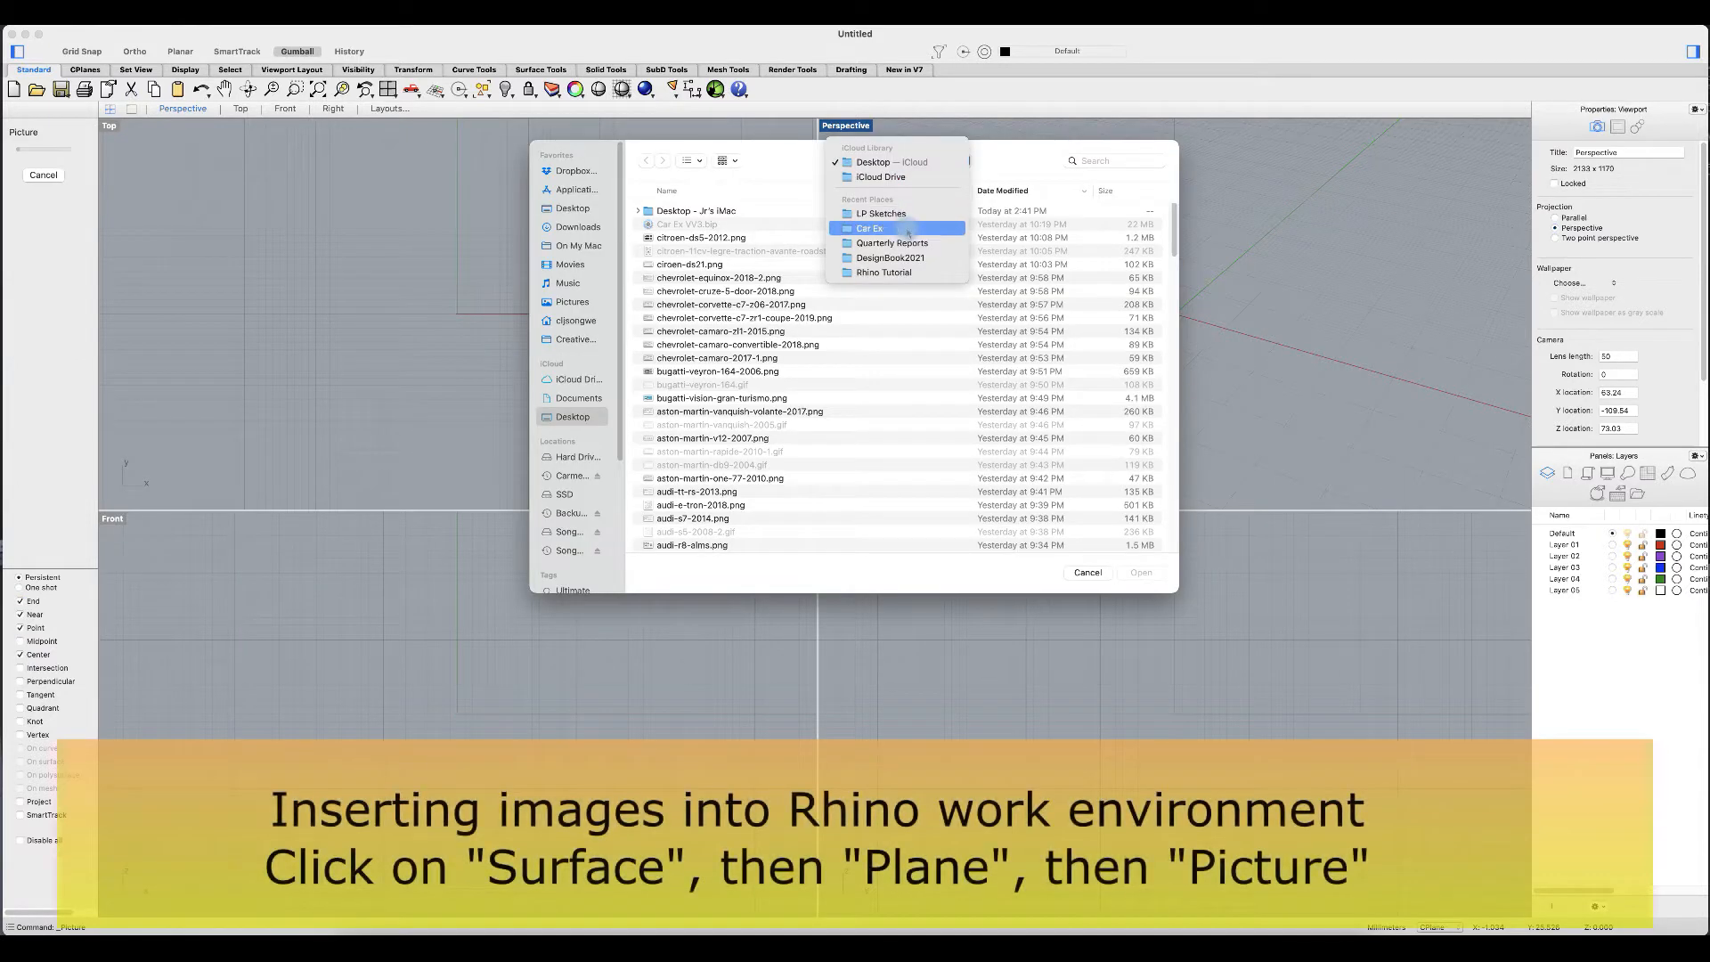
Step: Insert the picture Top.jpg from the Car Ex folder, placing its first corner in the Top viewport
click(881, 228)
scroll(751, 359, down, 10)
scroll(751, 359, down, 15)
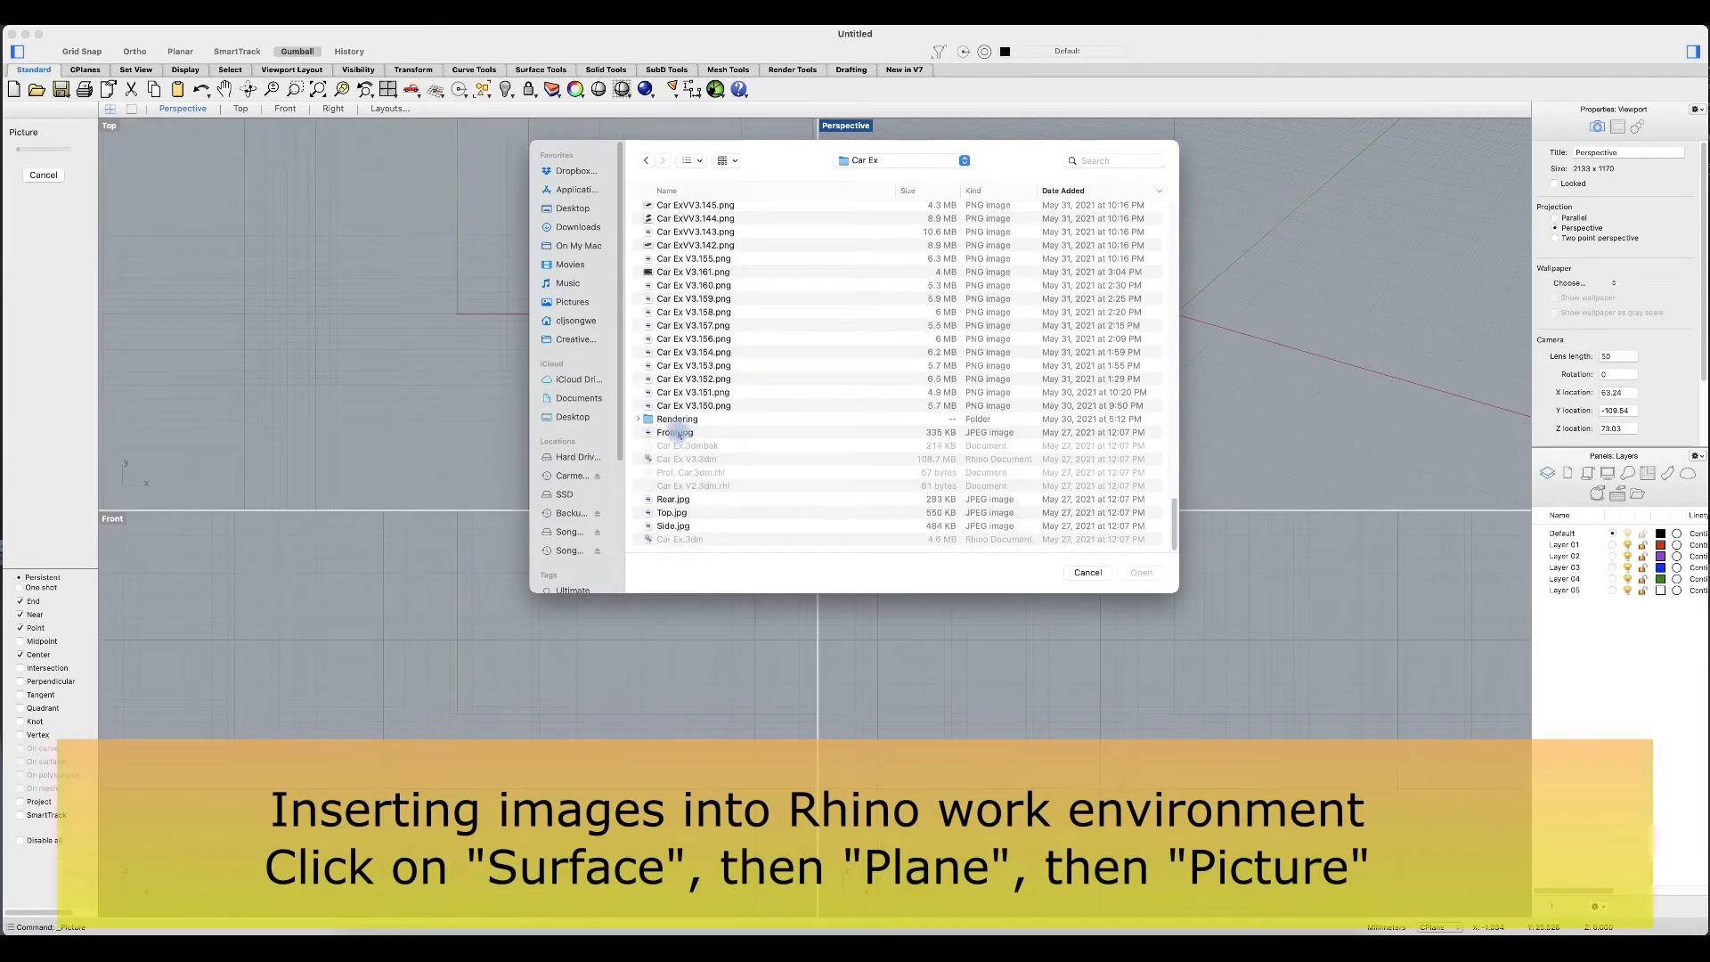
click(682, 514)
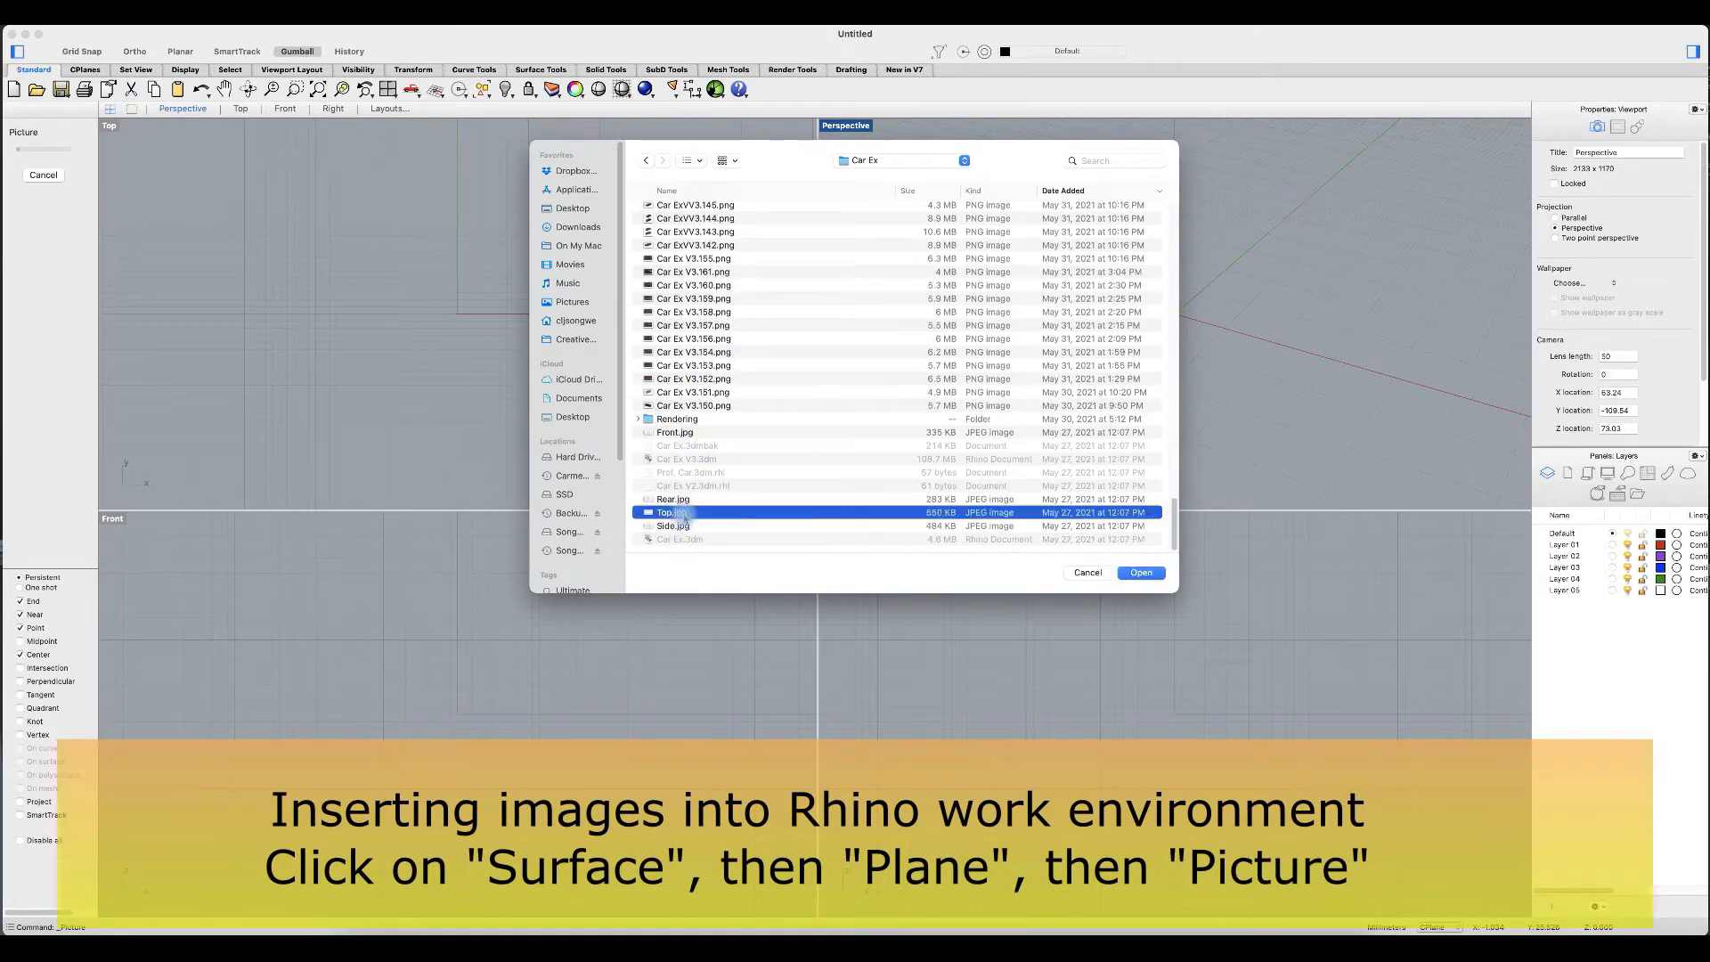
click(1141, 573)
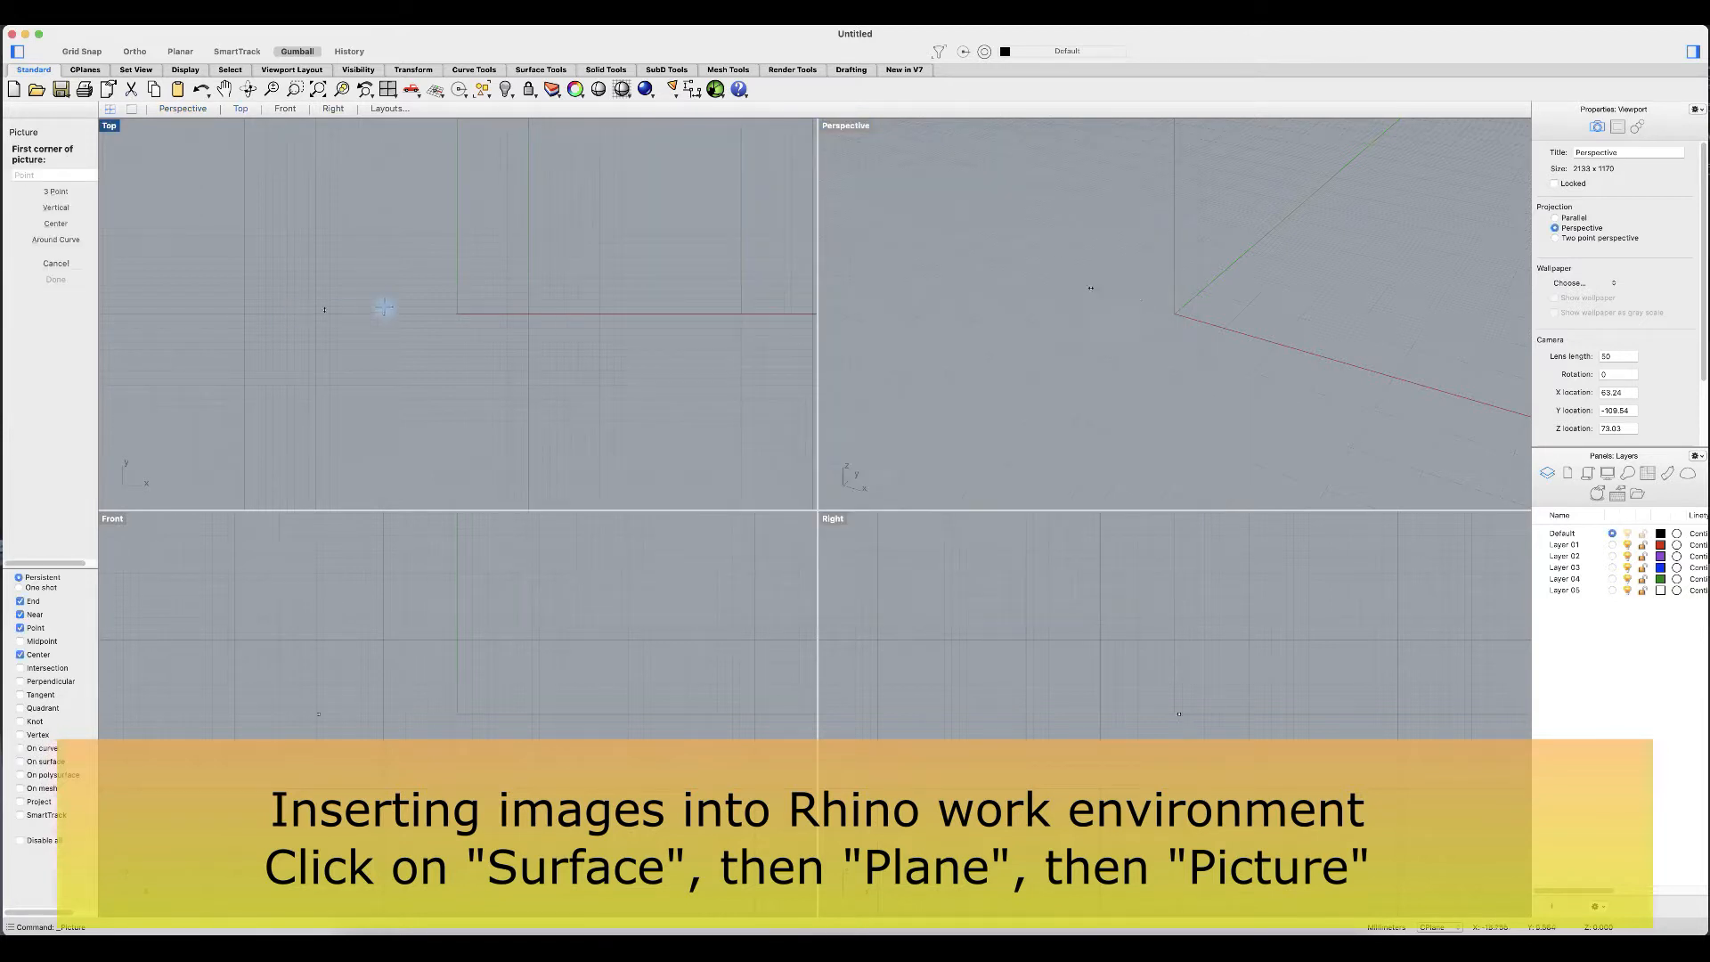
click(319, 215)
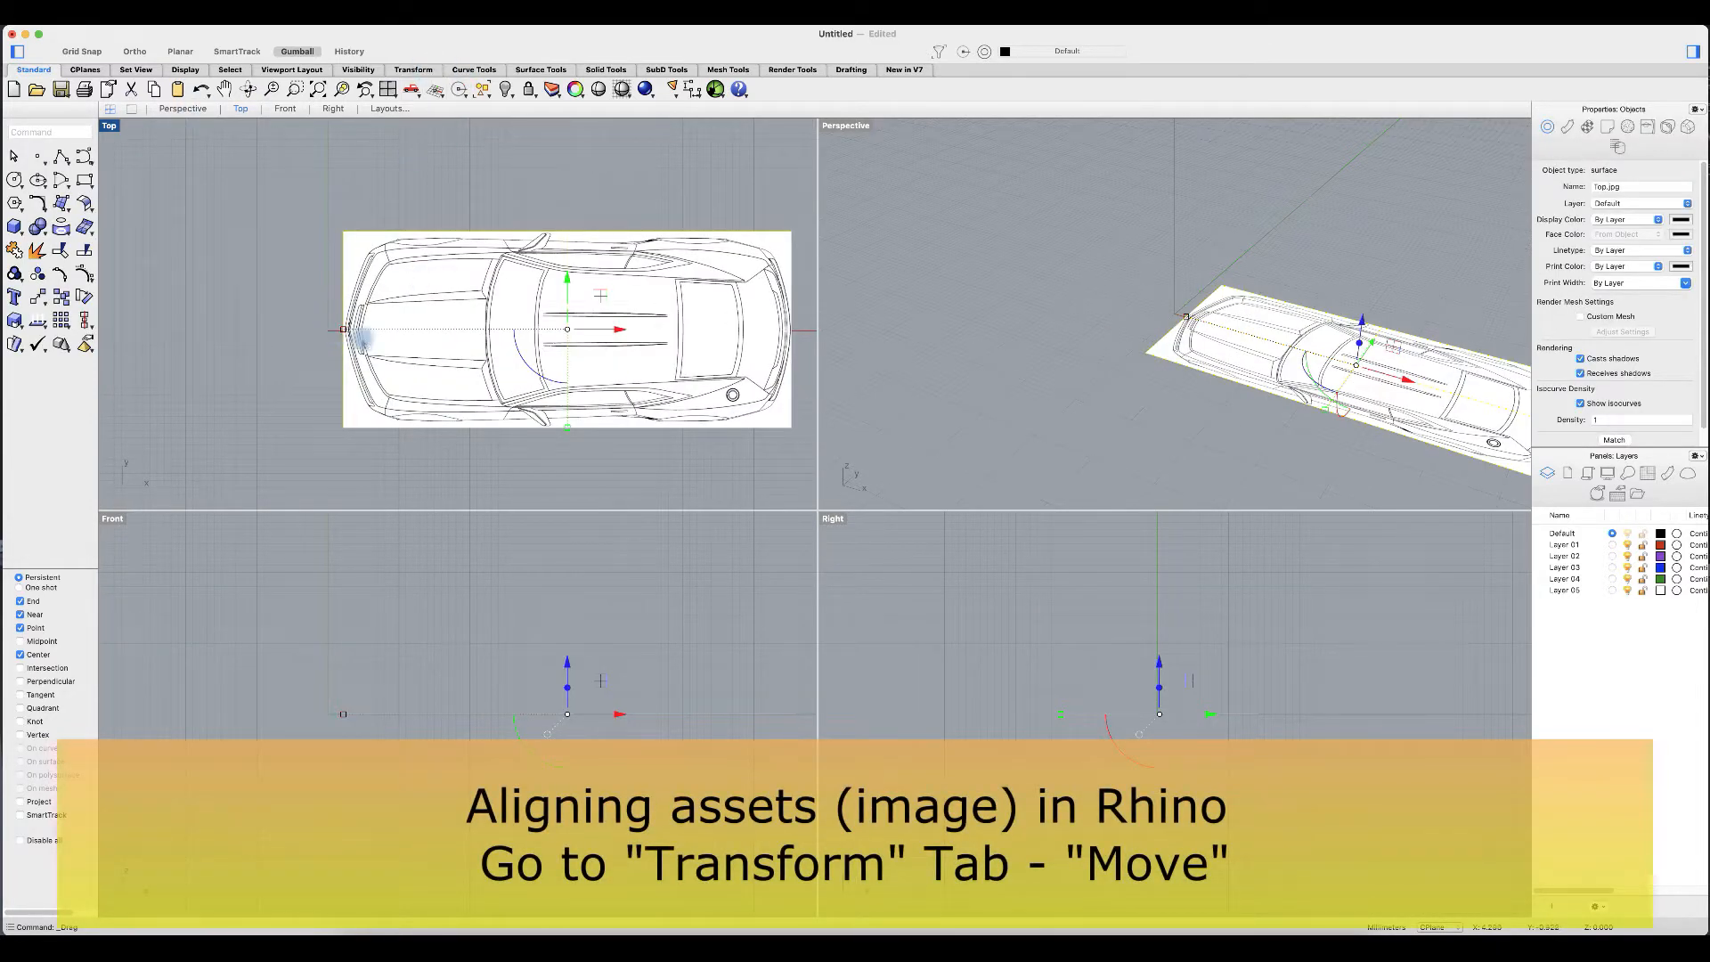
Step: Start moving the car picture and restrict the persistent object snaps to End and Midpoint
click(424, 73)
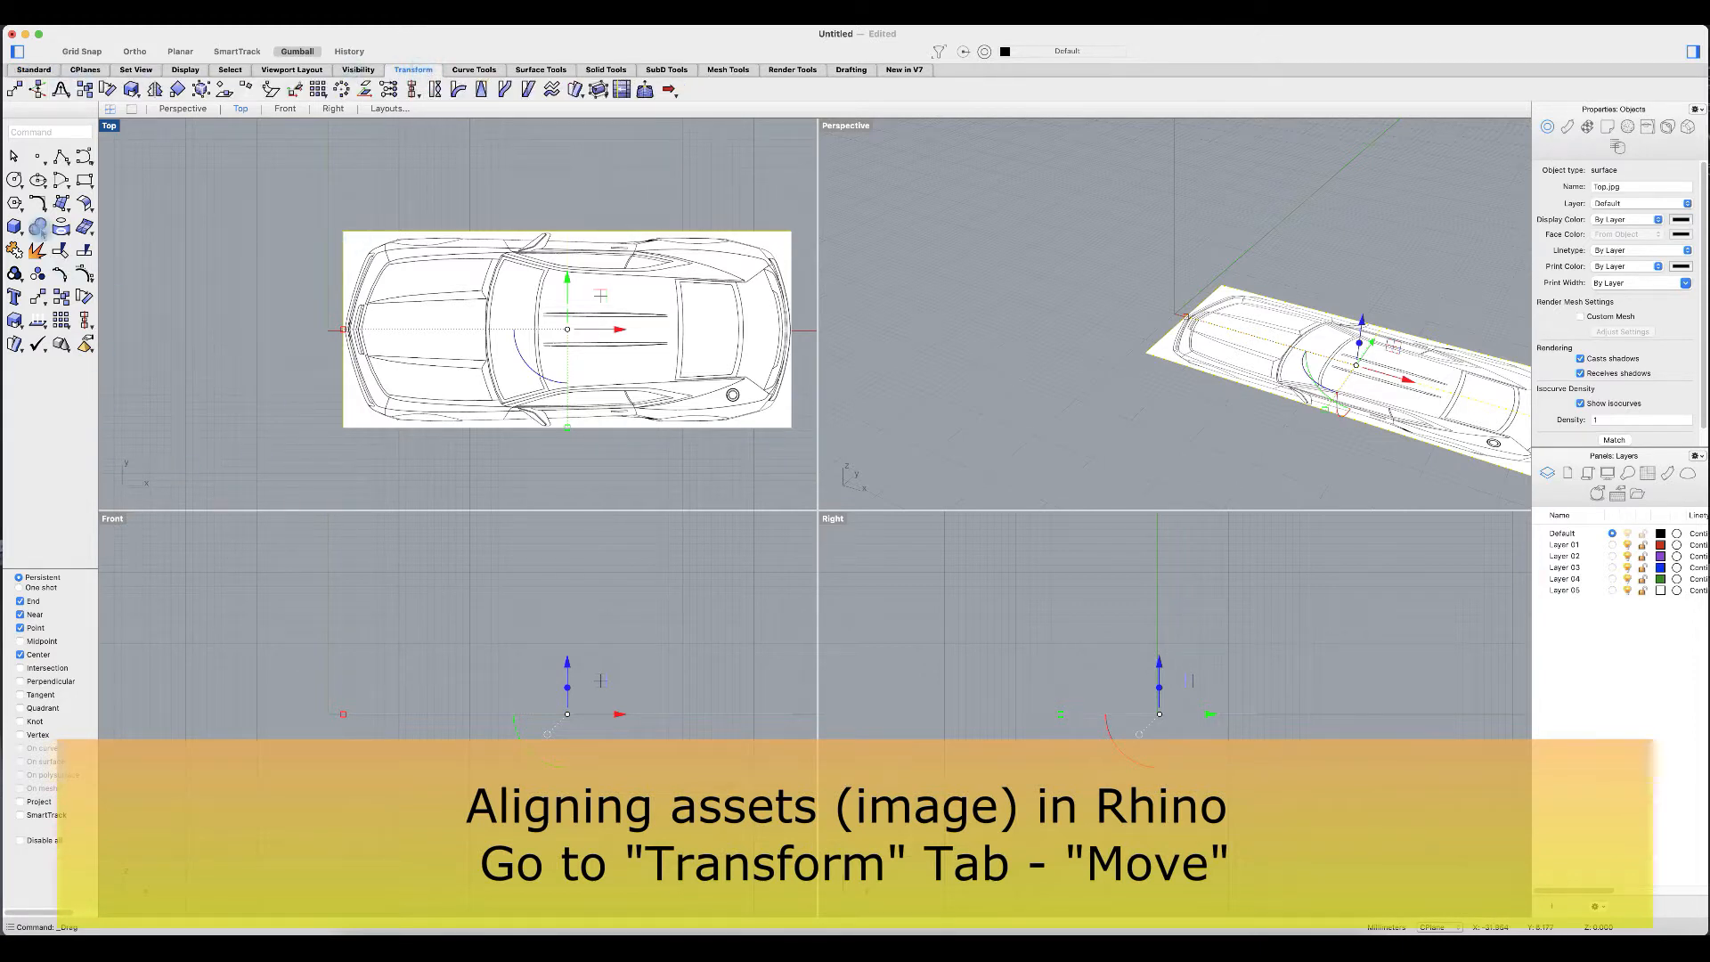
click(14, 89)
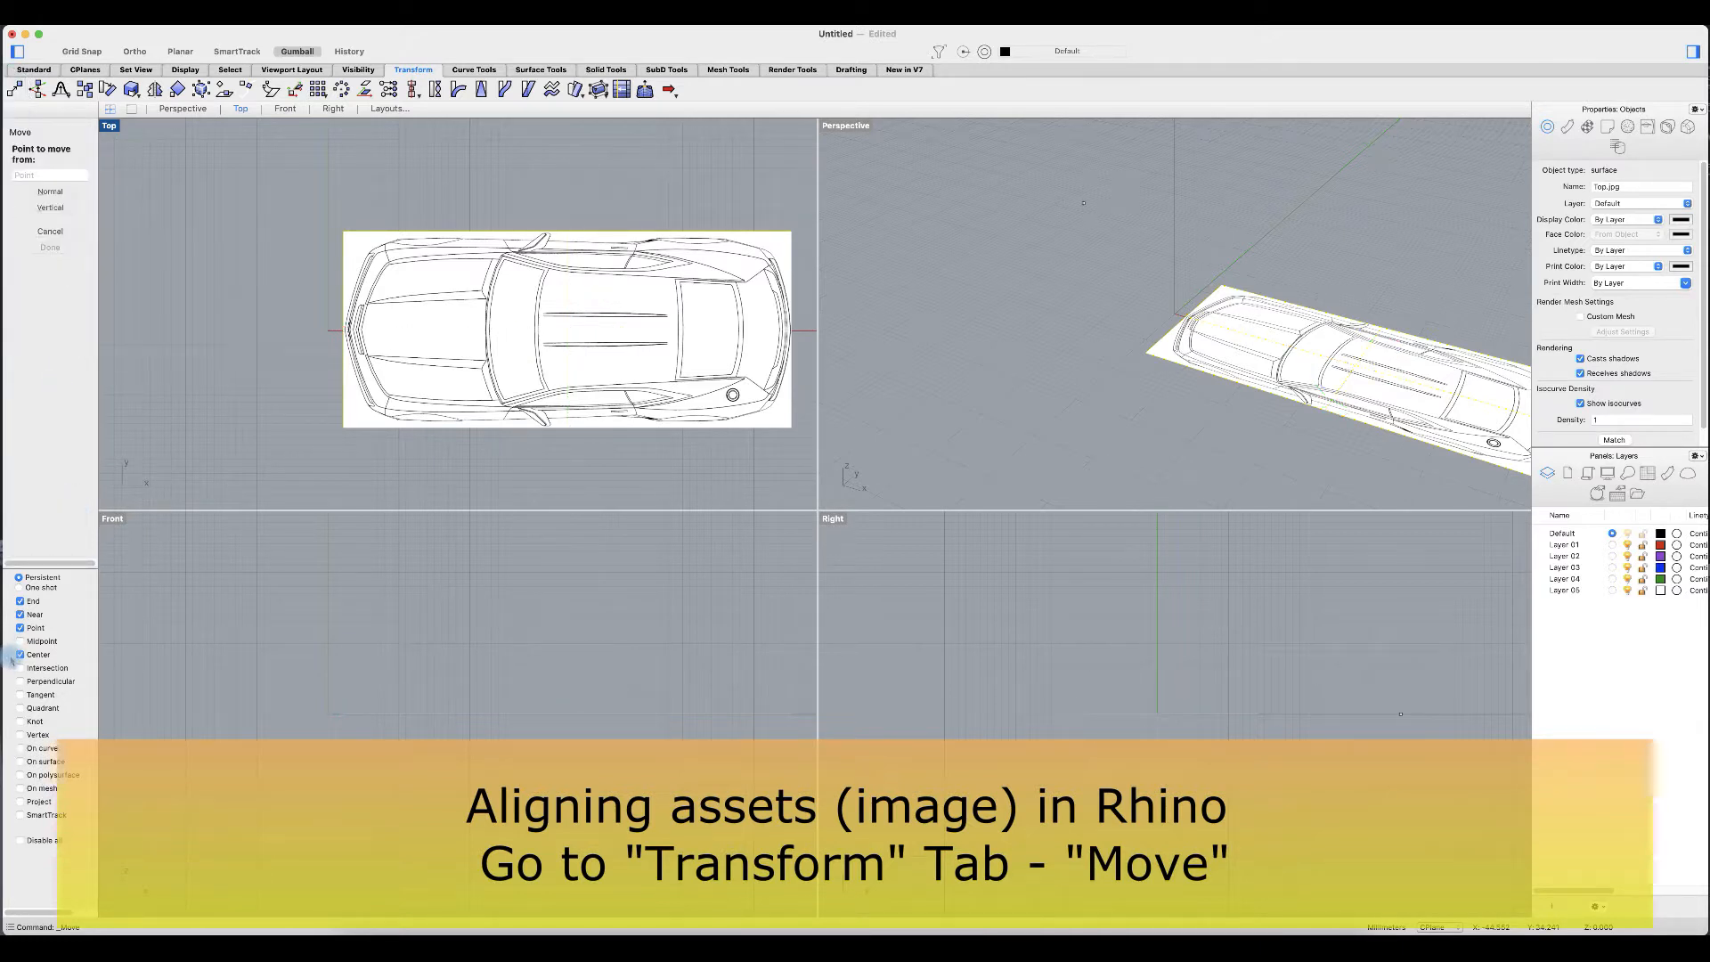
click(20, 628)
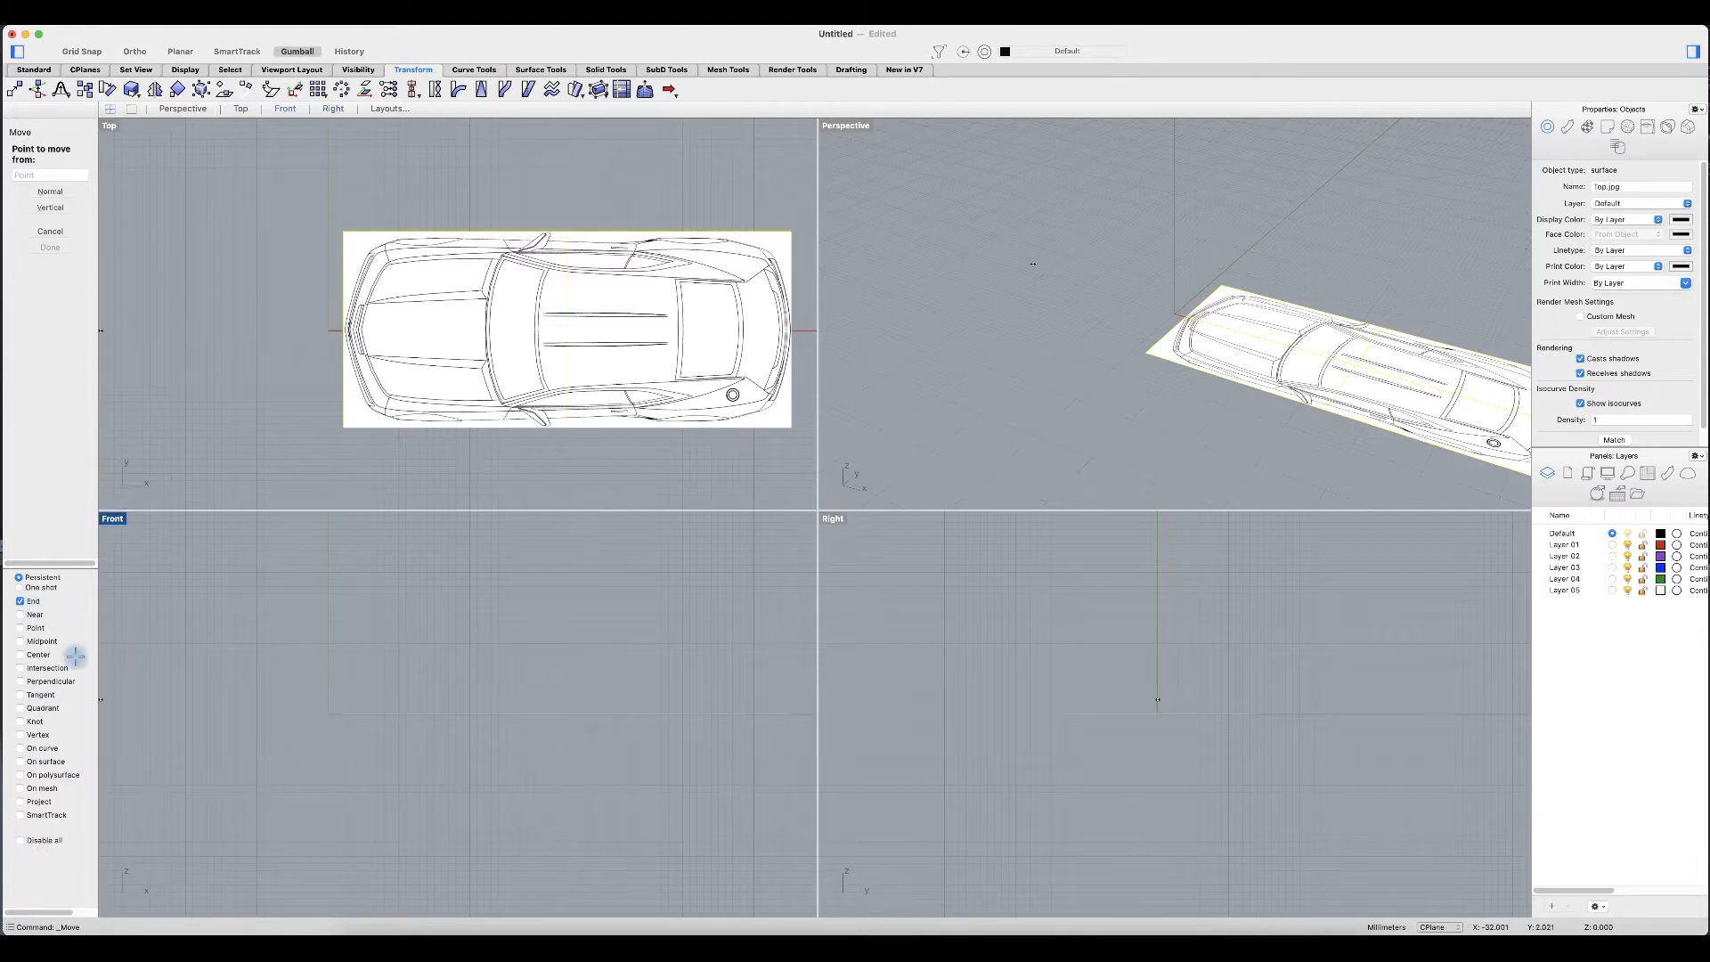
drag(64, 563, 63, 514)
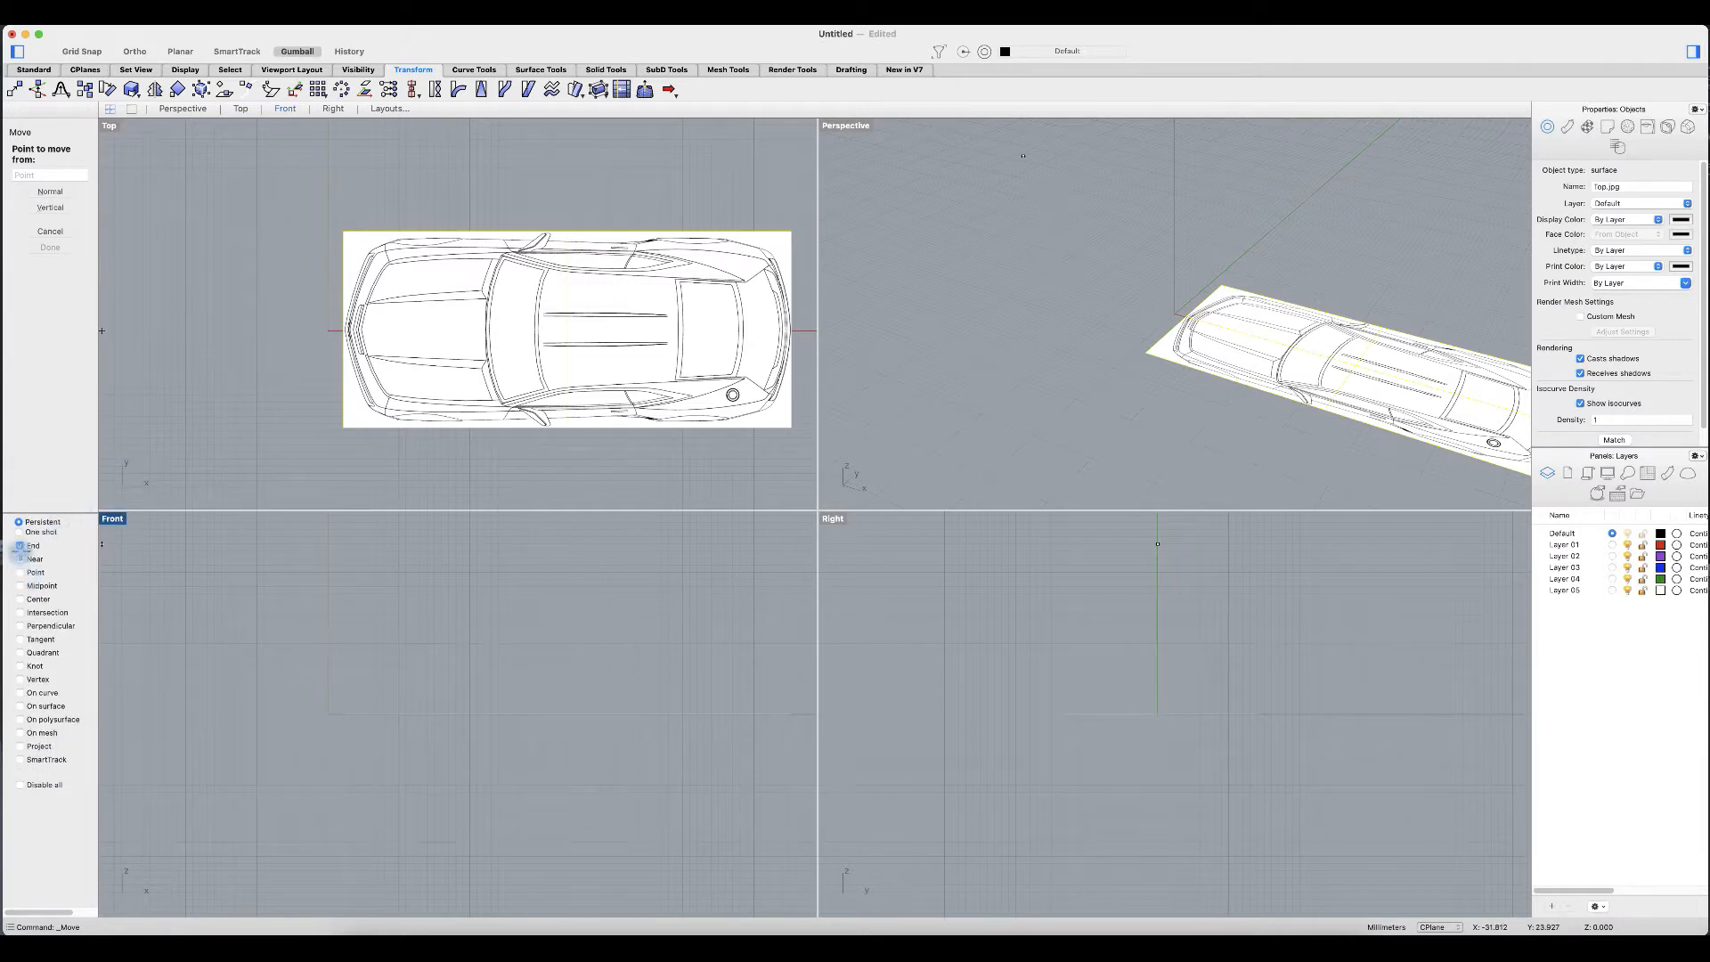
click(20, 586)
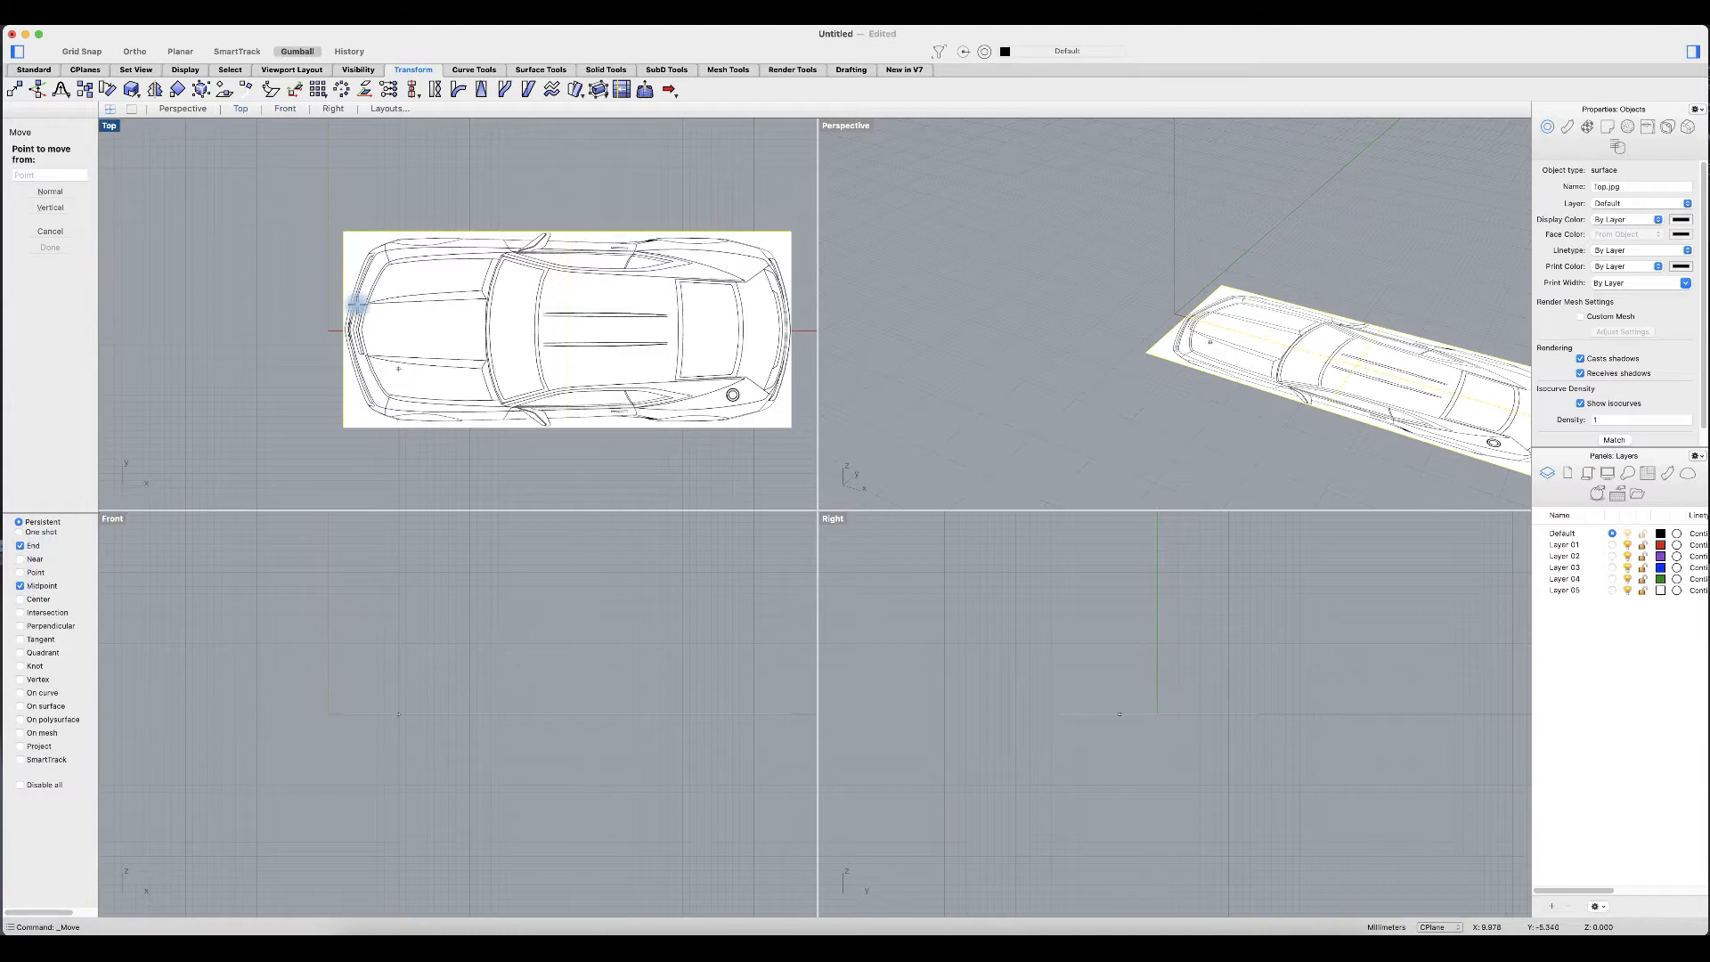
Step: Move the picture from the midpoint of its front edge to the origin with Grid Snap enabled
scroll(346, 329, up, 5)
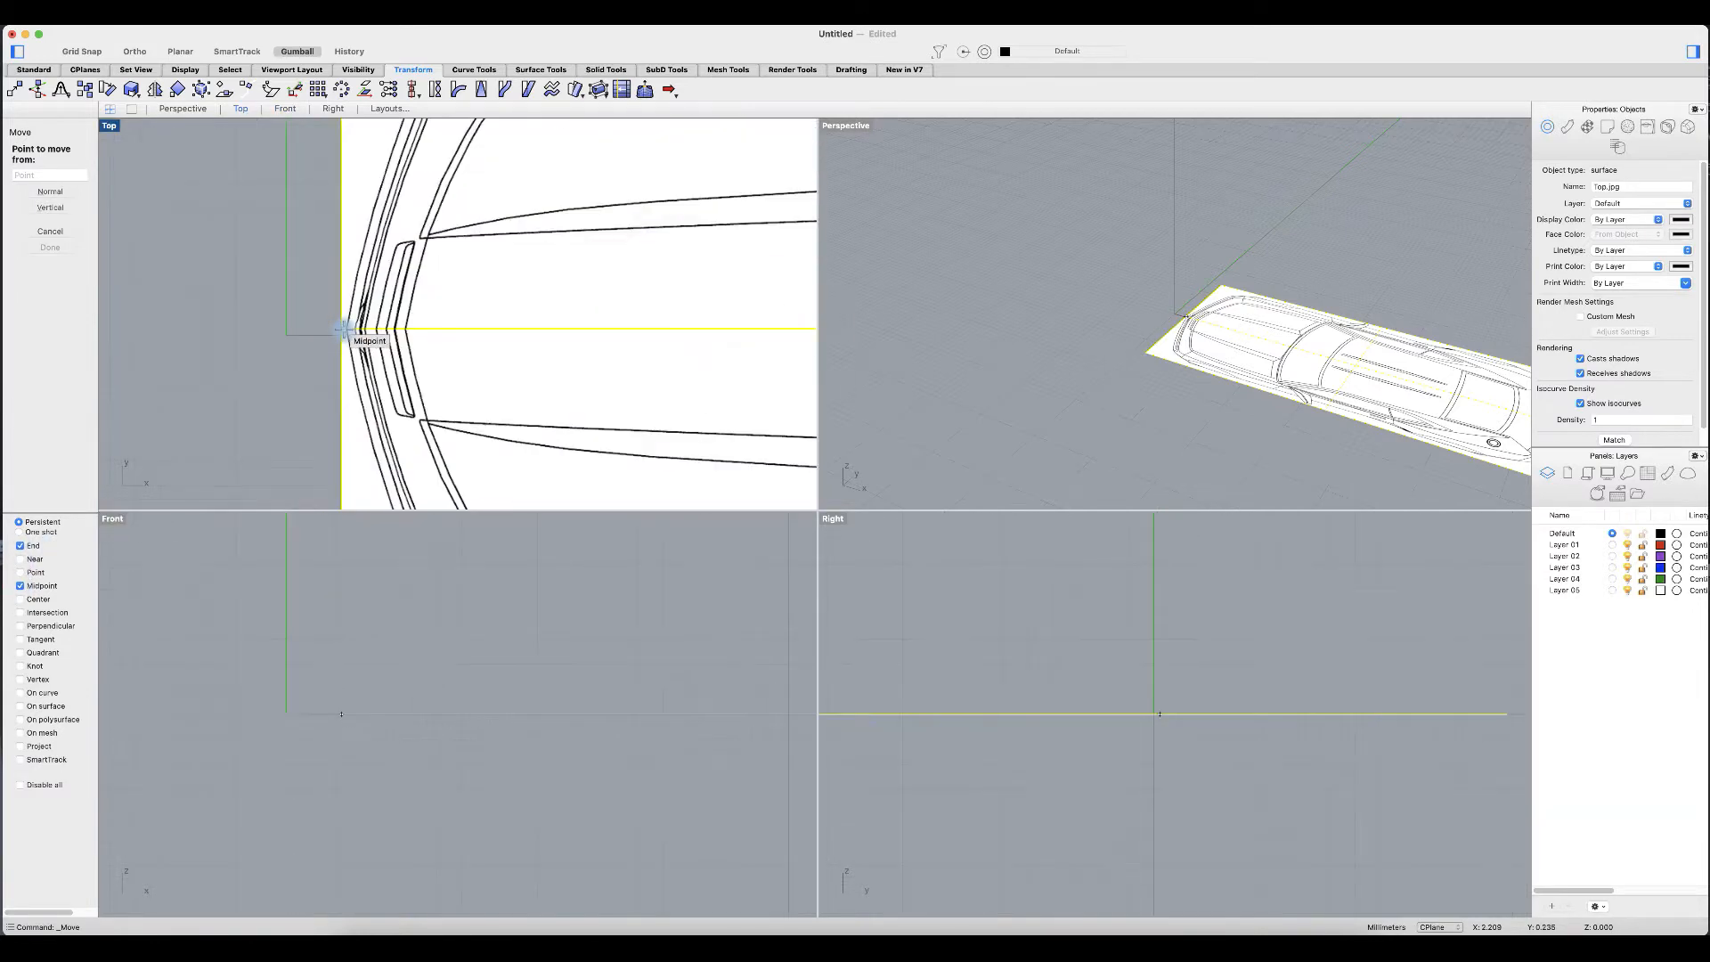
click(341, 328)
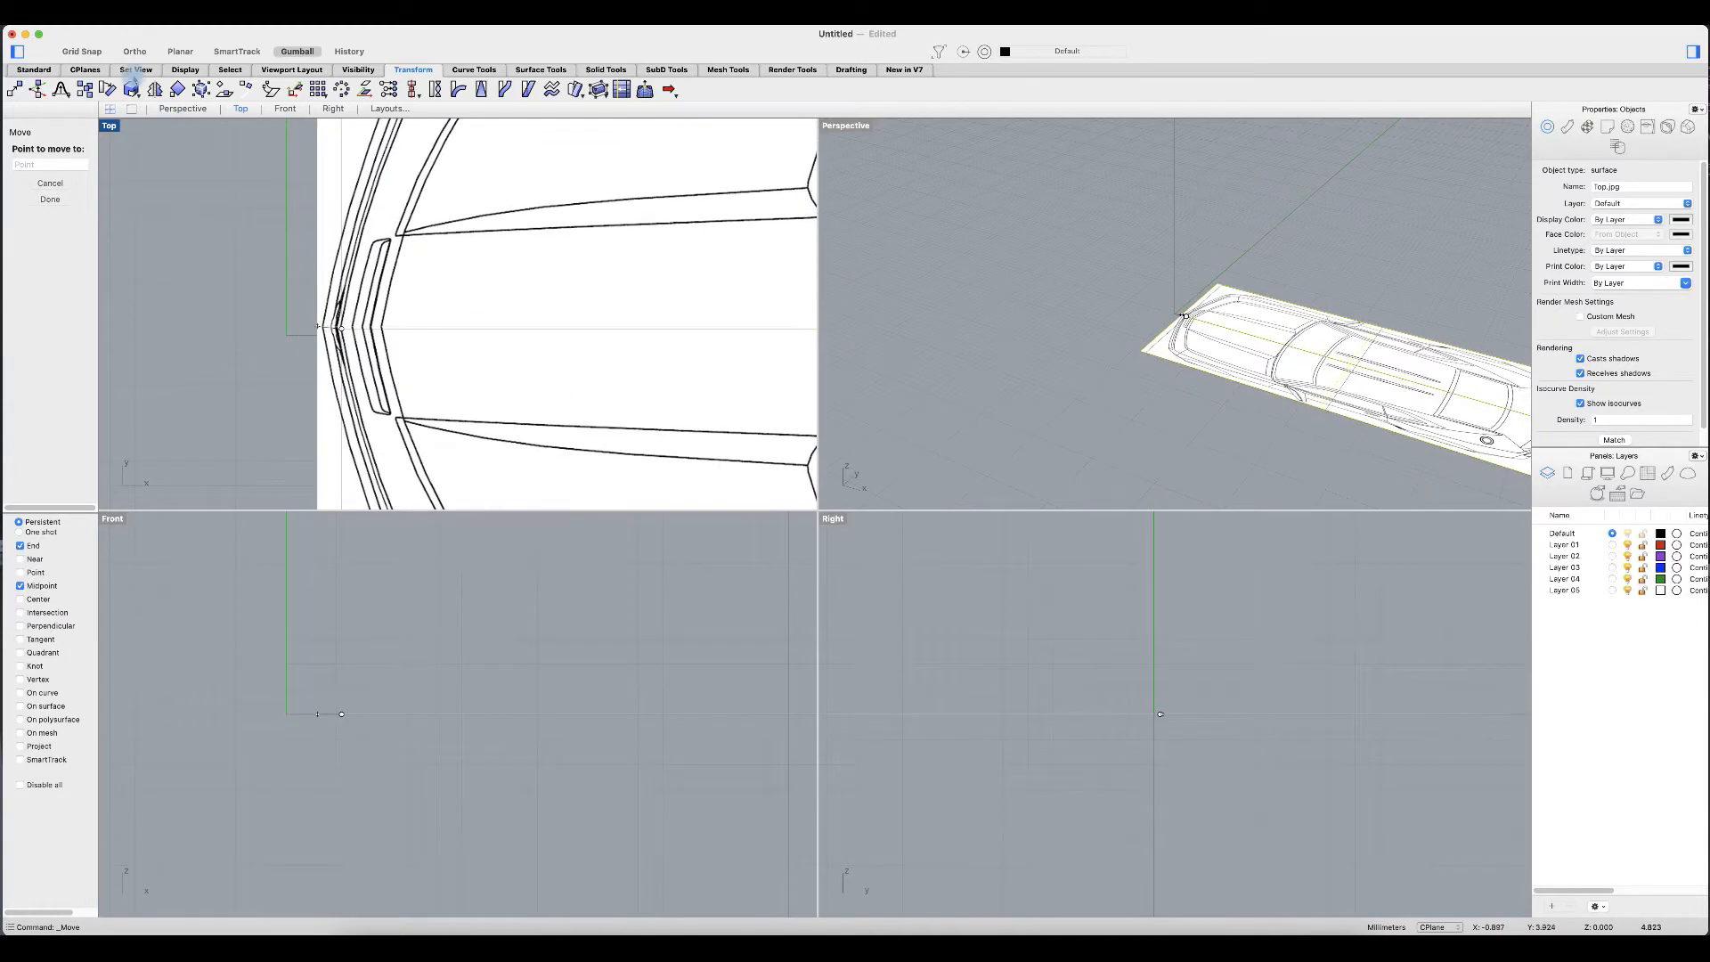
click(81, 51)
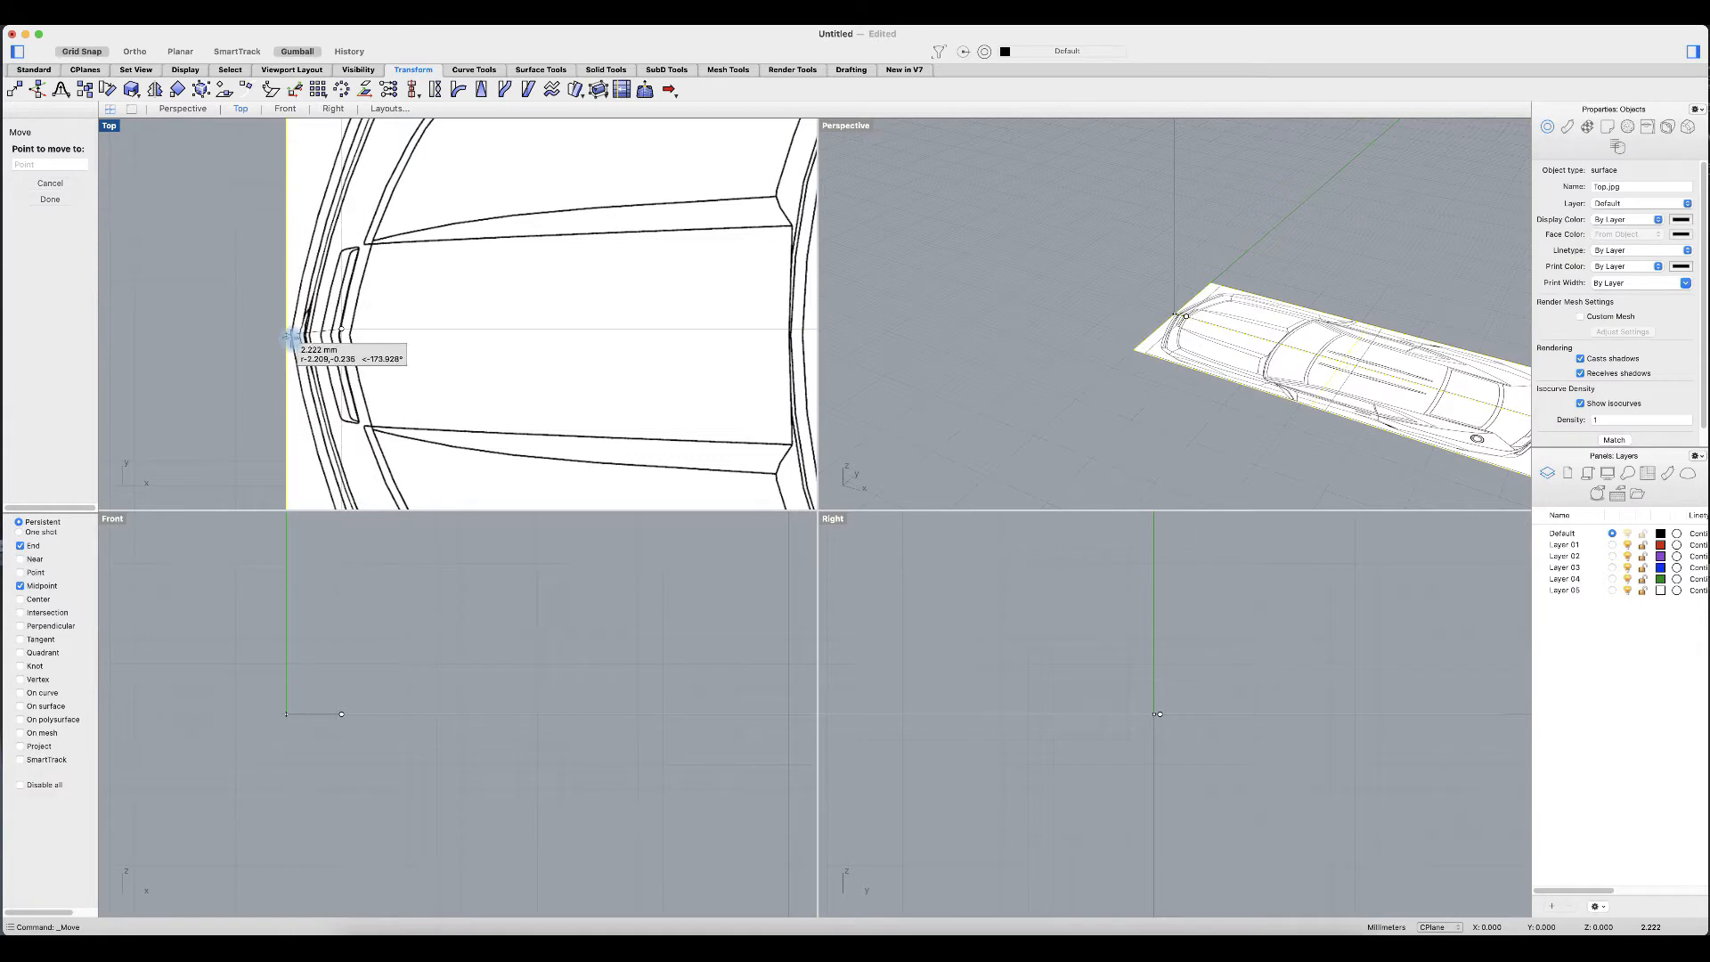
click(292, 337)
scroll(310, 341, down, 5)
scroll(311, 341, down, 7)
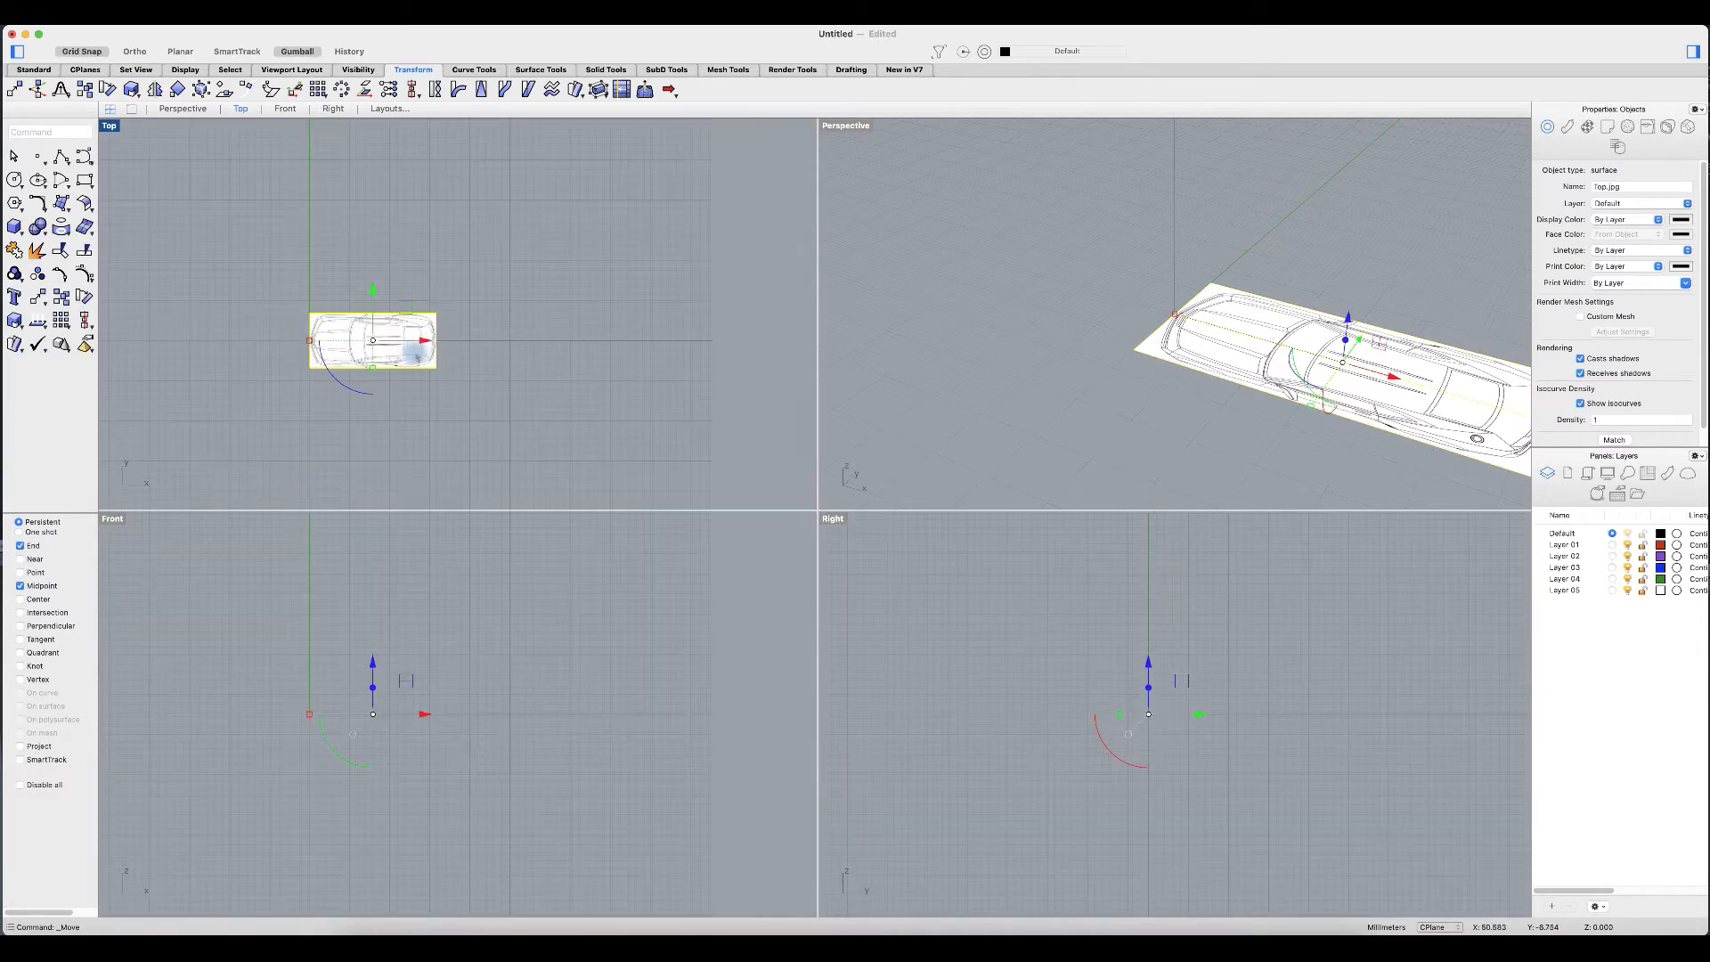
scroll(424, 347, up, 9)
right_drag(489, 344, 650, 352)
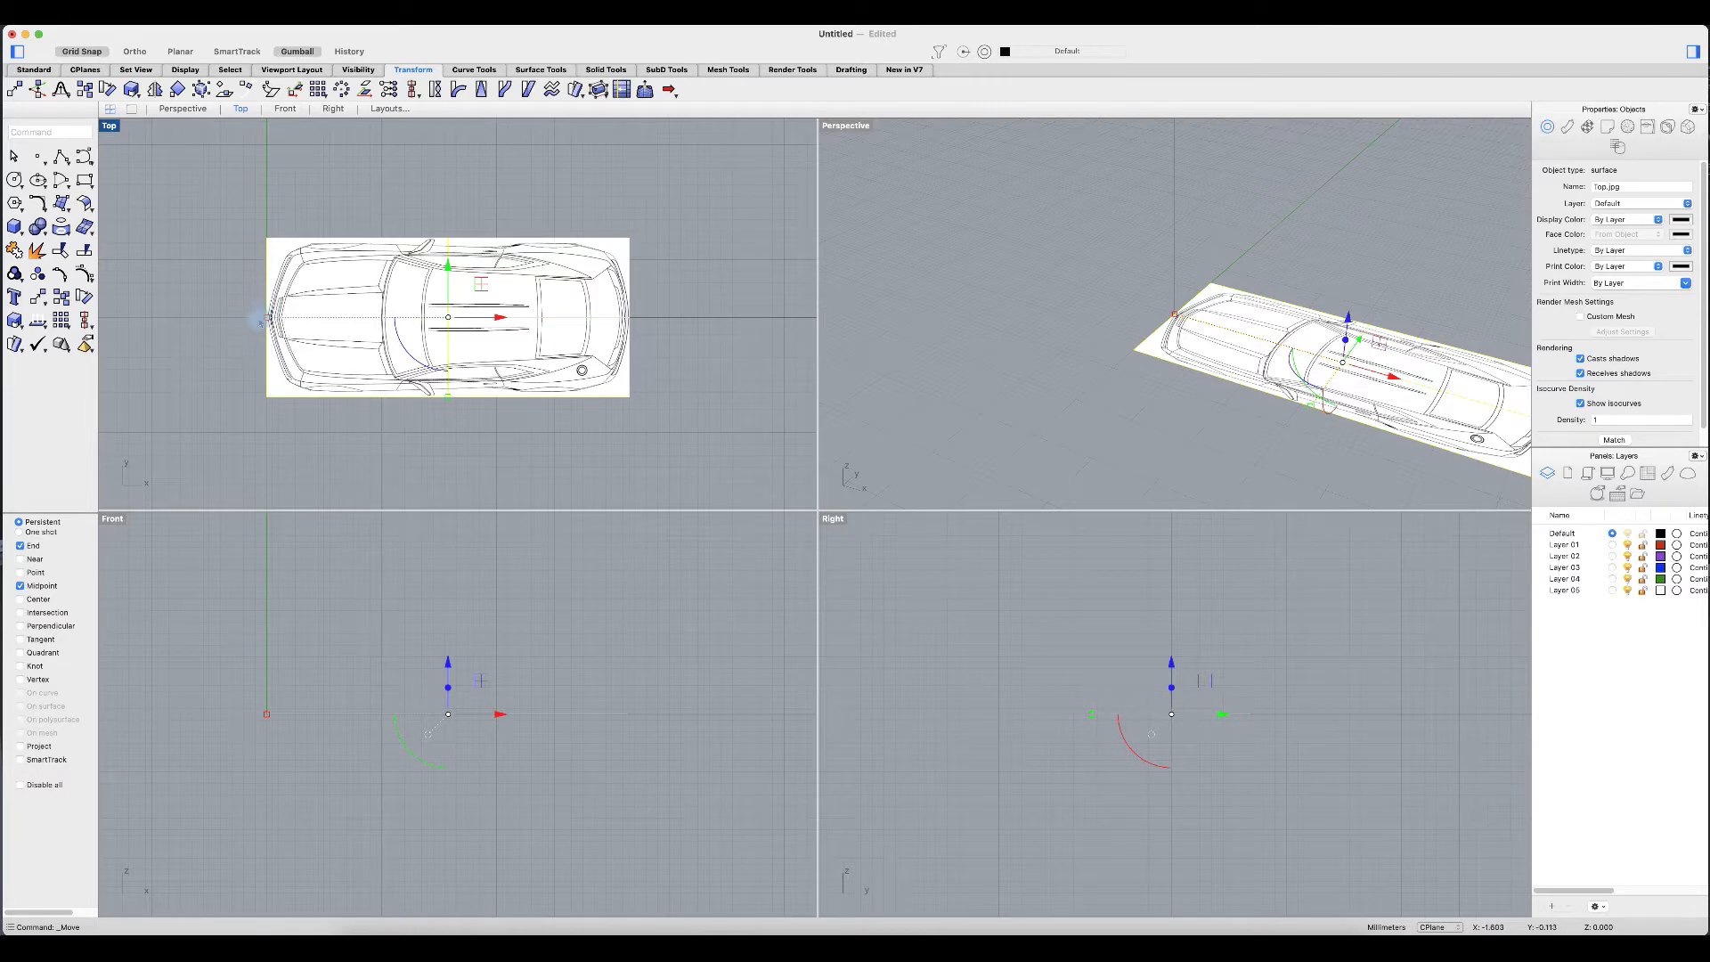
scroll(265, 319, up, 3)
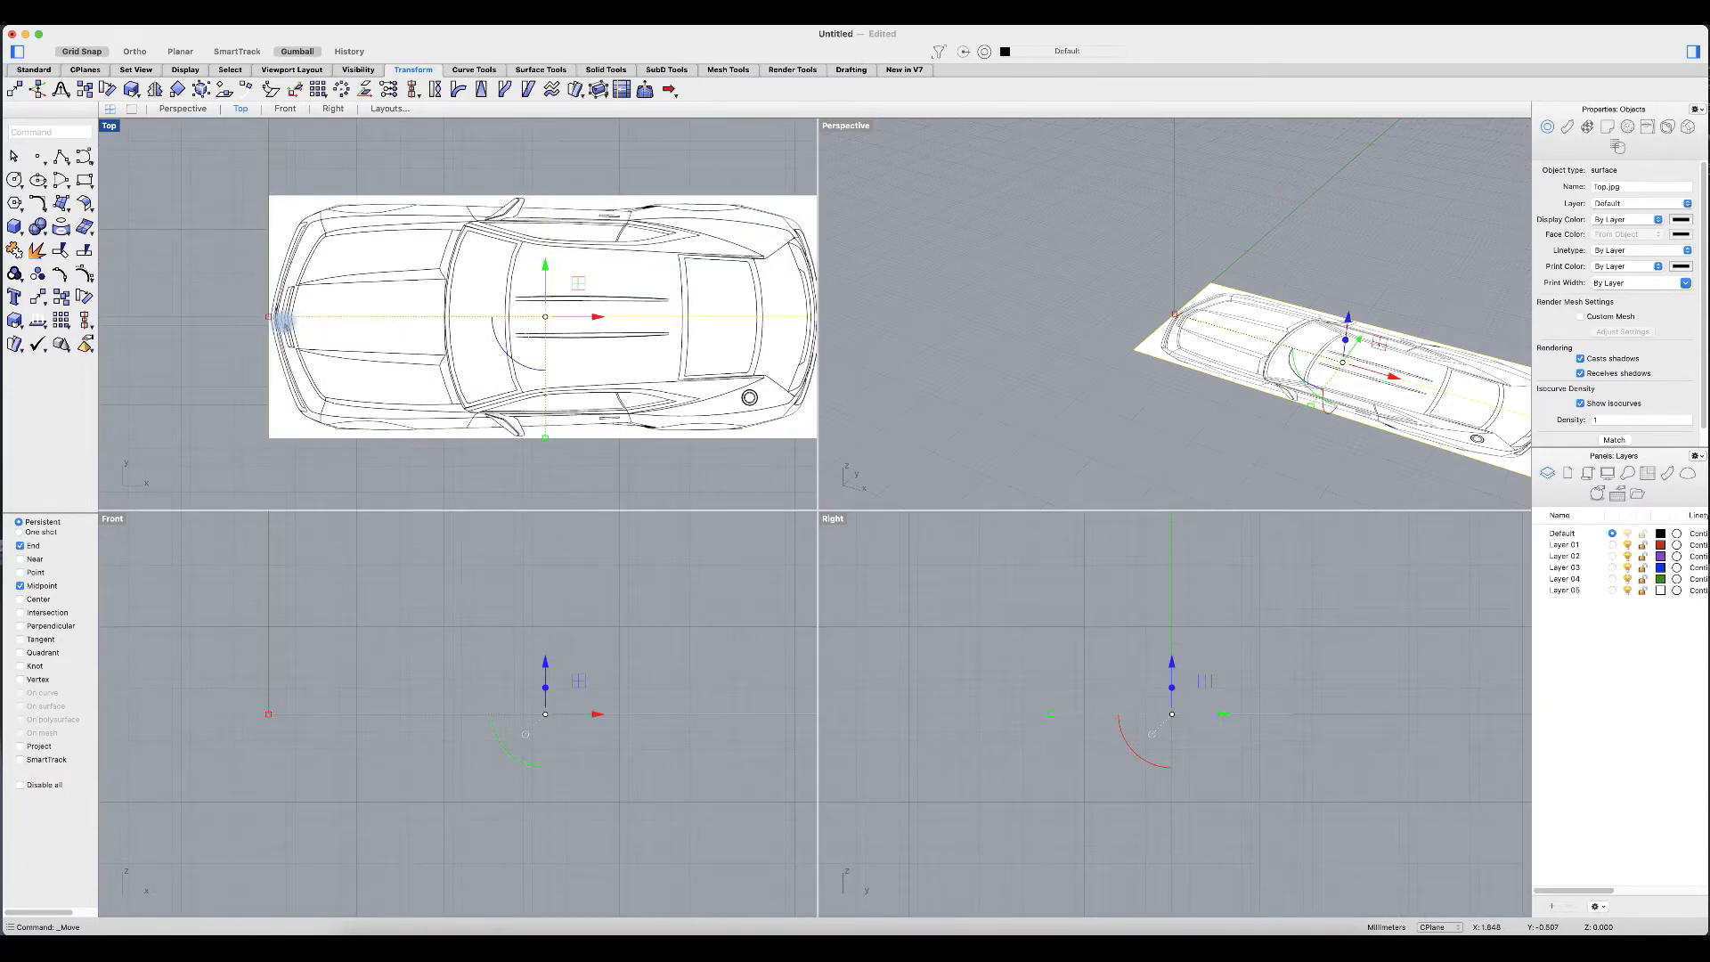
scroll(284, 321, down, 3)
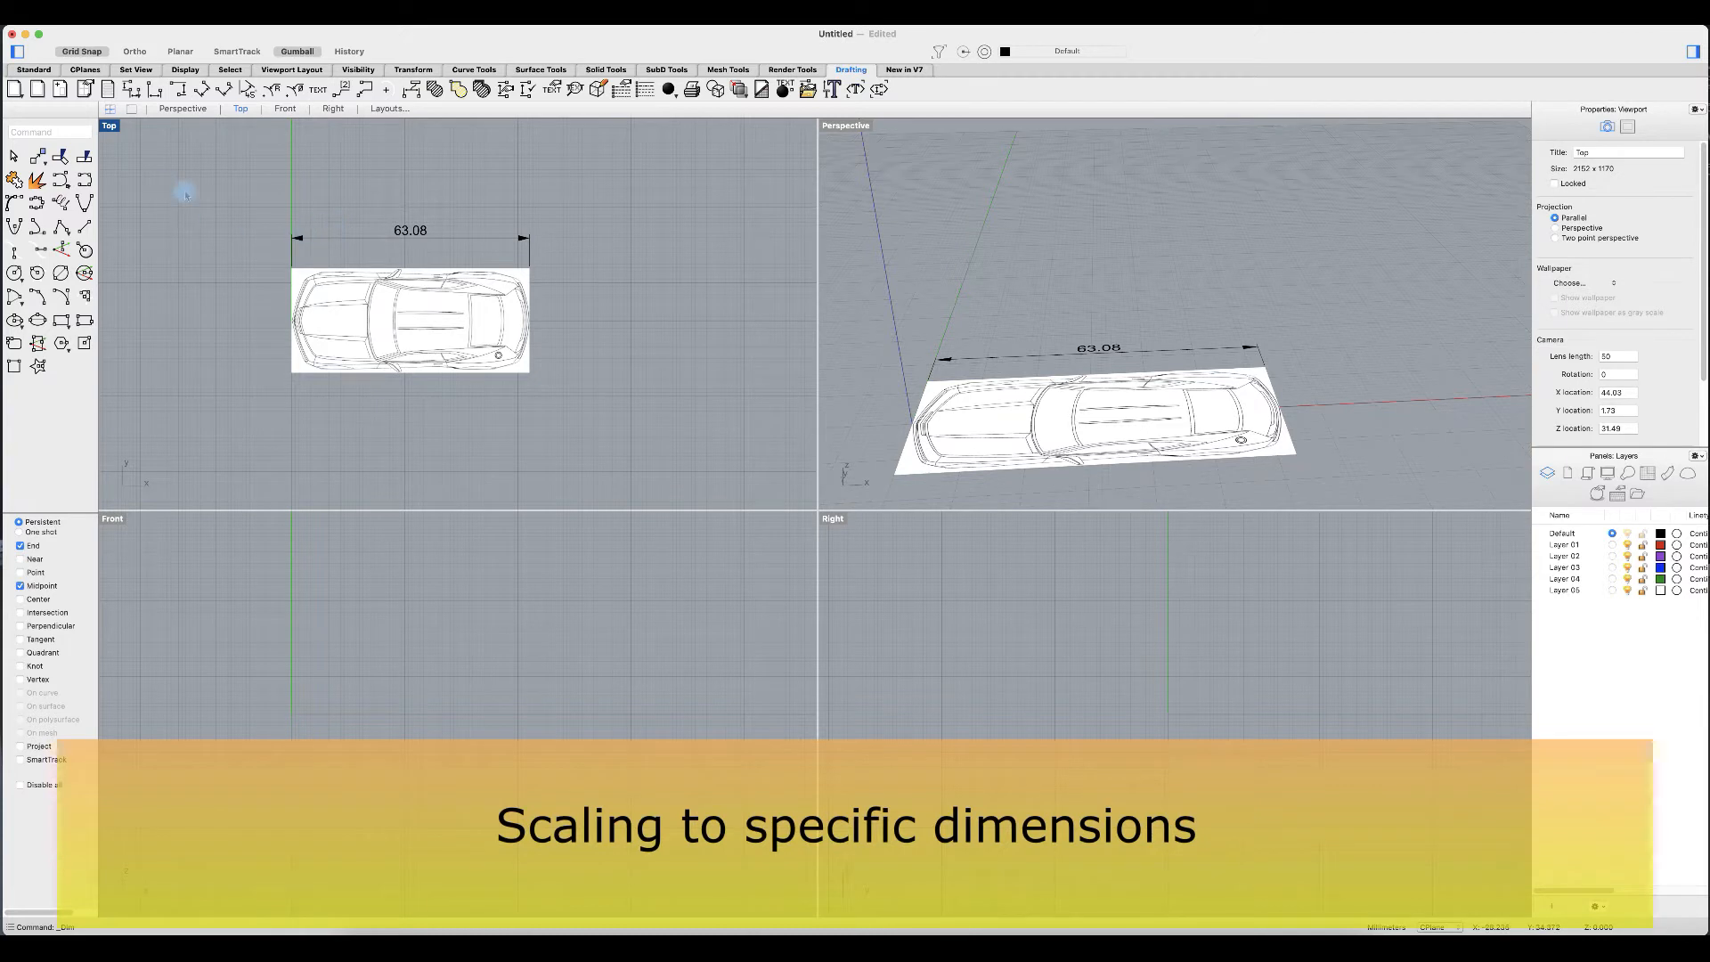
Step: Draw a horizontal 100 mm line from the front end of the car's length dimension in the Top viewport
click(83, 226)
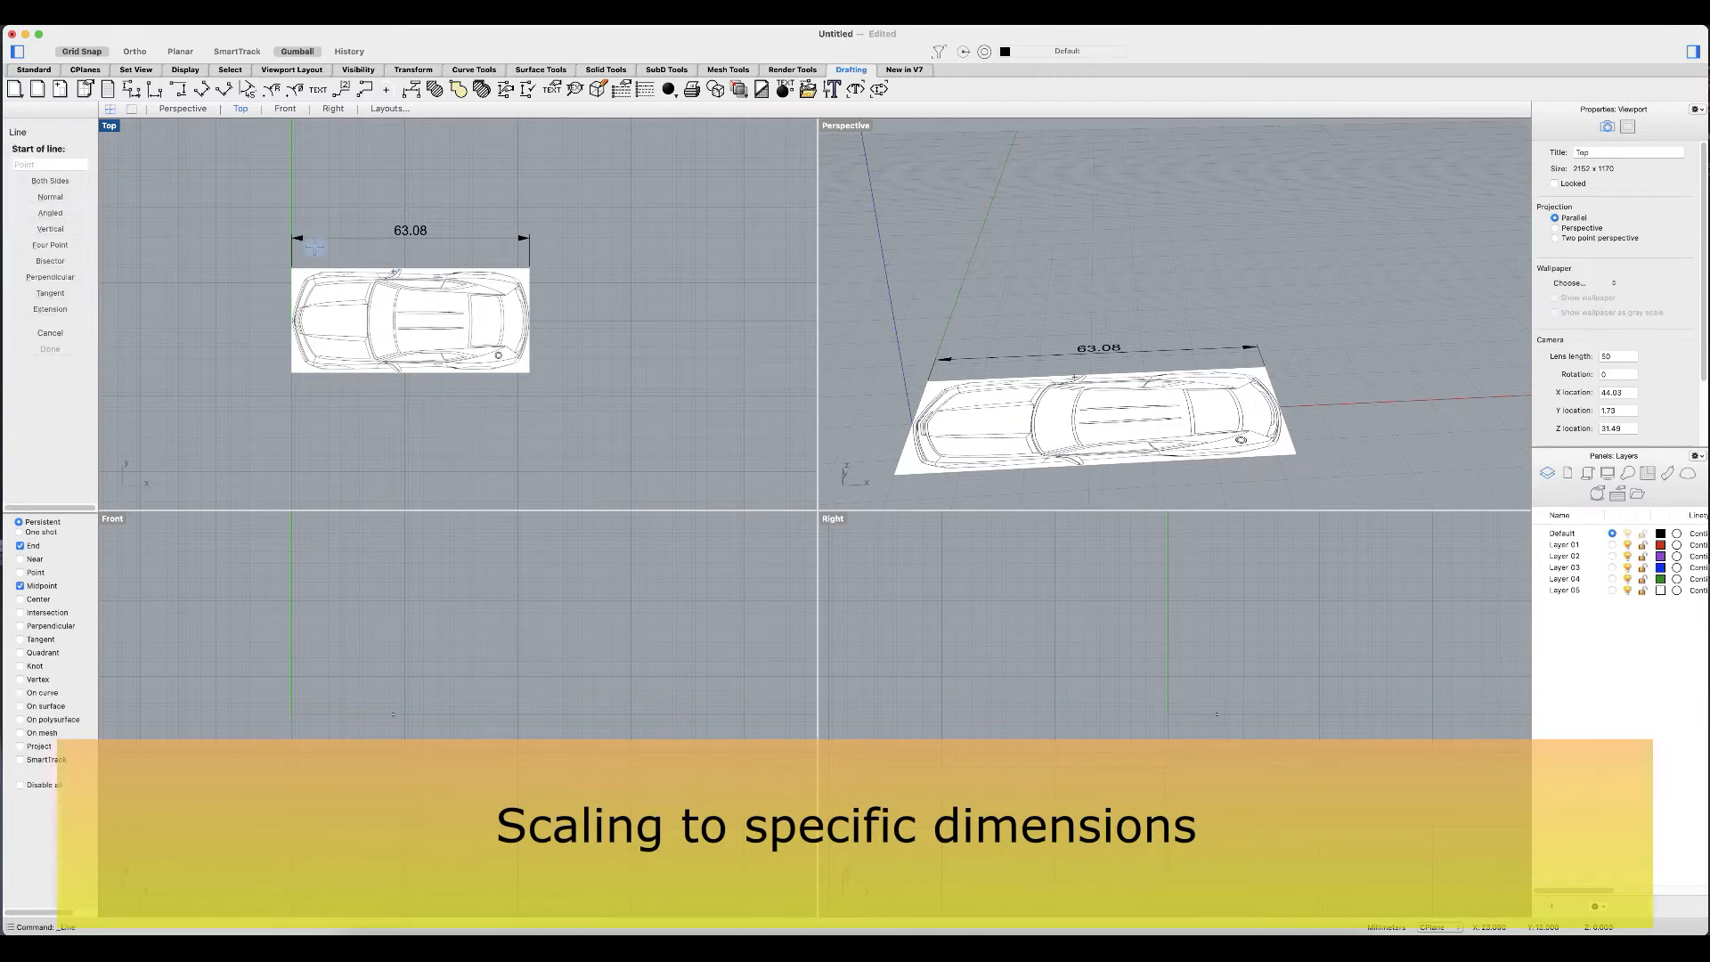
click(292, 238)
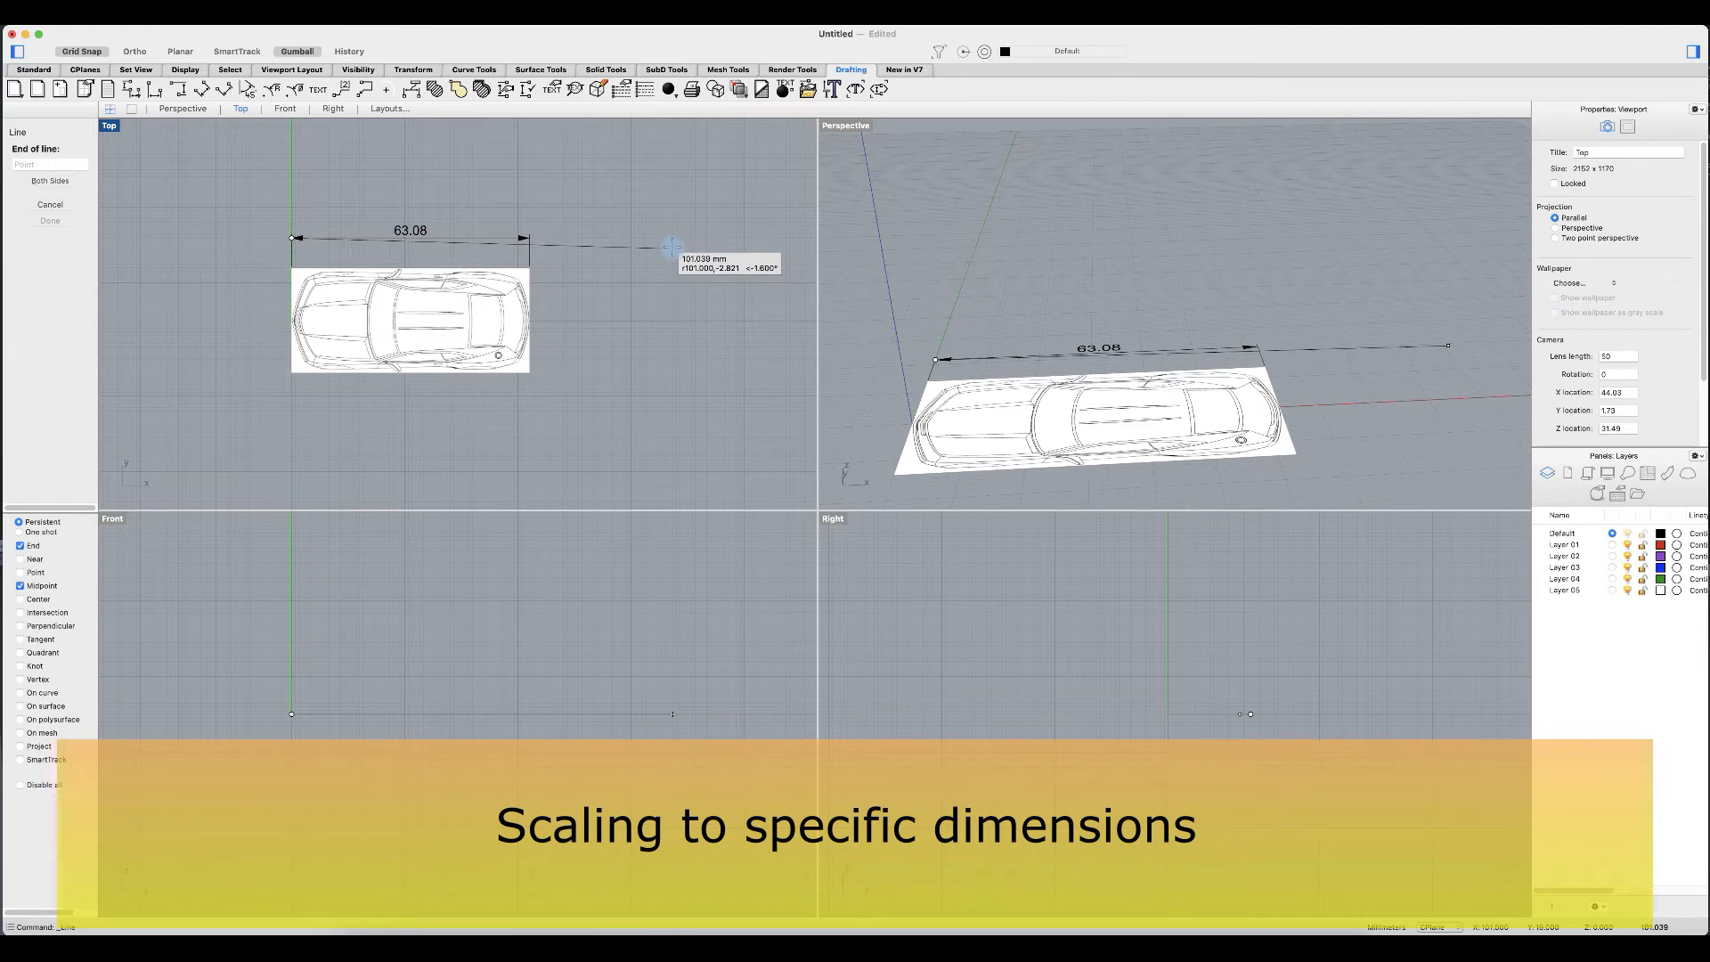
text(100)
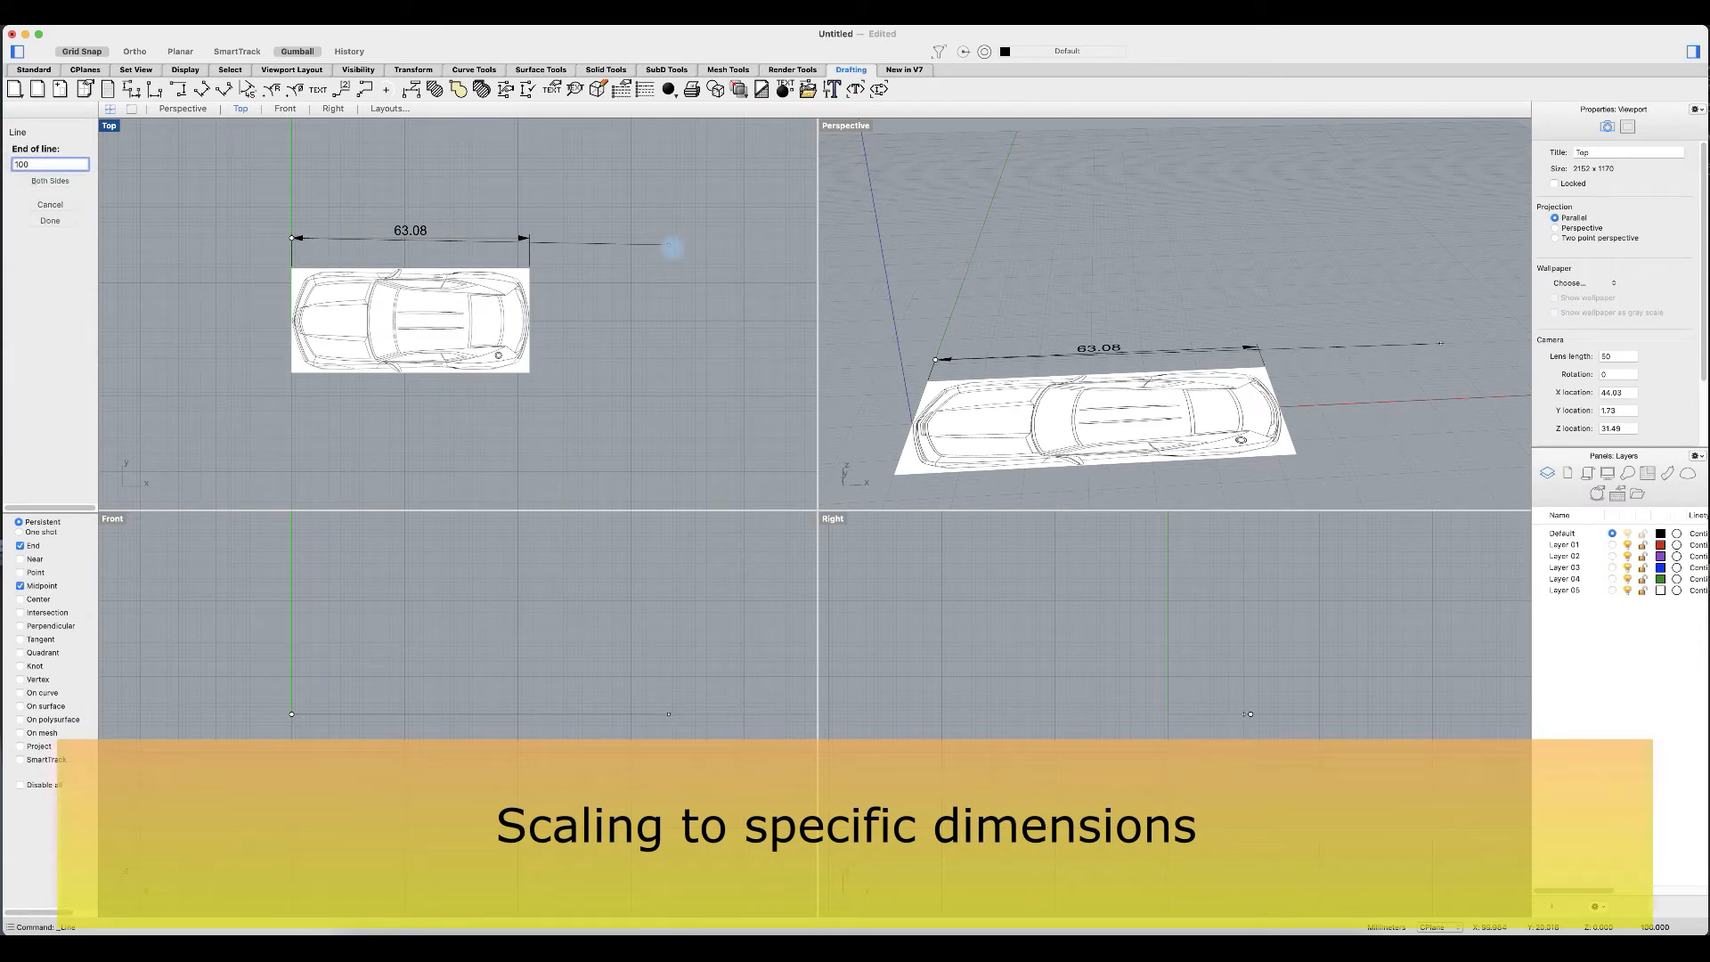
key(Return)
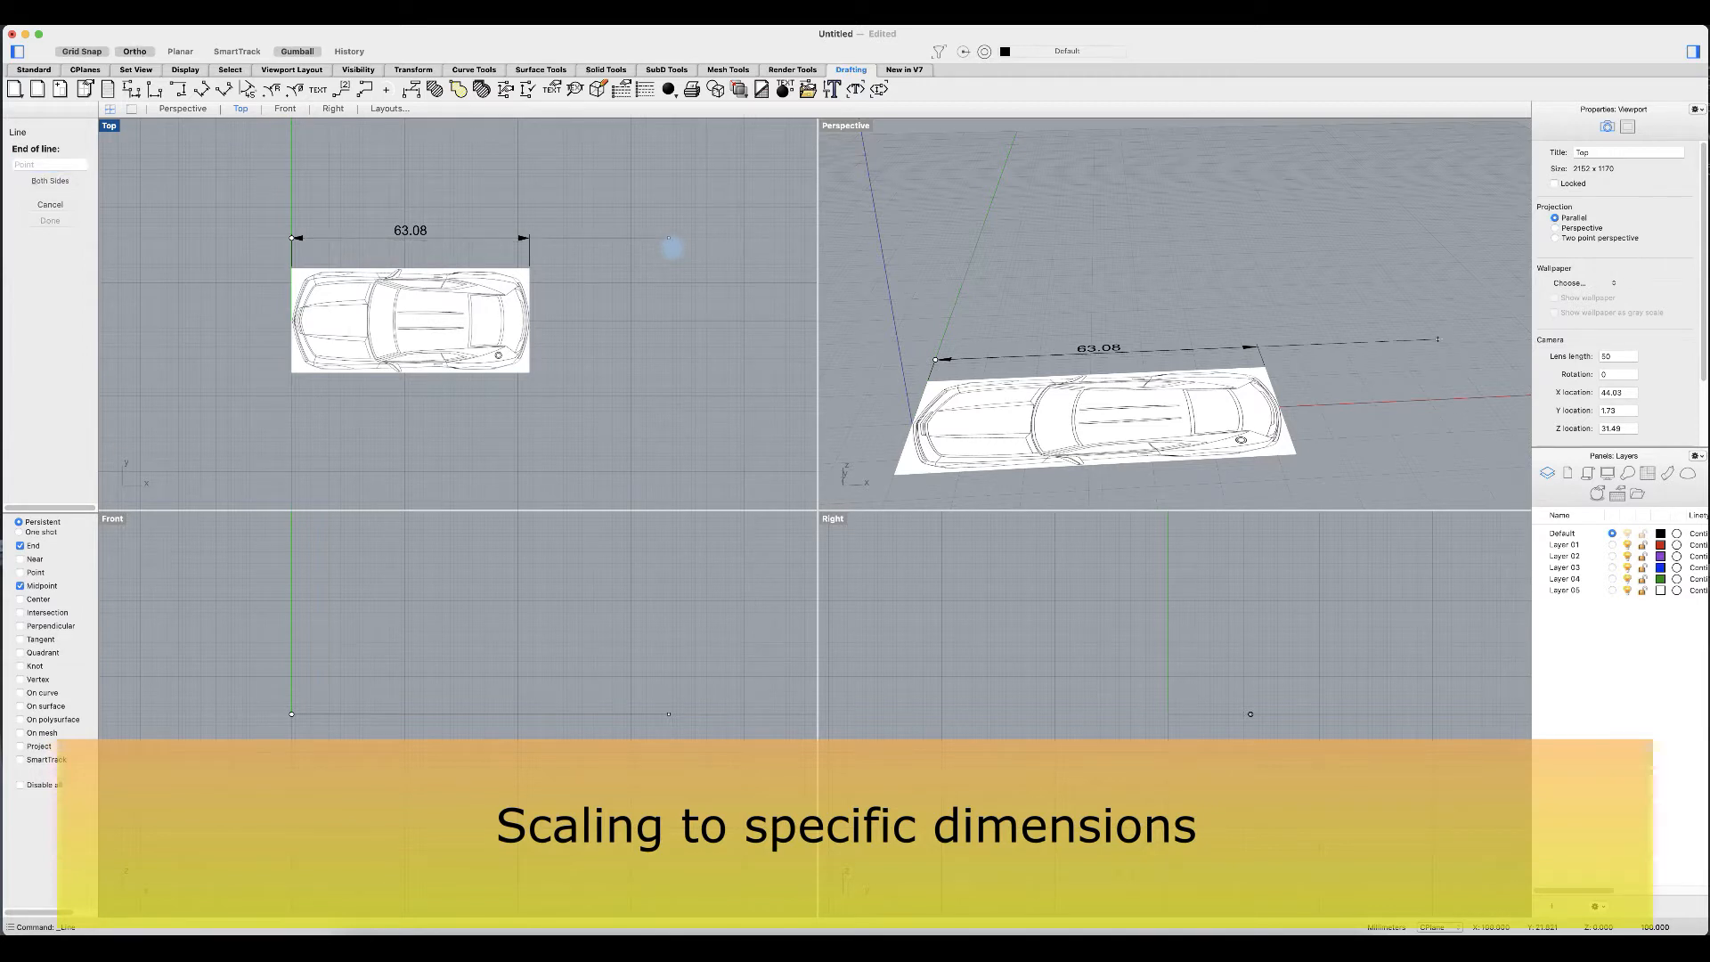
click(700, 251)
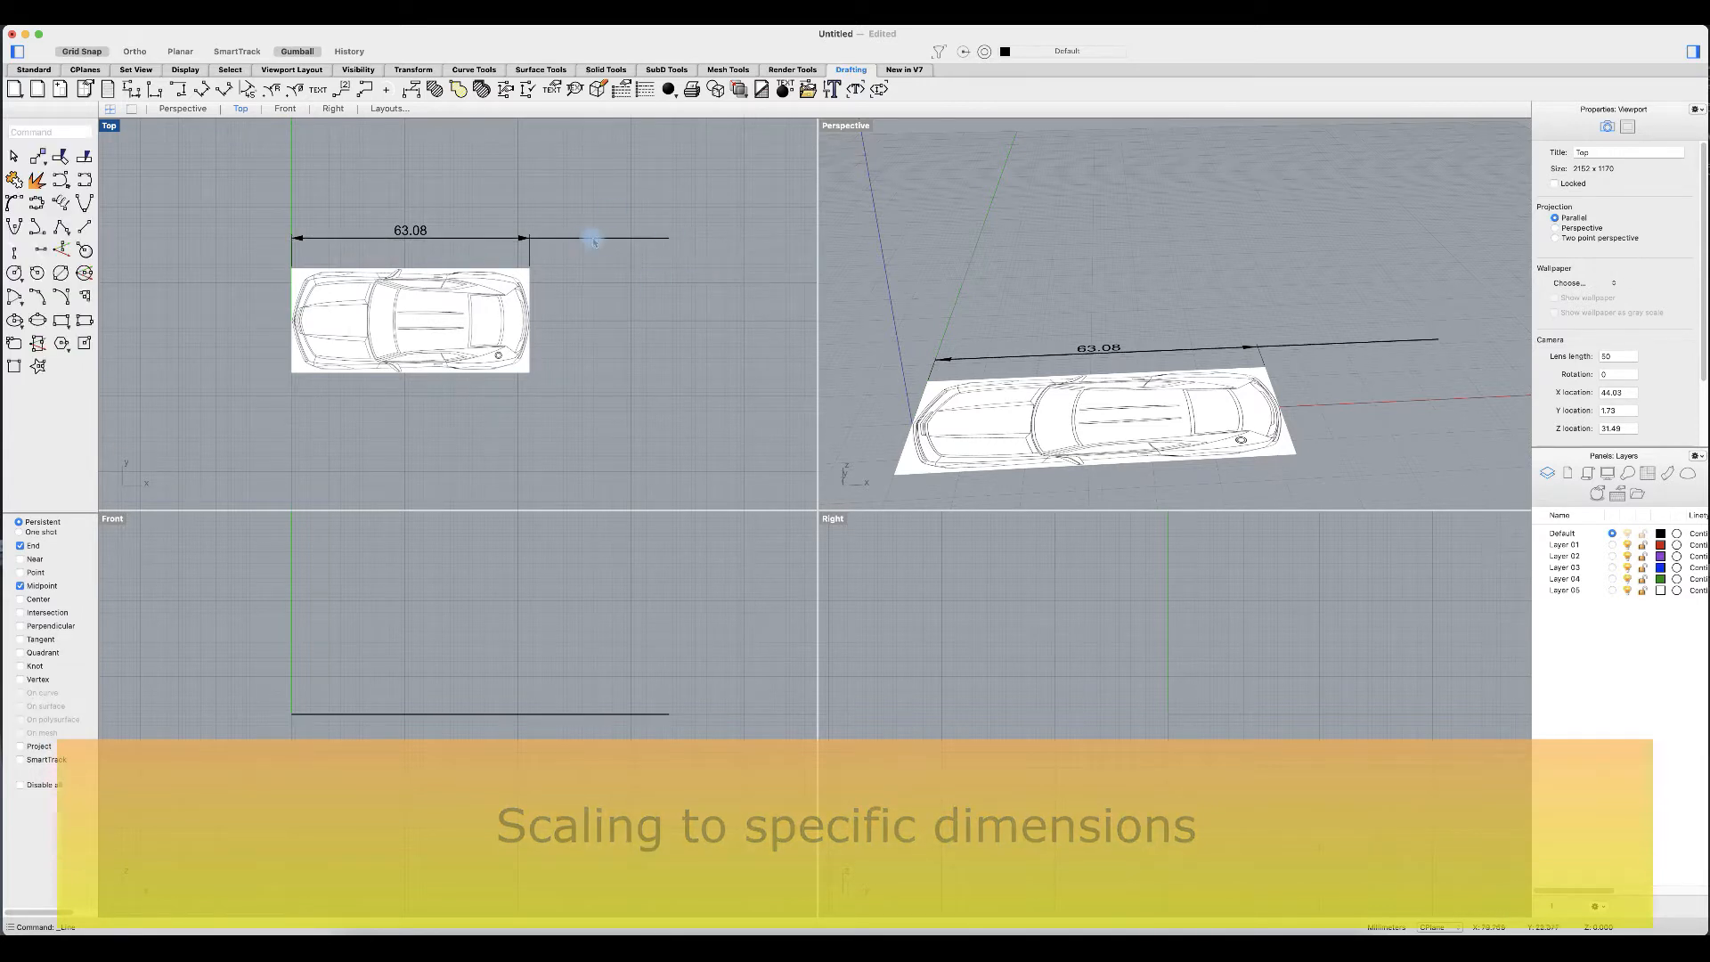
Step: Assign the 100 mm line to Layer 01
click(640, 239)
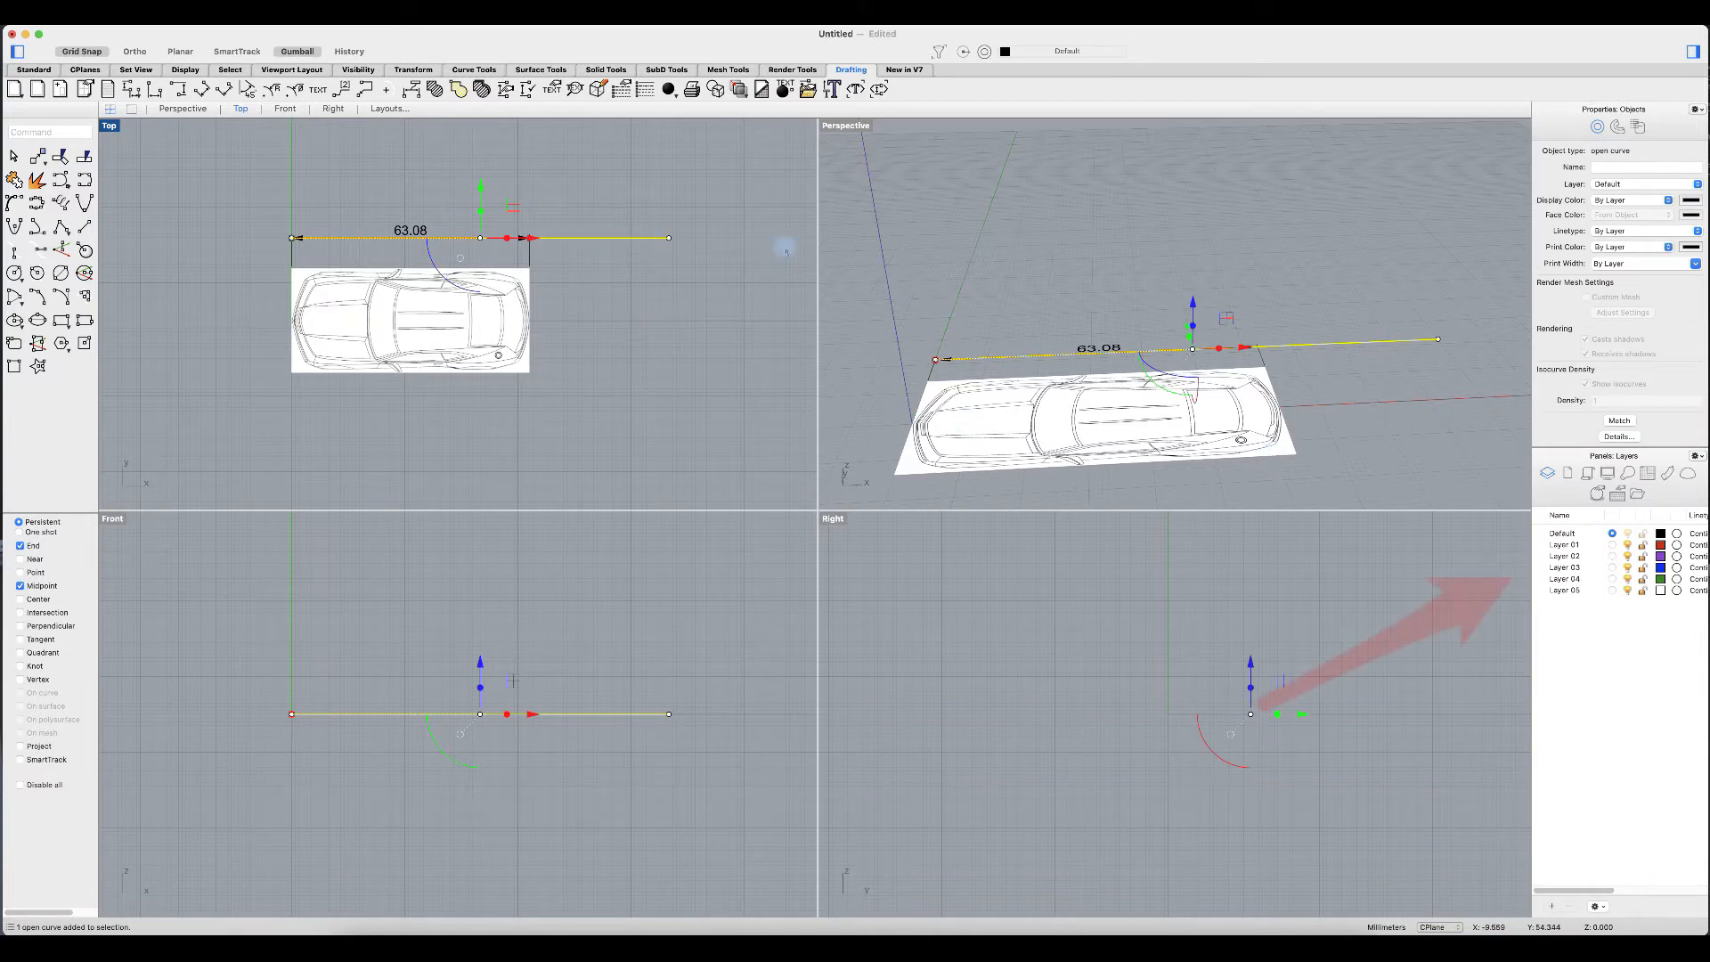
right_click(1562, 545)
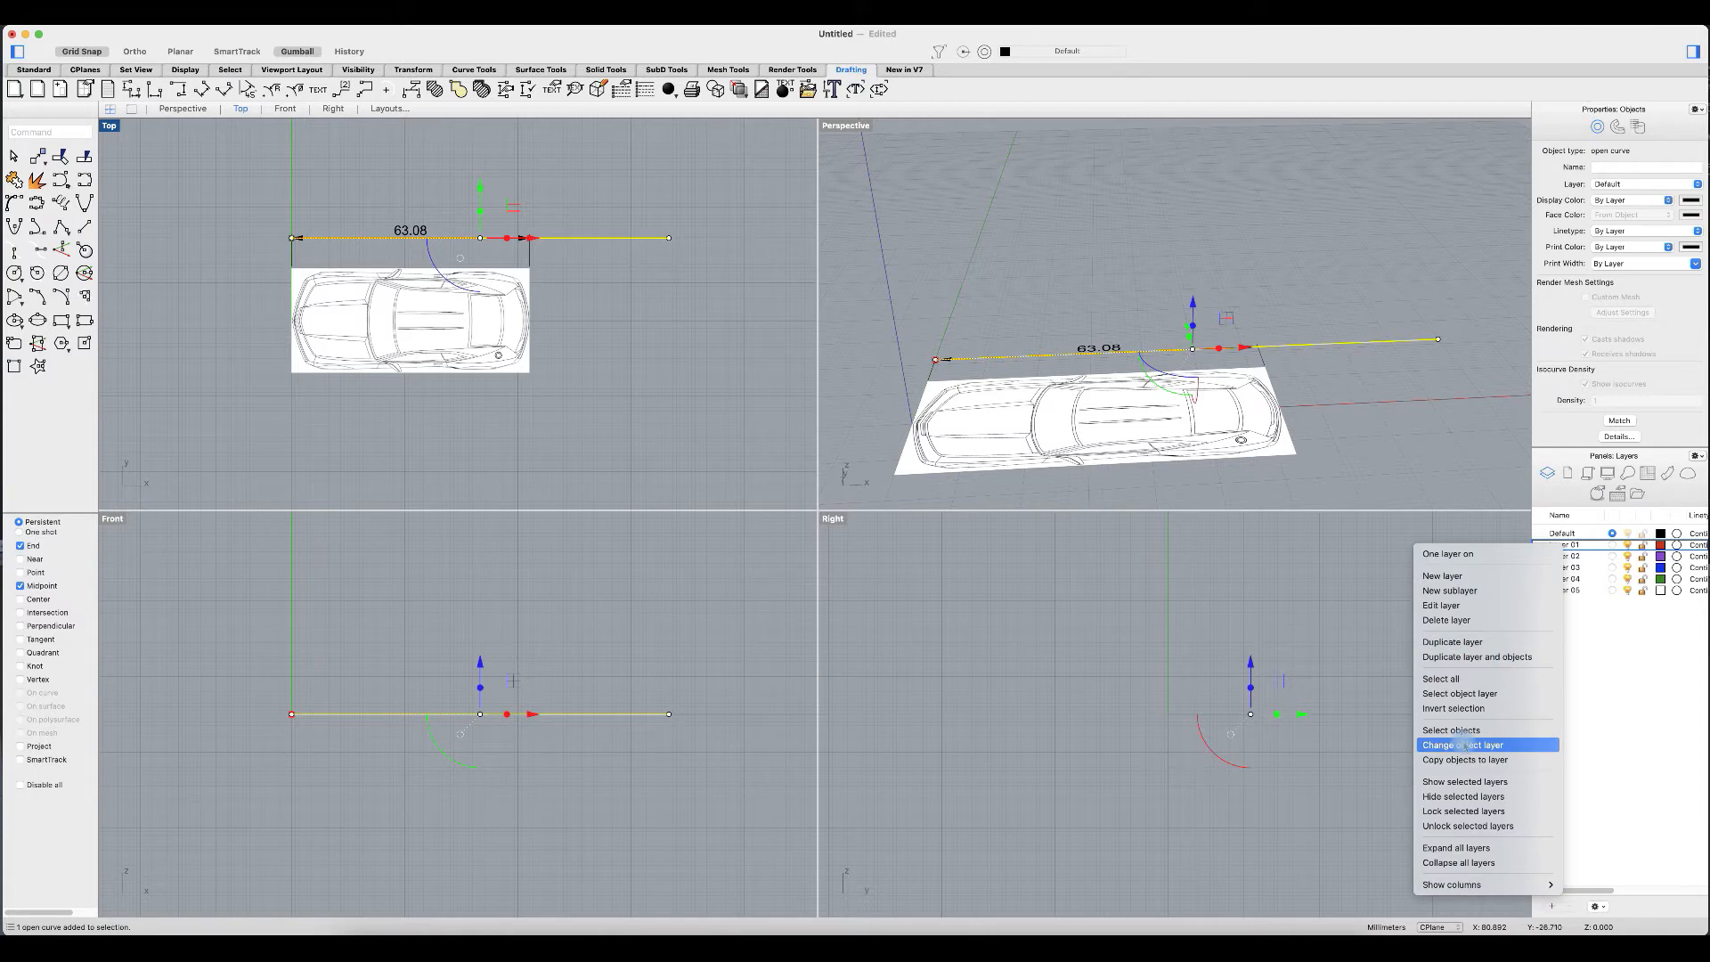
click(1464, 746)
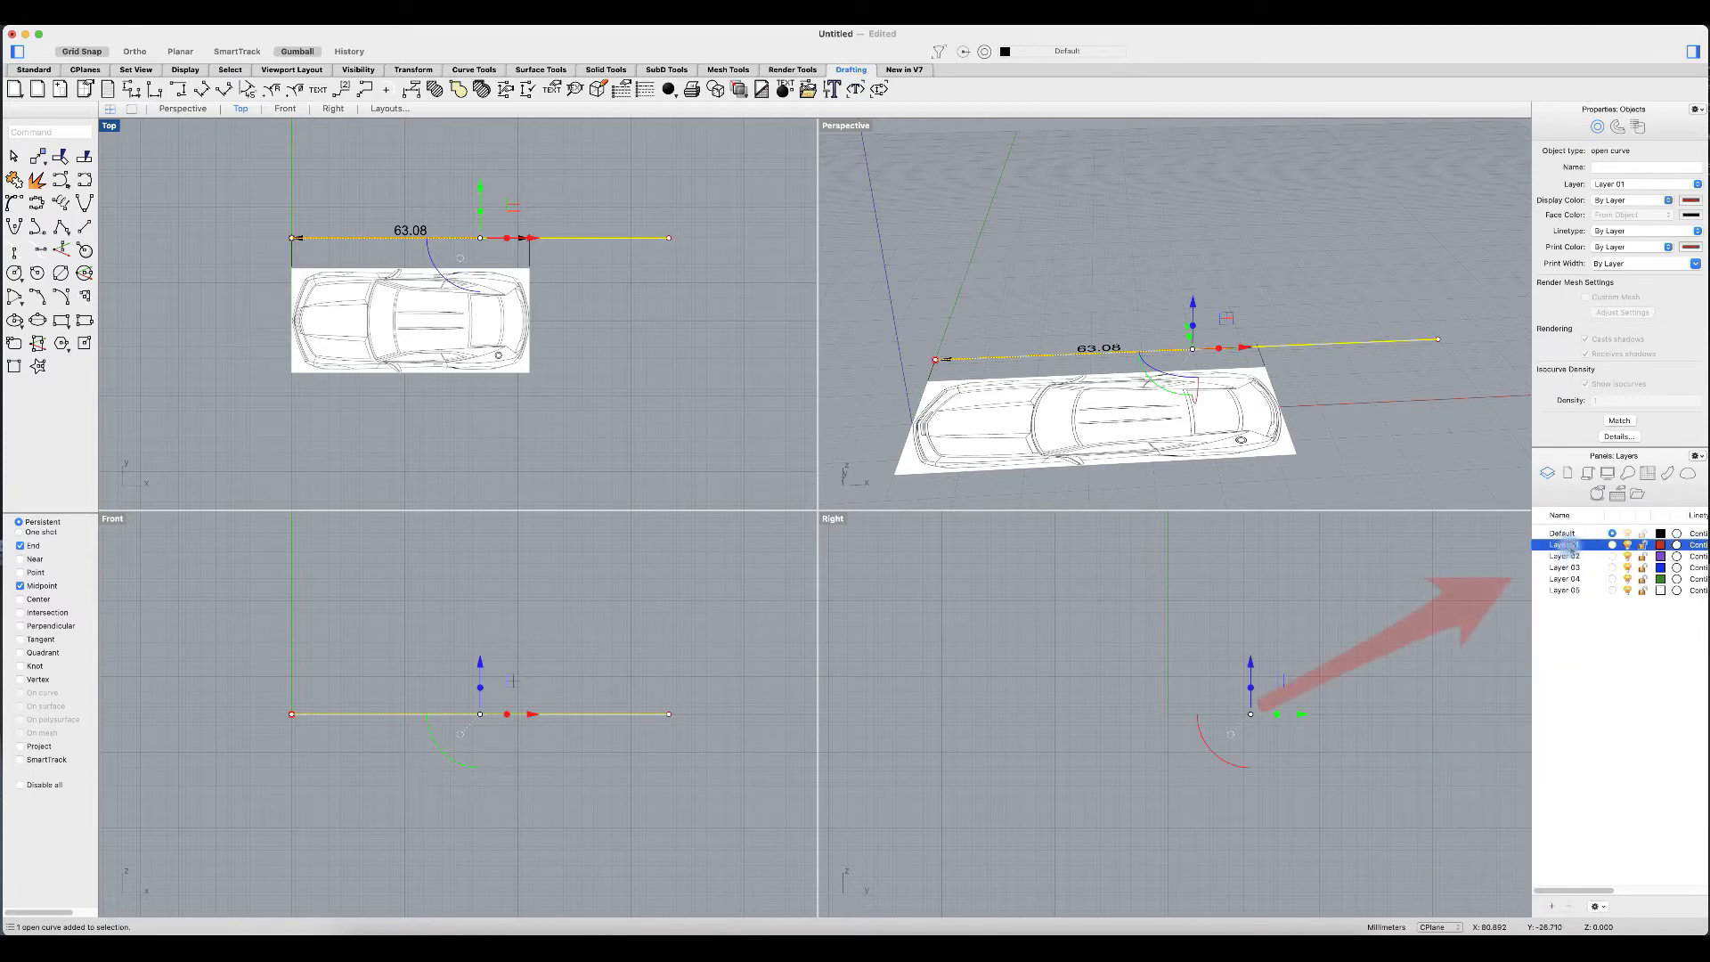
Step: Rename Layer 01 to "Dim real" and apply that layer to the selected line again
double_click(1588, 546)
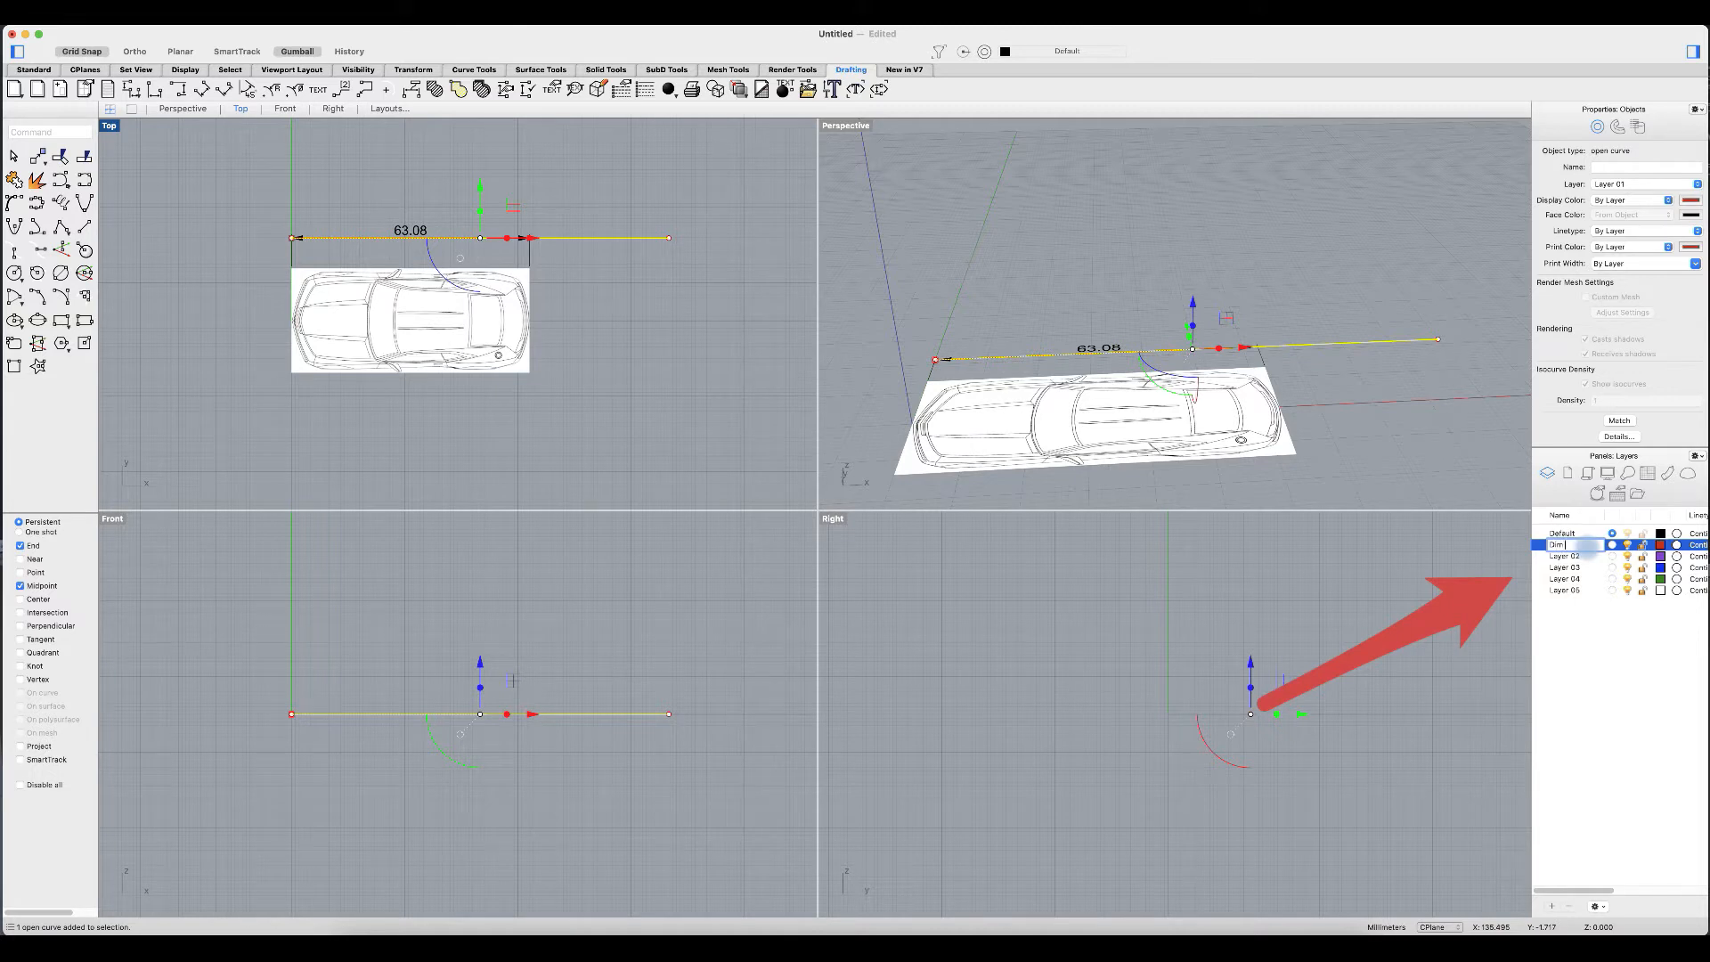
text(Dim real)
key(Return)
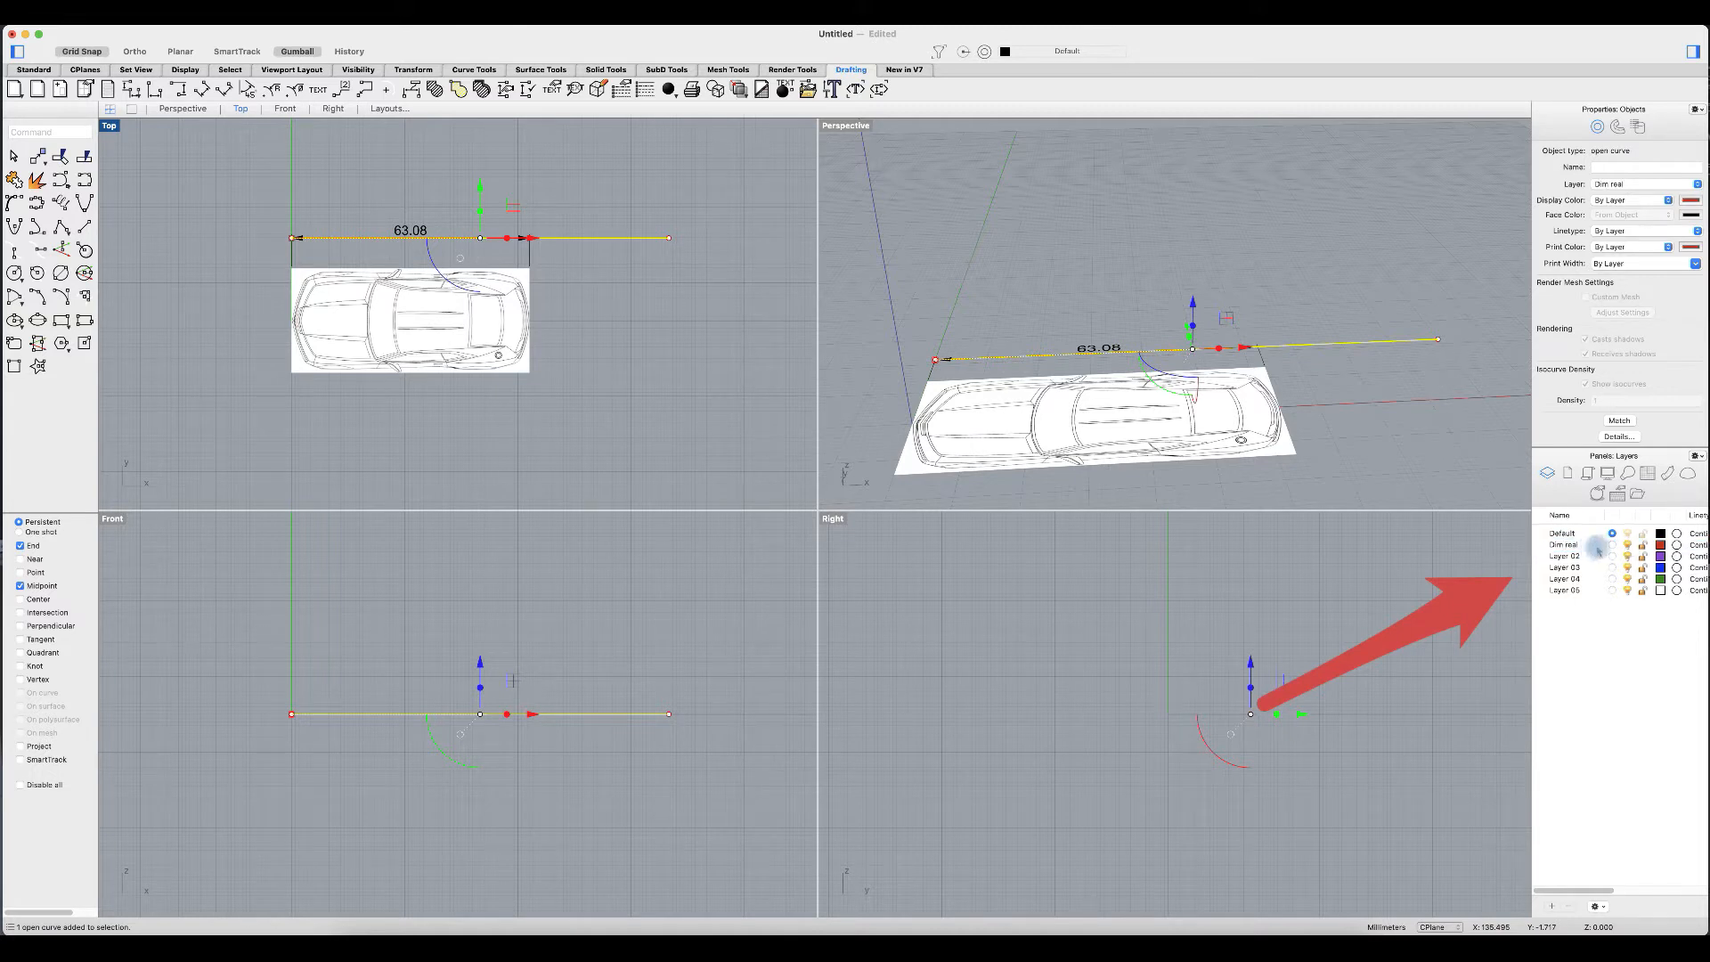
right_click(1569, 546)
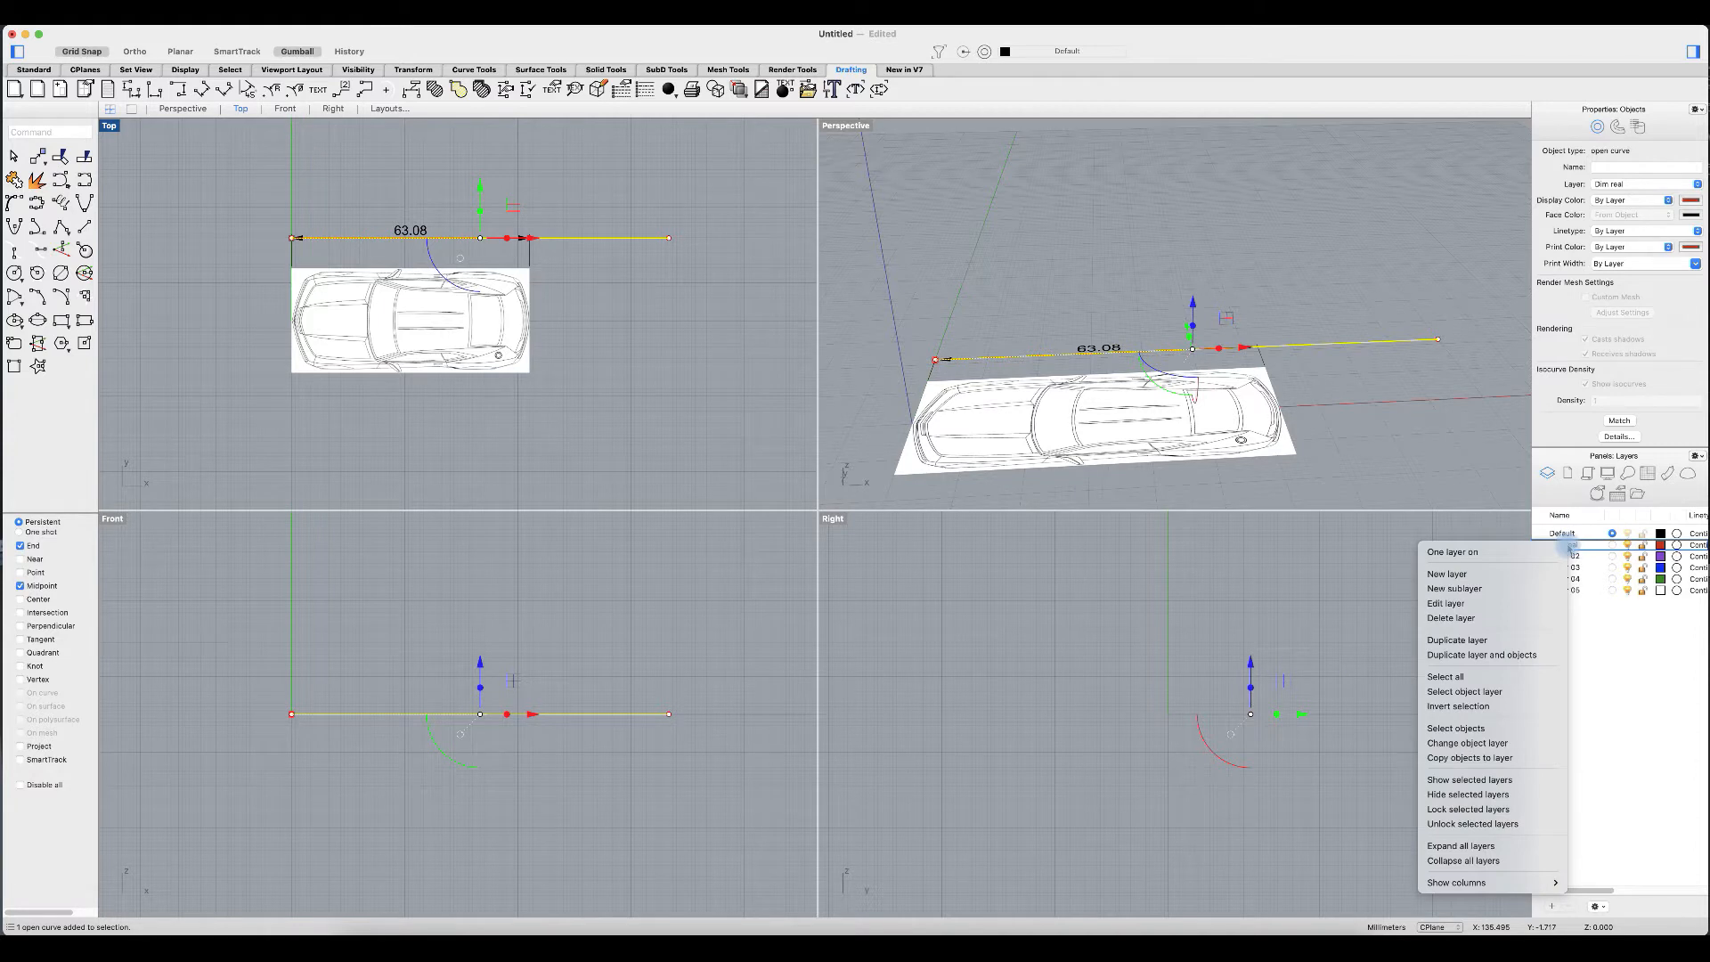
click(1512, 744)
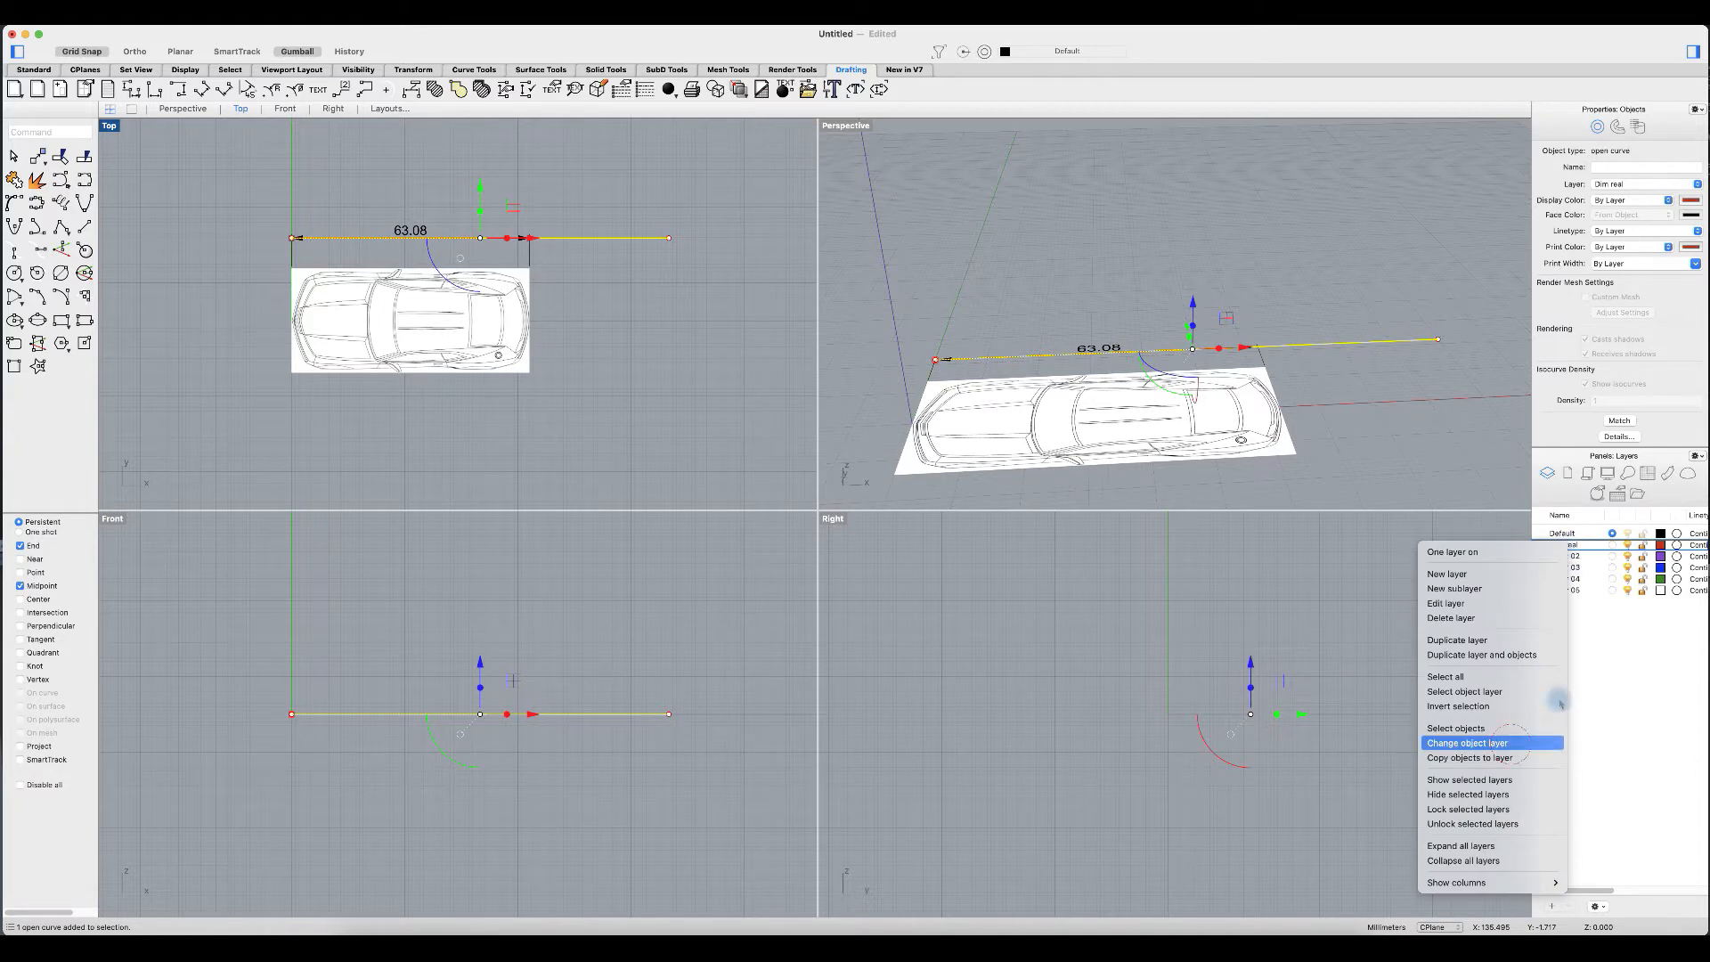
key(Escape)
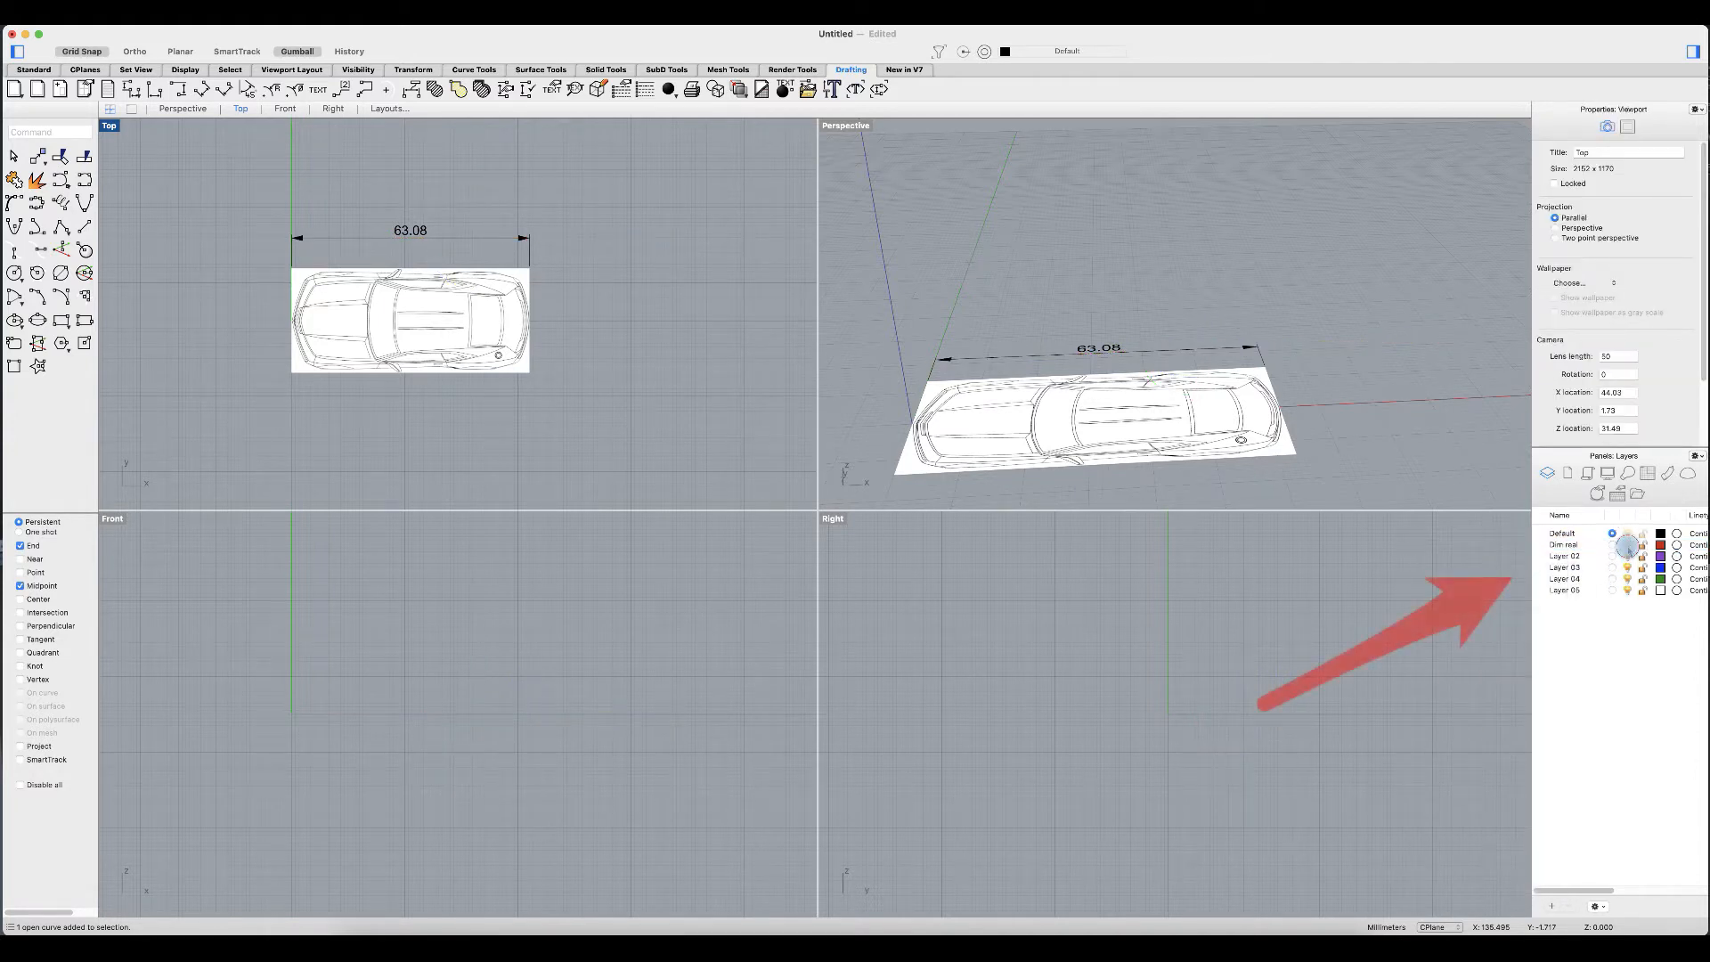
Step: Toggle the Dim real layer's visibility off and on, and lock the layer while leaving it turned on
click(1629, 545)
click(1628, 546)
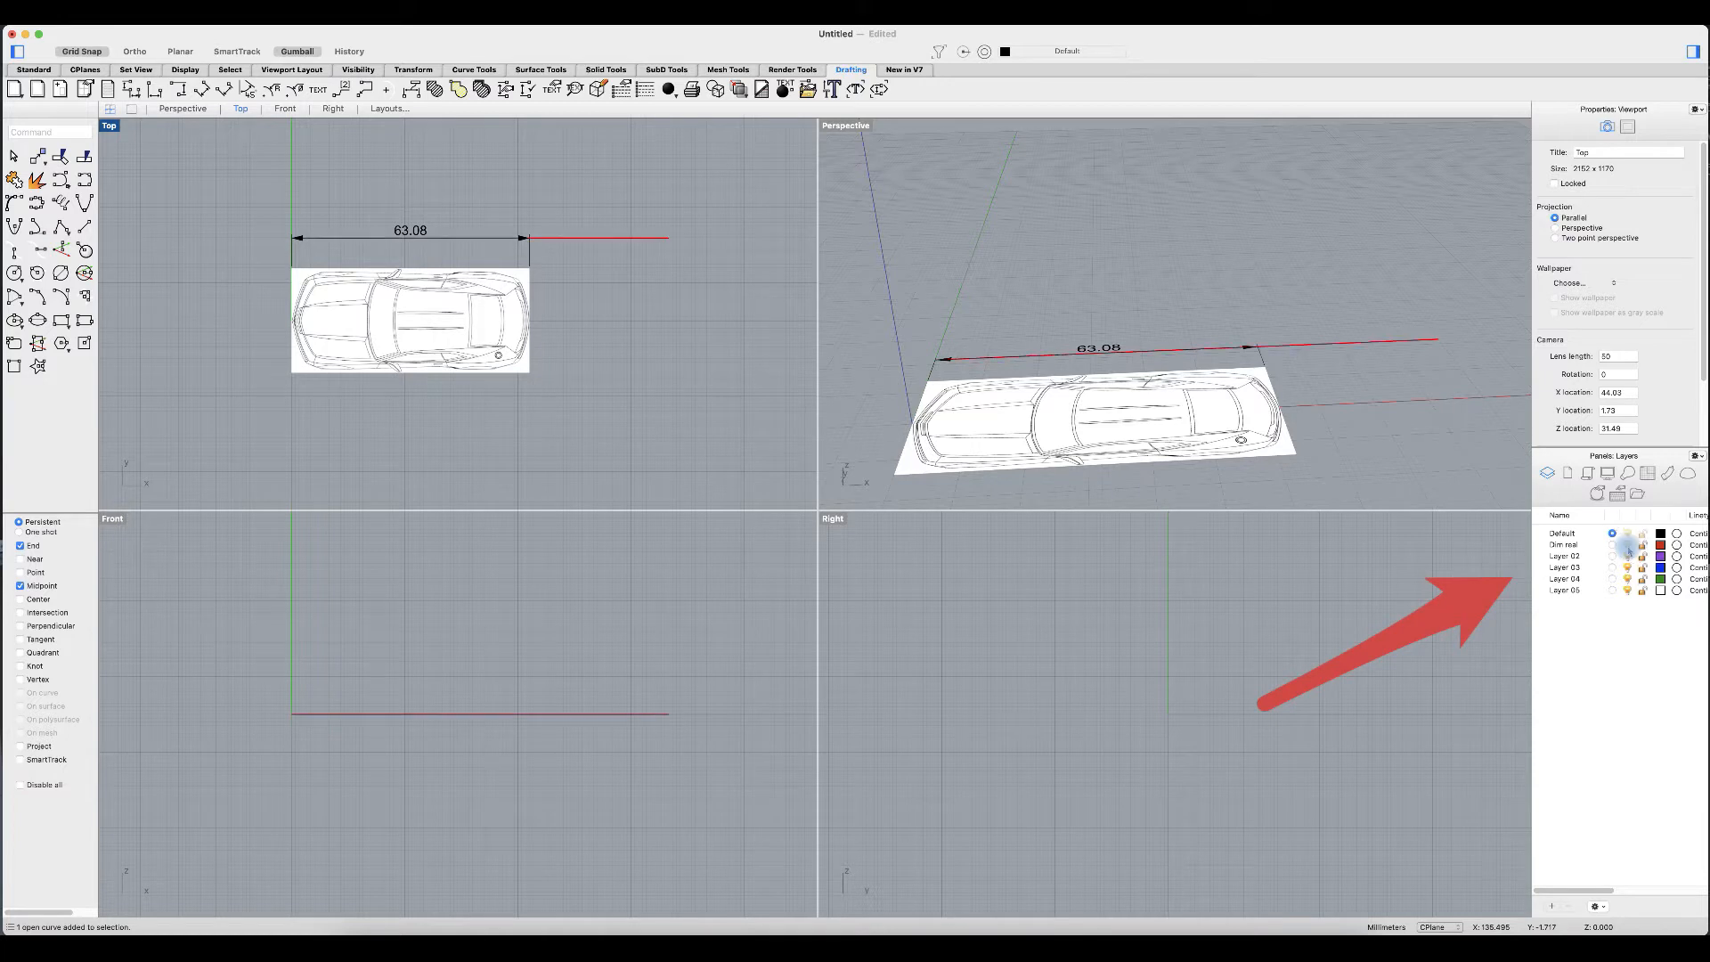
click(1629, 546)
click(1629, 546)
click(1628, 546)
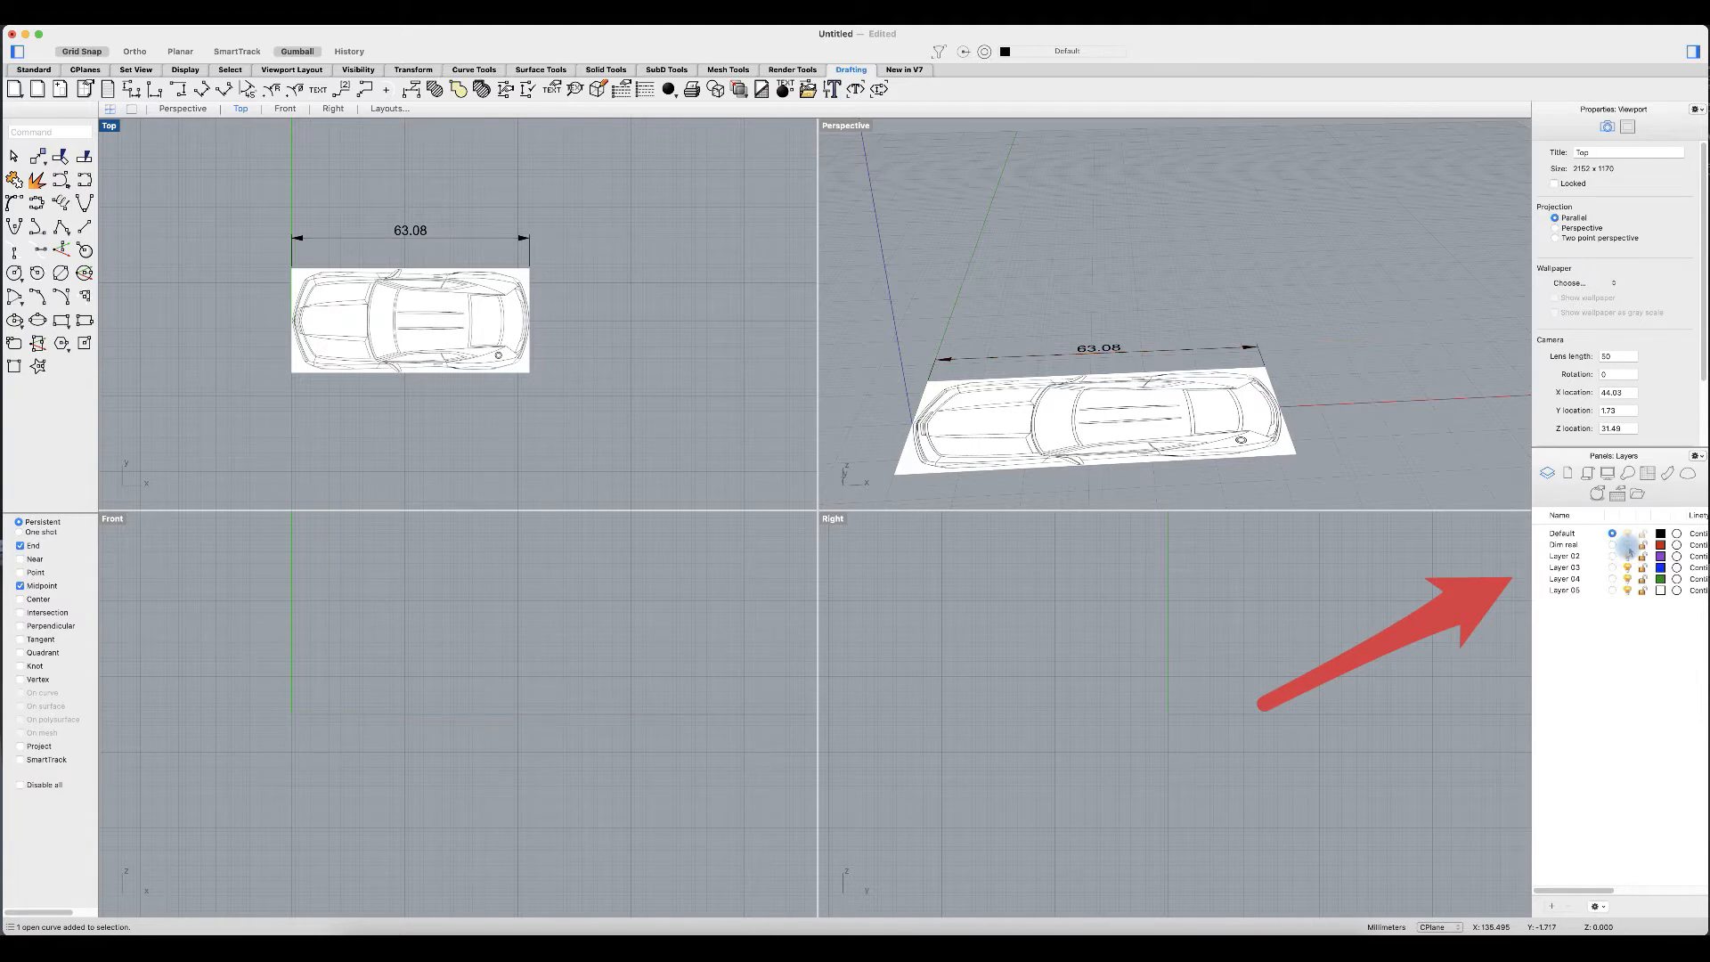
click(1643, 545)
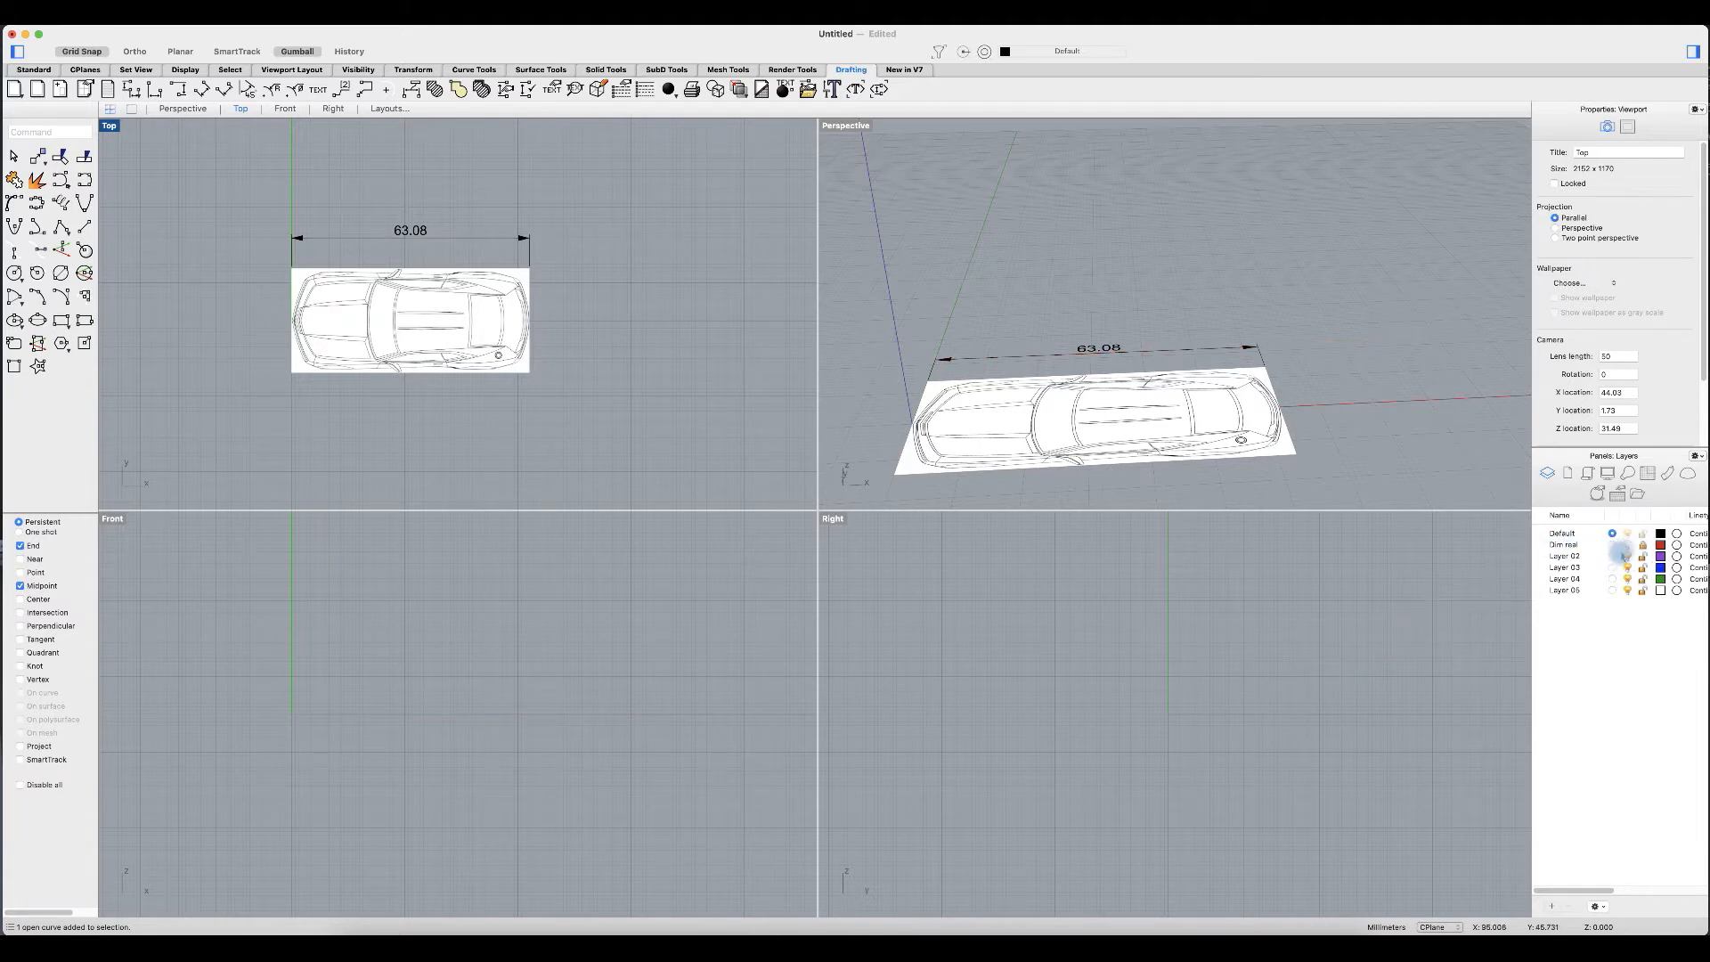
click(1628, 545)
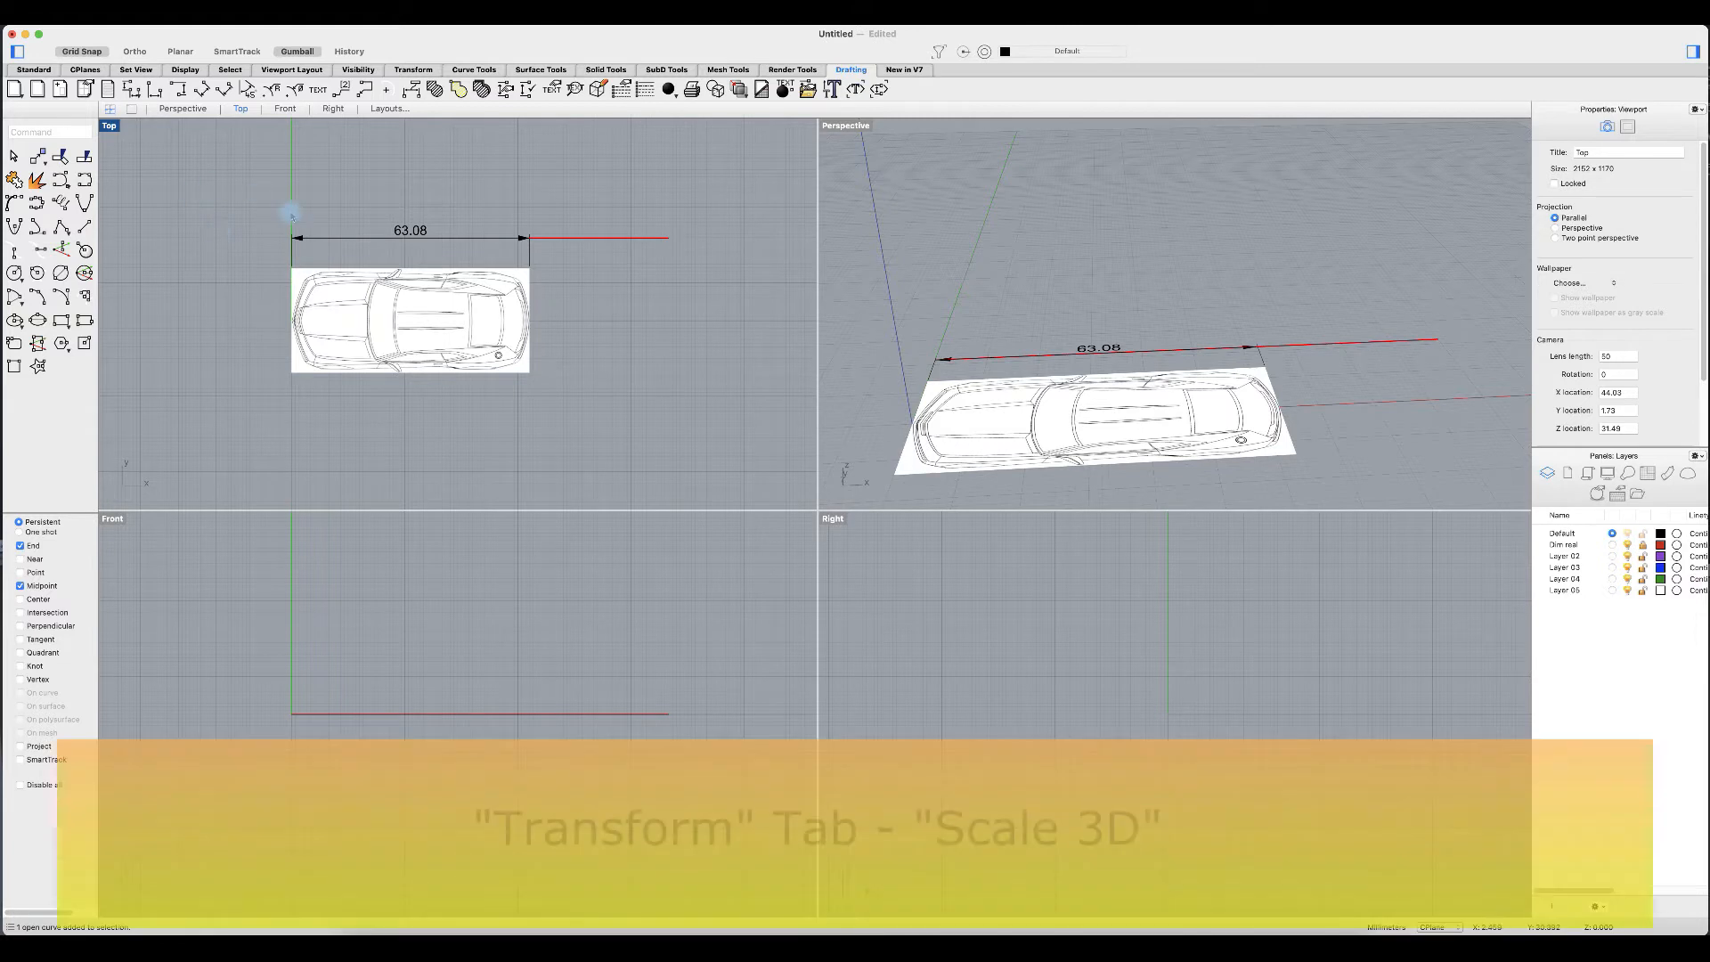
Step: Scale the top-view blueprint and its dimension in 3D from the dimension's front end until they match the 100 mm line's length
drag(258, 210, 574, 396)
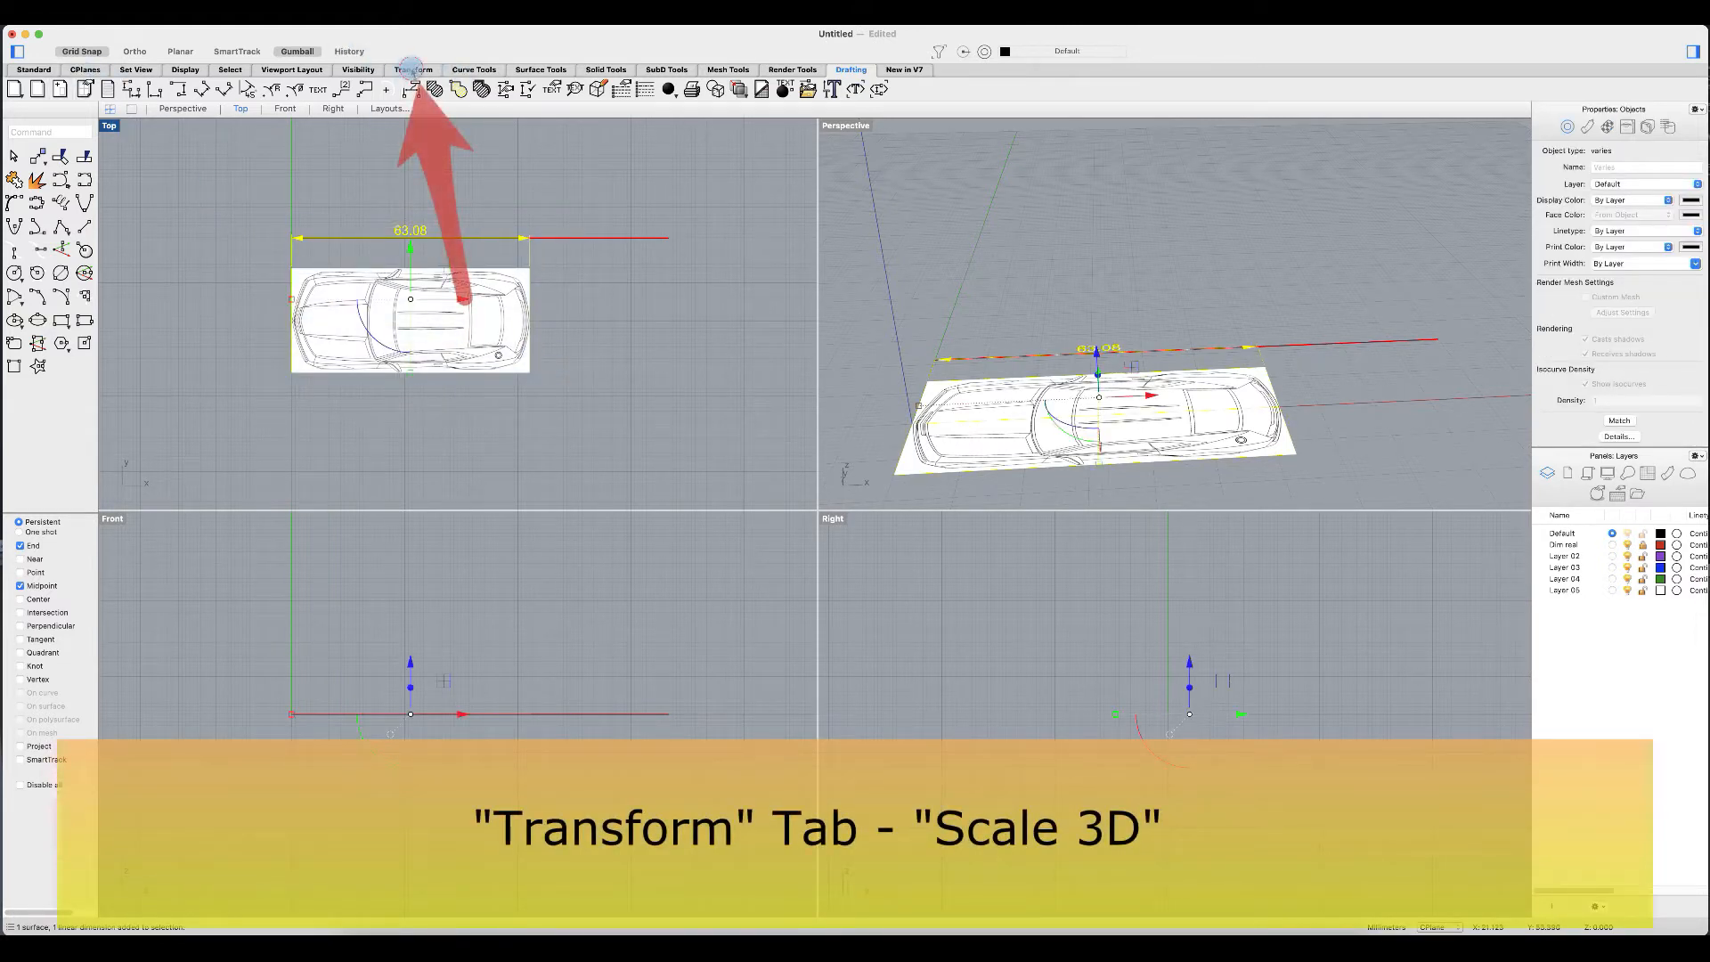
click(413, 70)
click(131, 90)
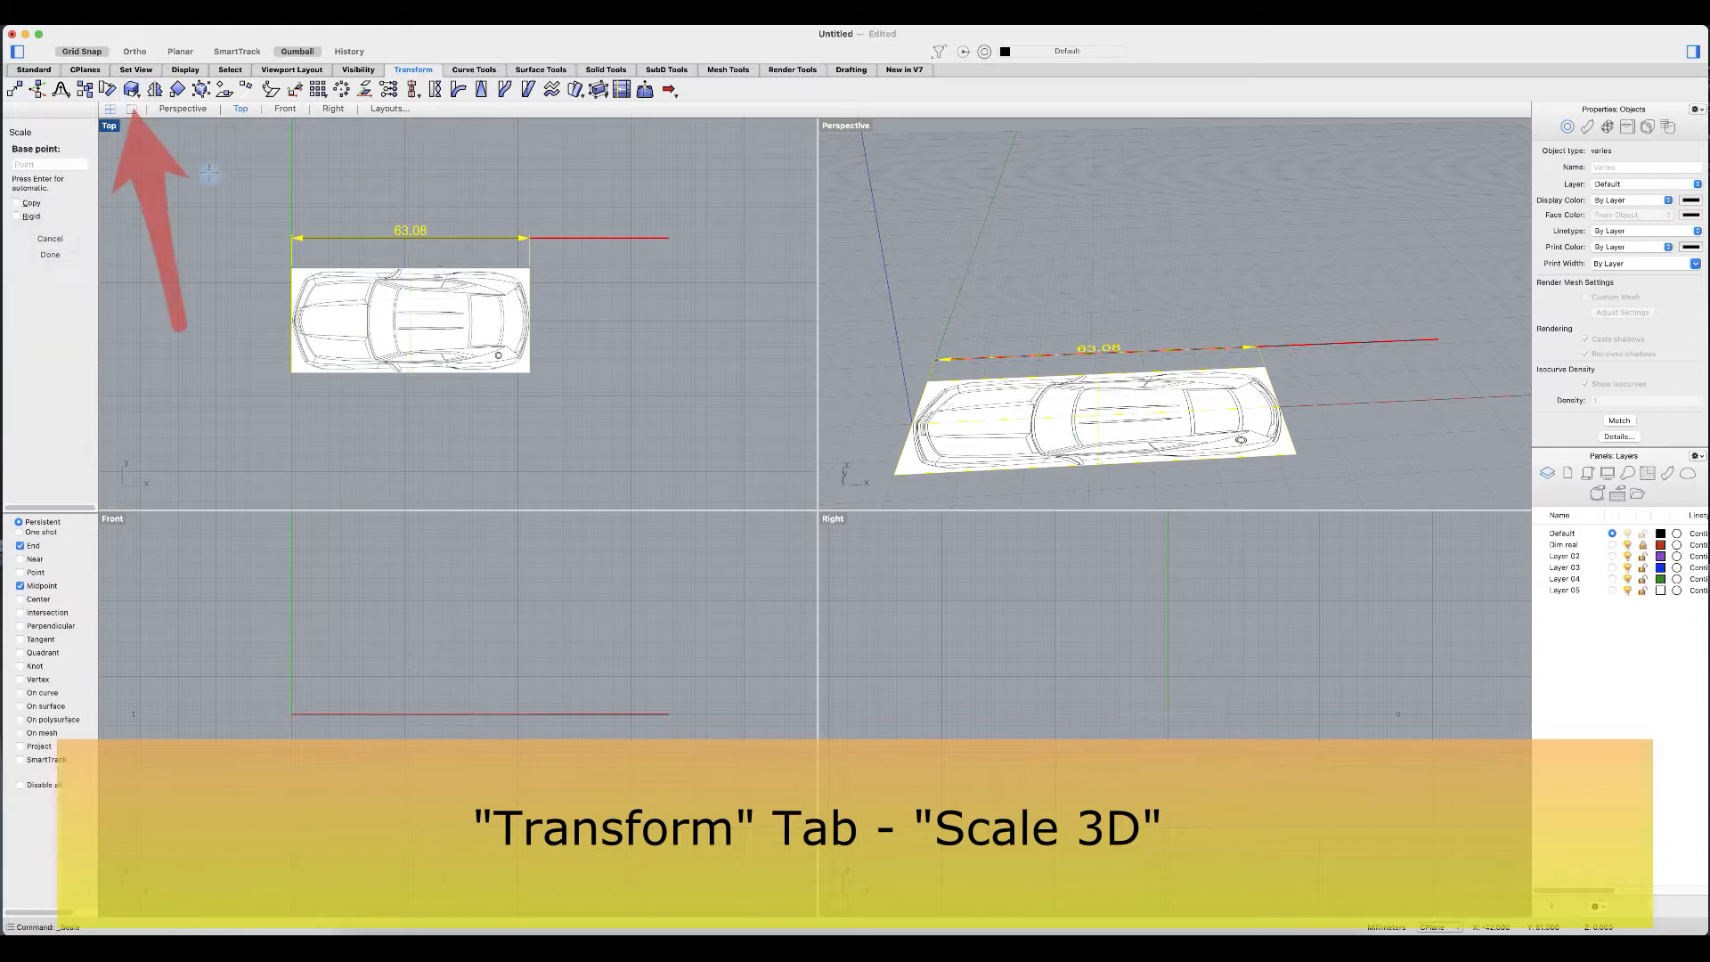
click(292, 238)
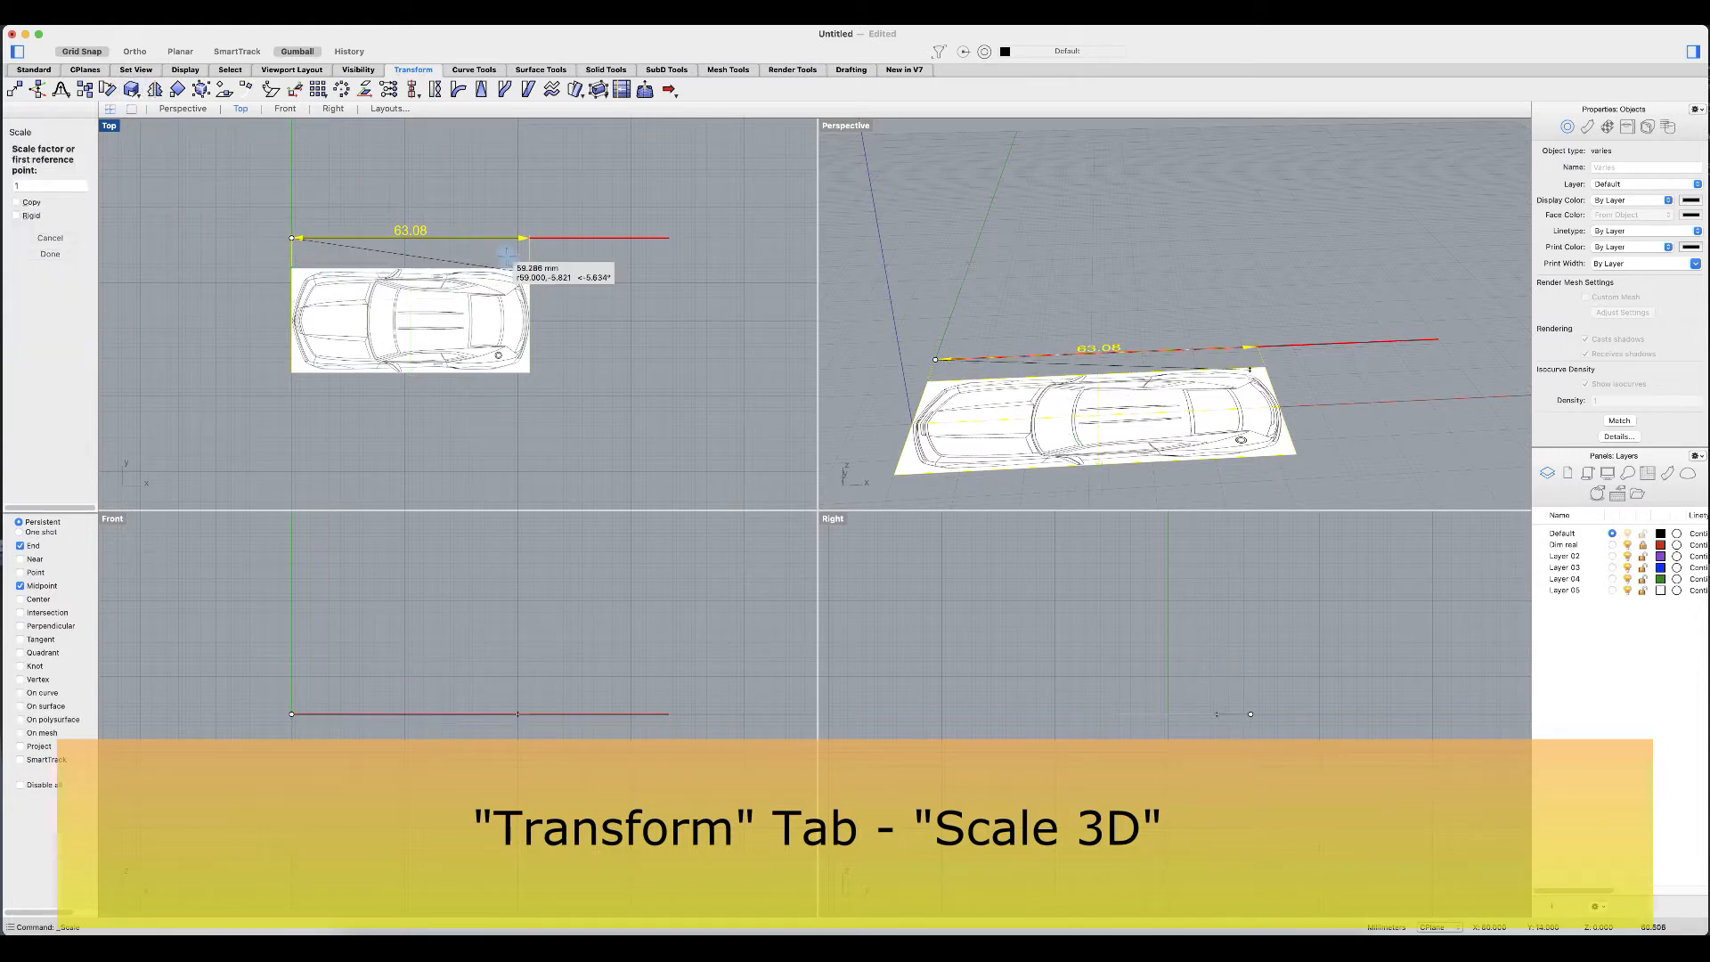
click(529, 237)
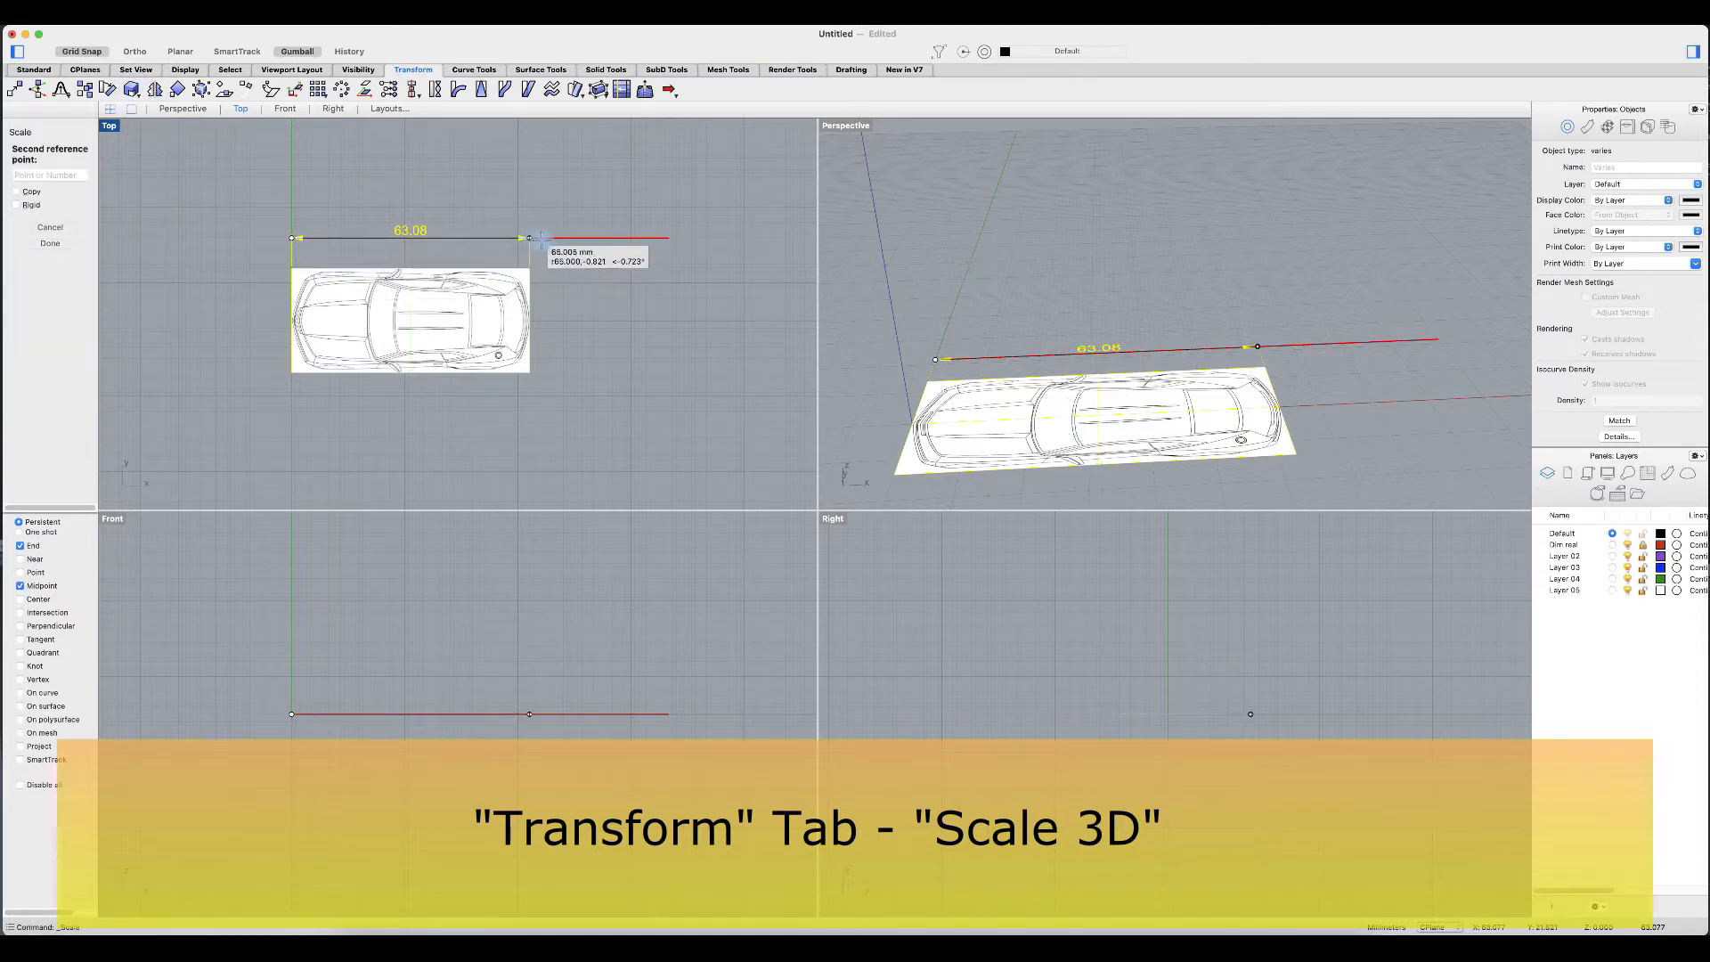
click(668, 239)
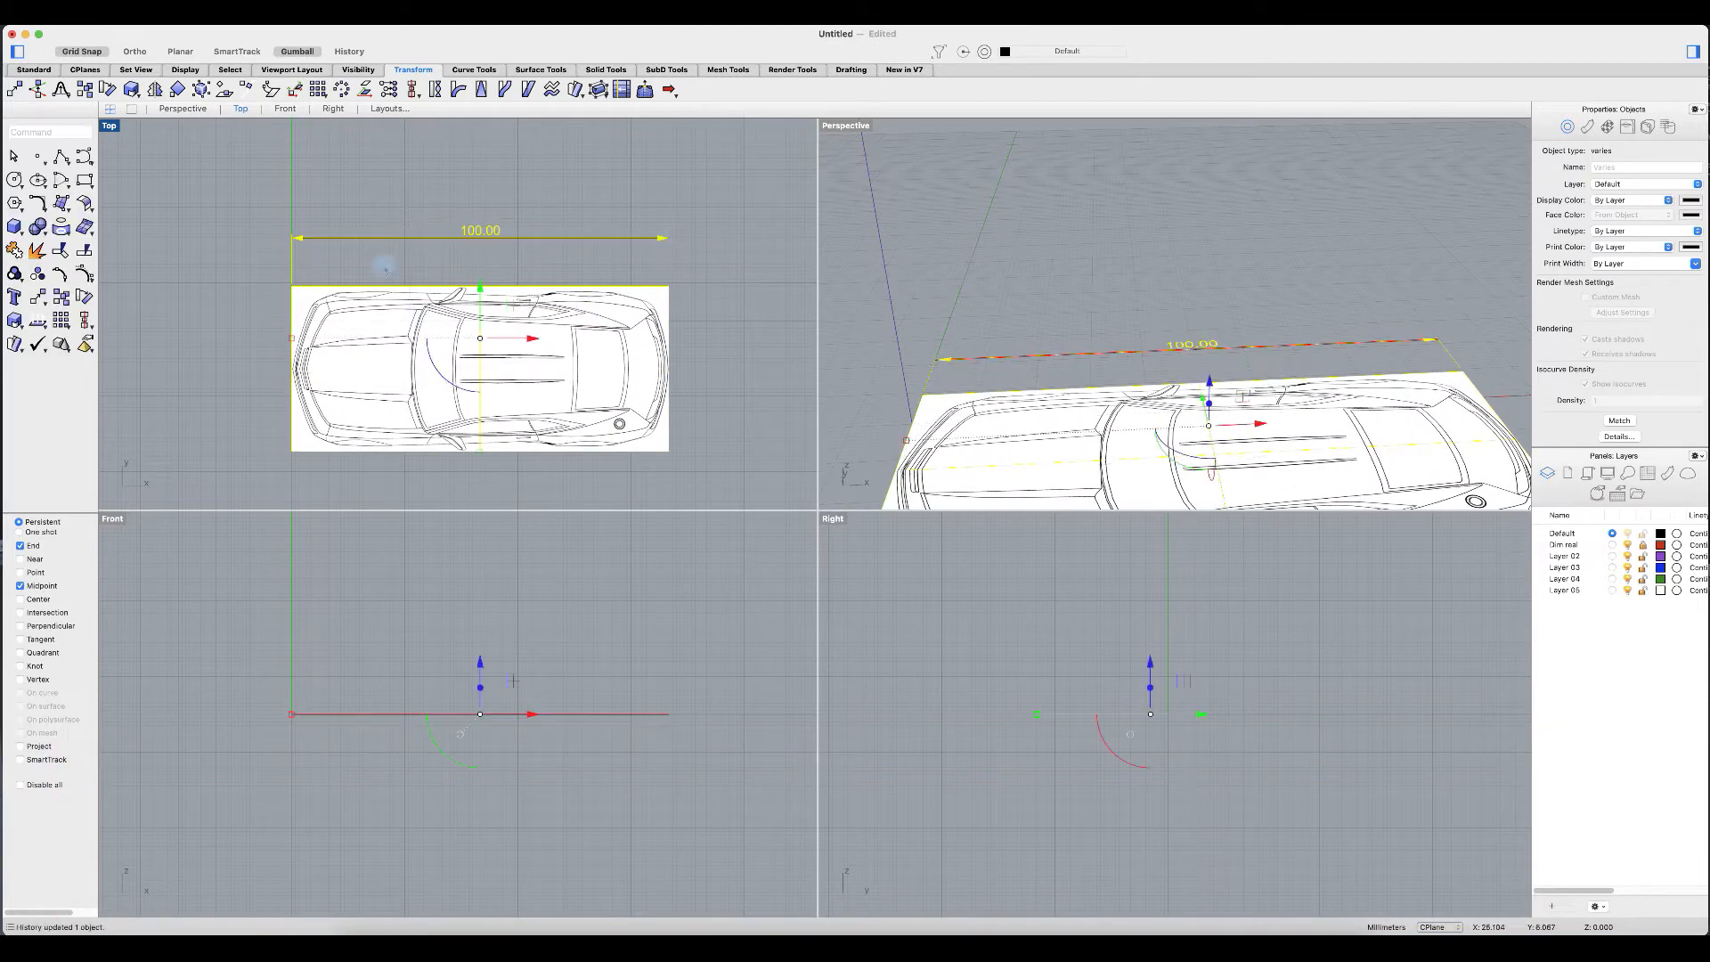
click(559, 210)
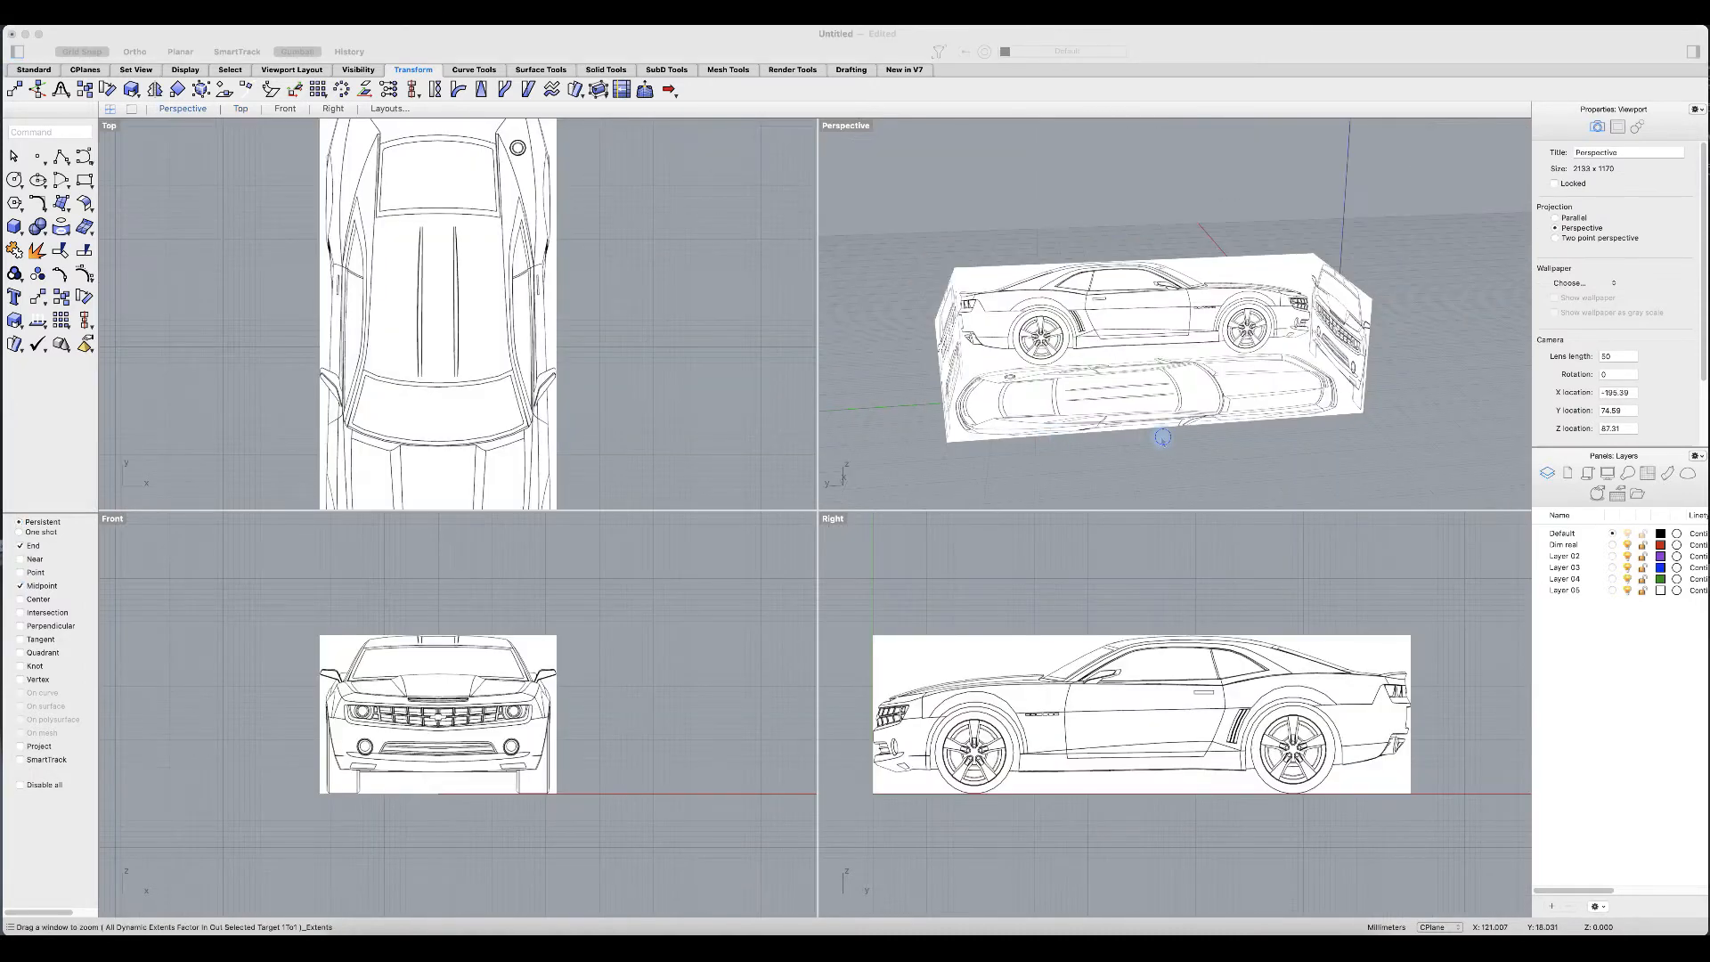
Step: Rename the "Dim real" layer to "Cen line" while the long centre line is selected
mouse_move(1163, 438)
right_down()
mouse_move(1033, 431)
mouse_move(1214, 443)
mouse_move(1185, 428)
right_up()
scroll(724, 381, down, 4)
scroll(725, 382, down, 2)
right_drag(724, 380, 660, 339)
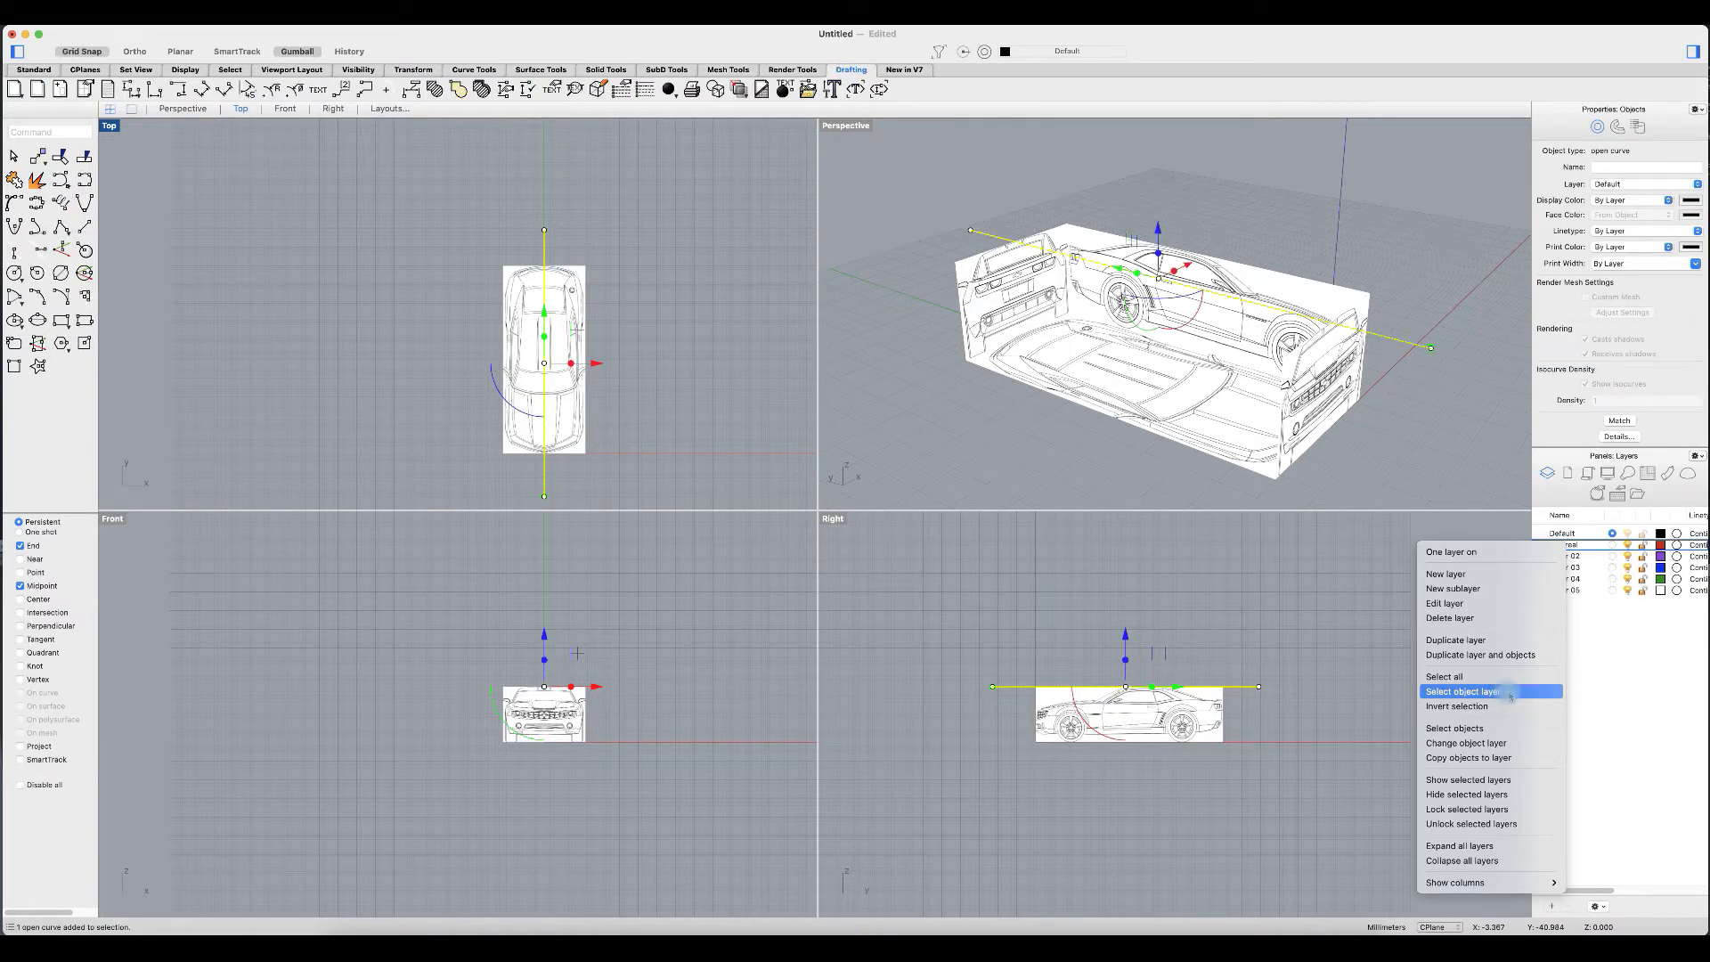
click(1512, 693)
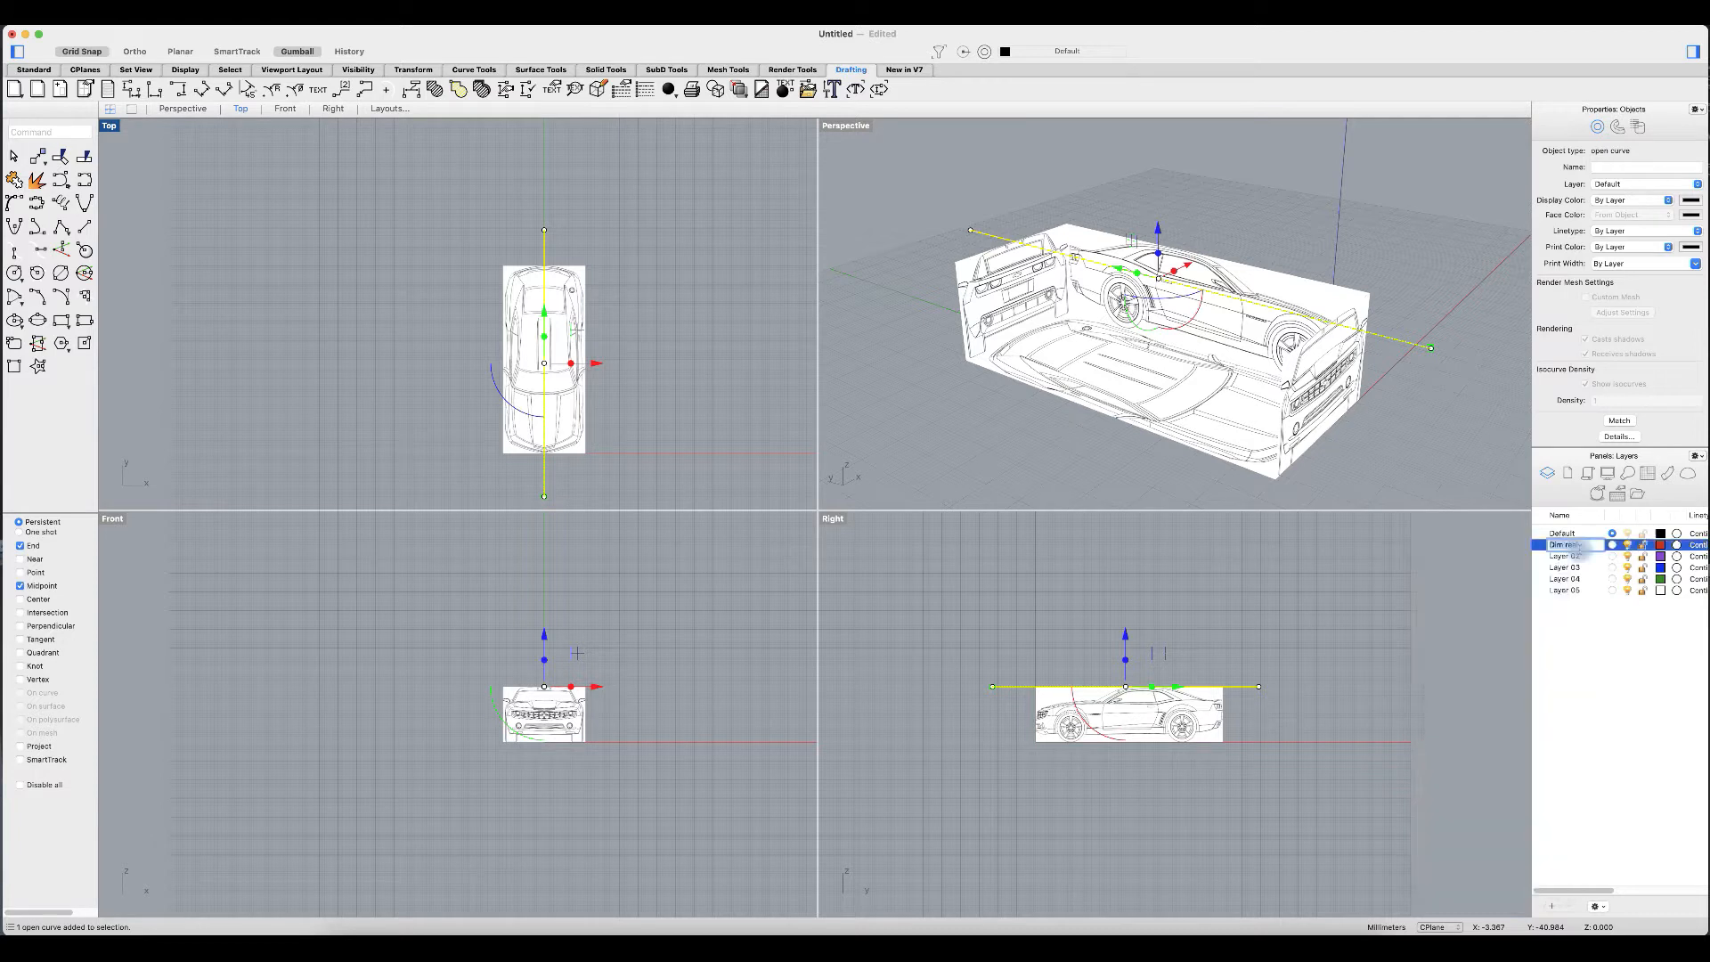
text(l)
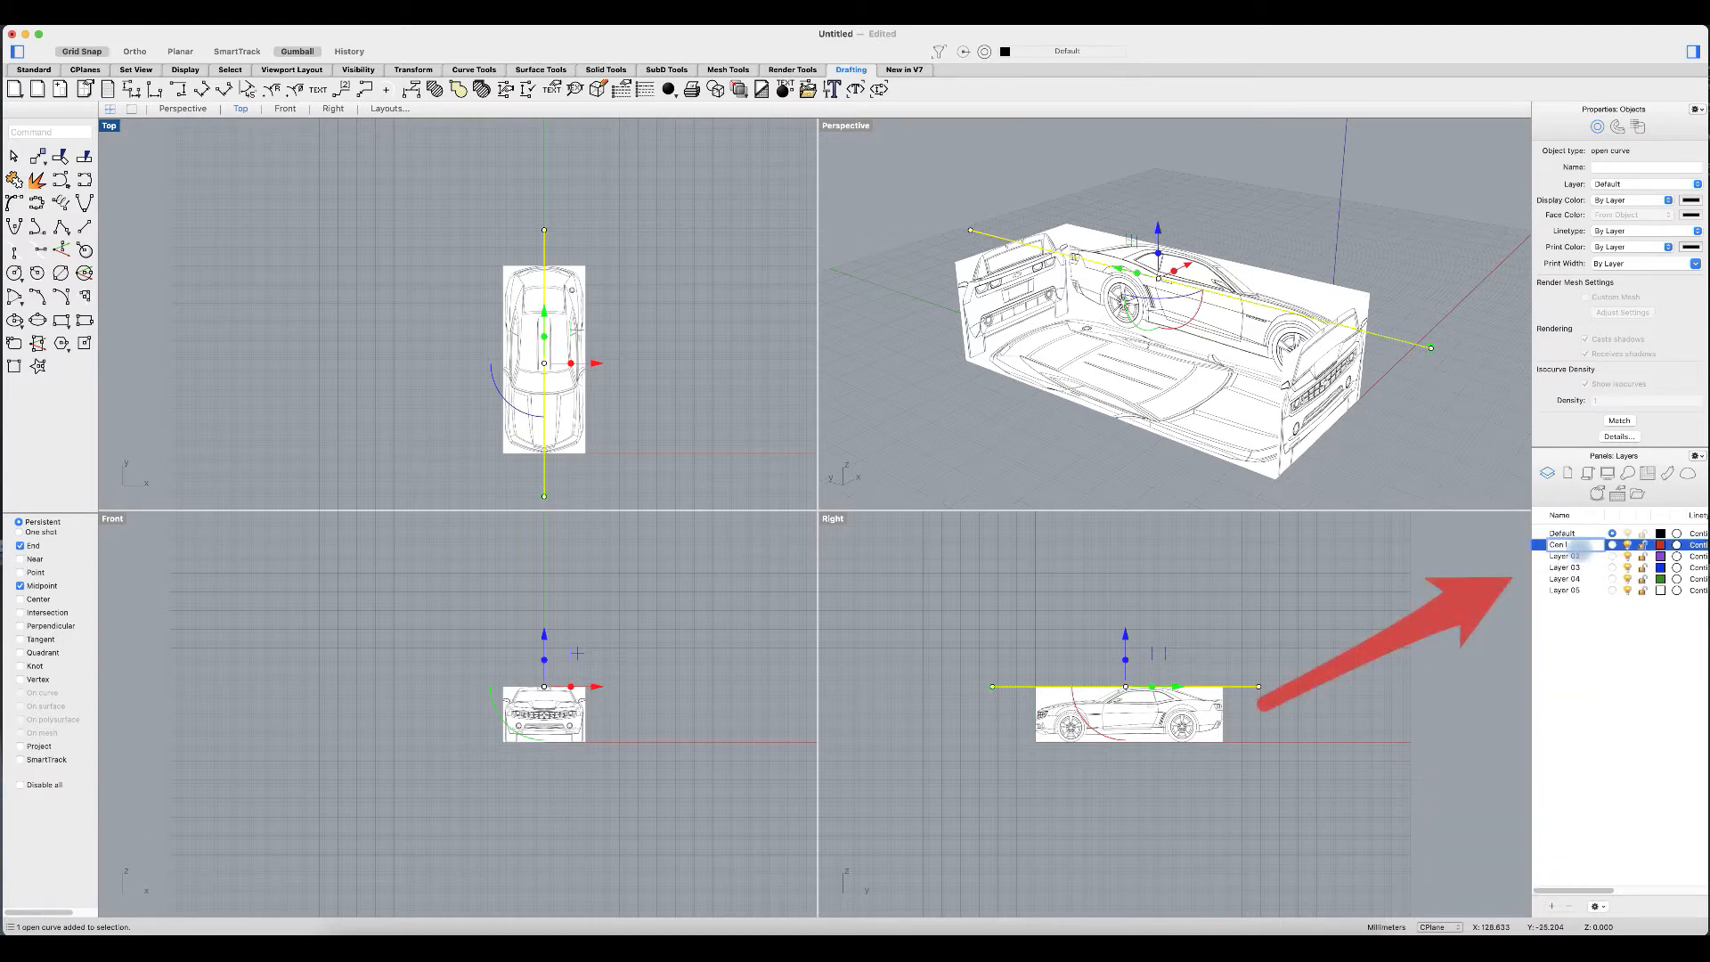
text(ae)
key(Return)
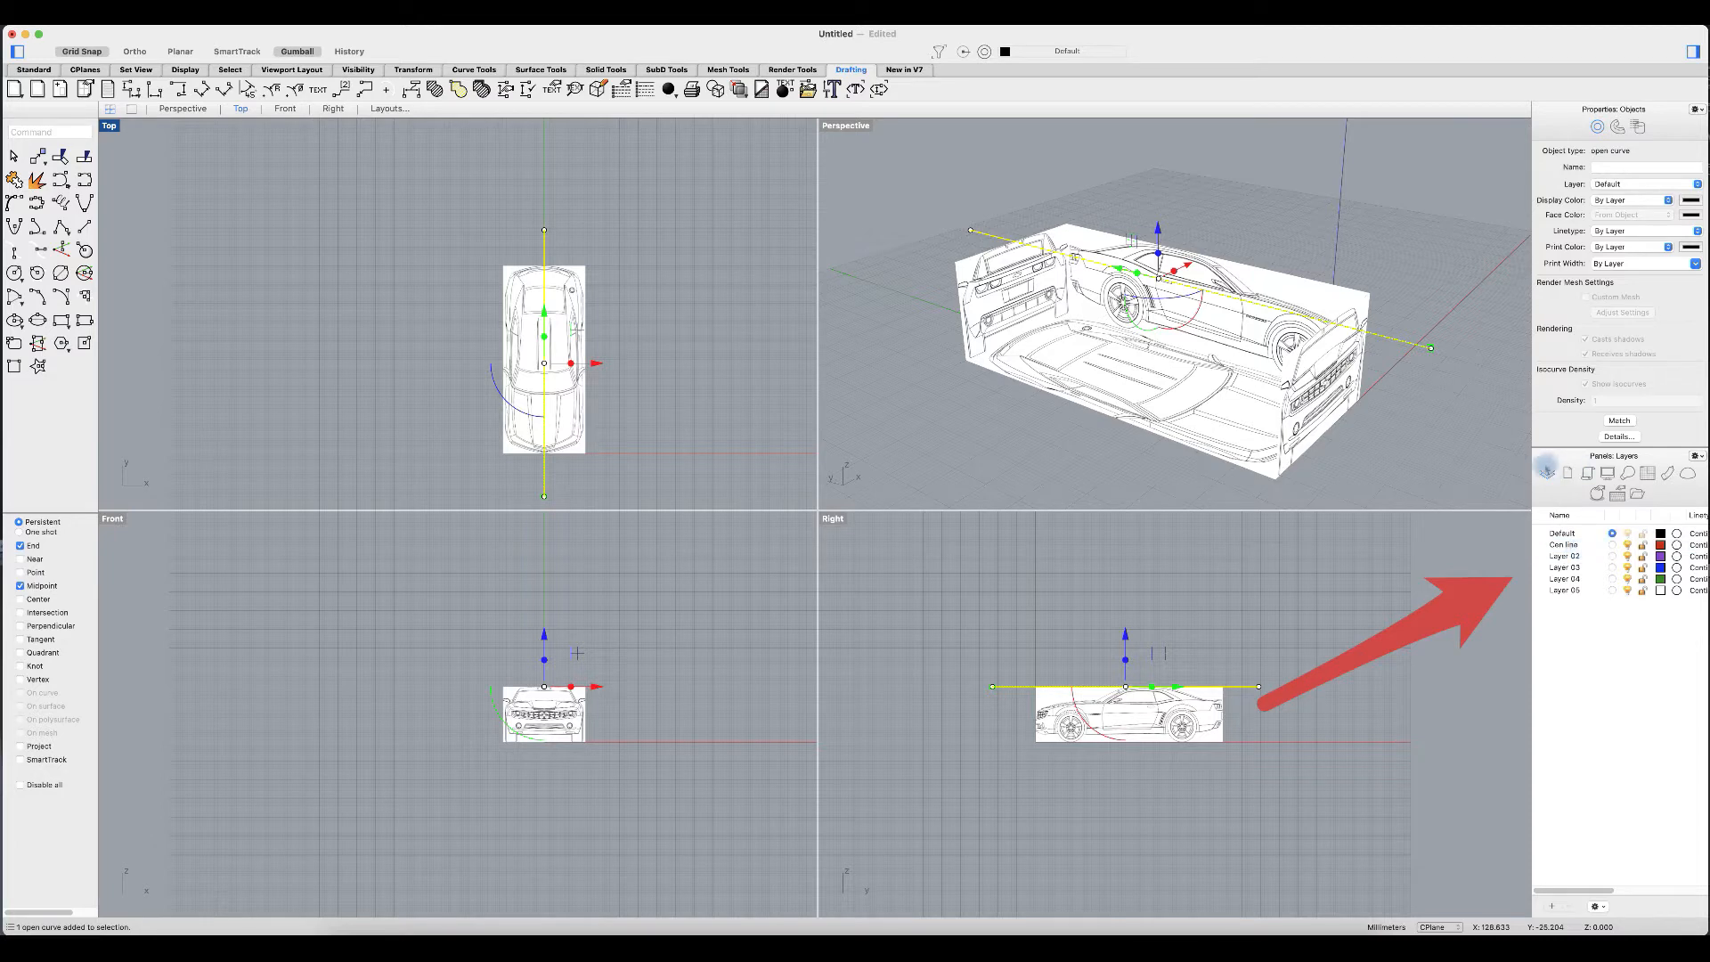
Step: Widen the layer list and set the "Cen line" layer's linetype to Center and its colour to white
drag(1531, 477, 1435, 476)
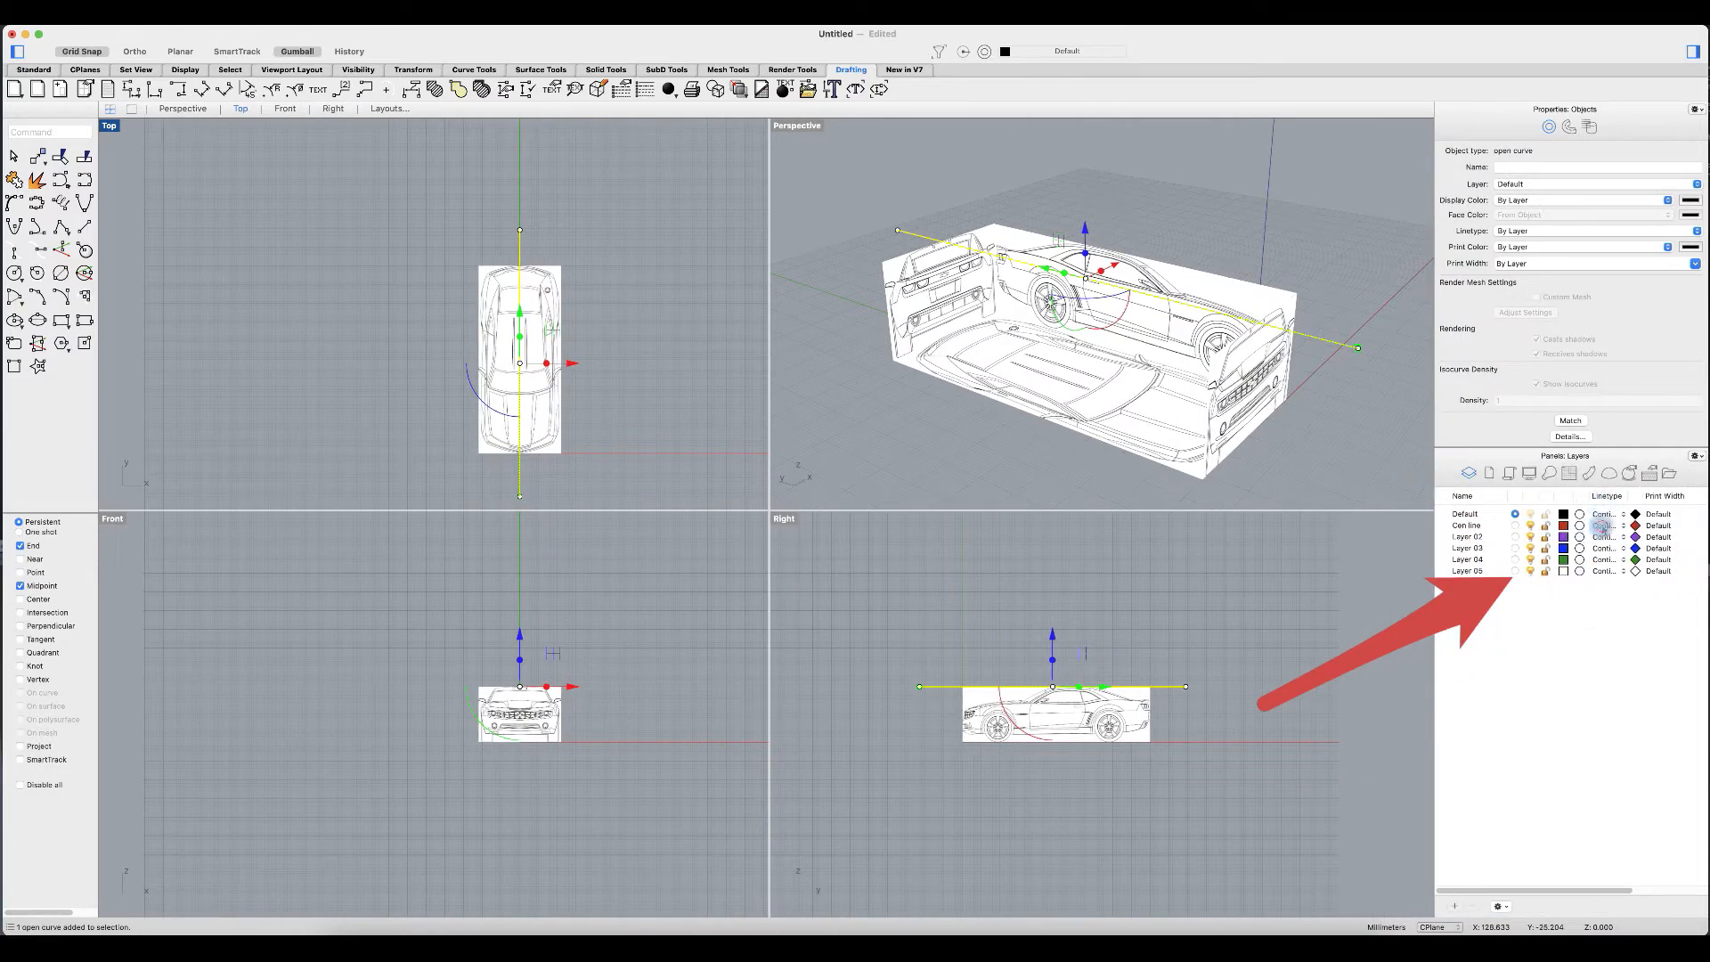
click(1601, 525)
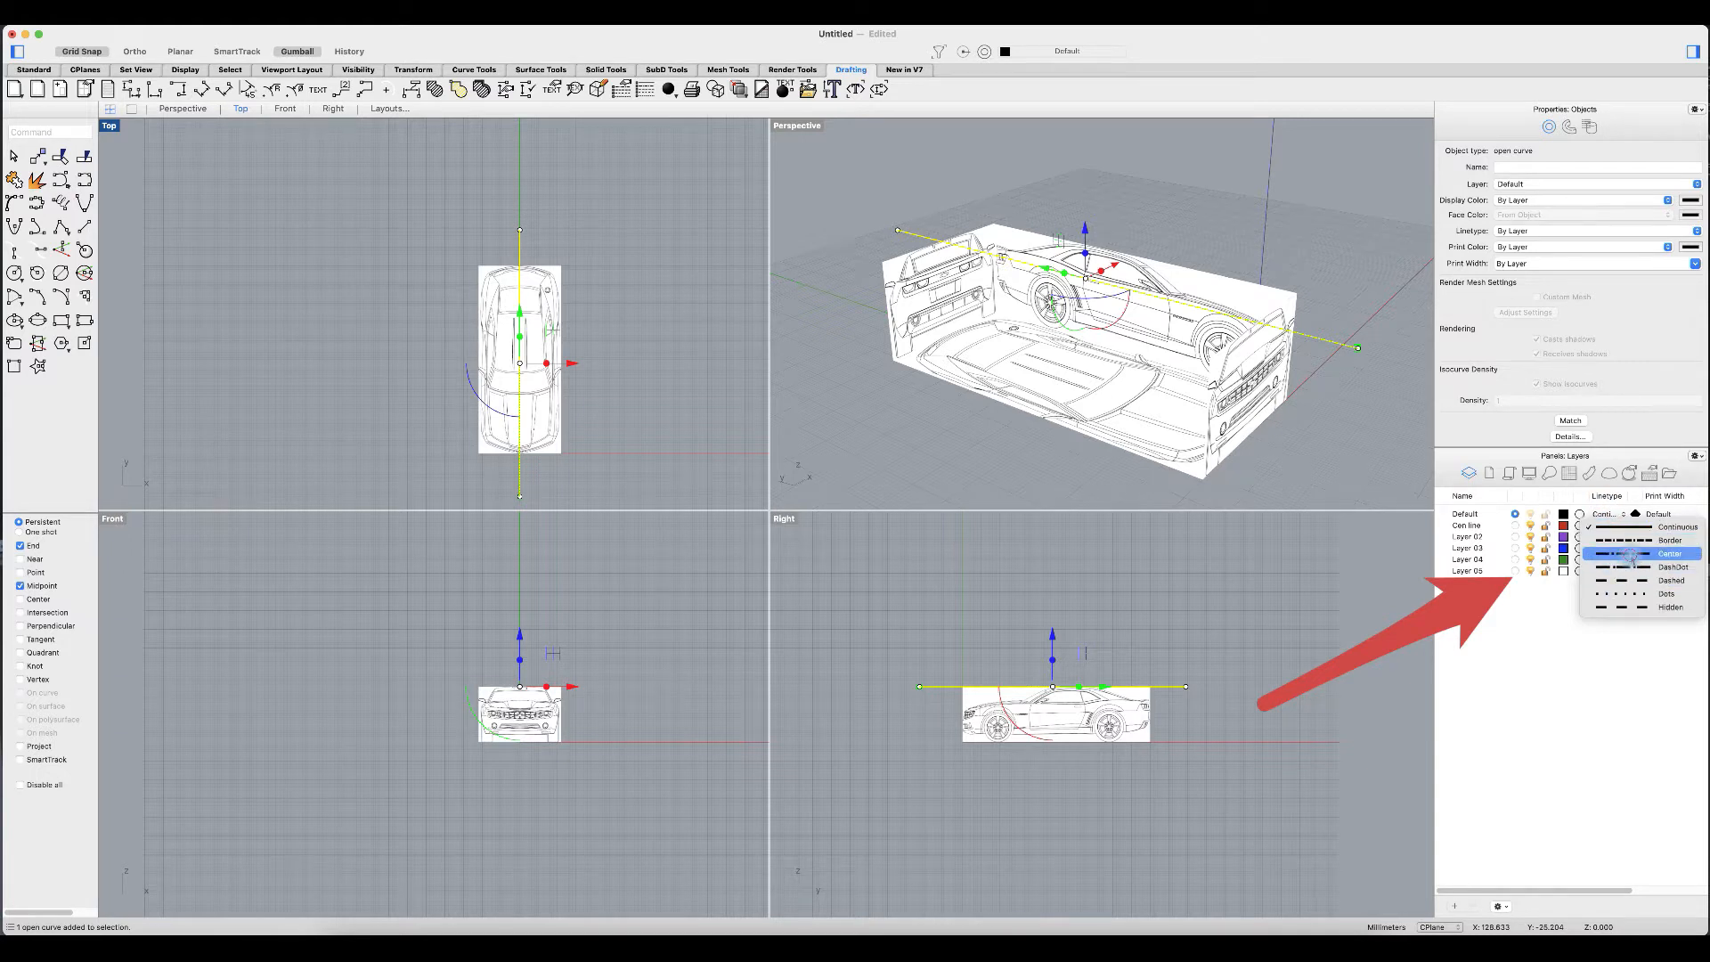
click(1633, 554)
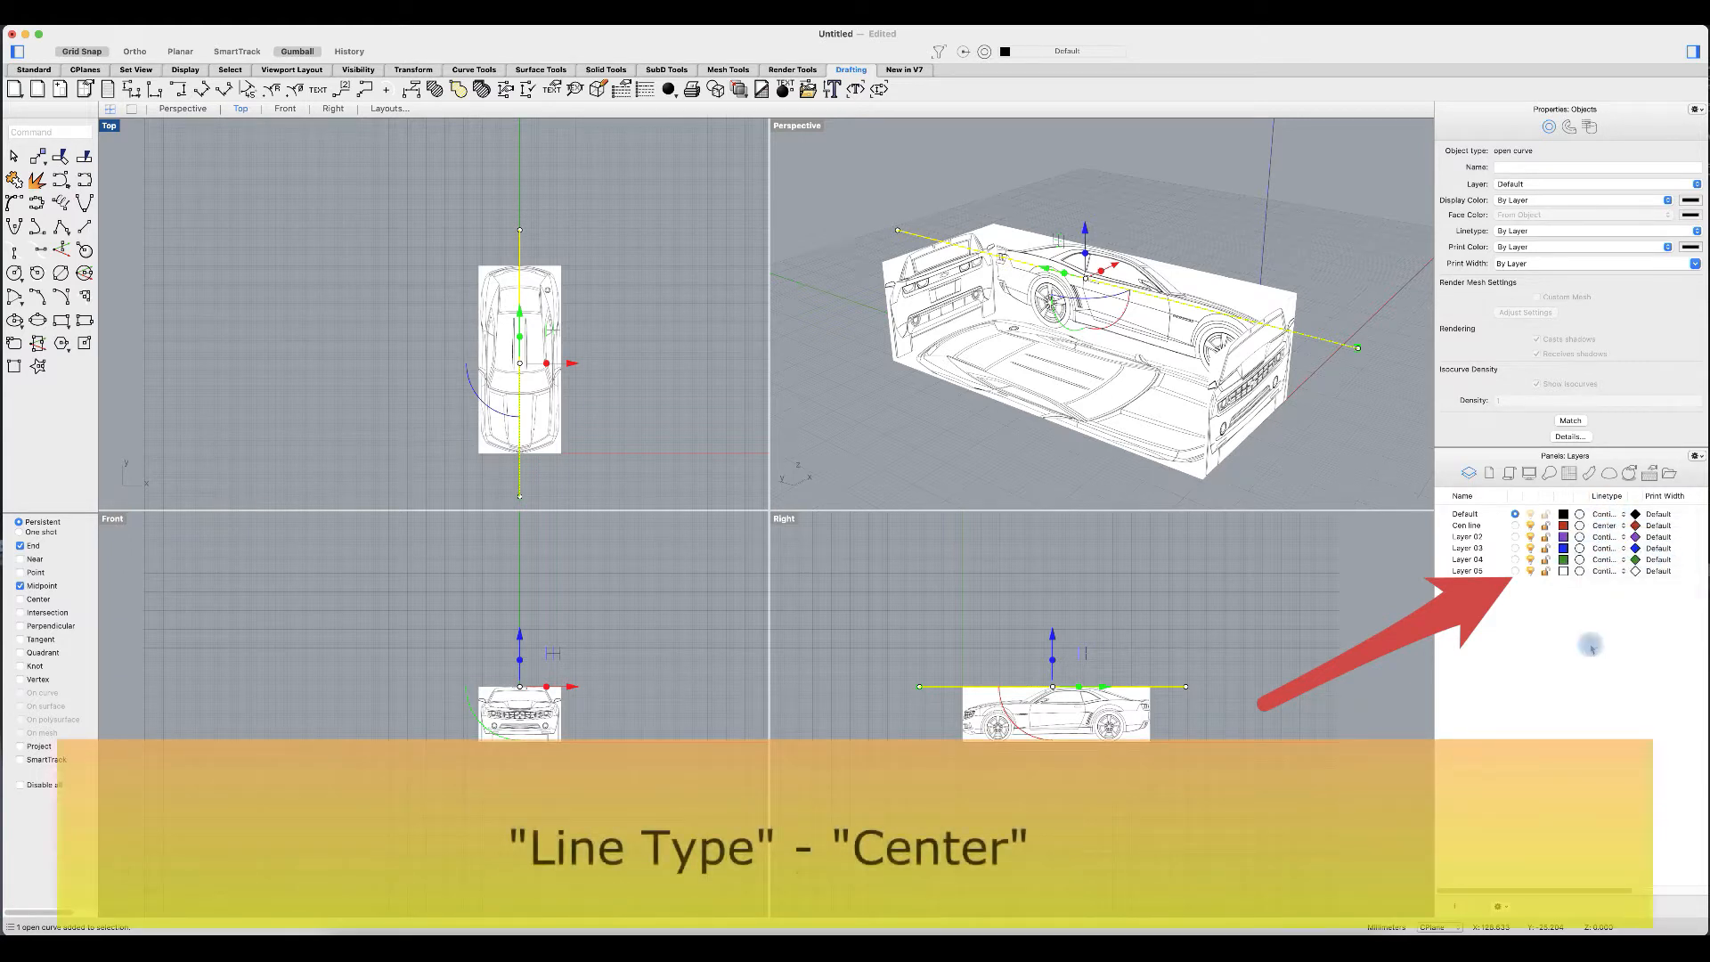
click(1603, 525)
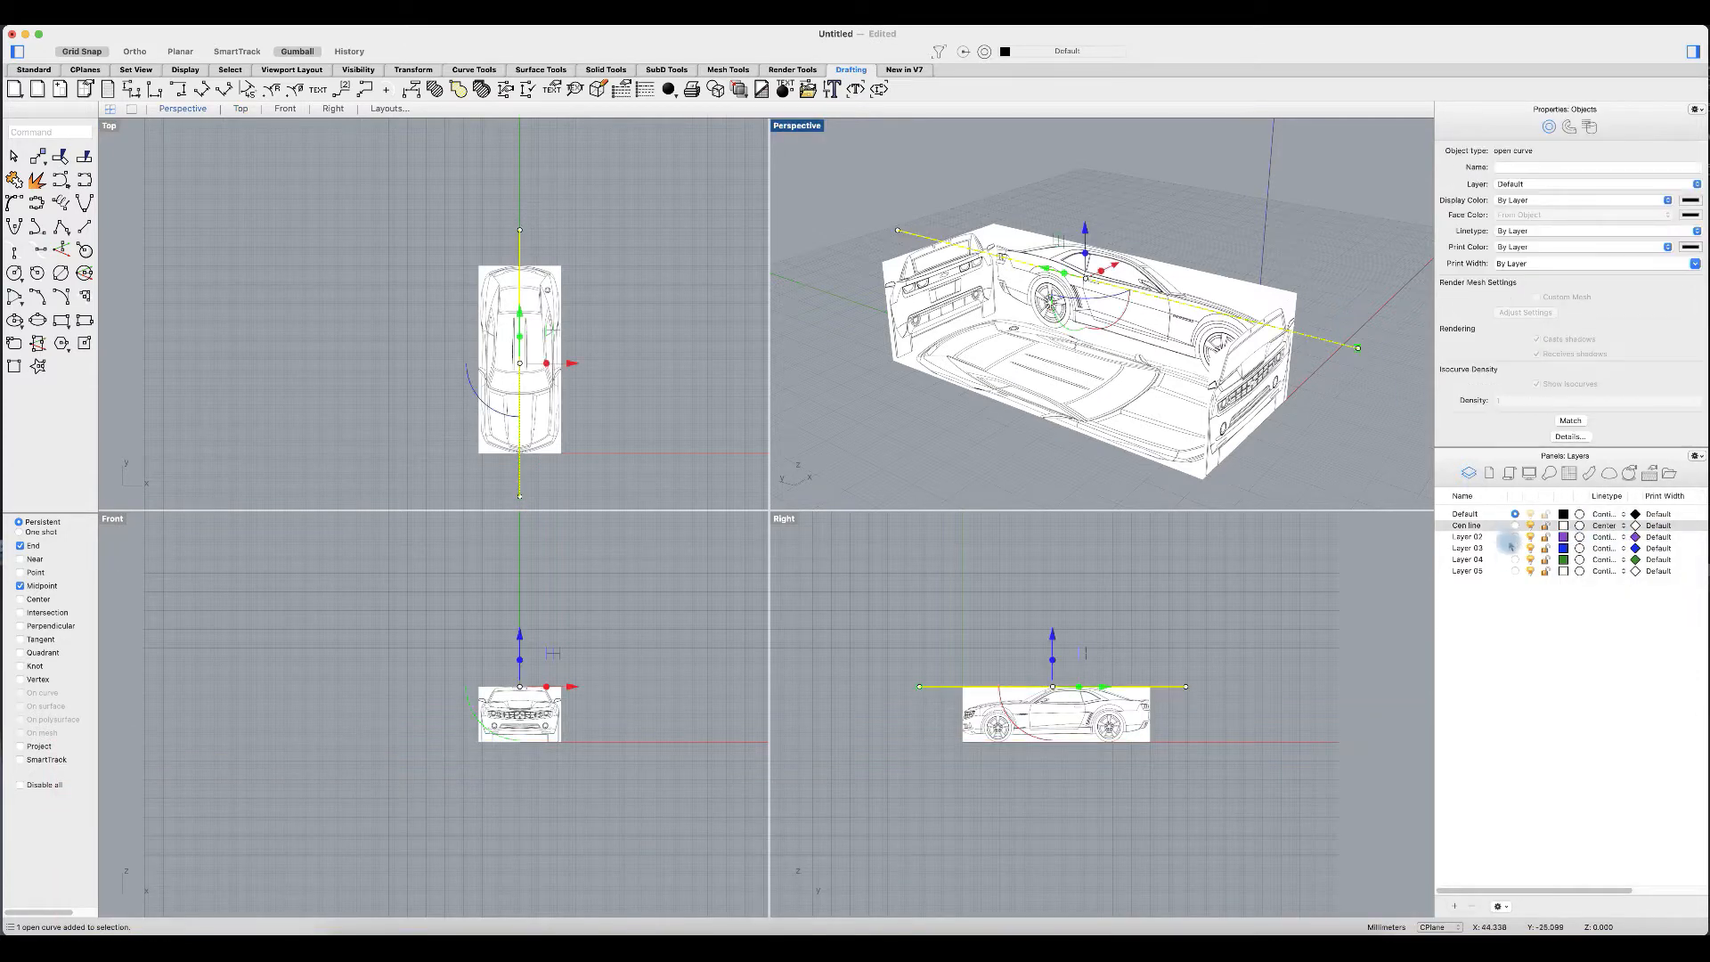
Step: Move the selected centre line onto the "Cen line" layer and lock that layer
right_click(1467, 526)
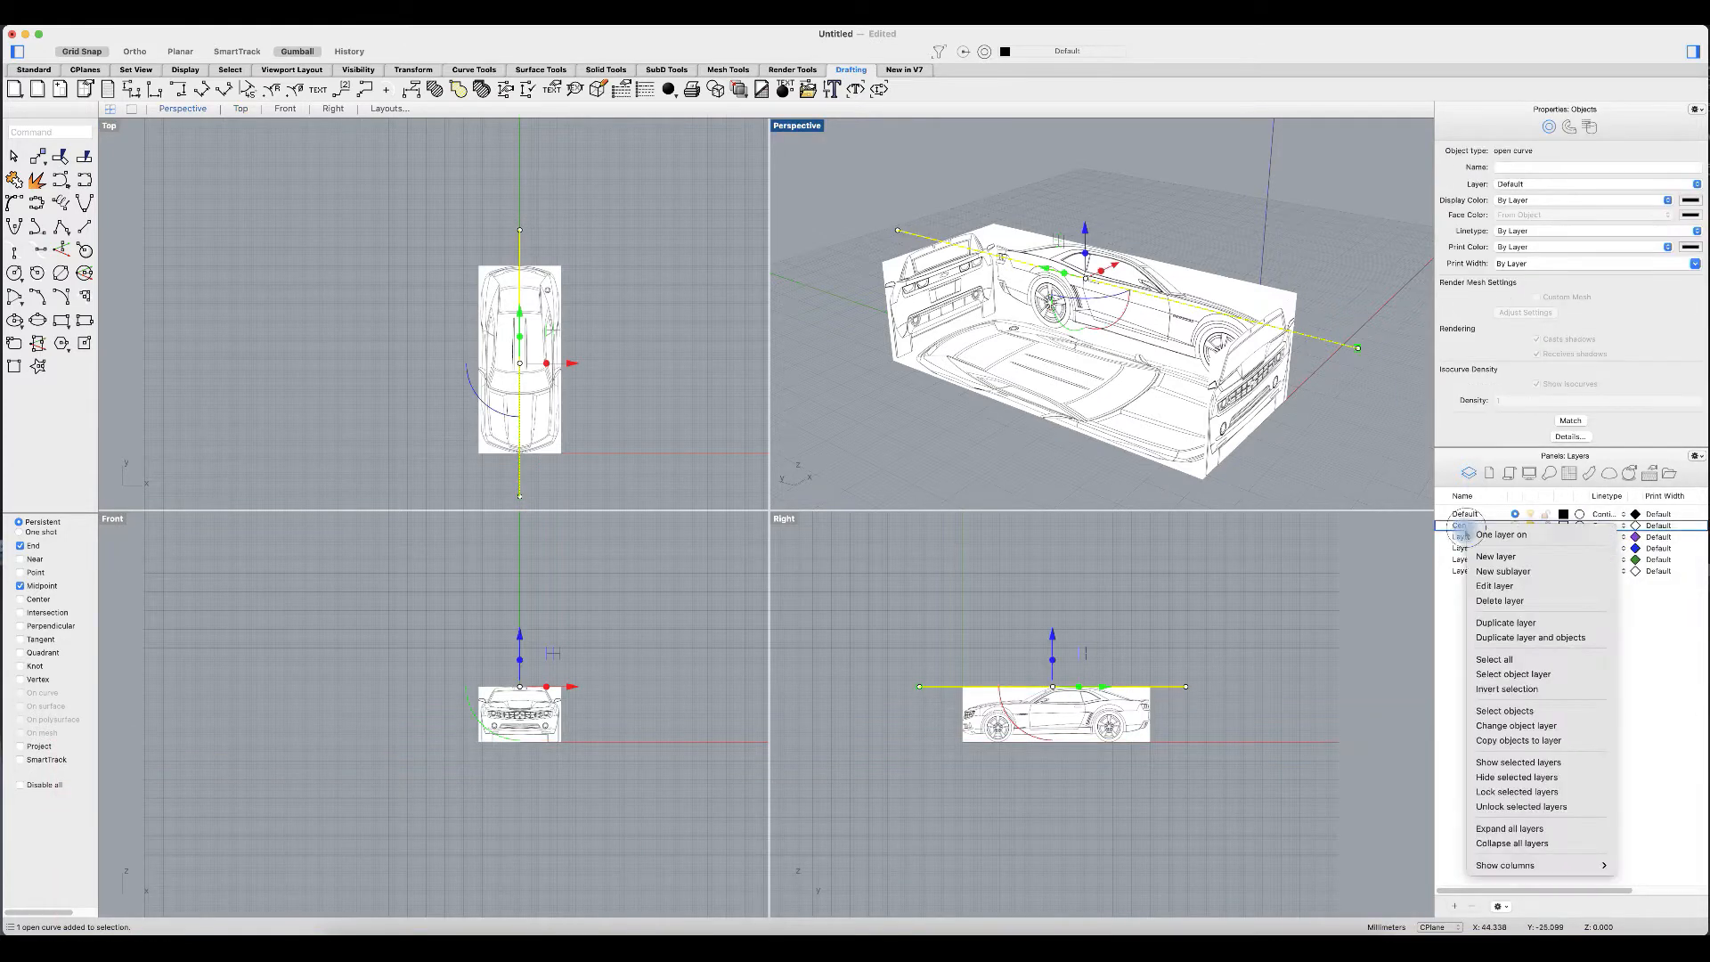
click(1514, 725)
click(1372, 440)
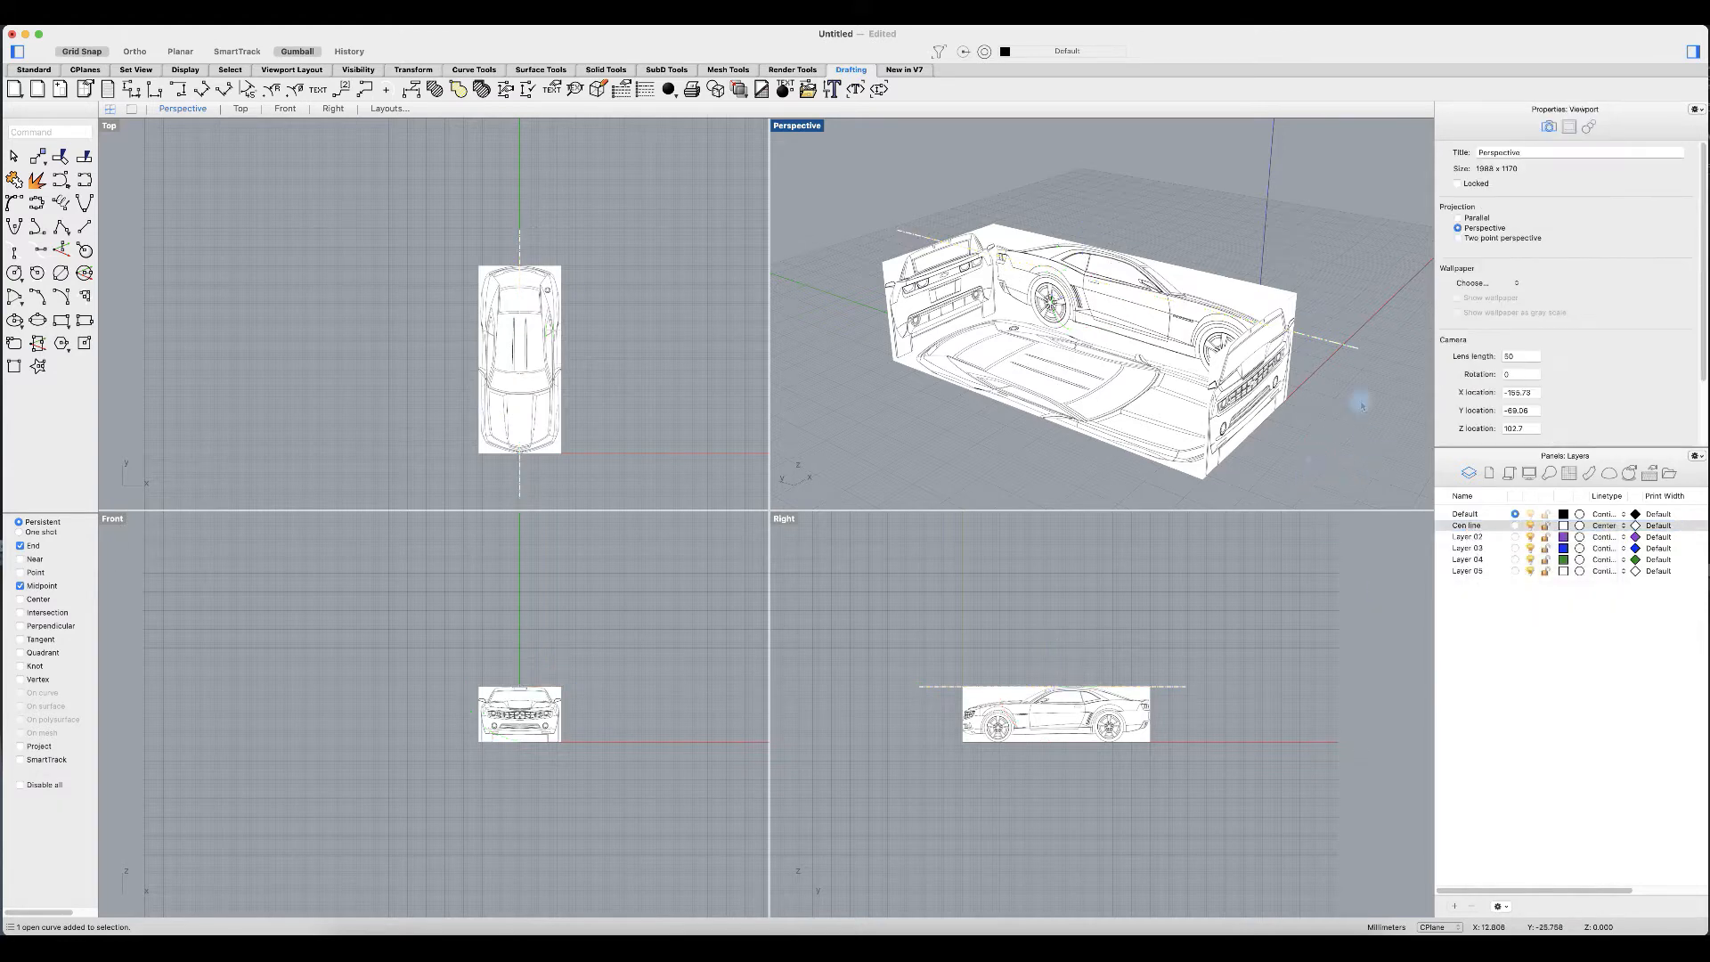
mouse_move(1326, 363)
right_down()
mouse_move(1291, 359)
mouse_move(1364, 373)
right_up()
scroll(1351, 368, up, 7)
scroll(1323, 285, down, 3)
click(1545, 526)
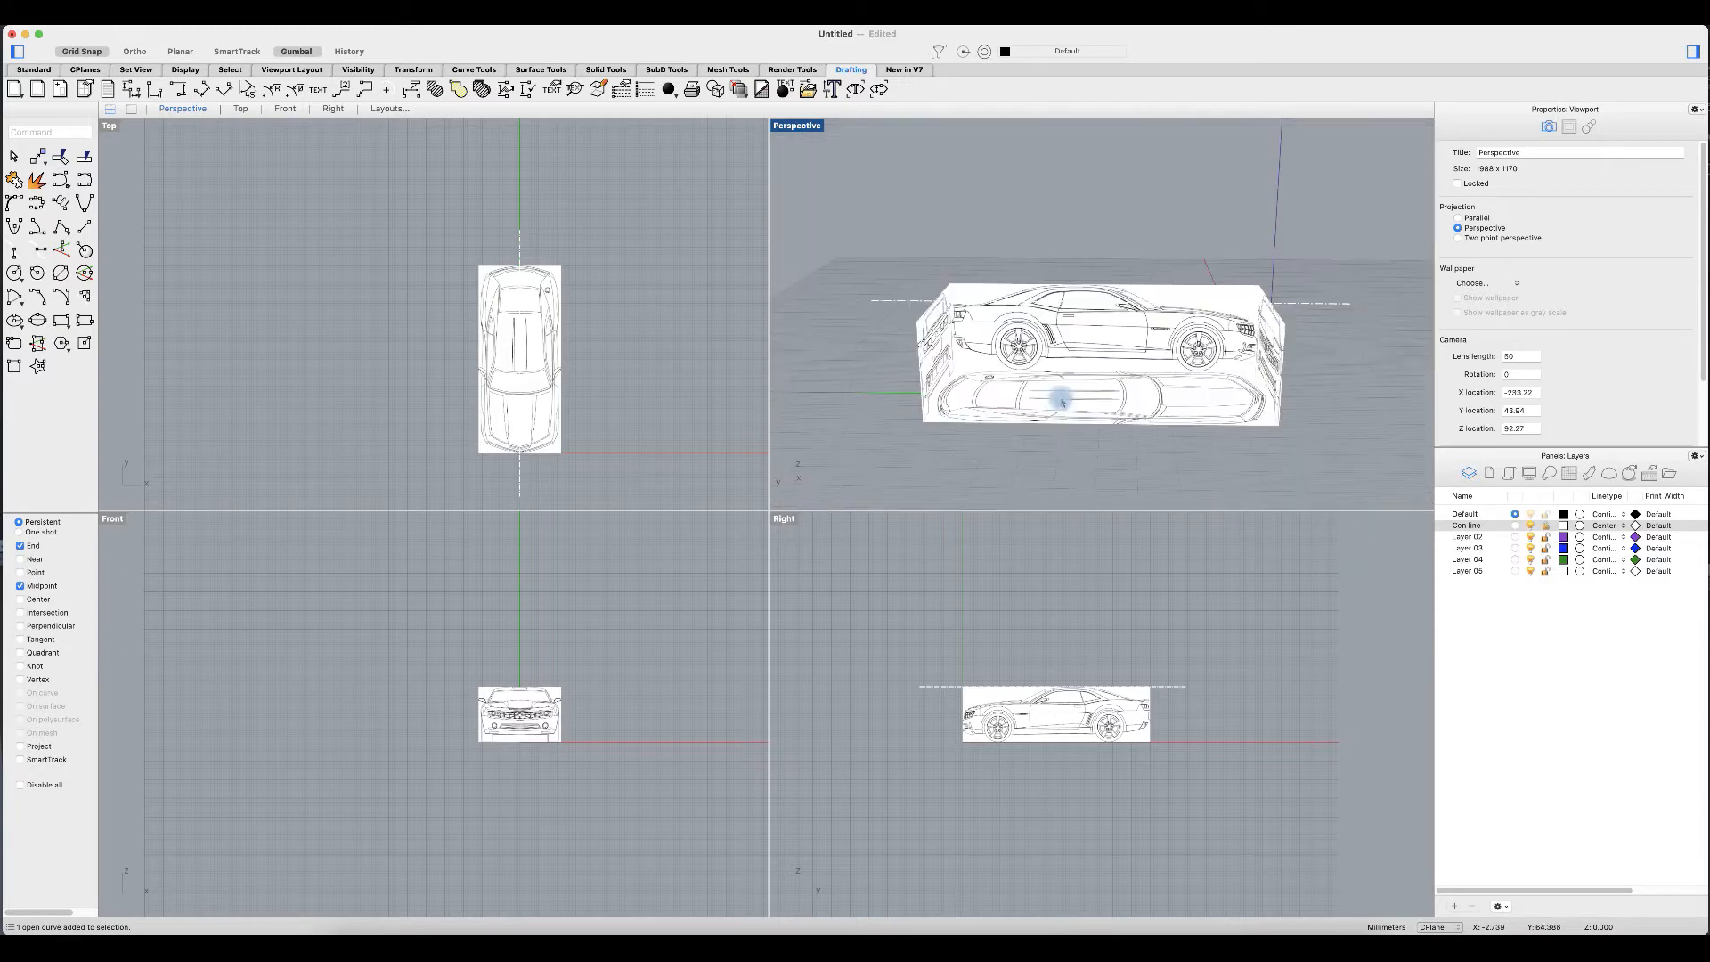
Step: Examine how the three blueprints line up in the Perspective, Top and Front viewports, including a maximized Front view
right_drag(1061, 397, 1102, 433)
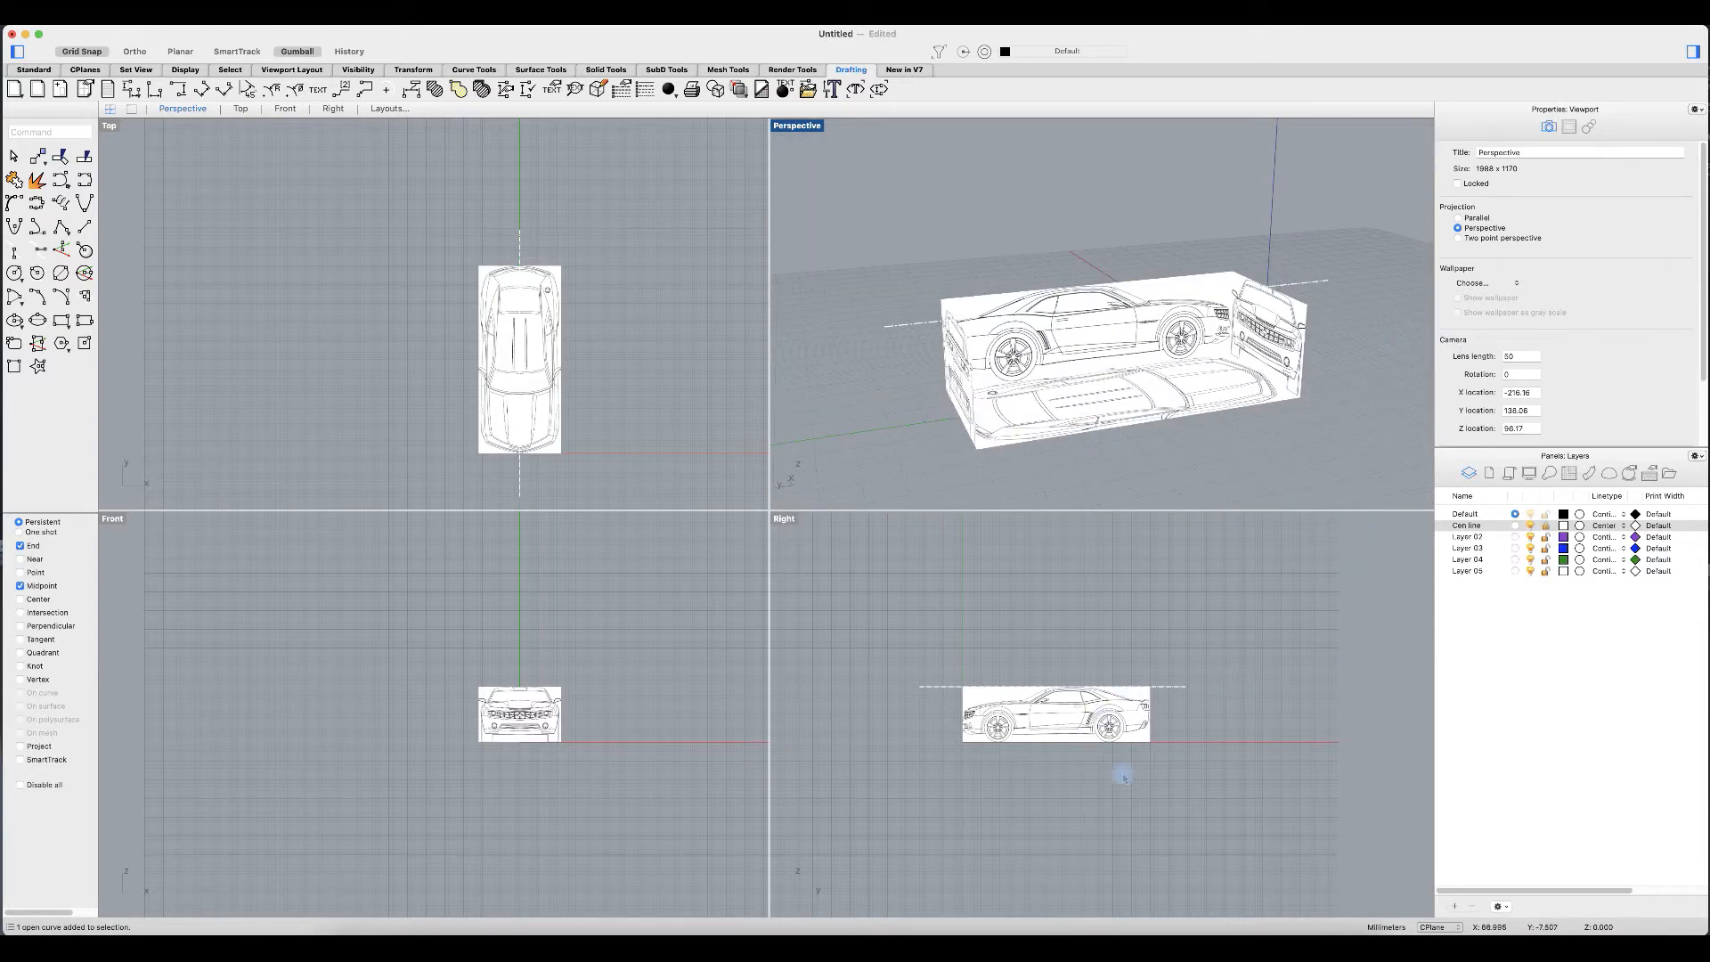
scroll(1044, 703, up, 5)
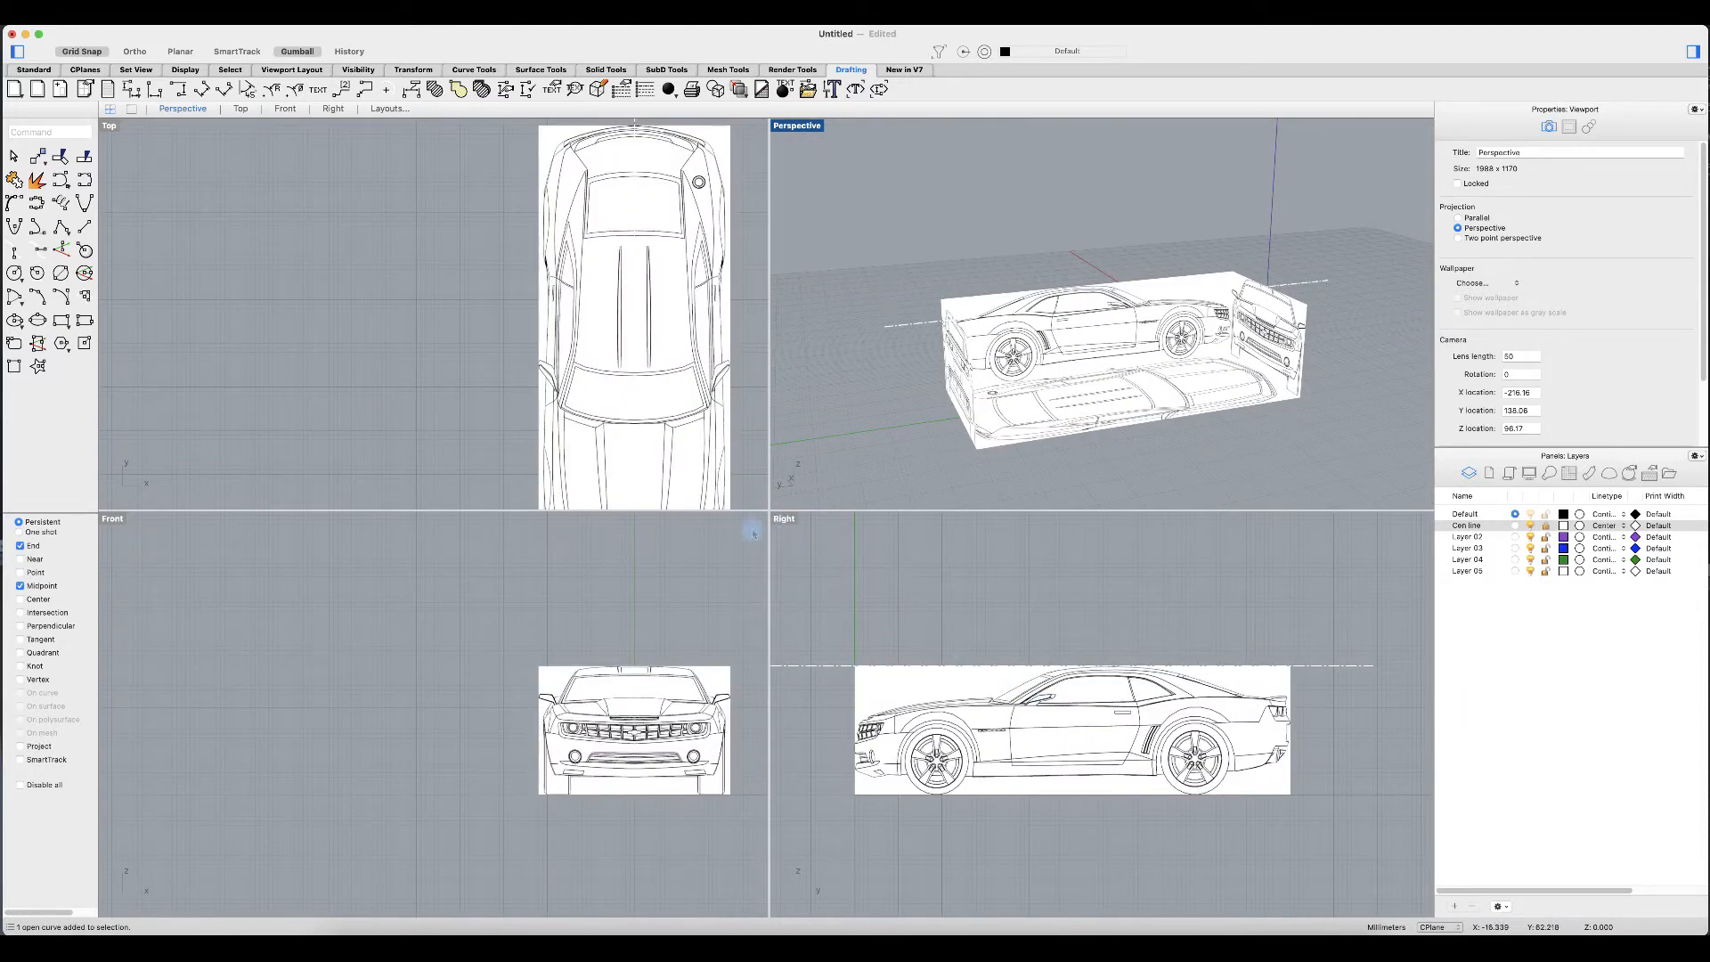
right_drag(668, 627, 551, 631)
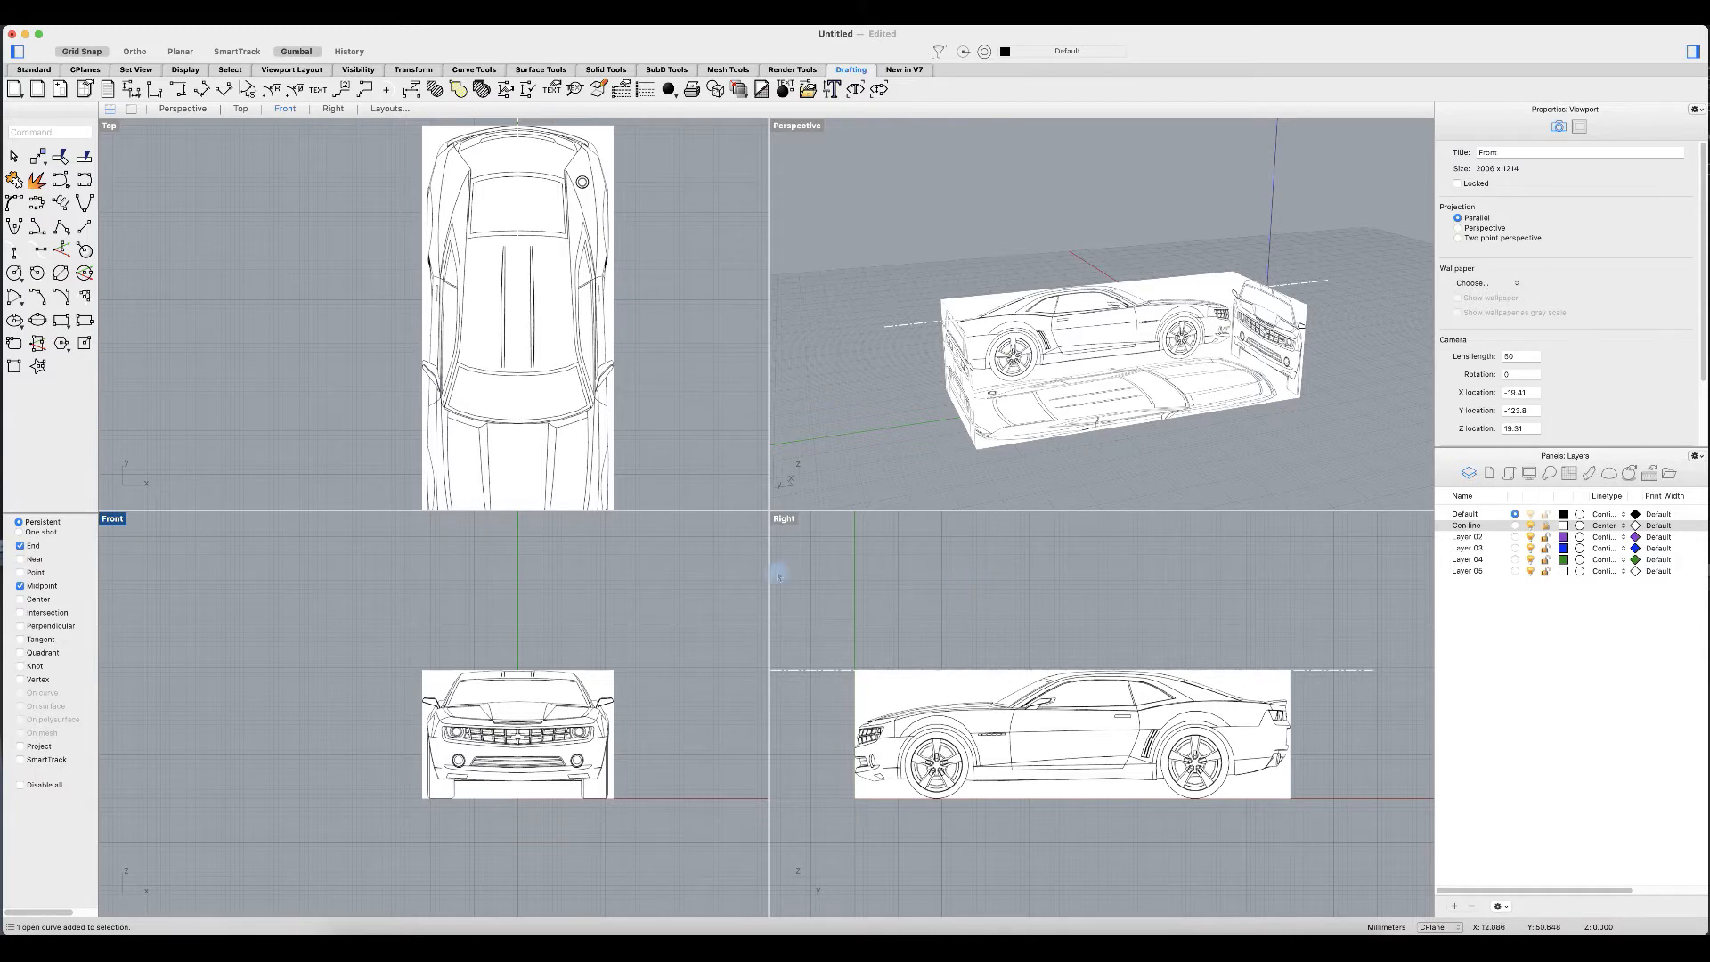
scroll(563, 712, up, 10)
double_click(119, 519)
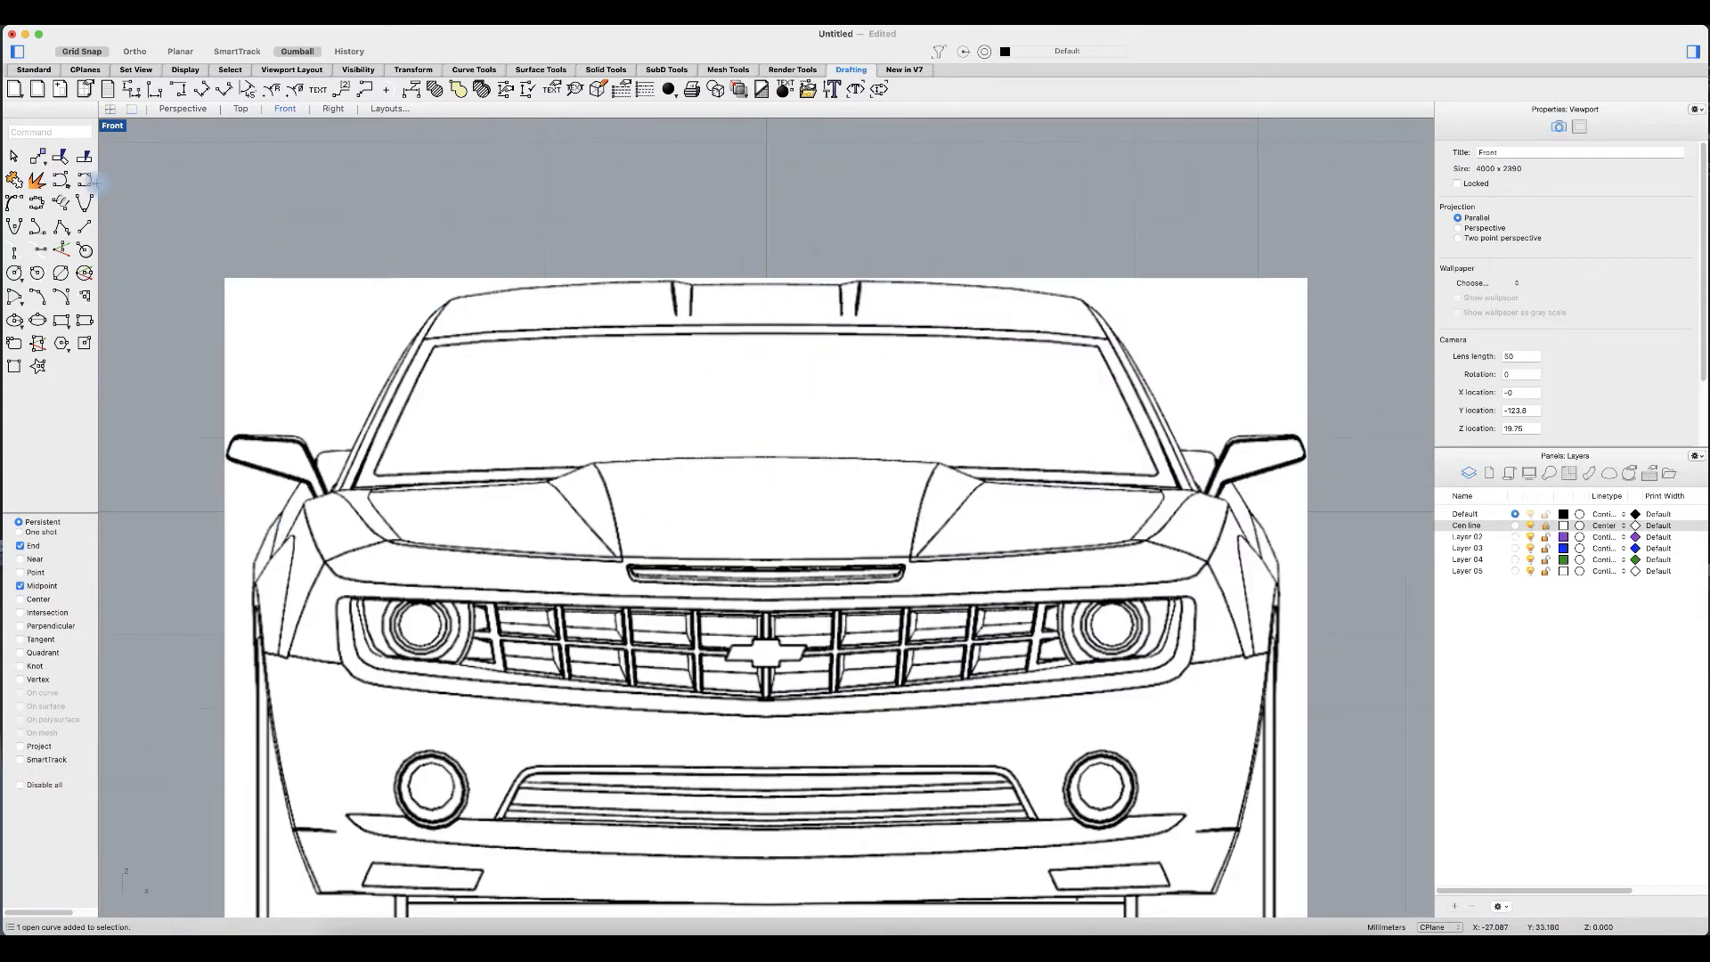
key(ctrl+m)
Step: Maximize the Right viewport and trace the car door's horizontal crease with a degree 3 control-point curve, with Grid Snap turned off
double_click(784, 522)
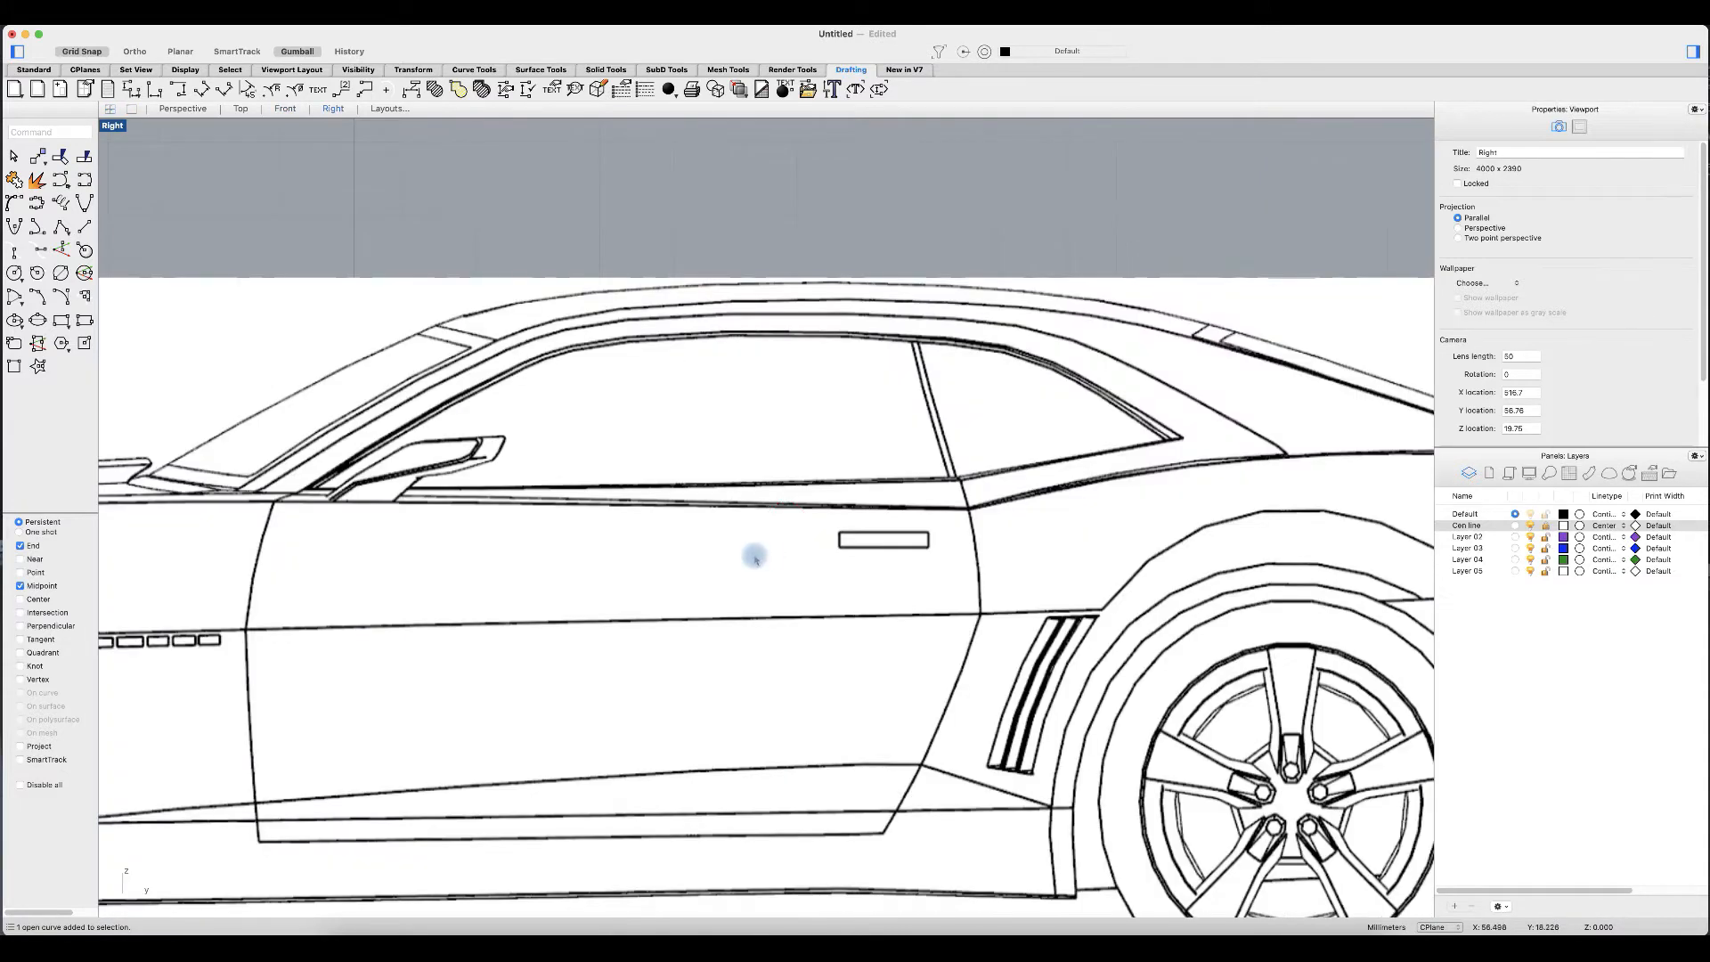
scroll(753, 552, down, 5)
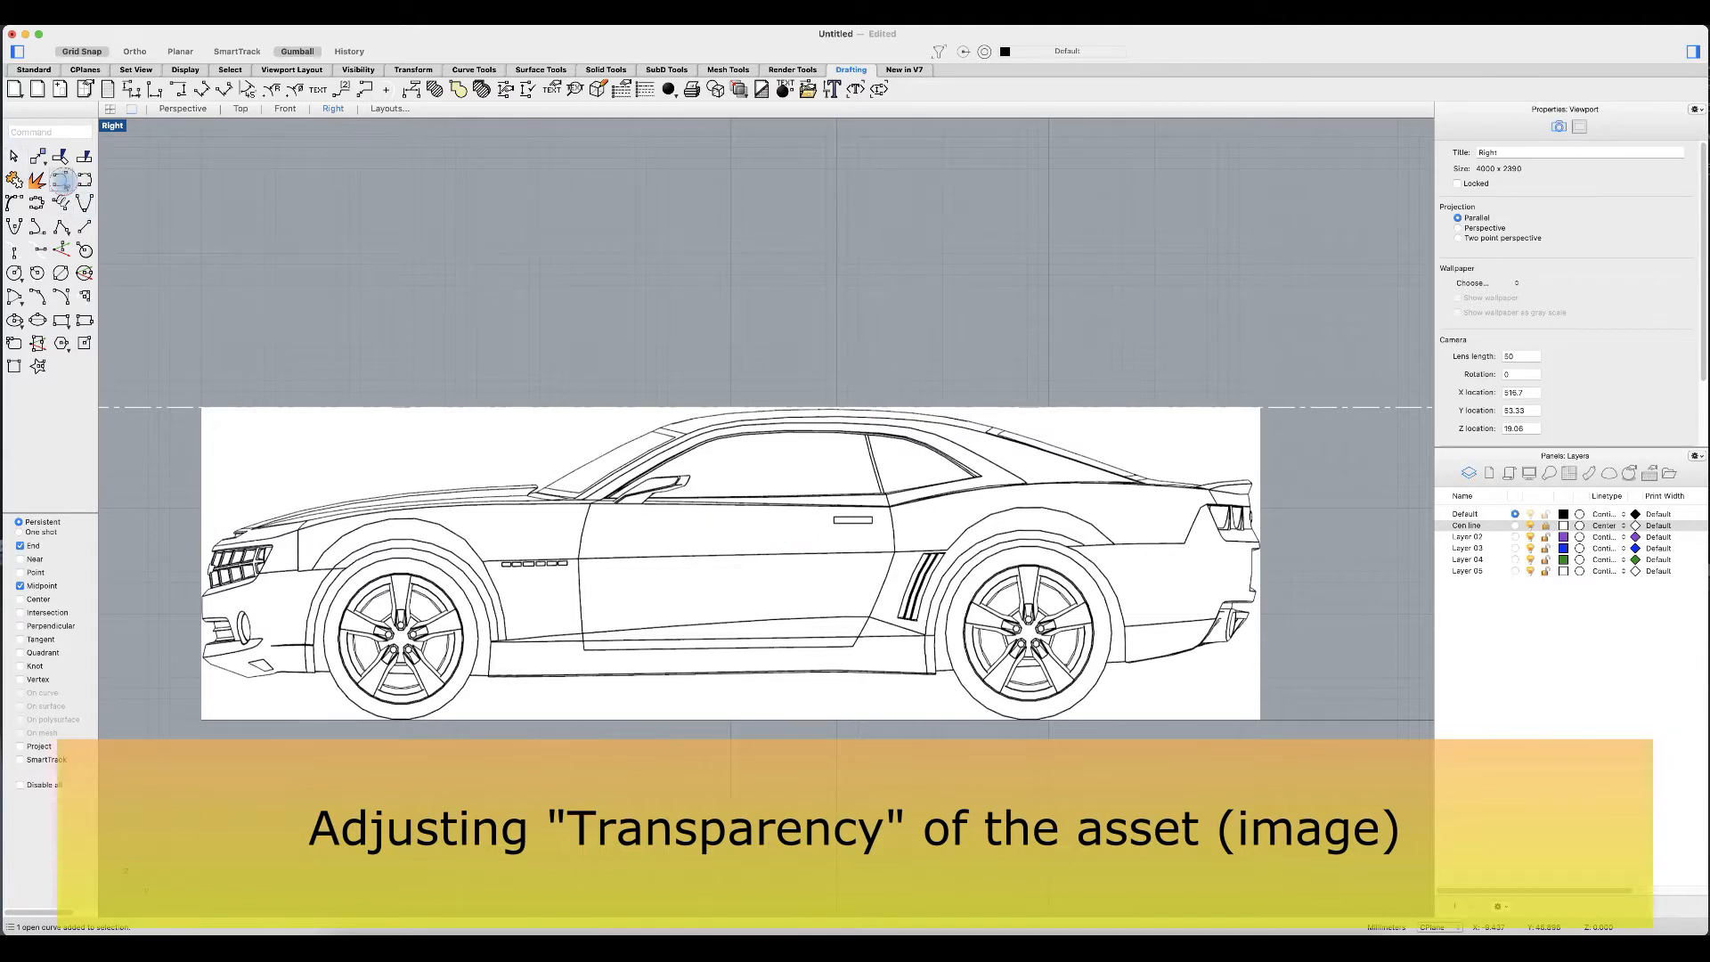
click(63, 180)
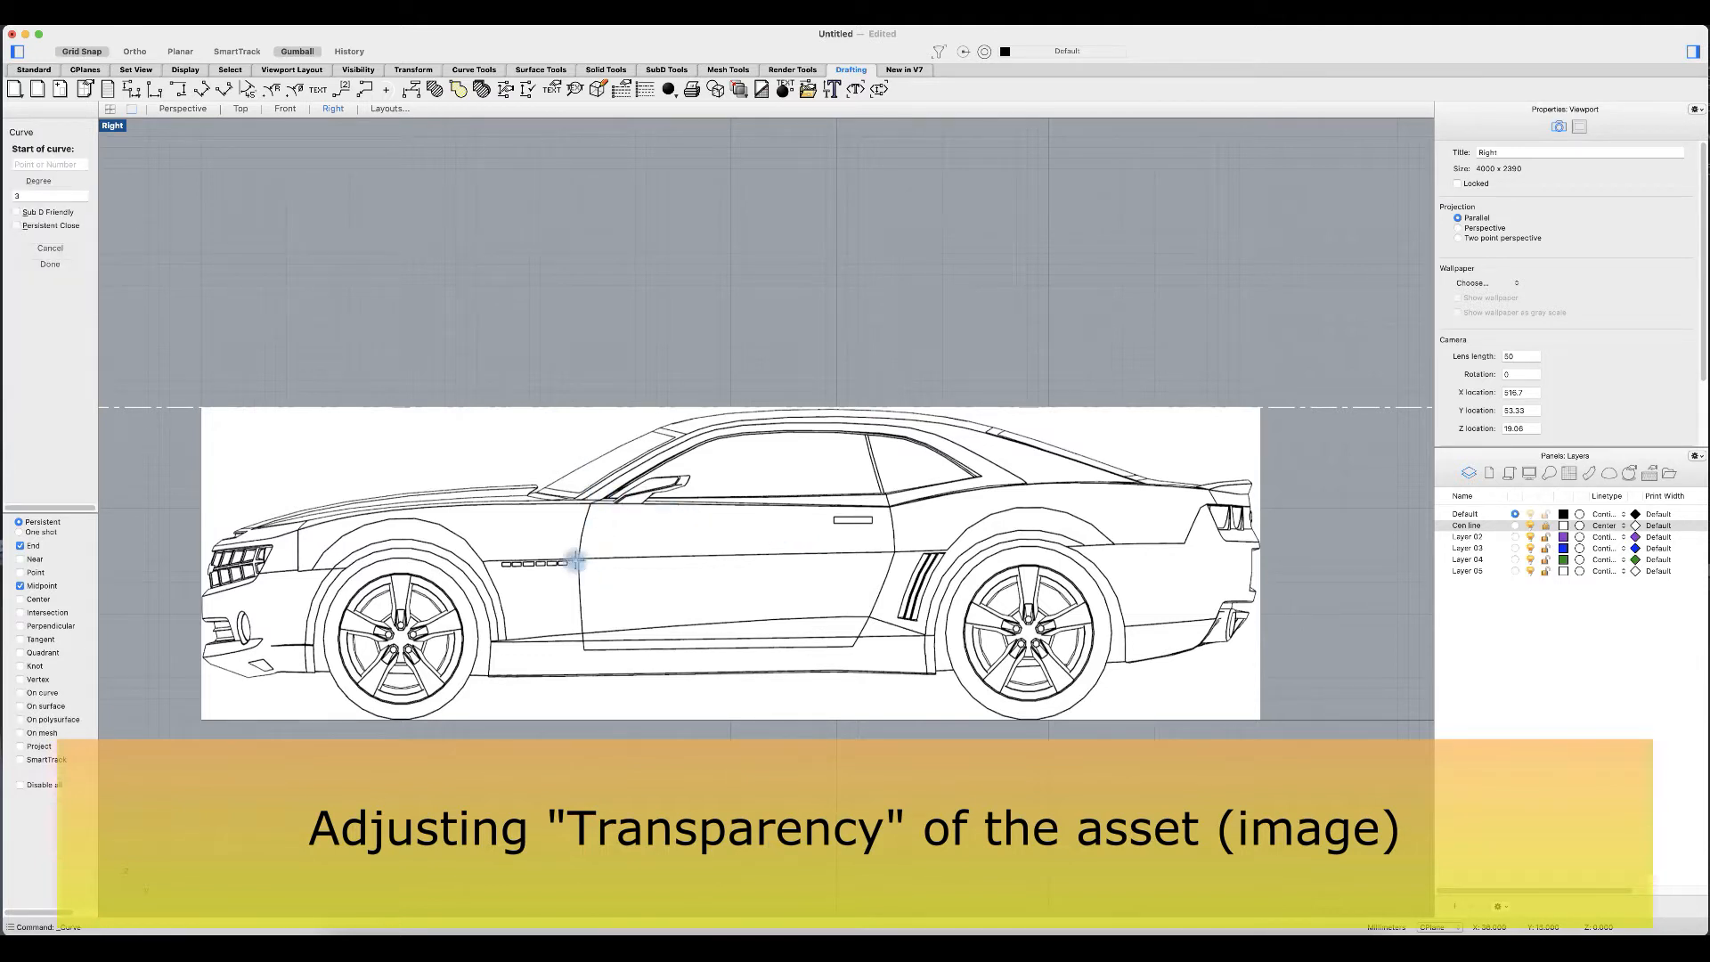
click(81, 51)
scroll(827, 595, up, 5)
click(249, 508)
click(612, 500)
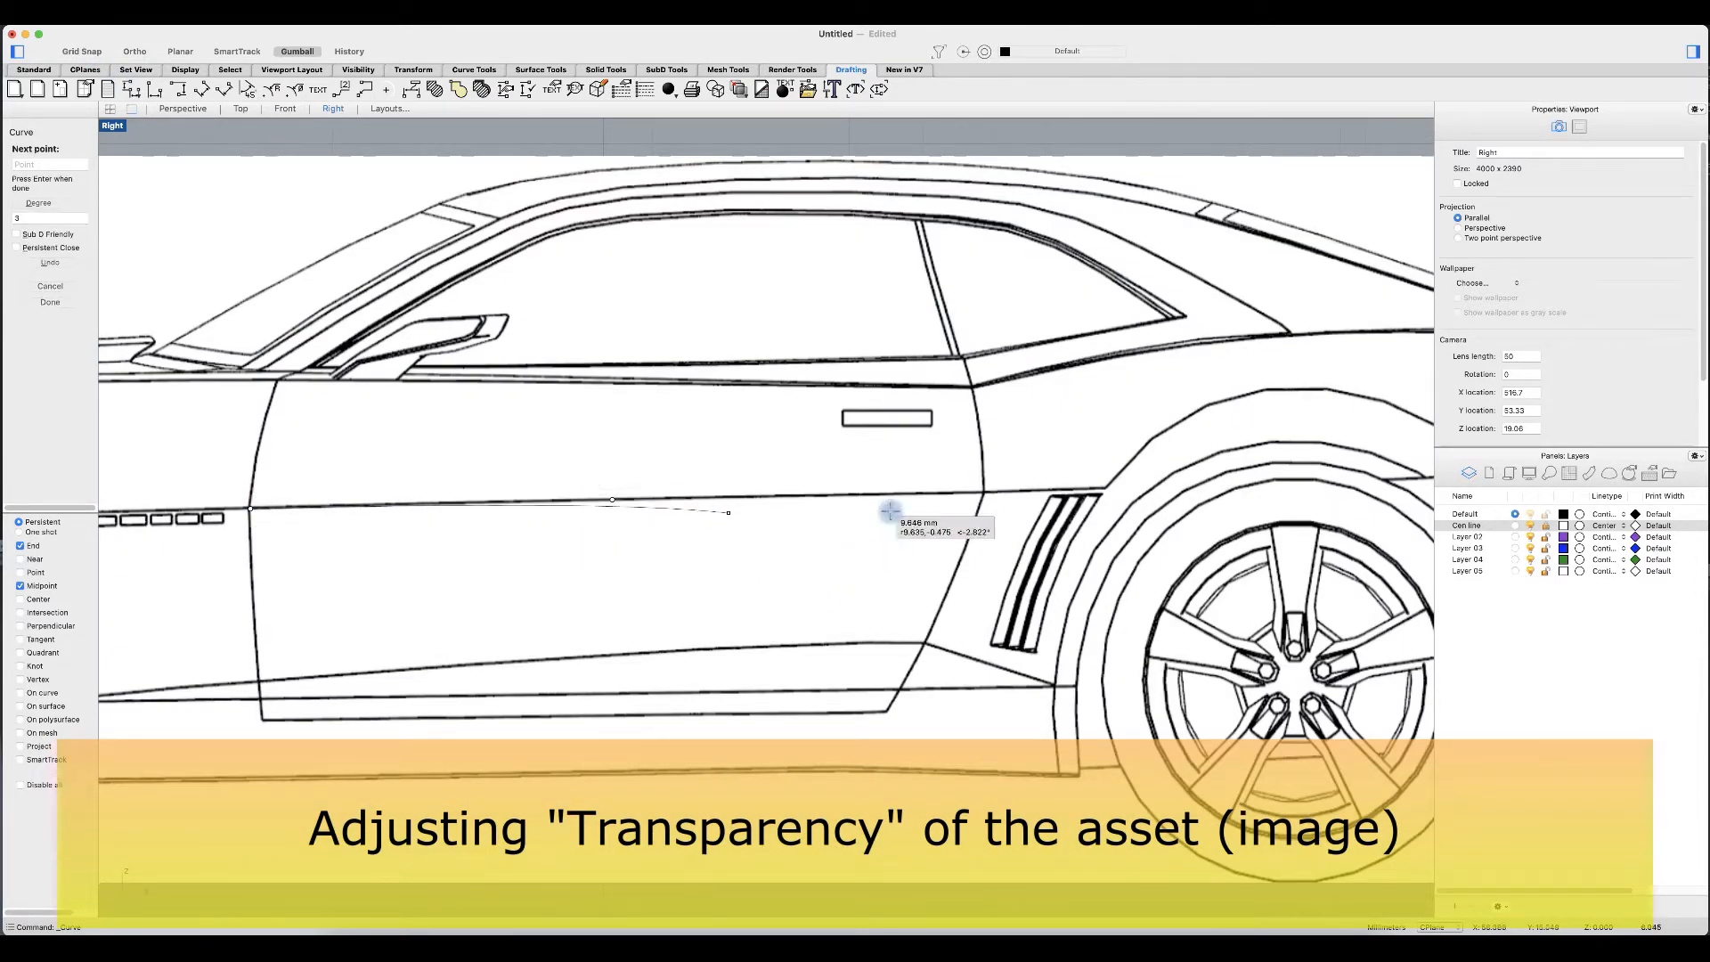
click(983, 492)
key(Return)
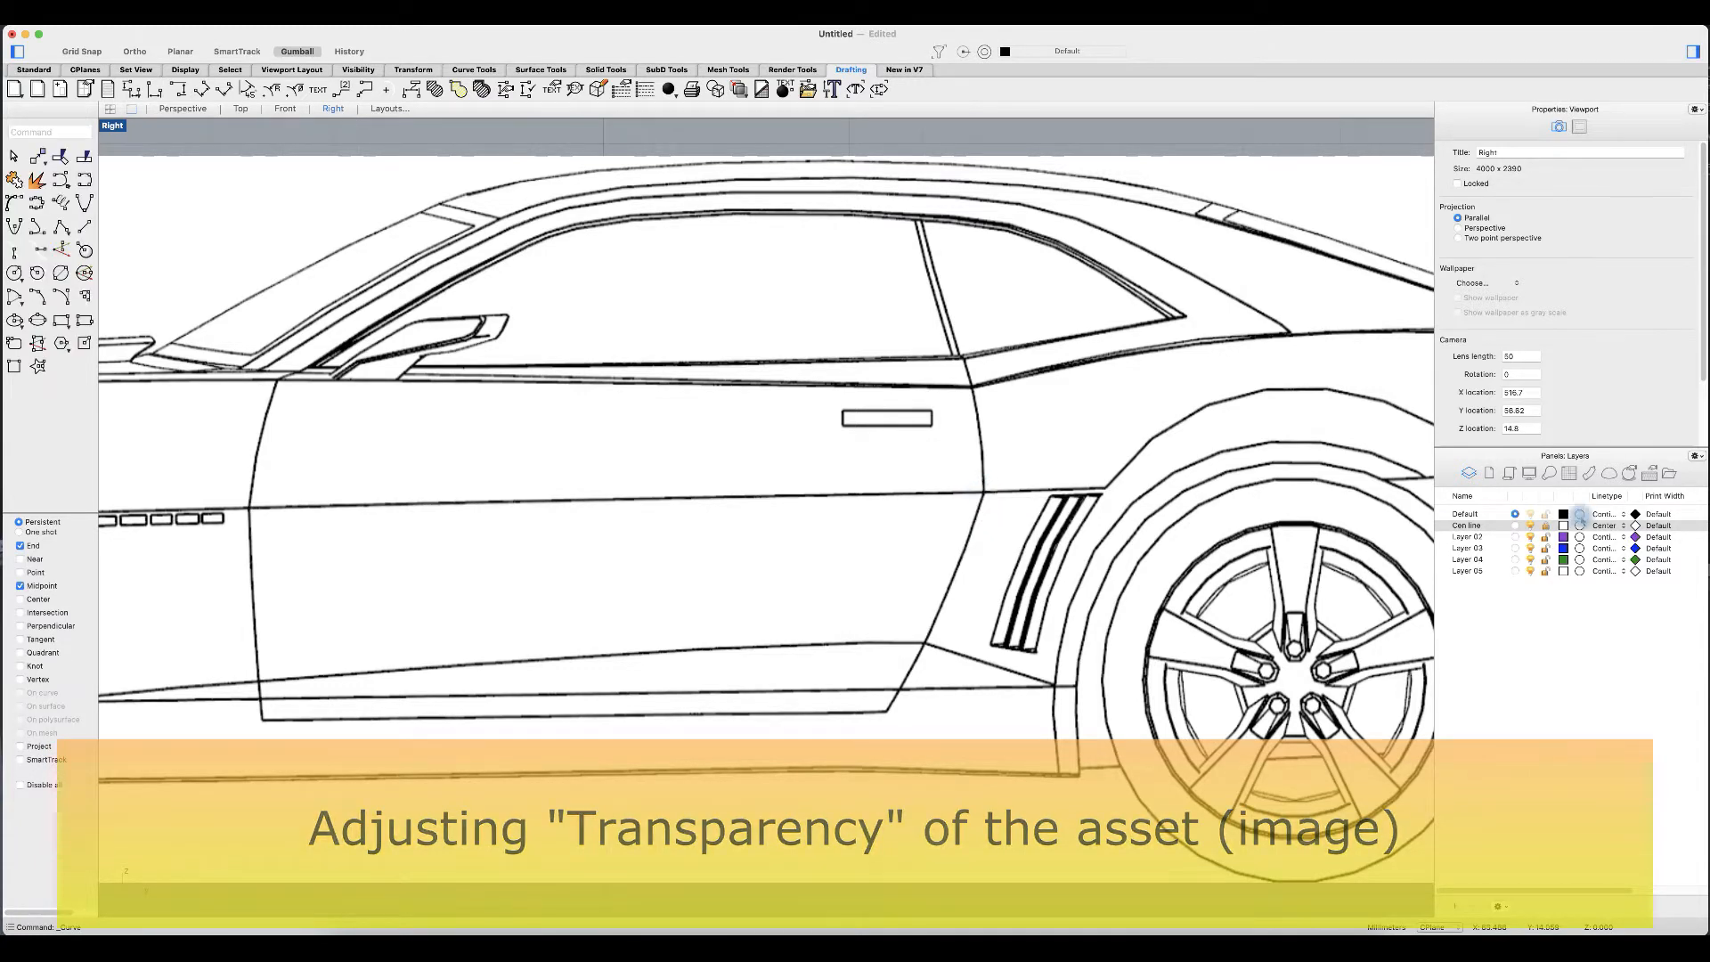
Step: Undo the accidental move of the side blueprint and delete the curve traced along the door crease
drag(882, 529, 813, 465)
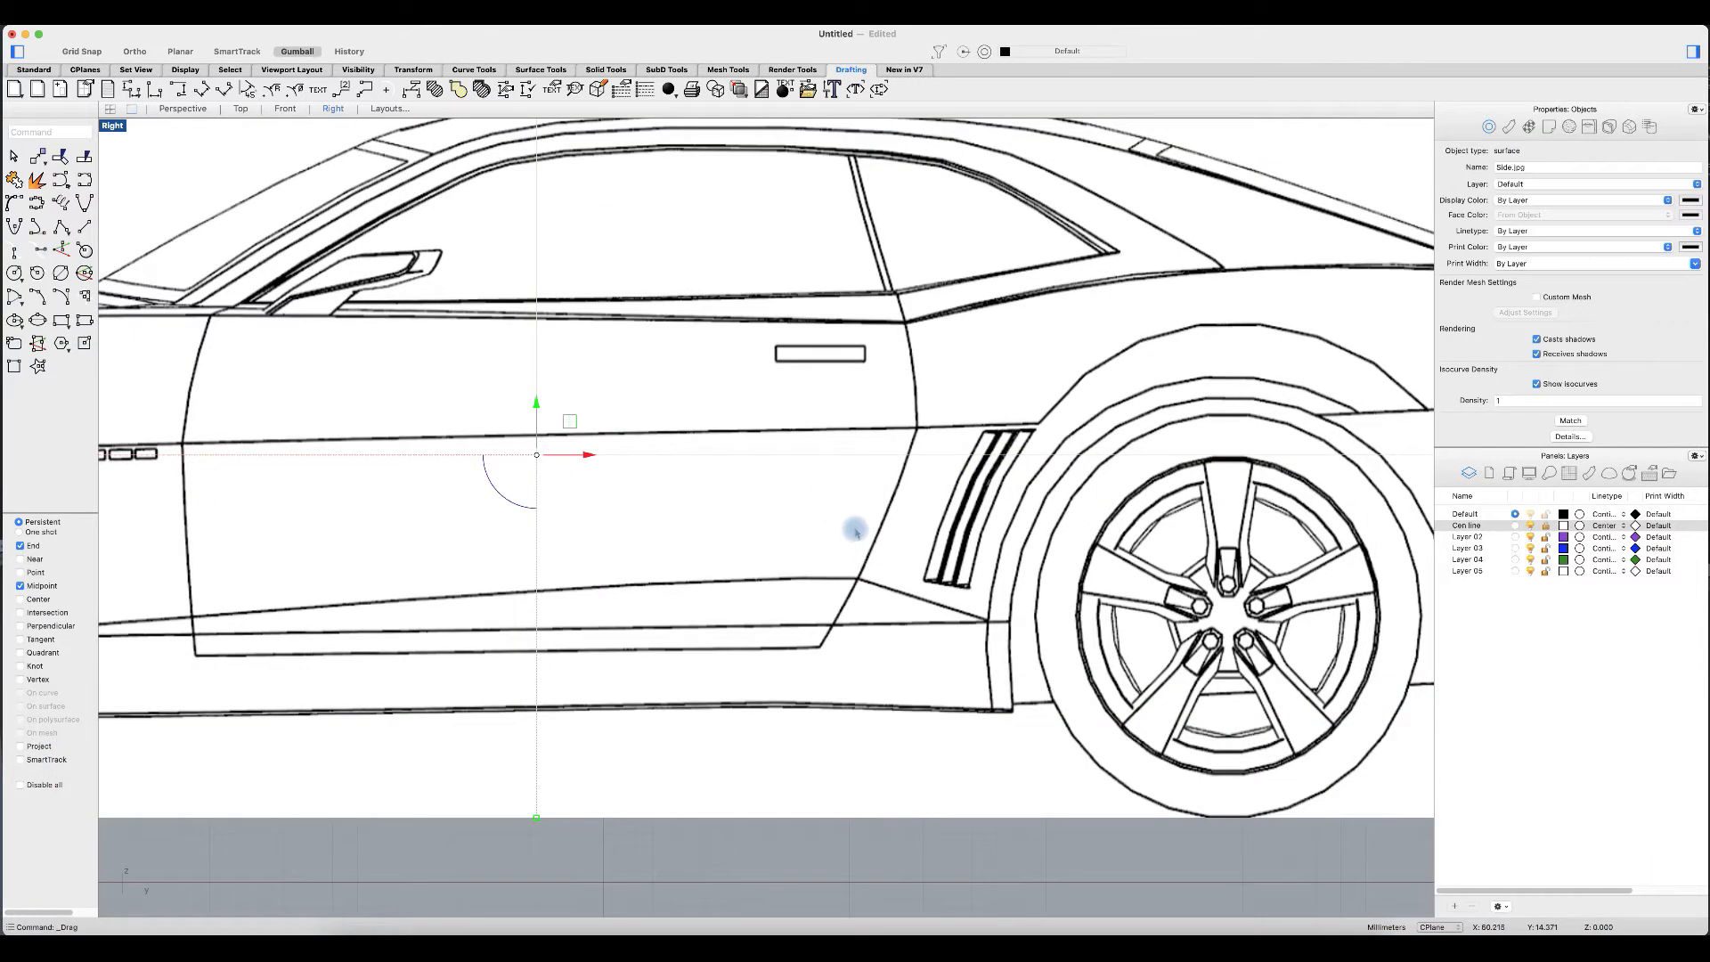
key(super+z)
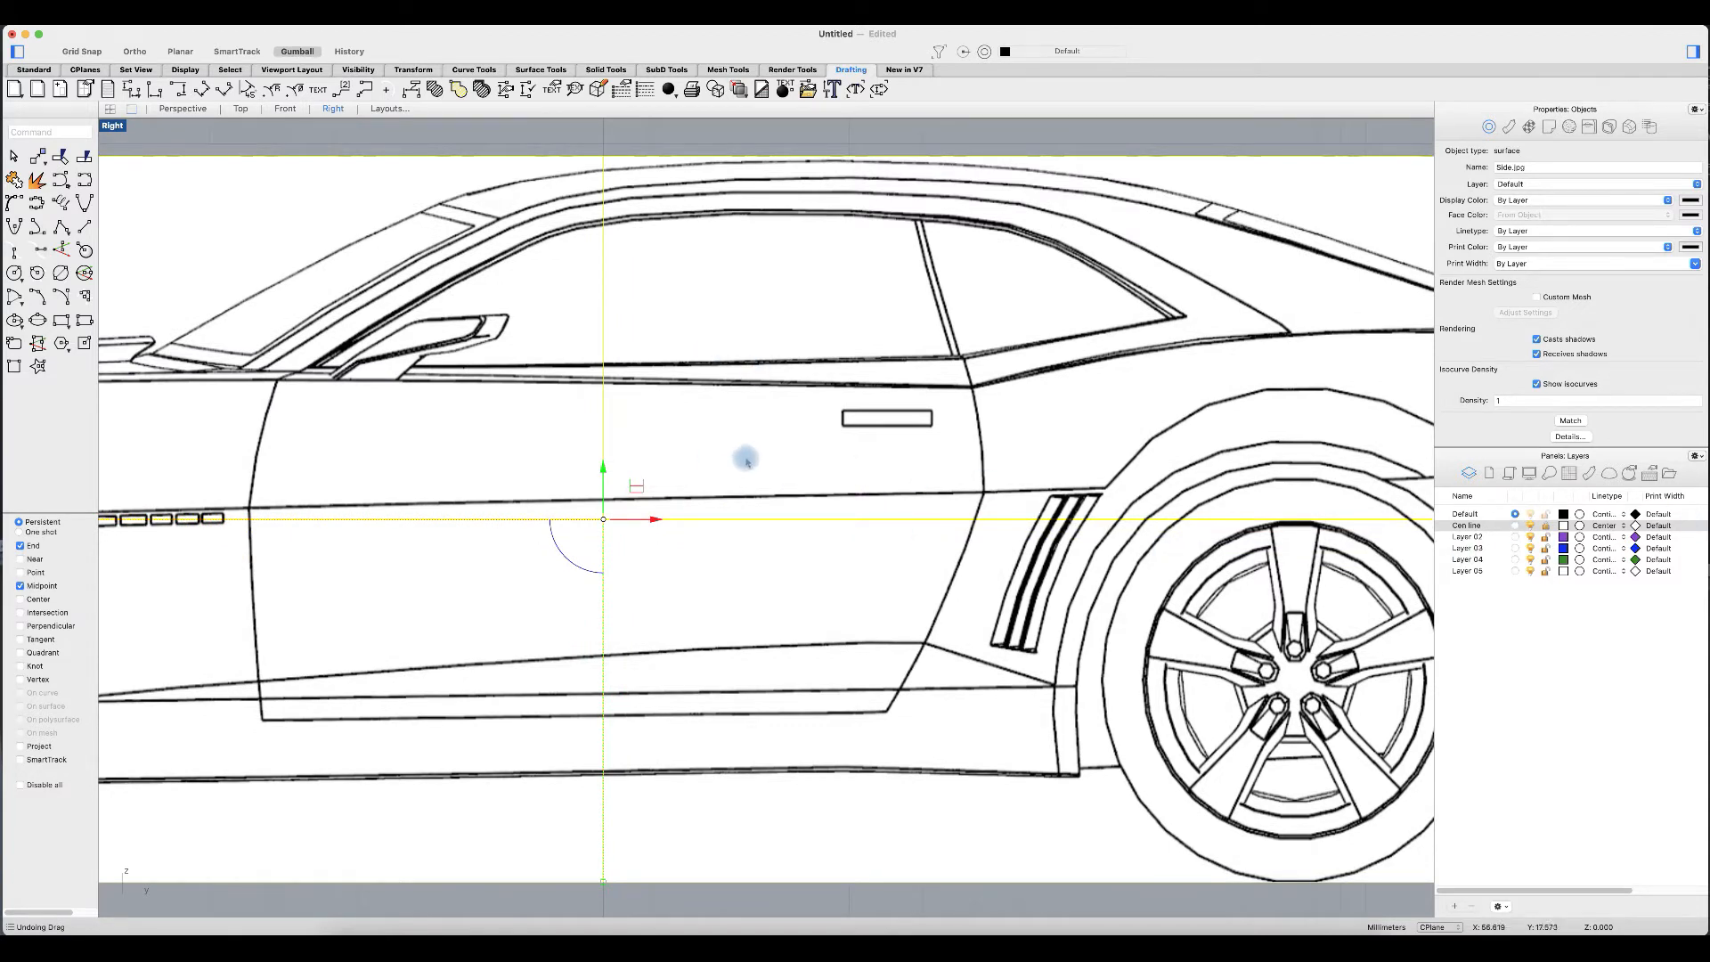
click(768, 499)
click(892, 504)
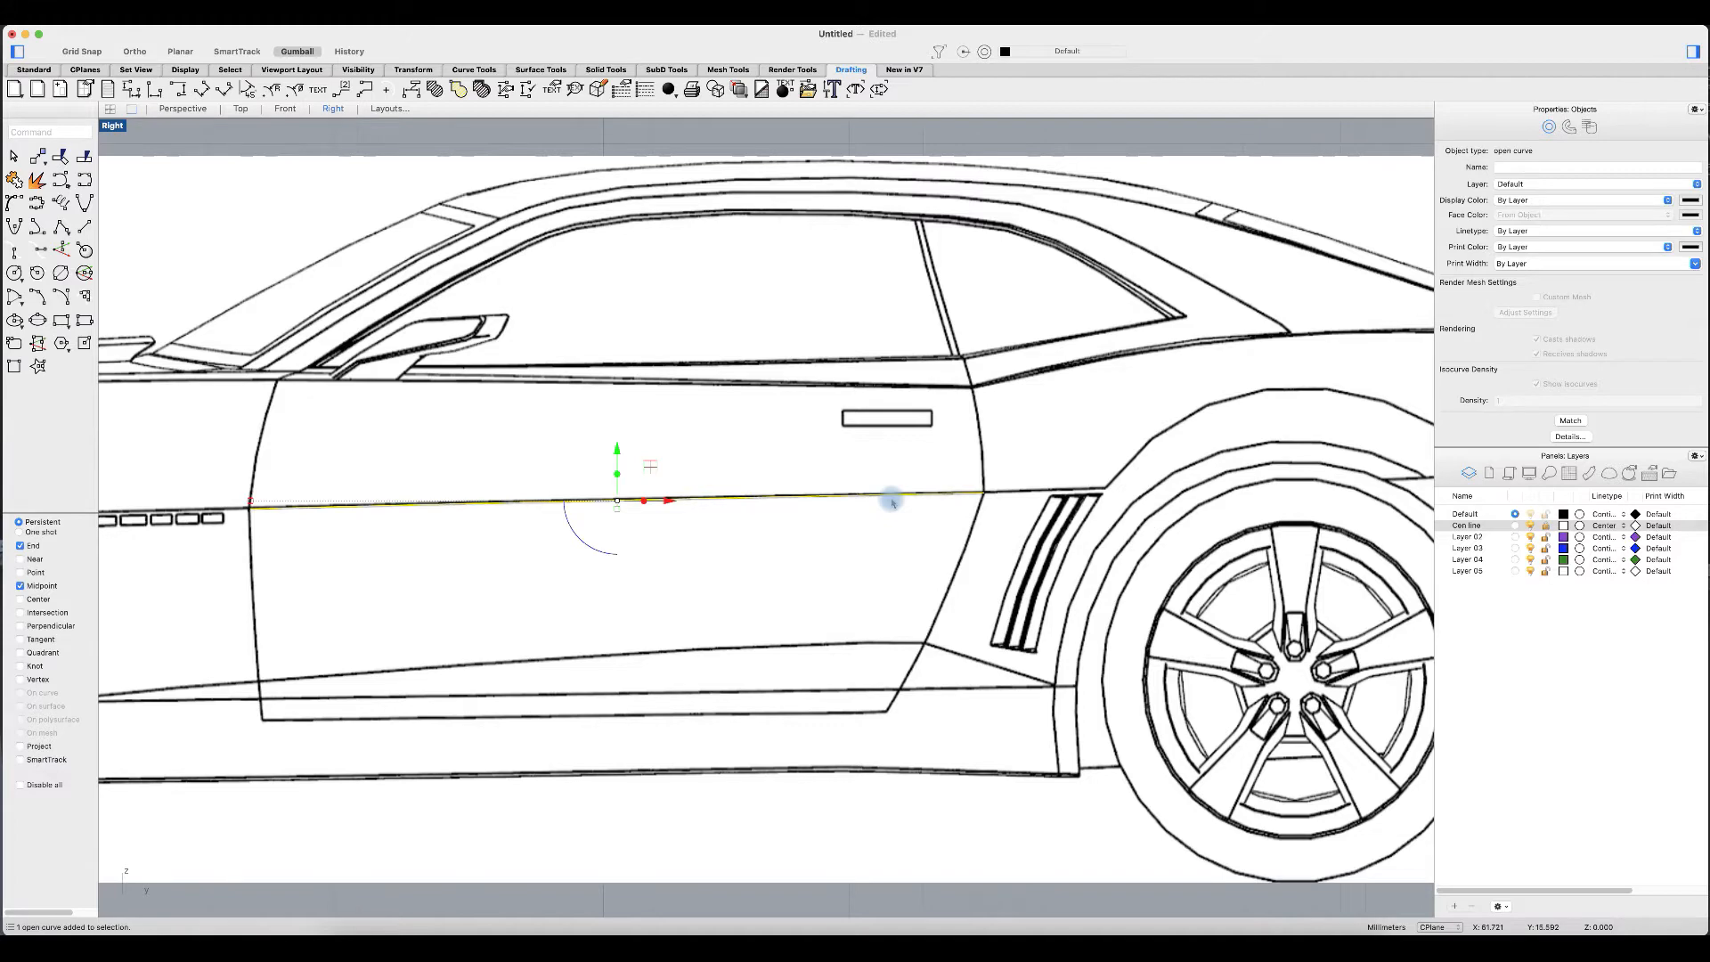
key(Delete)
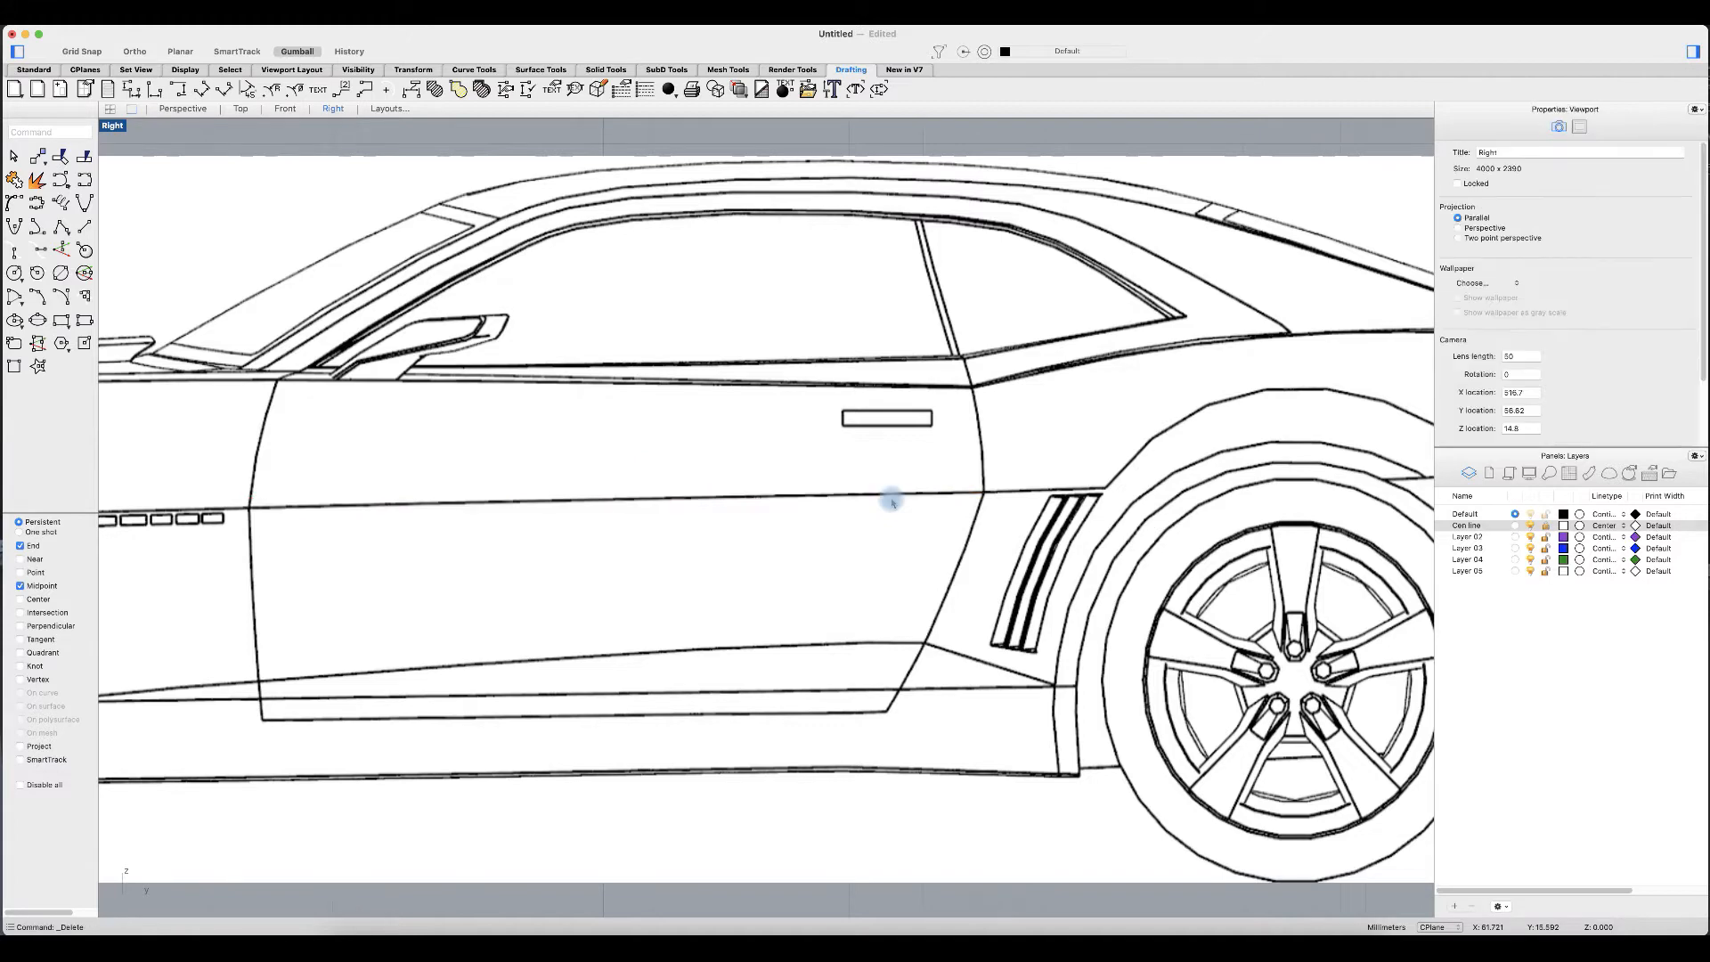
Step: Return to the four-viewport layout and select the side-view blueprint in the Perspective viewport
scroll(891, 501, down, 6)
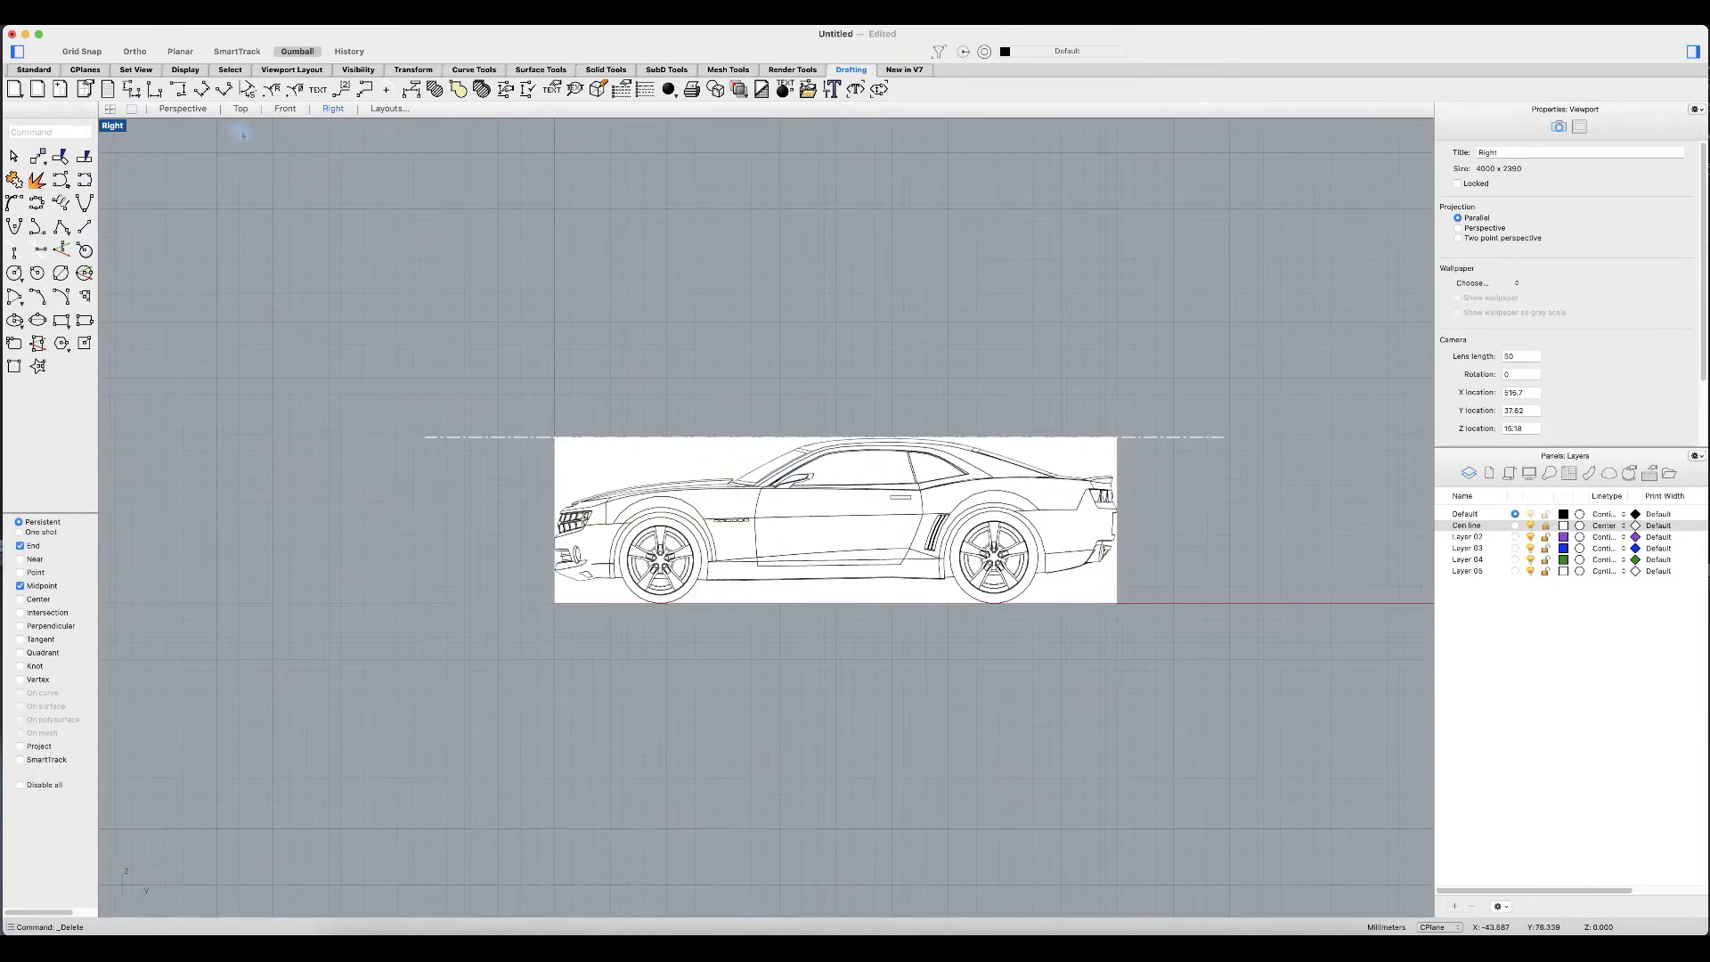
double_click(112, 125)
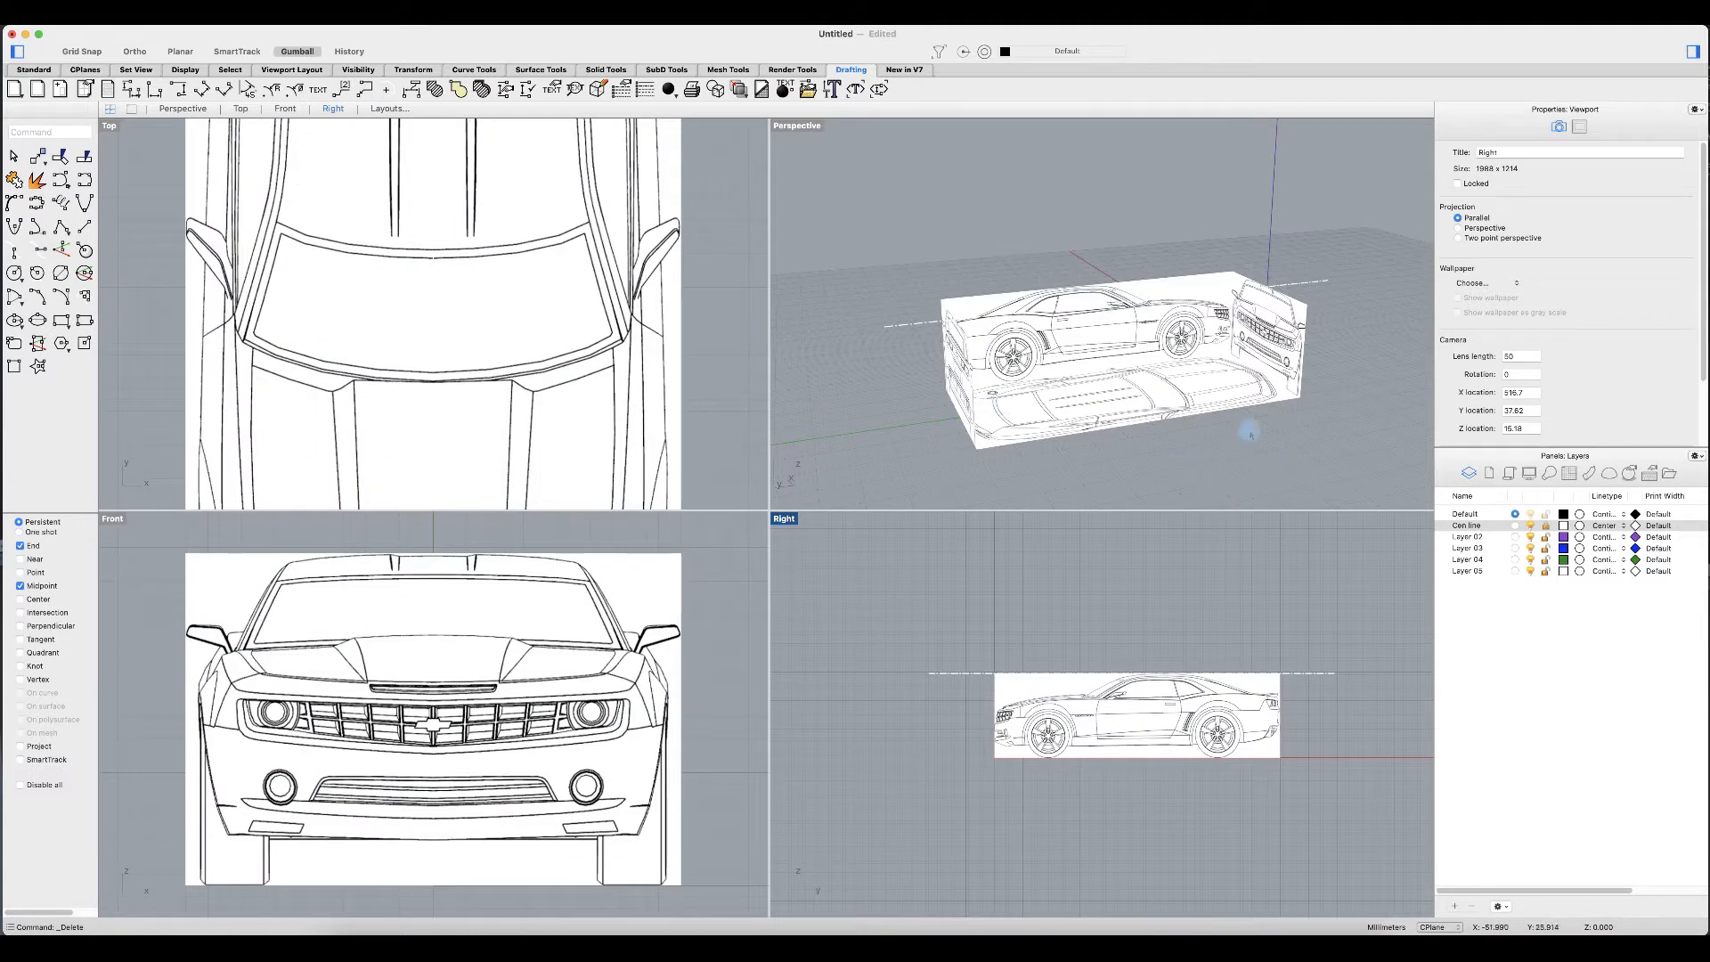
click(1149, 352)
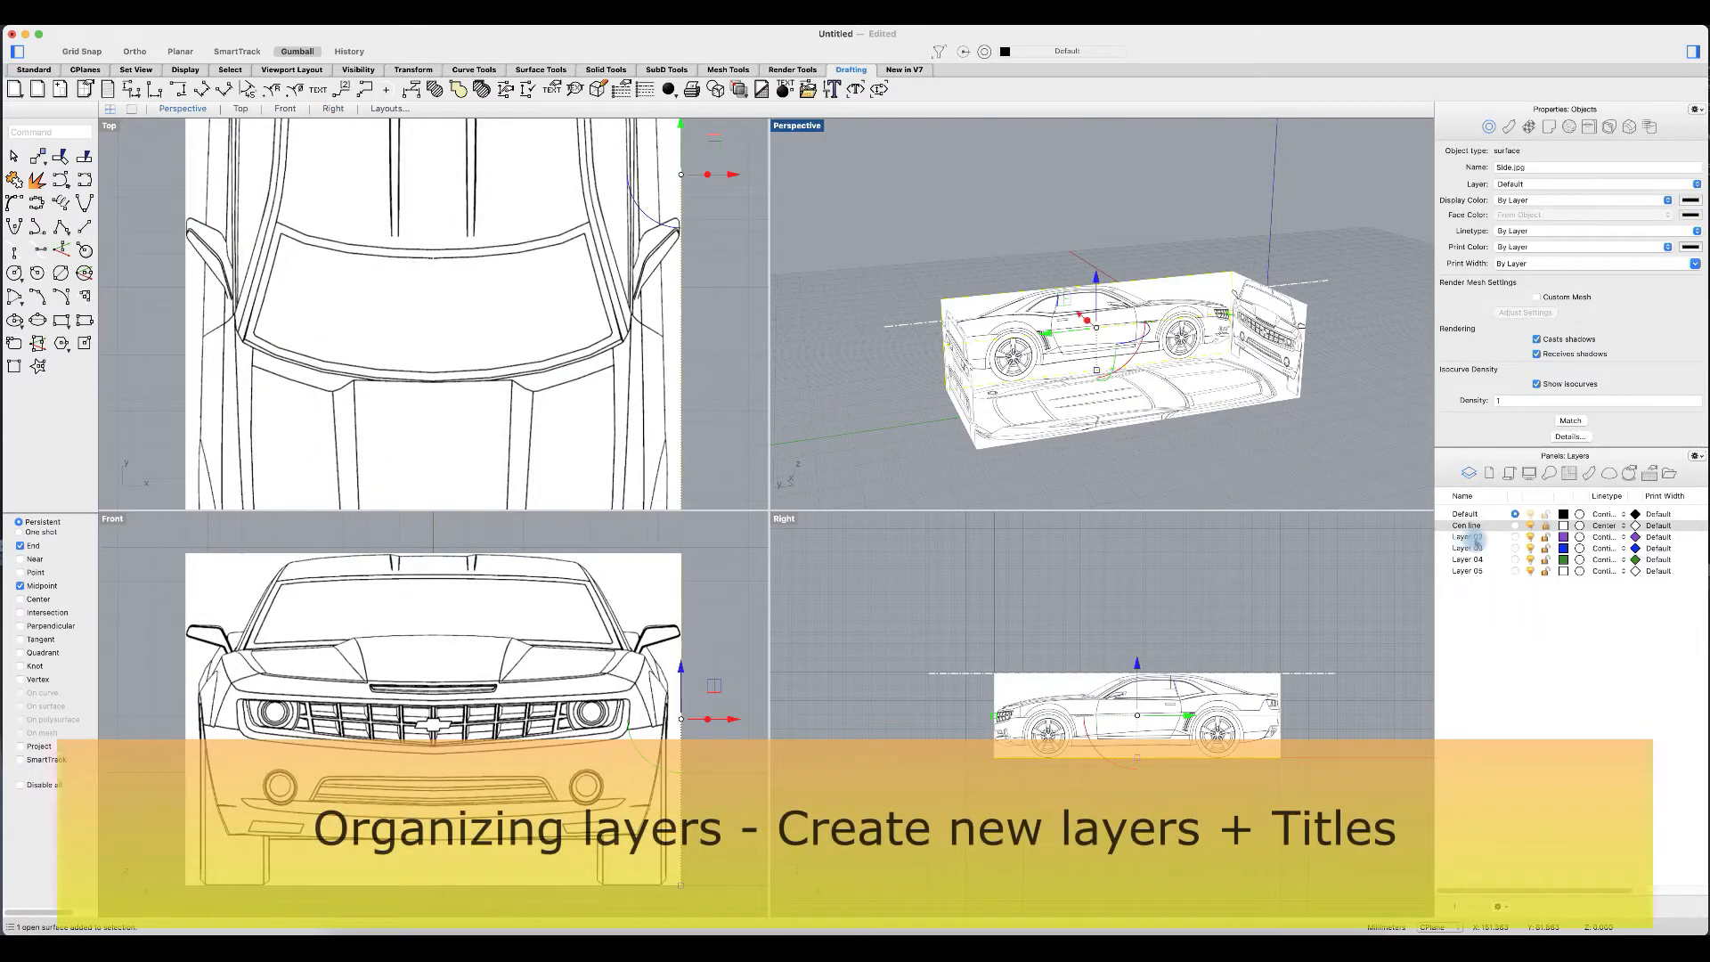
Step: Rename Layer 02 as "Ref"
click(1468, 537)
click(1475, 538)
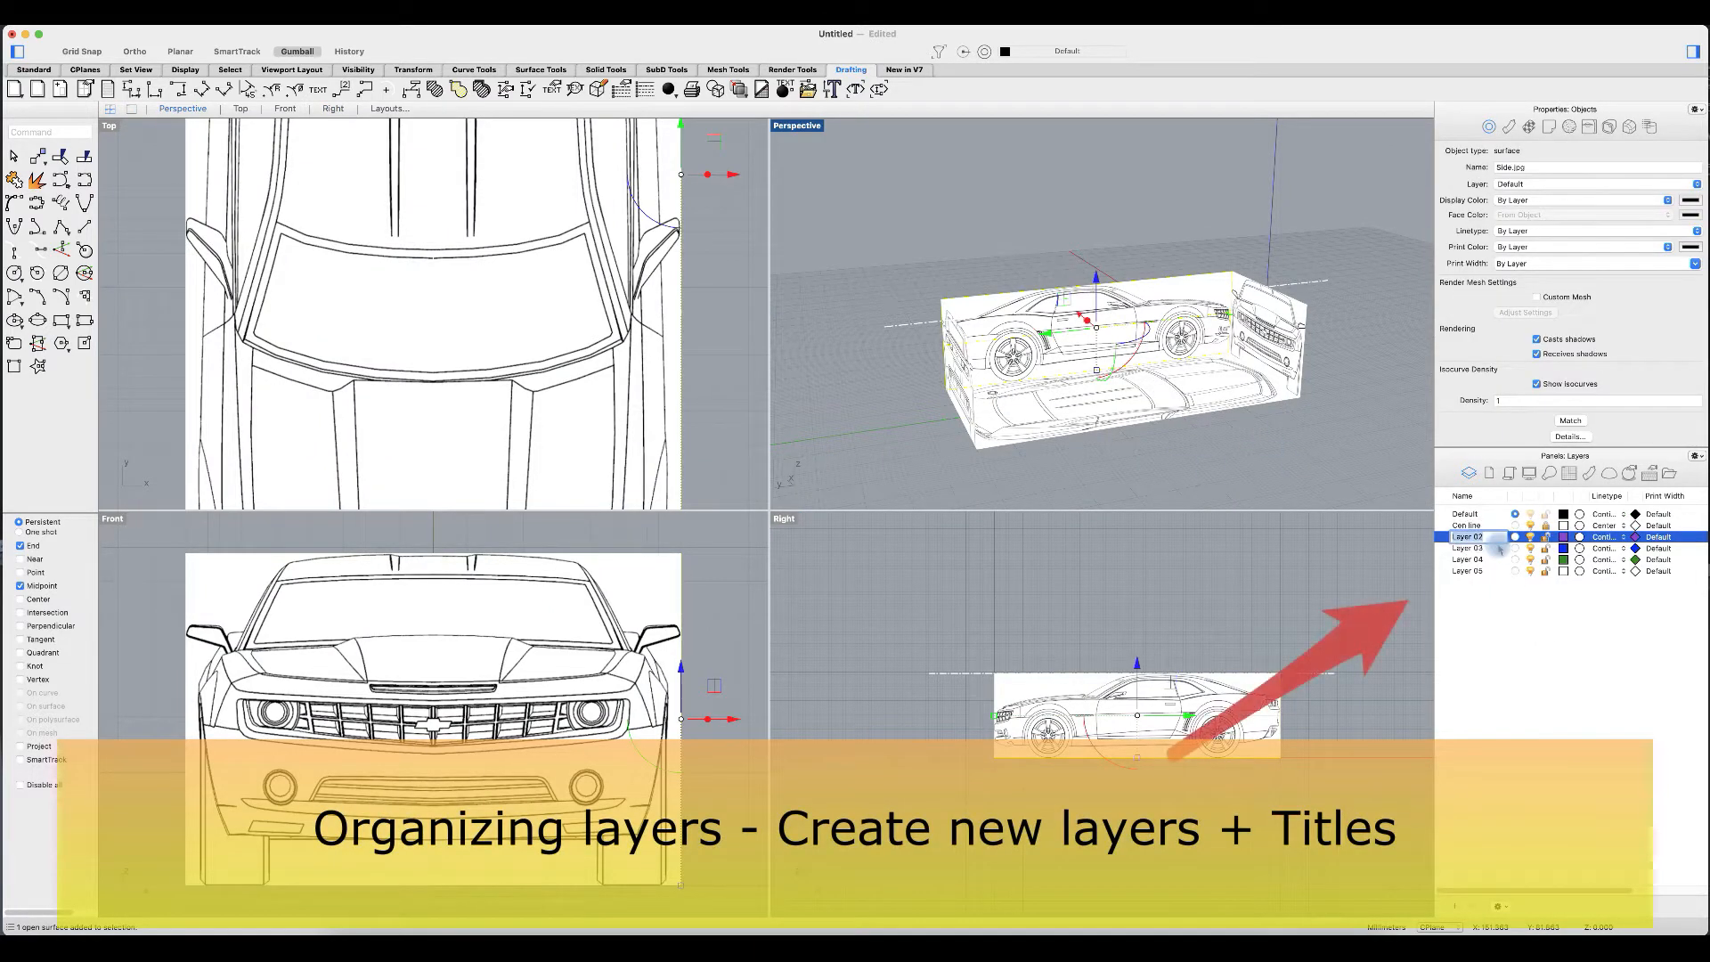
text(Ref)
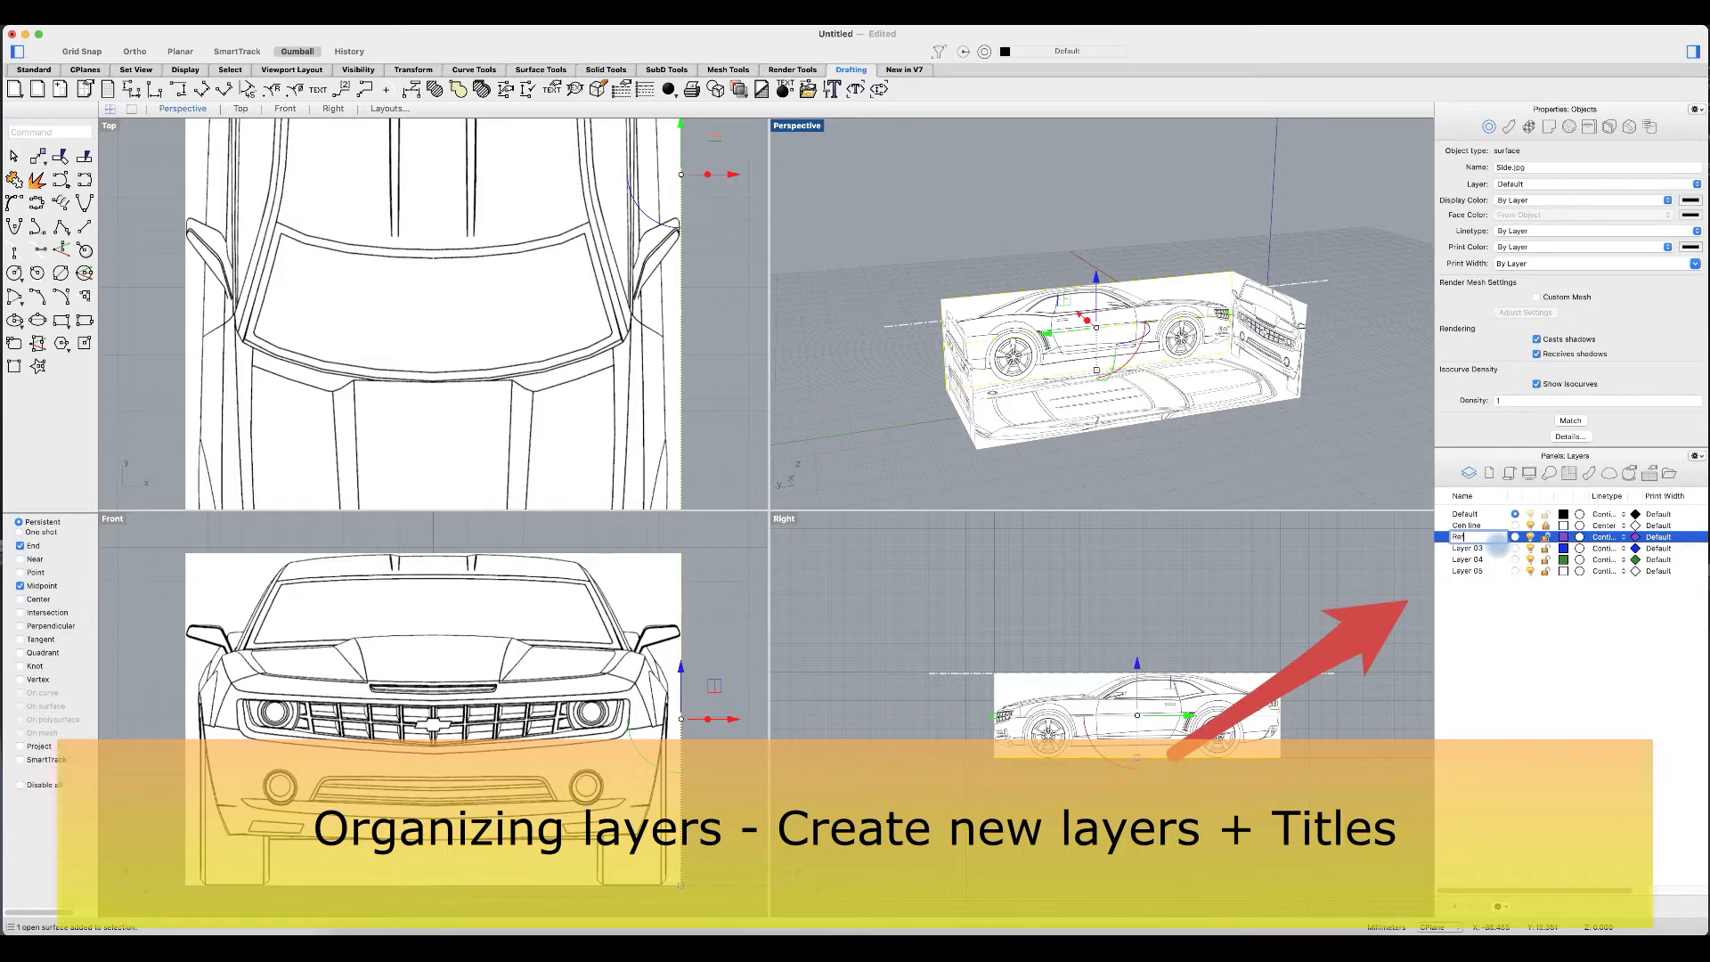
key(Return)
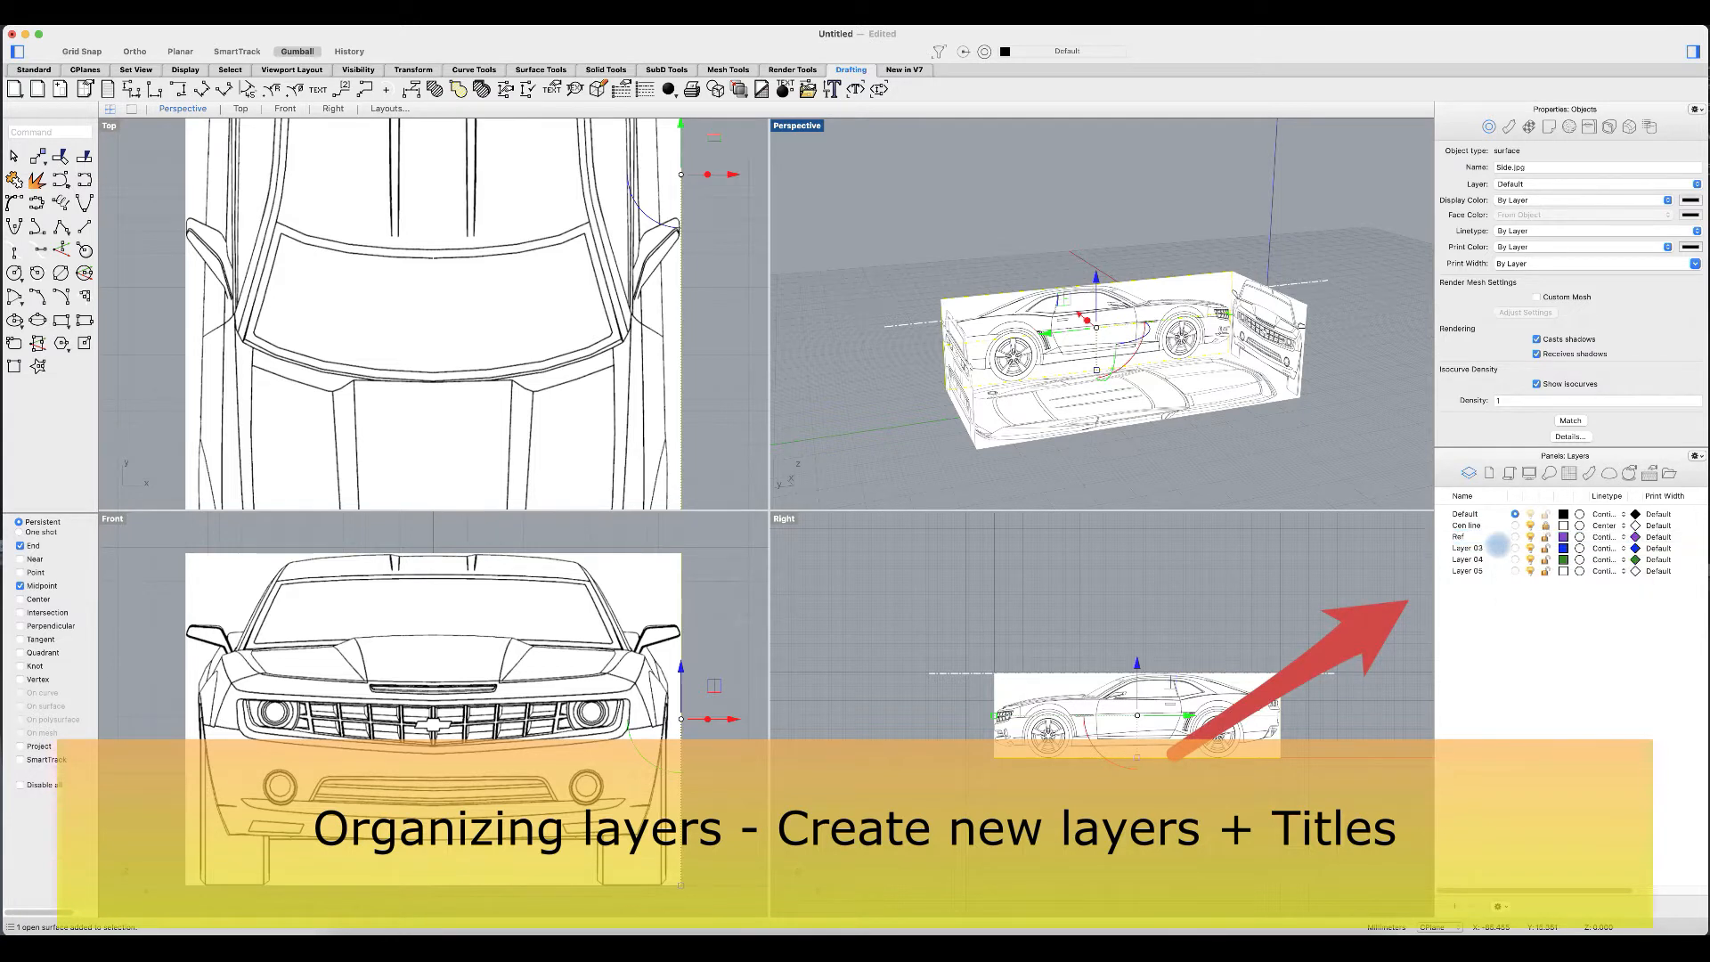
Step: Rename Layer 03 as "Ref Side"
click(1469, 548)
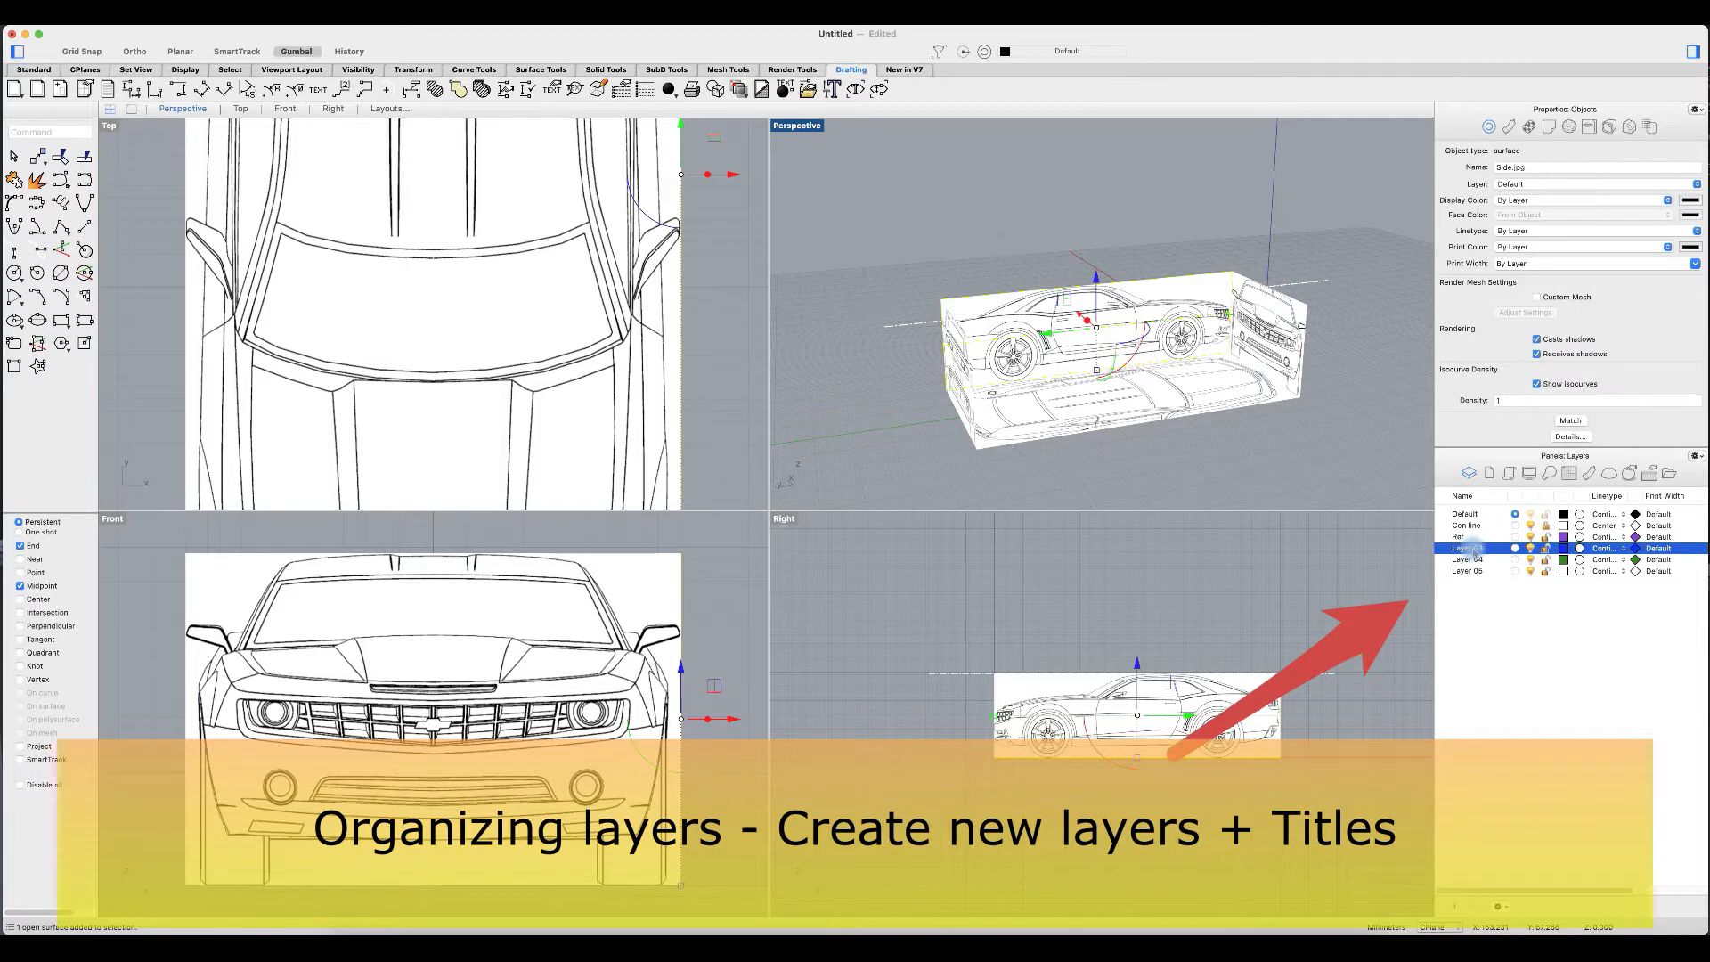
click(1474, 549)
text(Ref Side)
key(Return)
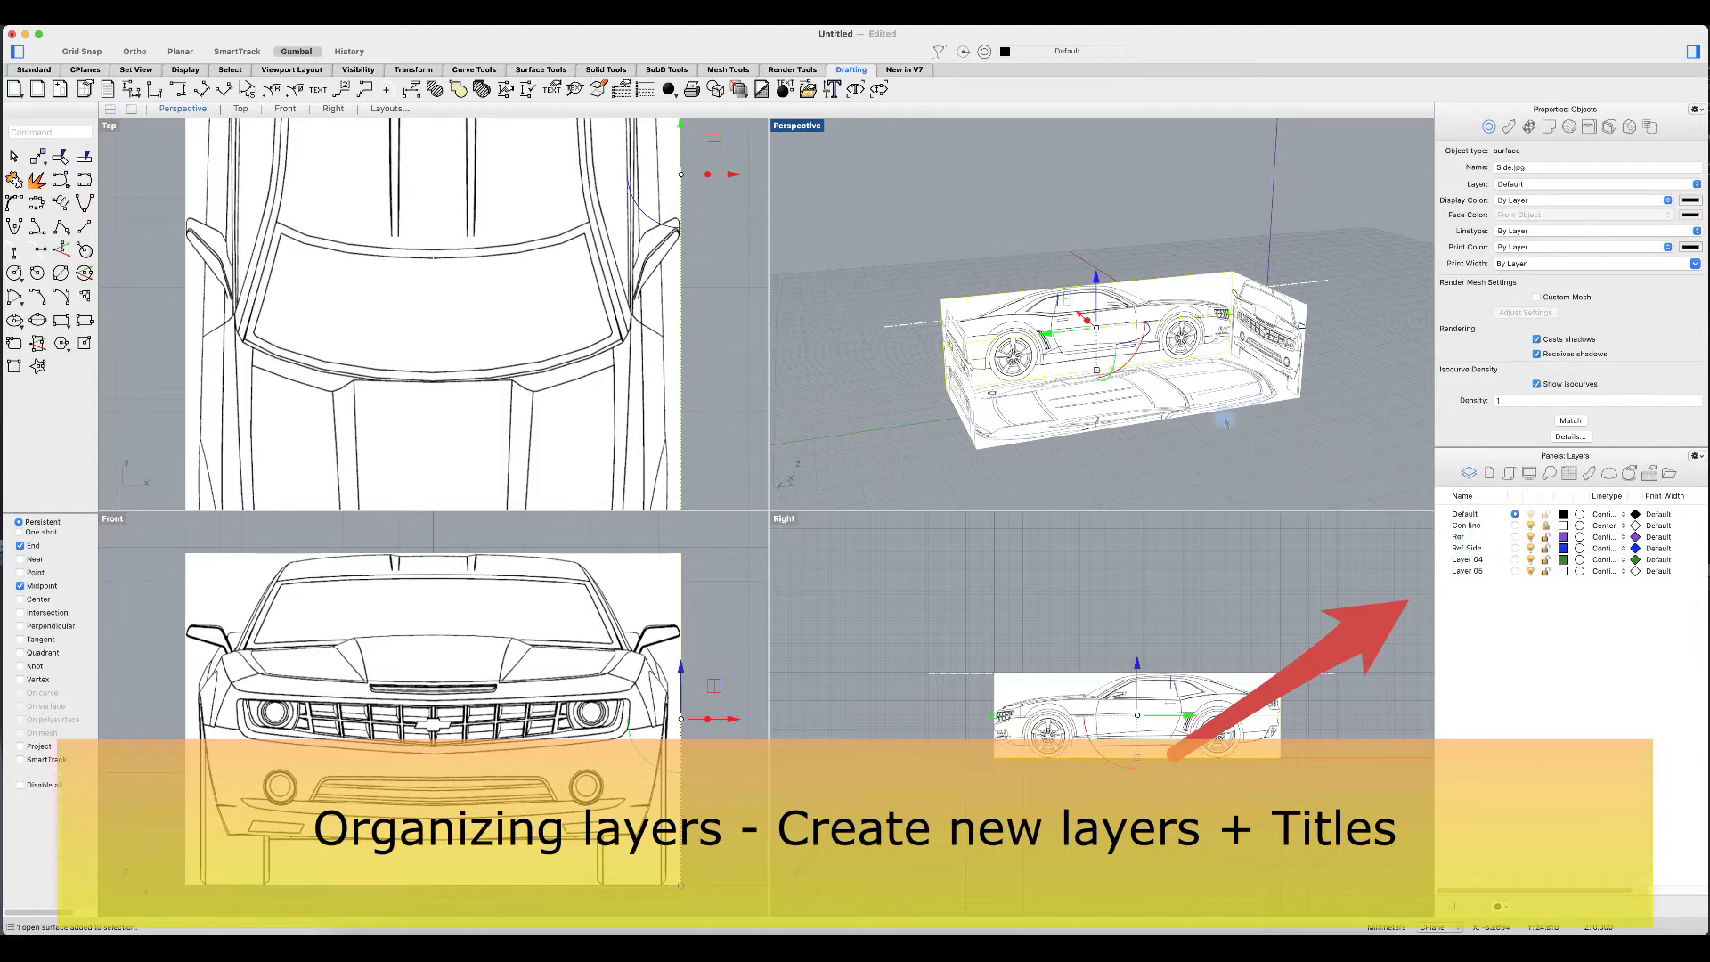
Step: Move the selected side-view blueprint to the Ref Side layer and hide that layer
right_click(1484, 549)
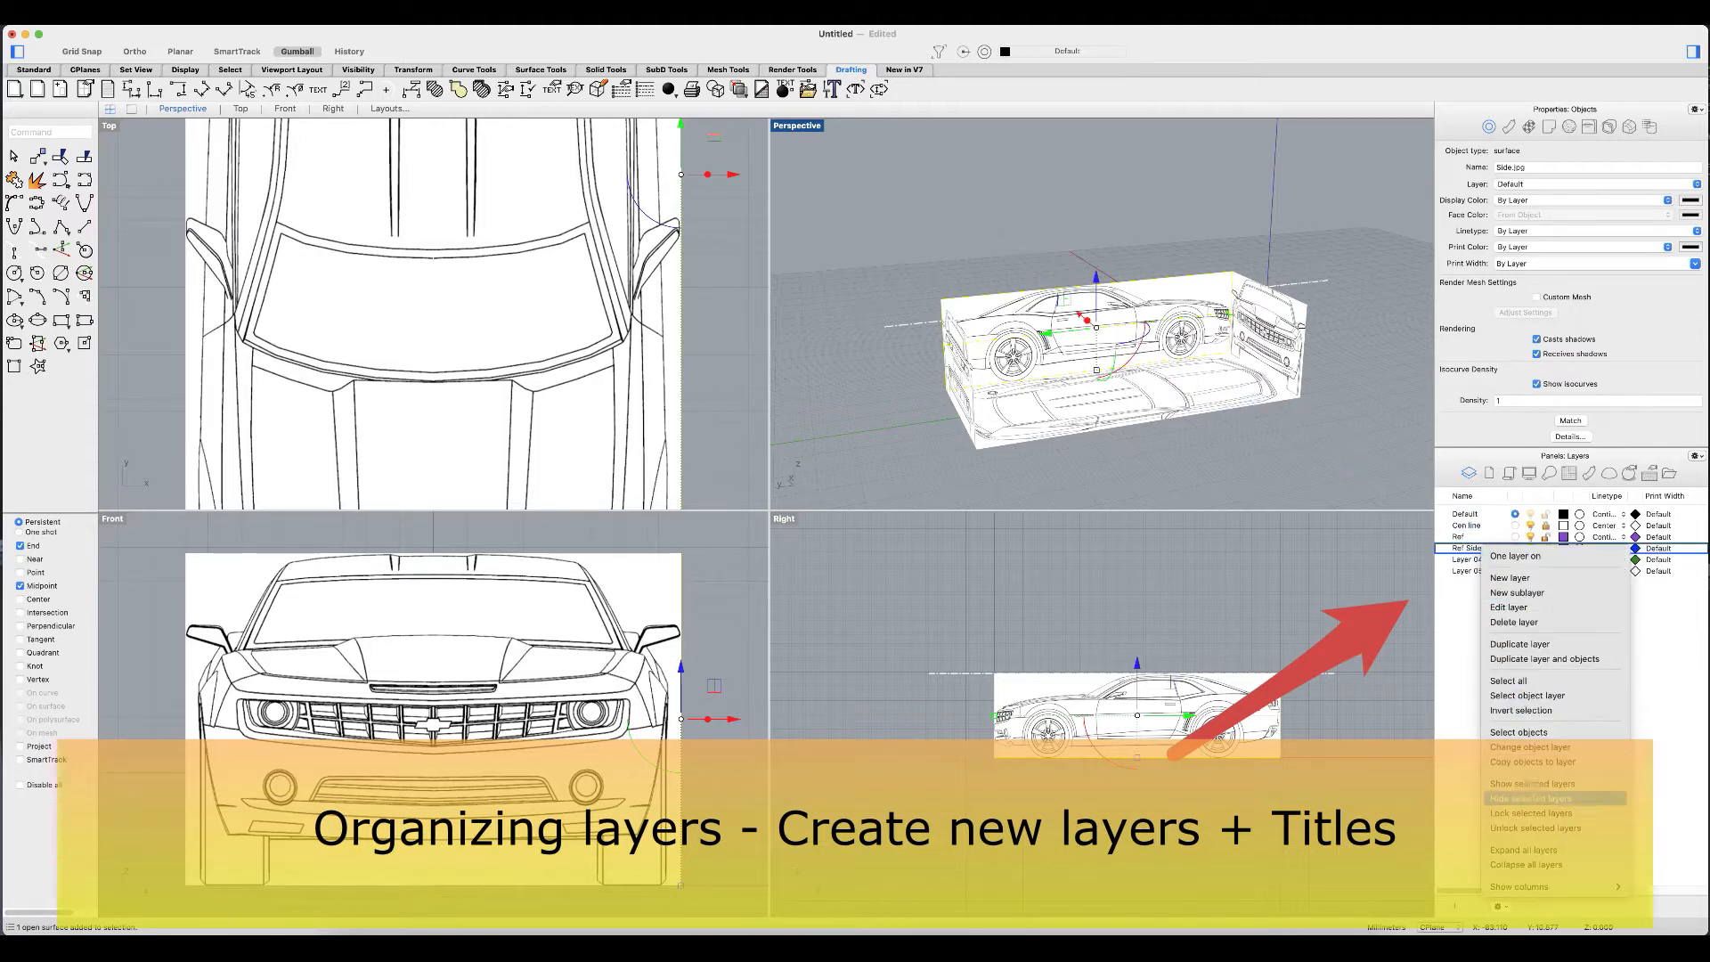
click(1531, 747)
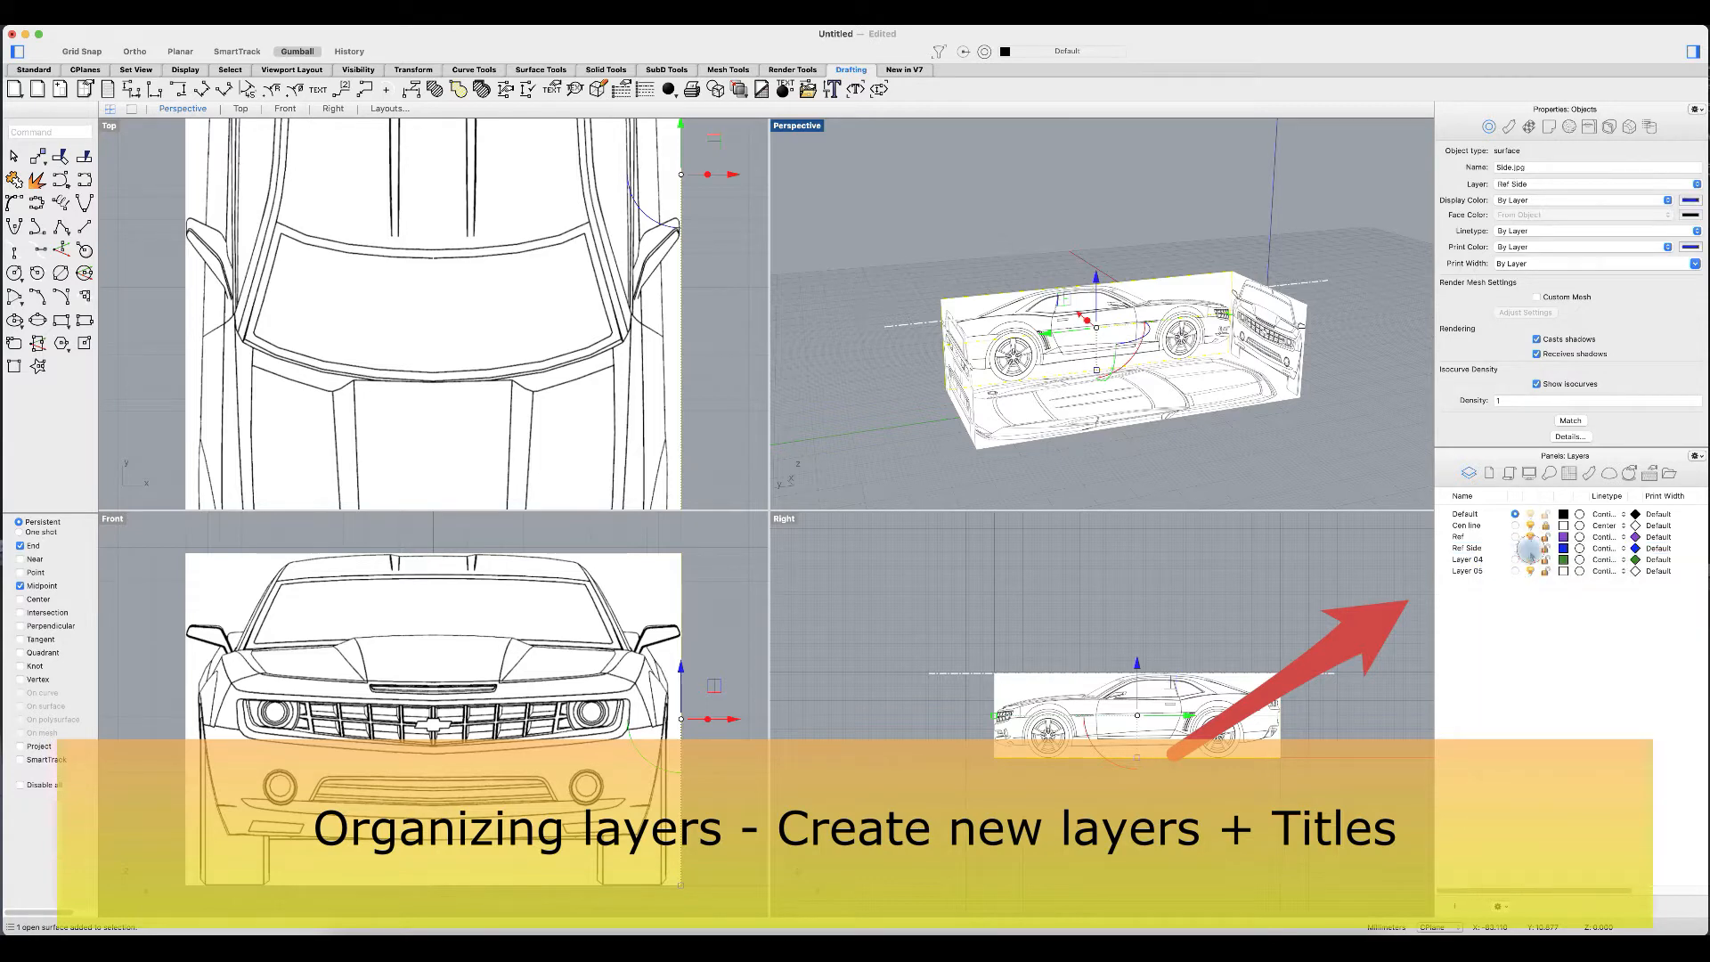
click(1531, 549)
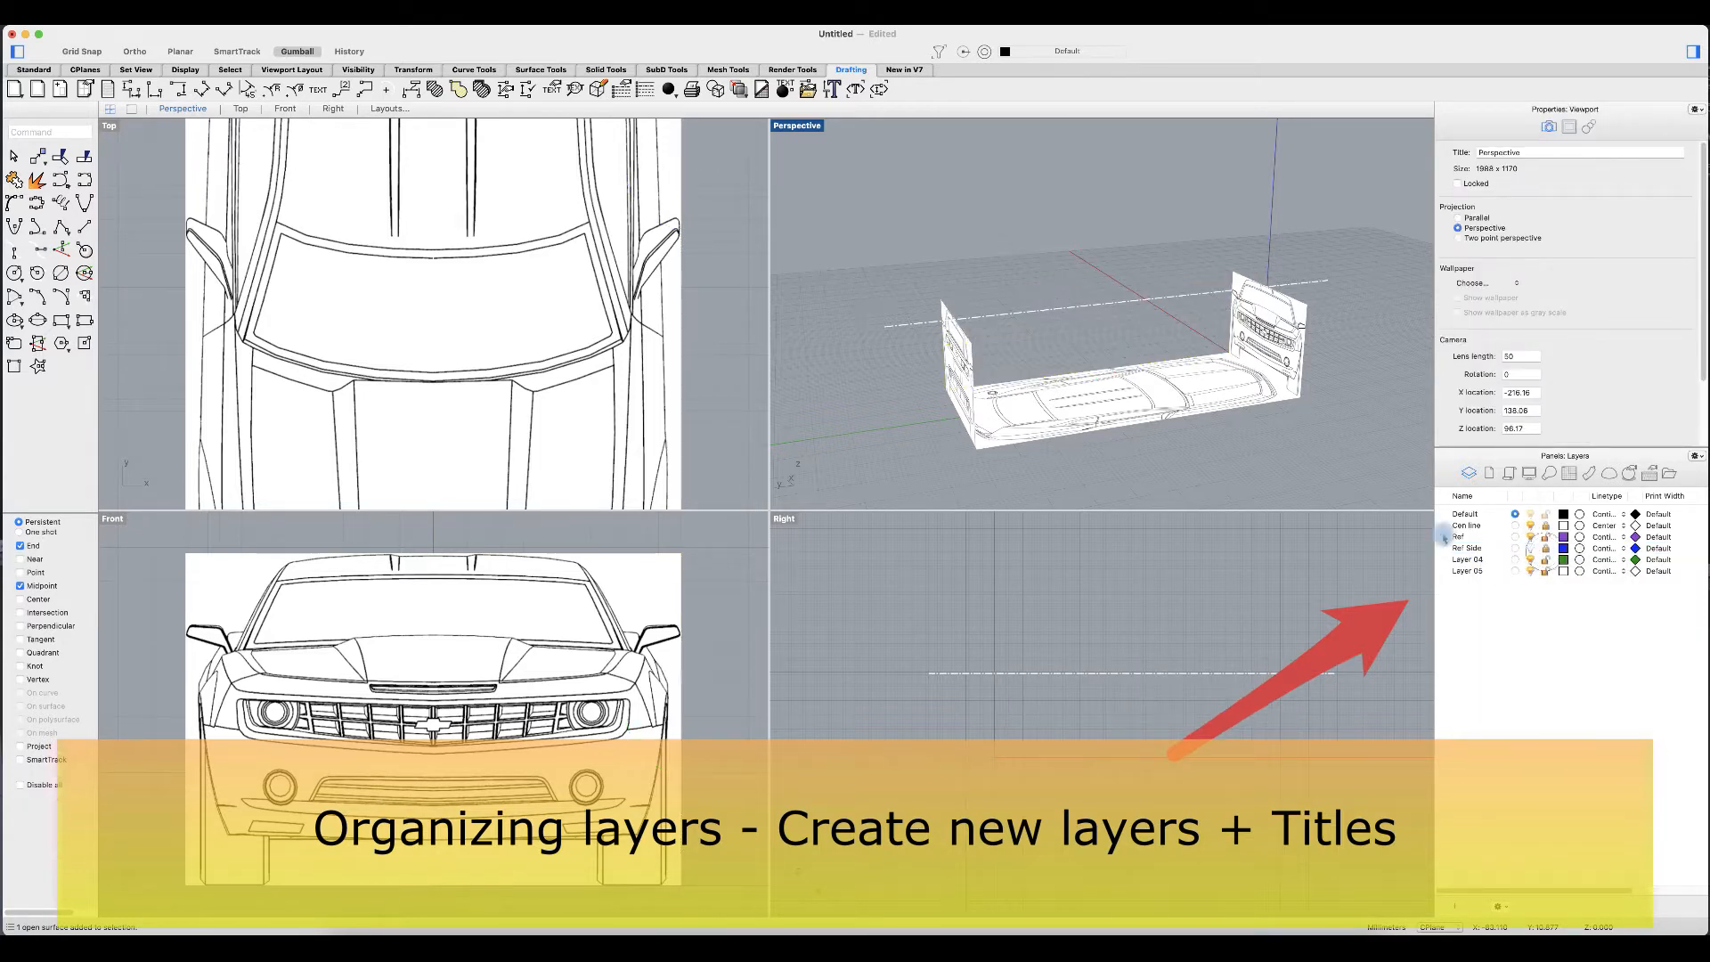
Step: Select the front-view blueprint in the Perspective viewport and rename Layer 04 as "Ref Front"
click(1283, 319)
right_drag(1291, 481, 1077, 477)
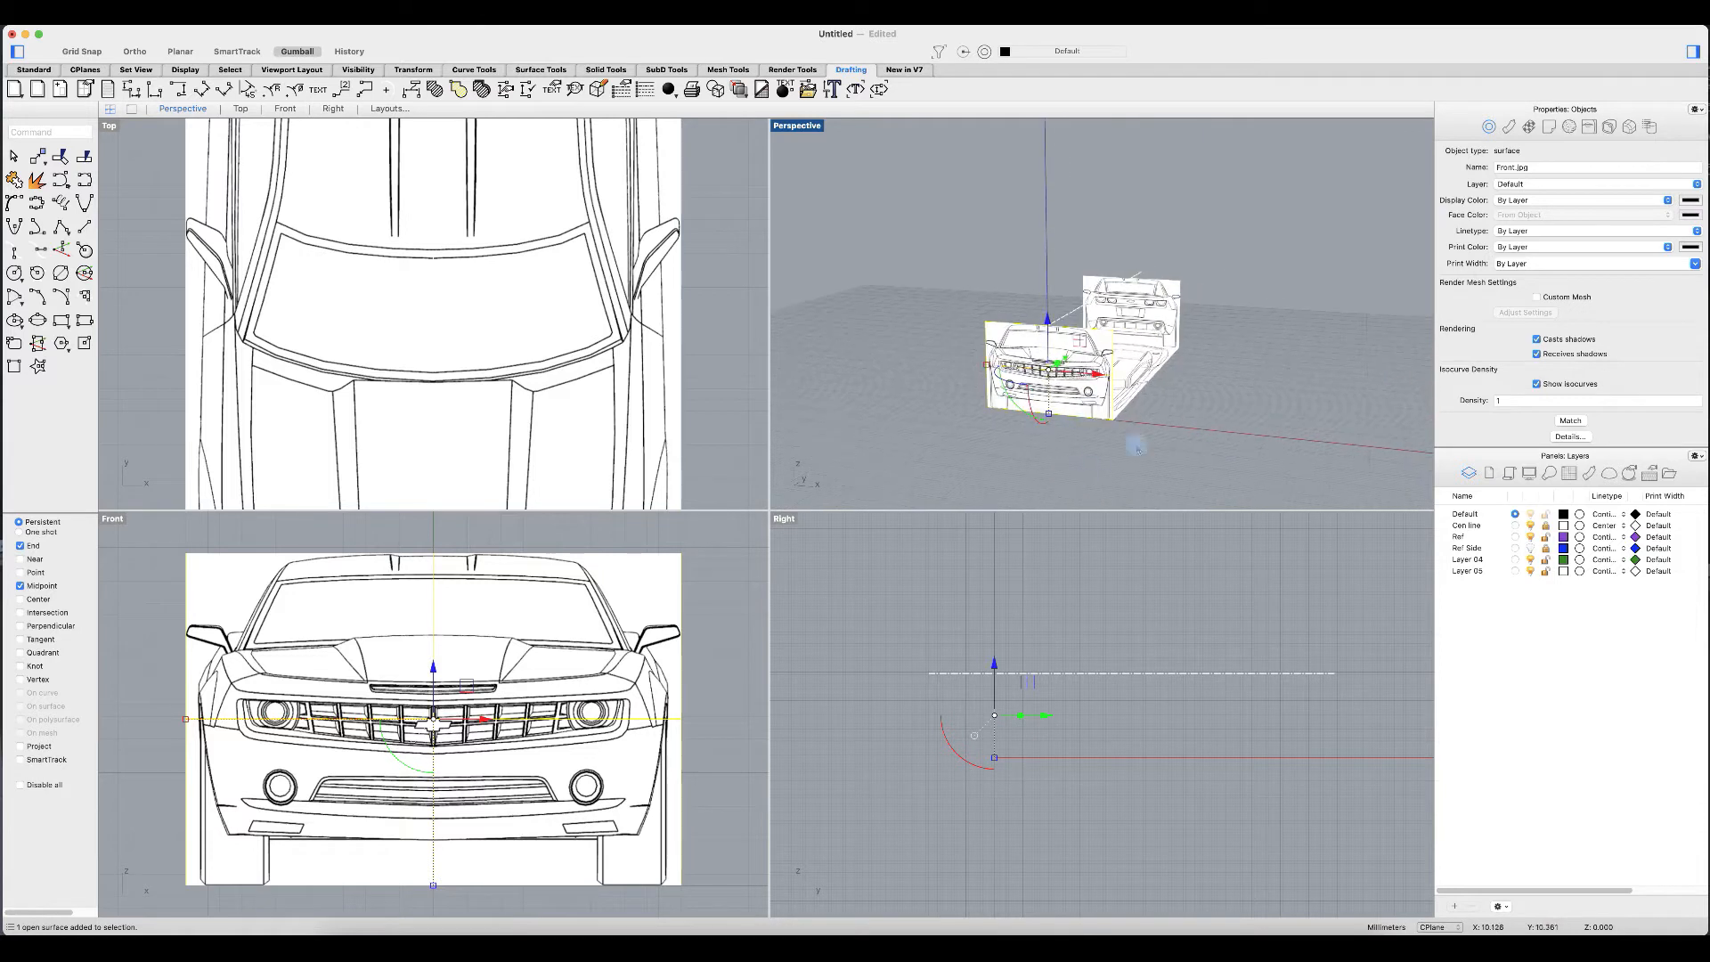
click(1475, 559)
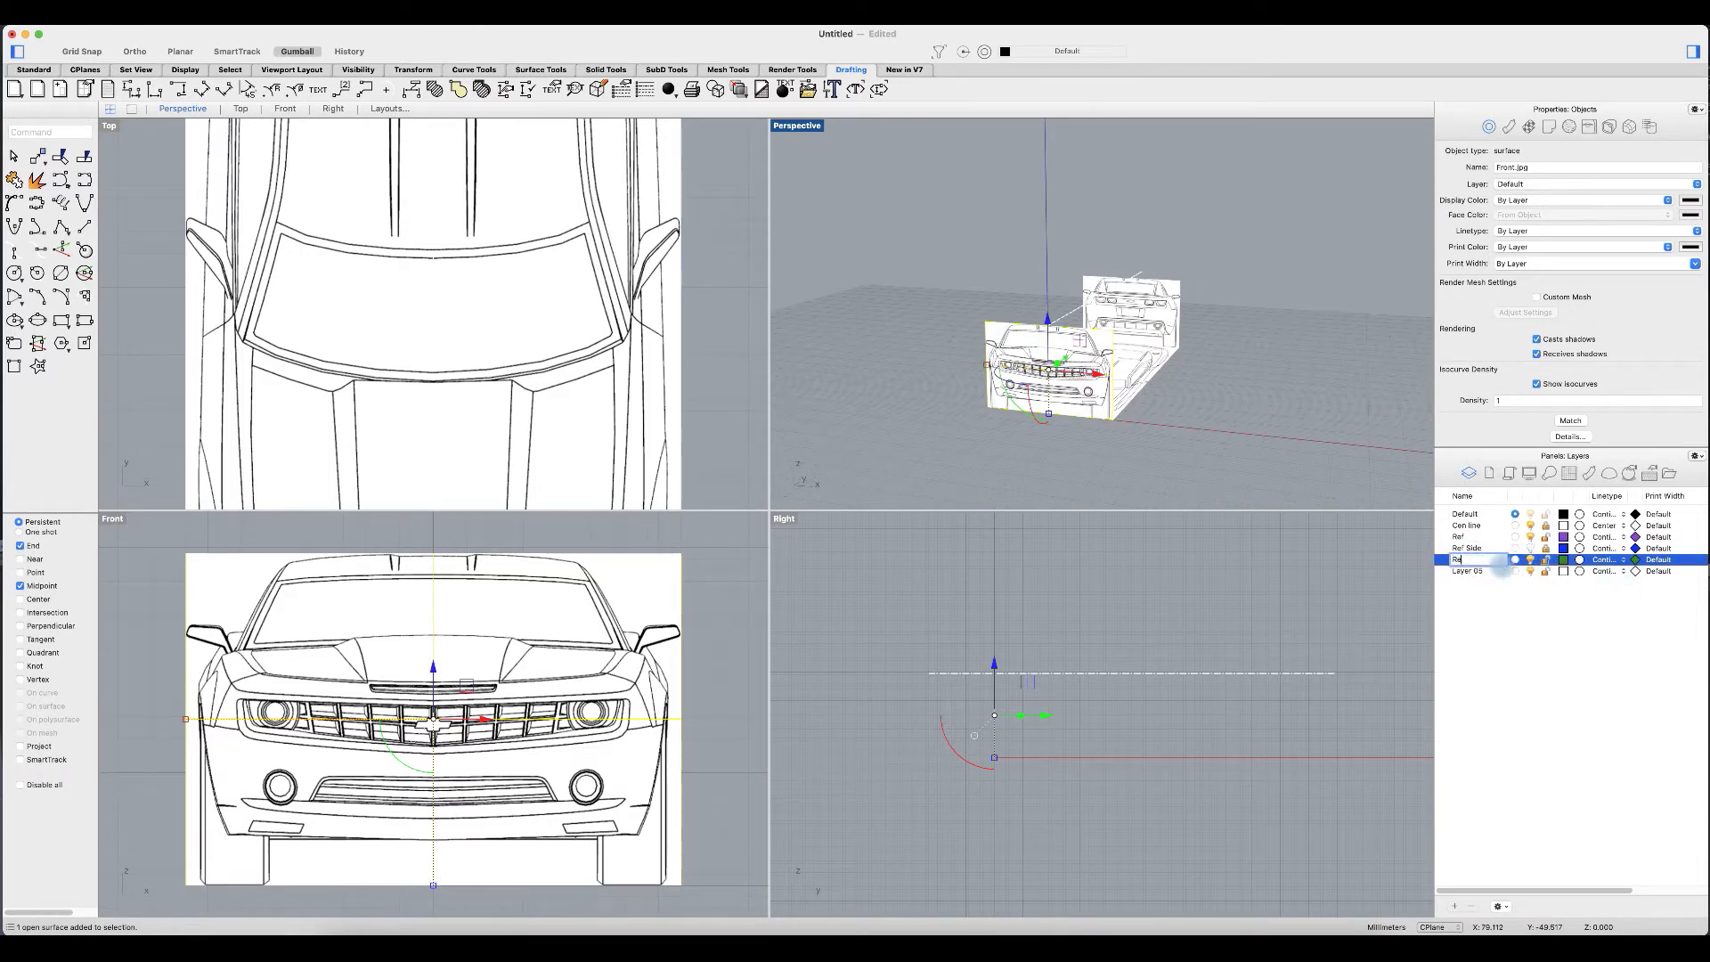
click(1502, 565)
text(Ref Front)
key(Return)
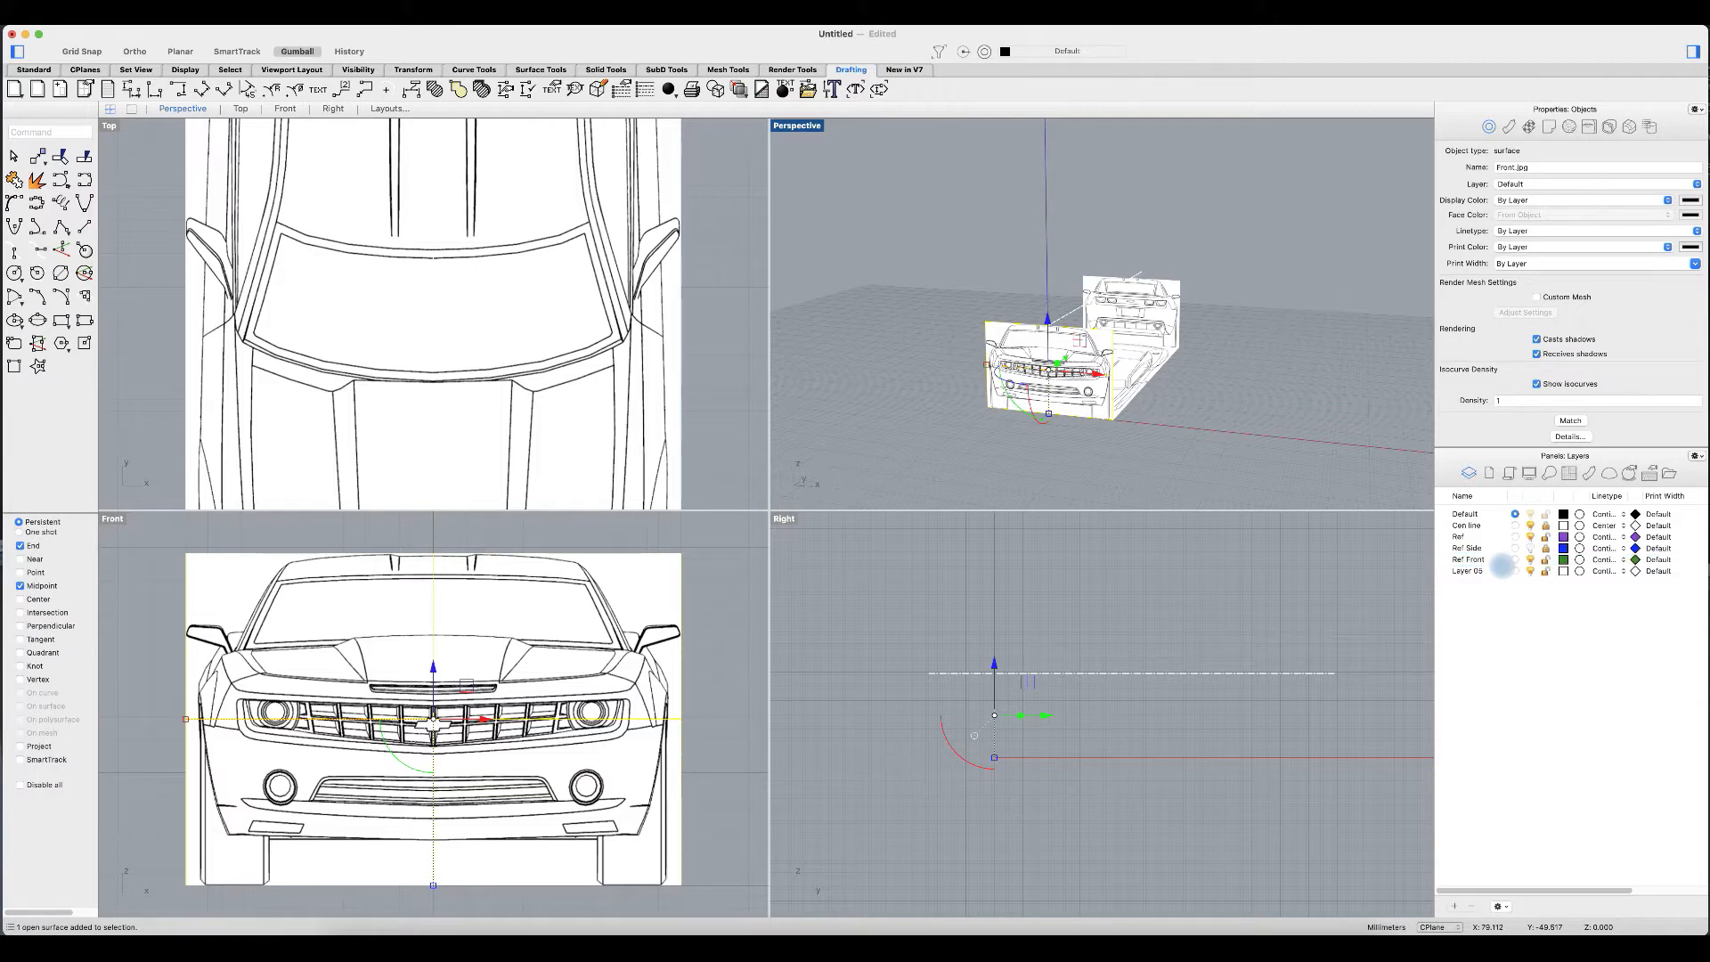
Step: Move the selected front-view blueprint to the Ref Front layer and hide that layer
right_click(1466, 563)
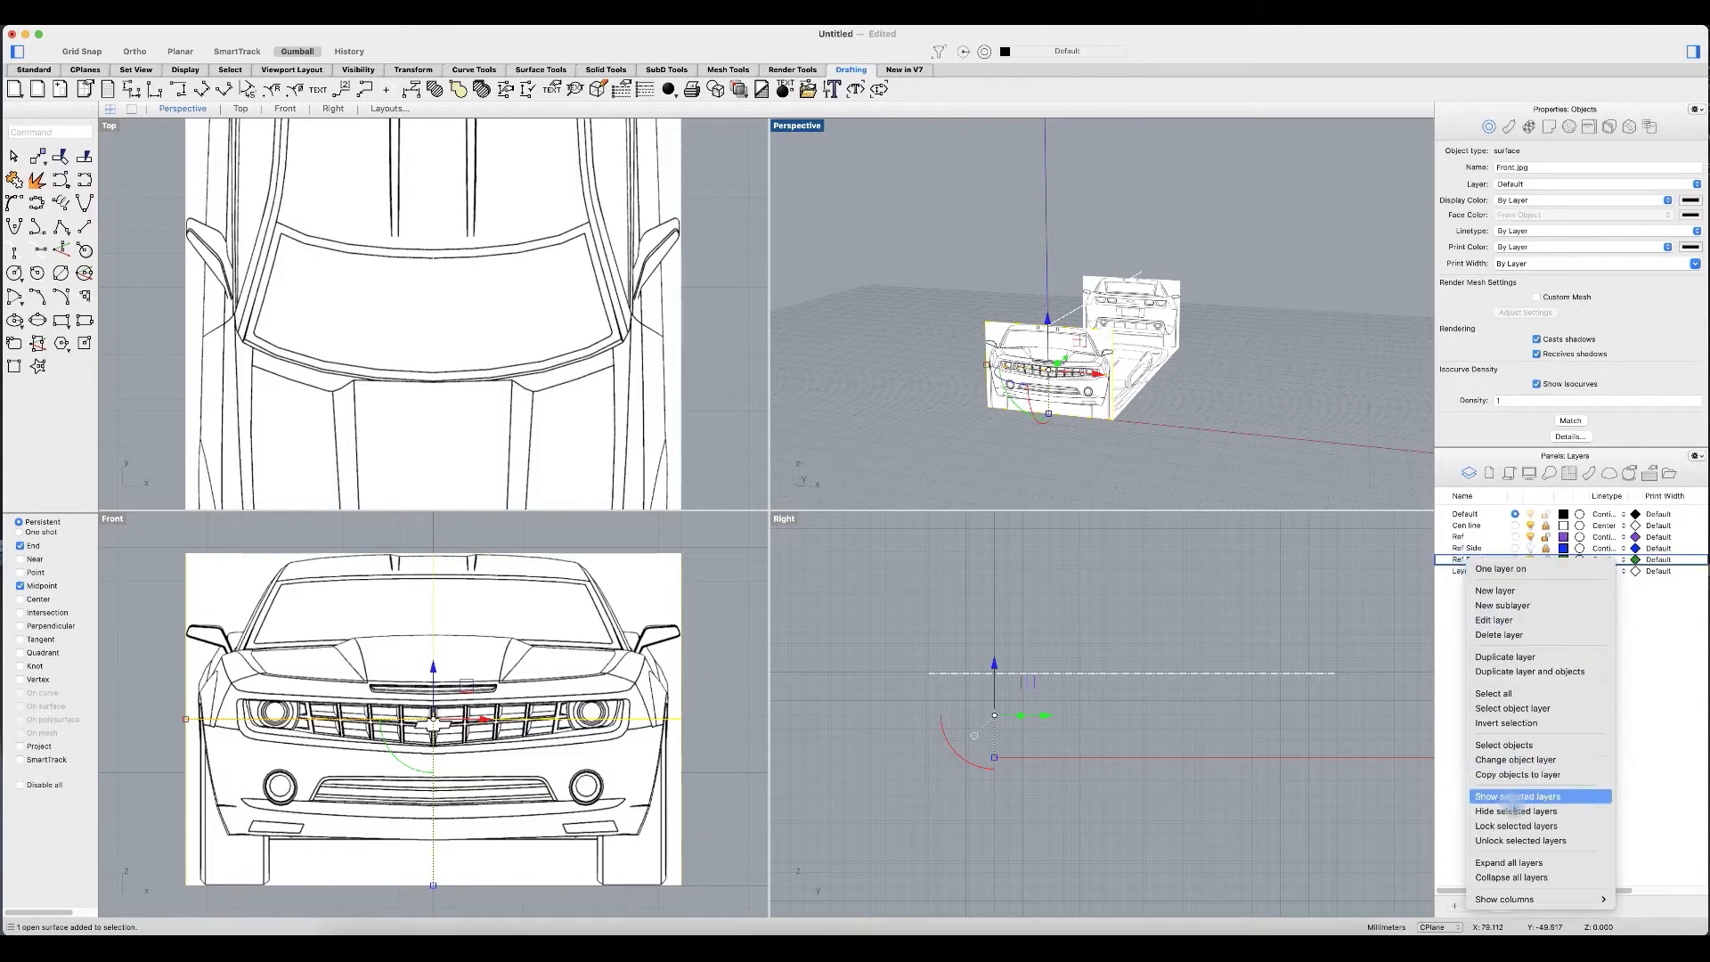
click(1515, 760)
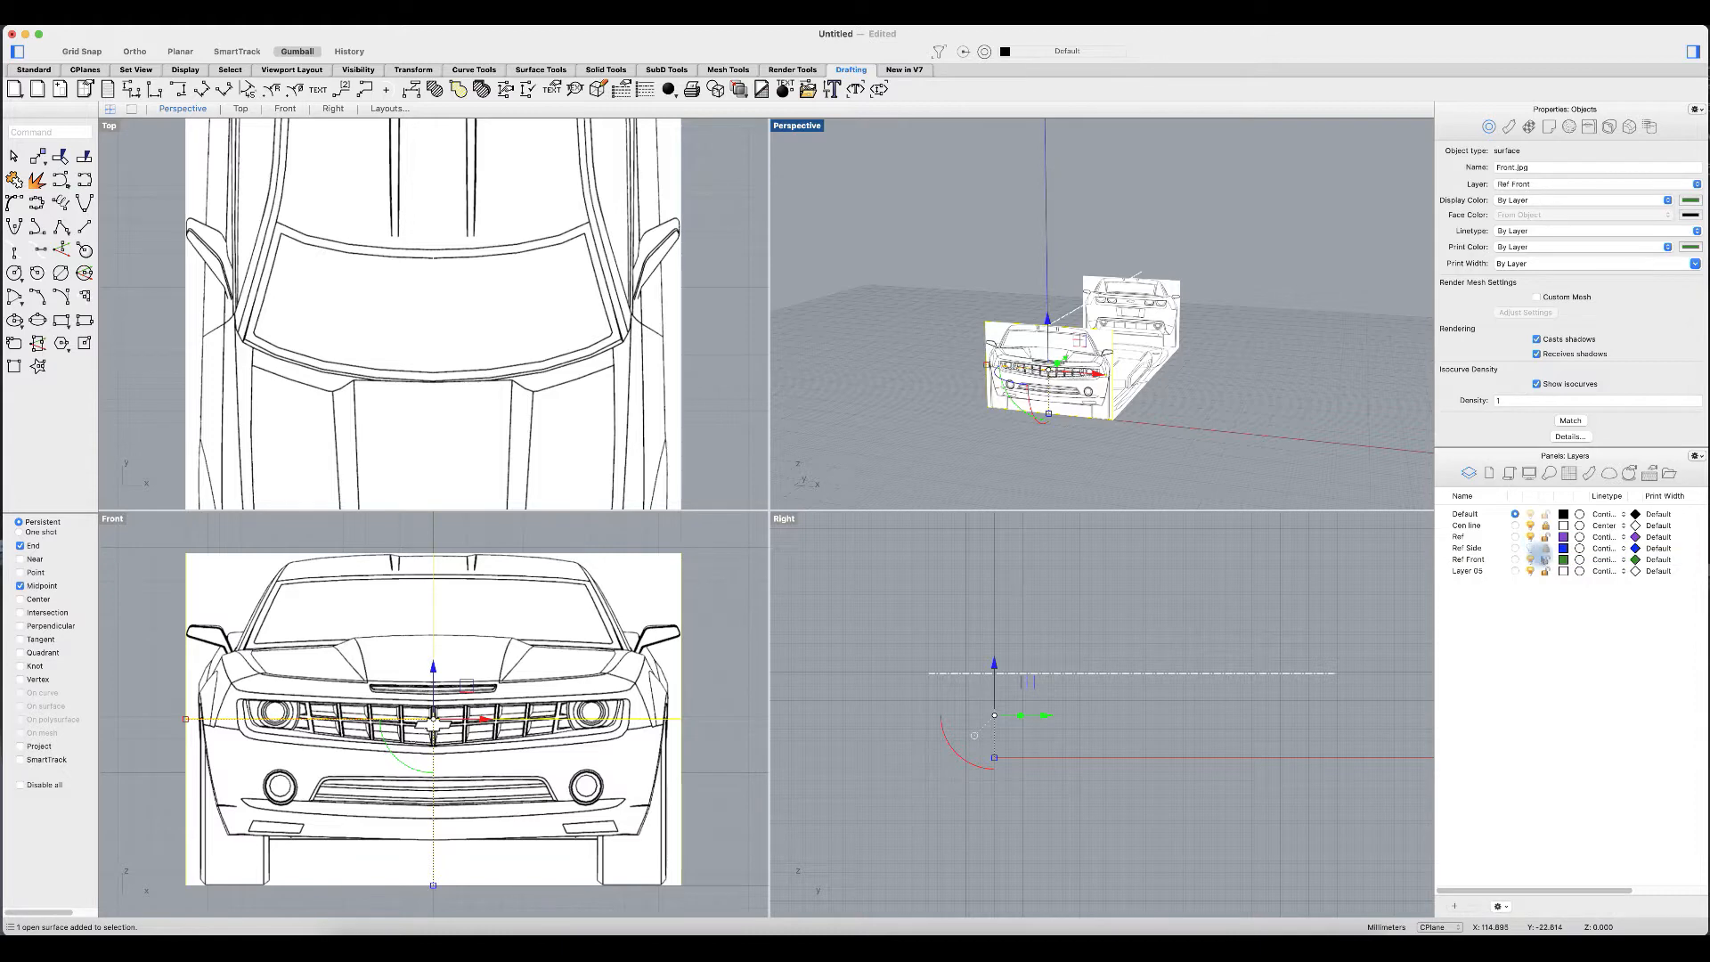
click(1530, 559)
Step: Move the rear-view blueprint to Layer 05 and check the assignment by toggling that layer's visibility
right_drag(1162, 397, 1200, 264)
click(1200, 266)
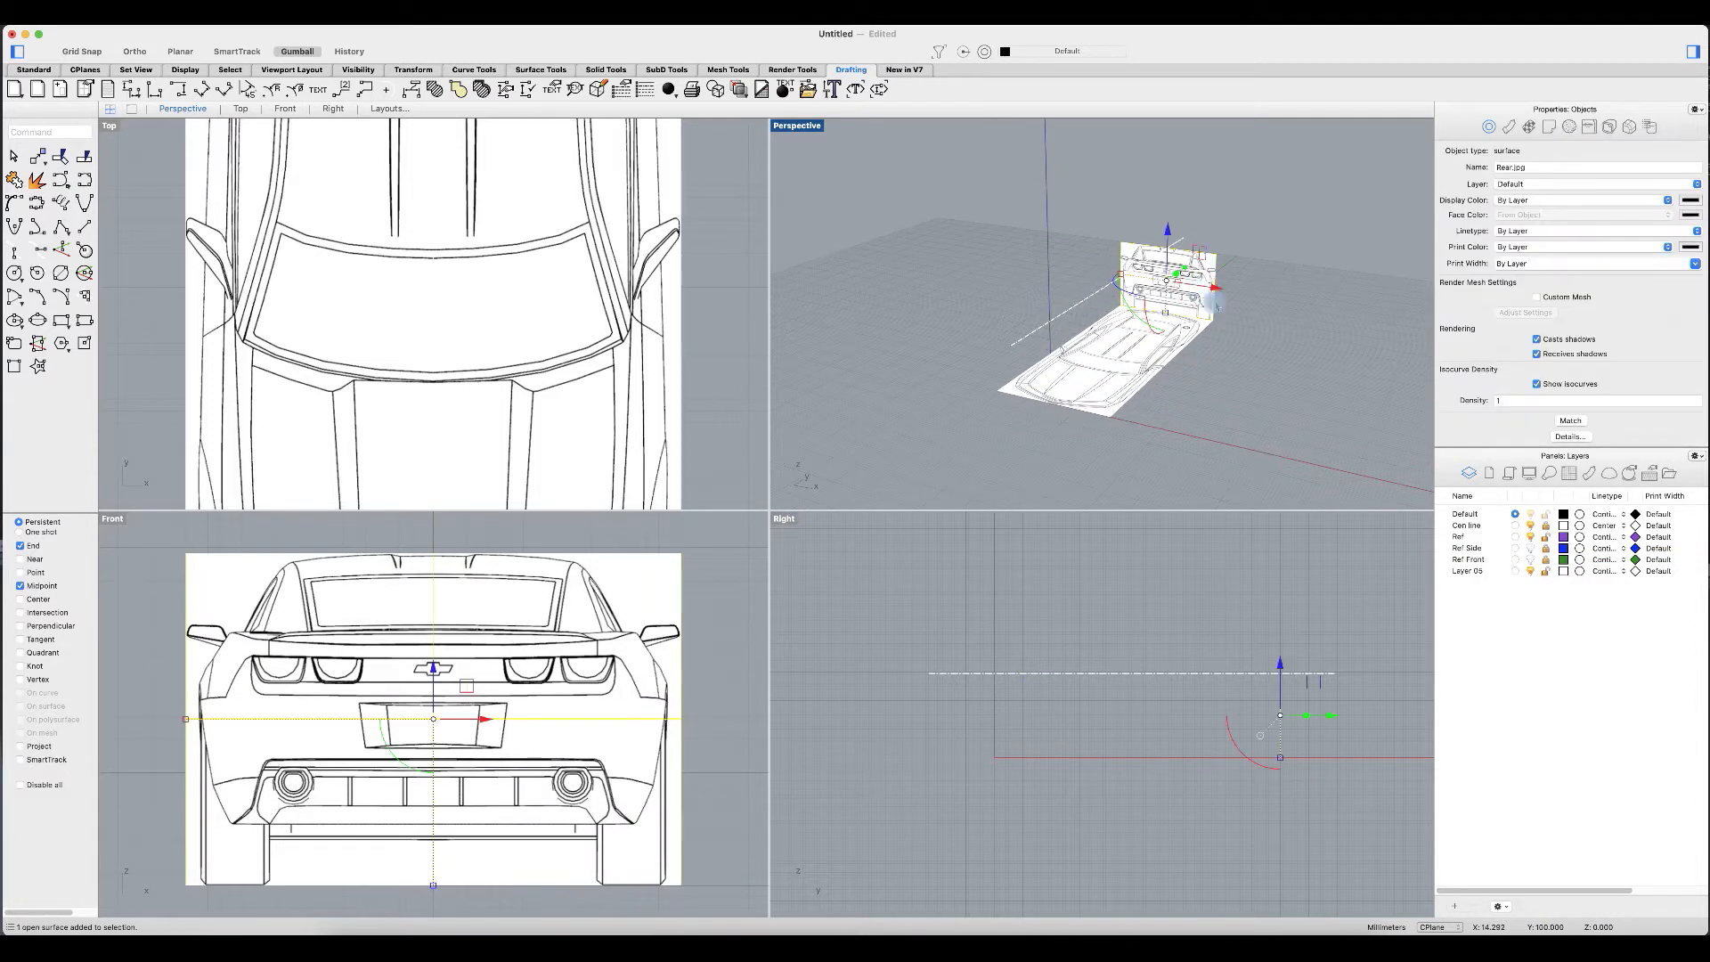
right_click(1468, 570)
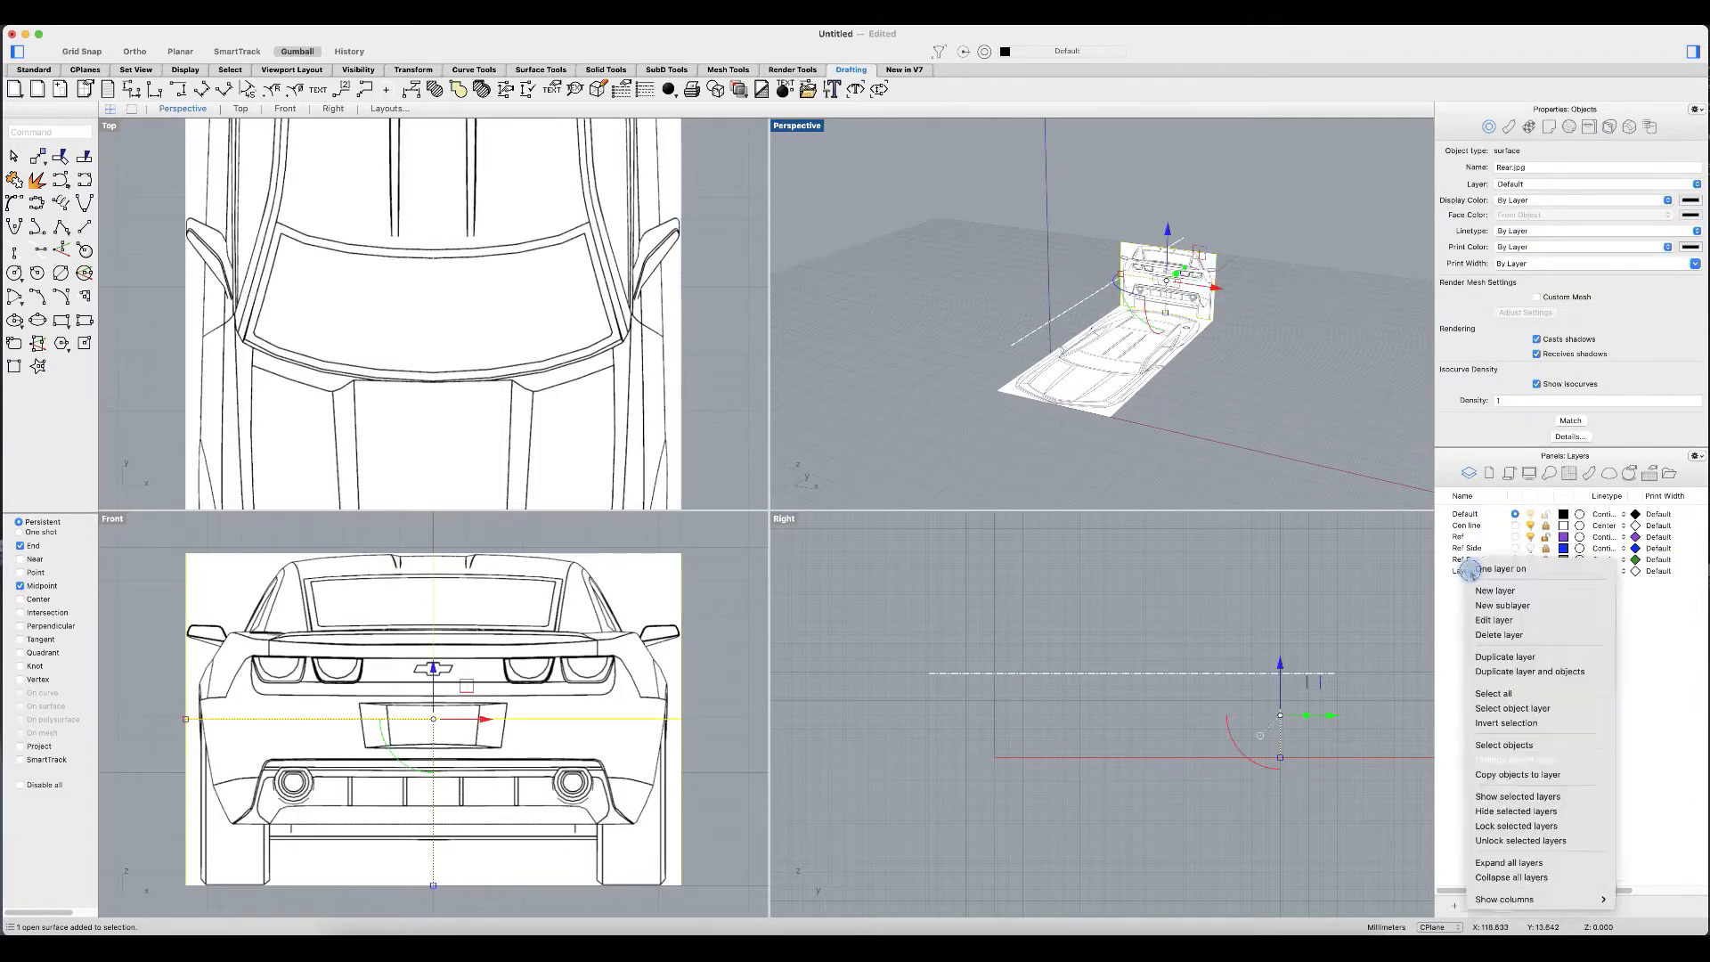
click(1532, 768)
click(1531, 572)
click(1531, 571)
Step: Rename the layer holding the rear-view blueprint as "Ref Rear"
click(1469, 571)
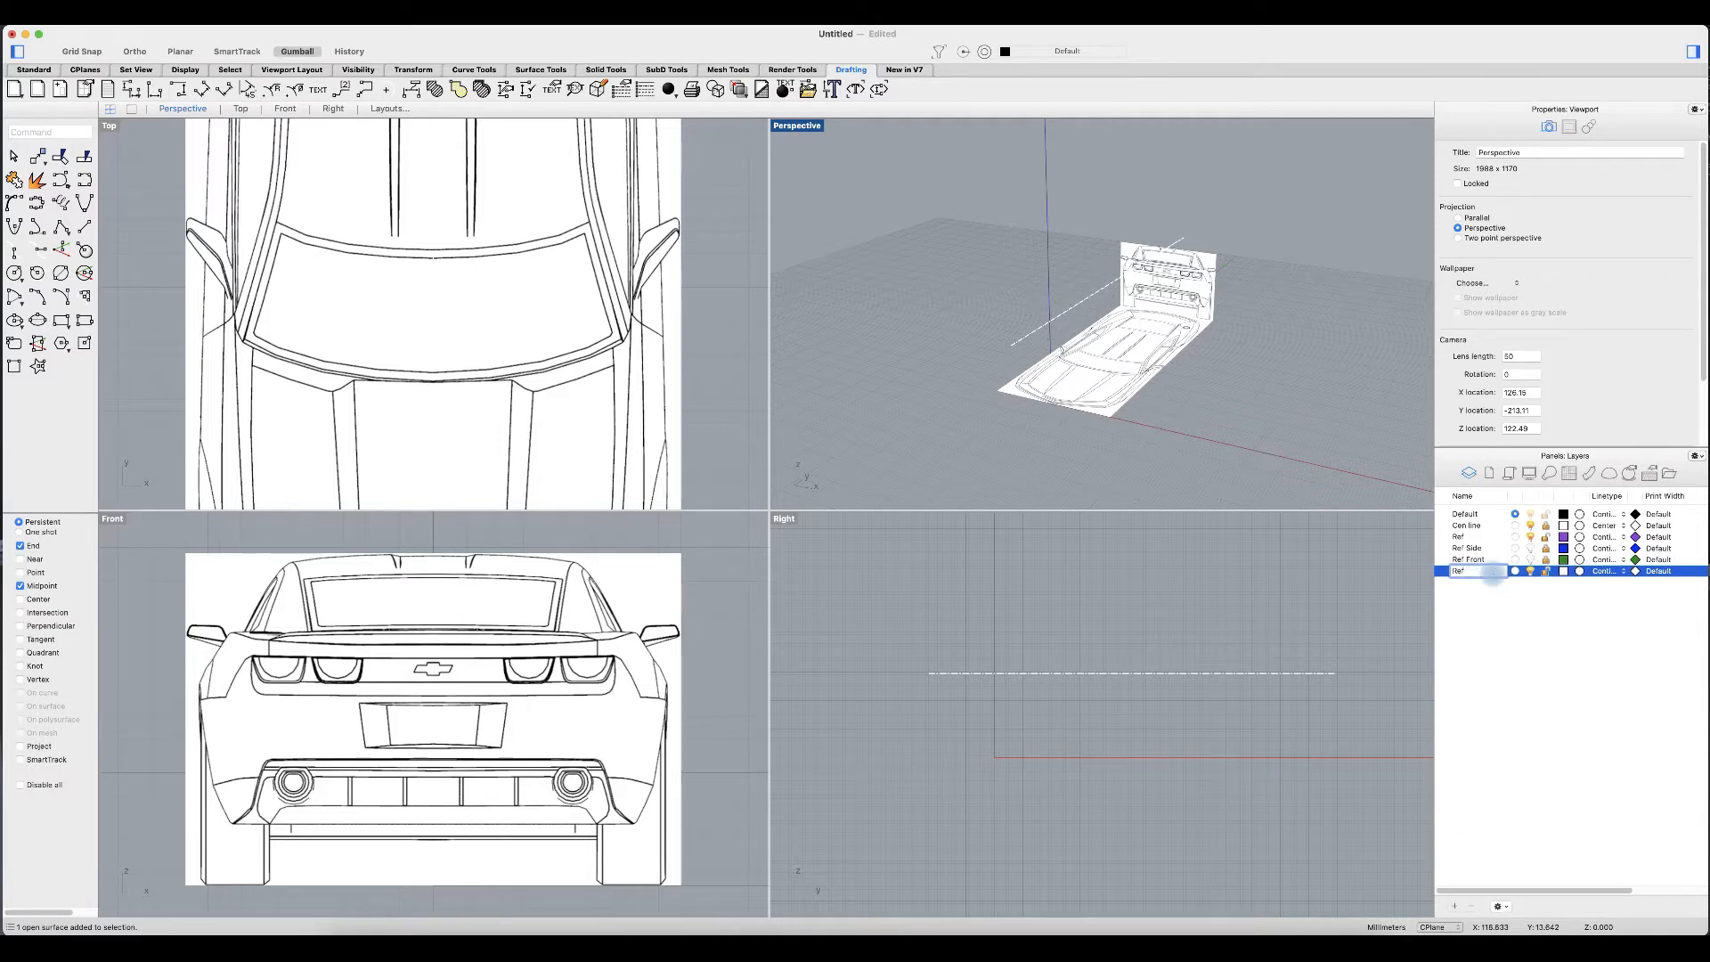
text(Ref Rear)
key(Return)
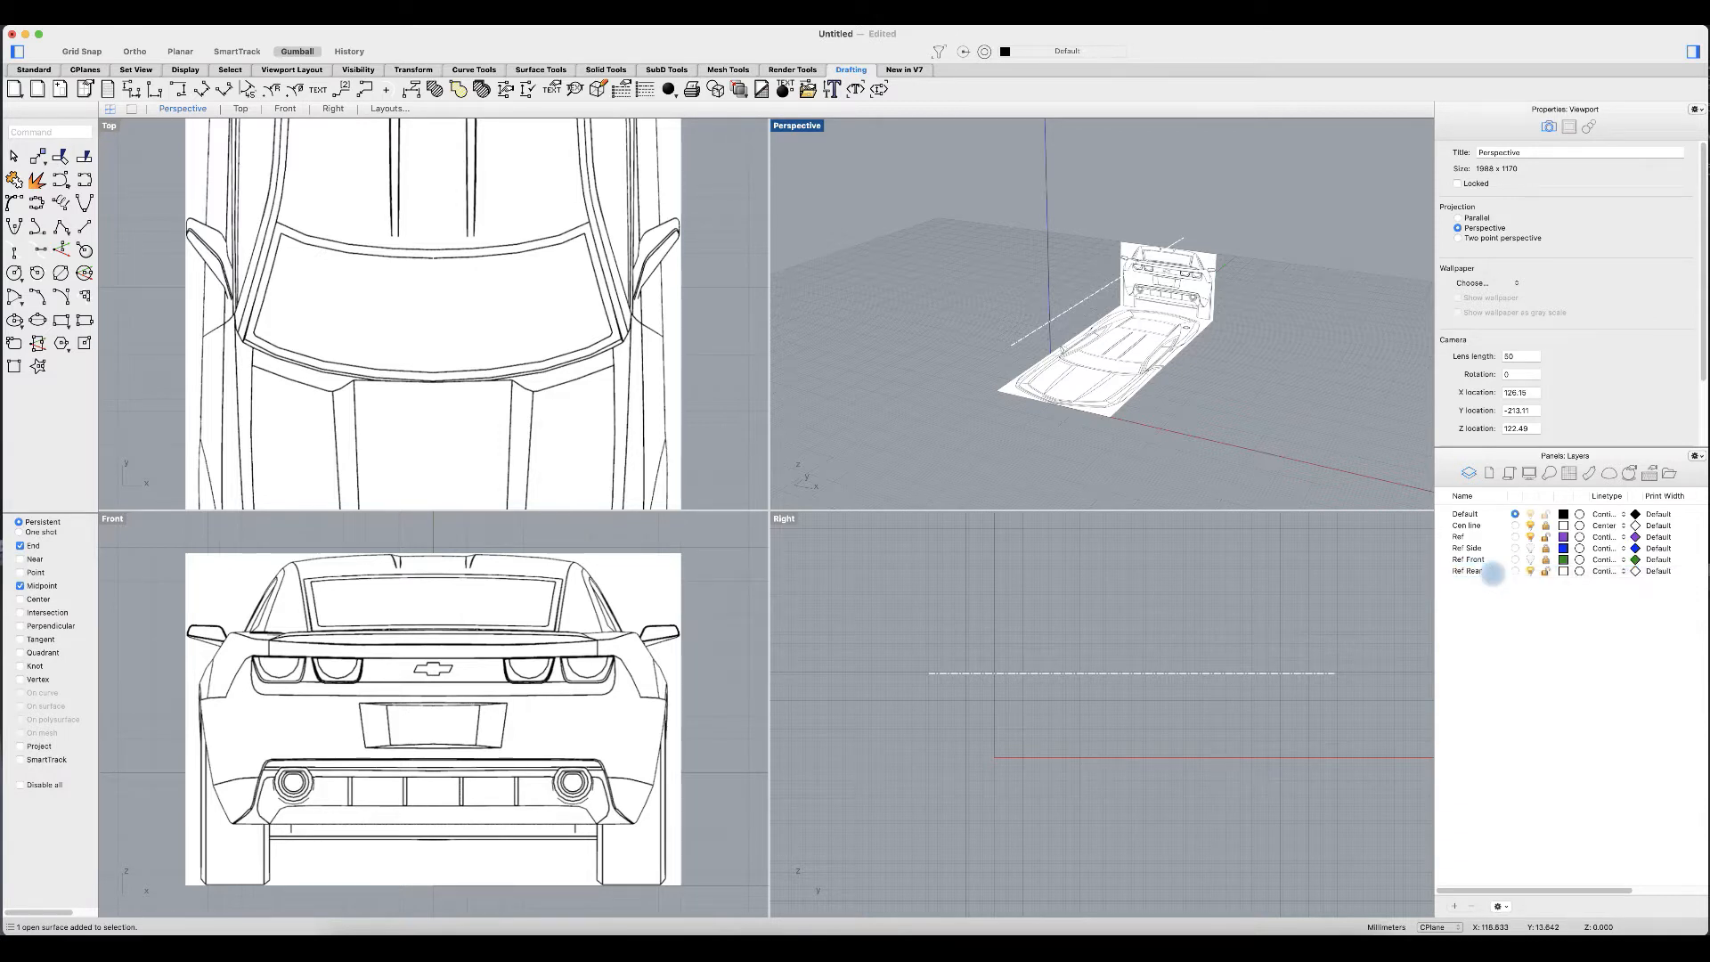
Step: Create a new layer named "Ref Top" and hide the Ref Rear layer
right_click(1525, 585)
click(1555, 615)
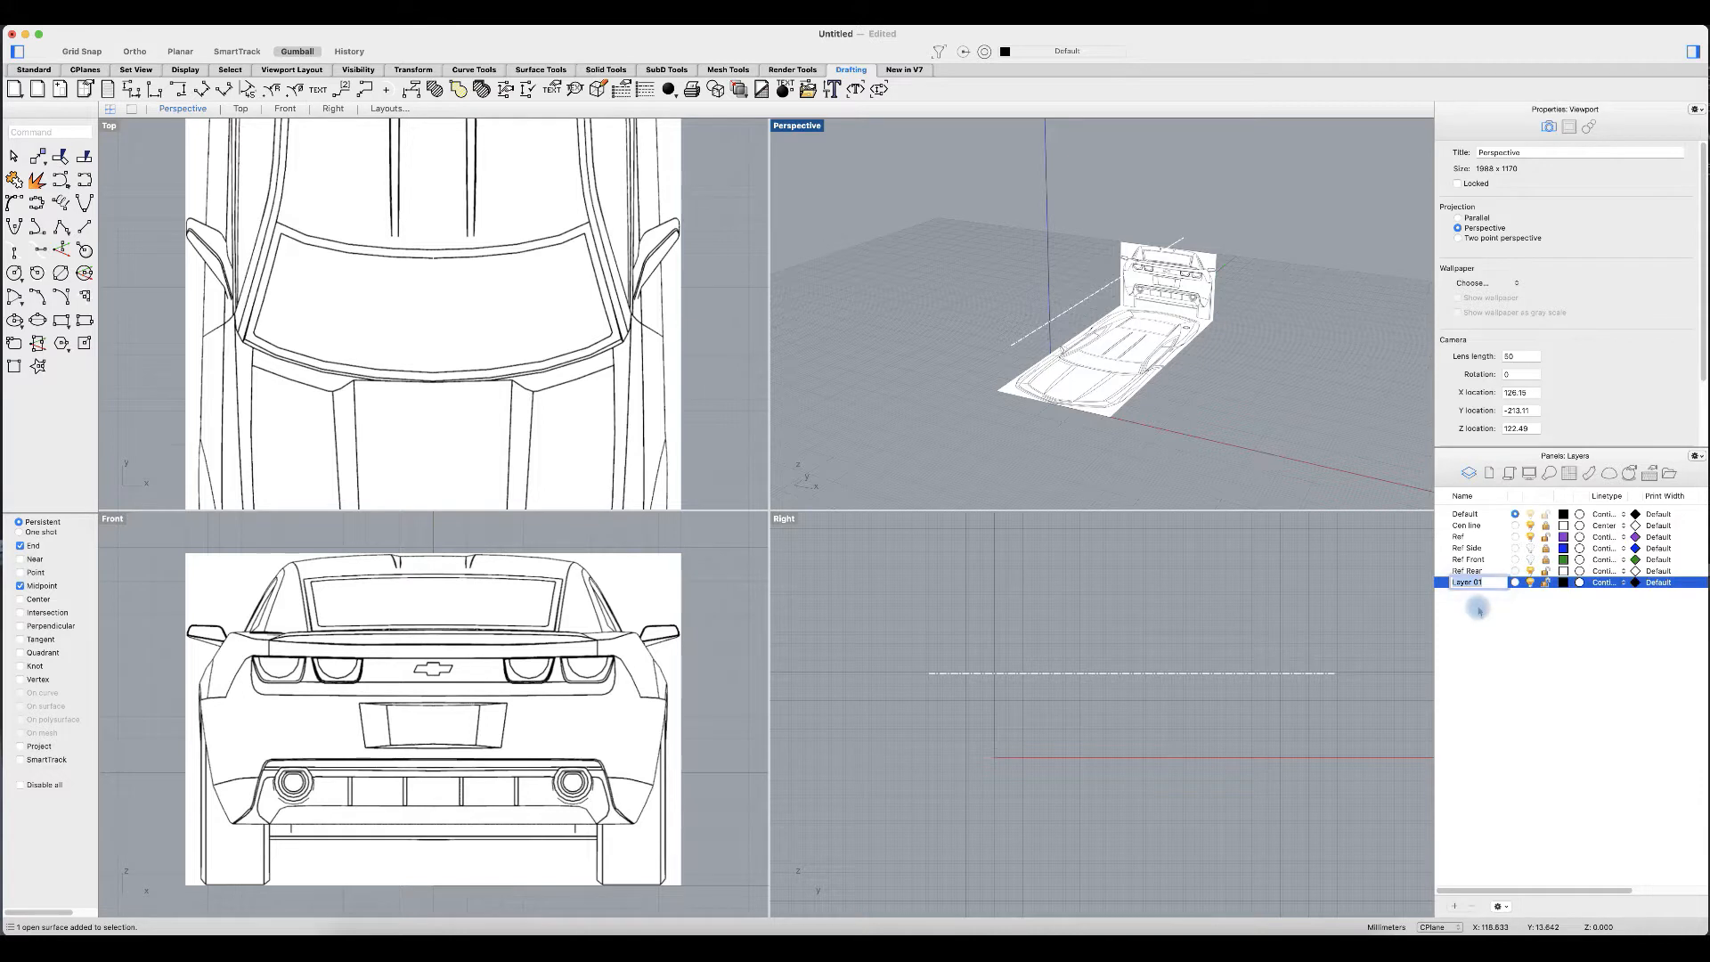
click(1530, 571)
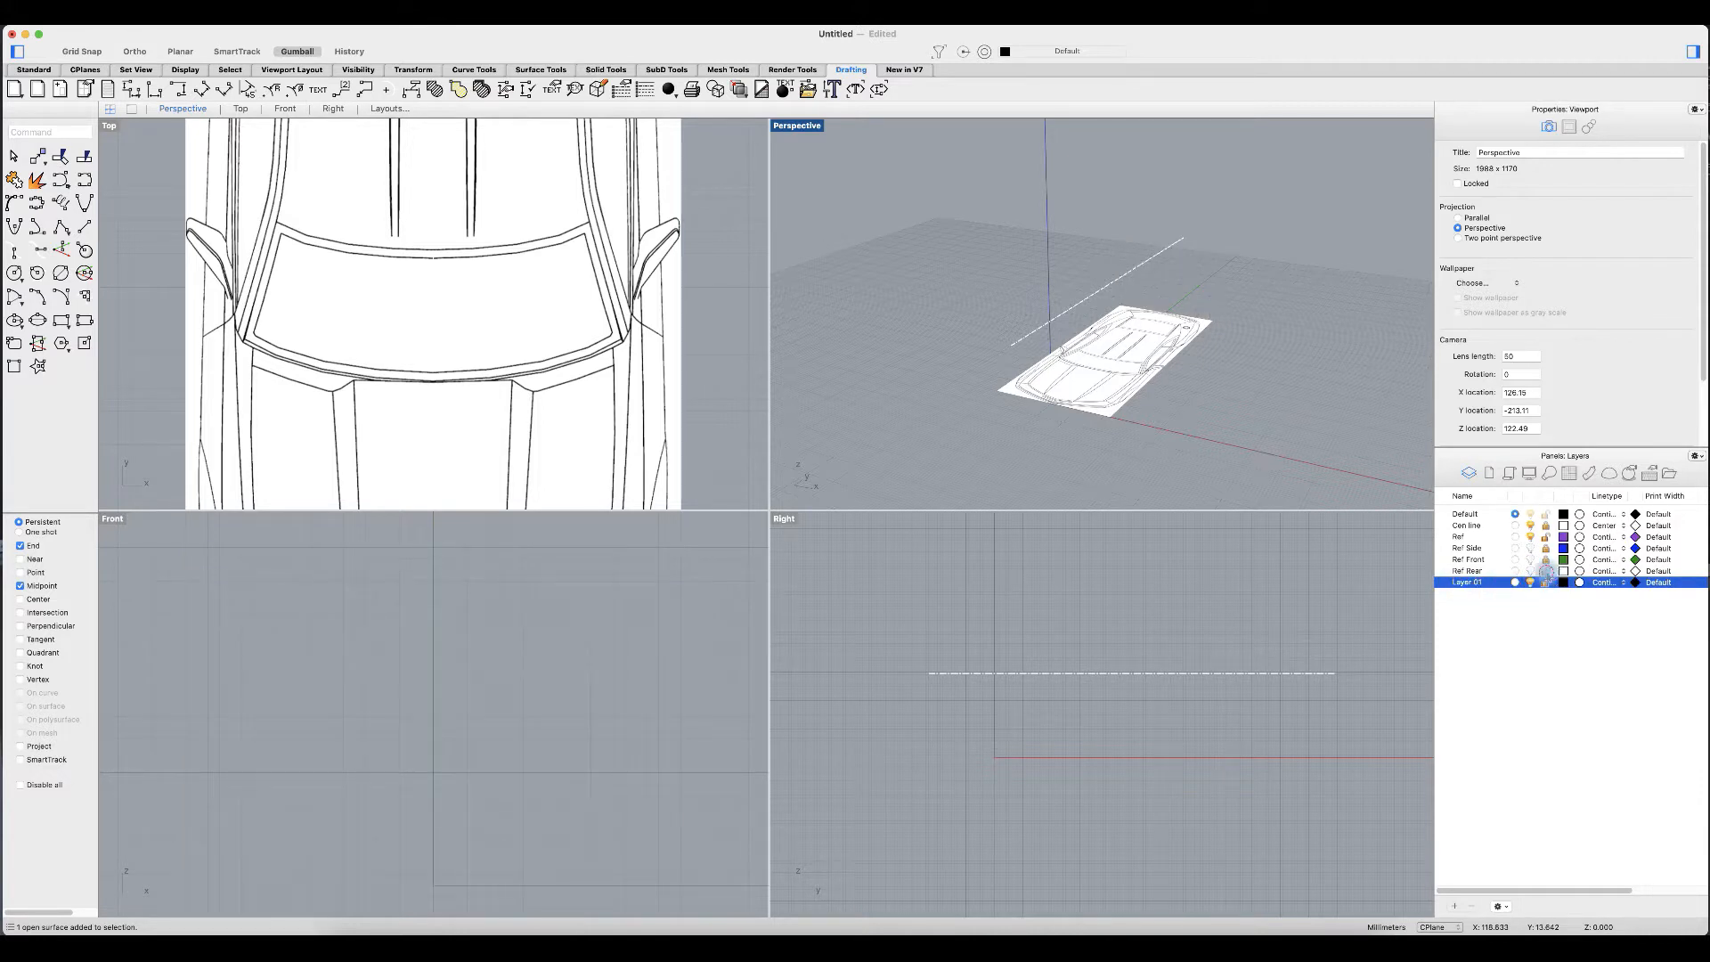
click(1485, 587)
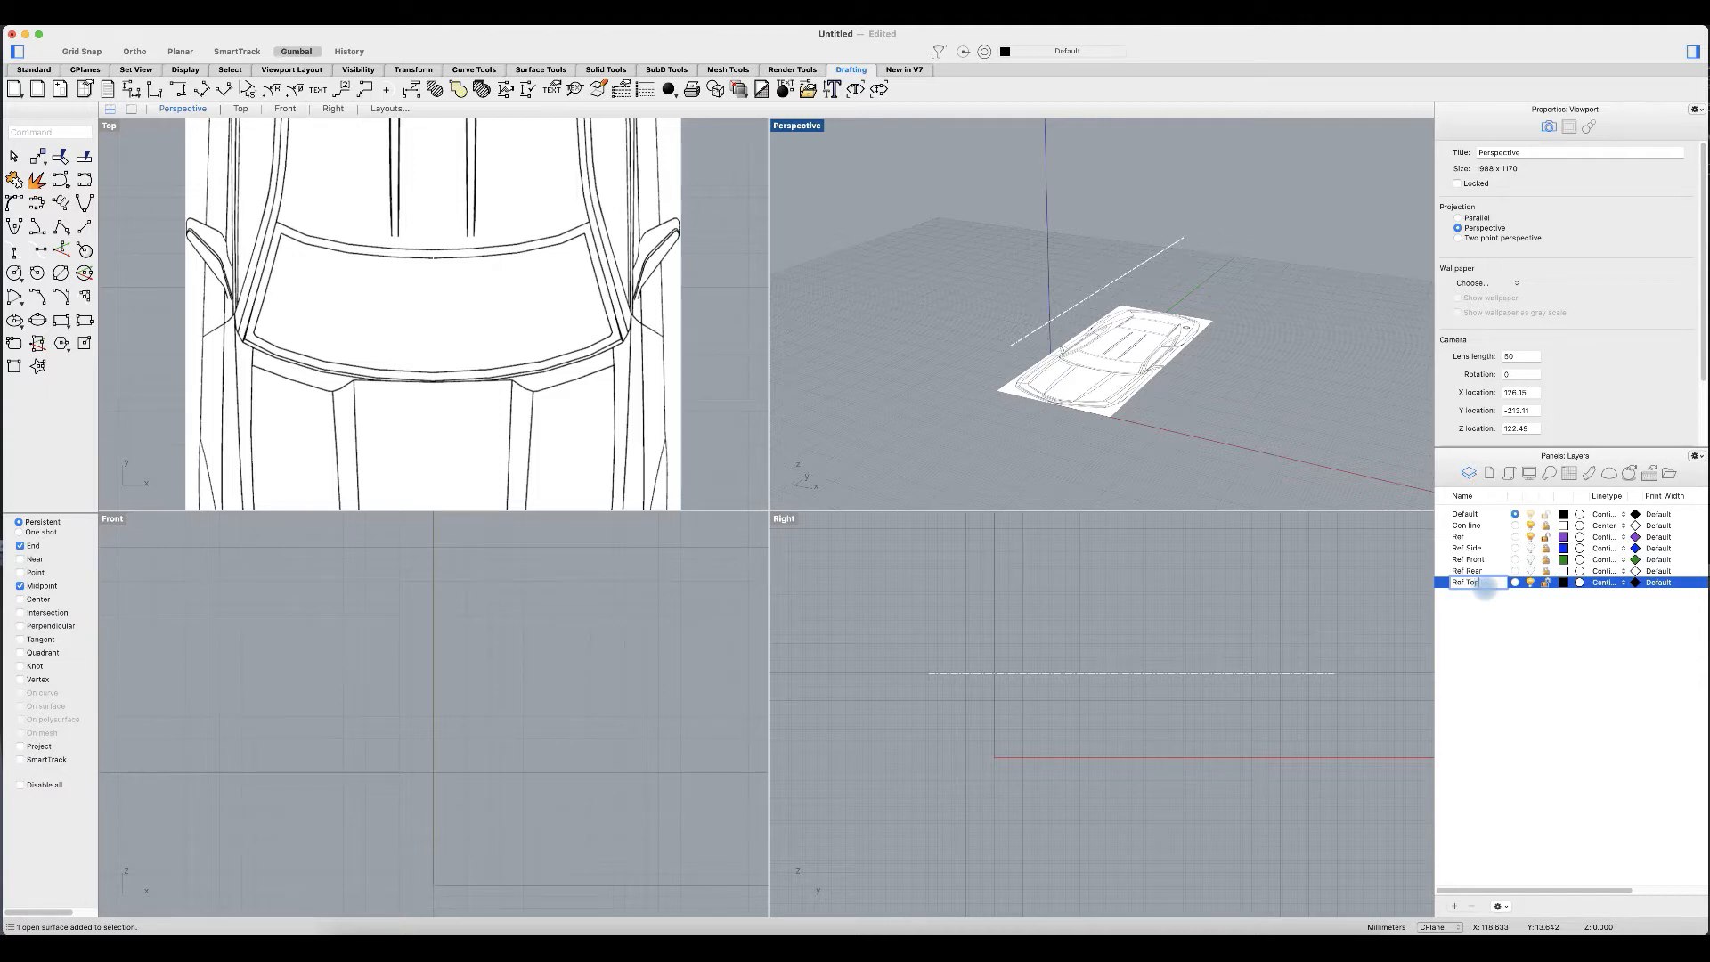
key(Return)
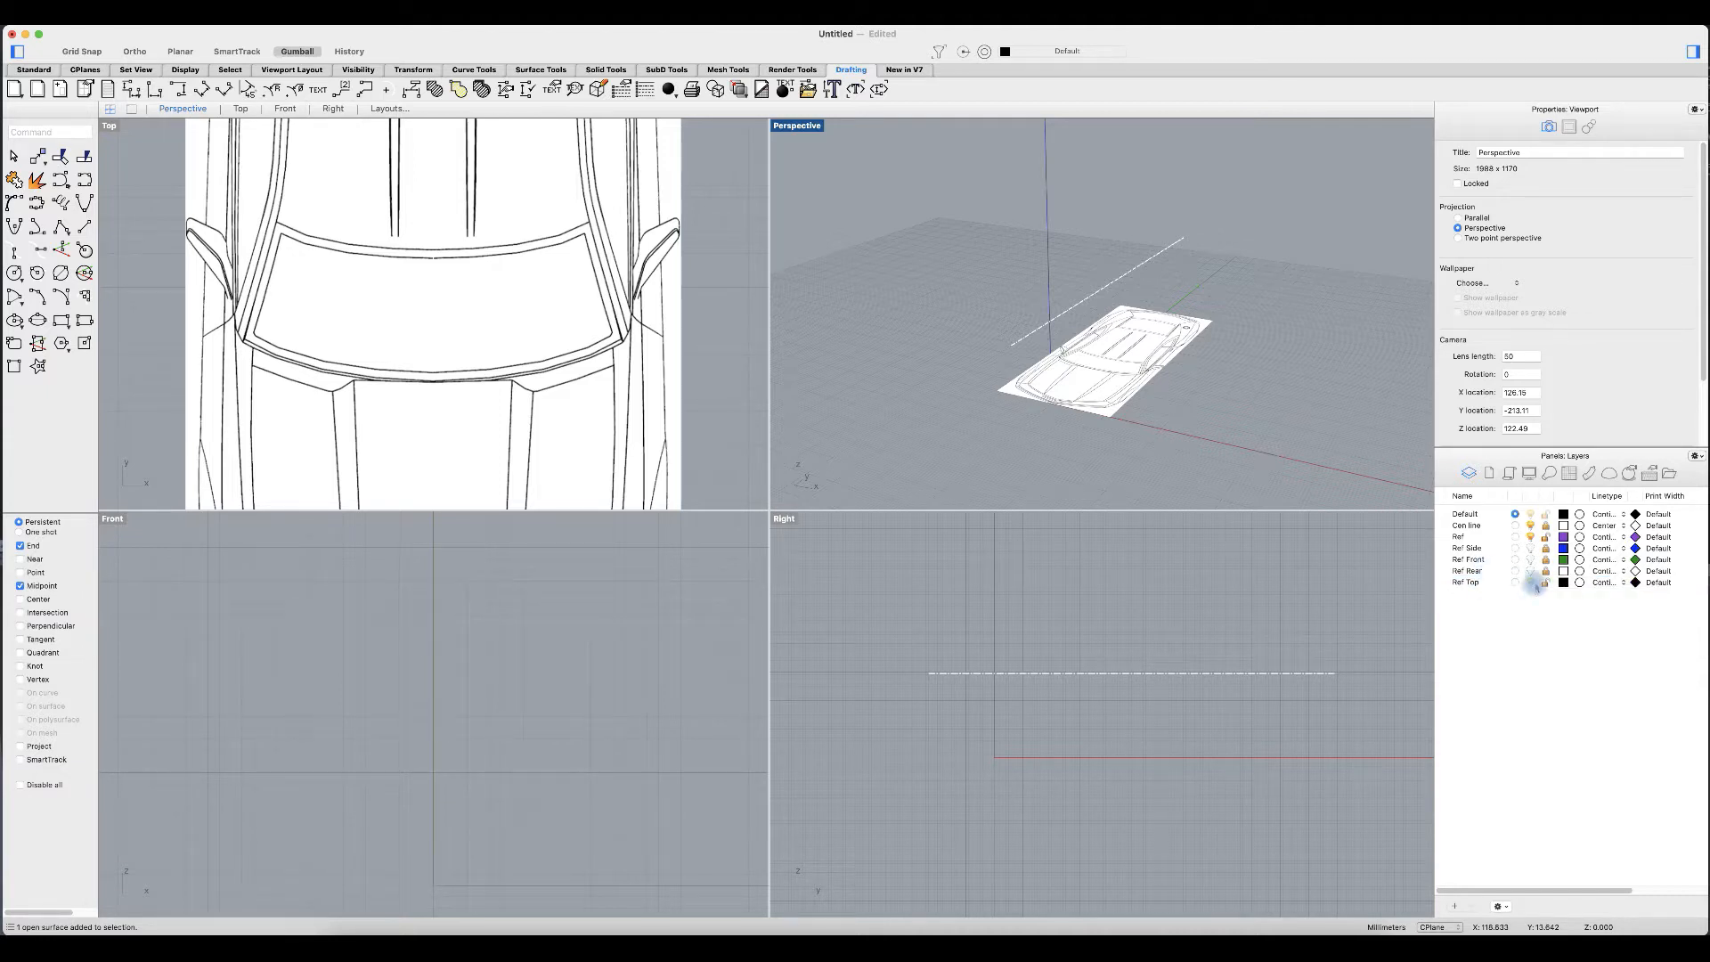
Step: Move the top-view blueprint to the Ref Top layer and hide that layer
click(1148, 375)
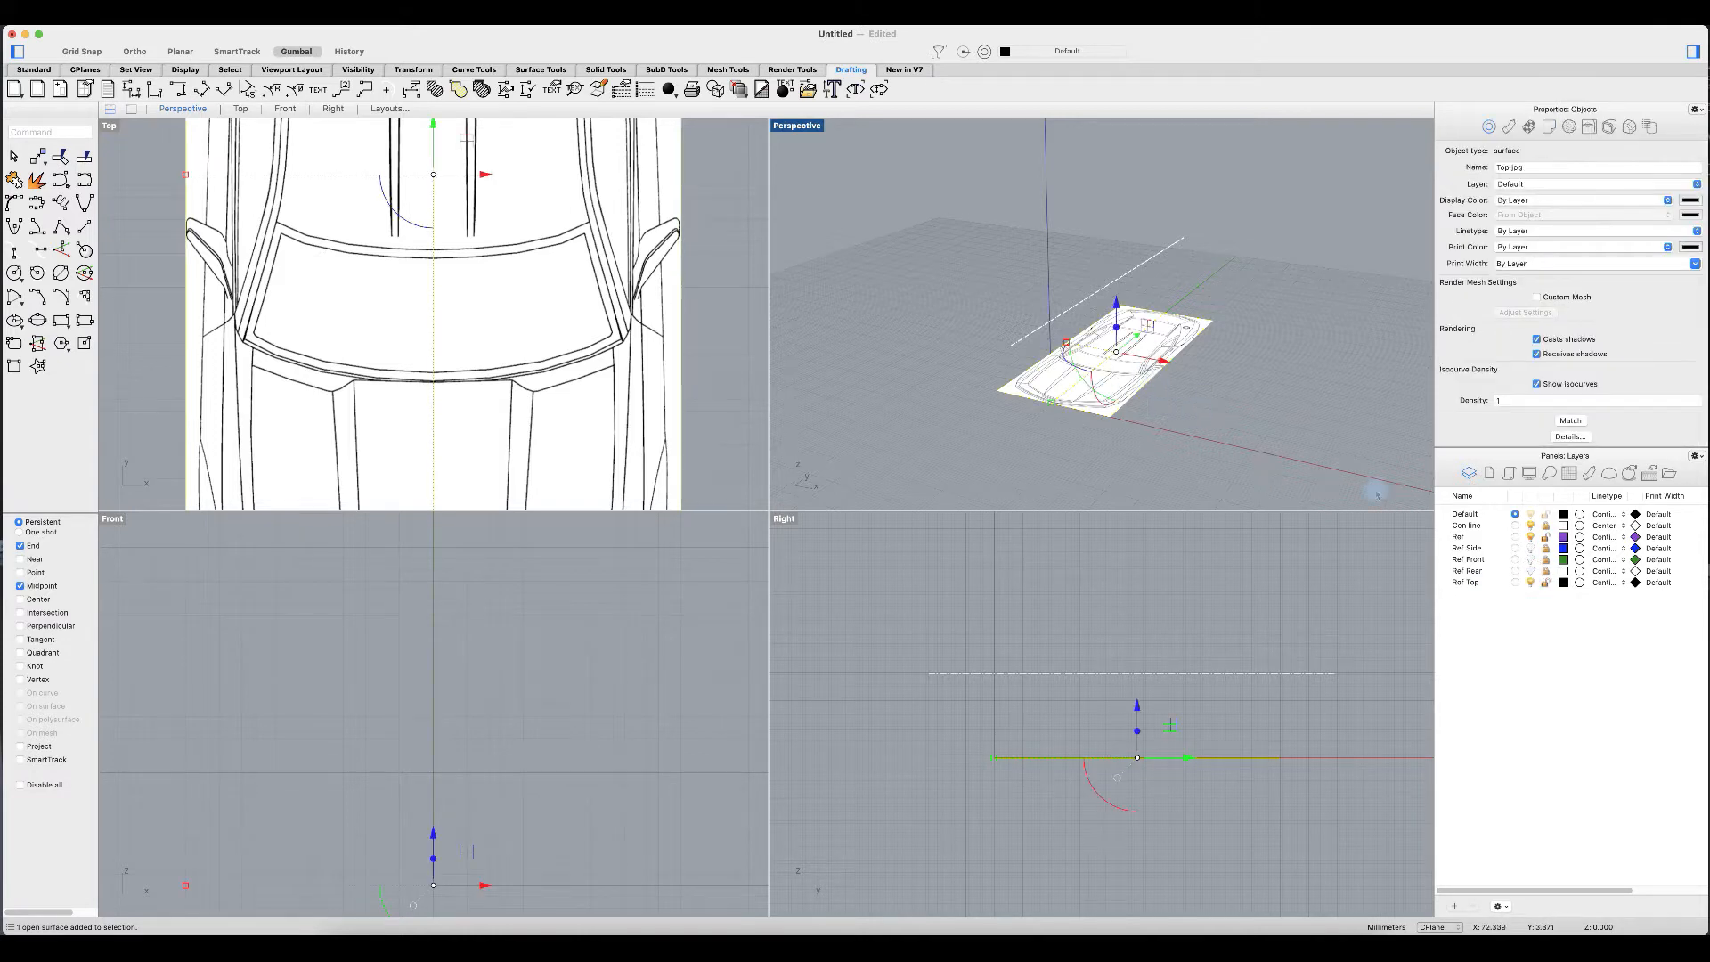
right_click(1490, 583)
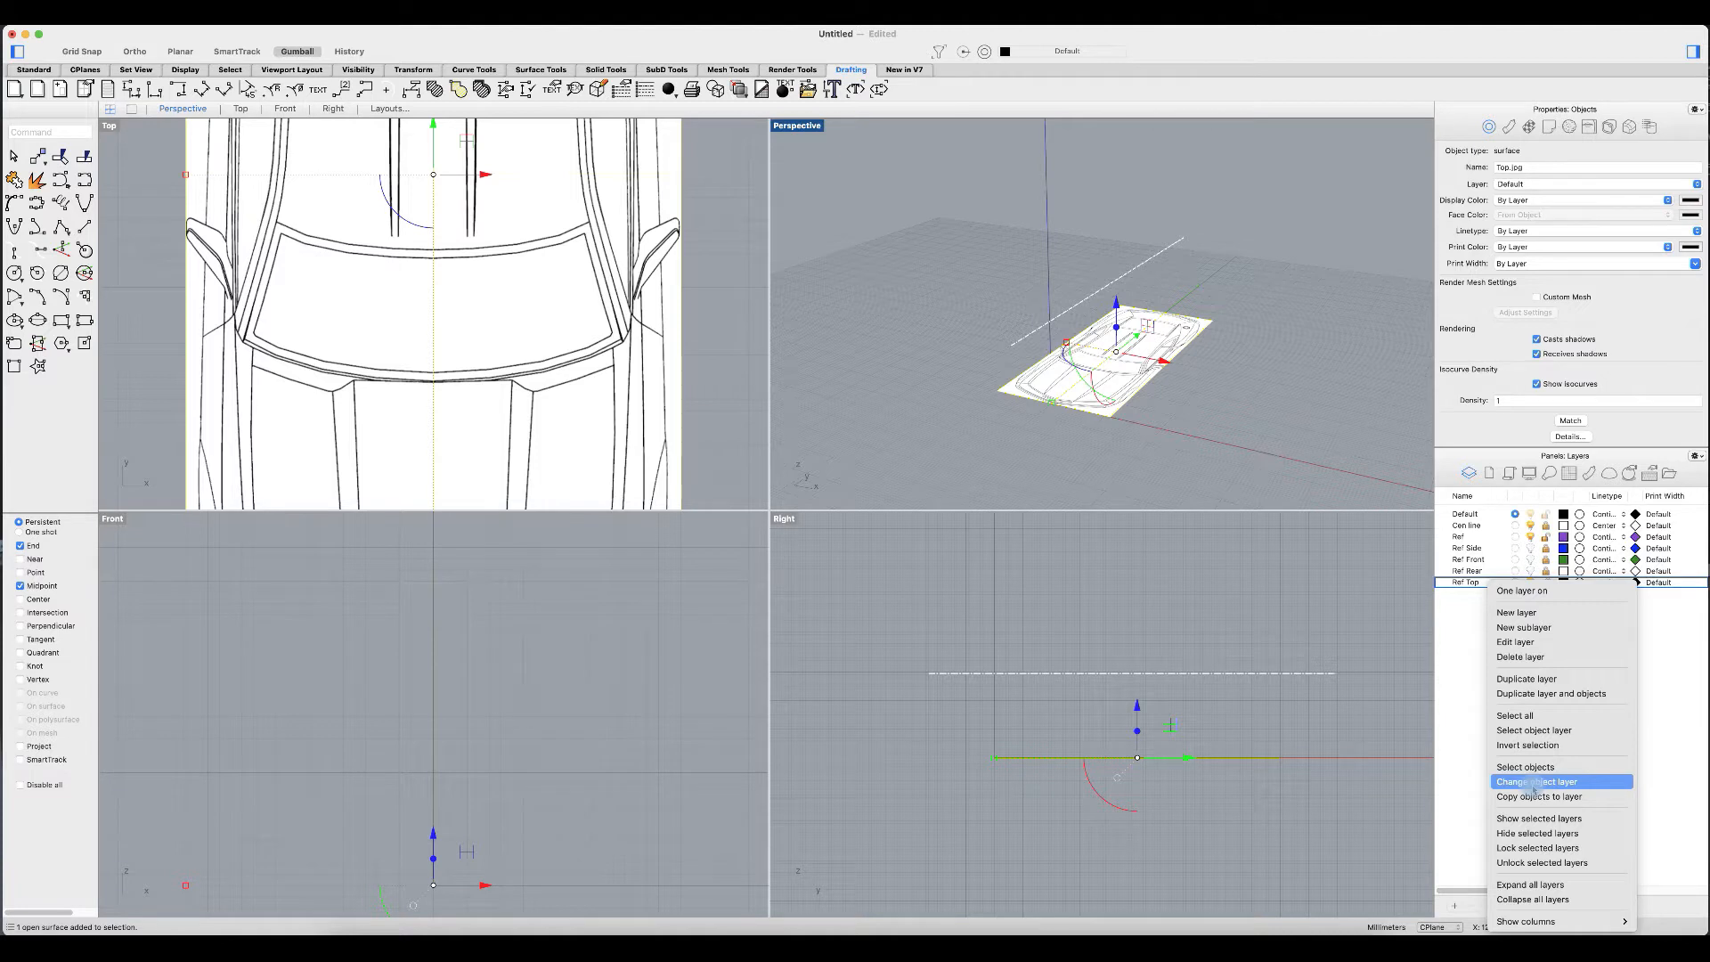
click(1534, 782)
click(1530, 582)
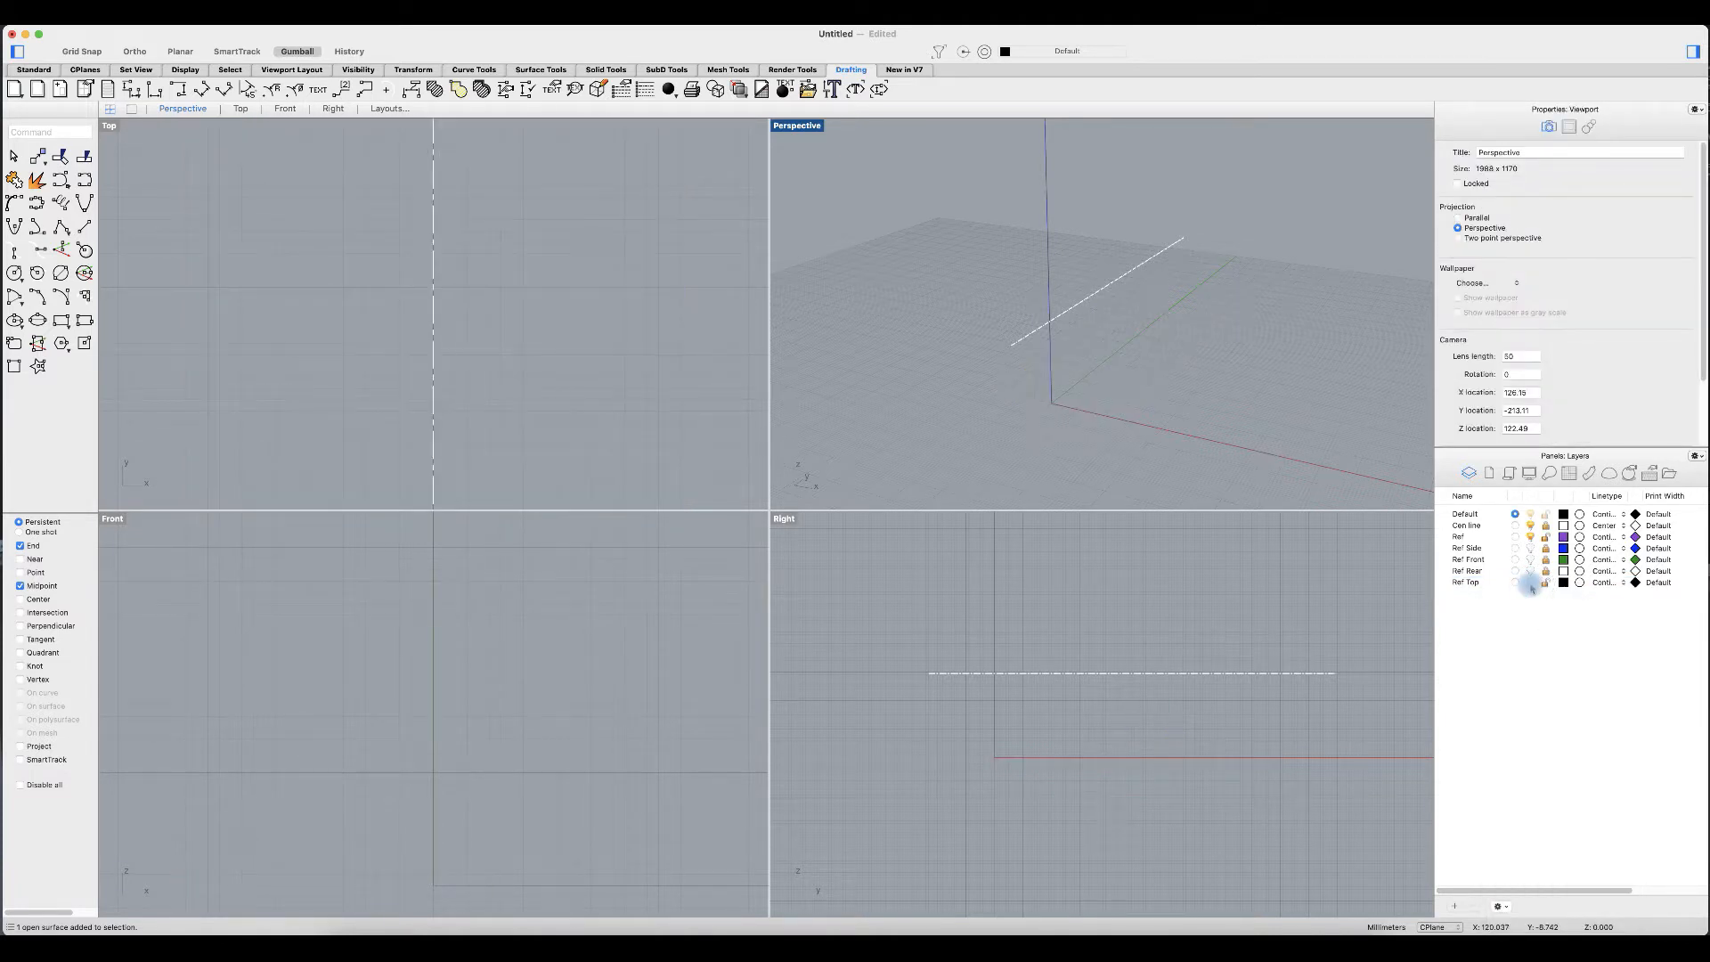
Step: Show the Ref Top, Ref Rear, Ref Front and Ref Side layers again
click(1531, 583)
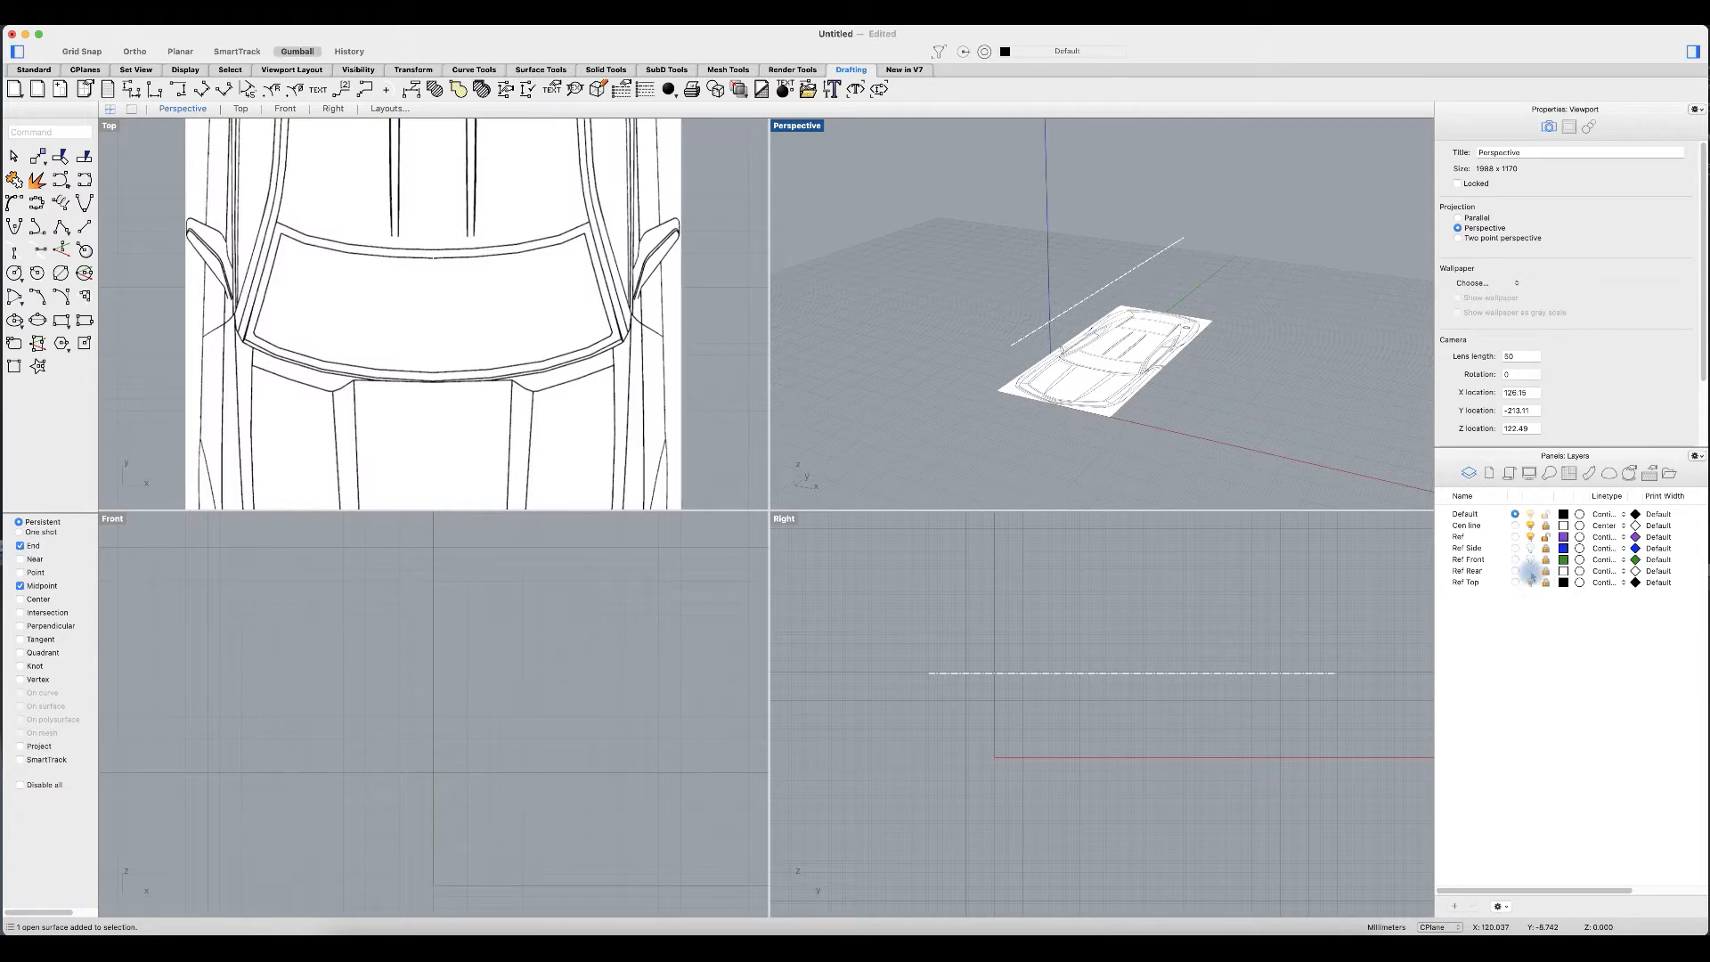
click(1530, 560)
click(1531, 549)
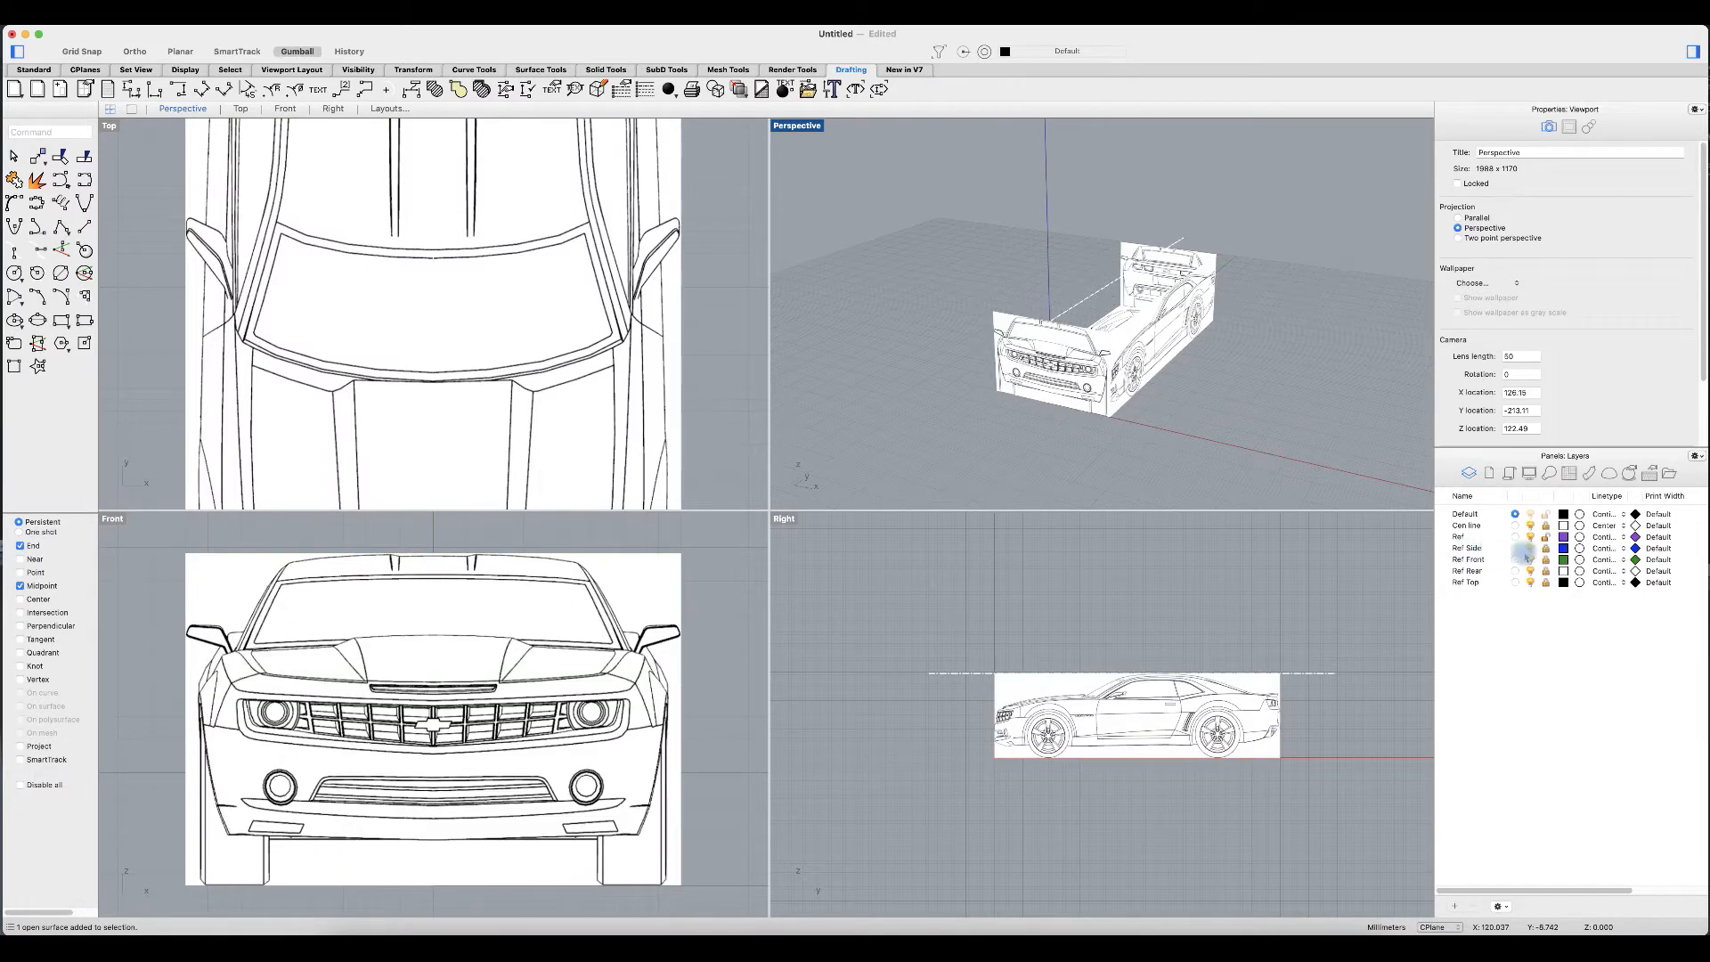
Step: Nest the Ref Side, Ref Front, Ref Rear and Ref Top layers as sublayers under the Ref layer
click(1476, 548)
shift+click(1477, 583)
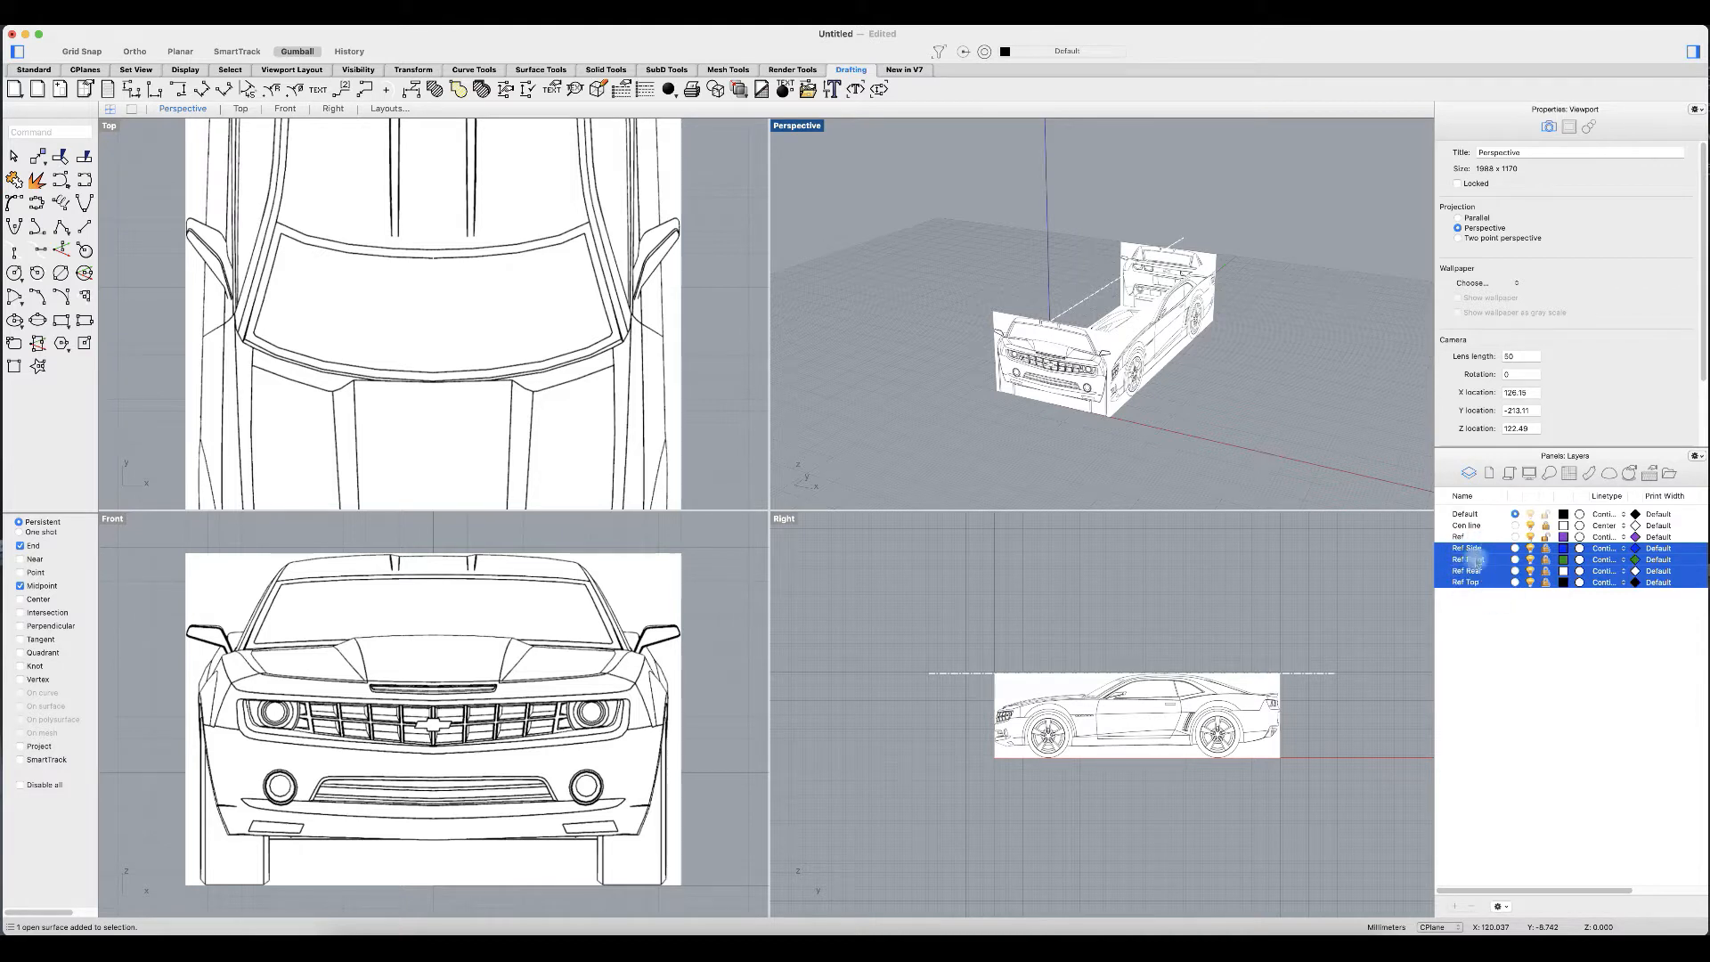
click(1468, 548)
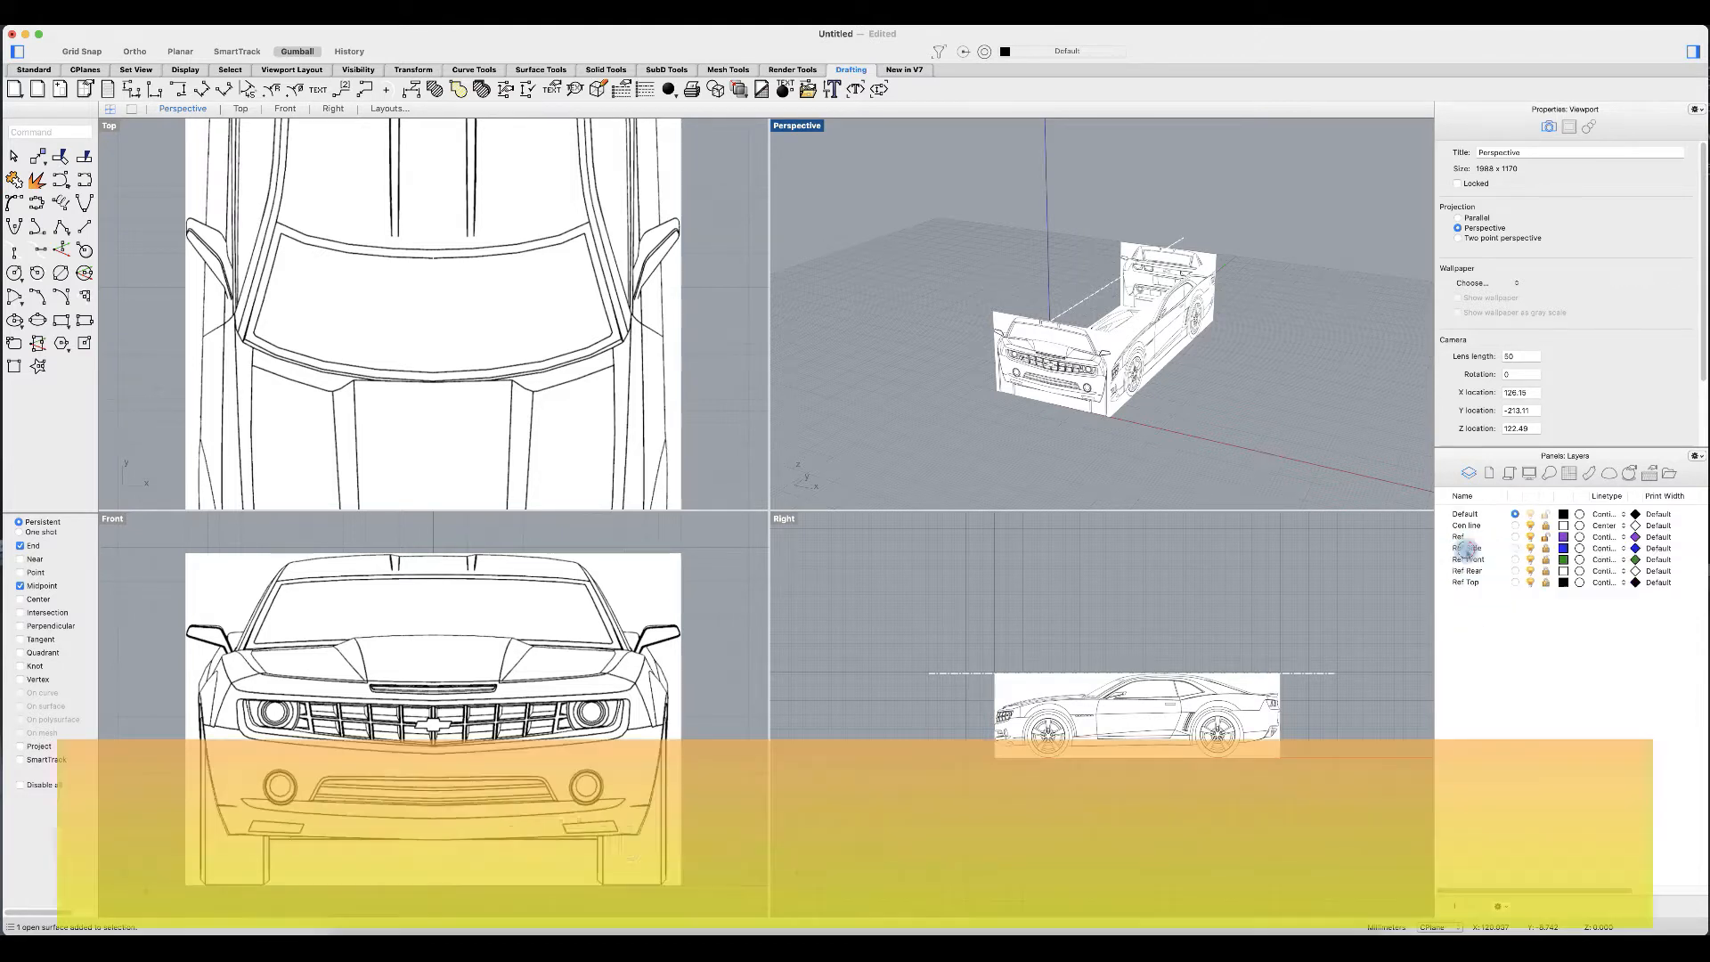
shift+click(1468, 583)
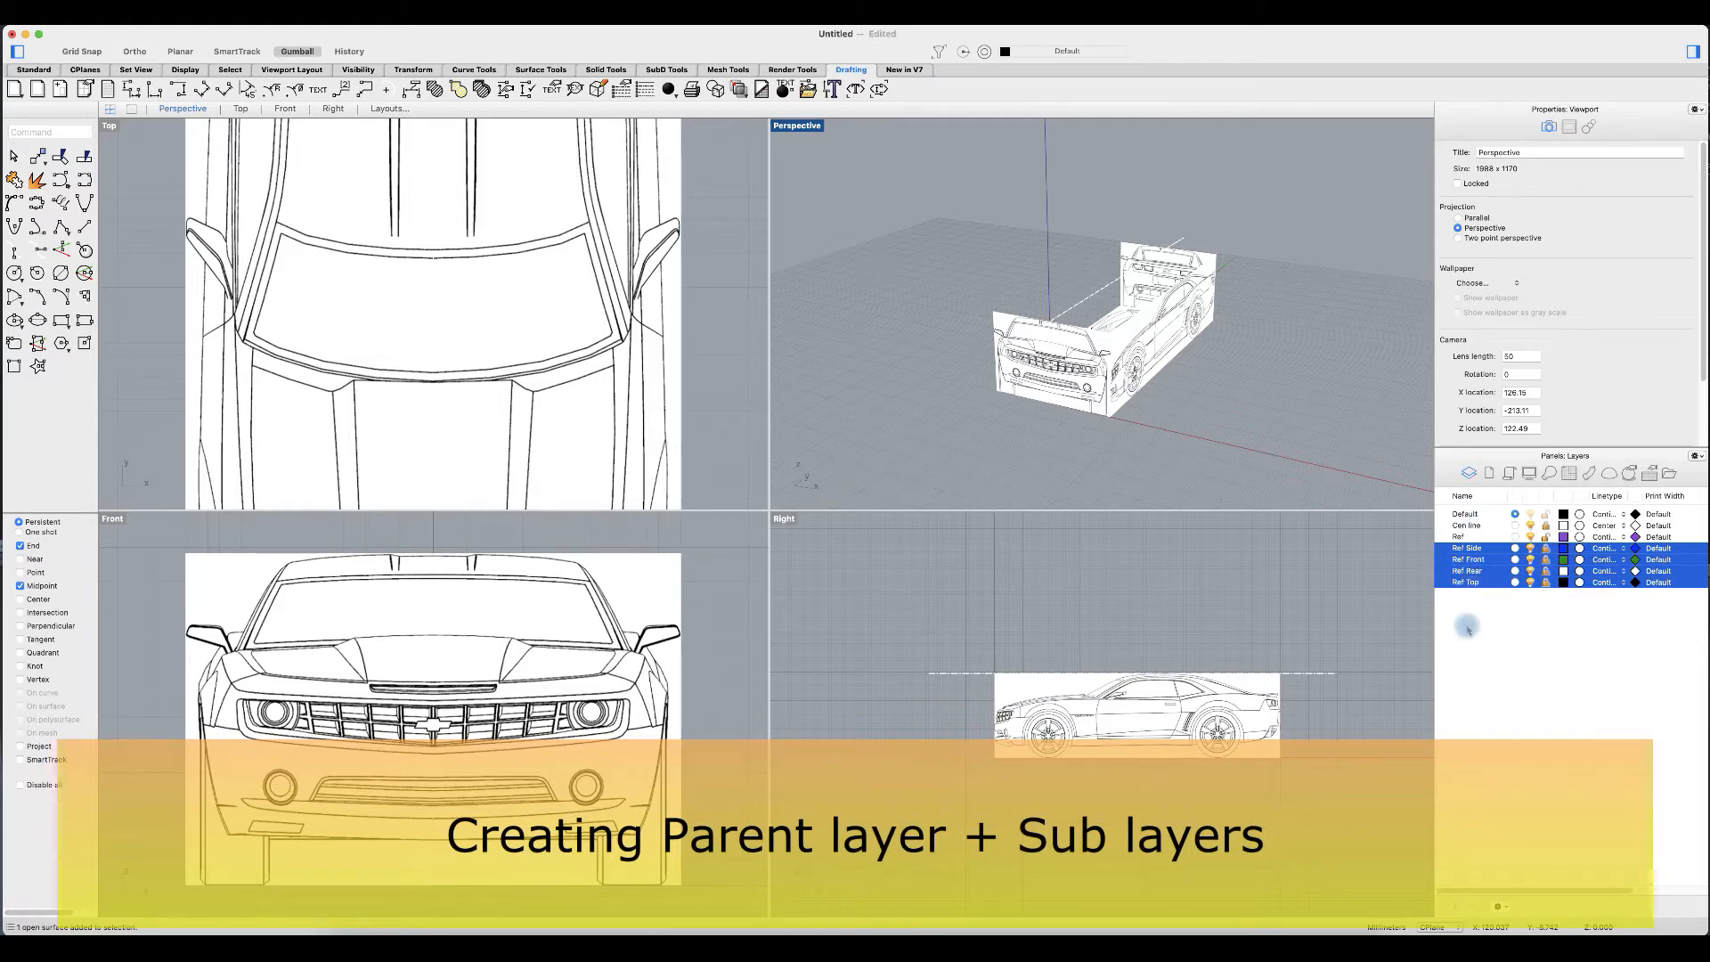
drag(1449, 550, 1478, 538)
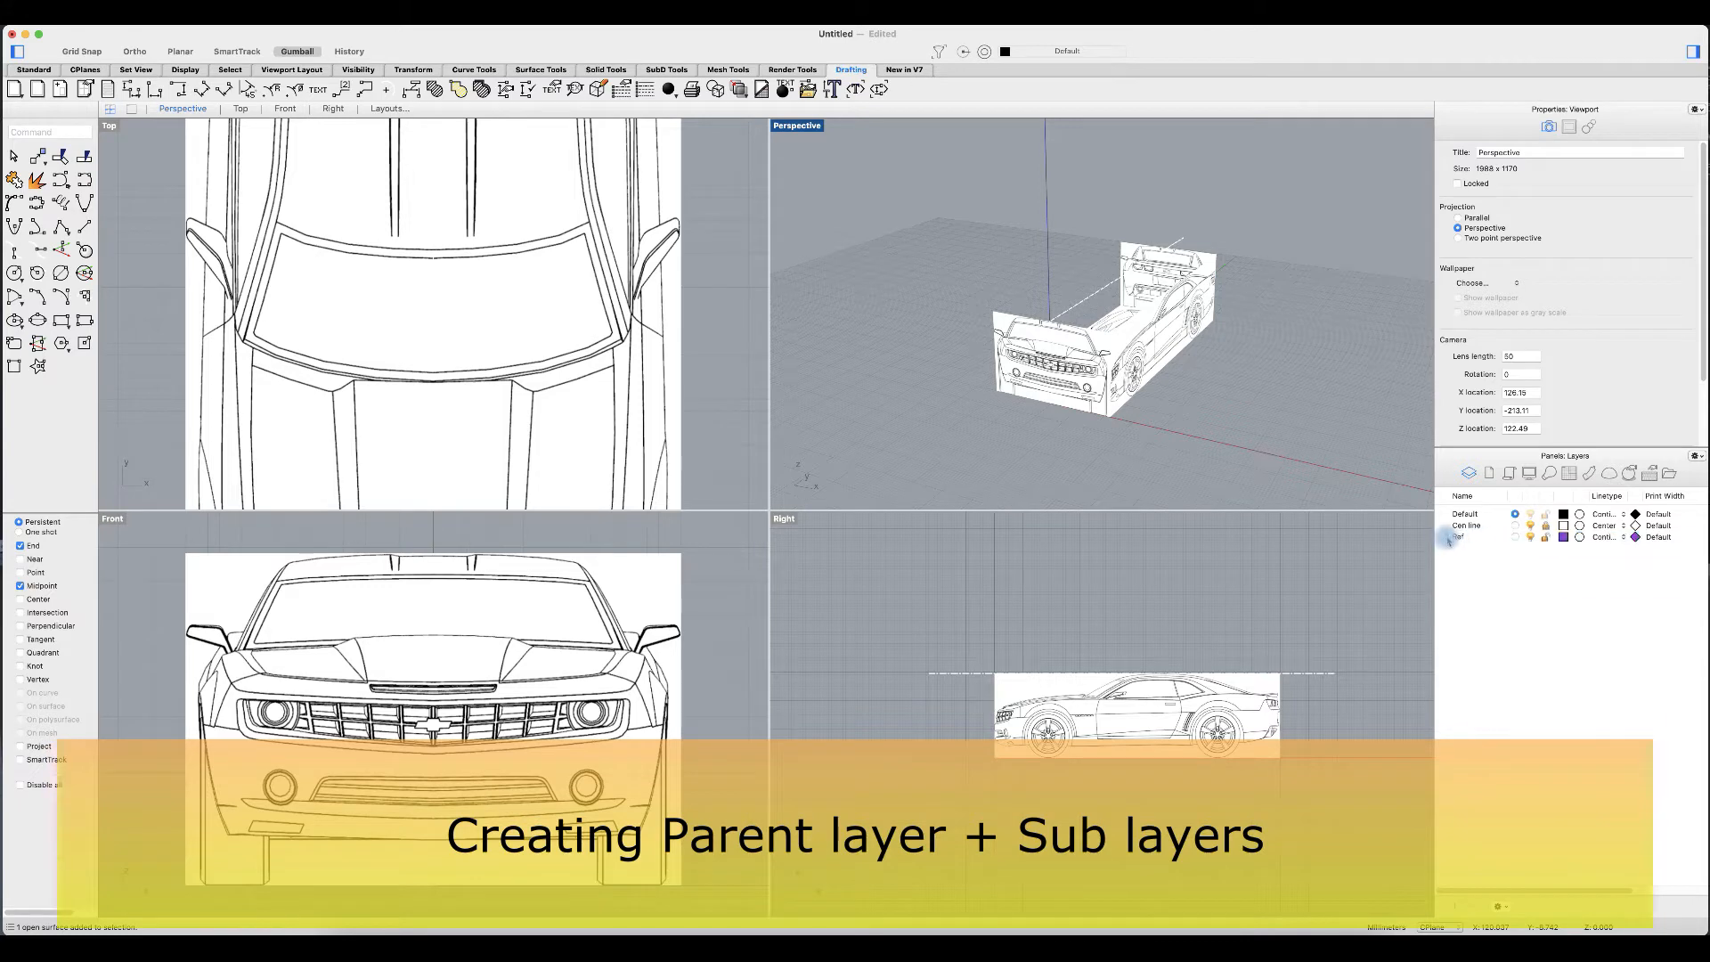
Step: Check the layer hierarchy by toggling the visibility of the Ref parent layer and its Rear, Front and Top sublayers
click(1541, 537)
click(1541, 537)
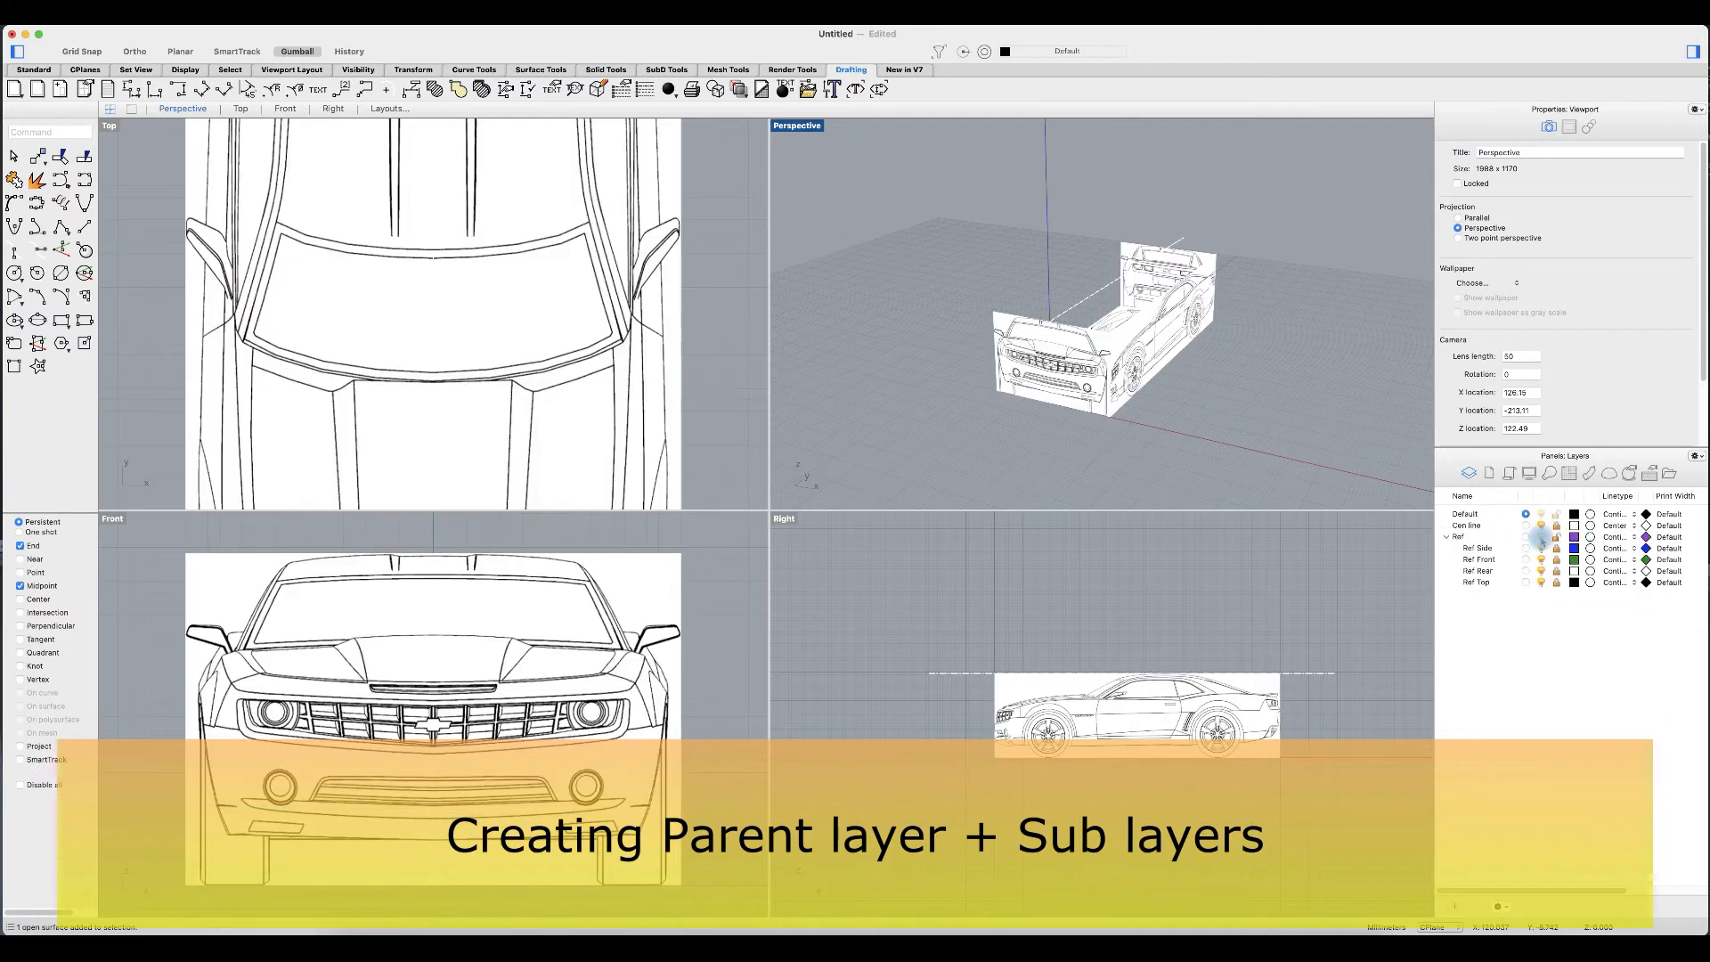
click(1542, 571)
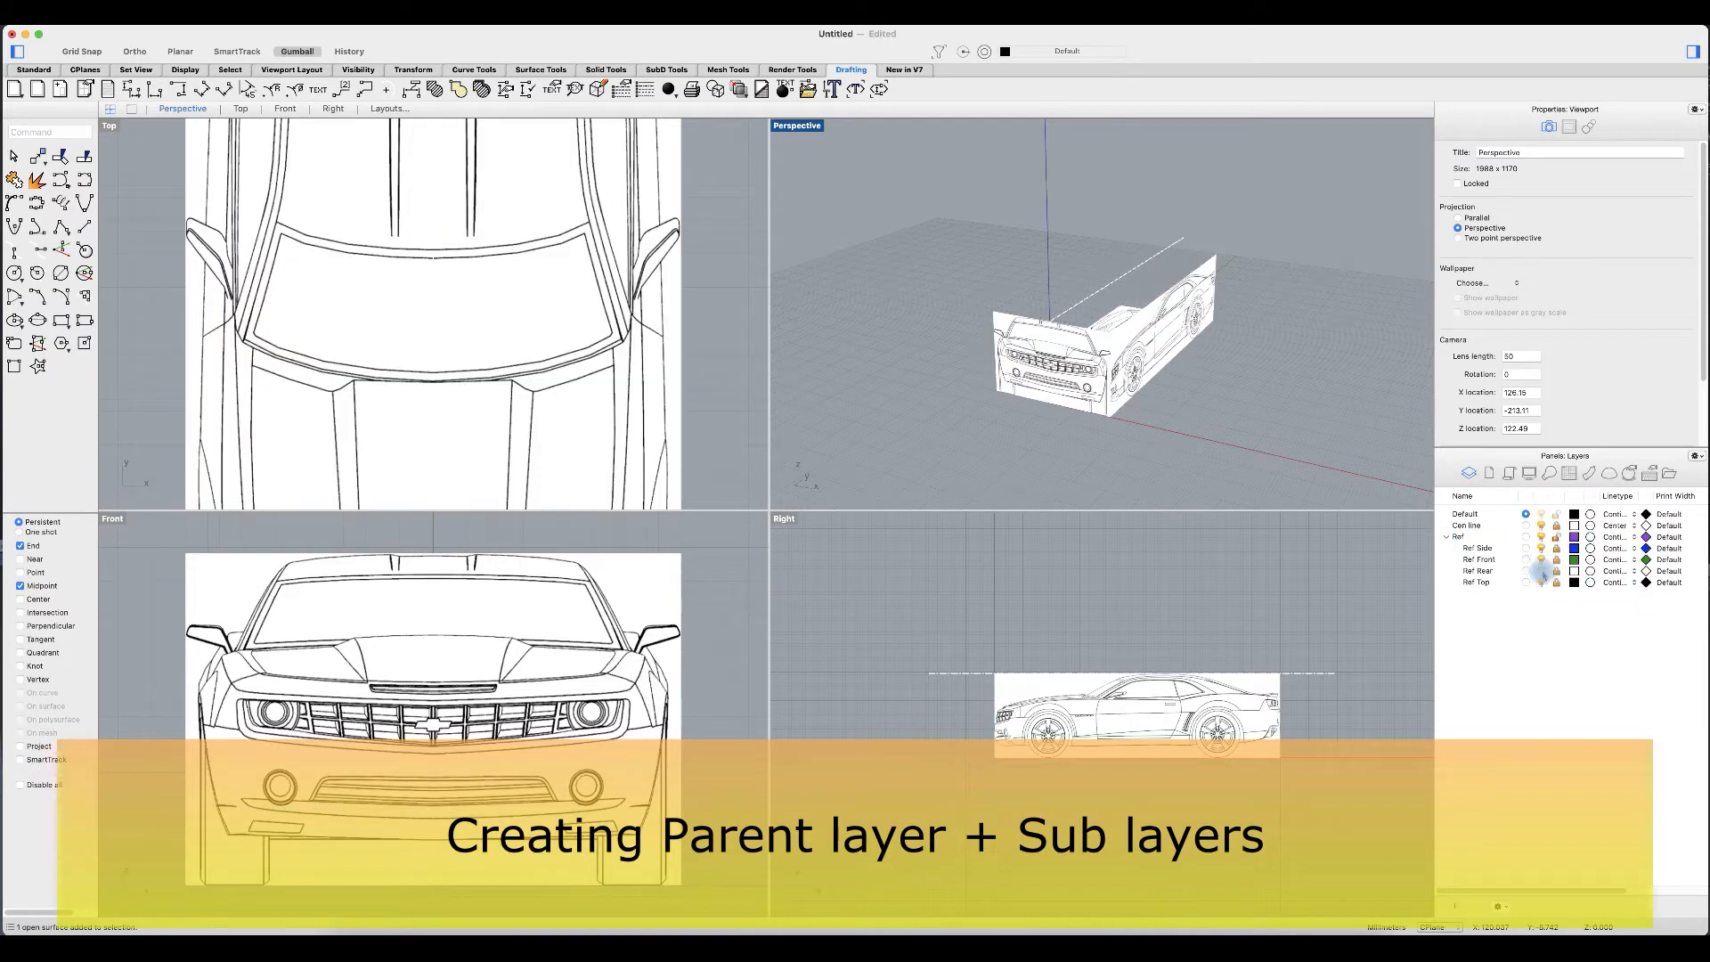
click(1542, 571)
click(1542, 560)
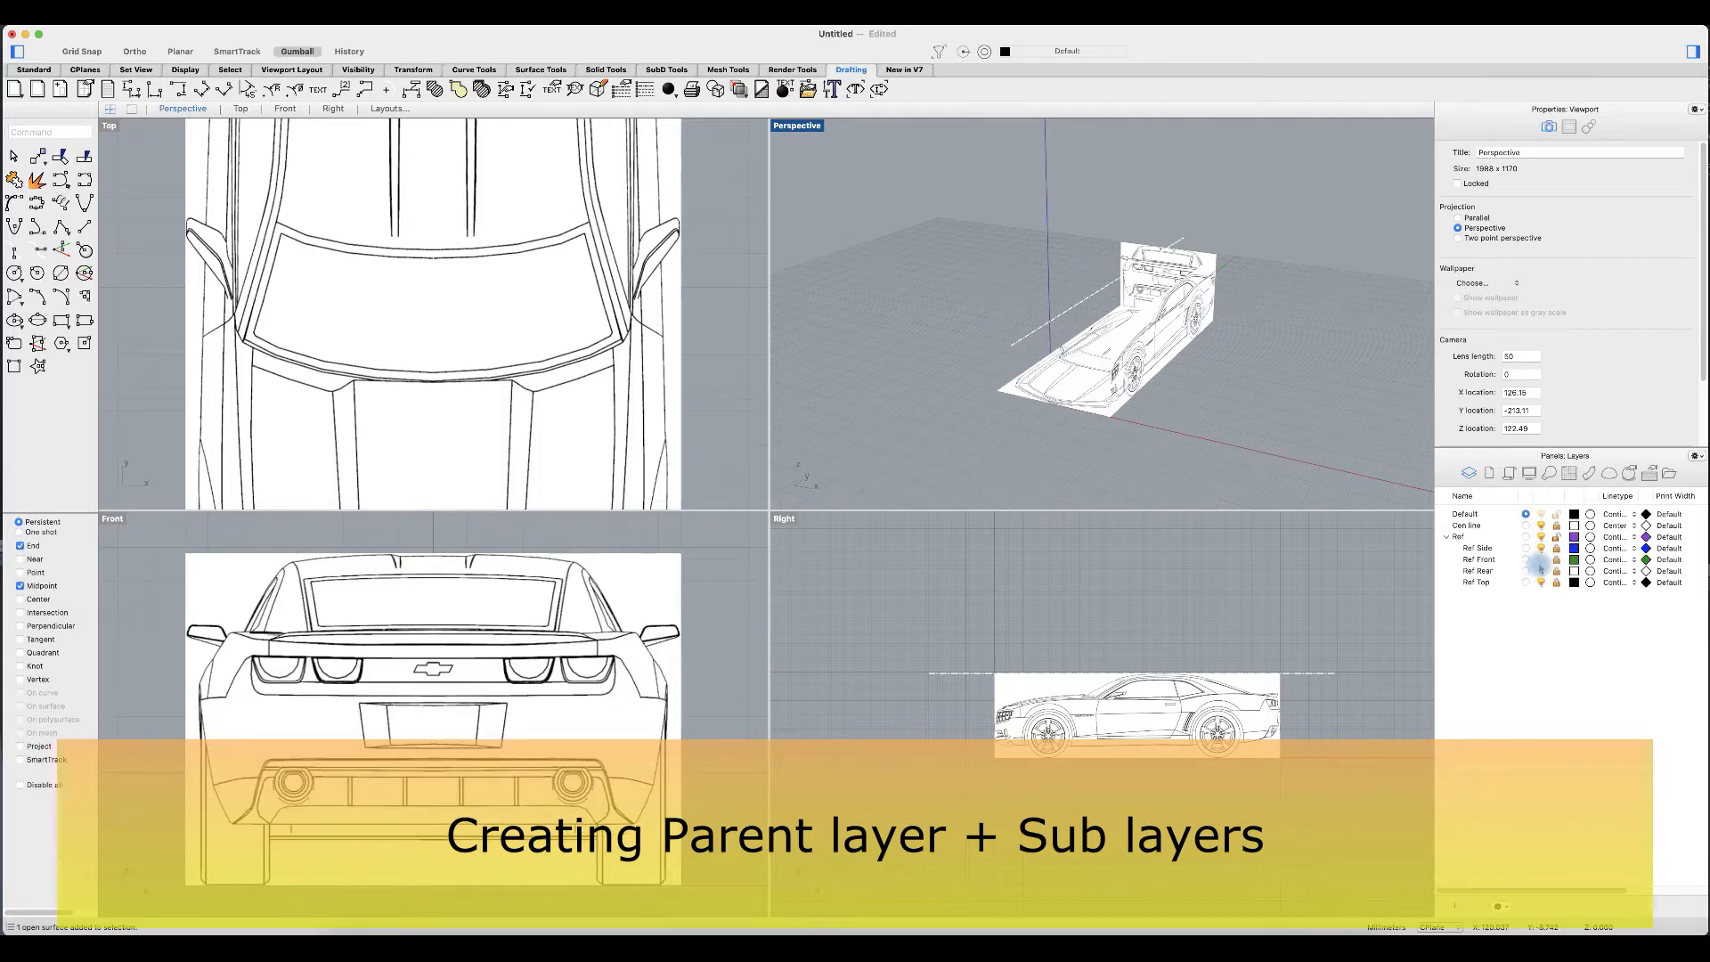
click(1542, 560)
click(1542, 582)
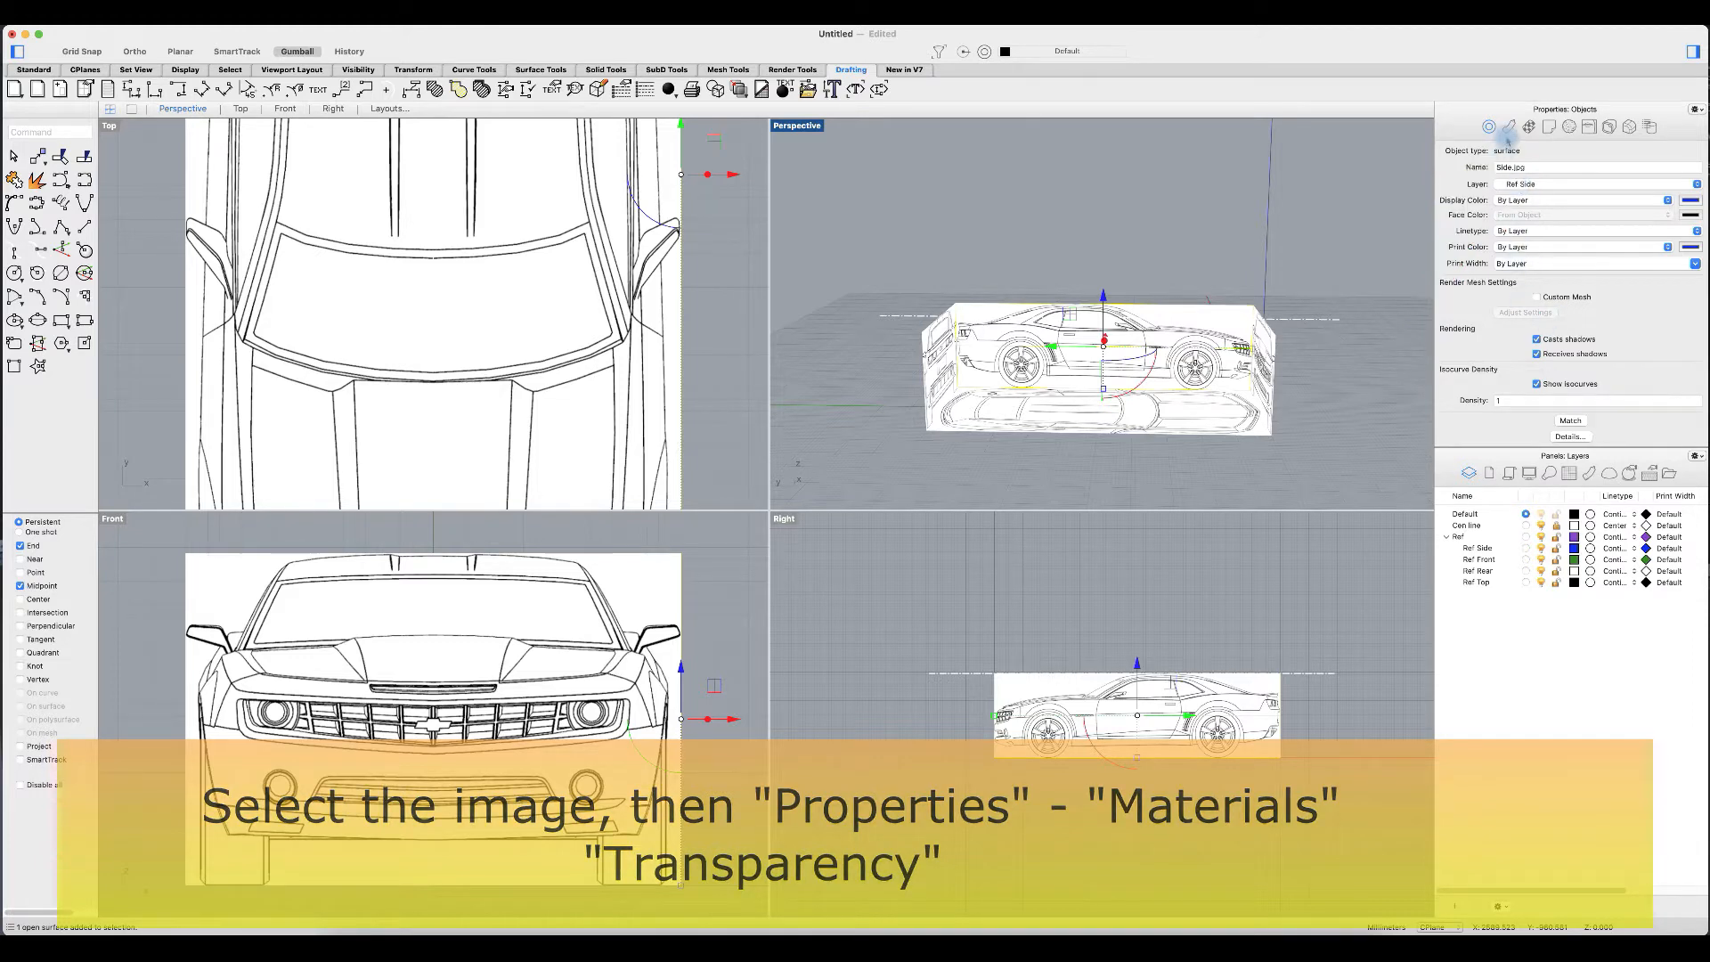
Step: Set the object transparency of the side-view blueprint's material to 70
click(1508, 129)
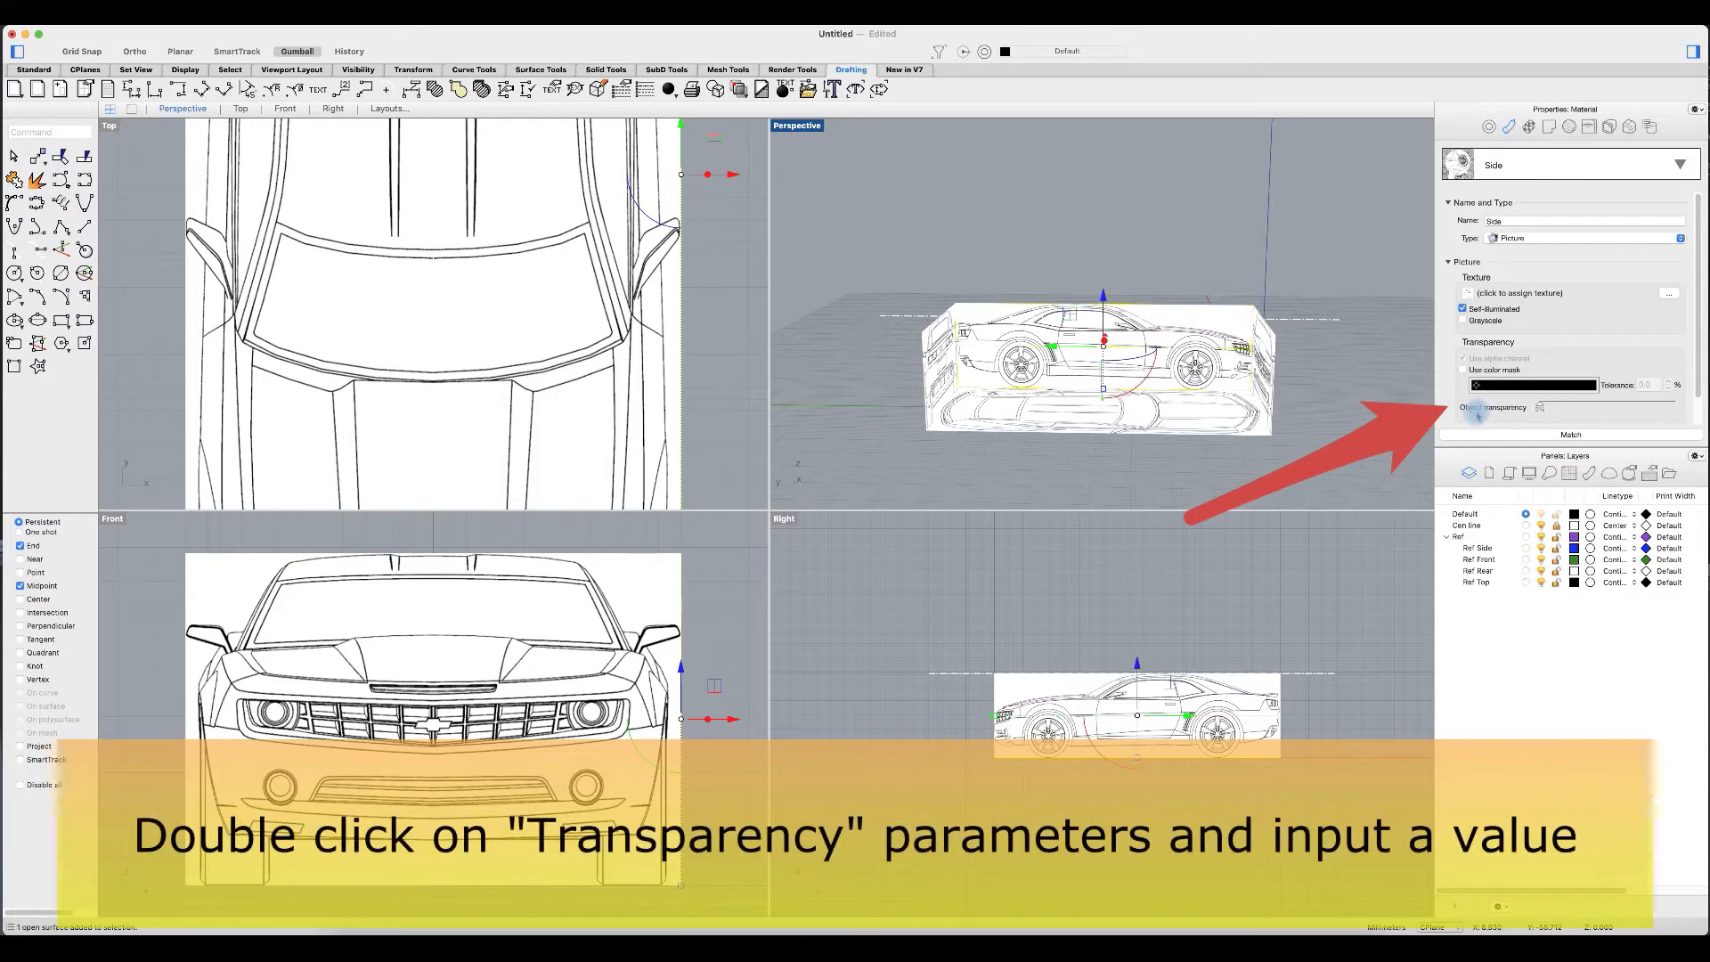
drag(1540, 408, 1629, 409)
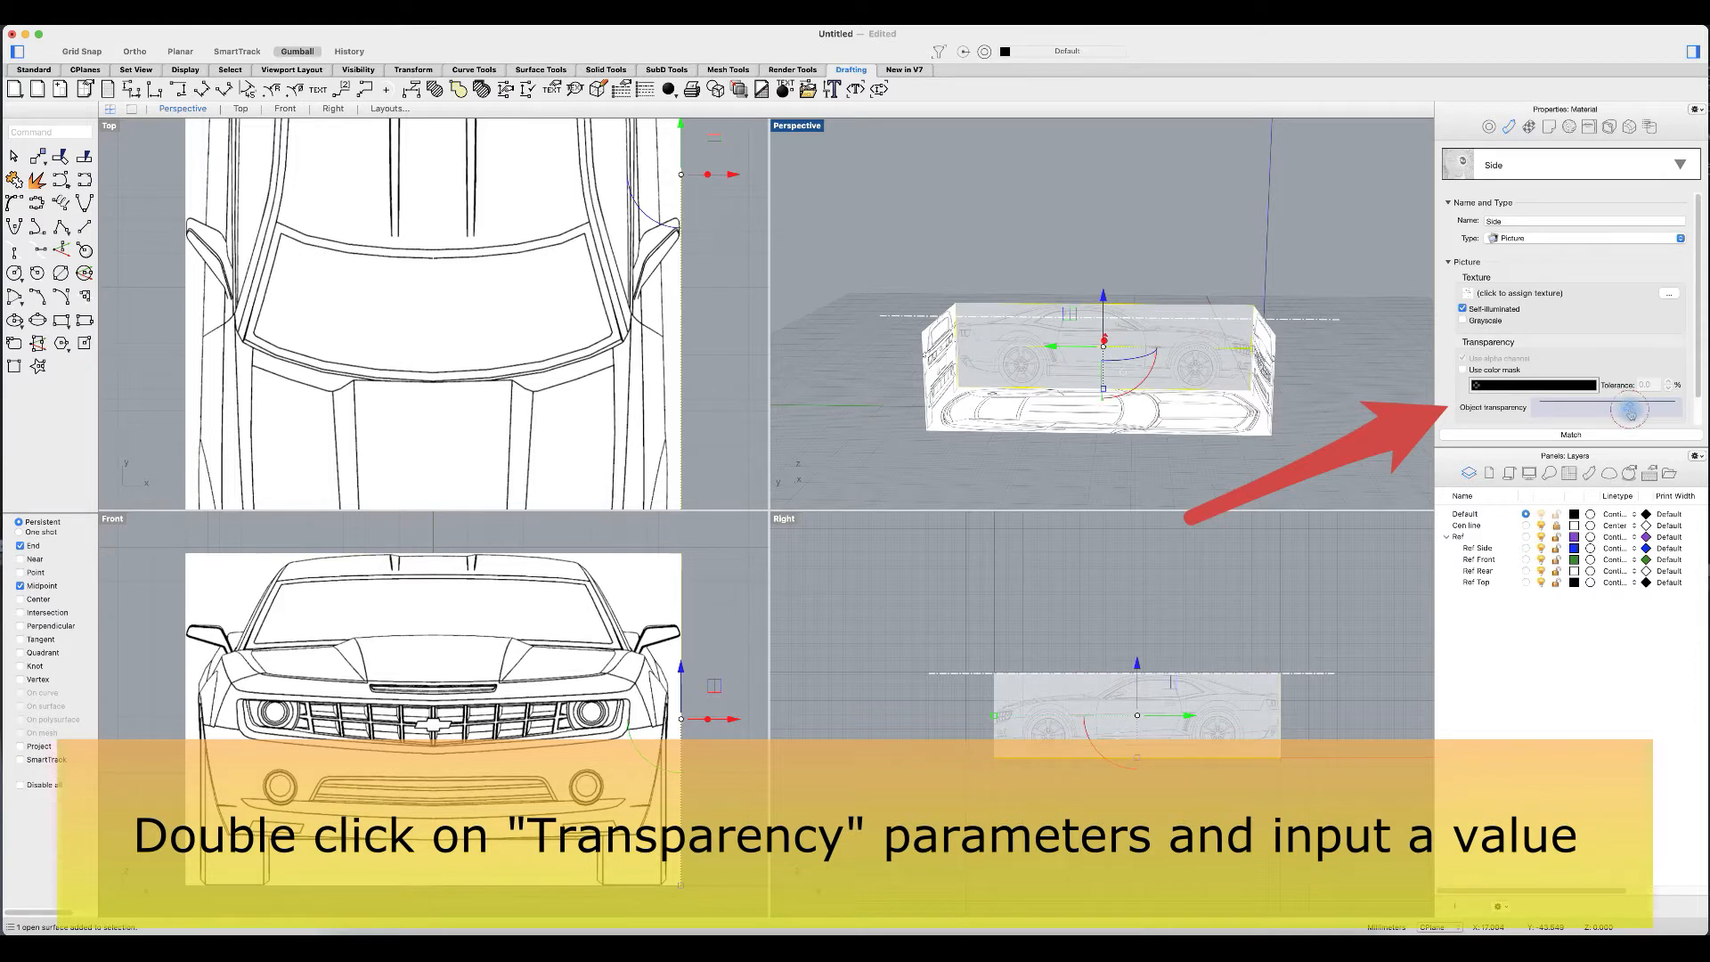
double_click(1630, 410)
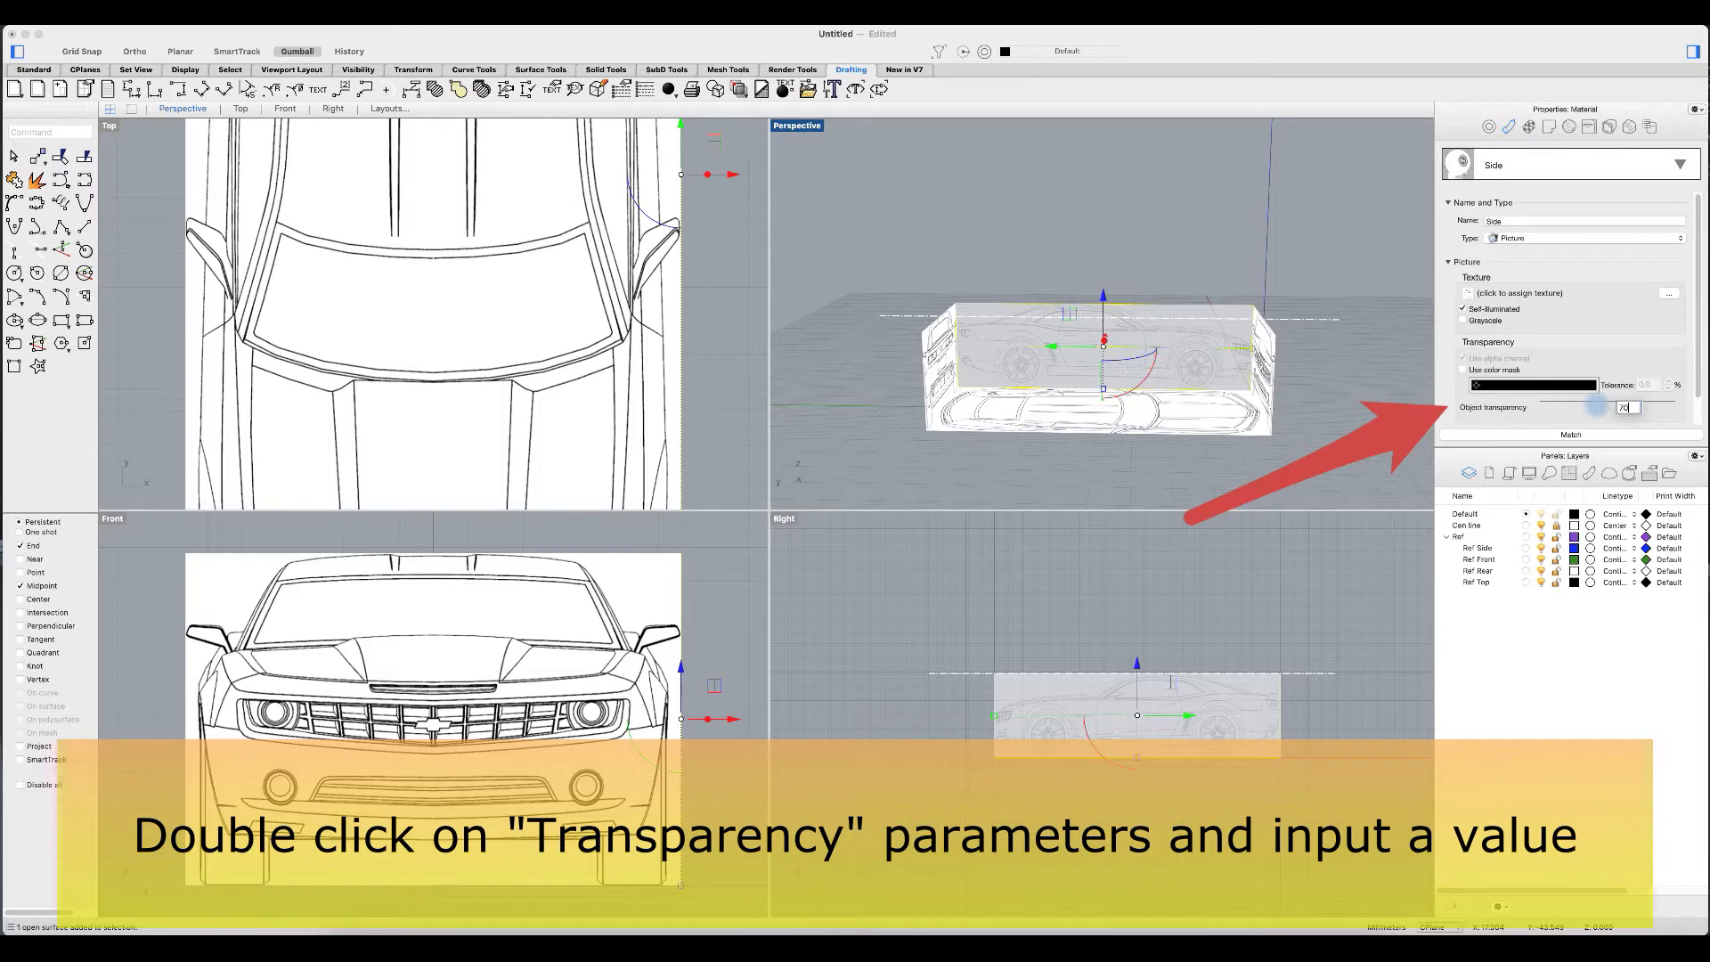
click(1285, 422)
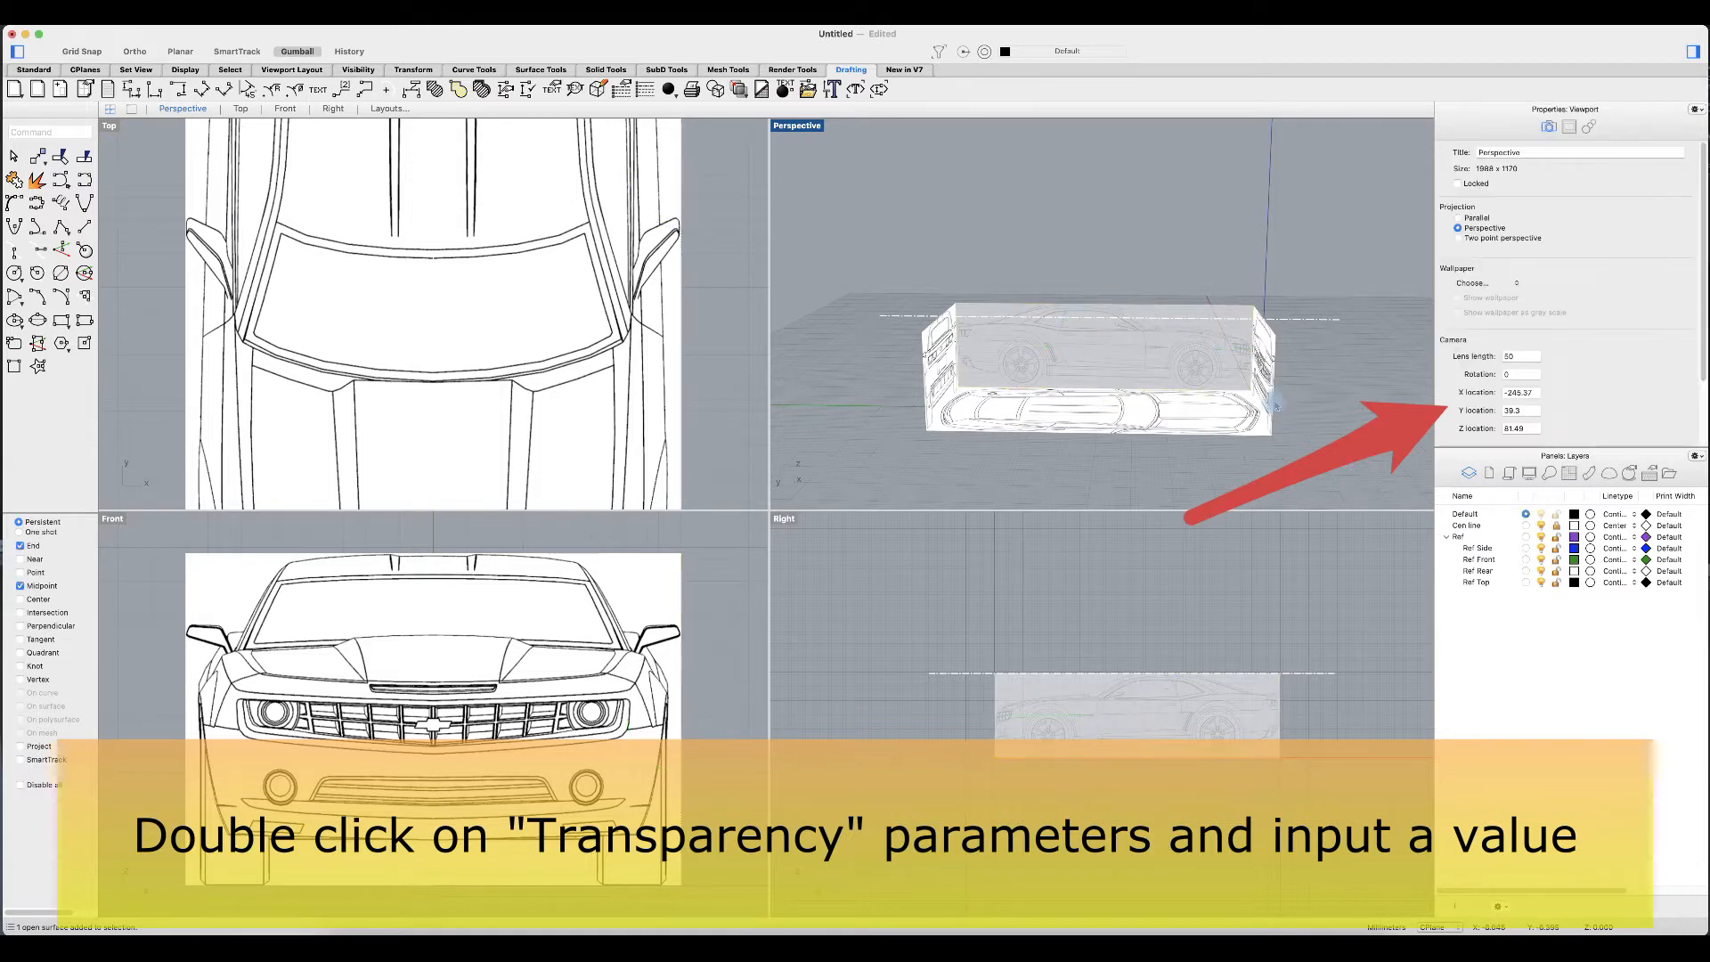
Step: Set the object transparency of the front, top and rear blueprint materials to 70 as well
click(1268, 374)
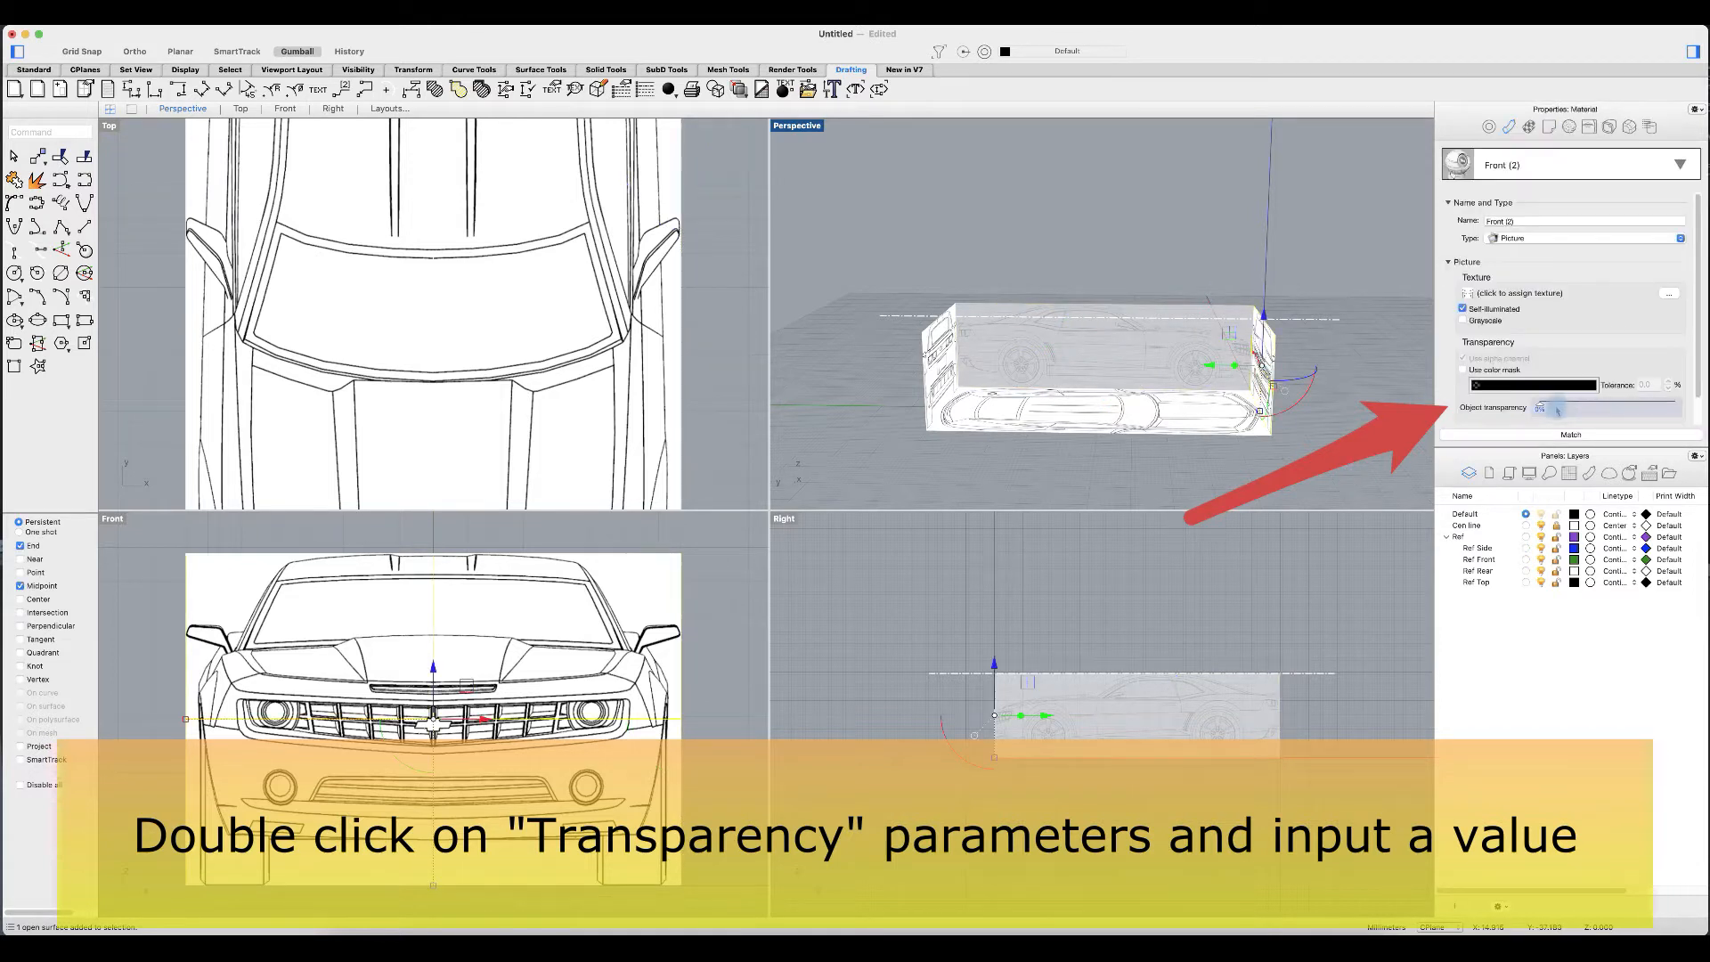
double_click(1542, 410)
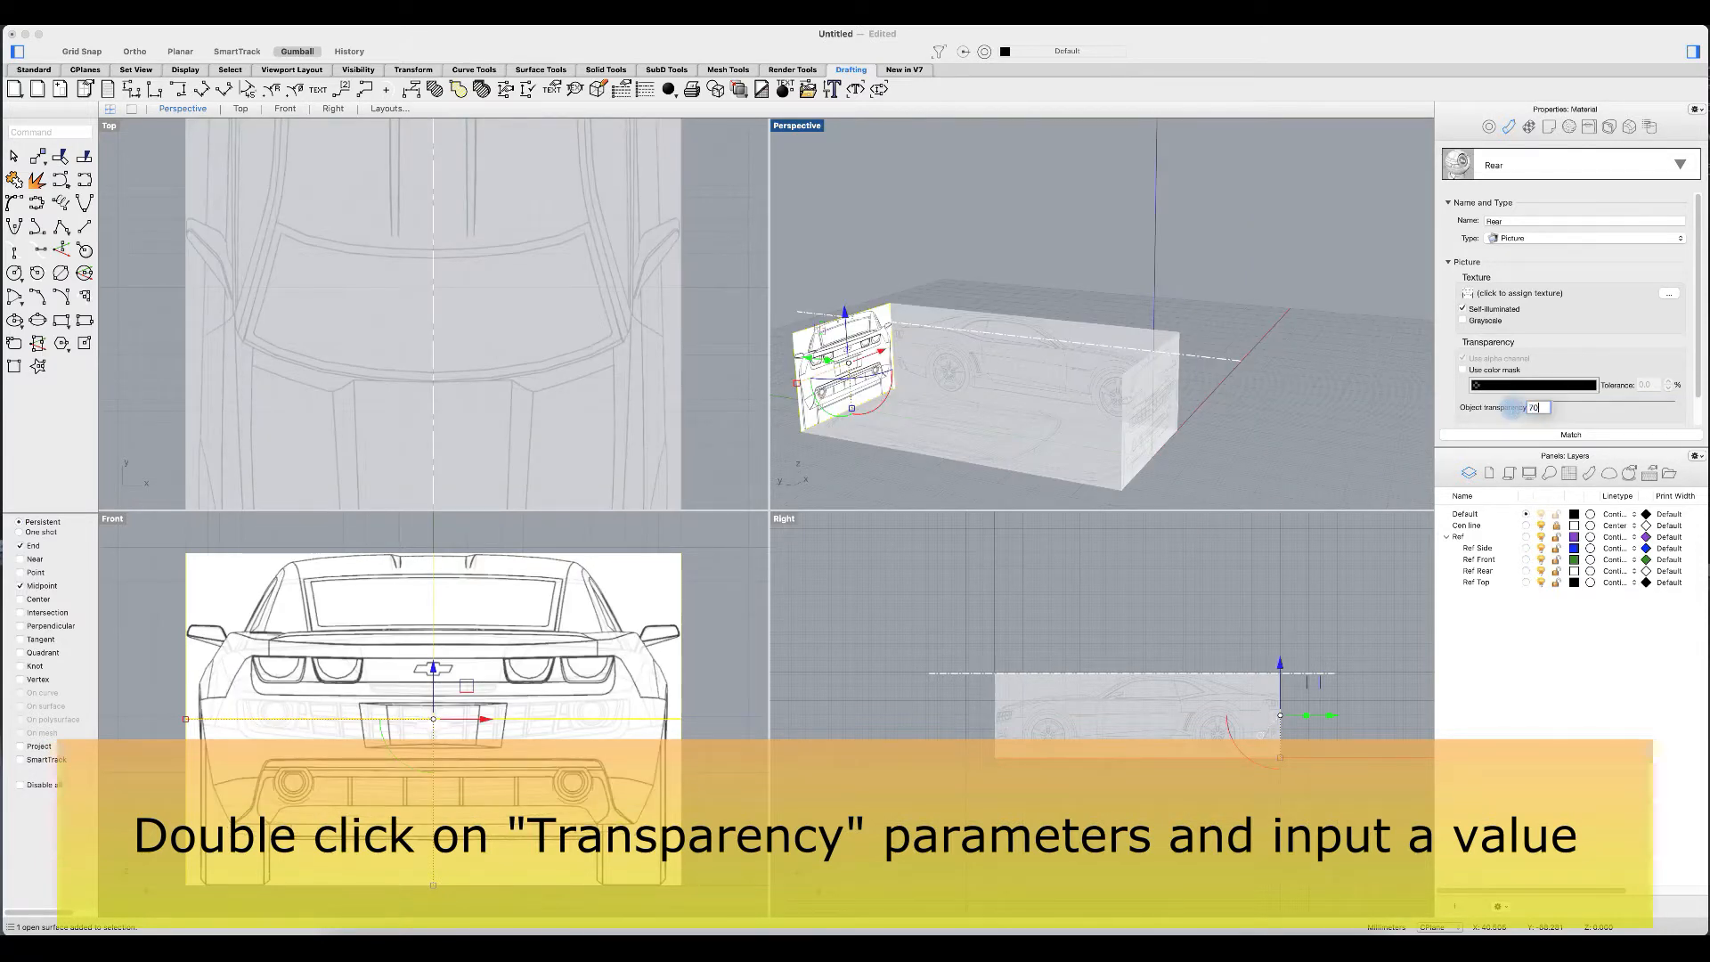
key(Return)
click(1216, 450)
Step: Lock the Ref parent layer with its sublayers and collapse it in the layer list
right_drag(1216, 450, 1307, 450)
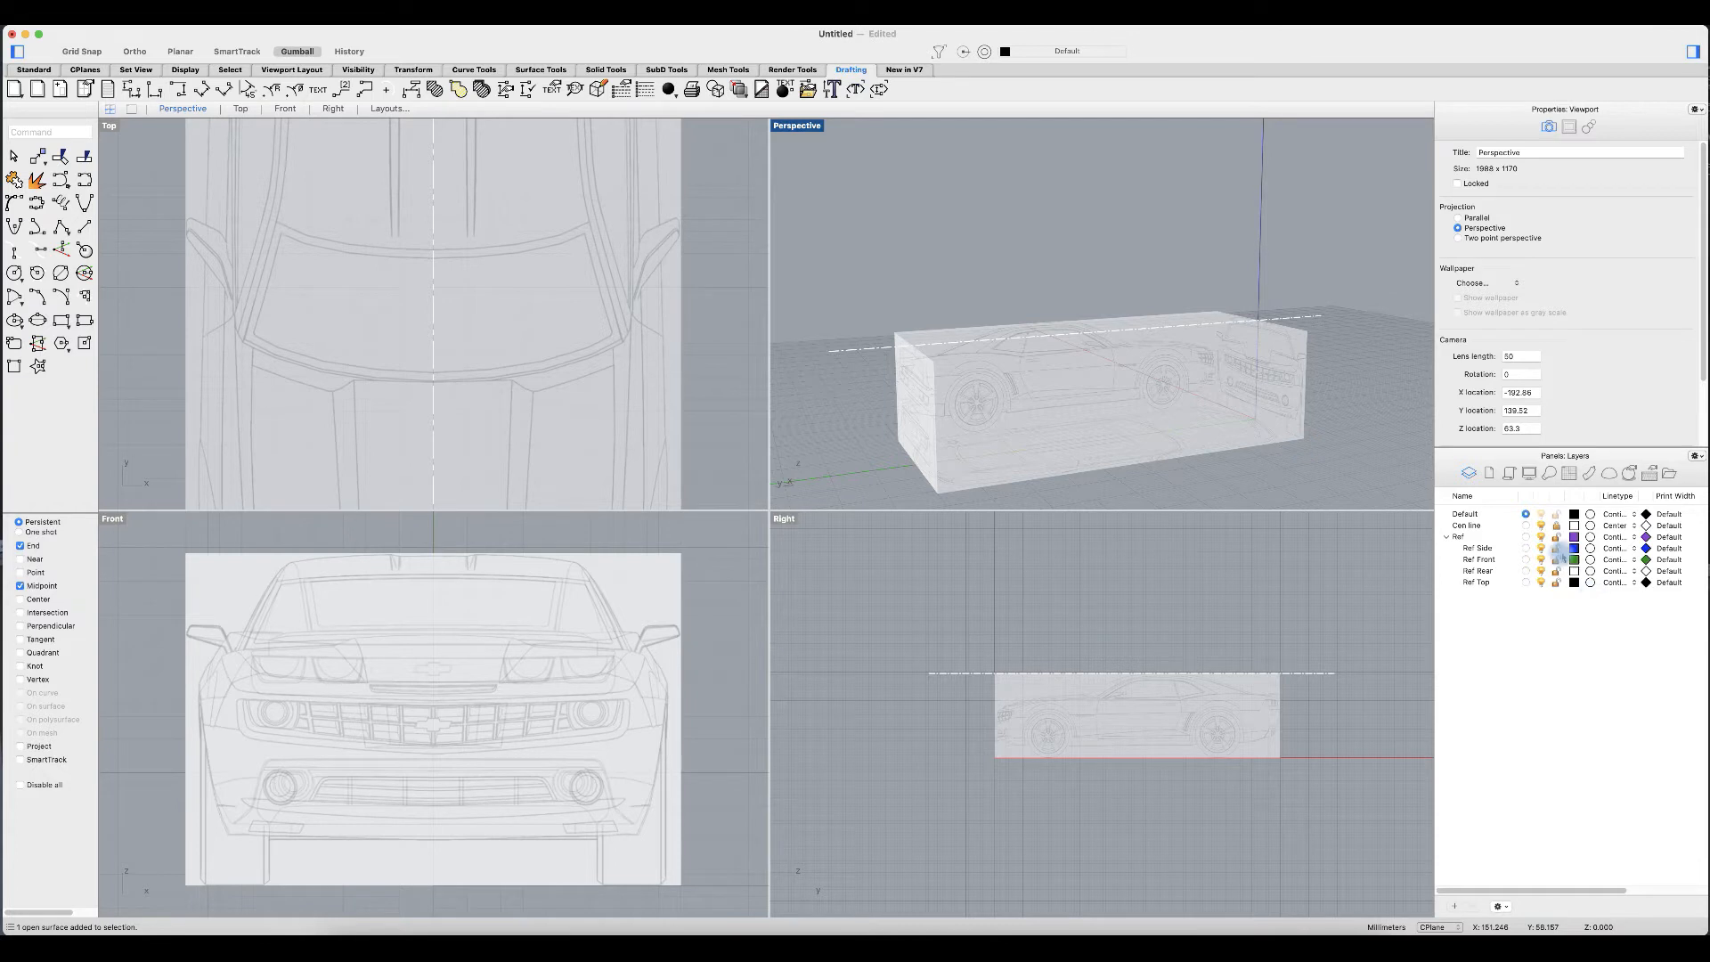
right_drag(1321, 449, 1313, 443)
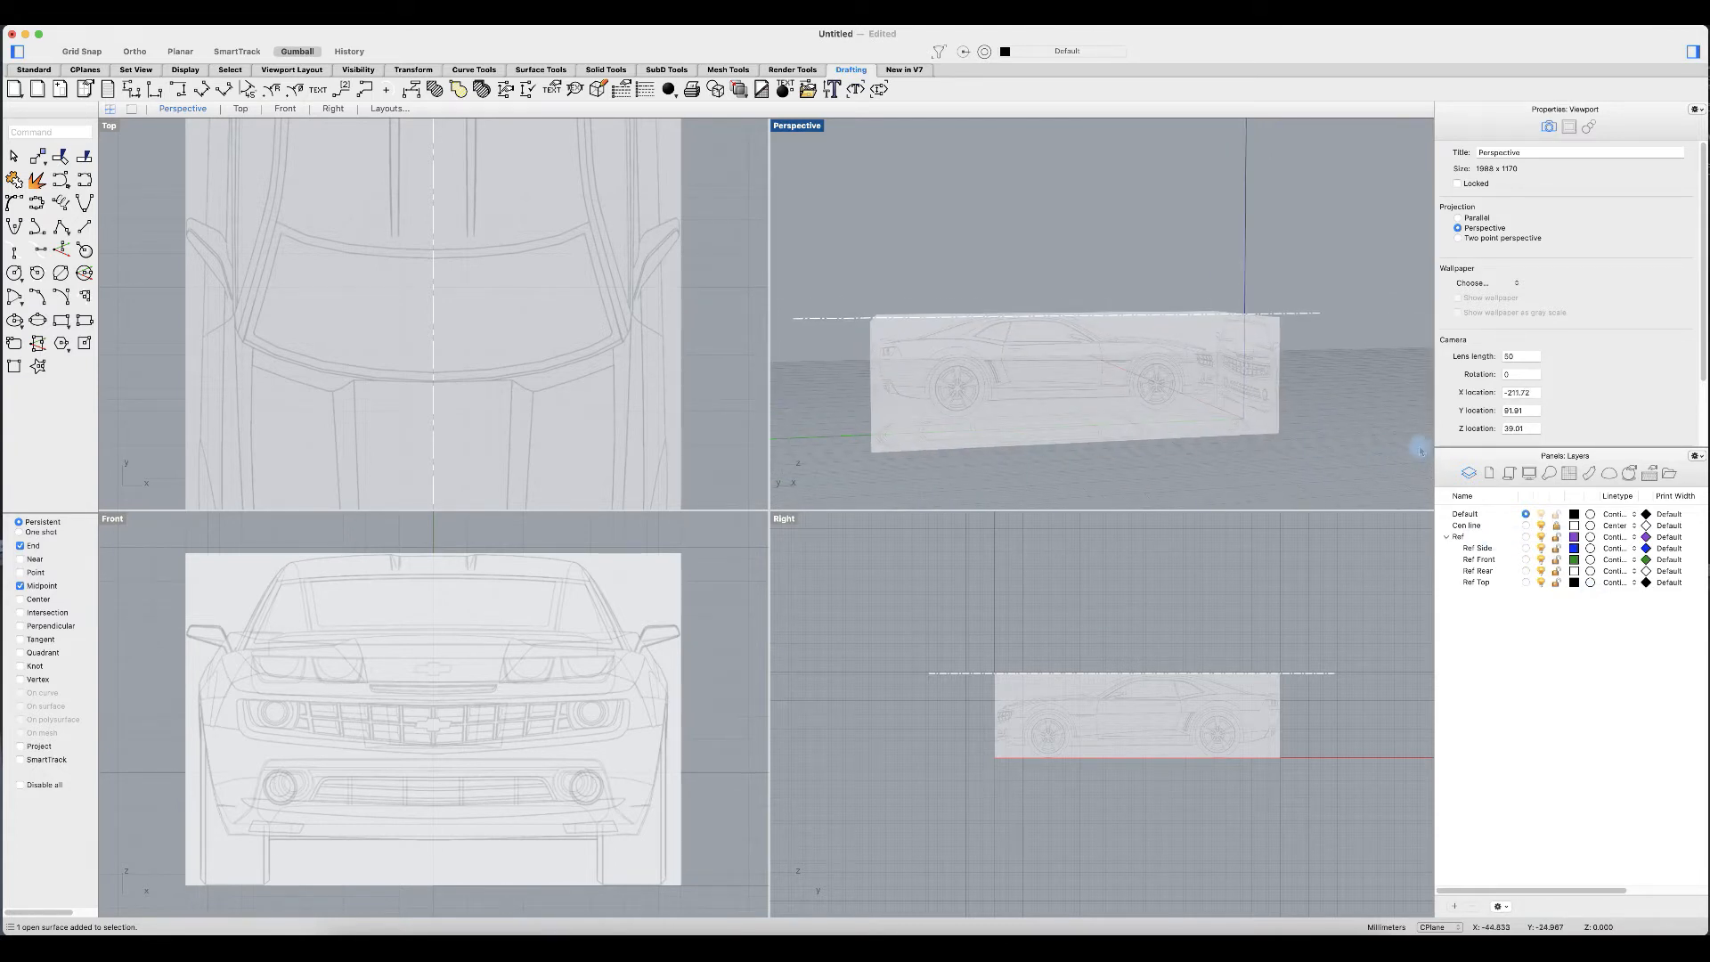
right_drag(1327, 449, 1425, 499)
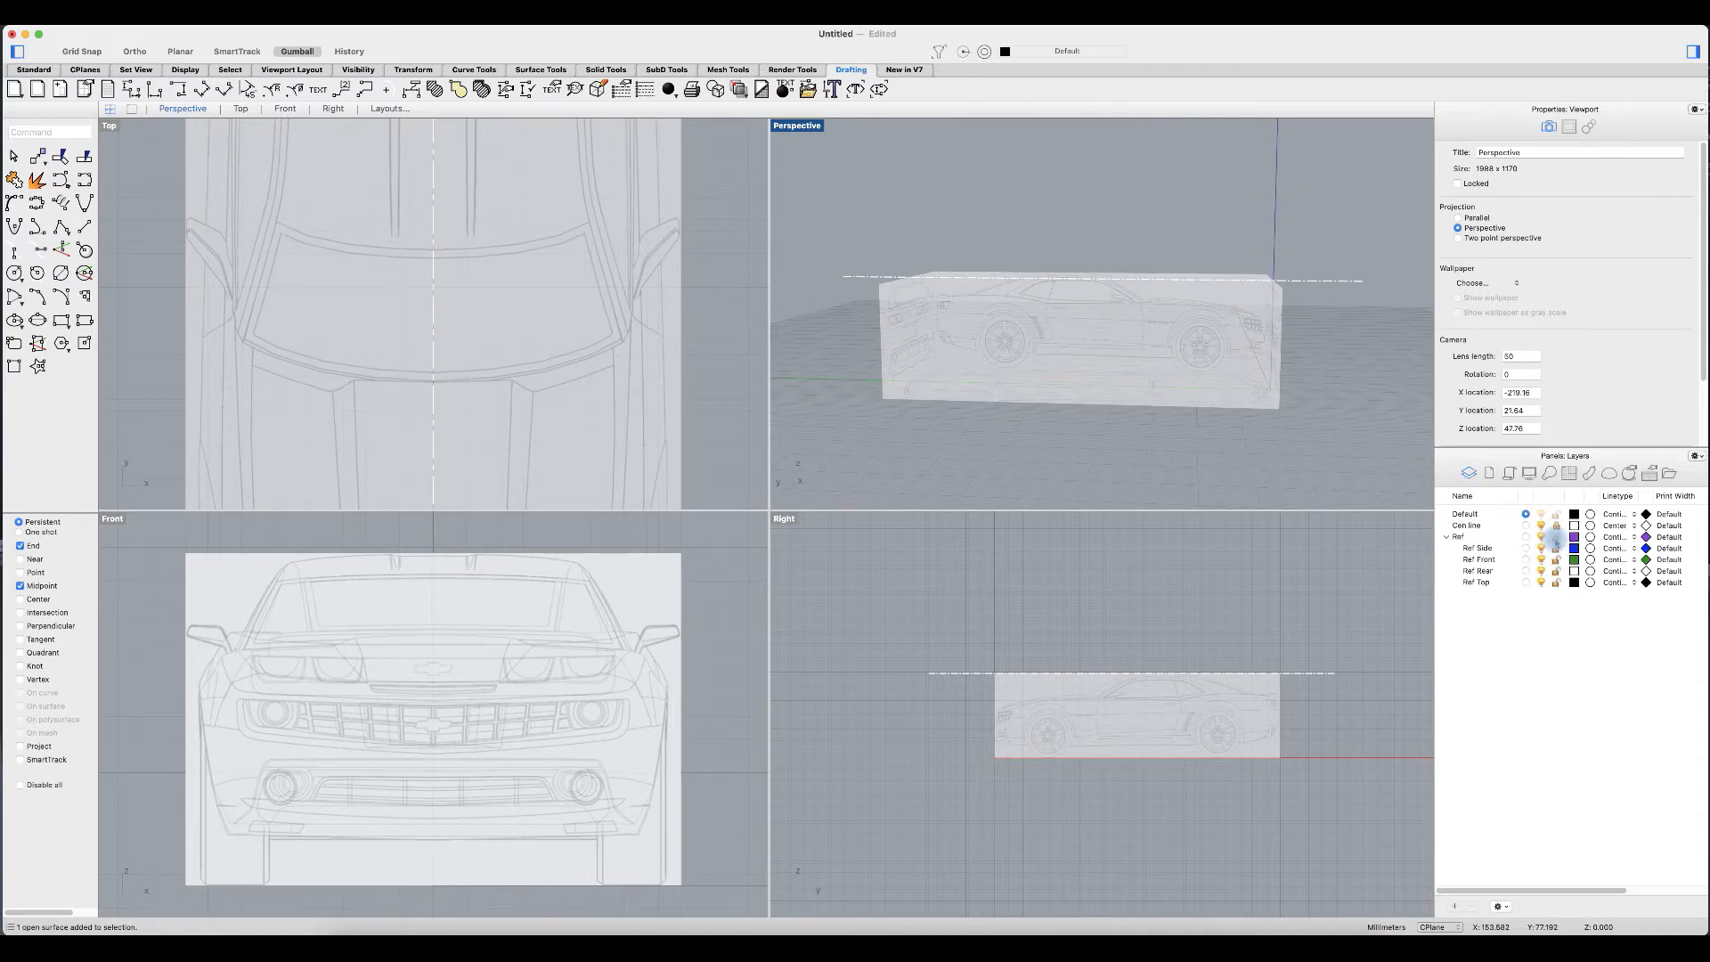
click(1556, 538)
click(1446, 537)
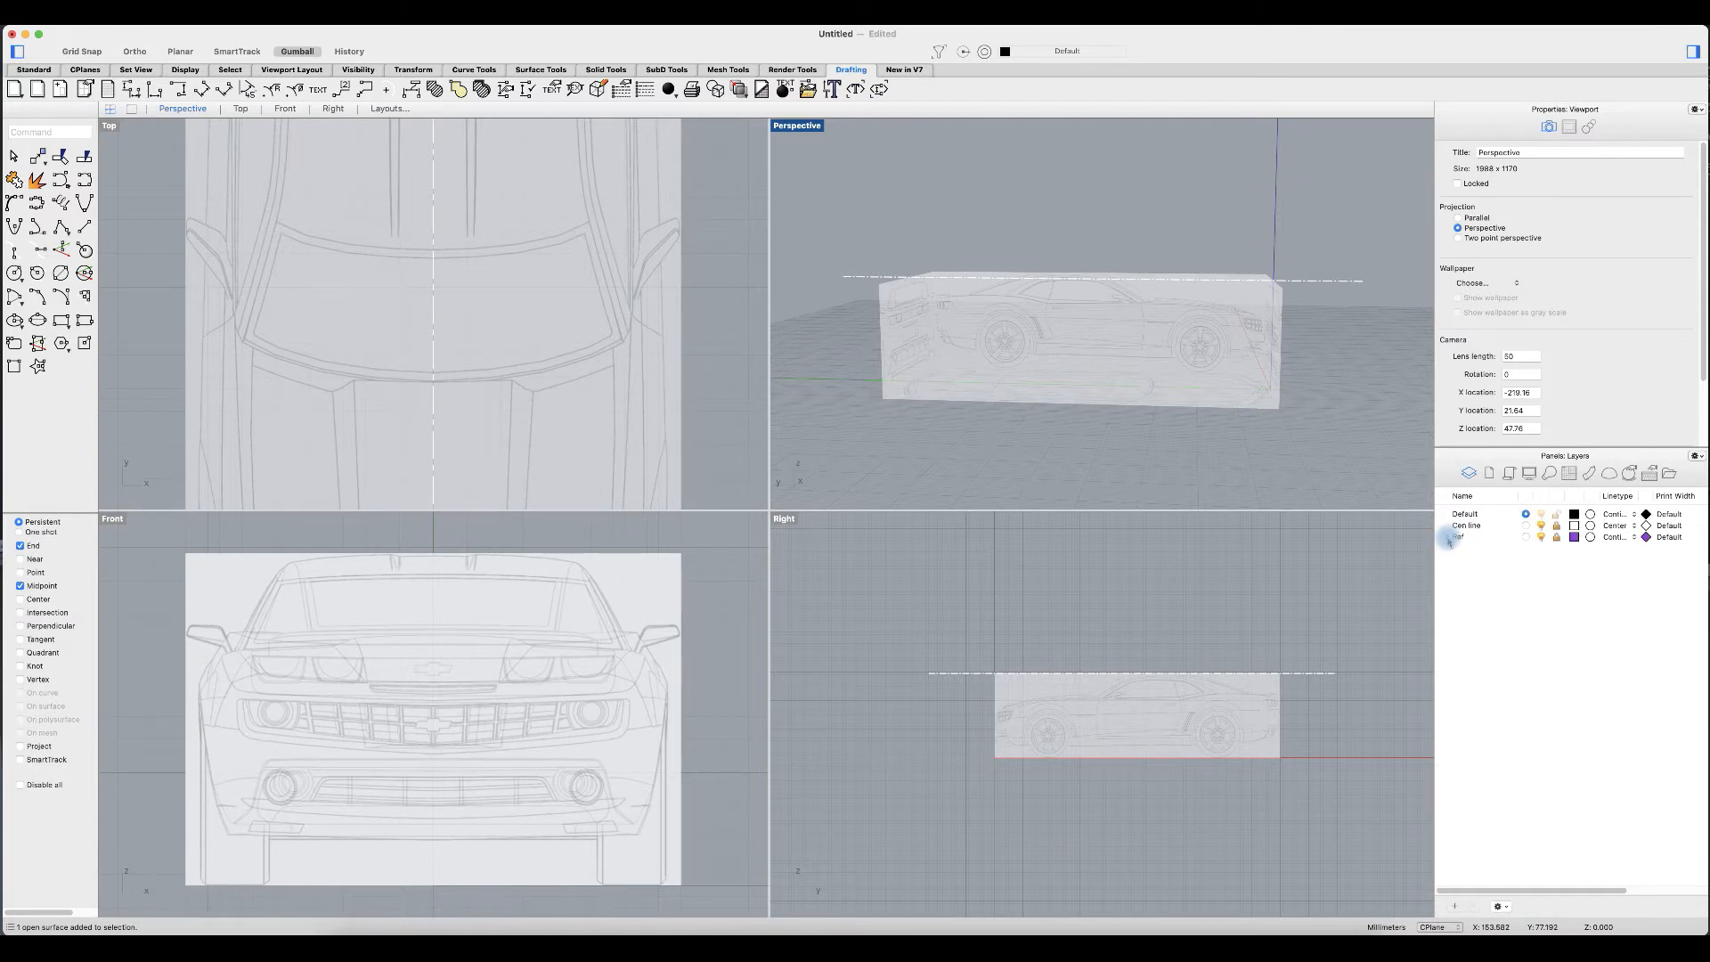
click(1447, 538)
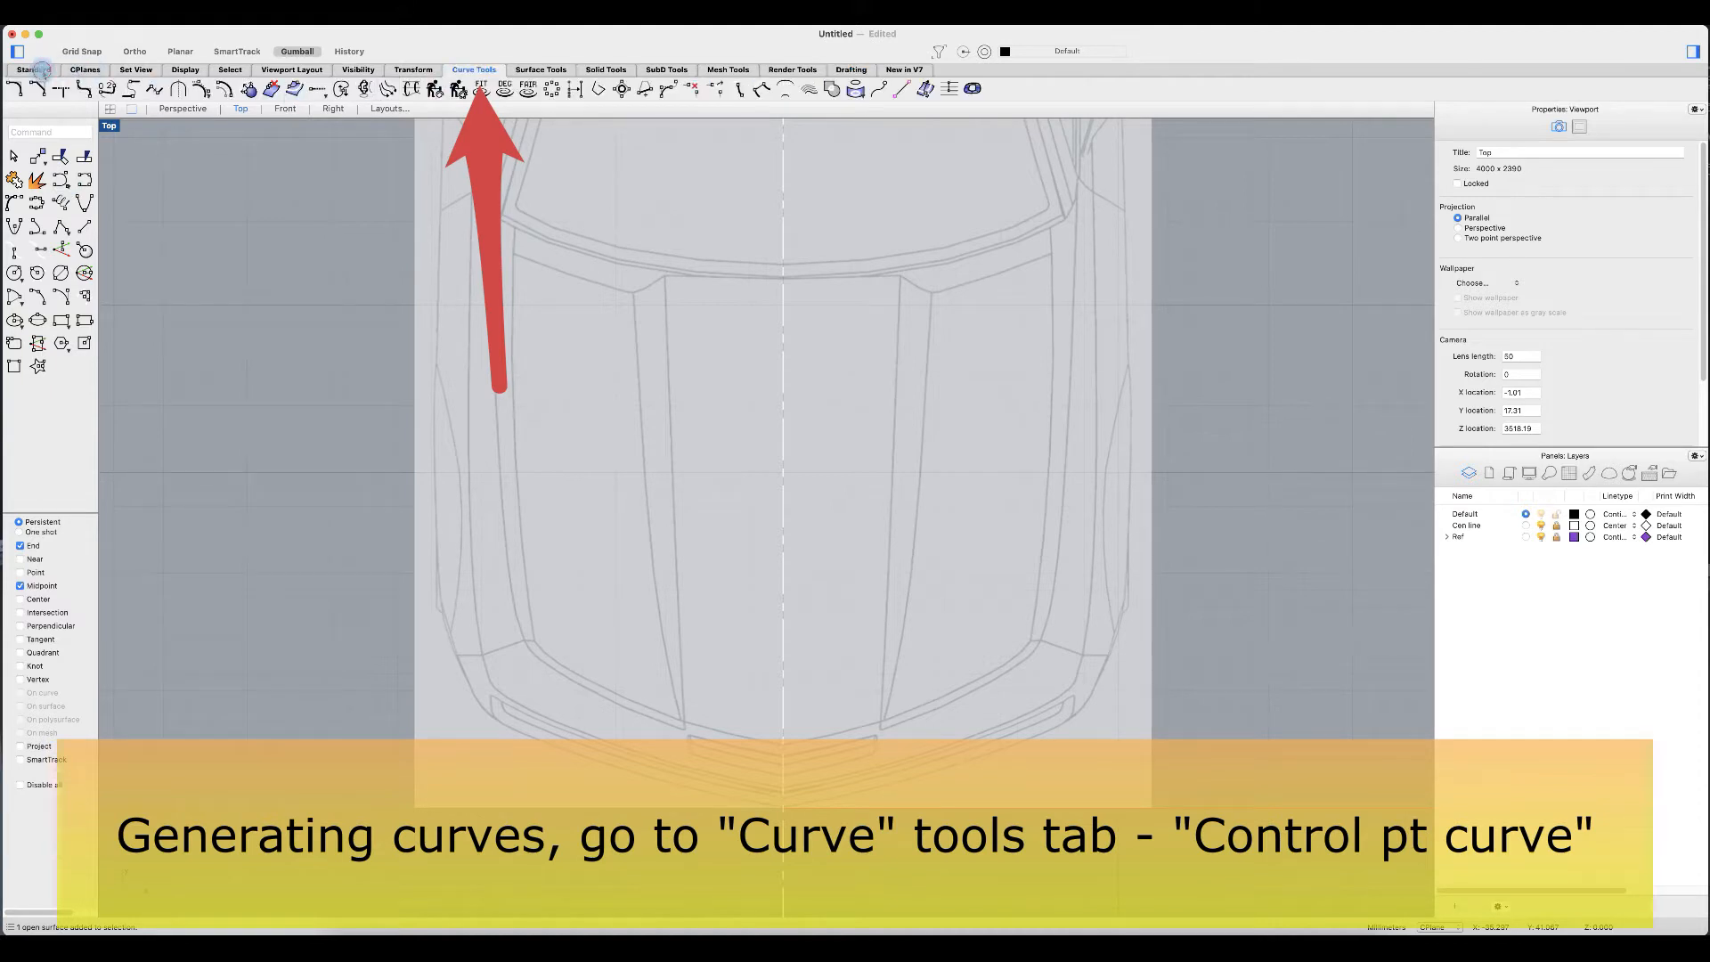
Step: Draw a degree 3 control point curve in the Right view, tracing the hood's upper outline from the nose to the windshield base
click(36, 70)
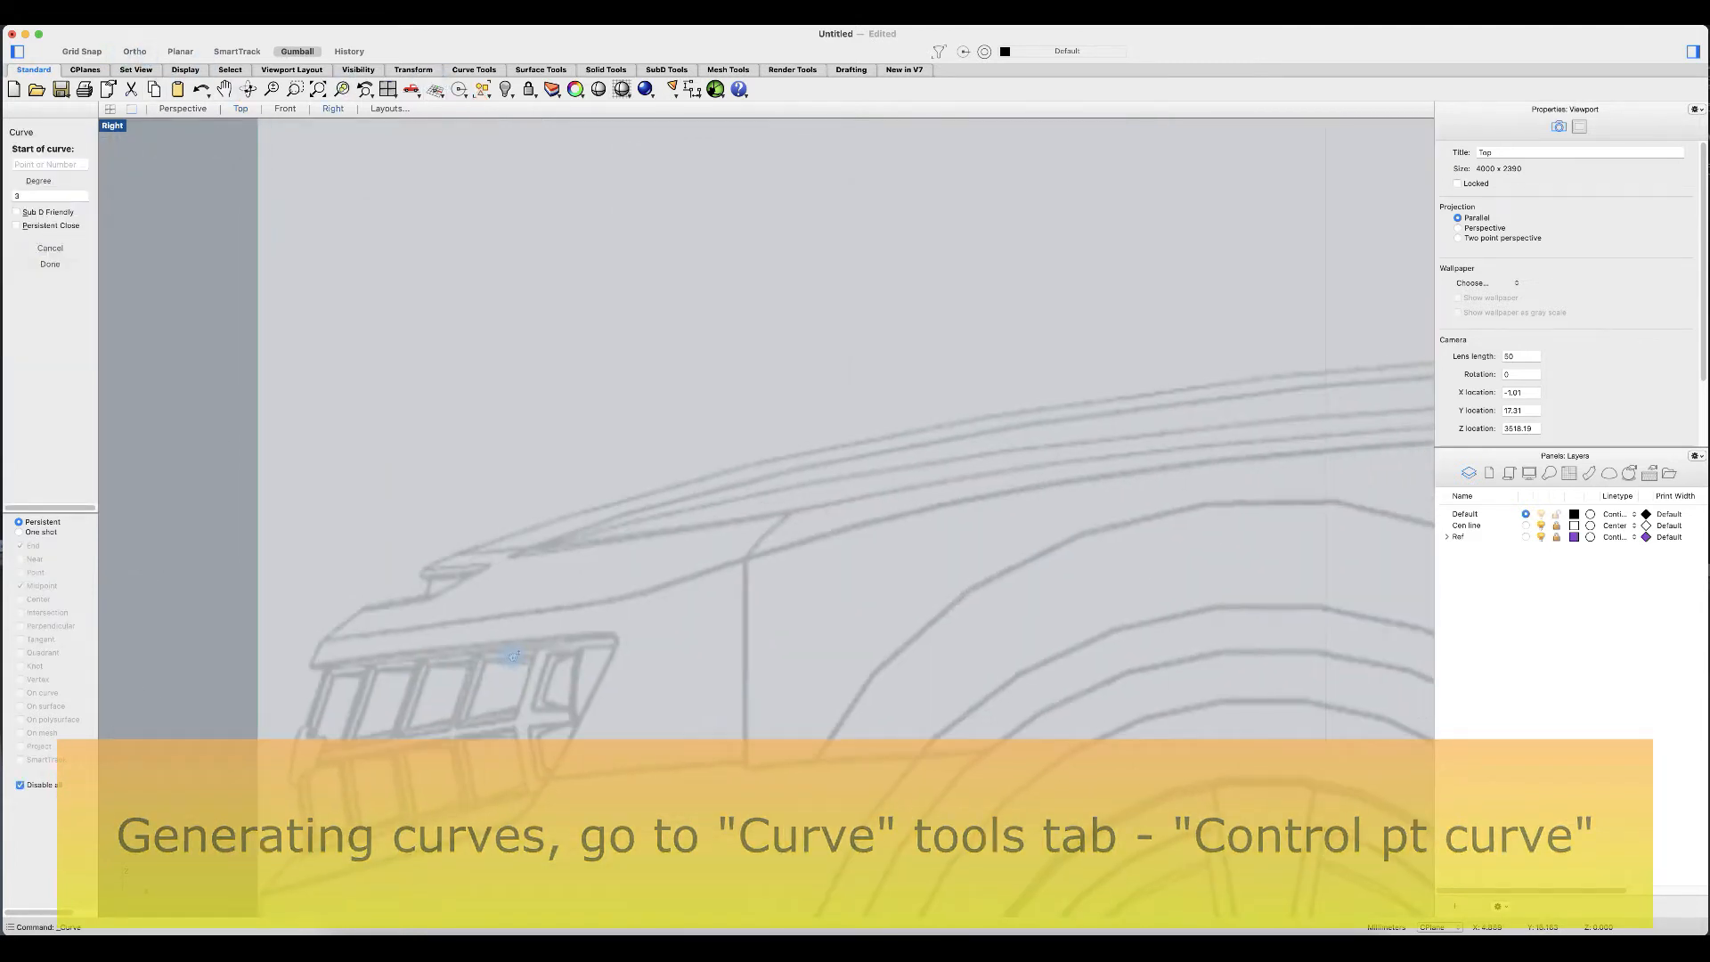
scroll(481, 641, up, 3)
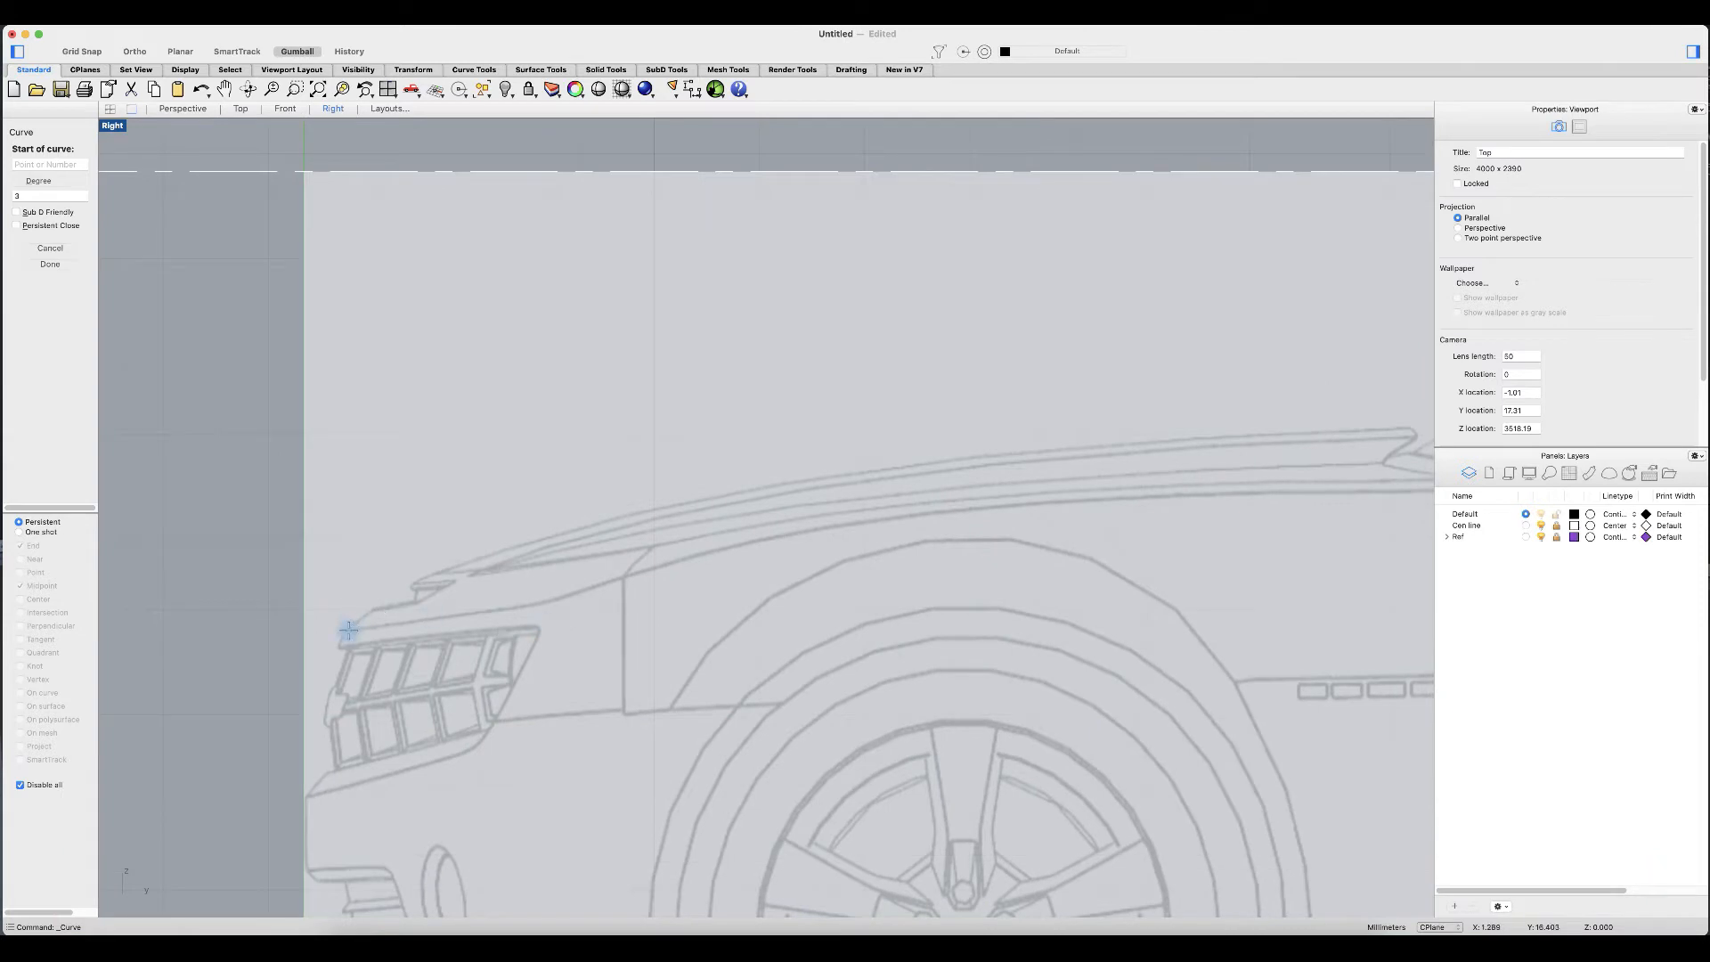
click(349, 629)
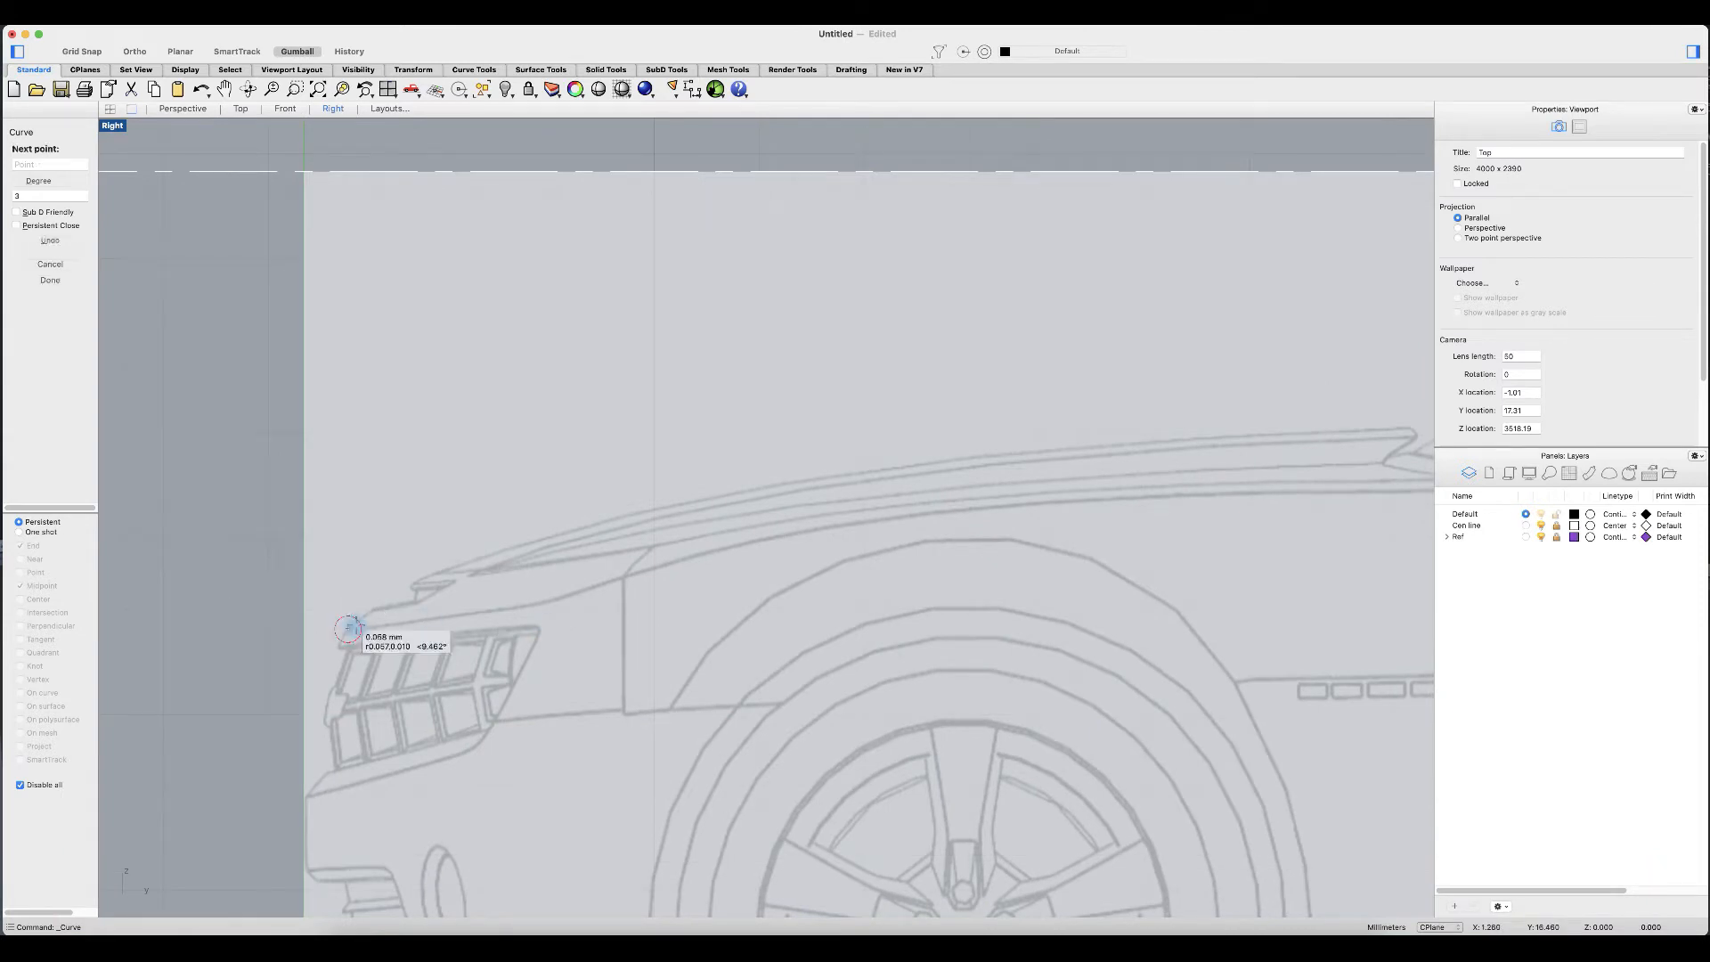
click(434, 571)
click(644, 511)
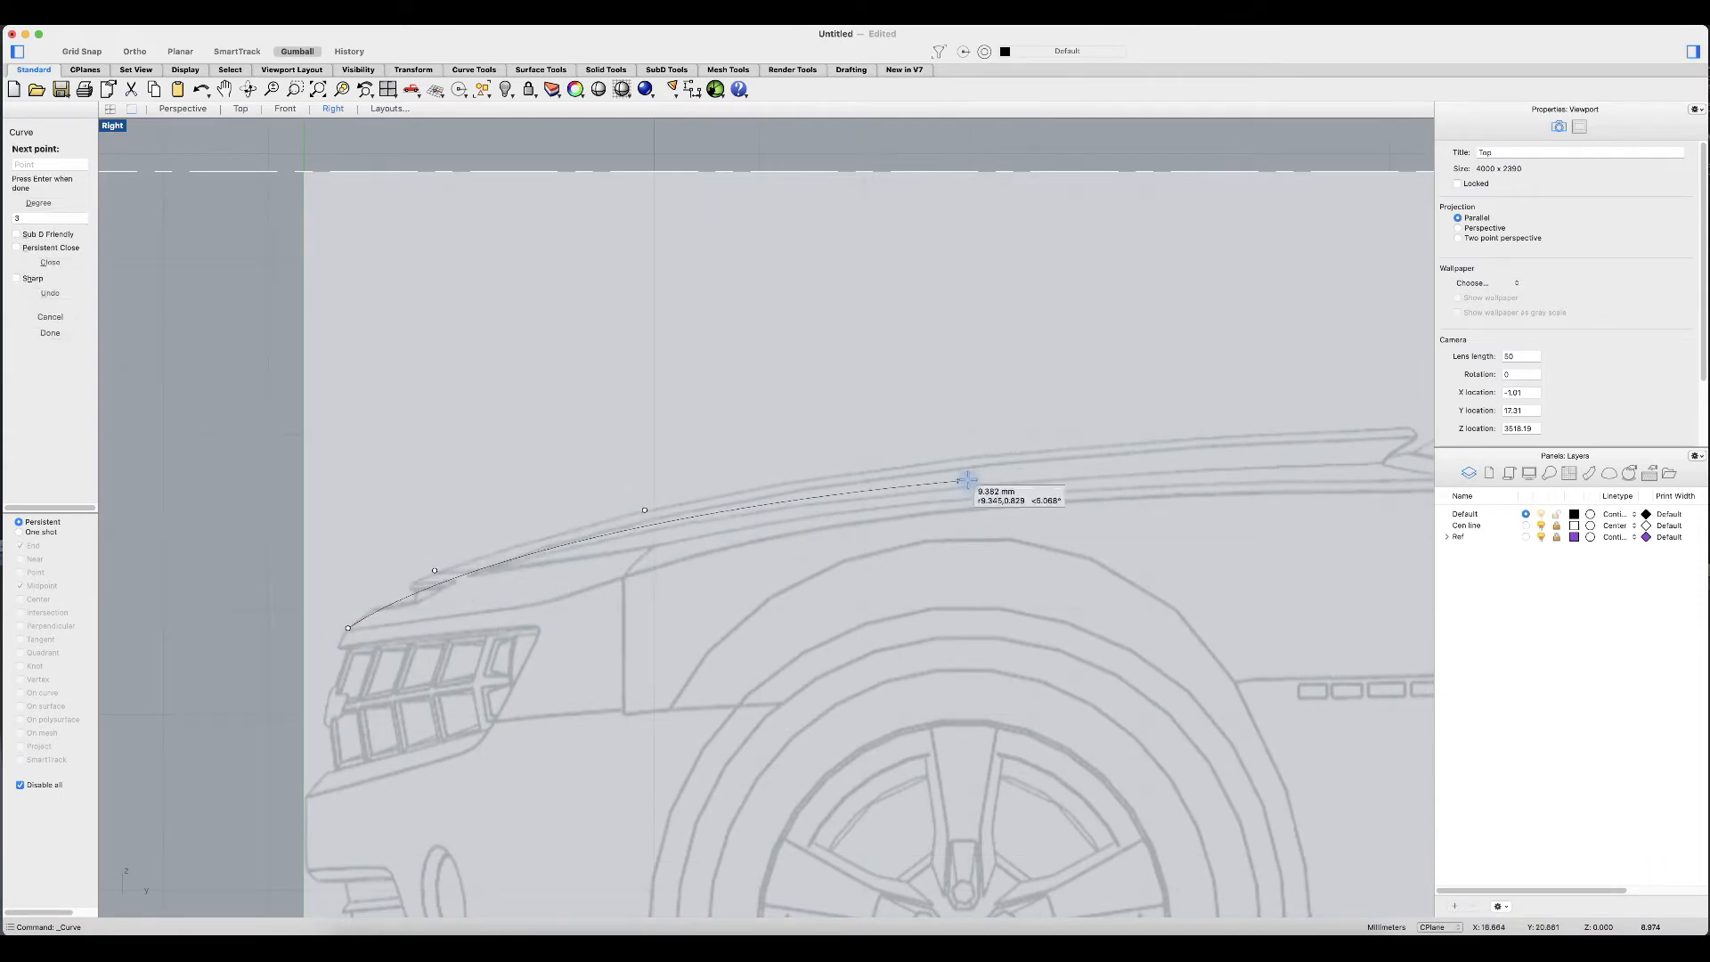
click(905, 465)
click(1206, 437)
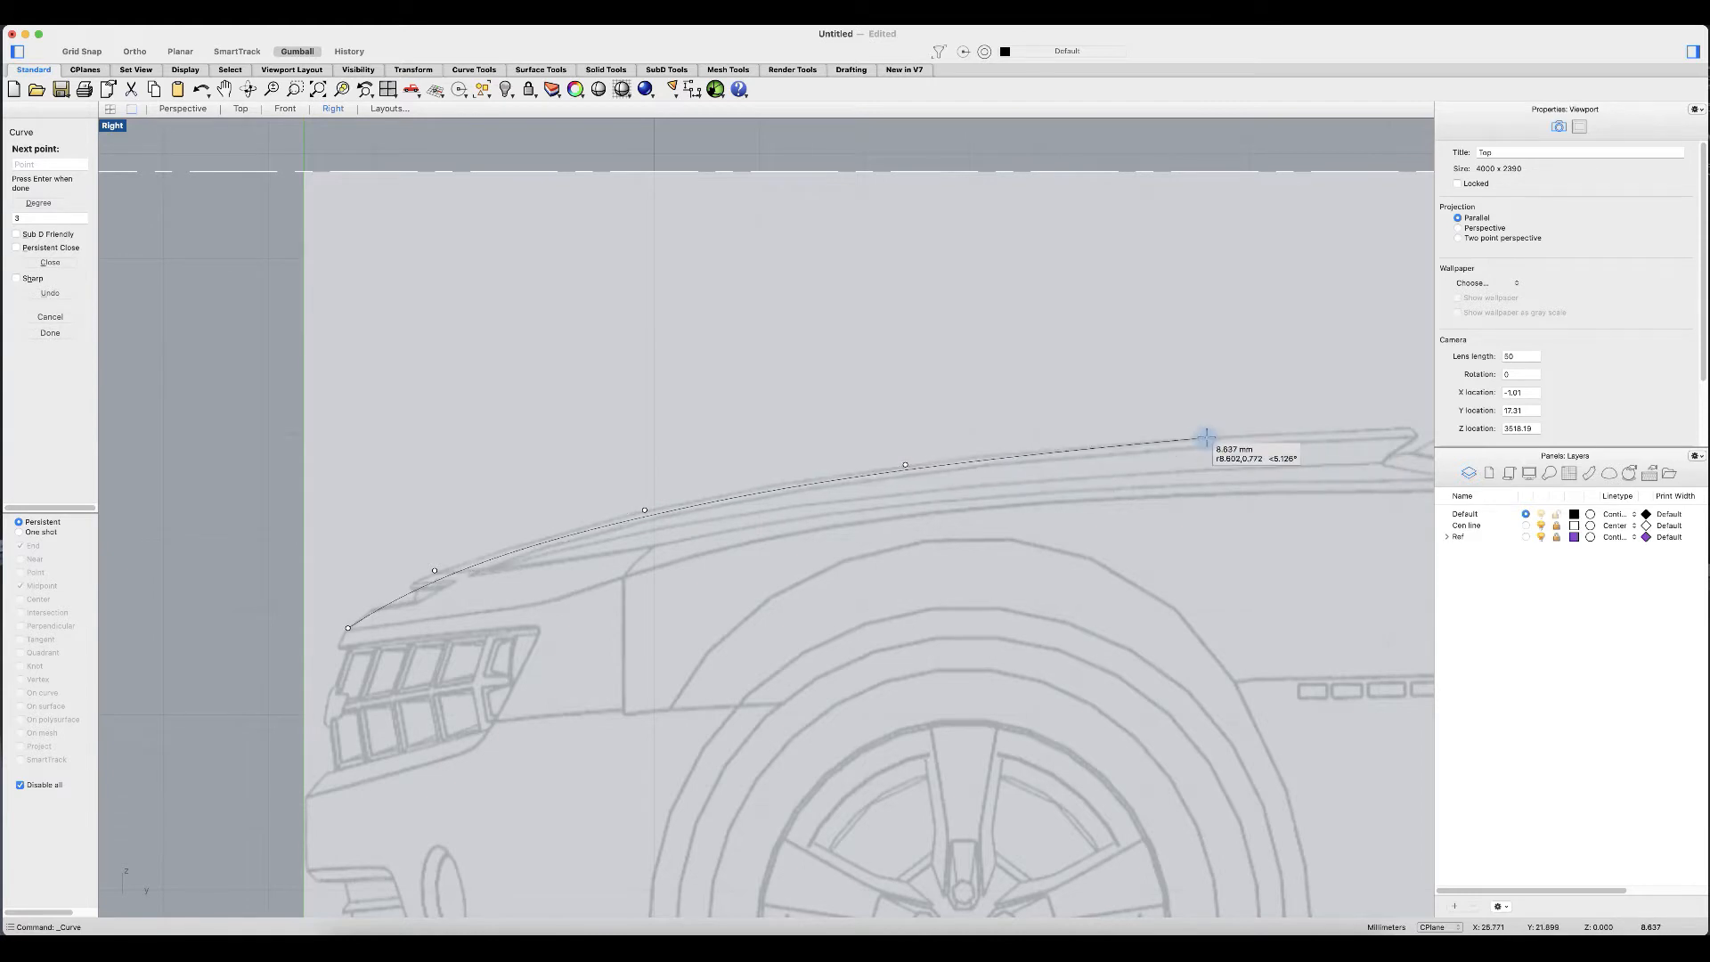
click(1408, 428)
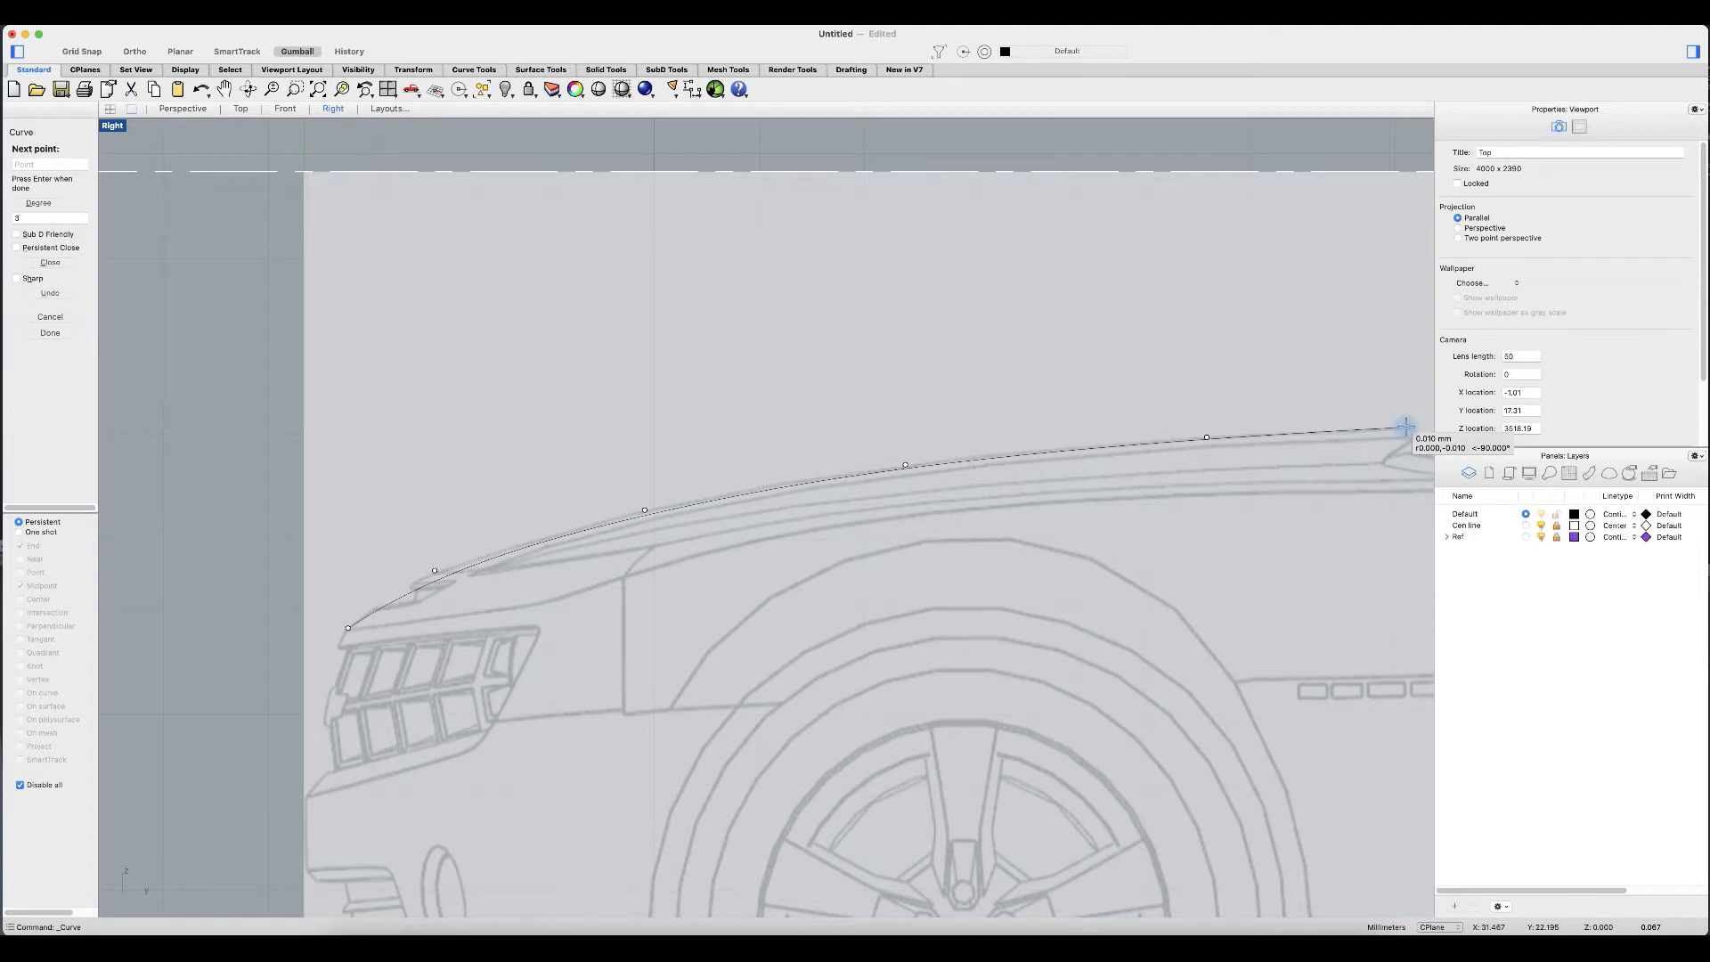
key(Return)
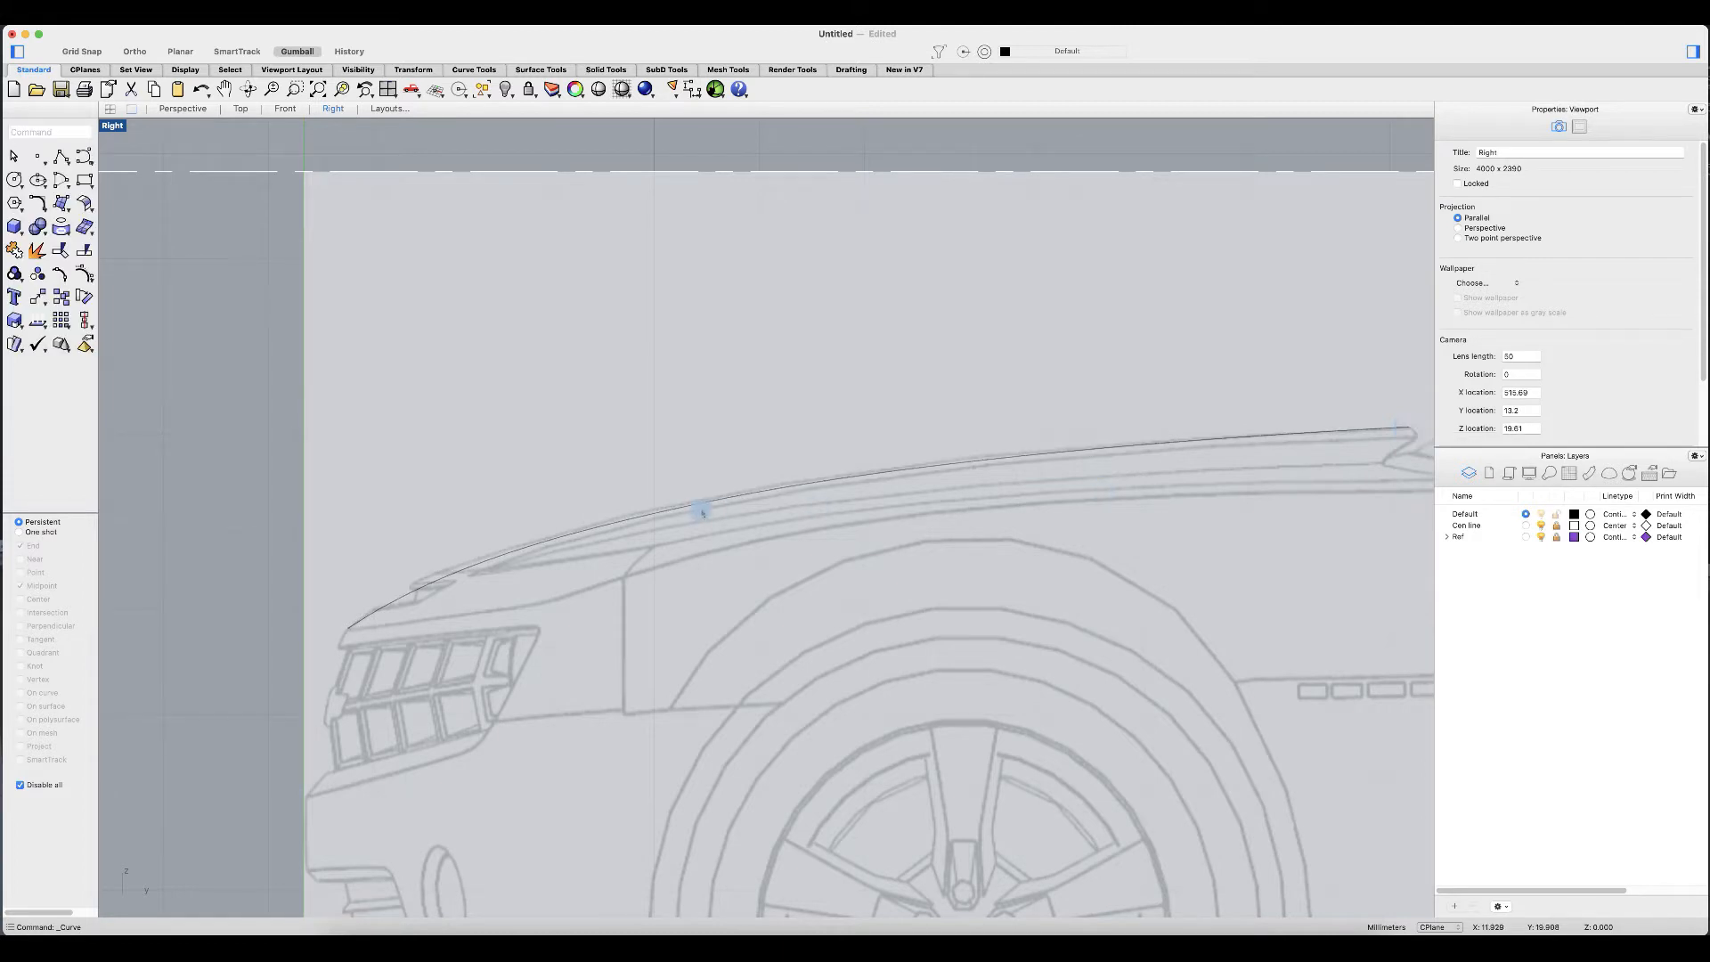
Step: Select the hood curve and show its control points
scroll(508, 514, up, 5)
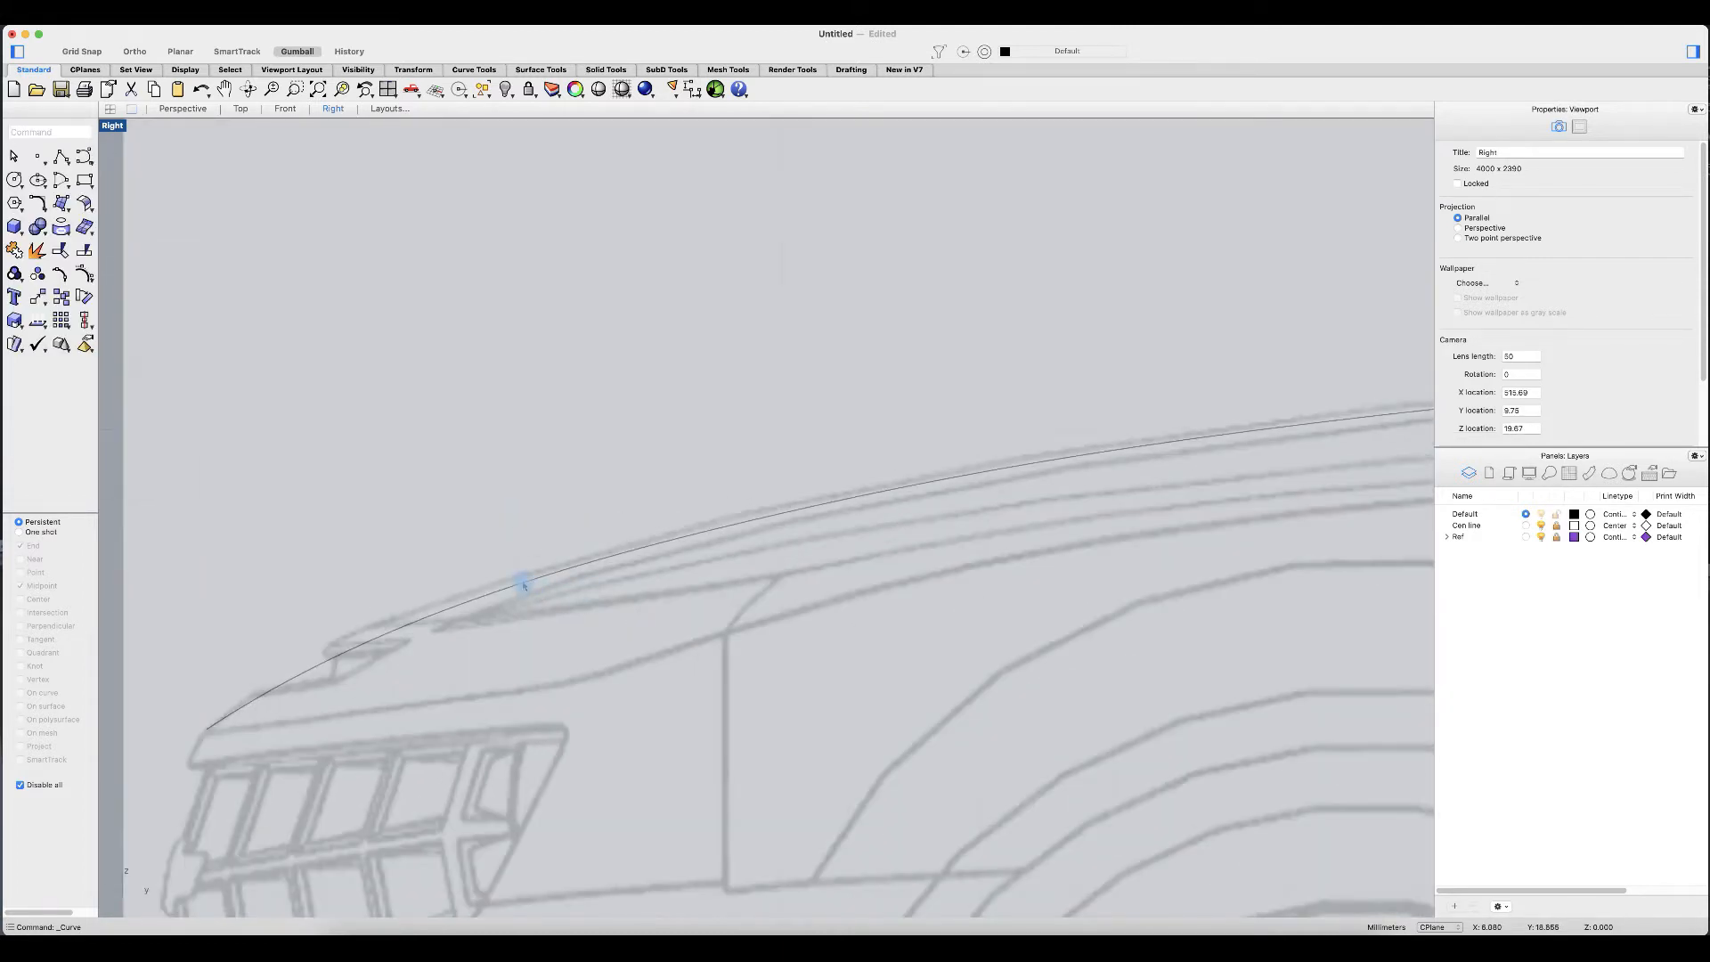
click(523, 584)
scroll(759, 561, down, 4)
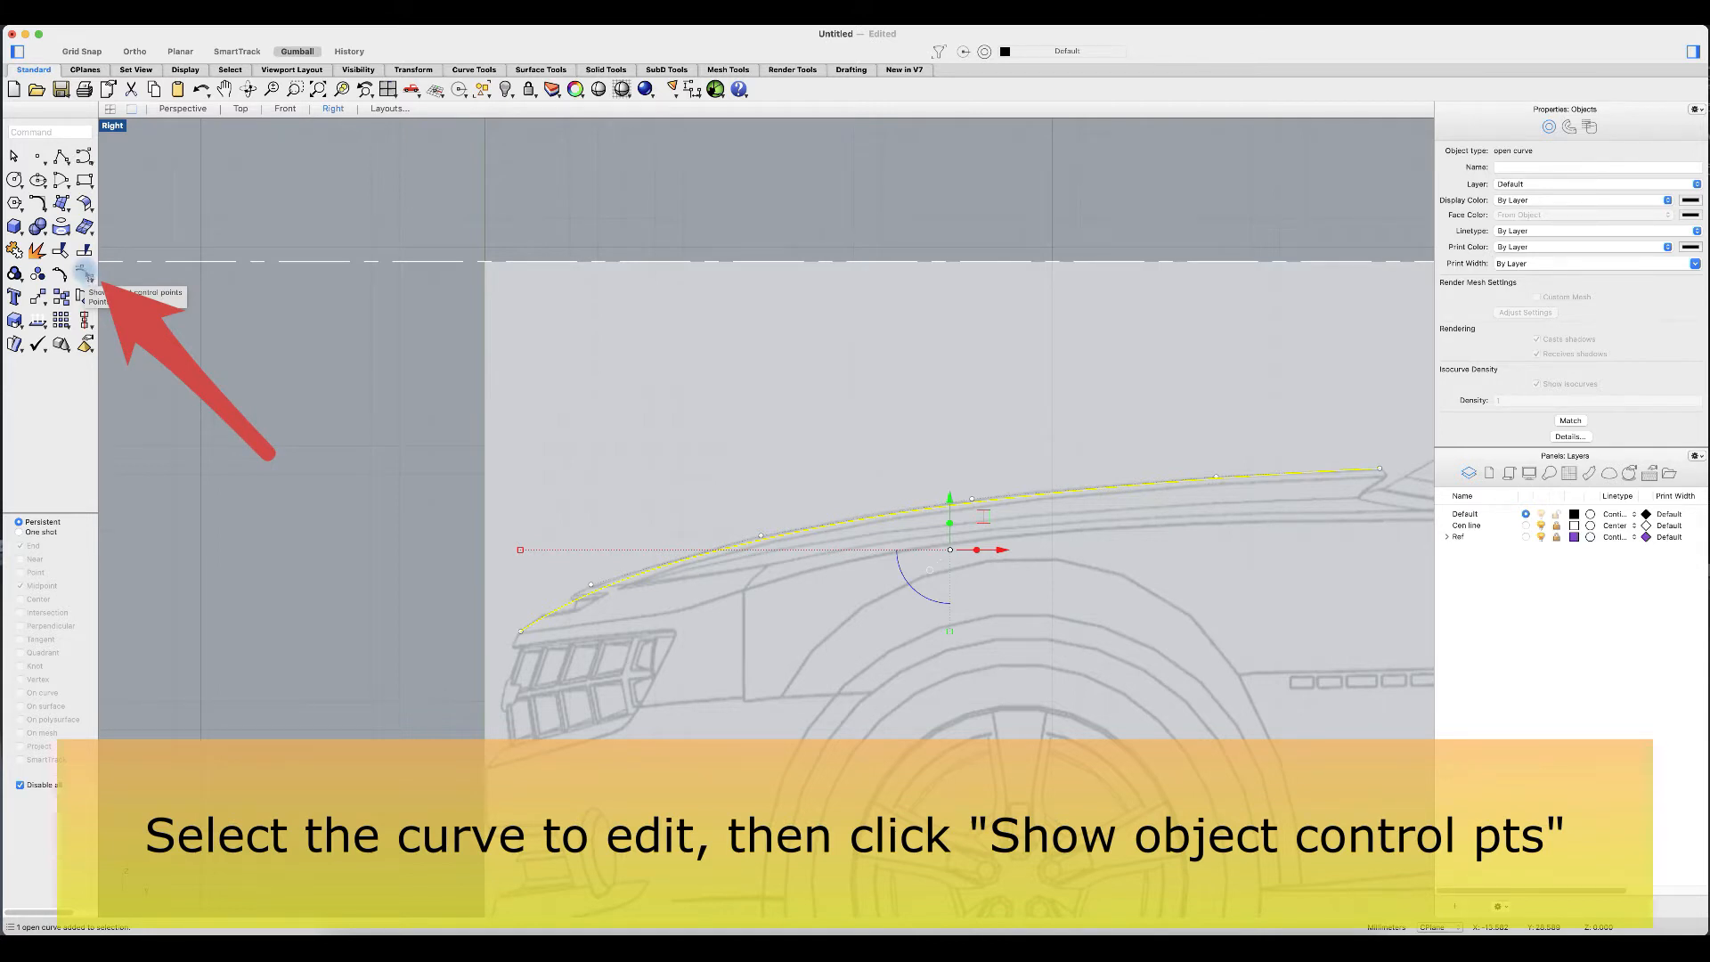
click(85, 274)
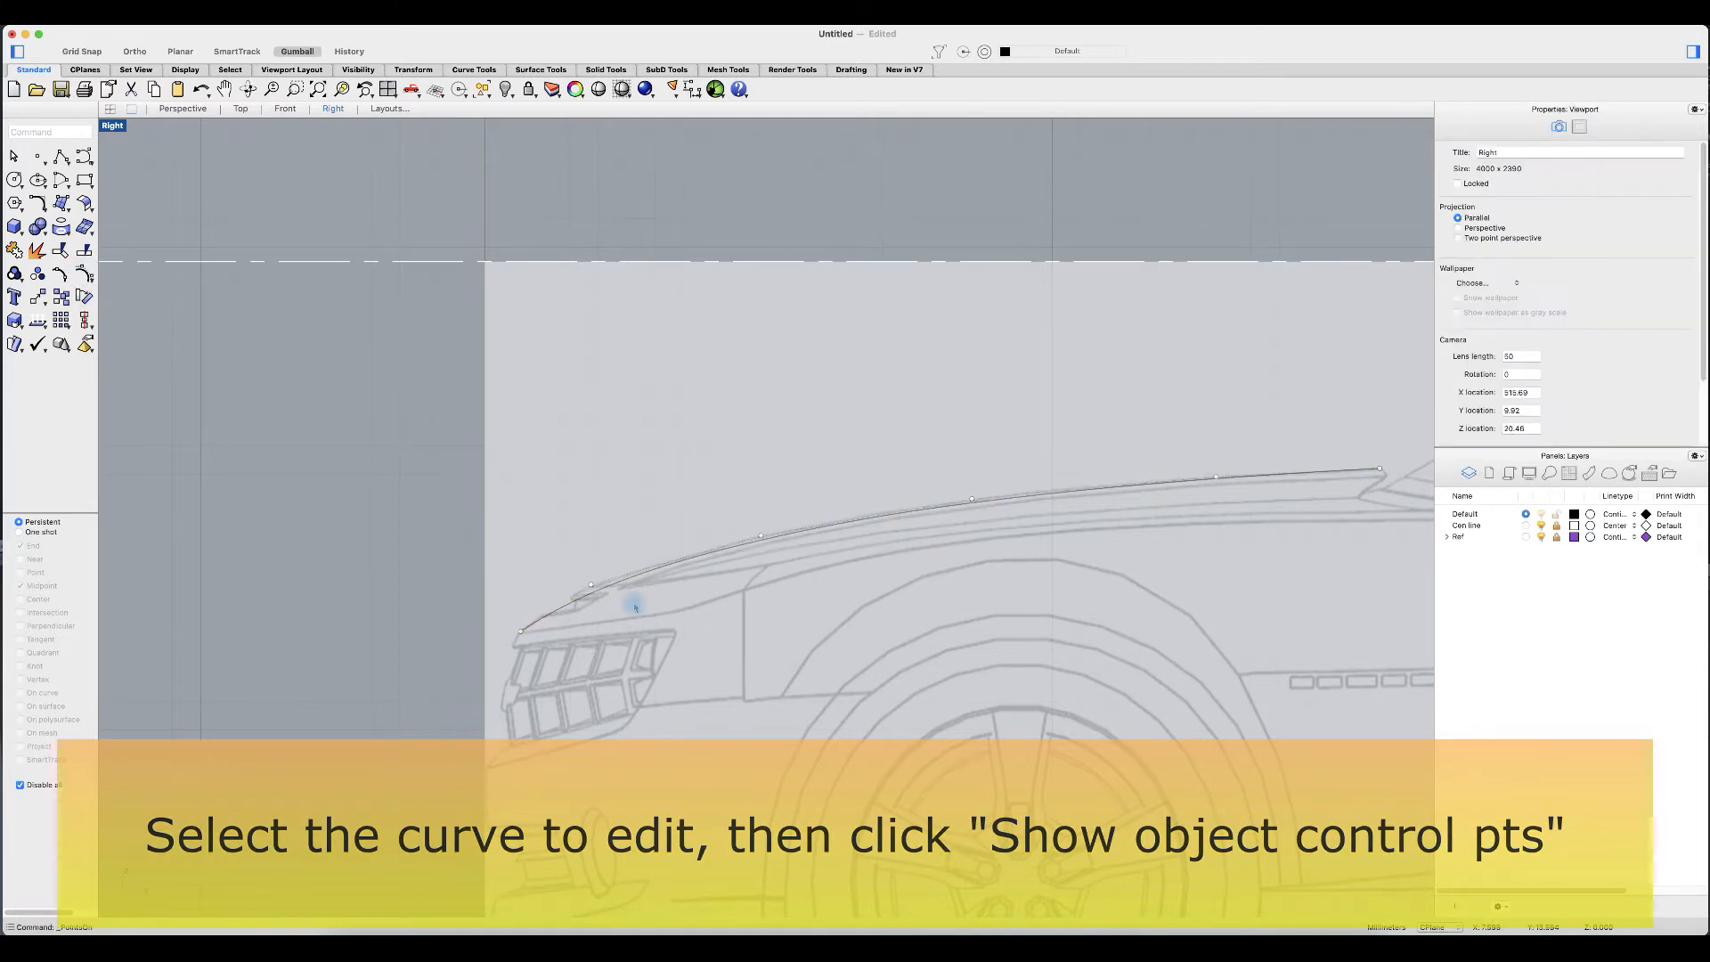
Step: Move the hood curve's control points at the nose and before the front wheel so the curve follows the blueprint's outline
scroll(584, 597, up, 3)
click(586, 592)
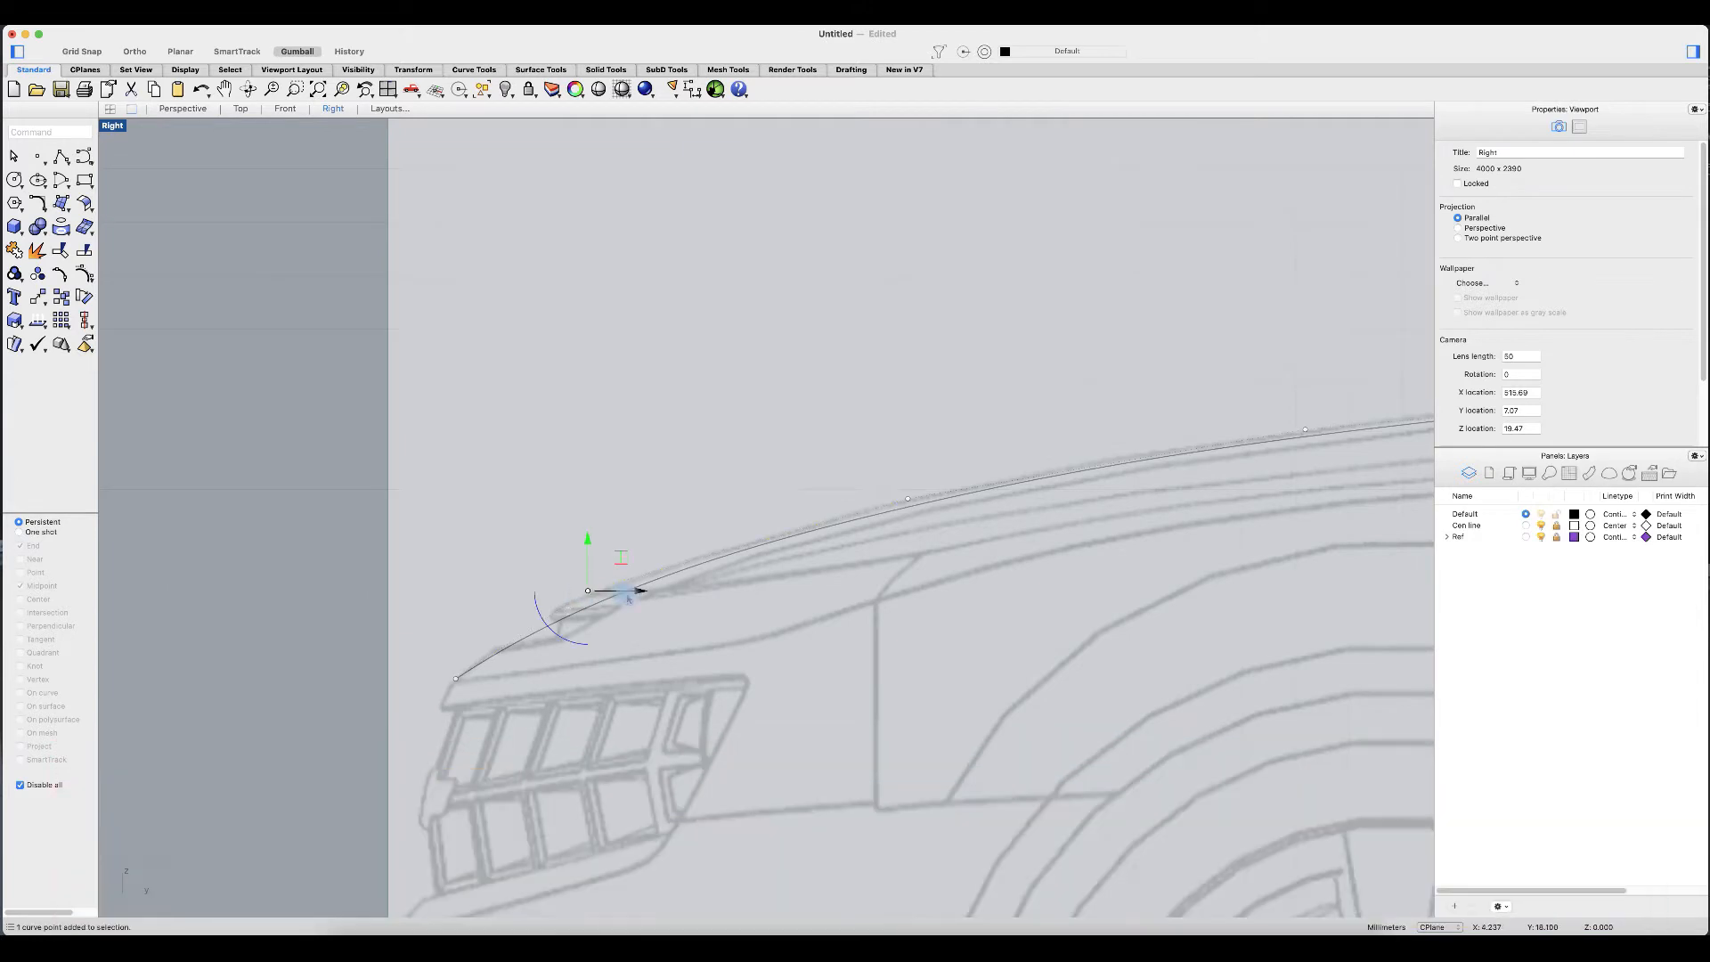
drag(588, 593, 562, 582)
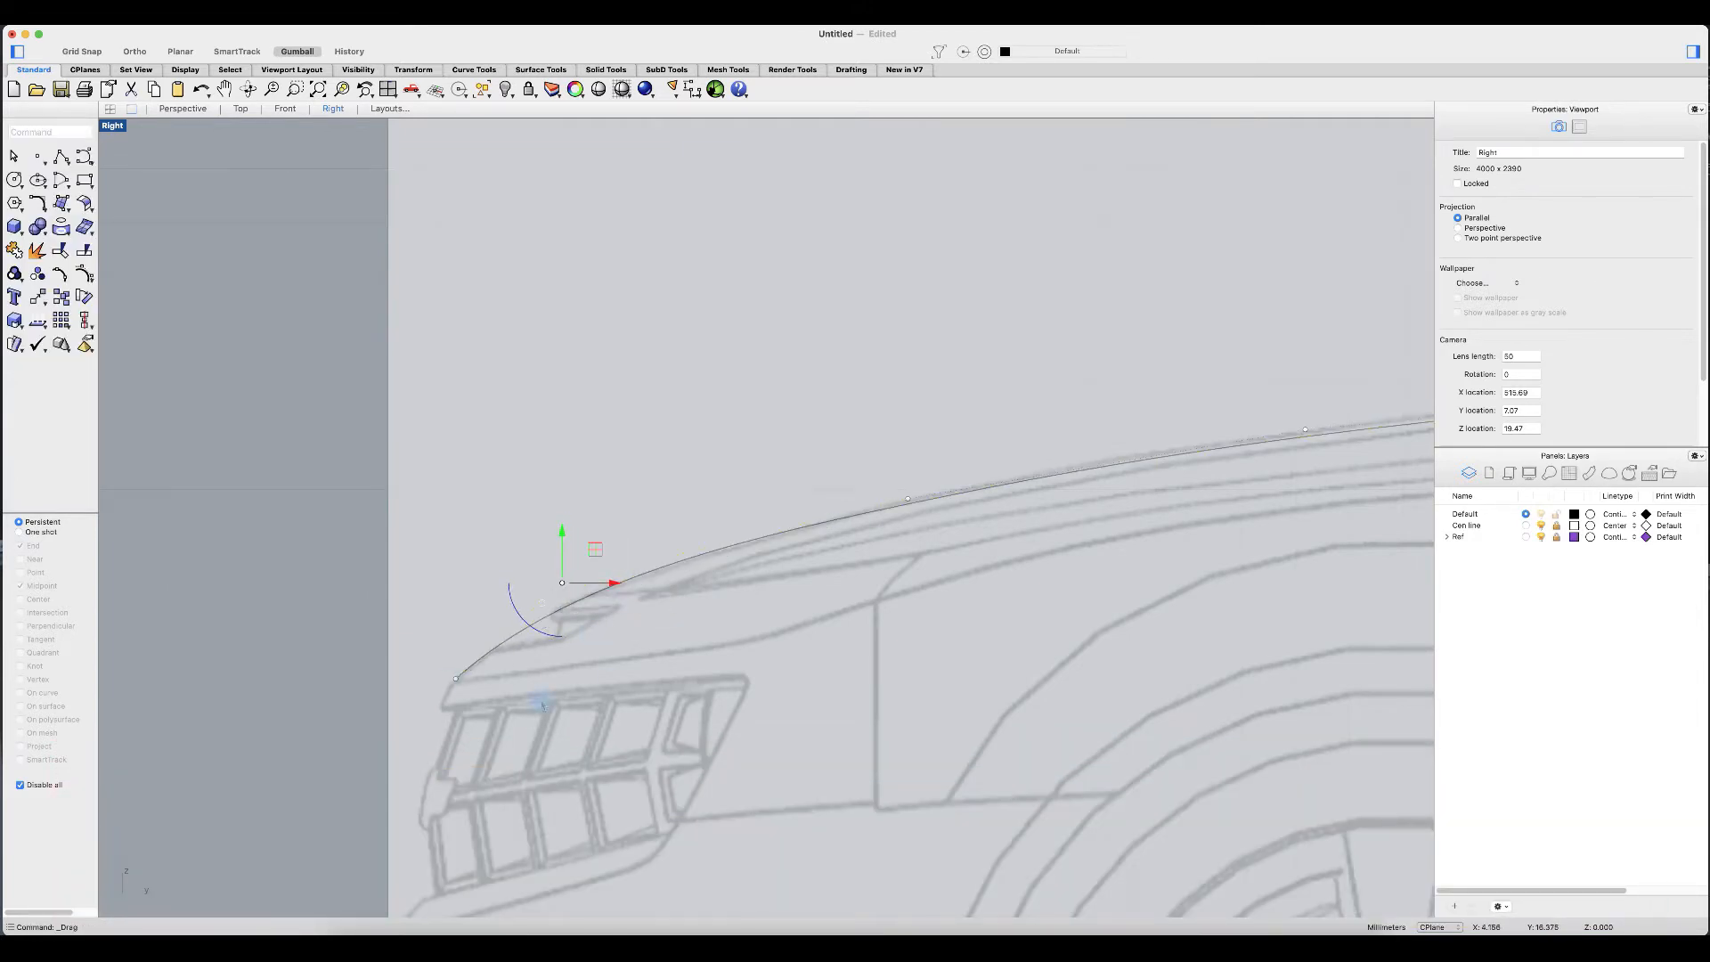
click(909, 504)
drag(909, 504, 976, 477)
click(563, 585)
drag(563, 585, 542, 589)
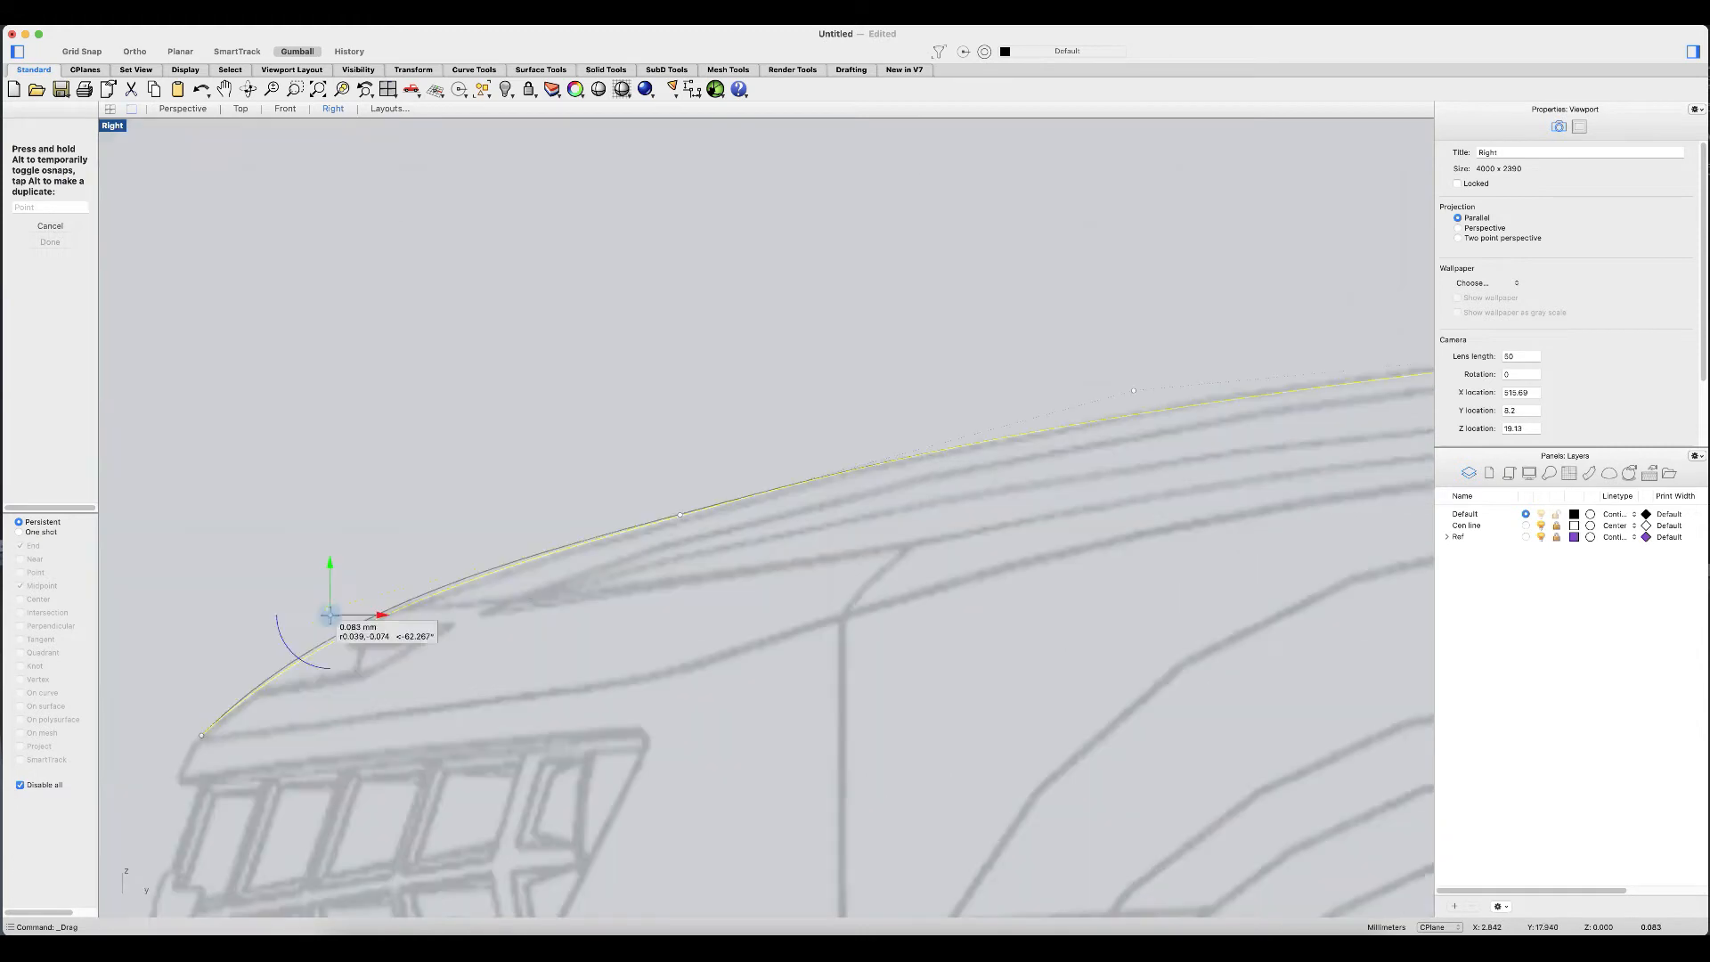
drag(329, 615, 331, 614)
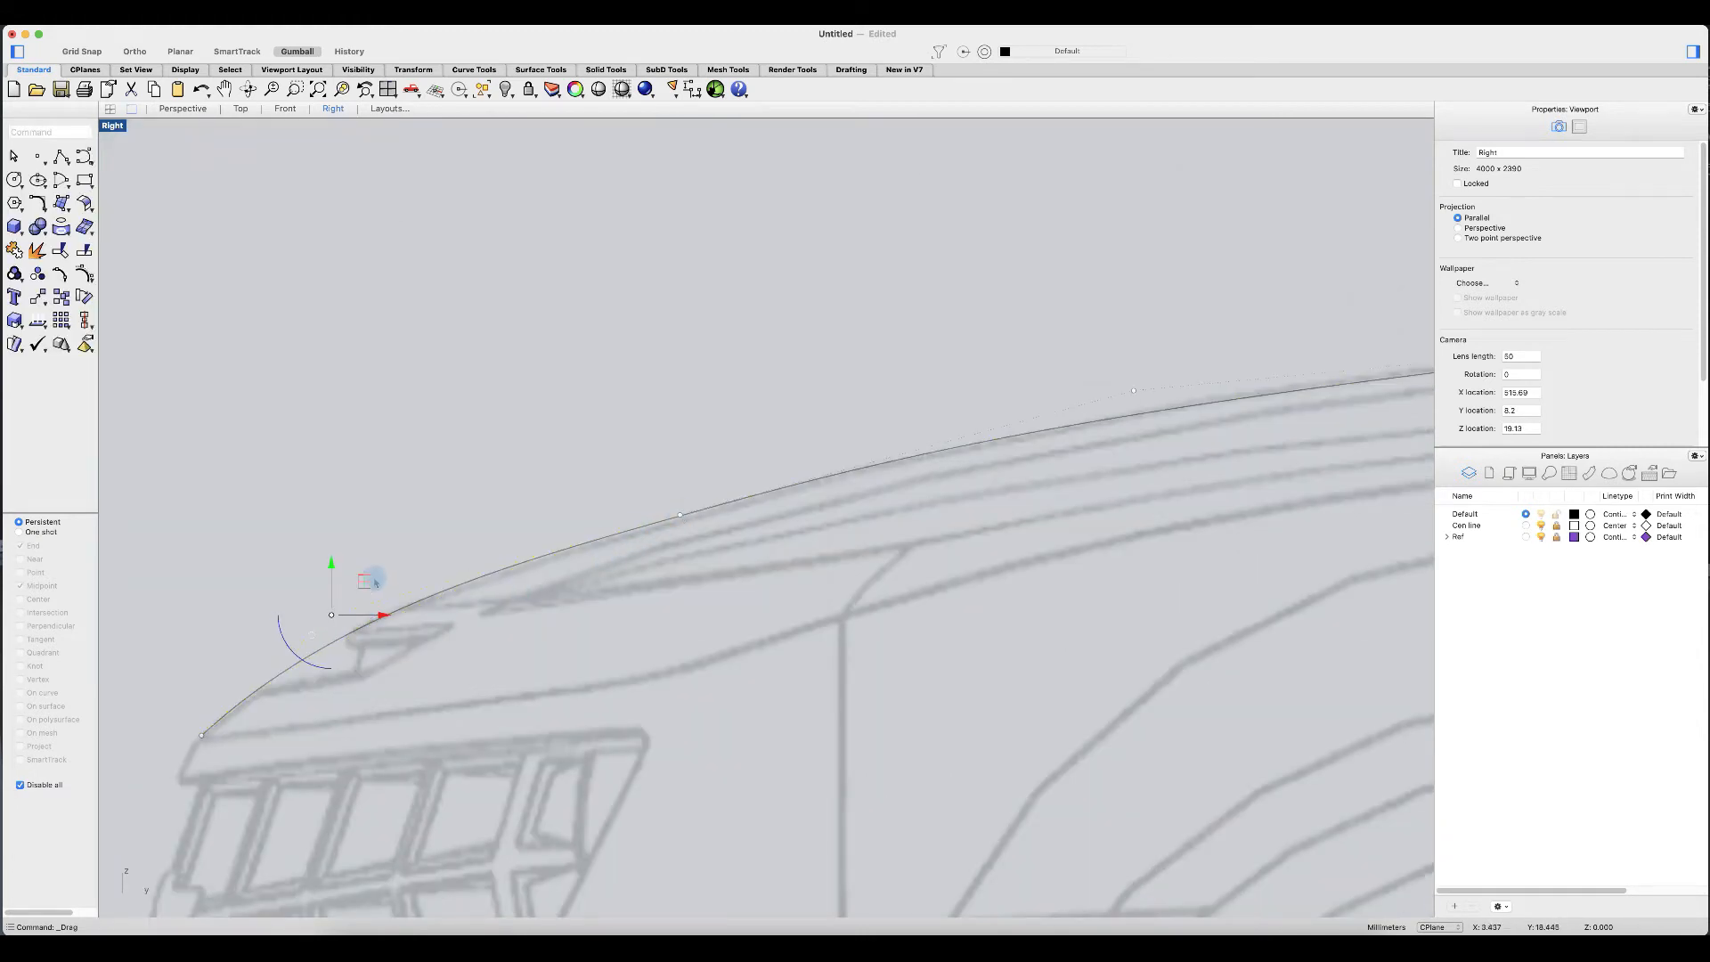
Step: Fine-tune the control point behind the nose and shift the one near the hood's rear end forward along the outline
scroll(375, 583, up, 3)
scroll(313, 638, down, 3)
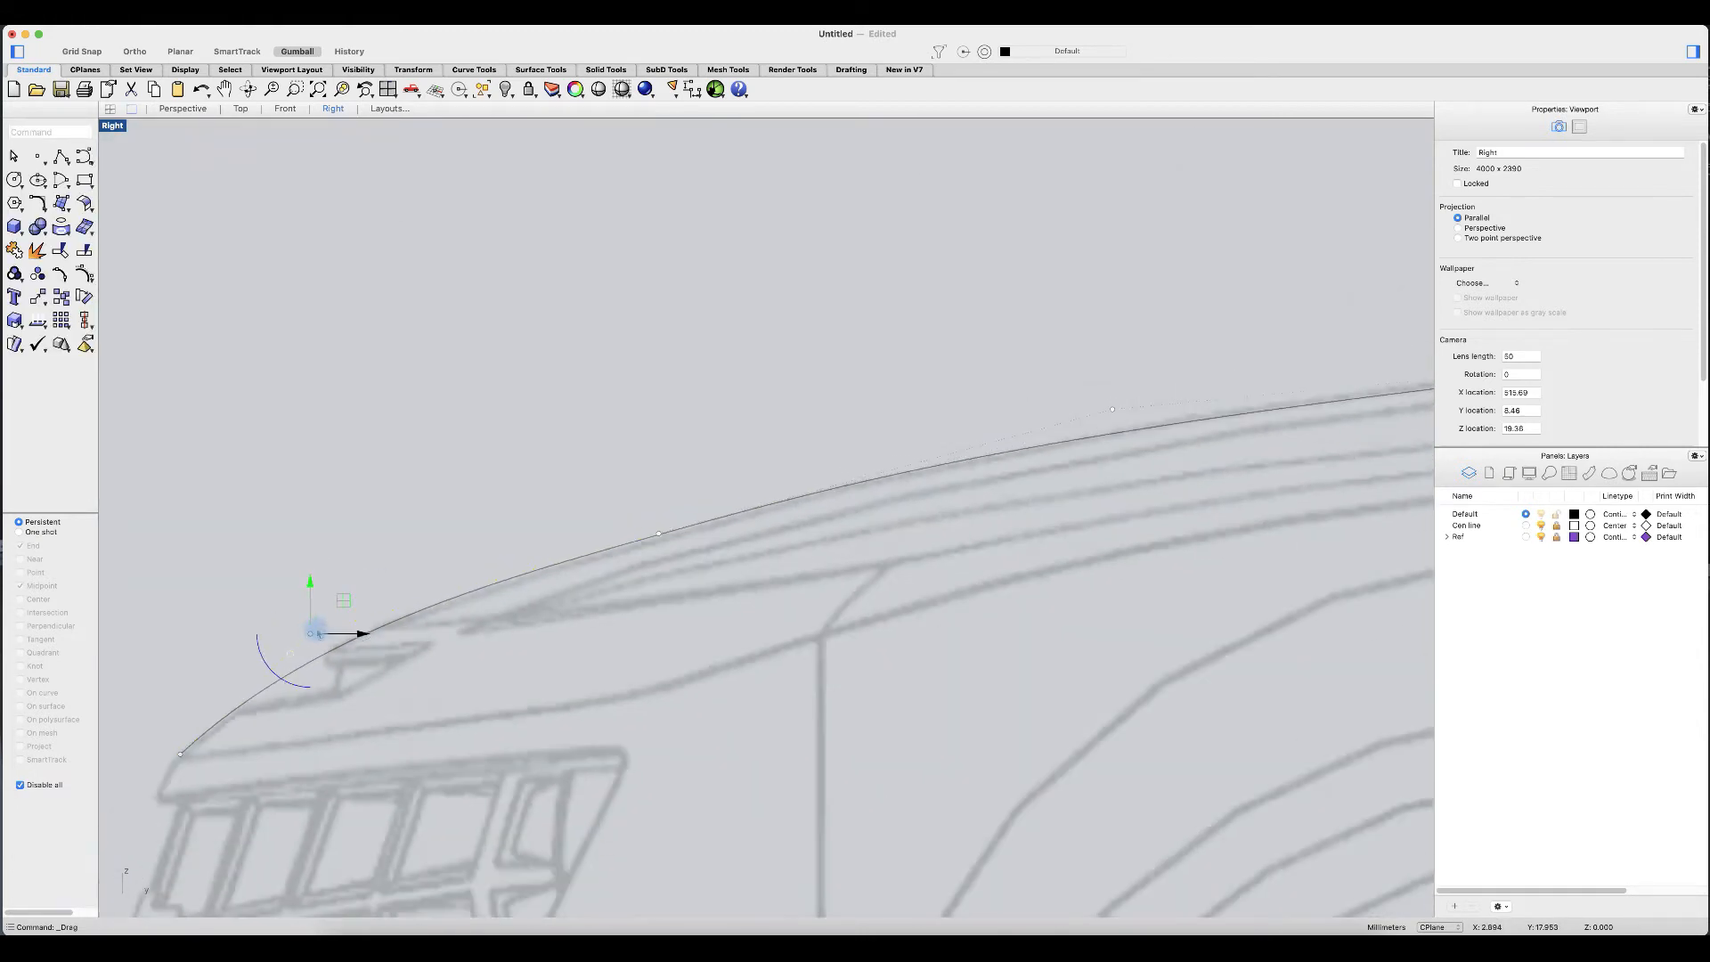
drag(677, 515, 656, 521)
scroll(1287, 455, down, 6)
right_drag(1165, 508, 706, 611)
drag(1345, 471, 1266, 467)
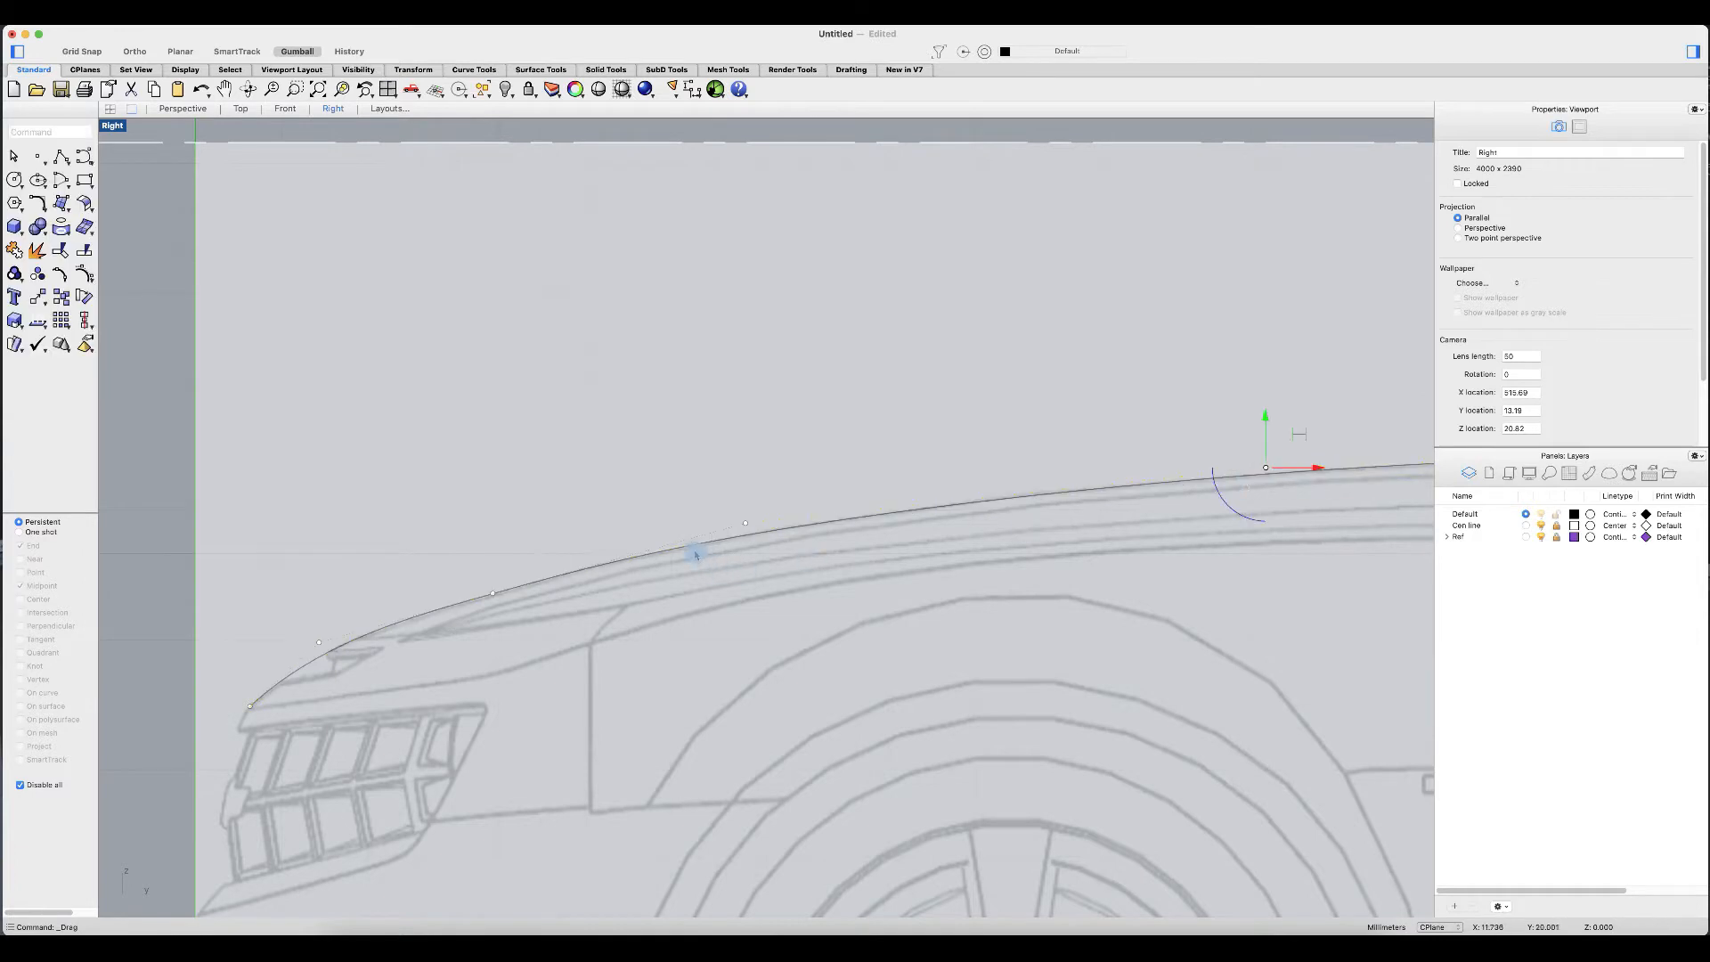
Step: Try moving all of the hood curve's control points together, and undo the drag
scroll(682, 552, up, 3)
scroll(530, 613, down, 4)
right_drag(530, 612, 772, 592)
click(681, 595)
key(super+a)
drag(680, 595, 688, 590)
key(super+z)
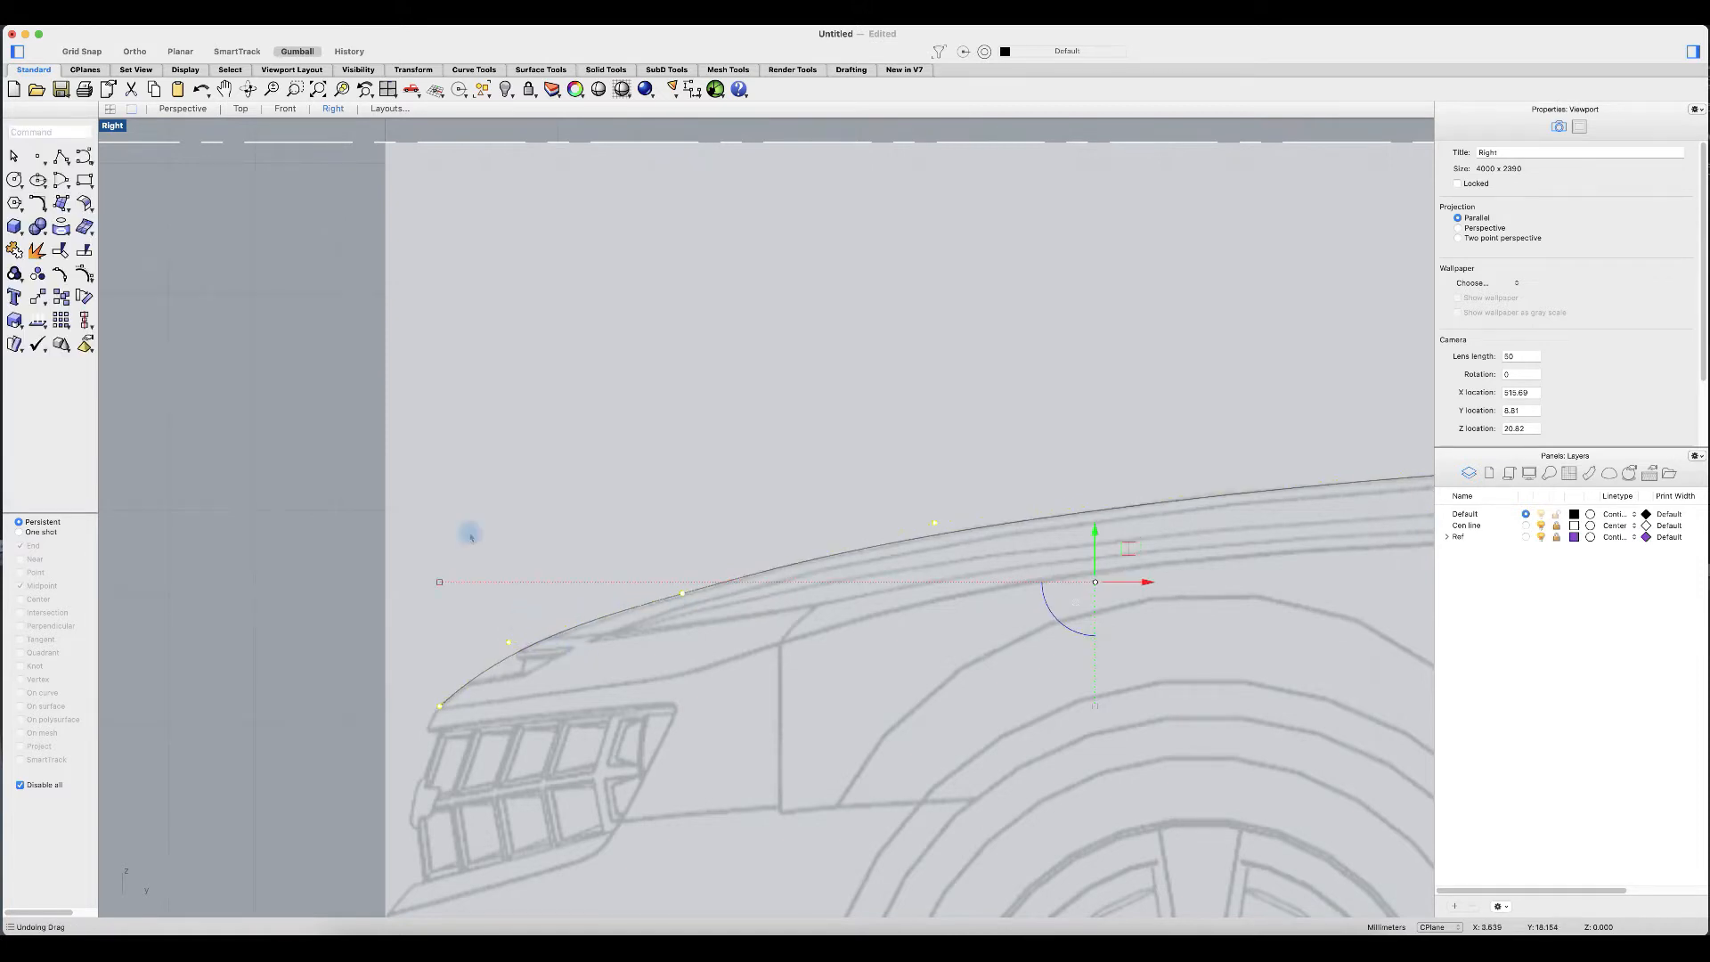
Step: Readjust the hood curve's control points at the nose and above the front wheel, undoing unwanted moves
click(682, 595)
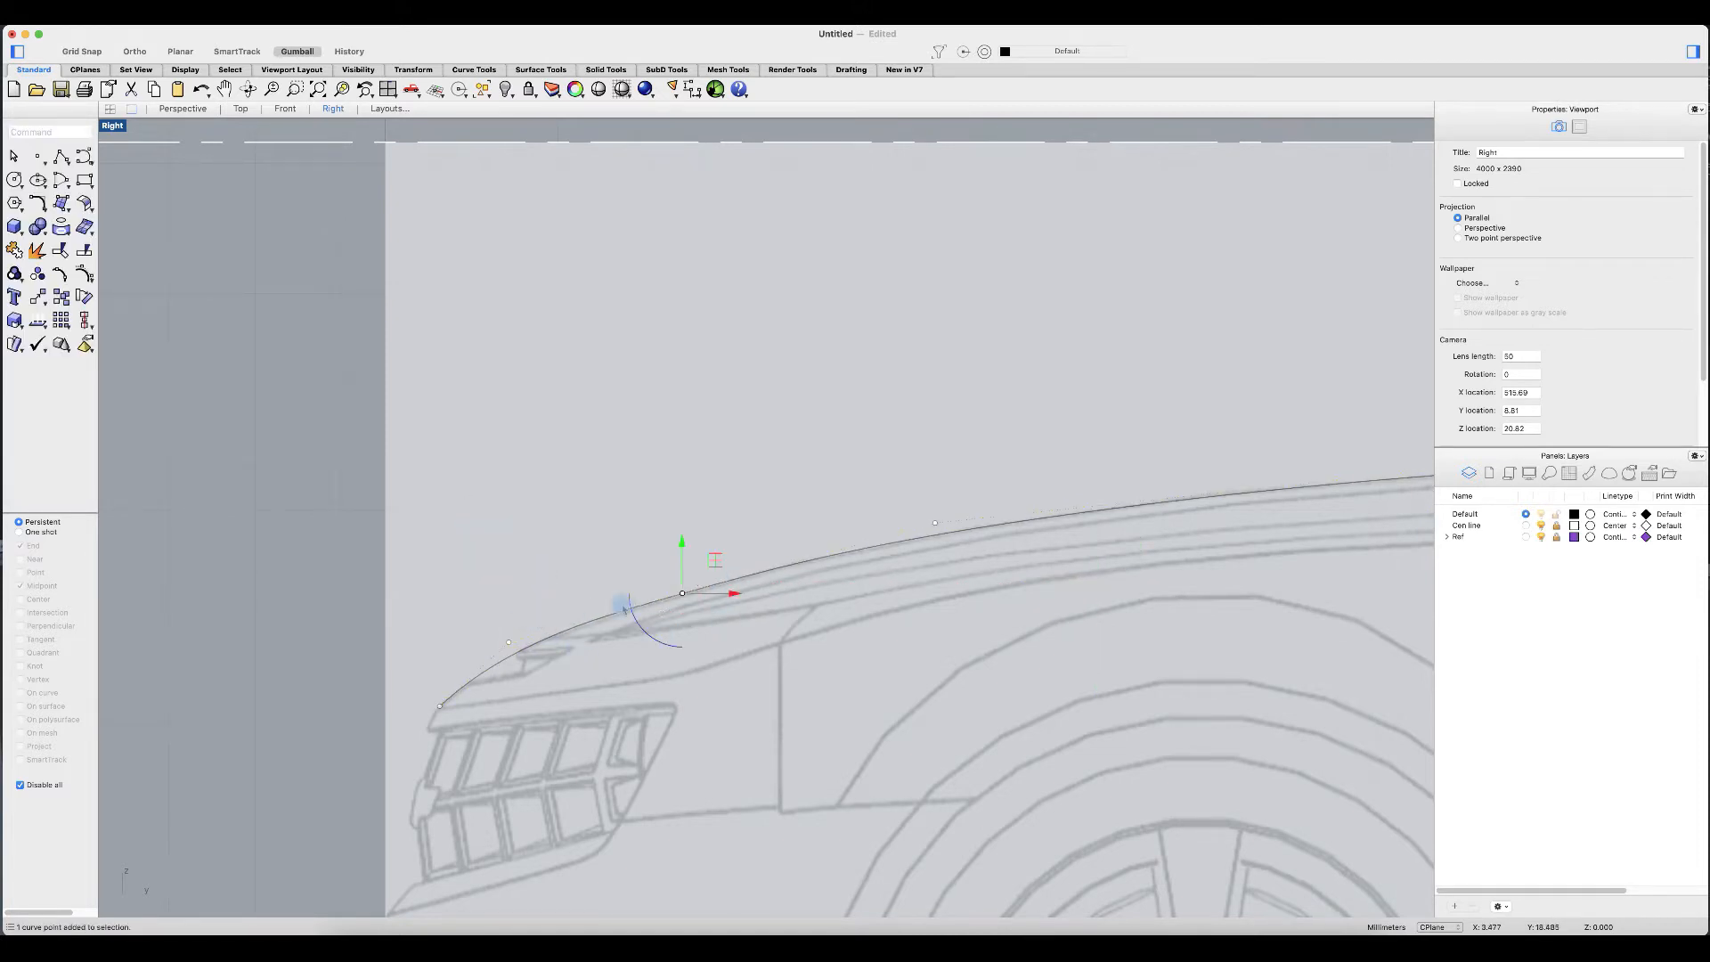
click(510, 643)
drag(510, 643, 500, 648)
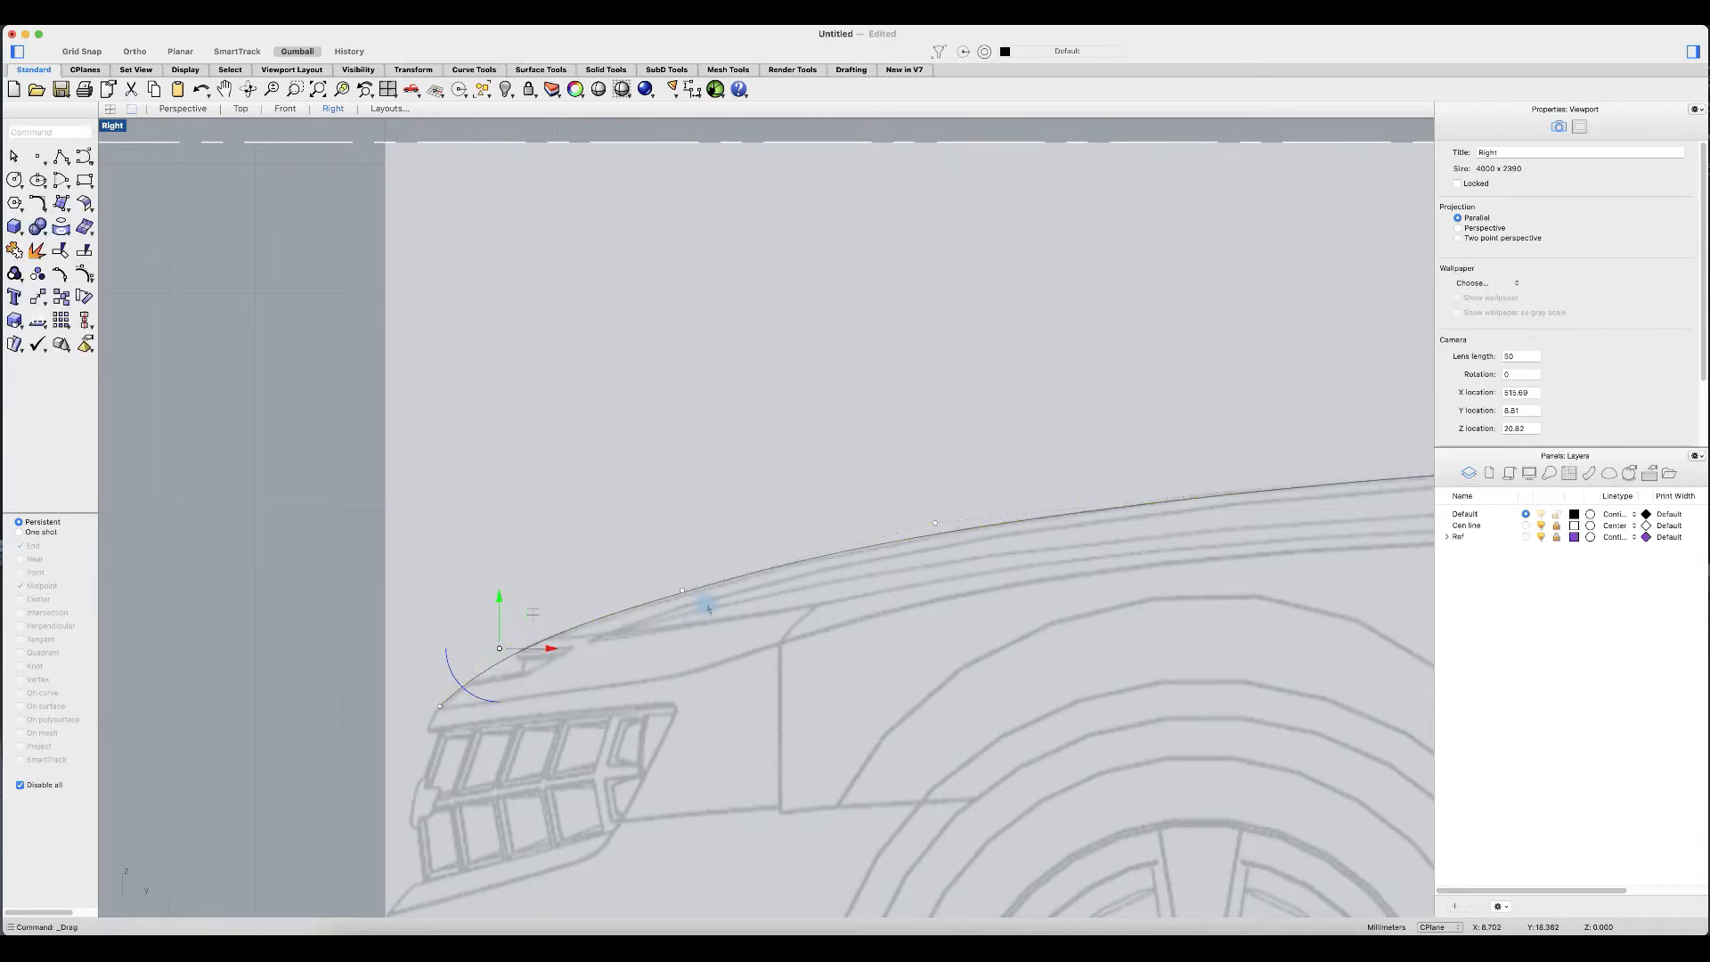
drag(932, 526, 1000, 526)
key(super+z)
key(super+z)
key(super+z)
click(946, 522)
right_drag(1217, 603, 836, 665)
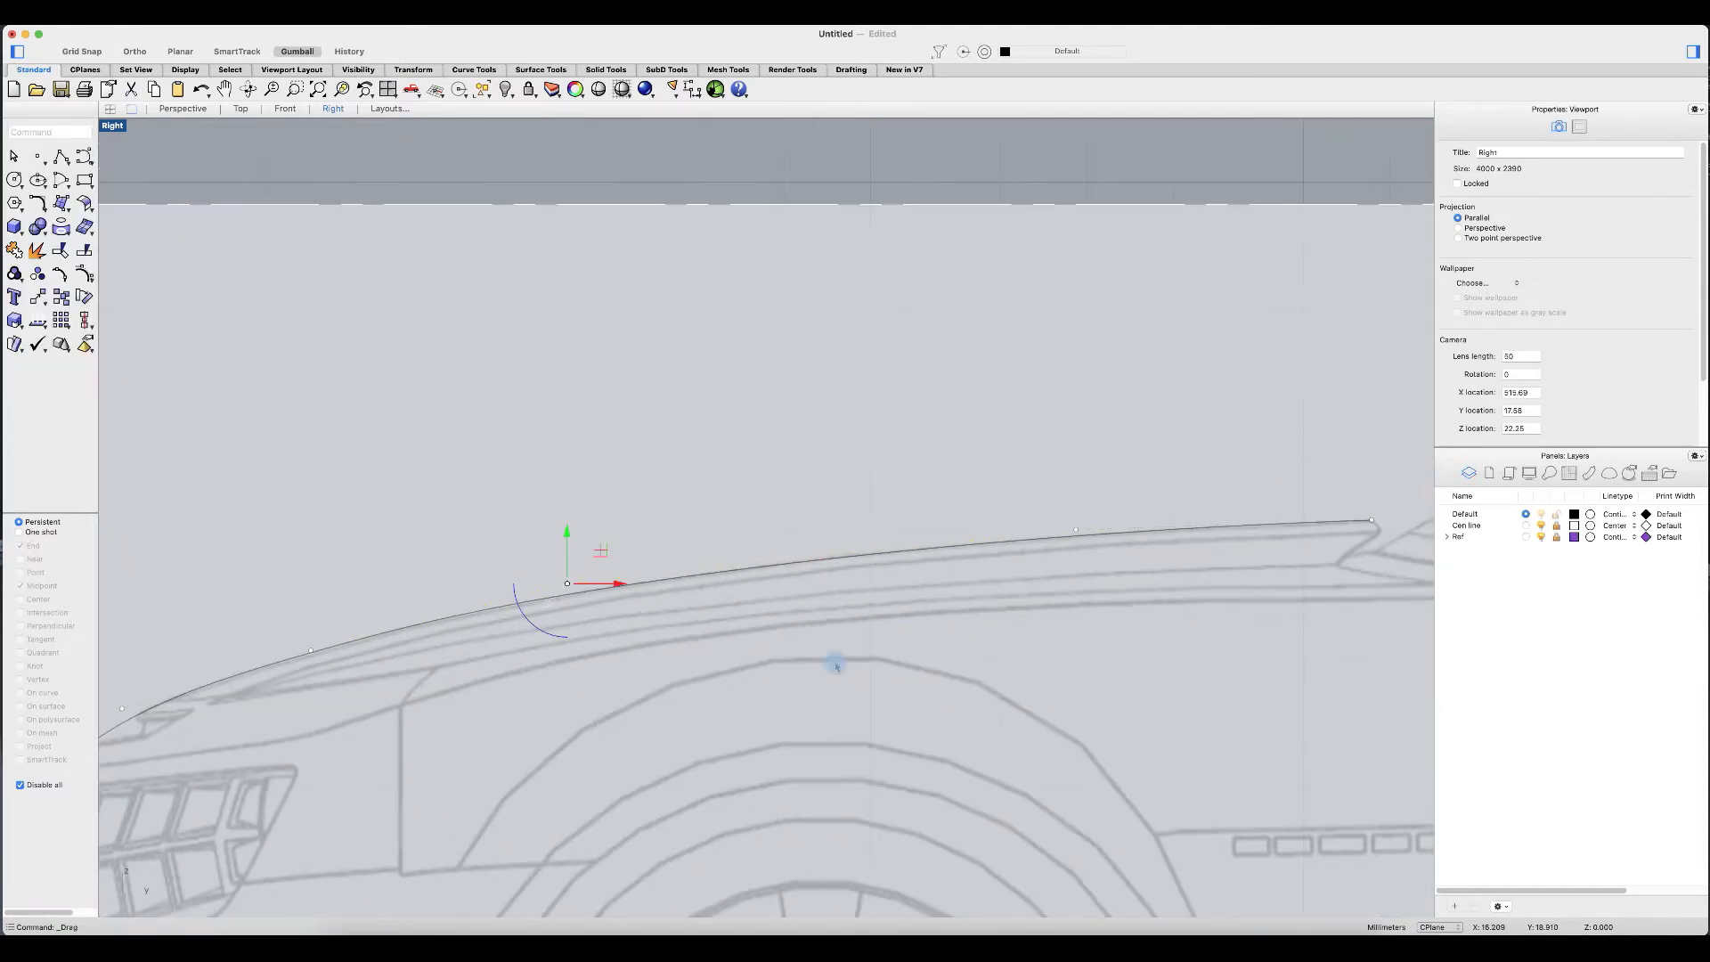
Step: Raise the control point near the hood's rear end slightly so the curve meets the blueprint line
scroll(1176, 586, up, 6)
click(982, 479)
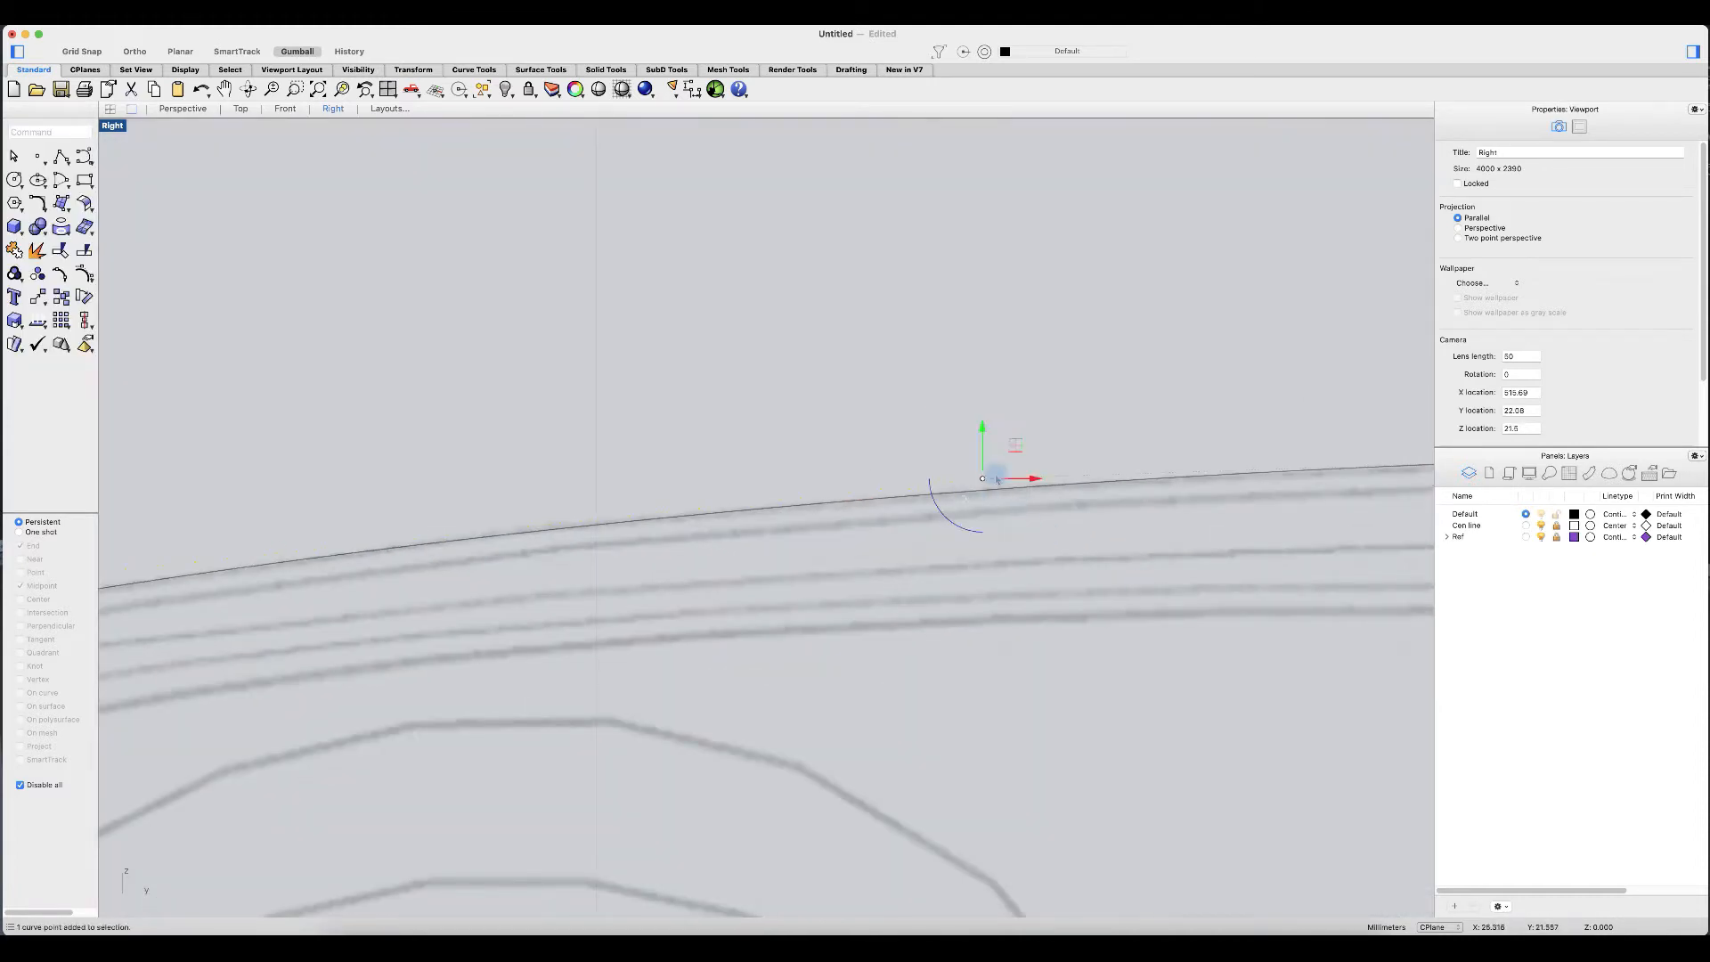
drag(983, 433, 982, 430)
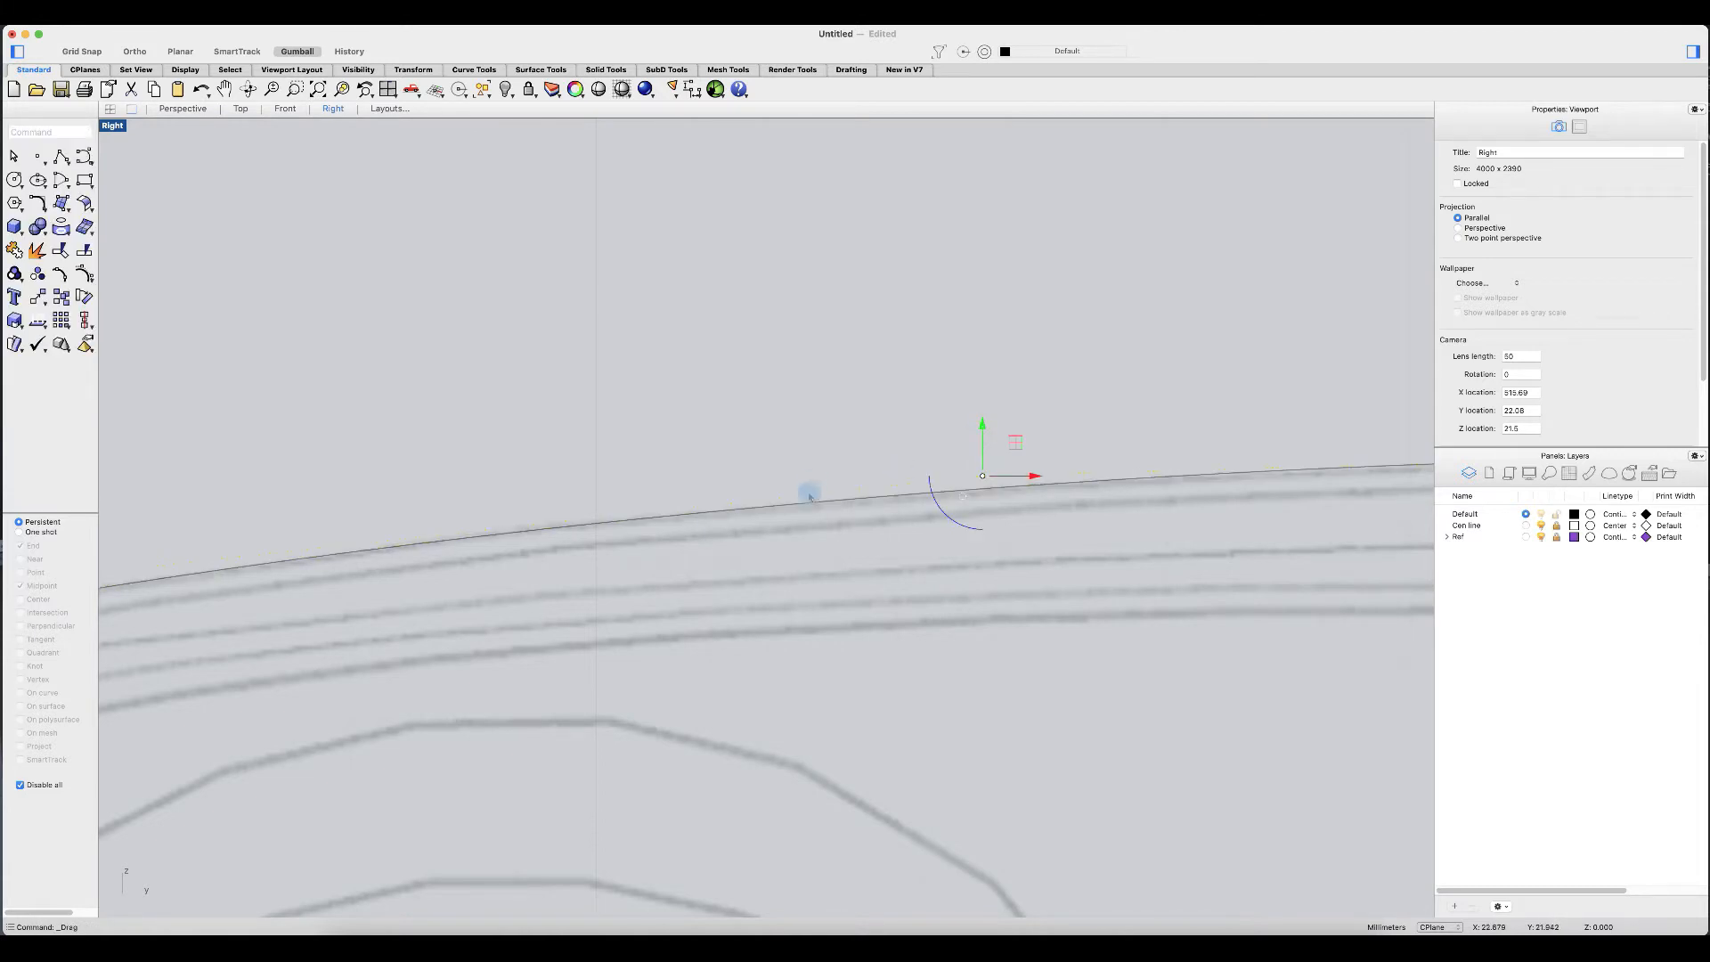
Step: Nudge the hood curve's control point above the front of the wheel arch slightly to follow the blueprint outline
scroll(807, 537, down, 5)
right_drag(805, 600, 833, 604)
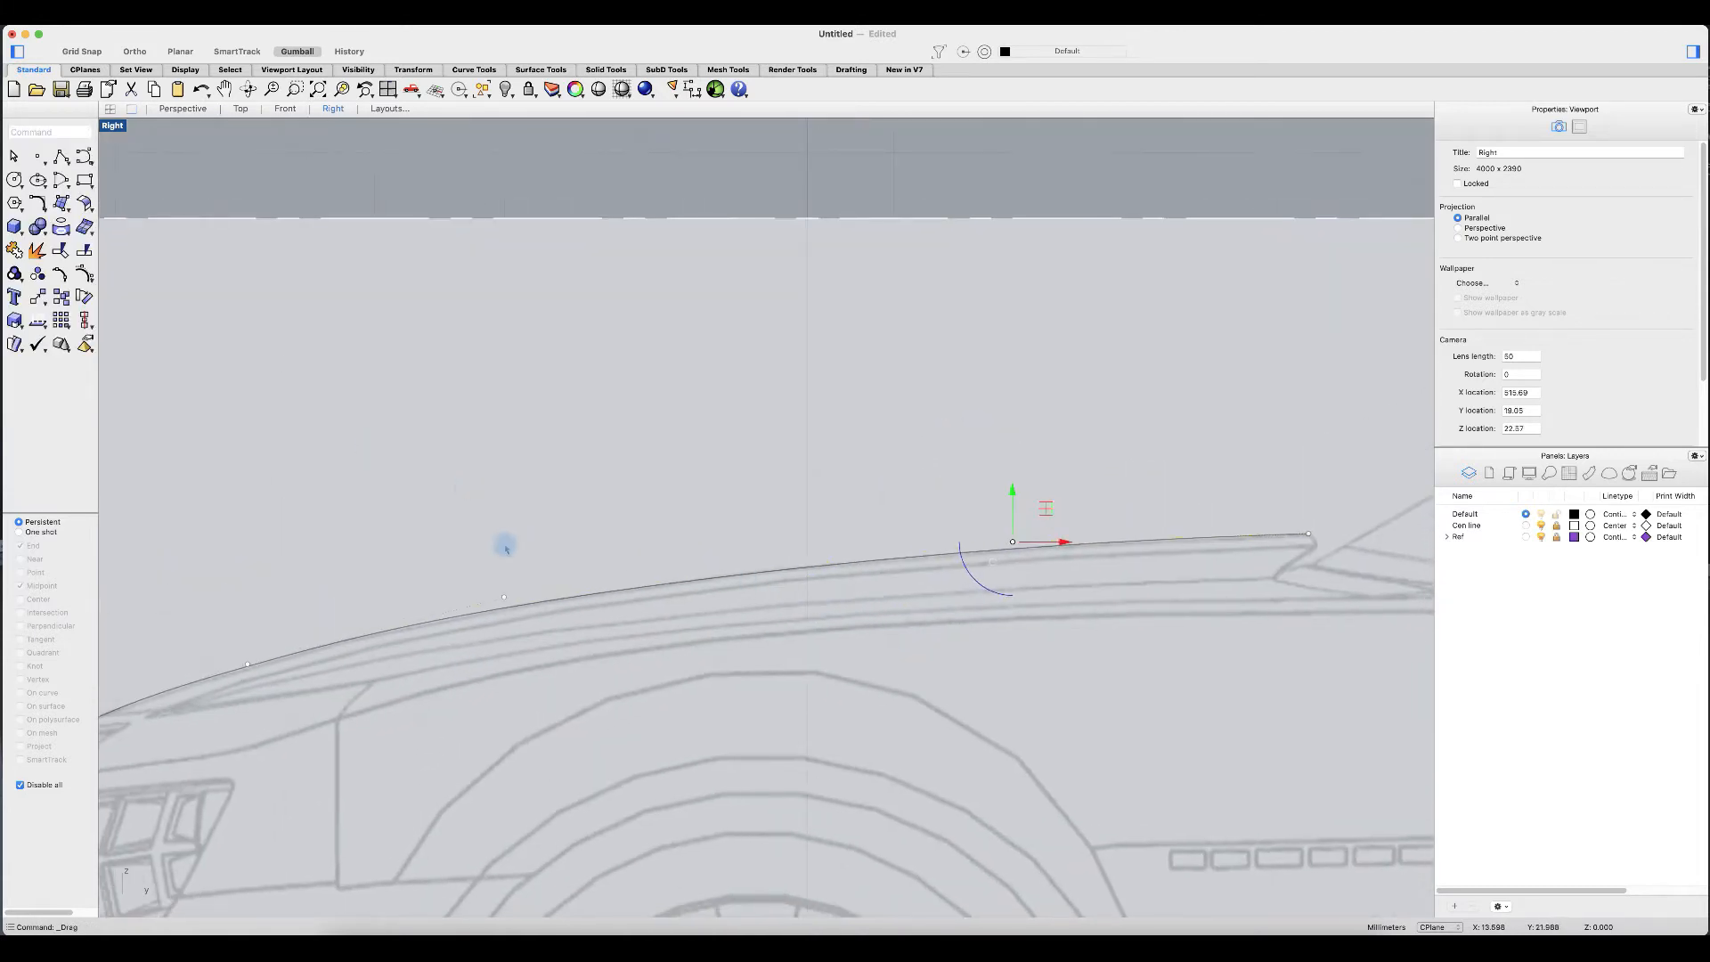
drag(454, 527, 543, 623)
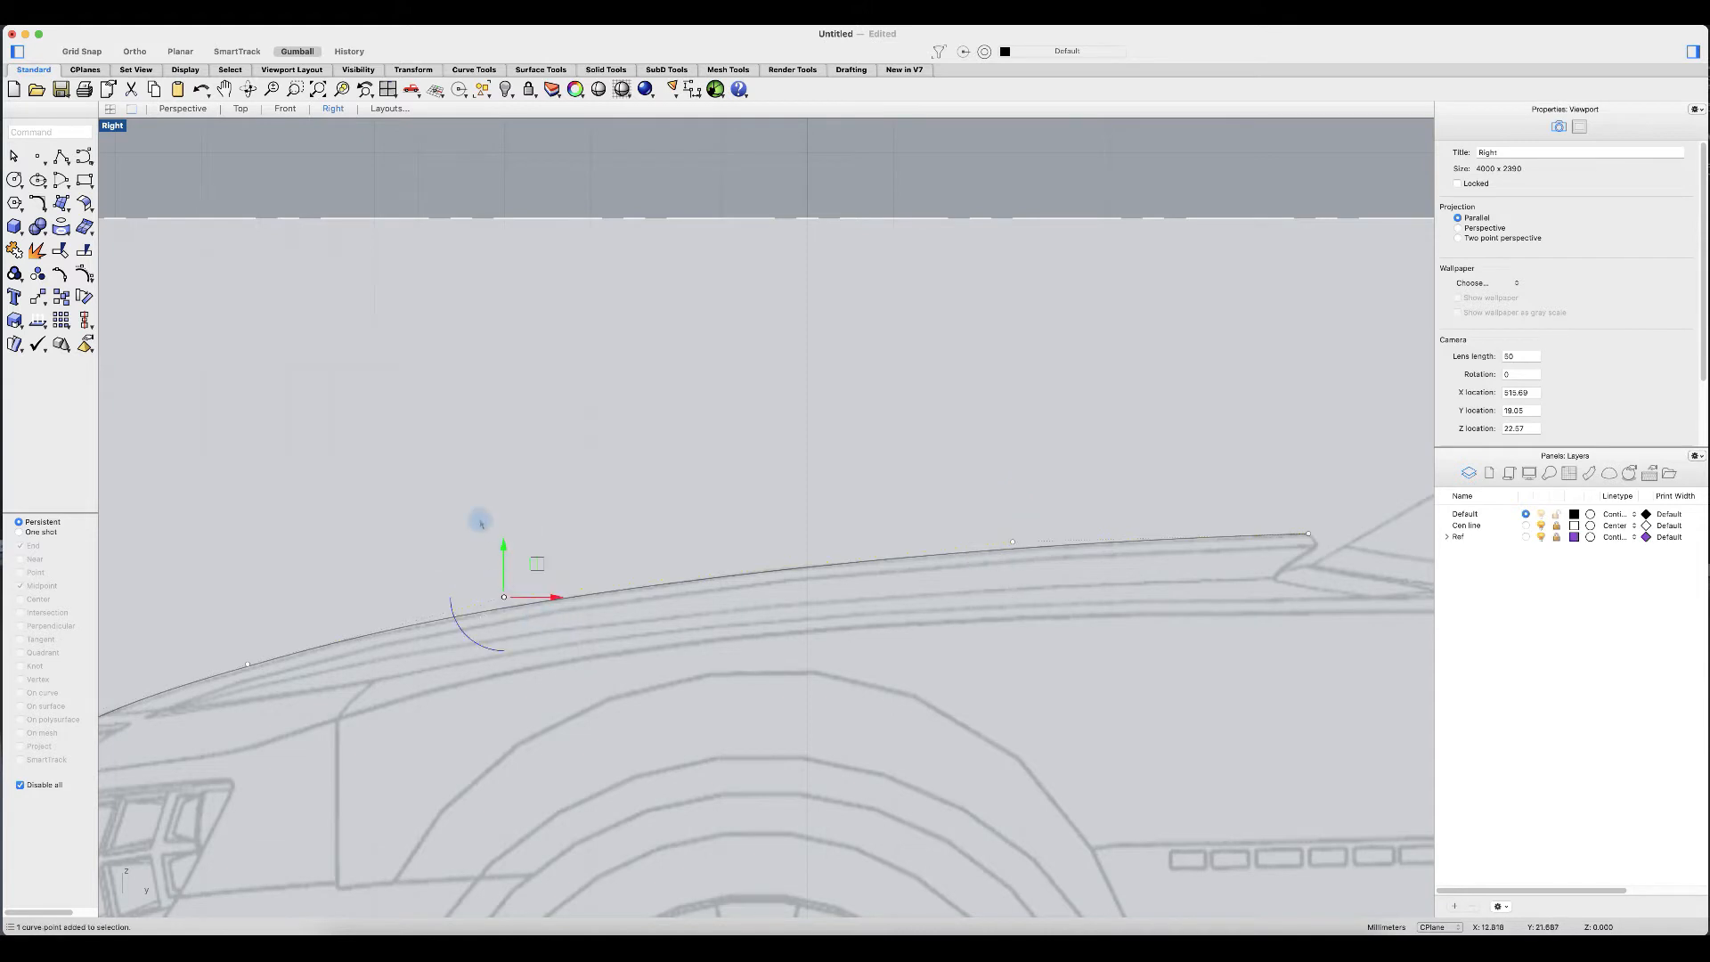
drag(505, 540, 506, 540)
drag(1295, 504, 1329, 565)
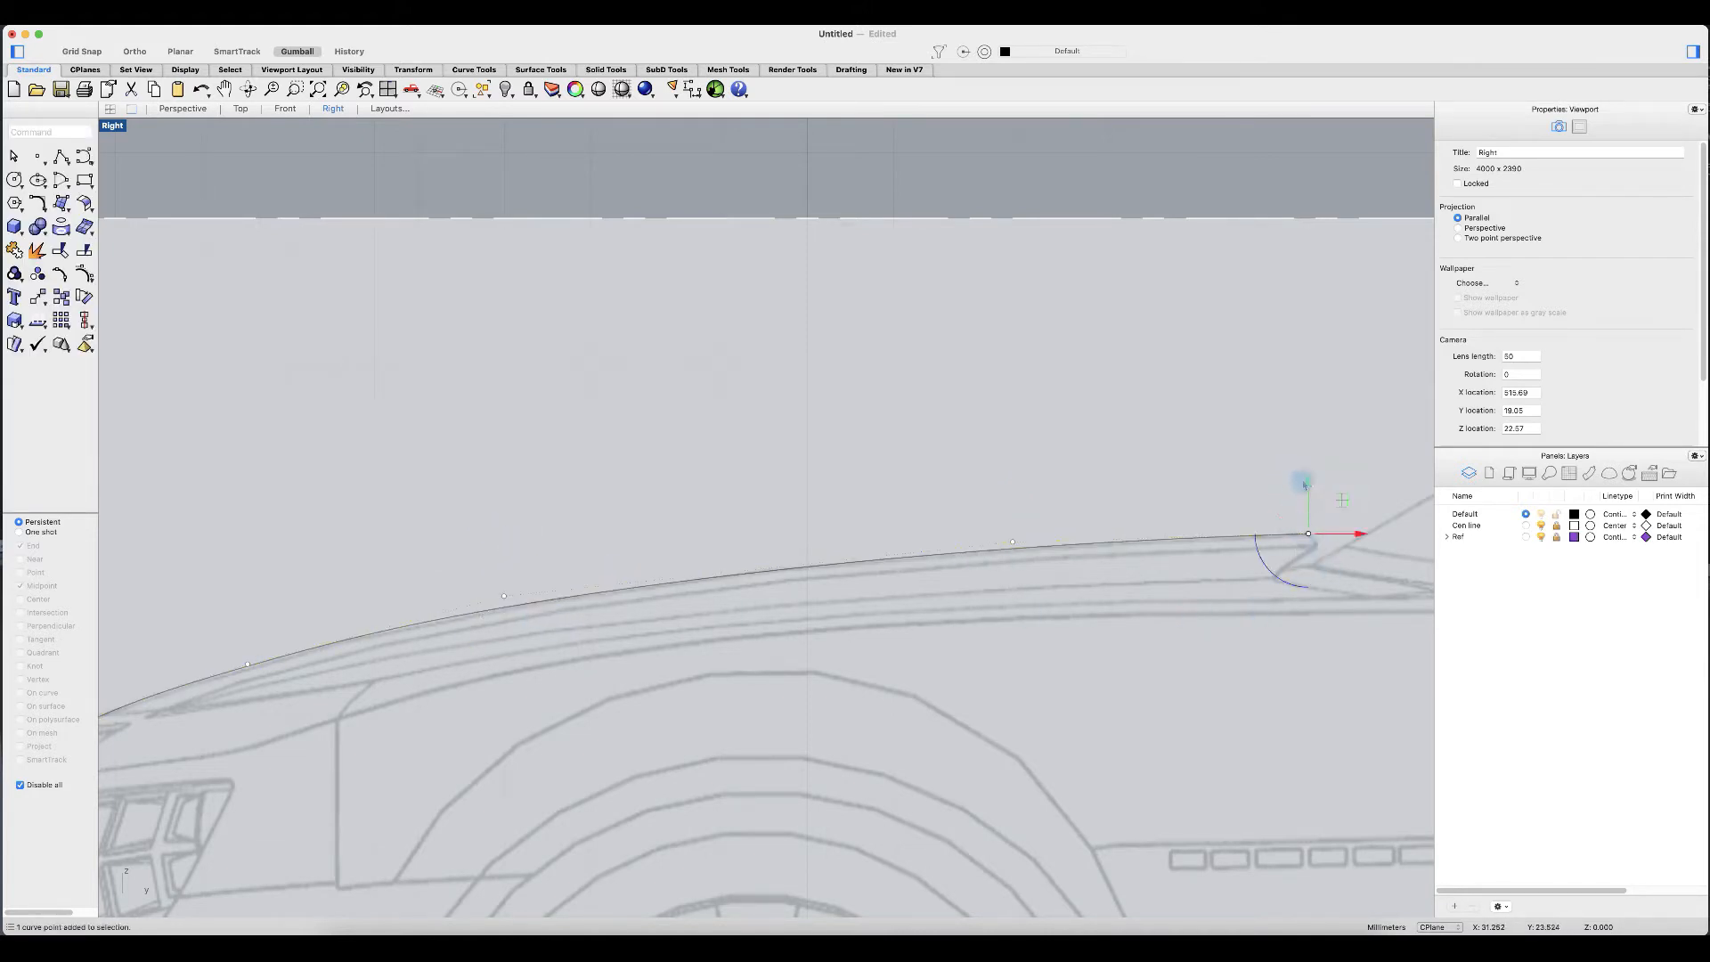
click(504, 596)
drag(504, 545, 504, 547)
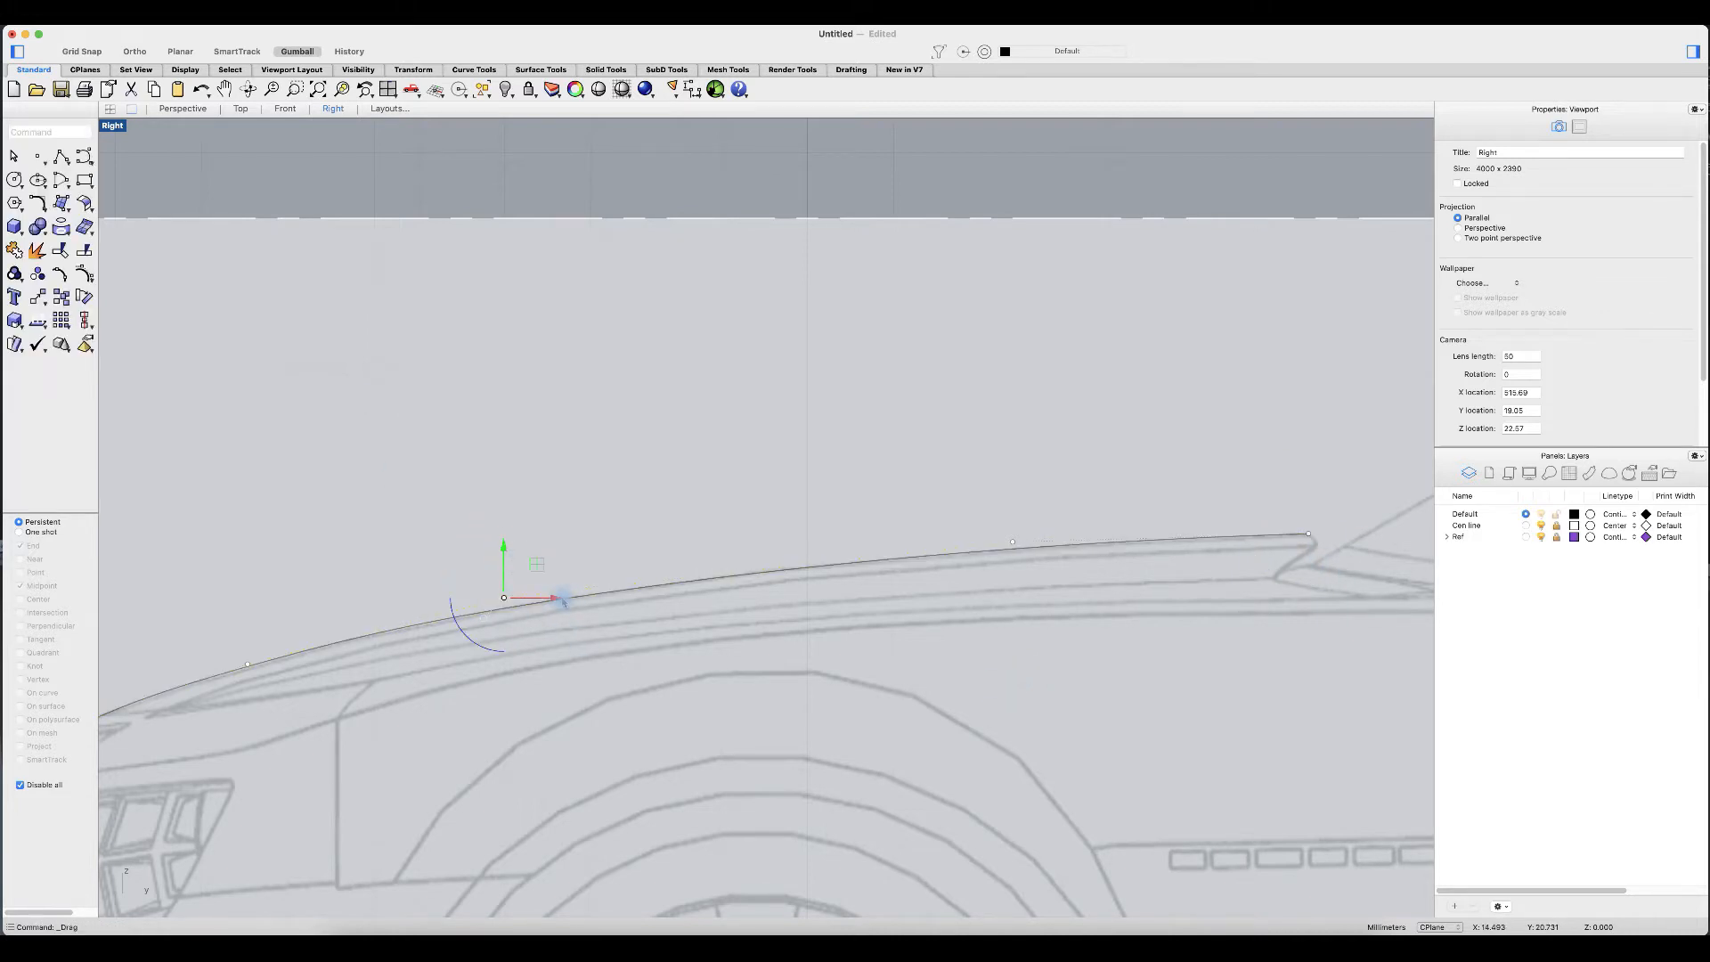
drag(557, 599, 560, 598)
scroll(401, 595, down, 10)
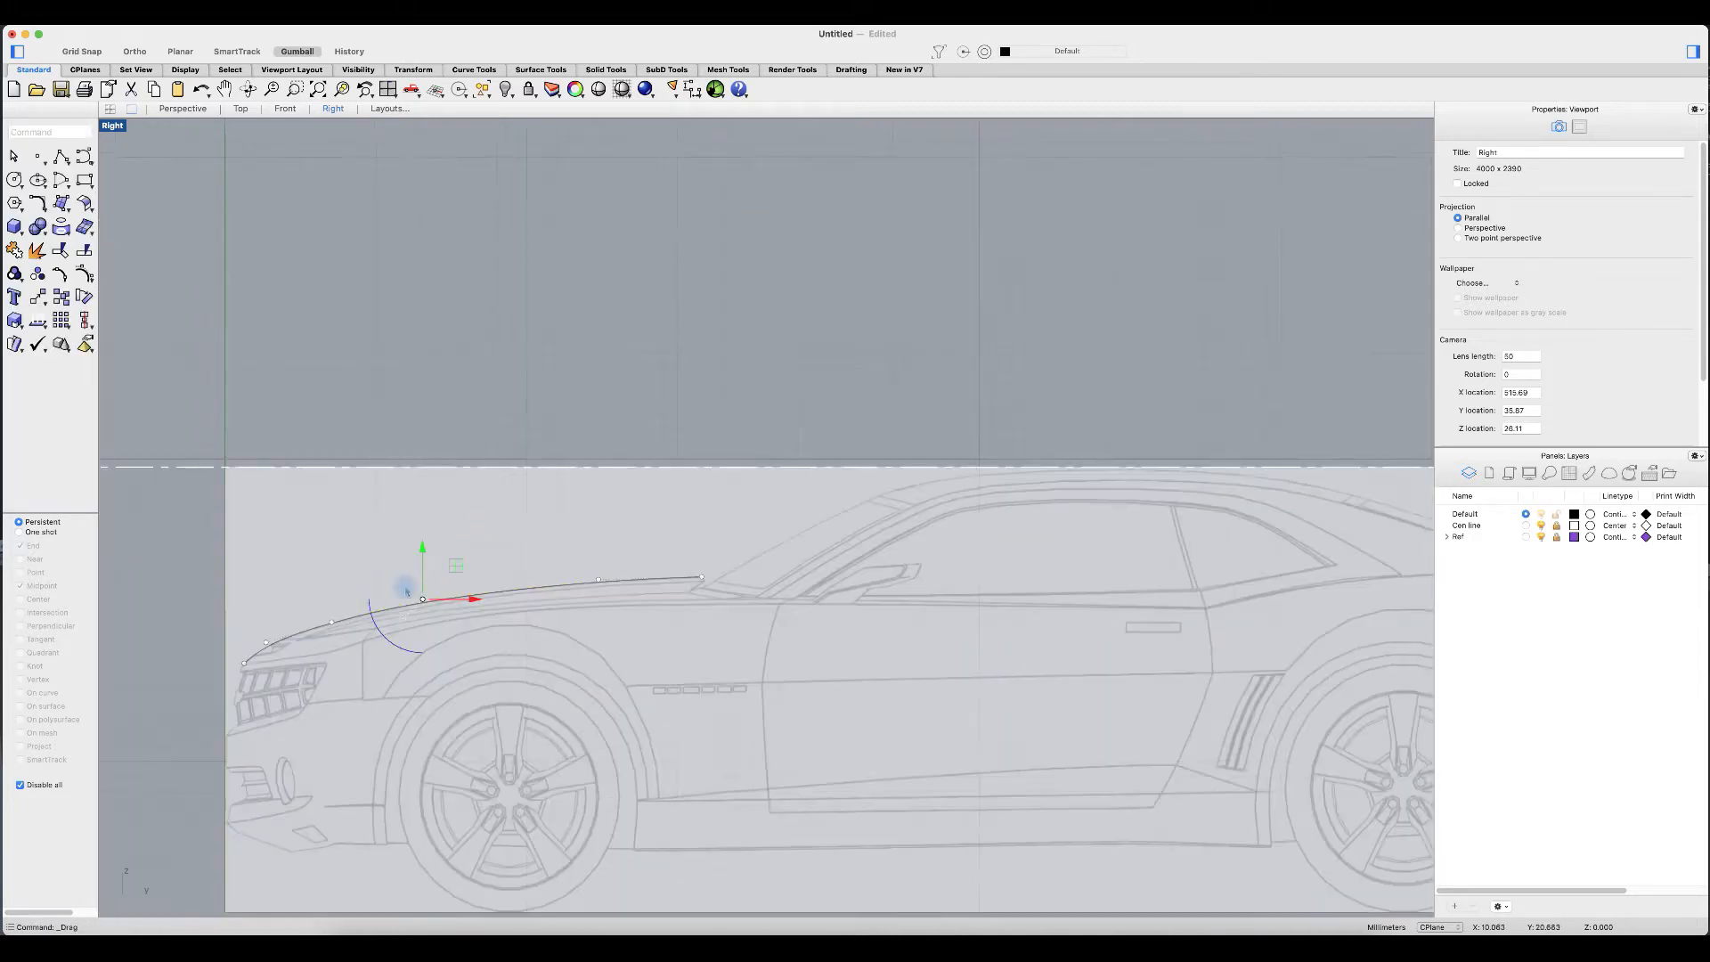
Step: Return to the four-view layout and hide the Ref Rear layer
right_drag(405, 588, 456, 518)
double_click(122, 129)
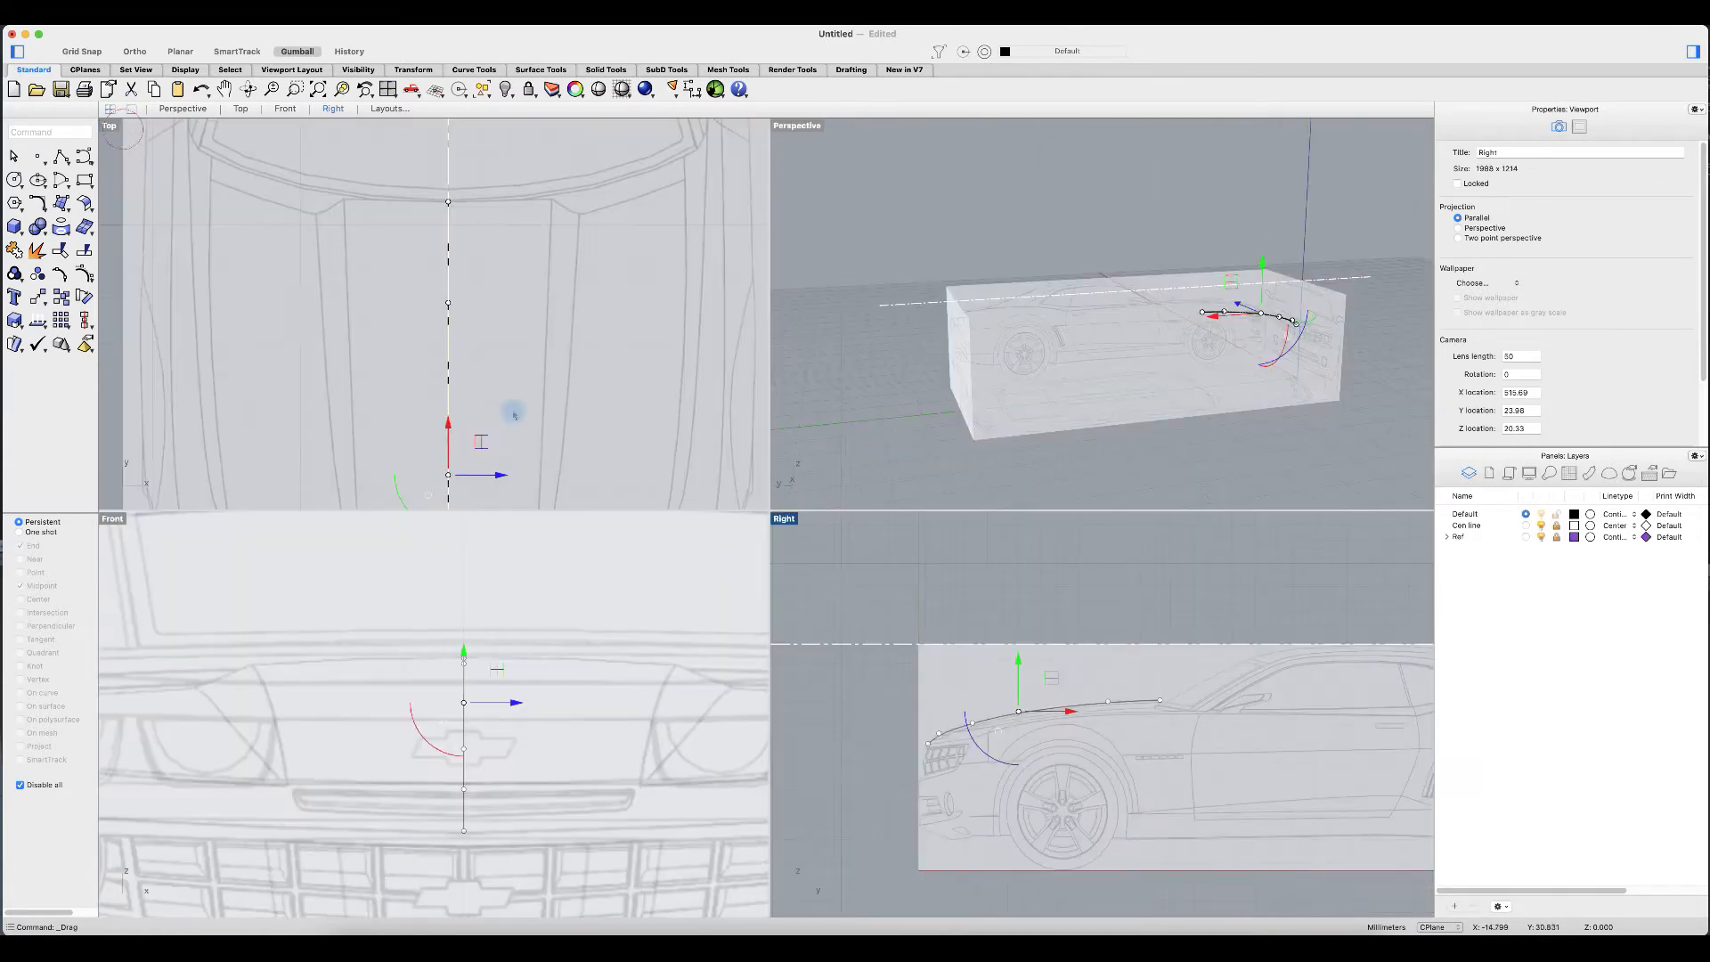
scroll(493, 395, down, 8)
click(637, 389)
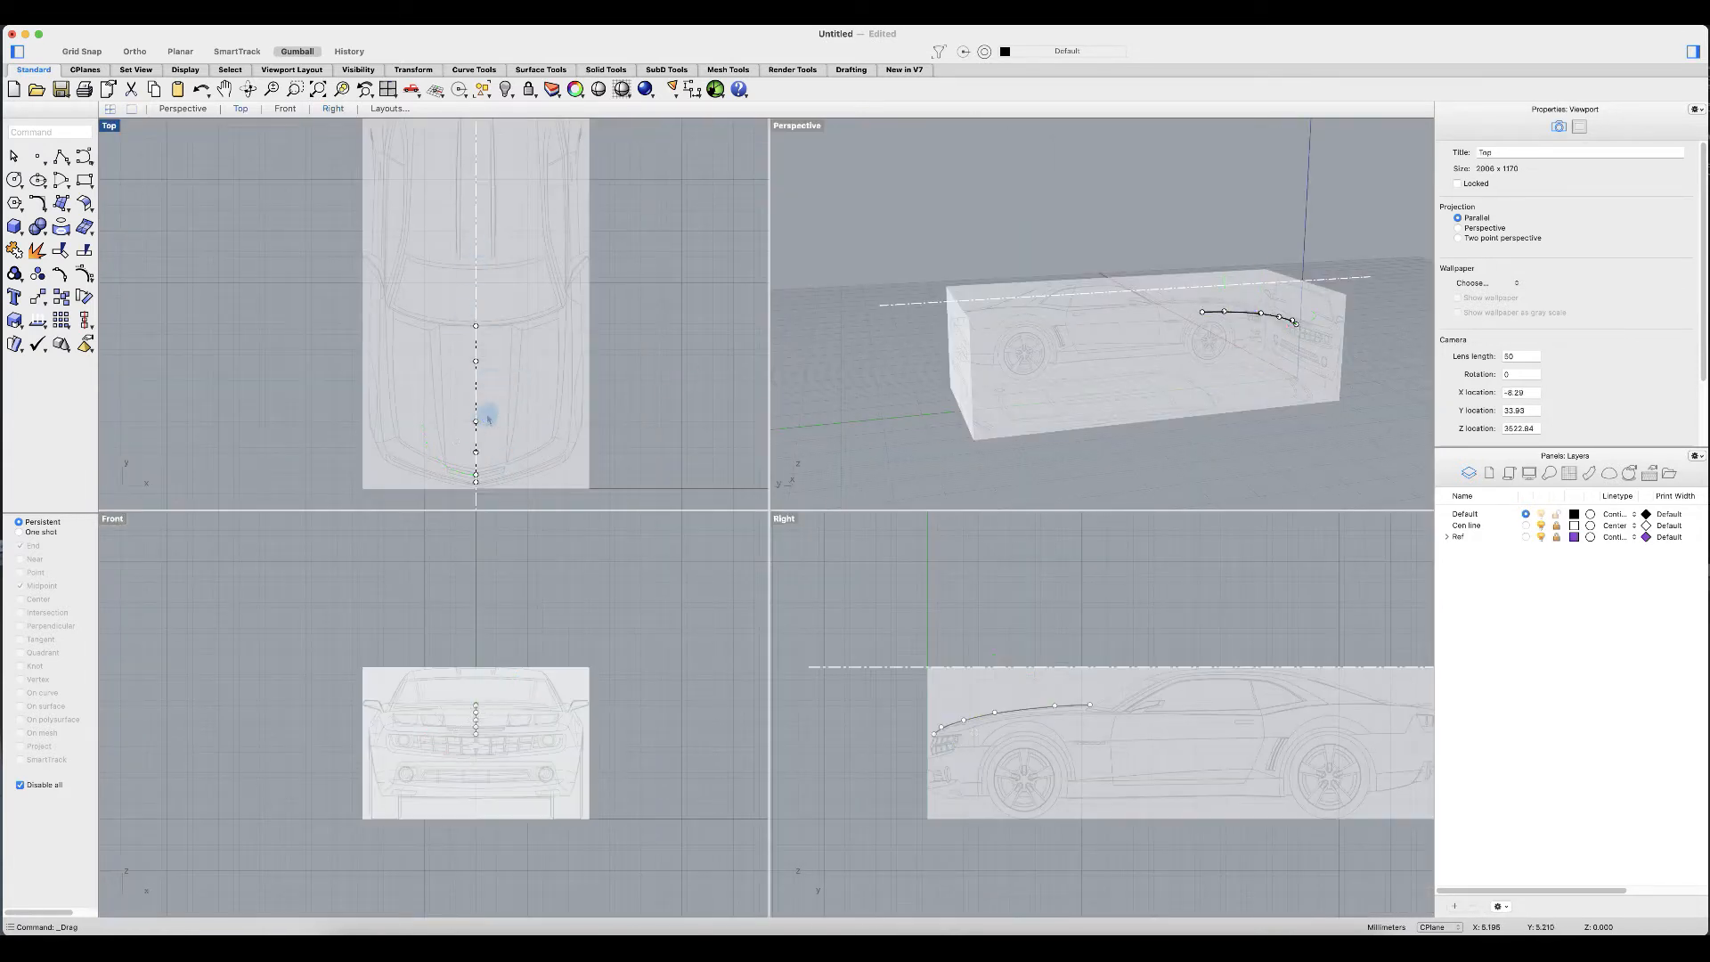
right_drag(1021, 354, 1194, 365)
scroll(483, 699, up, 5)
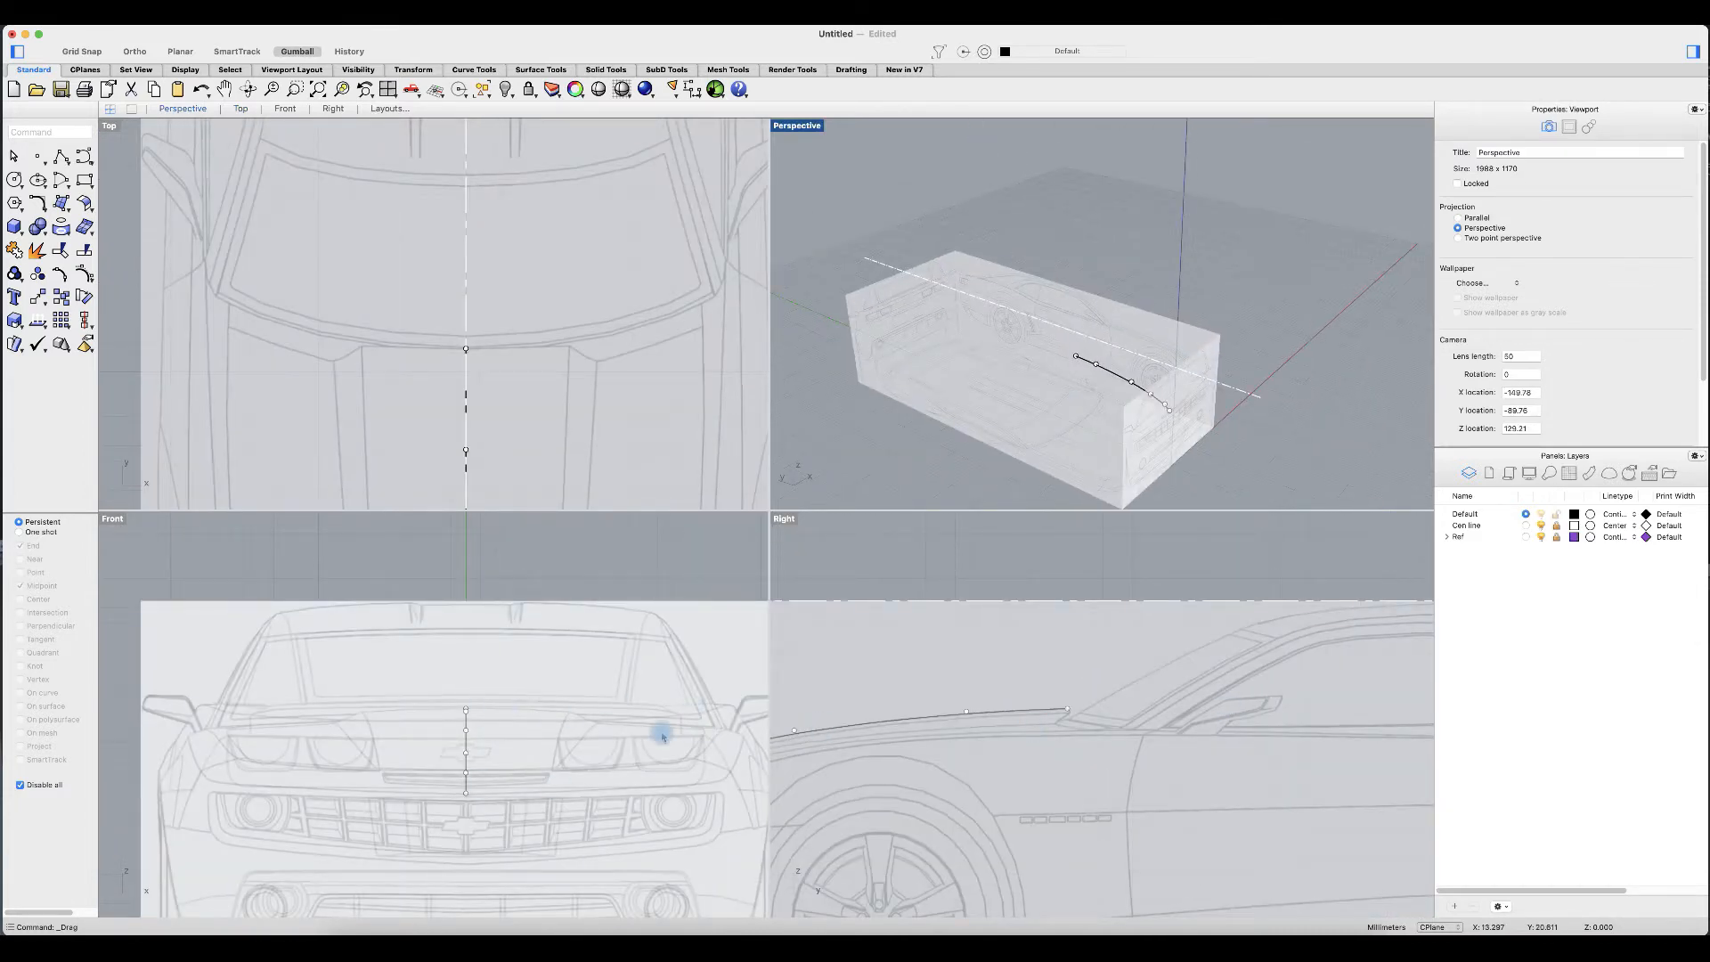
scroll(652, 725, down, 3)
right_drag(651, 725, 571, 676)
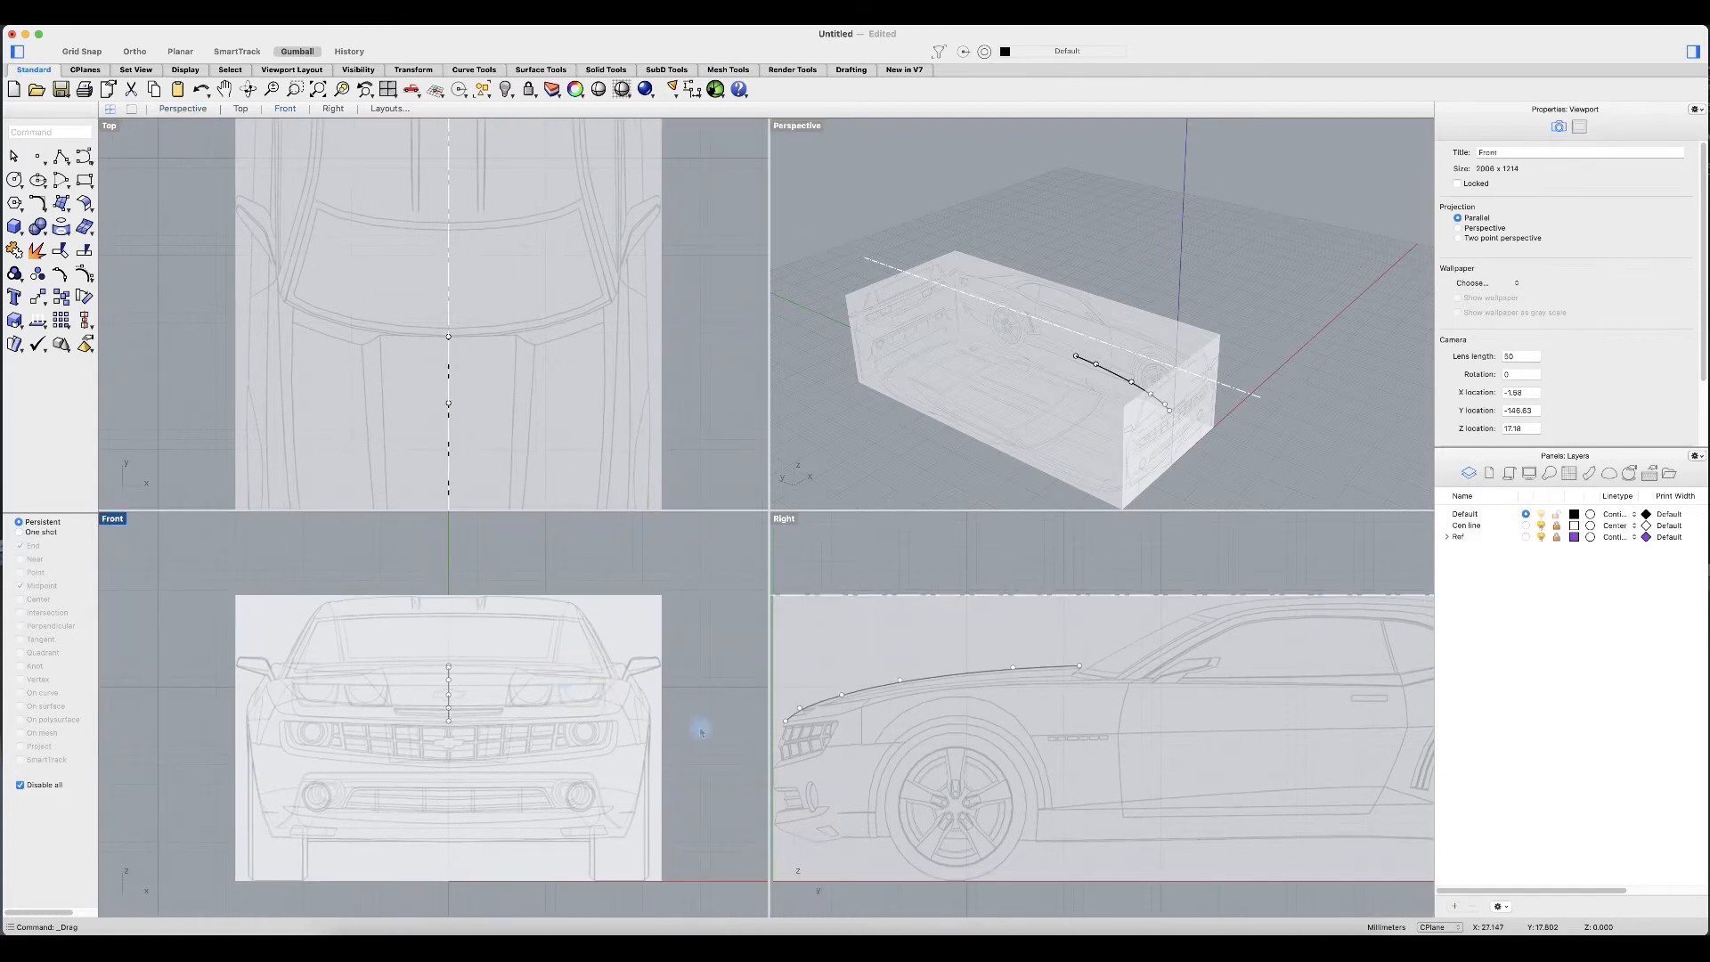
click(1449, 538)
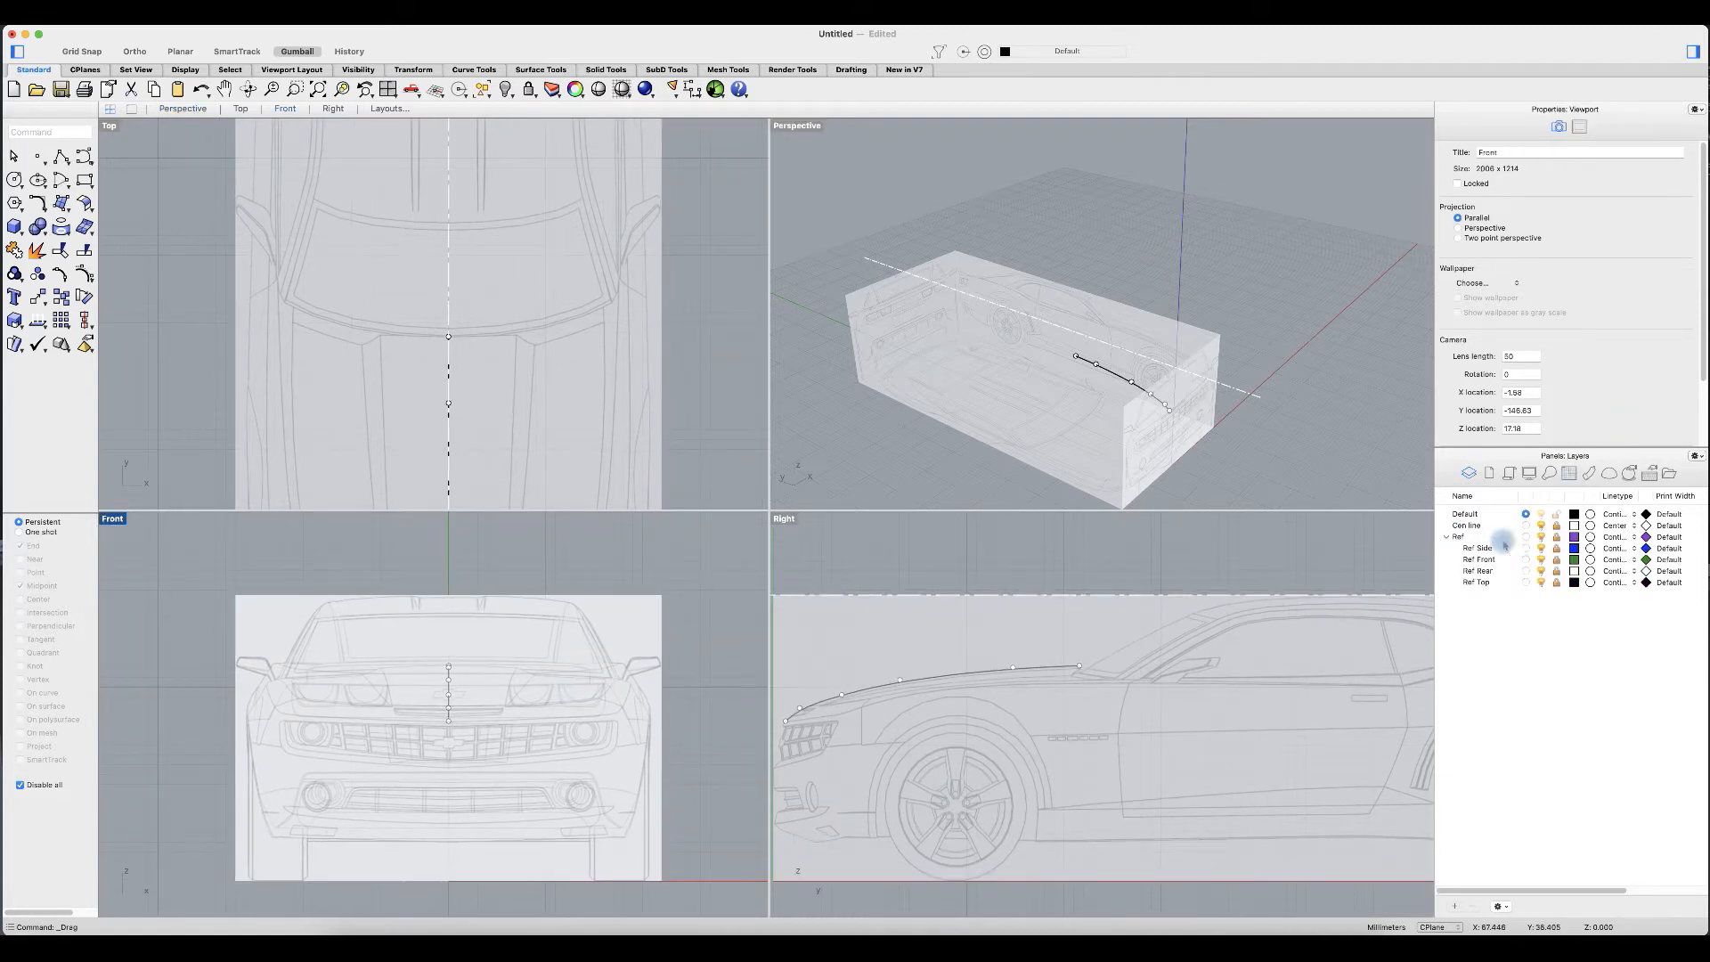
click(1542, 571)
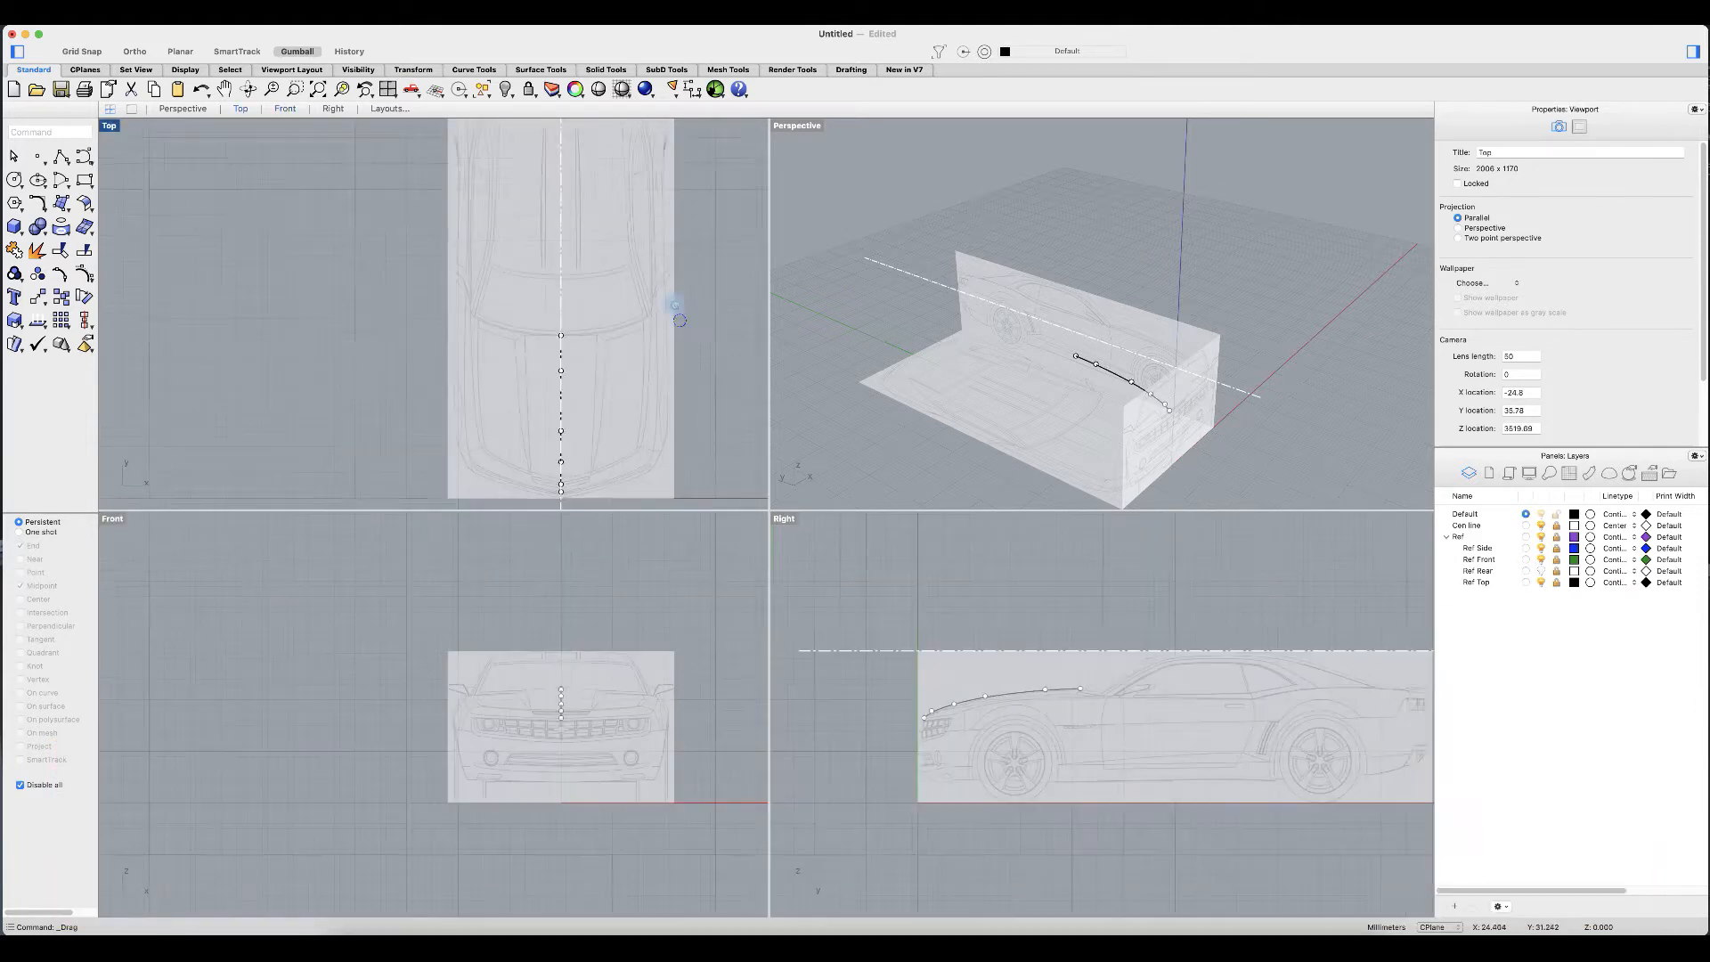
Step: Duplicate the centre hood curve sideways to the hood's raised crease in the Top view, and turn off the control points
drag(506, 210, 582, 472)
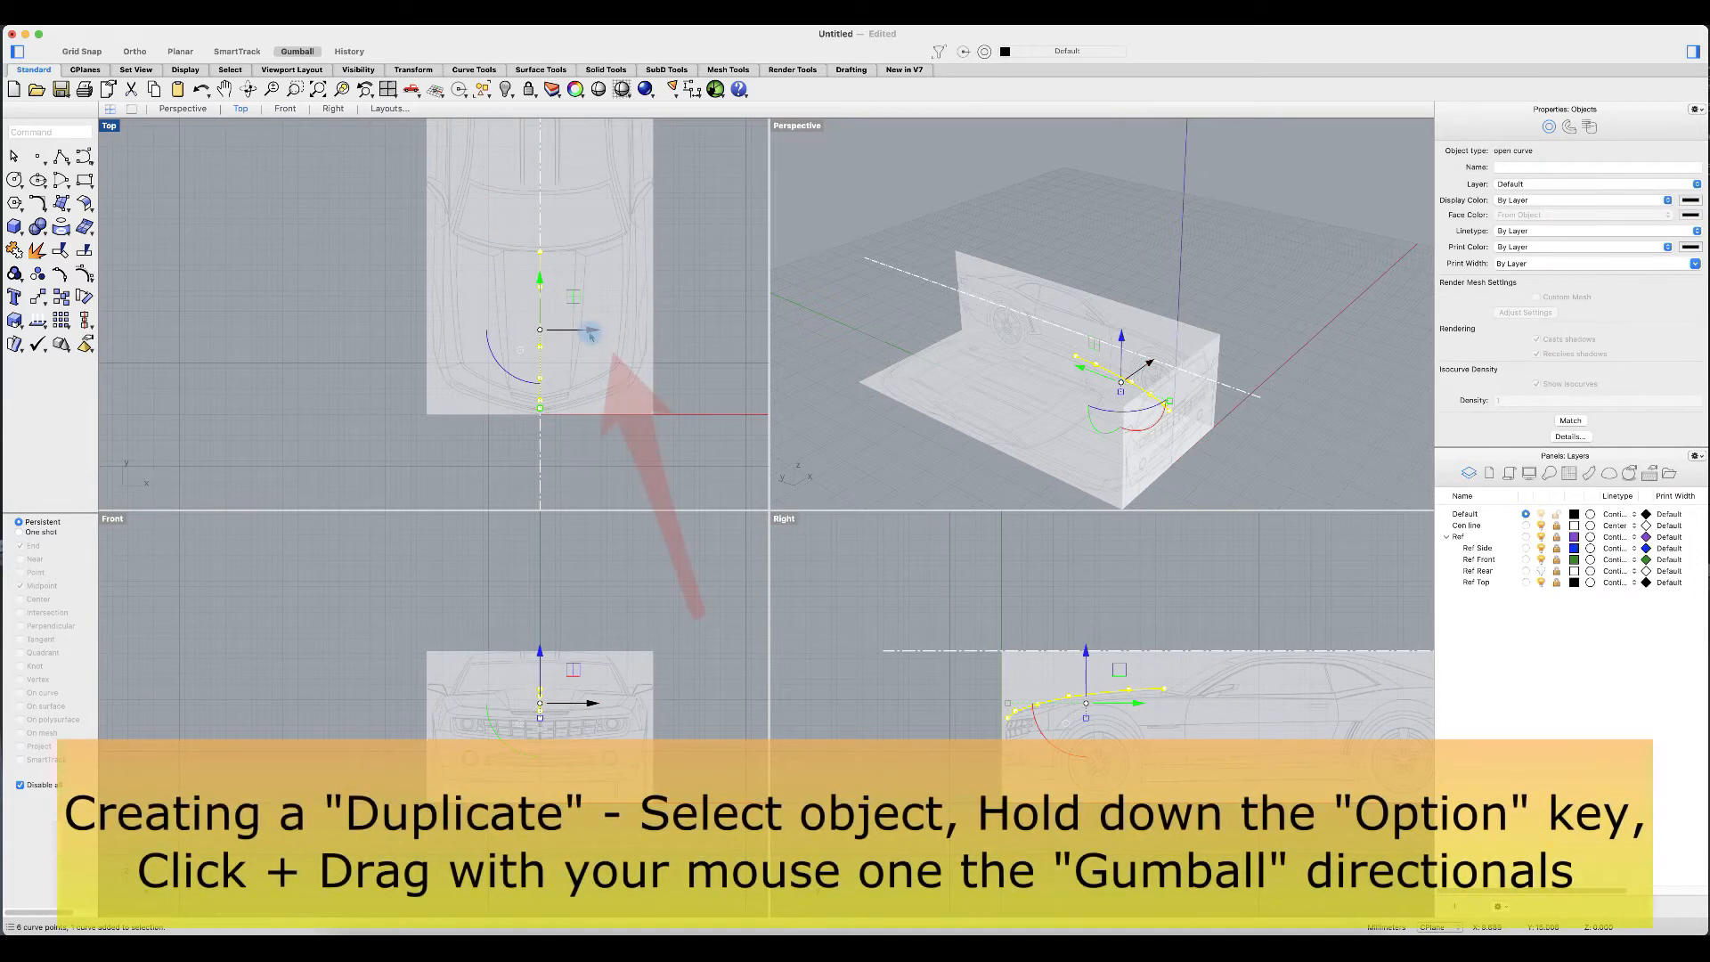
alt+drag(595, 337, 633, 346)
scroll(642, 375, up, 8)
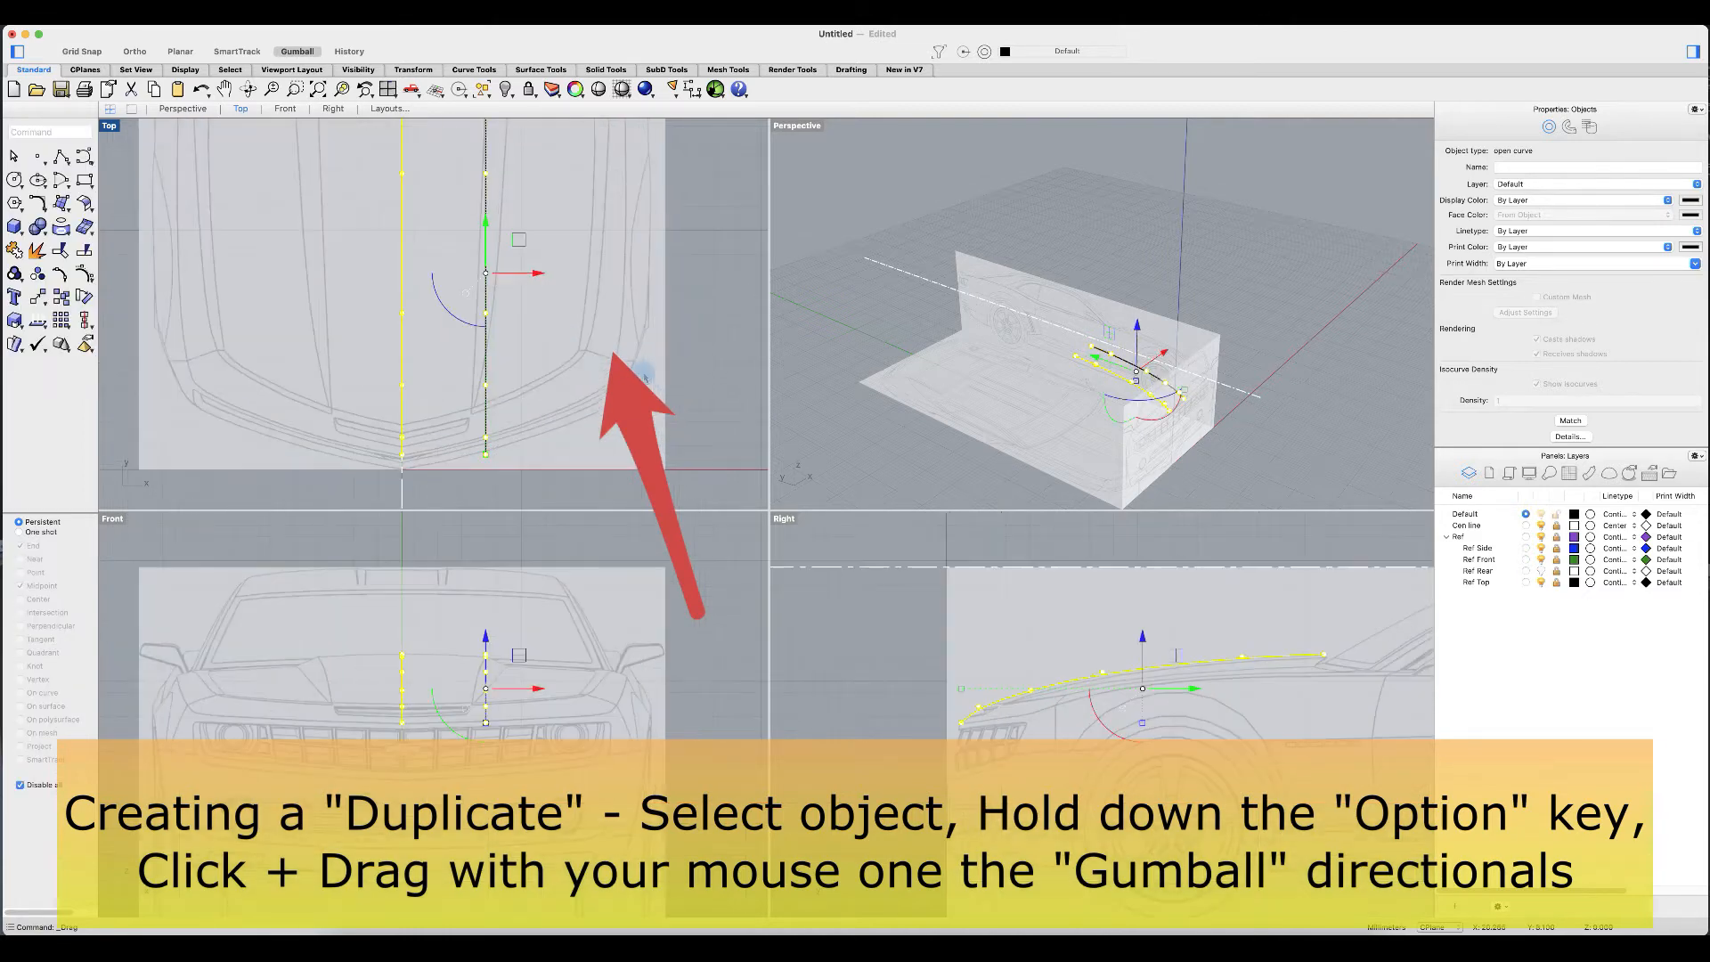
click(653, 308)
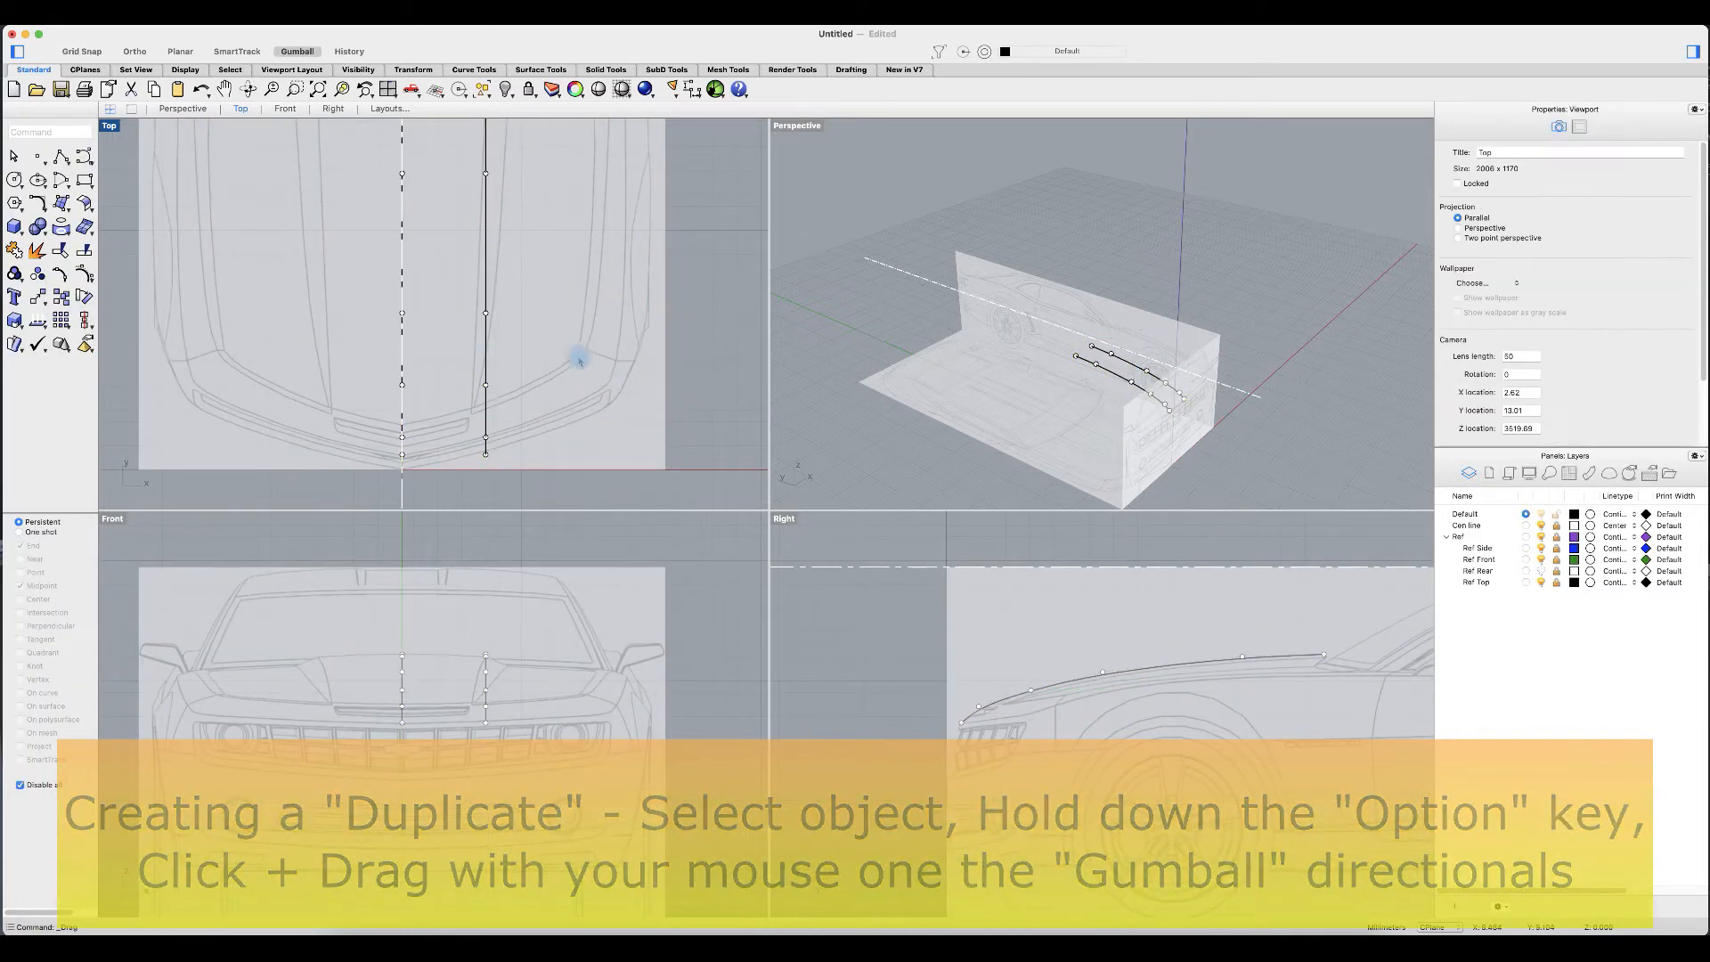
right_click(85, 273)
Step: Examine how the duplicated curve lines up with the hood crease in the Perspective and Top views
right_drag(1303, 401, 1194, 427)
scroll(486, 666, up, 5)
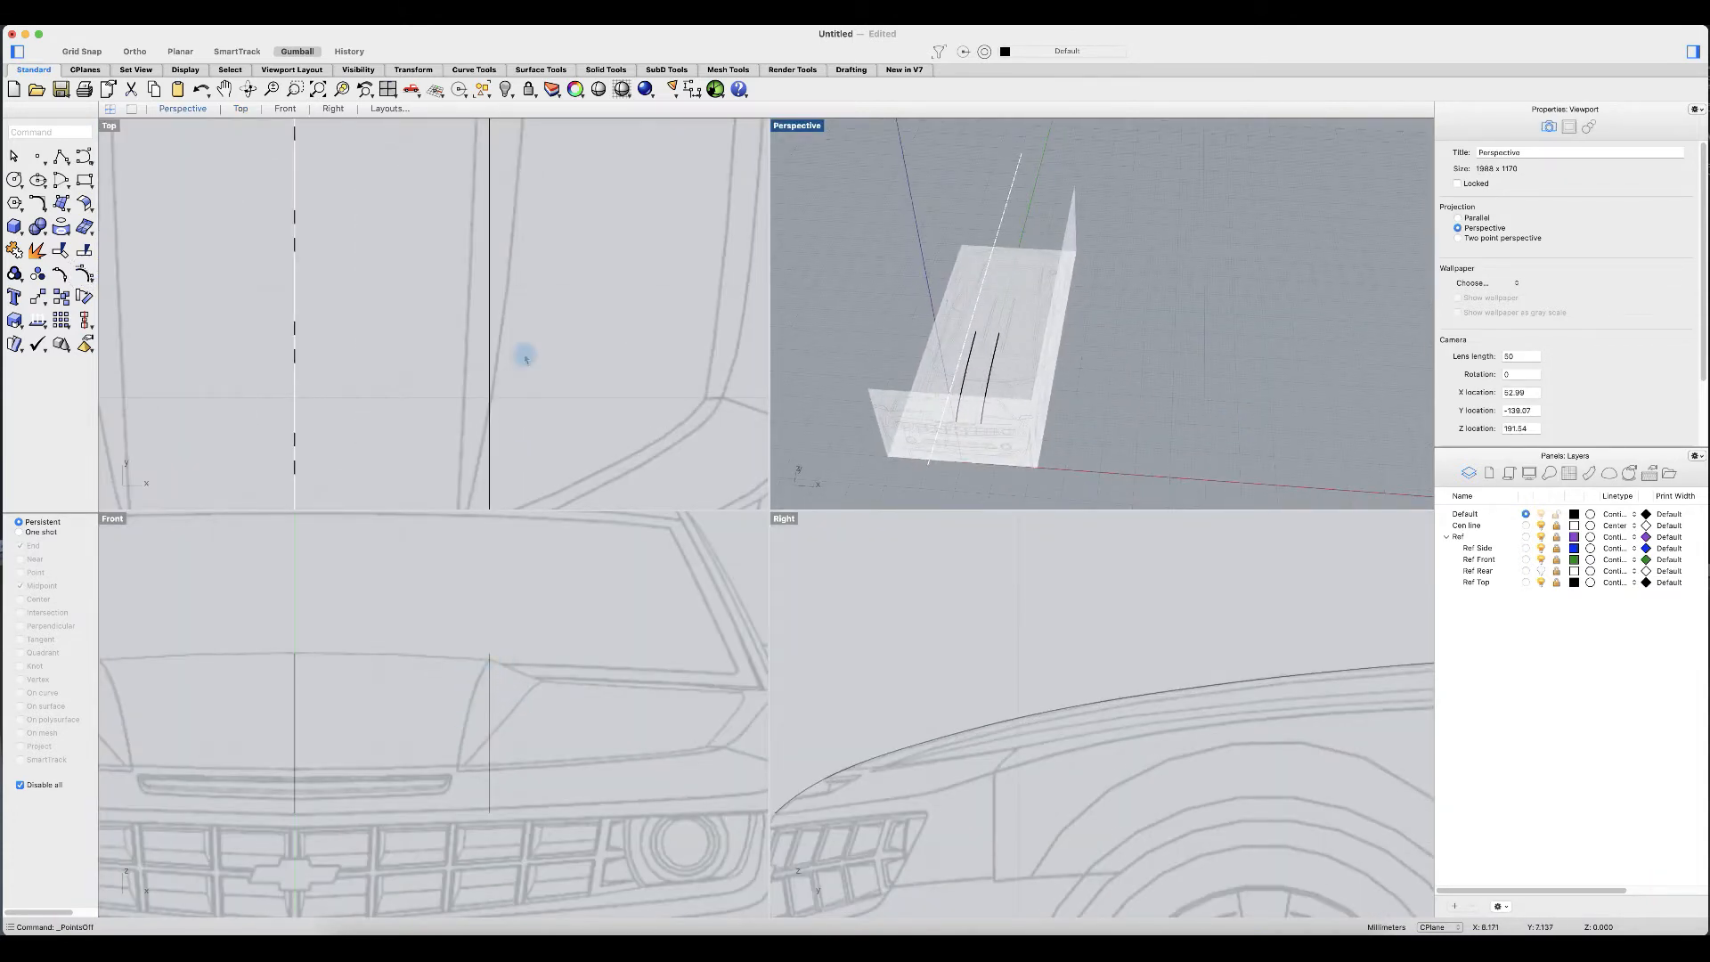
scroll(524, 355, down, 8)
right_drag(545, 388, 539, 347)
scroll(548, 241, up, 5)
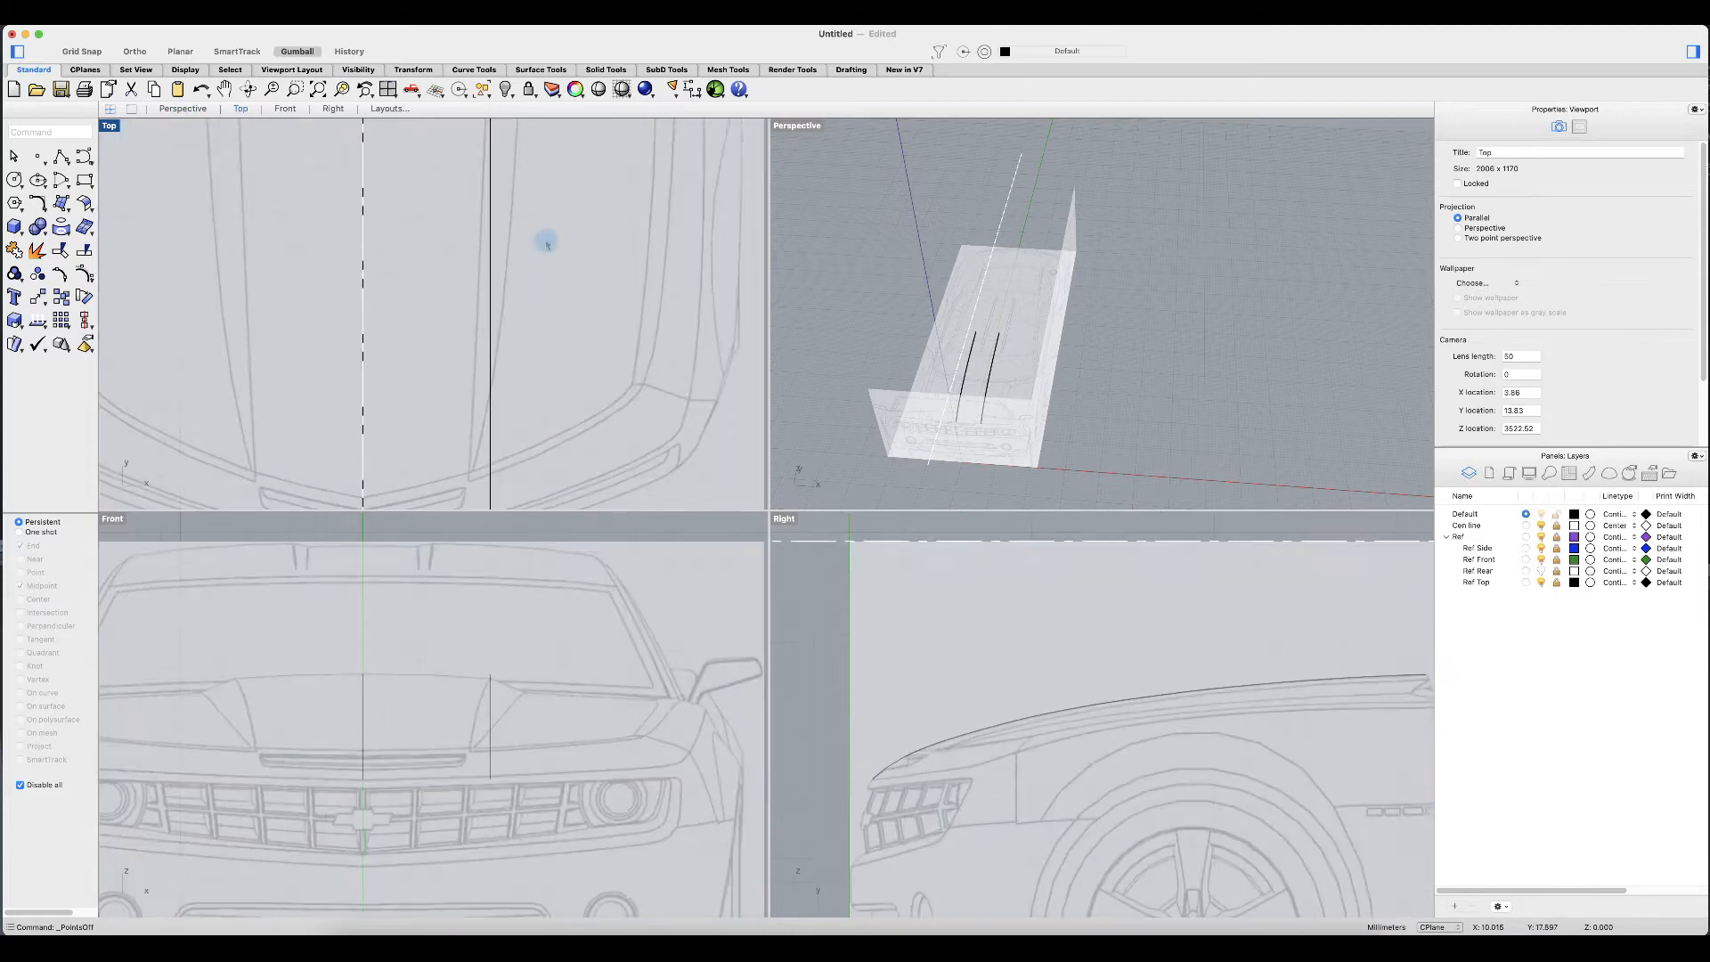
scroll(478, 178, up, 4)
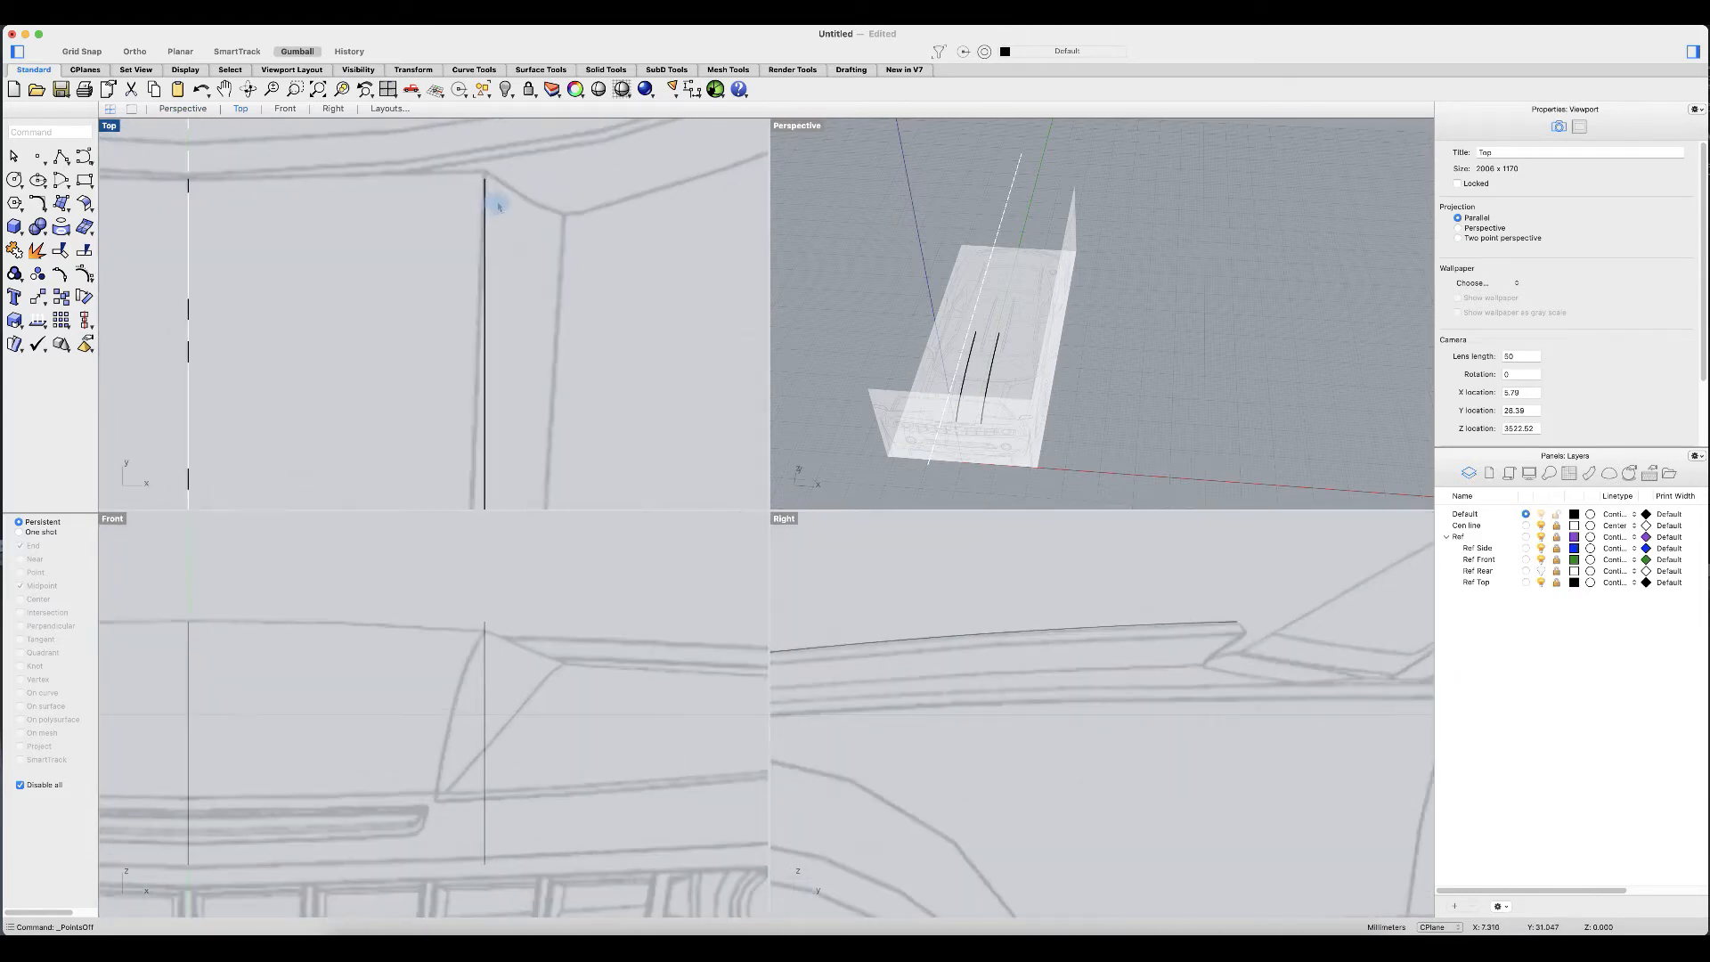
scroll(496, 199, down, 4)
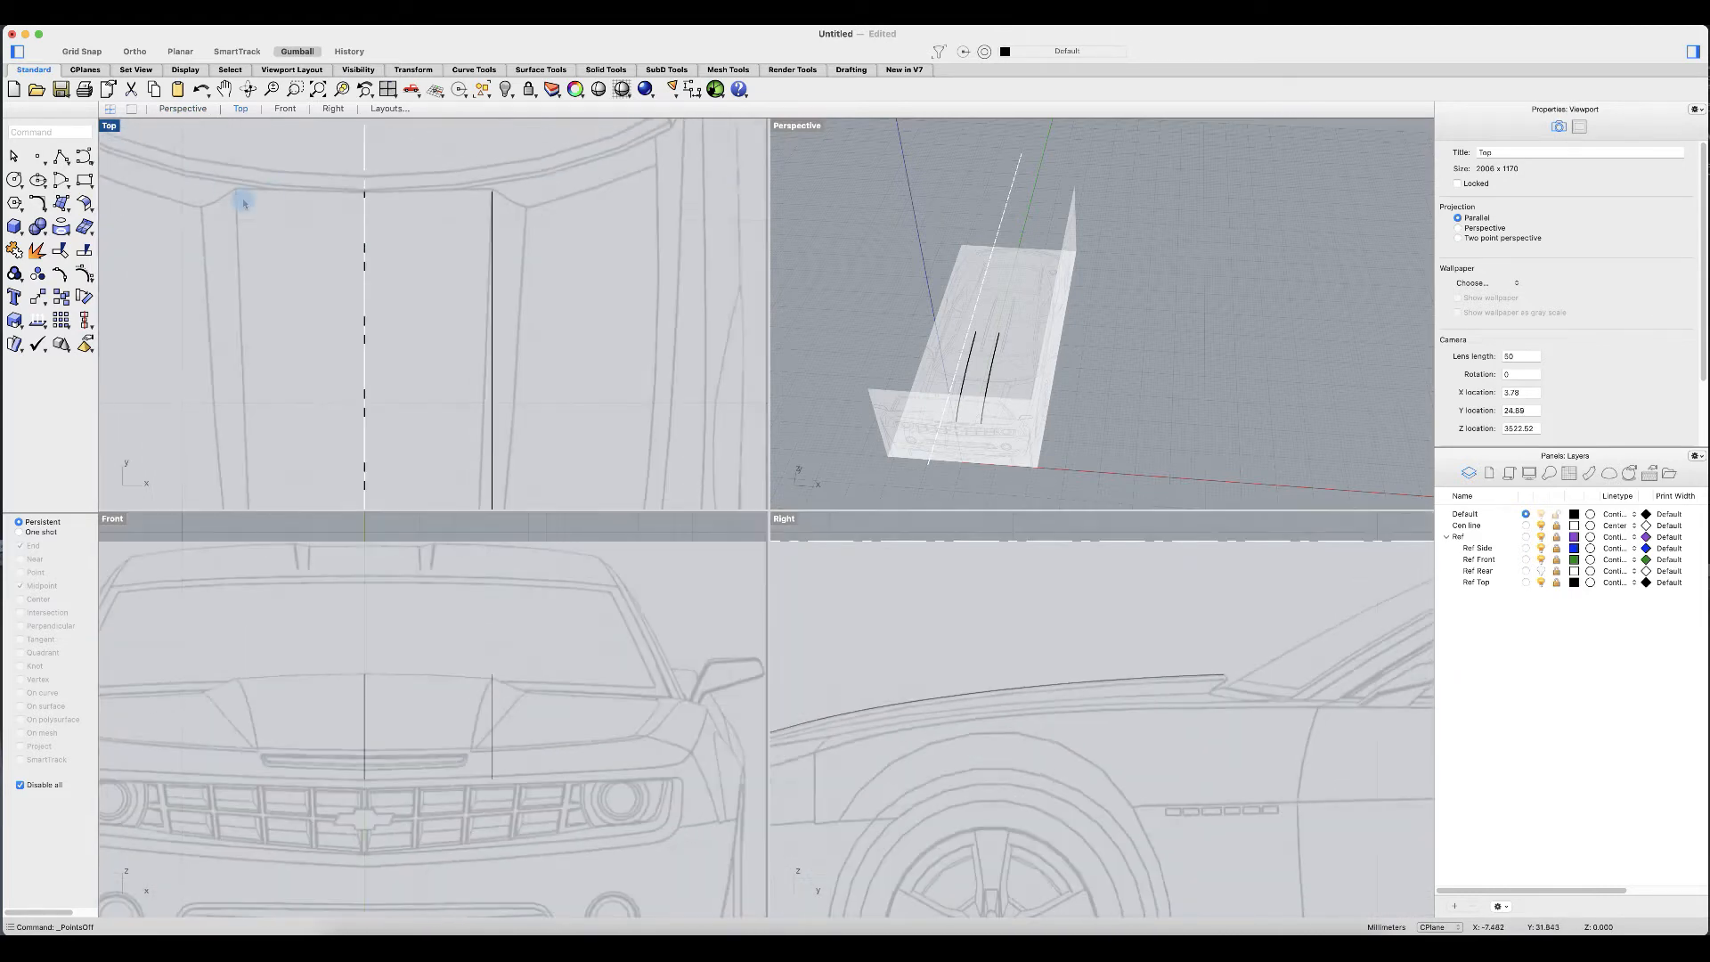
Step: Select the duplicated hood curve in the Top view and bring up the transform tools
double_click(109, 125)
scroll(847, 446, down, 5)
click(868, 368)
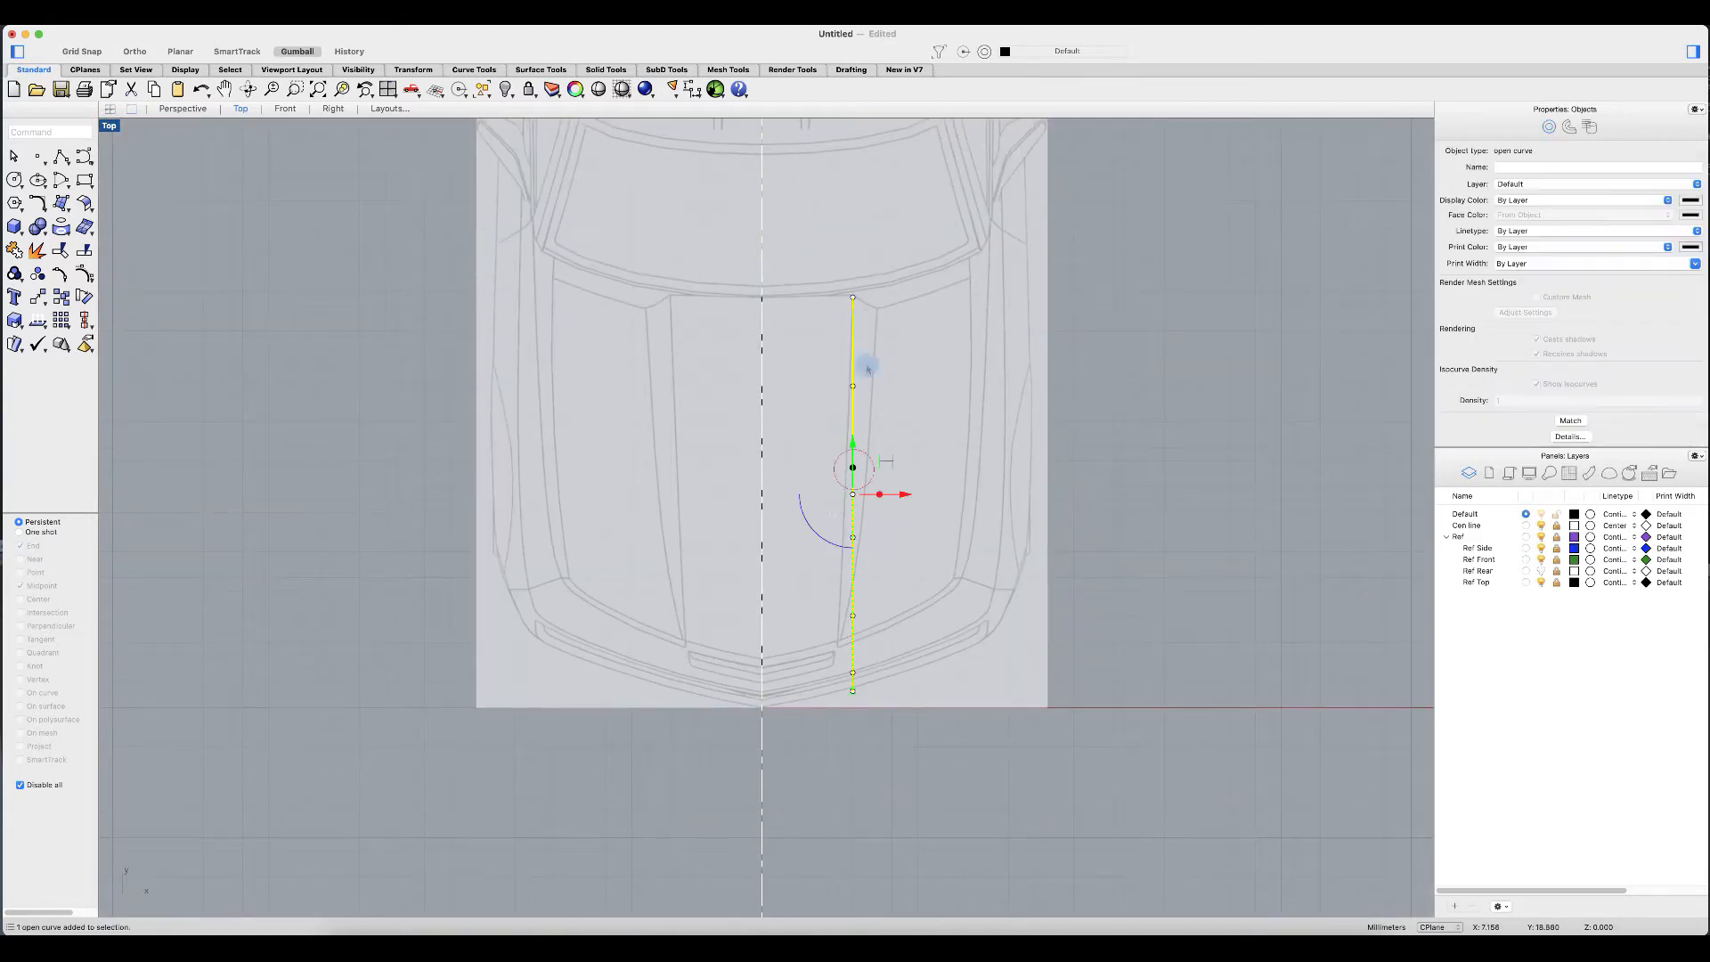
scroll(869, 367, up, 5)
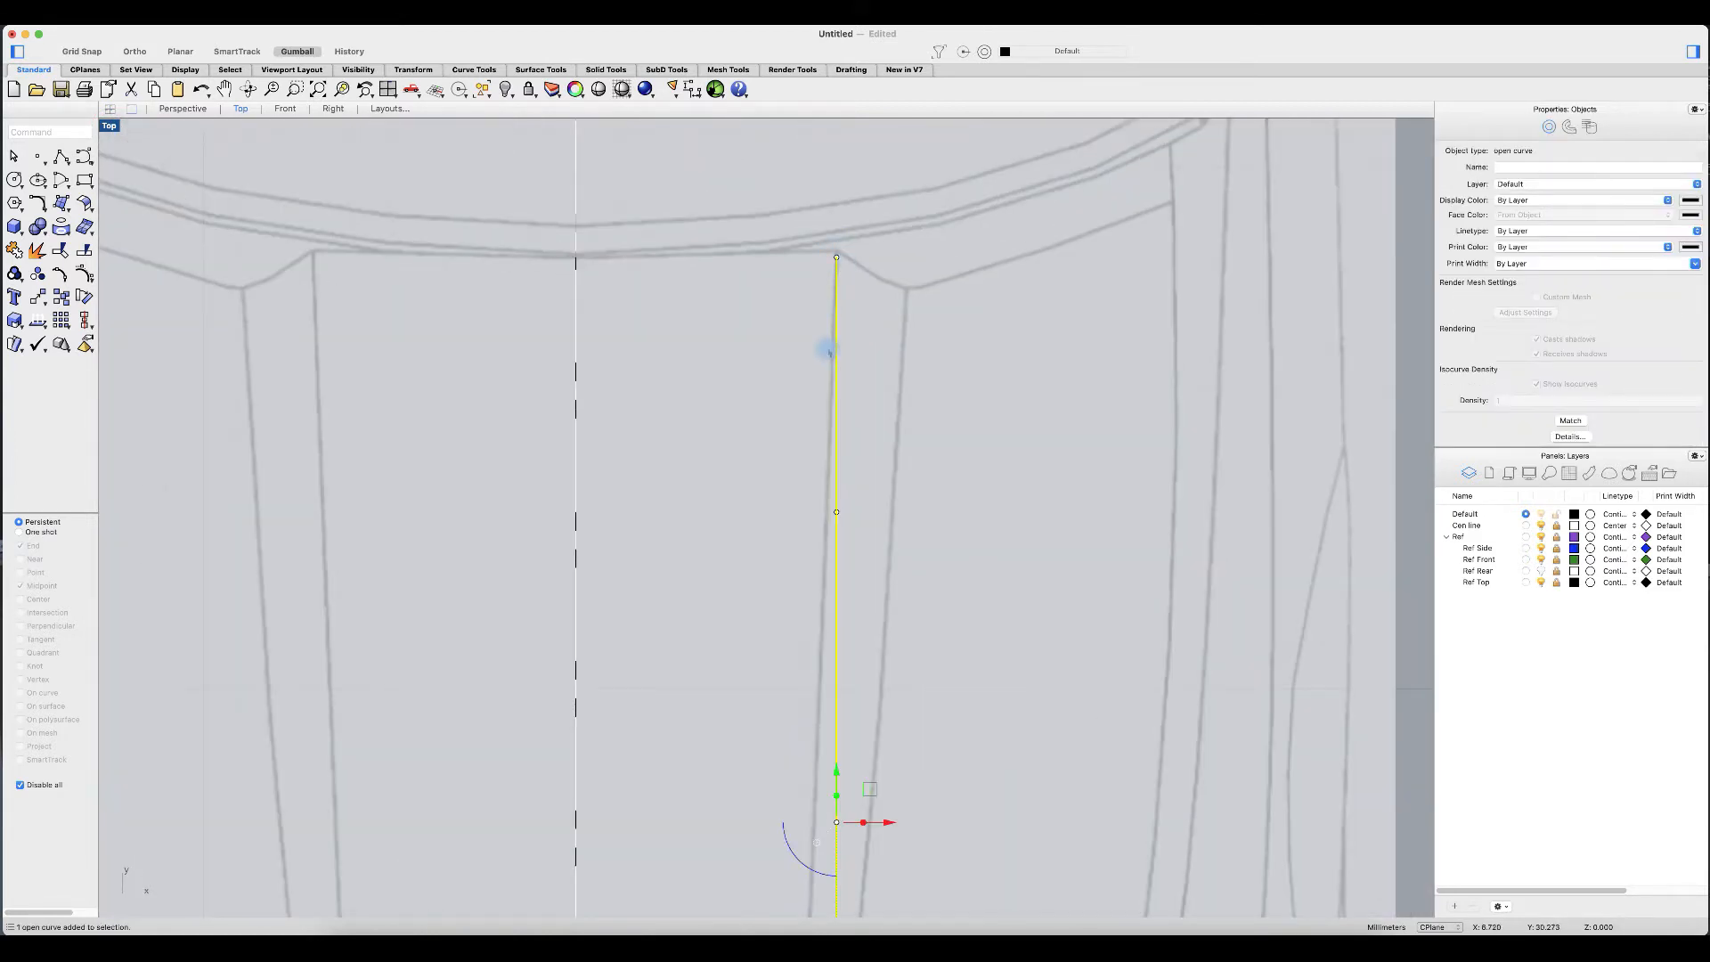
scroll(828, 352, down, 5)
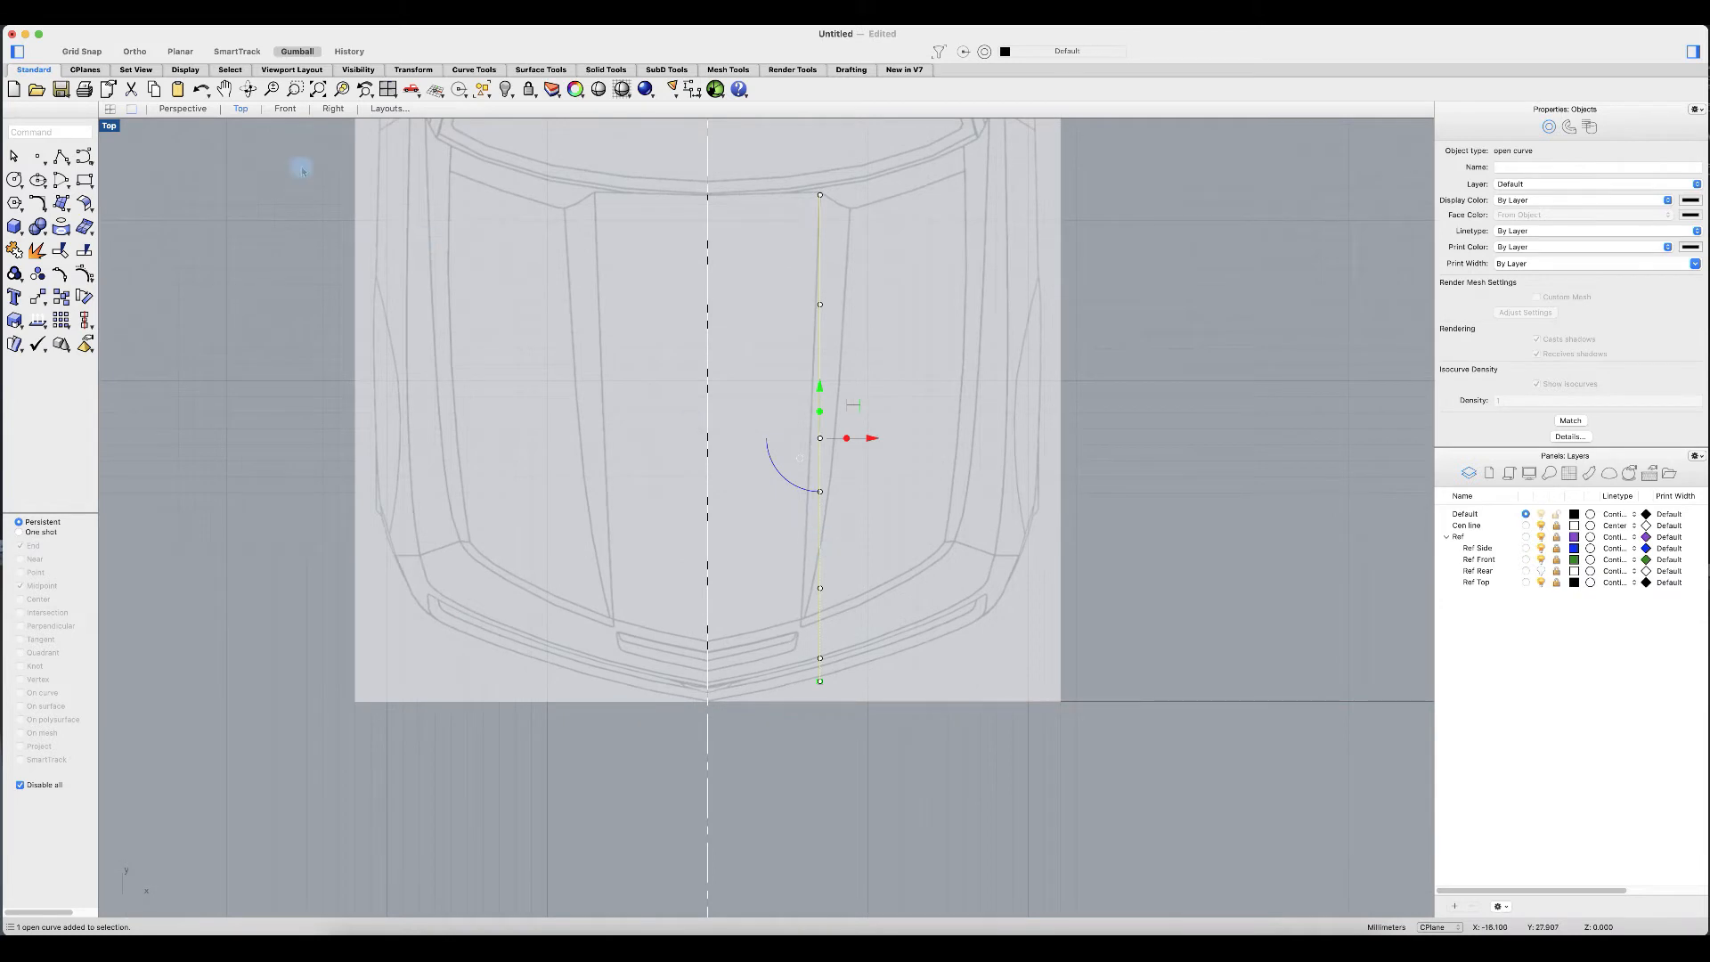
click(413, 69)
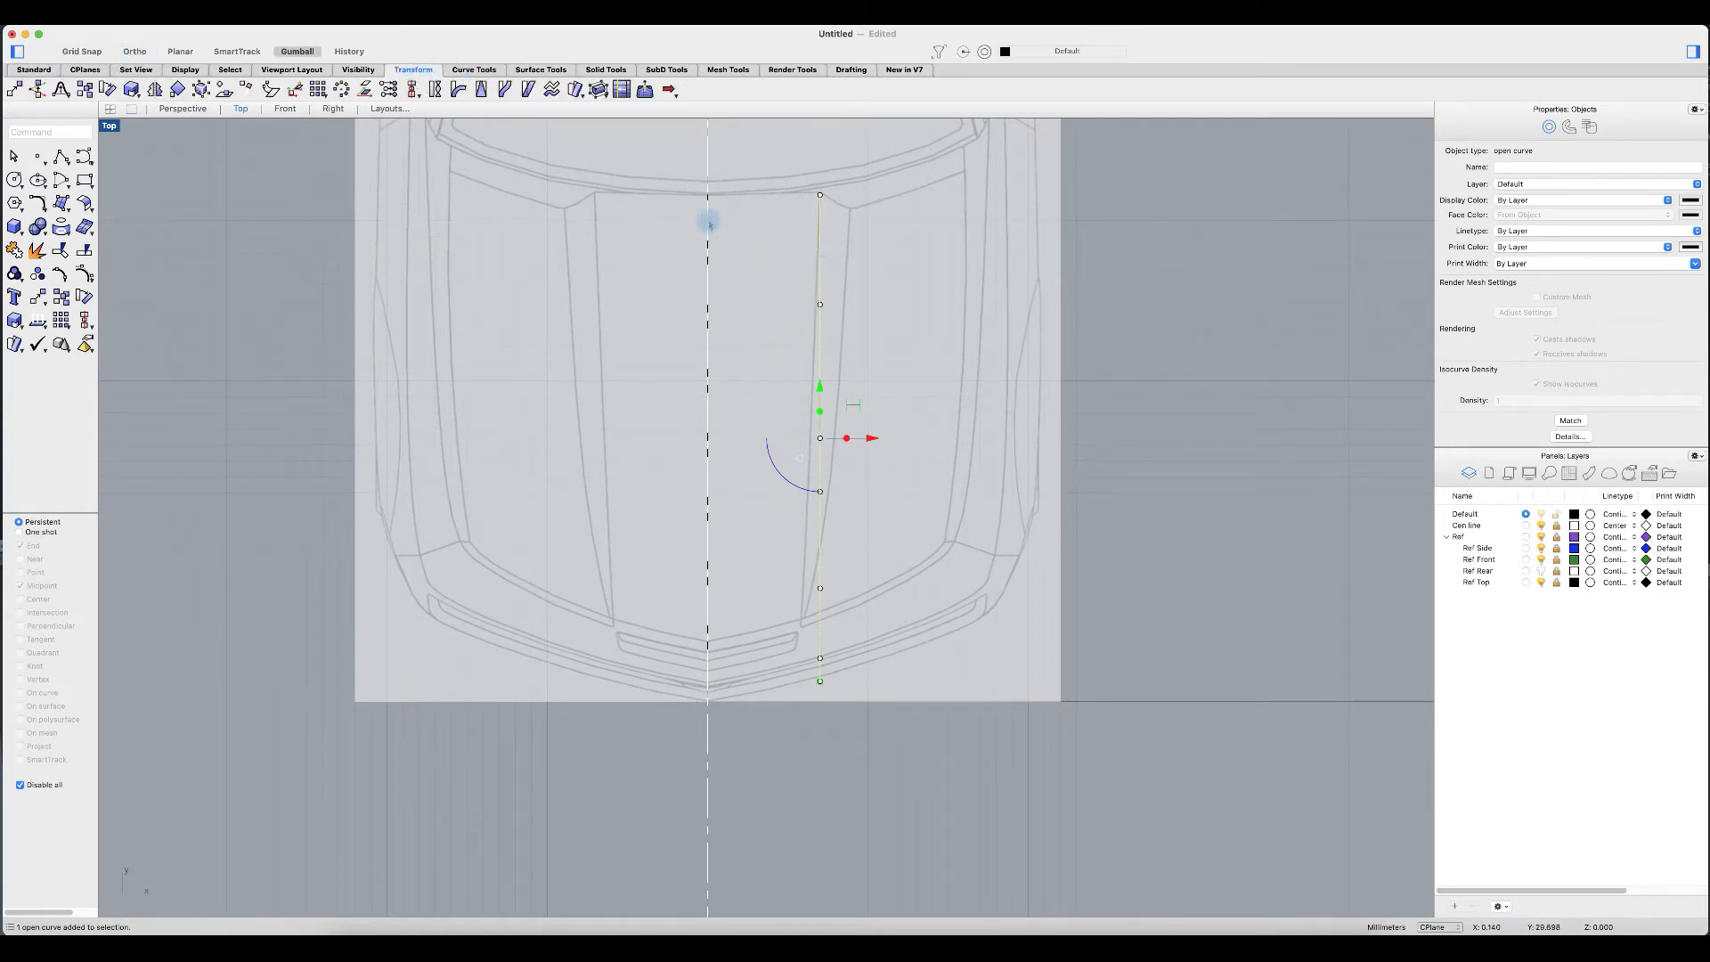
double_click(110, 128)
right_drag(1073, 547, 1066, 460)
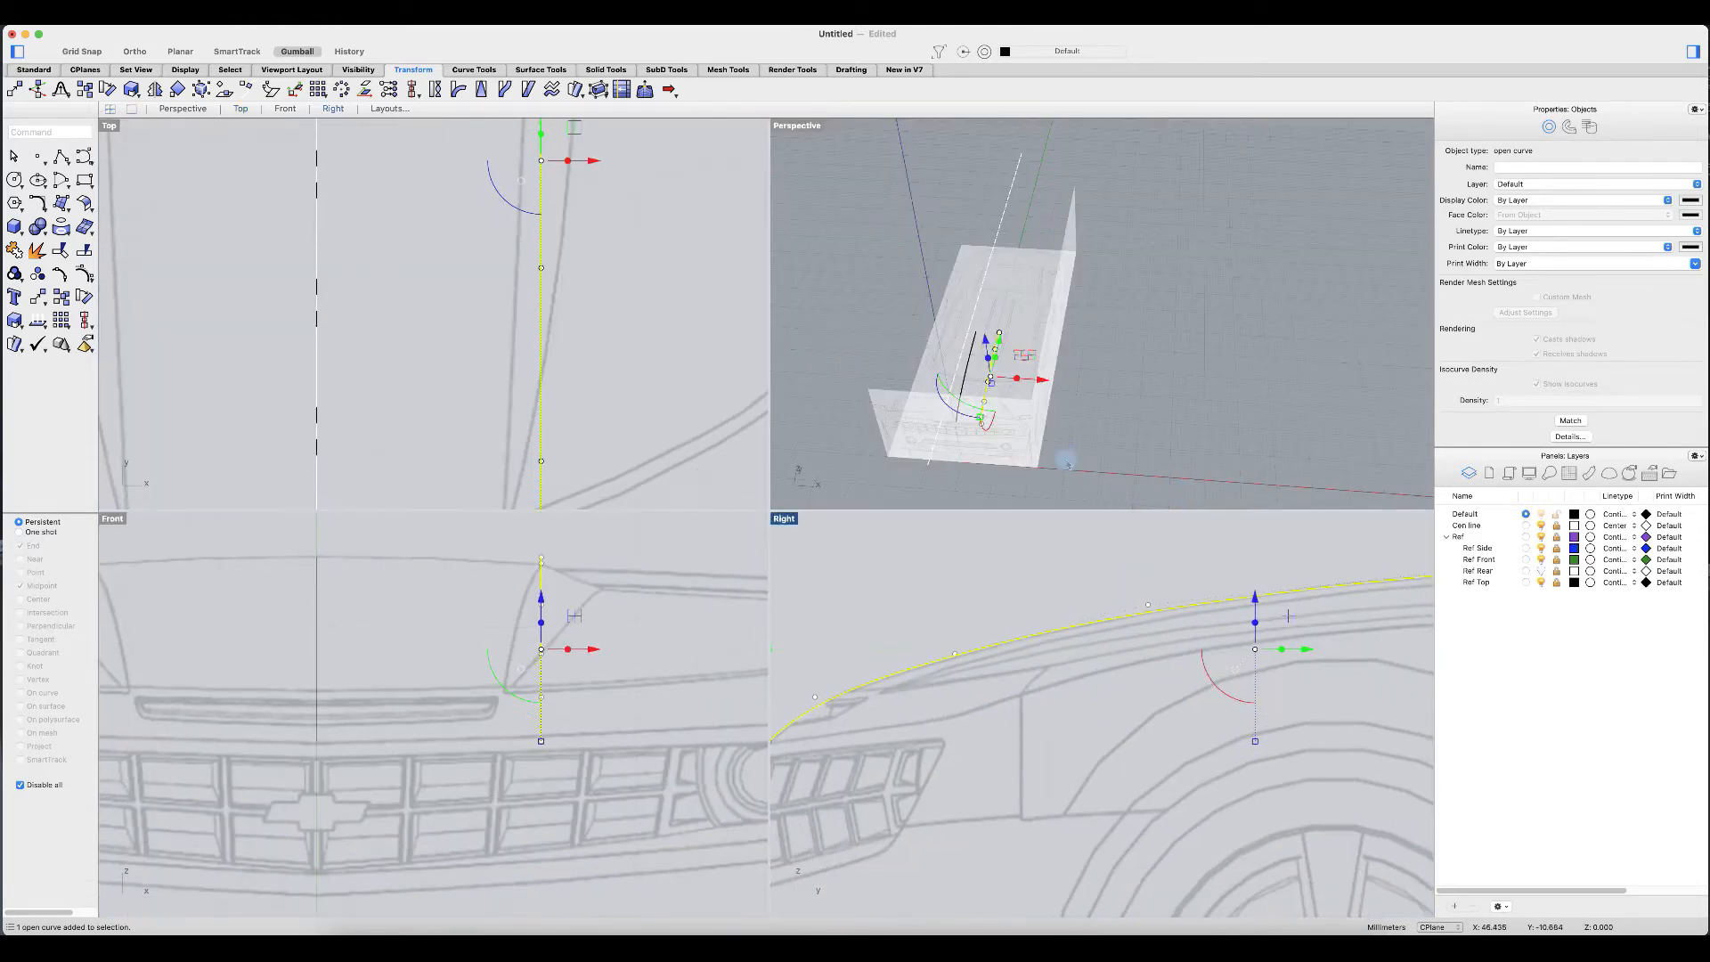
right_drag(1283, 338, 1208, 308)
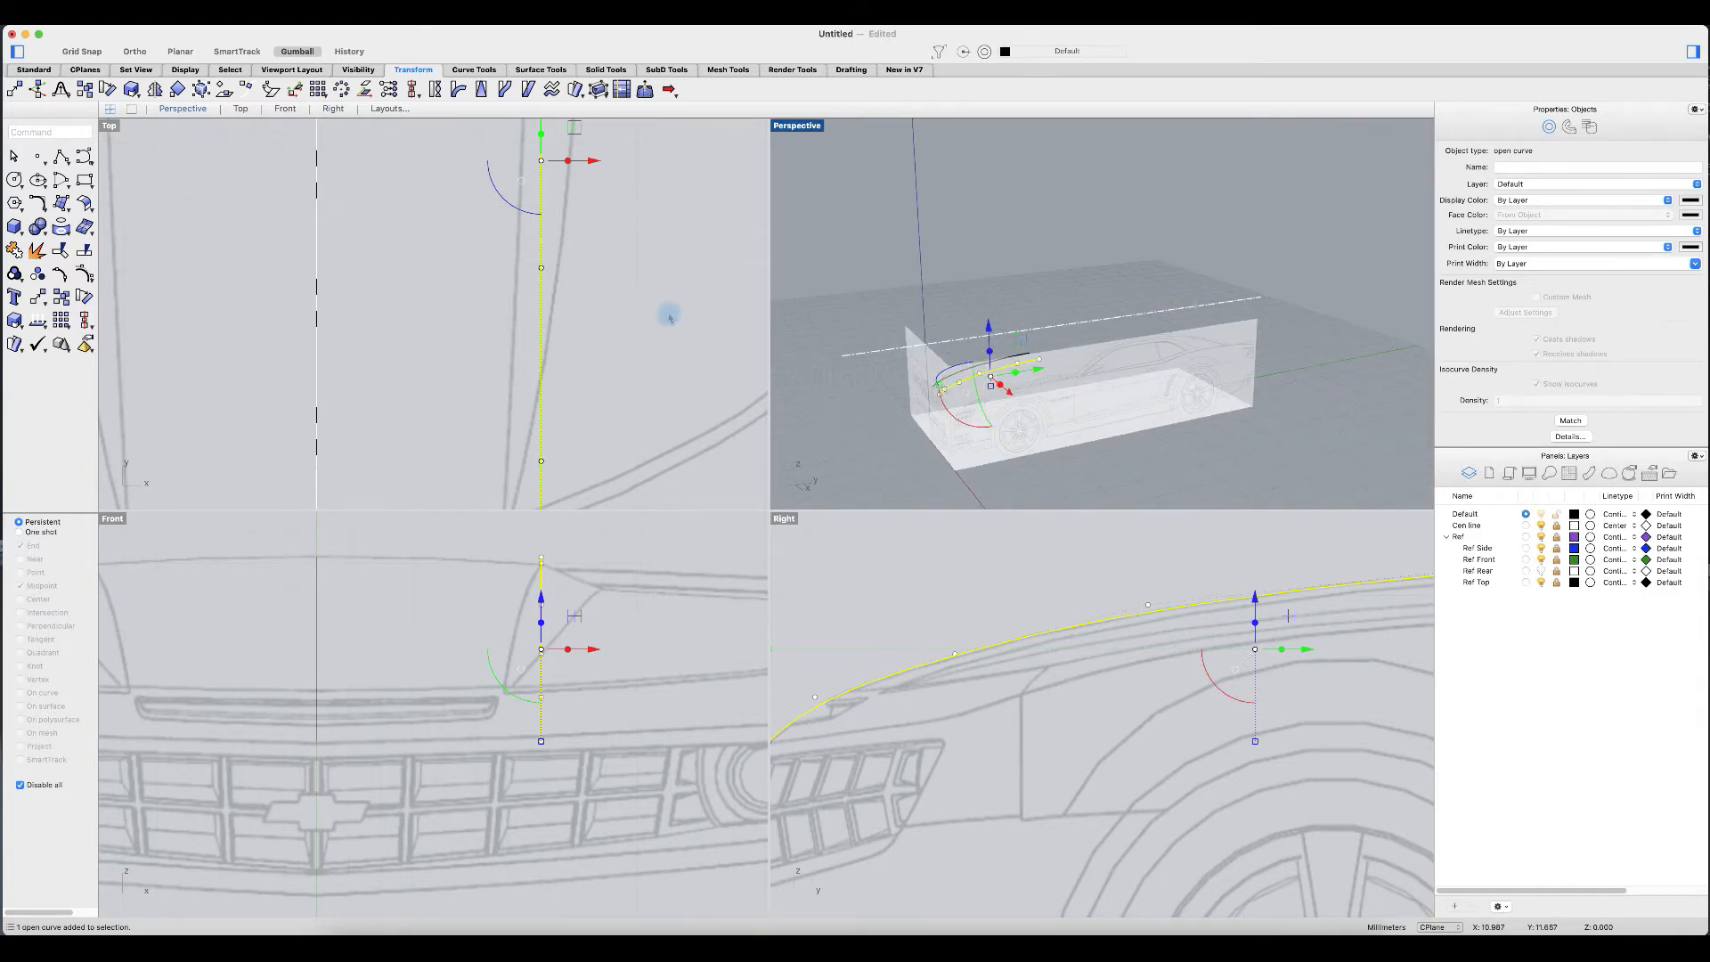
scroll(670, 315, down, 8)
right_drag(668, 316, 642, 334)
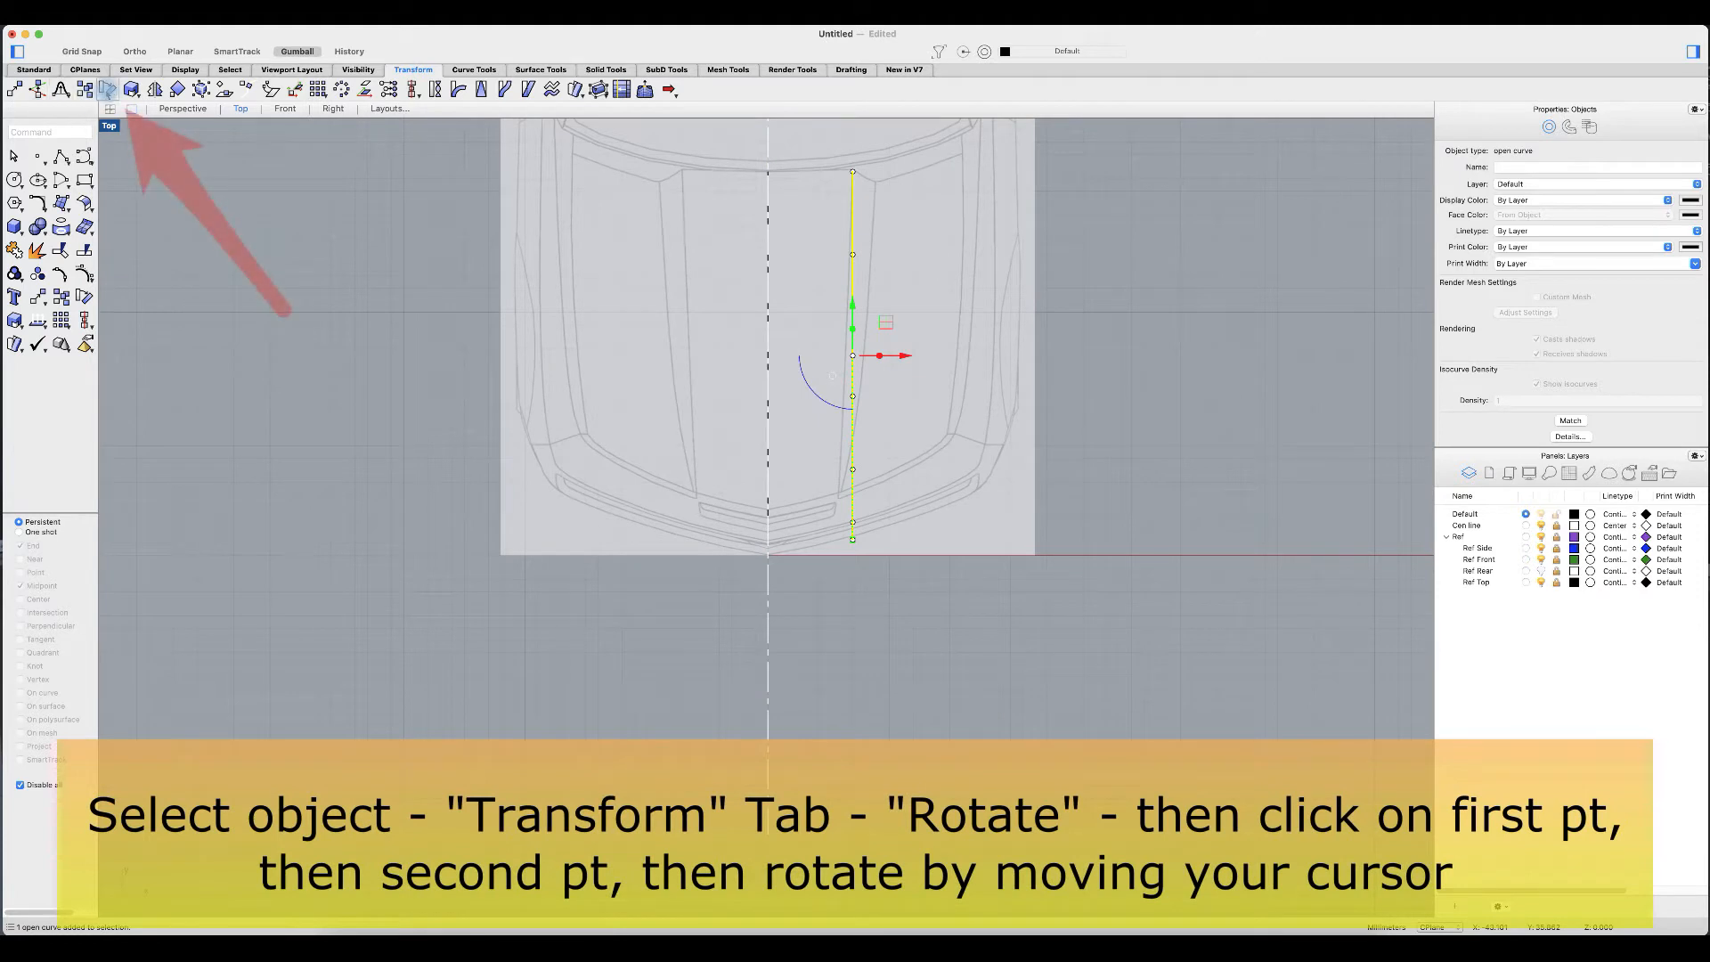
click(108, 89)
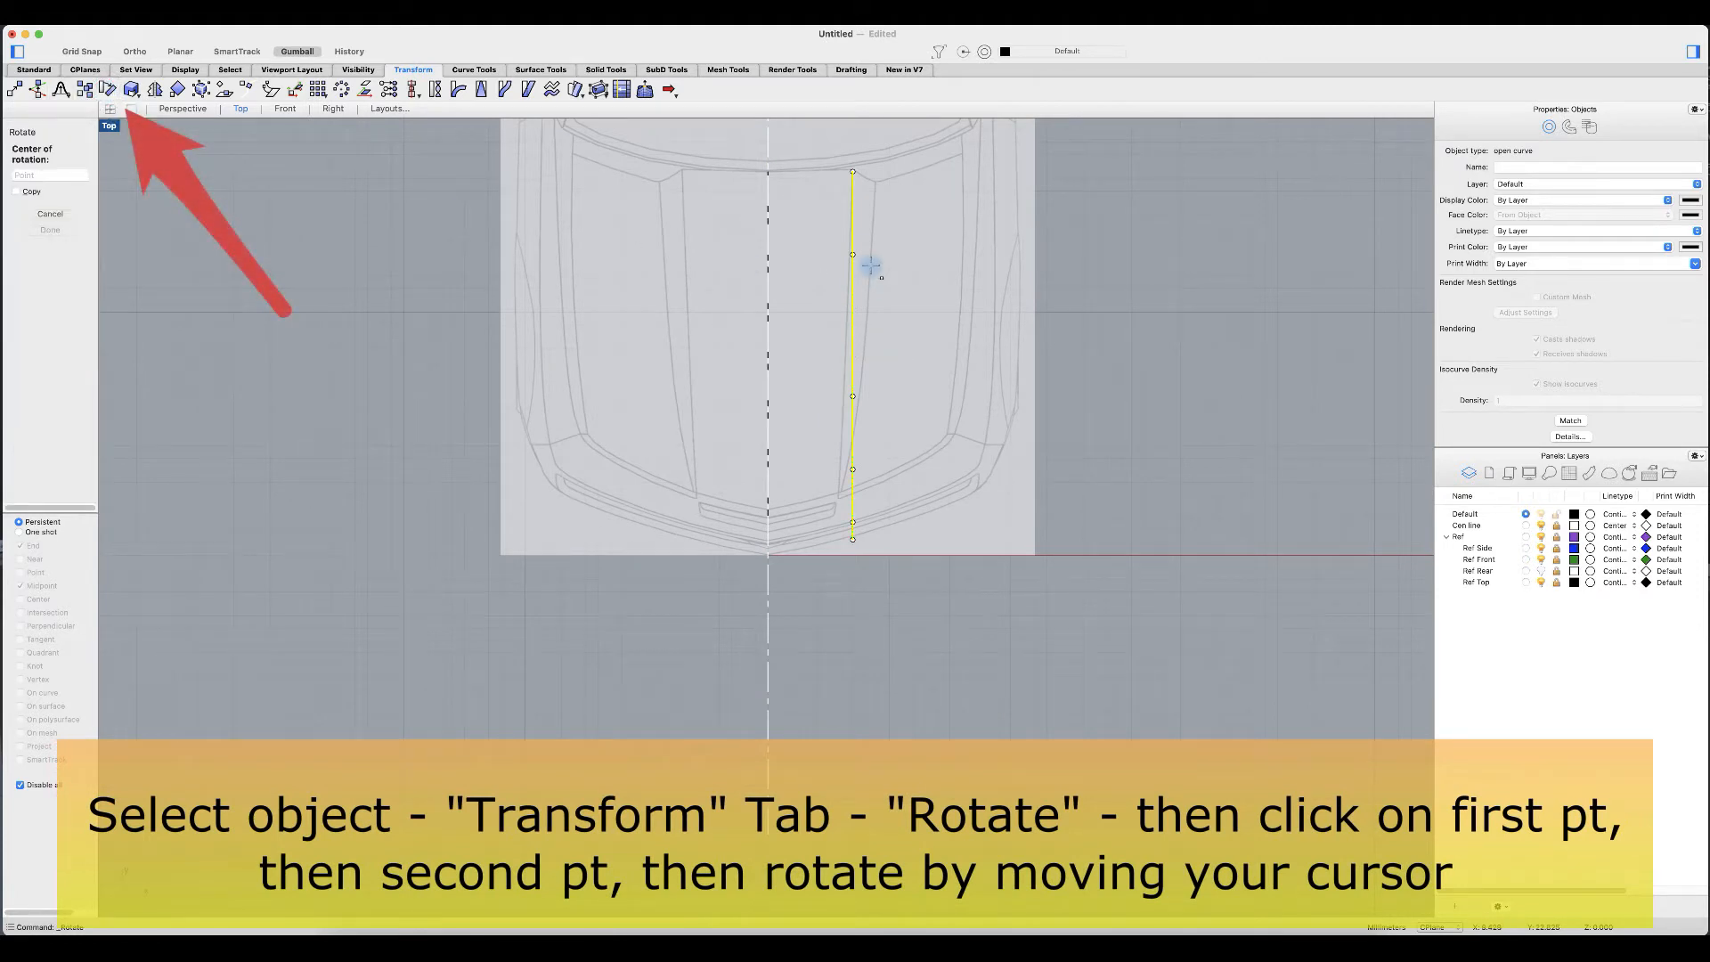
click(852, 171)
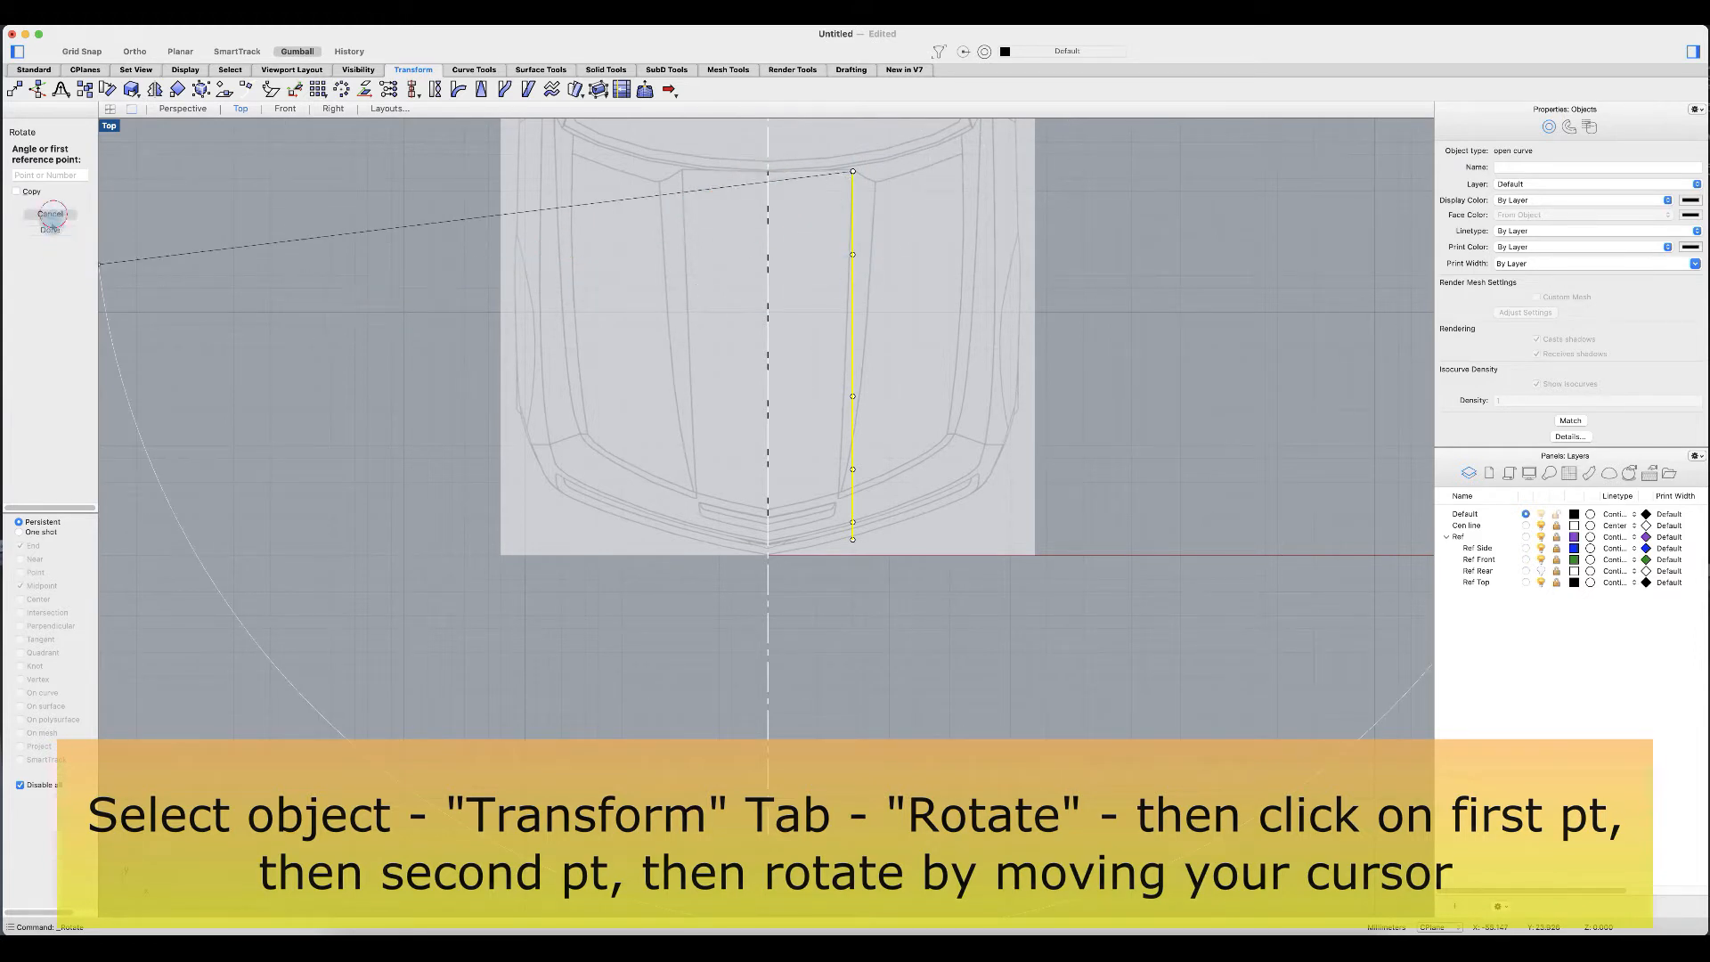
click(50, 214)
Step: Enable object snaps with Midpoint off, and rotate the duplicated curve about 2.5° clockwise around its rear endpoint toward the hood crease
click(22, 785)
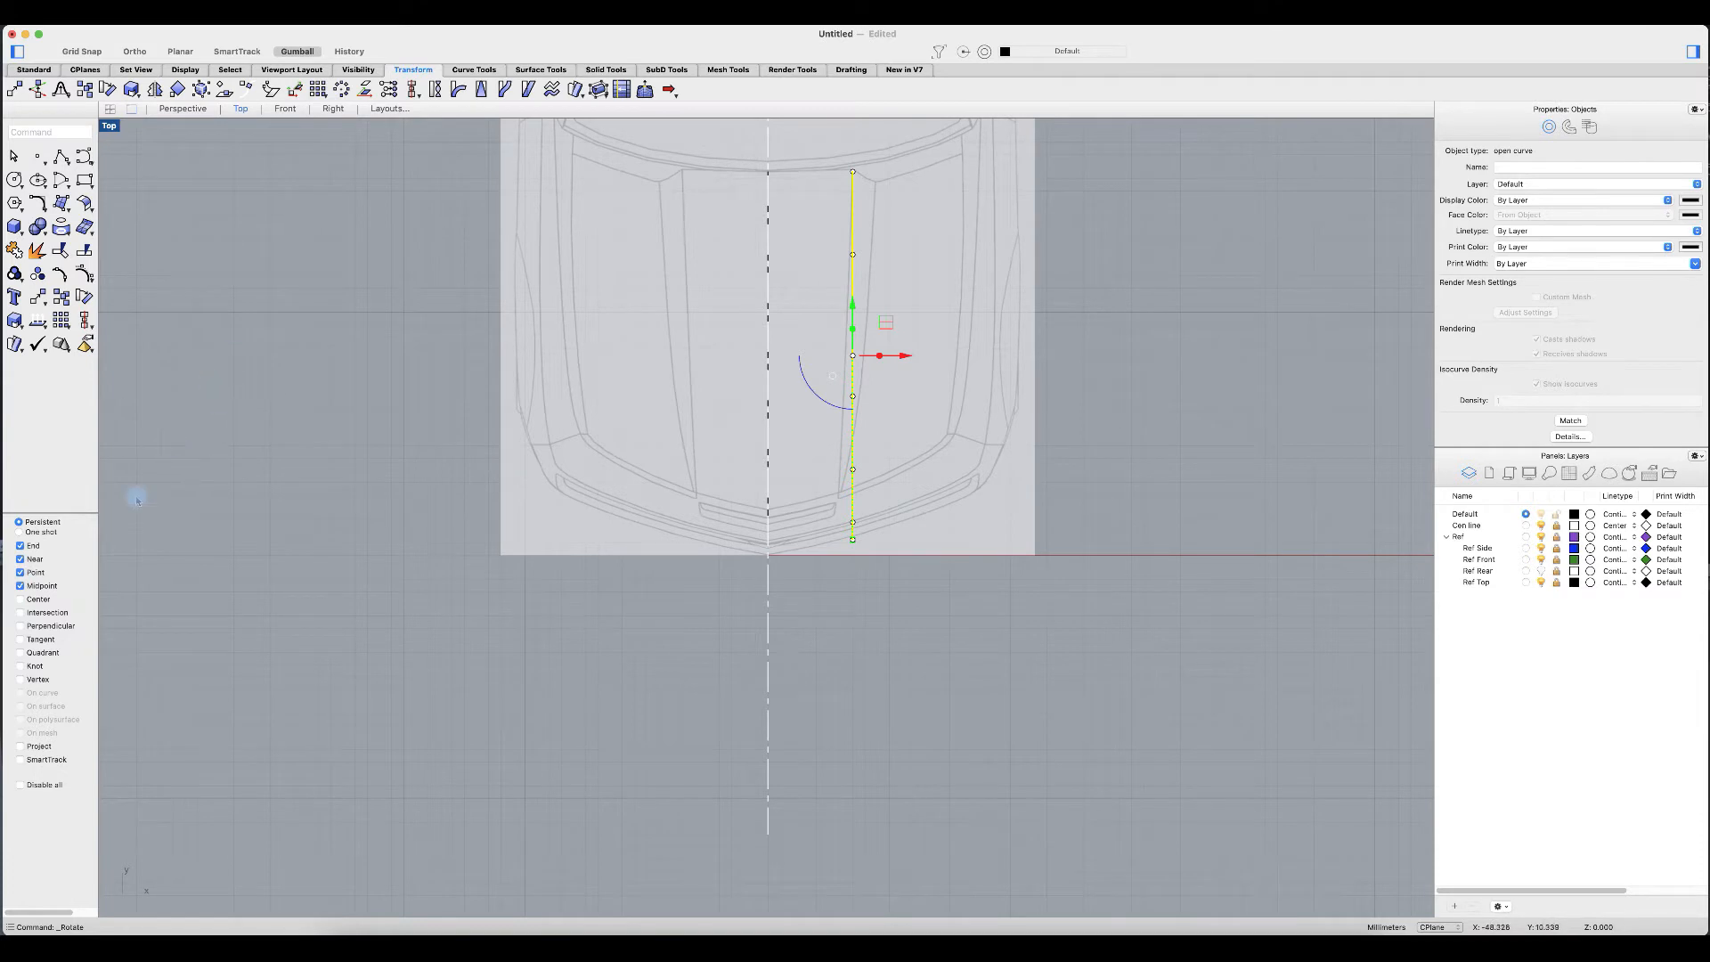
click(41, 586)
click(106, 89)
click(853, 171)
click(852, 540)
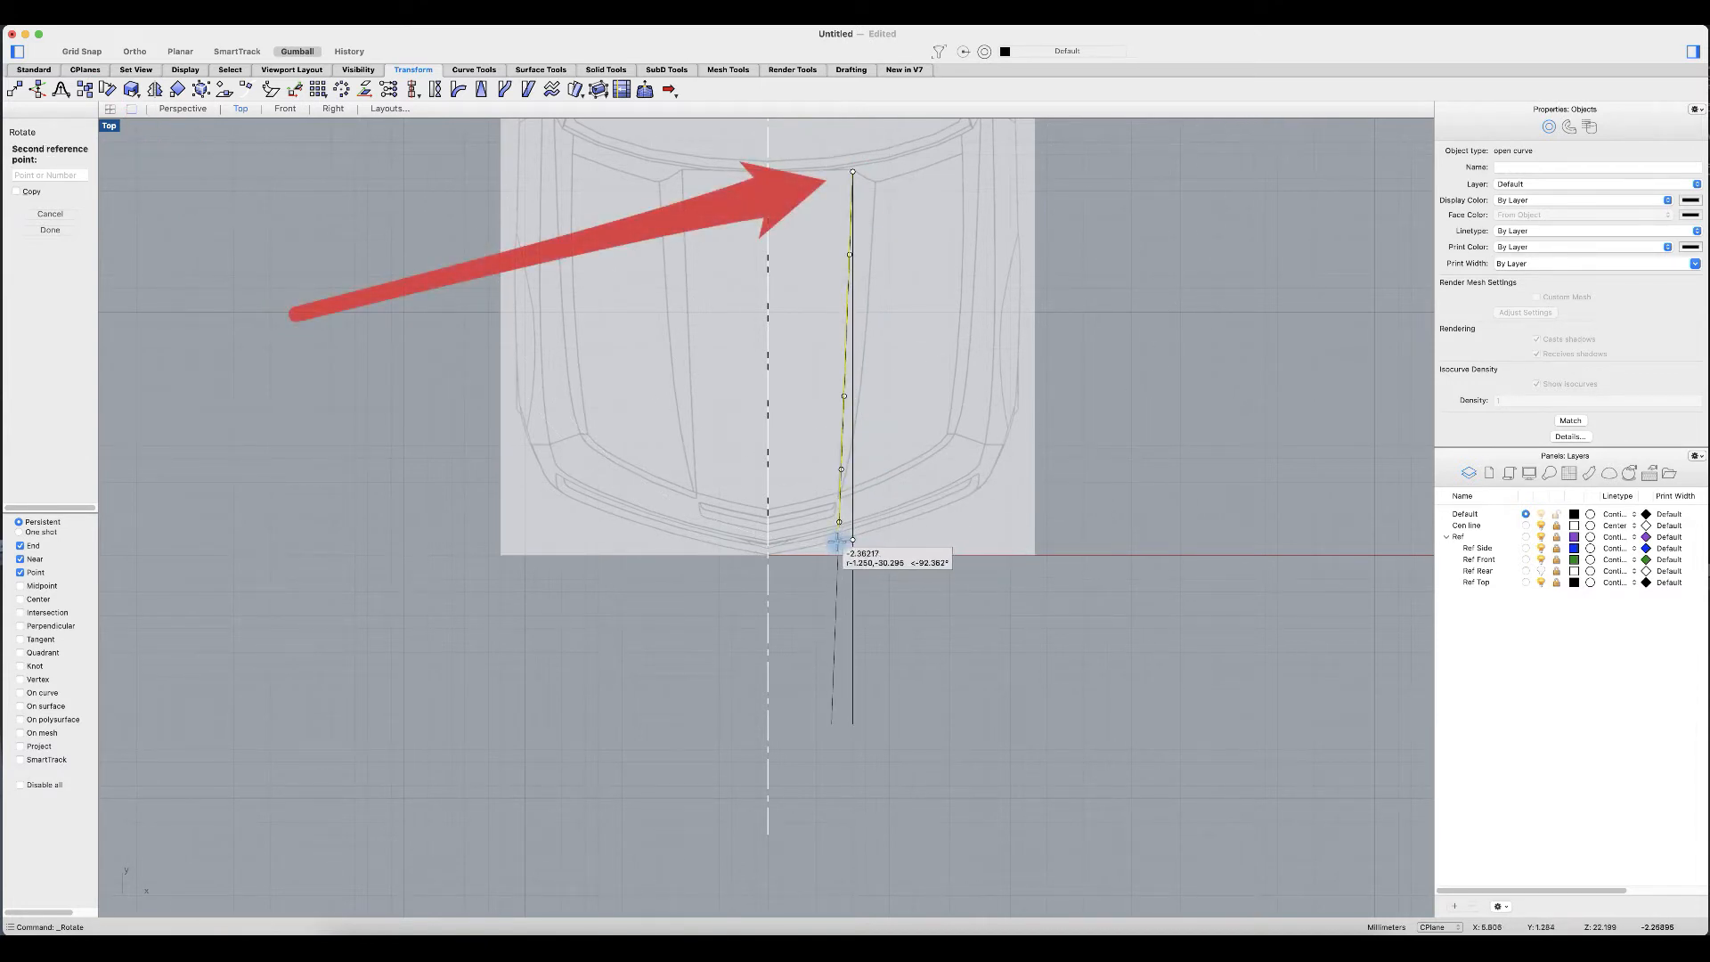
scroll(840, 541, up, 3)
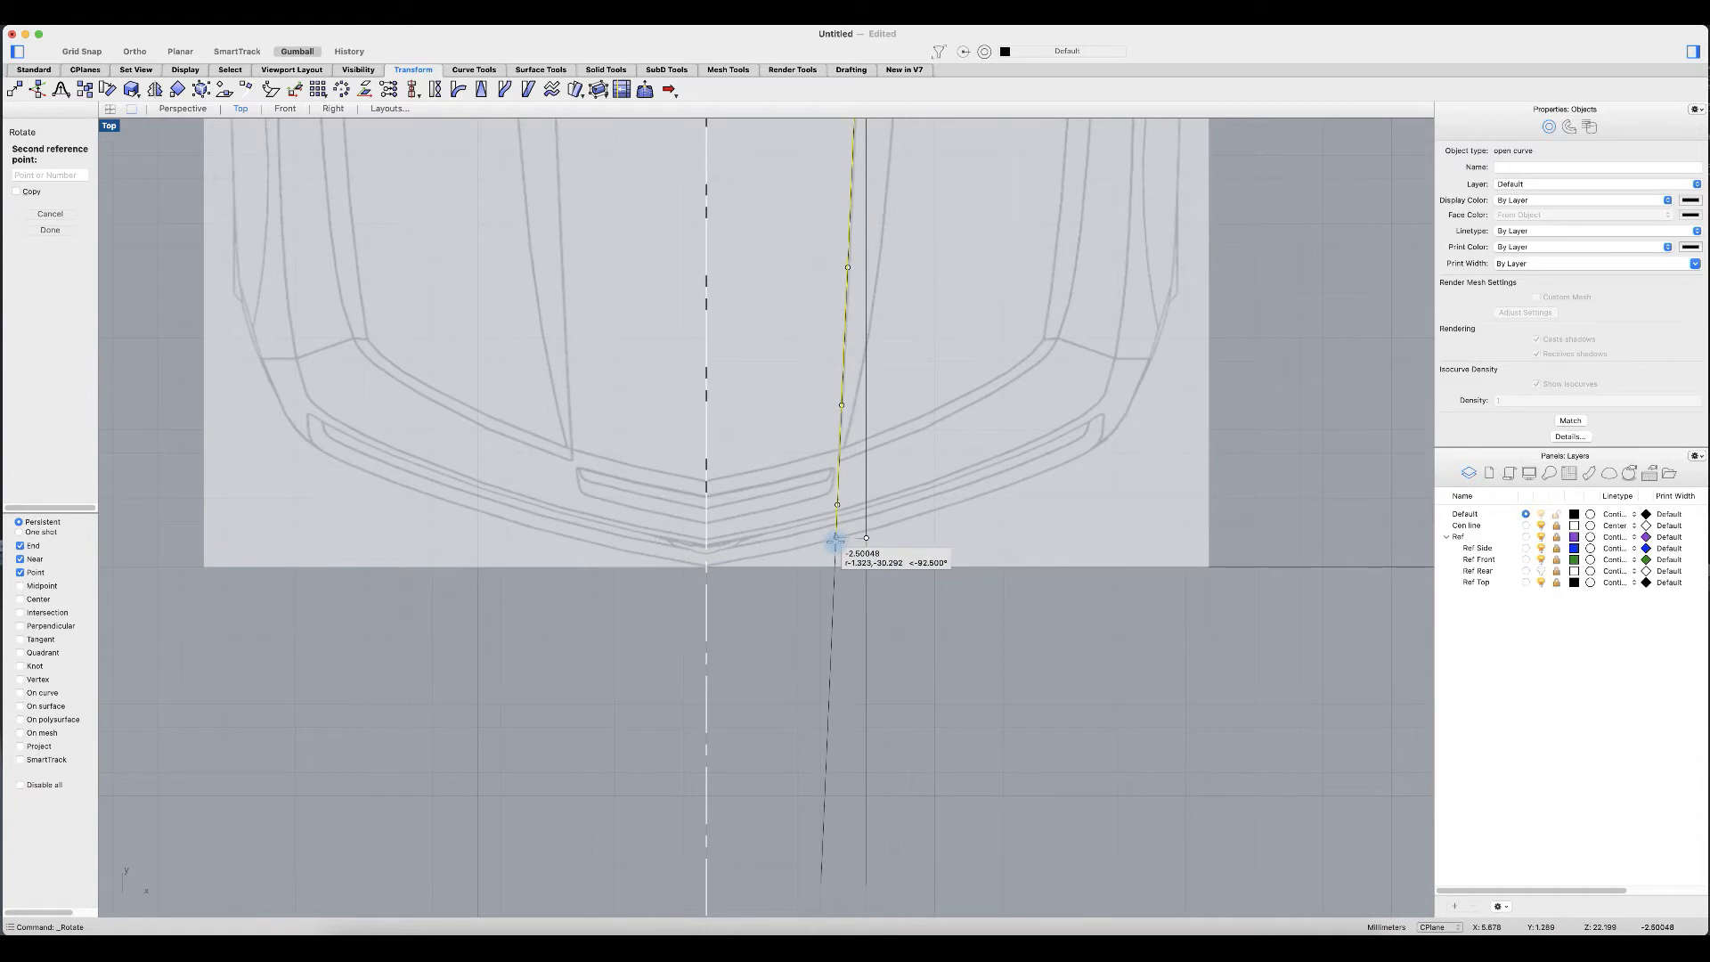
click(835, 541)
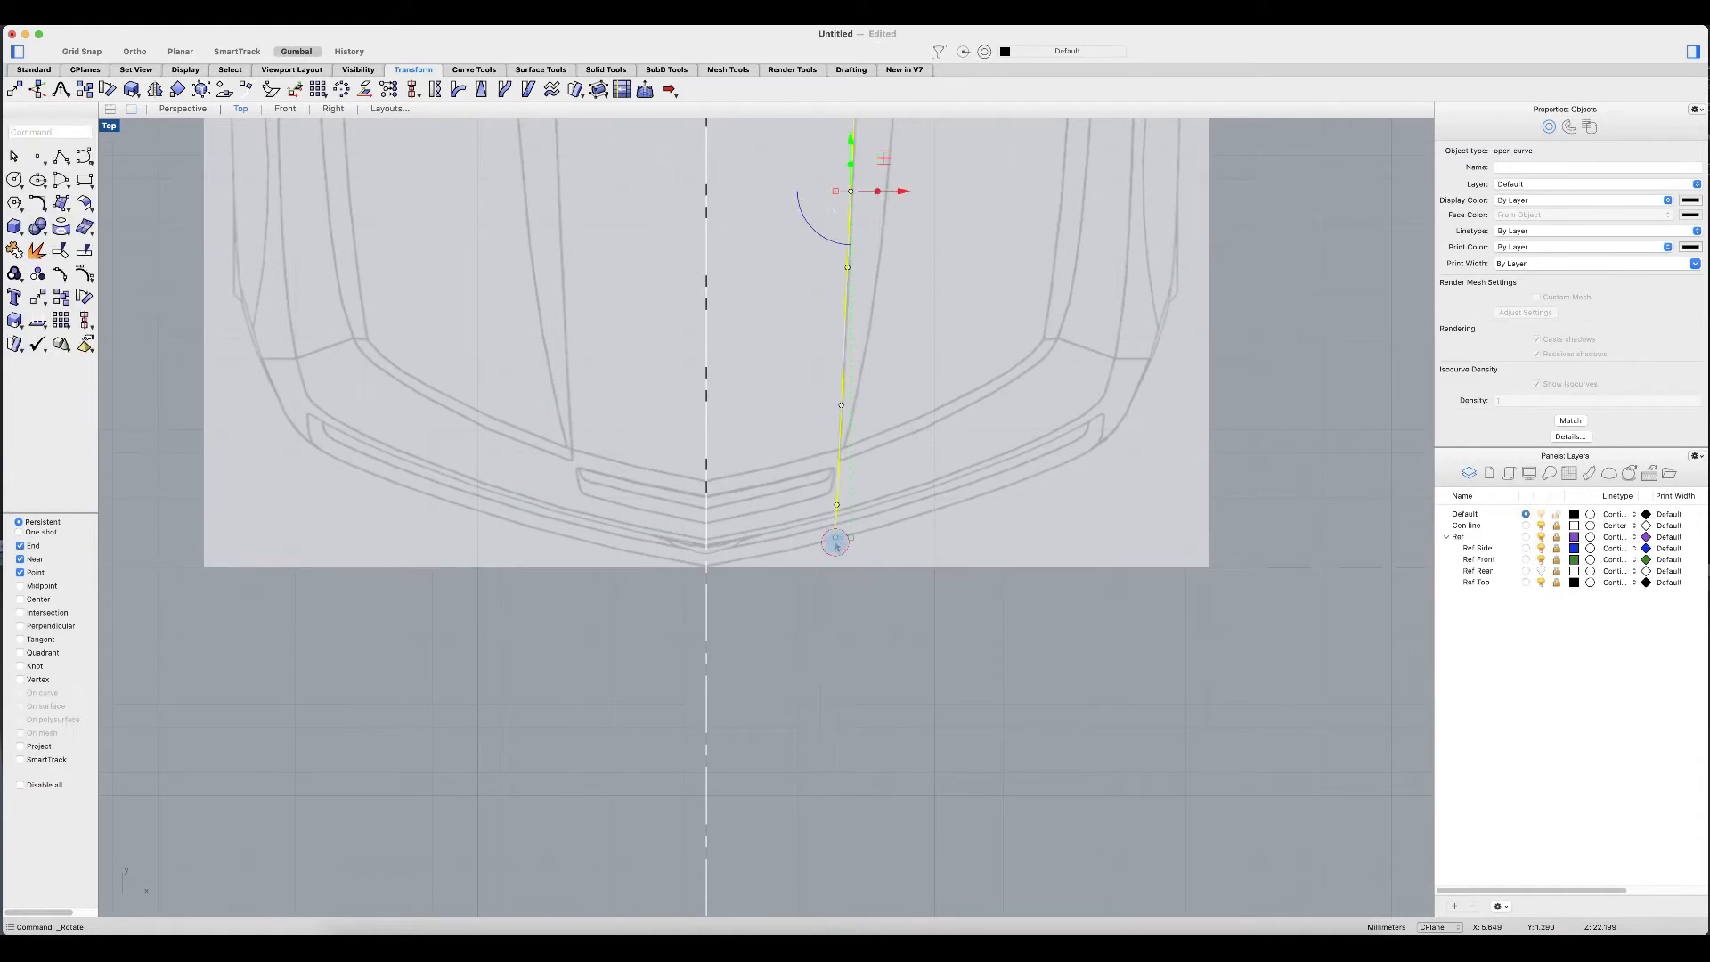
scroll(914, 455, down, 4)
right_drag(914, 455, 883, 591)
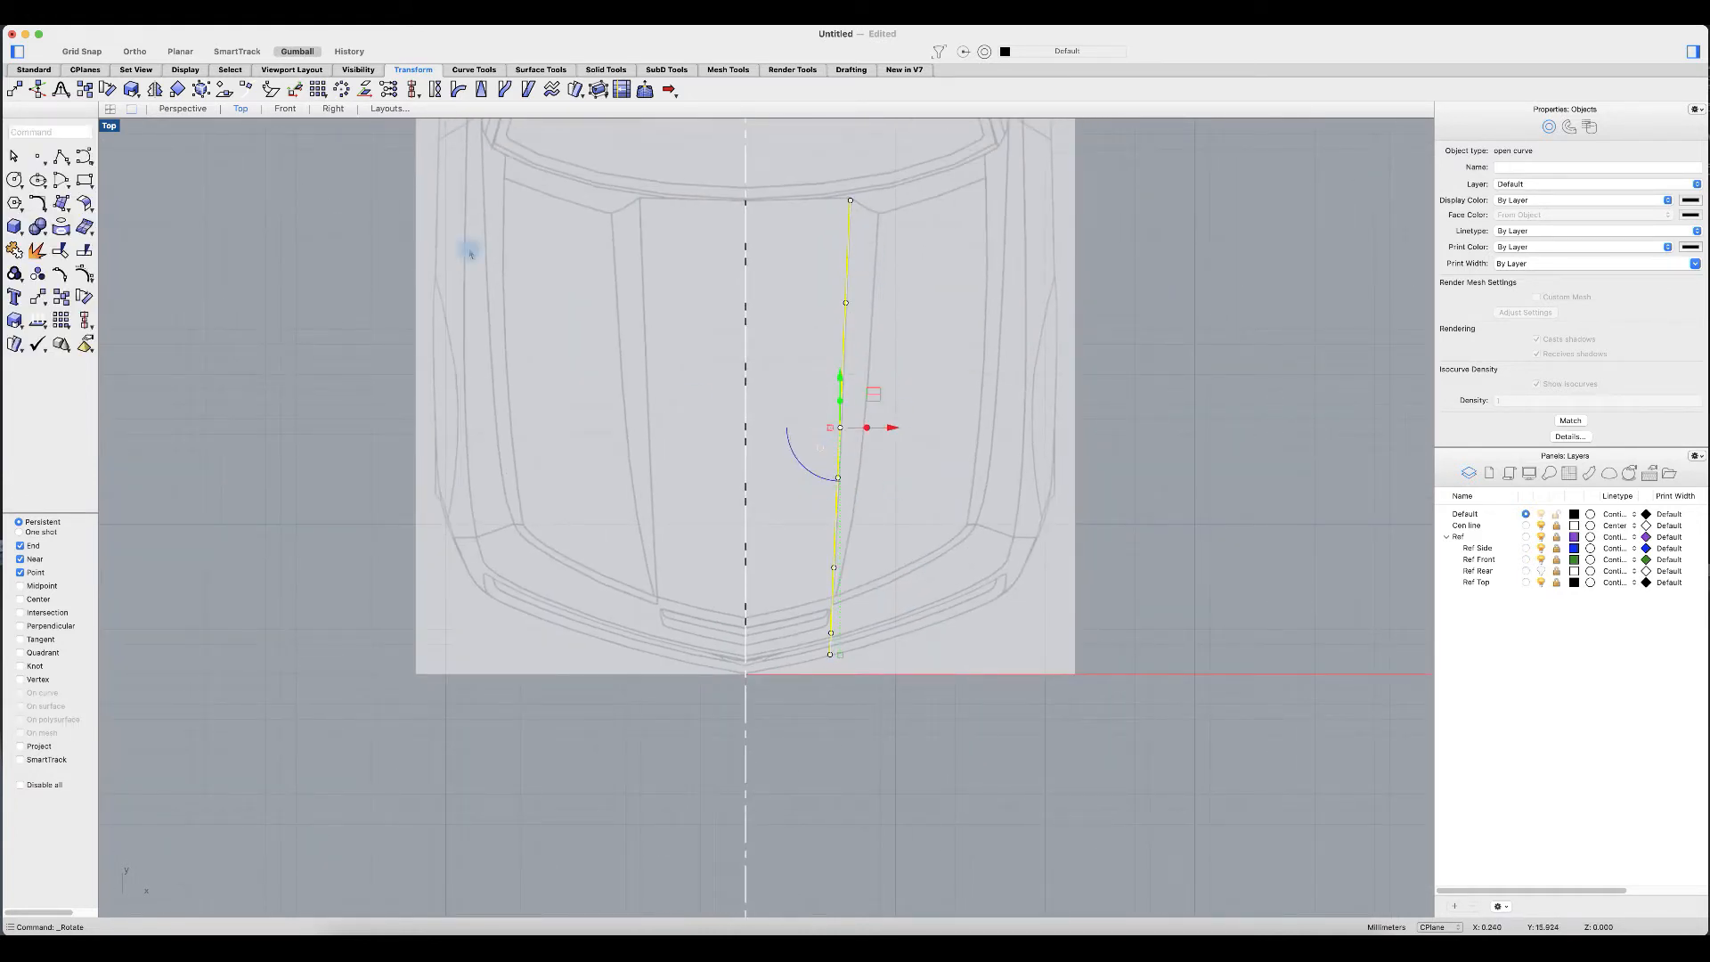
Step: Check the rotated curve in the four-view layout and reselect it in the Front view
click(110, 109)
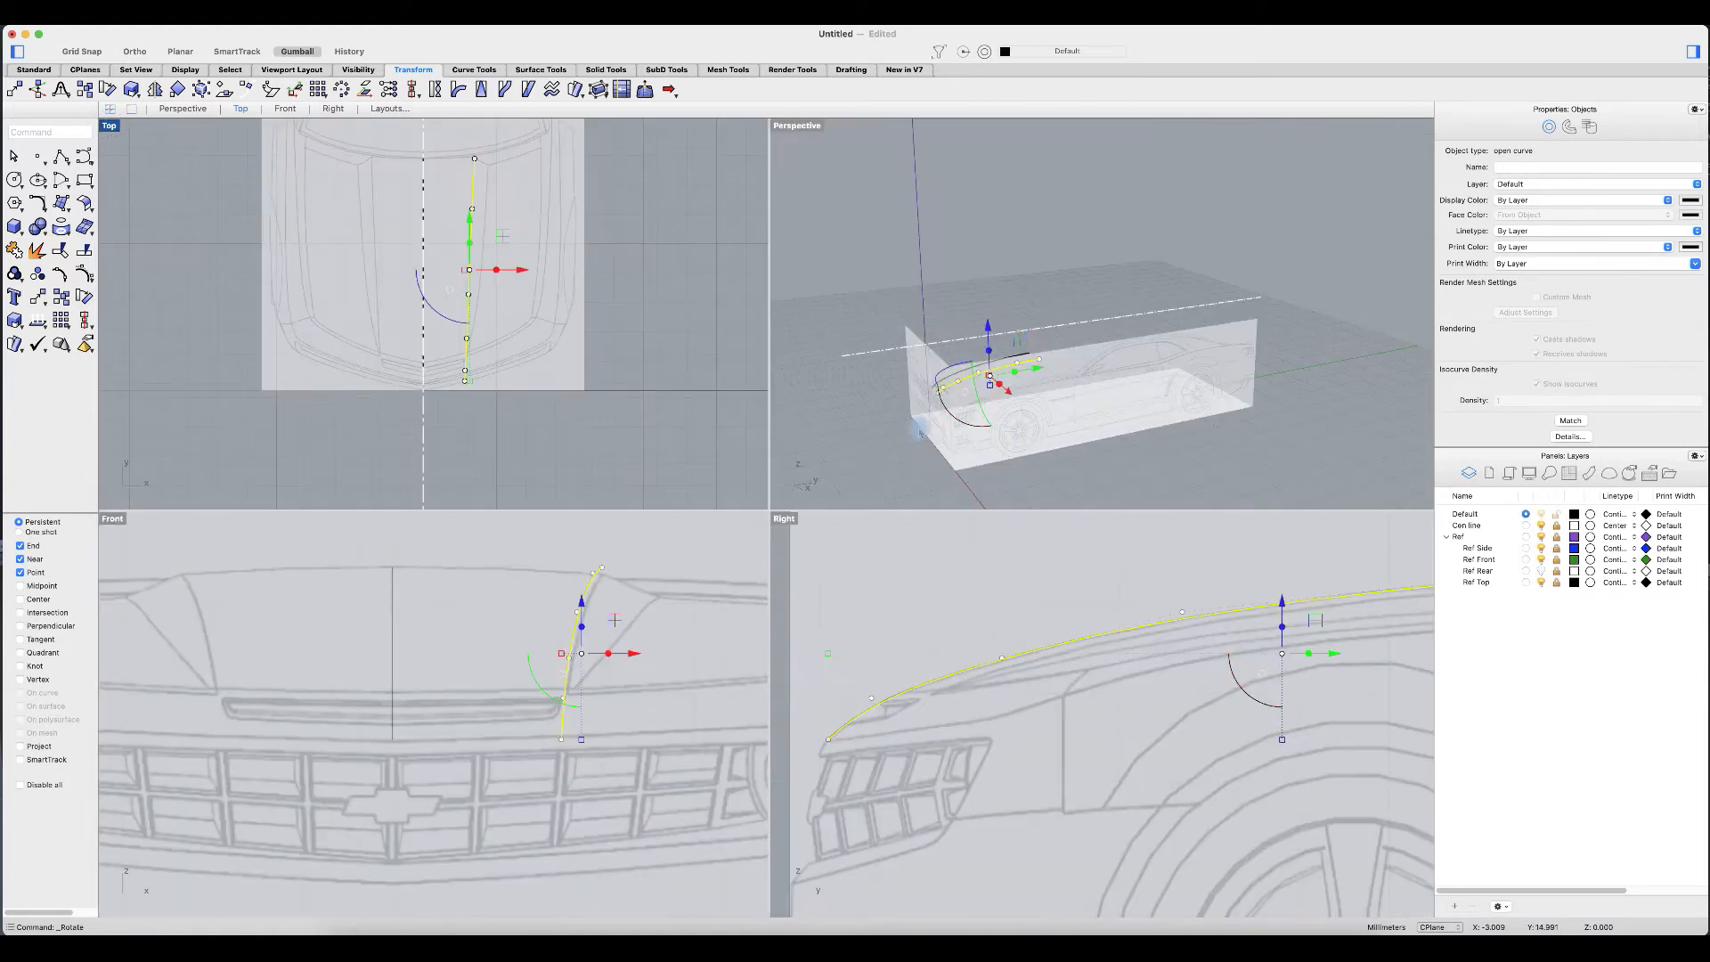
click(955, 412)
right_drag(956, 411, 899, 437)
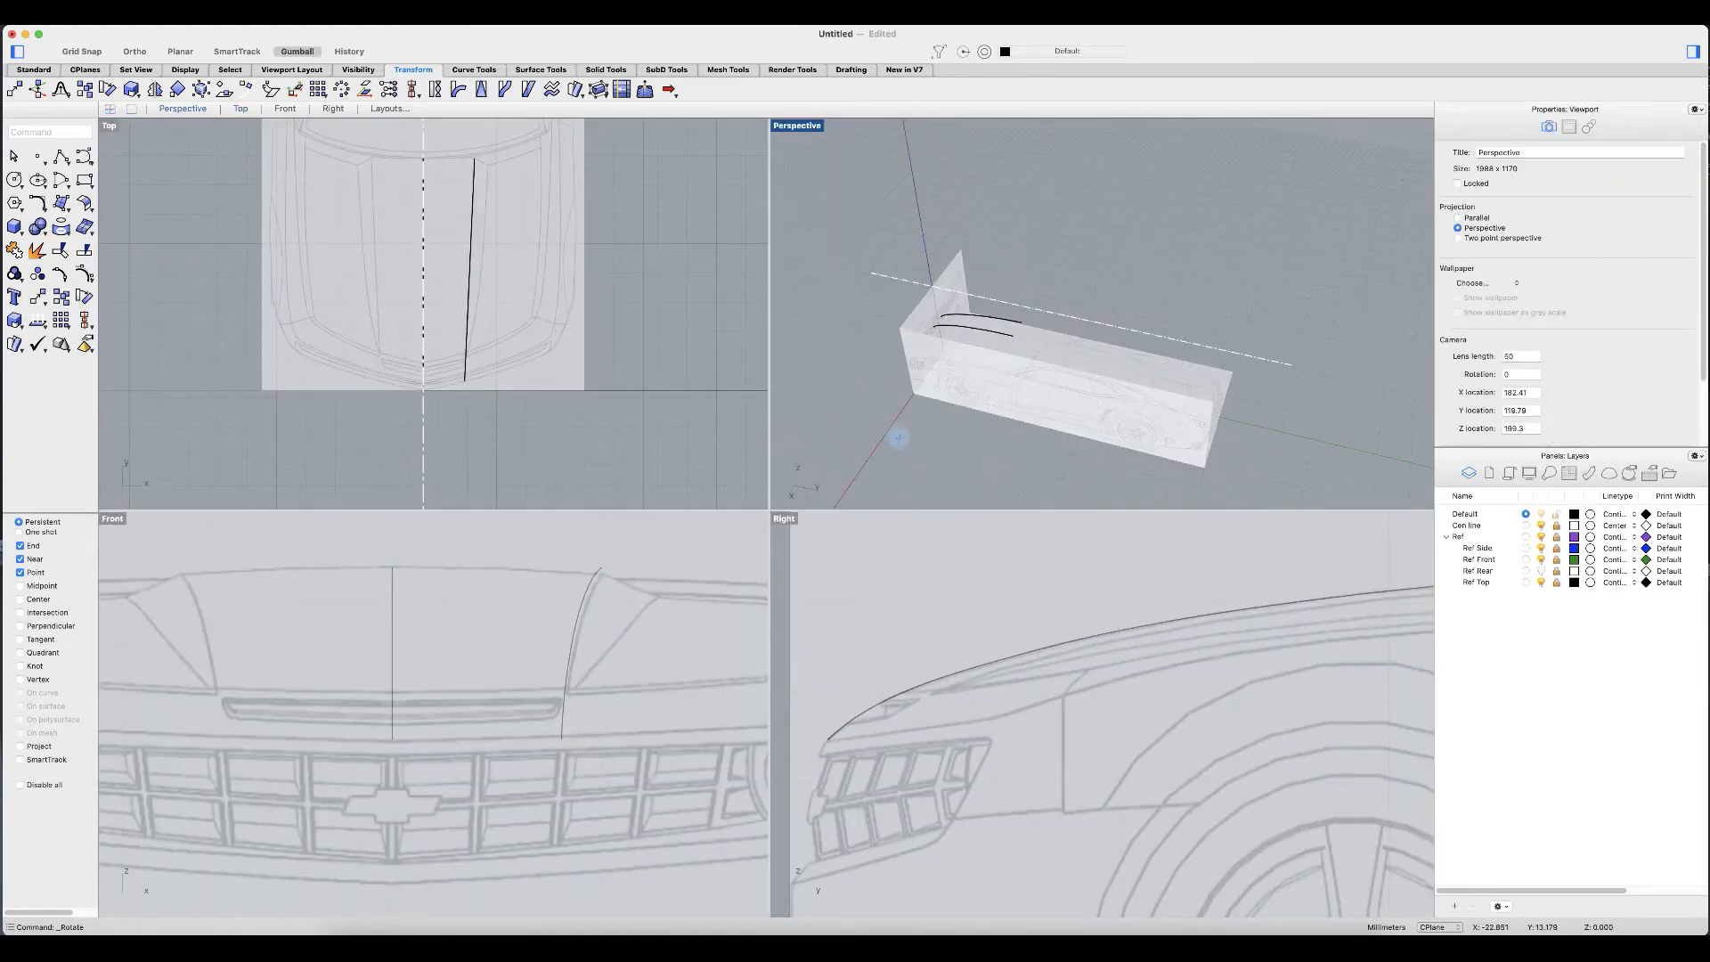
click(579, 622)
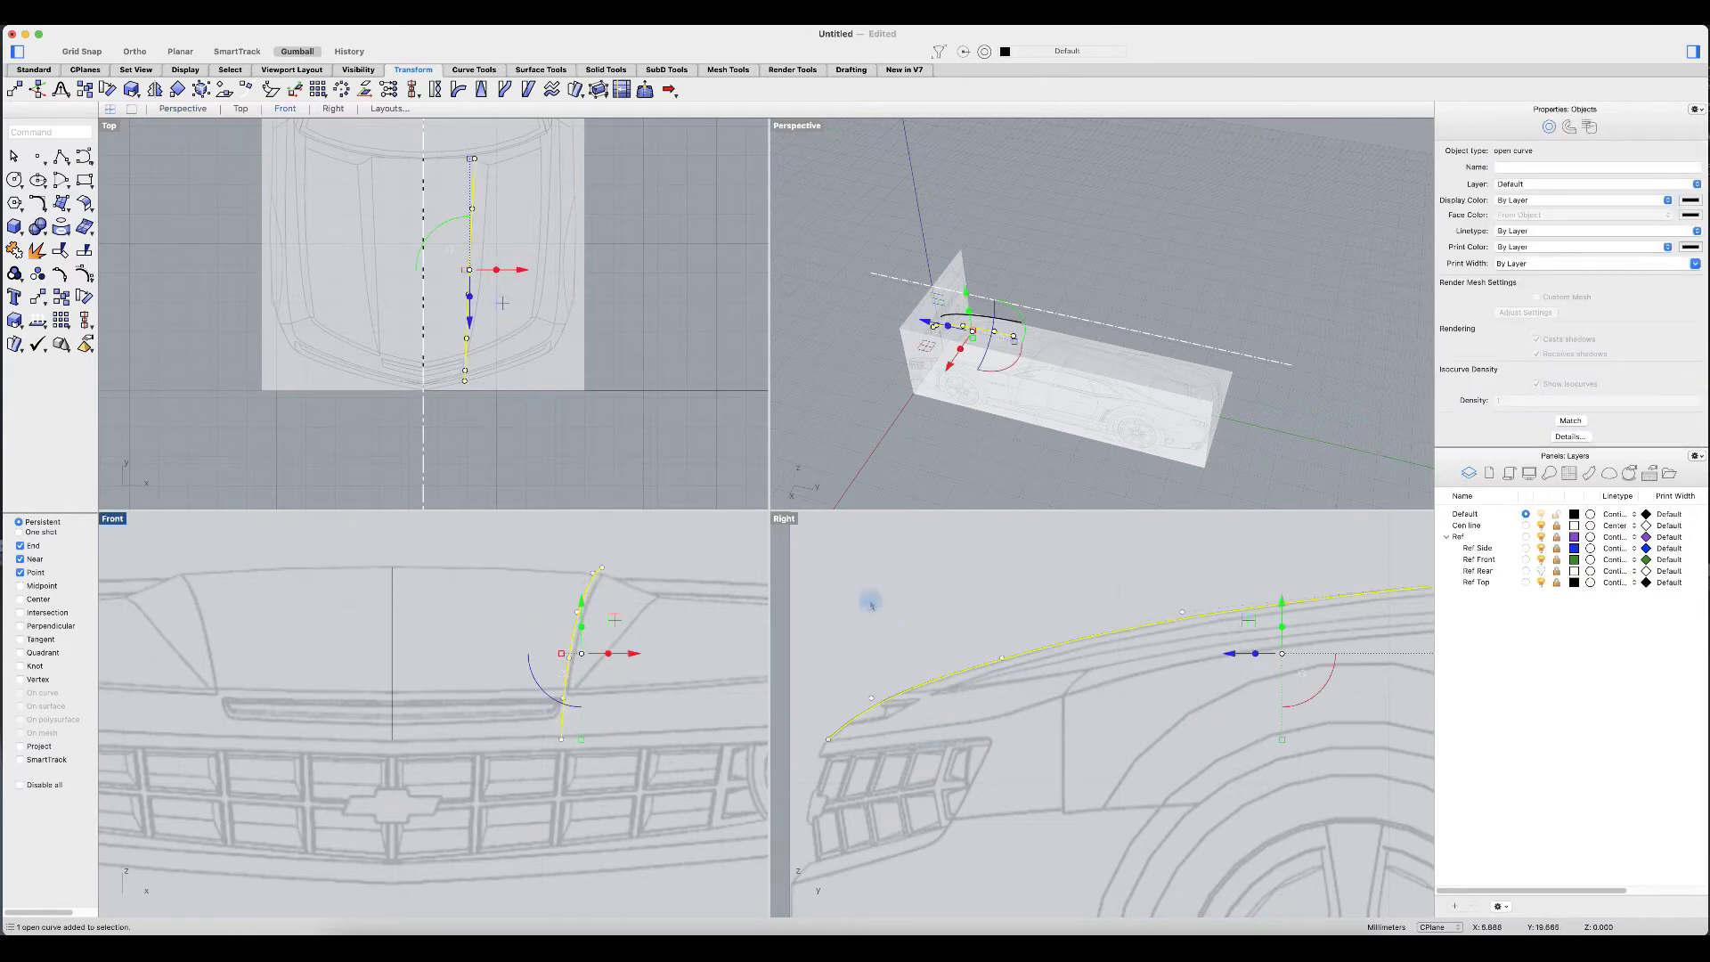
Step: Show the control points of the duplicated hood curve and check the curve in the Right and Perspective views
double_click(782, 526)
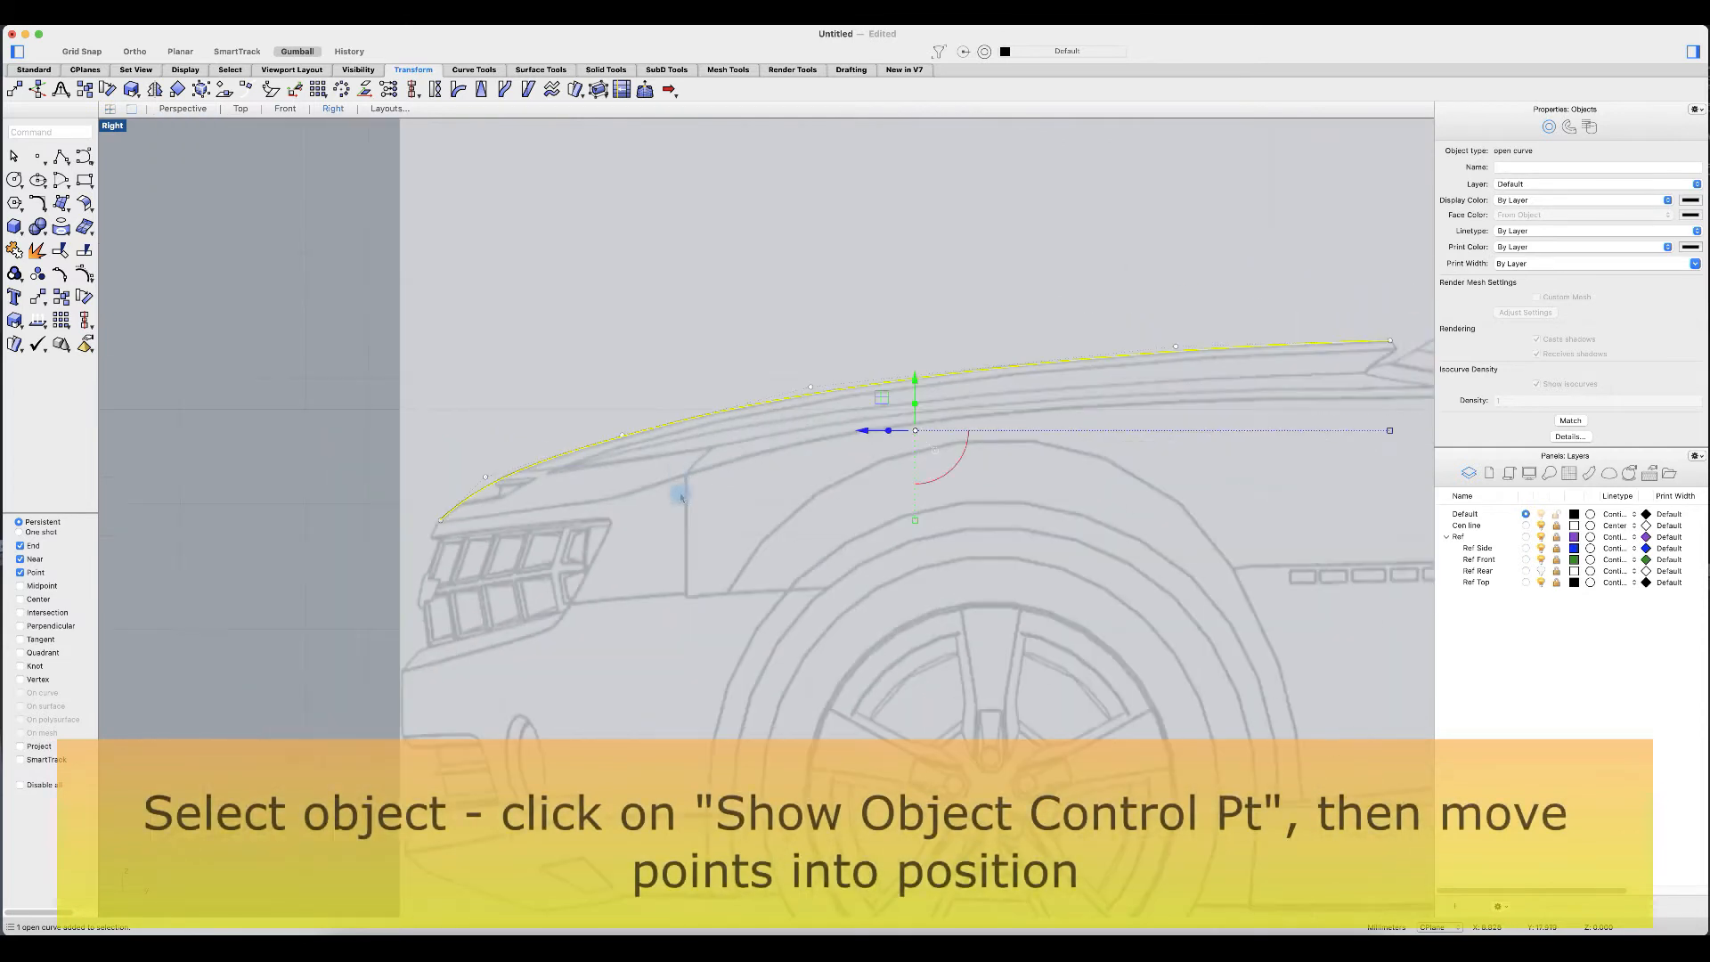
click(85, 273)
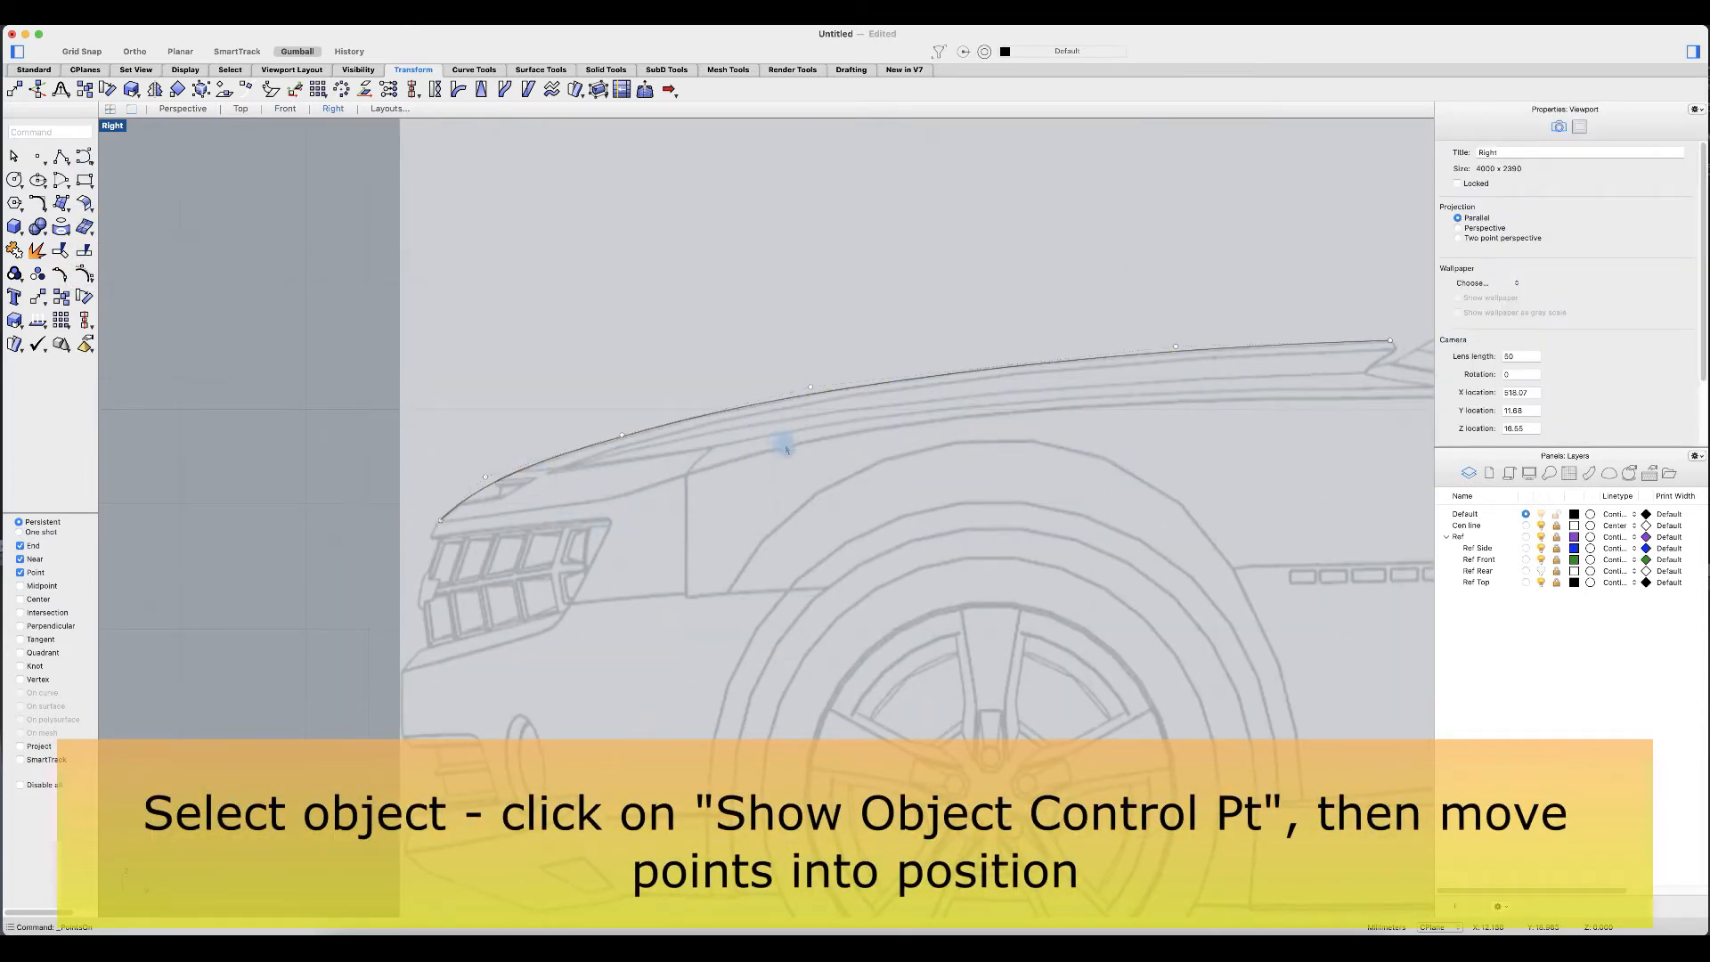
scroll(786, 450, right, 5)
drag(928, 301, 1203, 436)
click(843, 250)
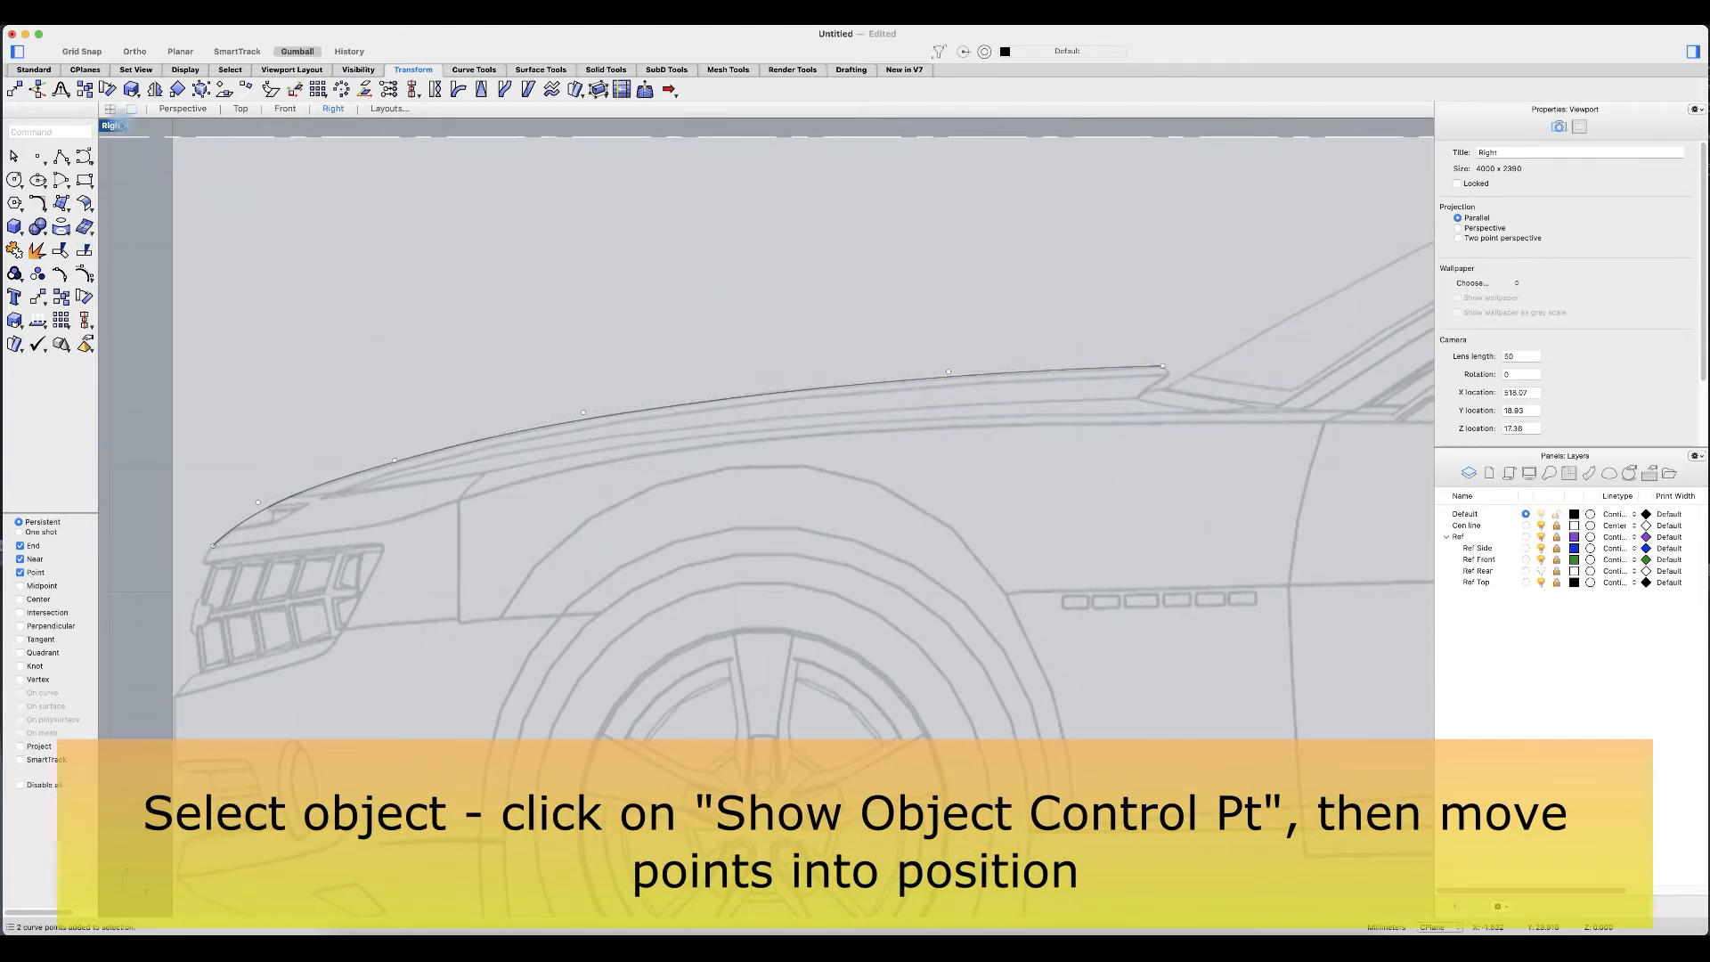
click(183, 108)
right_drag(764, 446, 671, 603)
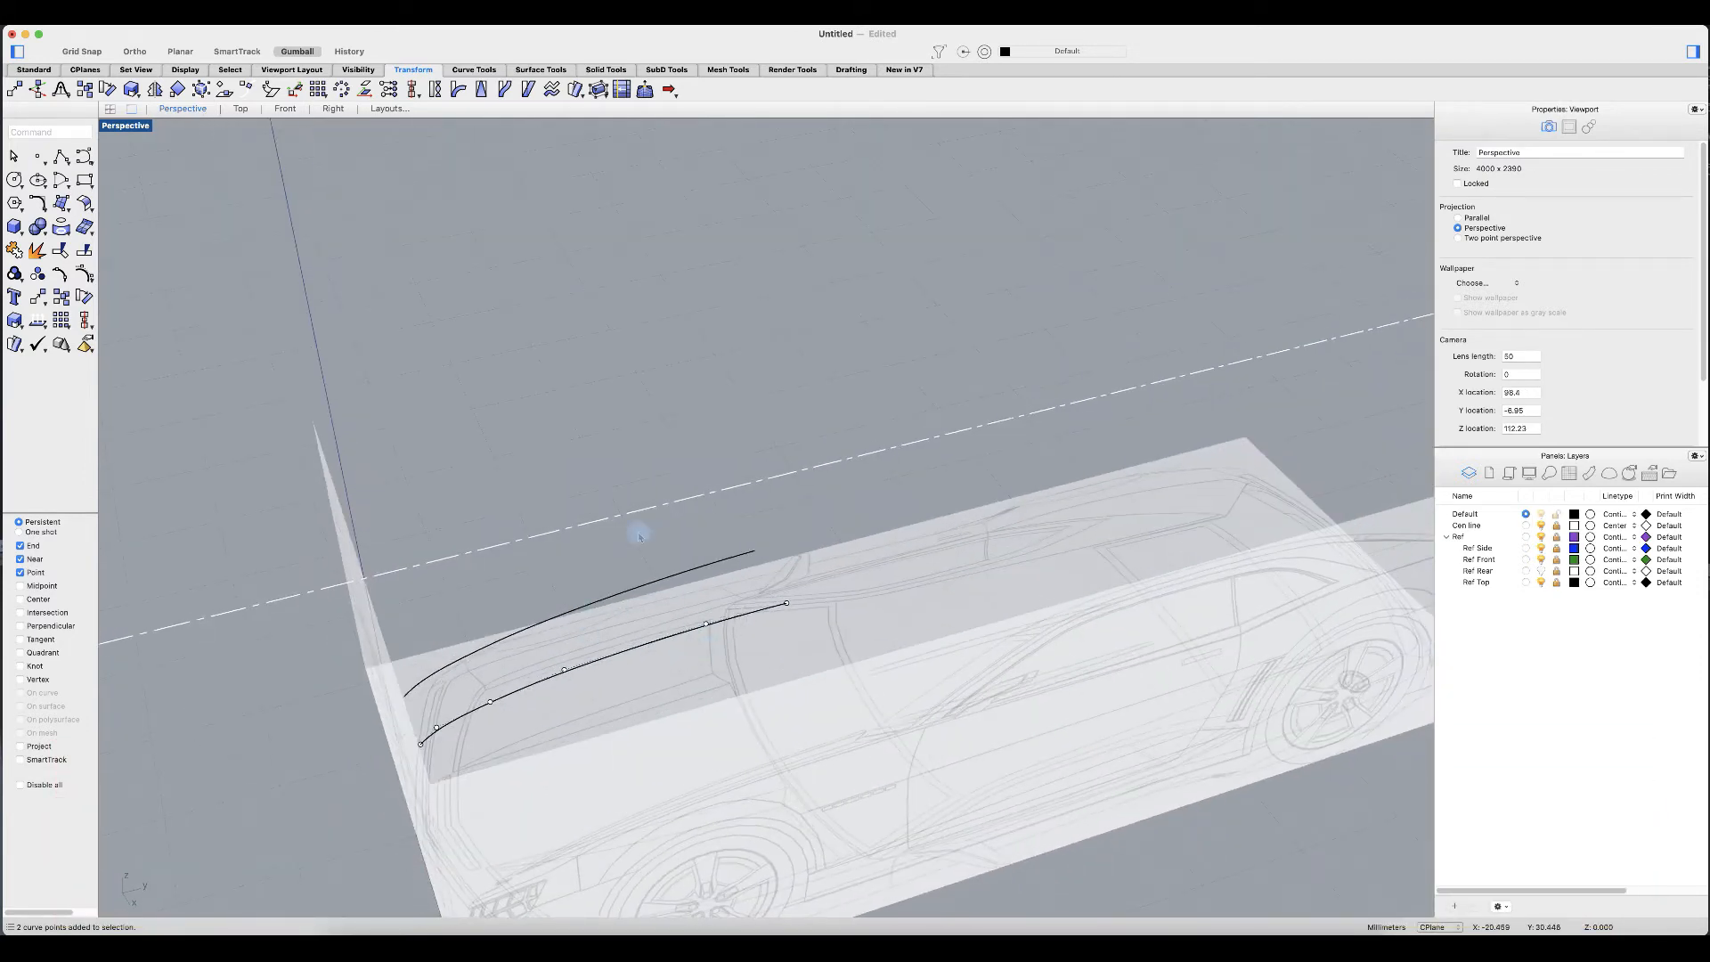
double_click(124, 126)
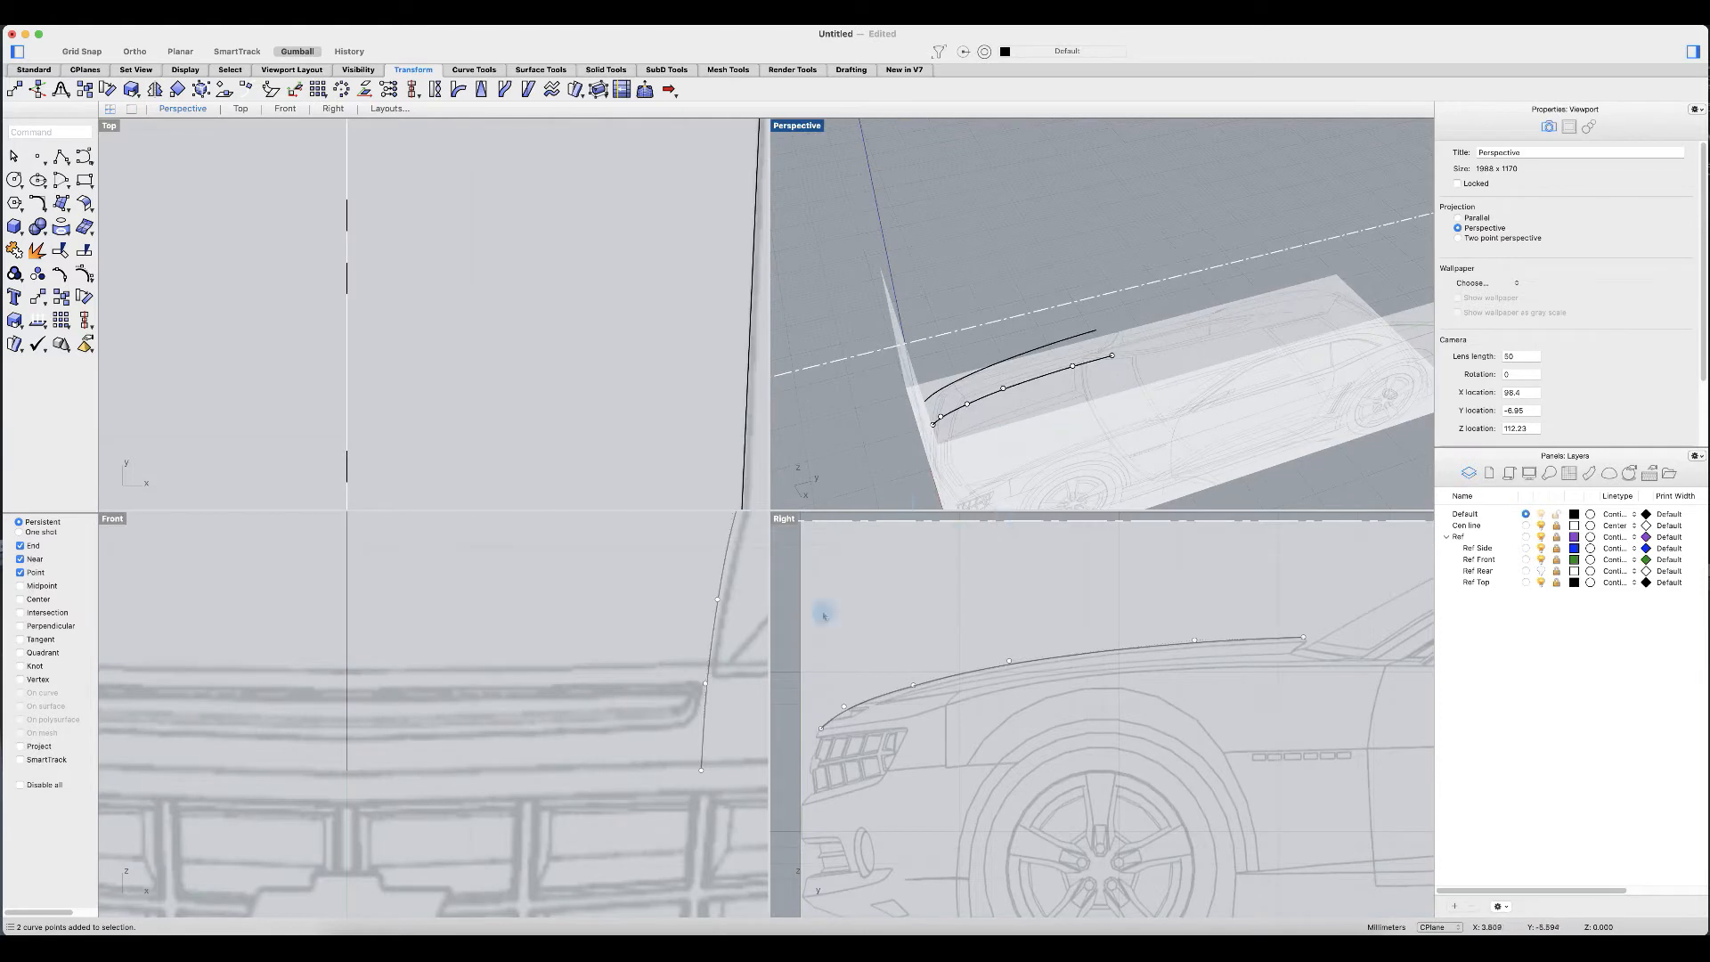
Step: Try to lower the two rear control points of the duplicated hood curve slightly in the Right view
double_click(784, 518)
drag(921, 262, 1185, 390)
click(882, 311)
drag(872, 238, 774, 271)
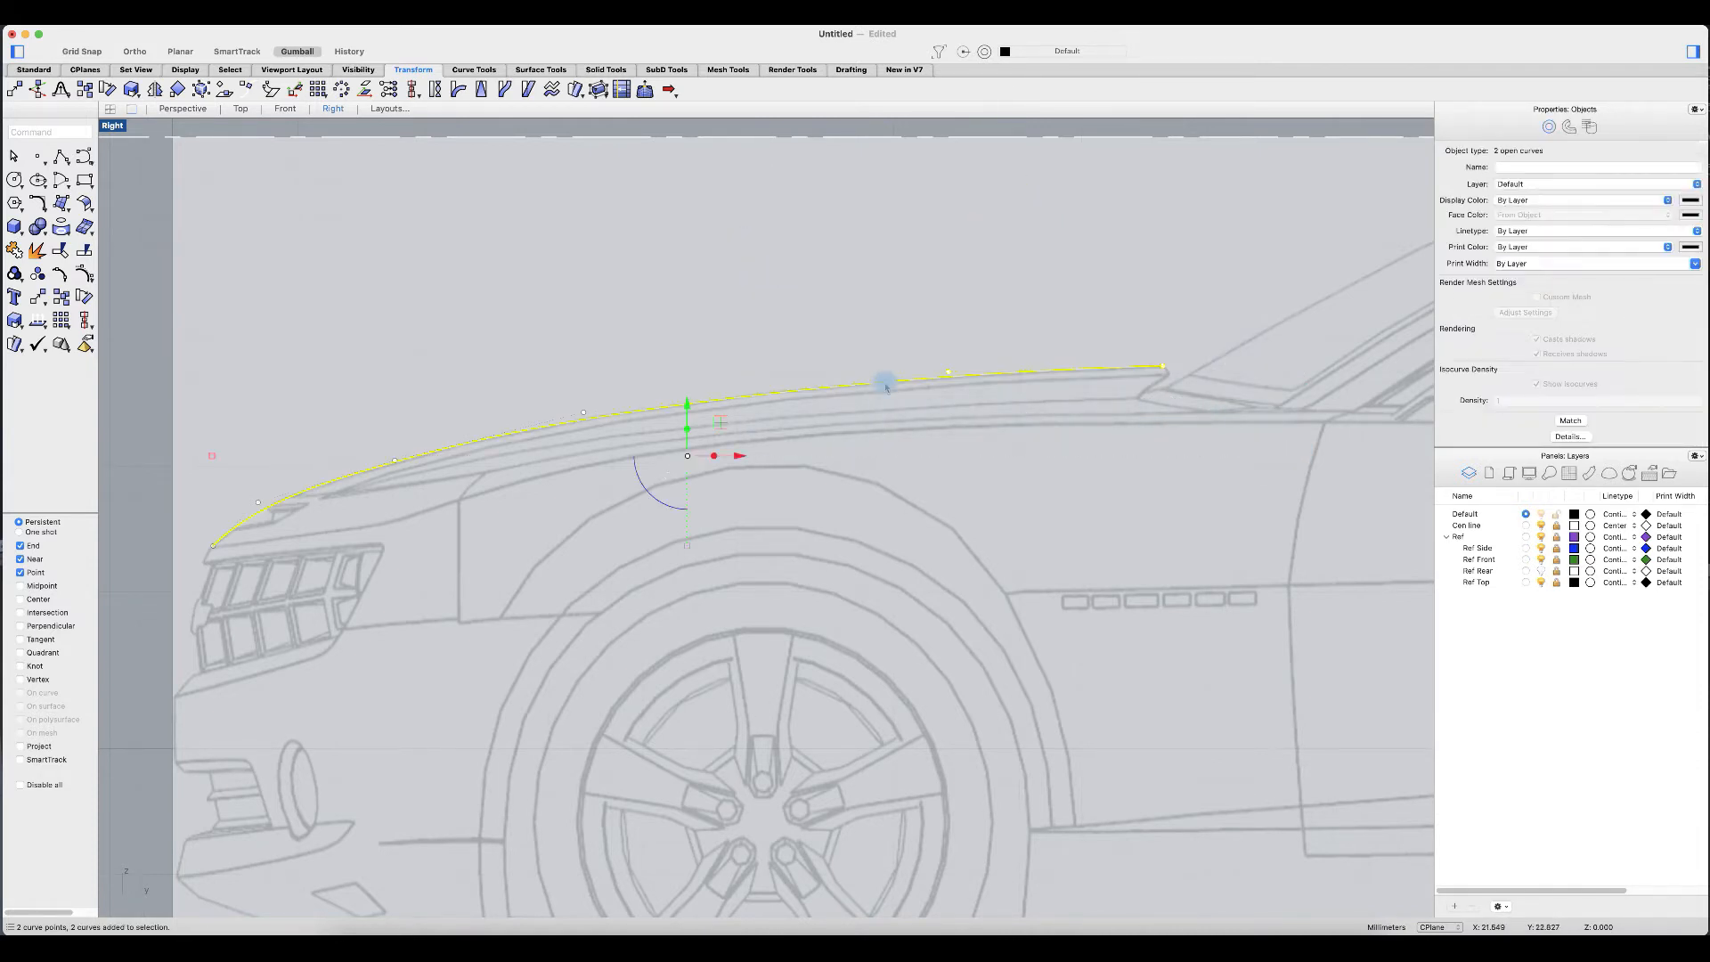
click(828, 294)
drag(877, 254, 1279, 490)
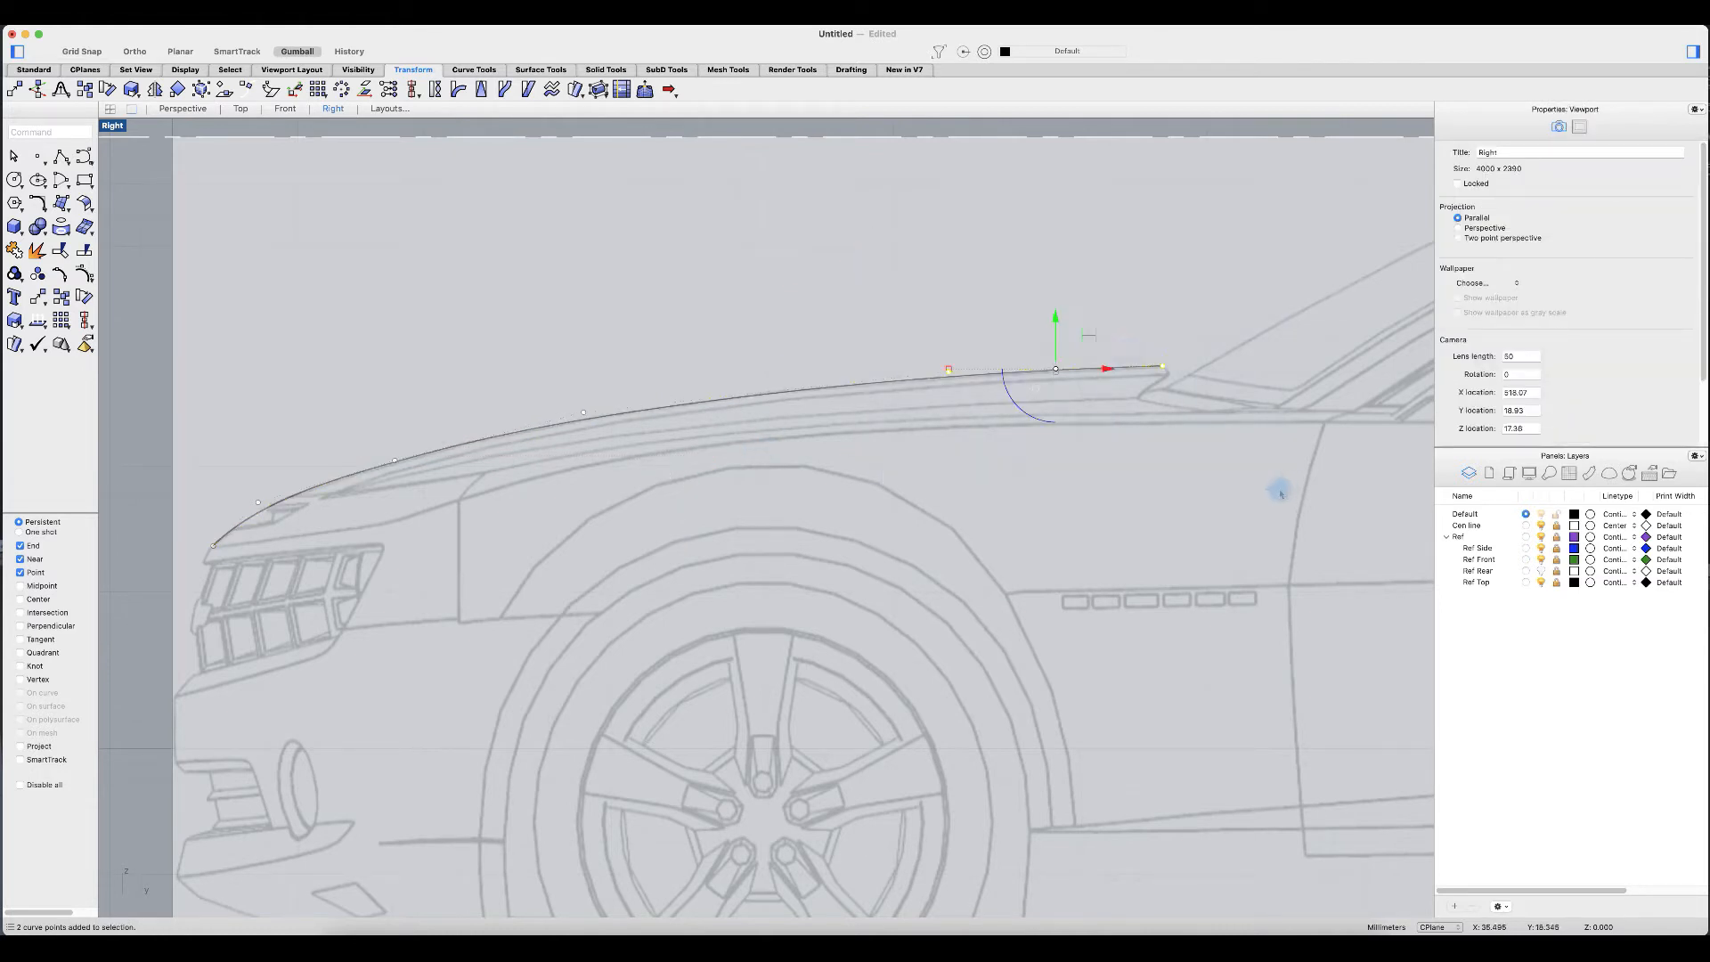
drag(1056, 317, 1057, 323)
Step: Try to lower the four front control points of the duplicated curve slightly in the Right view
drag(366, 371, 631, 490)
drag(201, 316, 775, 599)
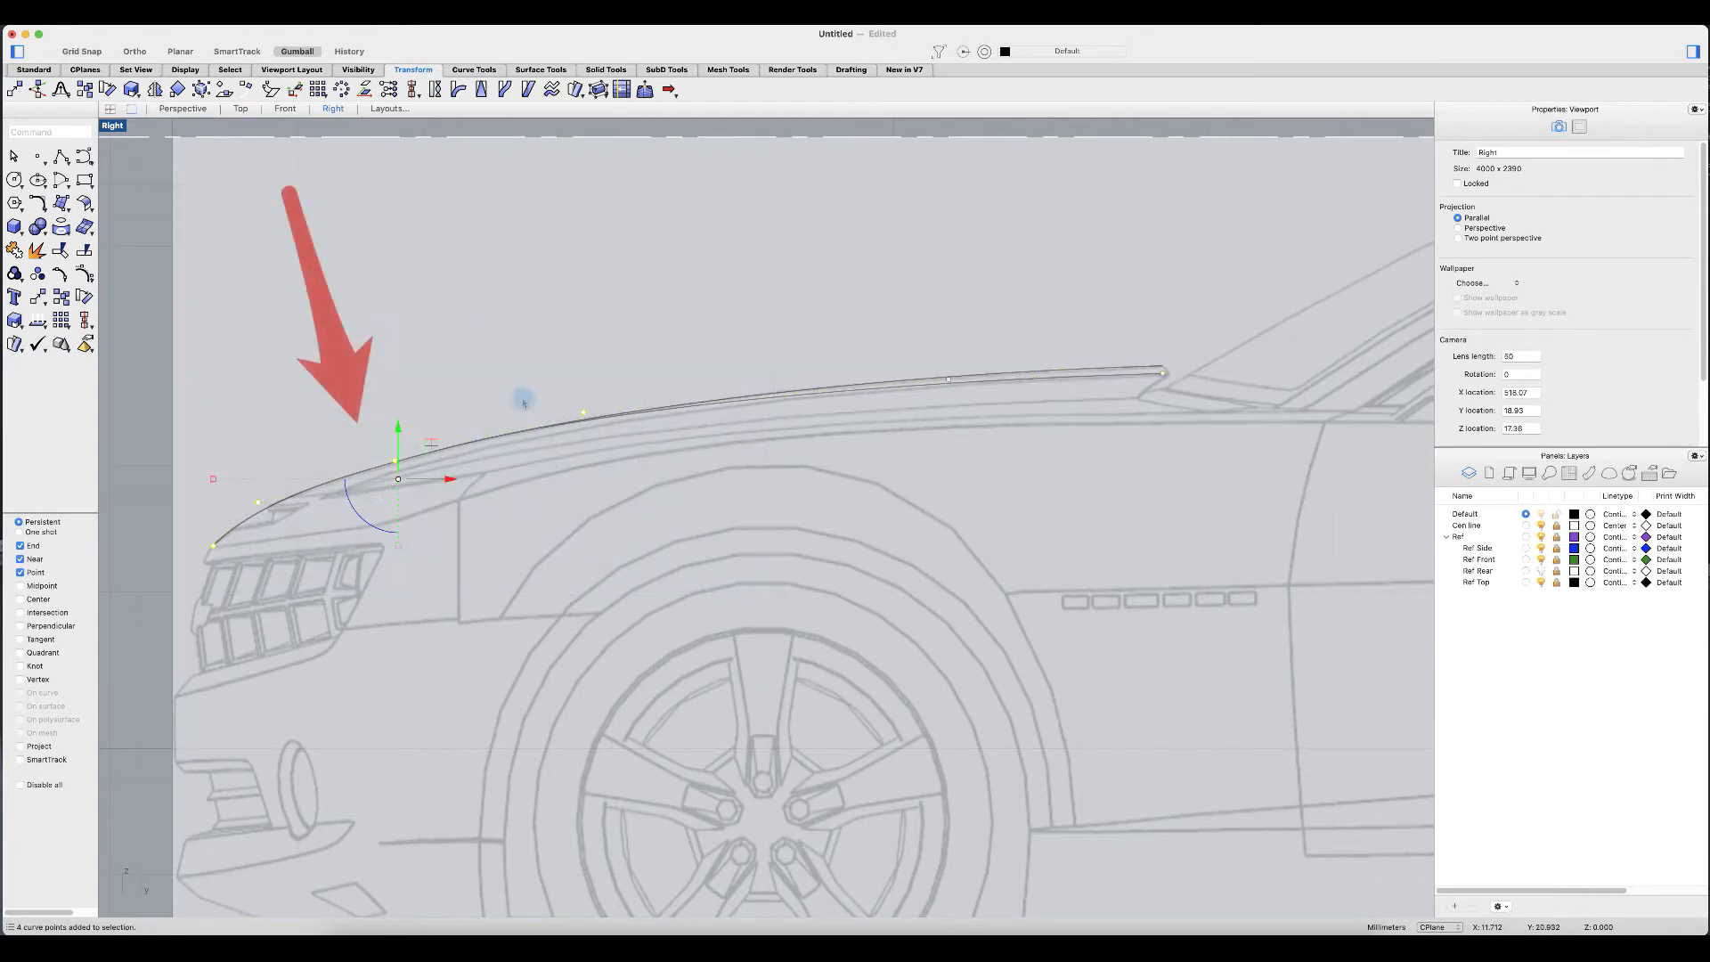
drag(398, 430, 400, 437)
click(984, 299)
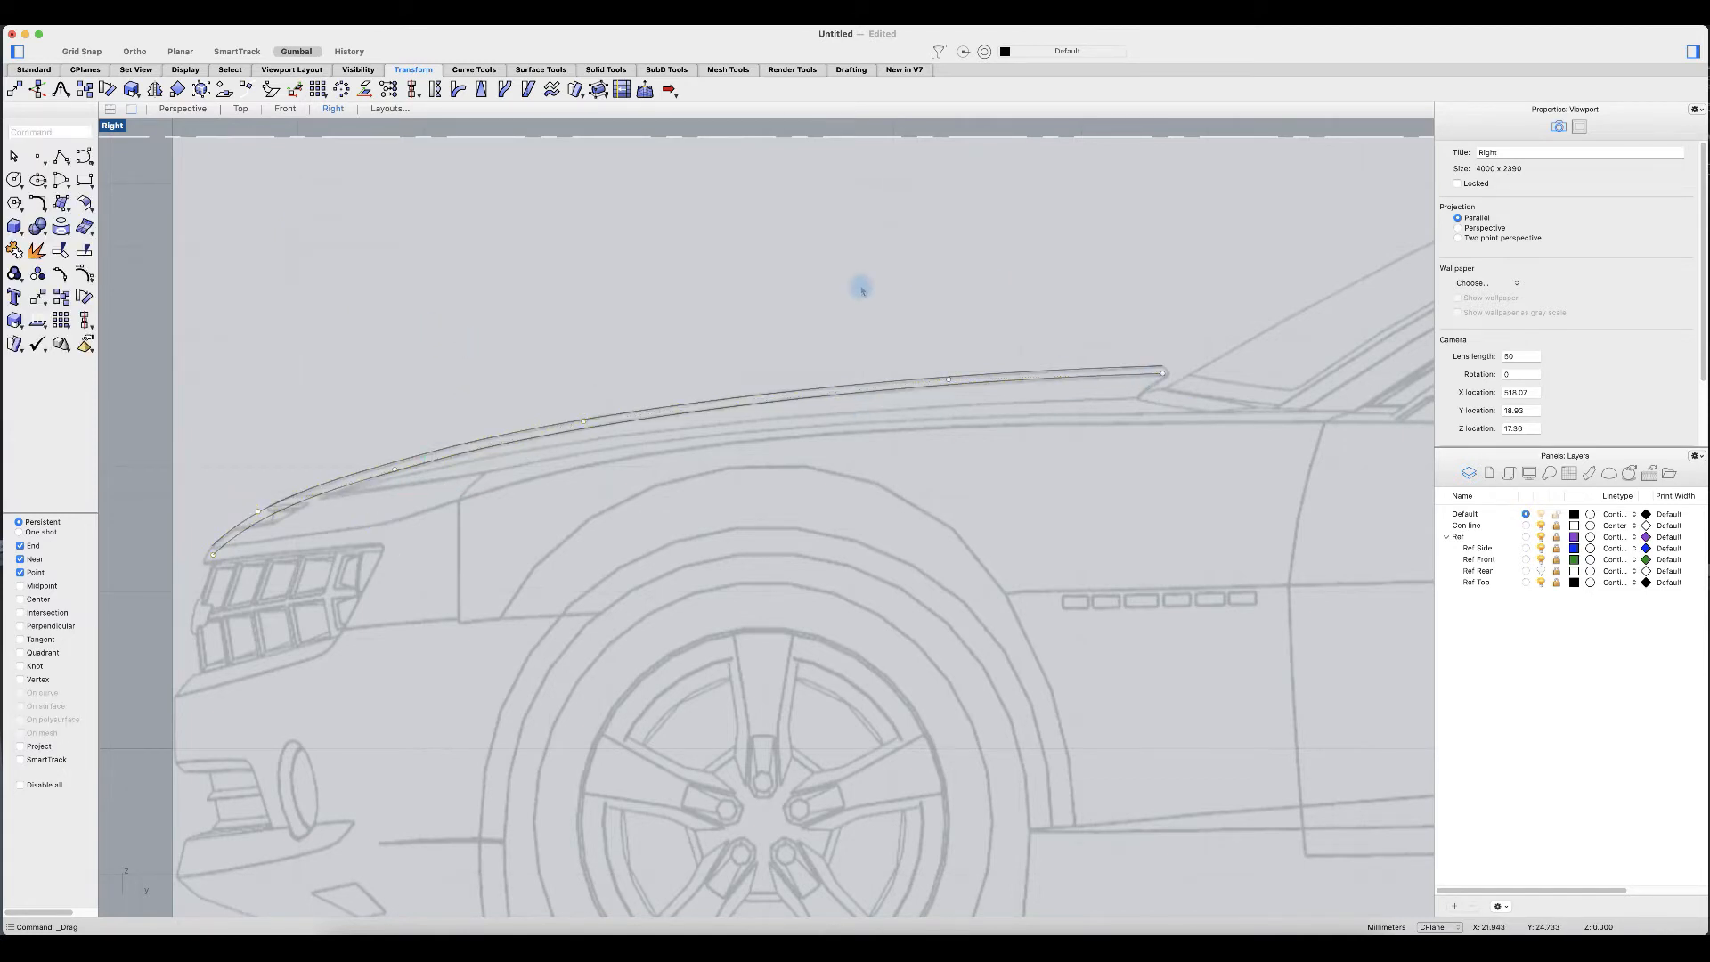
Step: Compare the lowered curve with the blueprints in the four-view layout and undo the control point moves
double_click(115, 130)
scroll(482, 746, down, 5)
right_drag(559, 684, 561, 703)
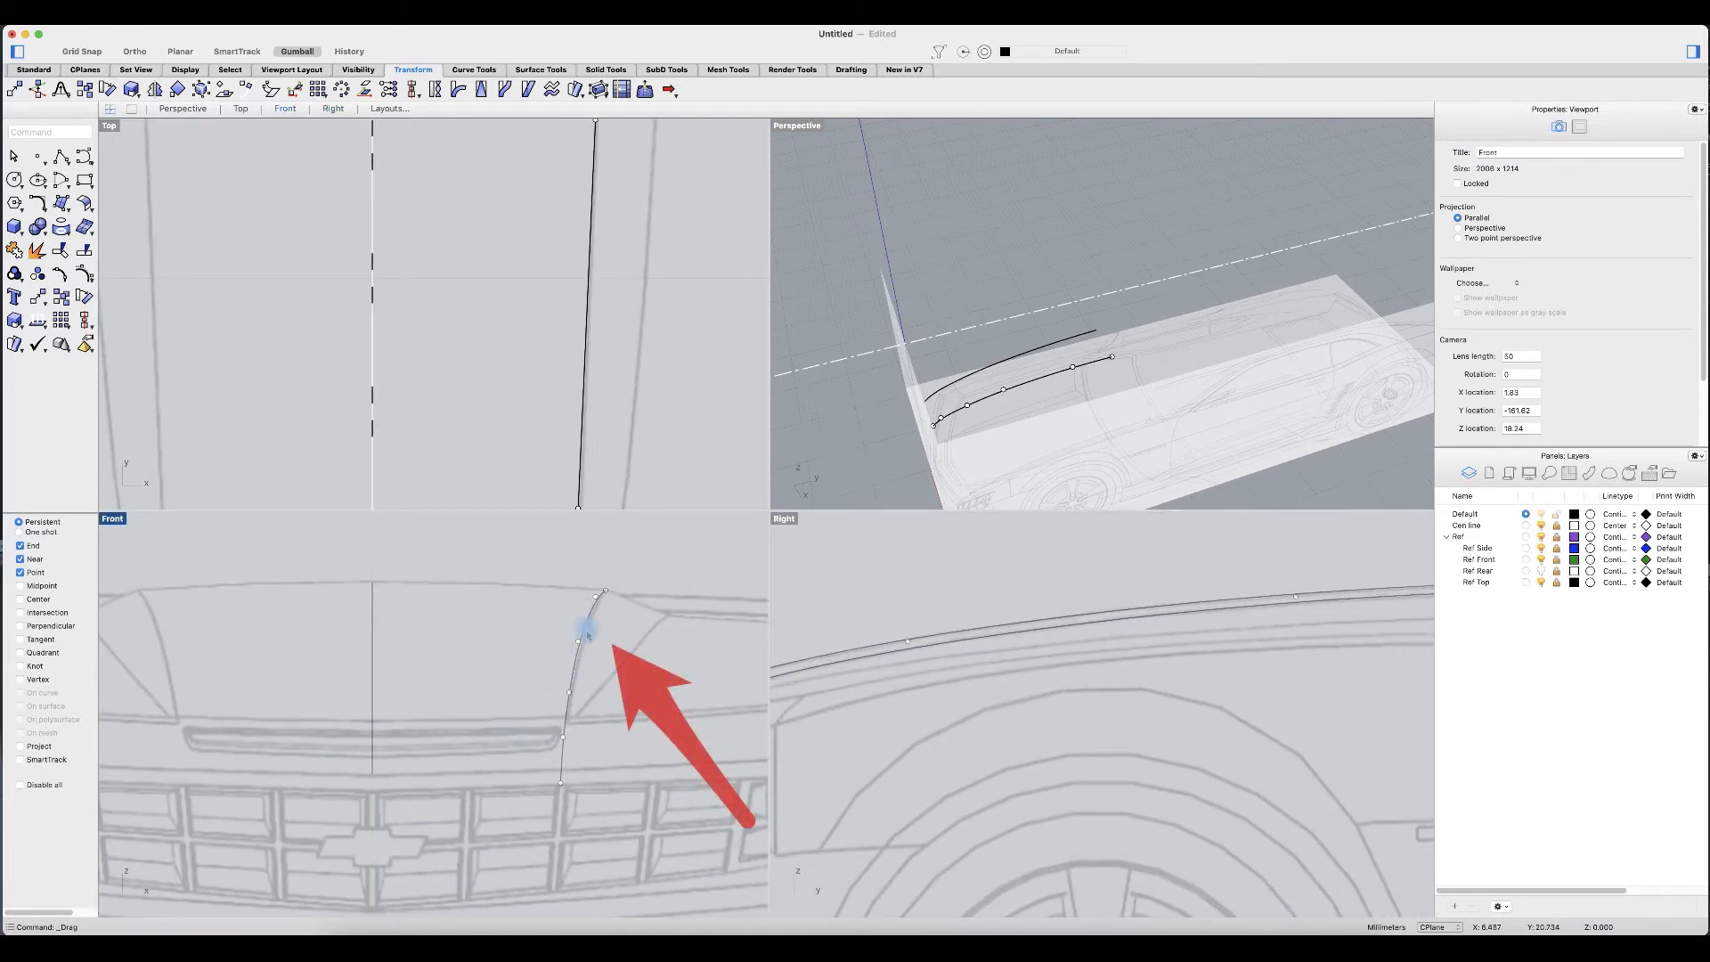
key(super+z)
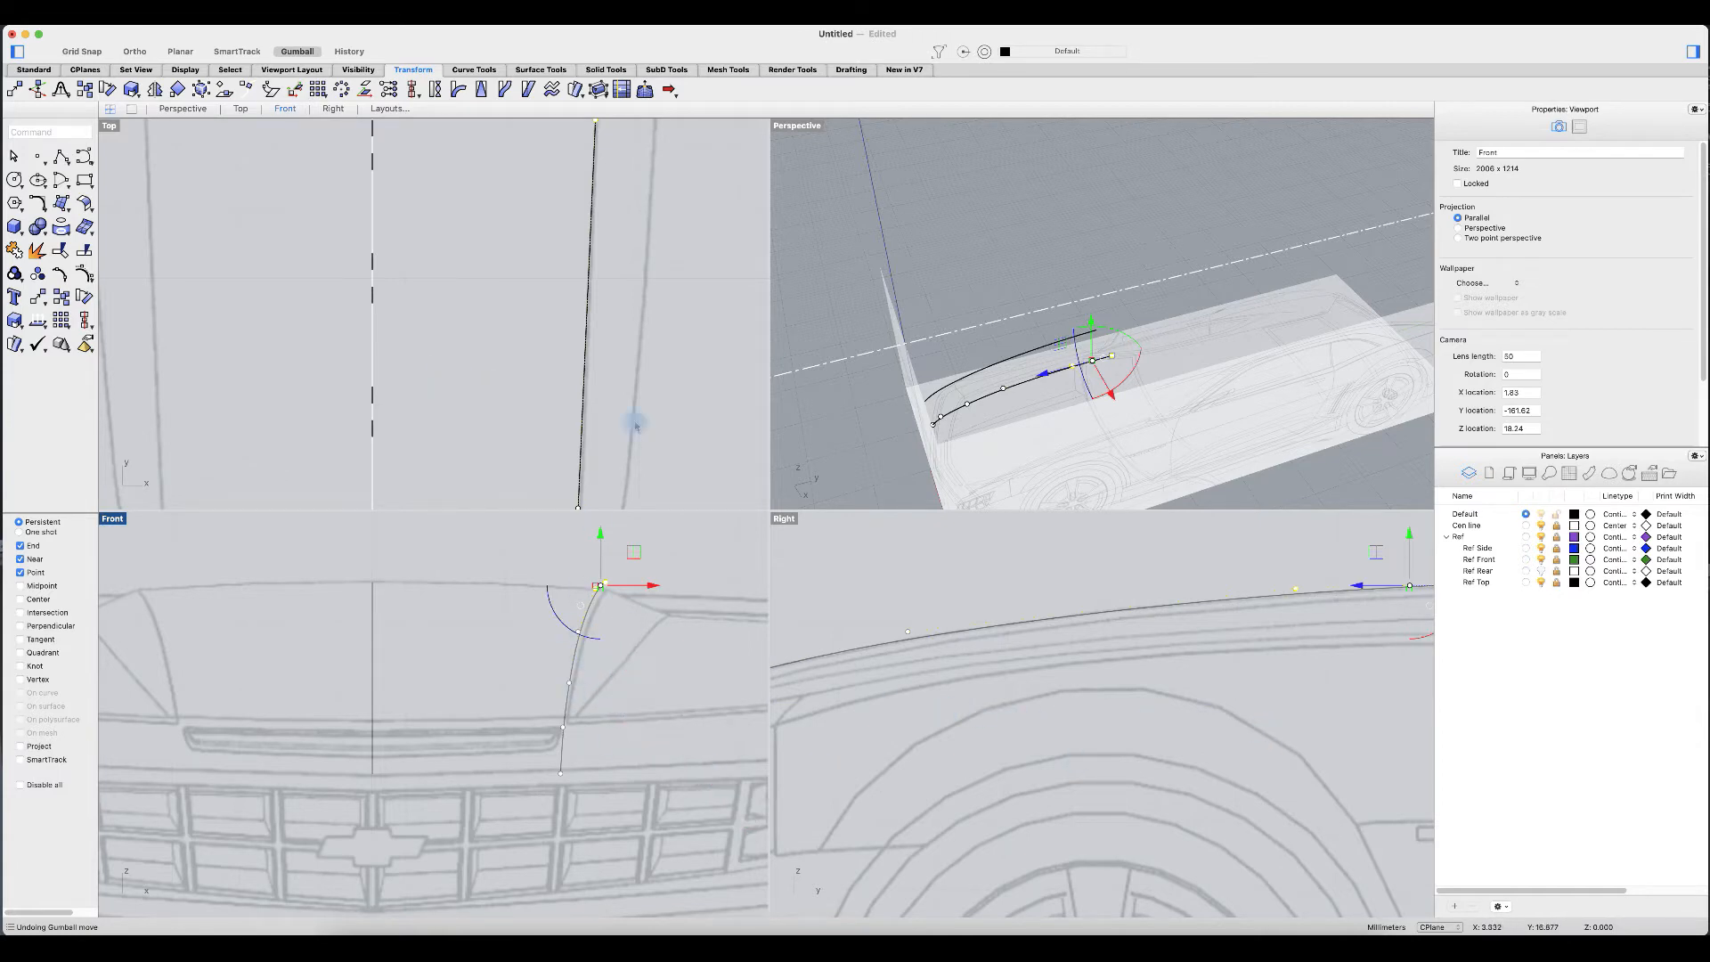
Step: Try again to lower the two rear control points slightly in the Right view, and undo the move
scroll(1275, 761, down, 6)
right_drag(1273, 756, 1177, 727)
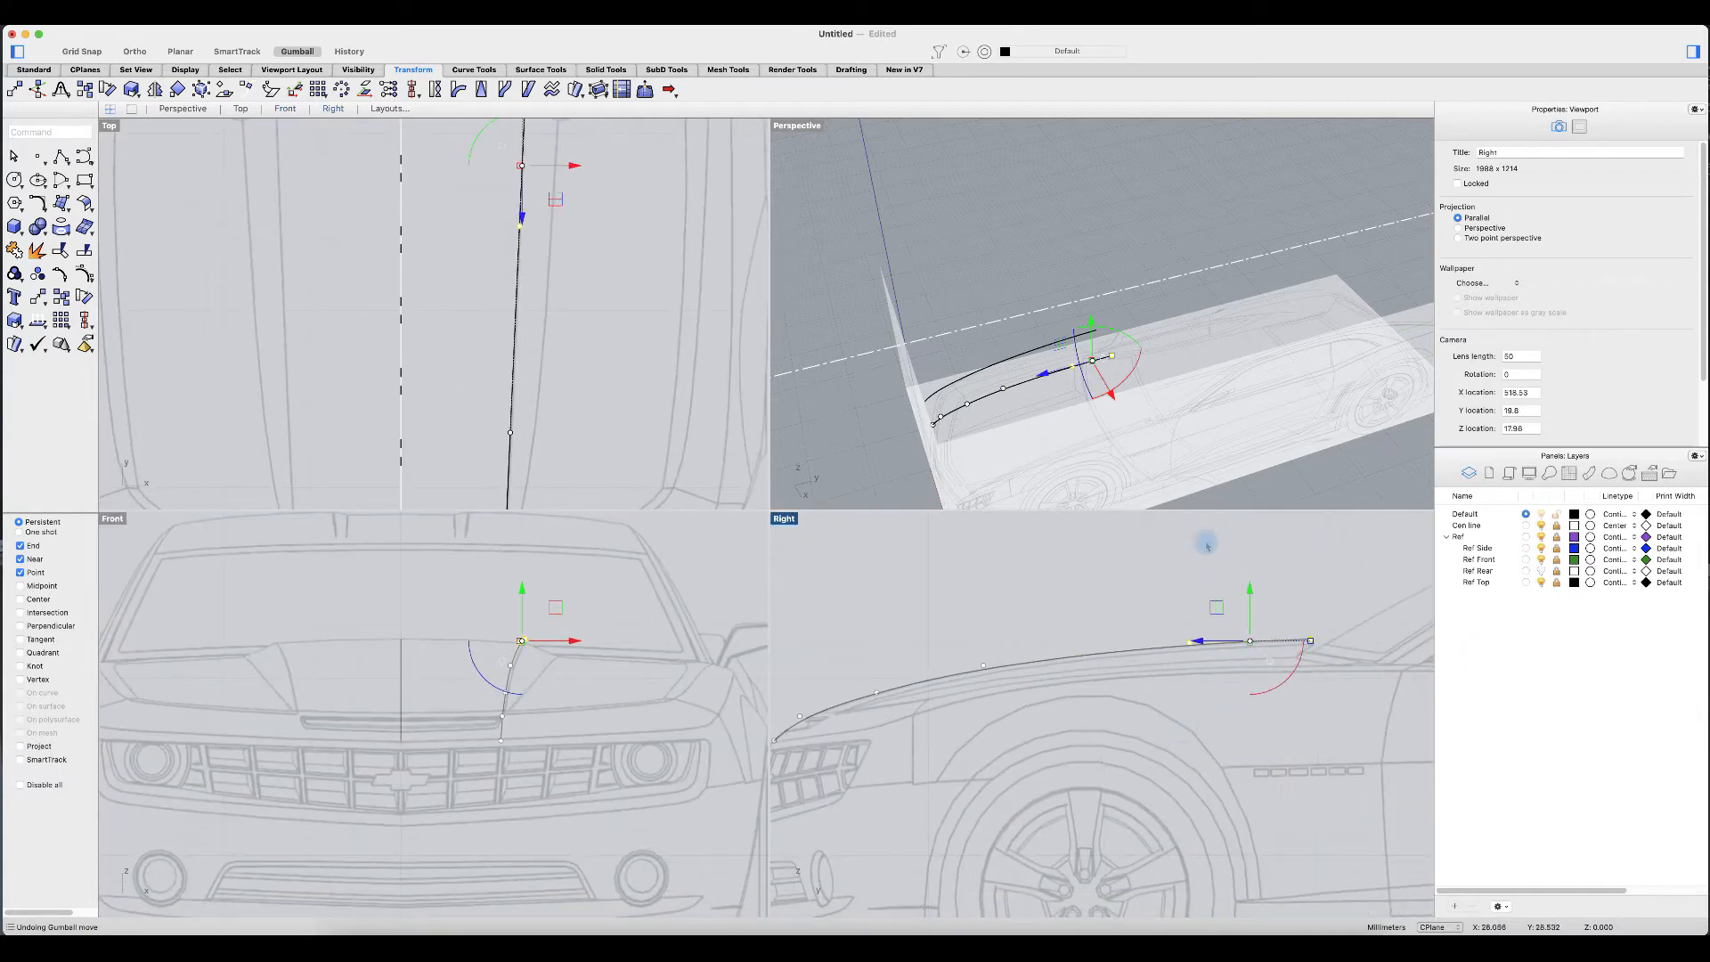
click(1161, 610)
drag(1347, 673, 1345, 672)
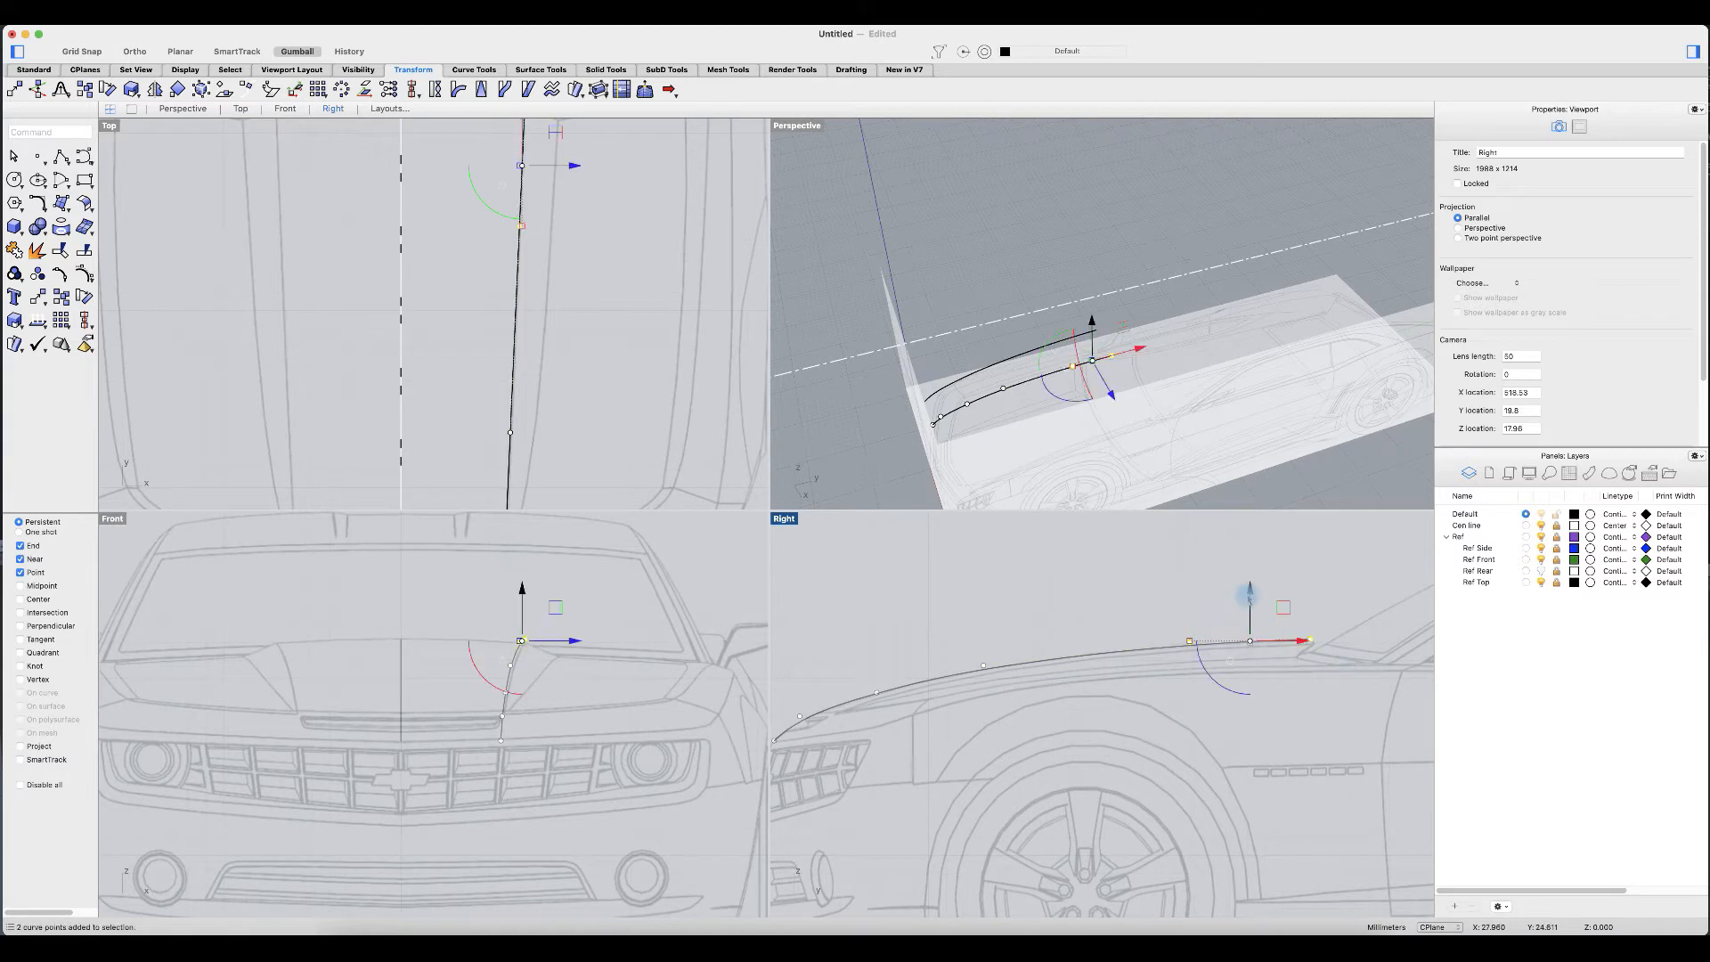
drag(1251, 591, 1251, 596)
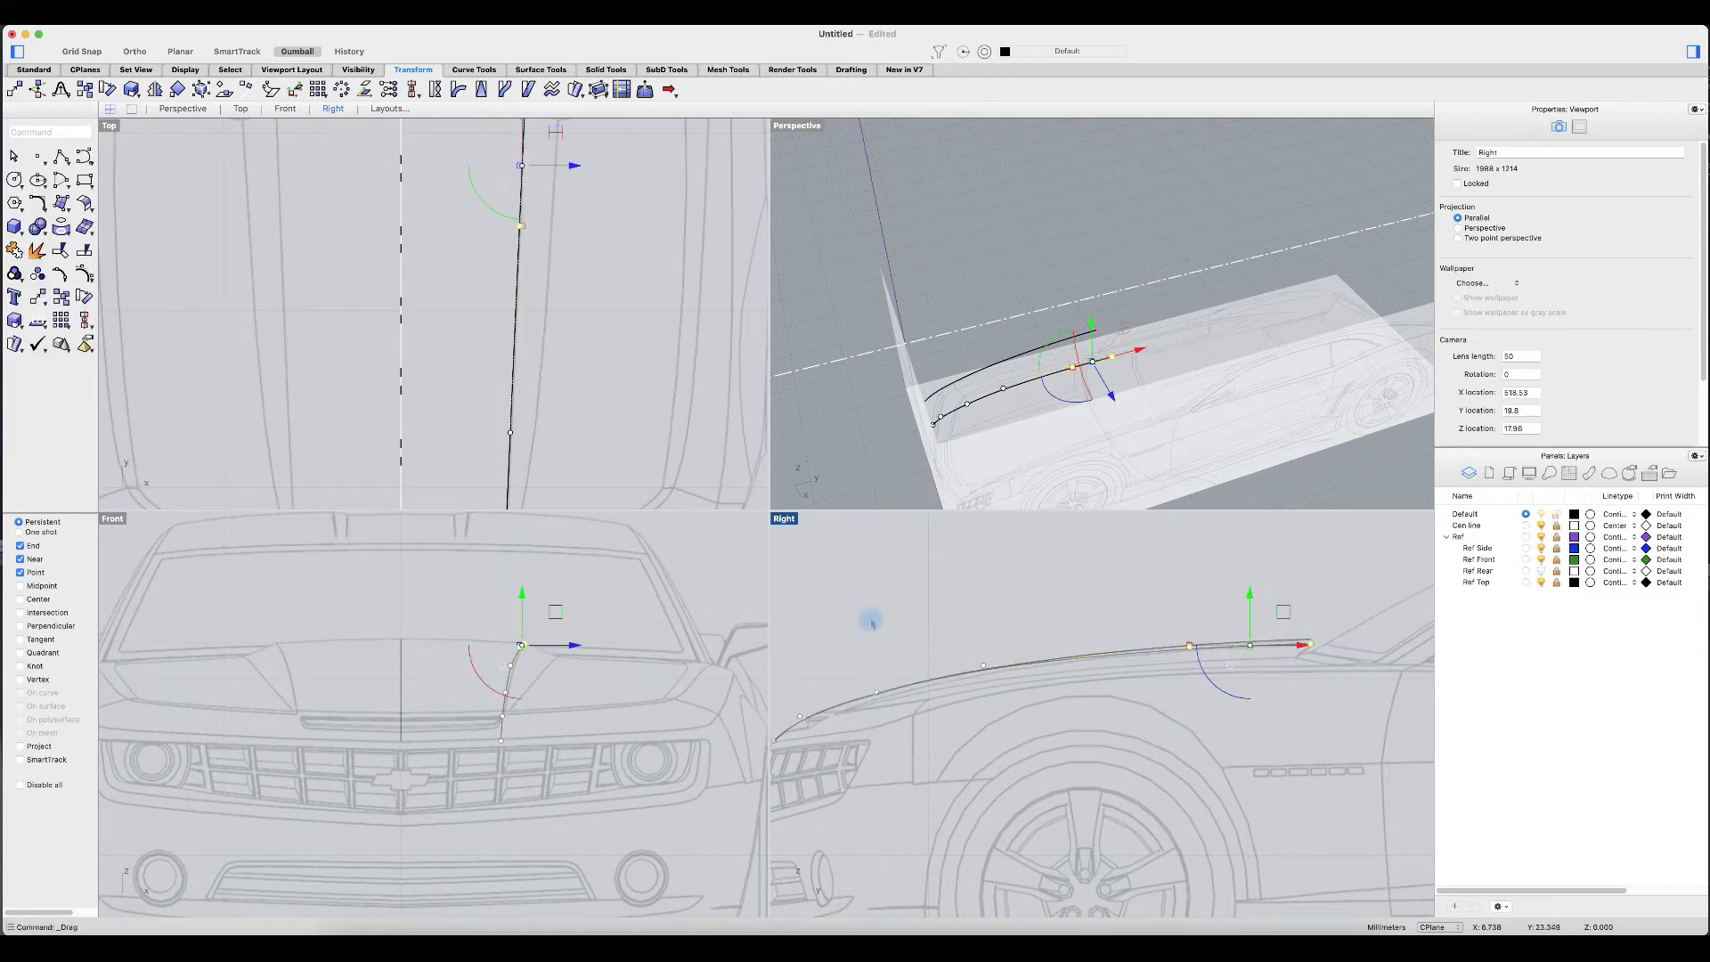
right_drag(909, 615, 974, 602)
key(super+z)
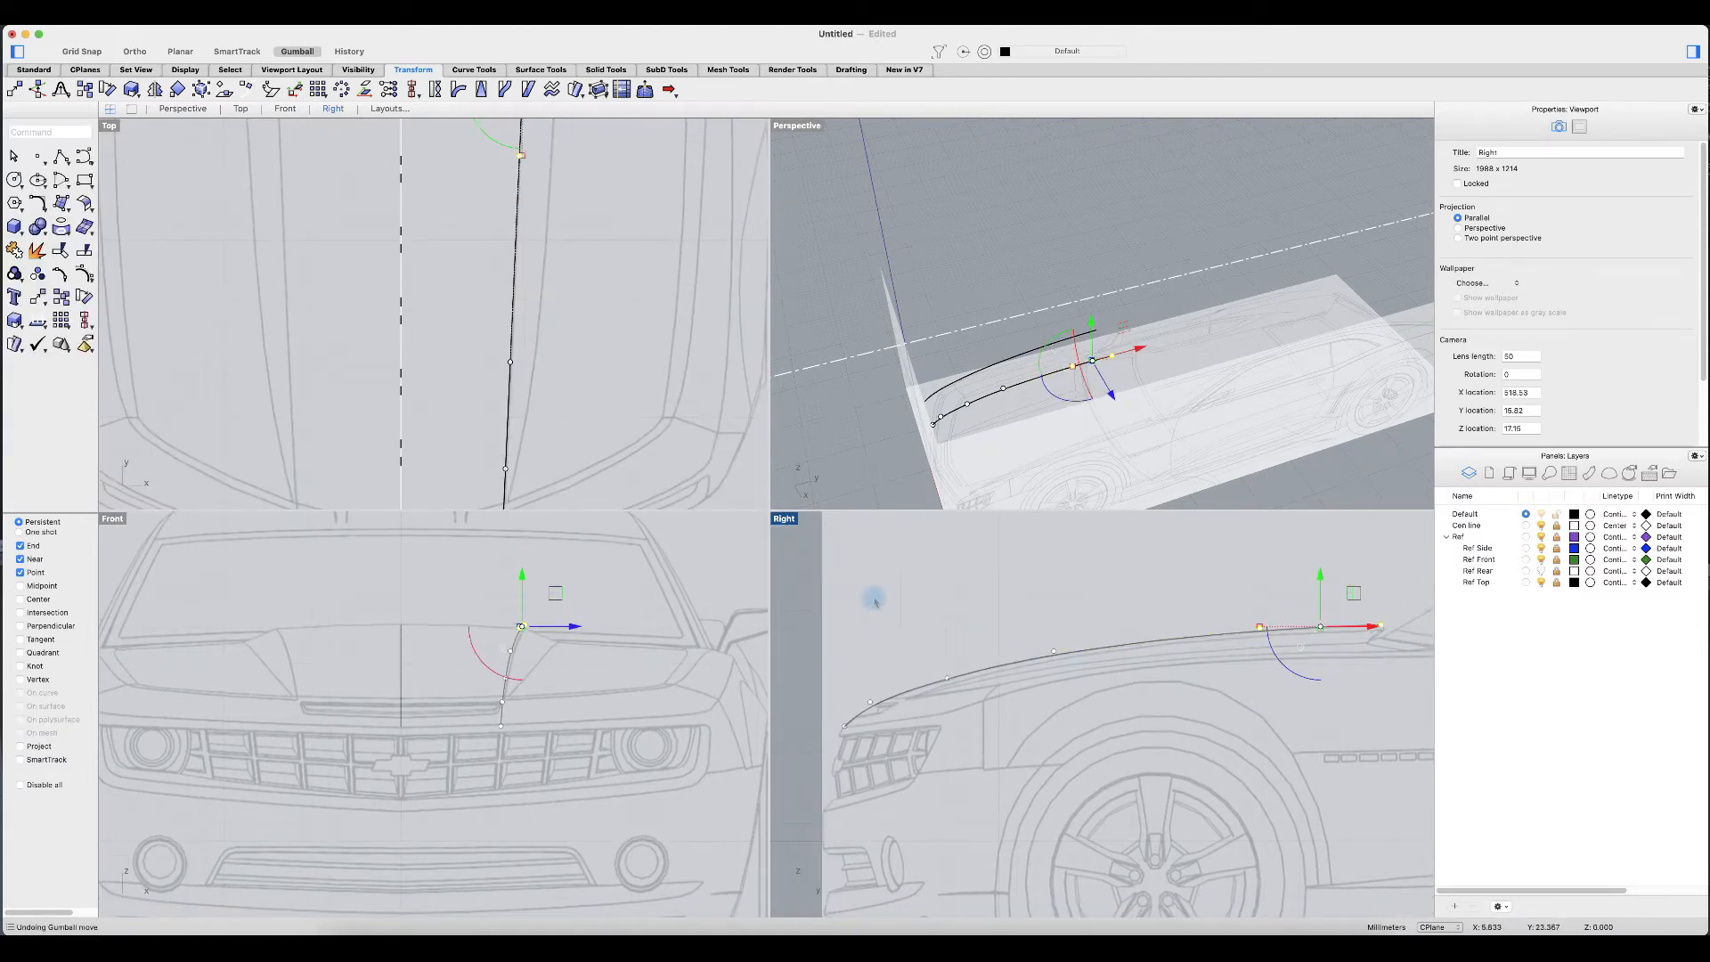
Step: Move both hood curves down slightly together in the Right view and deselect them
drag(829, 604, 1394, 775)
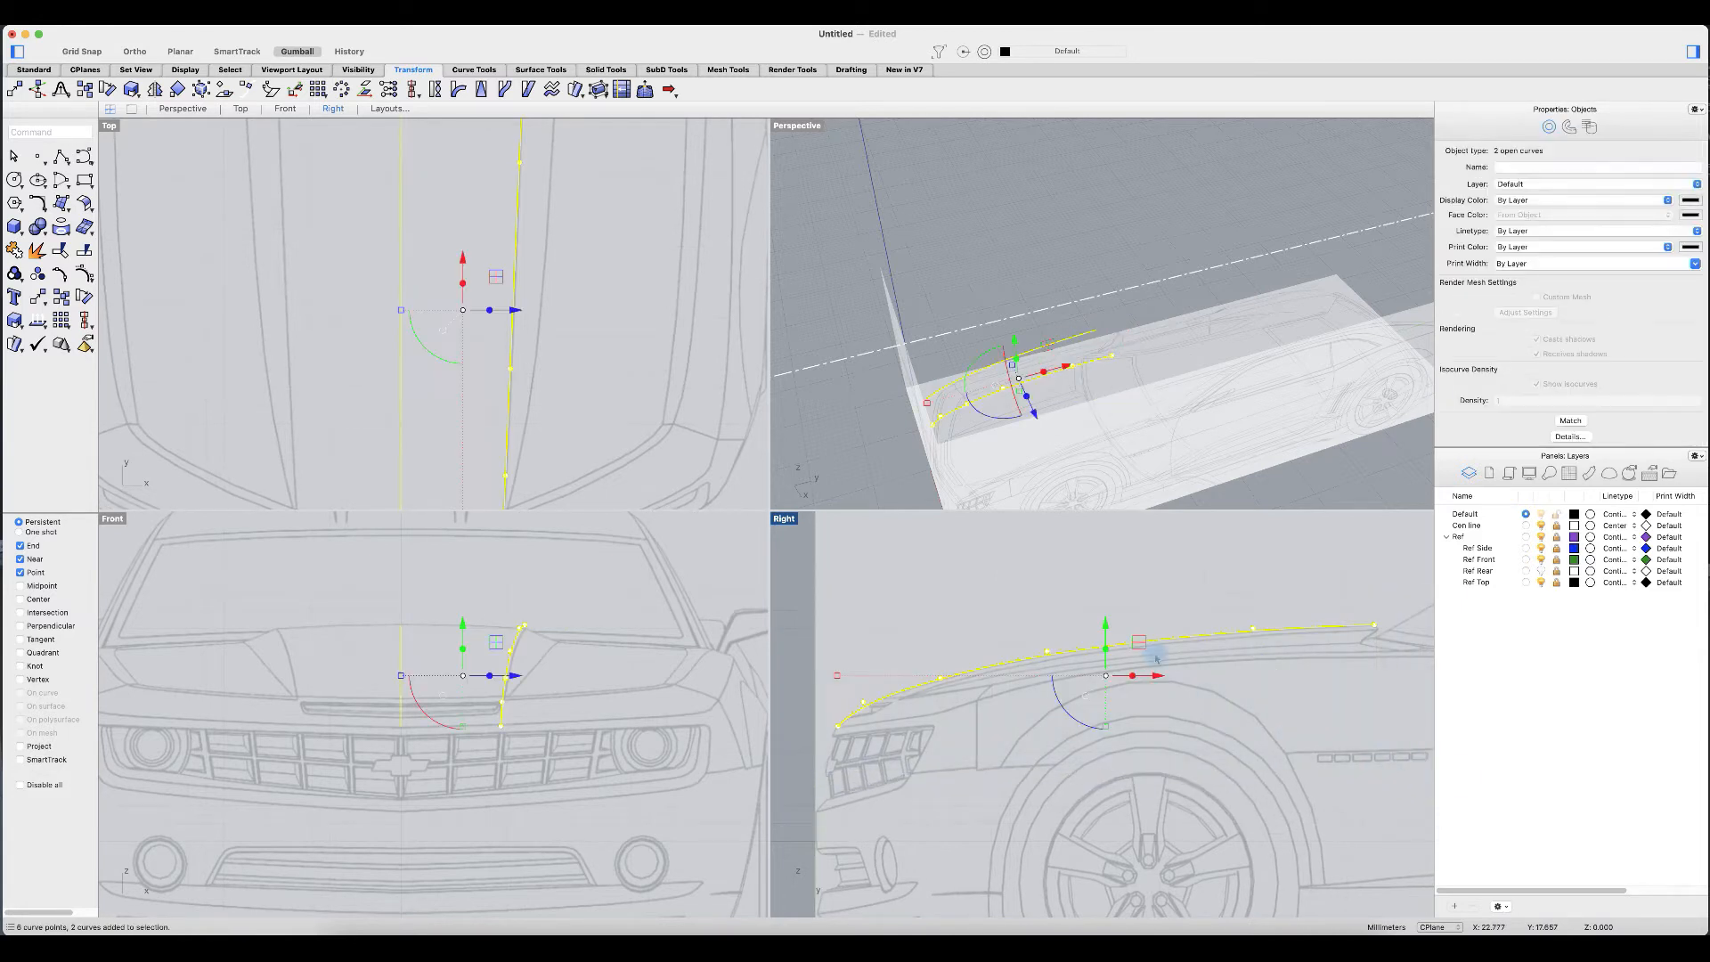
drag(1105, 626, 1106, 632)
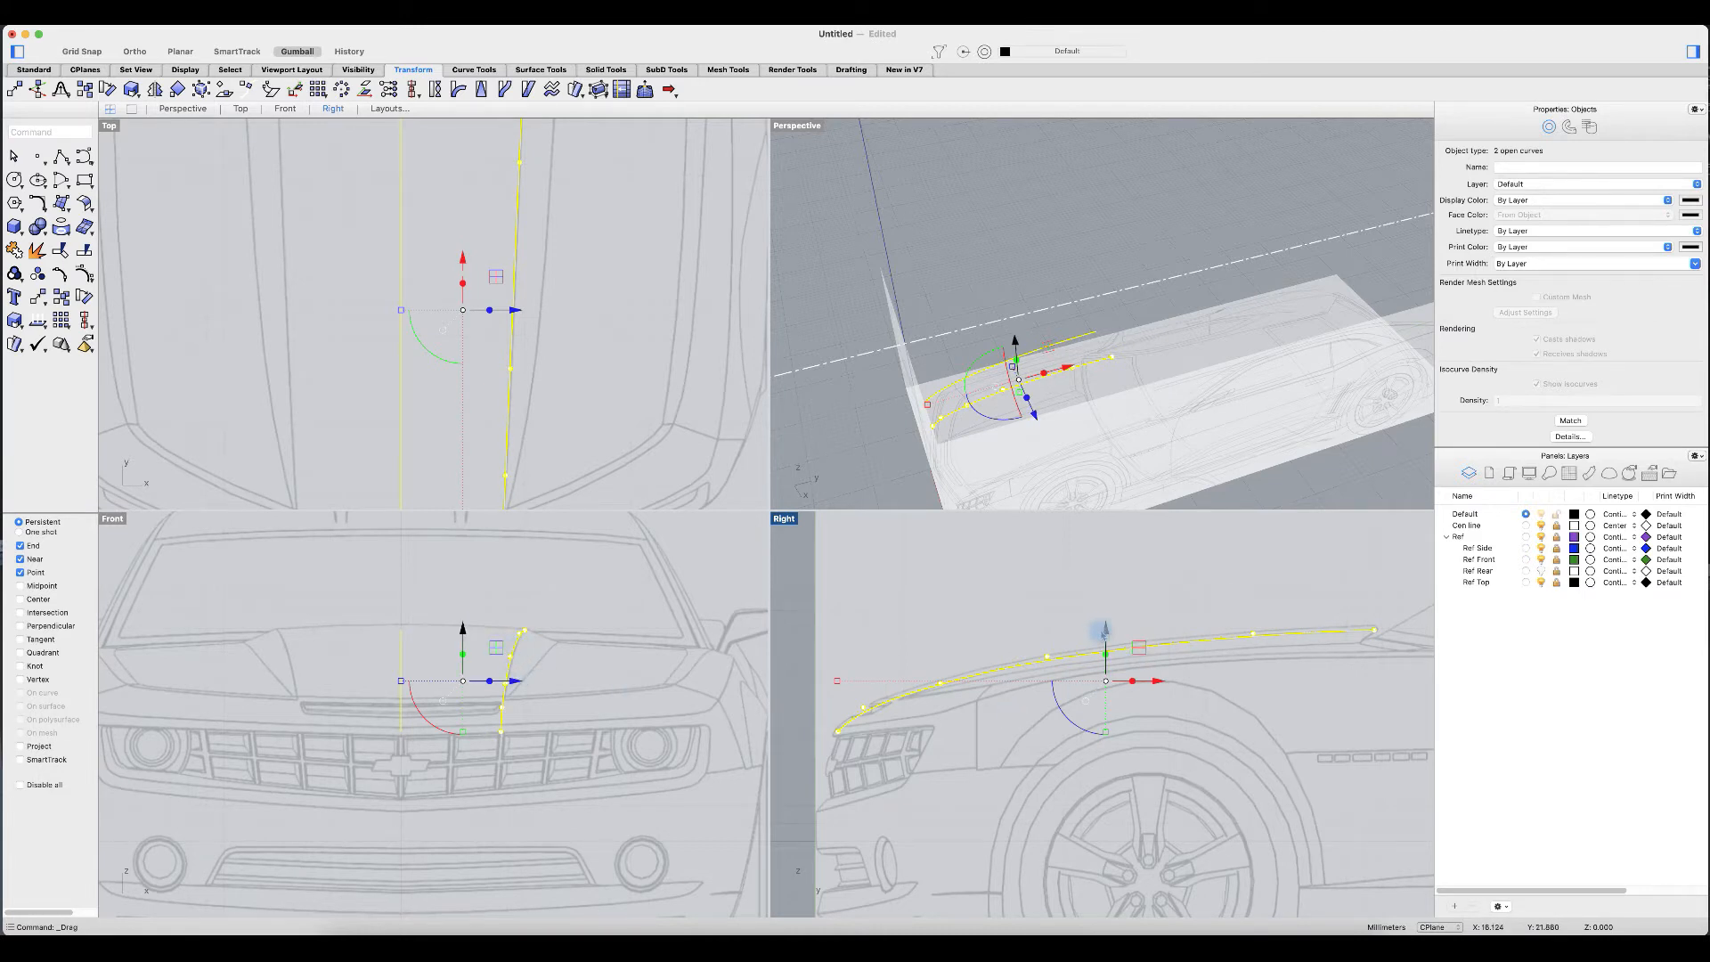
key(Escape)
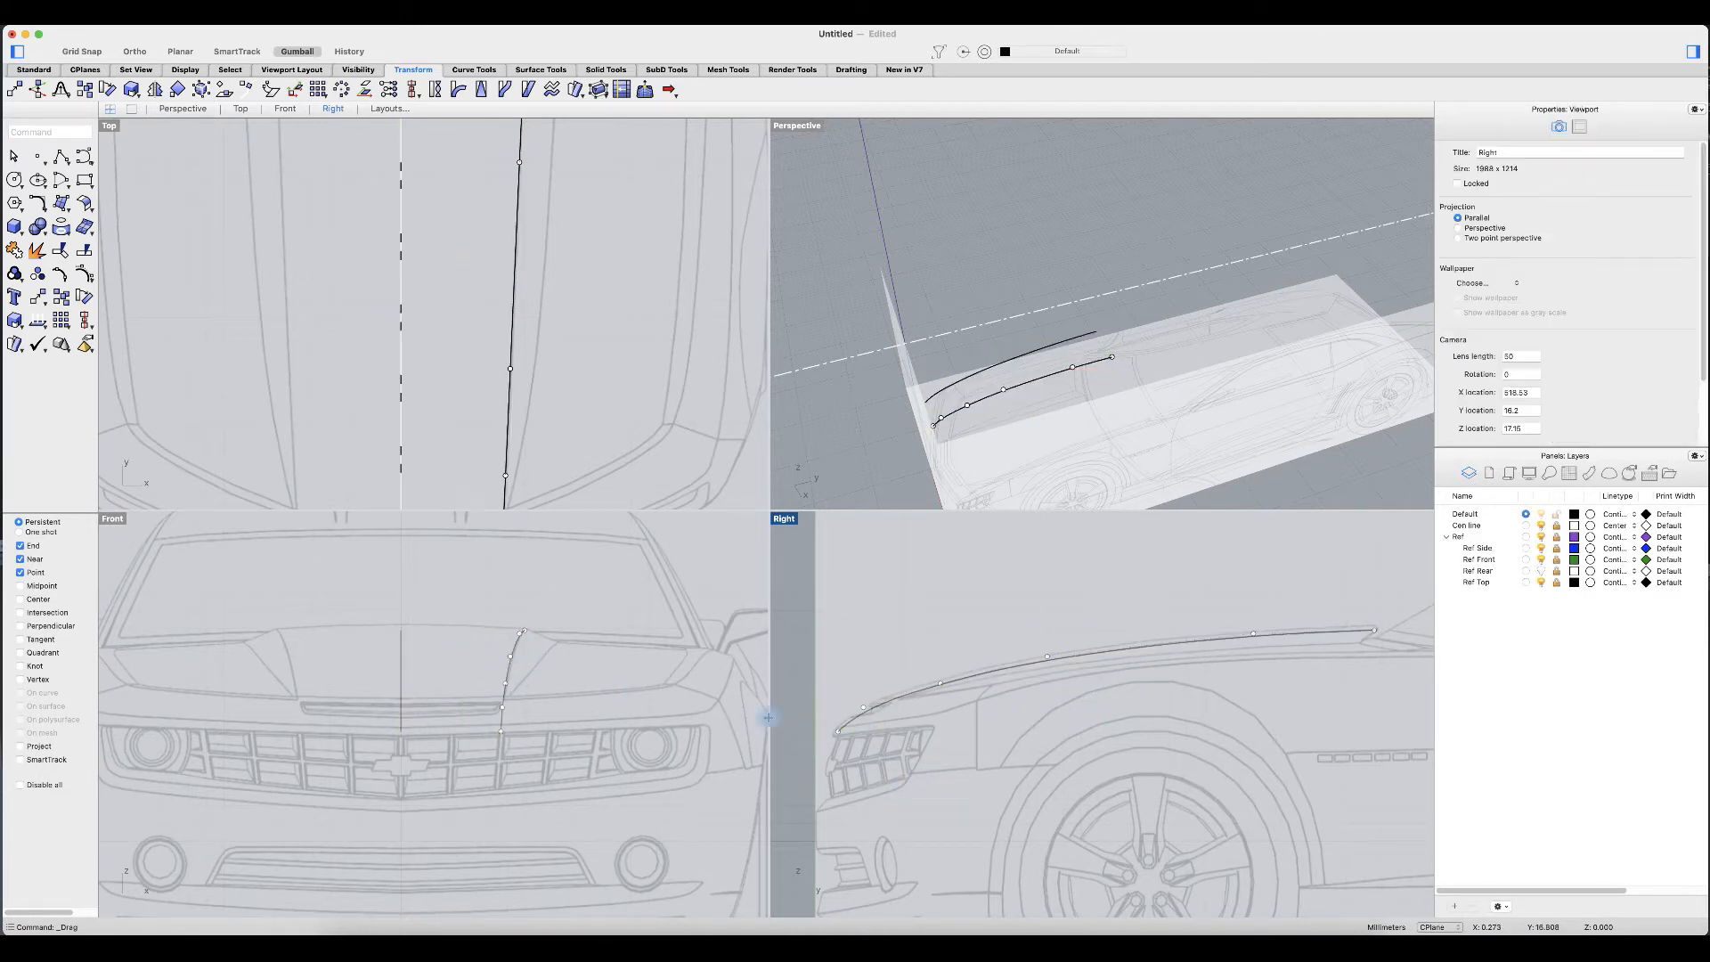
Step: Move the four front control points of the duplicated curve slightly rearward in the Top view
scroll(572, 441, down, 5)
scroll(521, 458, up, 8)
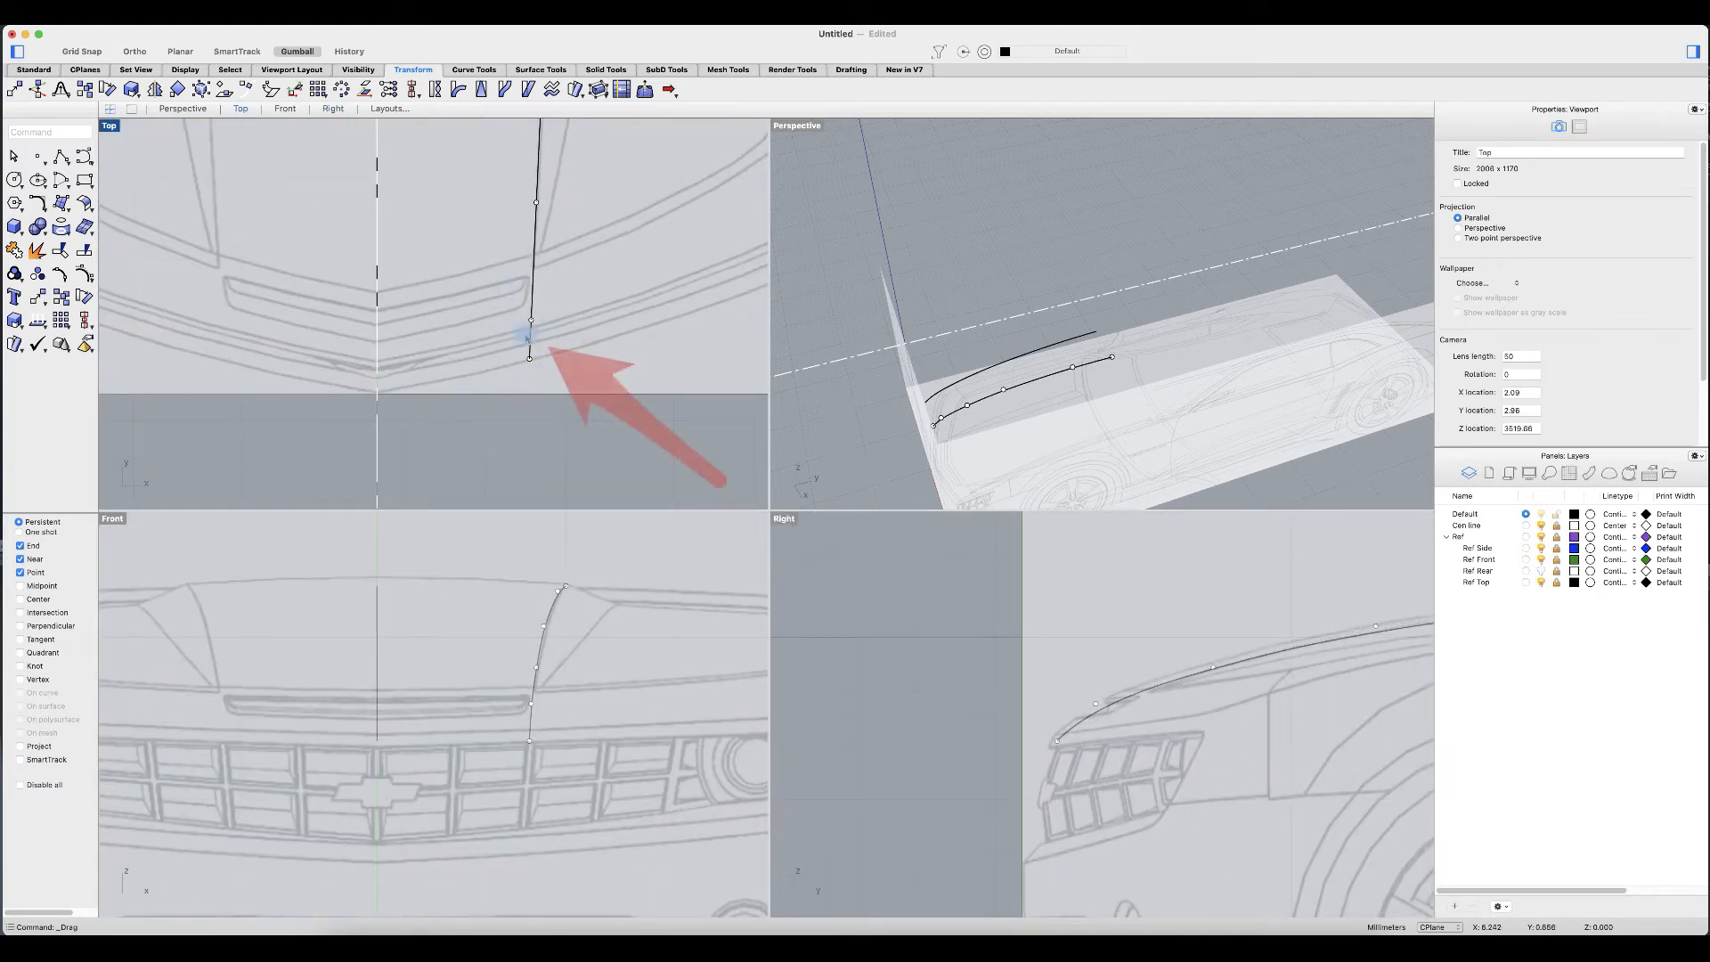
scroll(516, 237, down, 5)
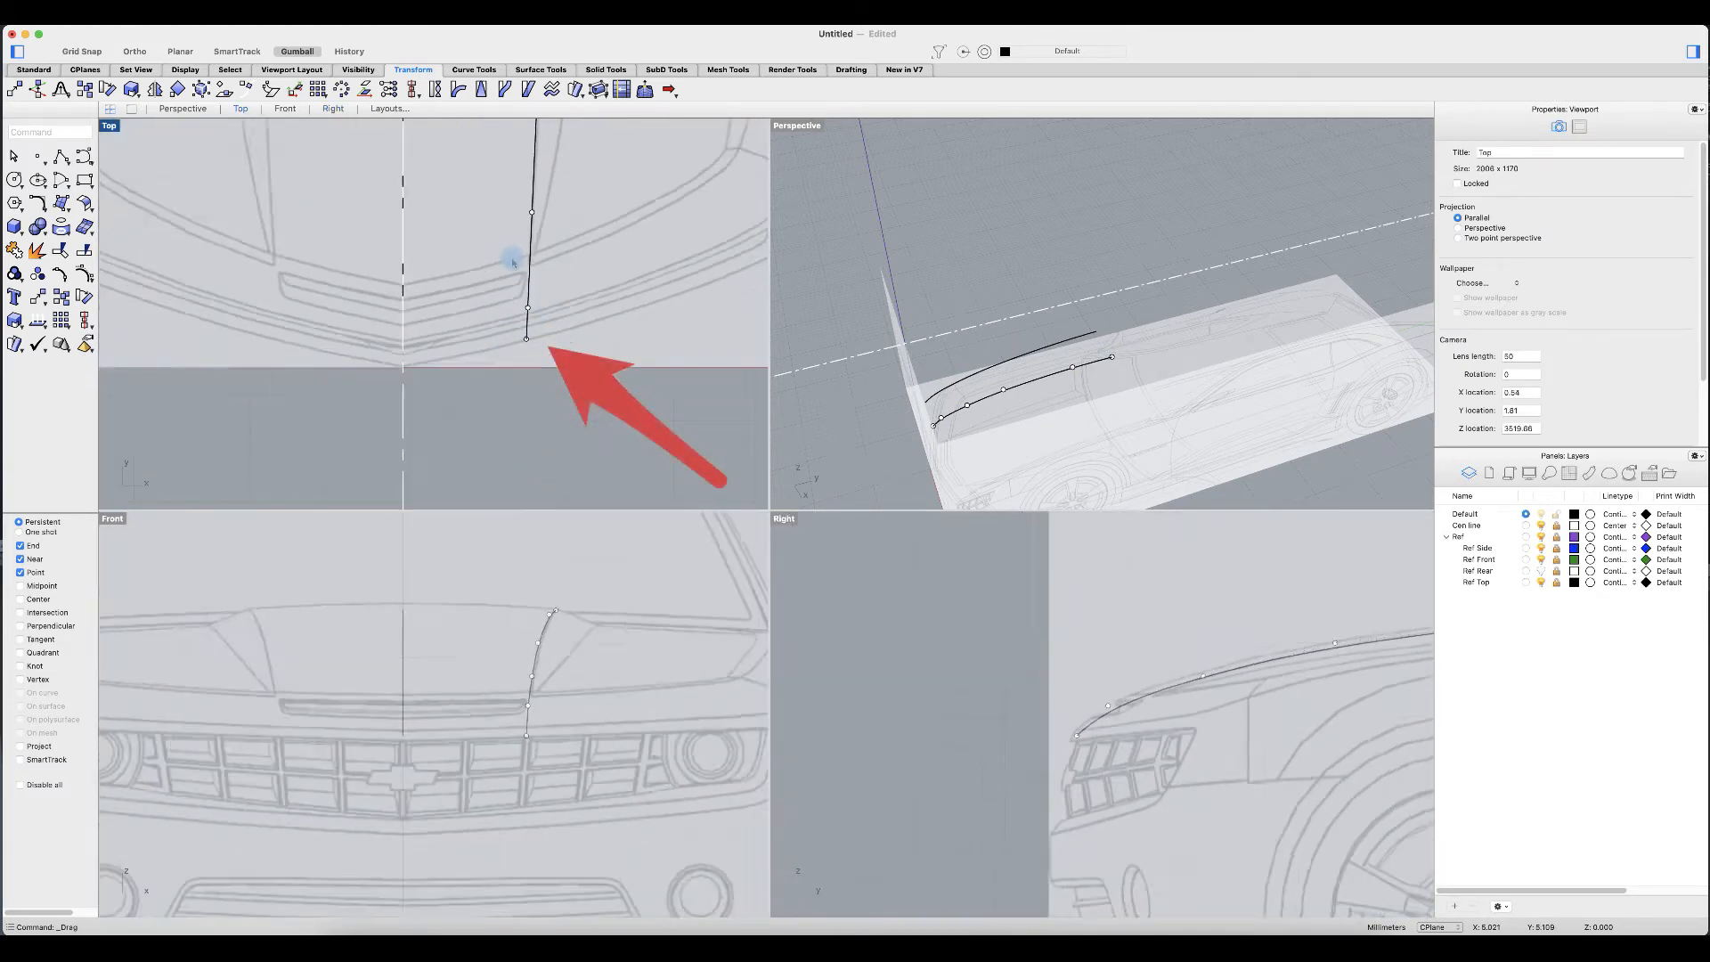
scroll(578, 296, down, 3)
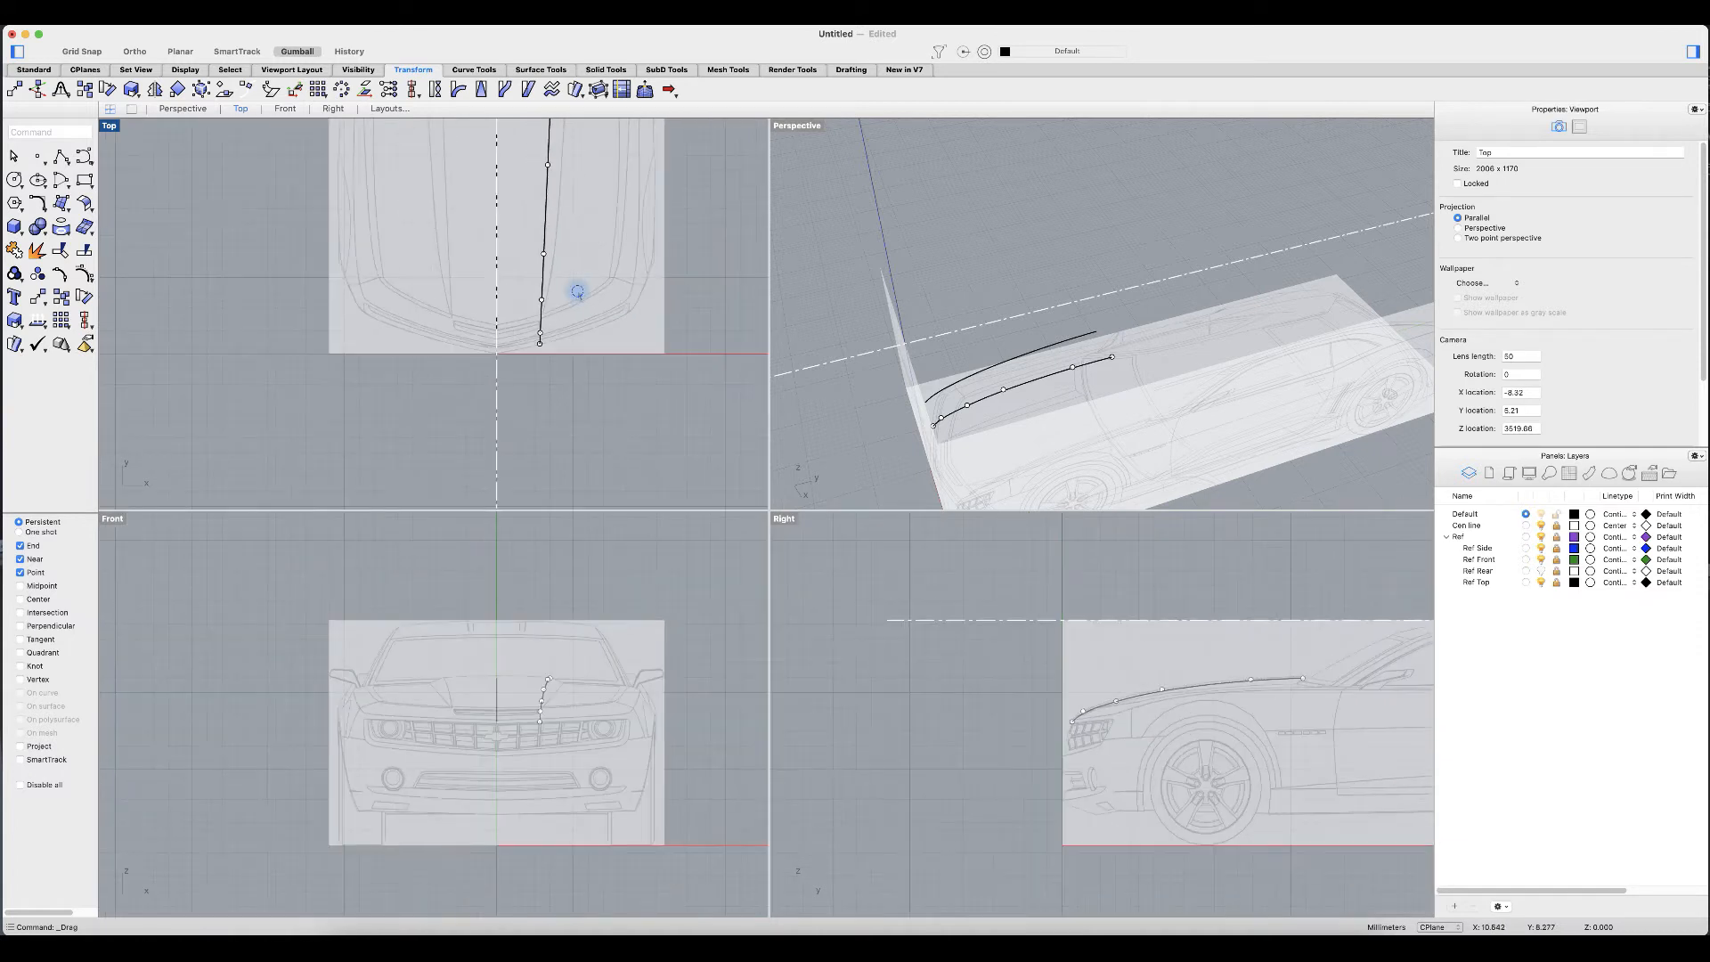
click(526, 235)
drag(572, 377, 572, 378)
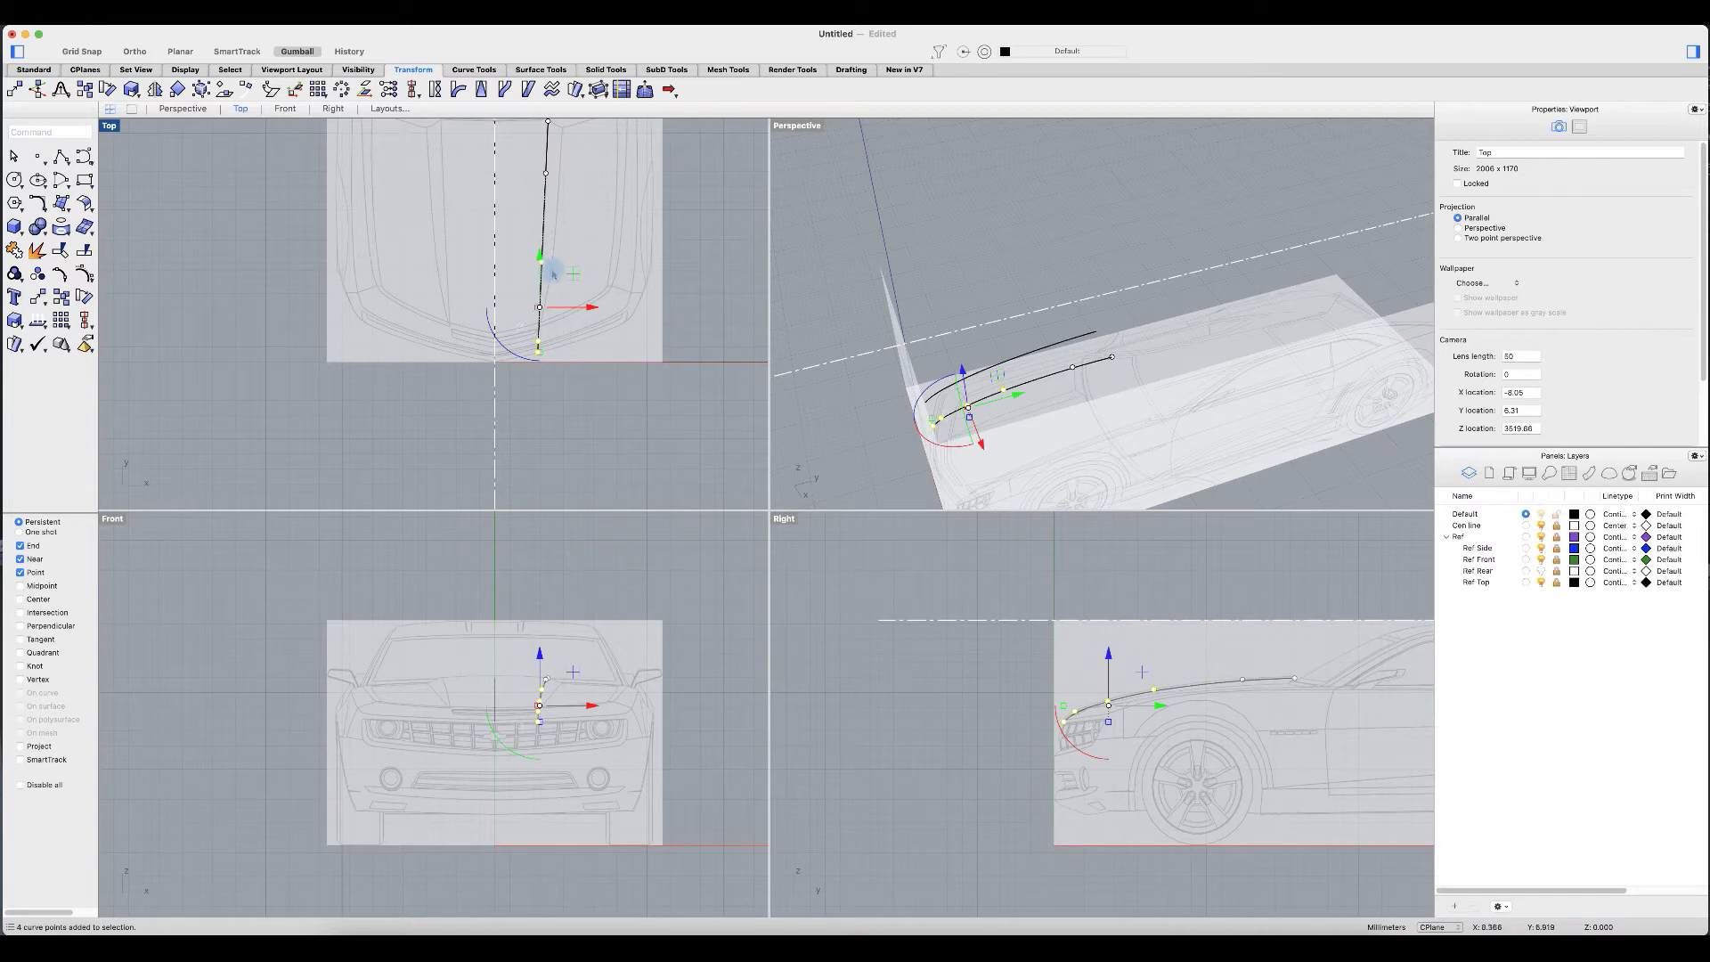
scroll(540, 265, up, 3)
drag(539, 292, 540, 281)
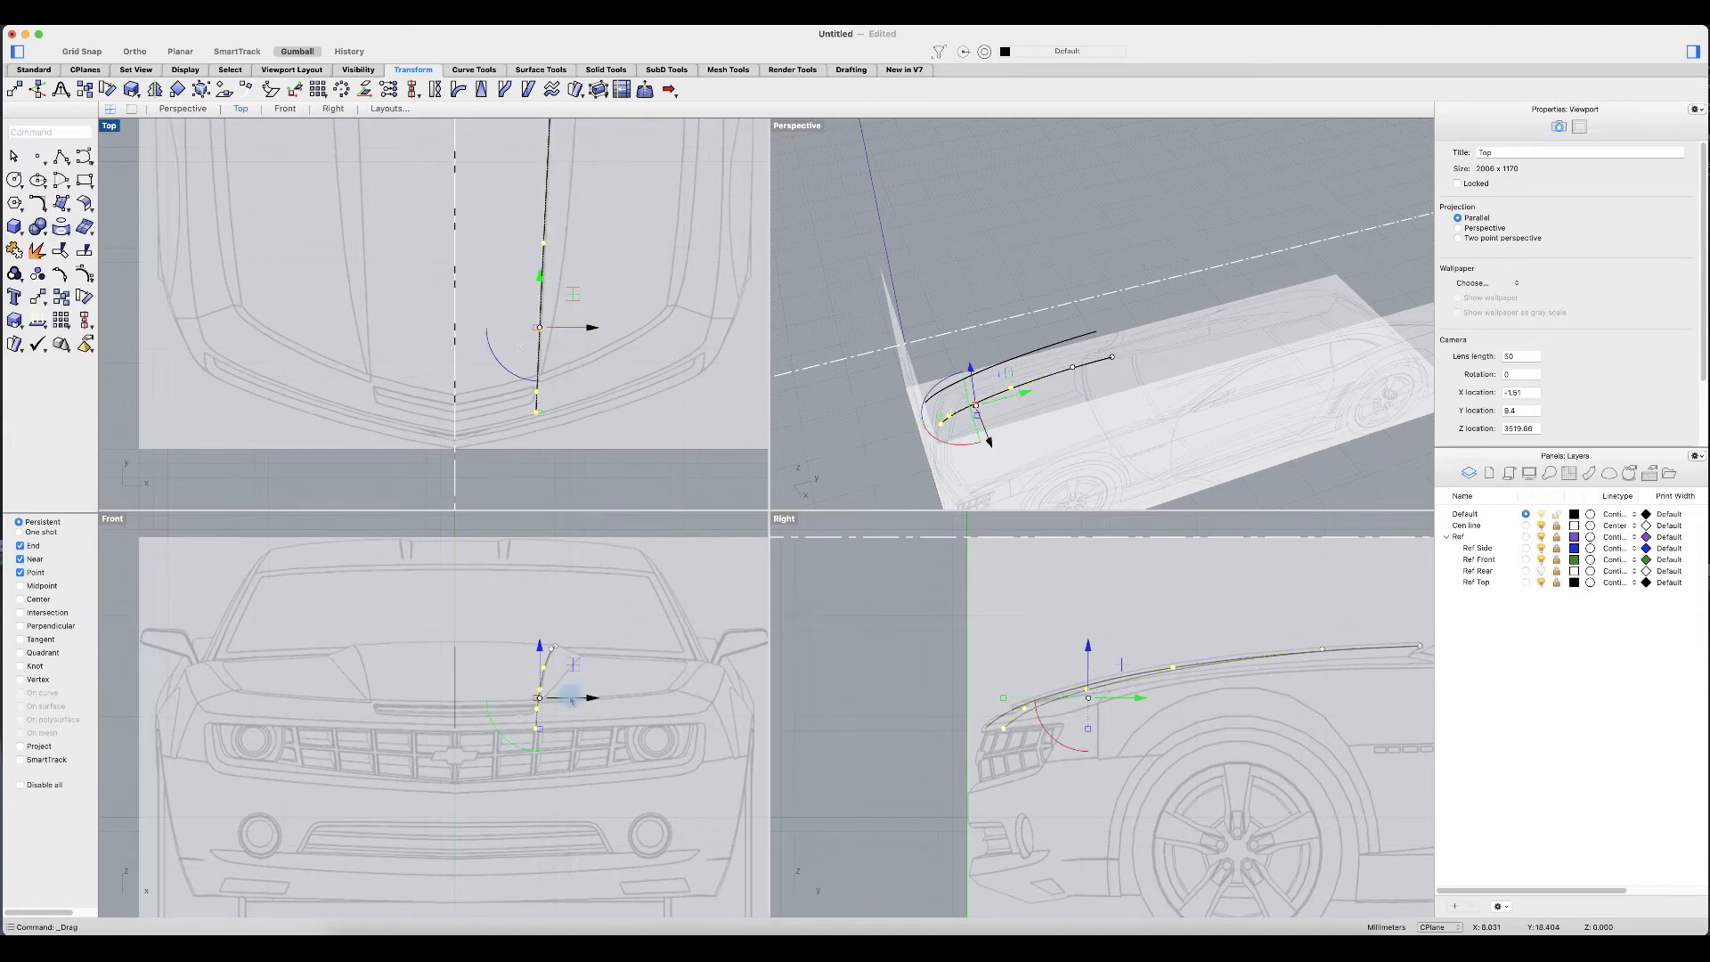
Step: Raise the centre hood curve slightly in the Right view to follow the blueprint's hood outline
scroll(570, 698, up, 3)
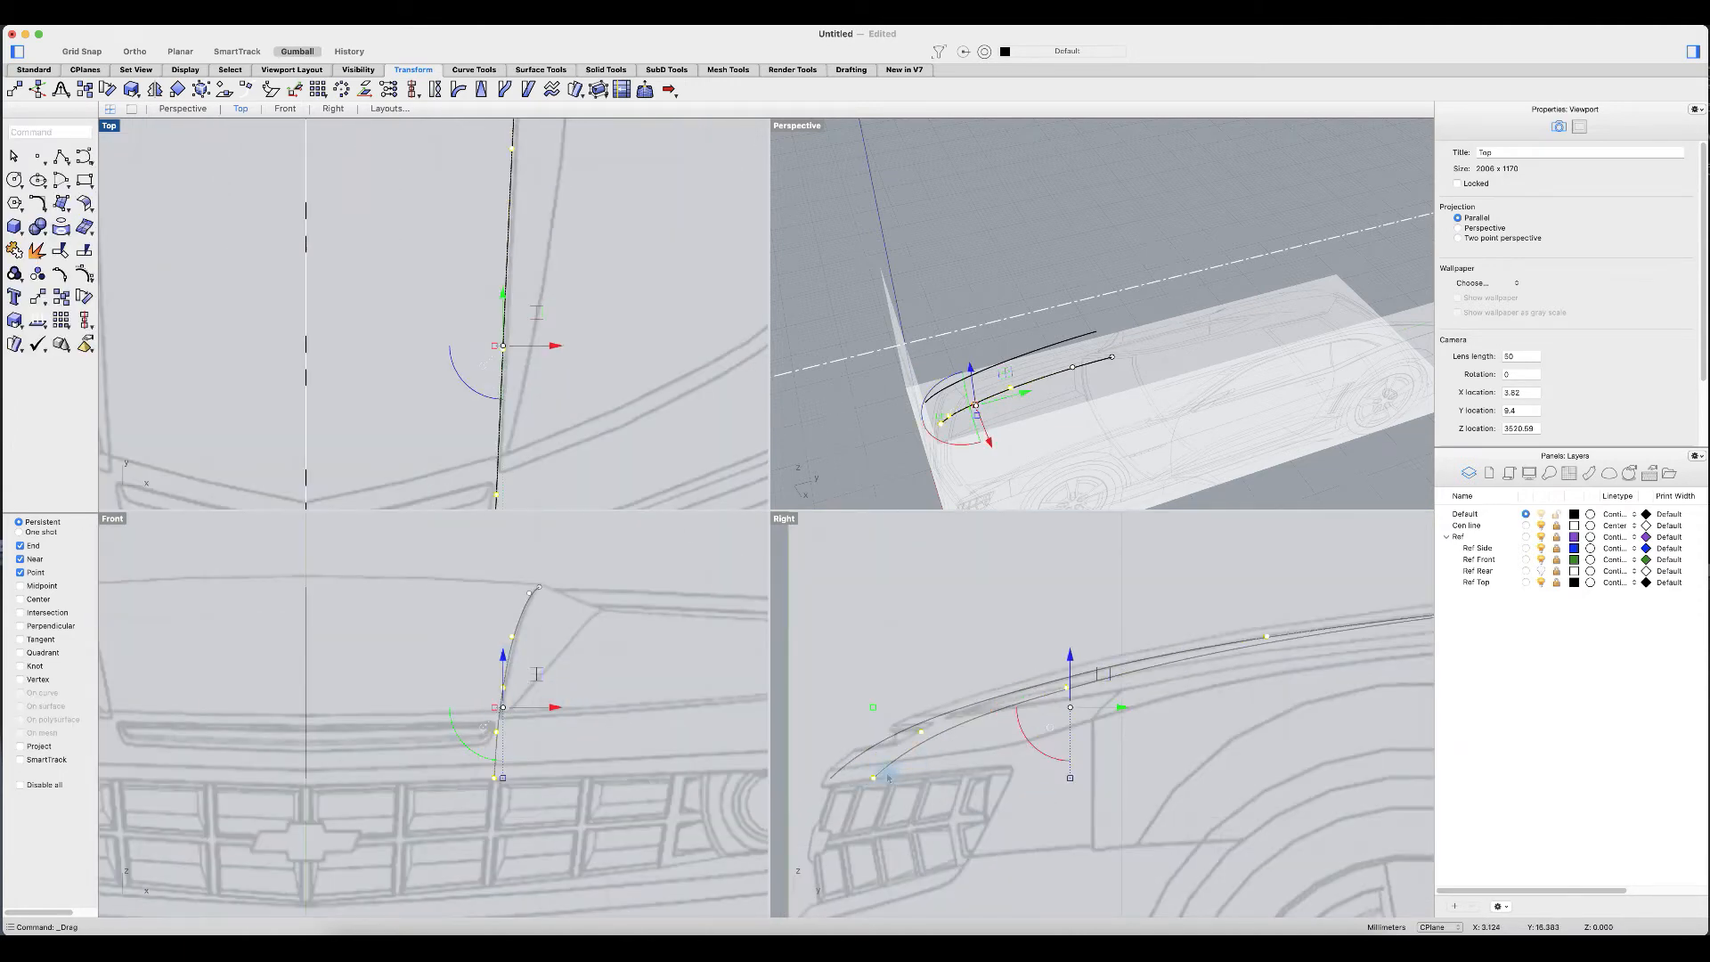
click(978, 710)
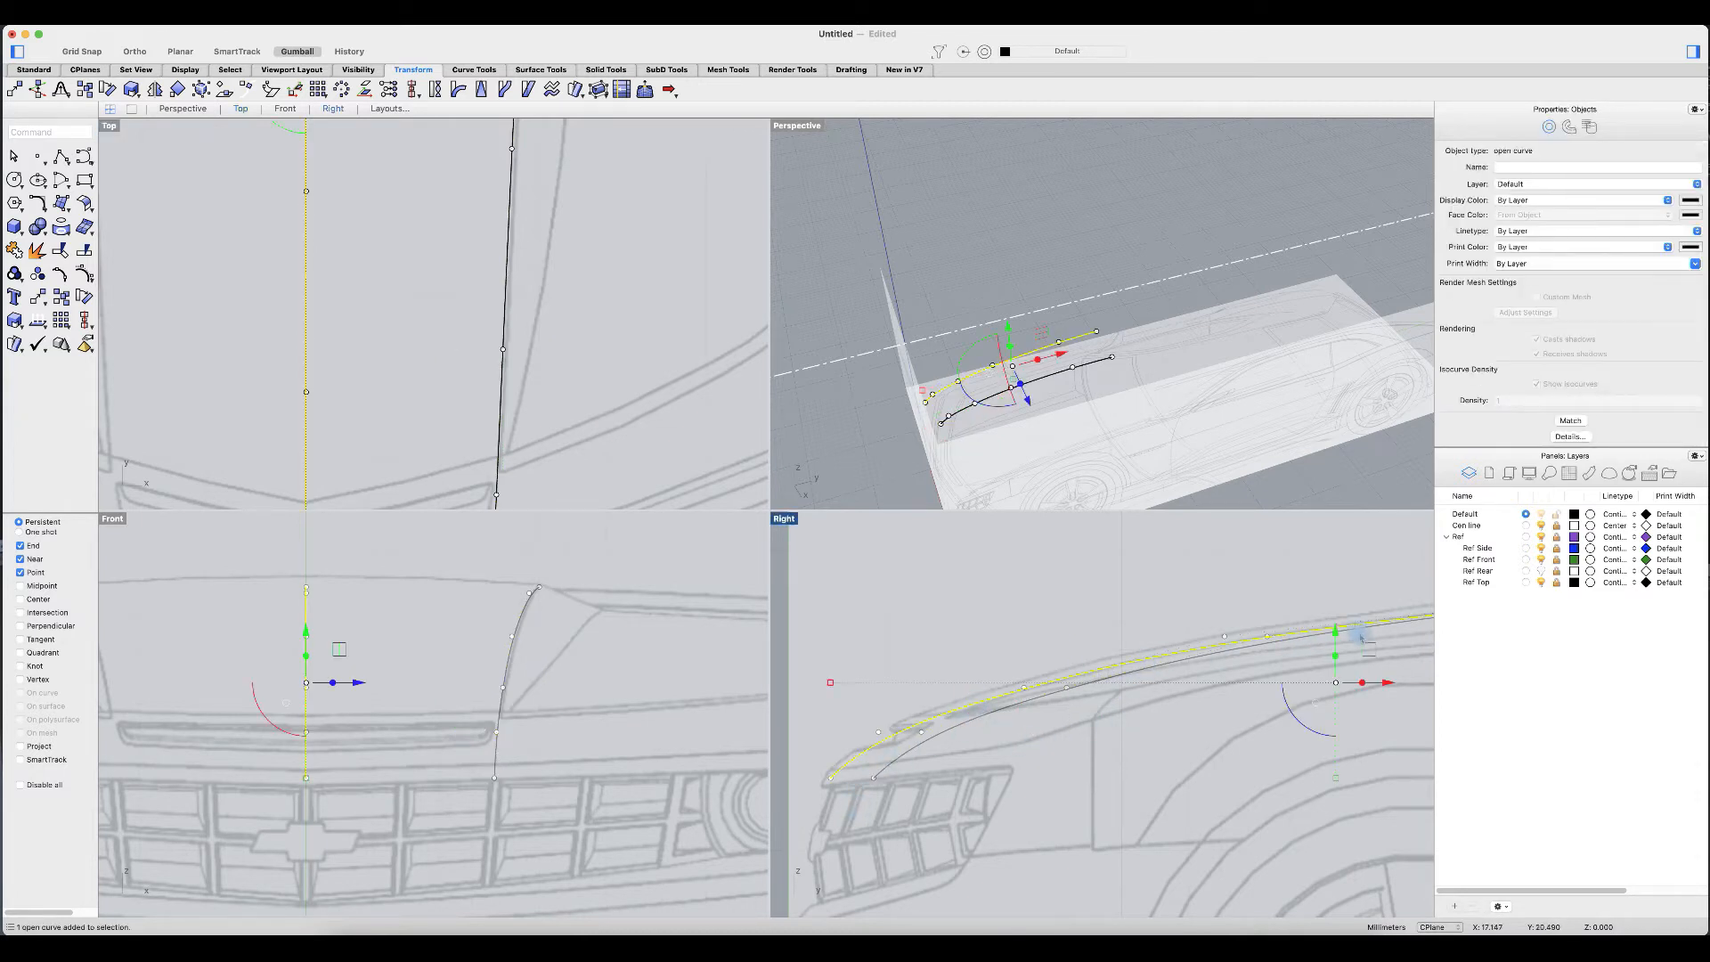
drag(1336, 630, 1331, 619)
click(1176, 723)
Step: Raise the duplicated hood curve slightly in the Right view to match the centre curve
scroll(1060, 677, up, 4)
scroll(968, 751, down, 4)
click(1136, 689)
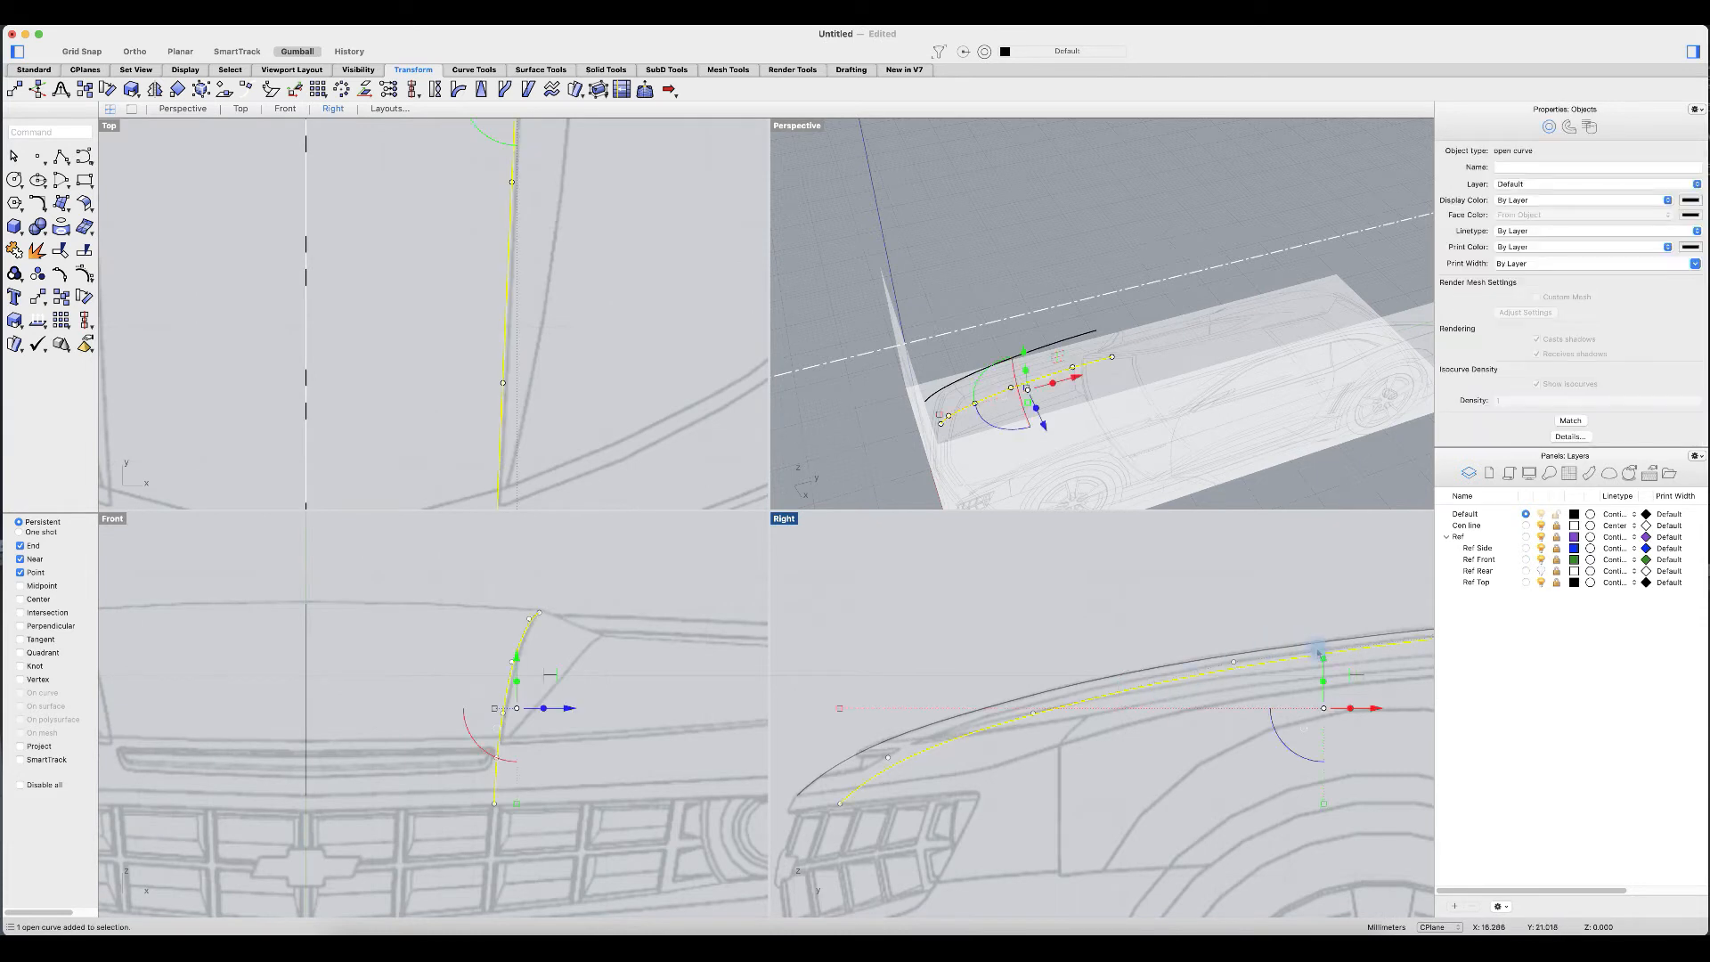
drag(1323, 657, 1324, 648)
click(1075, 772)
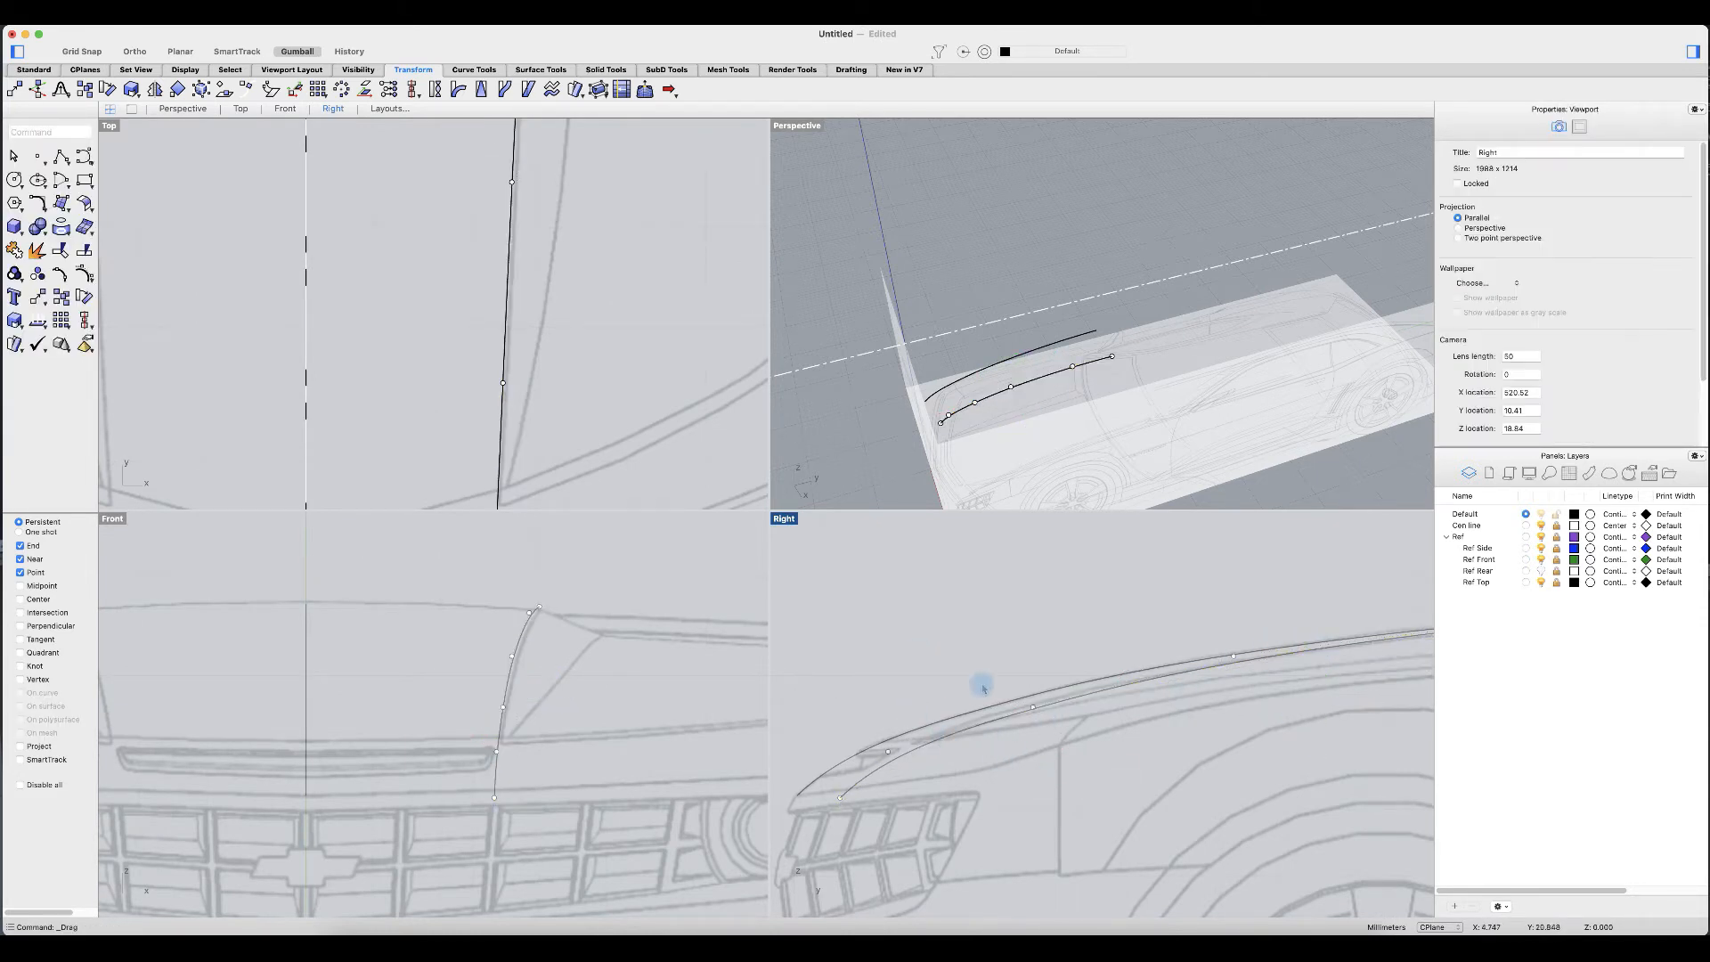
Step: Move the three front control points of the duplicated curve slightly forward in the Right view
drag(785, 625, 1195, 837)
drag(987, 753, 969, 753)
click(1049, 839)
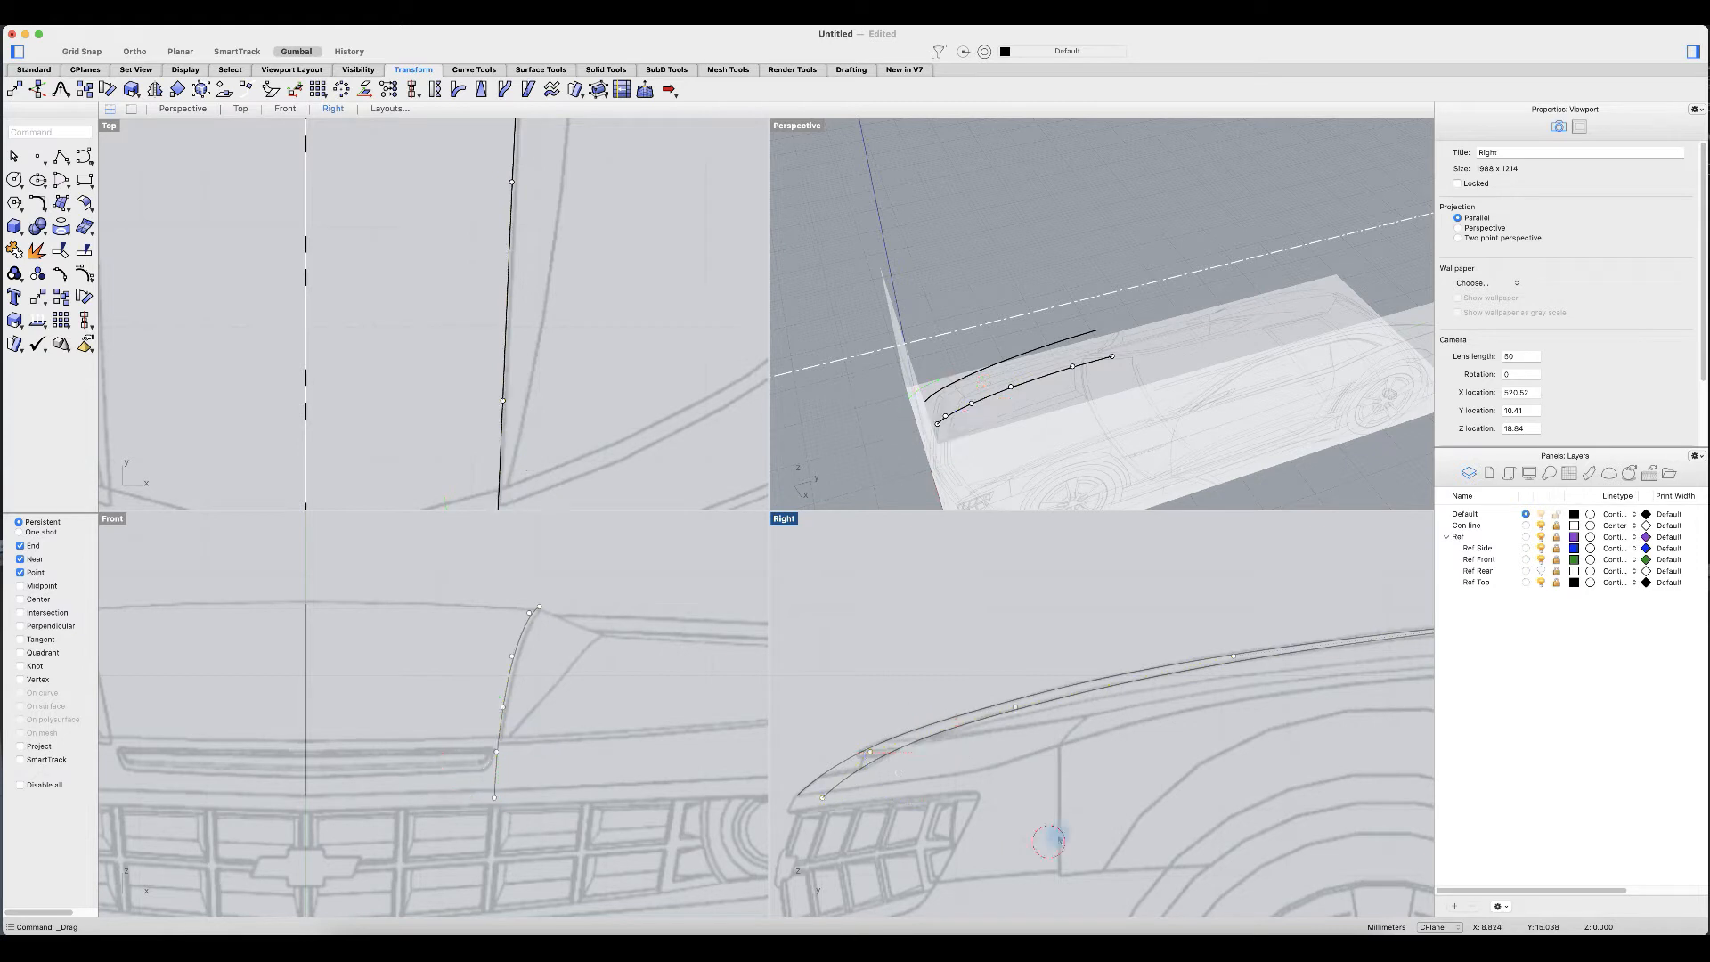
Step: Shift the two foremost control points of the duplicated curve slightly rearward and raise its front endpoint a little
drag(780, 697, 948, 842)
drag(893, 773, 949, 757)
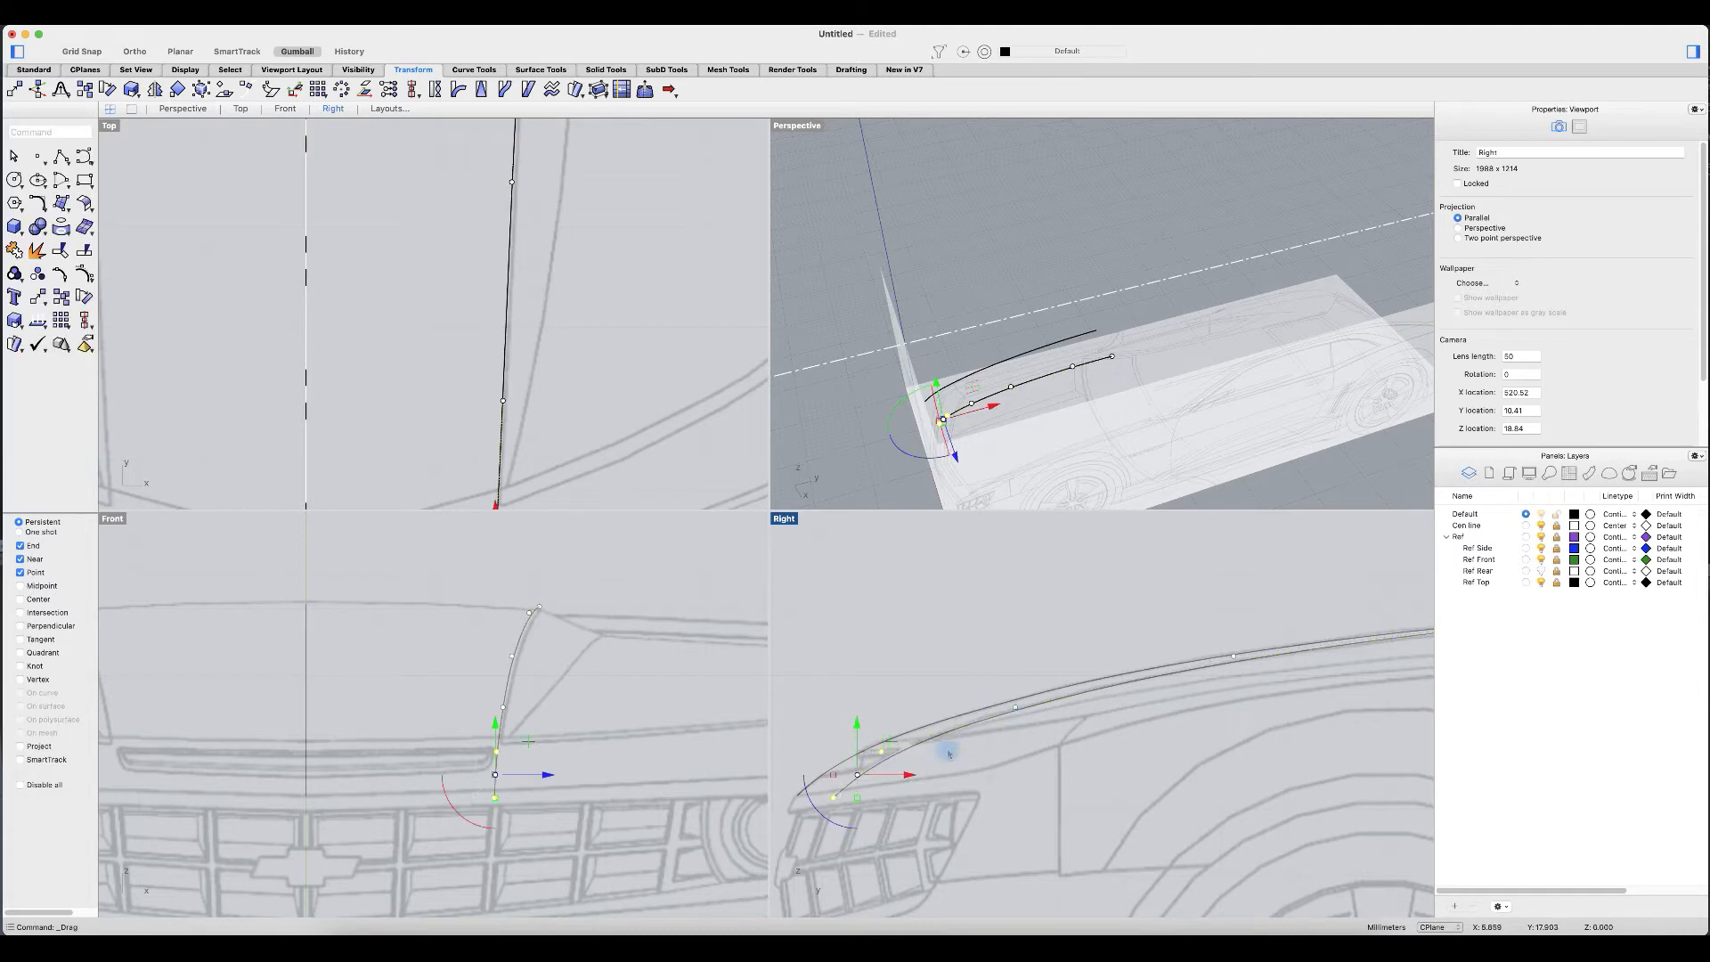
click(906, 828)
drag(859, 833, 834, 741)
click(867, 706)
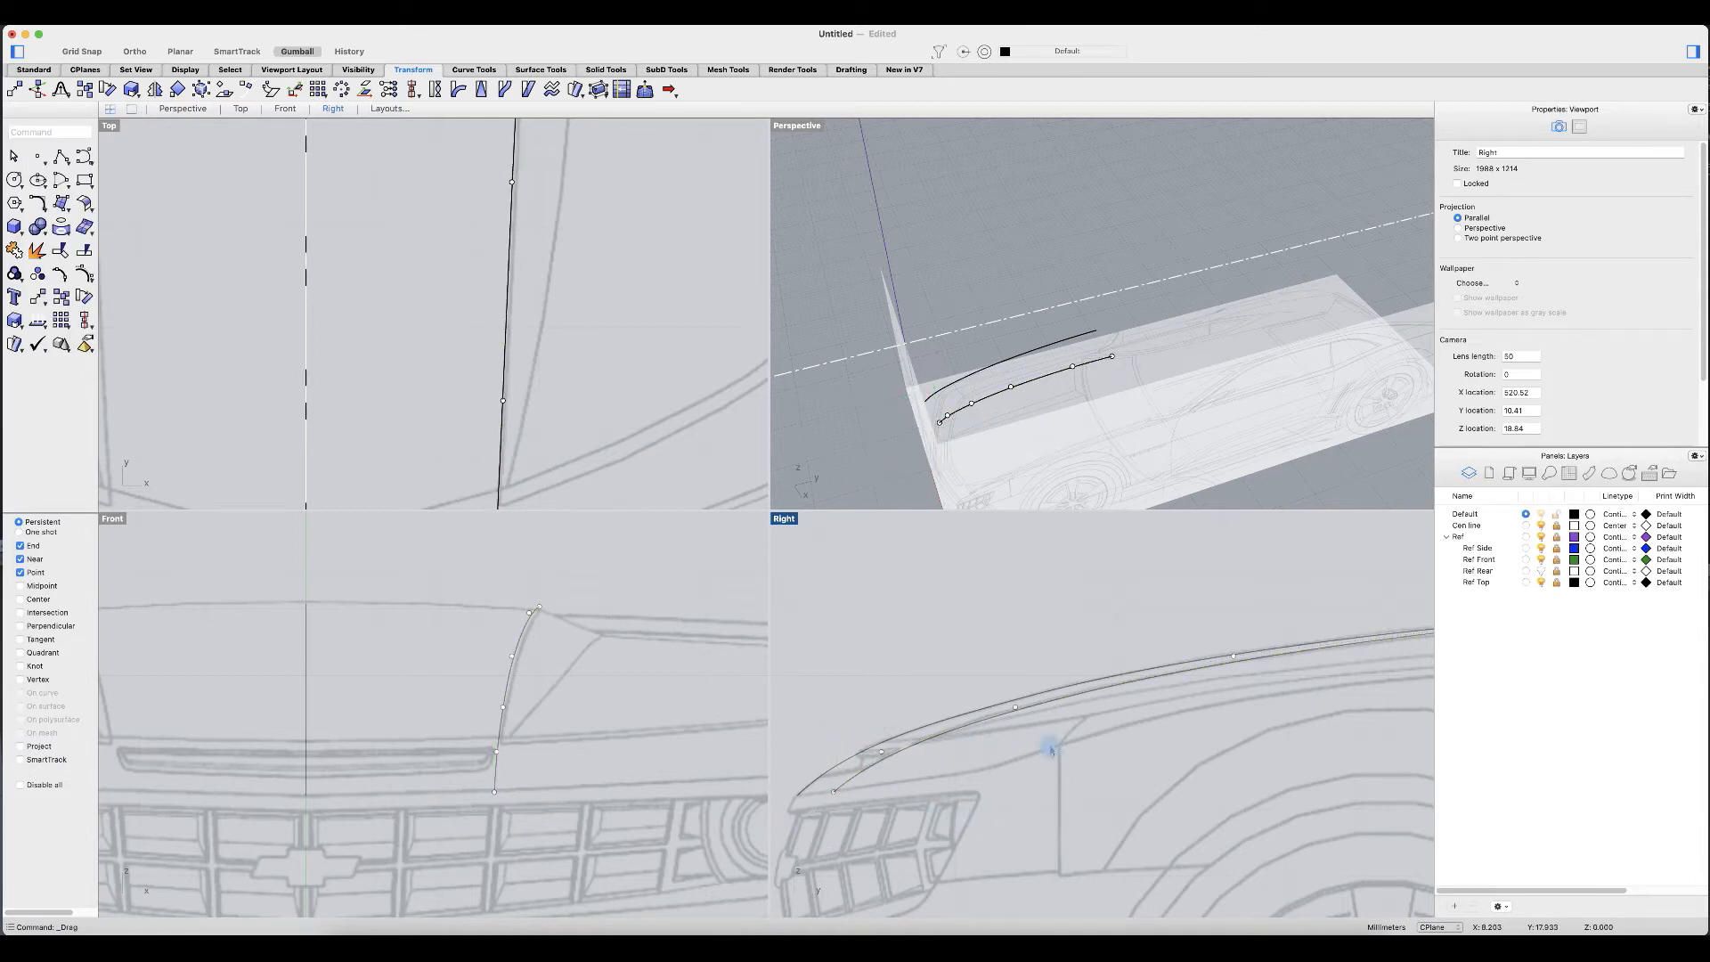
drag(832, 684, 916, 777)
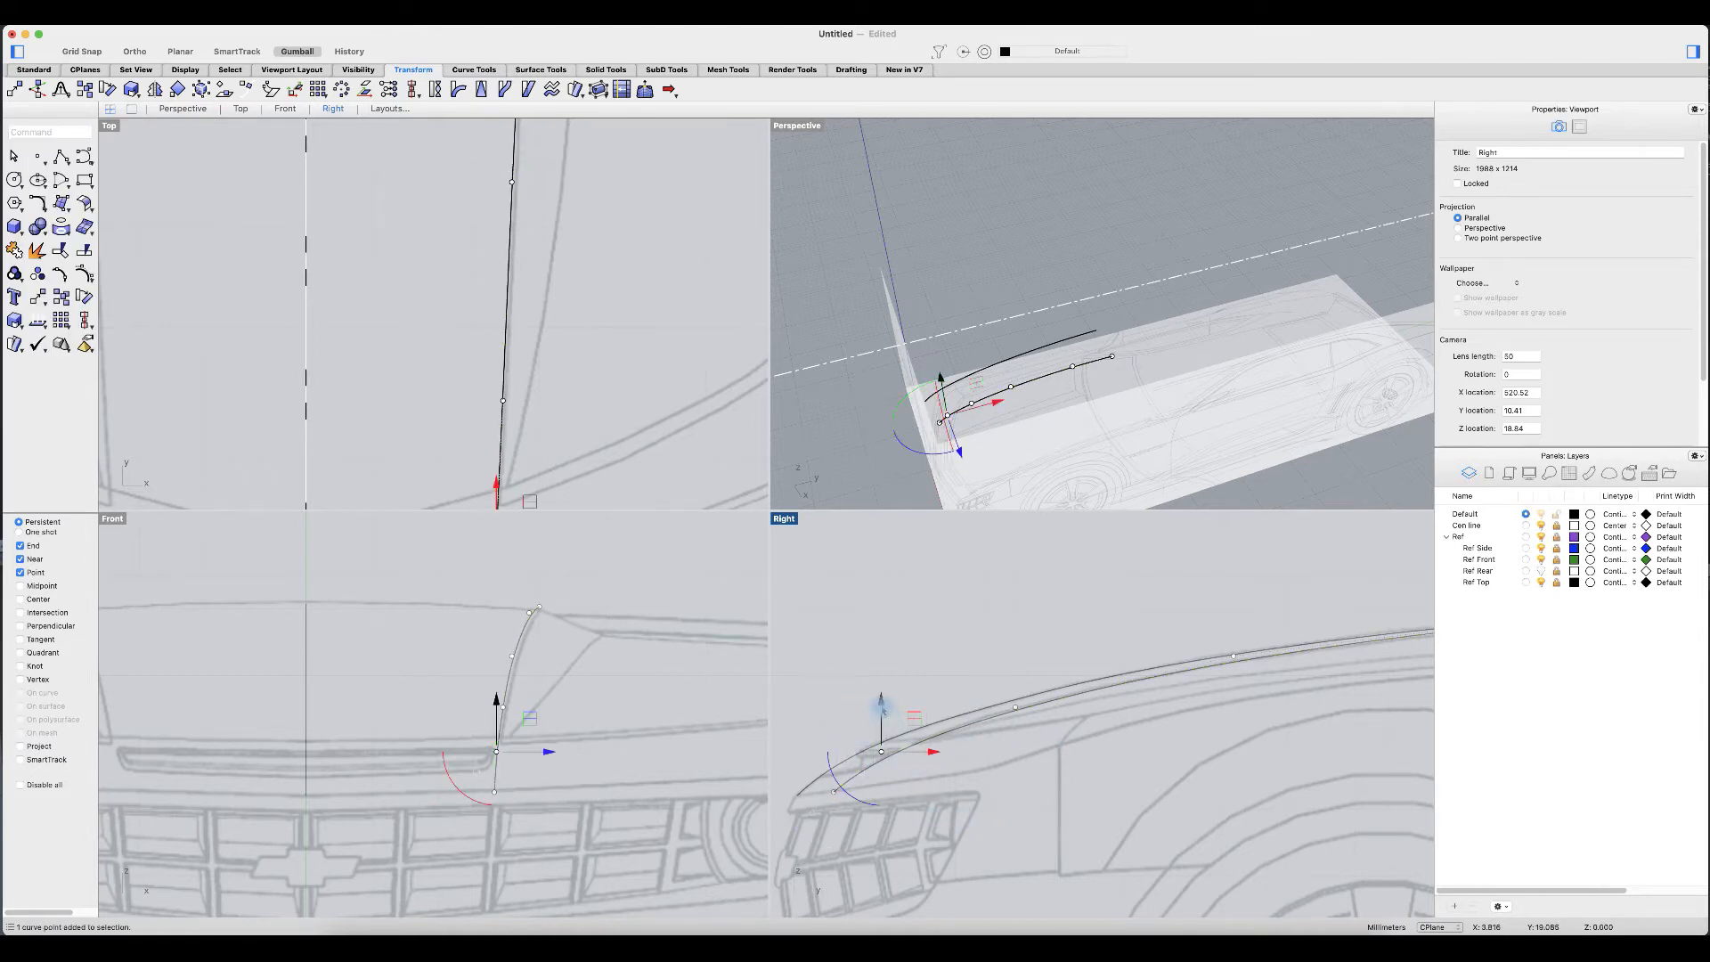
click(501, 628)
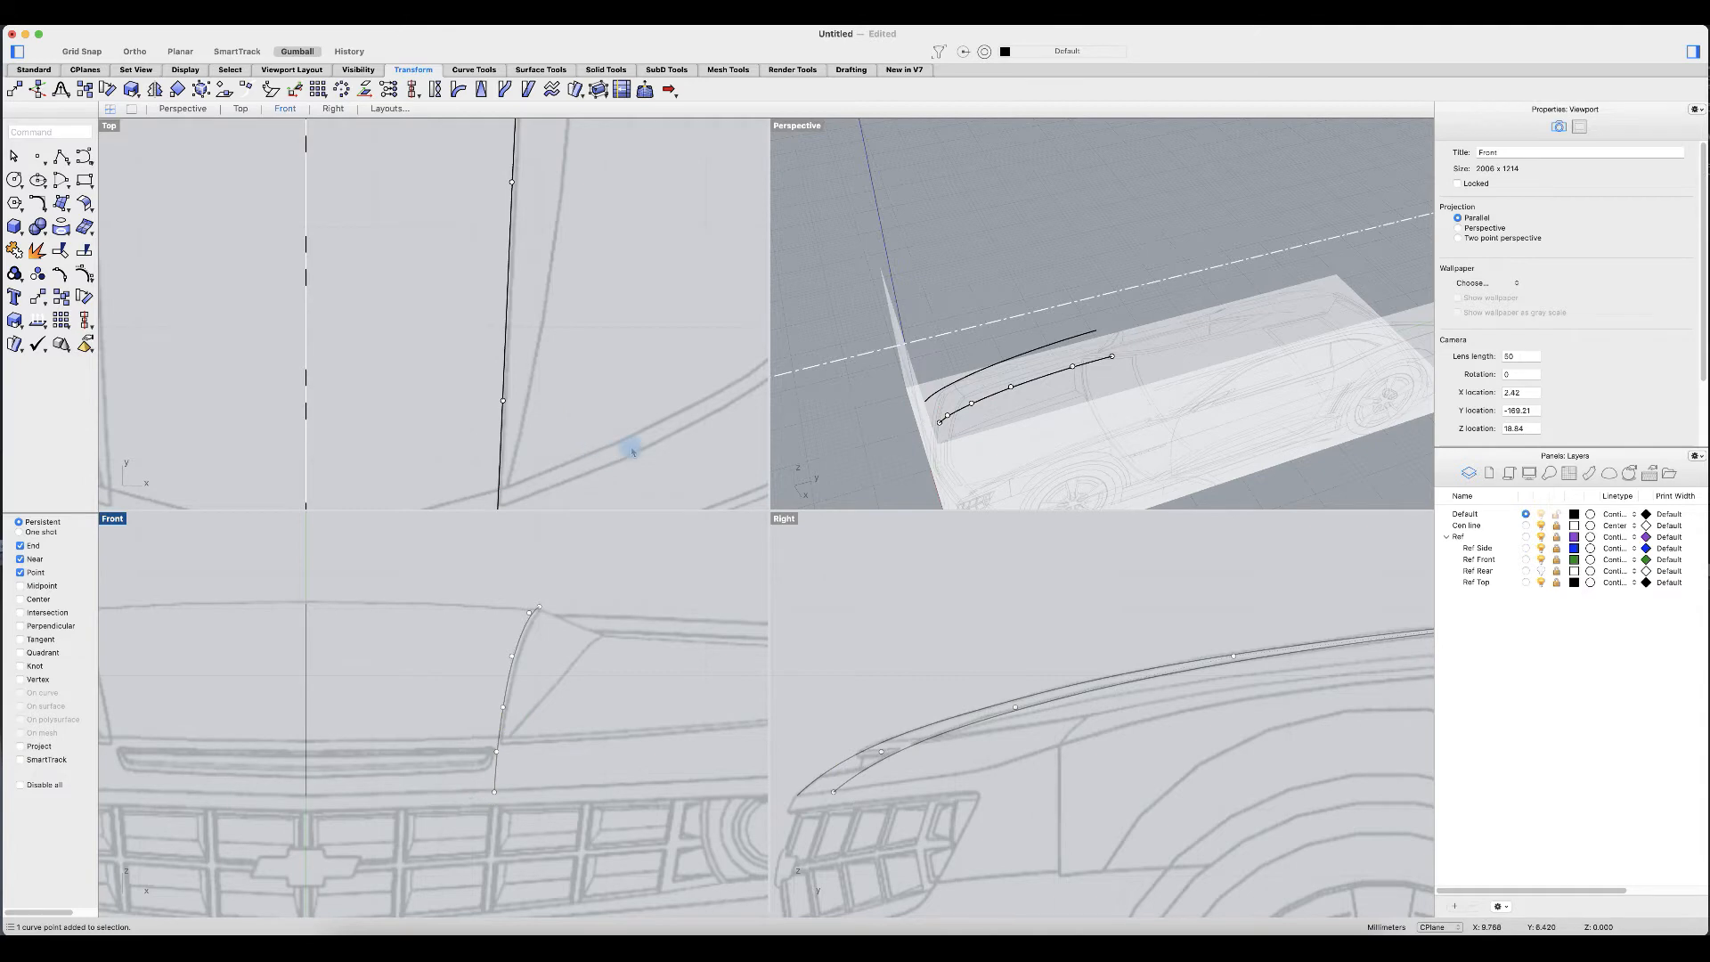
Step: Shift two middle control points of the duplicated curve sideways toward the hood crease in the Top view
scroll(634, 437, down, 4)
scroll(624, 345, down, 6)
right_drag(624, 347, 618, 436)
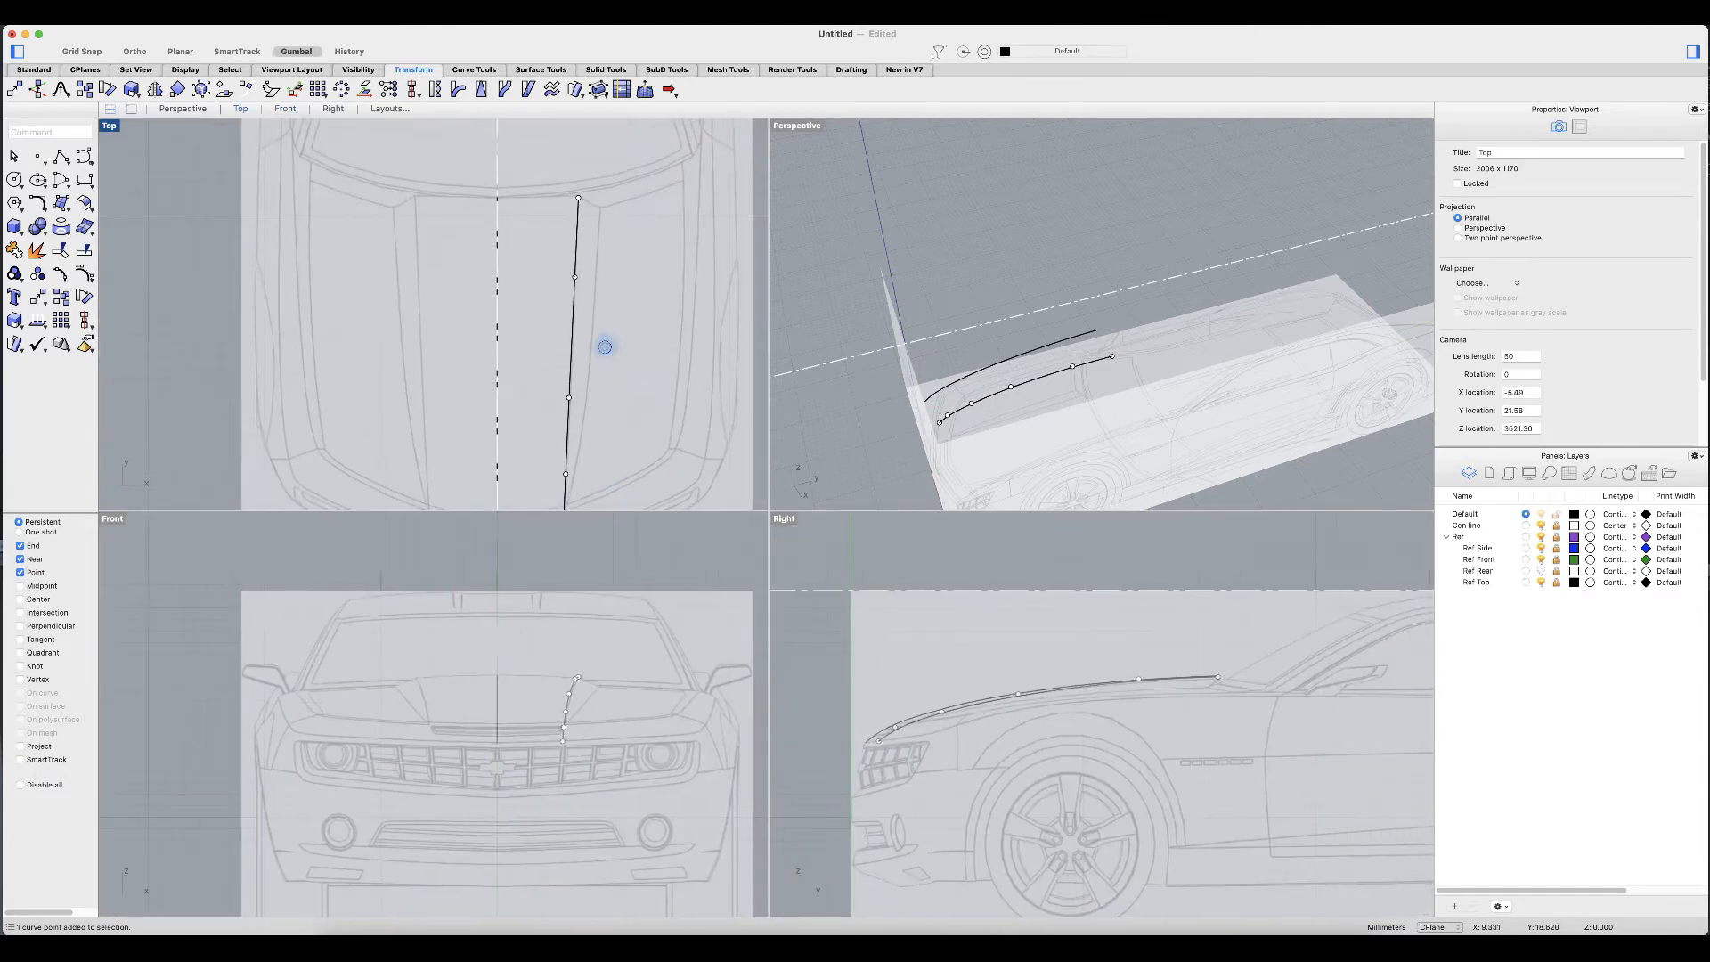
right_drag(605, 346, 602, 287)
scroll(564, 293, up, 3)
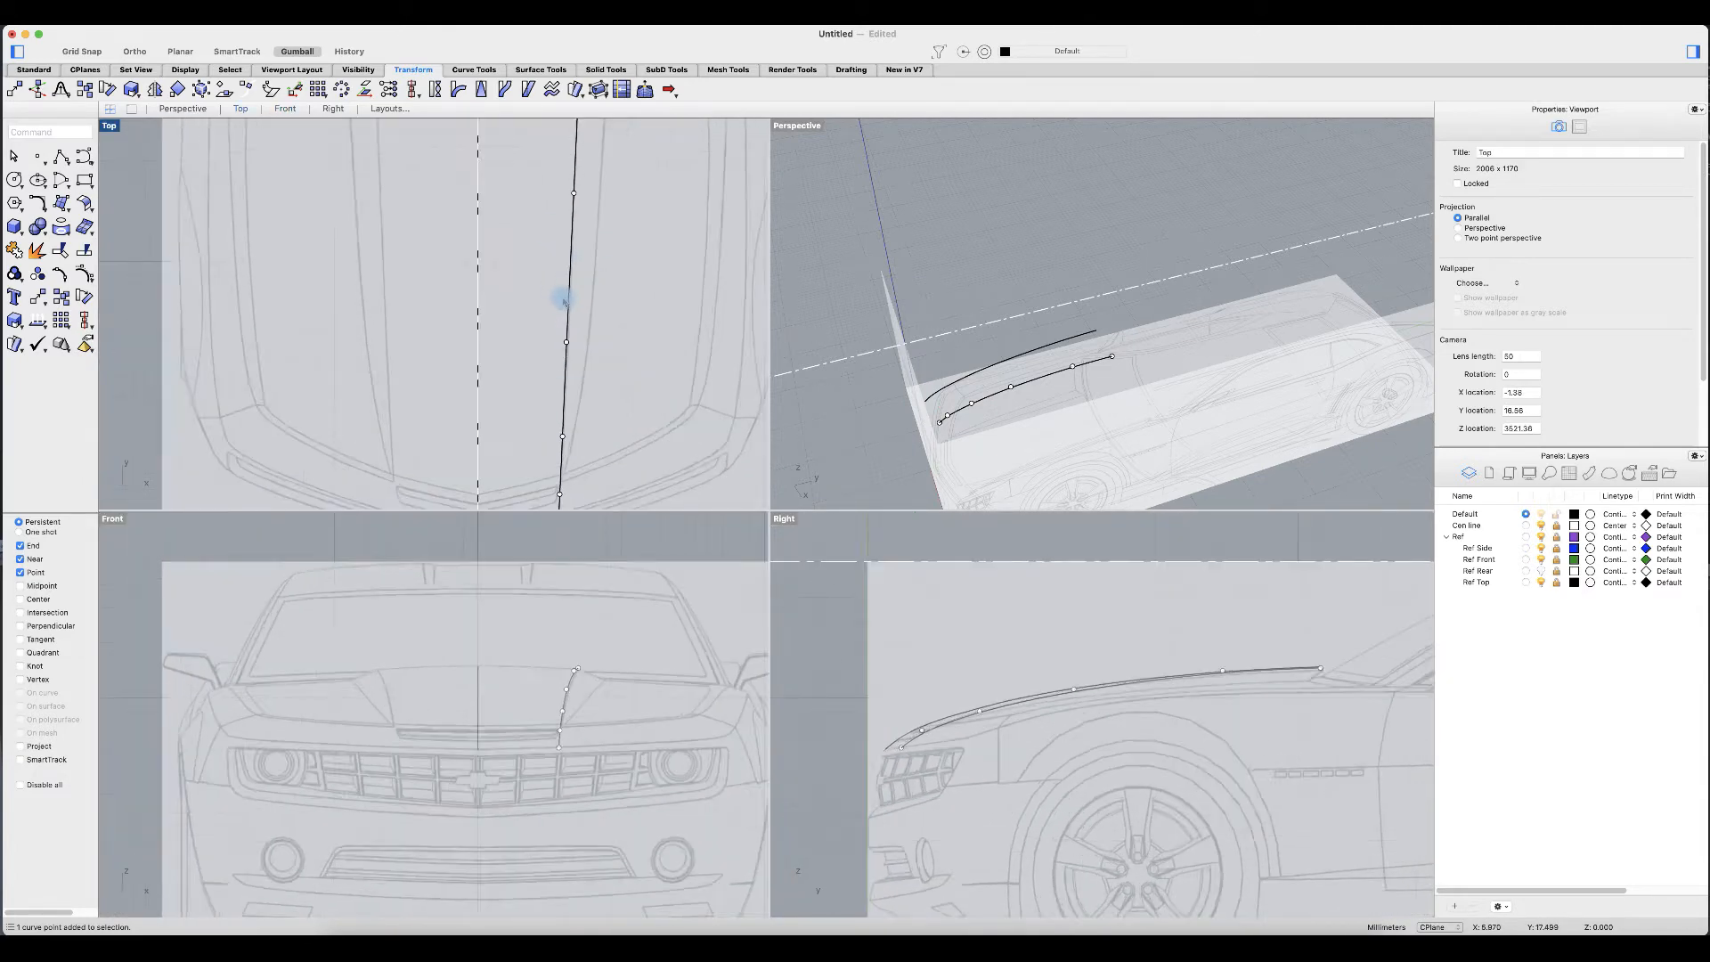
right_drag(603, 397, 599, 273)
drag(532, 185, 606, 381)
drag(609, 282, 609, 294)
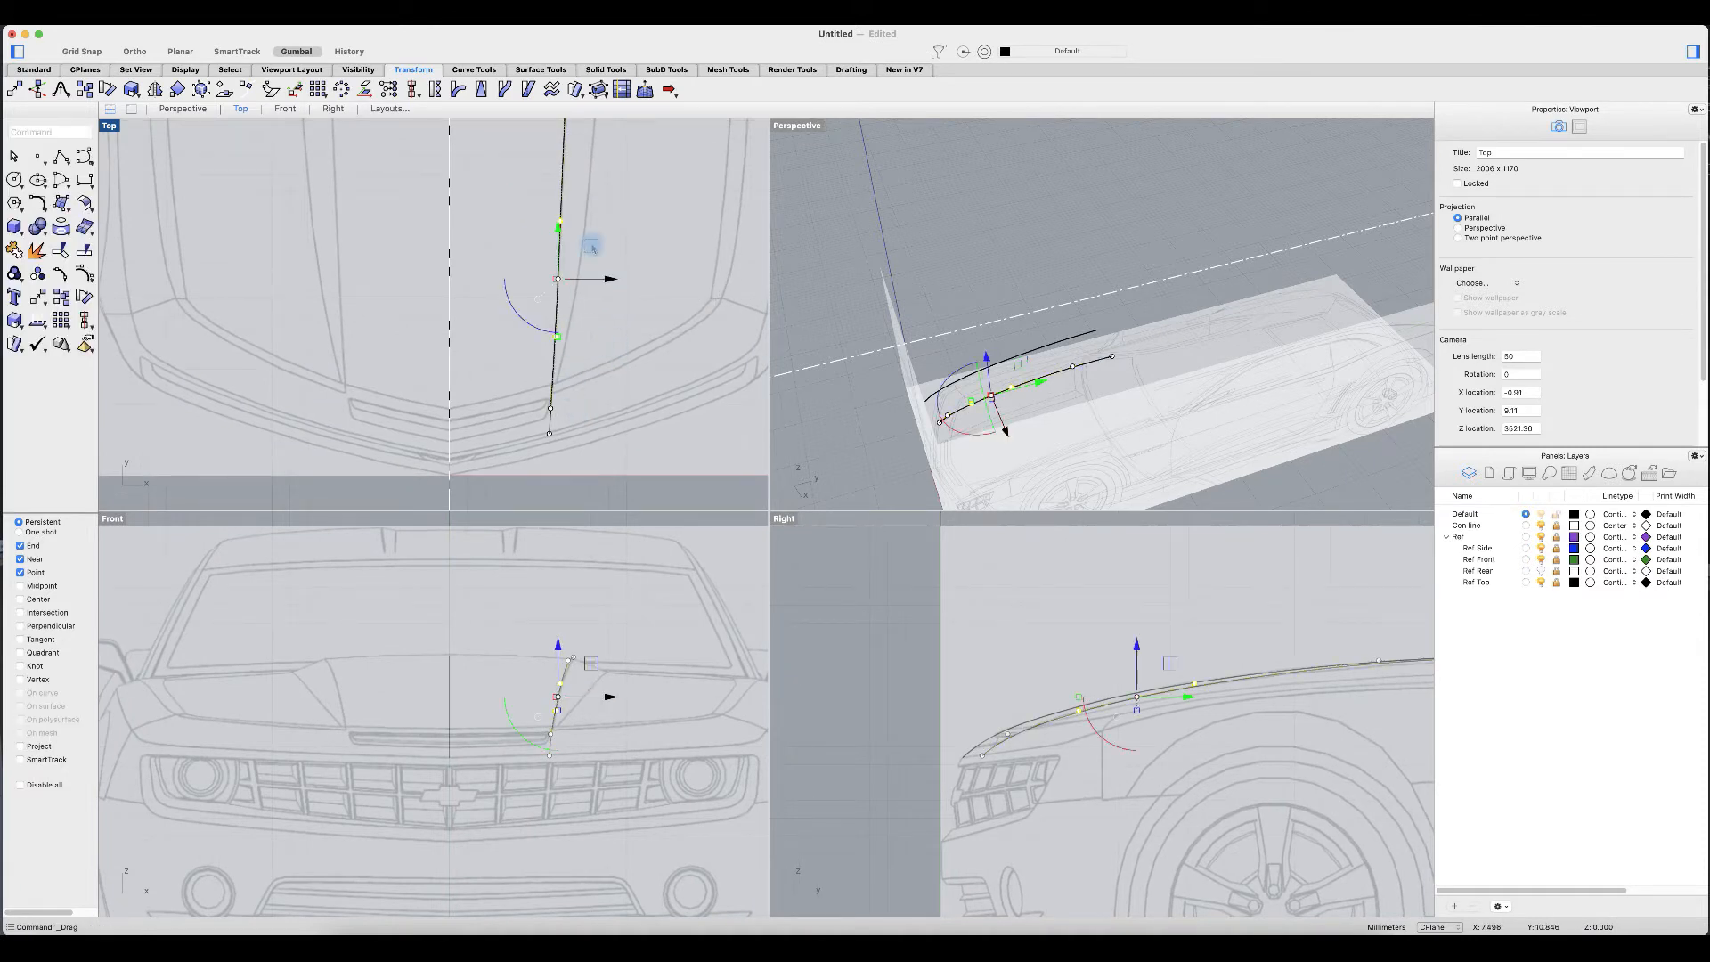
Step: Shift the control point just ahead of the duplicated curve's rear end slightly sideways in the Top view
scroll(560, 675, up, 6)
scroll(661, 255, down, 4)
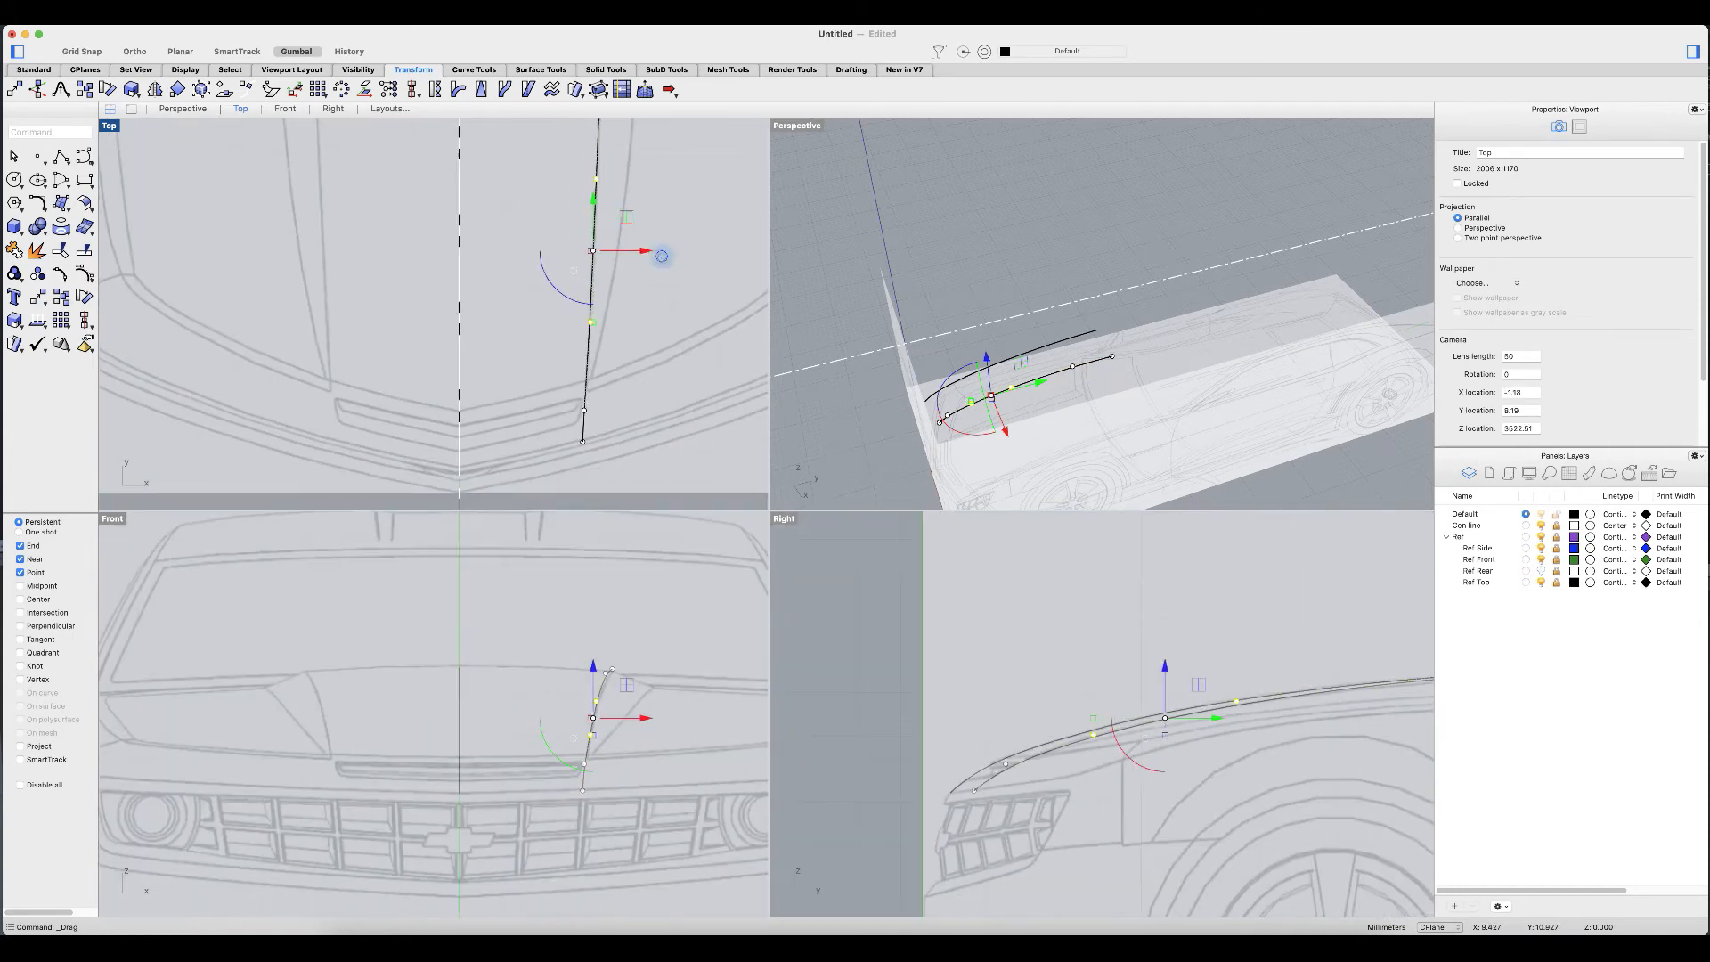
right_drag(660, 256, 606, 458)
scroll(624, 252, down, 2)
scroll(623, 254, down, 2)
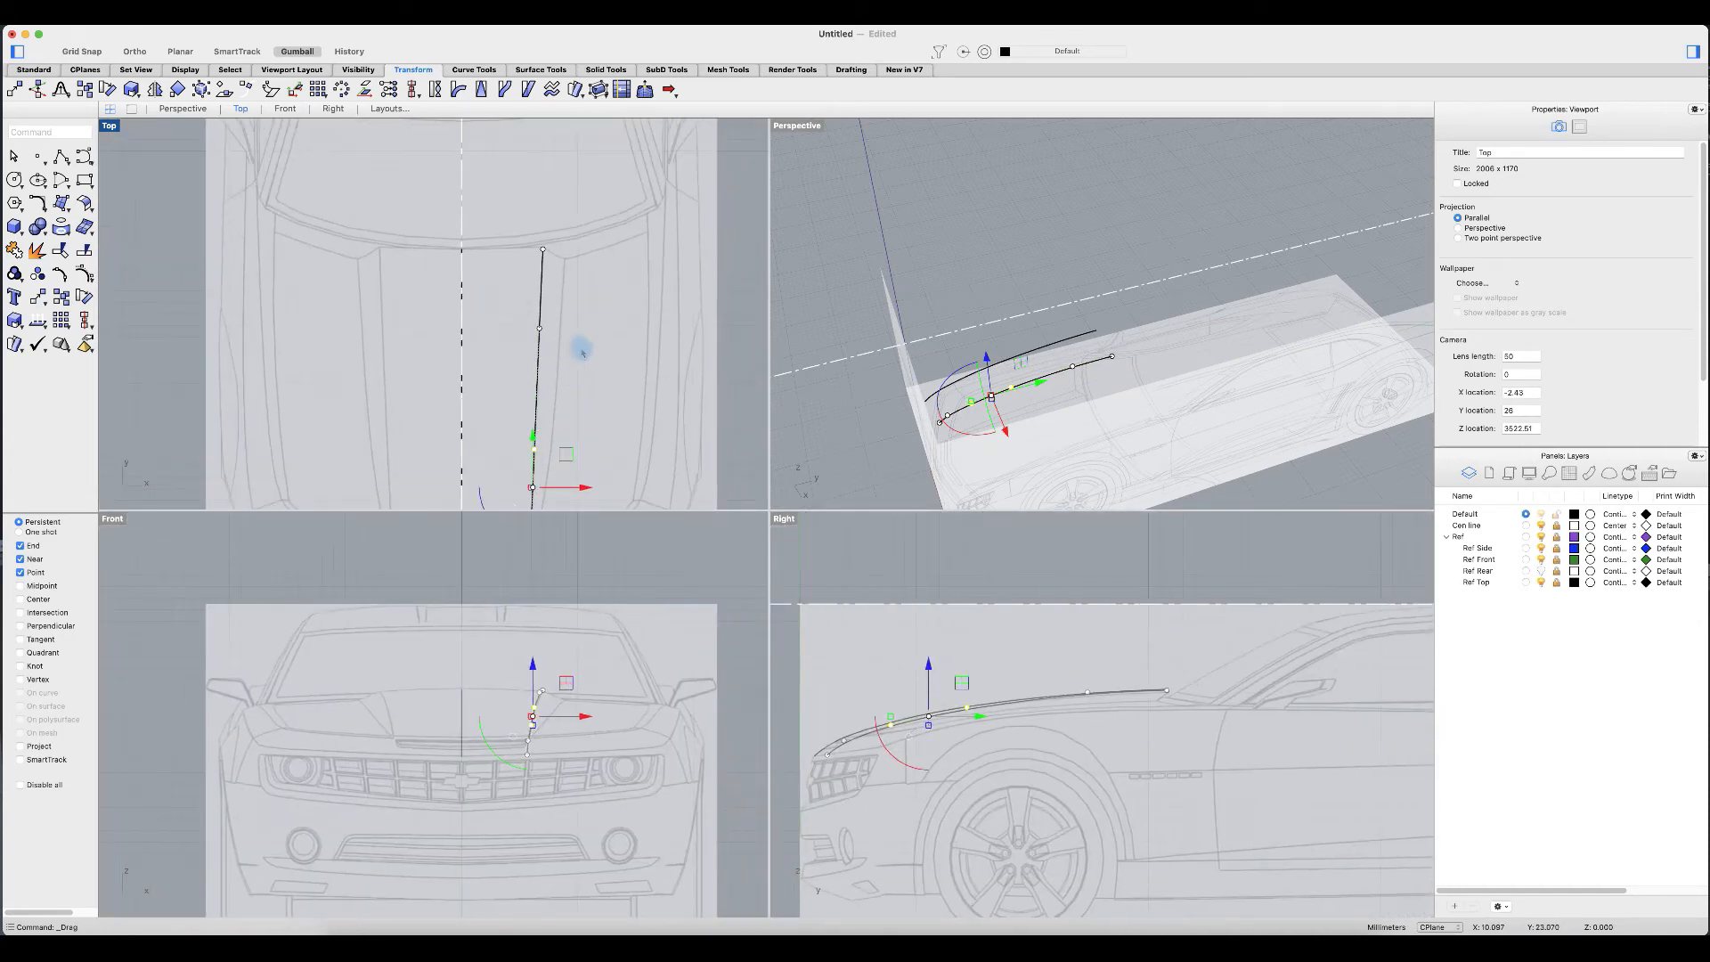
scroll(551, 329, up, 4)
click(525, 335)
drag(576, 340, 577, 335)
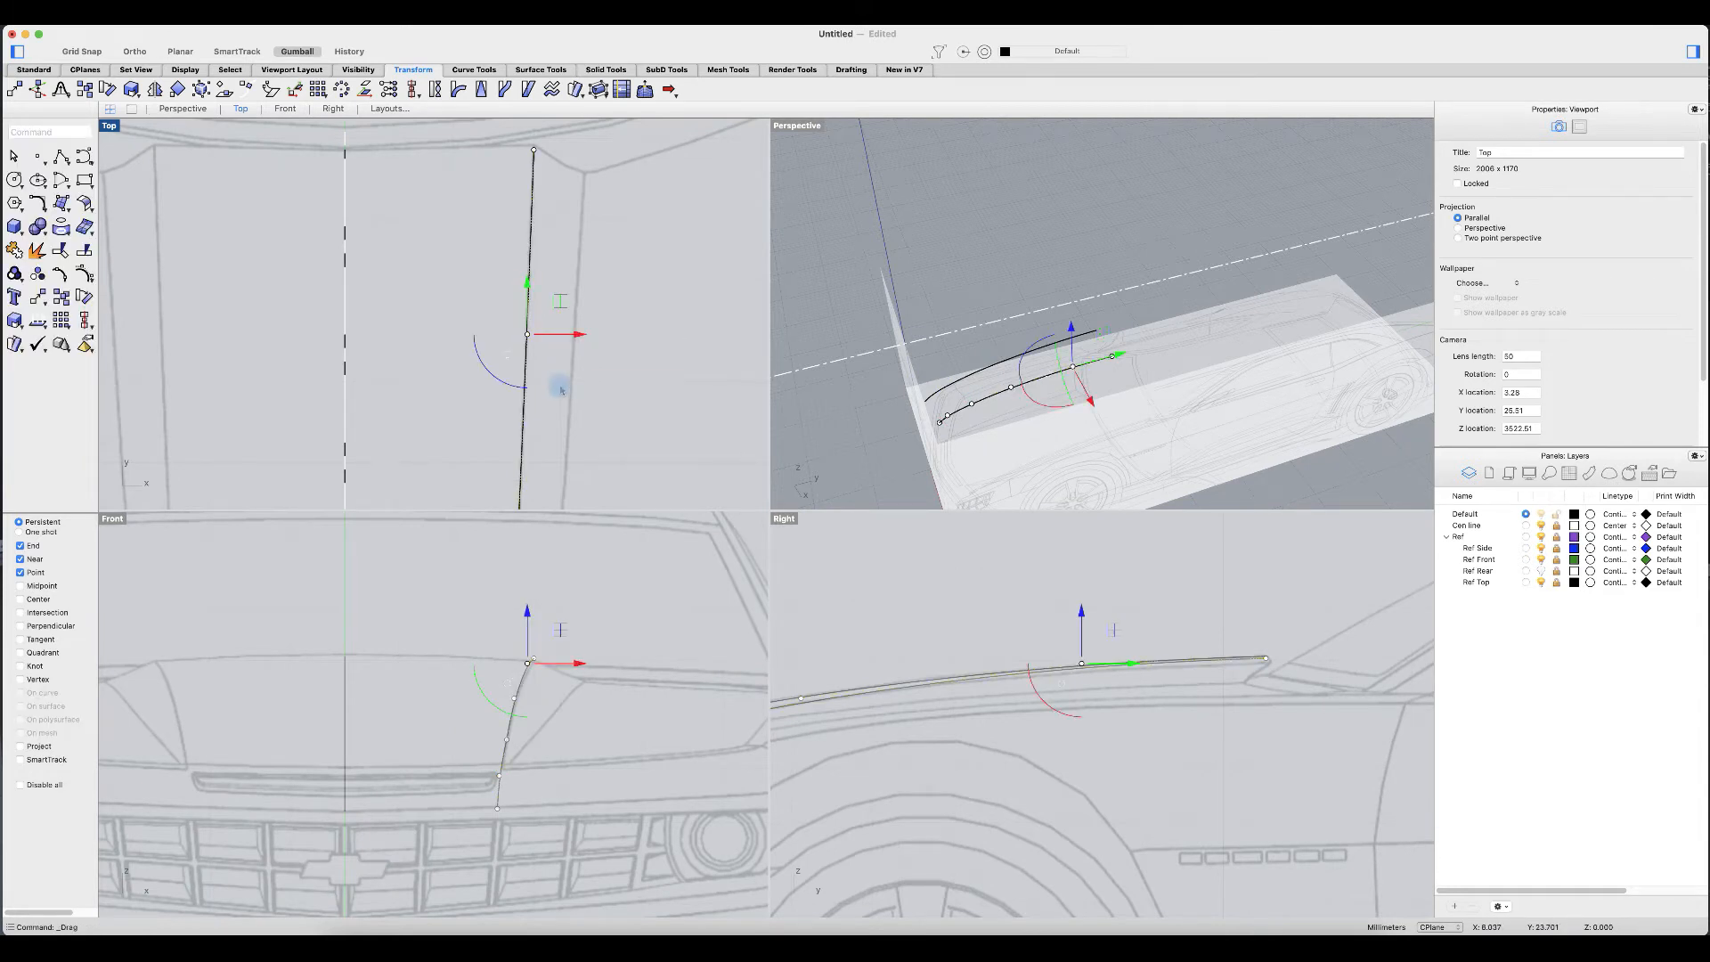
Step: Lower the two rearmost control points of the duplicated curve slightly in the Right view
click(1308, 724)
drag(1049, 590, 1324, 692)
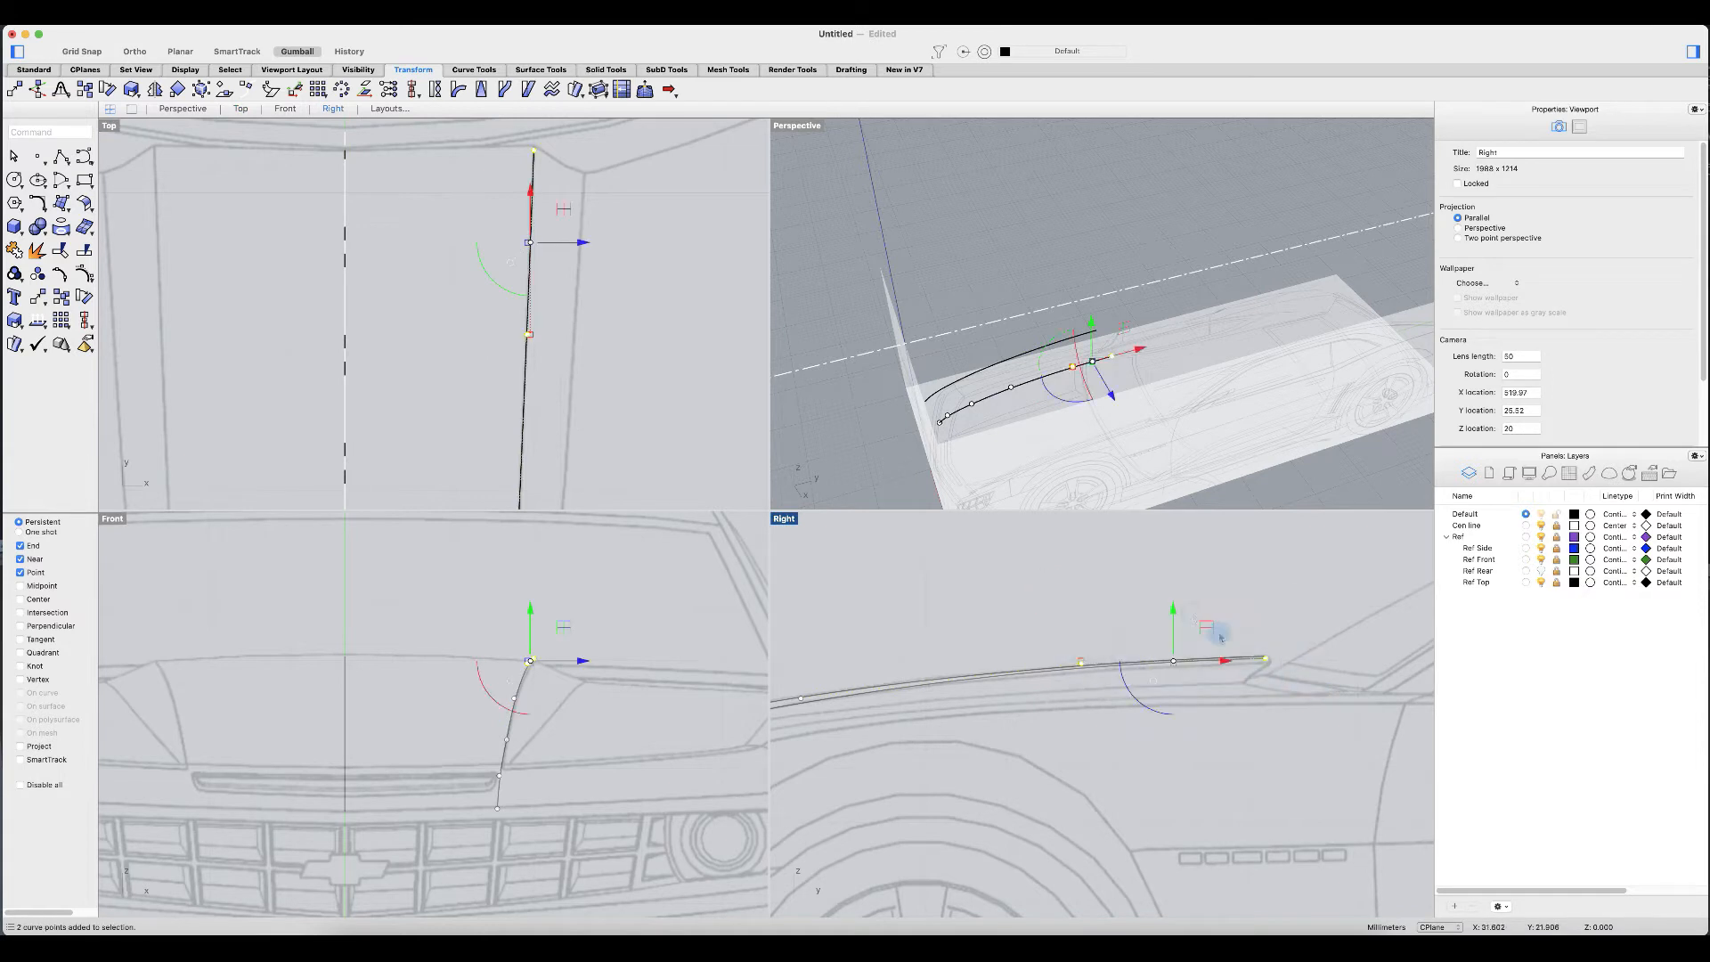
drag(1175, 604, 1175, 612)
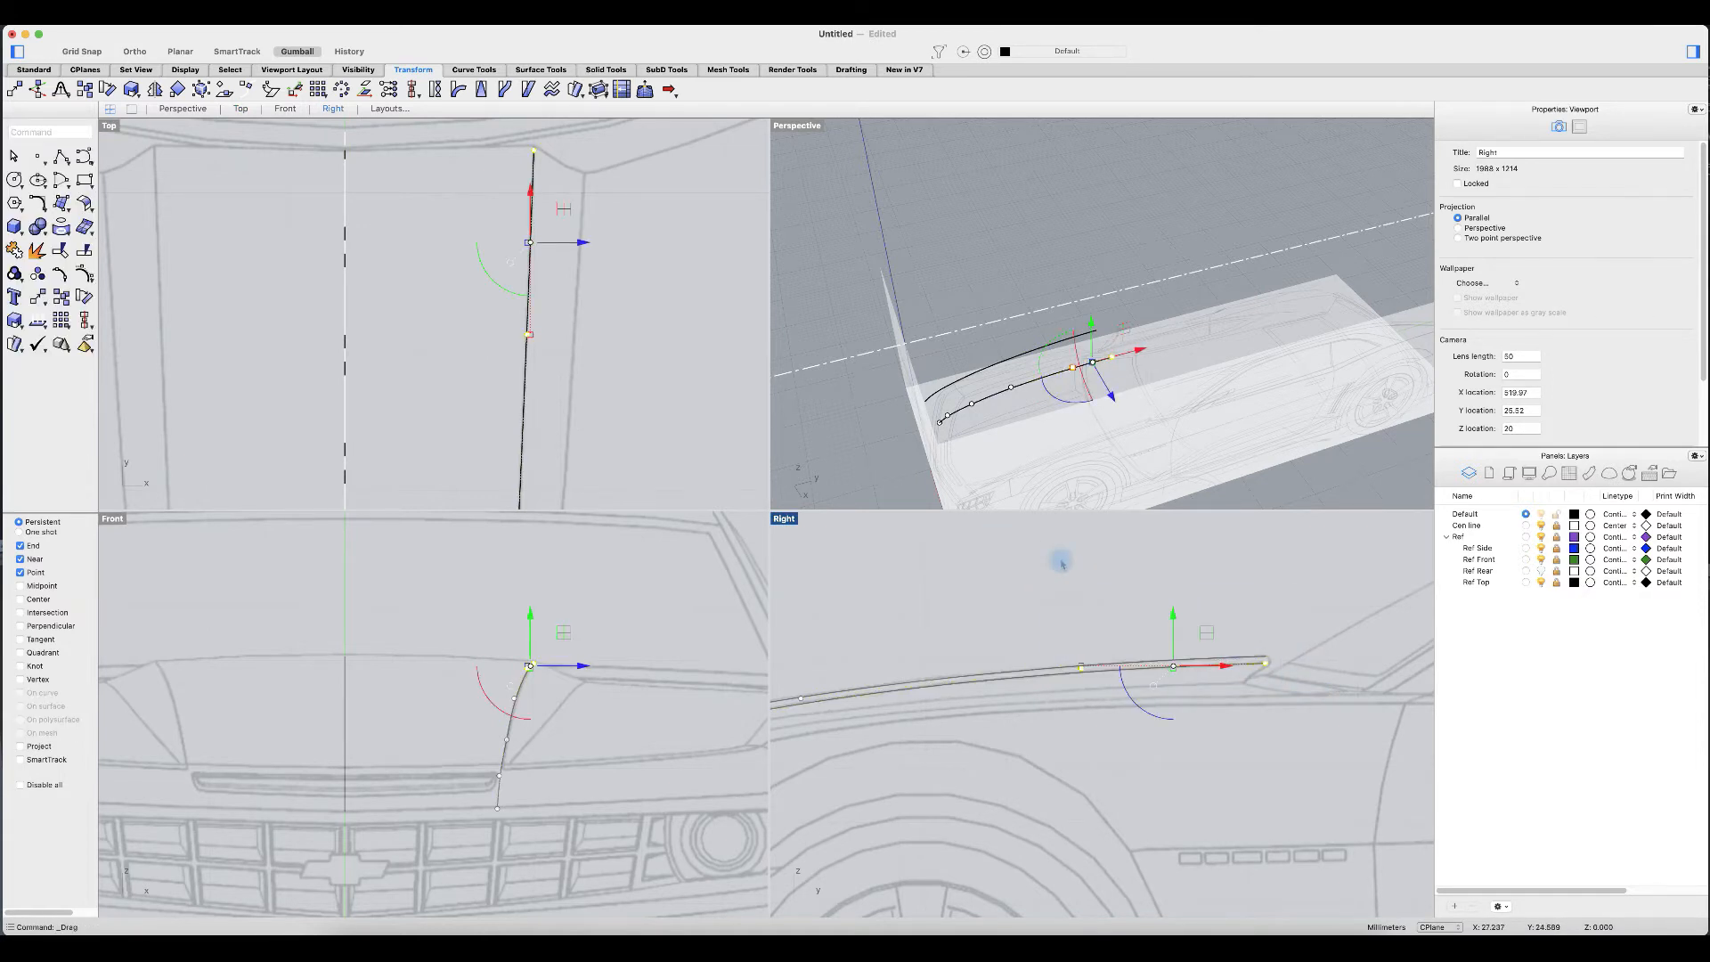
click(619, 183)
Step: Raise the third control point from the duplicated curve's front end slightly in the Right view
scroll(477, 807, up, 3)
click(530, 681)
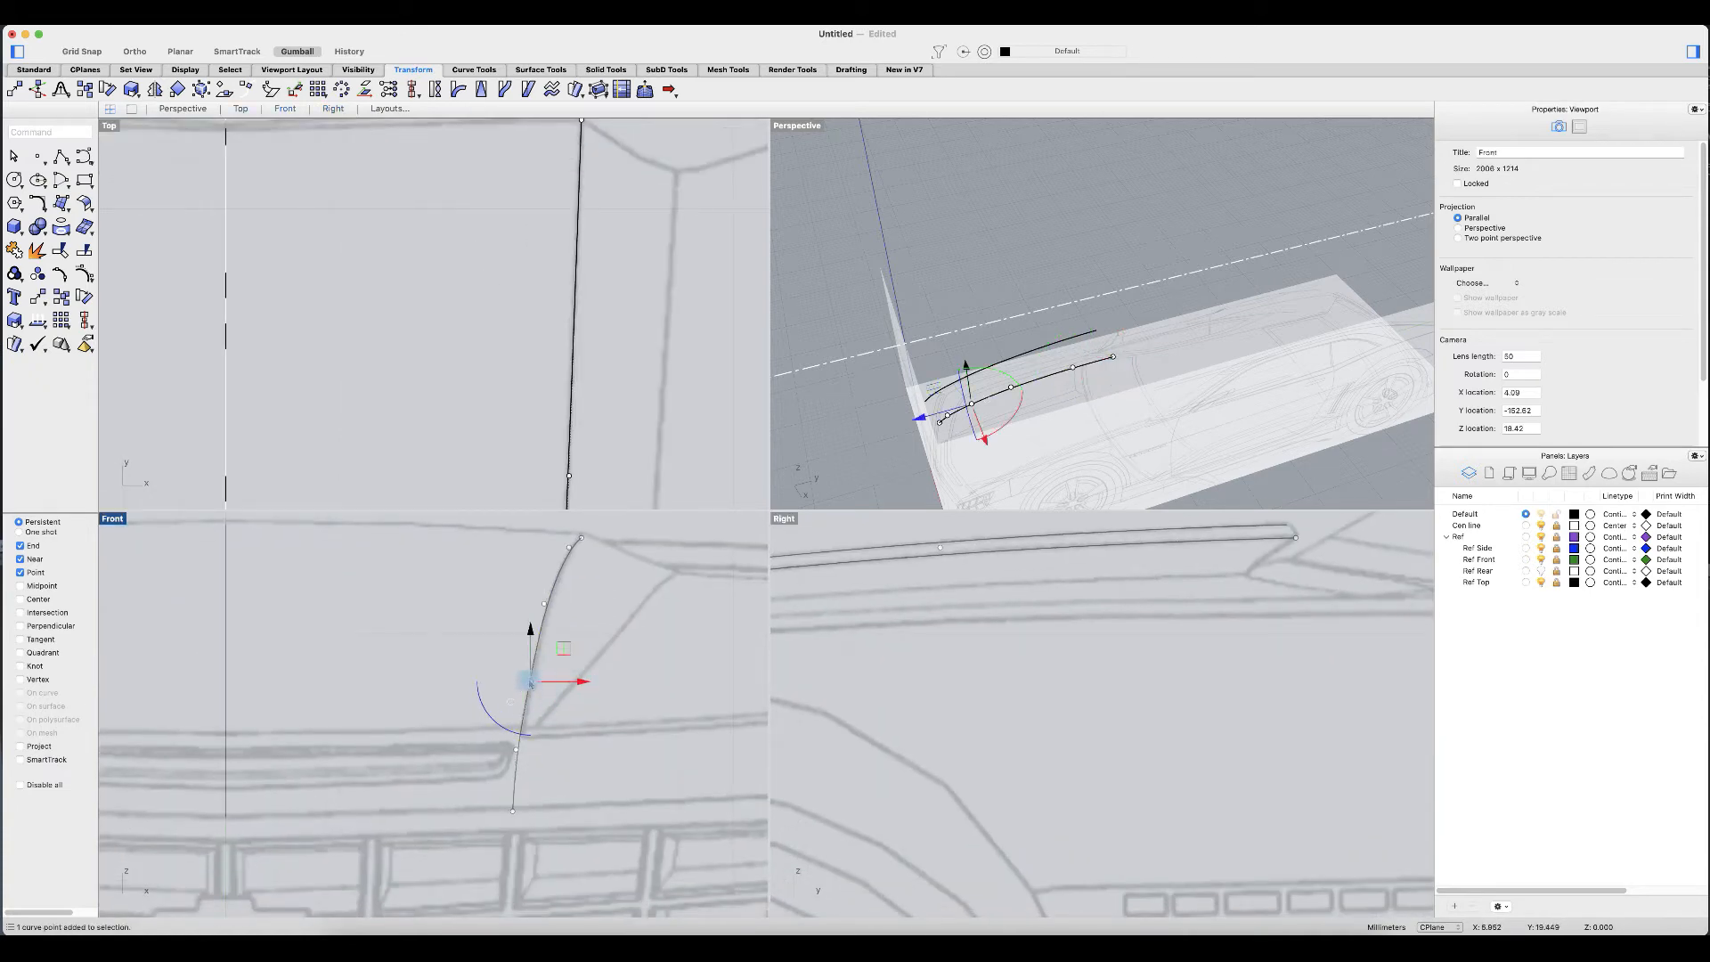
scroll(977, 679, down, 5)
right_drag(977, 680, 1153, 668)
scroll(980, 684, up, 3)
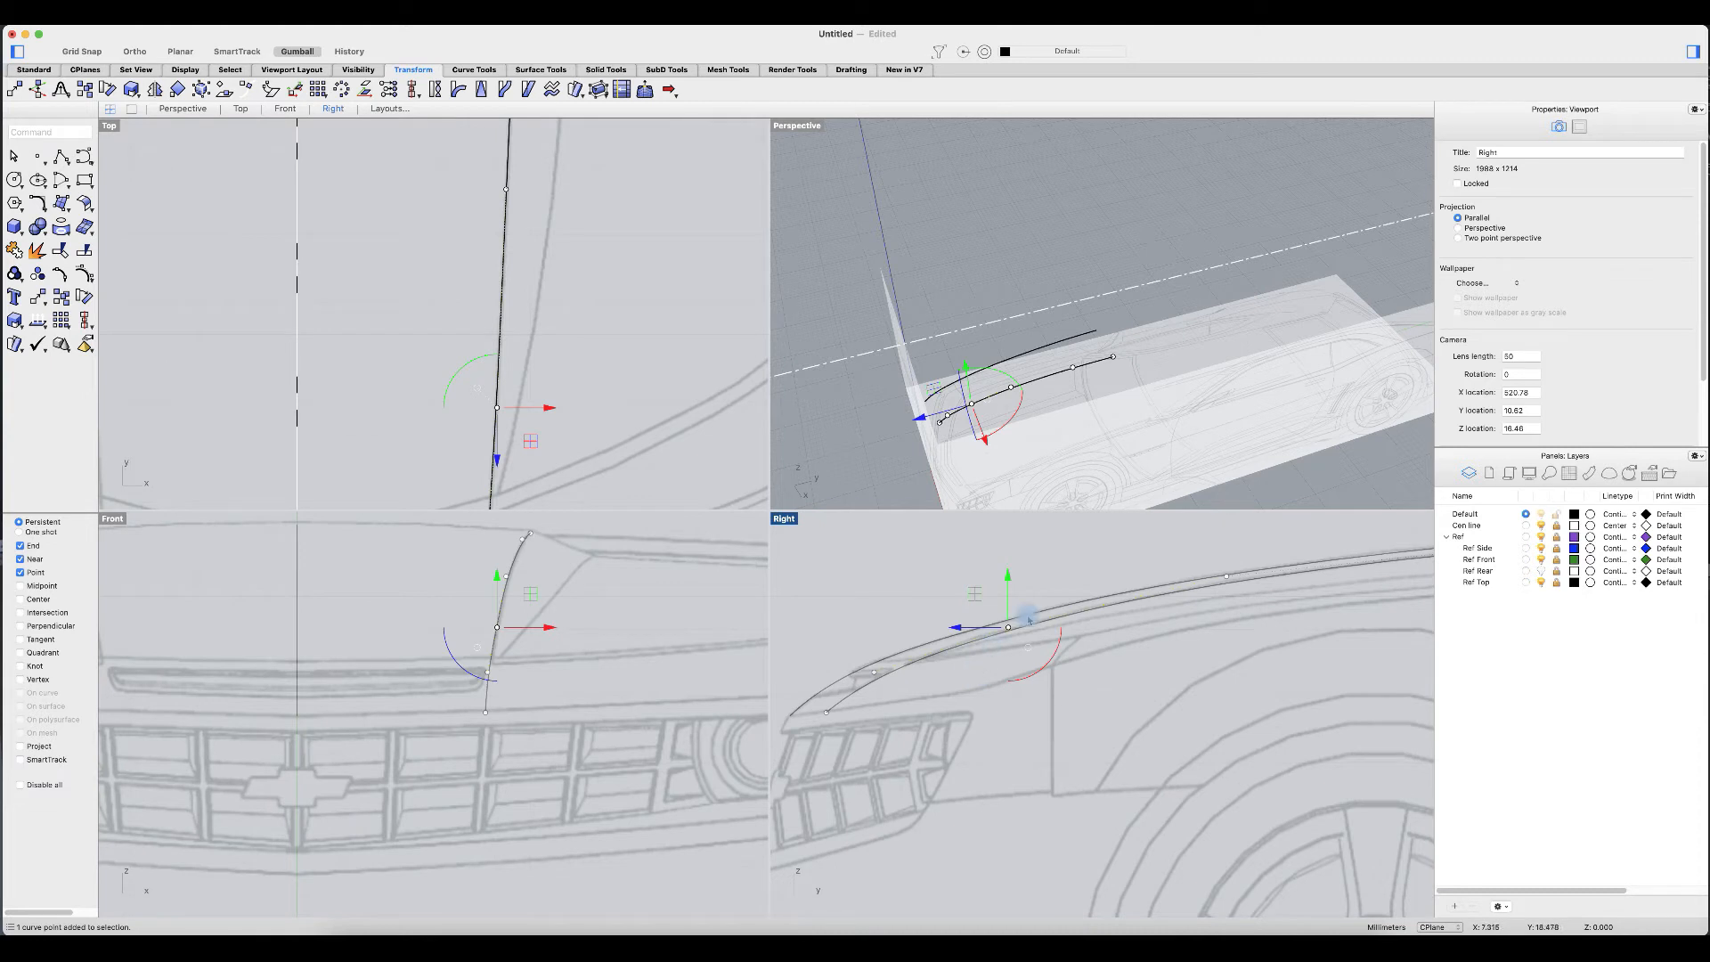
drag(1009, 579, 1009, 578)
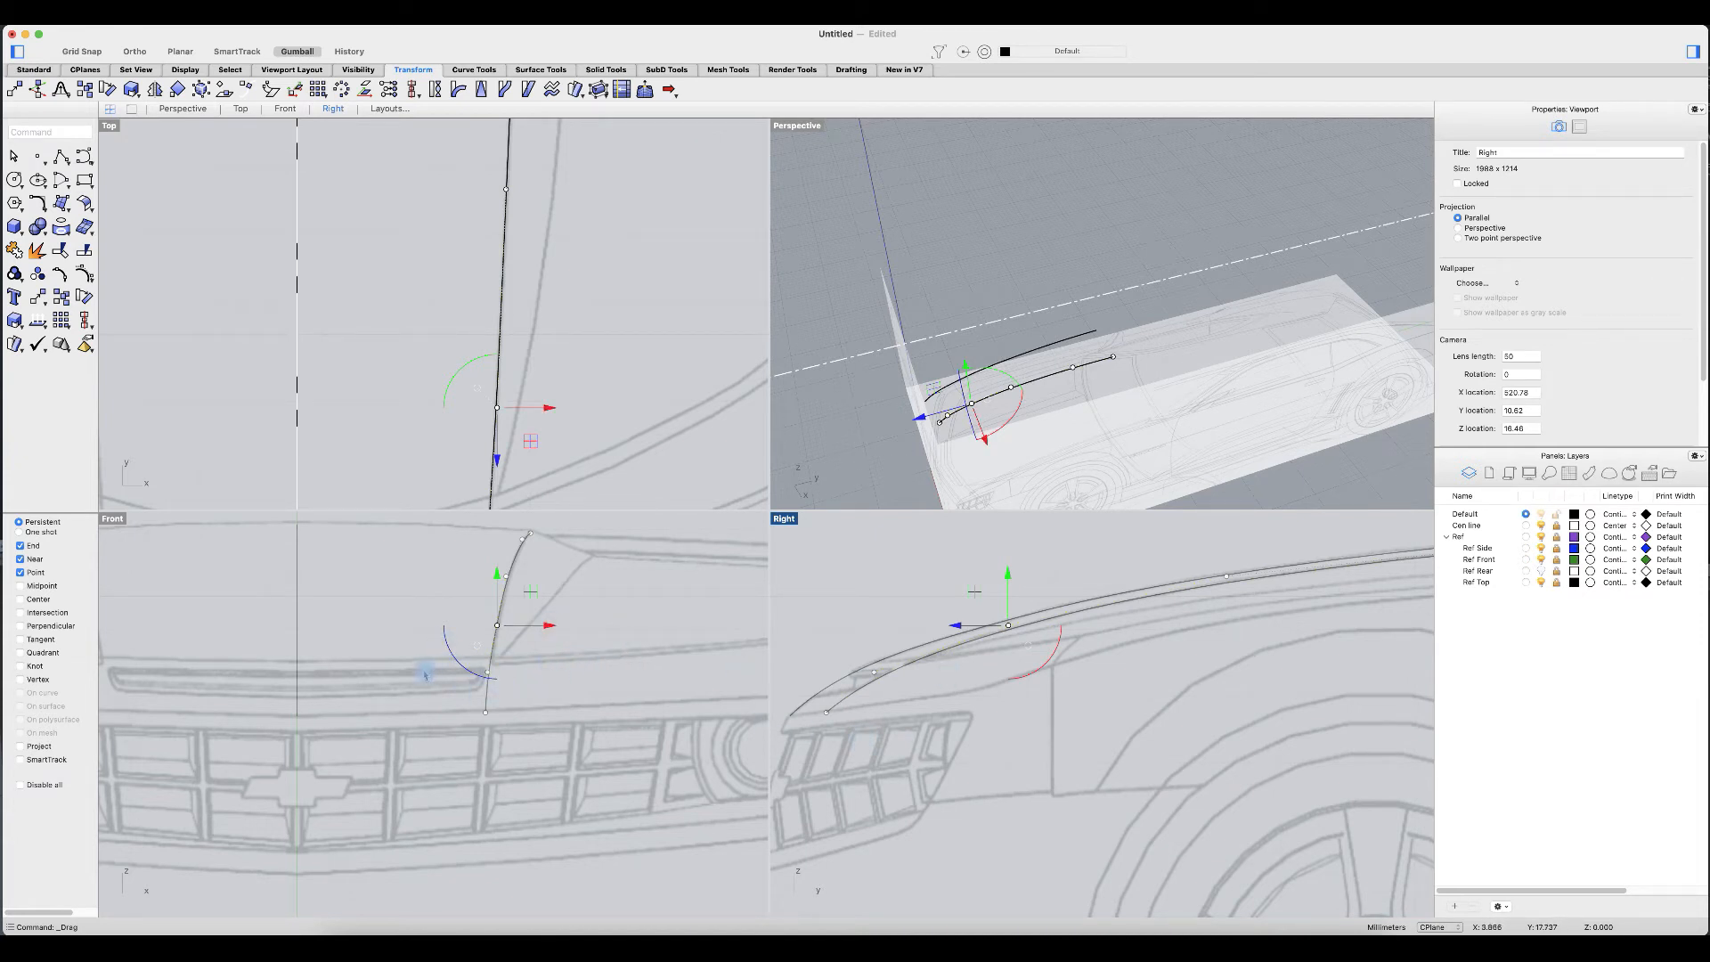
Step: Adjust the two foremost control points of the duplicated curve slightly outward and upward in the Front view
click(494, 701)
drag(530, 728, 539, 698)
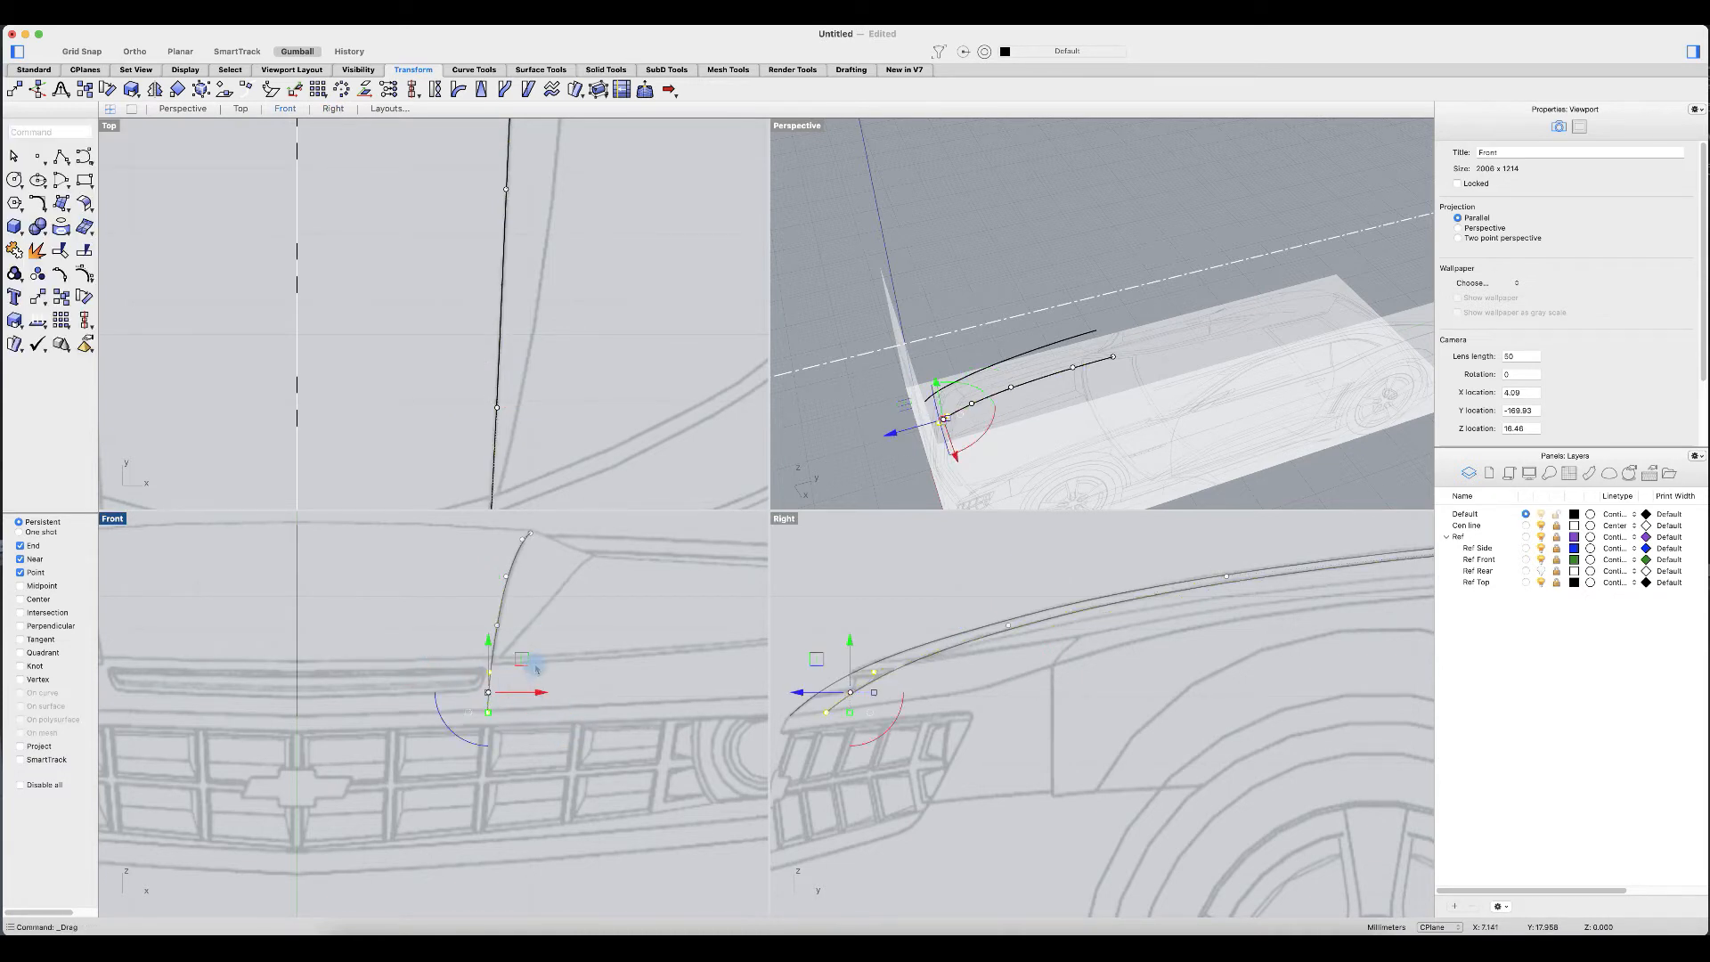
drag(483, 655, 487, 644)
click(691, 683)
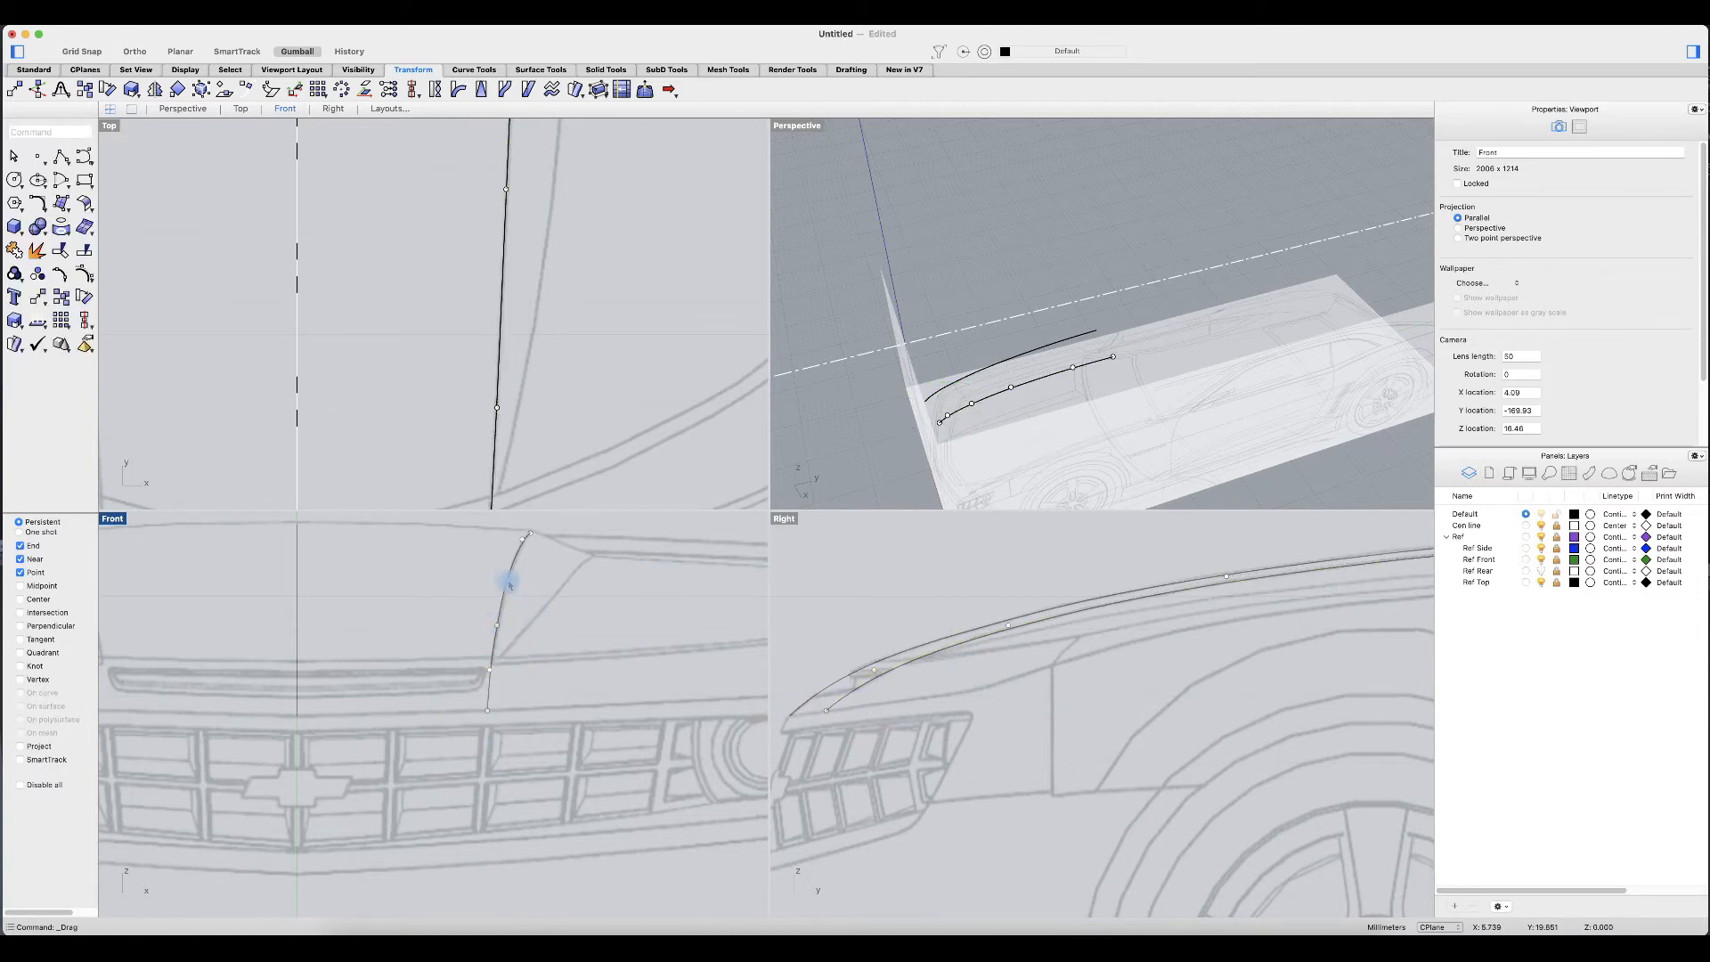
Step: Examine the duplicated curve's fit to the hood crease in the Front, Top, Right and Perspective views
scroll(522, 331, down, 10)
scroll(514, 663, up, 5)
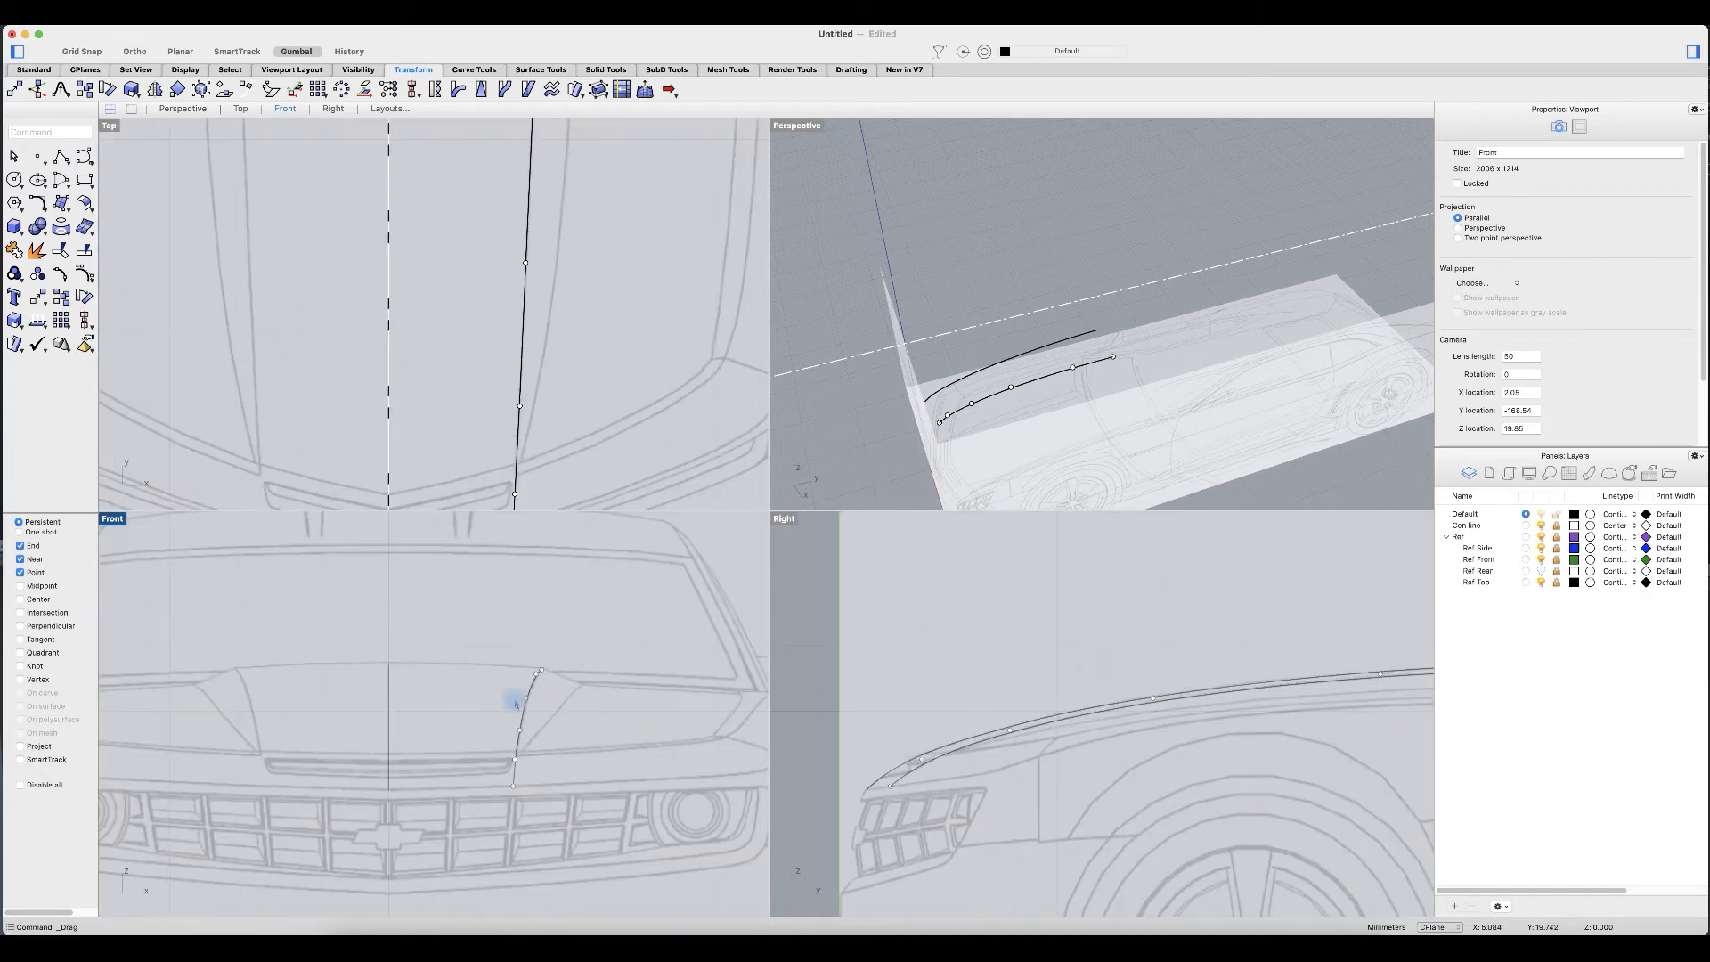
drag(502, 697, 583, 694)
scroll(567, 702, up, 3)
click(628, 738)
scroll(583, 426, down, 5)
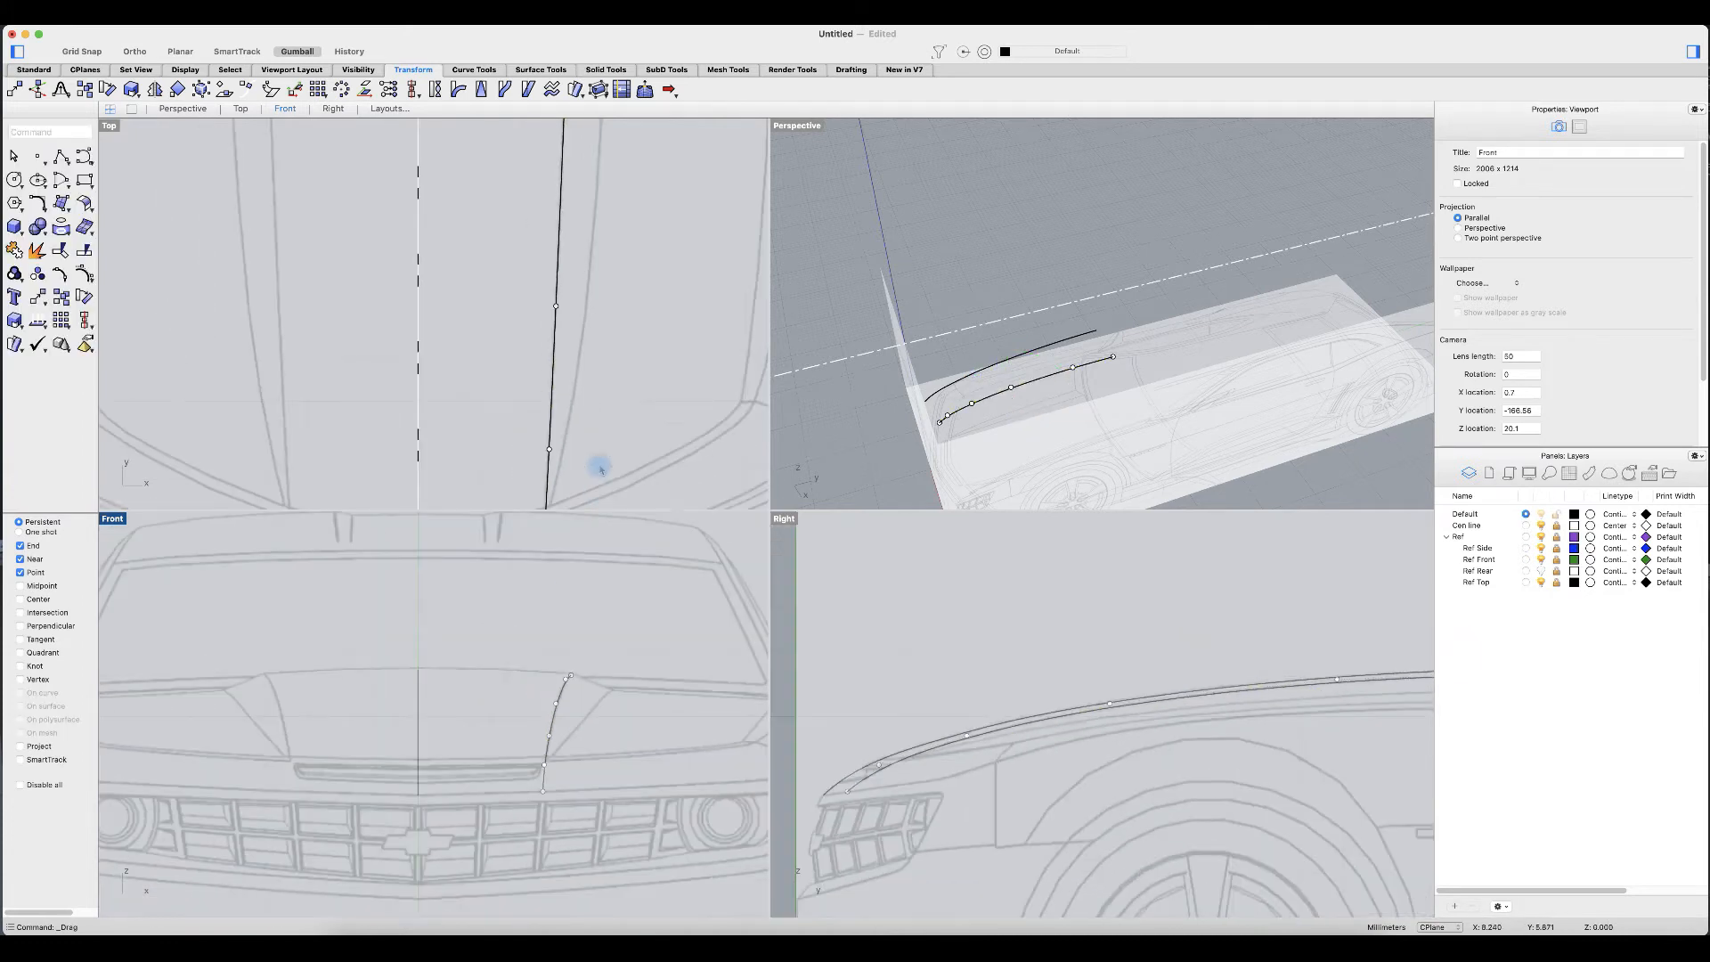
right_drag(598, 492, 602, 280)
scroll(546, 418, up, 3)
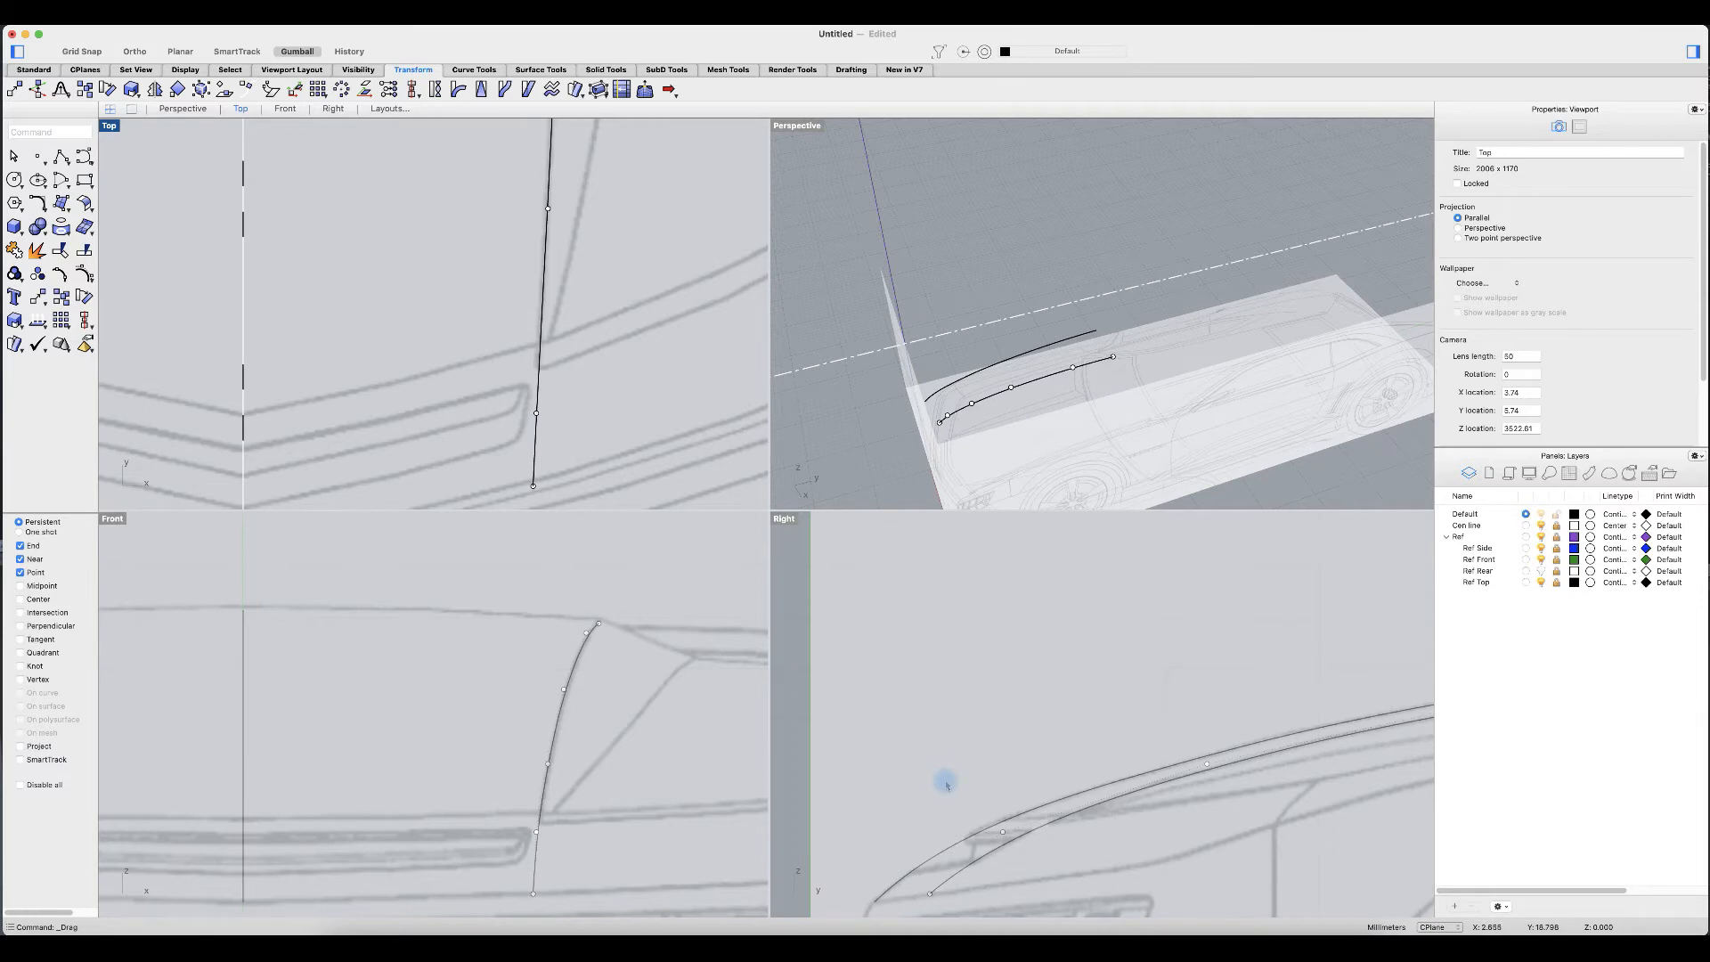
scroll(946, 784, down, 5)
right_drag(1130, 439, 1076, 368)
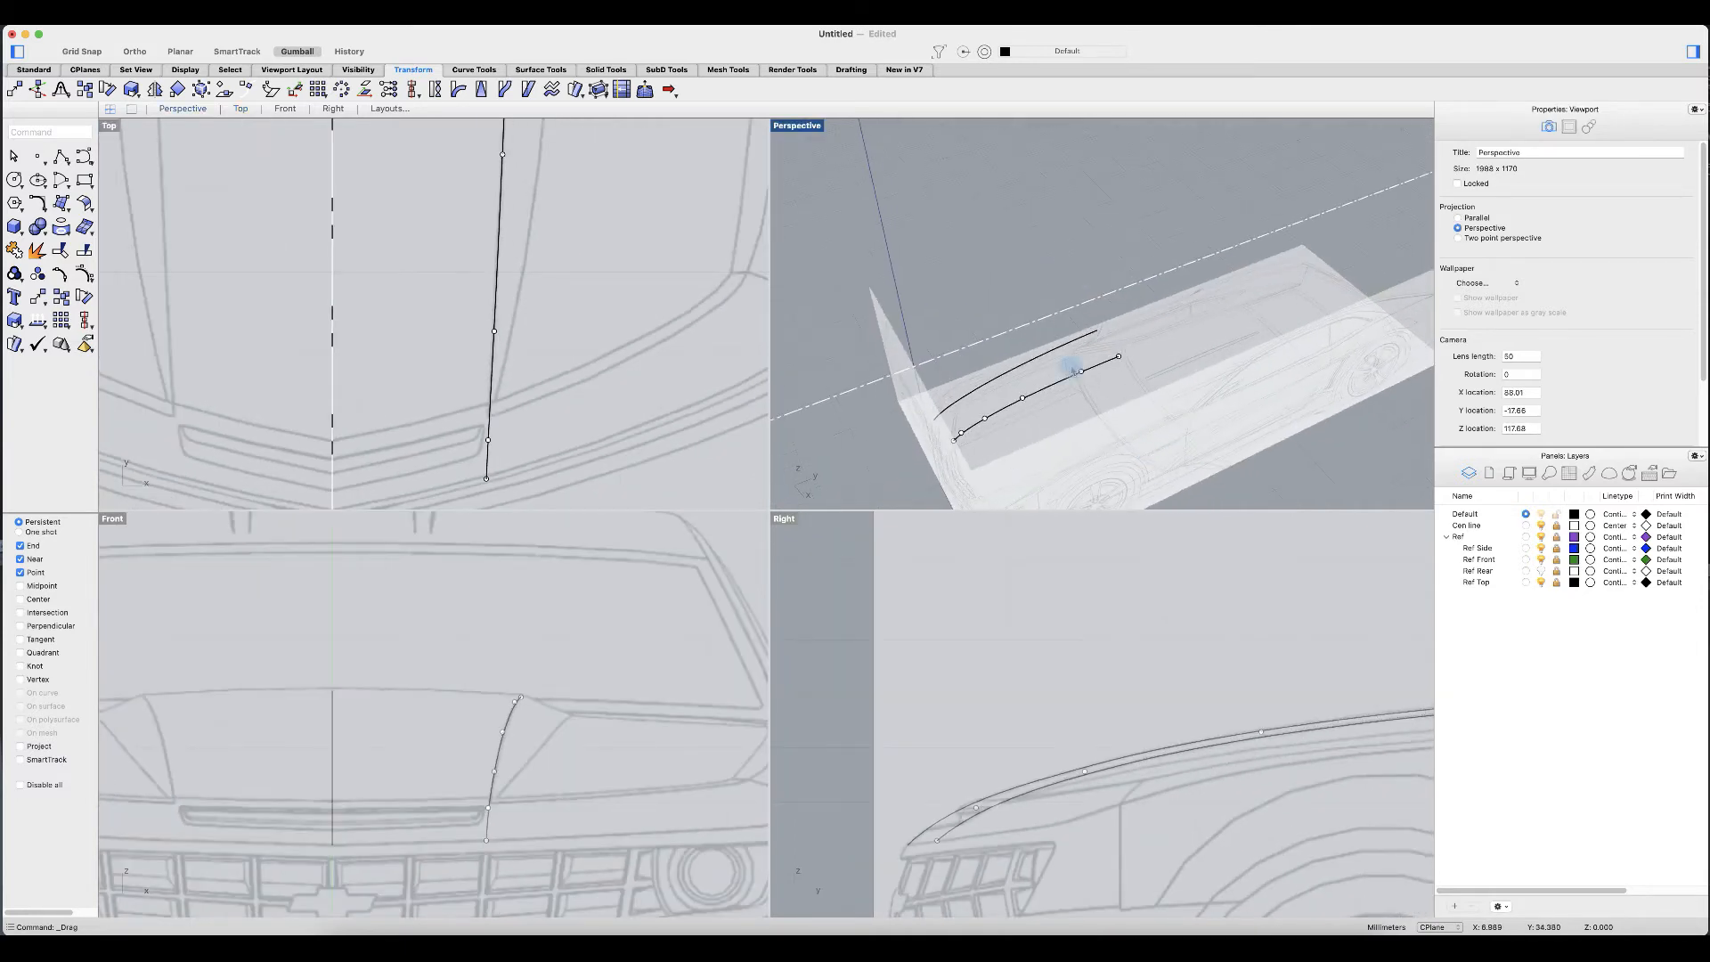
right_drag(1049, 285, 1599, 543)
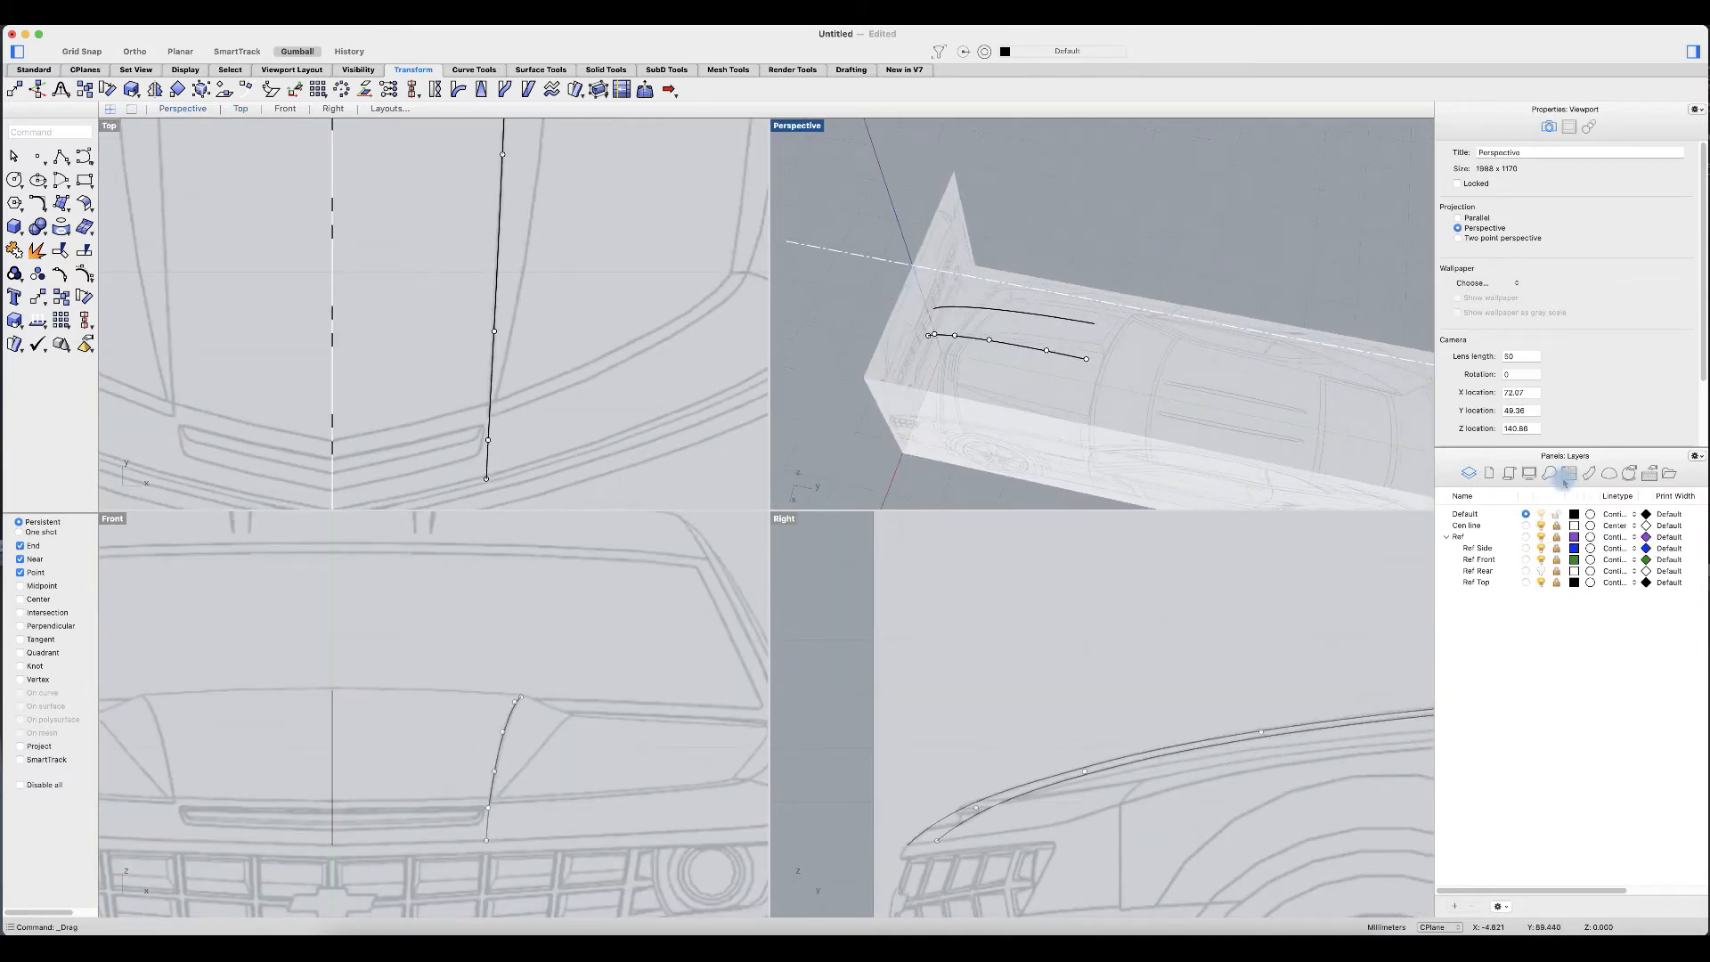
Step: Turn off the duplicated curve's control points and show both hood curves against the full blueprints
right_click(83, 273)
right_click(1072, 216)
click(658, 325)
scroll(659, 327, down, 5)
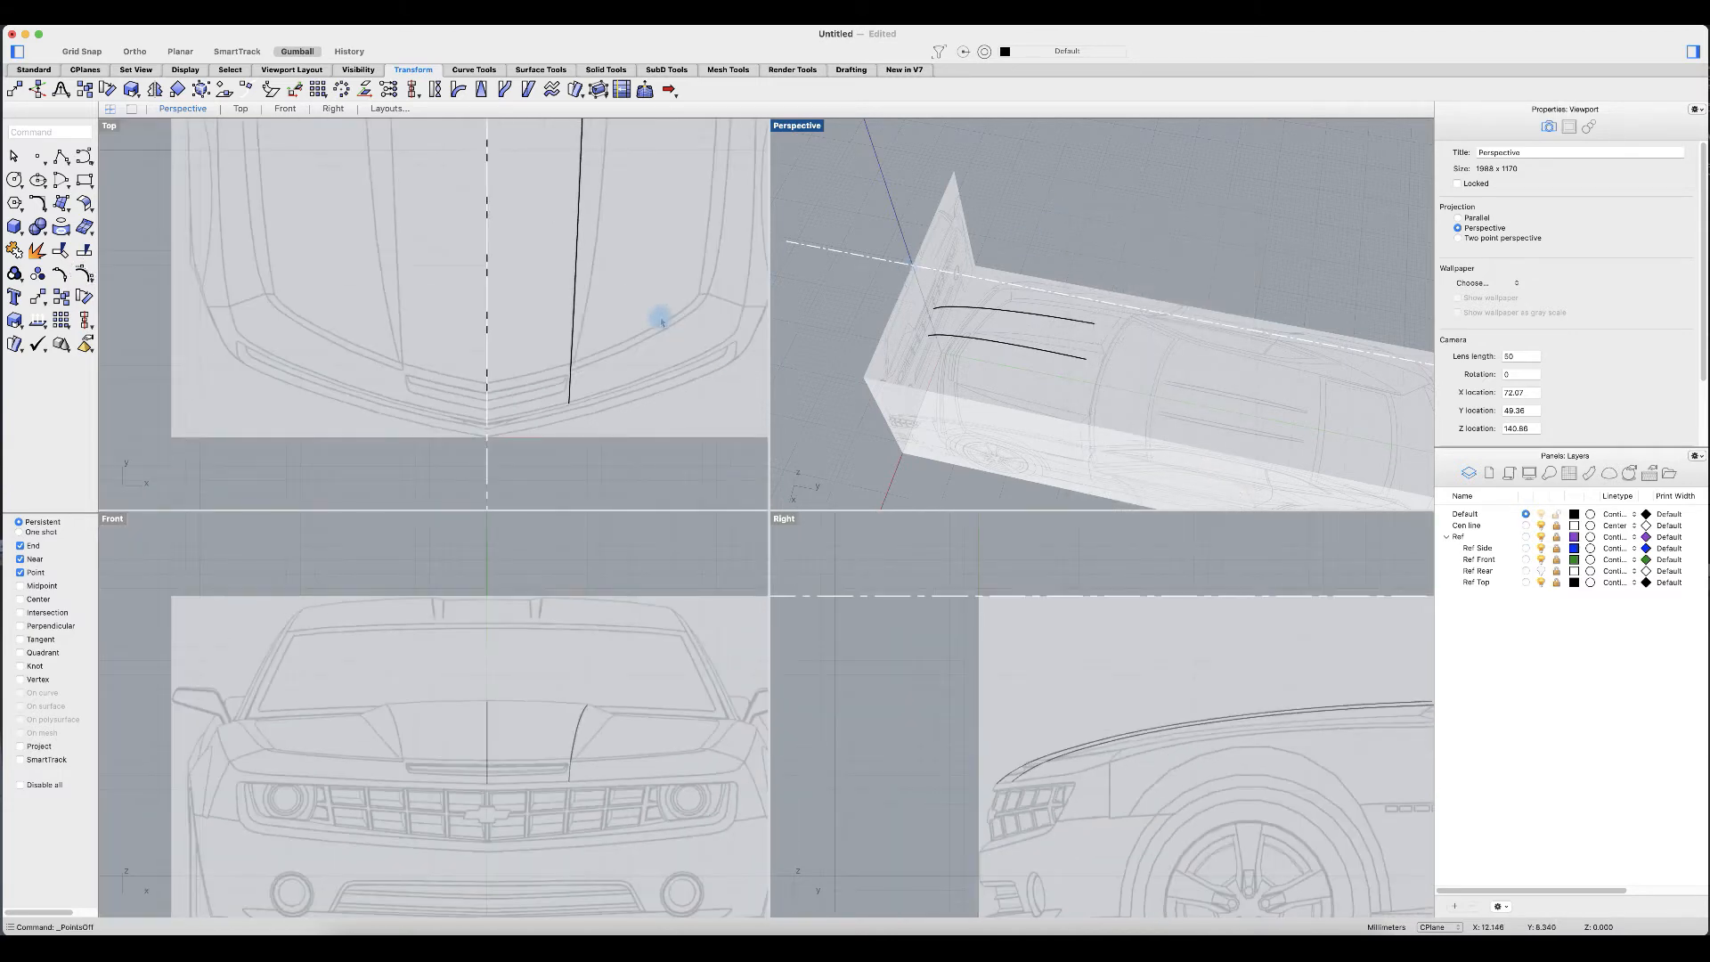
scroll(546, 318, down, 5)
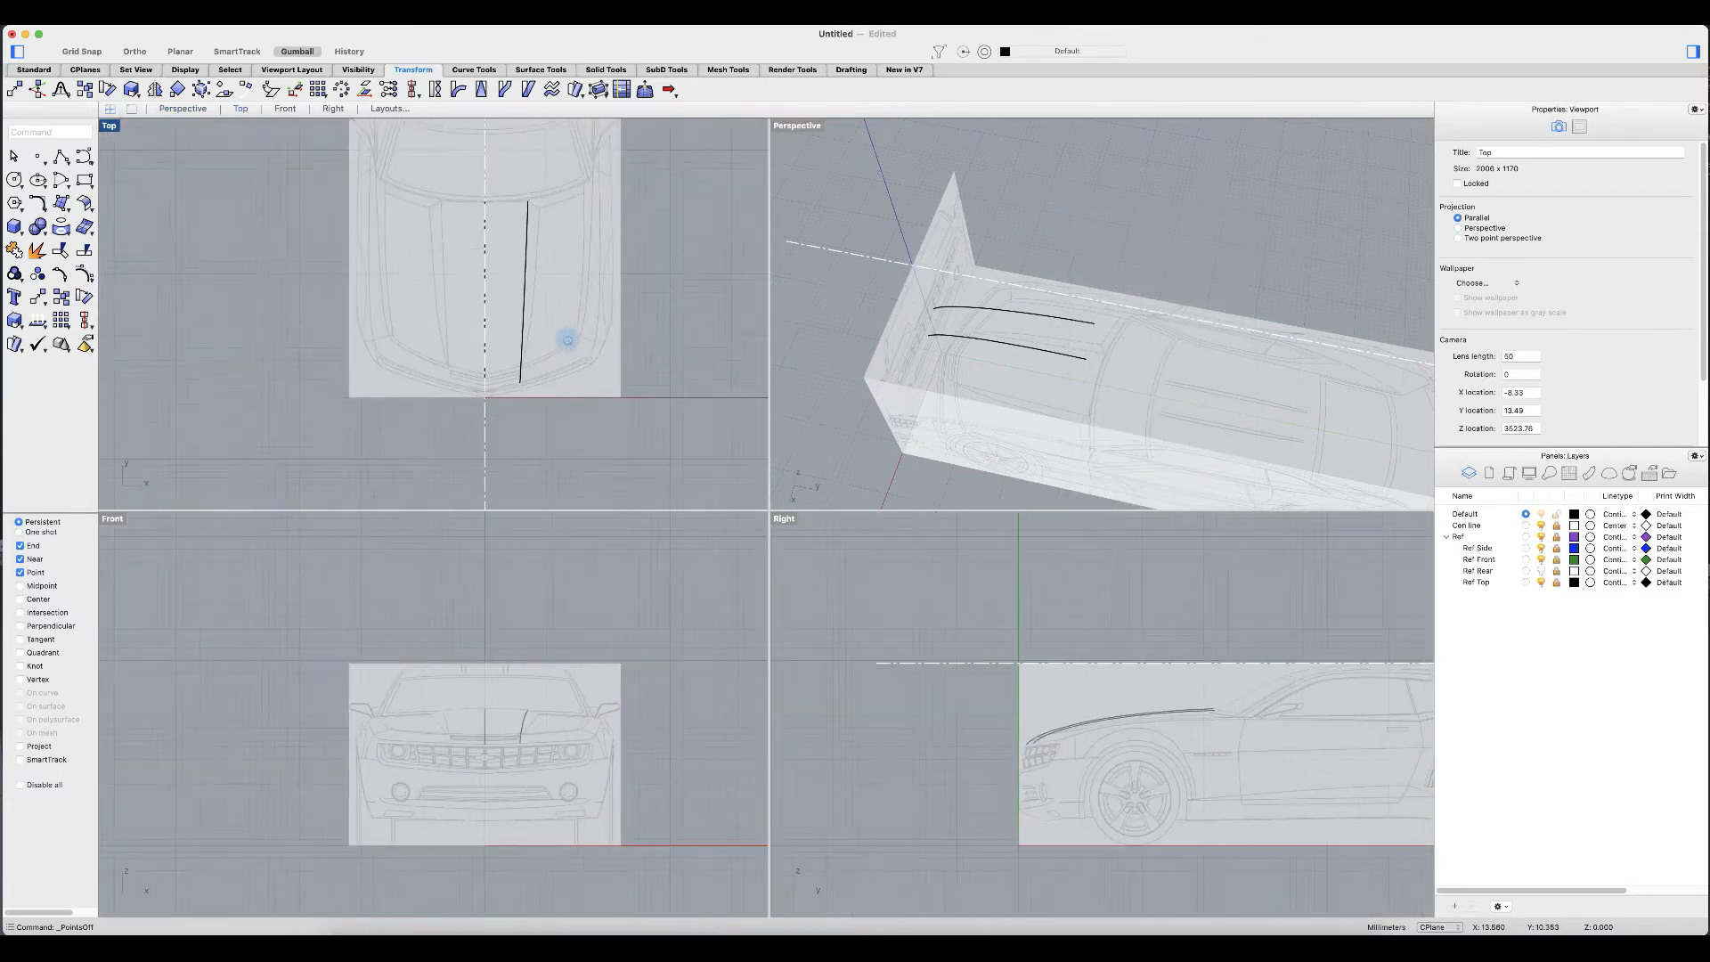
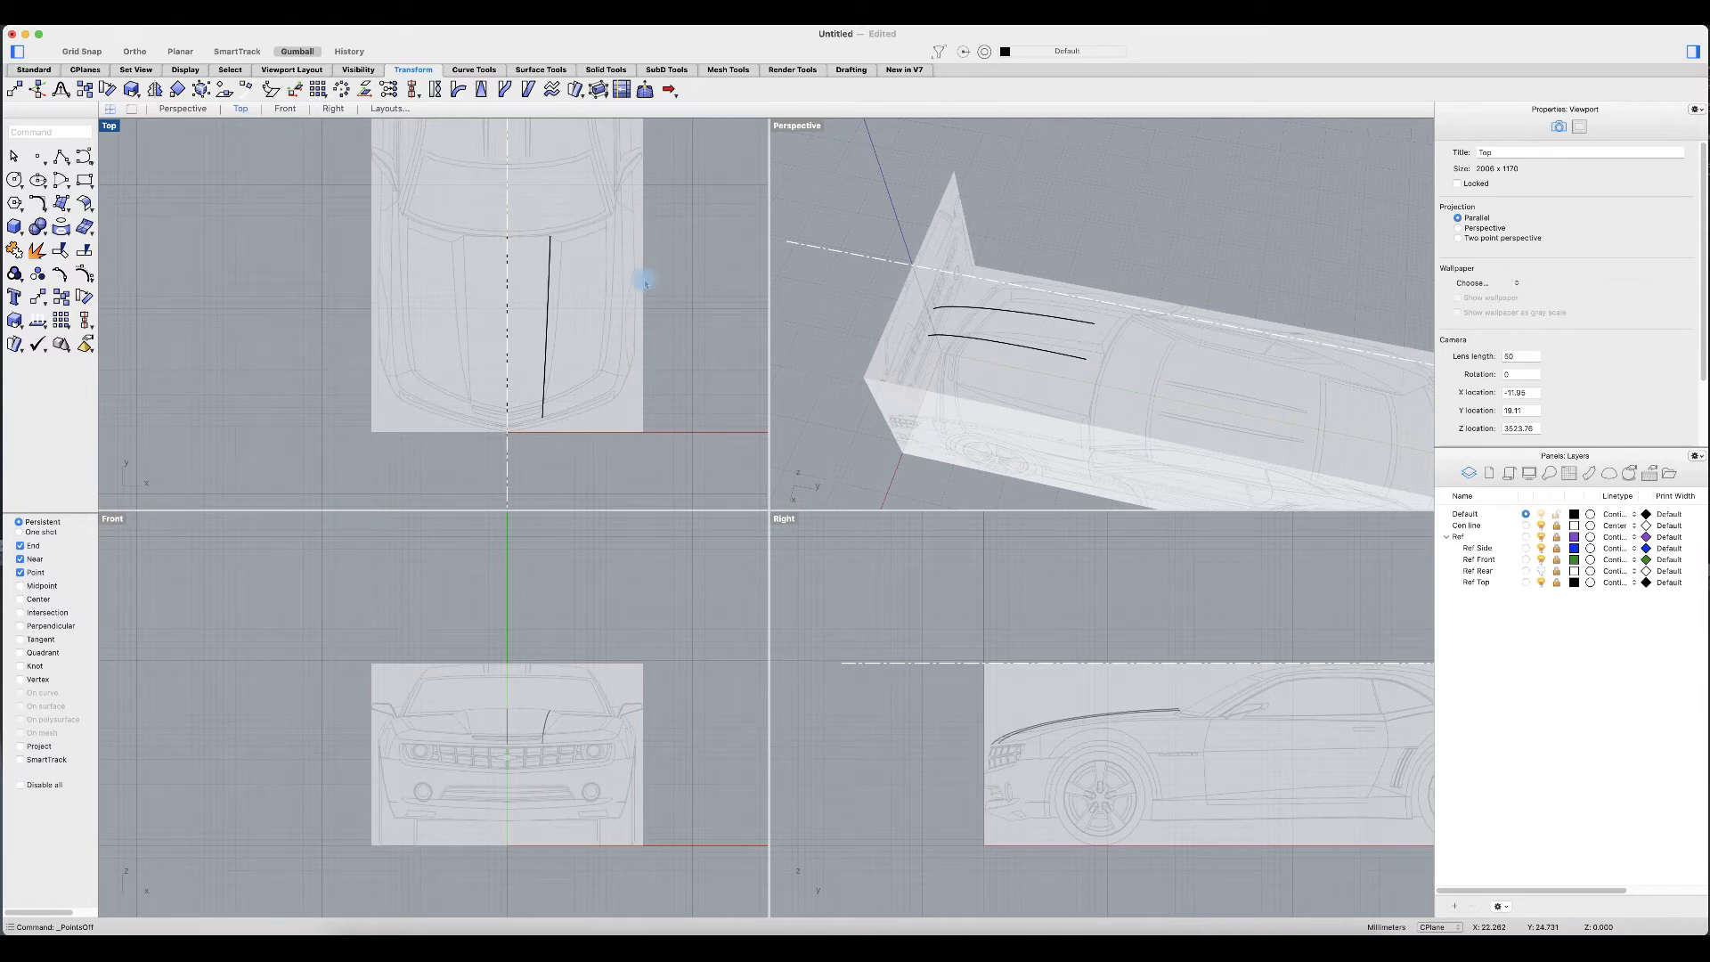
right_drag(1113, 411, 1026, 384)
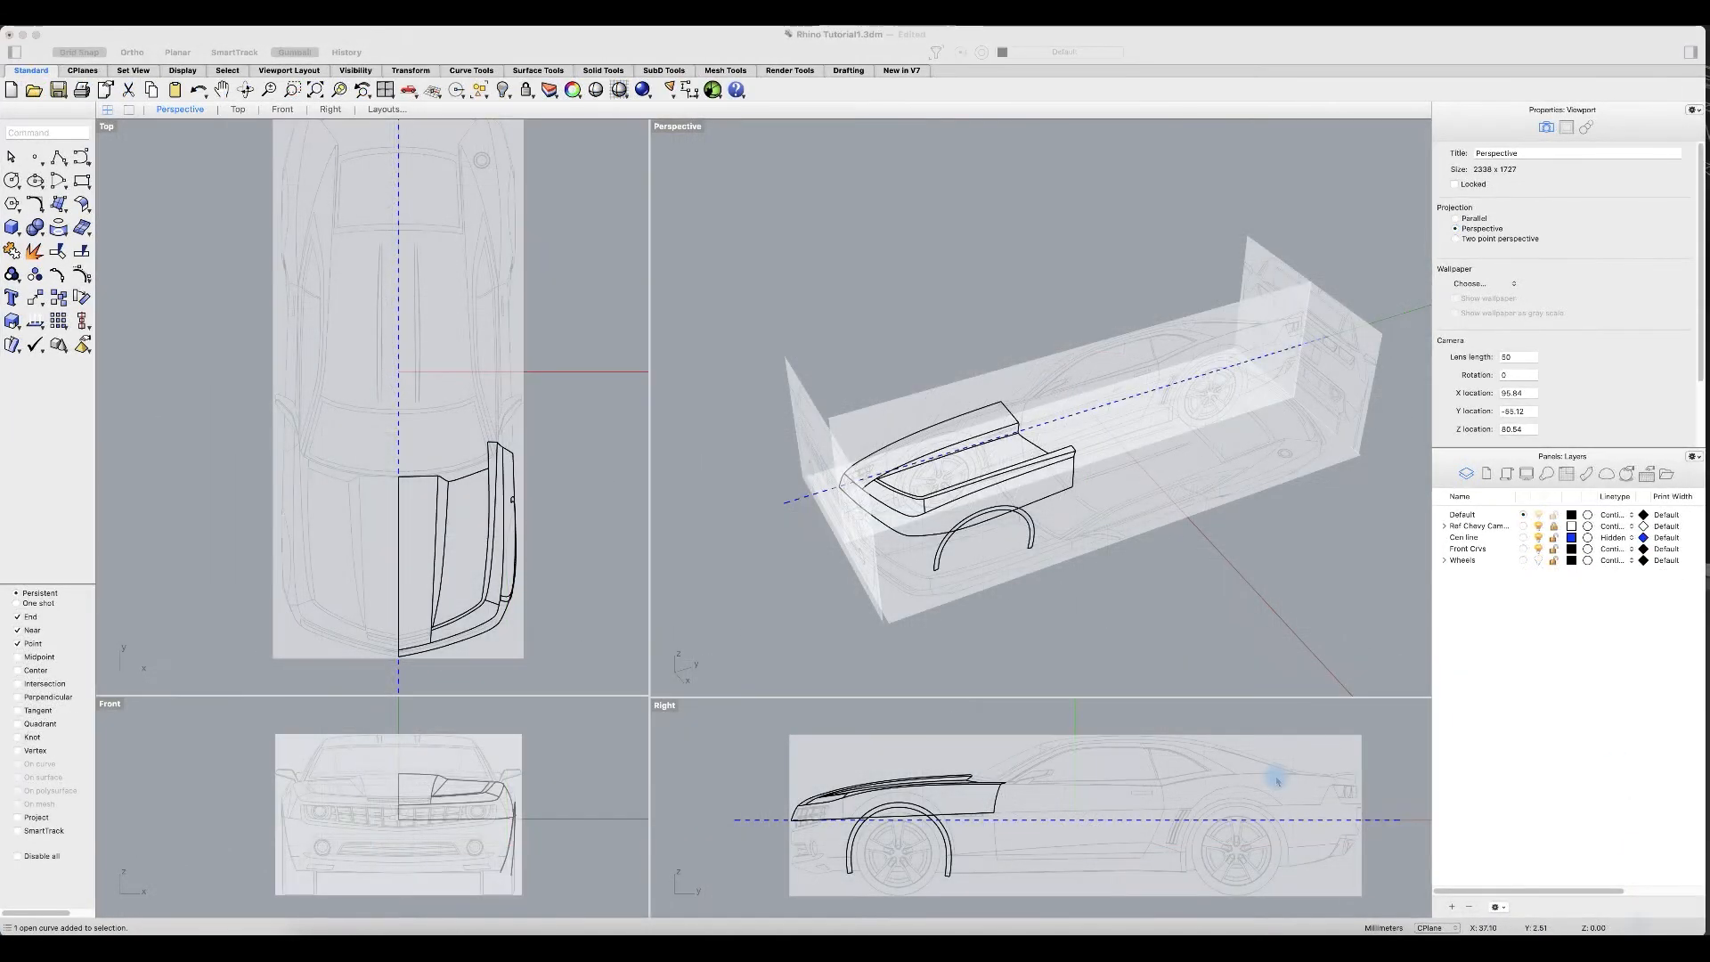
Step: Switch to the Rhino Tutorial1.3dm model and select the hood's centre curve in the Perspective view
click(1047, 547)
mouse_move(1048, 545)
right_down()
mouse_move(1023, 543)
mouse_move(1046, 543)
right_up()
scroll(1000, 421, up, 5)
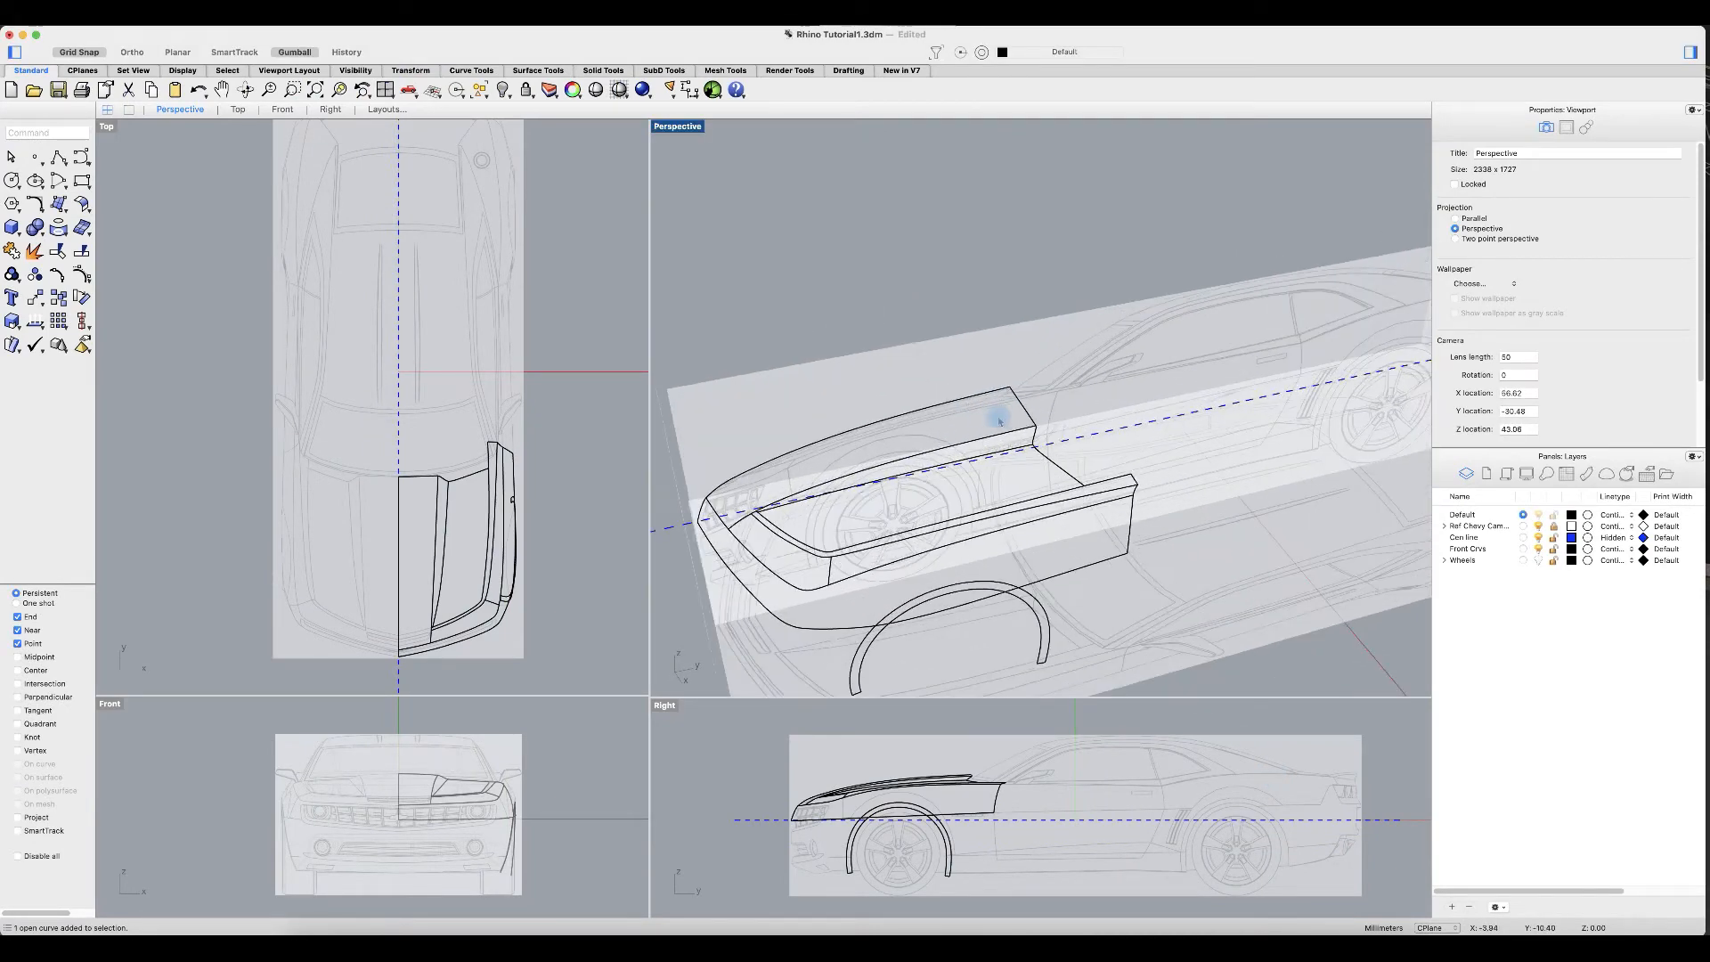
click(969, 402)
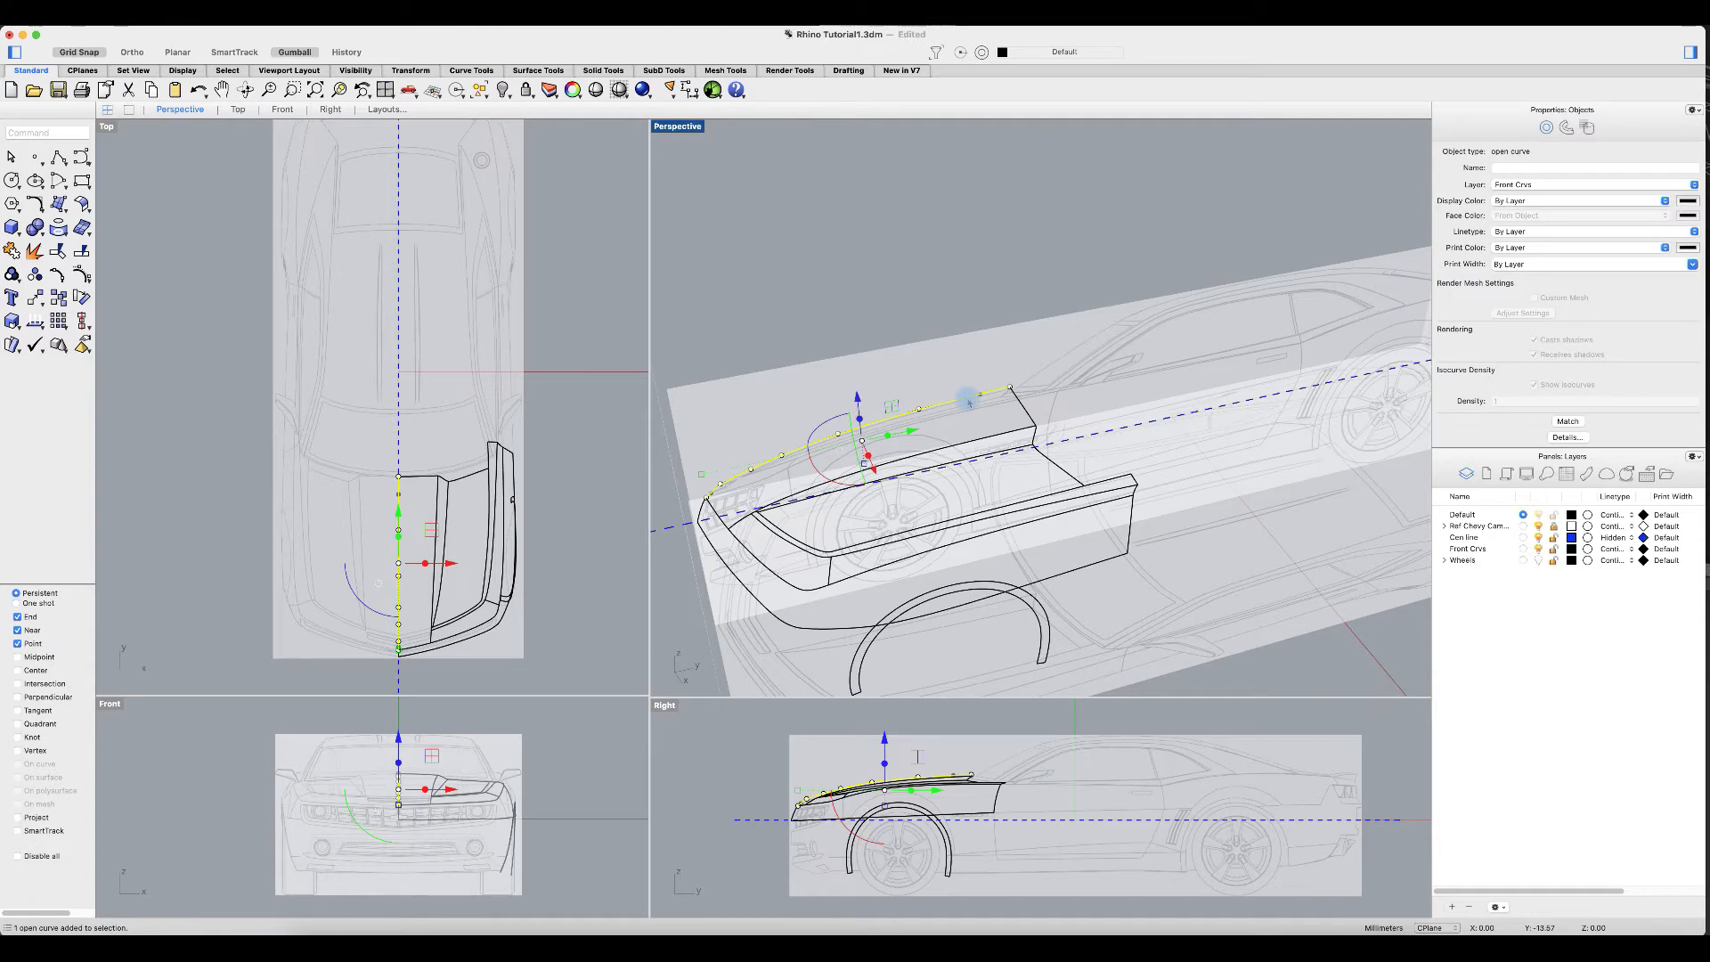
Step: Hide the Rear sublayer within the Ref Chevy Cam reference layer group
click(992, 440)
scroll(439, 806, up, 5)
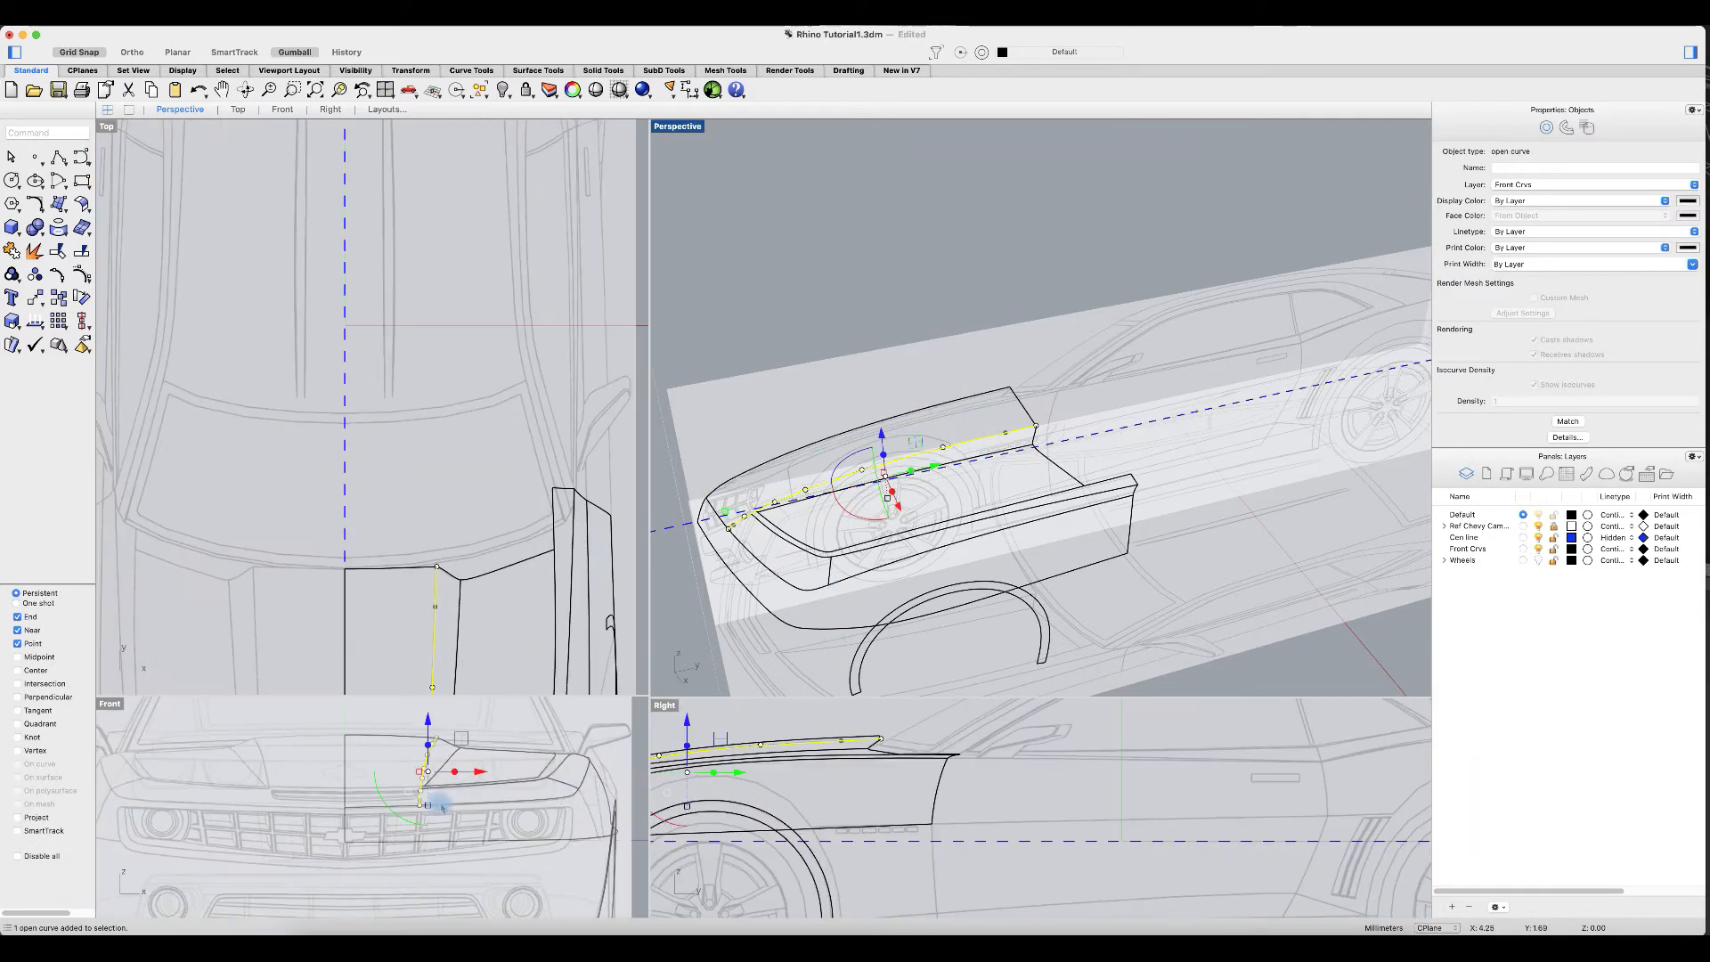
scroll(485, 768, up, 3)
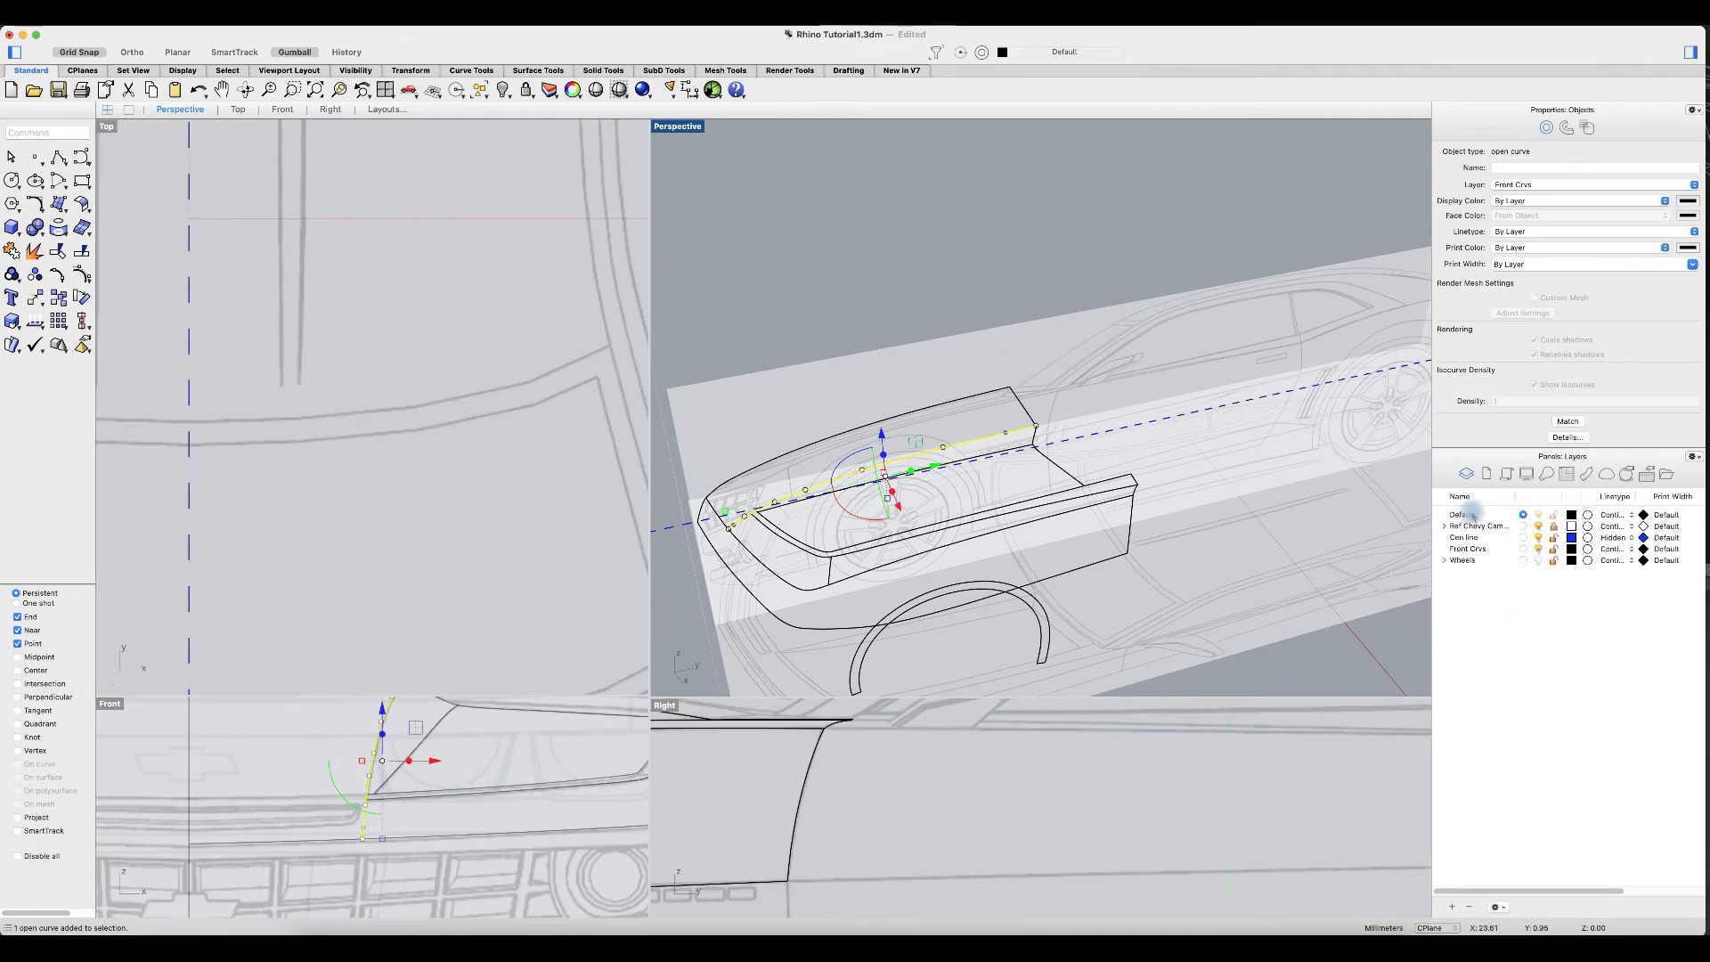
click(1444, 526)
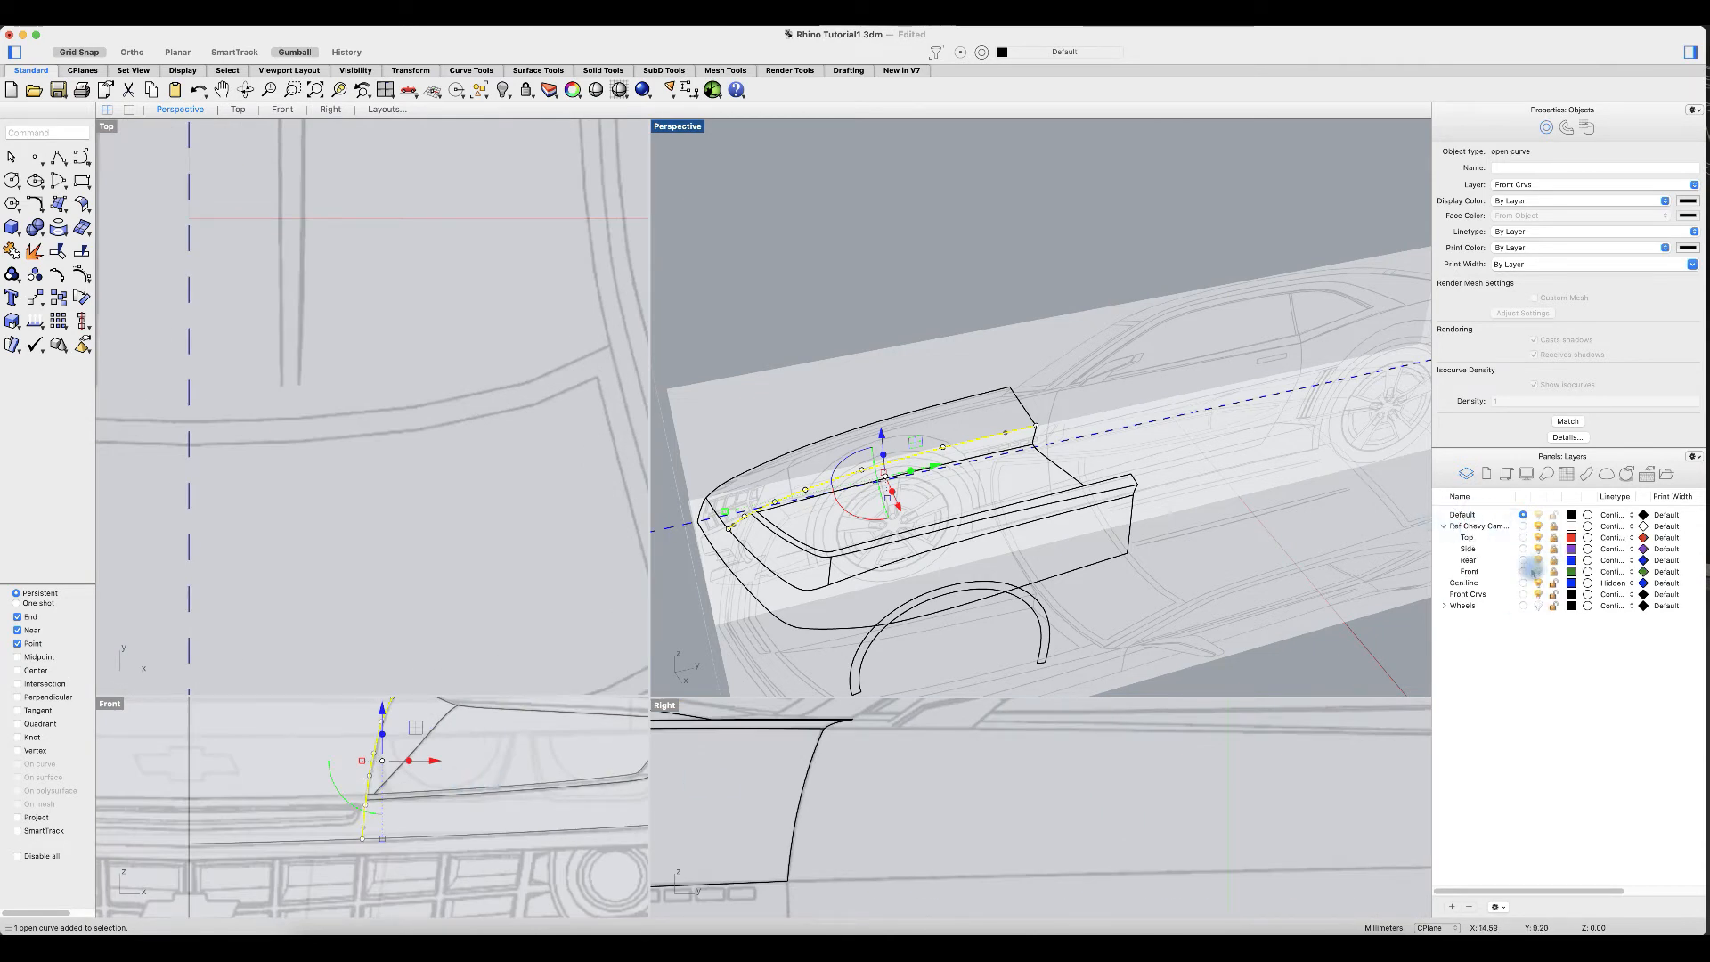
click(1538, 561)
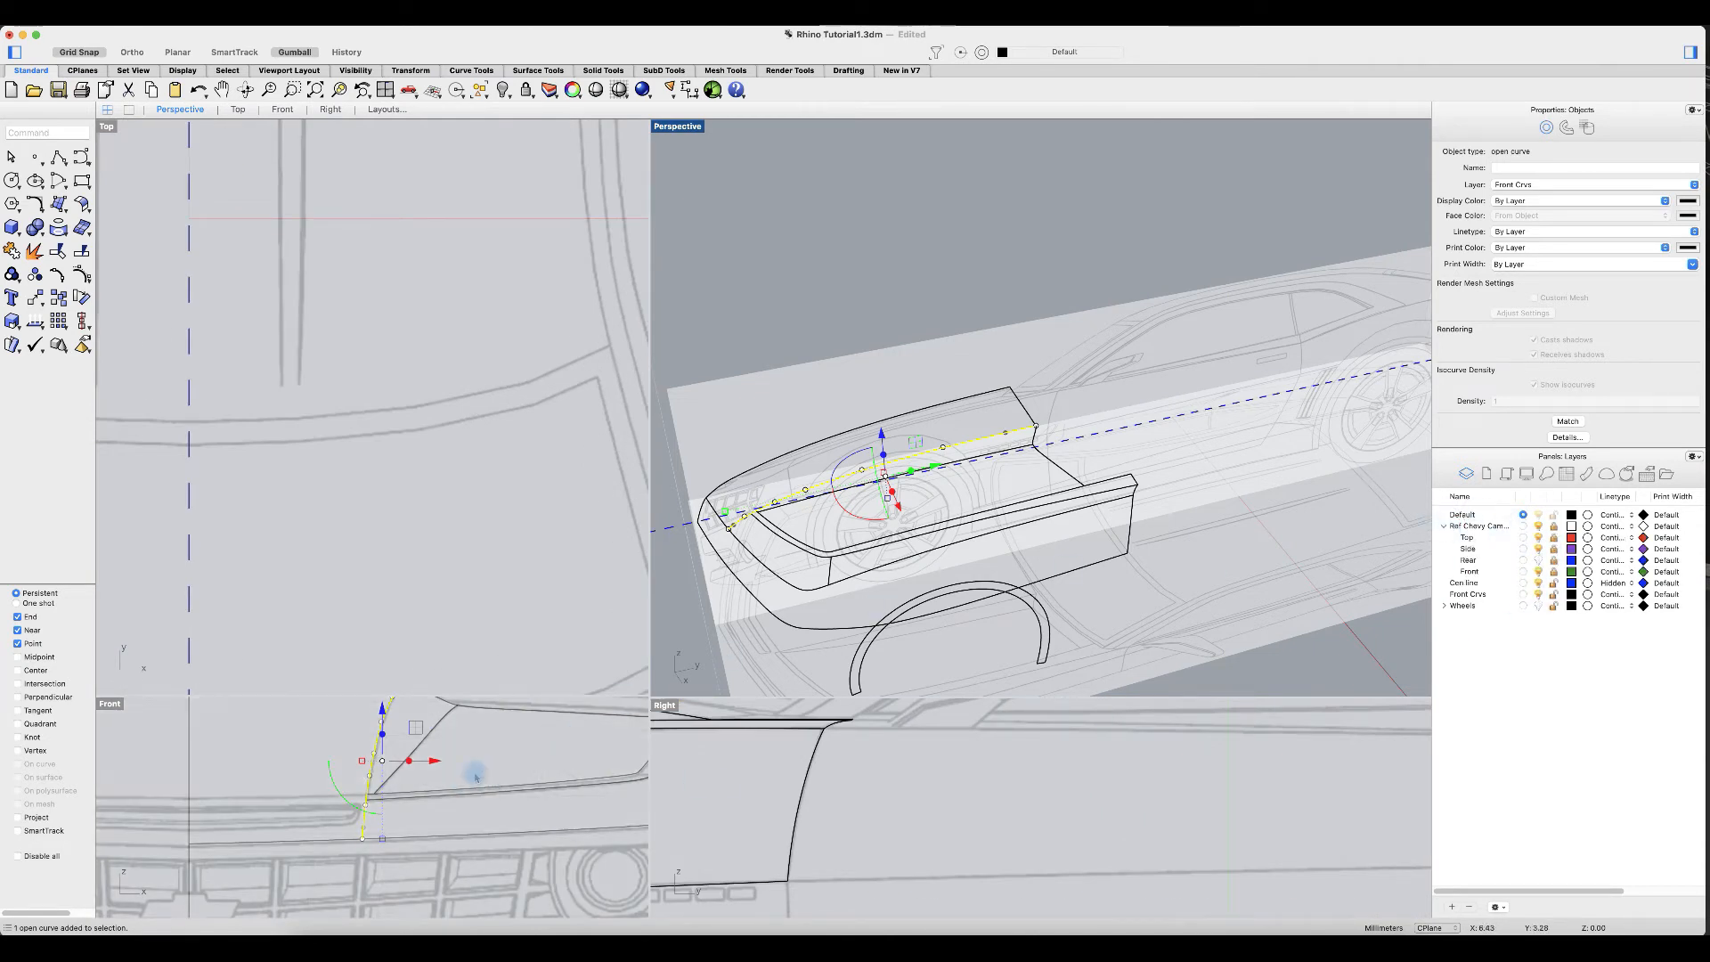
Step: Examine how the front body curves line up with the reference drawings in the front, top and side views
scroll(476, 777, down, 3)
double_click(110, 703)
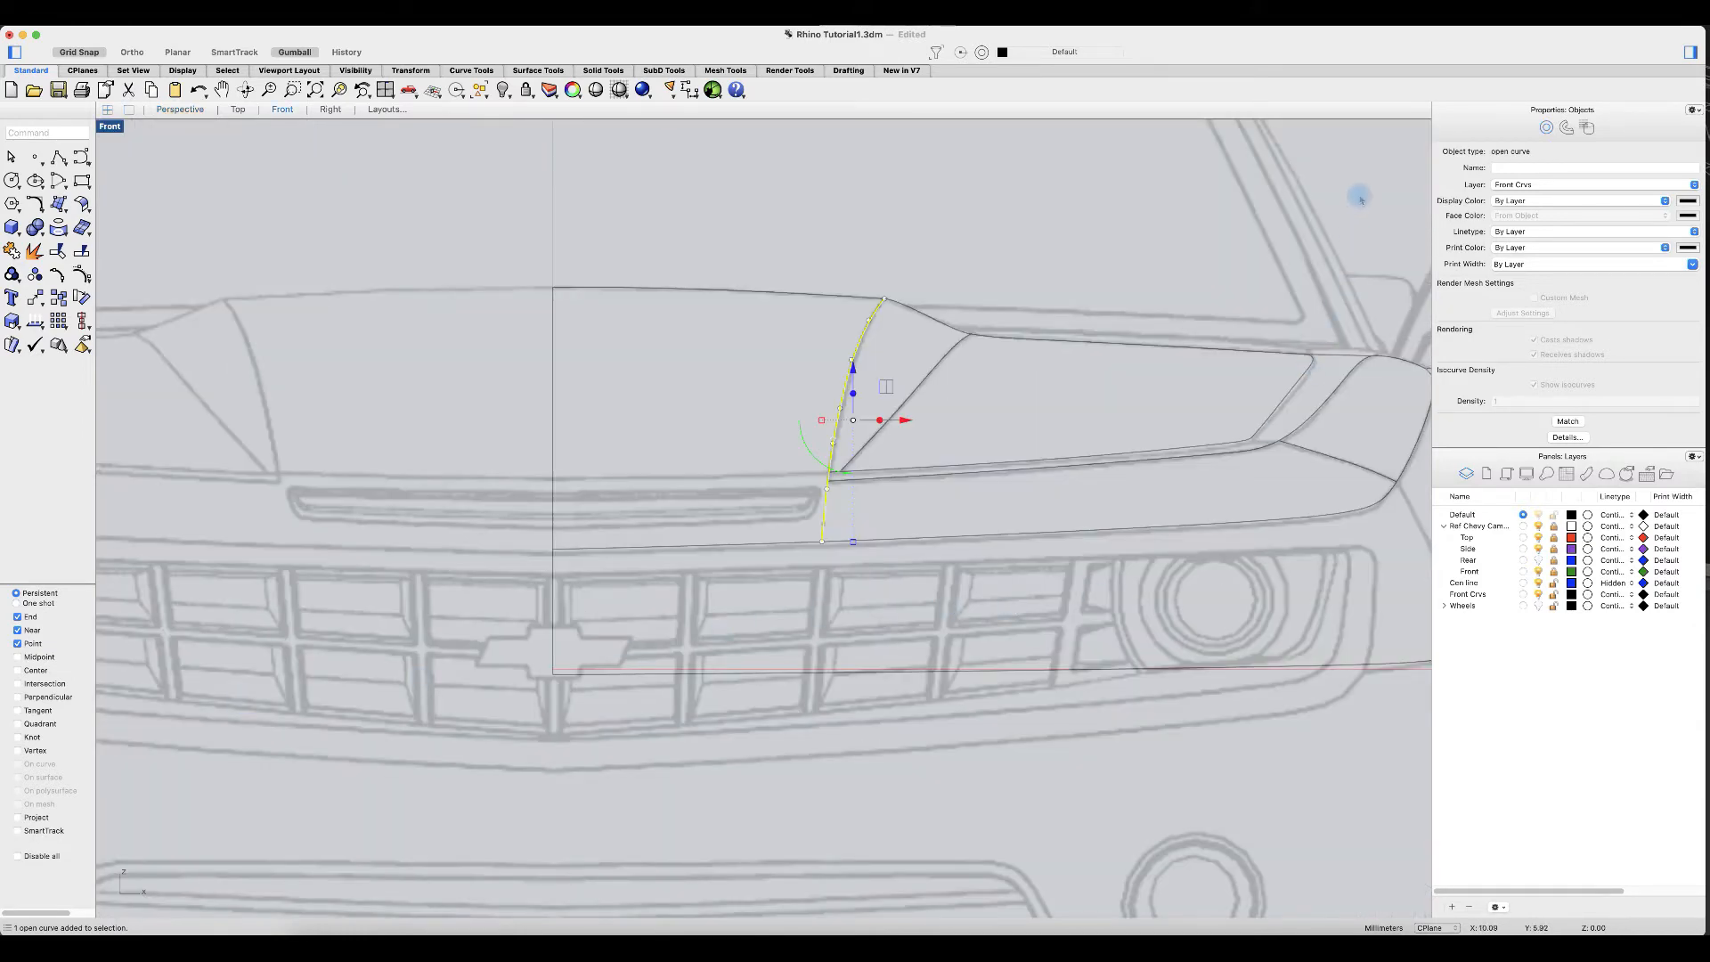
click(1359, 196)
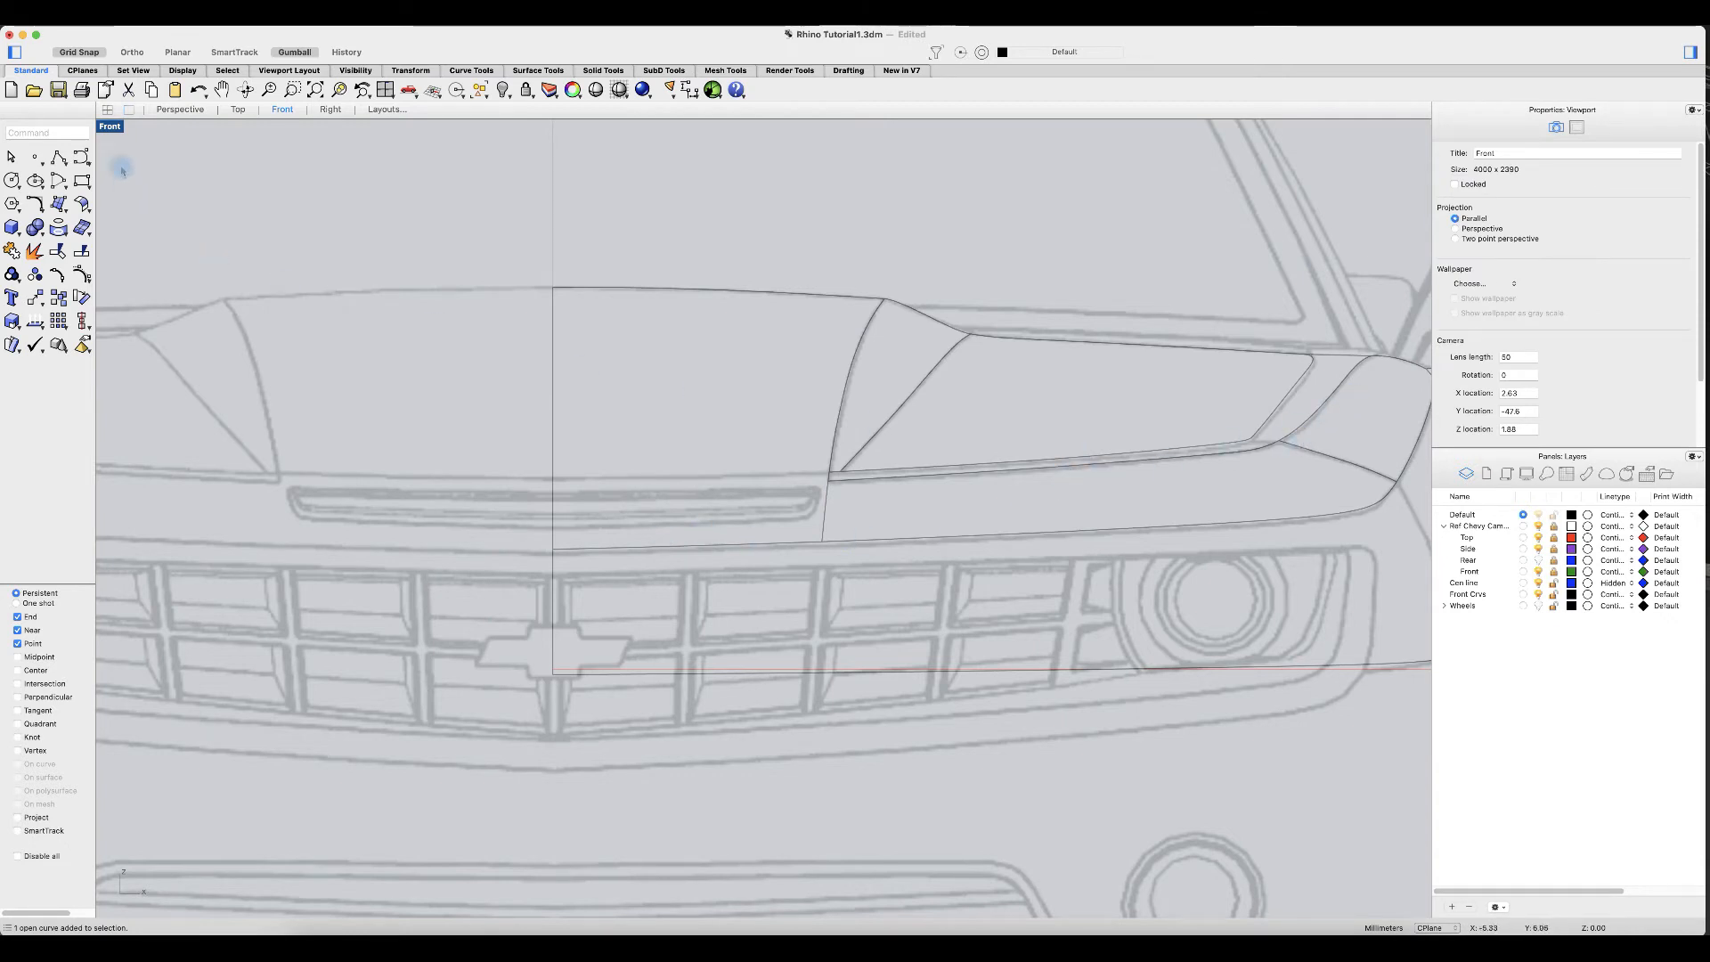
double_click(112, 128)
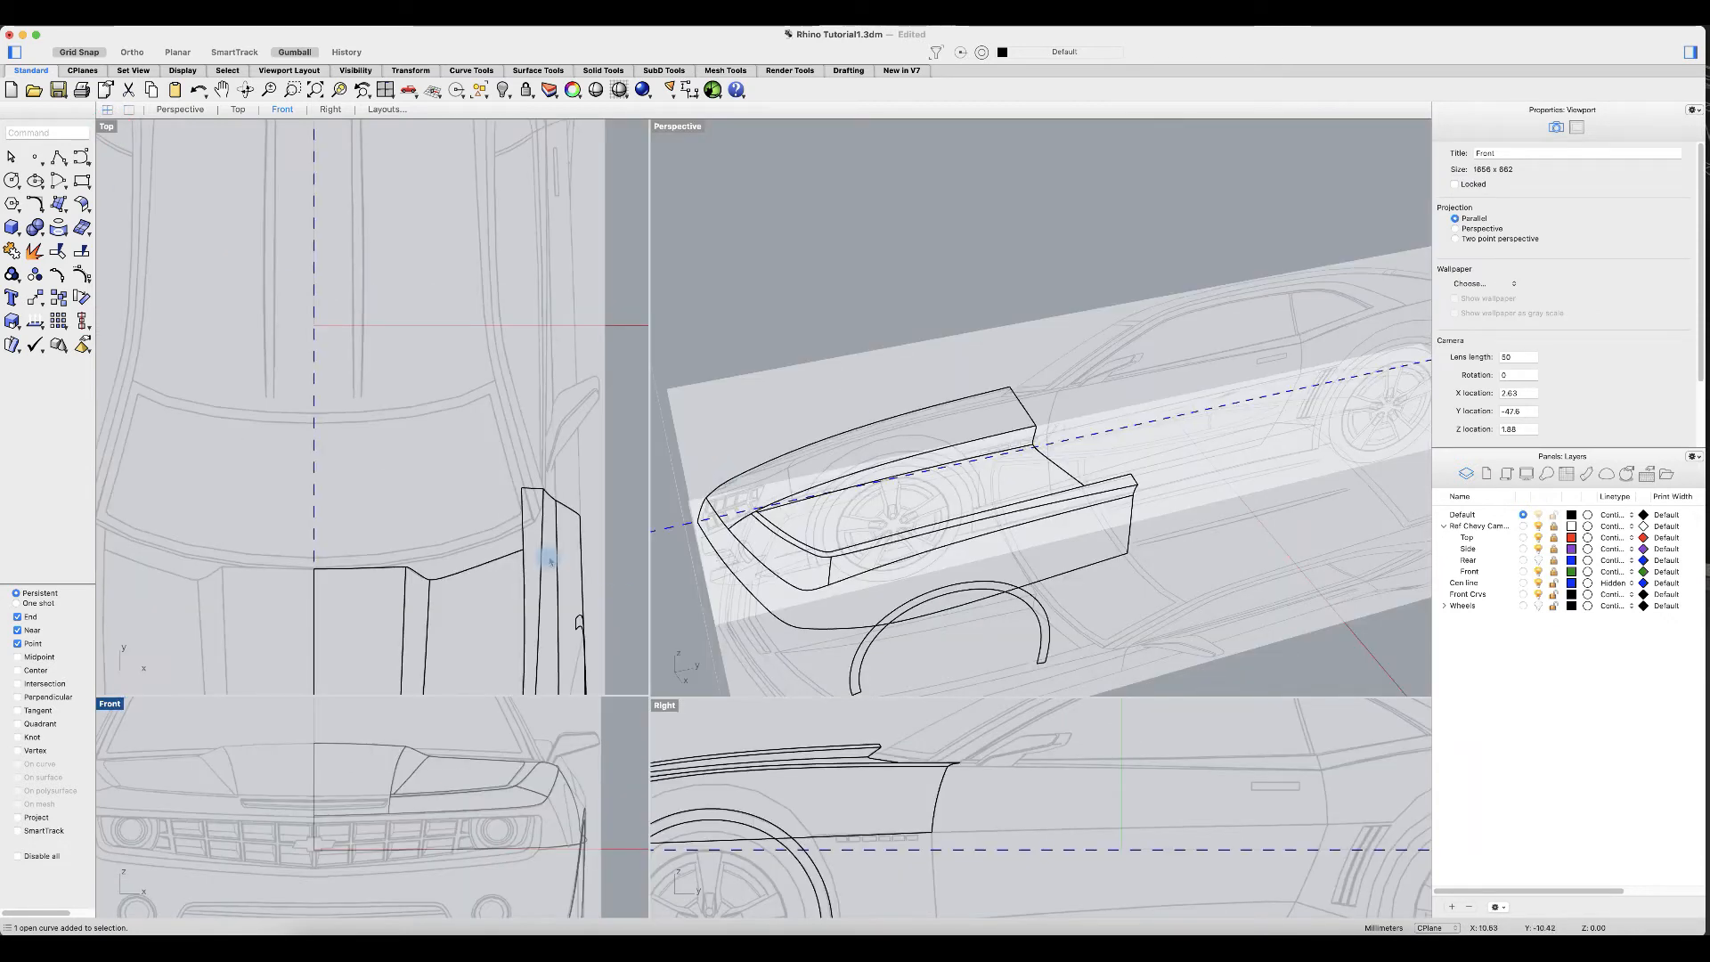
scroll(554, 564, down, 7)
right_drag(525, 443, 489, 297)
scroll(475, 547, up, 3)
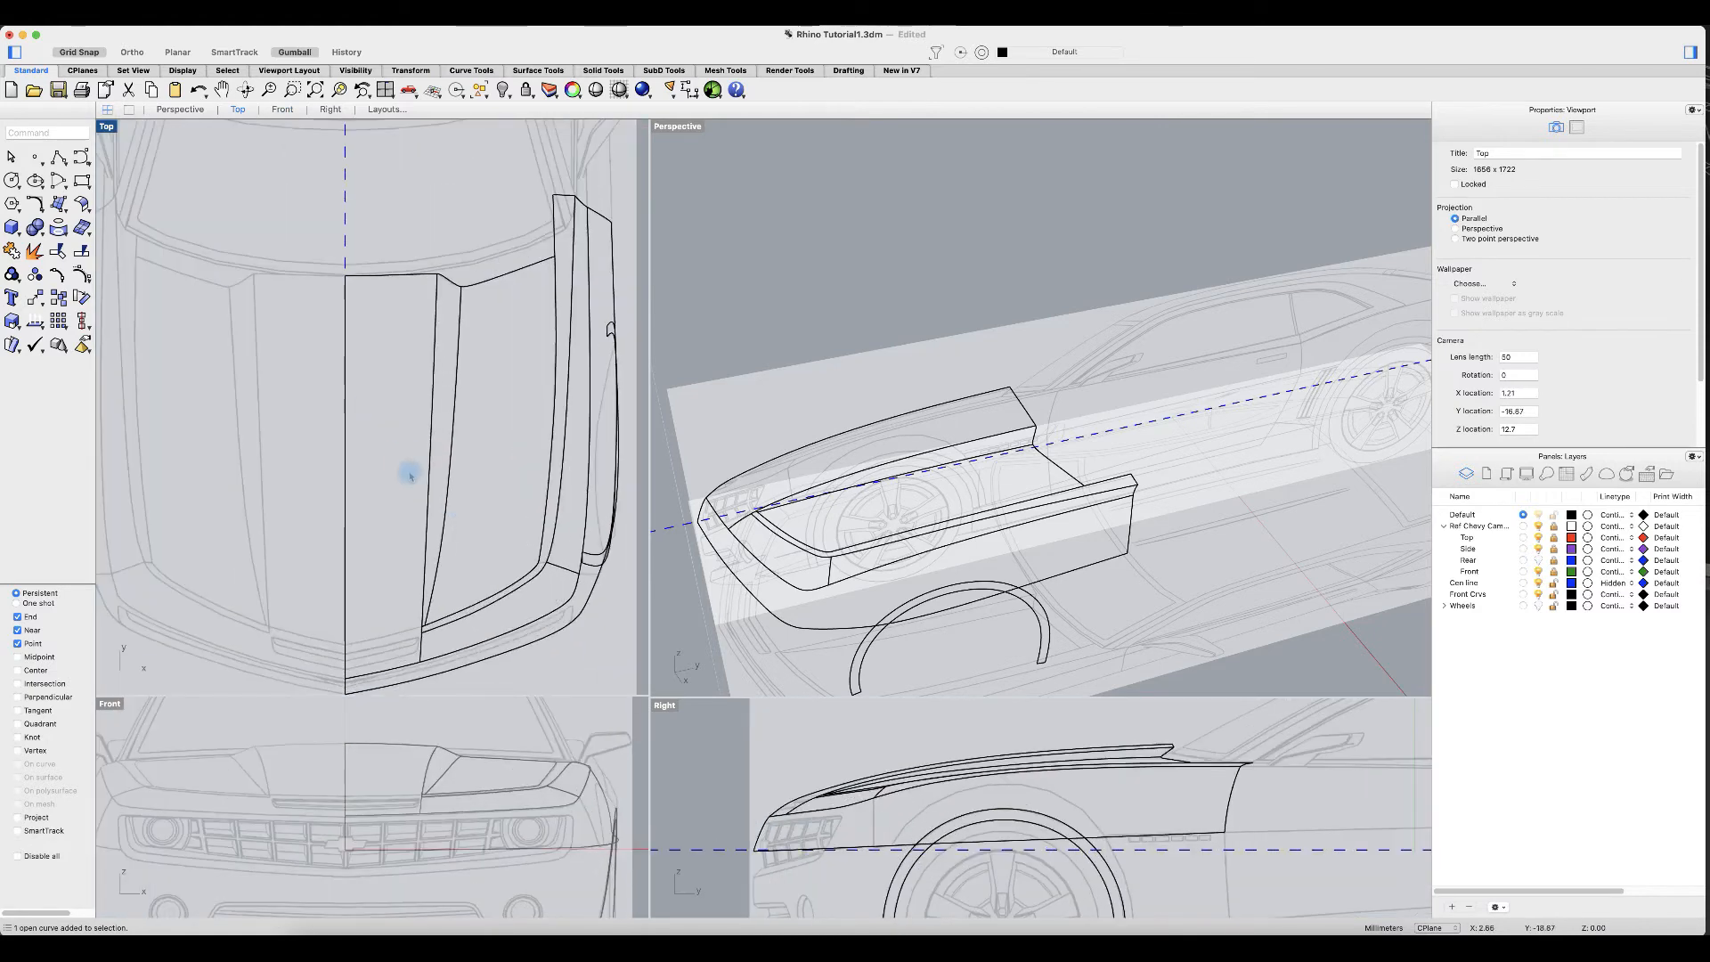
scroll(408, 478, up, 6)
scroll(471, 461, down, 5)
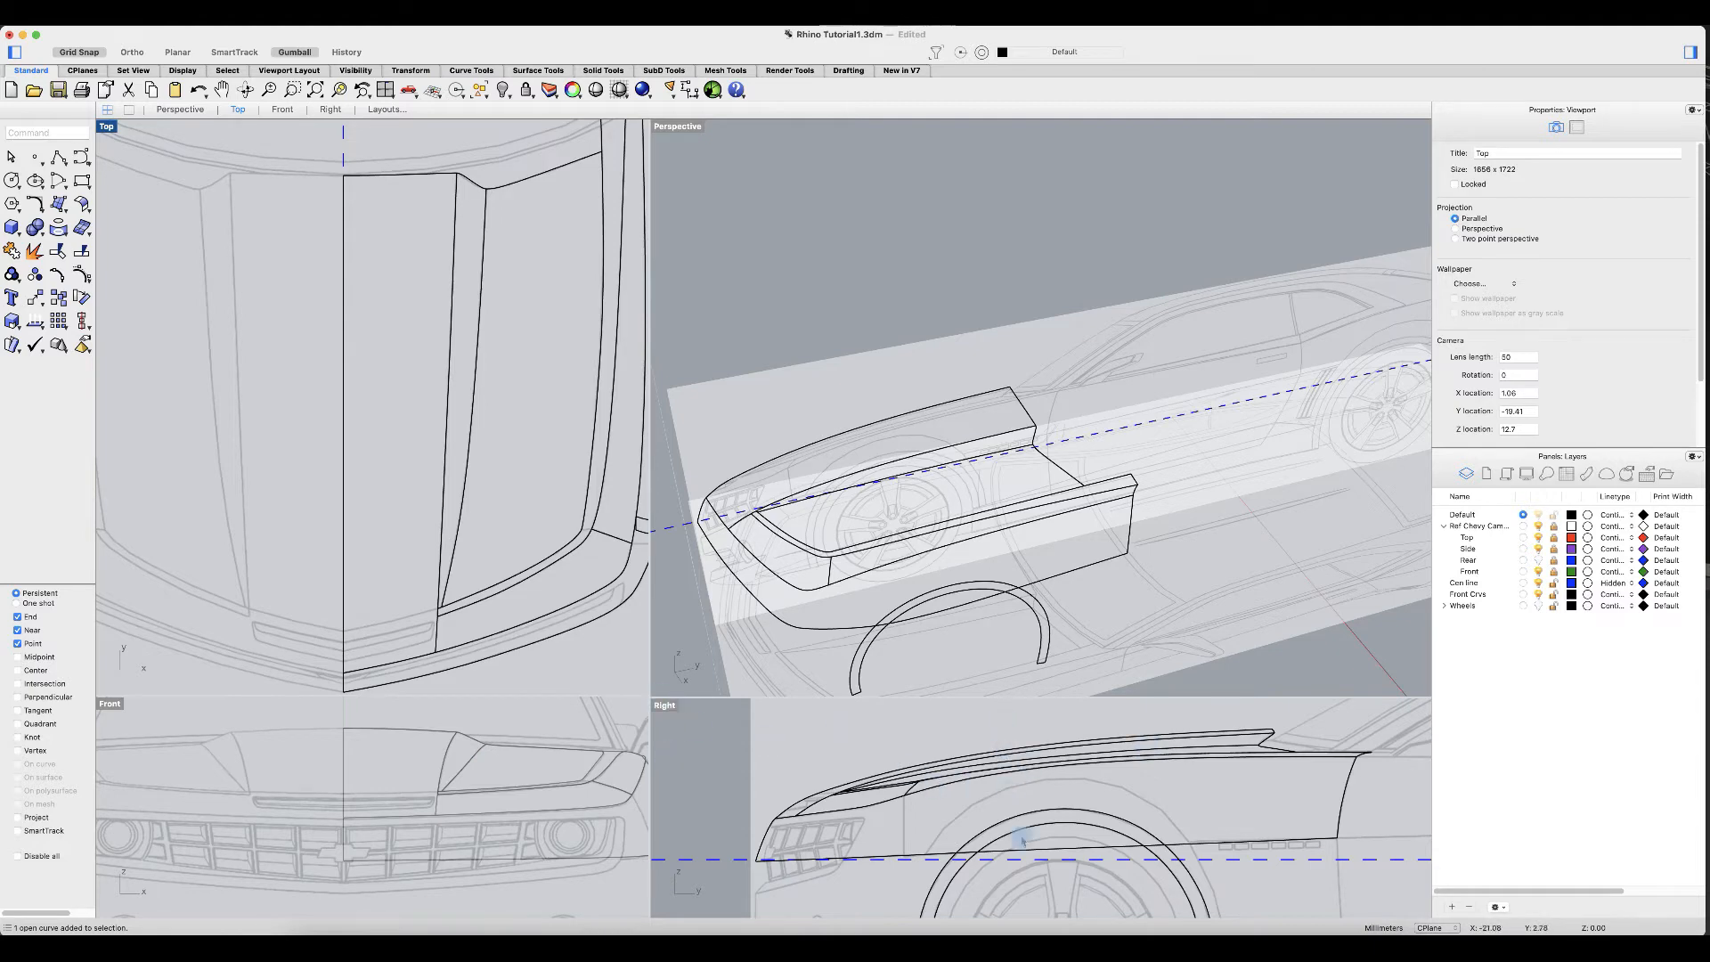
right_drag(978, 552, 833, 539)
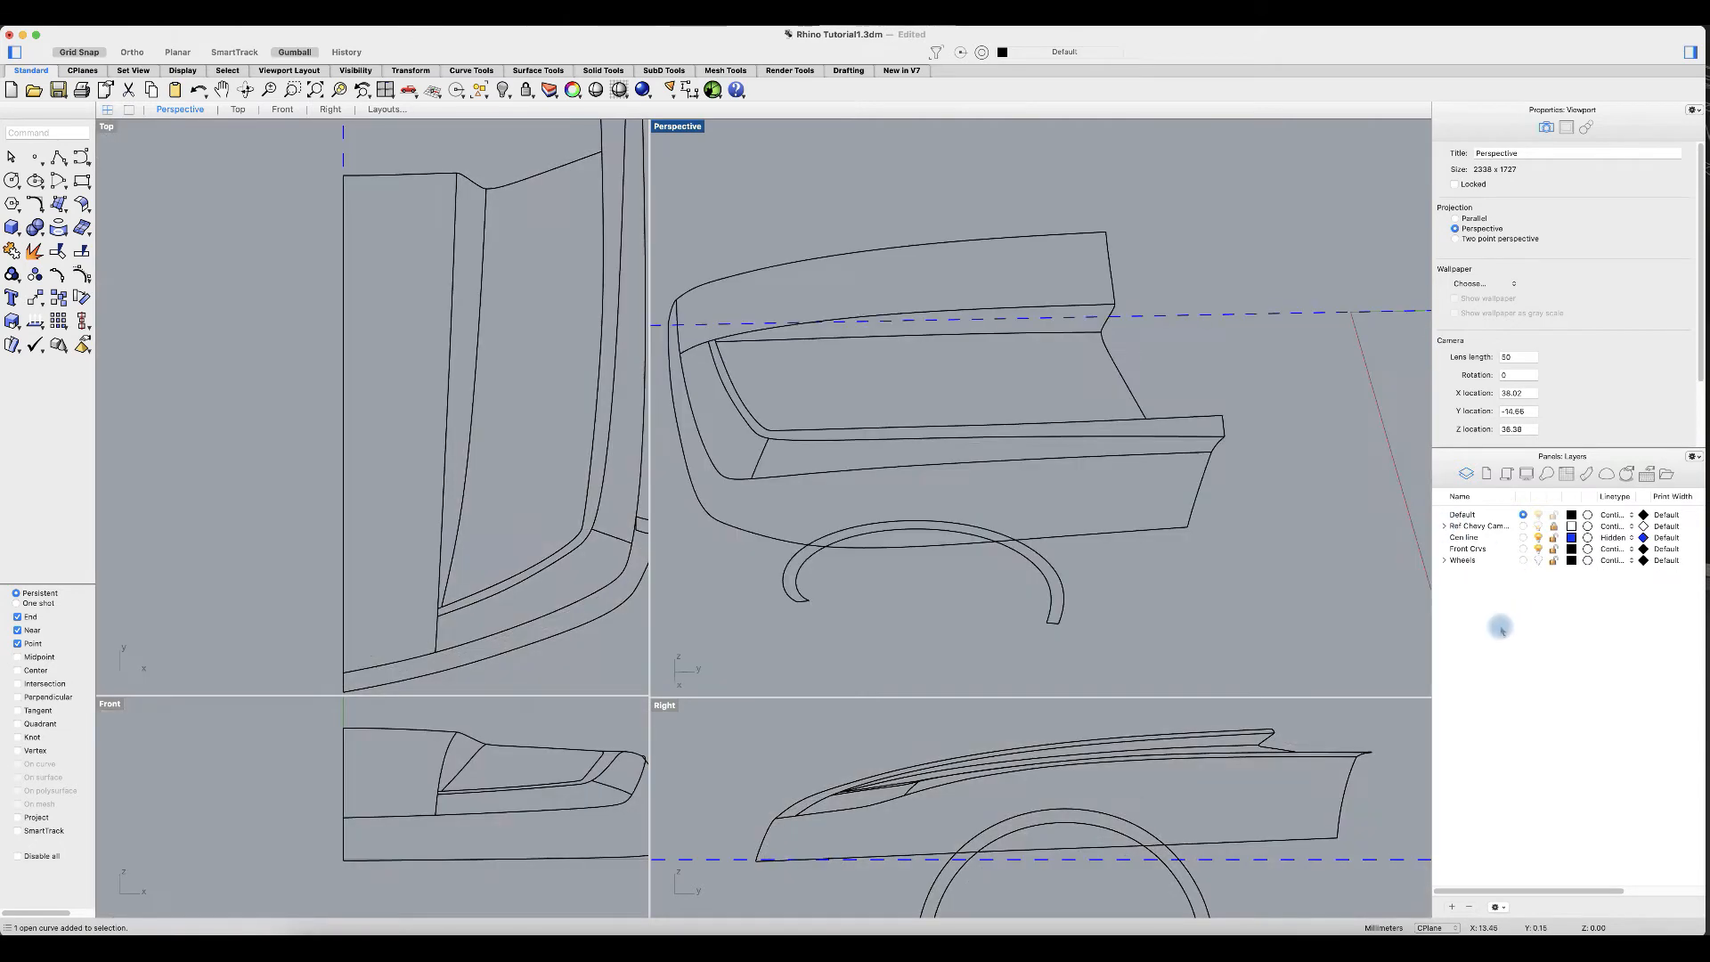
Step: Create a layer named Final Crvs and nest the Front Crvs layer inside it
right_click(1500, 625)
click(1525, 618)
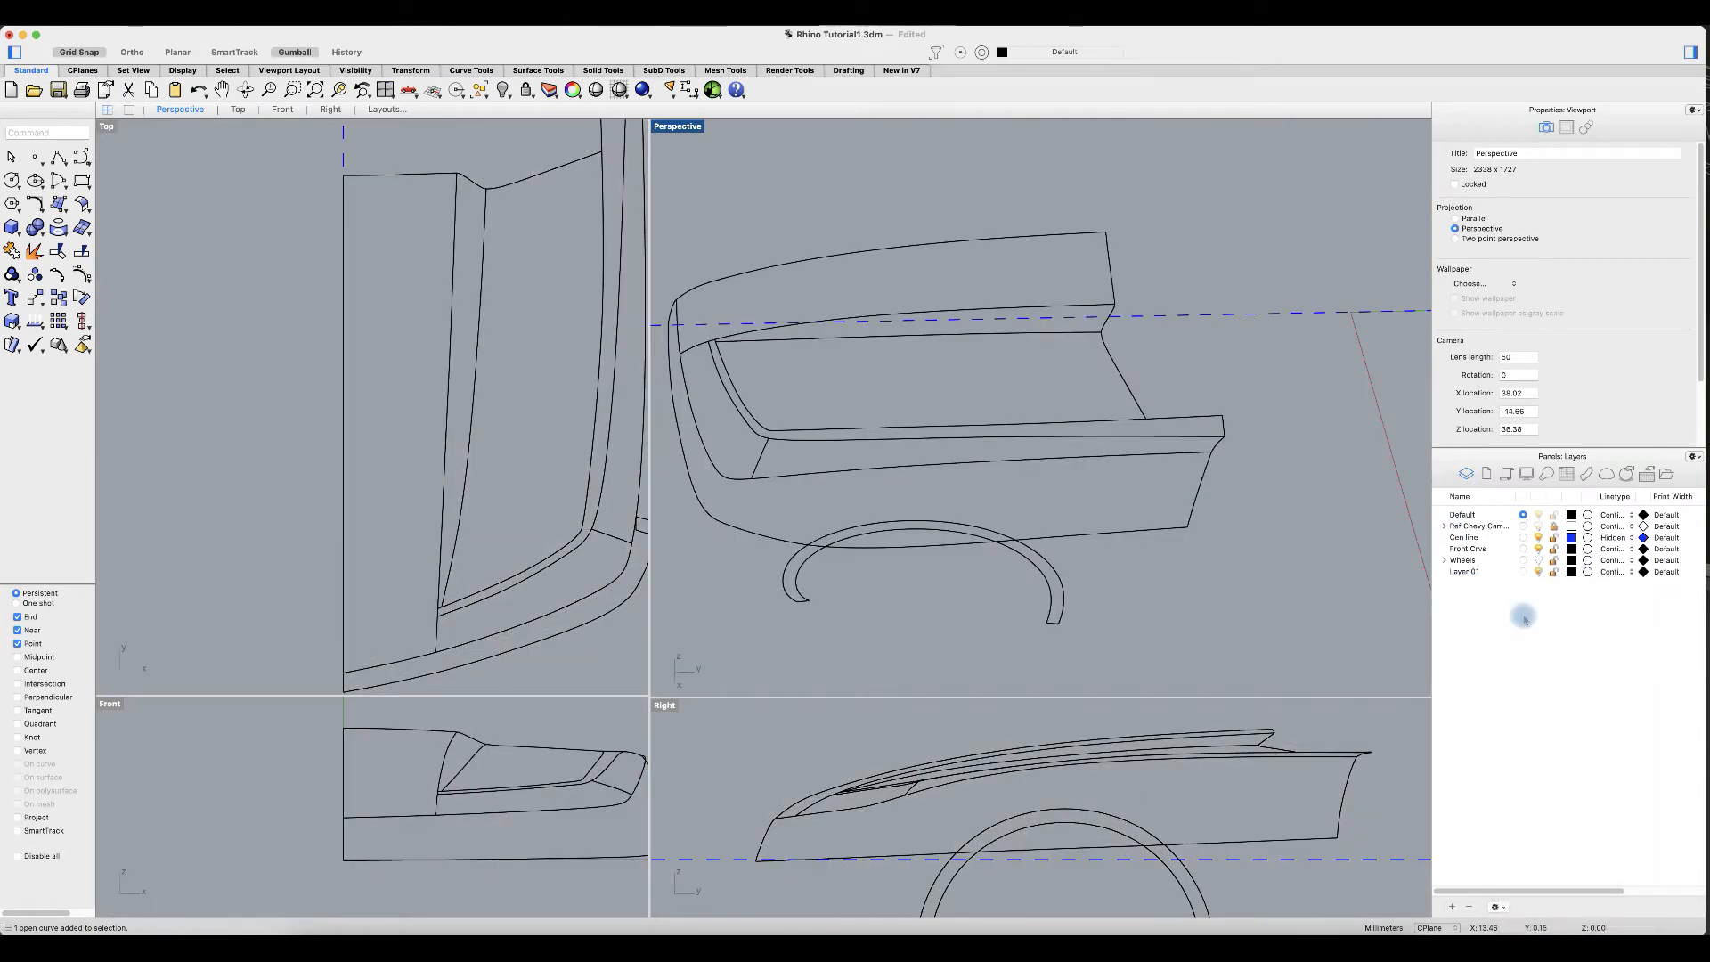
text(Final Crvs)
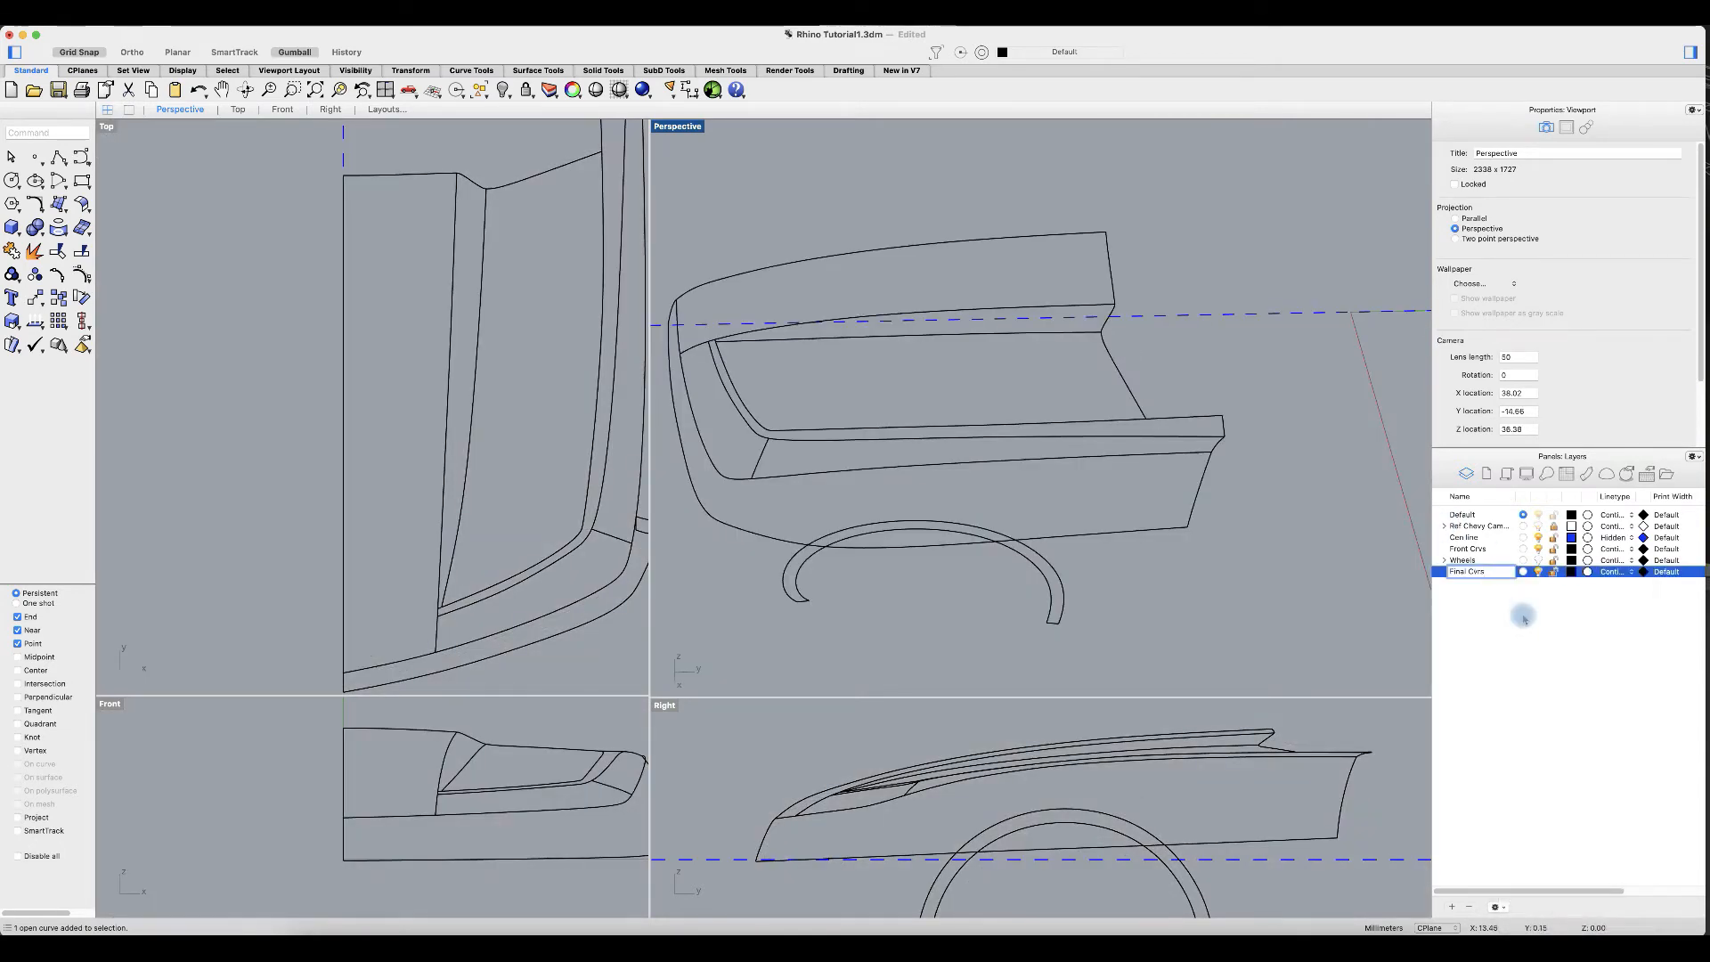
click(1523, 617)
drag(1468, 551, 1503, 571)
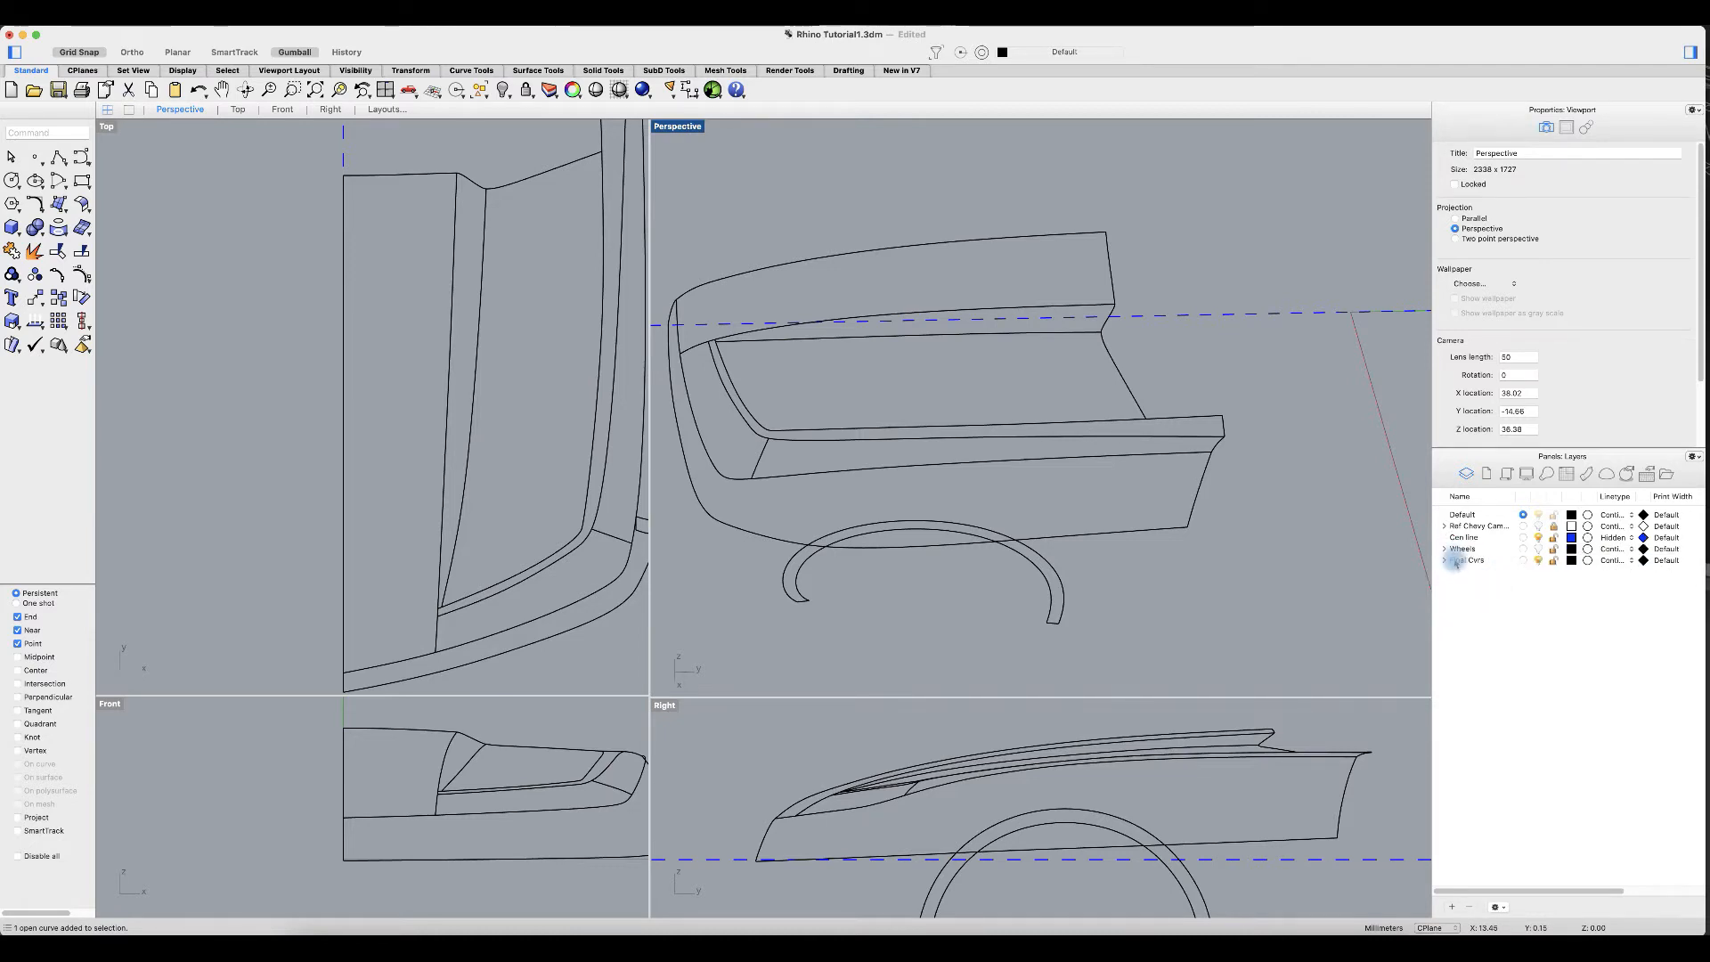
click(1445, 562)
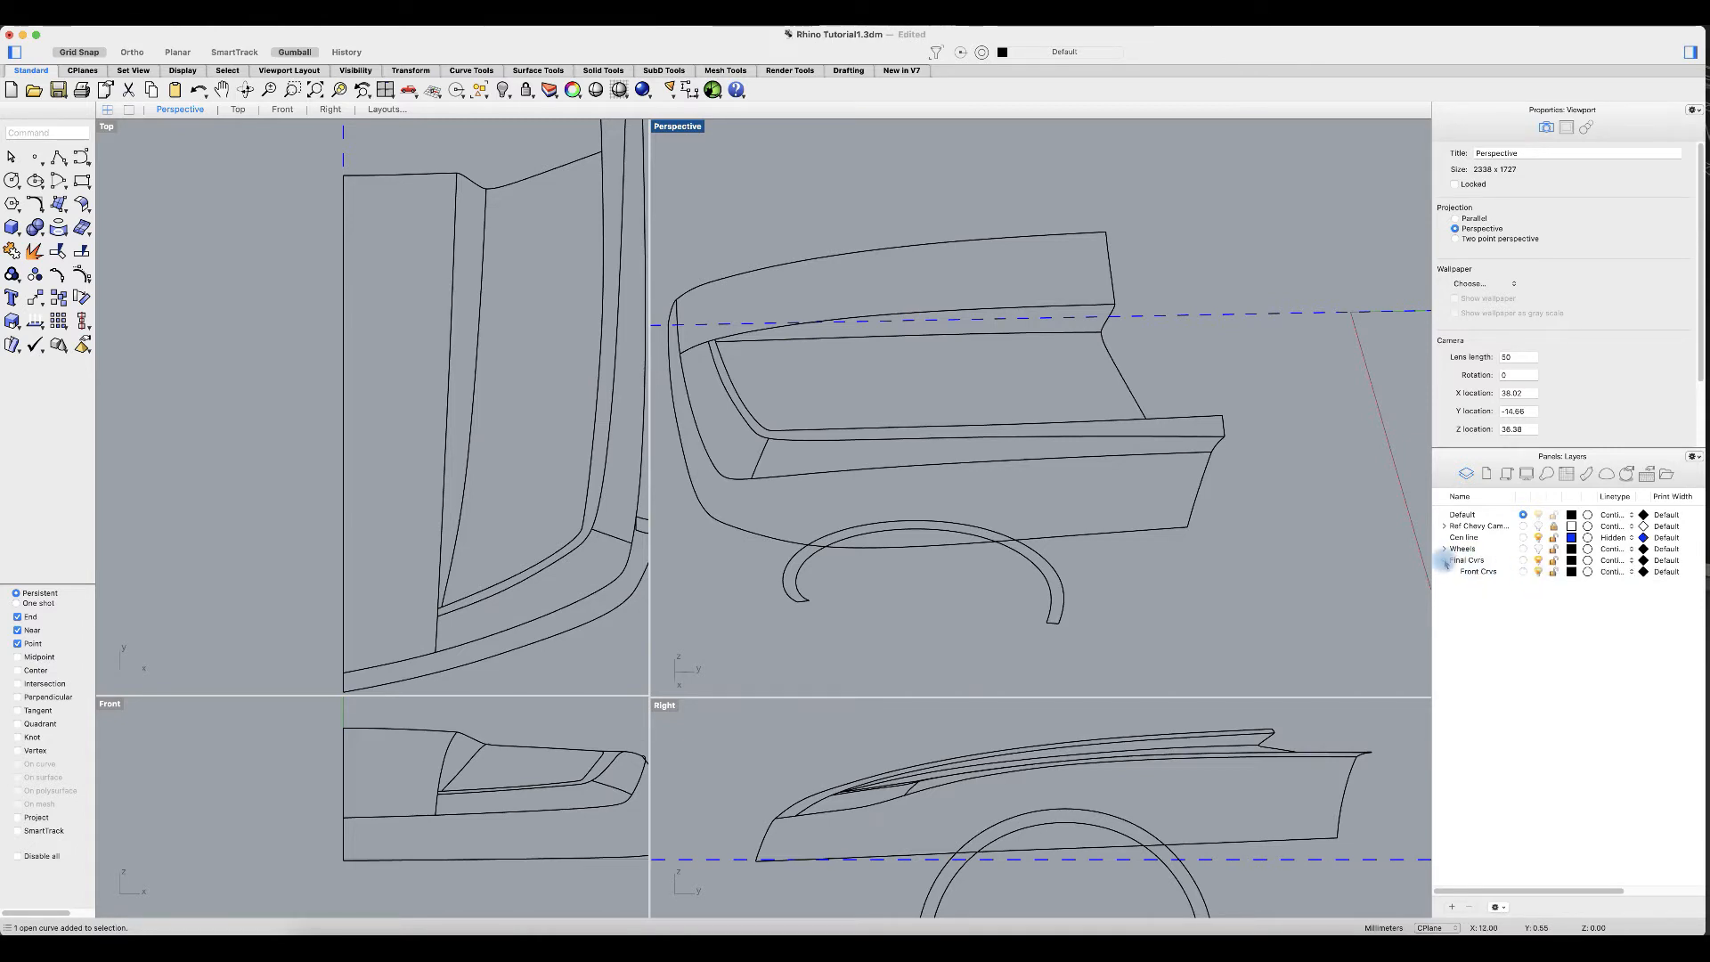
Step: Show the Wheels and Ref Chevy Cam layers and examine how the front curves fit the whole car
click(1538, 549)
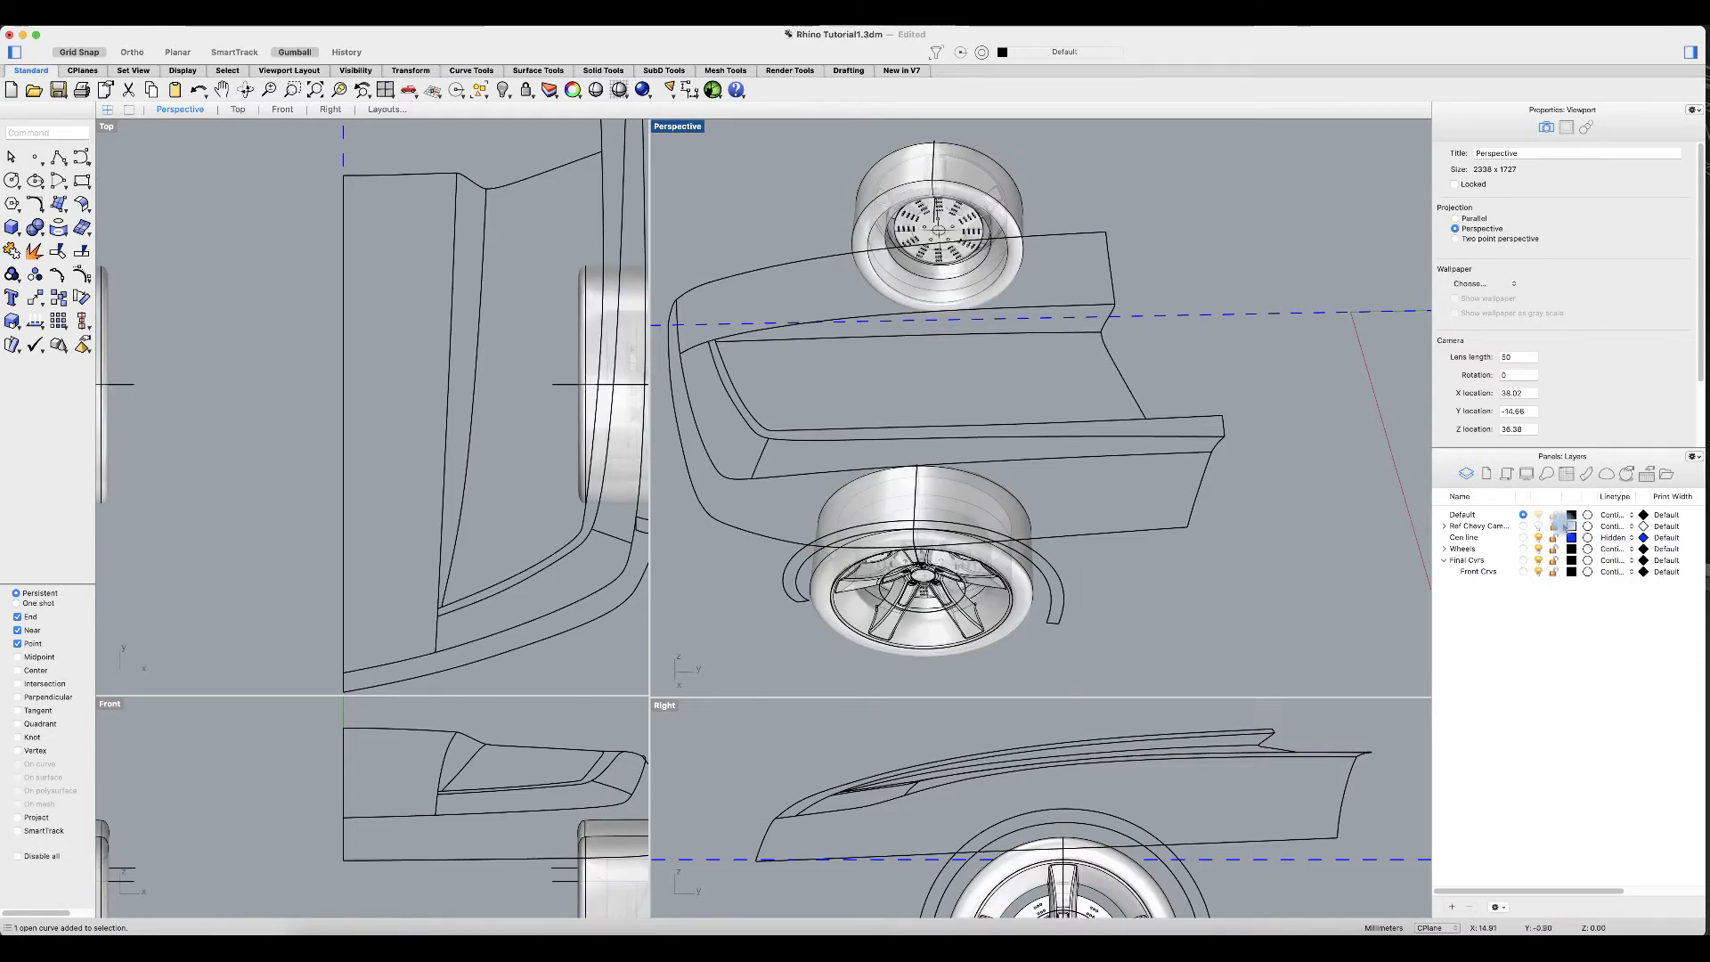
click(1539, 525)
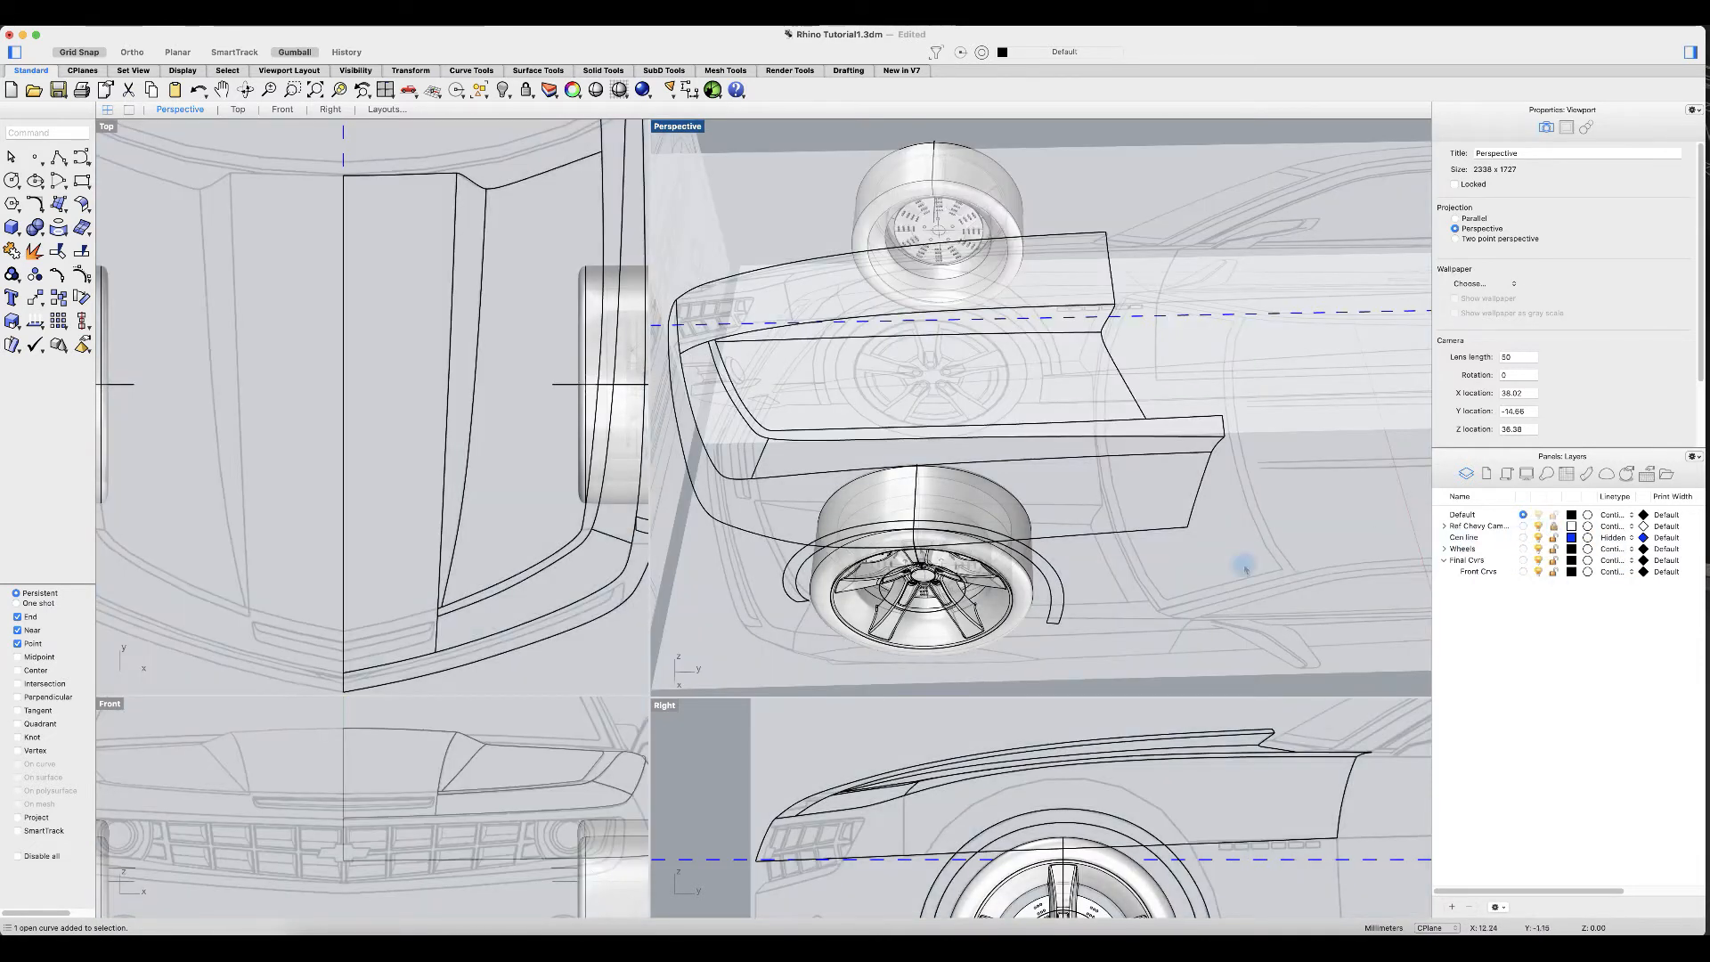
scroll(960, 714, down, 10)
right_drag(1219, 768, 1047, 871)
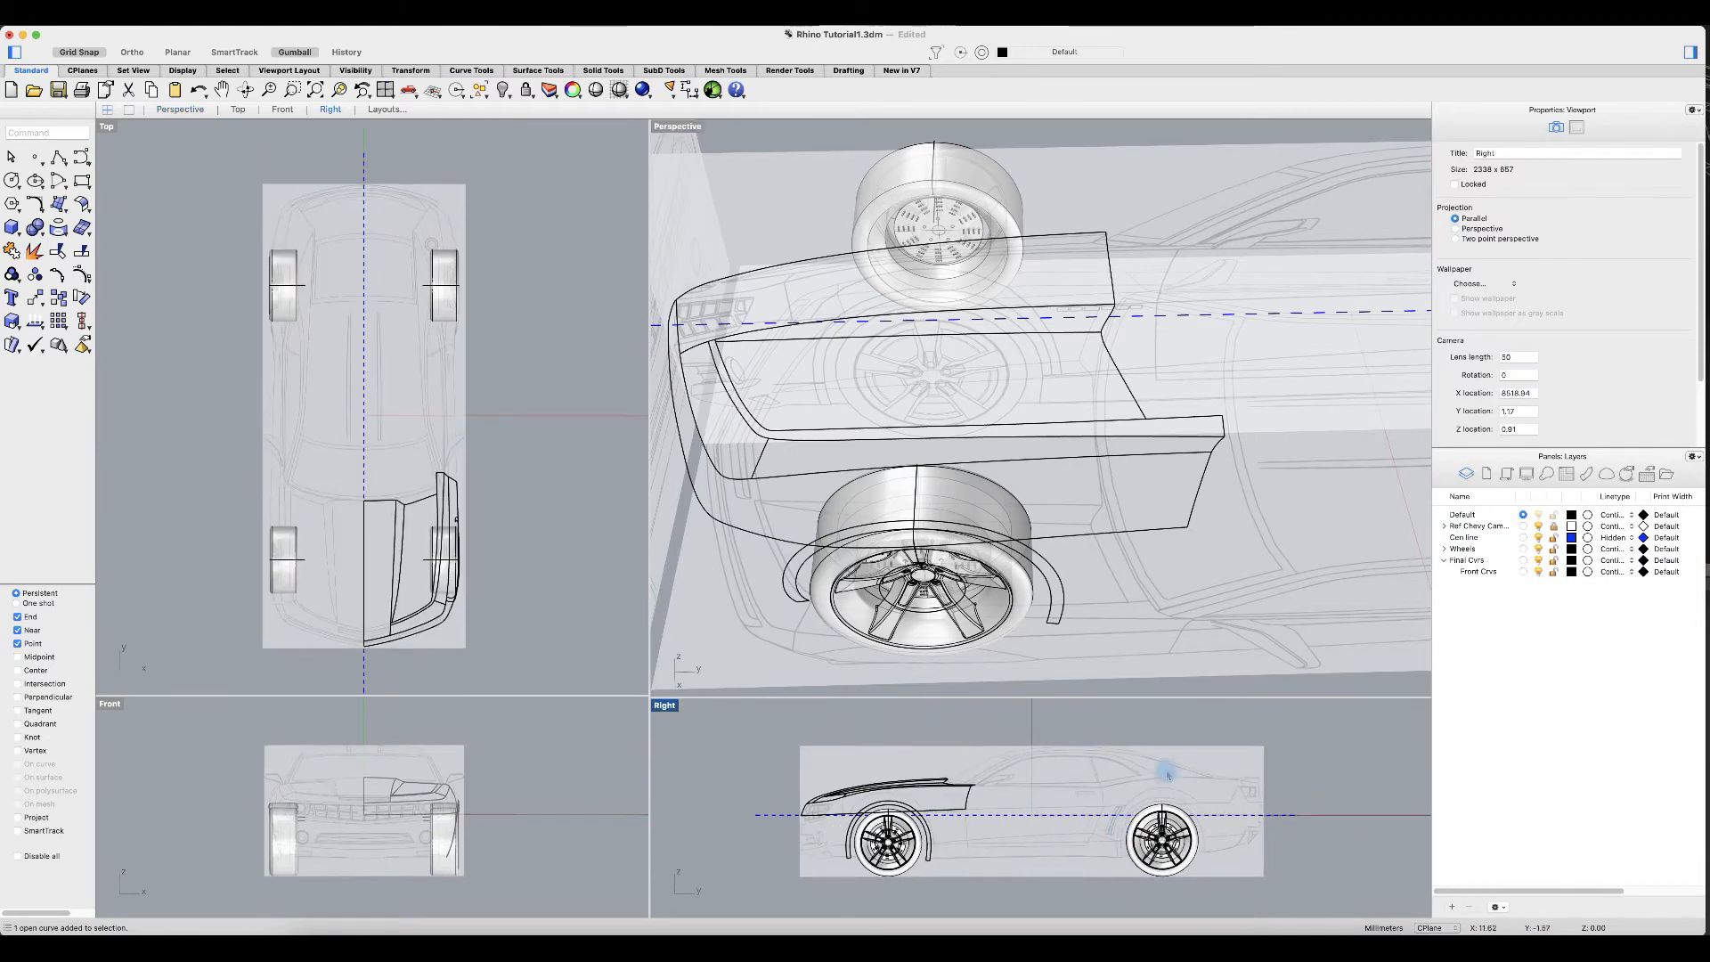
right_drag(1147, 587, 1156, 575)
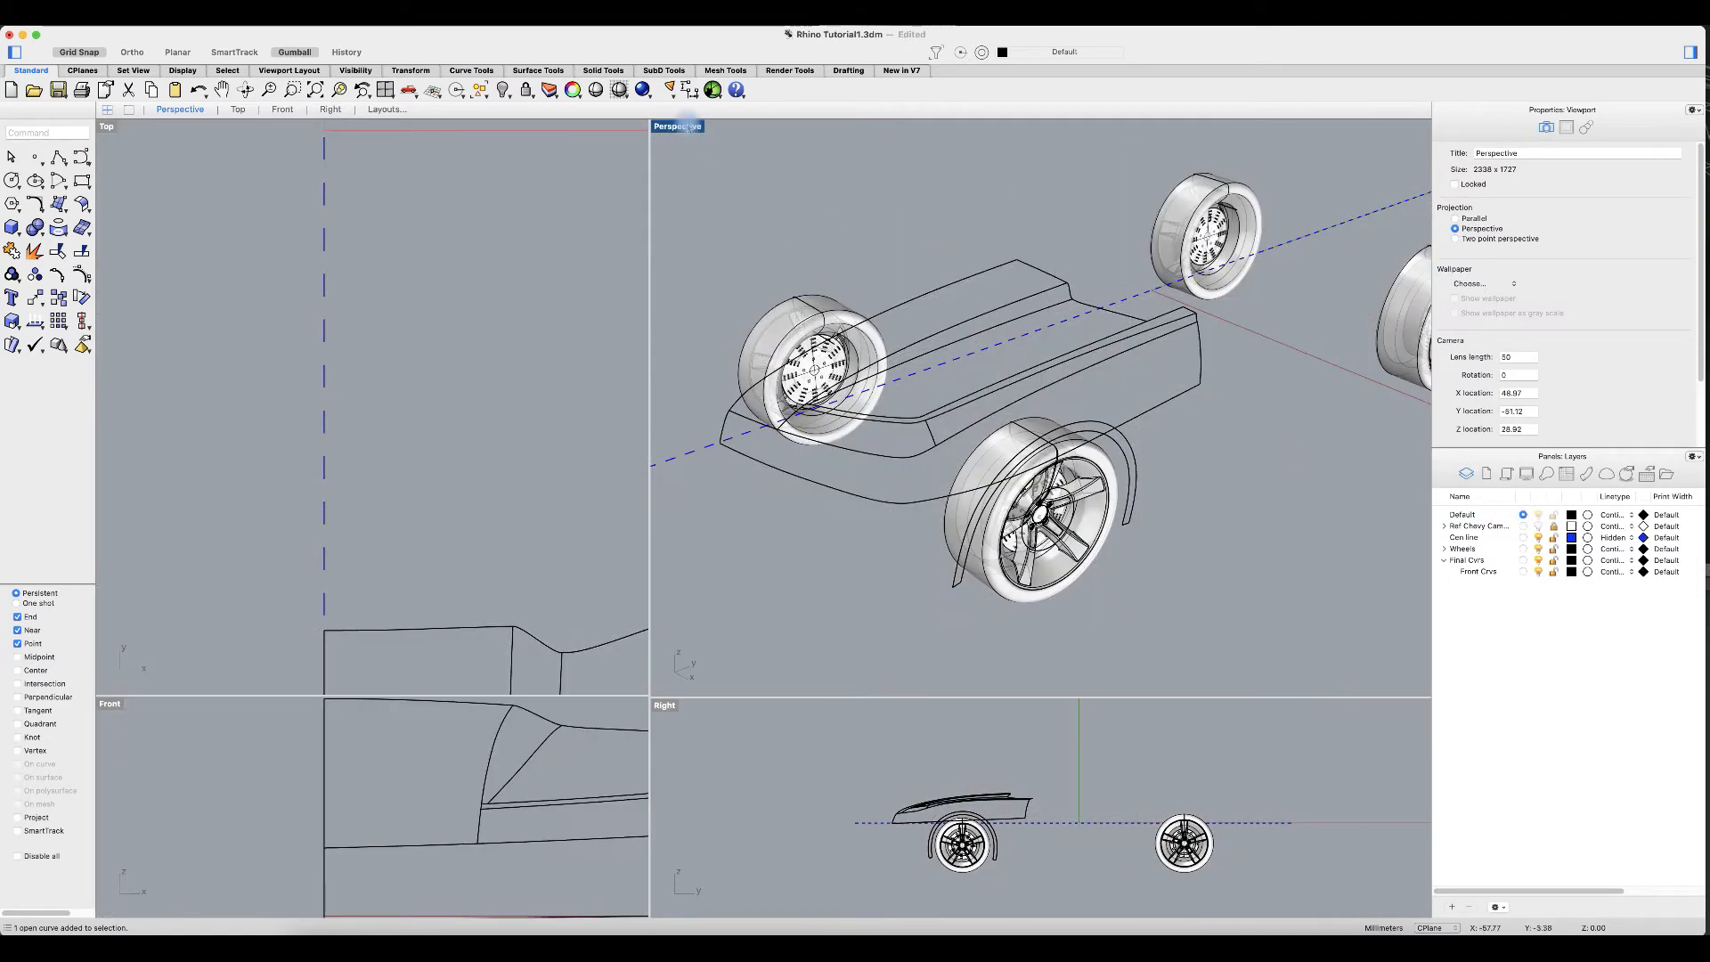
Step: Maximize the Perspective view and isolate the Final Crvs layer by hiding the Wheels and Cen-line layers
double_click(690, 126)
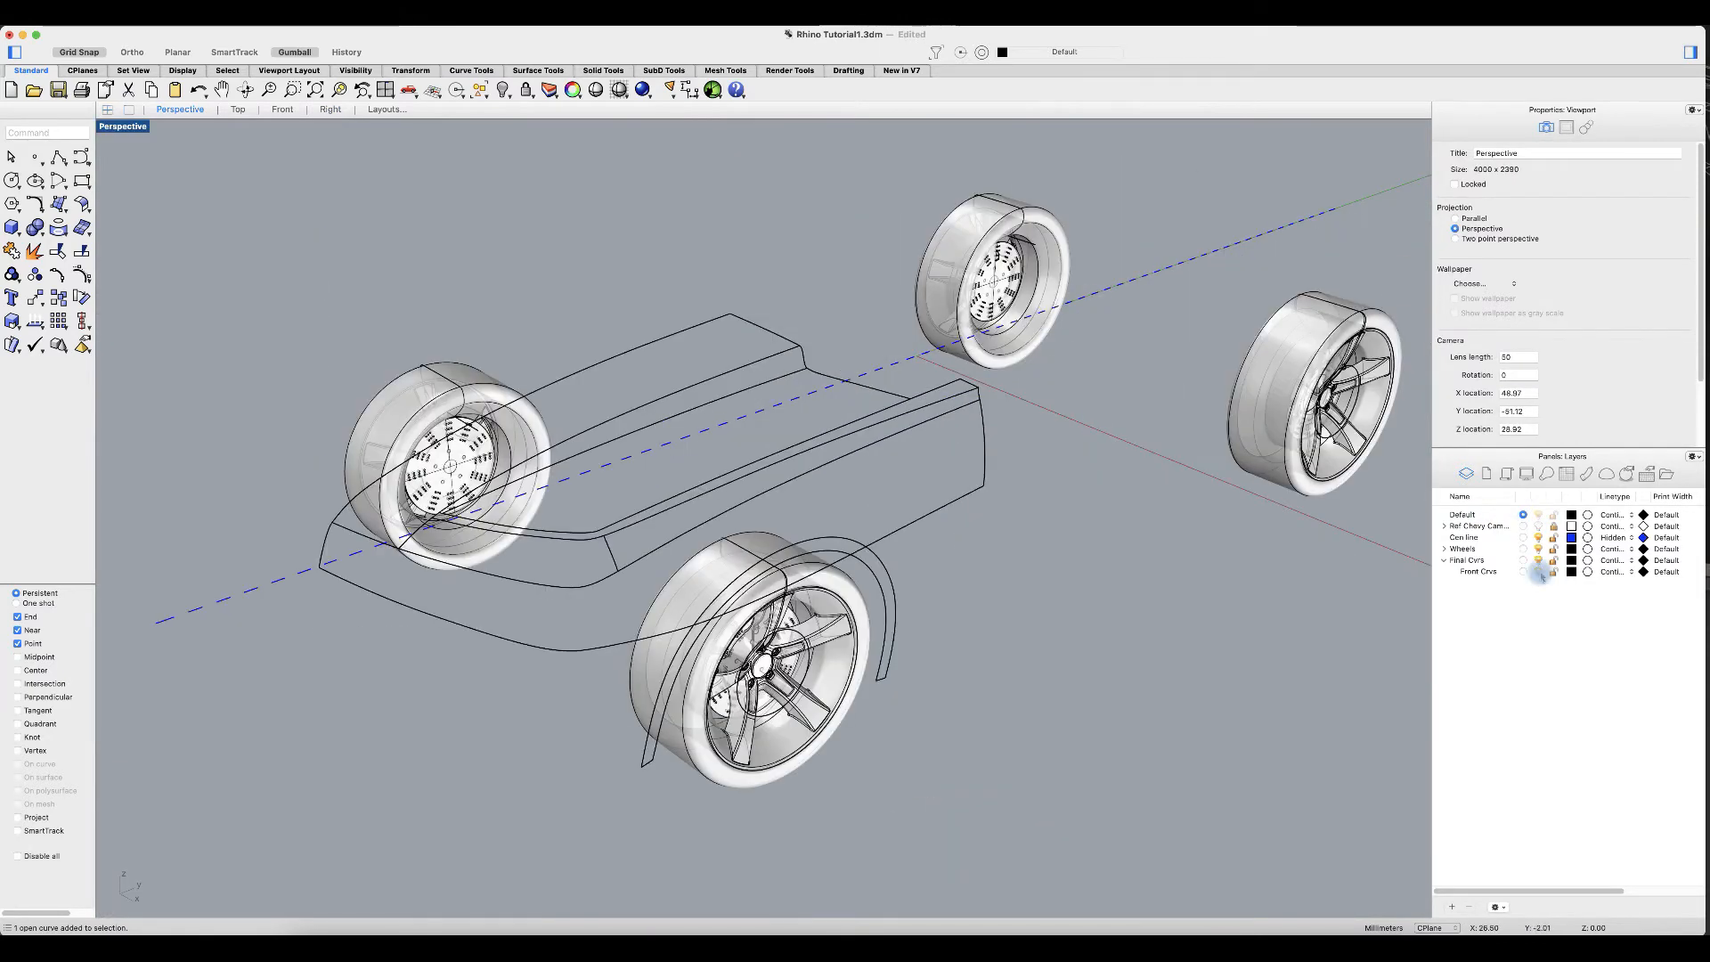
click(1444, 560)
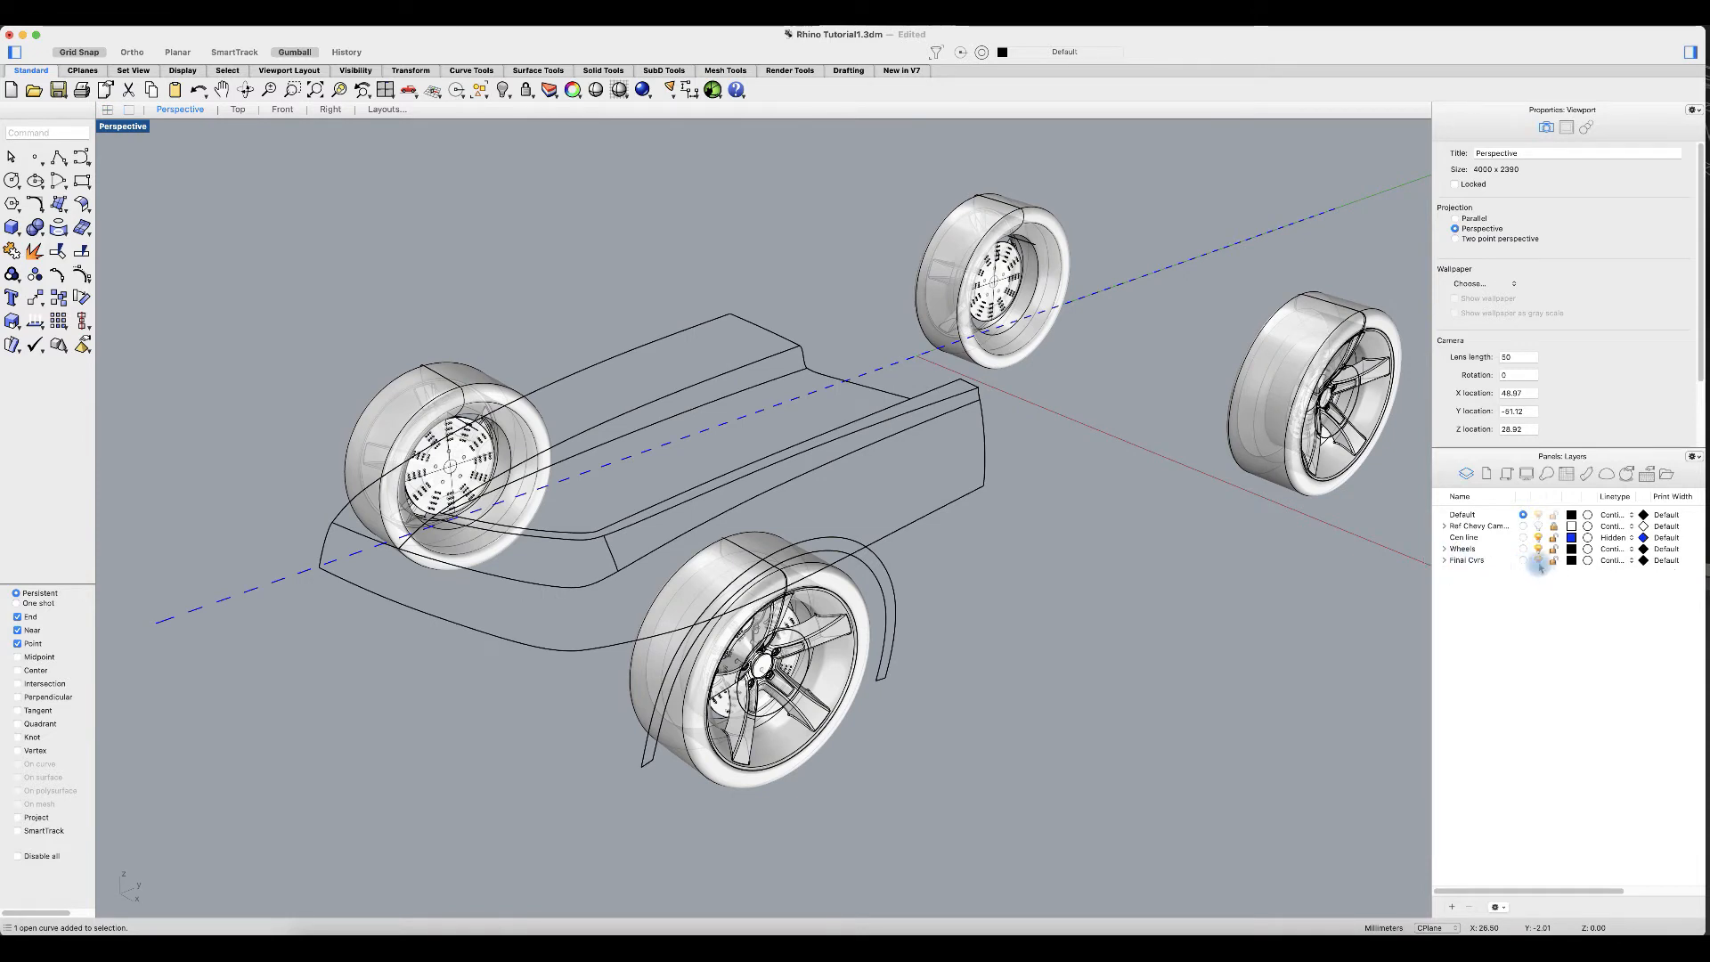
click(1539, 561)
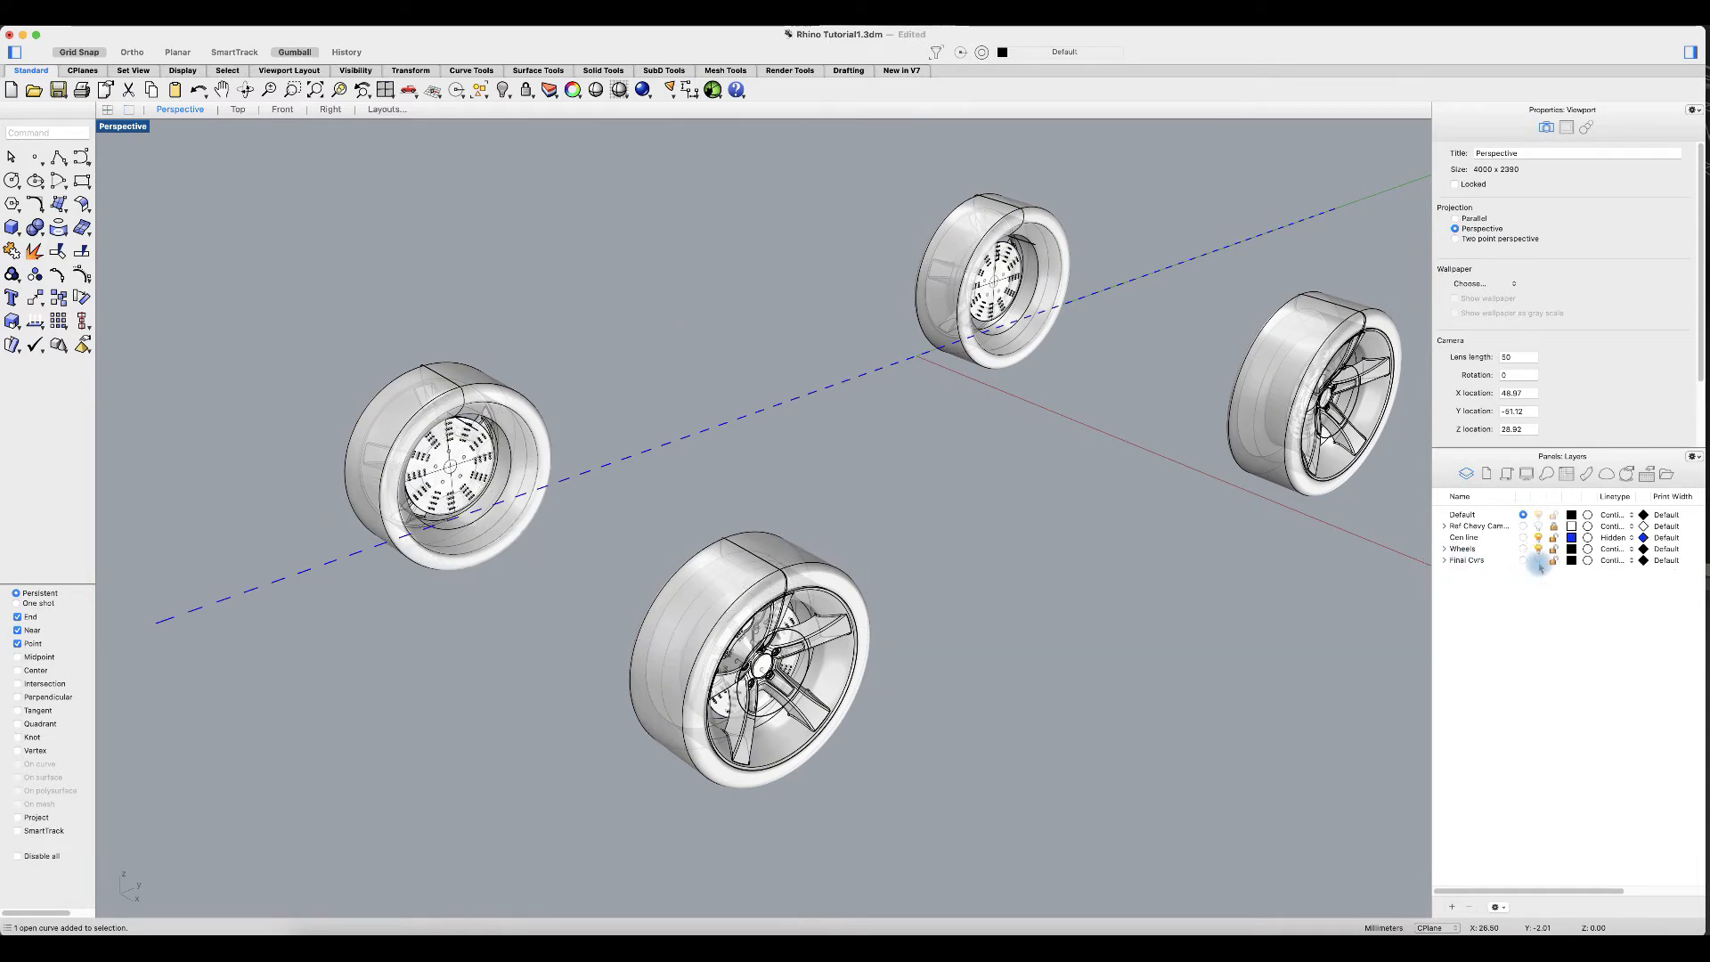
click(1539, 549)
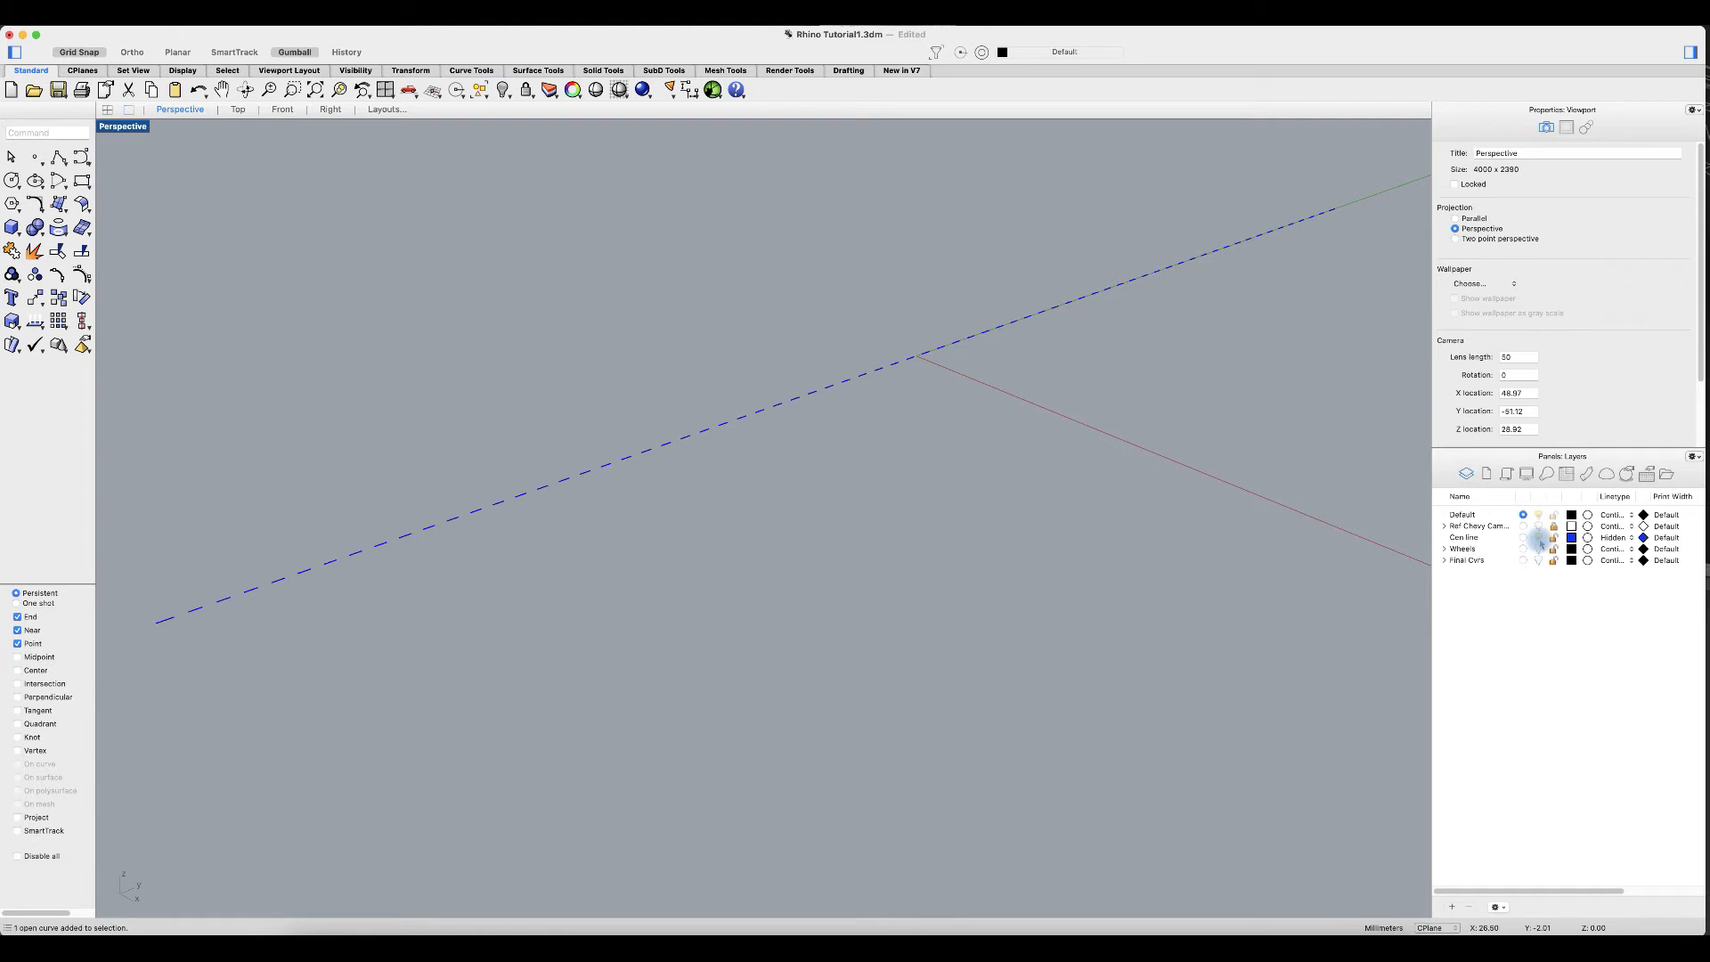
click(1538, 561)
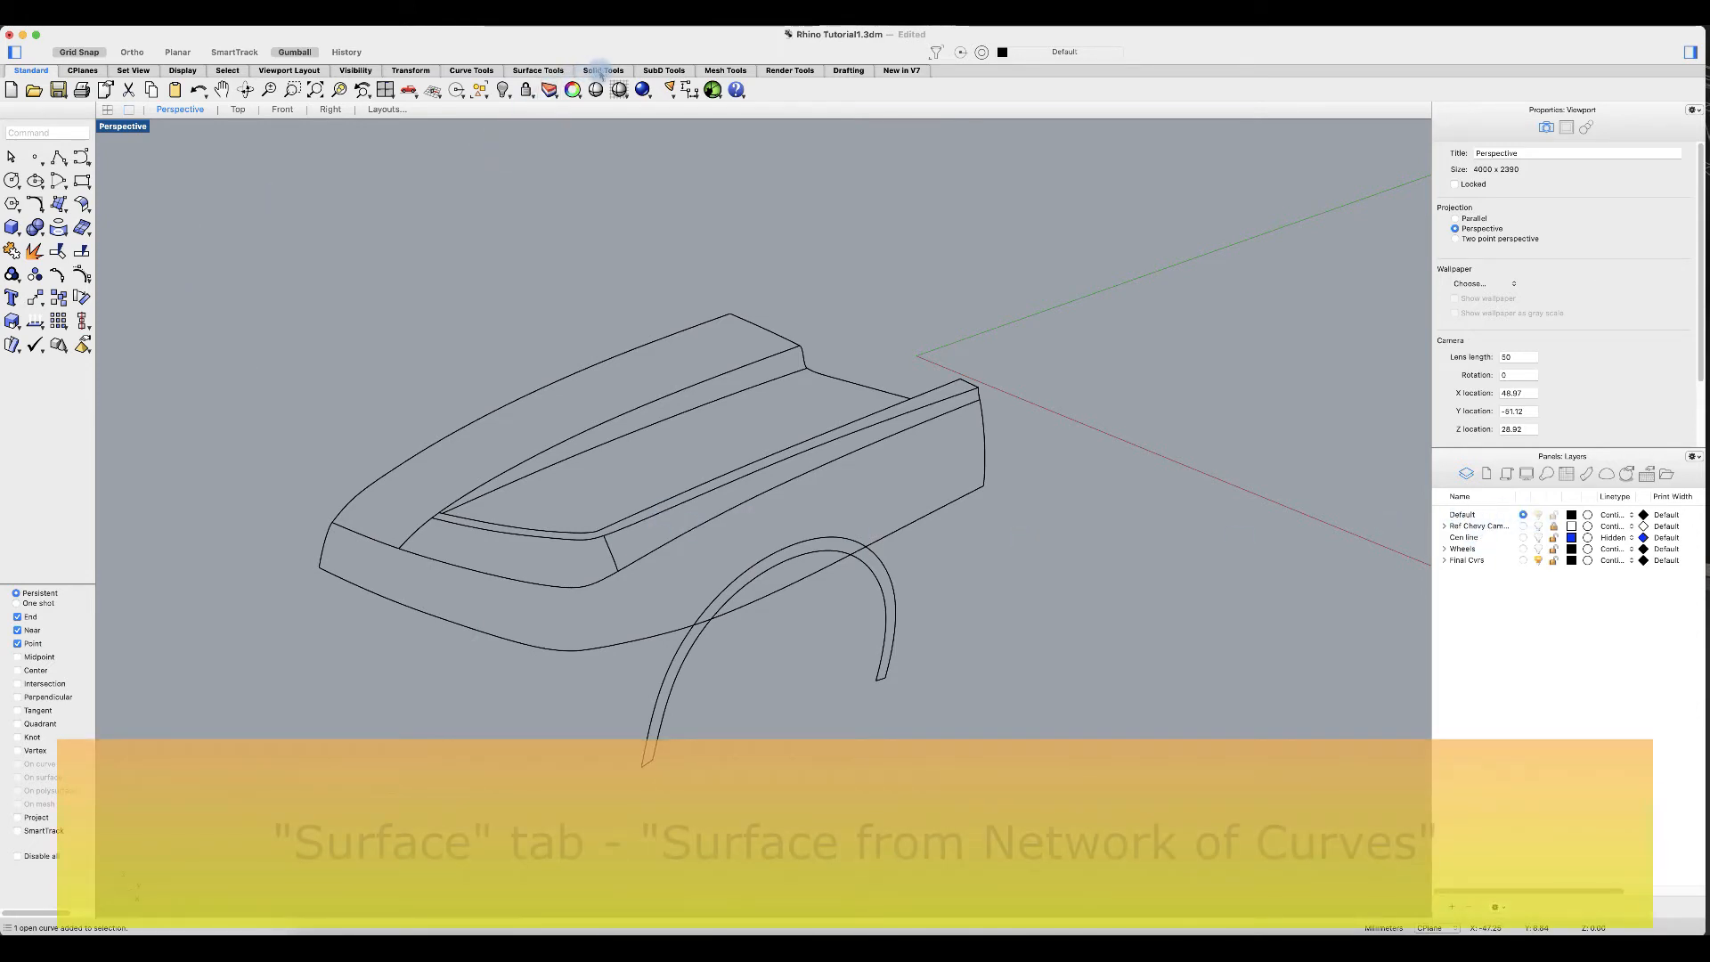
Step: Create a surface from a network of curves over the hood's center panel using its four boundary curves, with Position matching on all edges
click(538, 70)
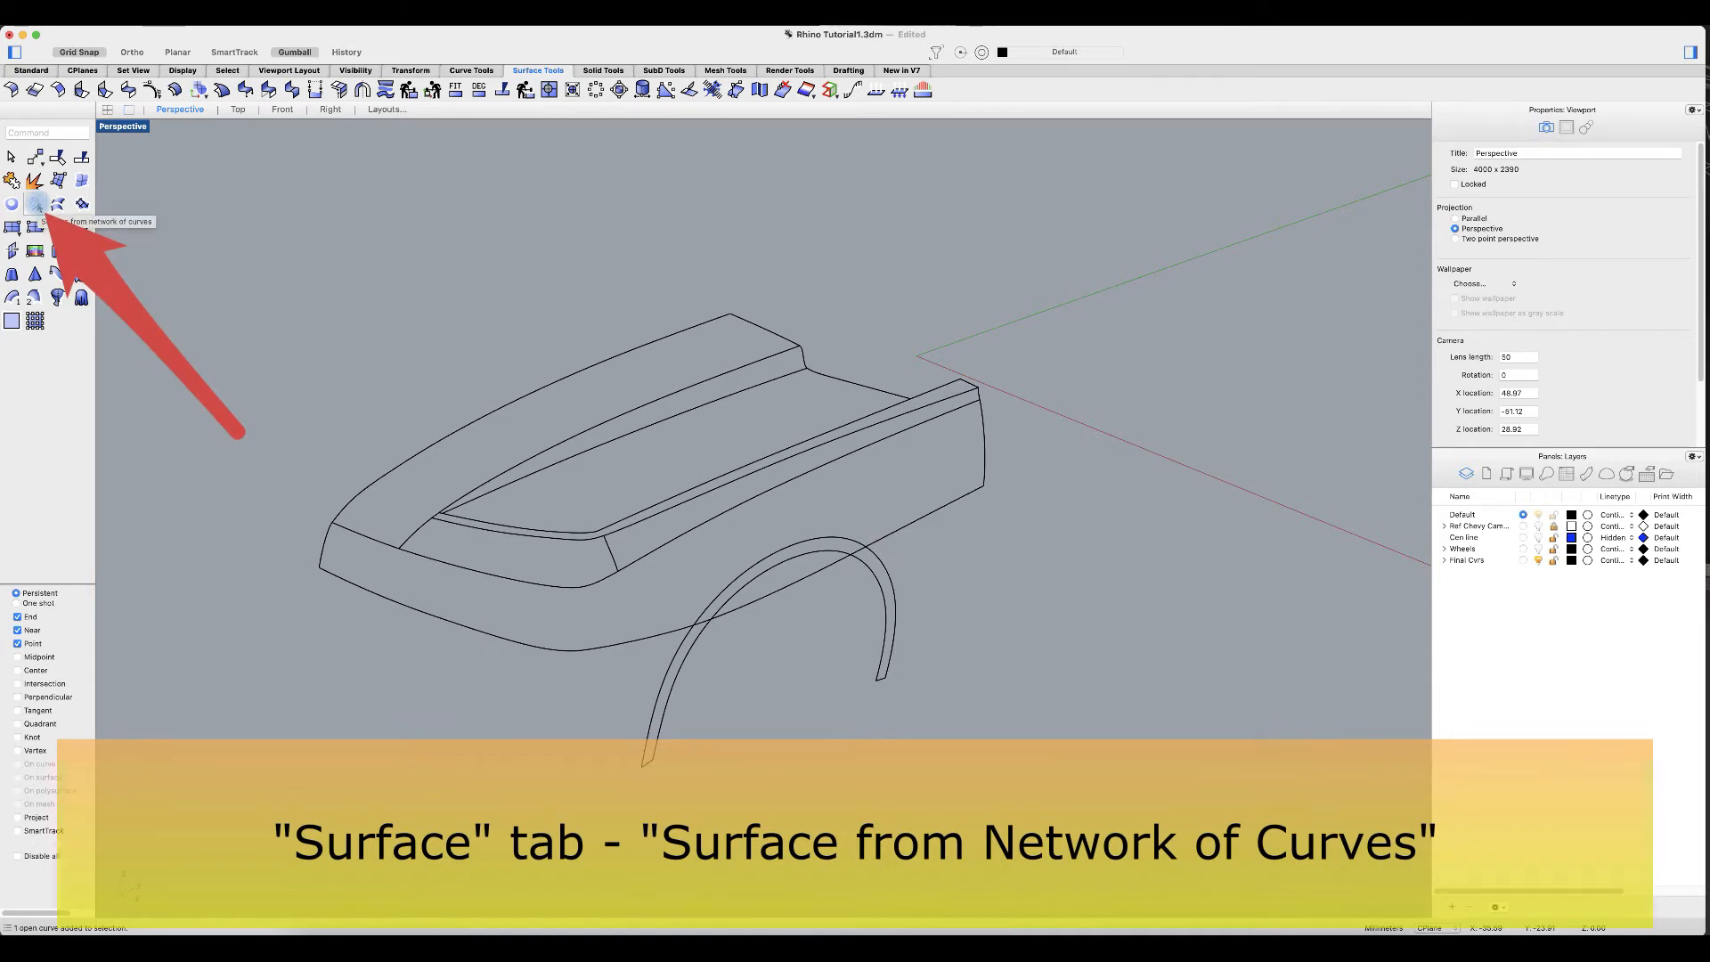
click(37, 206)
click(704, 319)
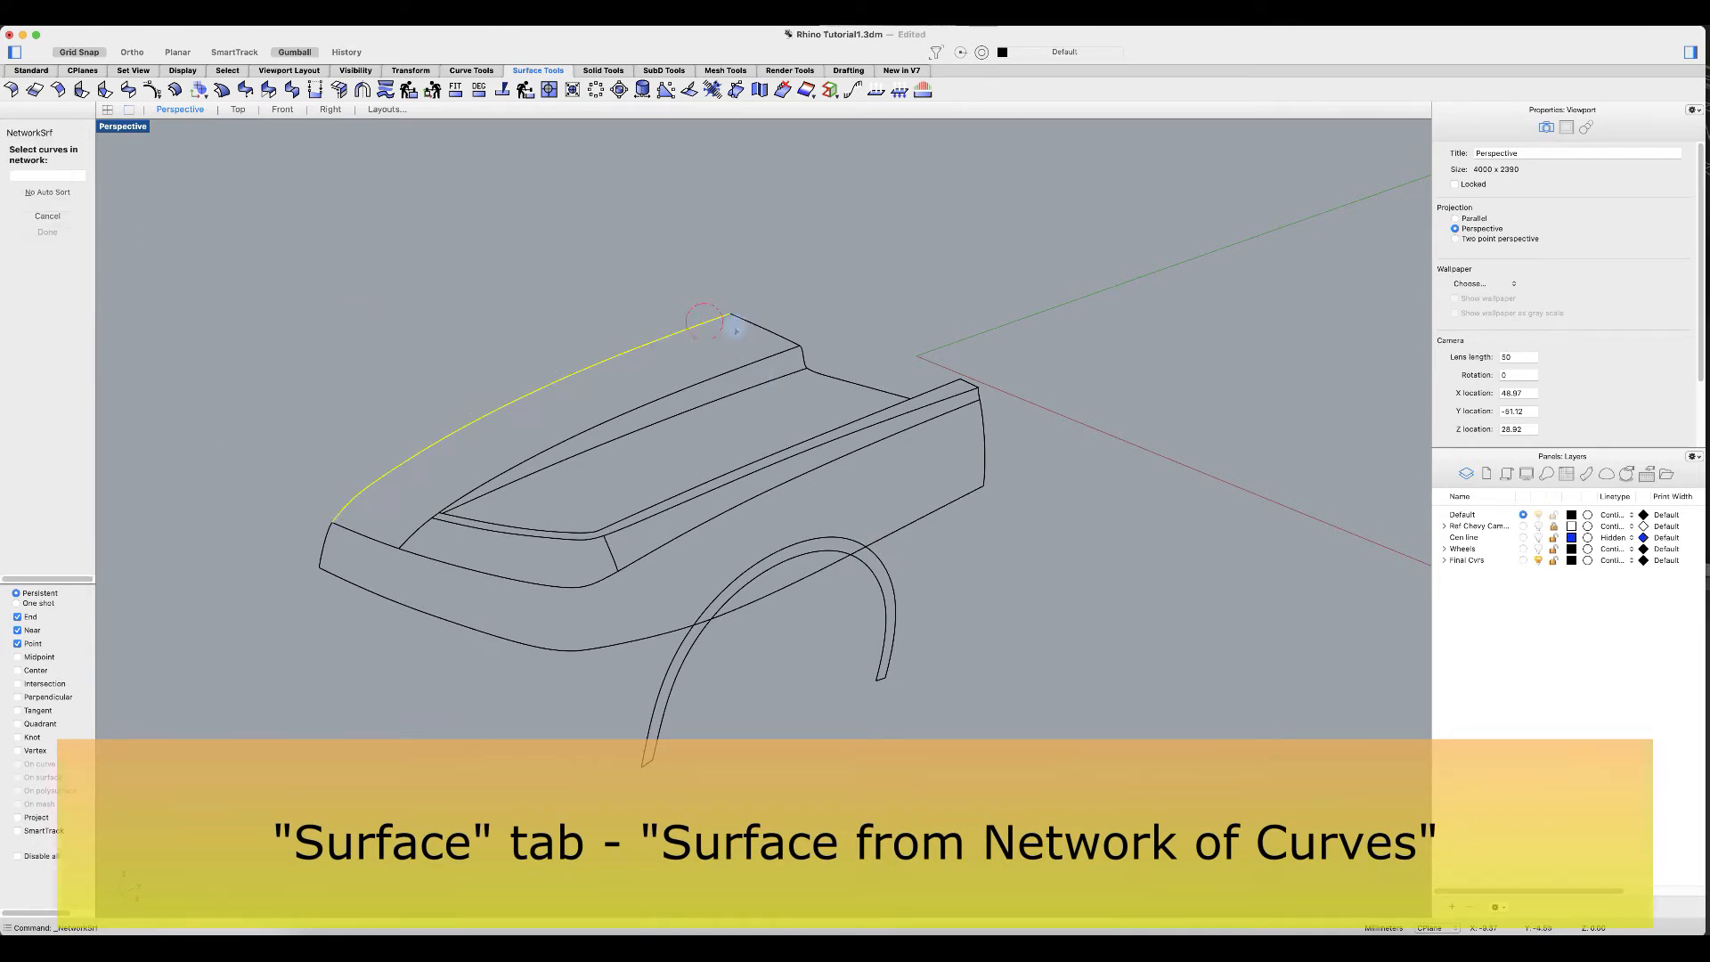
click(780, 342)
click(784, 353)
click(360, 533)
mouse_move(449, 508)
right_down()
mouse_move(504, 526)
mouse_move(496, 508)
mouse_move(460, 520)
right_up()
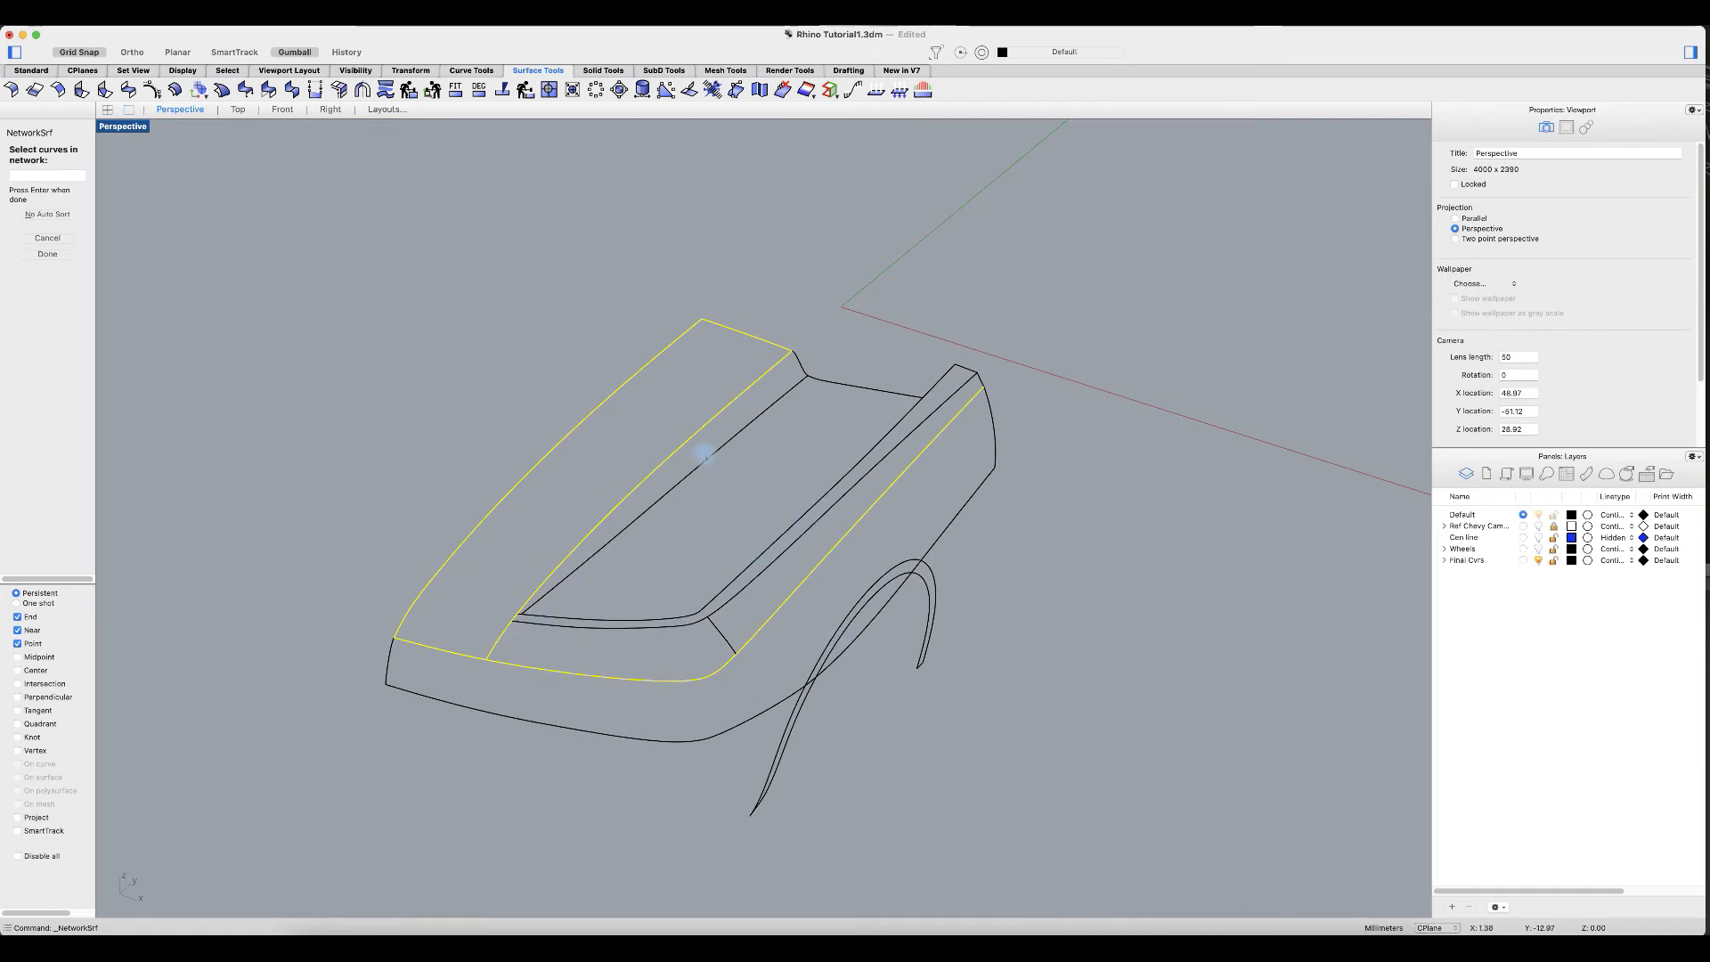
key(Return)
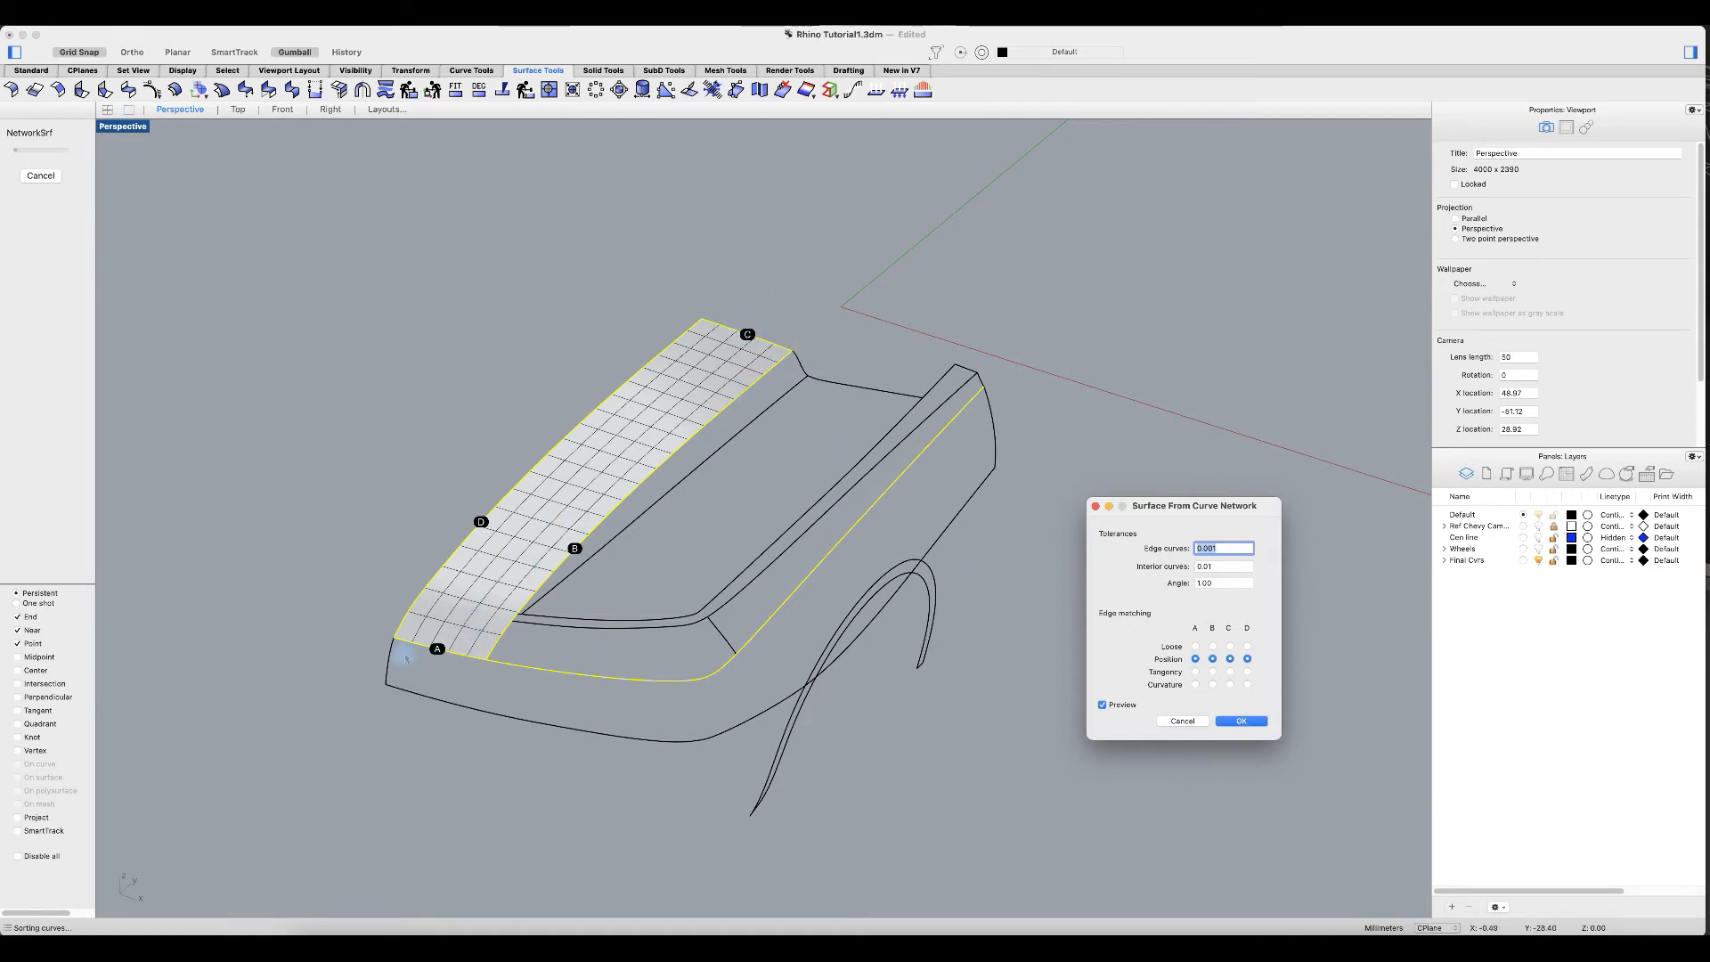
click(1251, 725)
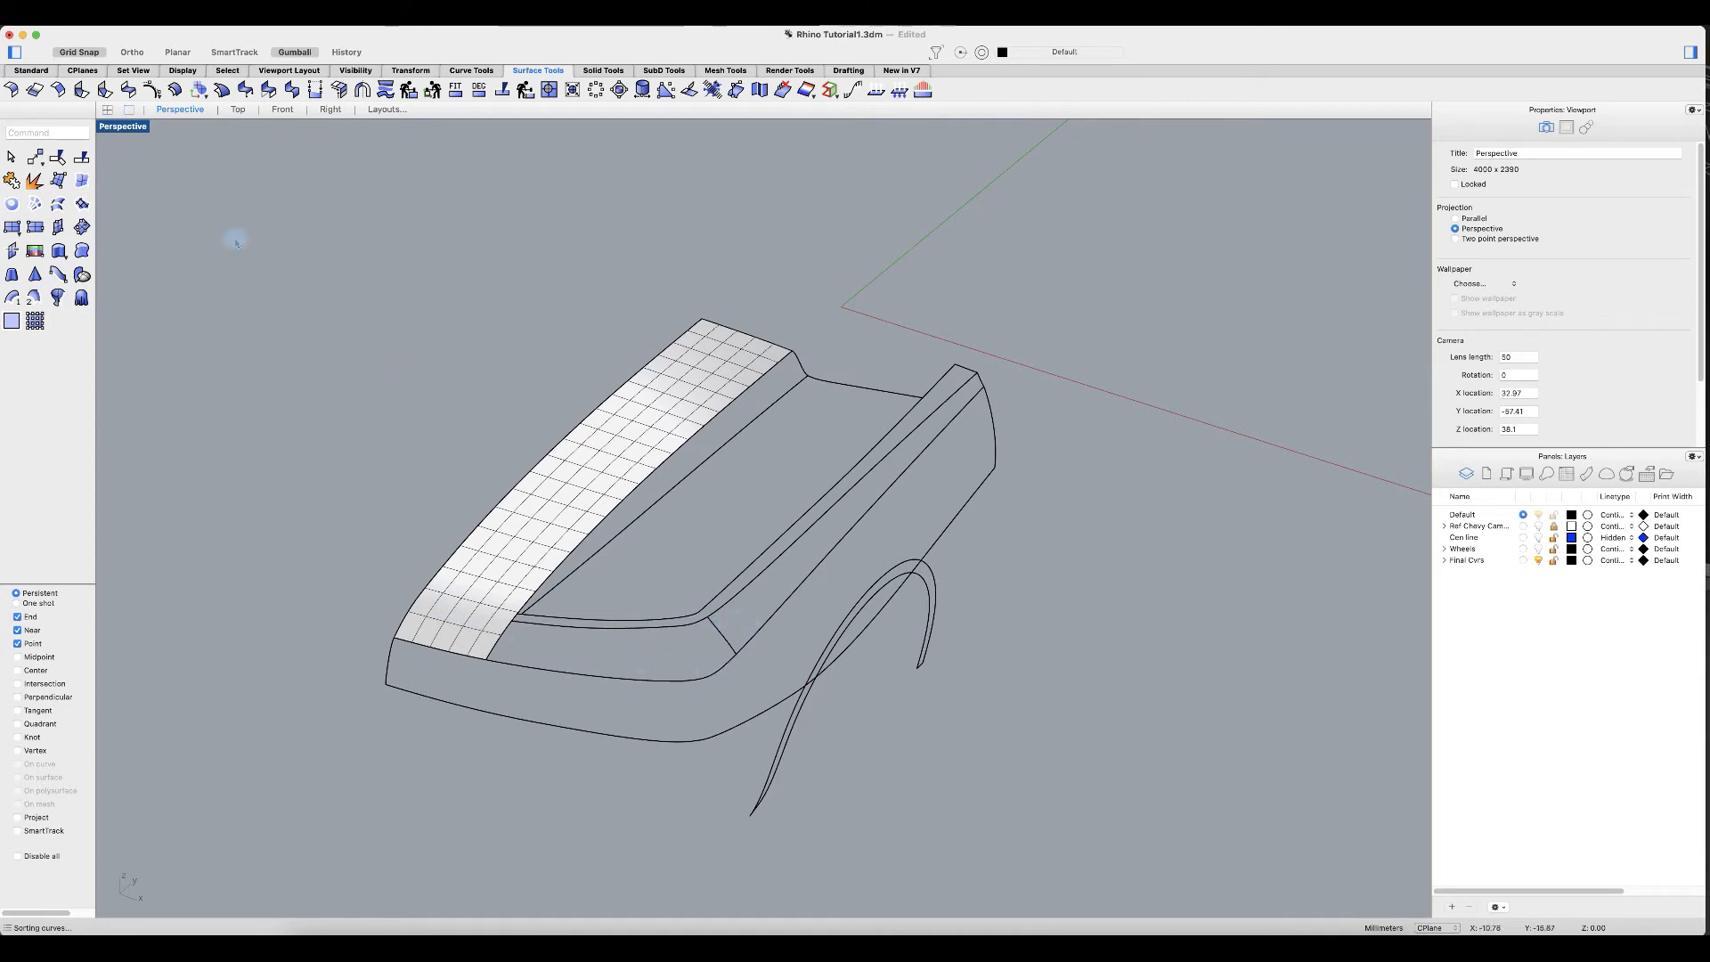
Step: Restore the four-viewport layout and show the Ref Chevy Cam reference images
double_click(123, 126)
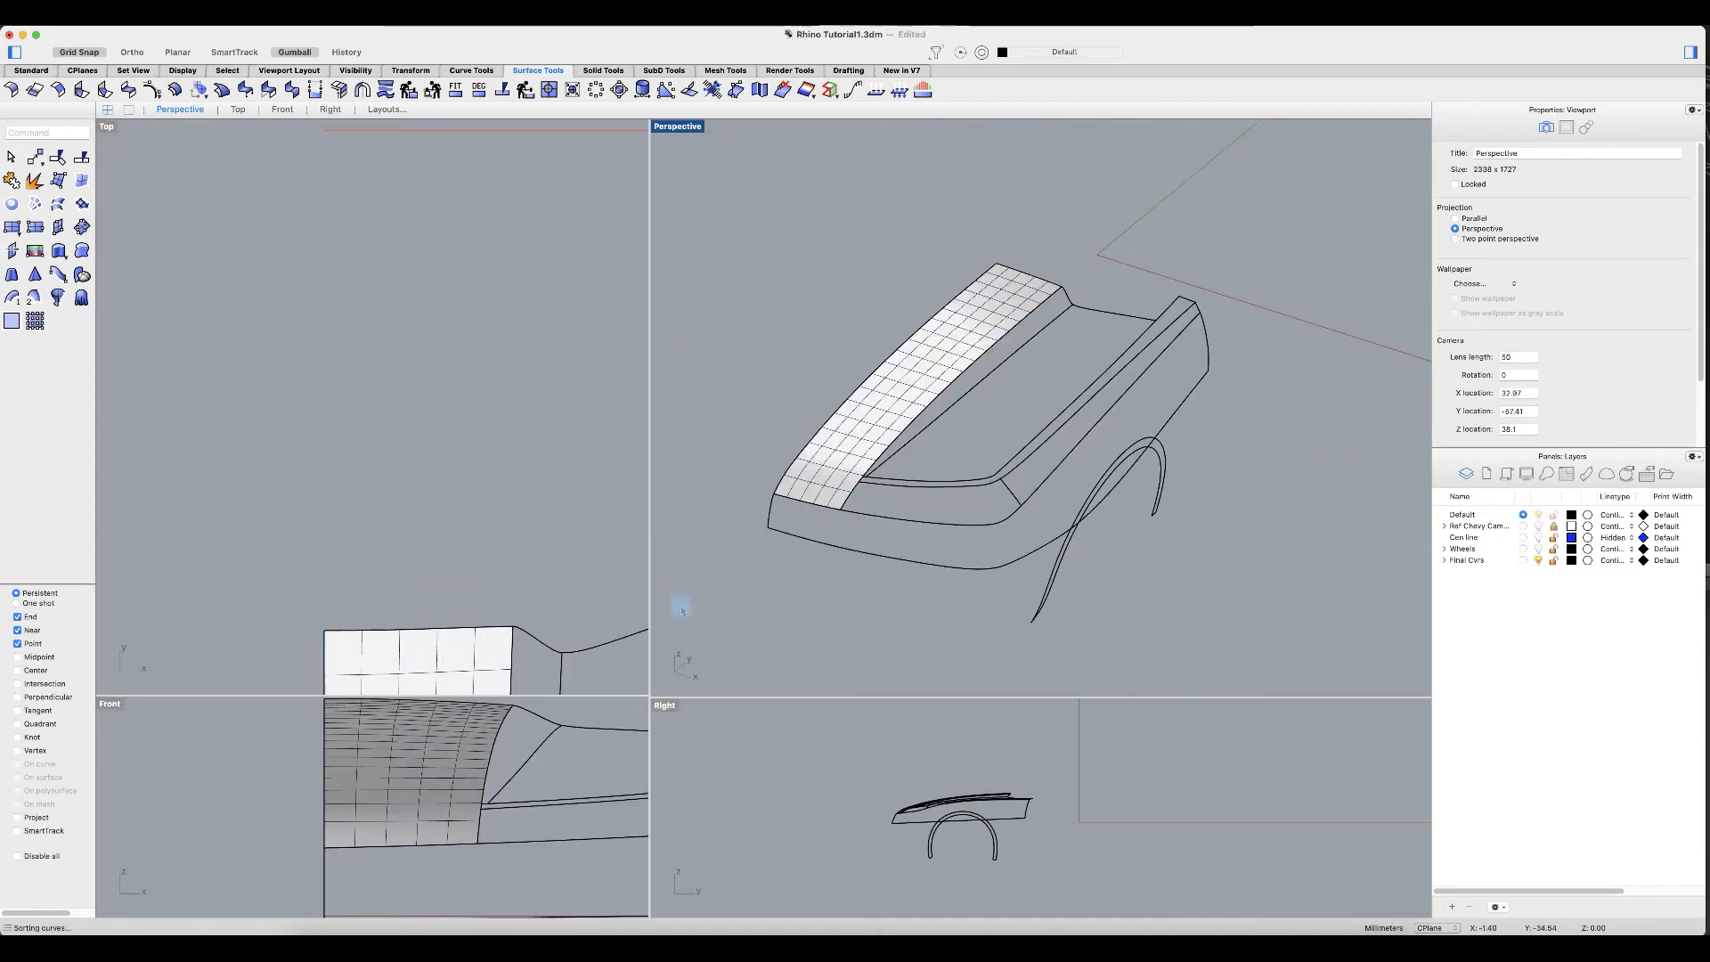
click(1538, 526)
scroll(463, 421, up, 10)
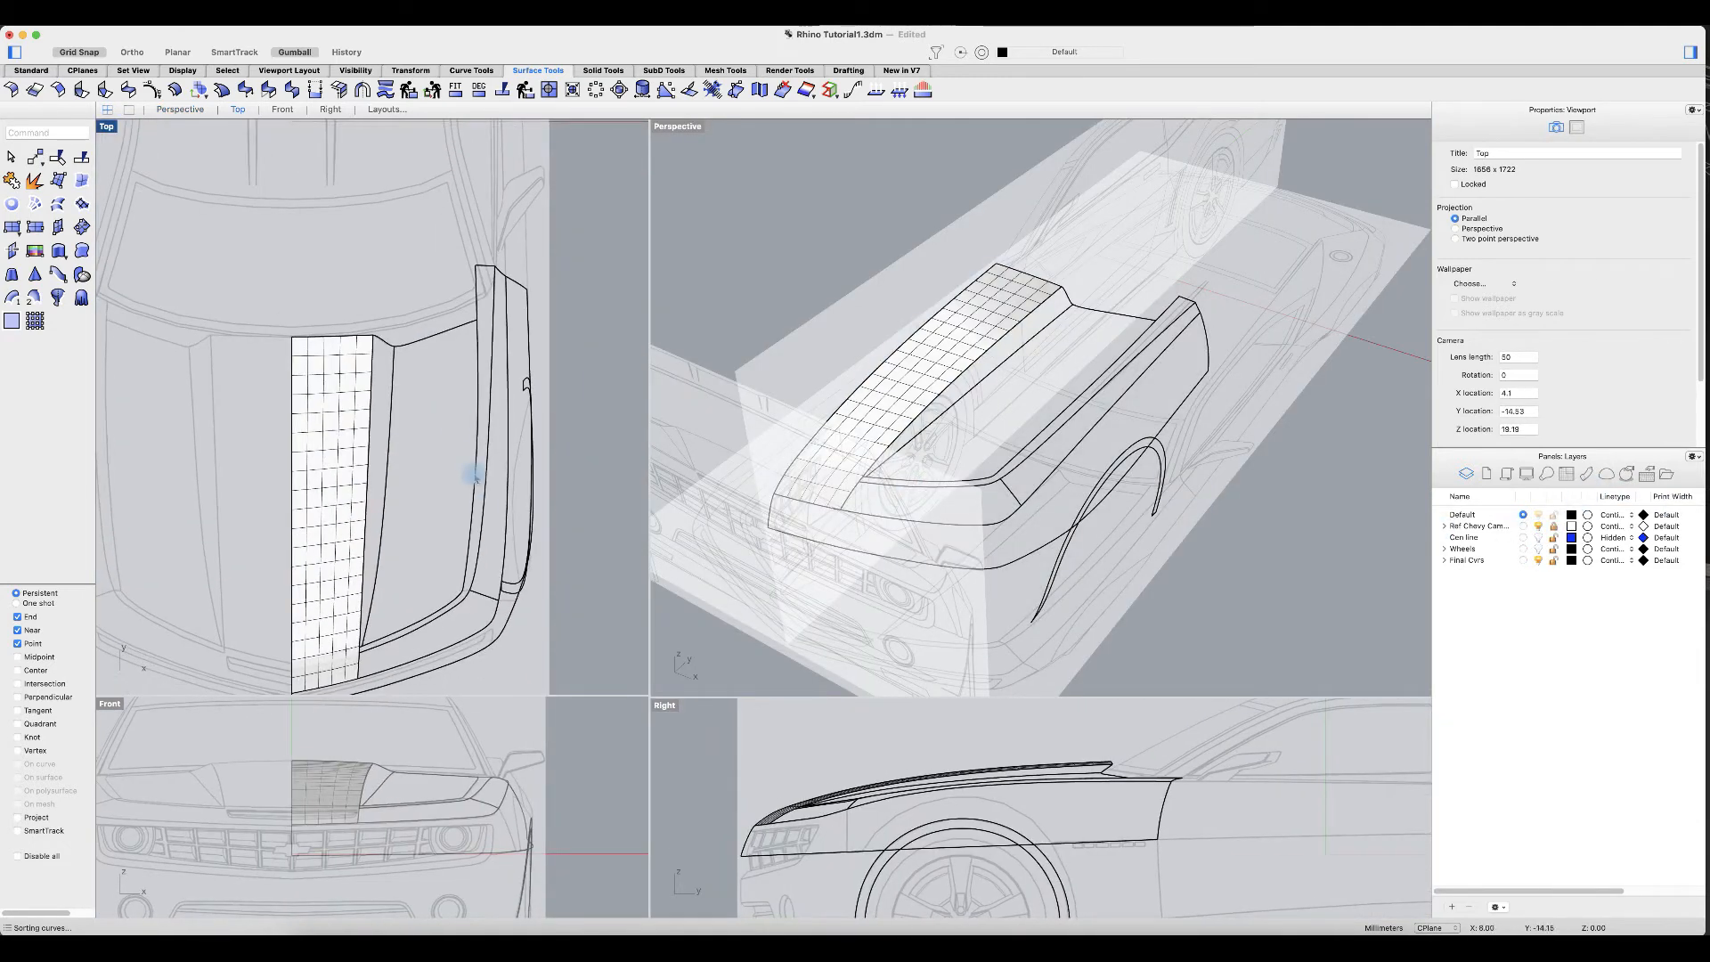
Step: Draw a short line joining the corner ends of the hood's outer and inner edge curves at the front in the Top view
click(70, 133)
text(line)
key(Return)
scroll(445, 446, up, 3)
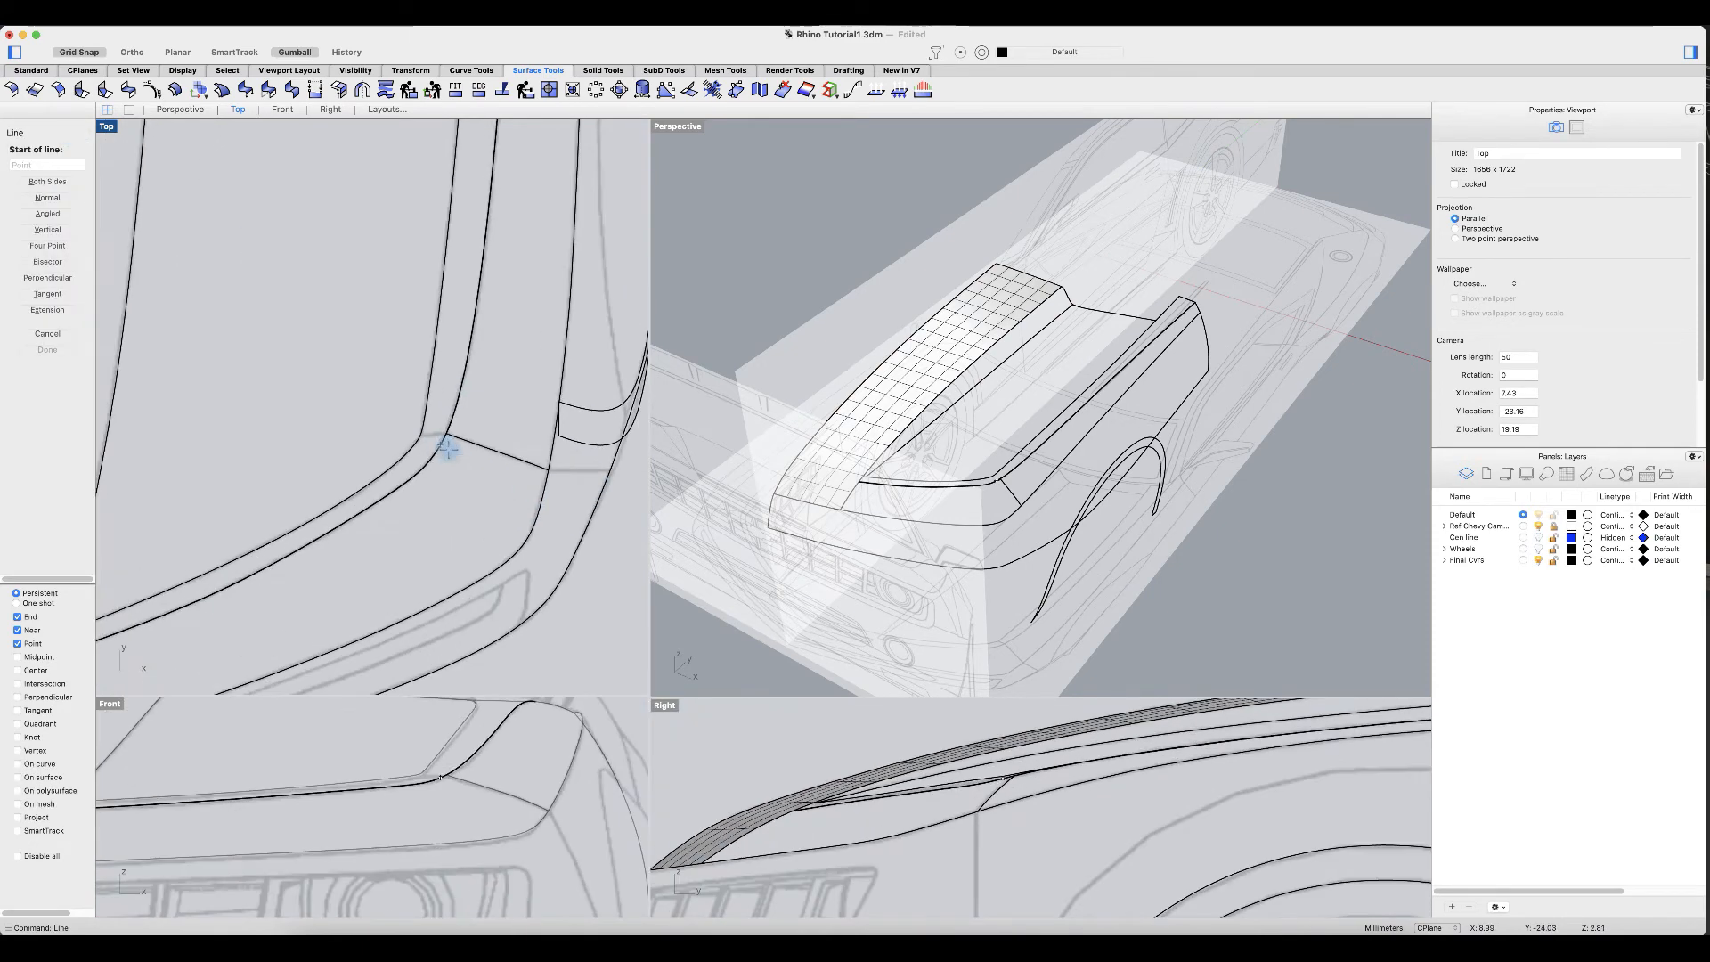
scroll(445, 436, down, 6)
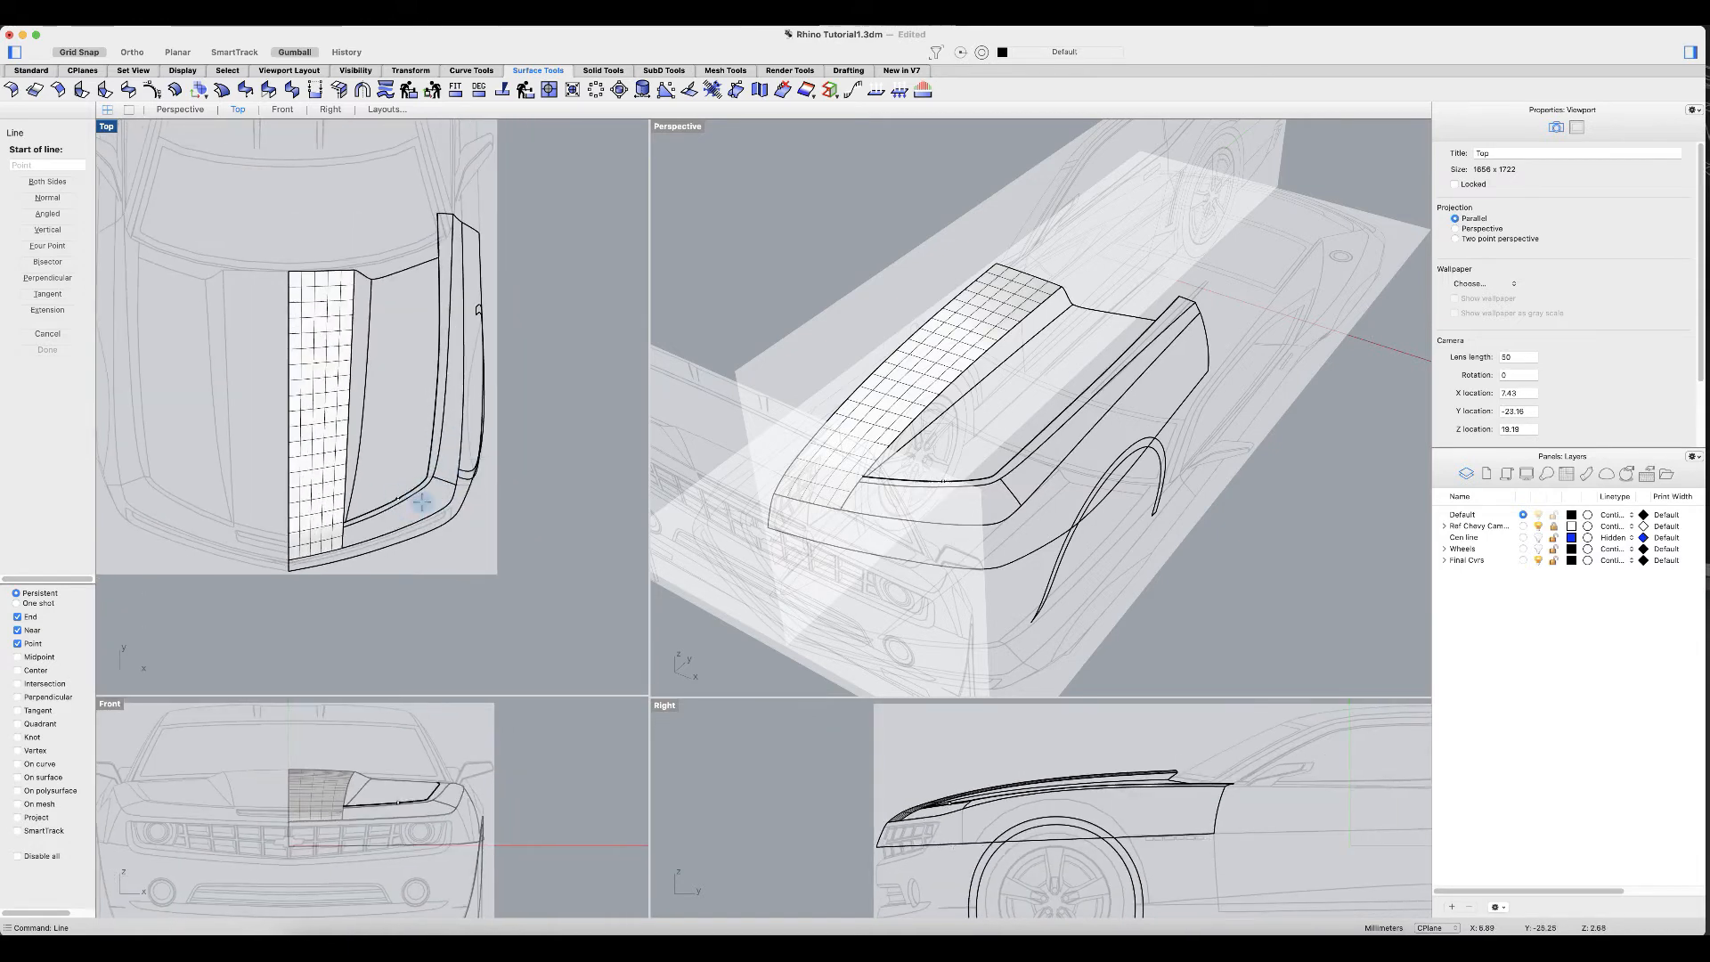
scroll(434, 476, up, 5)
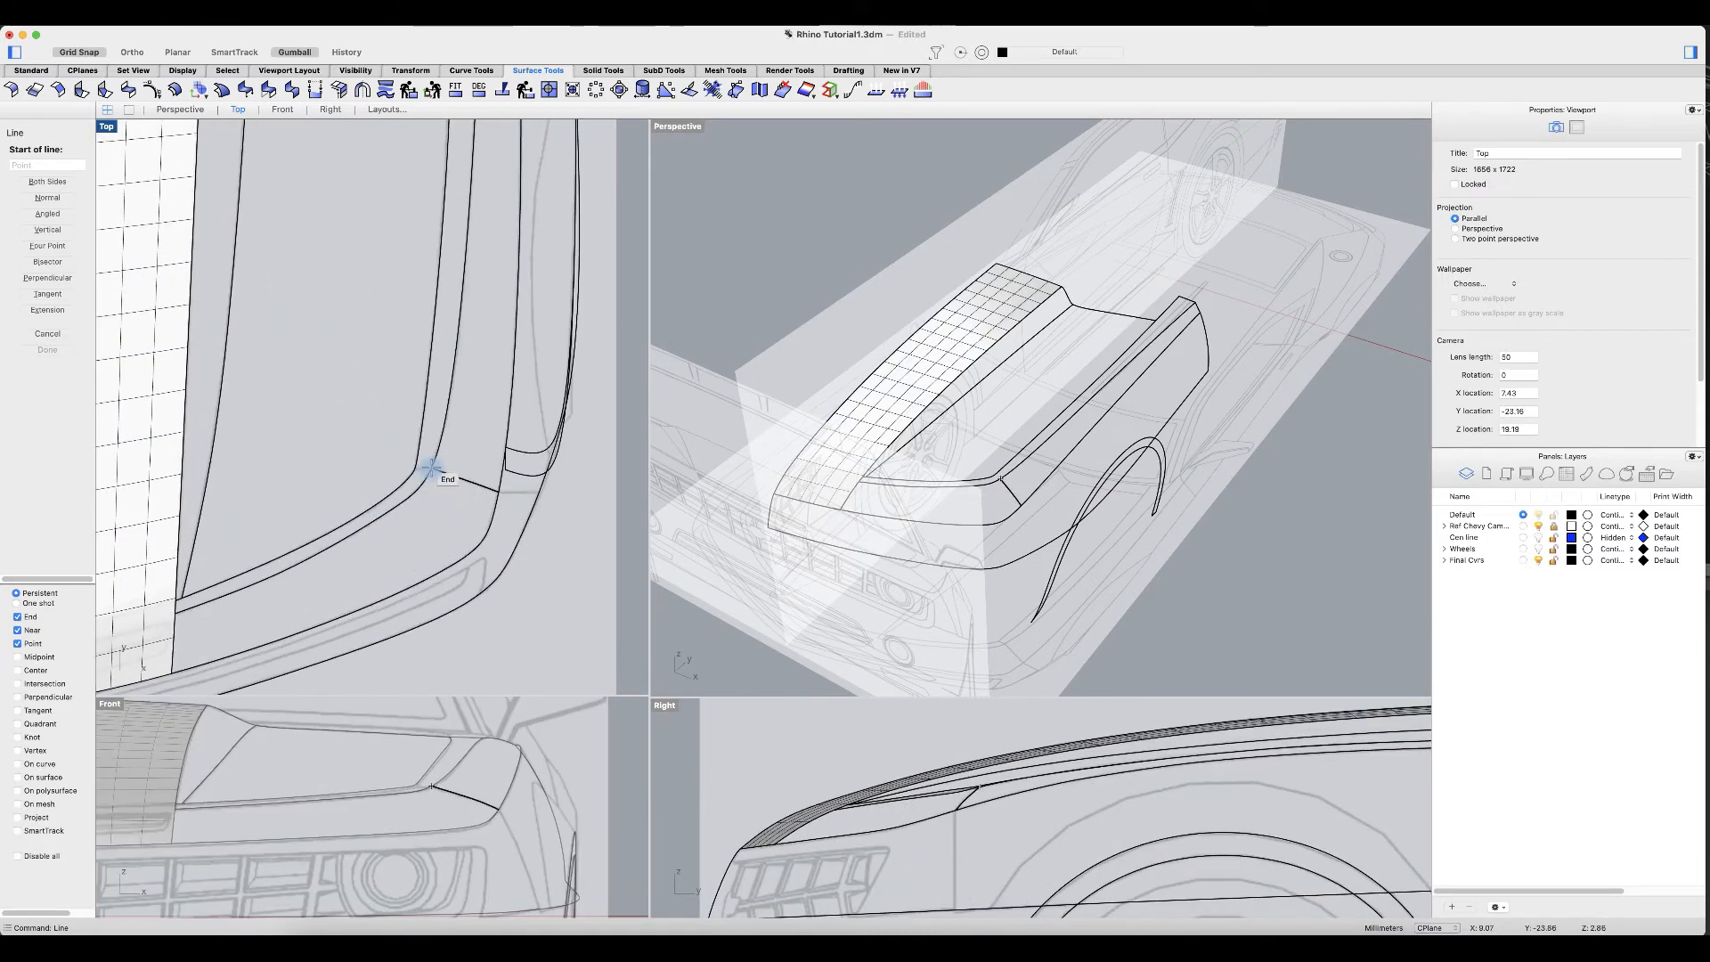
click(432, 467)
scroll(415, 467, up, 3)
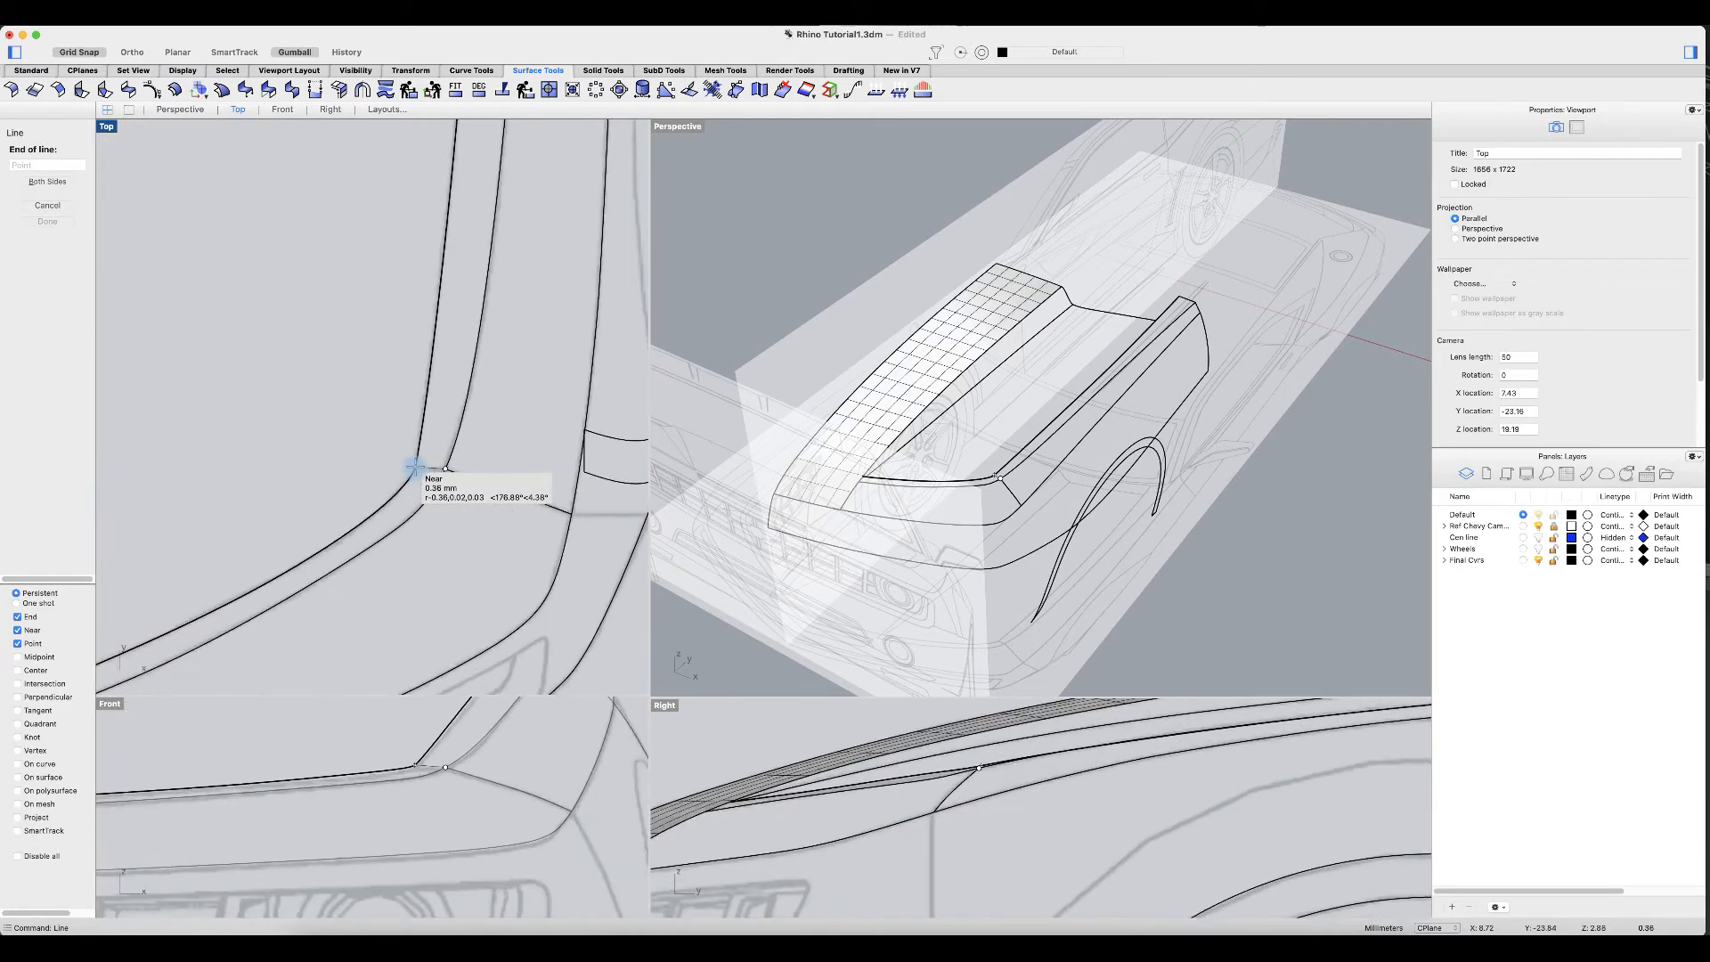
scroll(415, 466, up, 2)
click(18, 630)
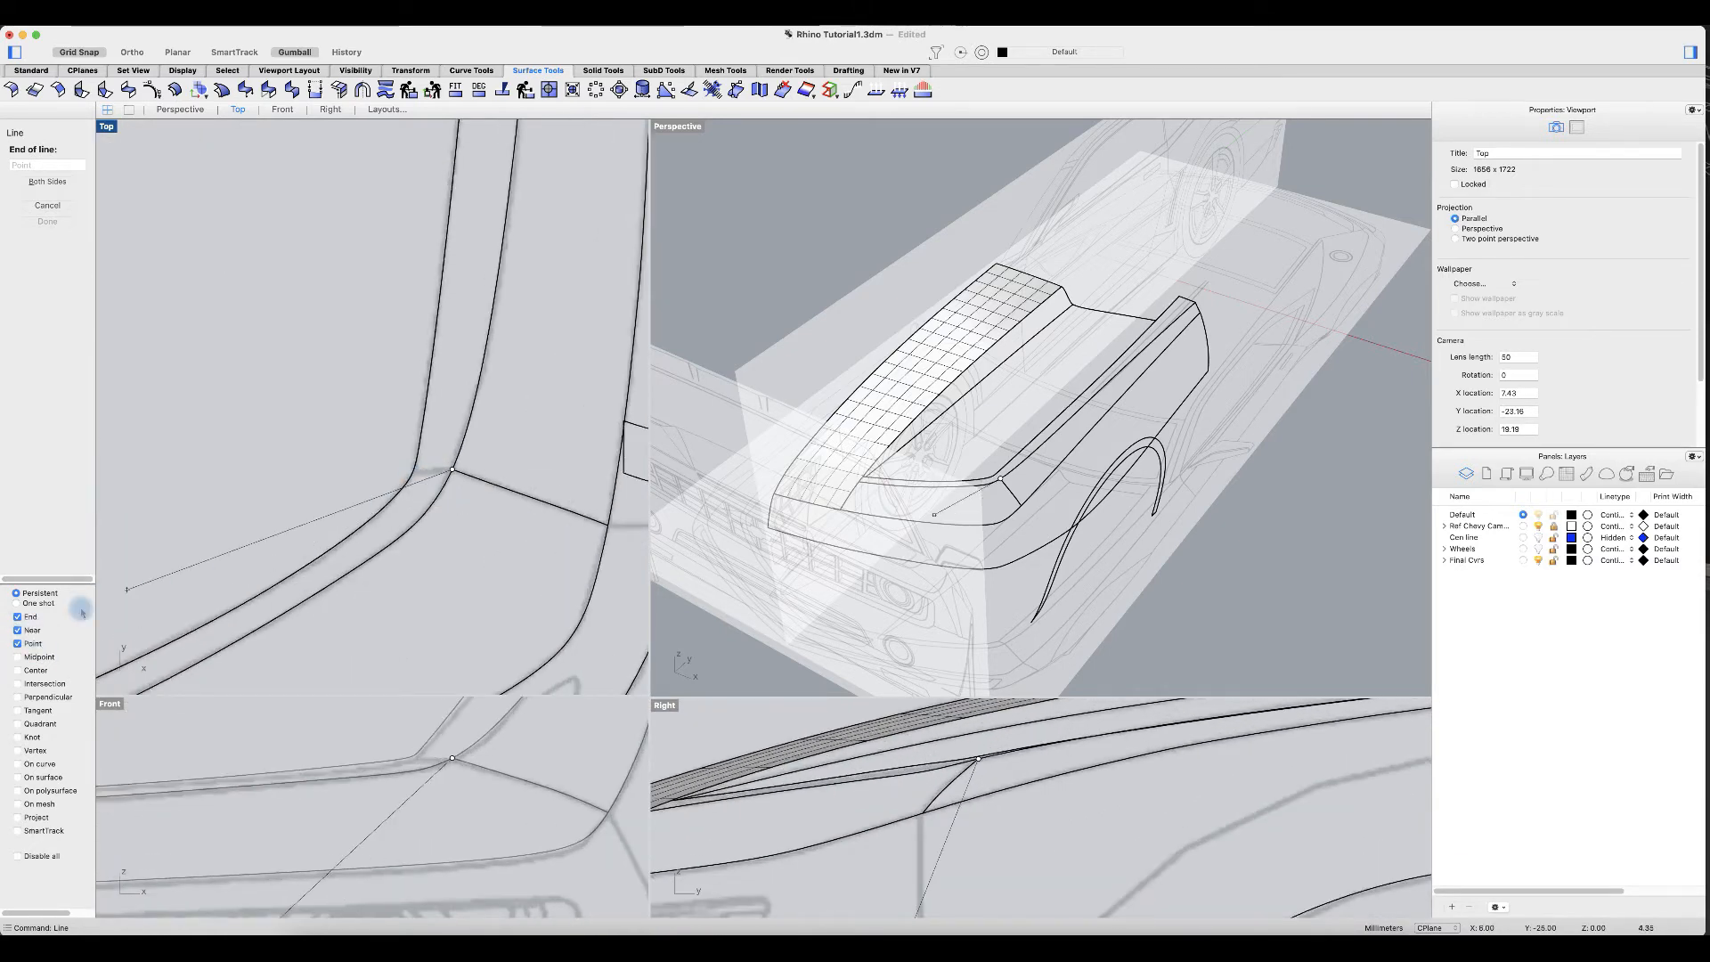
click(413, 468)
scroll(419, 485, down, 5)
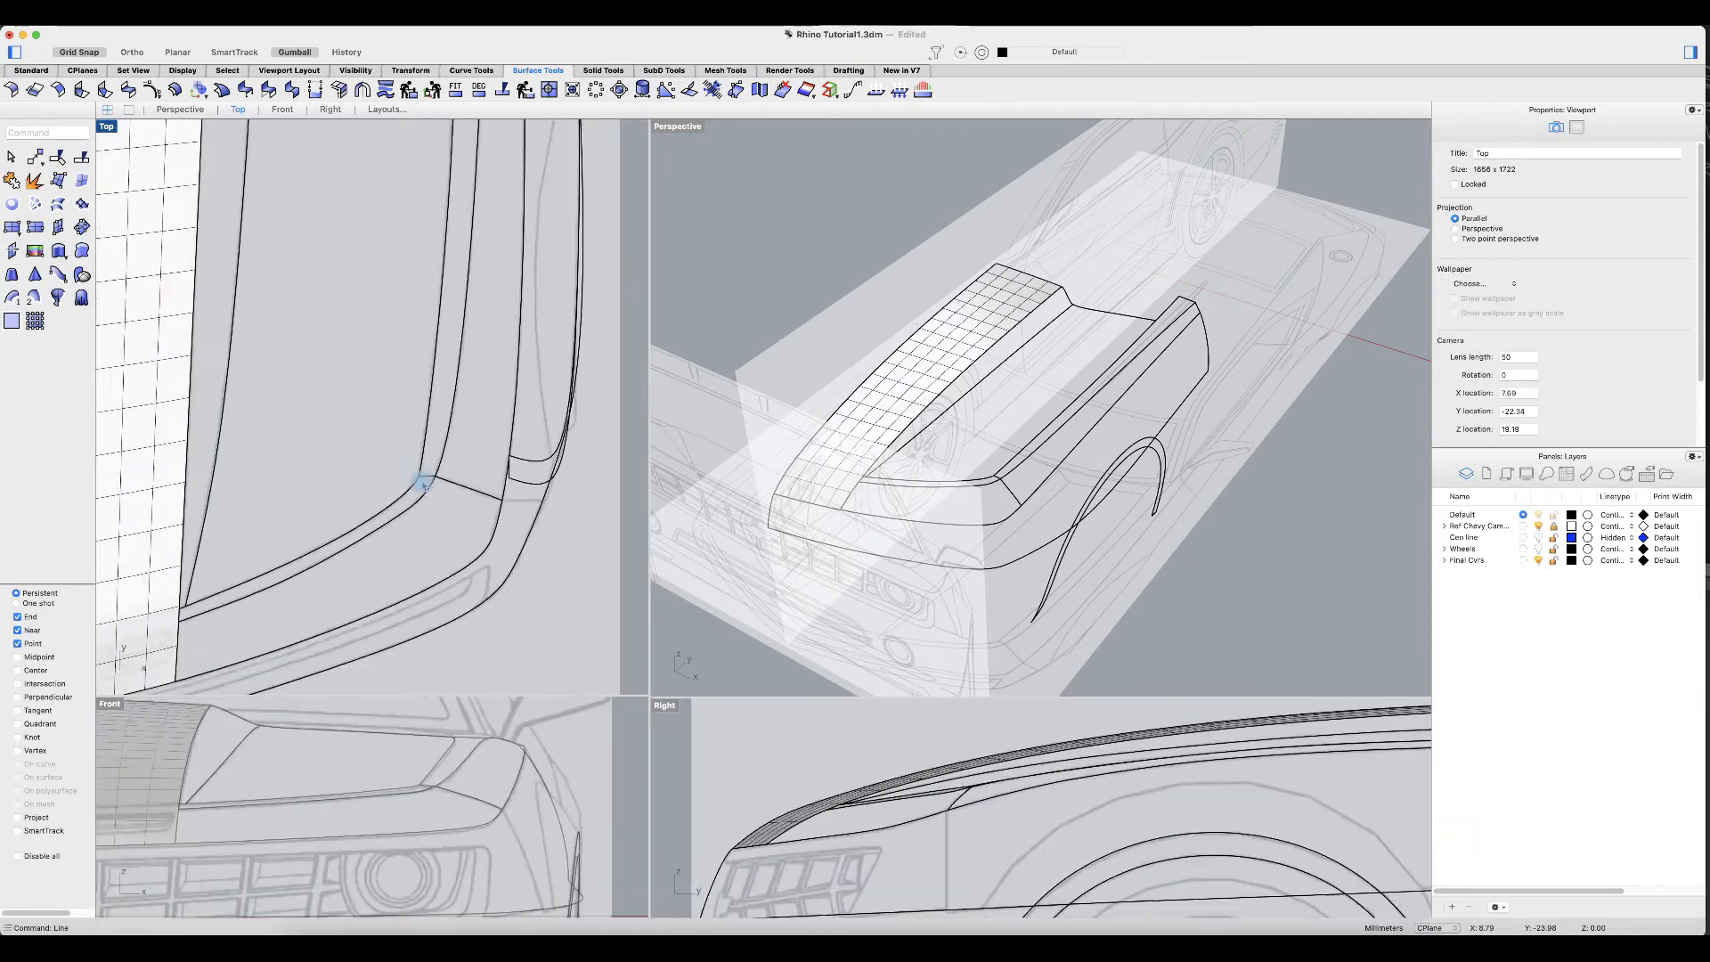
Step: Check the new corner line in the Perspective view and hide the Ref Chevy Cam reference layer
right_drag(1022, 488, 818, 438)
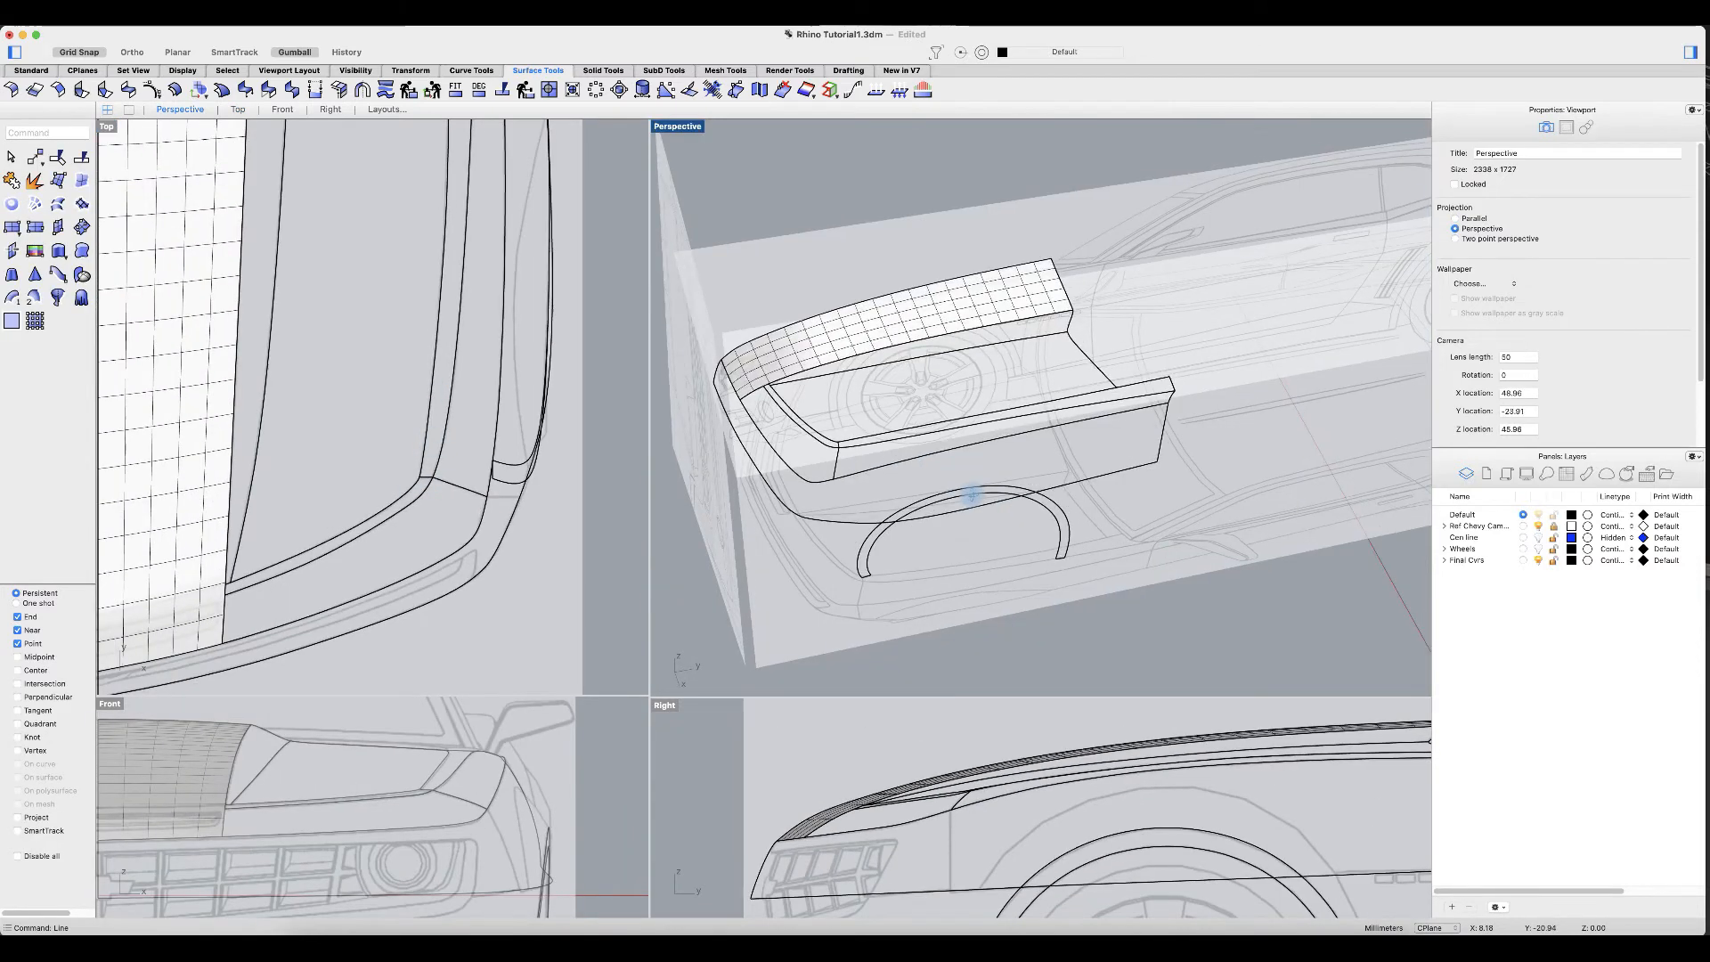
scroll(820, 440, up, 5)
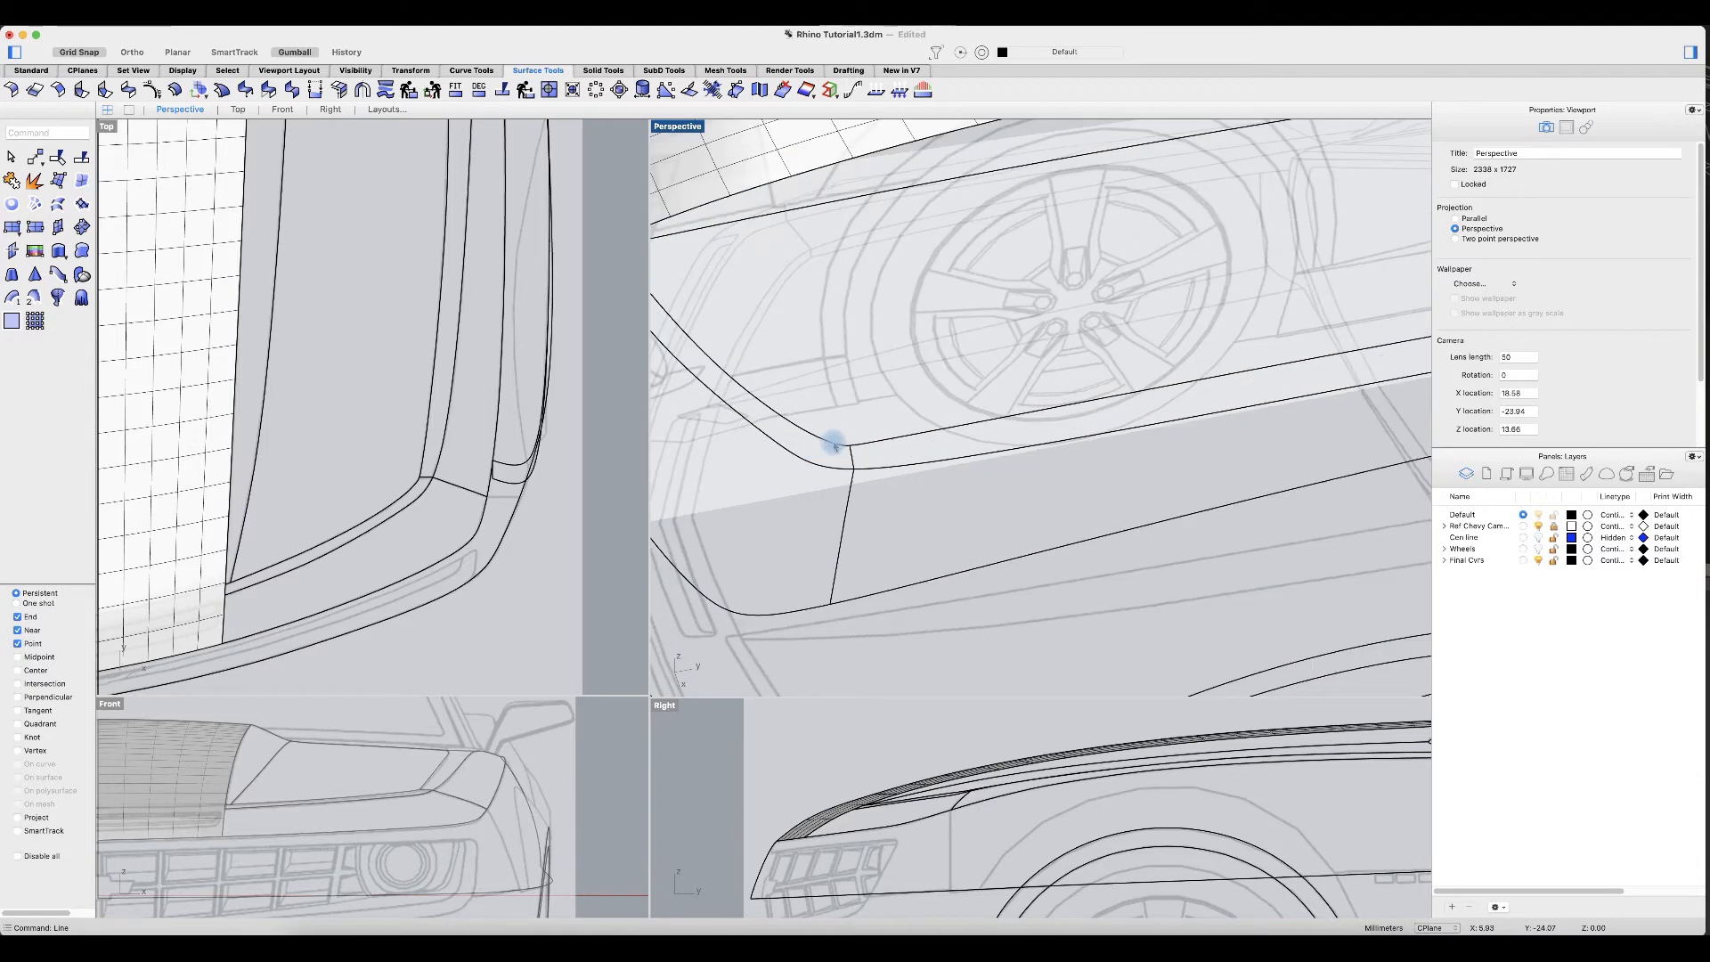
right_drag(849, 452, 1202, 374)
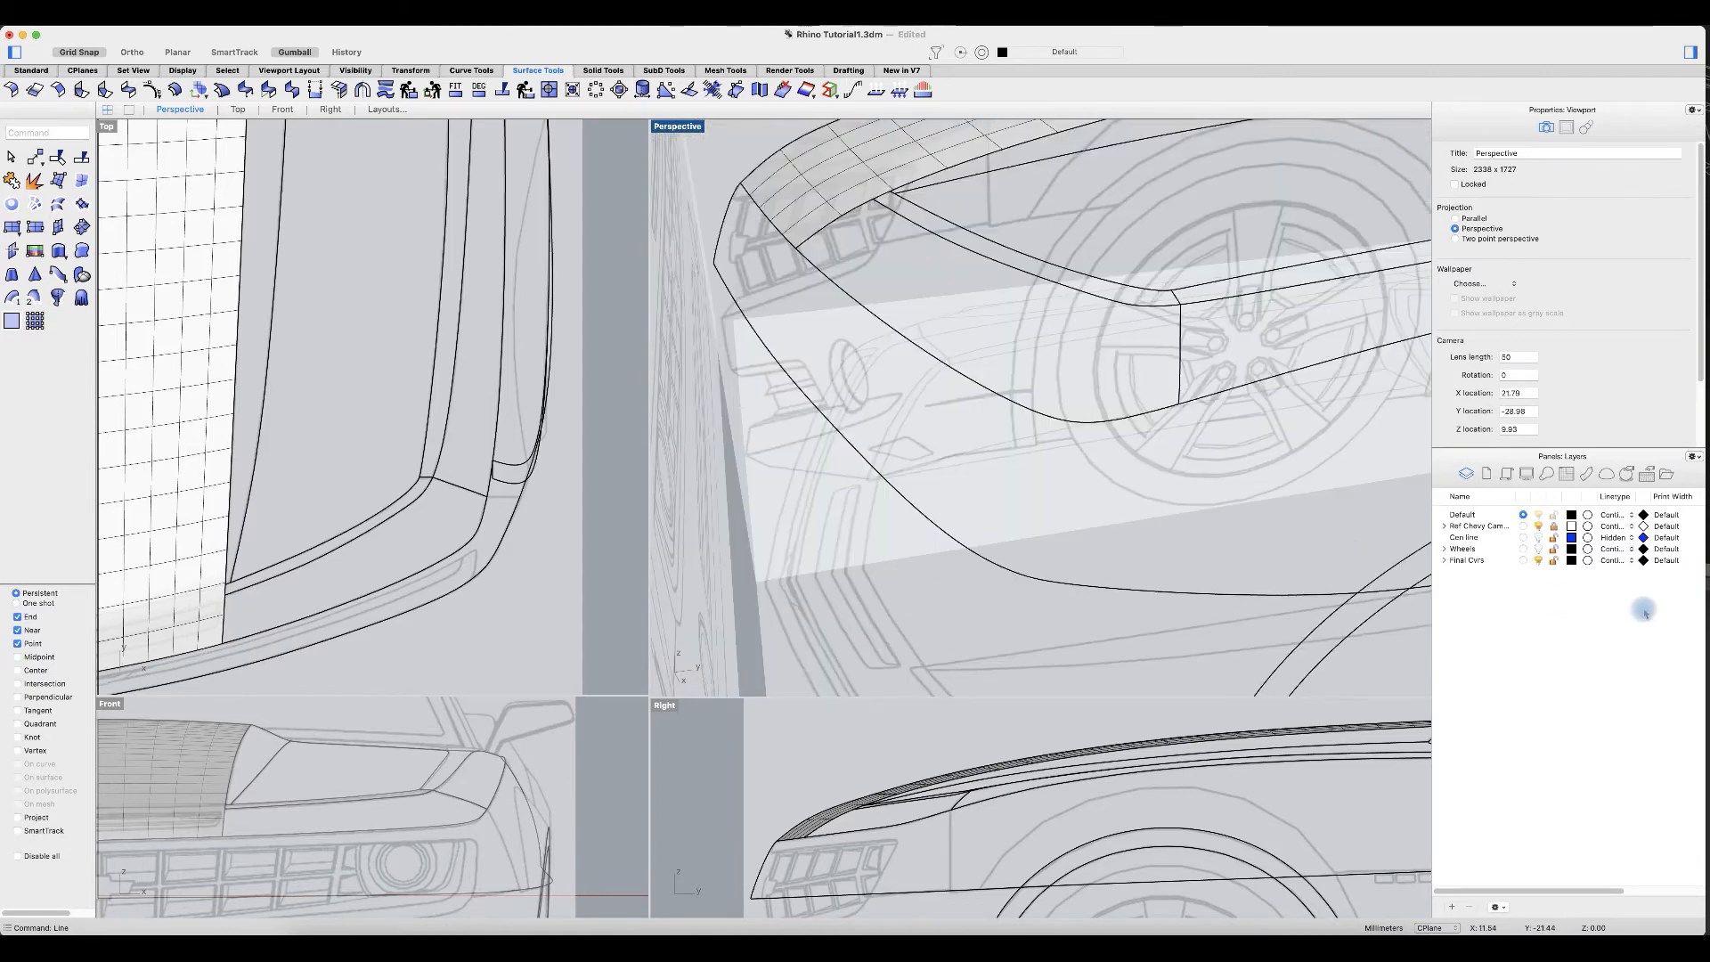
click(1538, 526)
scroll(909, 420, down, 5)
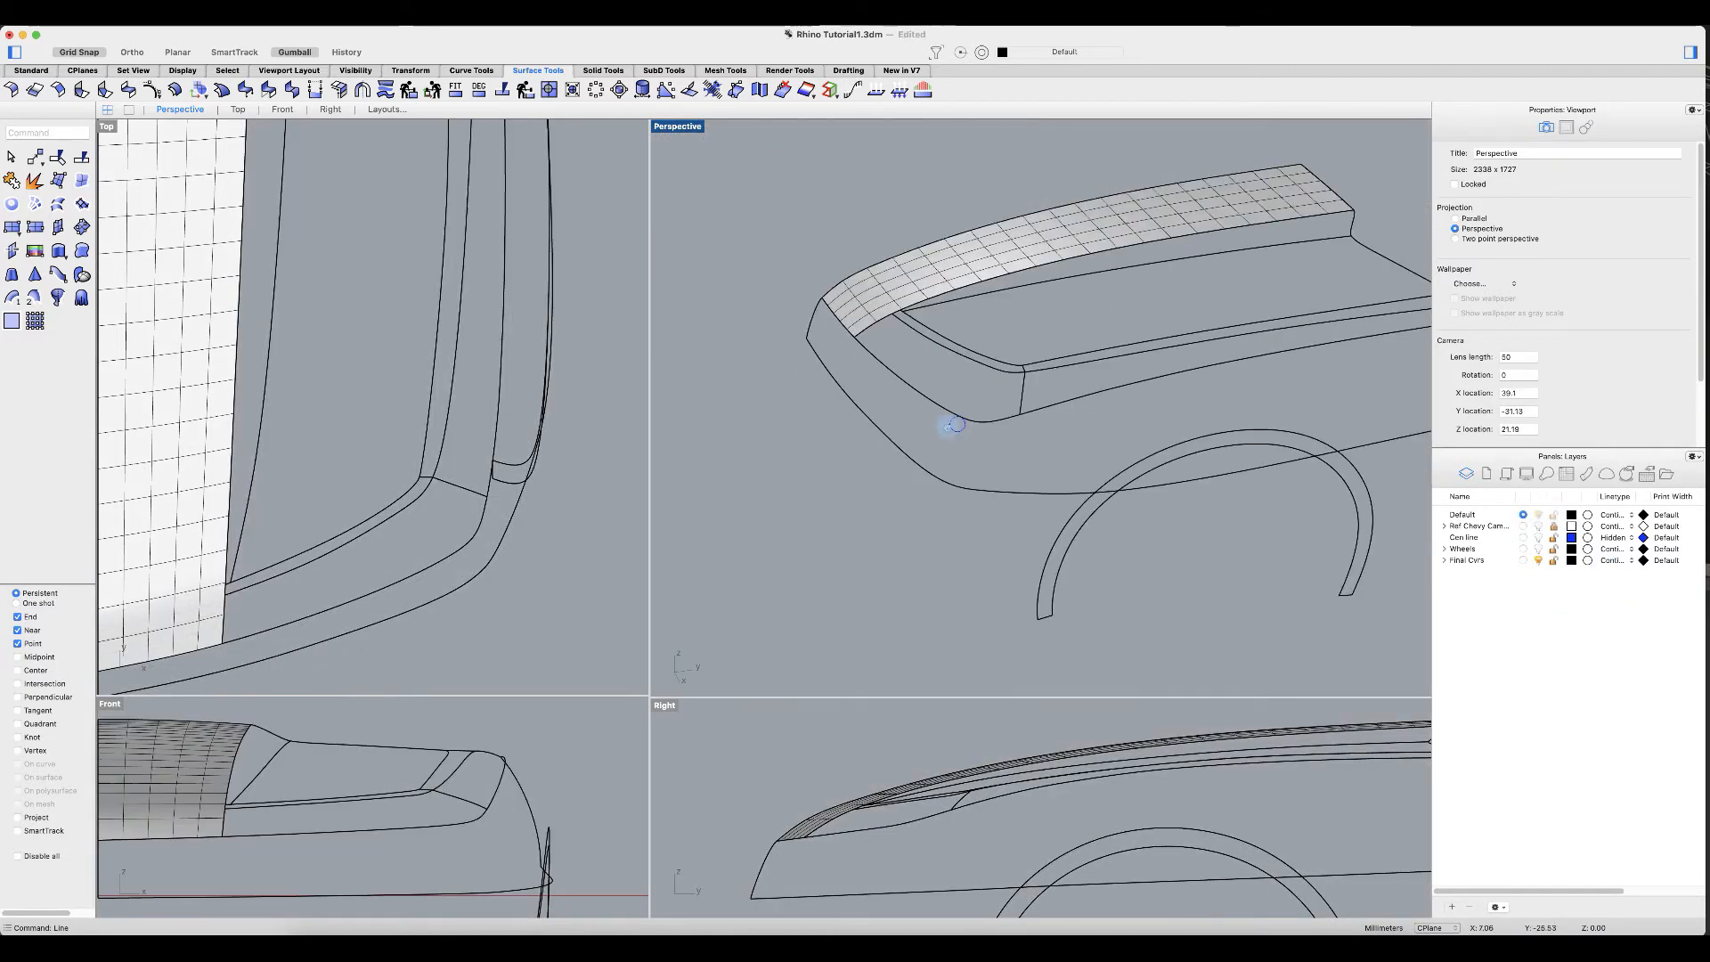
right_drag(950, 428, 905, 455)
right_drag(1014, 427, 1050, 451)
right_drag(1073, 393, 1173, 242)
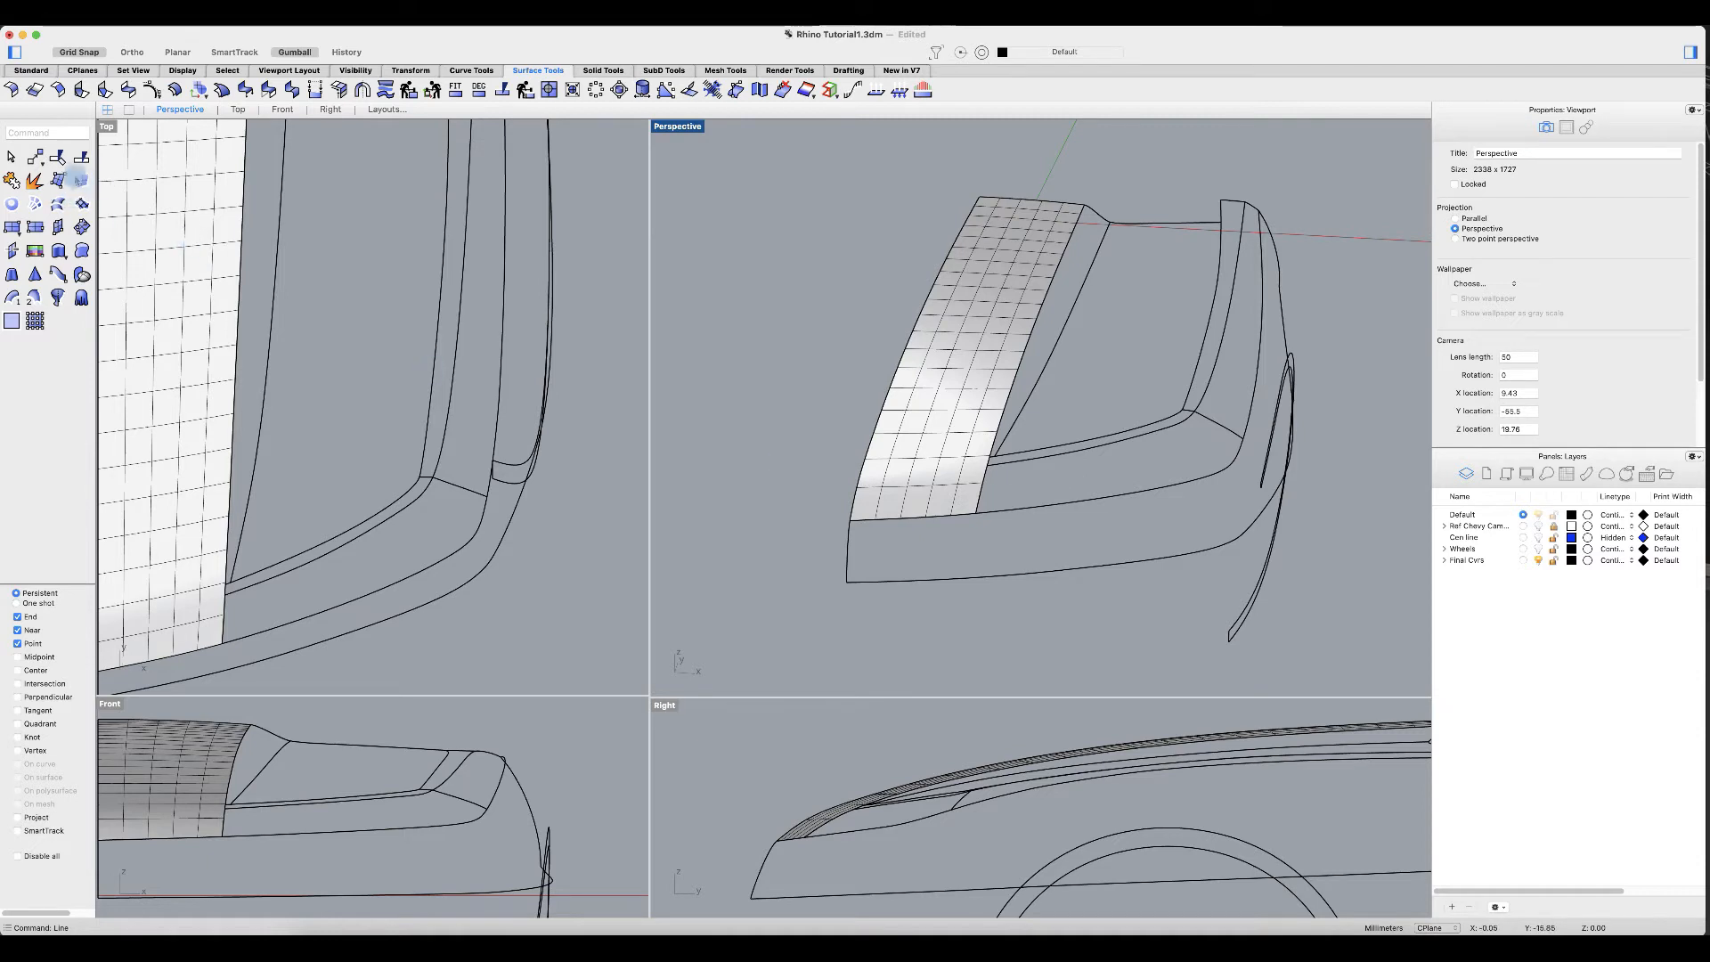
Step: Create a network surface over the hood's front strip from its three curves and the center panel's surface edge, with Curvature matching on edge D, Position elsewhere
click(35, 205)
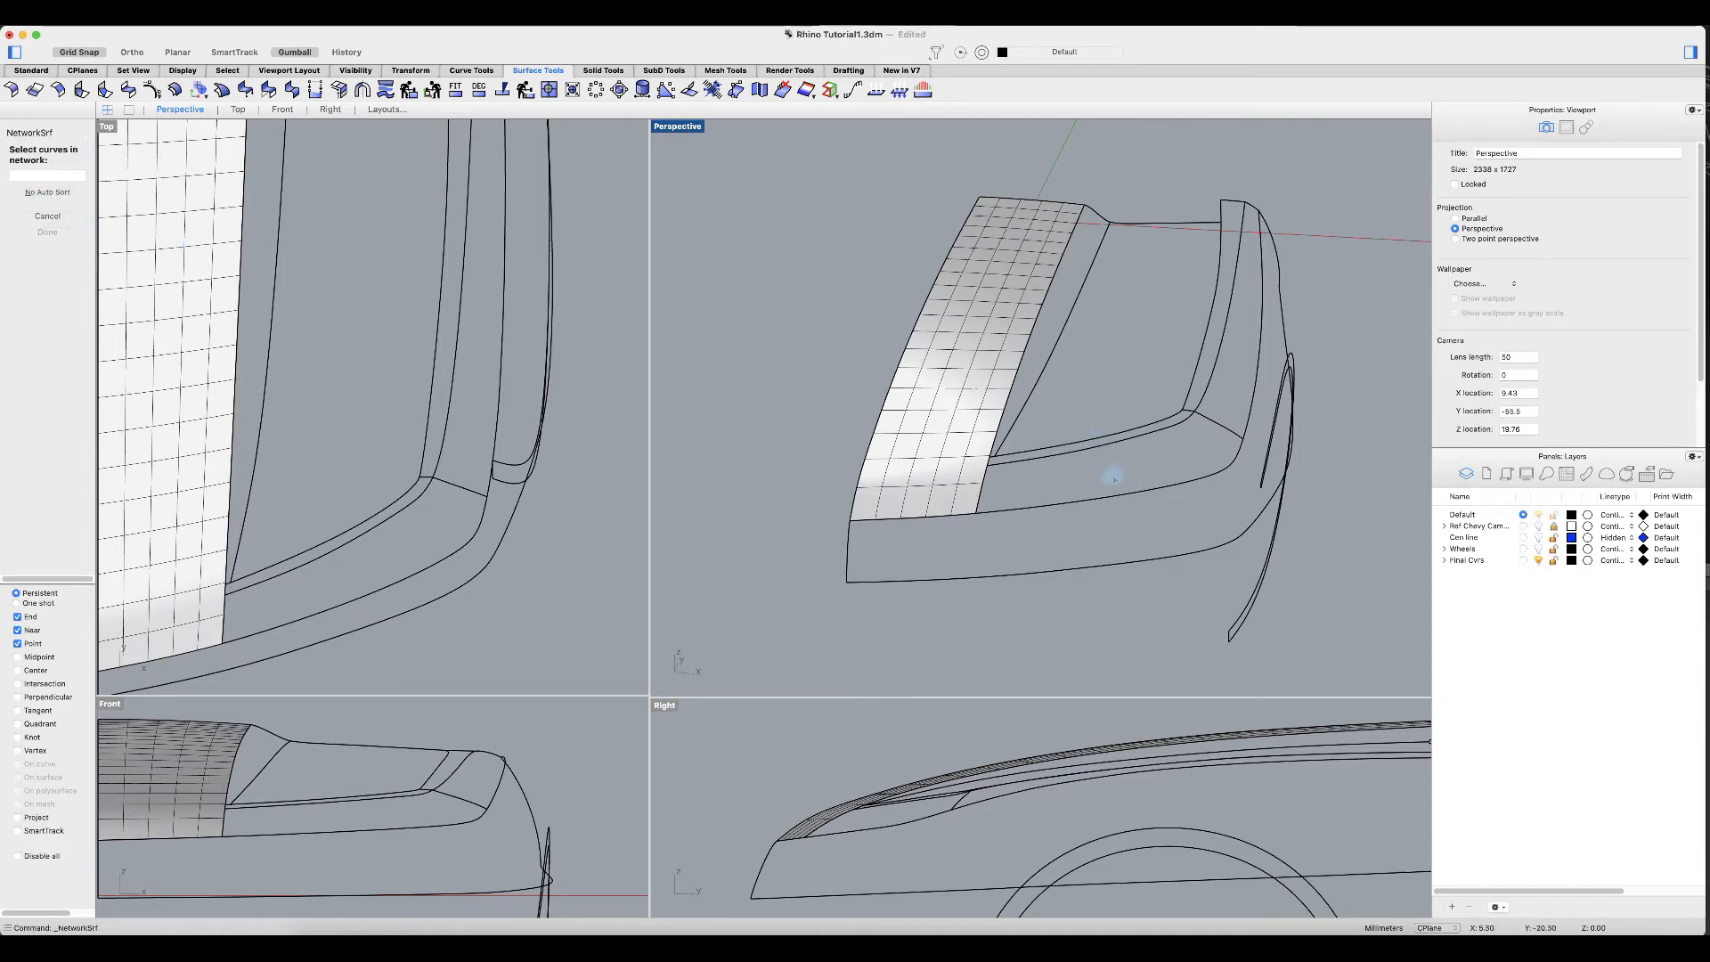
click(1141, 440)
click(1222, 431)
click(1228, 463)
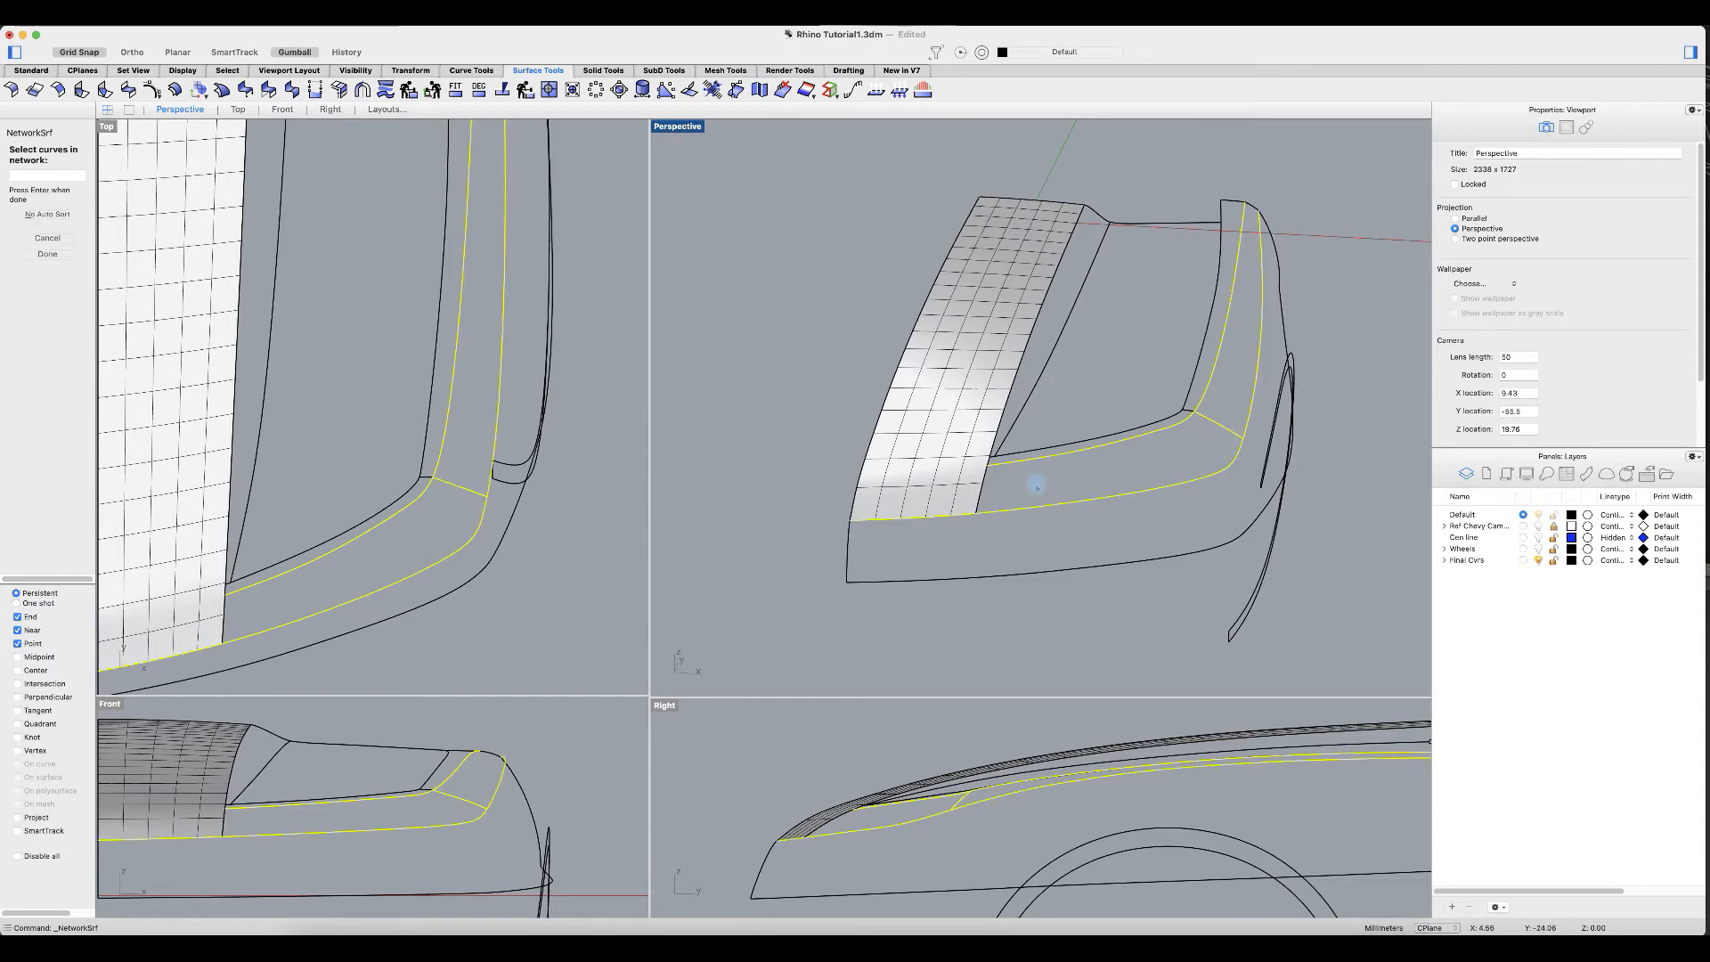
click(978, 500)
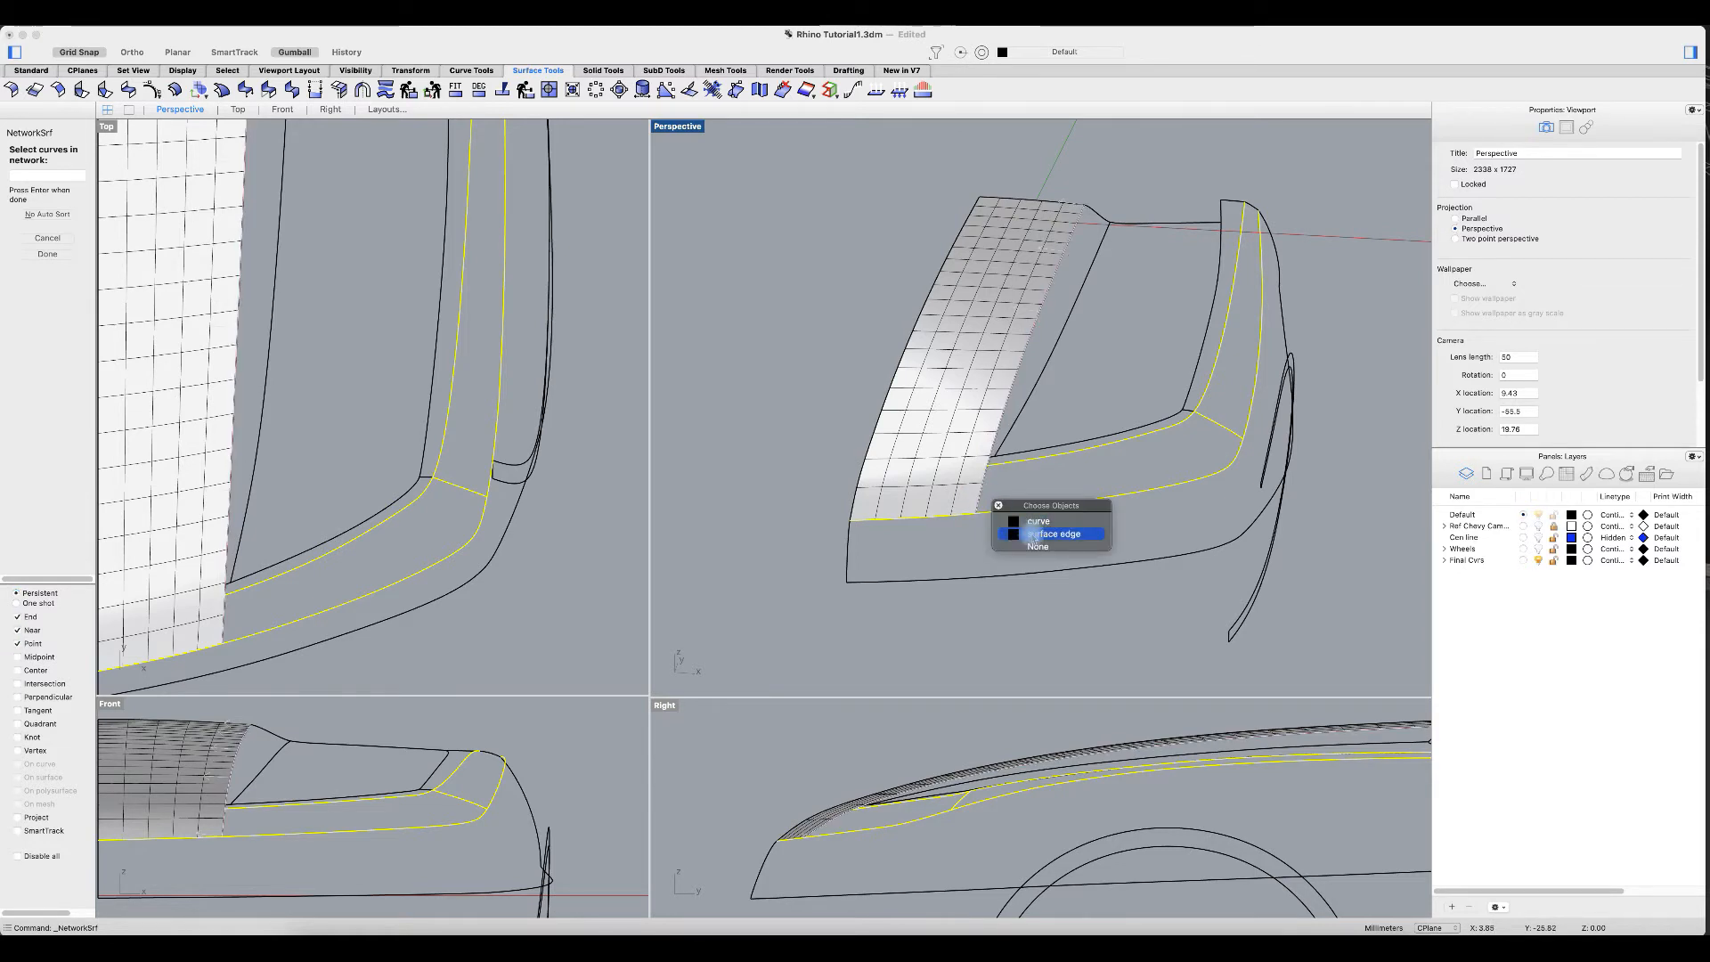
click(1033, 535)
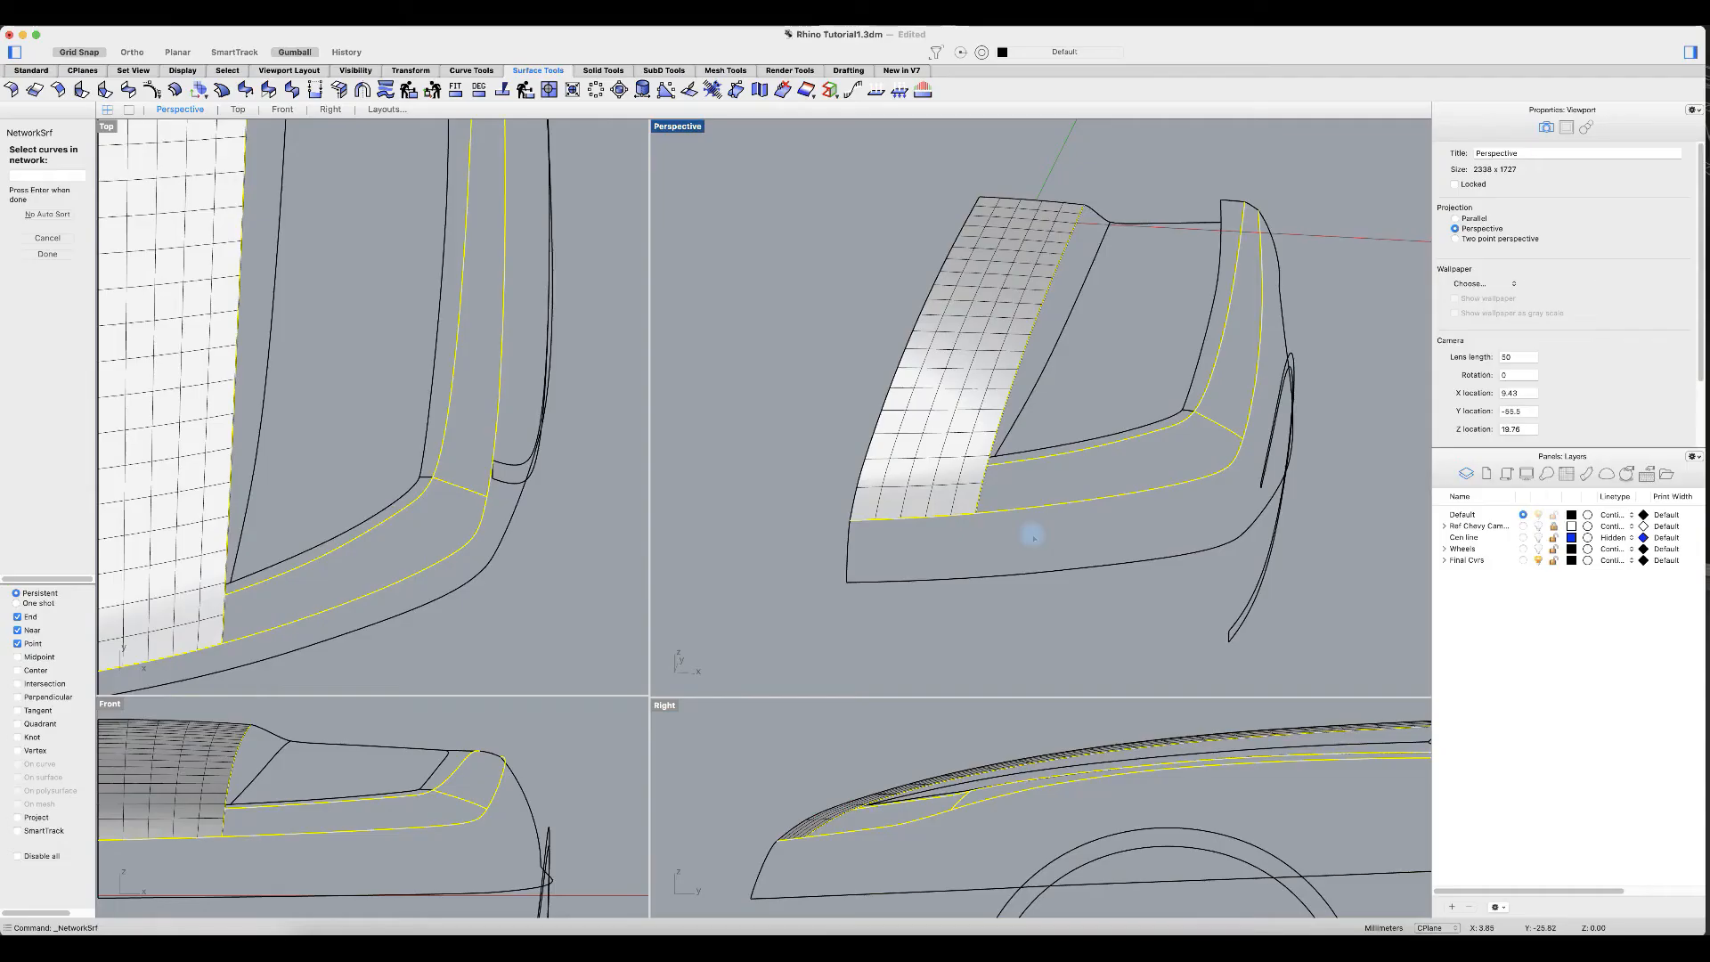
right_click(1000, 501)
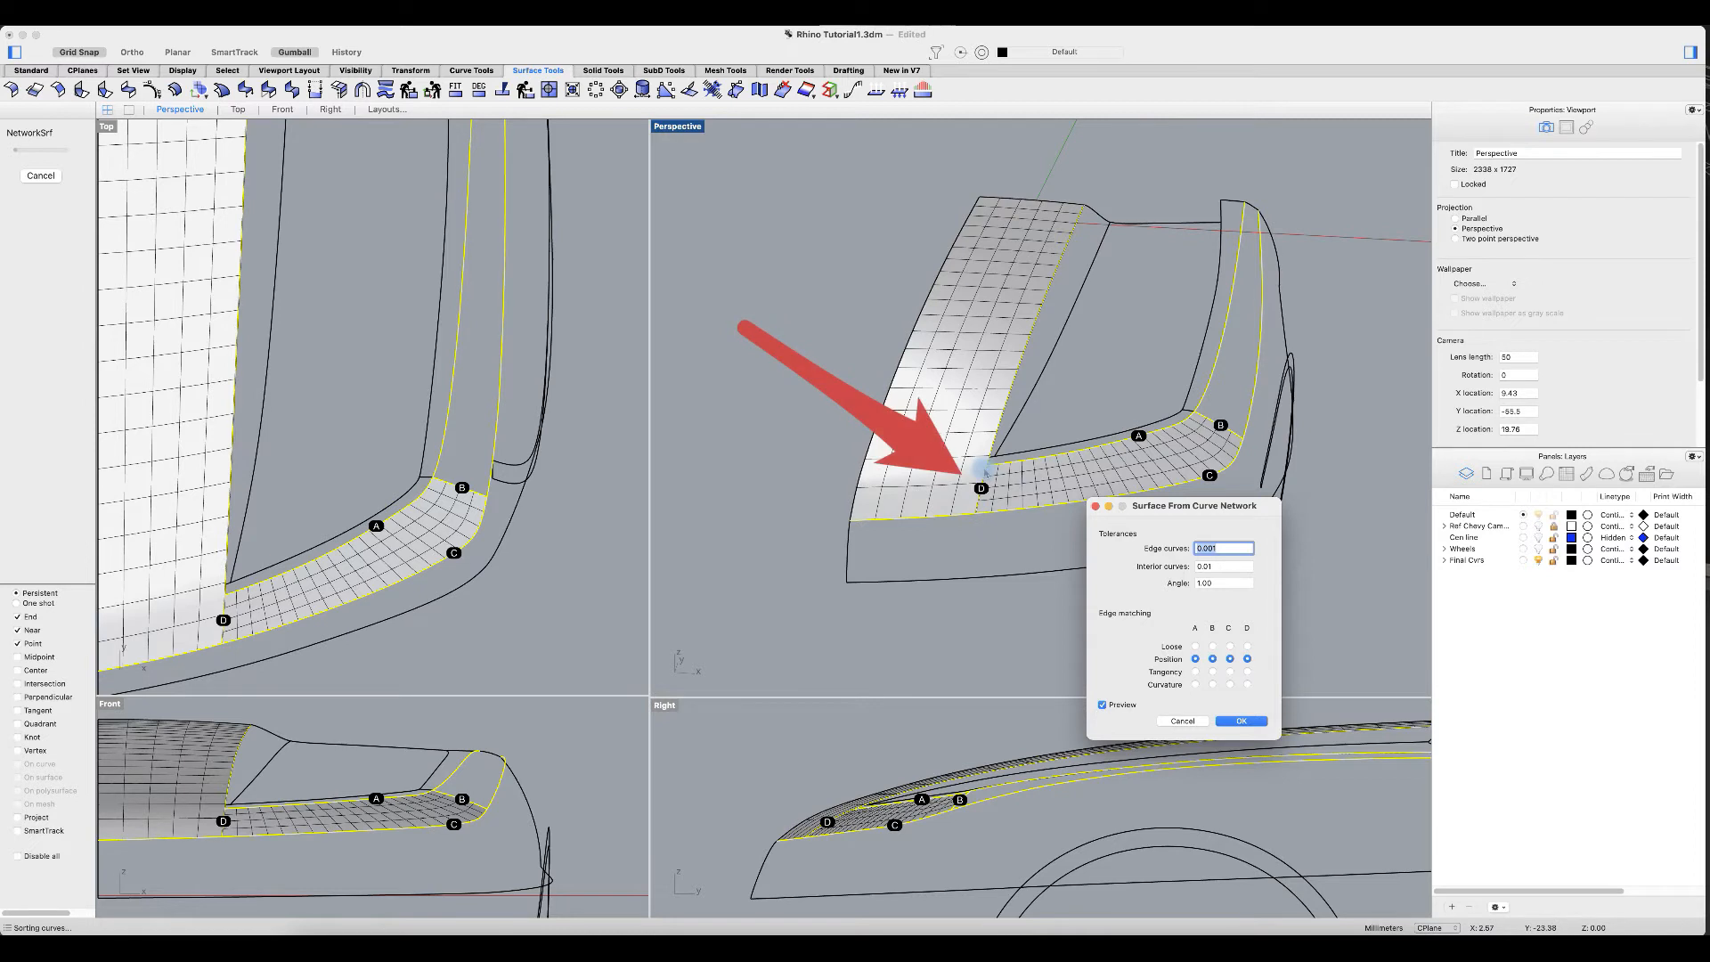
click(1247, 672)
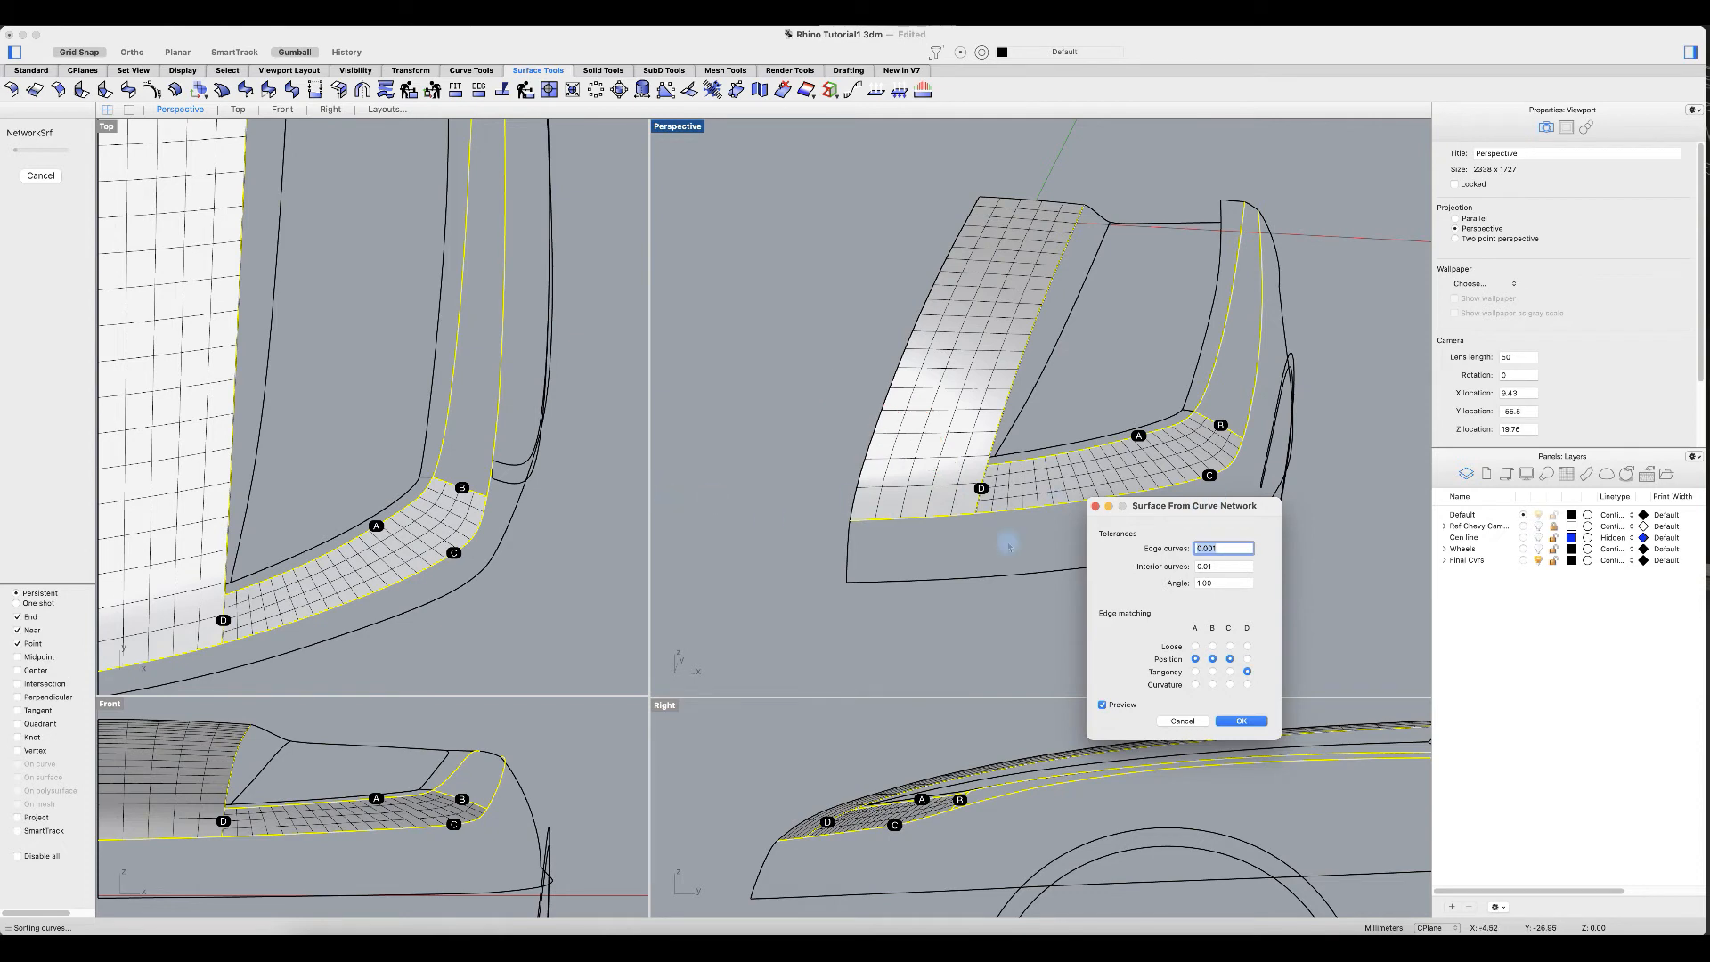
click(1248, 684)
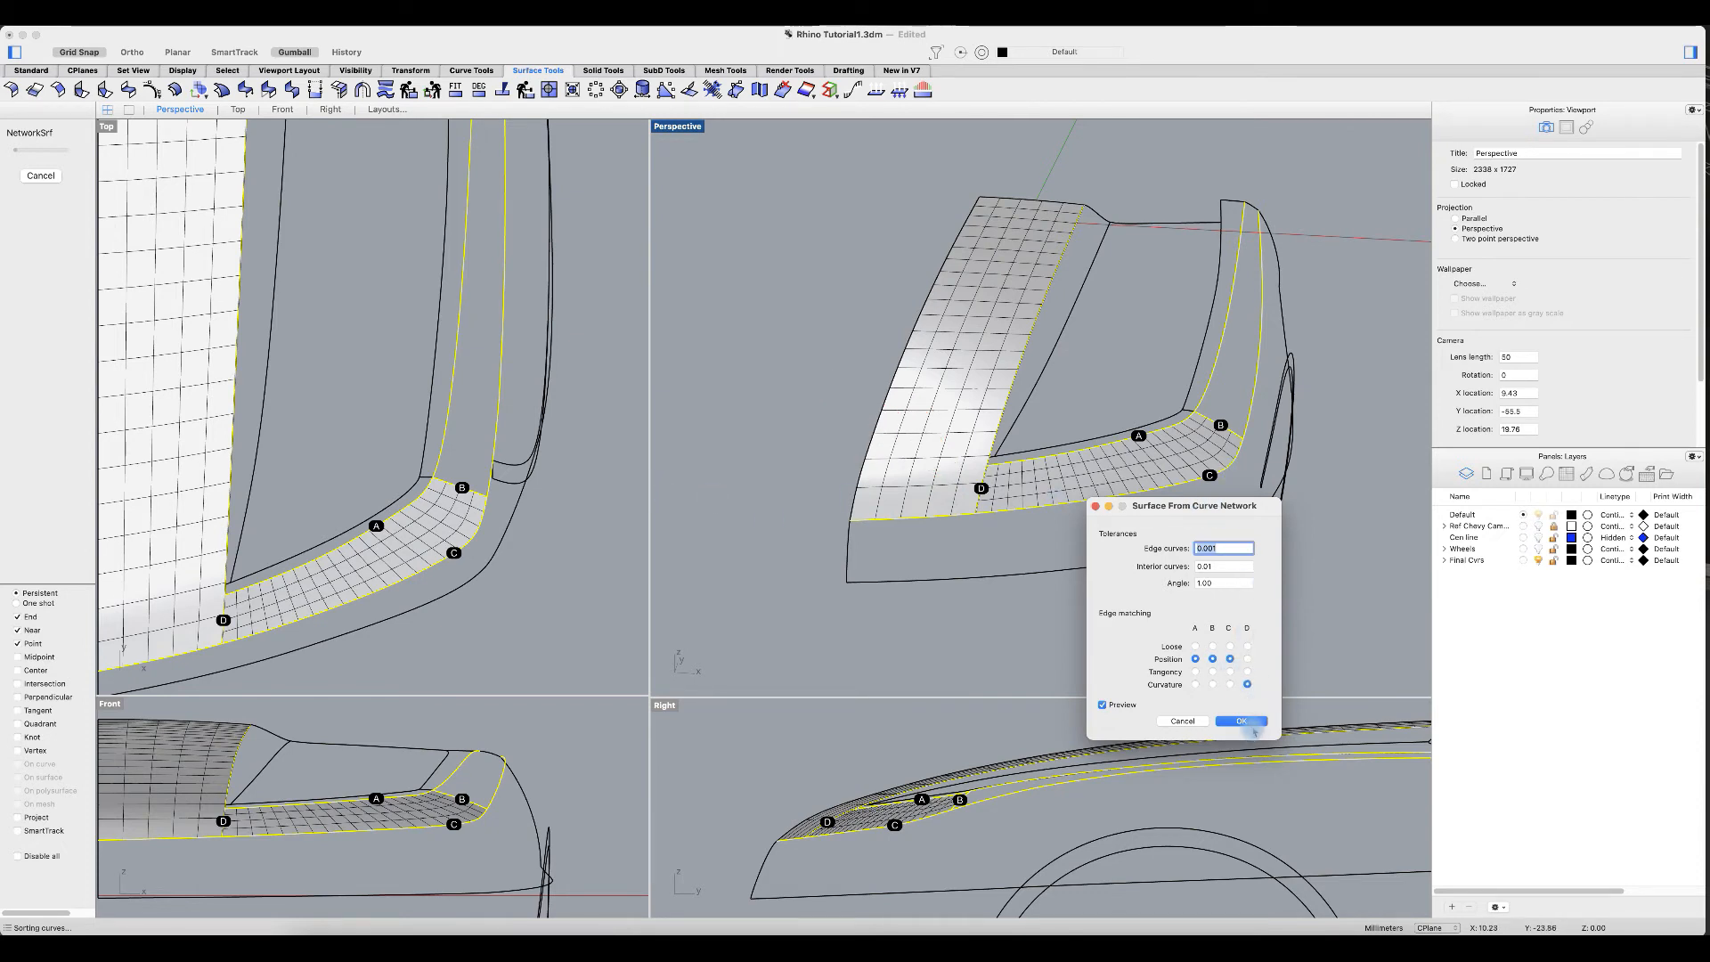
Step: Run a Zebra analysis on both hood surfaces and examine how the stripes flow across their shared edge
click(1043, 493)
shift+click(947, 477)
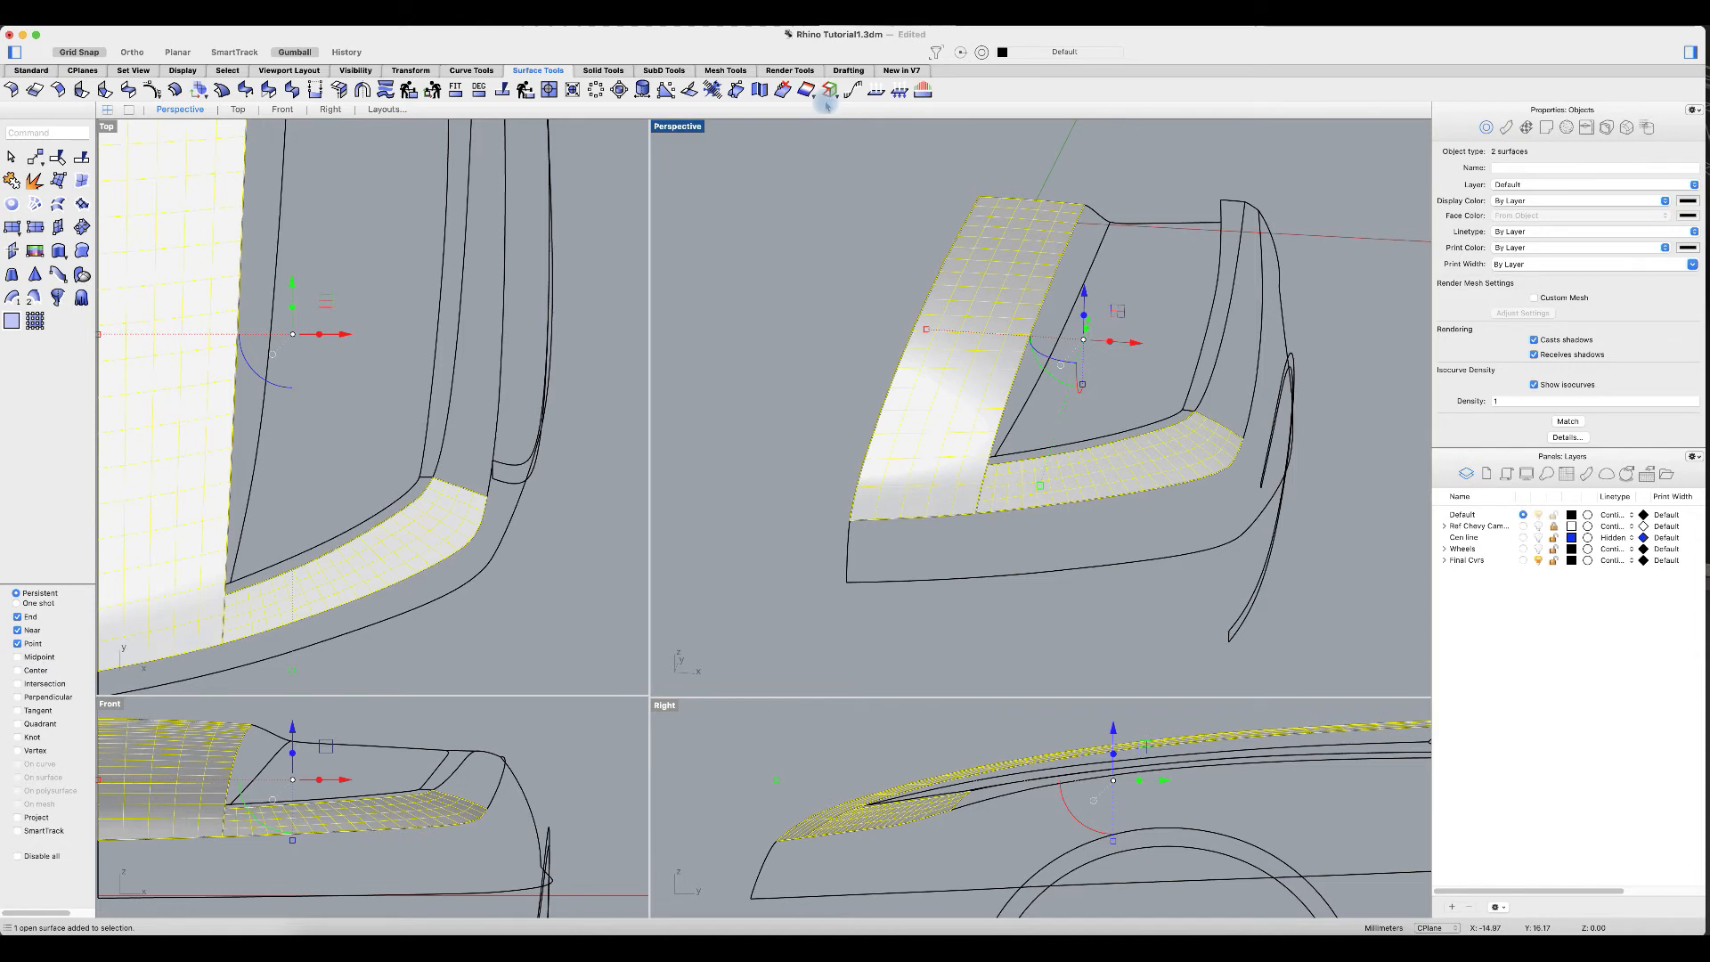
drag(812, 97, 852, 194)
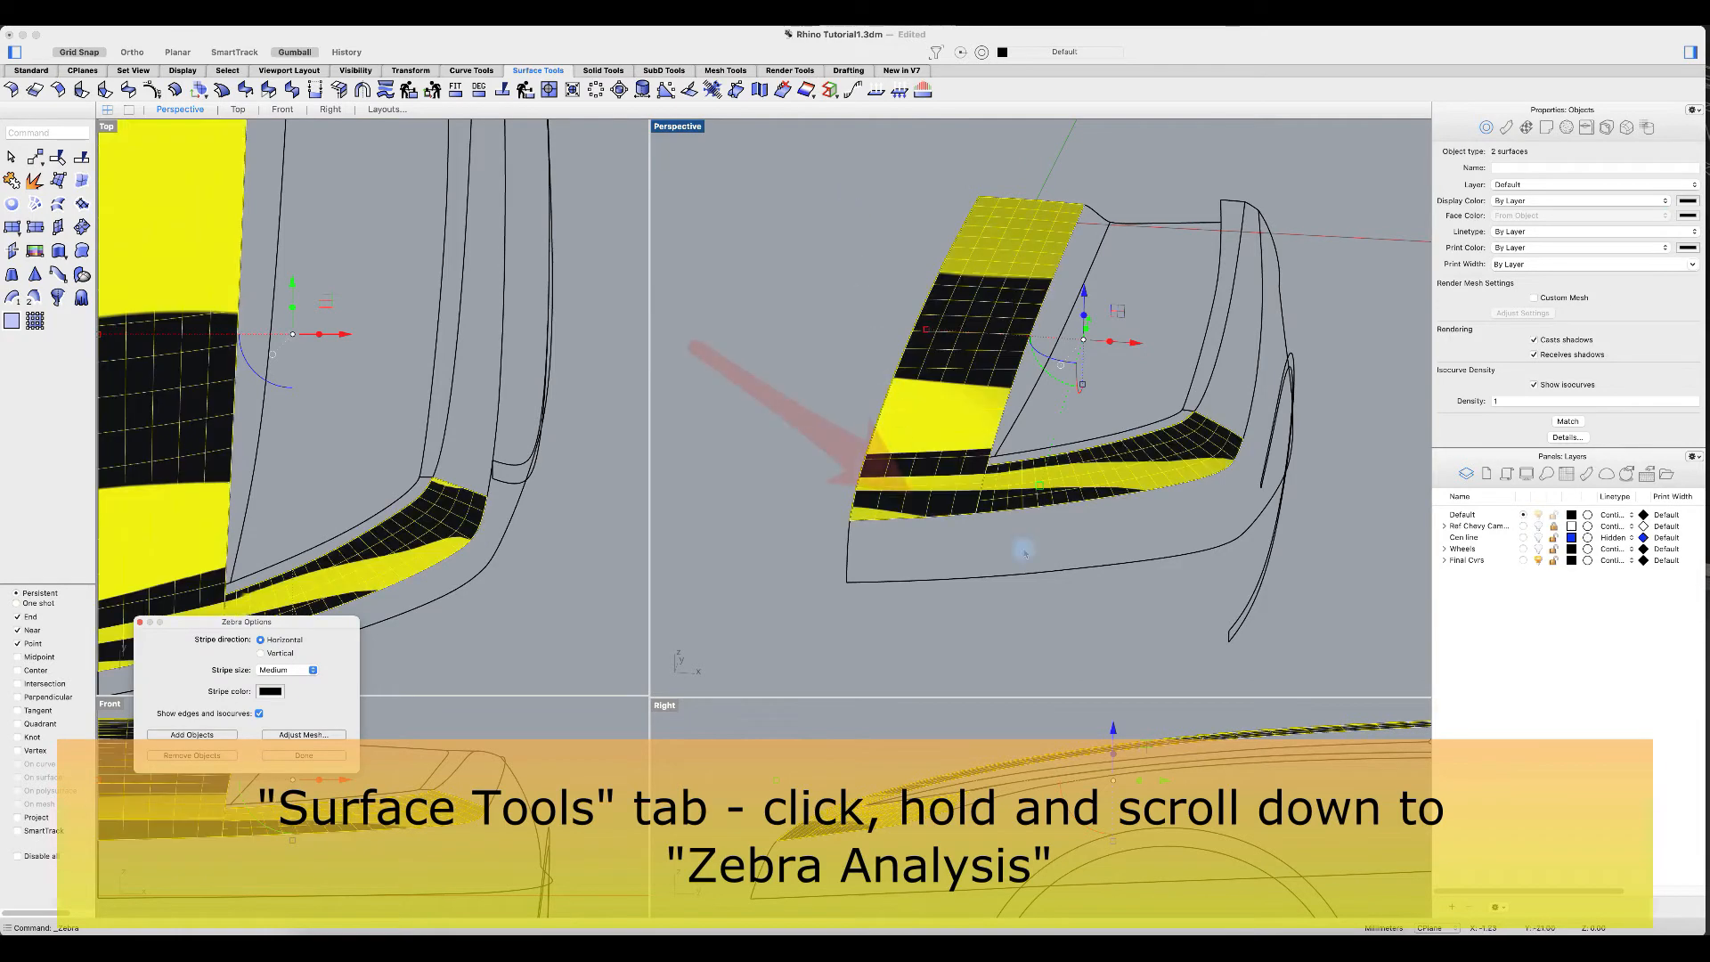
right_drag(1059, 558, 950, 567)
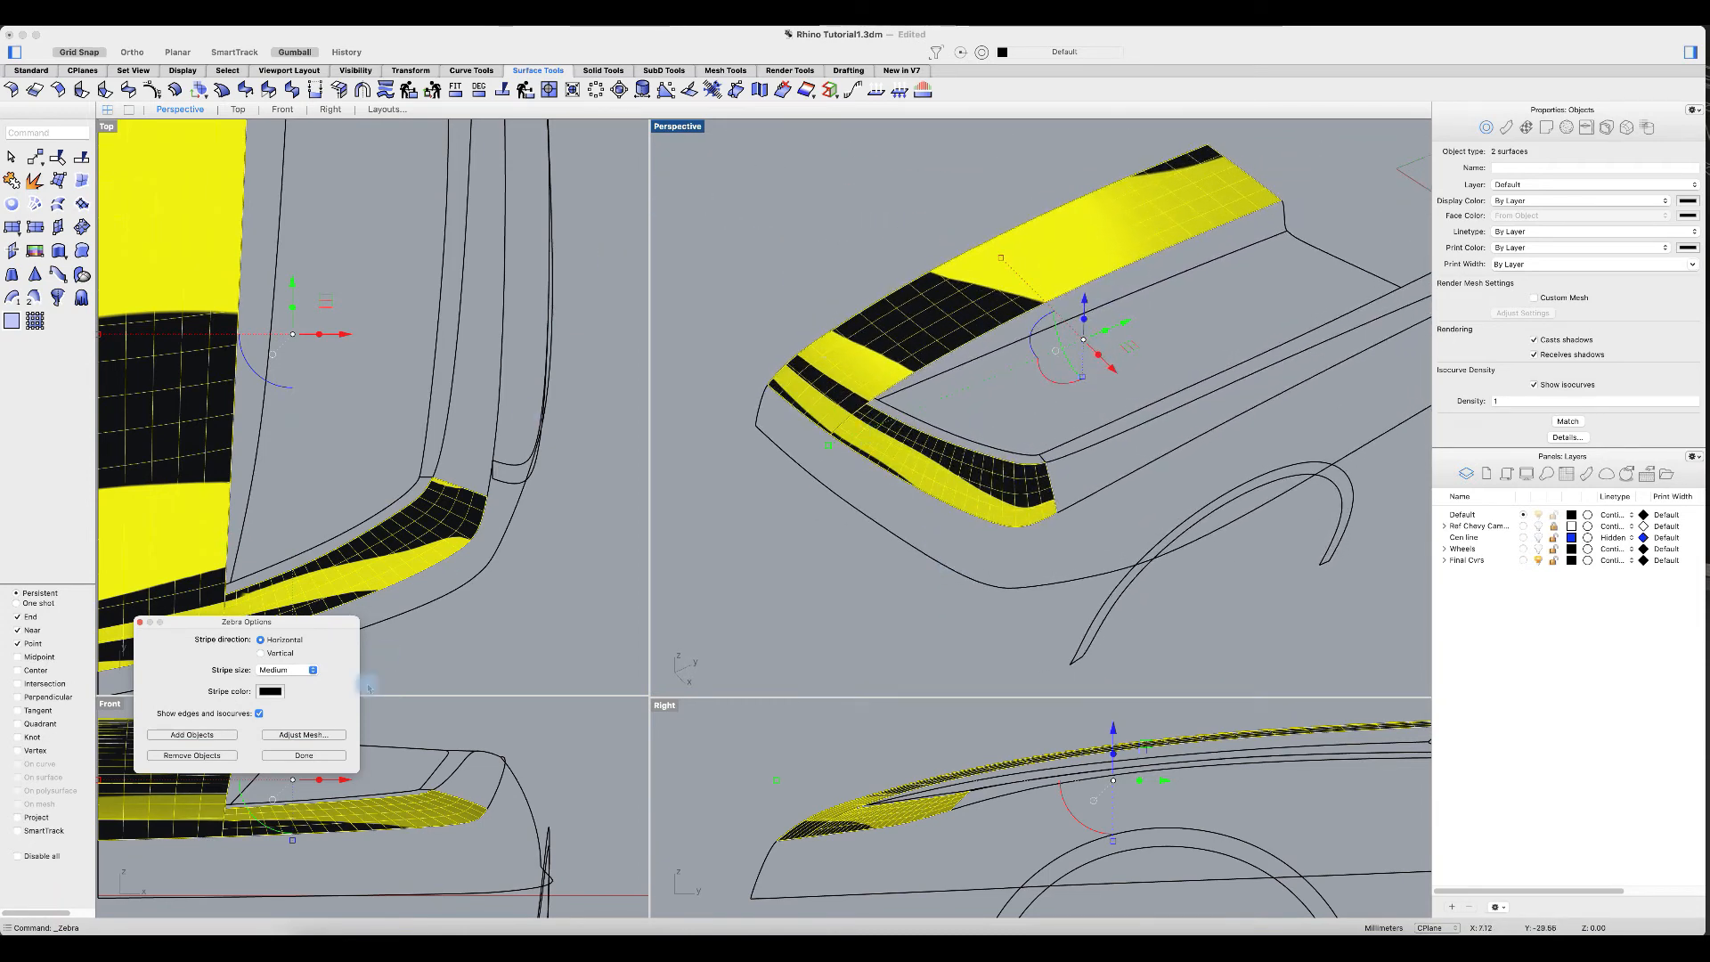
click(303, 756)
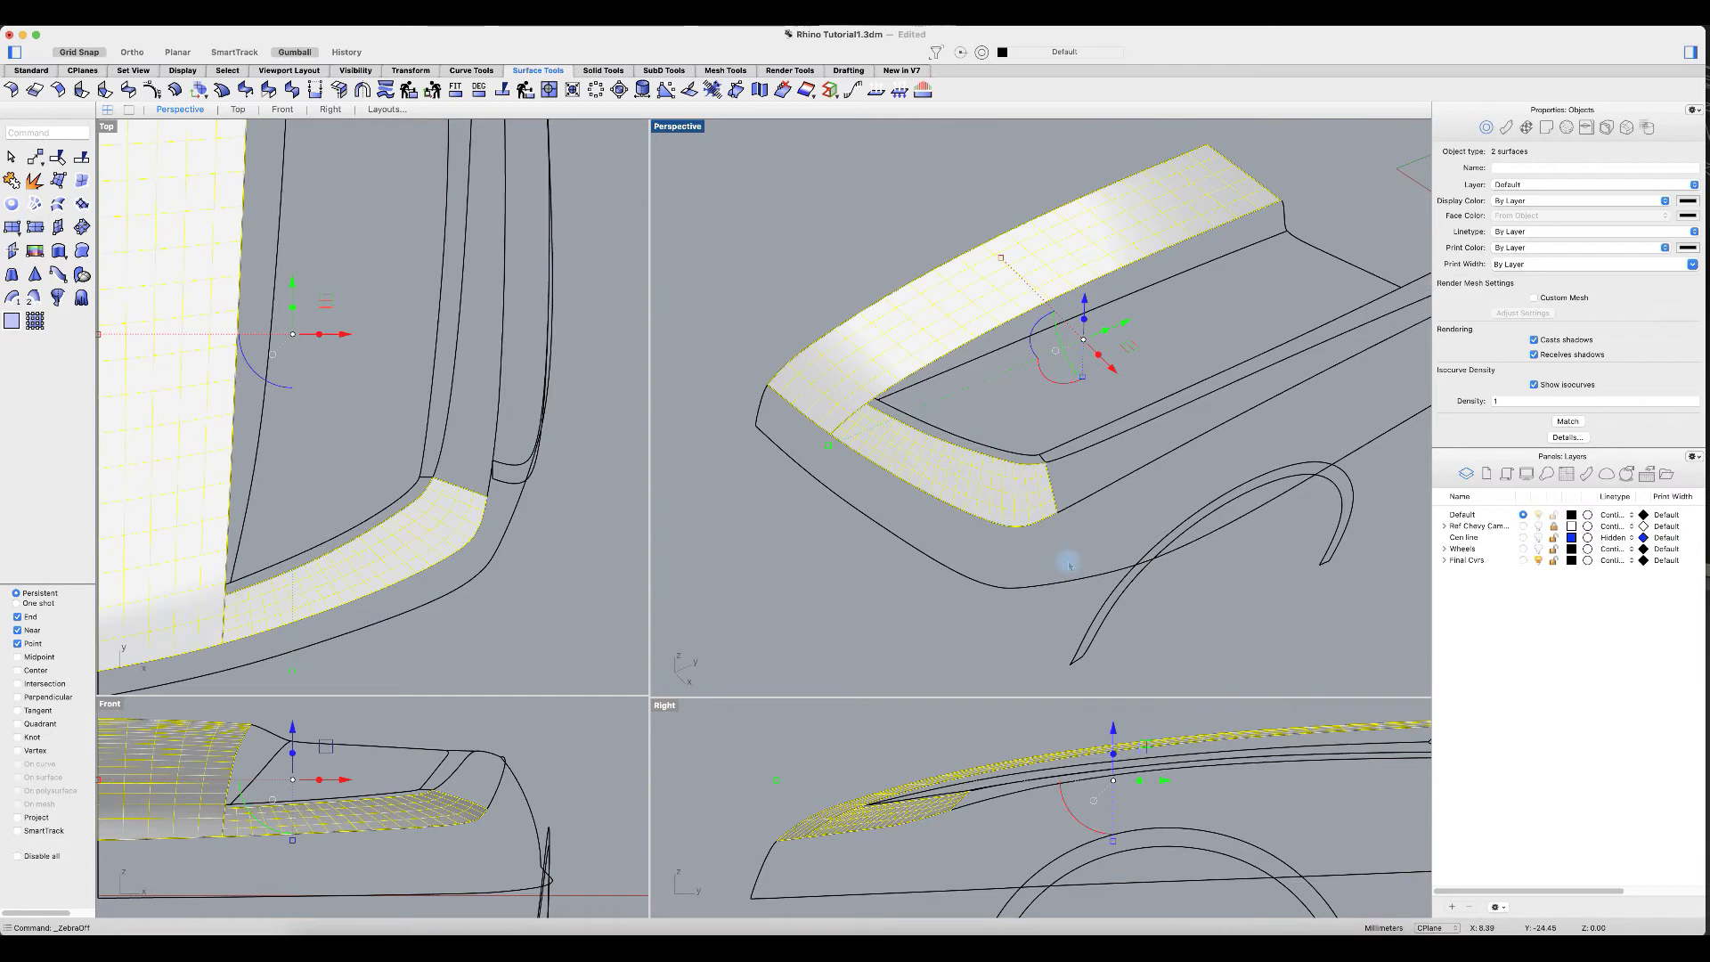
Step: Display the Libraries of render content in place of the layer list
click(1665, 475)
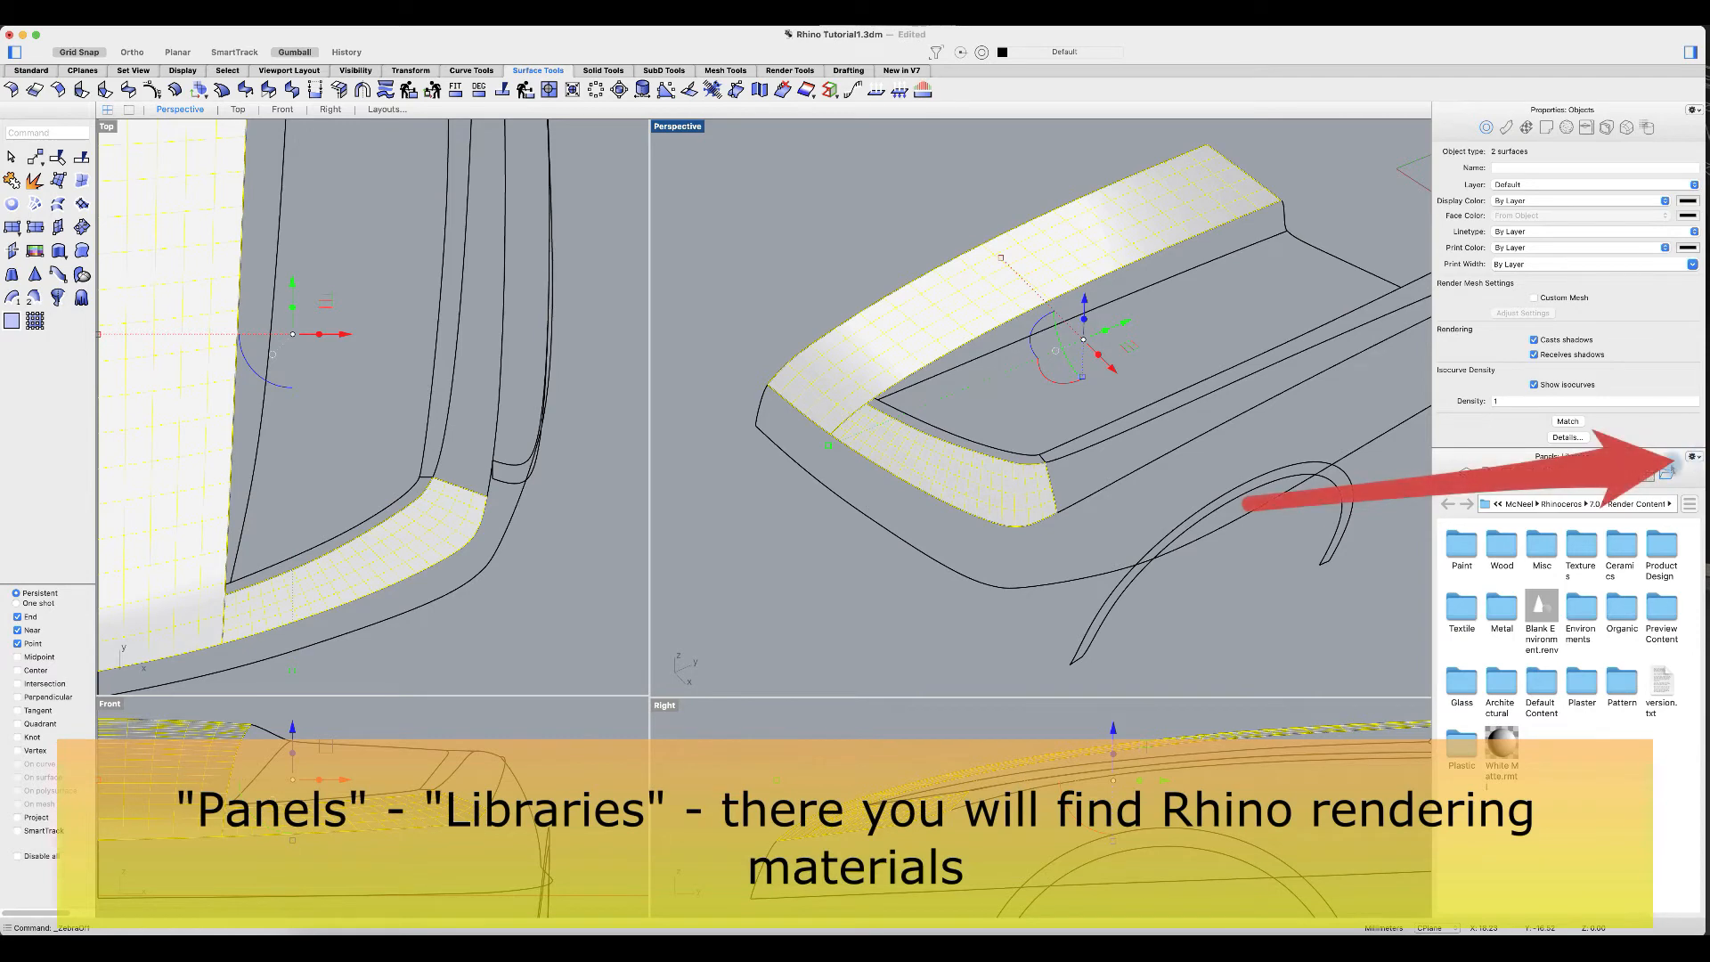
click(1695, 460)
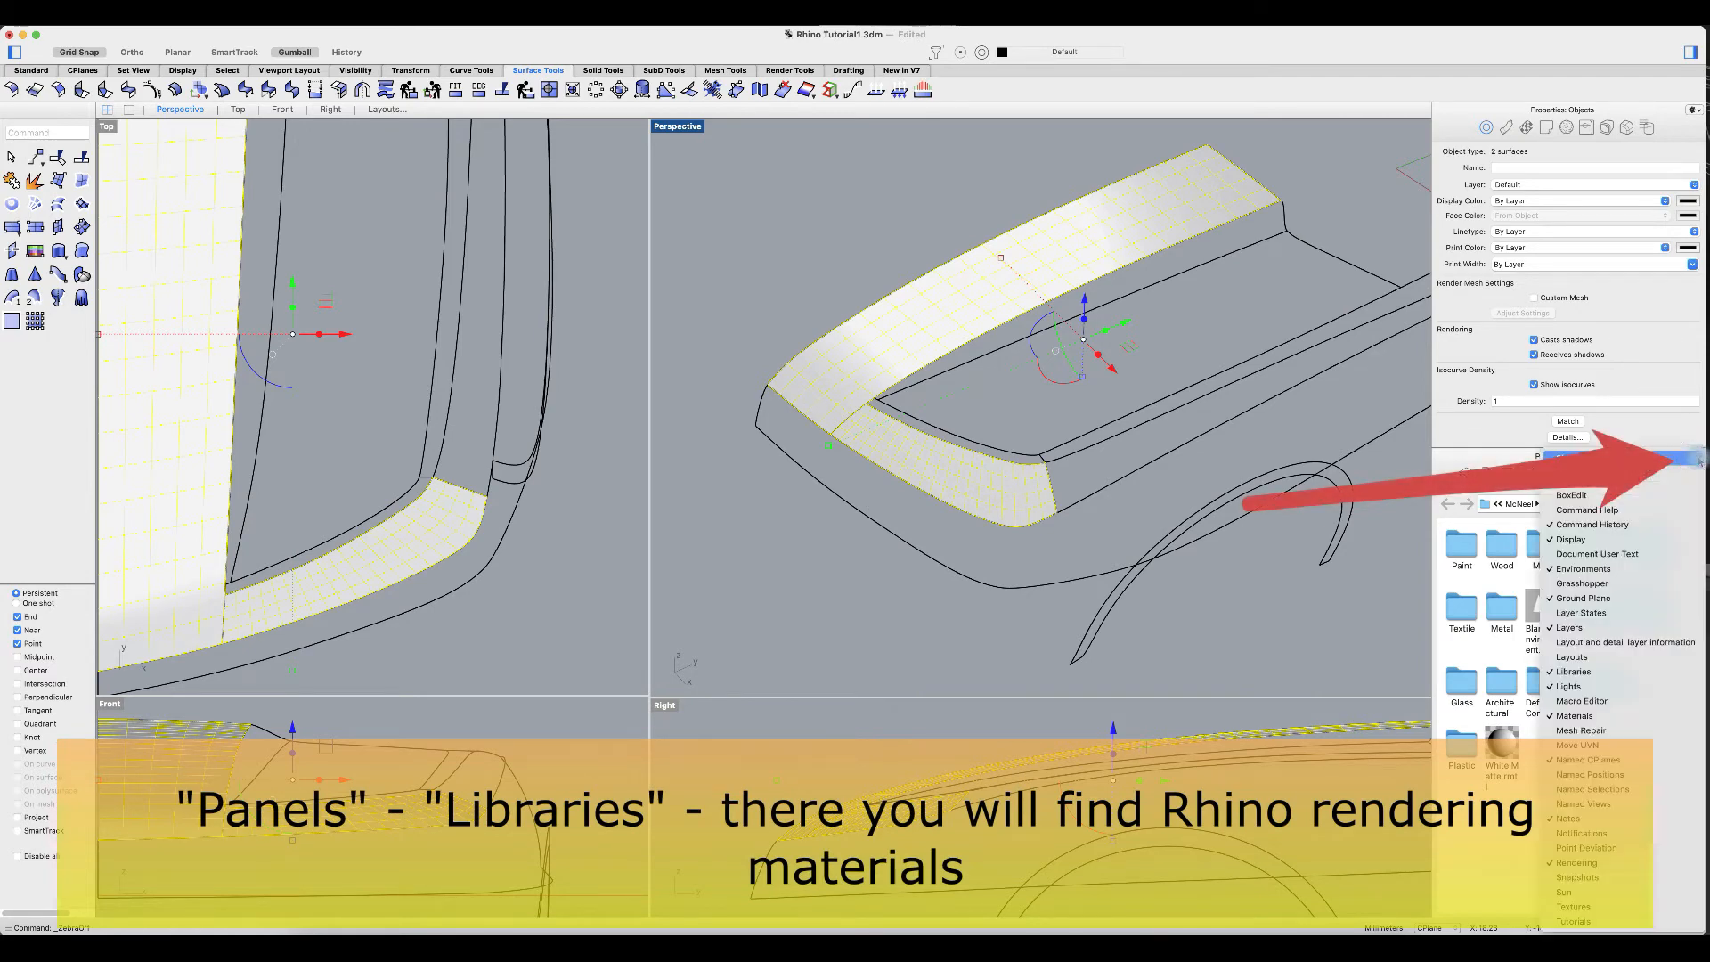
click(1628, 673)
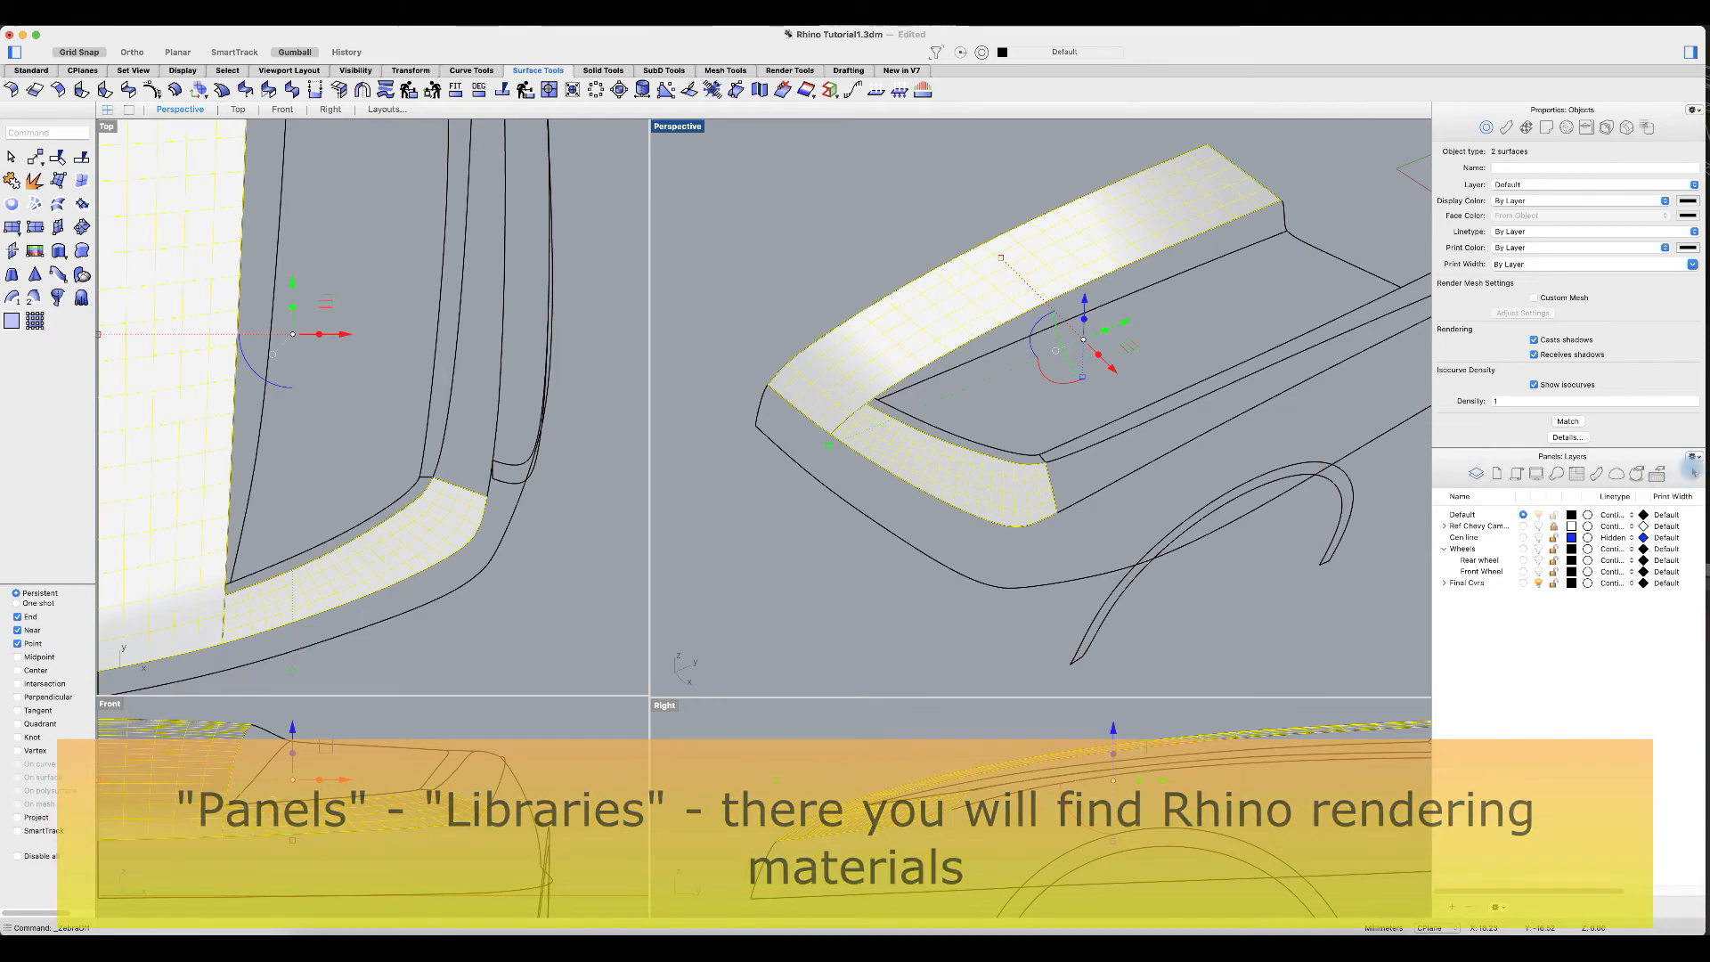
click(1695, 458)
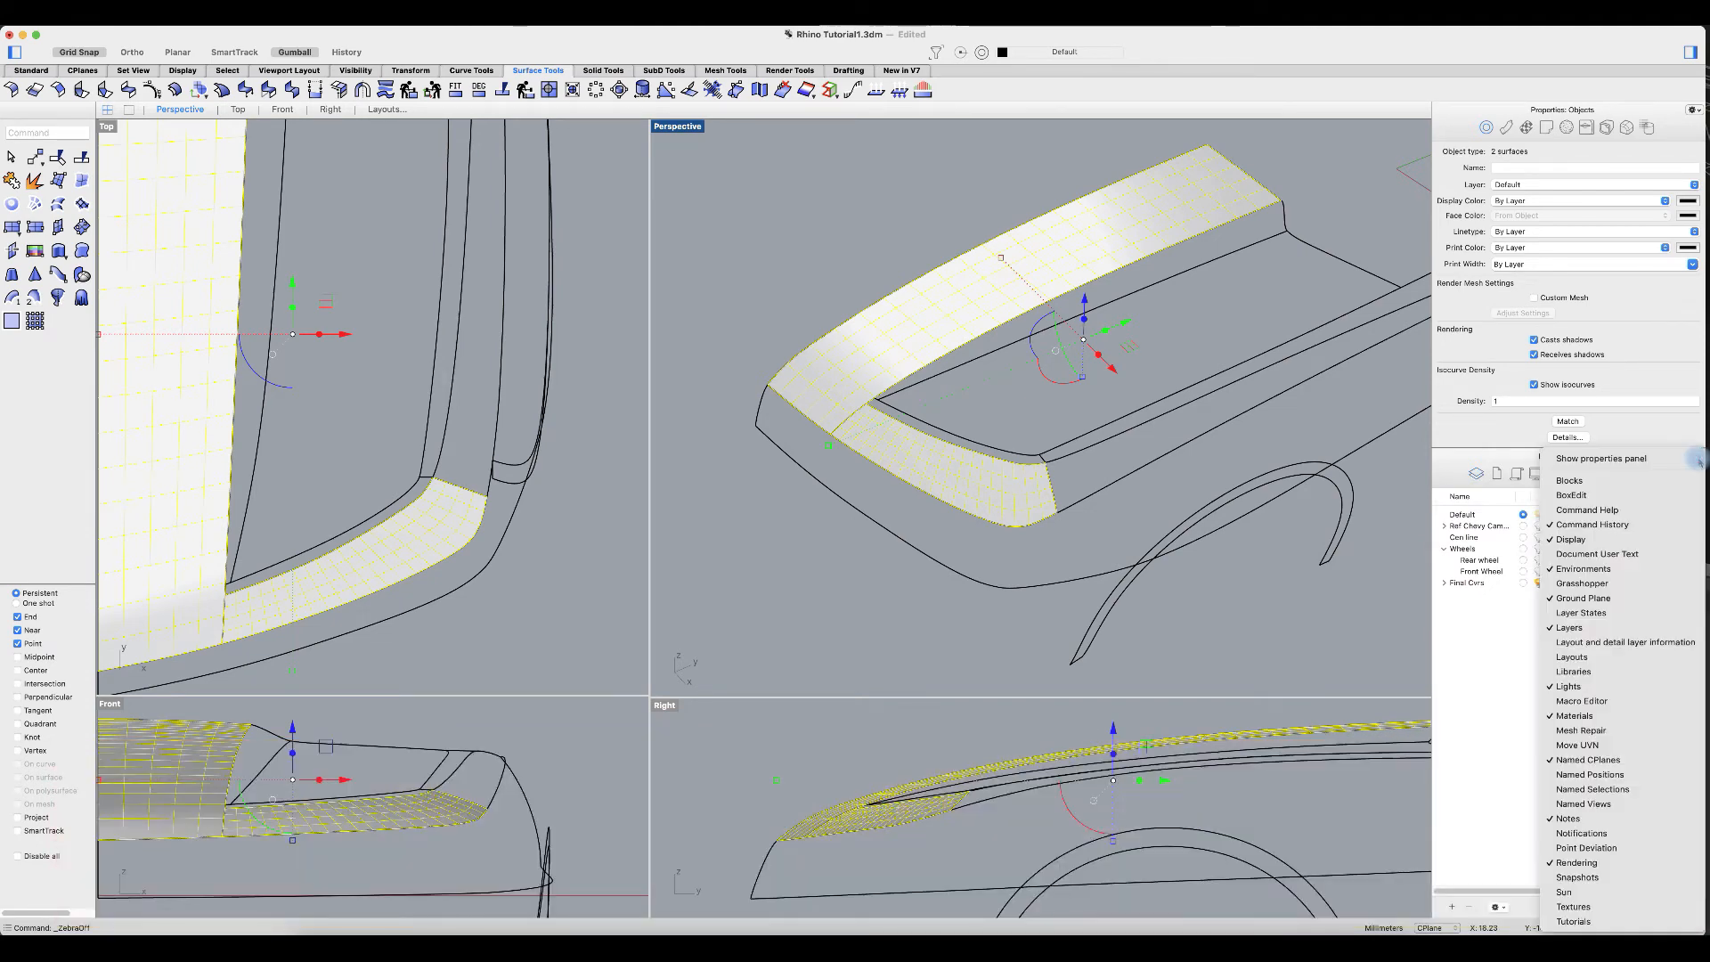
click(1597, 673)
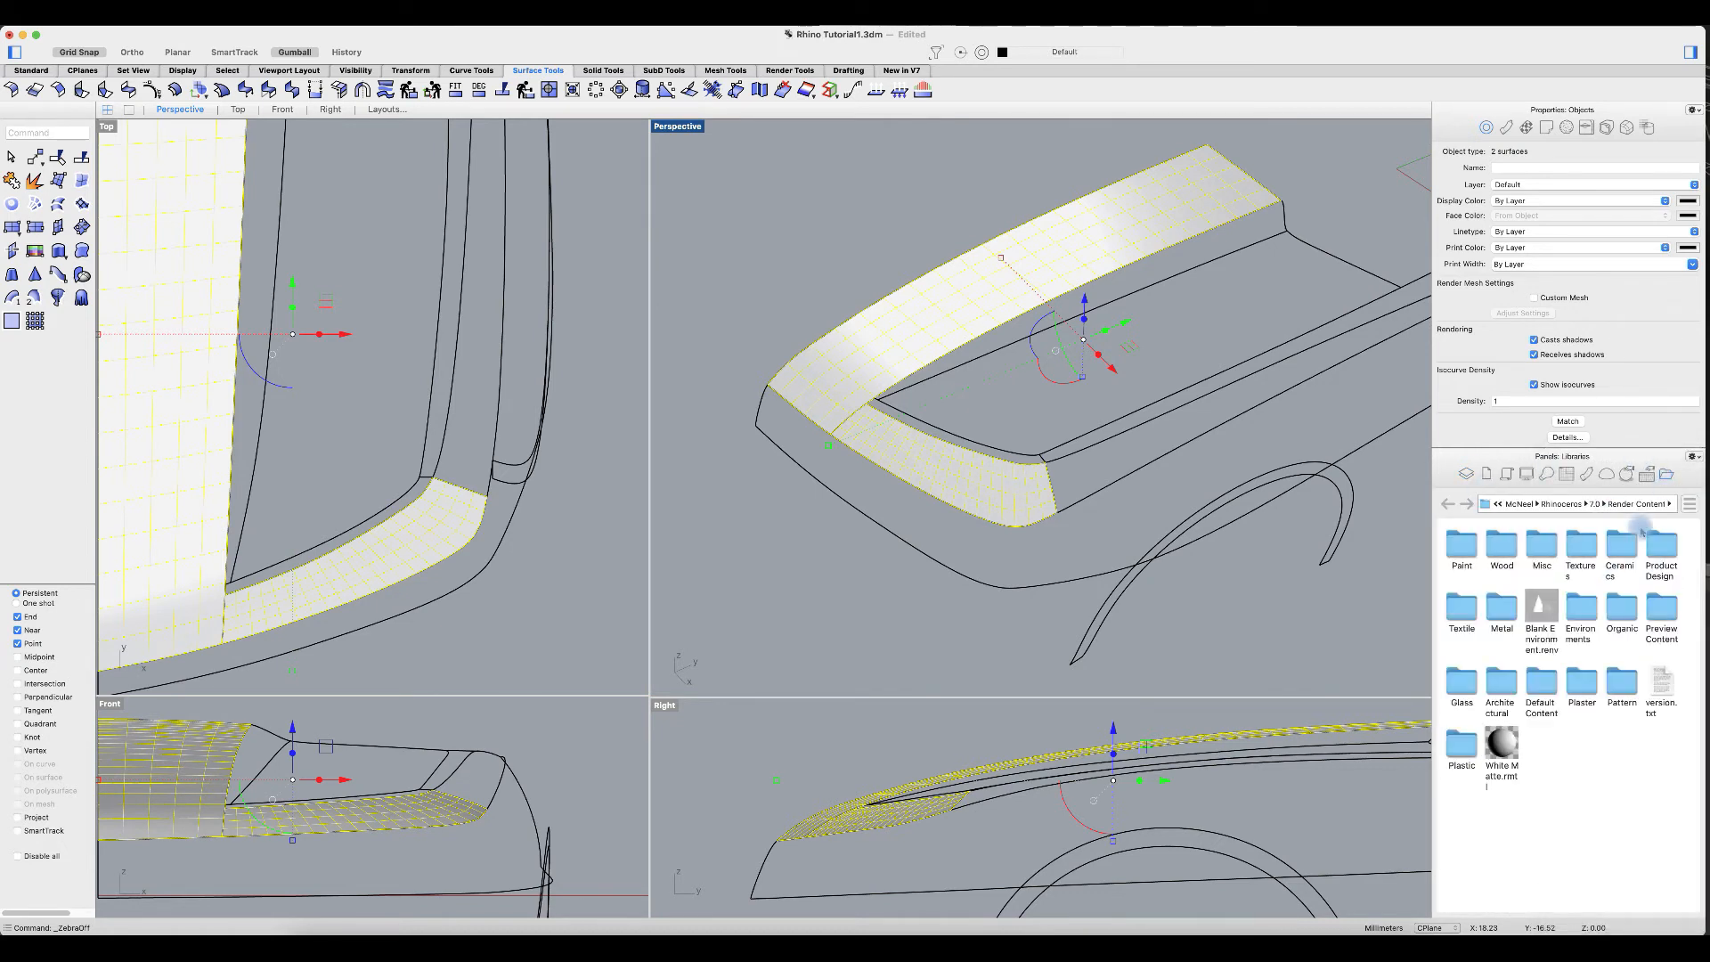
Step: Assign the Avocado Gloss Paint material from the Paint > Gloss library folder to the selected hood surfaces
double_click(1462, 548)
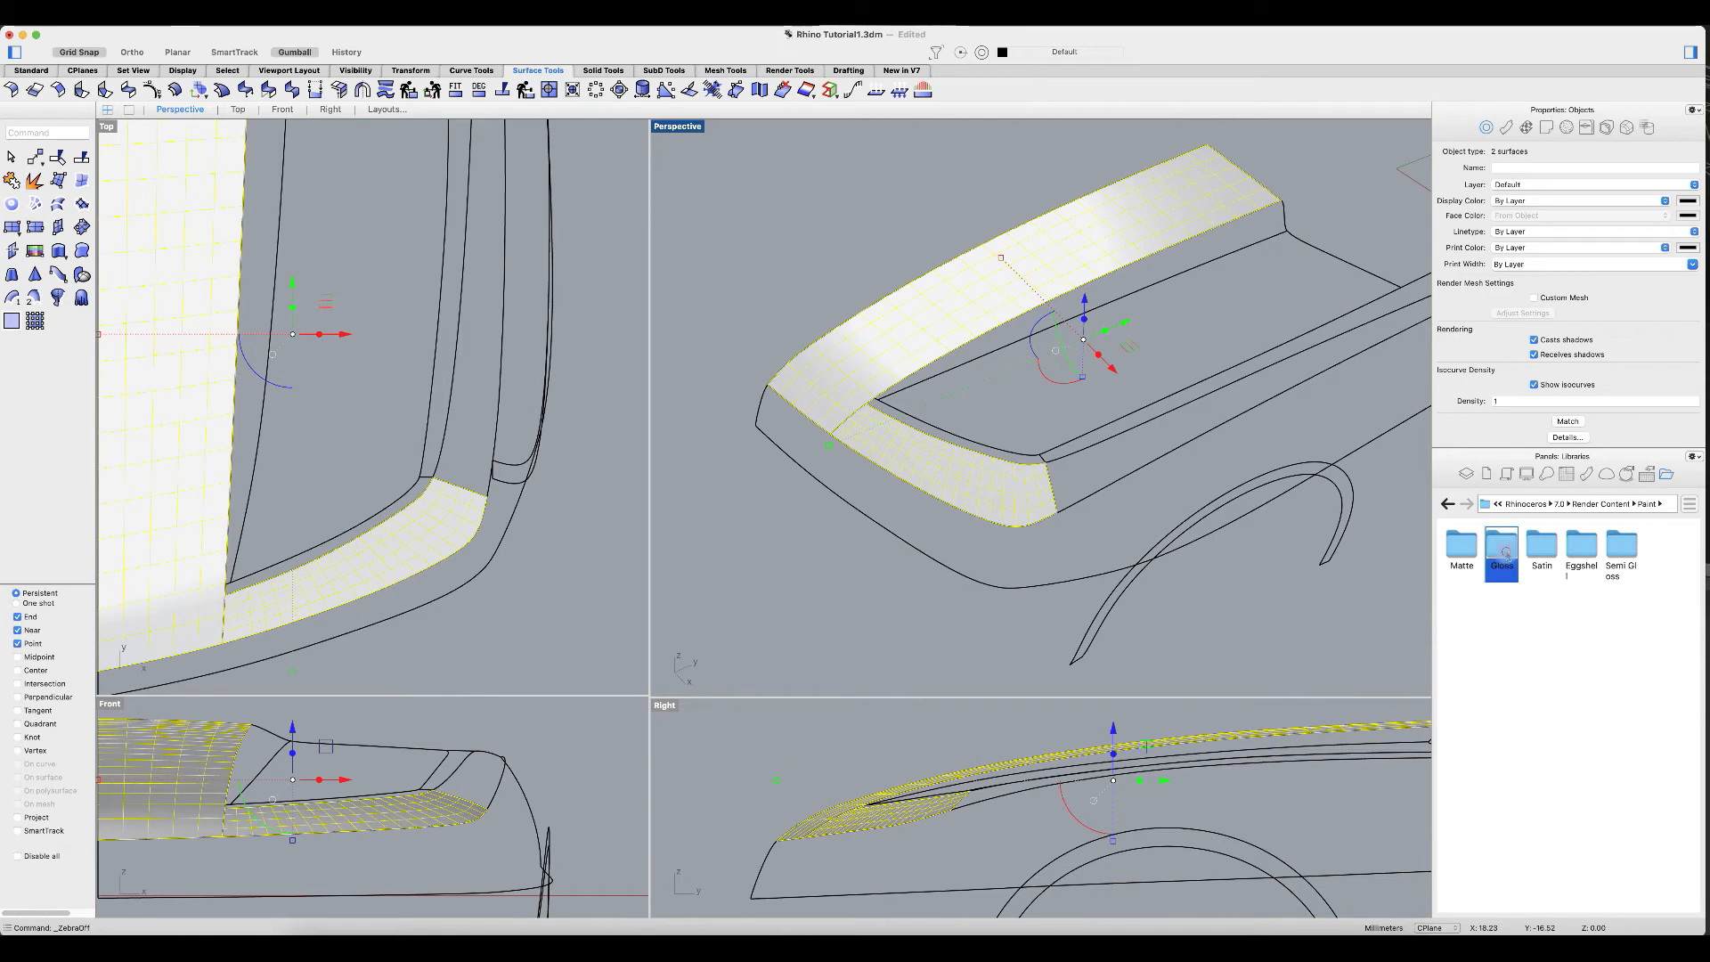
double_click(1504, 548)
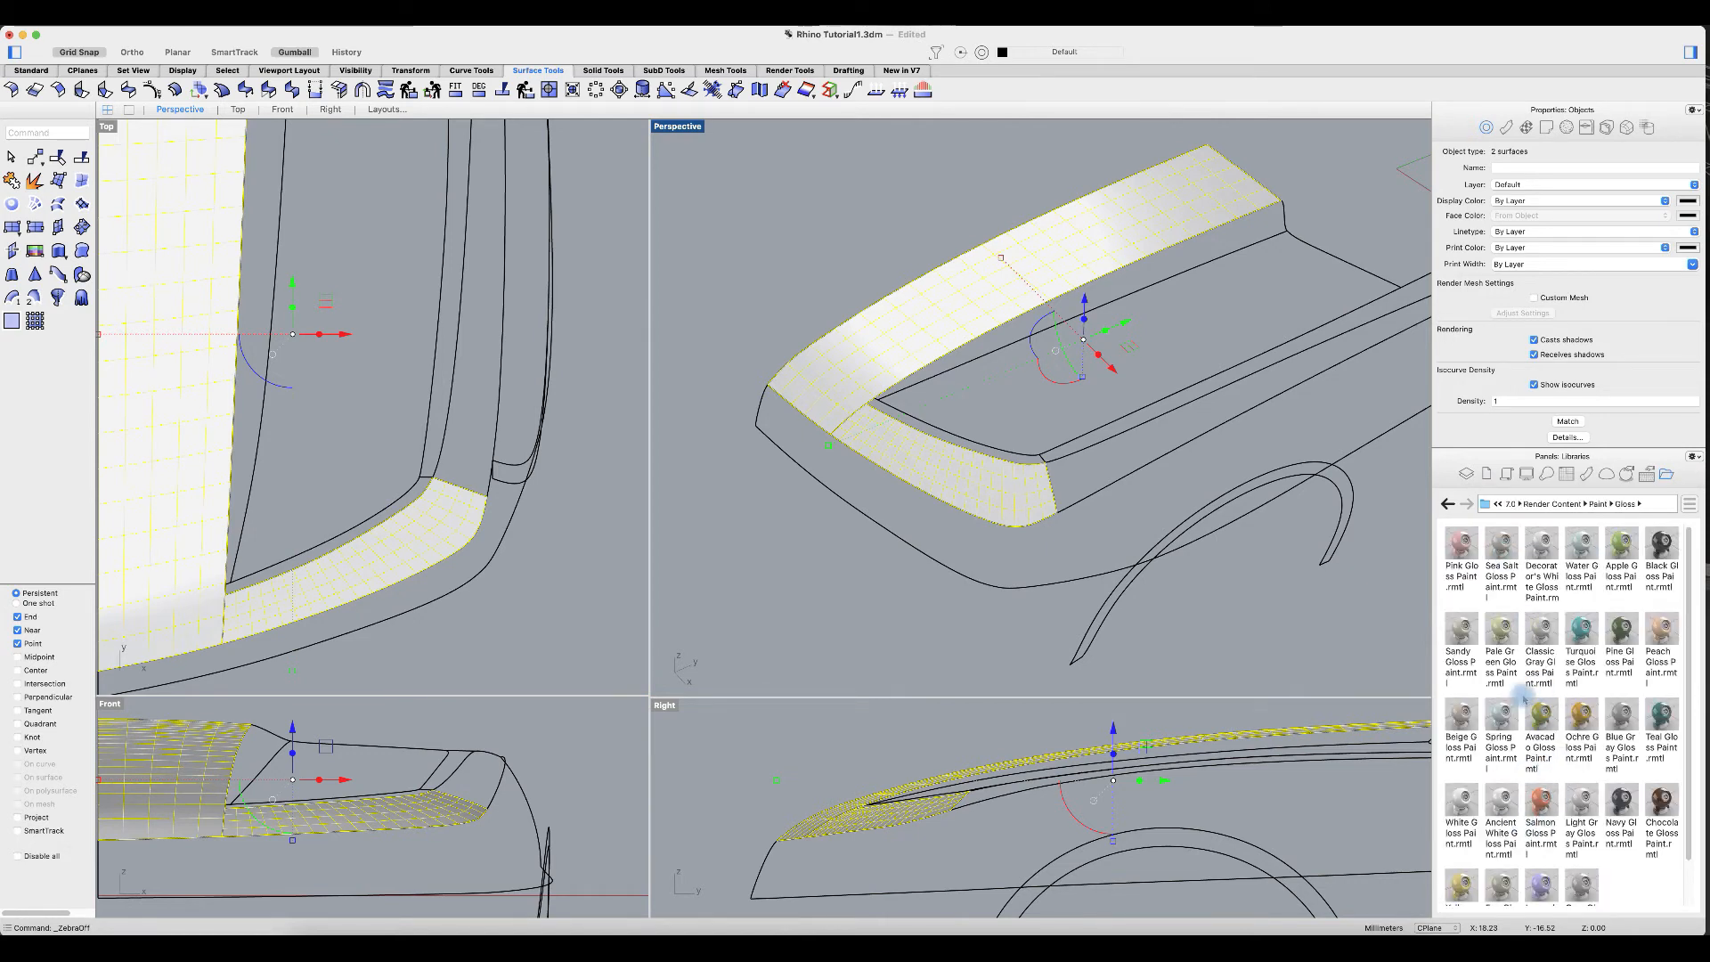
click(1313, 658)
mouse_move(1542, 718)
mouse_down()
mouse_move(863, 472)
mouse_move(905, 452)
mouse_move(1012, 489)
mouse_move(841, 378)
mouse_up()
click(958, 557)
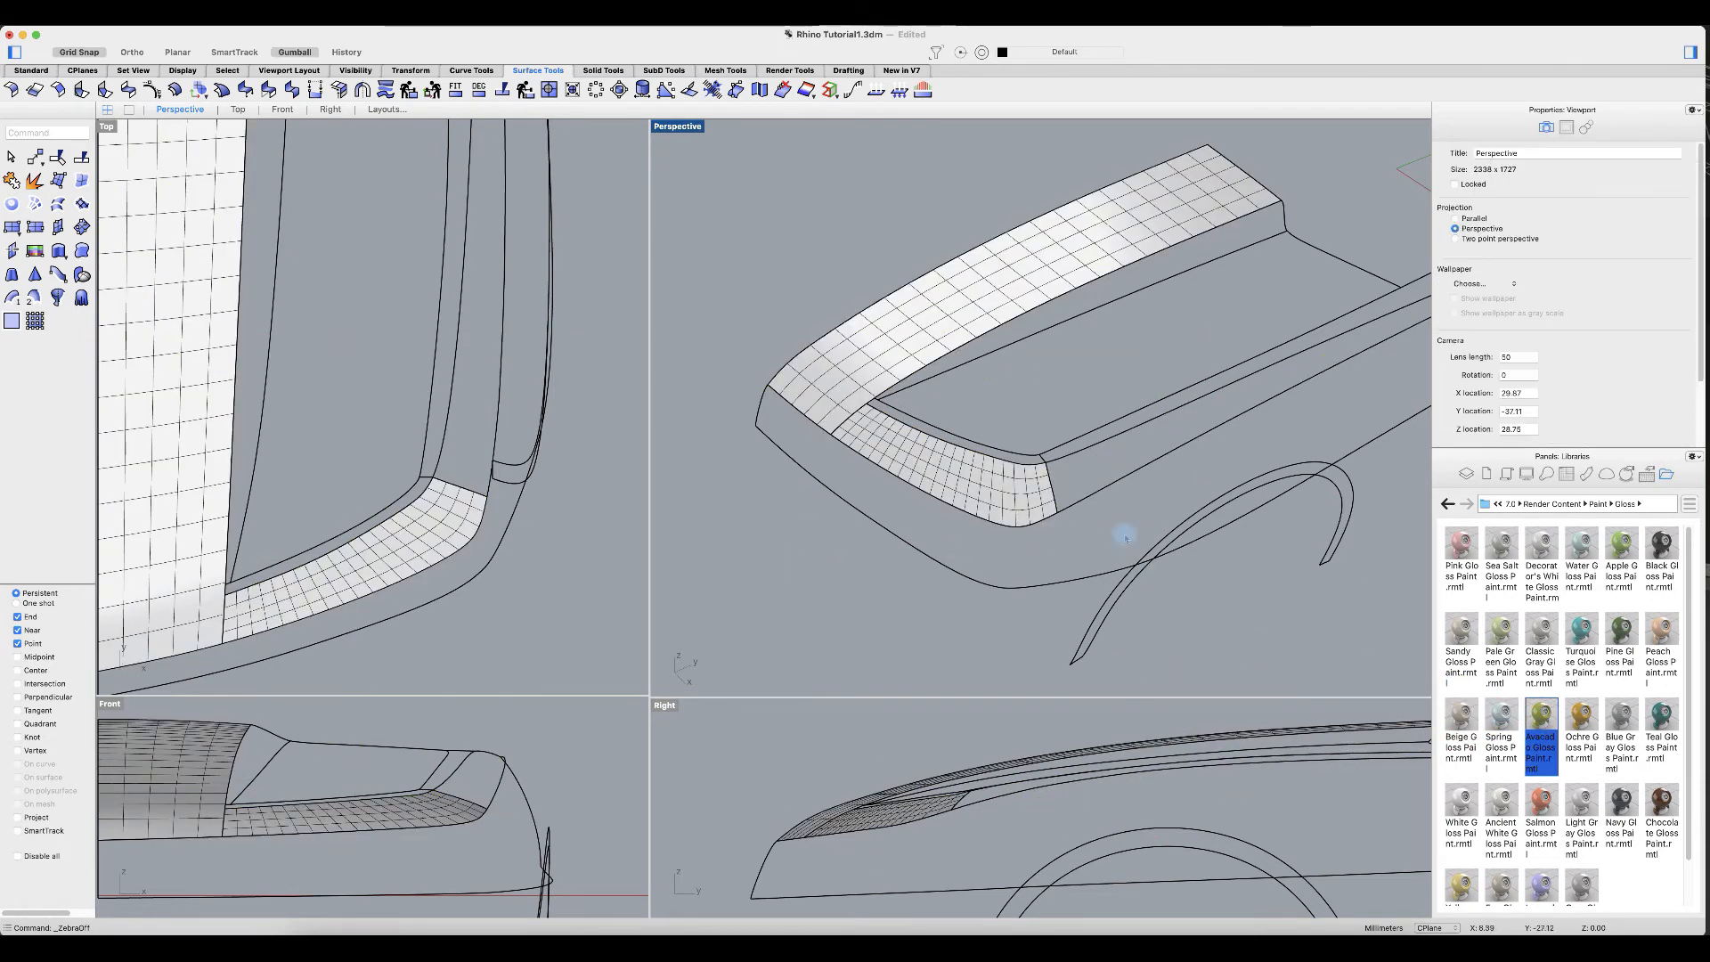
Step: Preview the painted hood surfaces in the Perspective view with Rendered display, and set the view to Ghosted display
scroll(971, 432, down, 3)
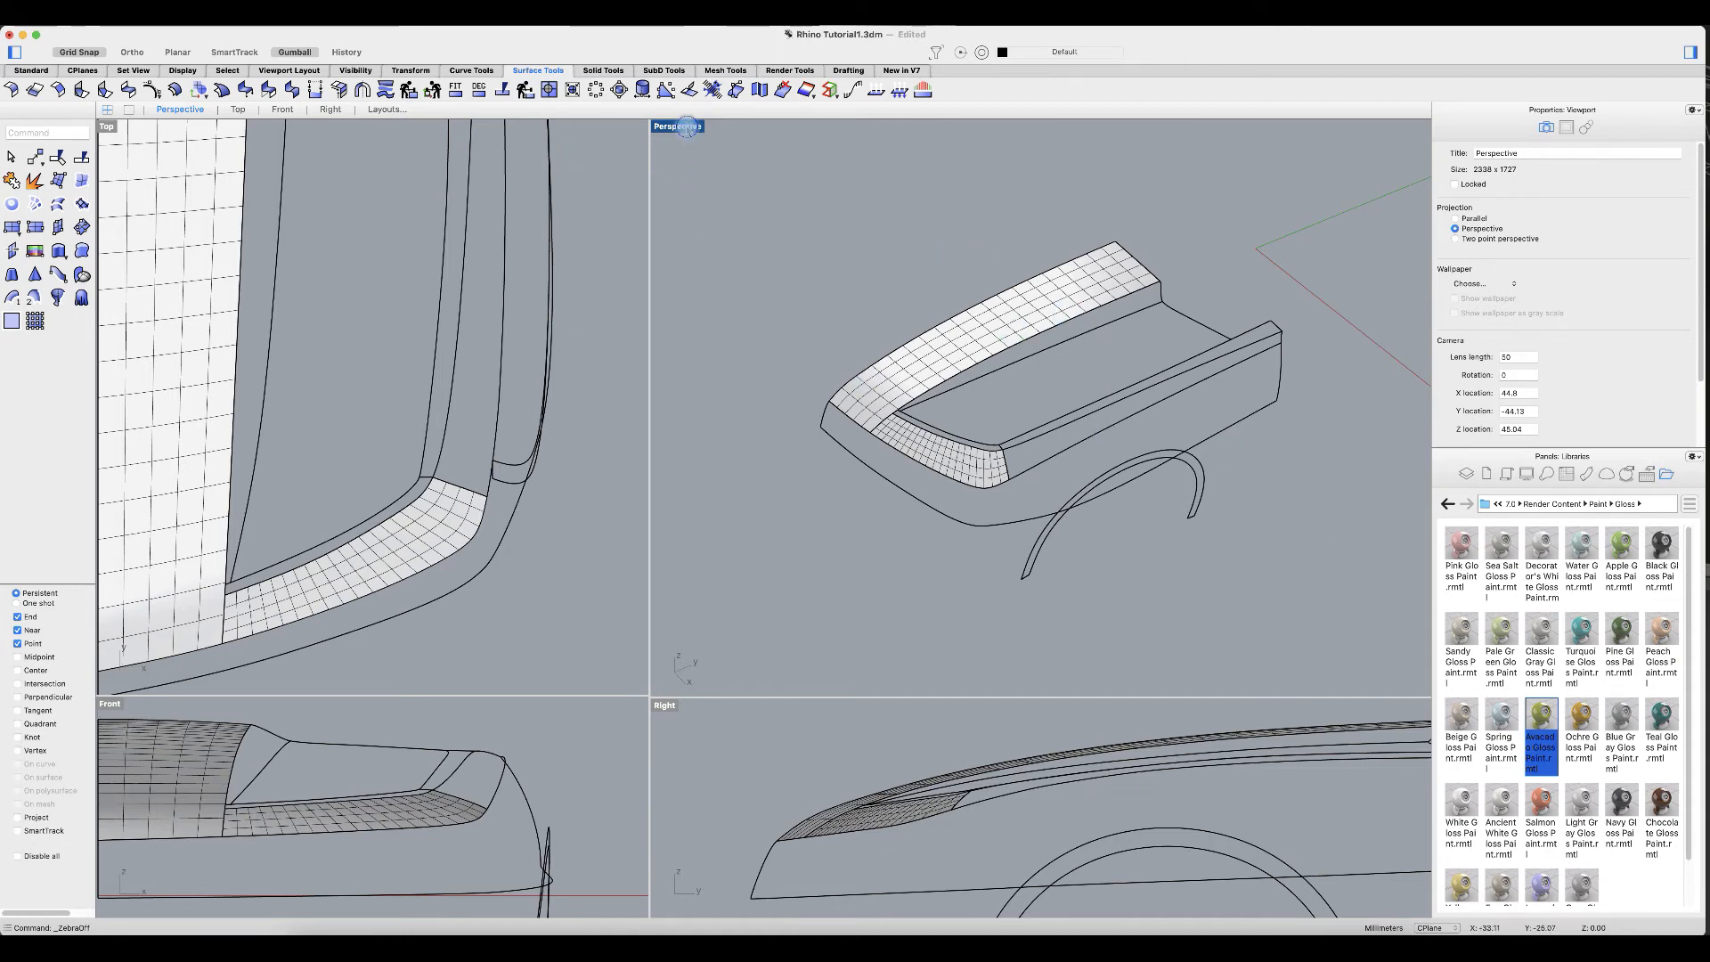
click(682, 126)
click(779, 486)
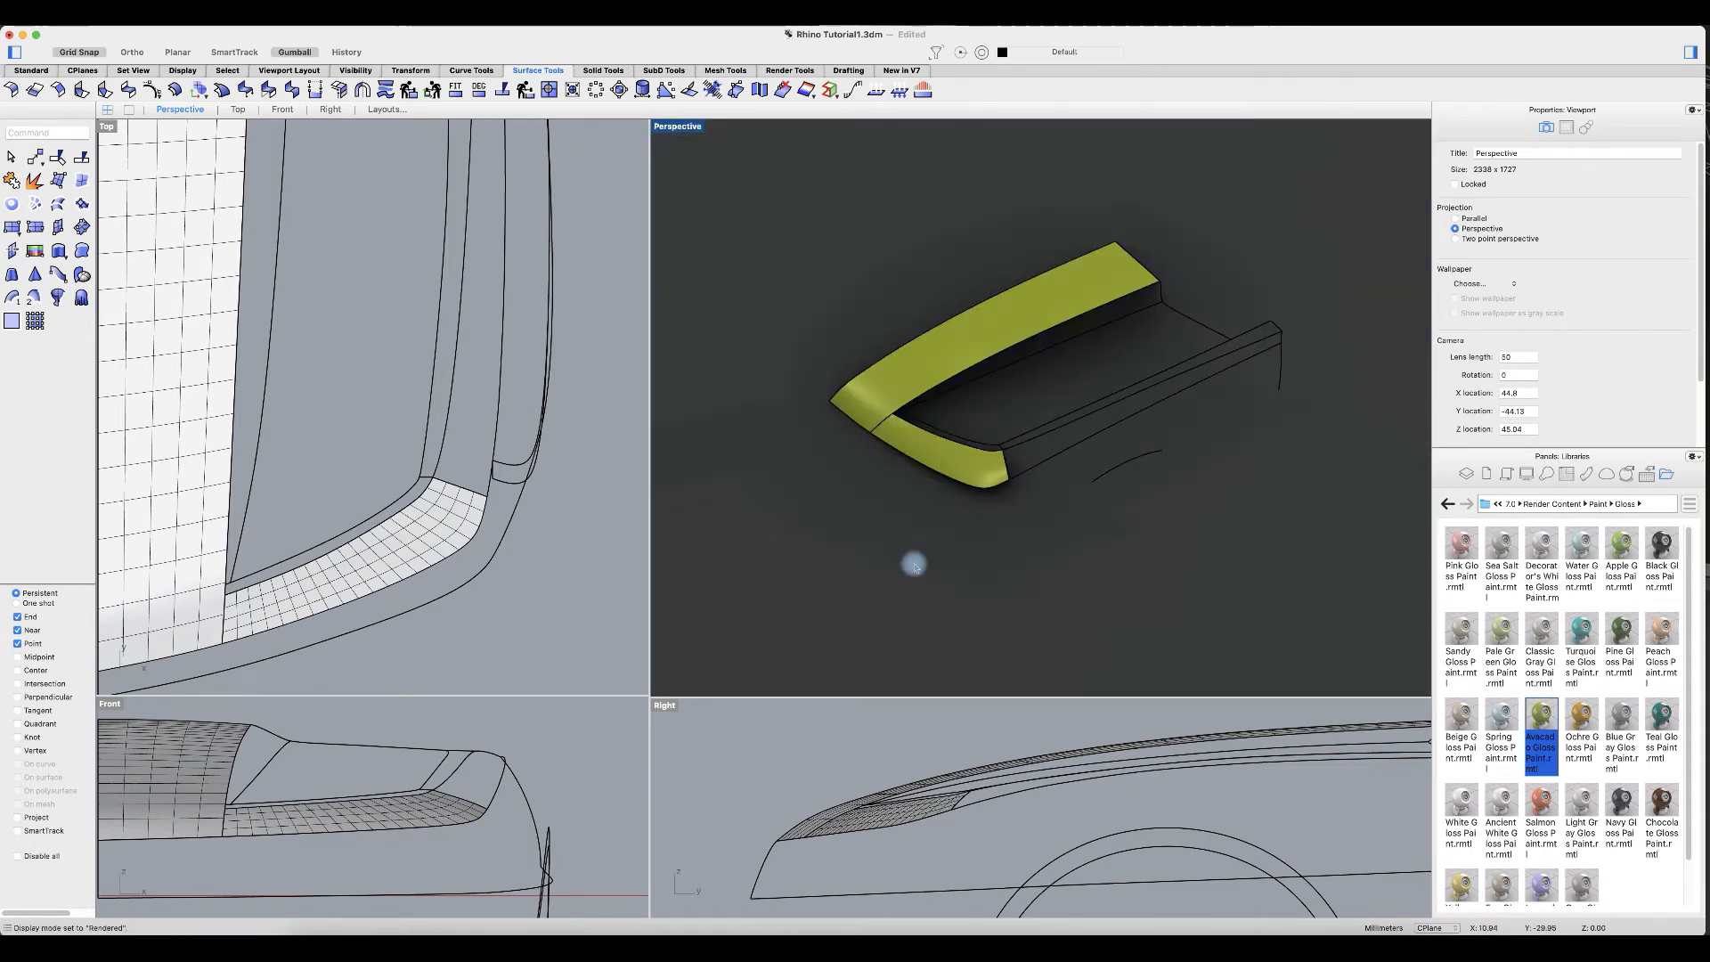
mouse_move(880, 553)
right_down()
mouse_move(941, 541)
mouse_move(905, 548)
mouse_move(896, 524)
mouse_move(895, 539)
right_up()
scroll(905, 456, up, 3)
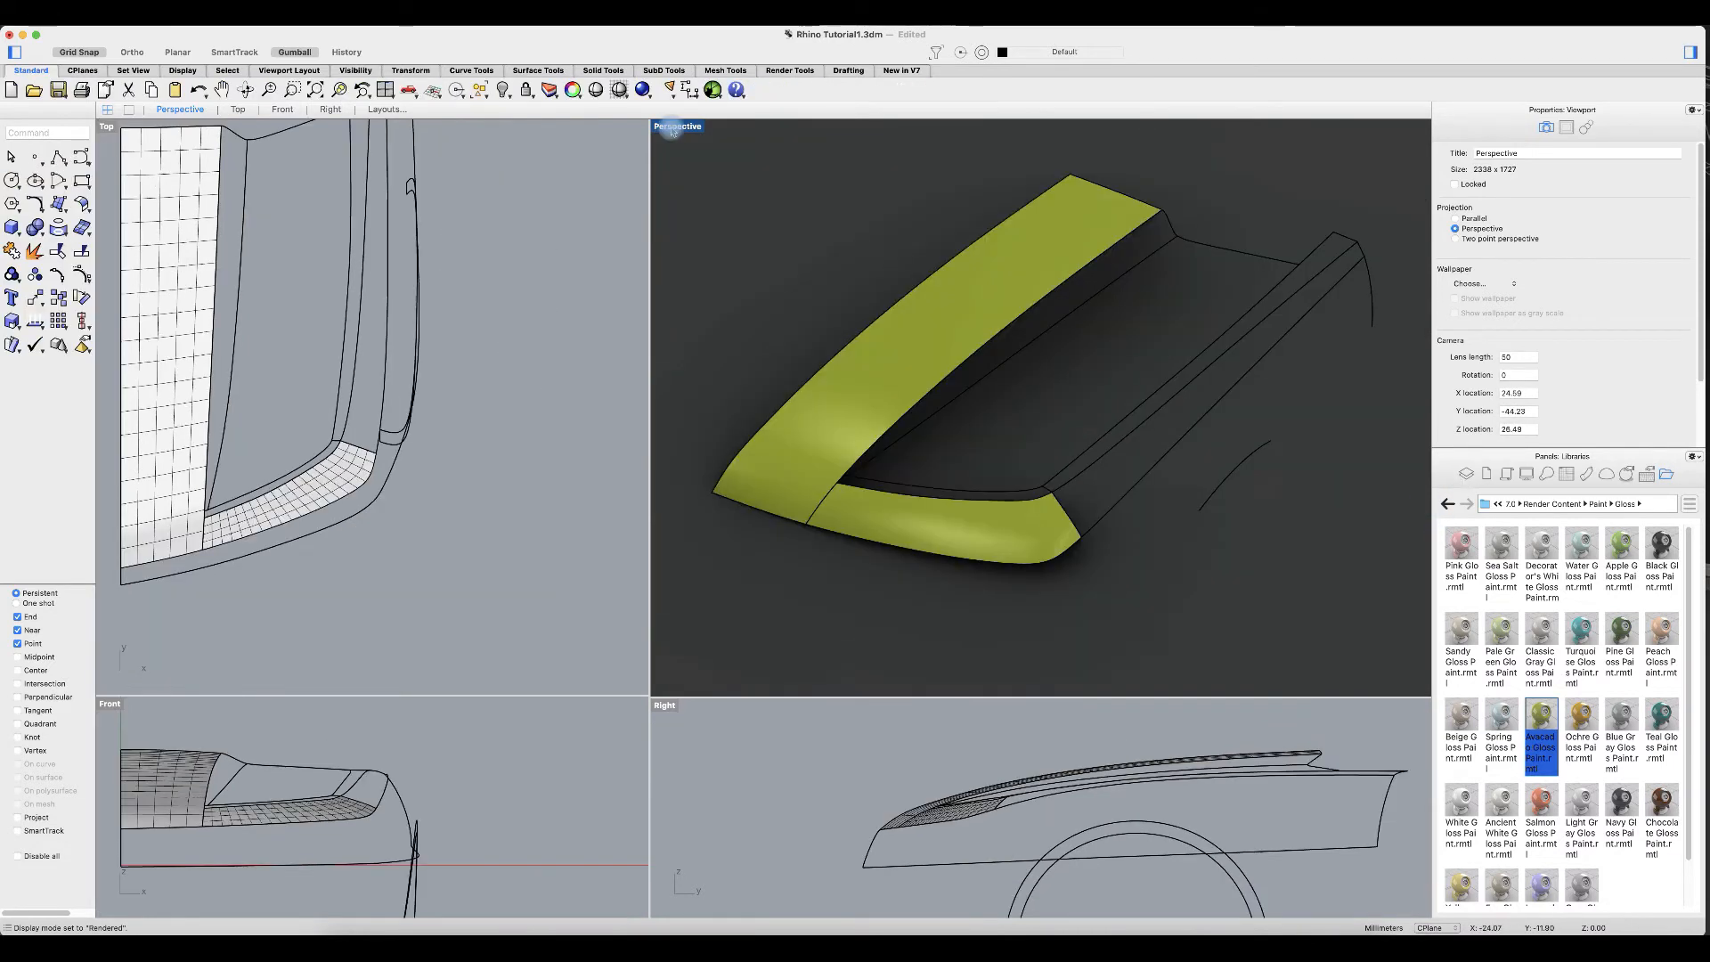
click(675, 126)
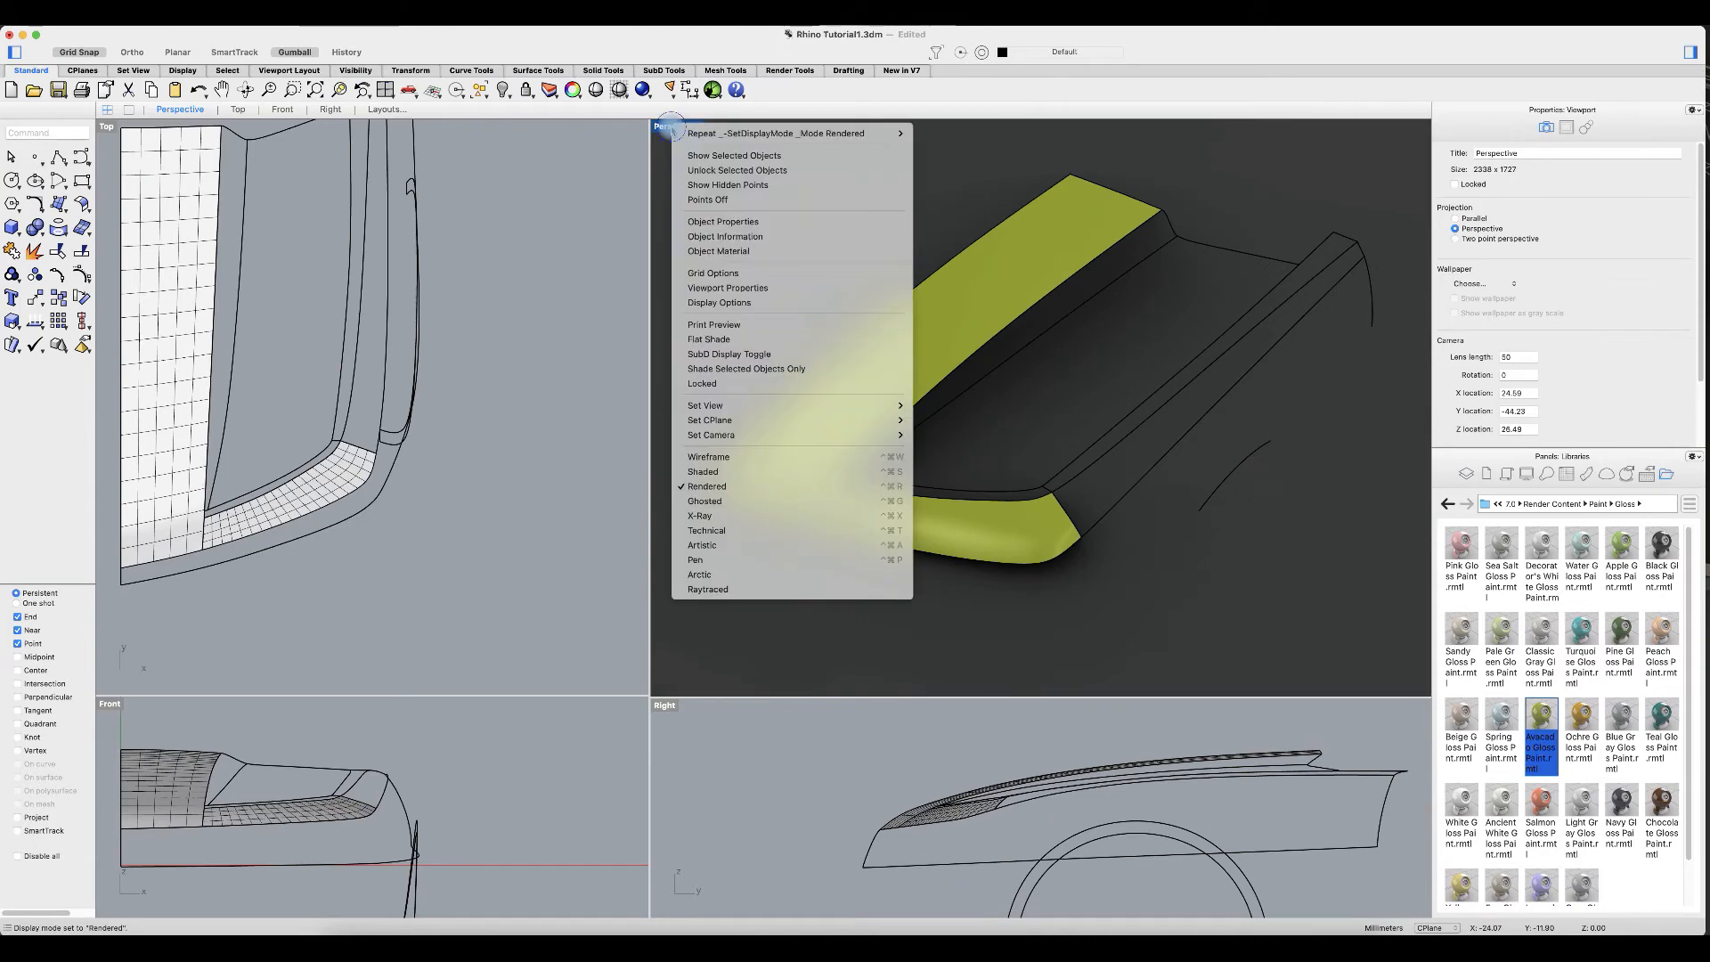
click(749, 502)
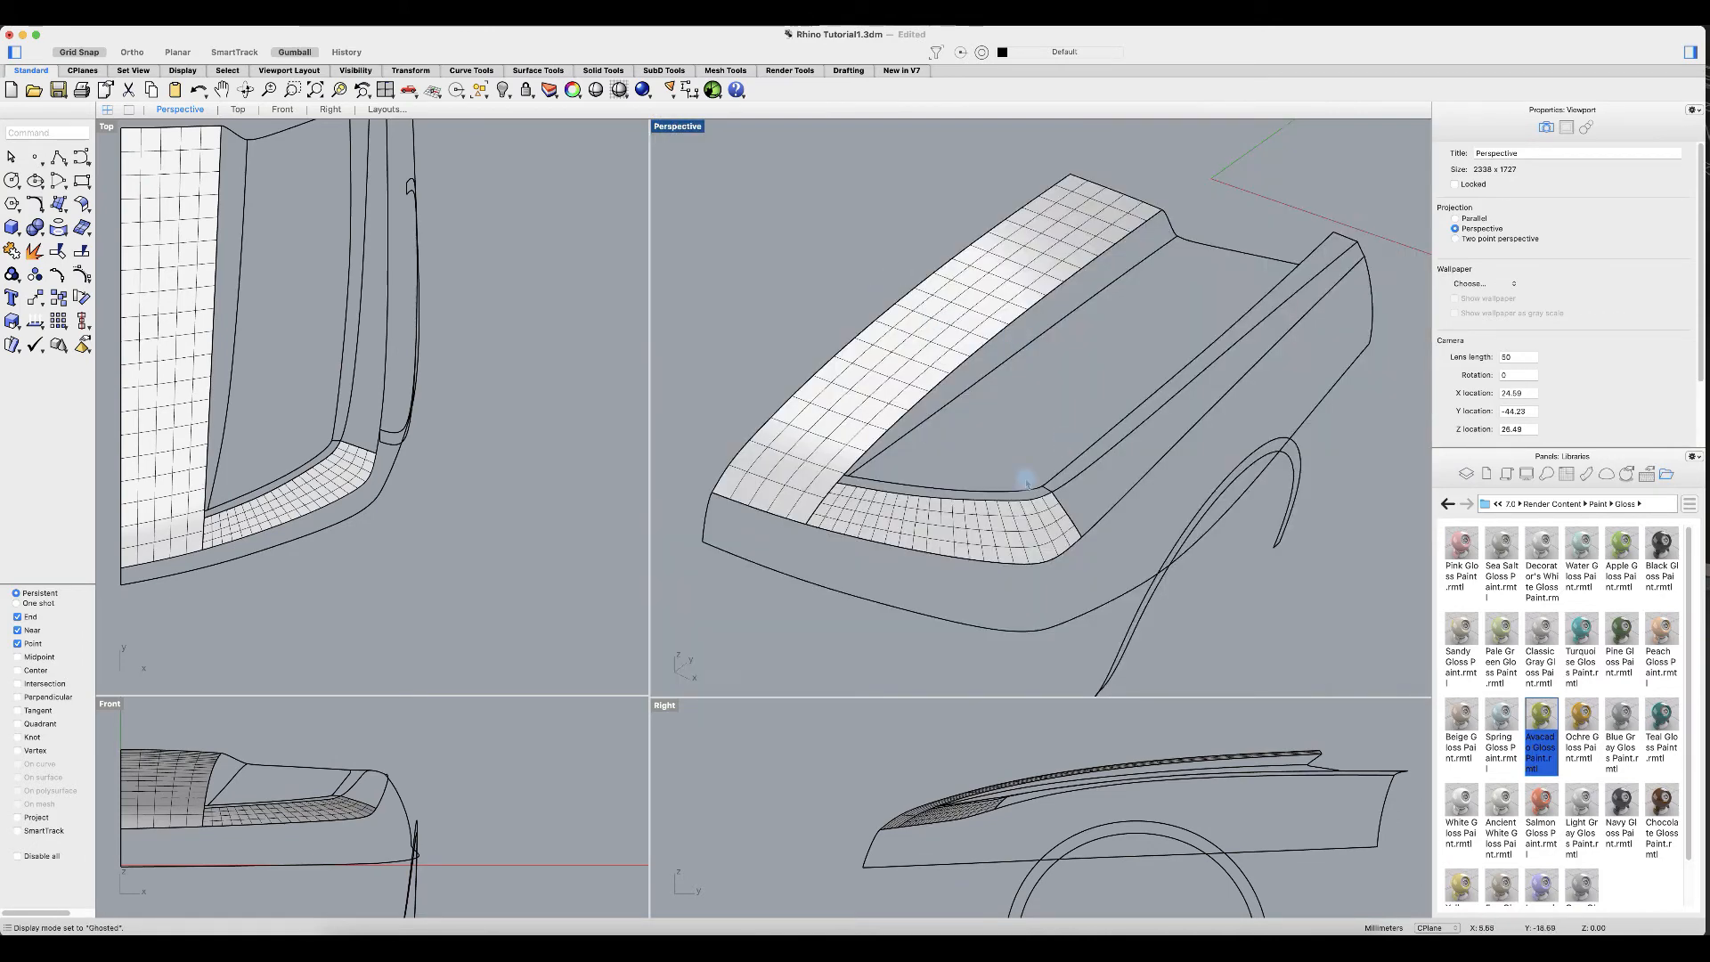
Step: Save the model and maximize the Perspective view
mouse_move(997, 422)
right_down()
mouse_move(1024, 412)
mouse_move(981, 412)
right_up()
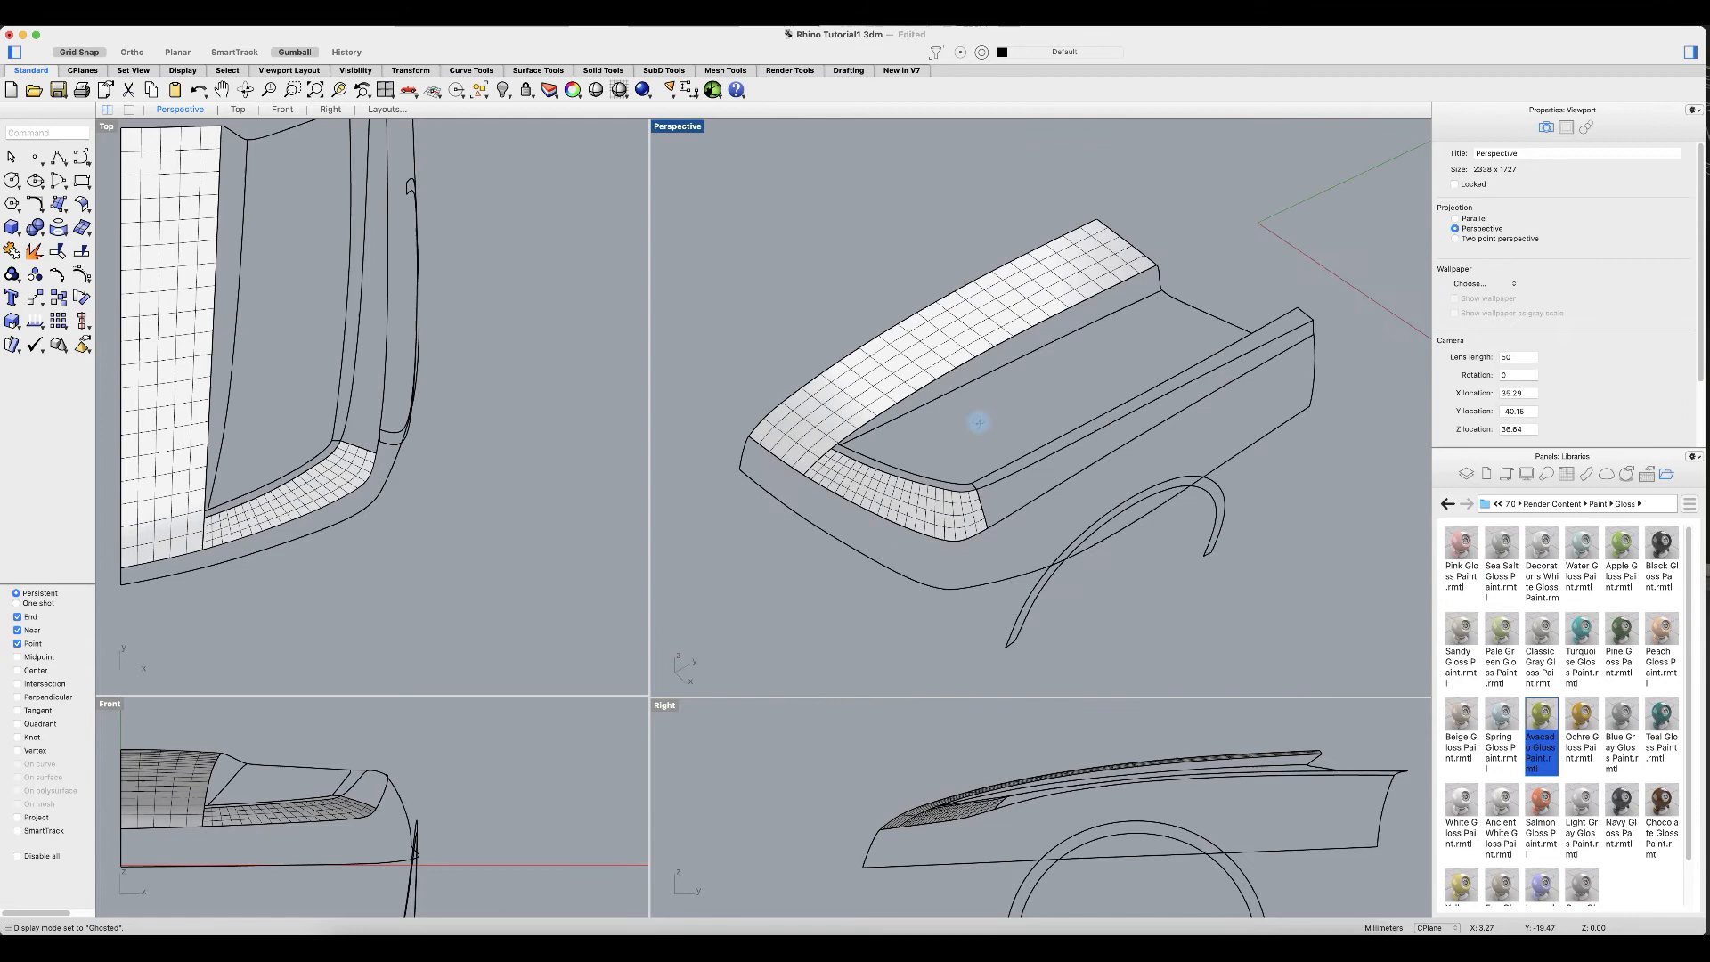
click(94, 18)
click(109, 117)
right_drag(1001, 374, 973, 386)
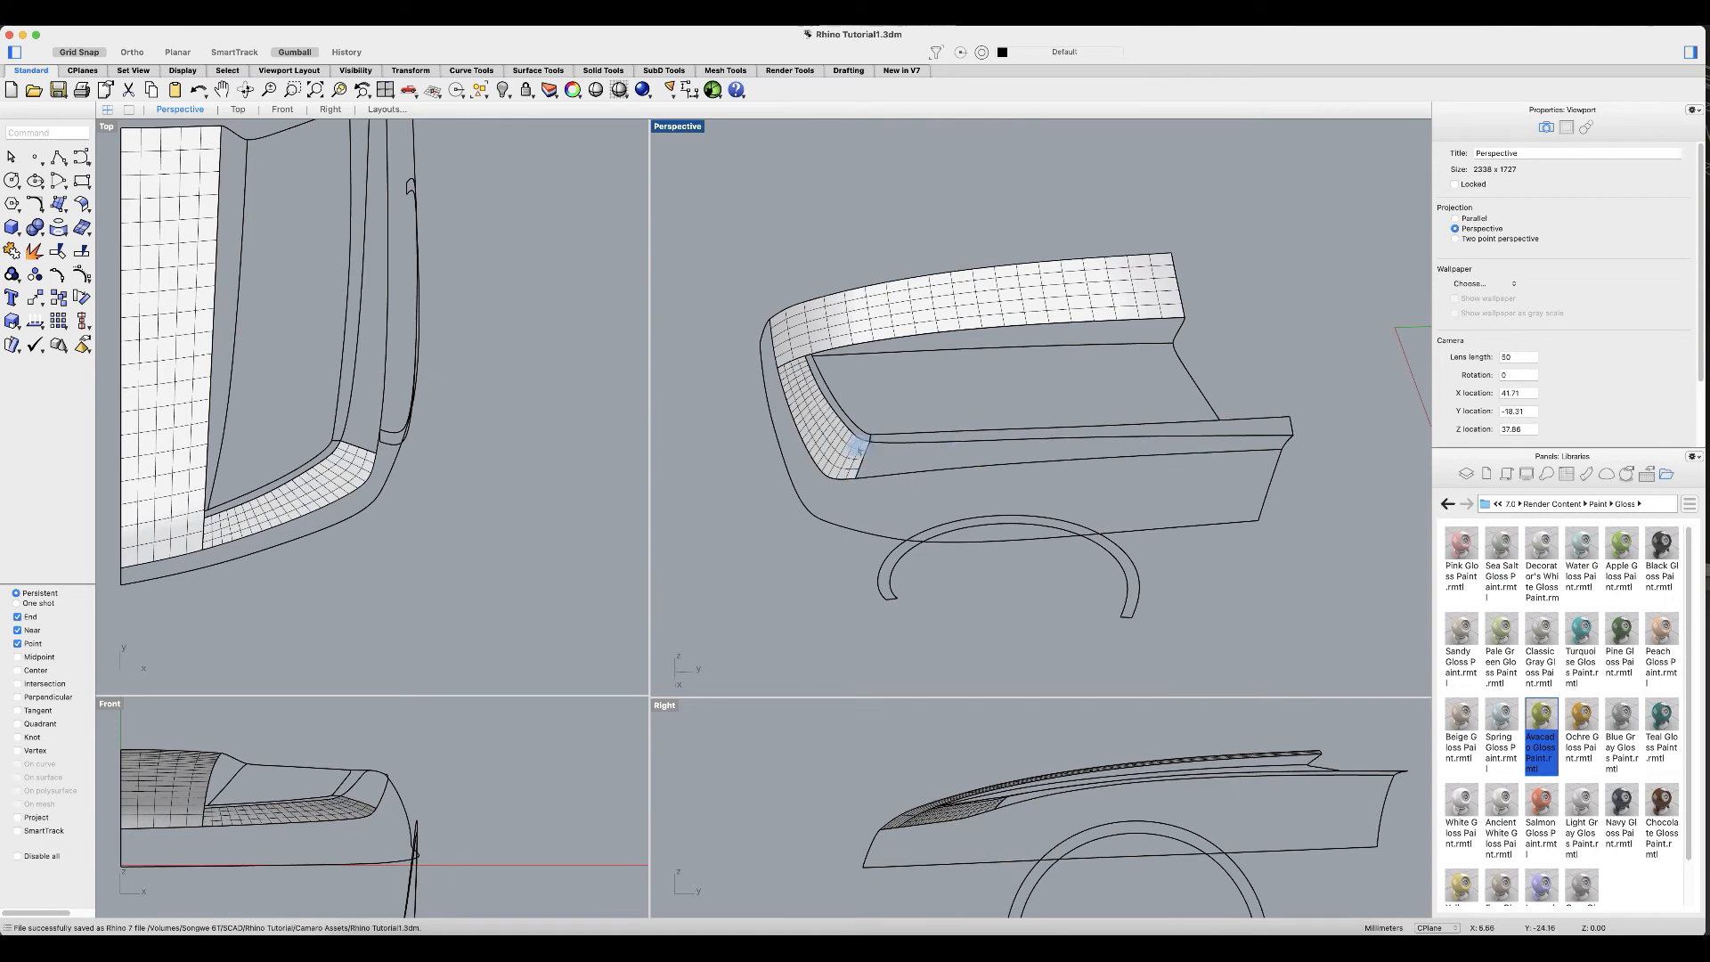
scroll(858, 447, up, 3)
scroll(1055, 447, down, 3)
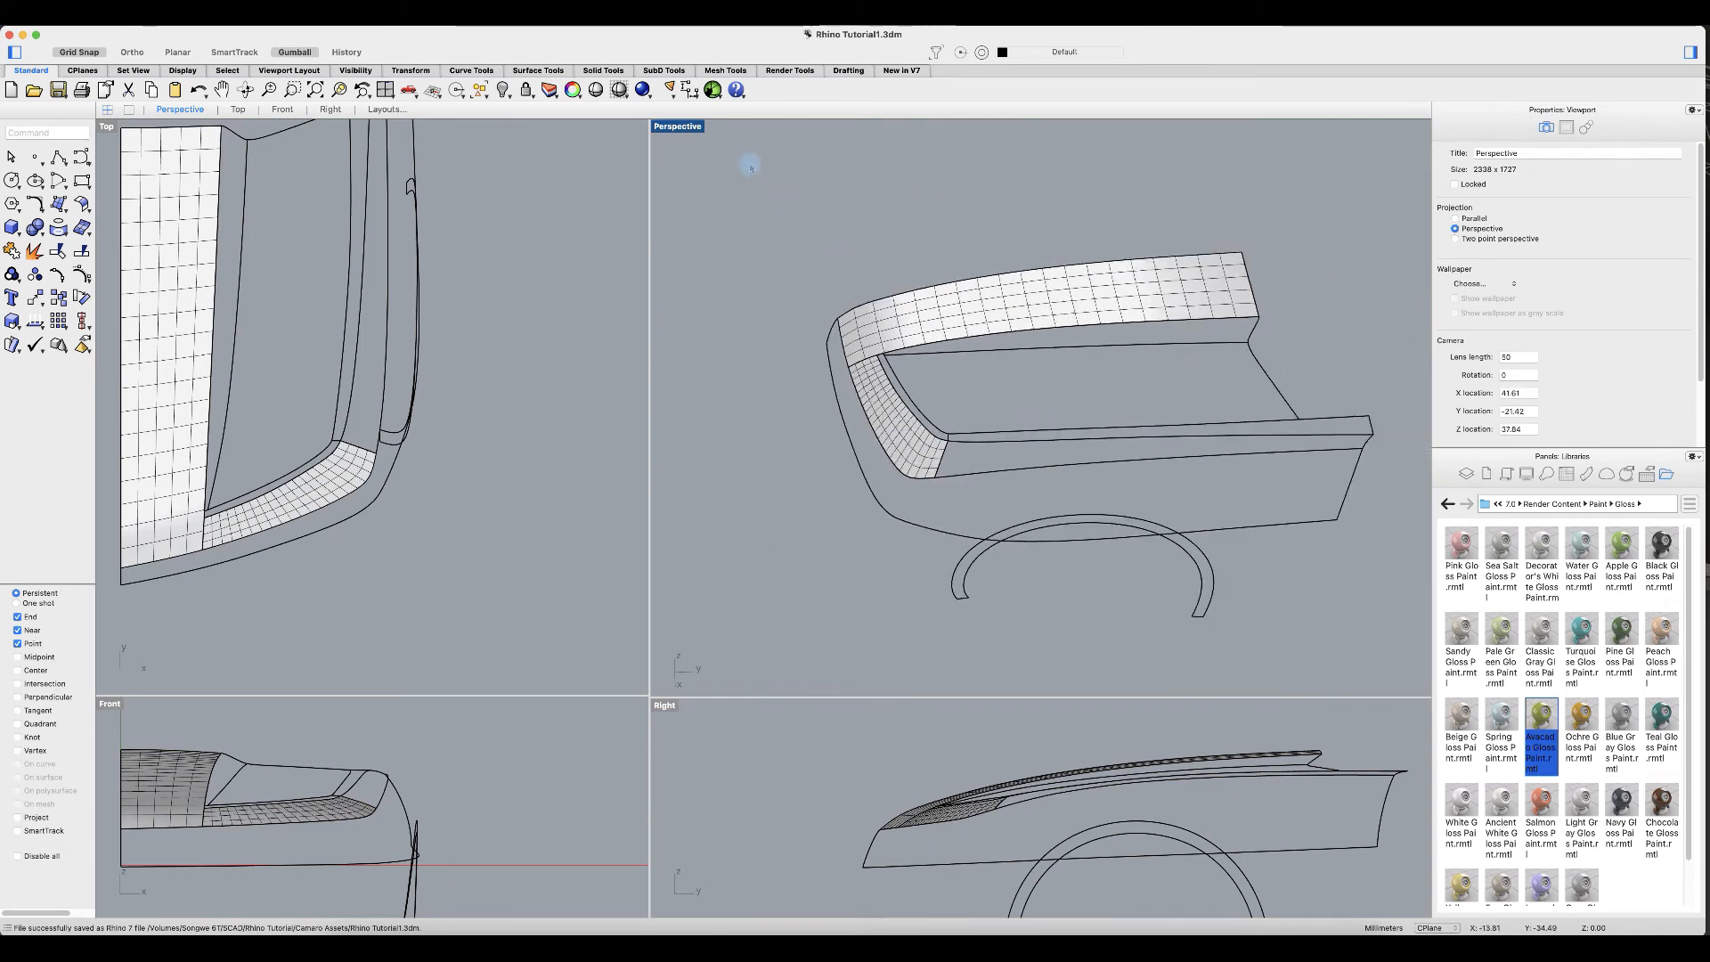
double_click(688, 129)
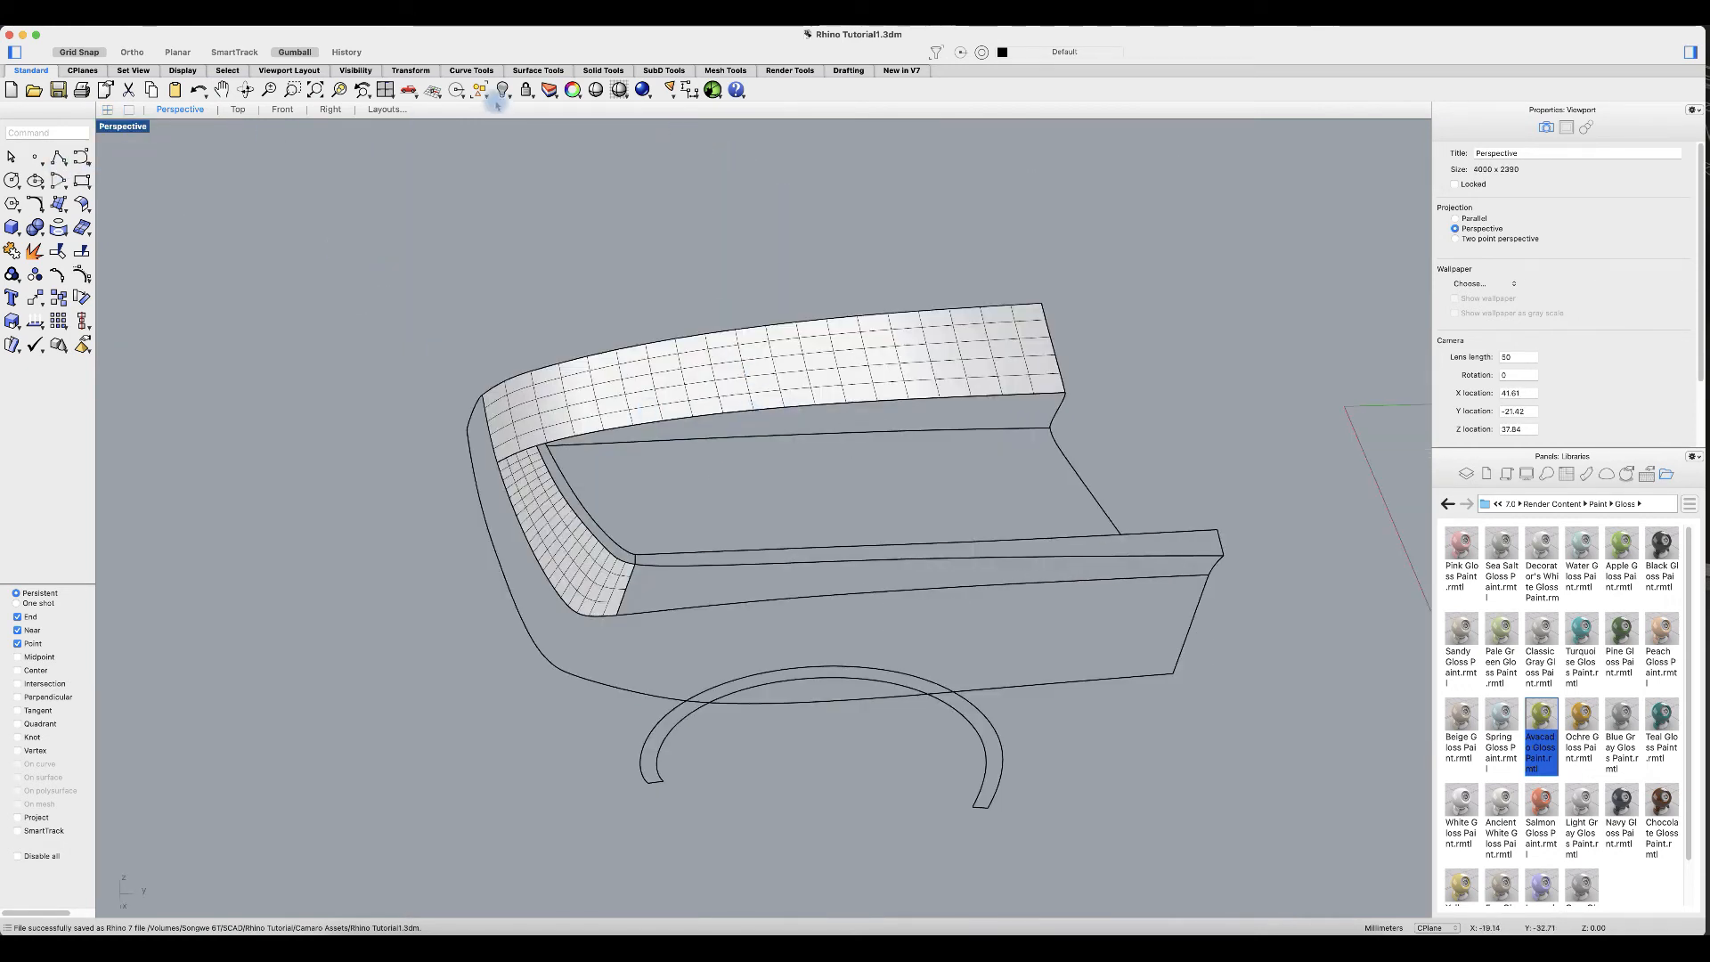
Step: Build a network surface from the front corner surface's edge, both long side curves and the rear end curve, with Curvature matching at edge A, and save
click(538, 70)
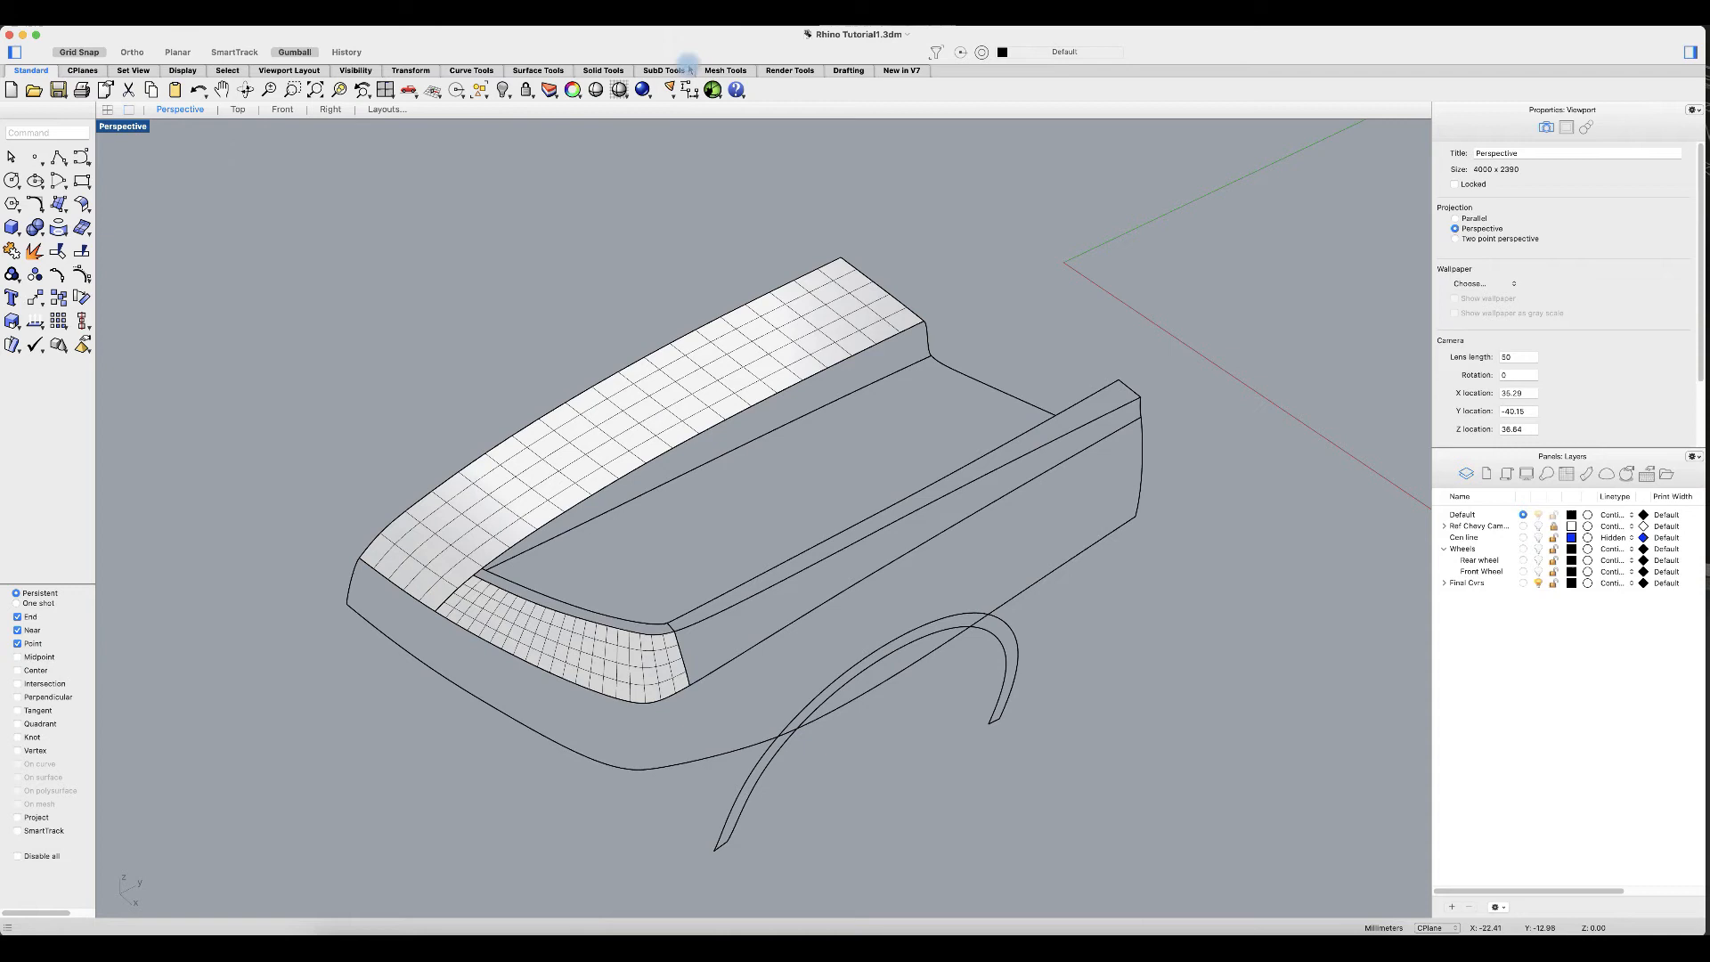
click(543, 70)
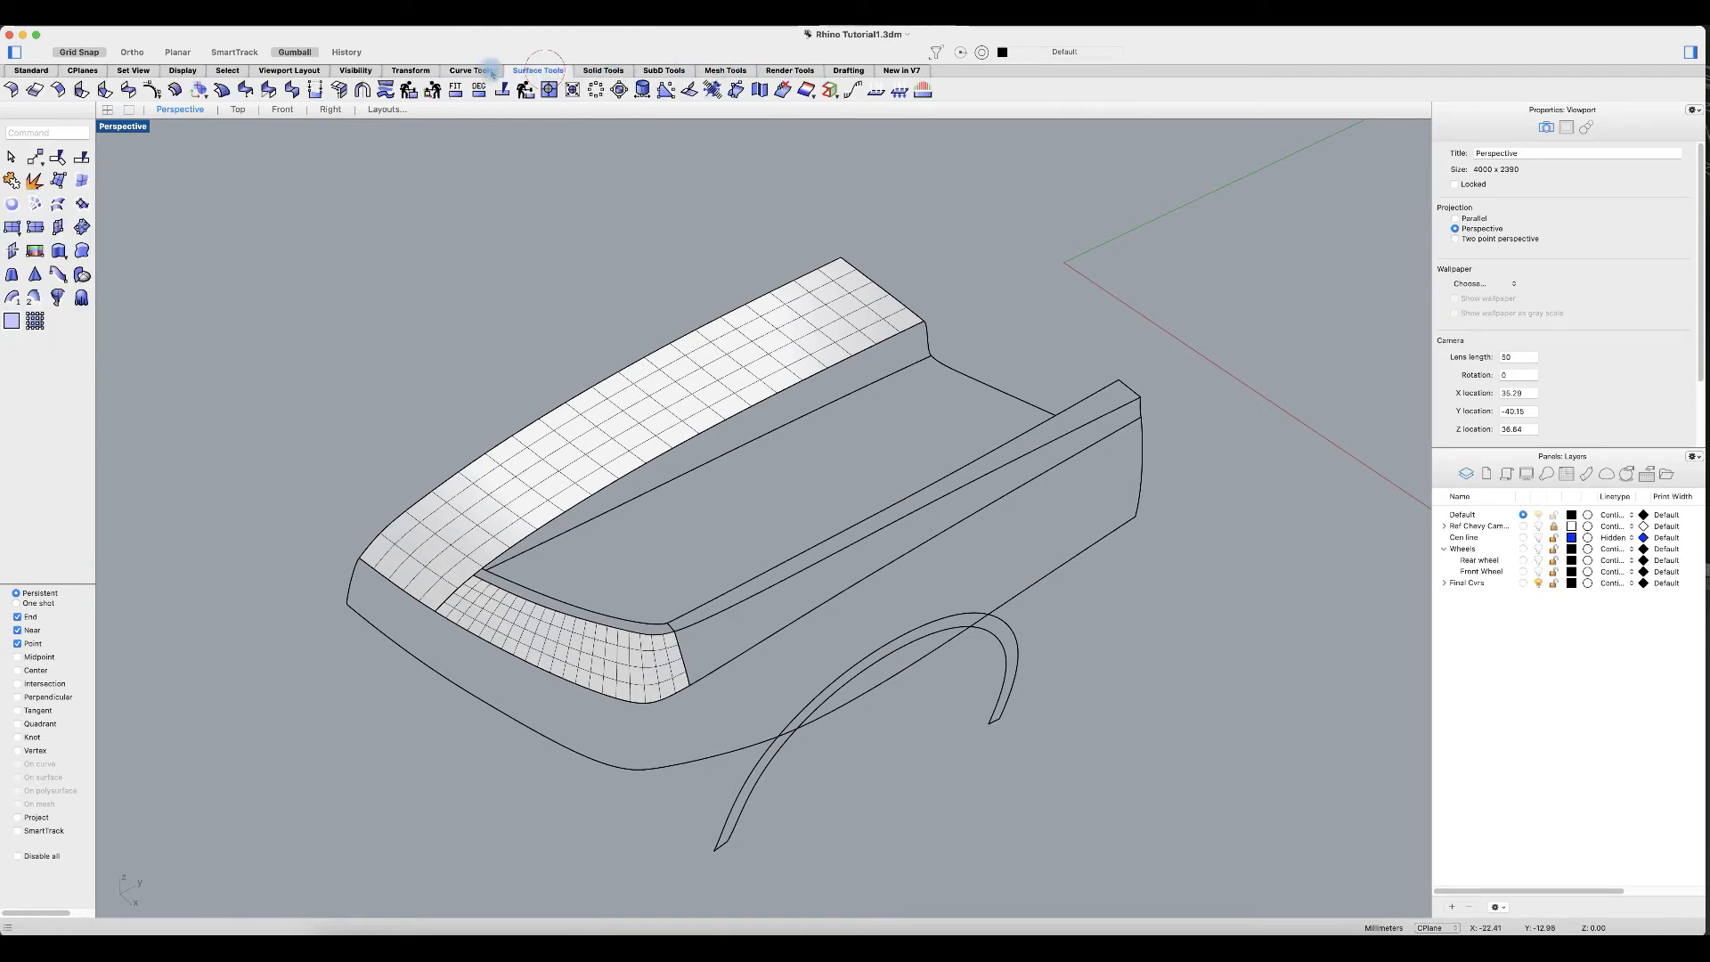
click(36, 204)
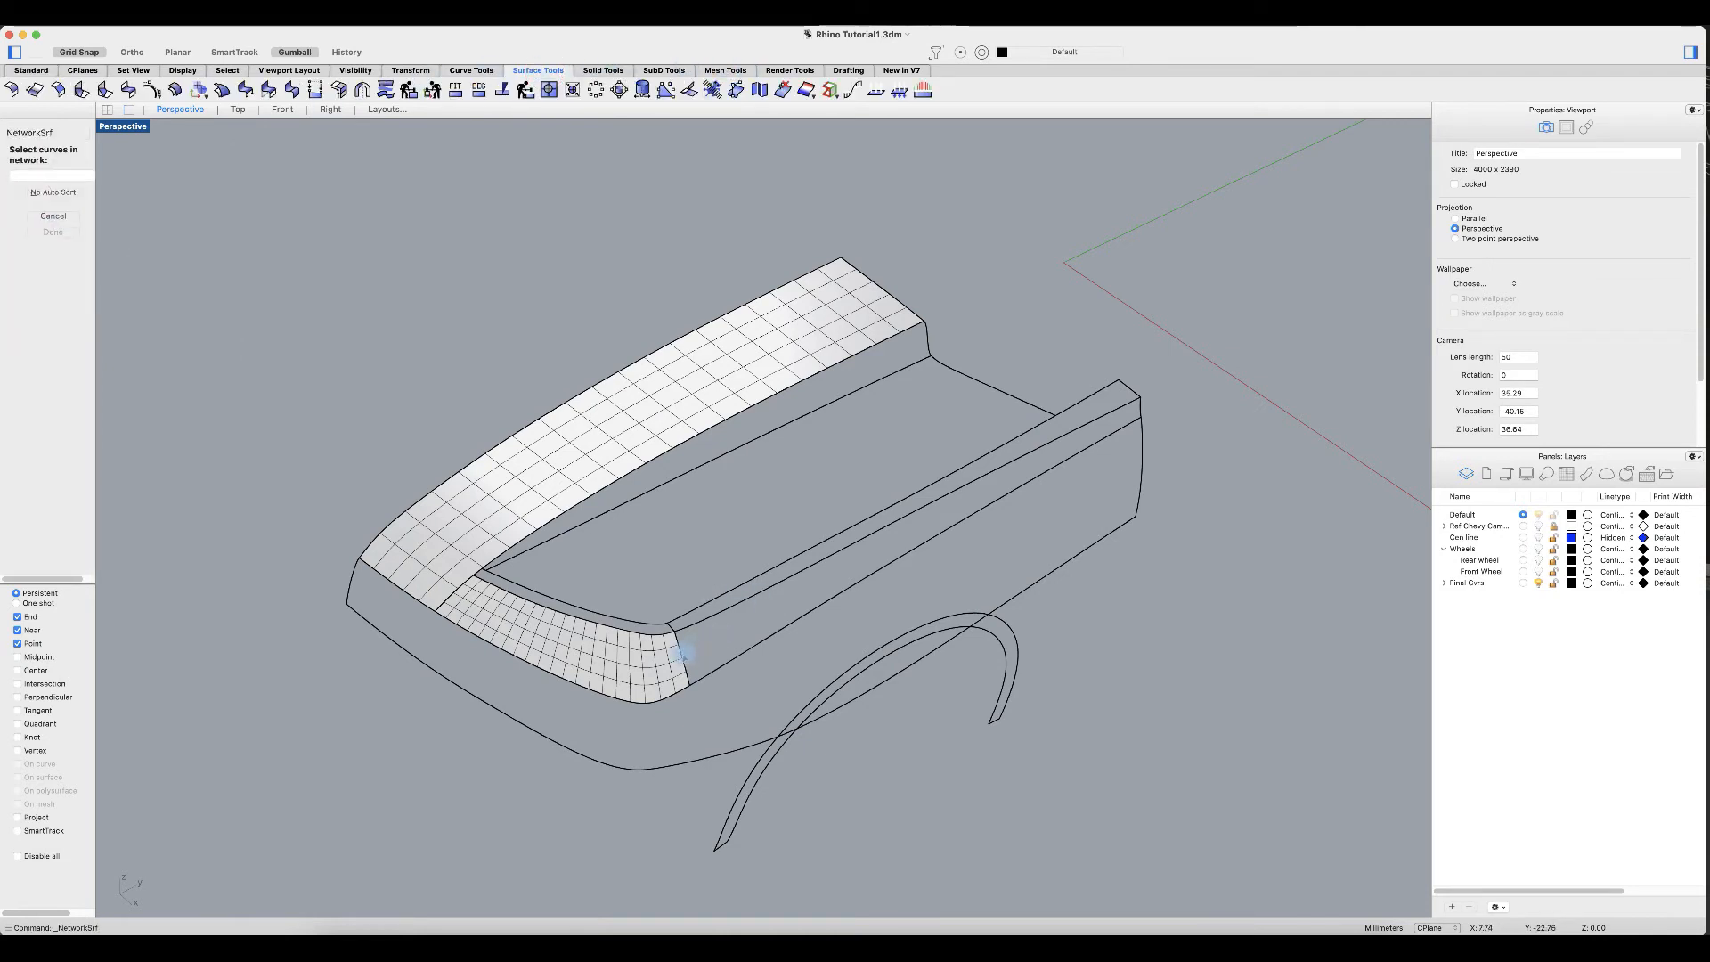
click(685, 655)
click(759, 685)
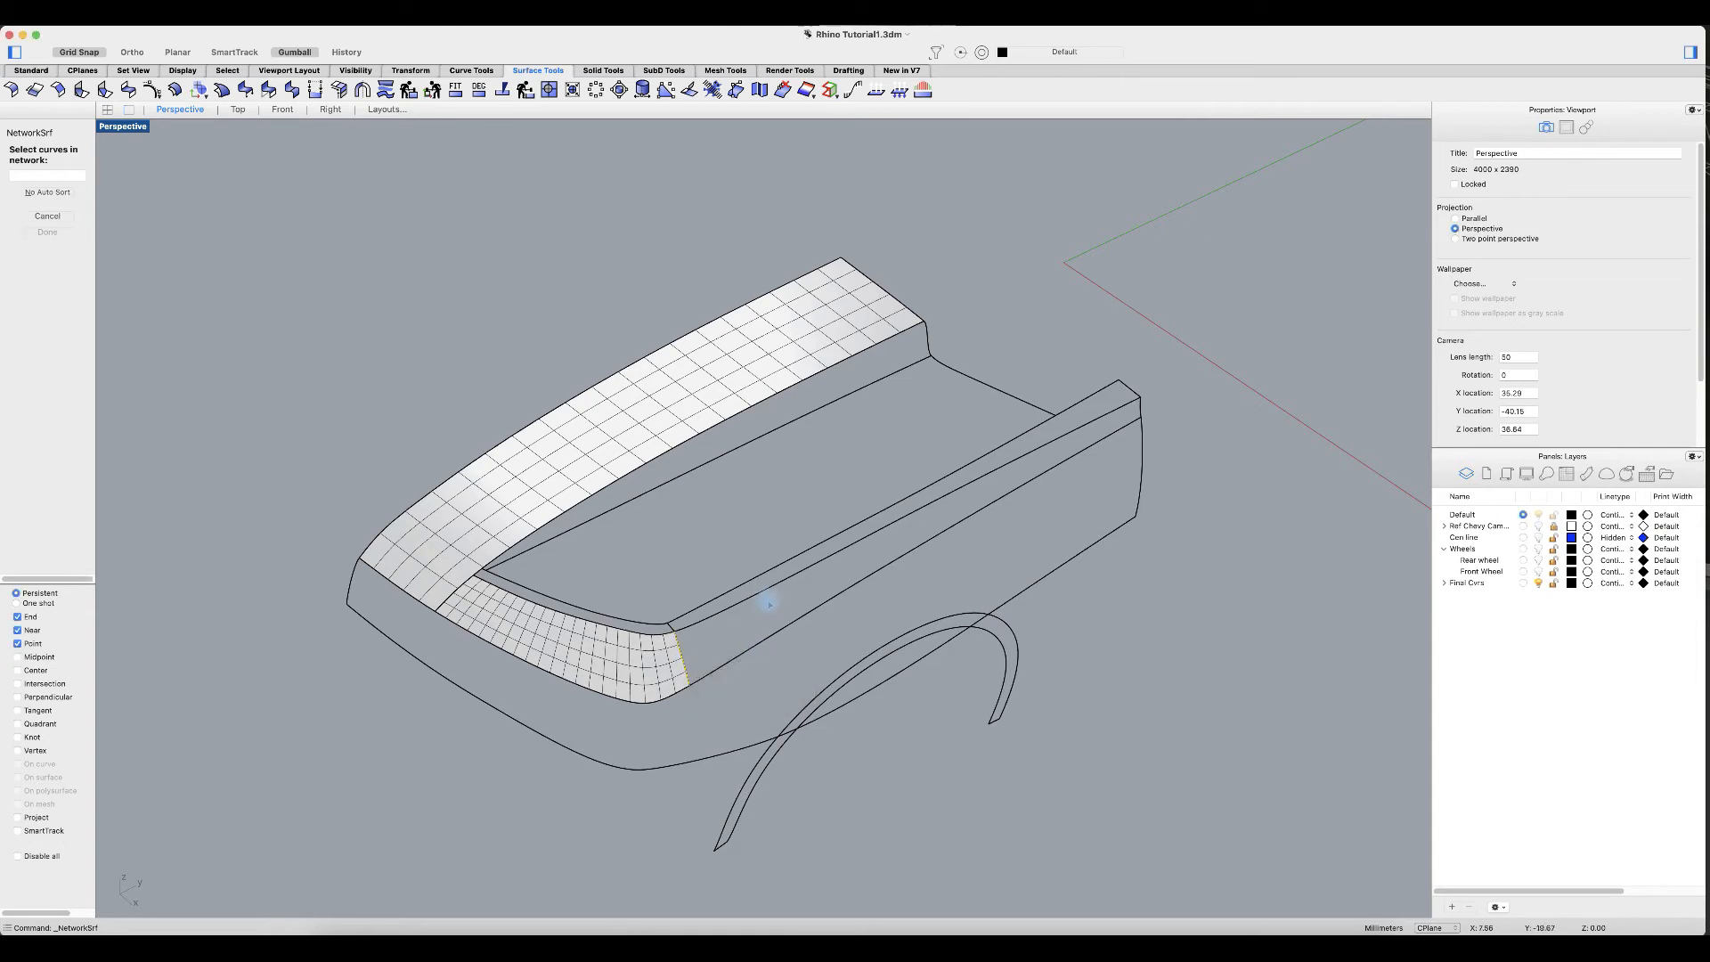
click(776, 587)
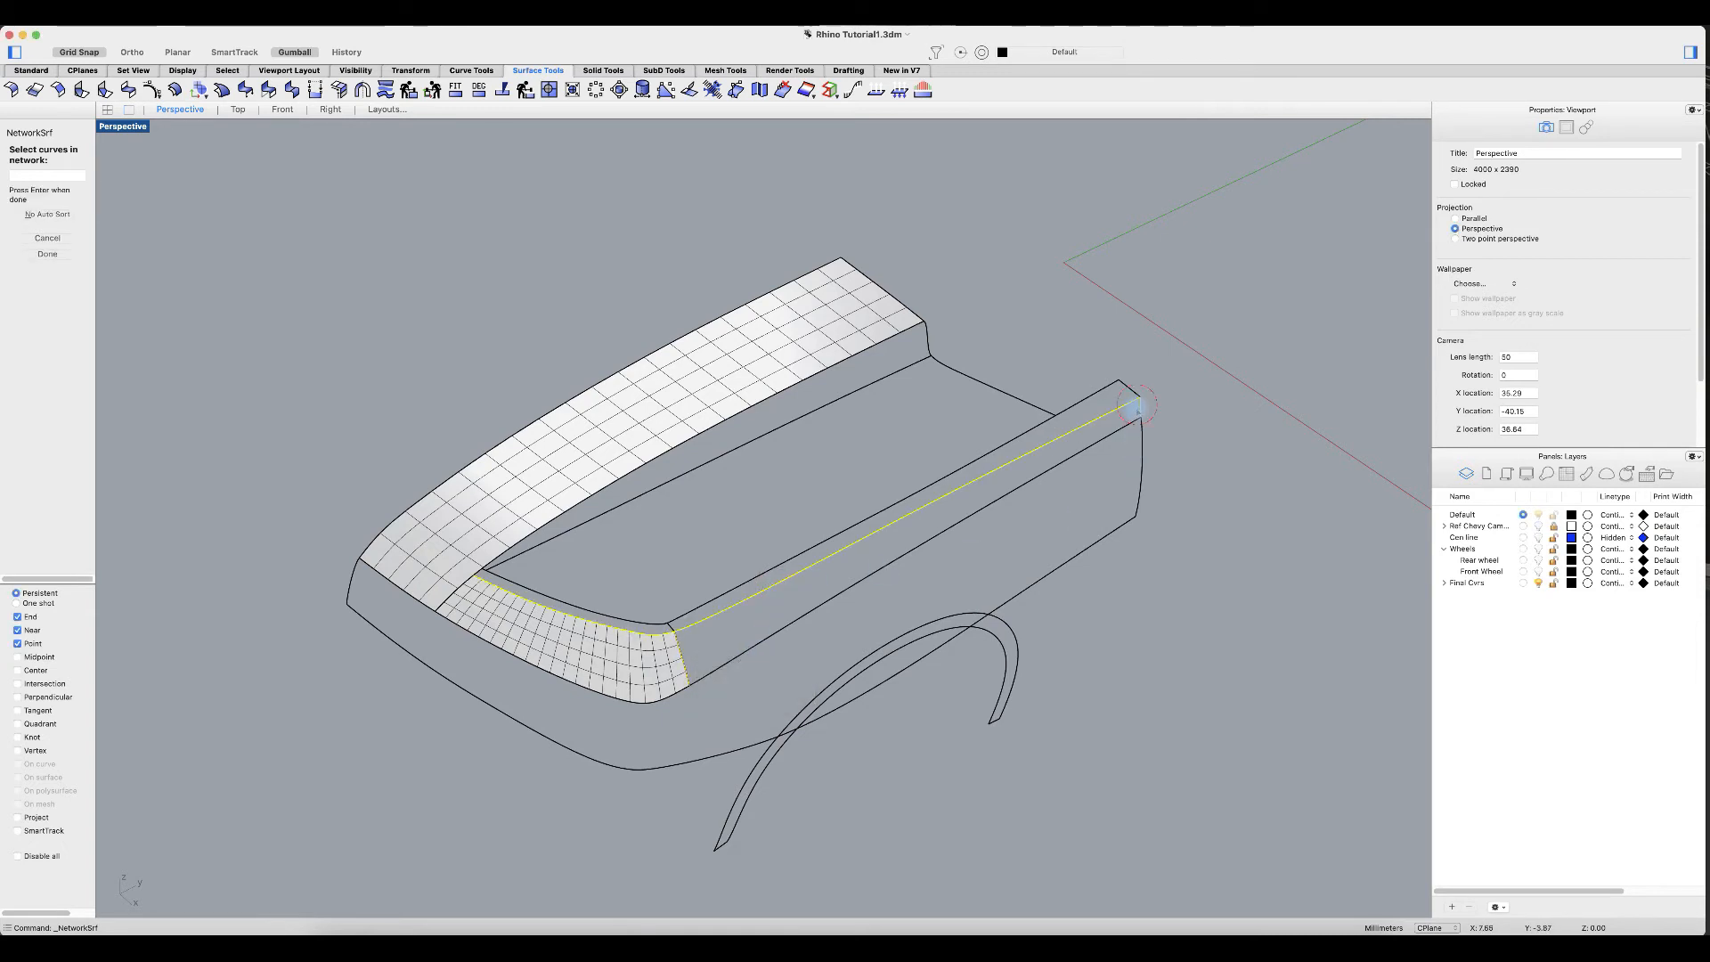
click(1116, 436)
key(Return)
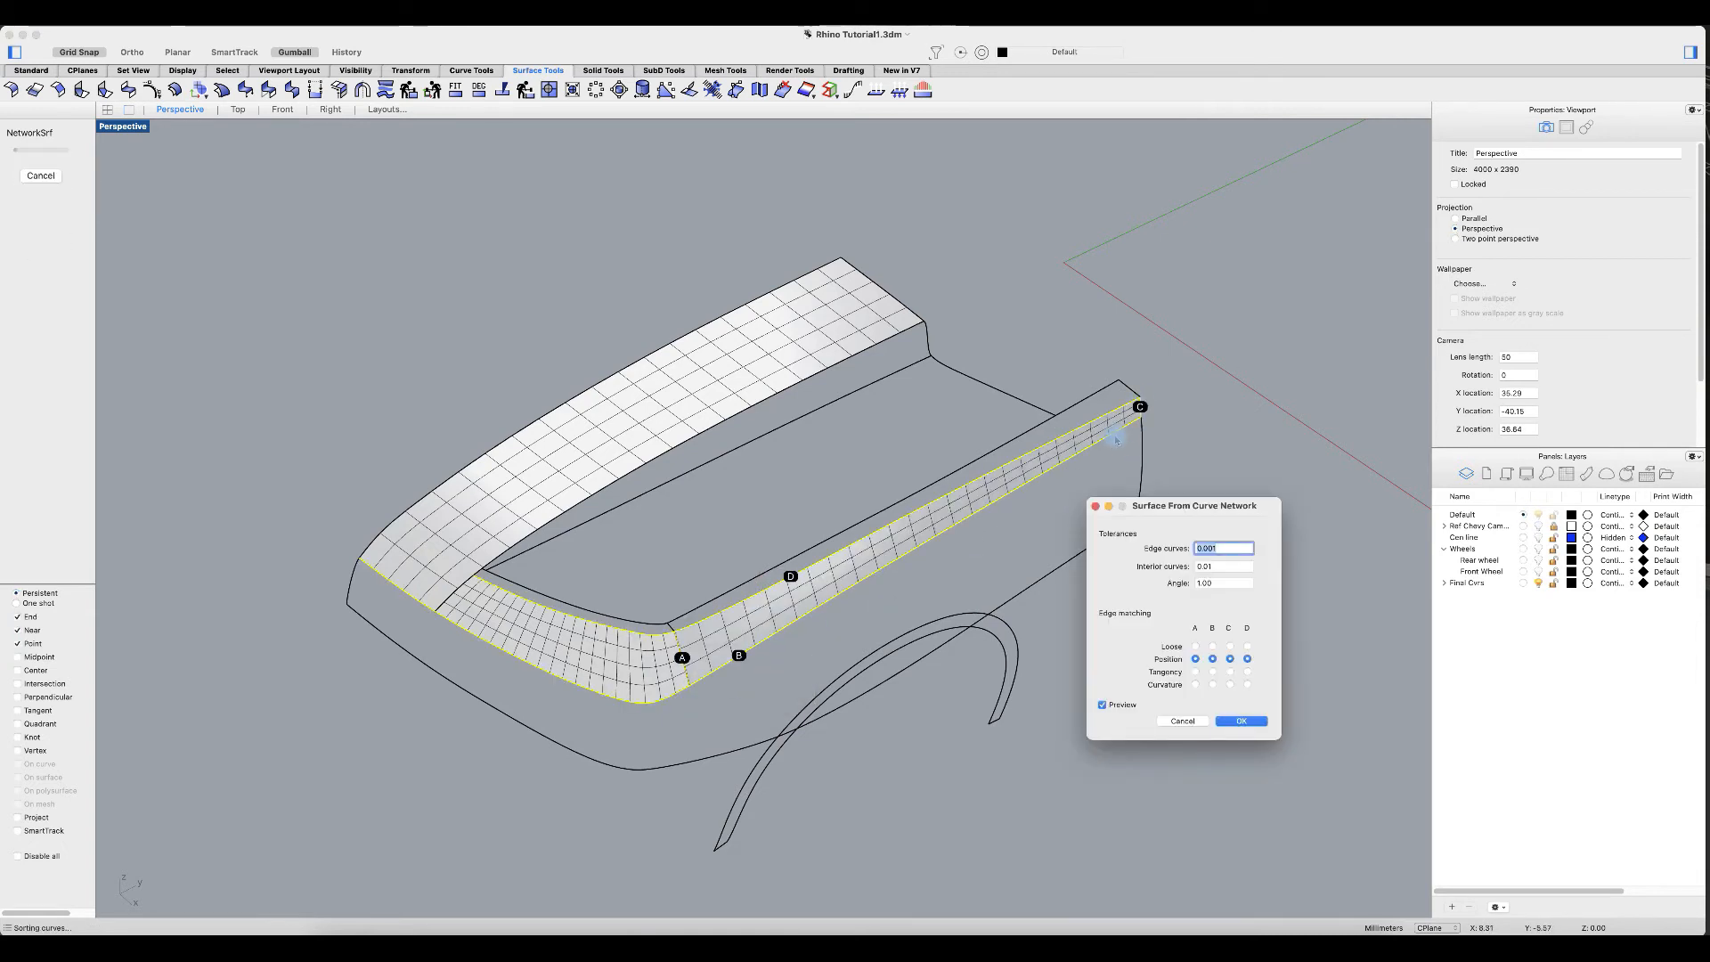
click(1196, 684)
click(1241, 720)
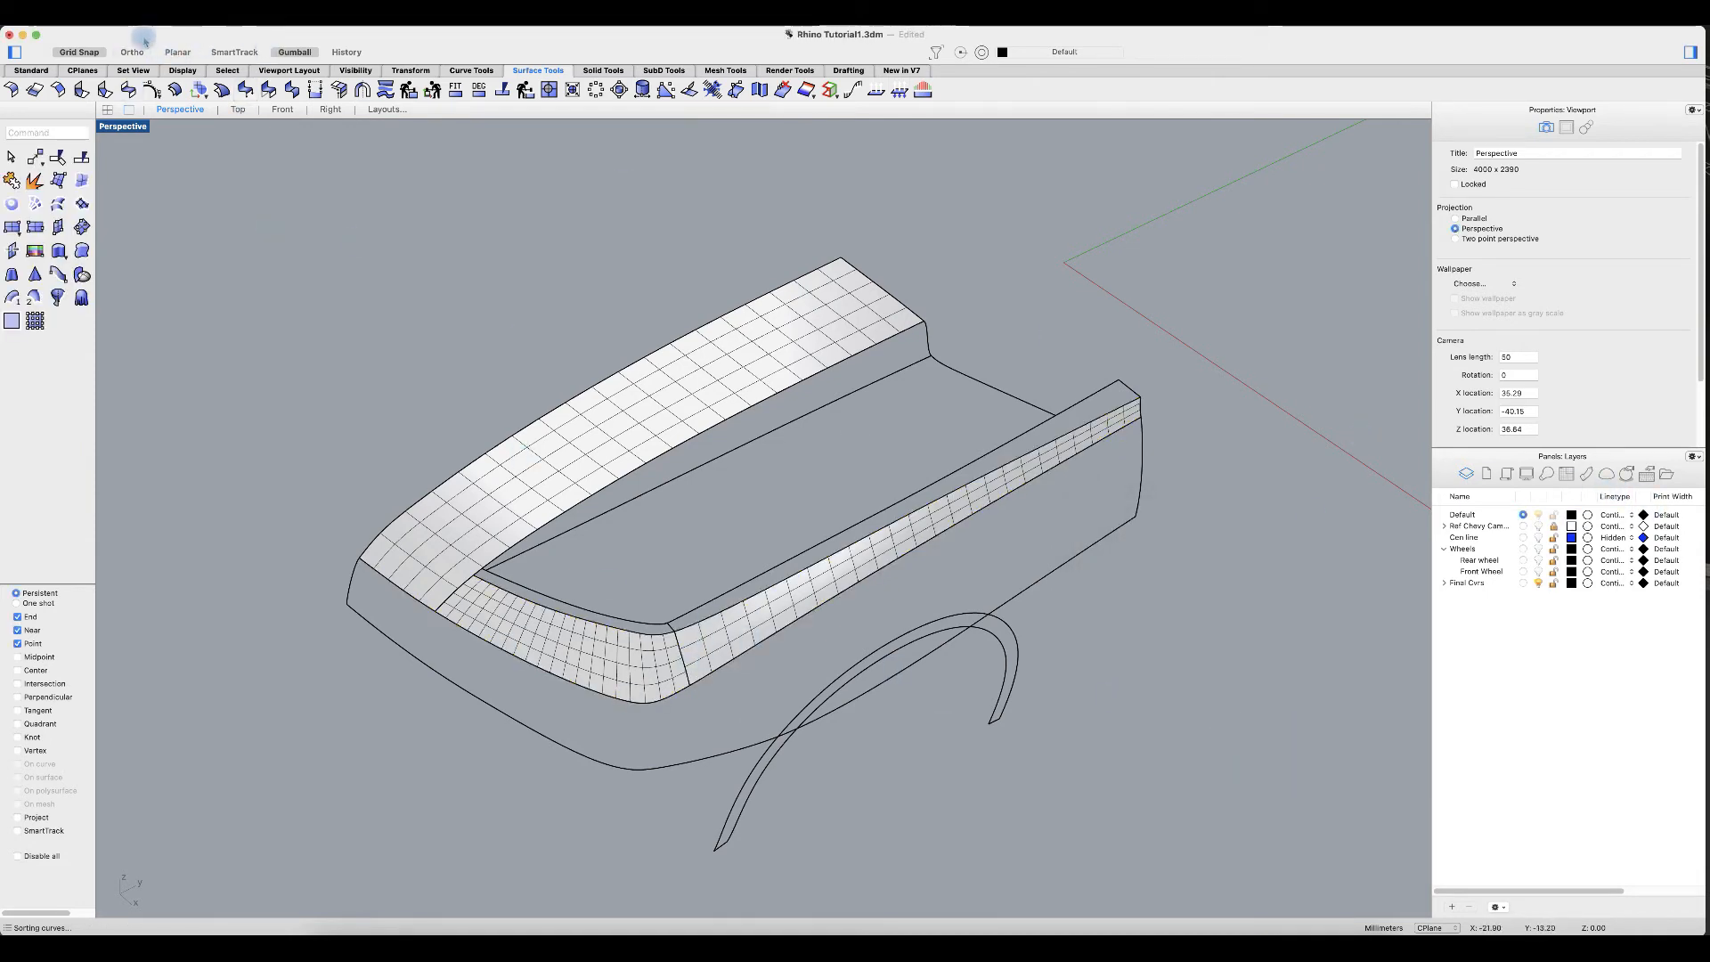
click(92, 16)
click(93, 117)
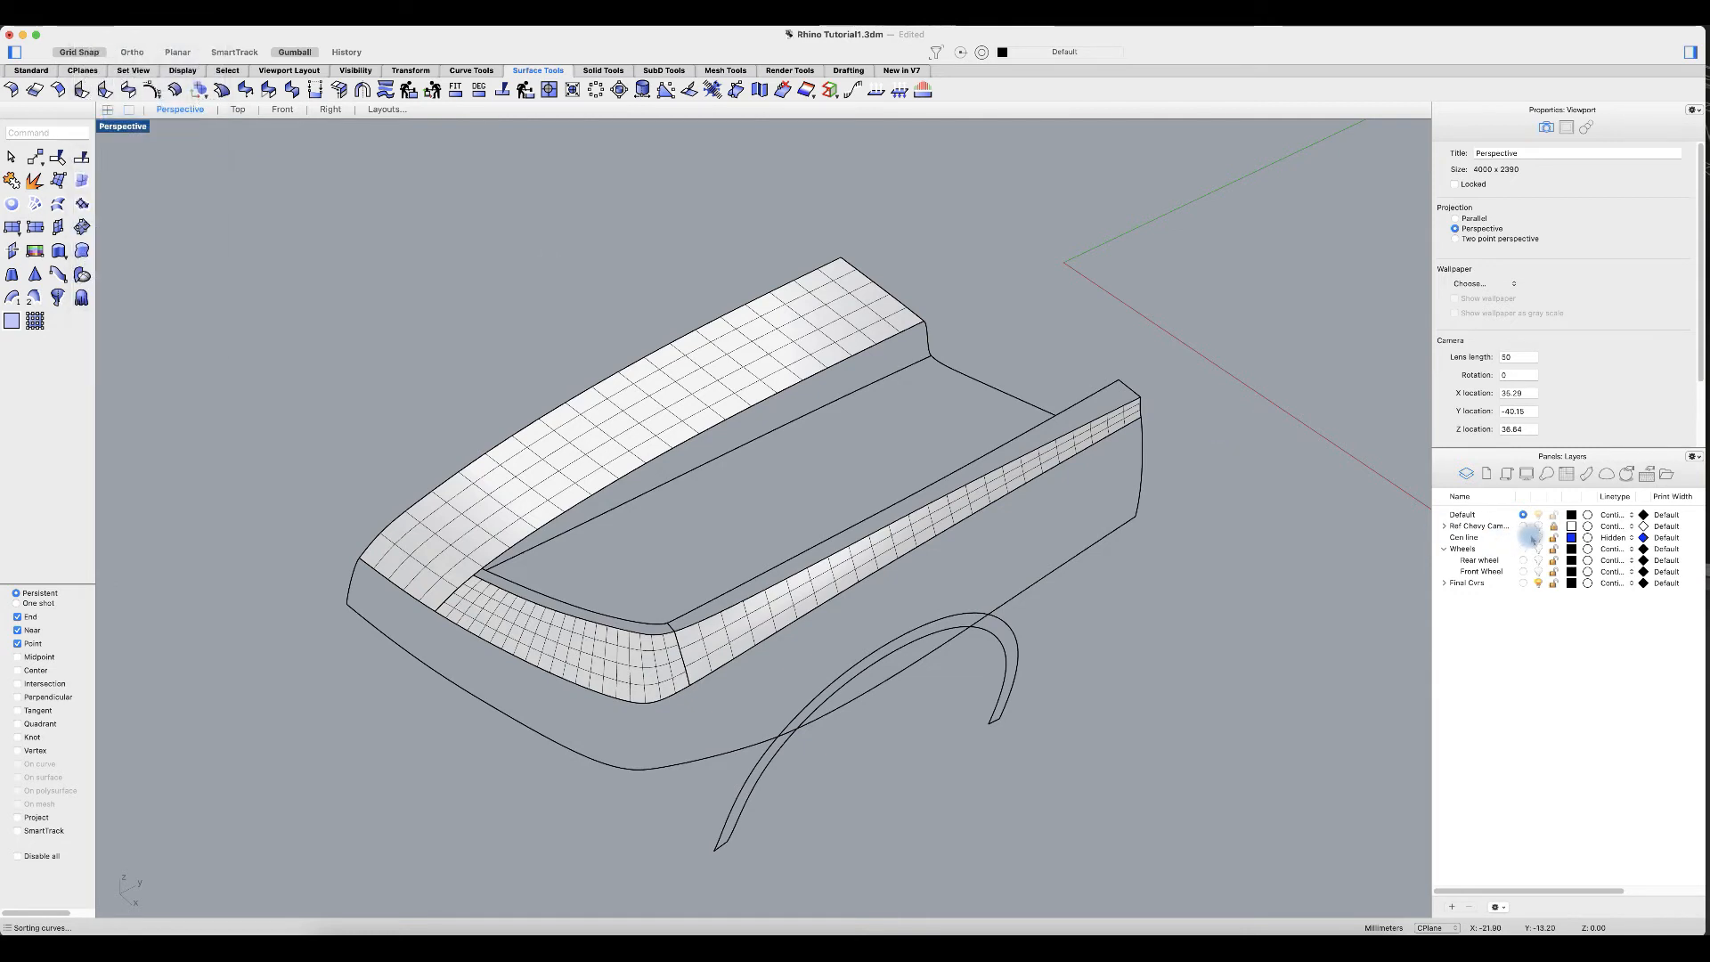
Step: Assign the Avocado Gloss Paint material from the Paint > Gloss library folder to the new side surface, with the Perspective view in Ghosted display
click(1665, 475)
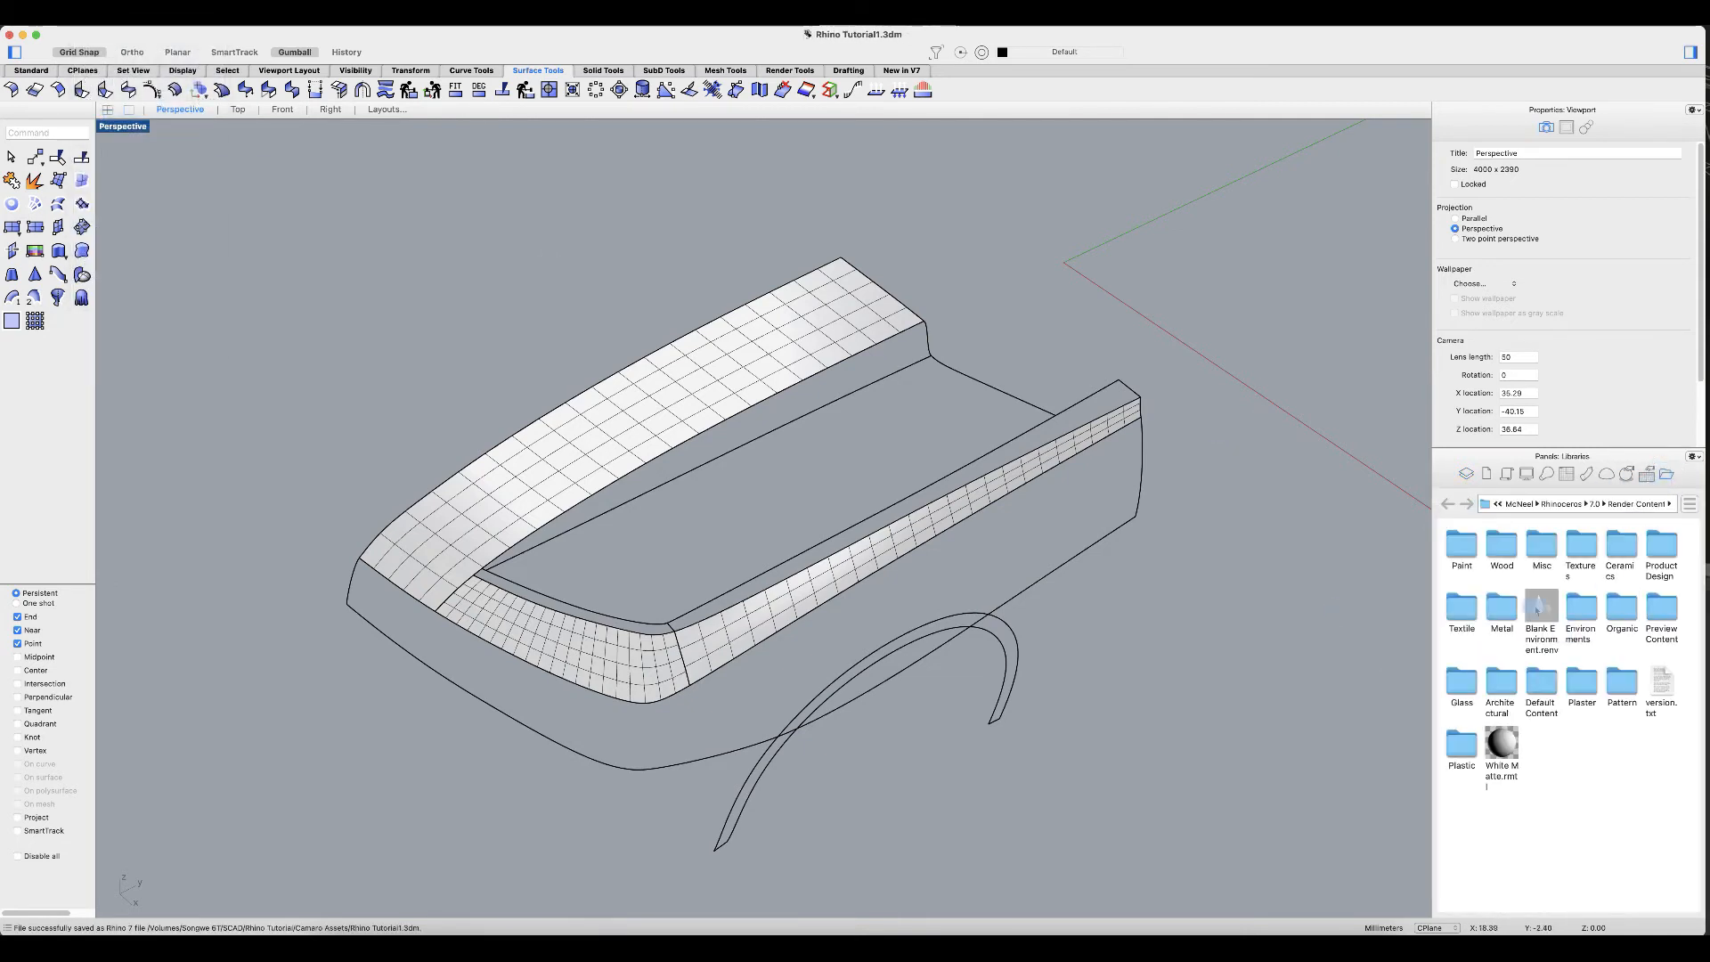
double_click(1465, 548)
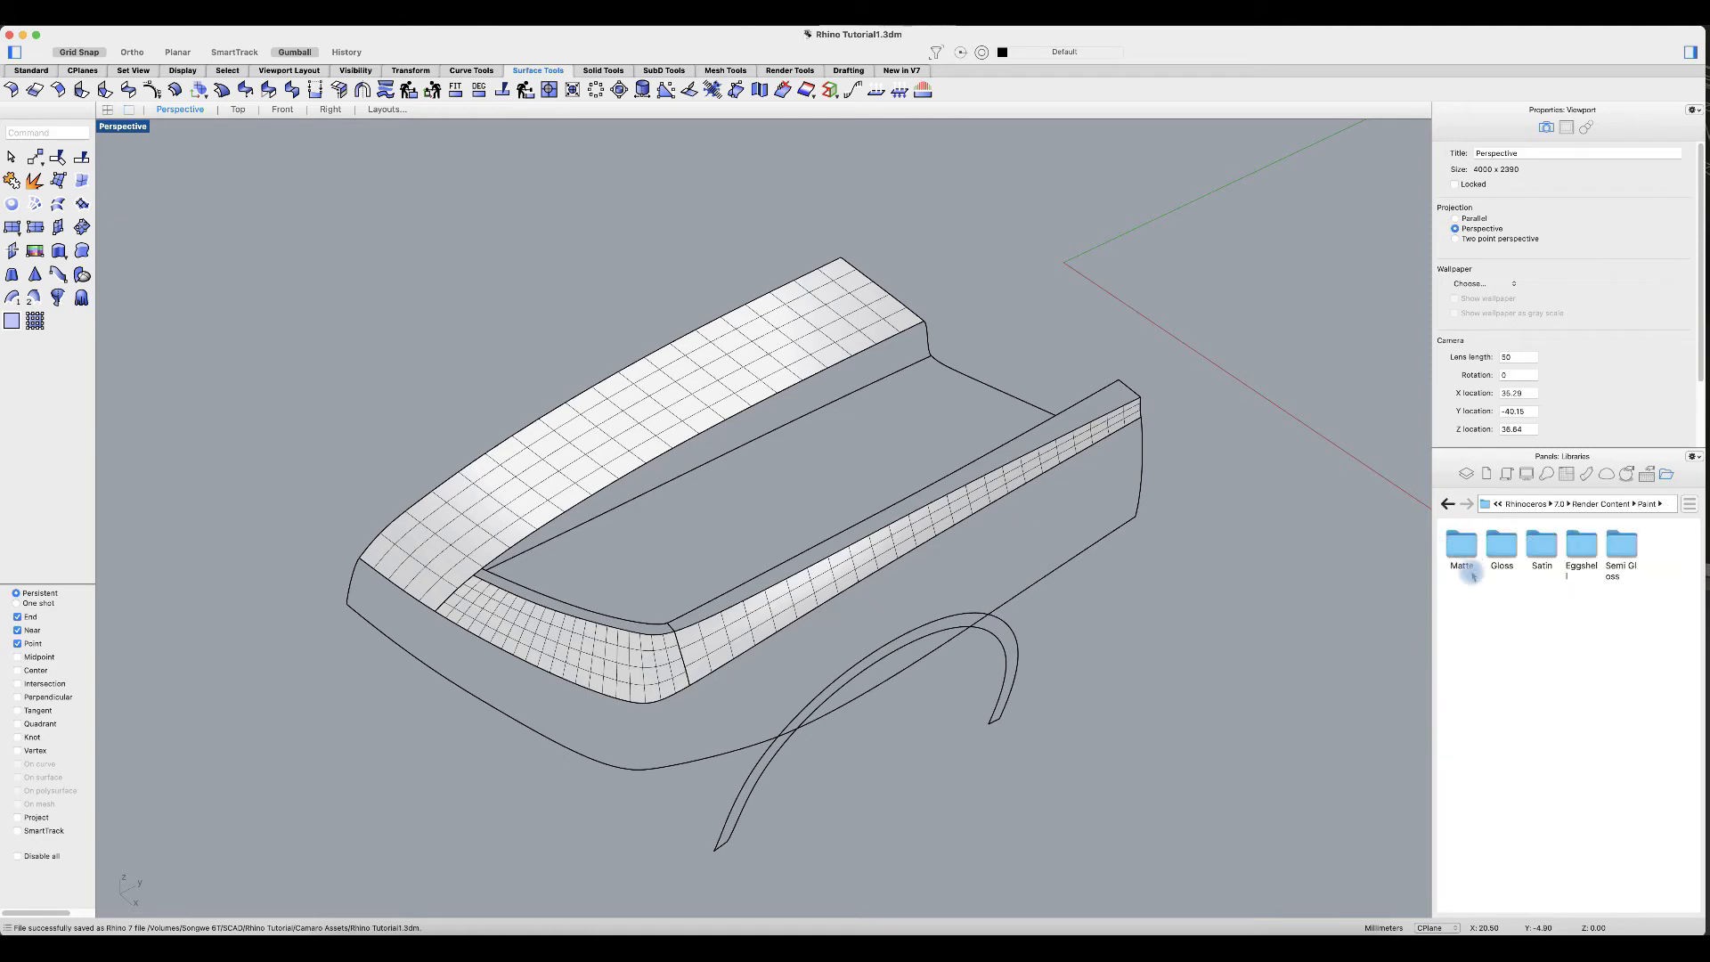
double_click(1505, 550)
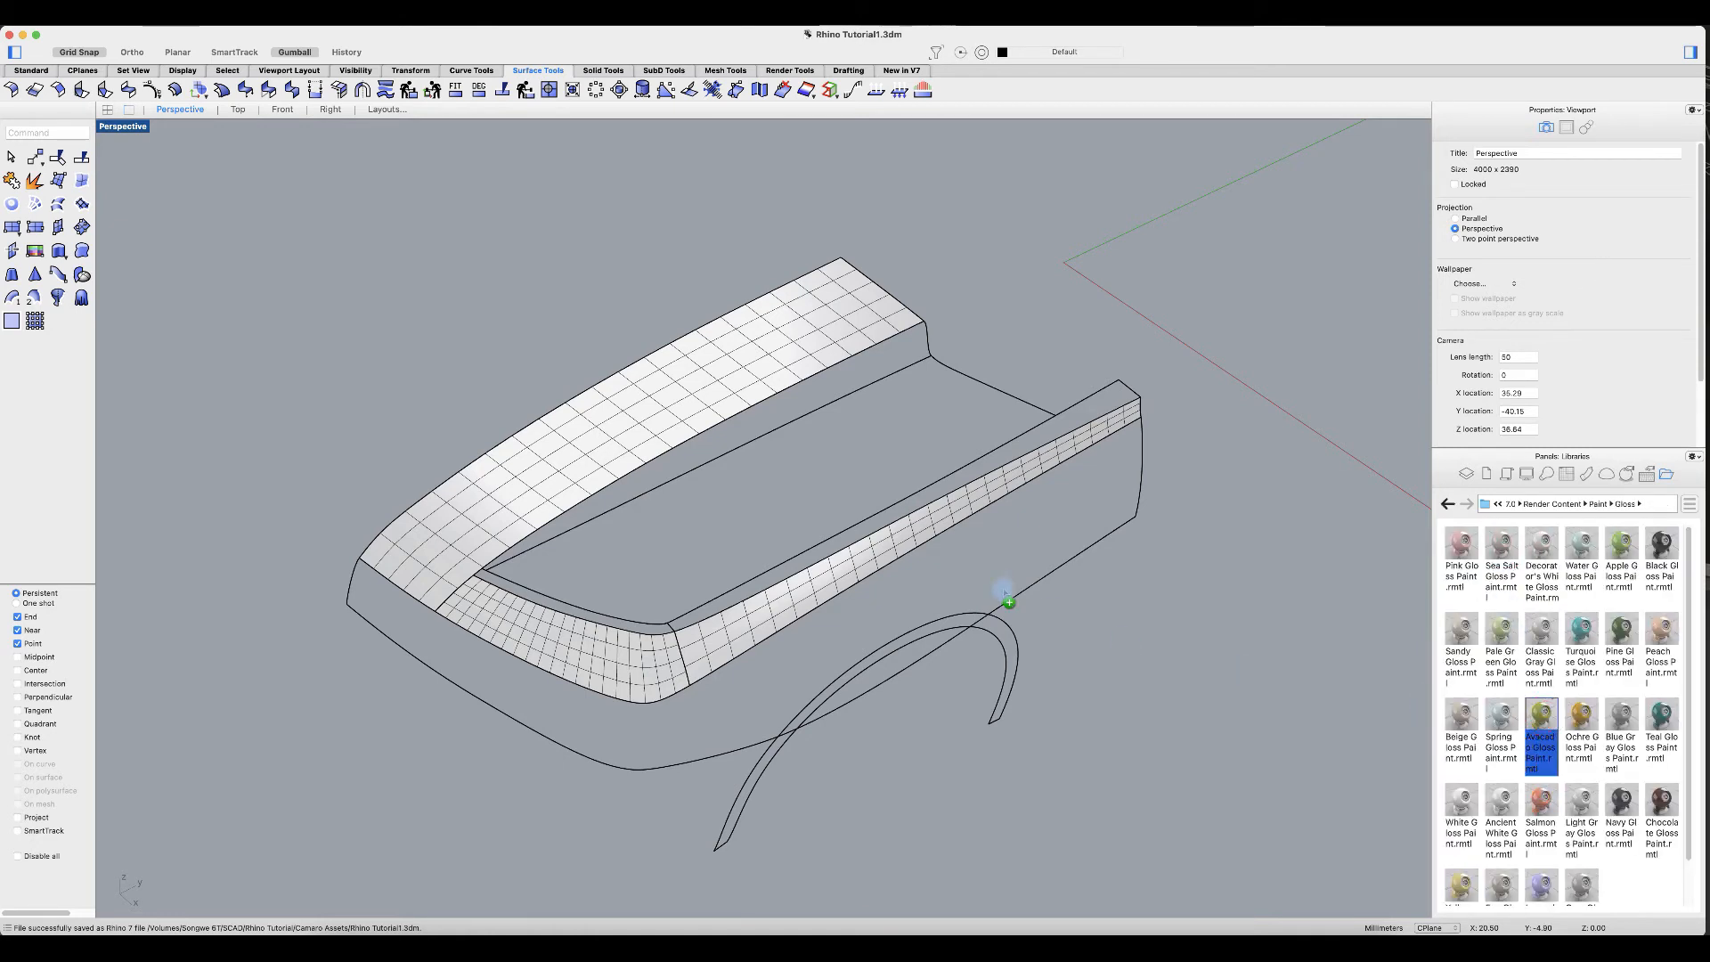
click(901, 543)
click(1051, 561)
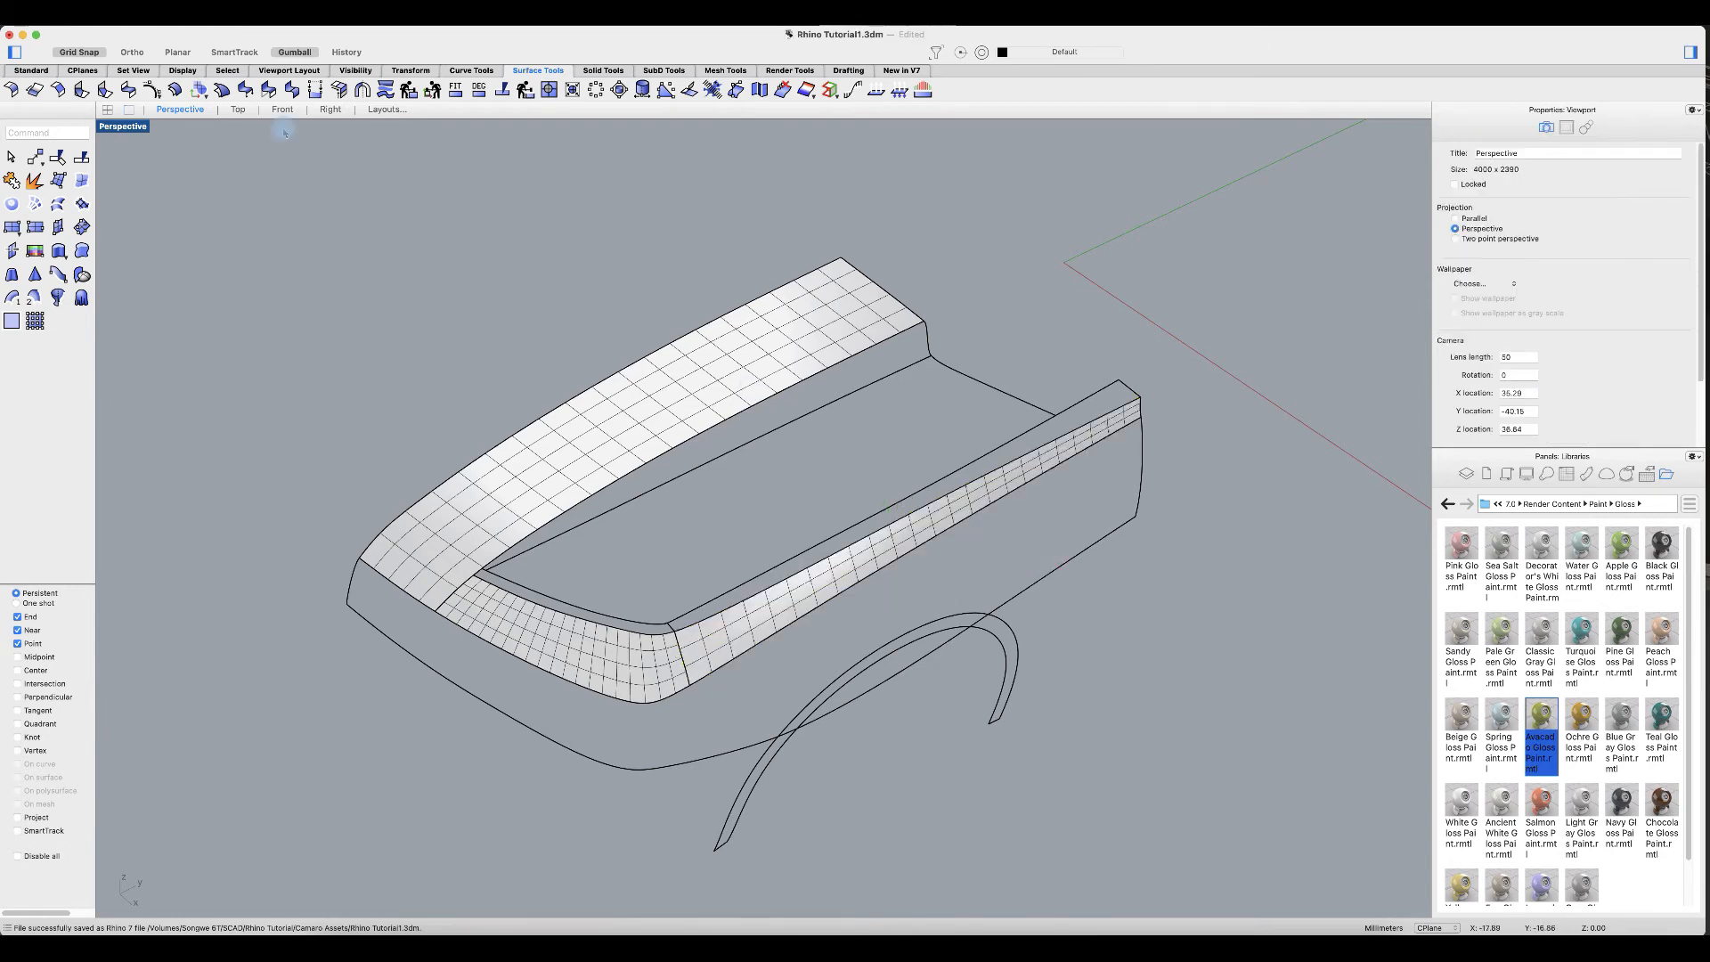
click(123, 125)
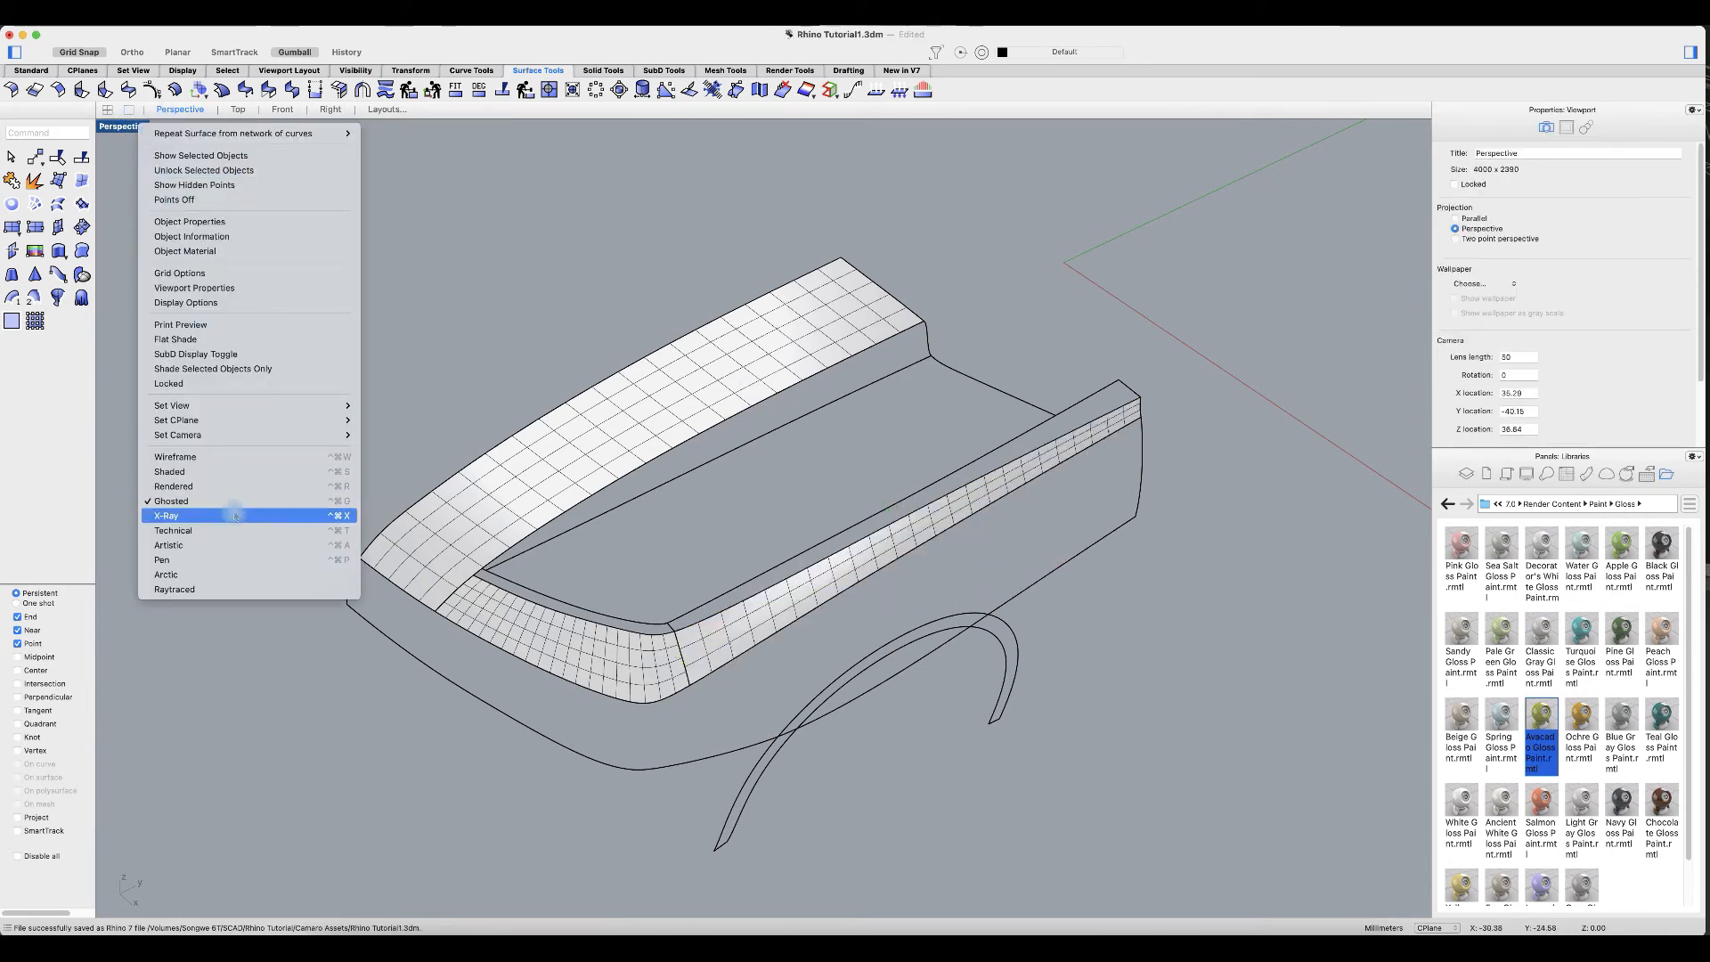
click(276, 508)
Step: Run a Zebra analysis on all three surfaces, examine the stripe flow across the front corner joint, and close the analysis
click(540, 447)
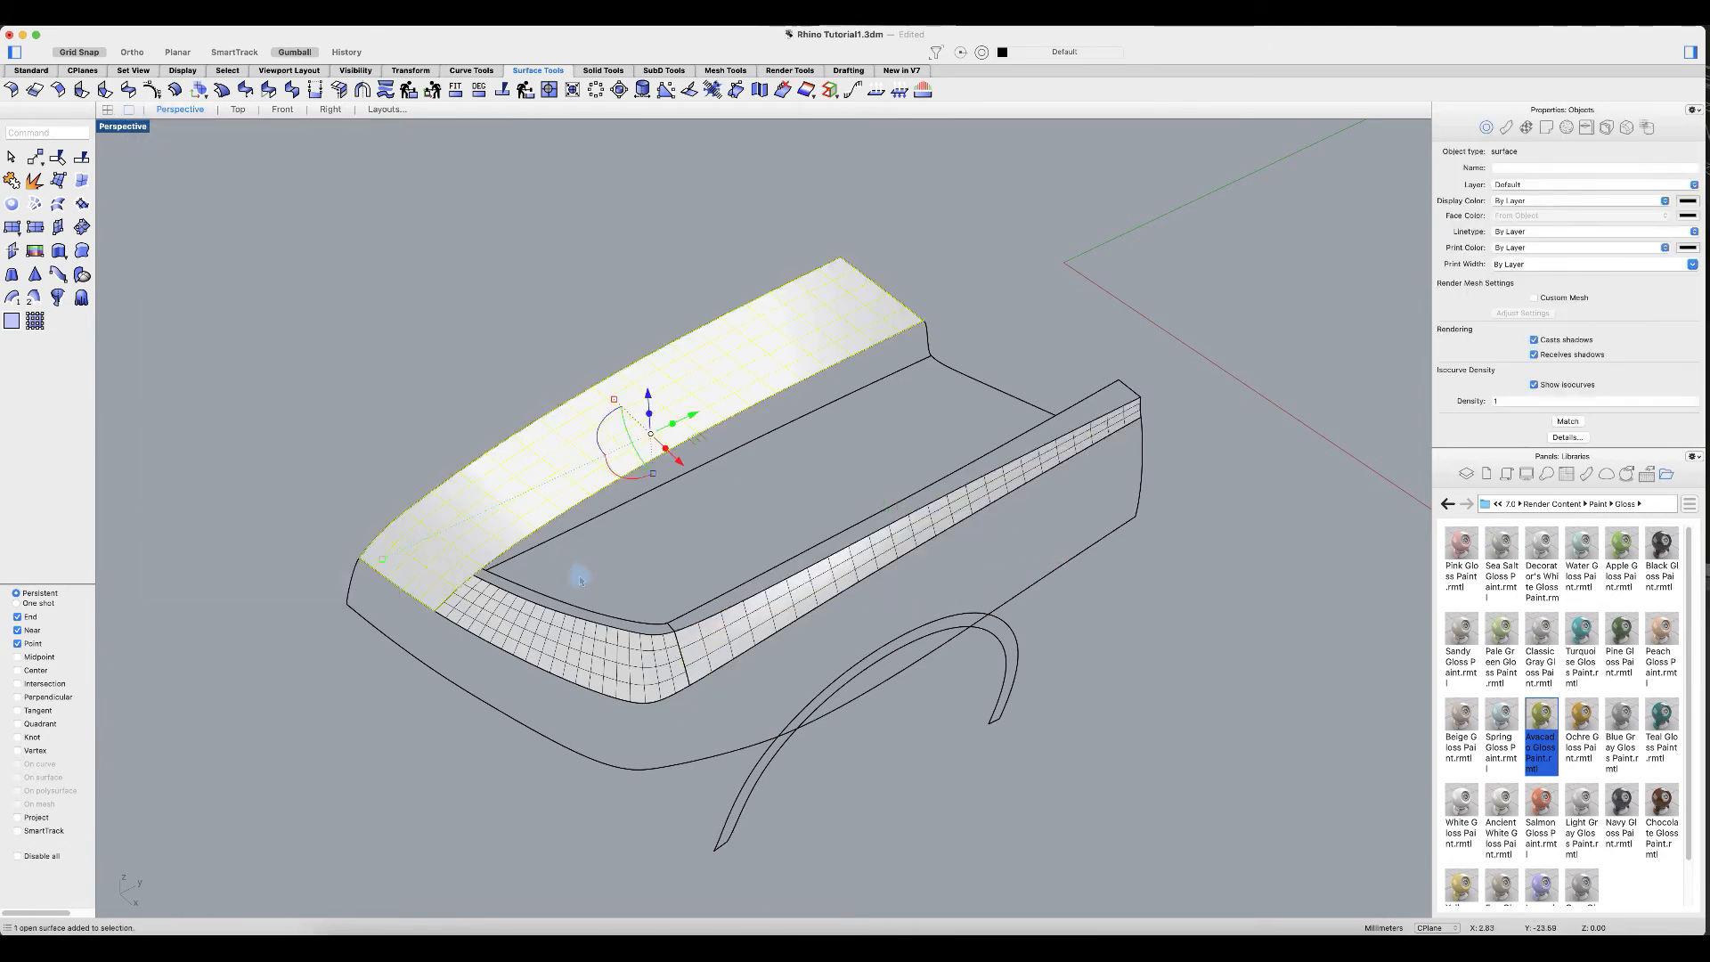
shift+click(628, 673)
shift+click(706, 650)
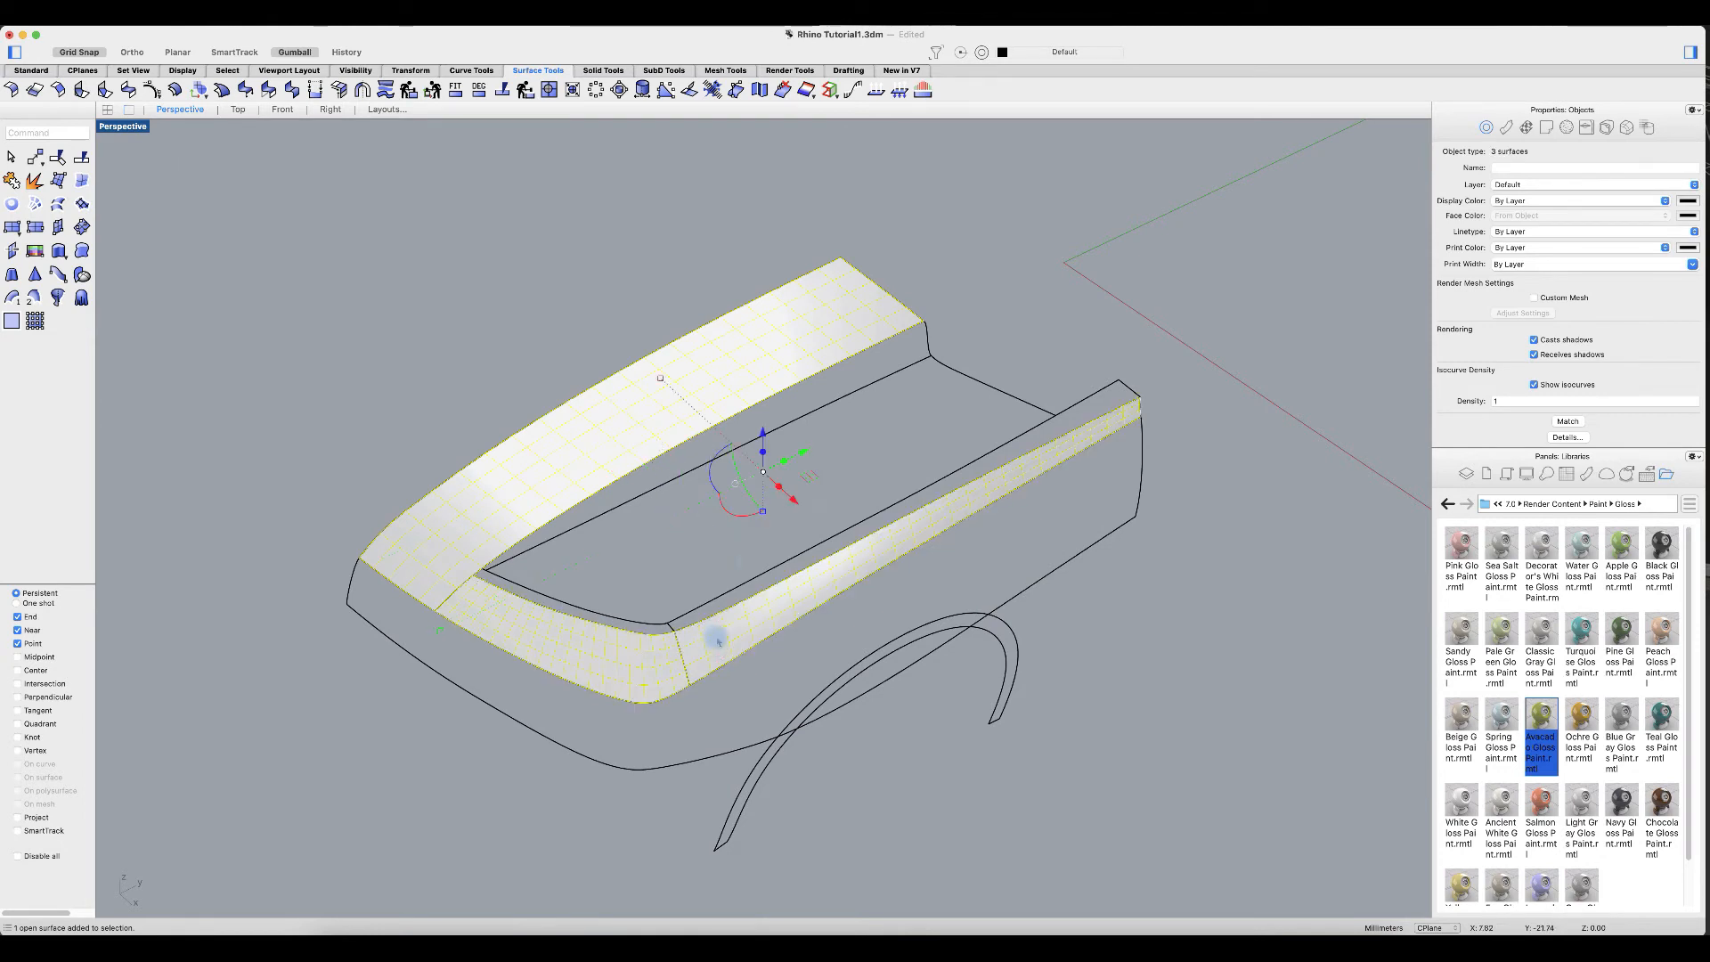
click(813, 96)
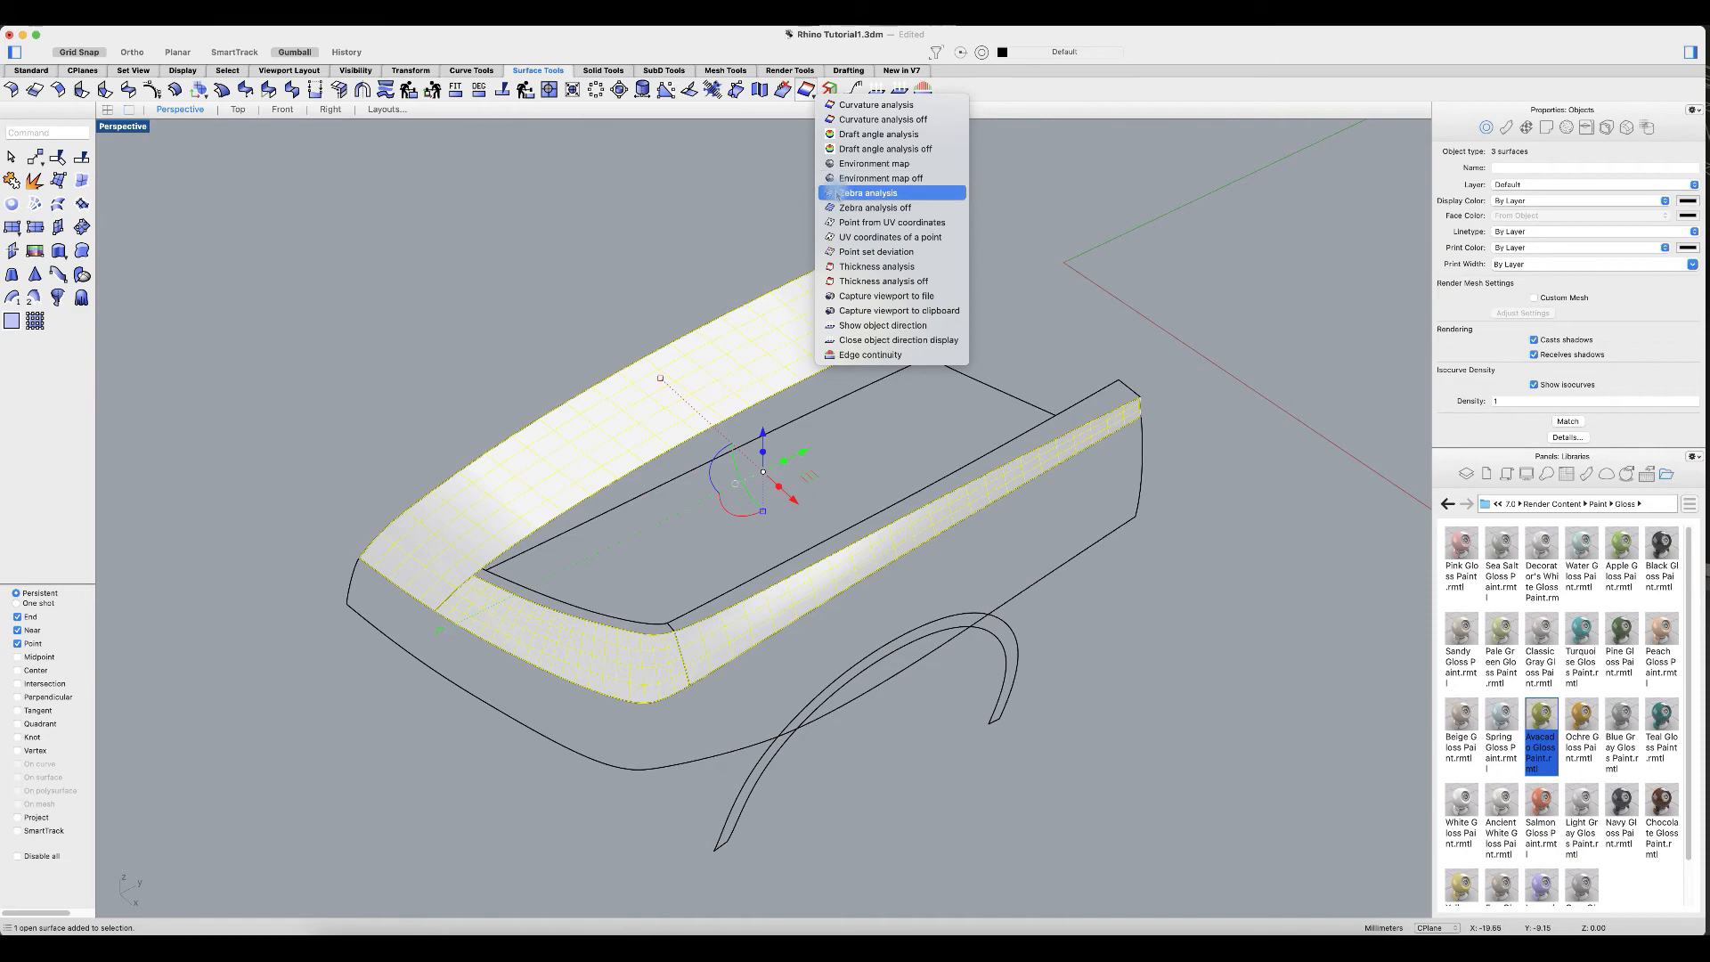
click(837, 194)
mouse_move(737, 692)
right_down()
mouse_move(706, 698)
mouse_move(693, 678)
mouse_move(744, 691)
right_up()
scroll(778, 477, up, 4)
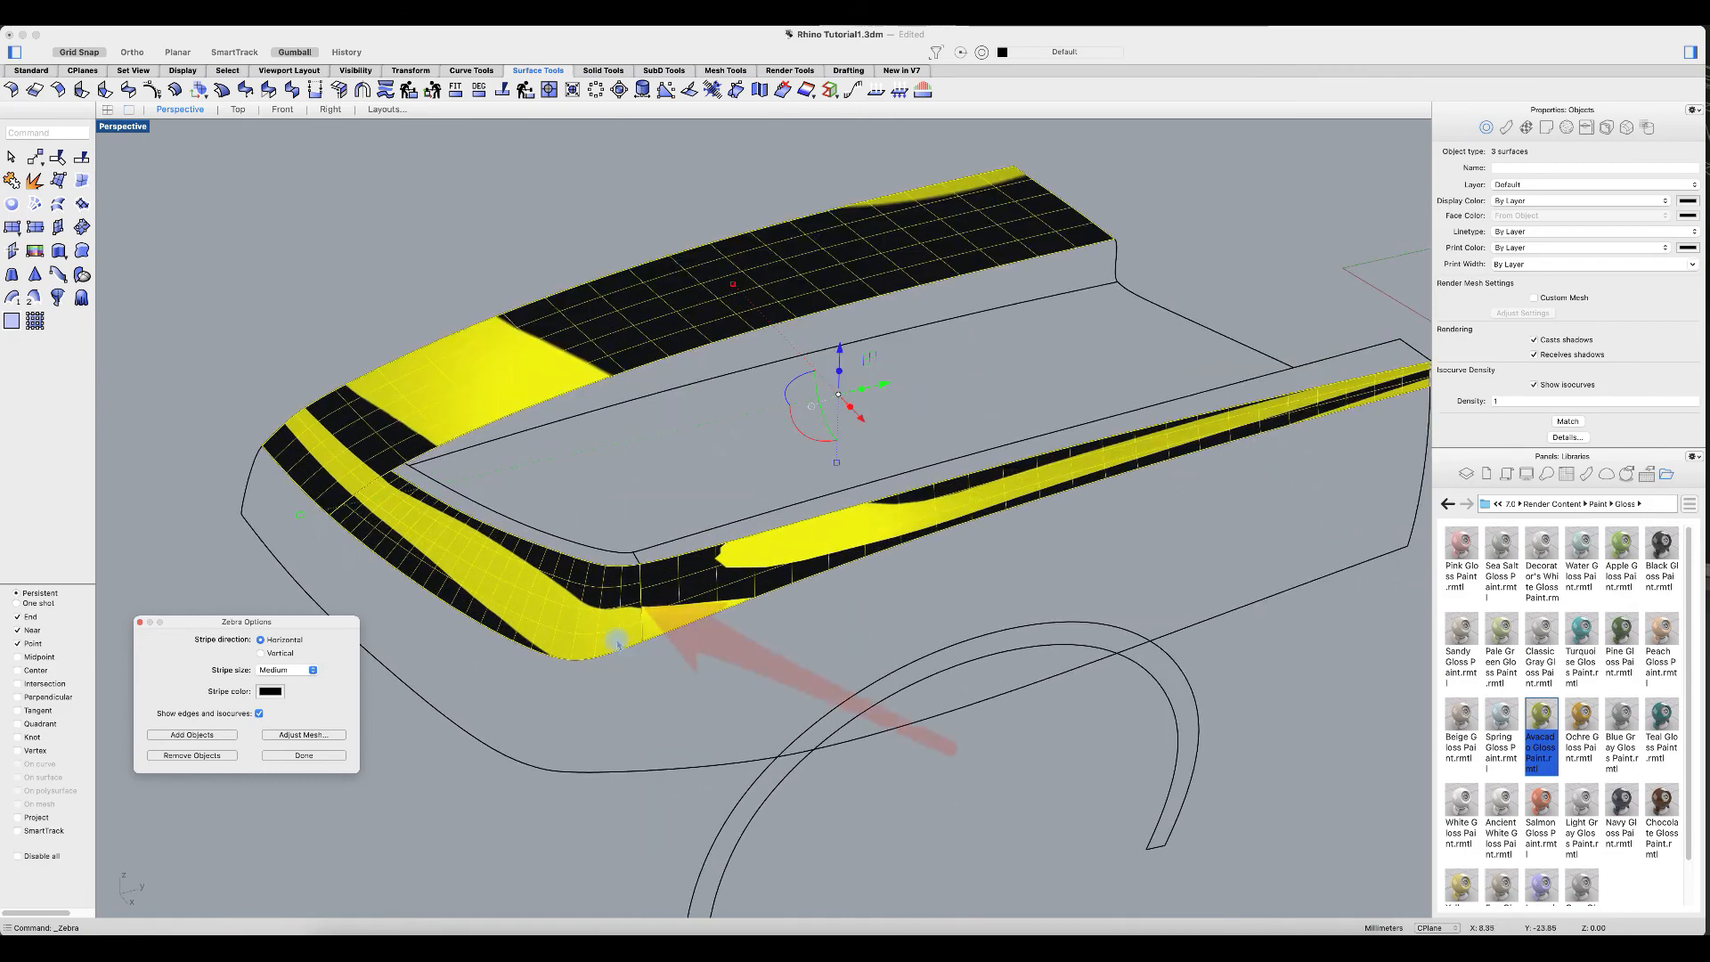
scroll(618, 640, up, 4)
right_drag(619, 619, 968, 485)
click(337, 763)
click(977, 543)
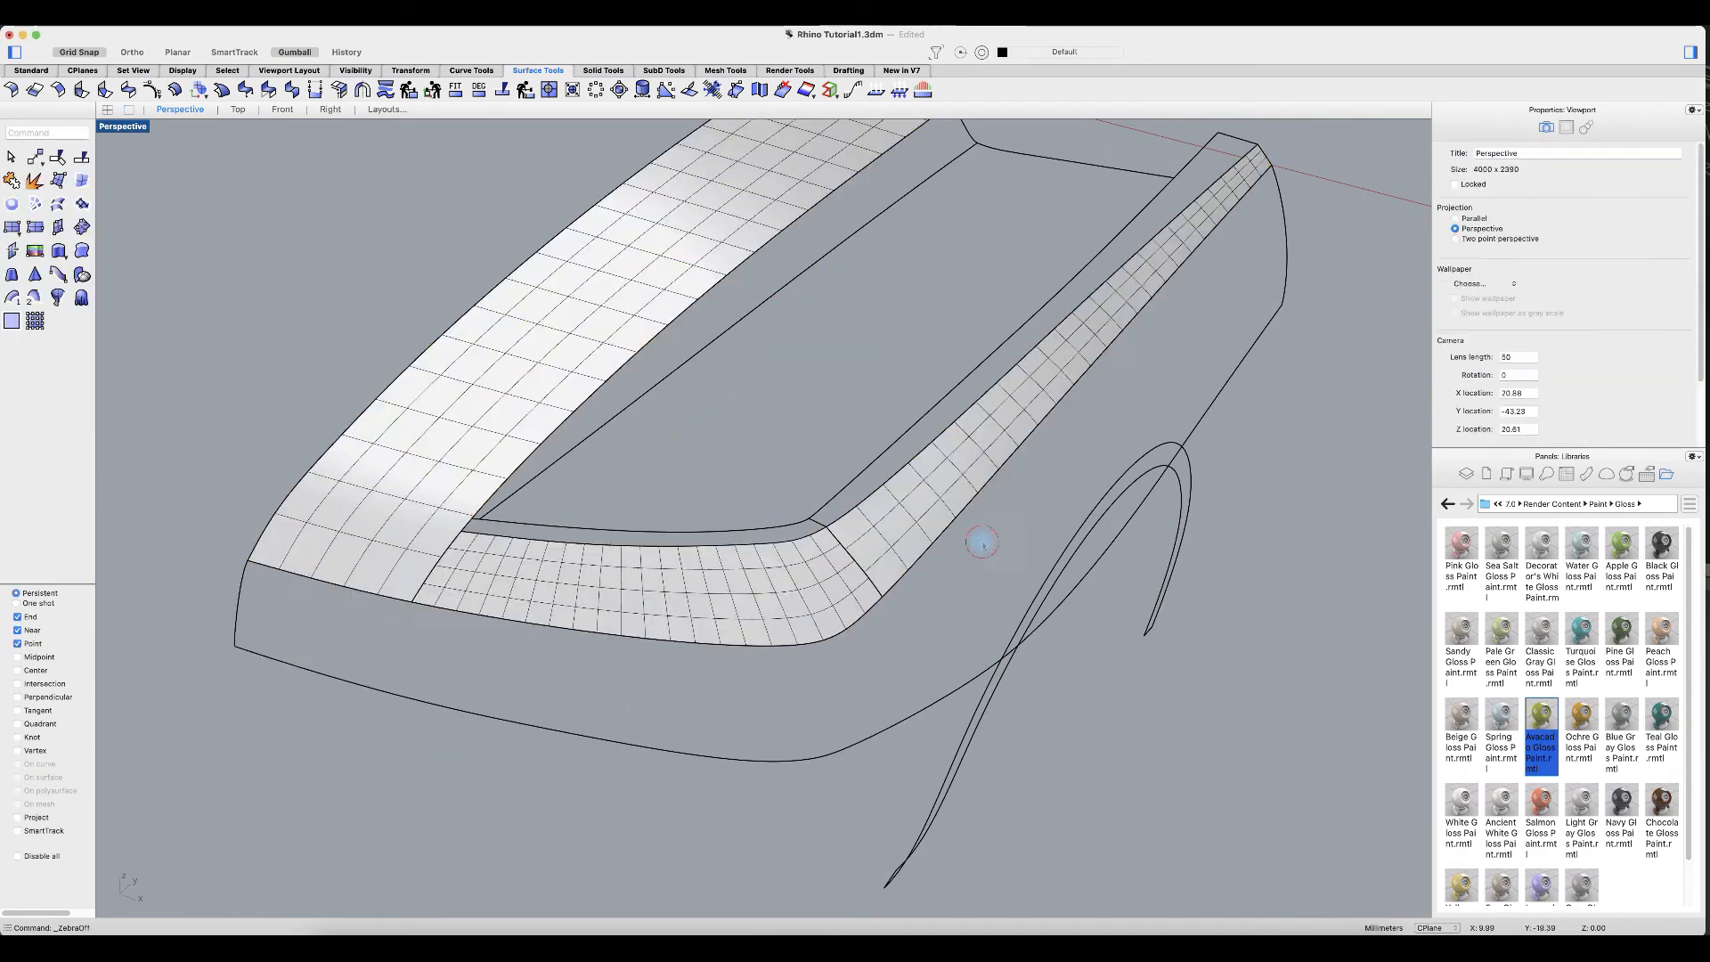
Step: Delete the narrow side surface and the front corner surface, leaving the main hood surface
click(877, 543)
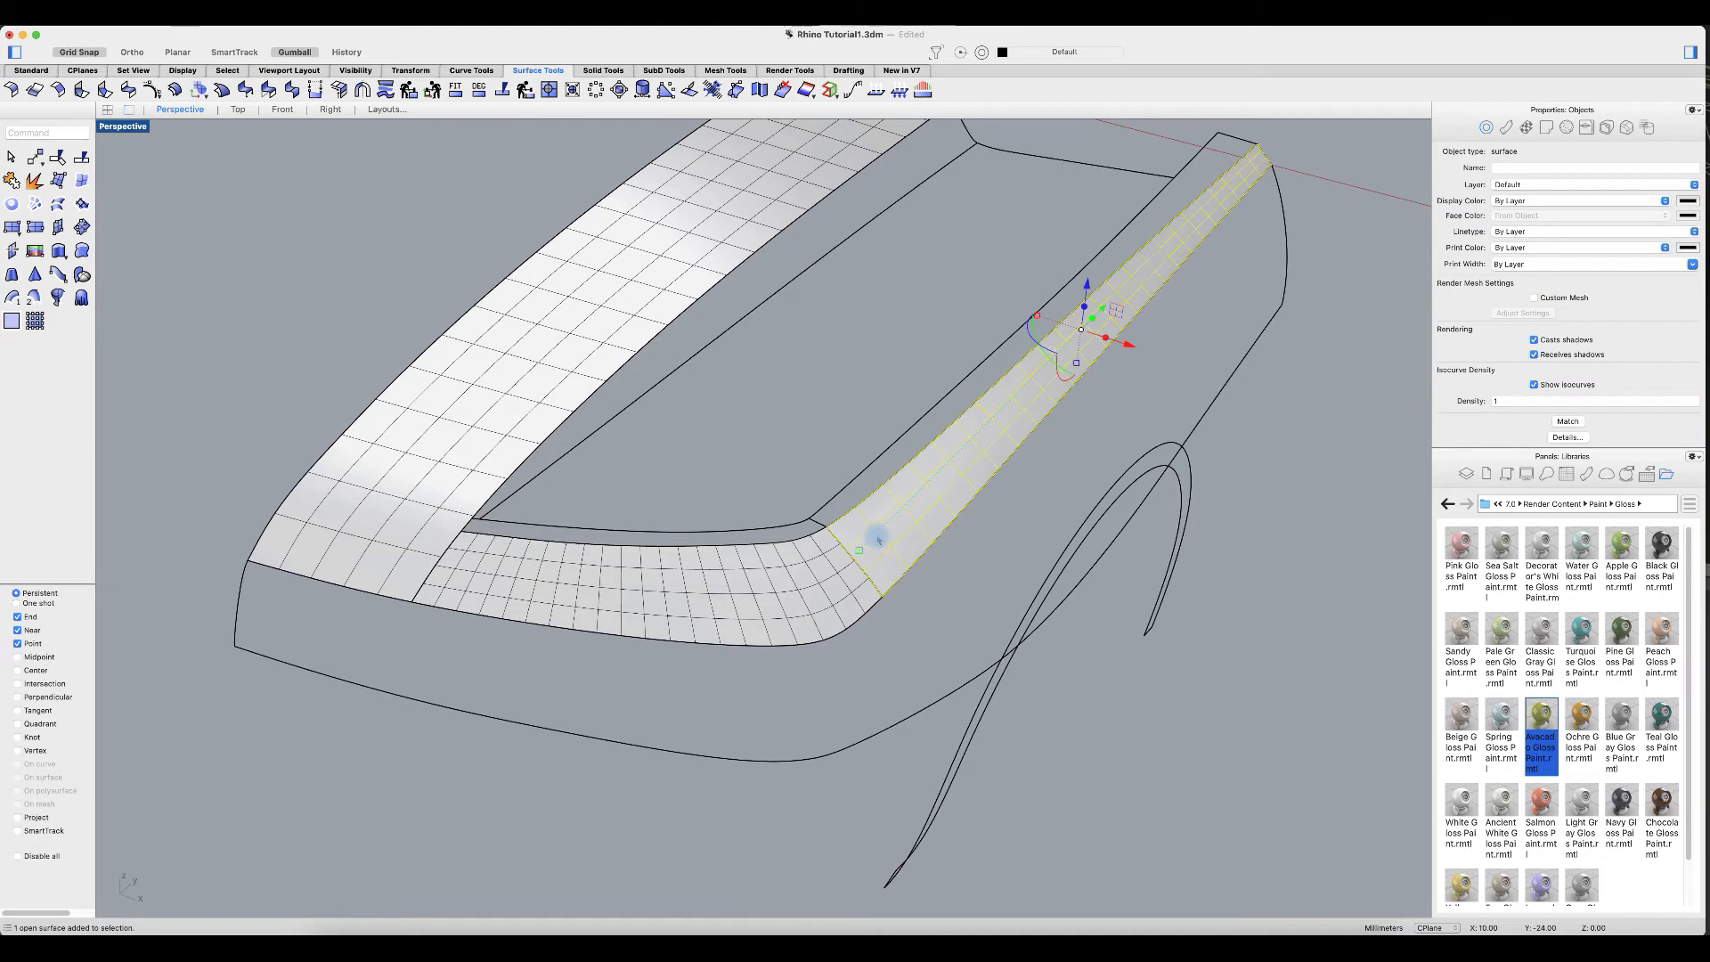
key(Delete)
click(762, 615)
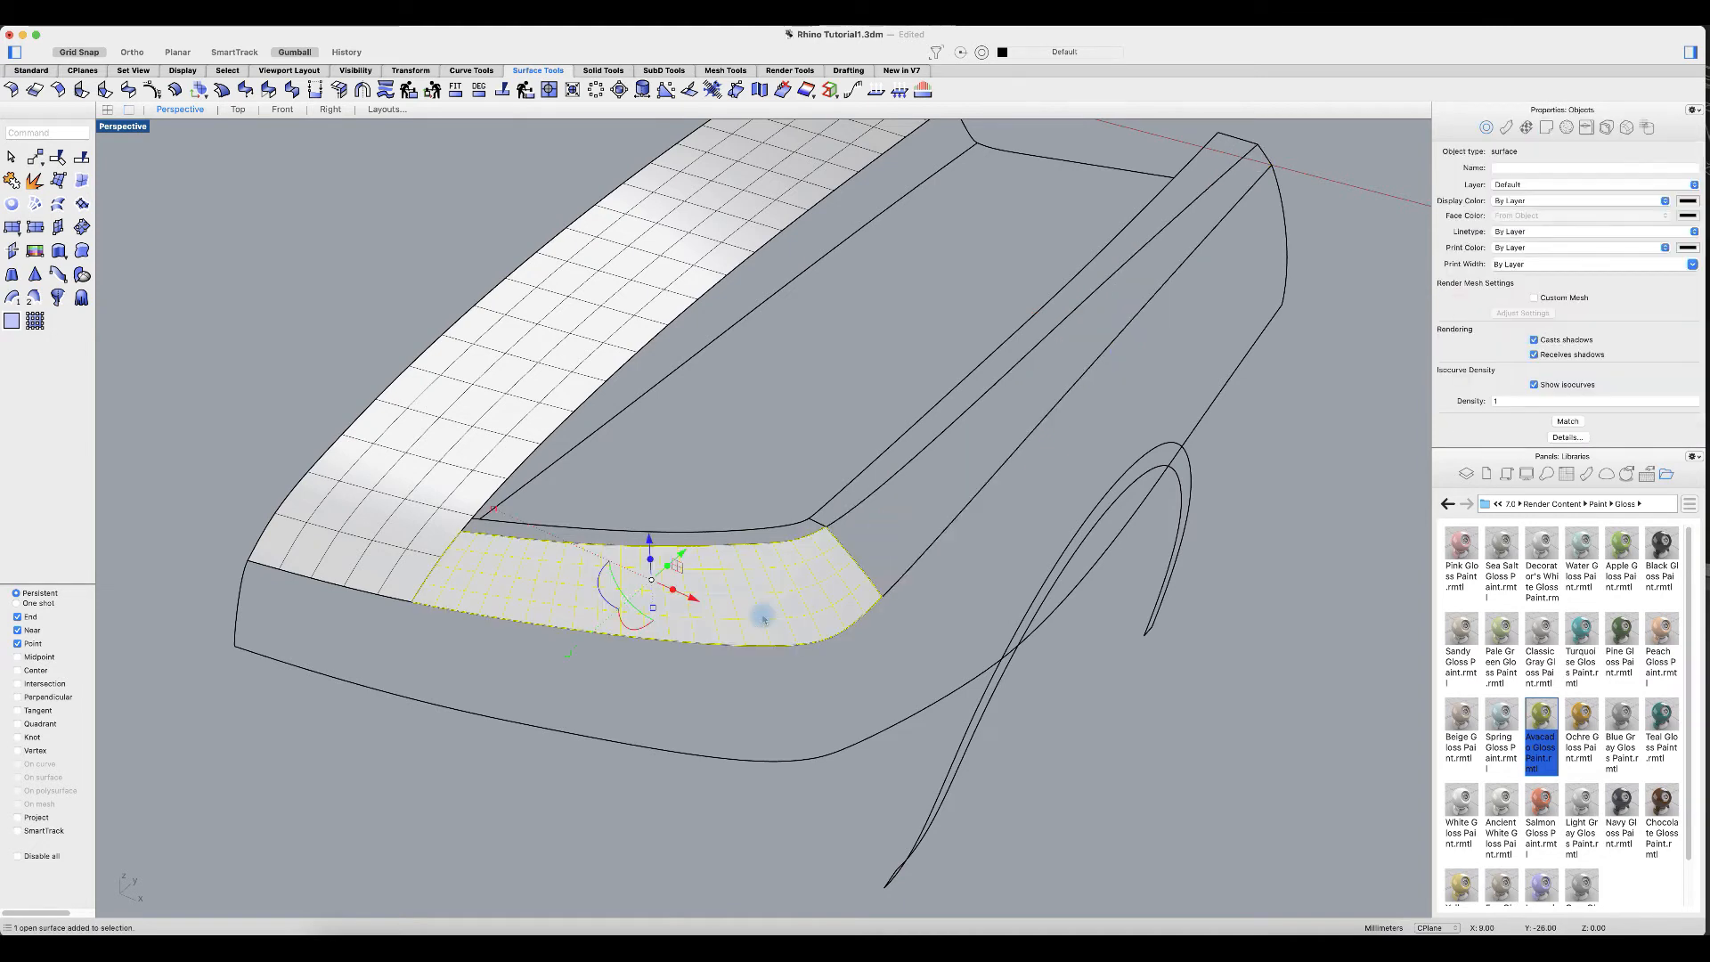
key(Delete)
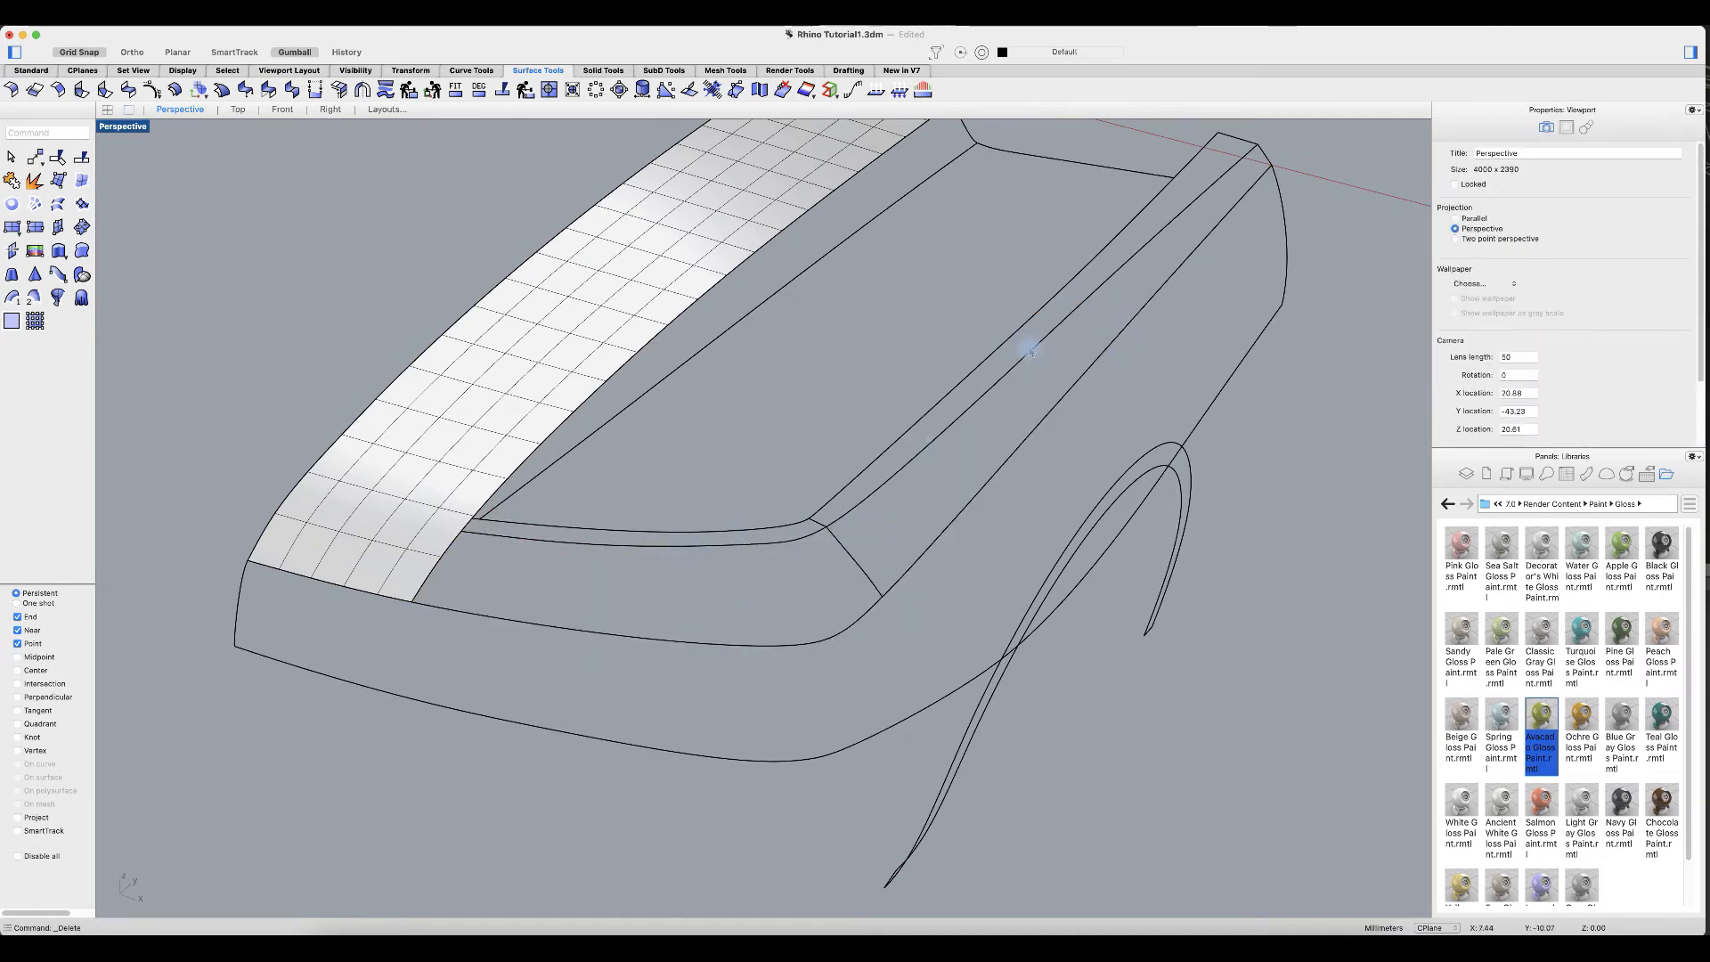
Step: Inspect the upper and lower boundary curves that run from the front around the corner along the side
click(693, 546)
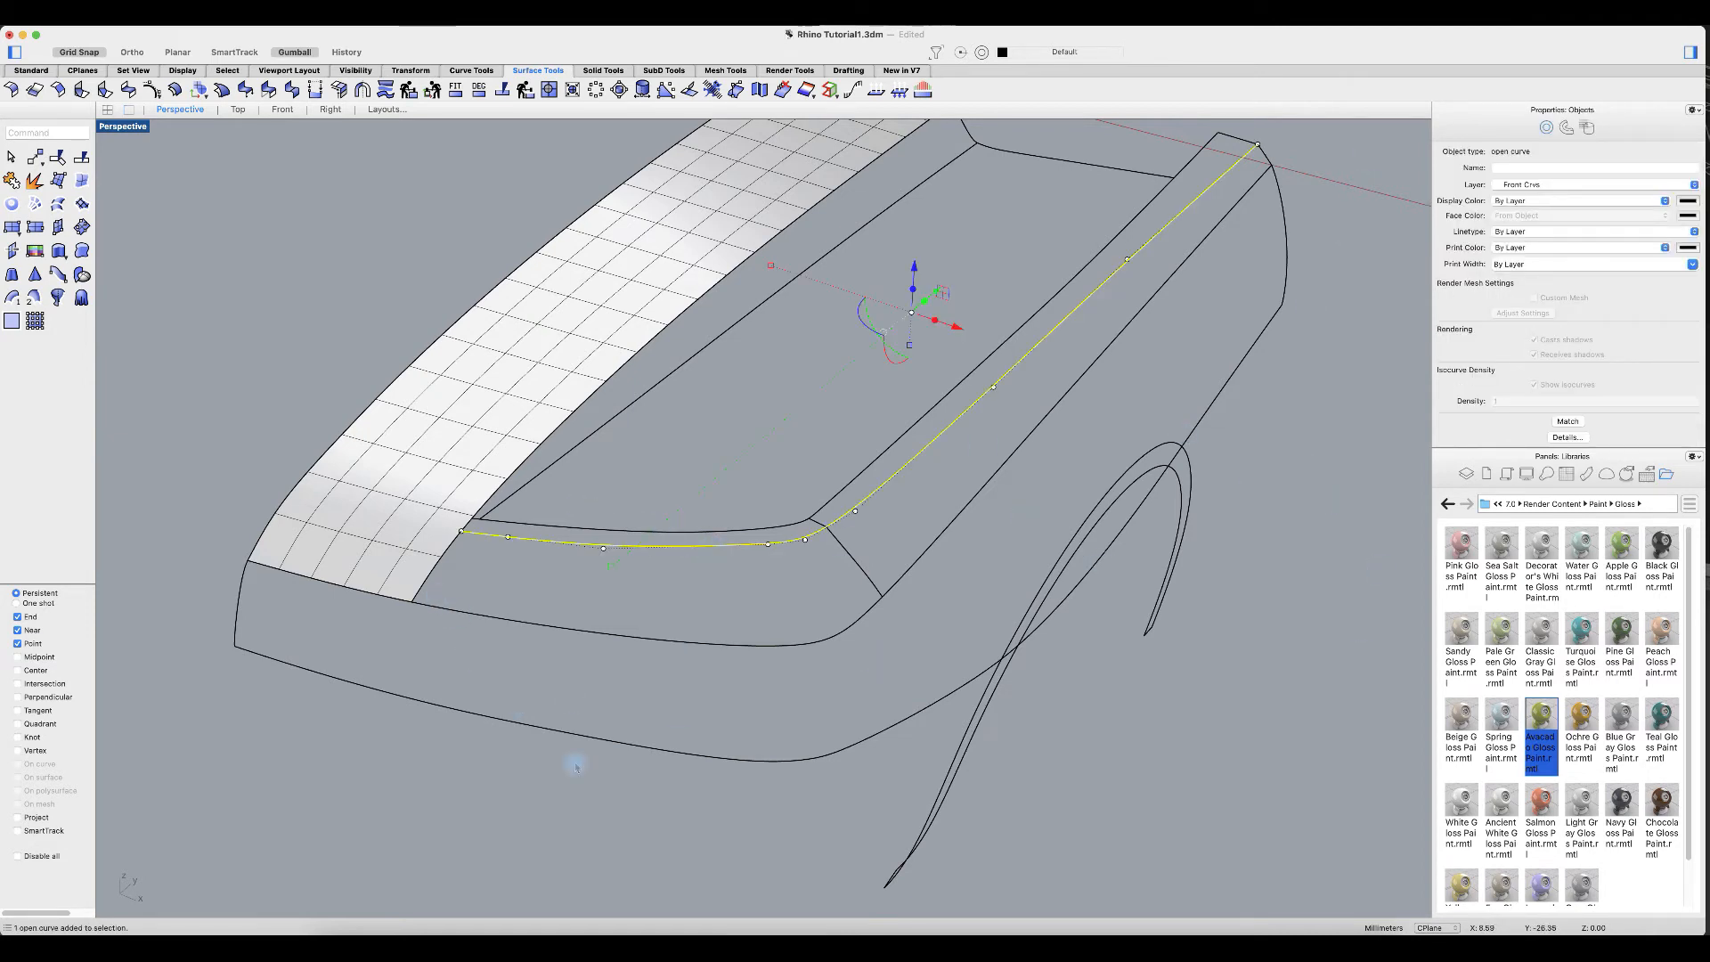
click(351, 579)
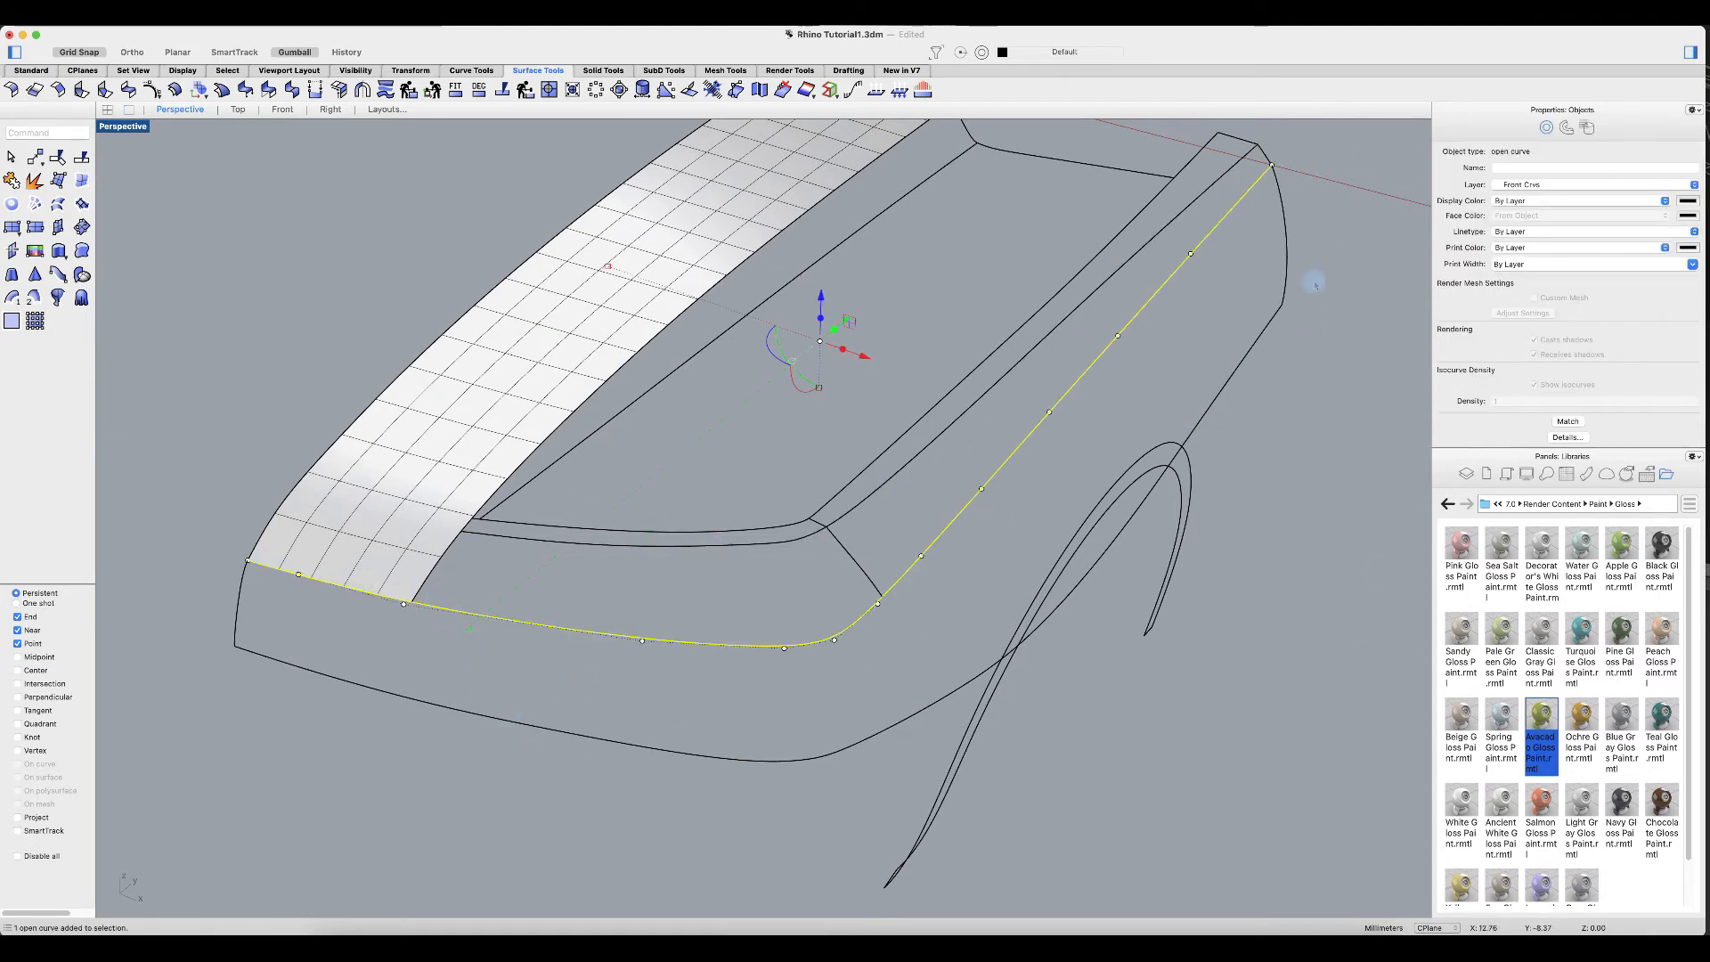
click(1326, 533)
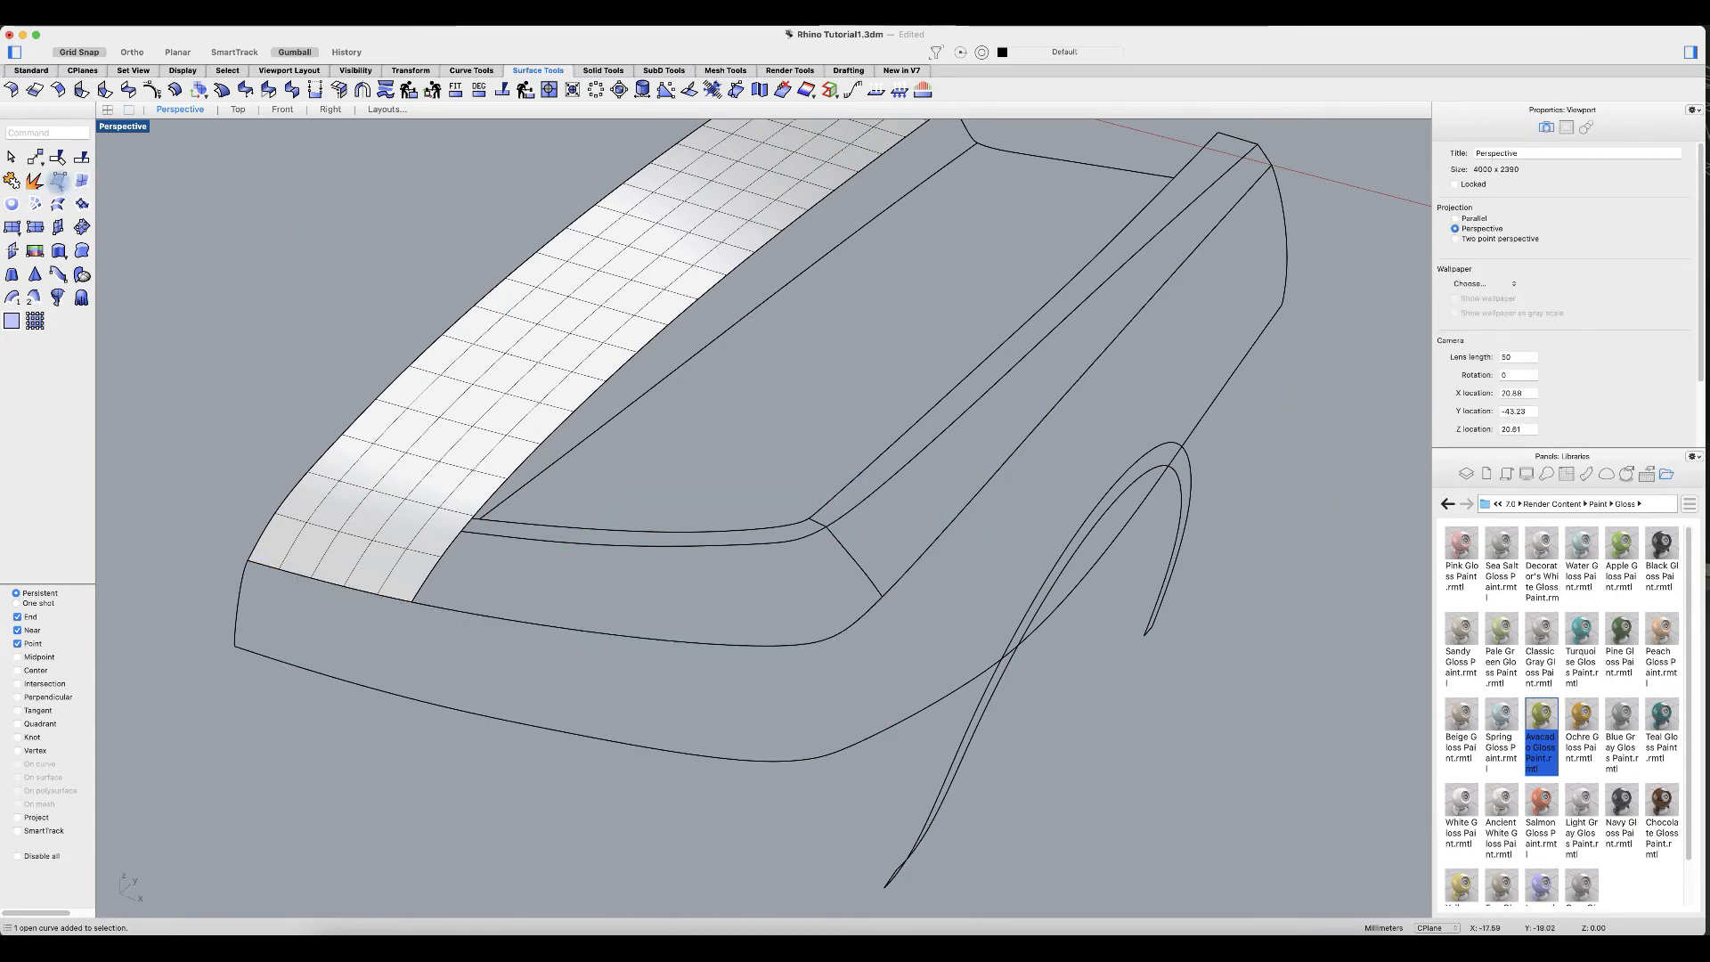
Step: Define one network surface around the corner from the main hood surface's edge, the upper and lower boundary curves, the rear end curve and the corner cross curve
click(85, 184)
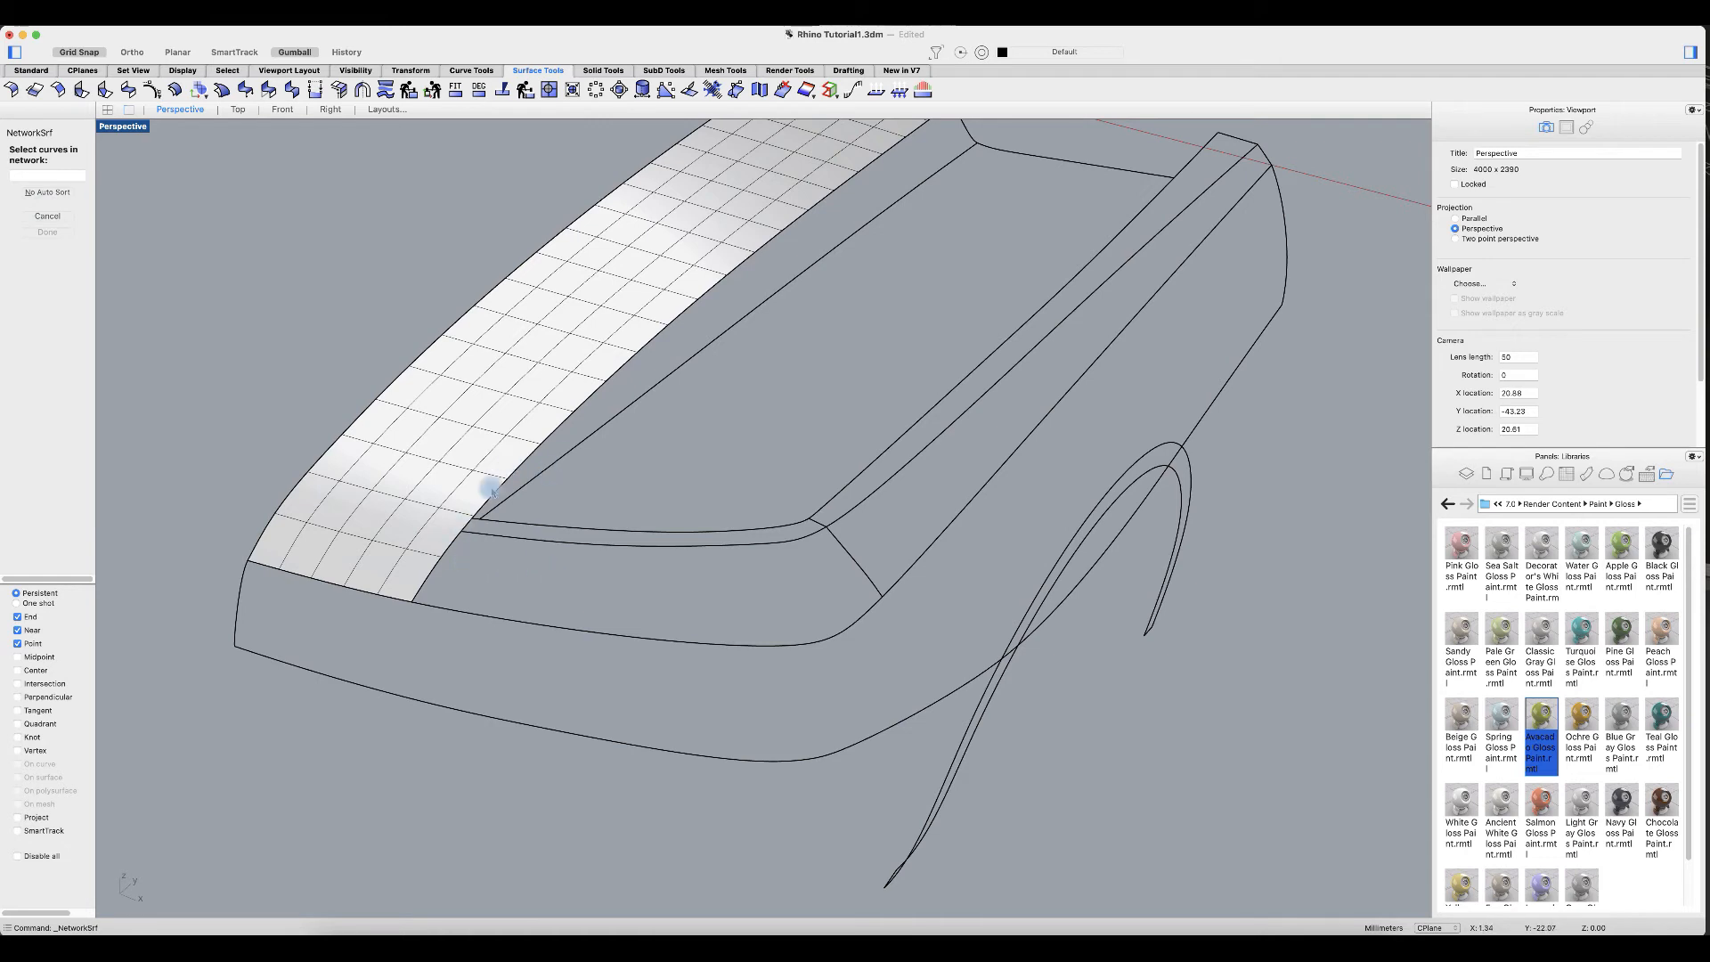
click(447, 556)
click(533, 564)
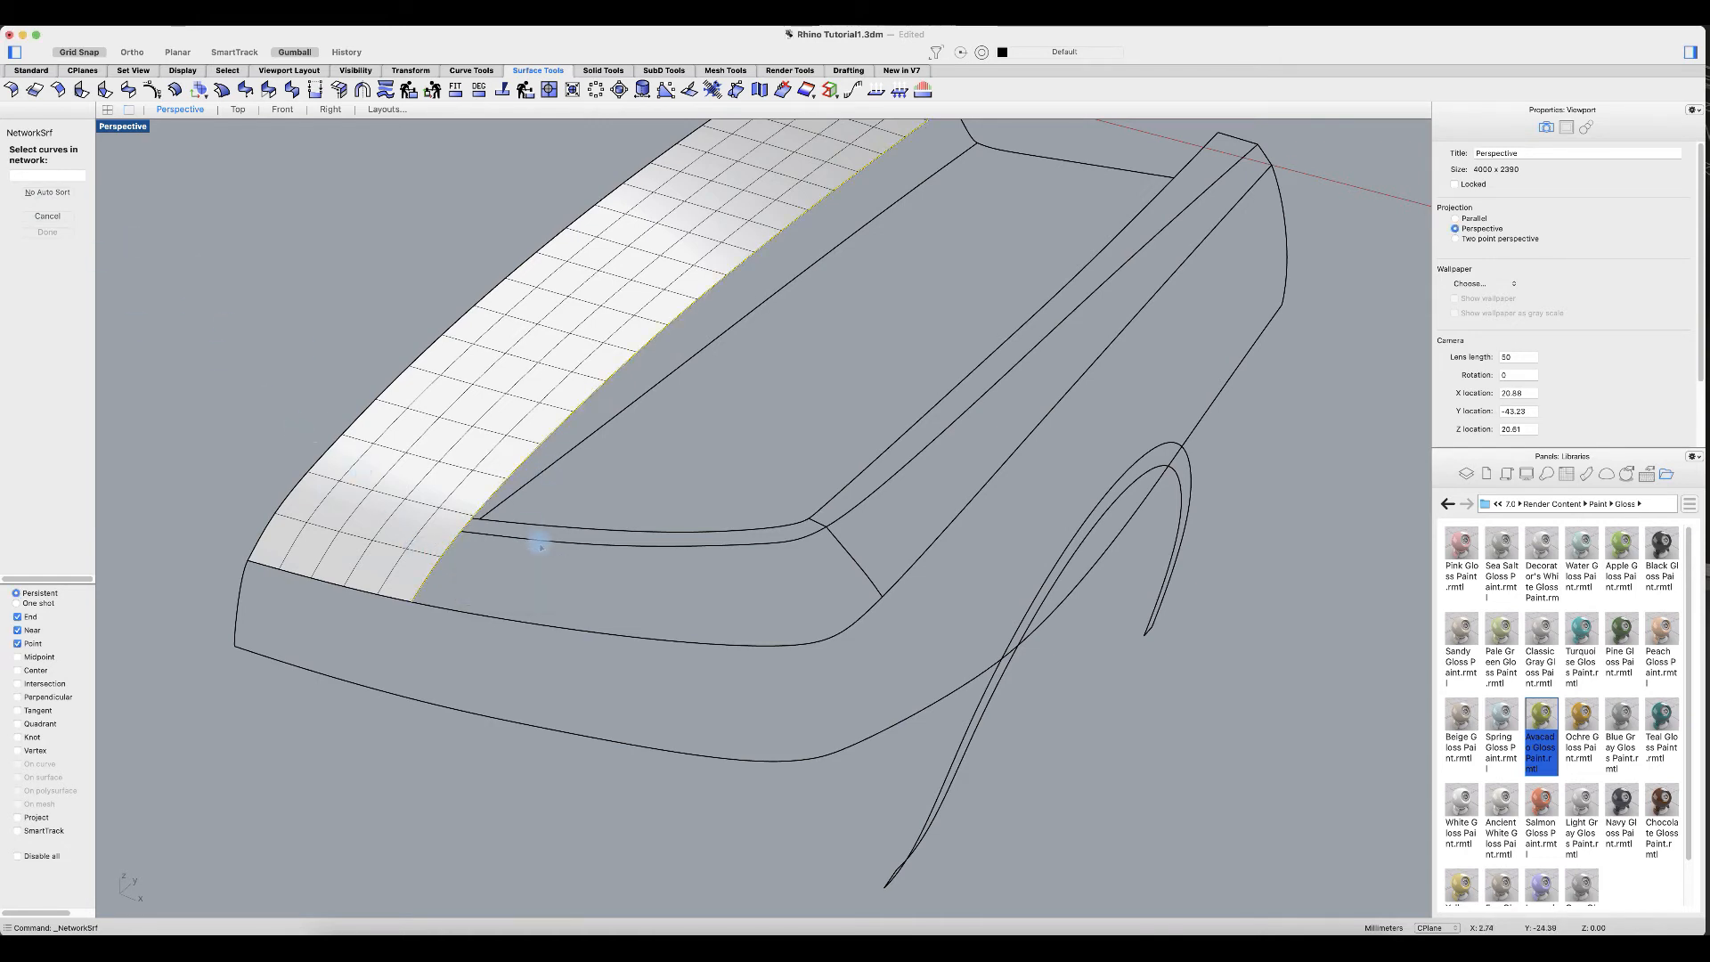
click(541, 541)
click(1263, 148)
click(1153, 290)
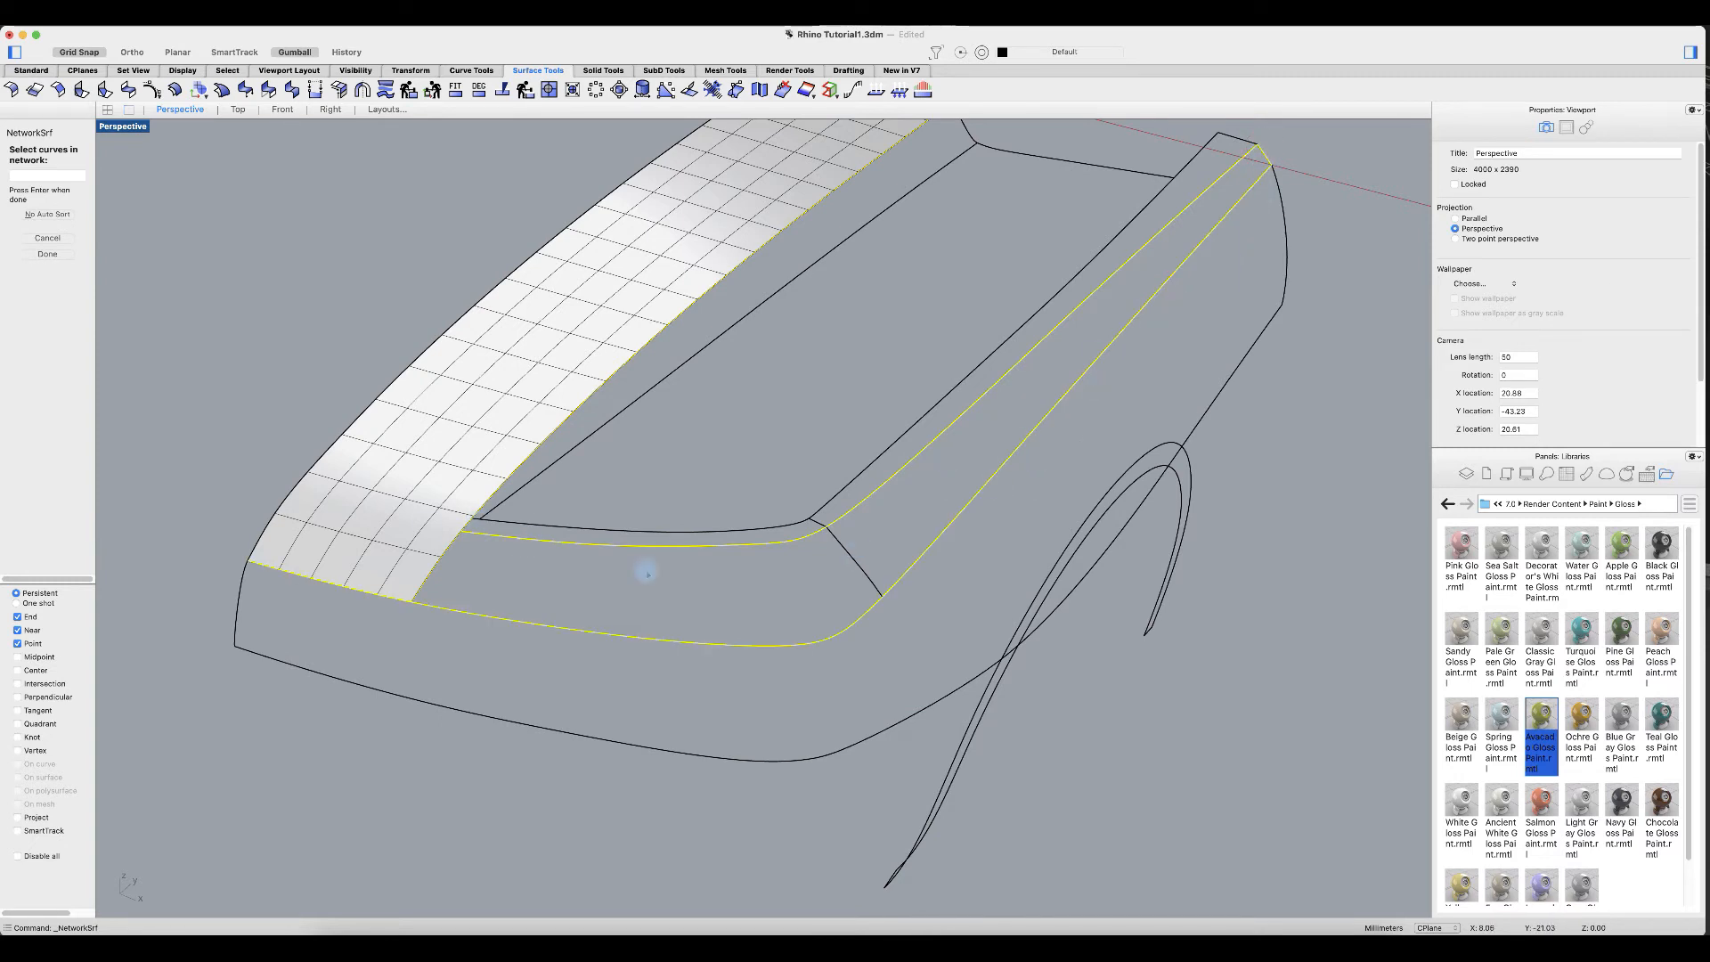
right_drag(858, 554, 929, 545)
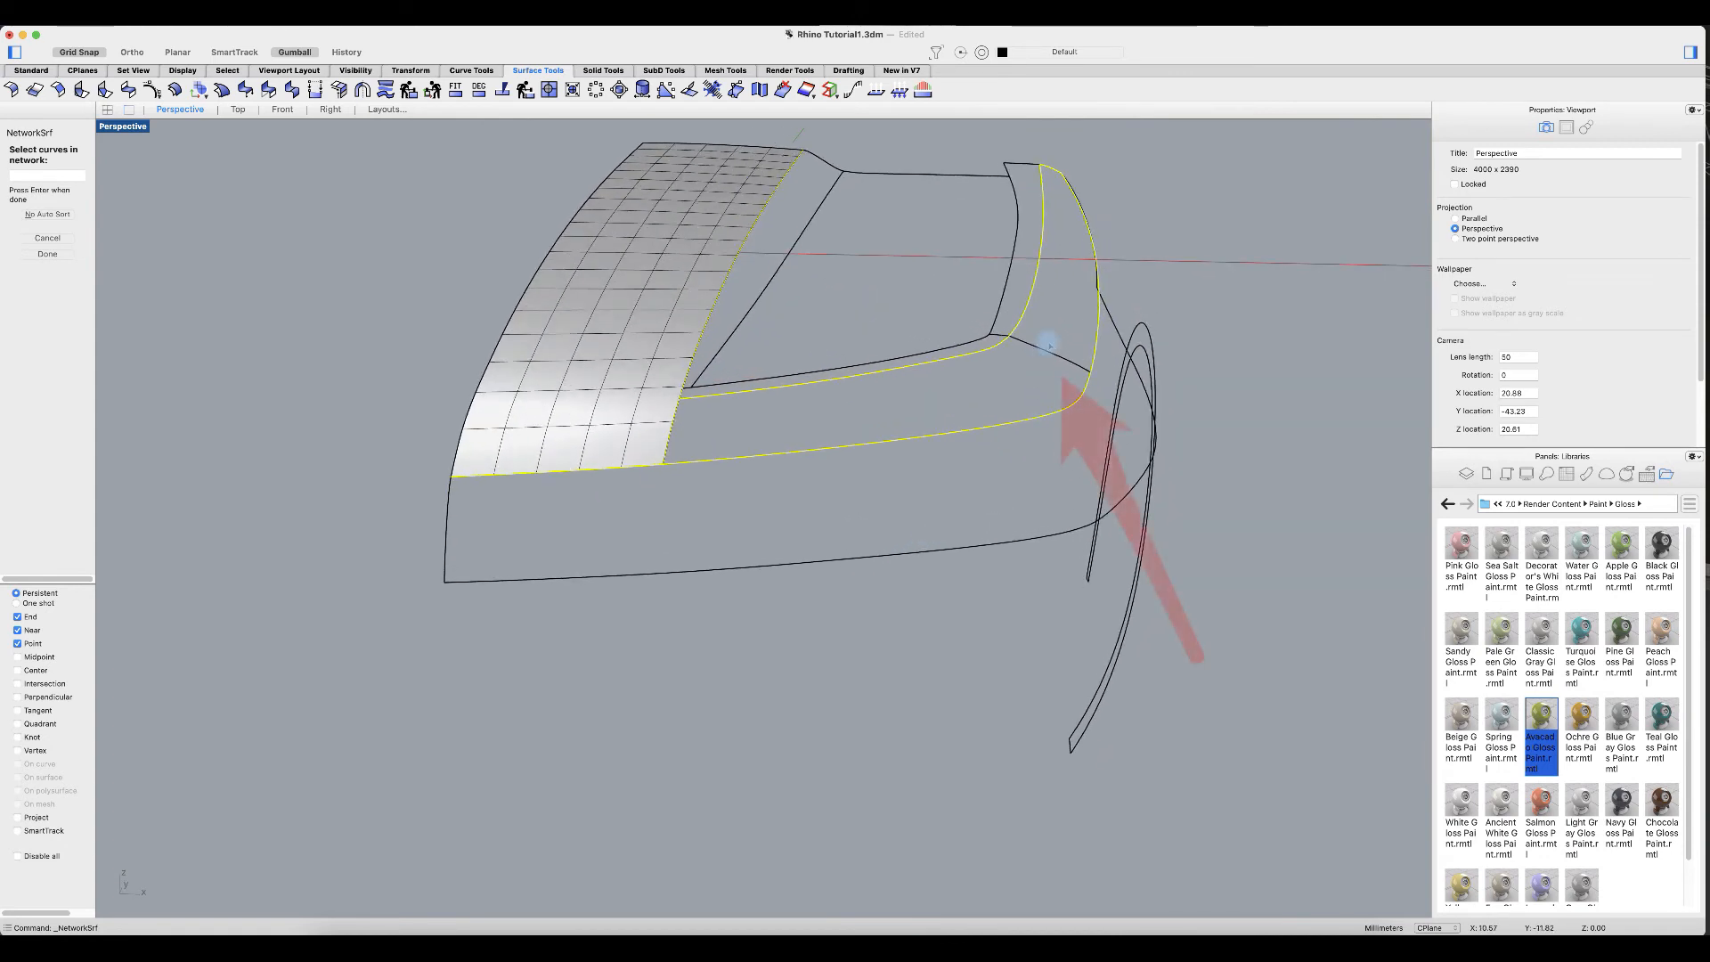
scroll(1046, 338, up, 8)
click(1025, 359)
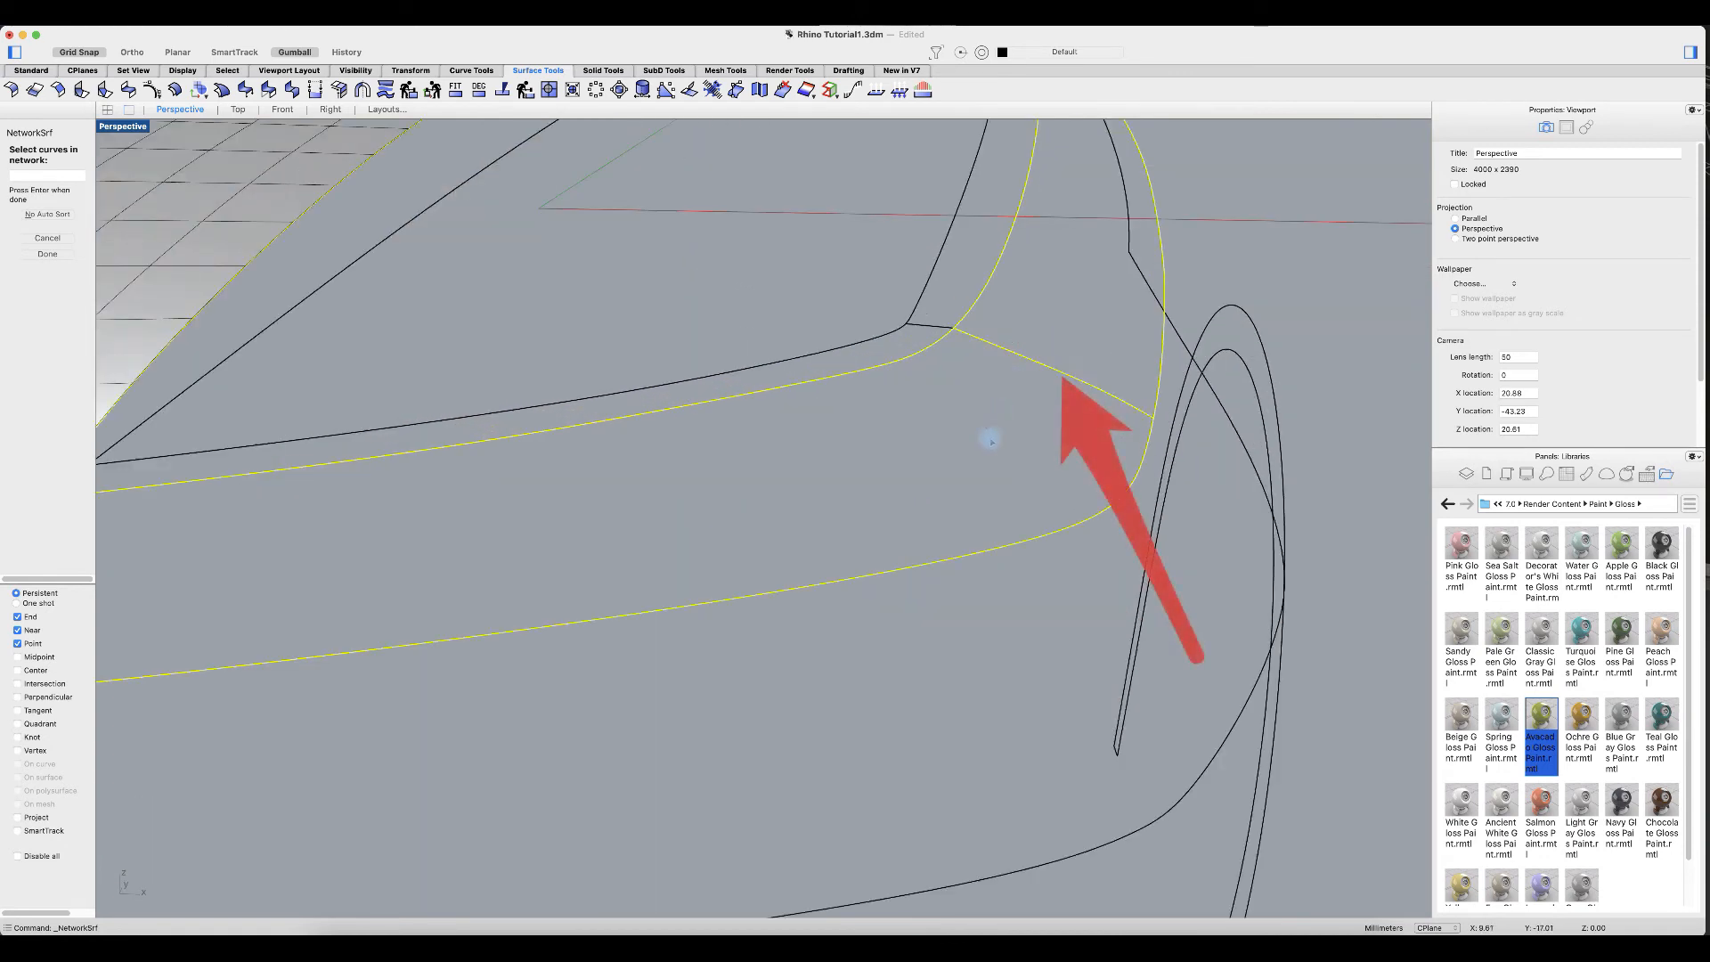
key(Return)
Step: Create the network surface around the corner with curvature matching at edge A and position matching at the other edges
scroll(1124, 379, down, 9)
right_drag(1124, 378, 616, 659)
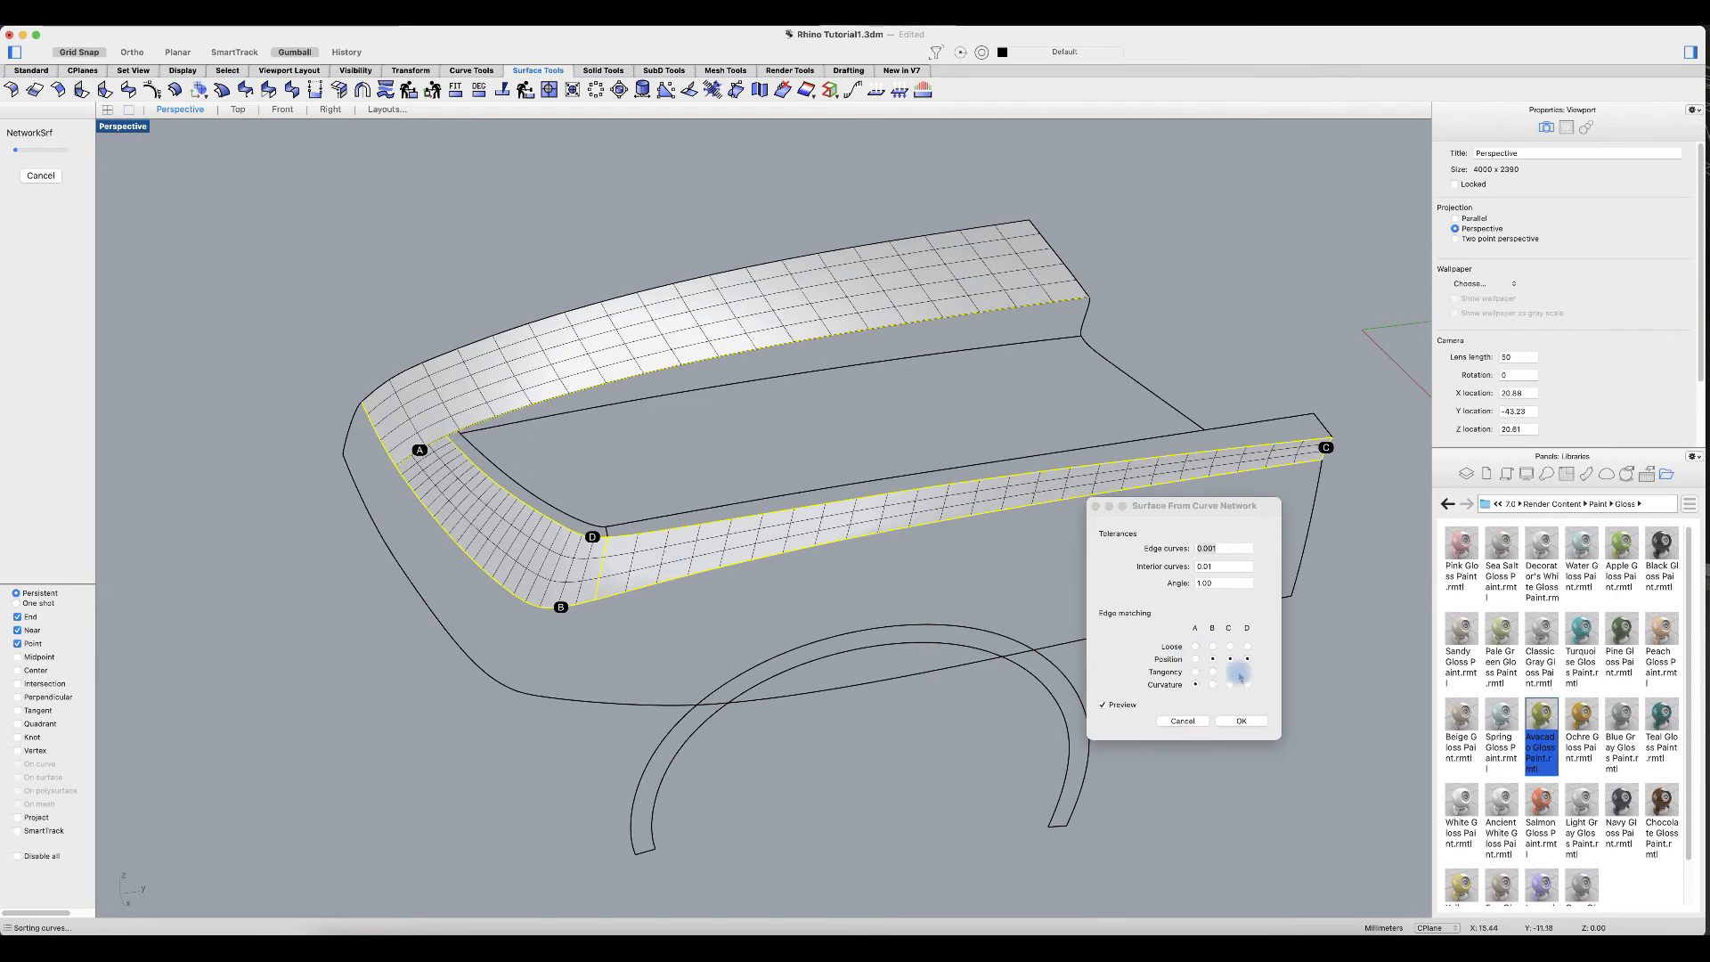
click(1196, 660)
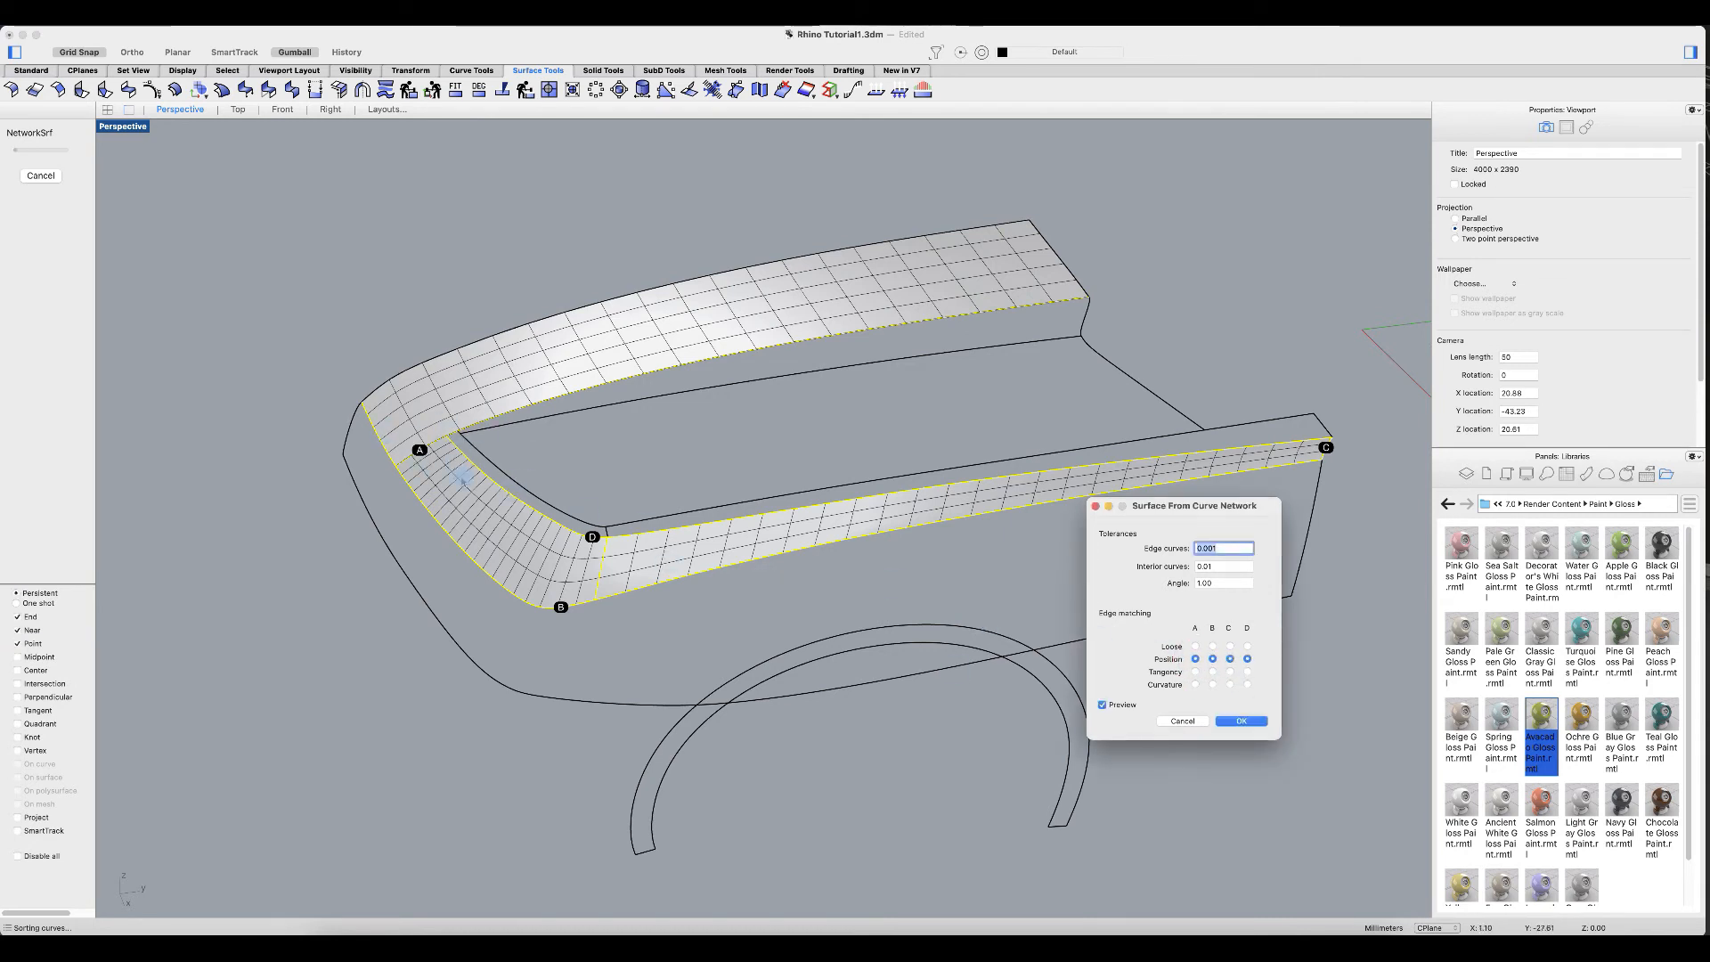
click(1196, 672)
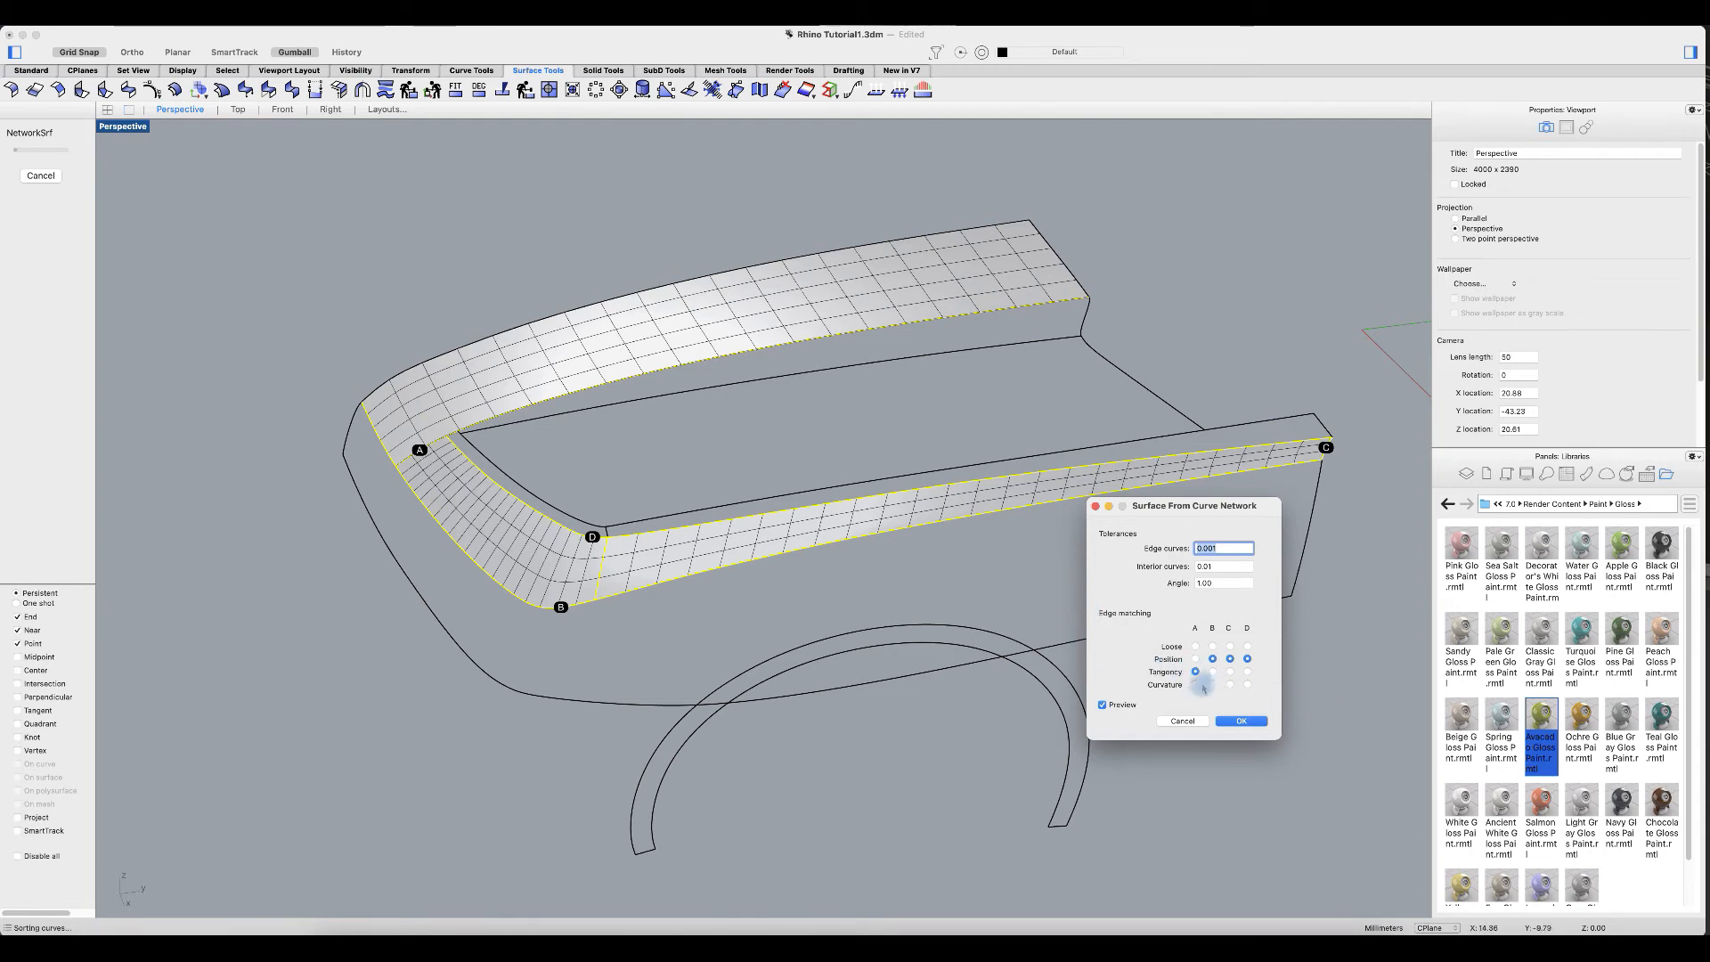
click(1196, 684)
click(1241, 721)
Step: Run a Zebra analysis on the main hood and corner surfaces, examine the stripe flow across their joint, and close the analysis
right_drag(786, 613, 901, 546)
click(913, 545)
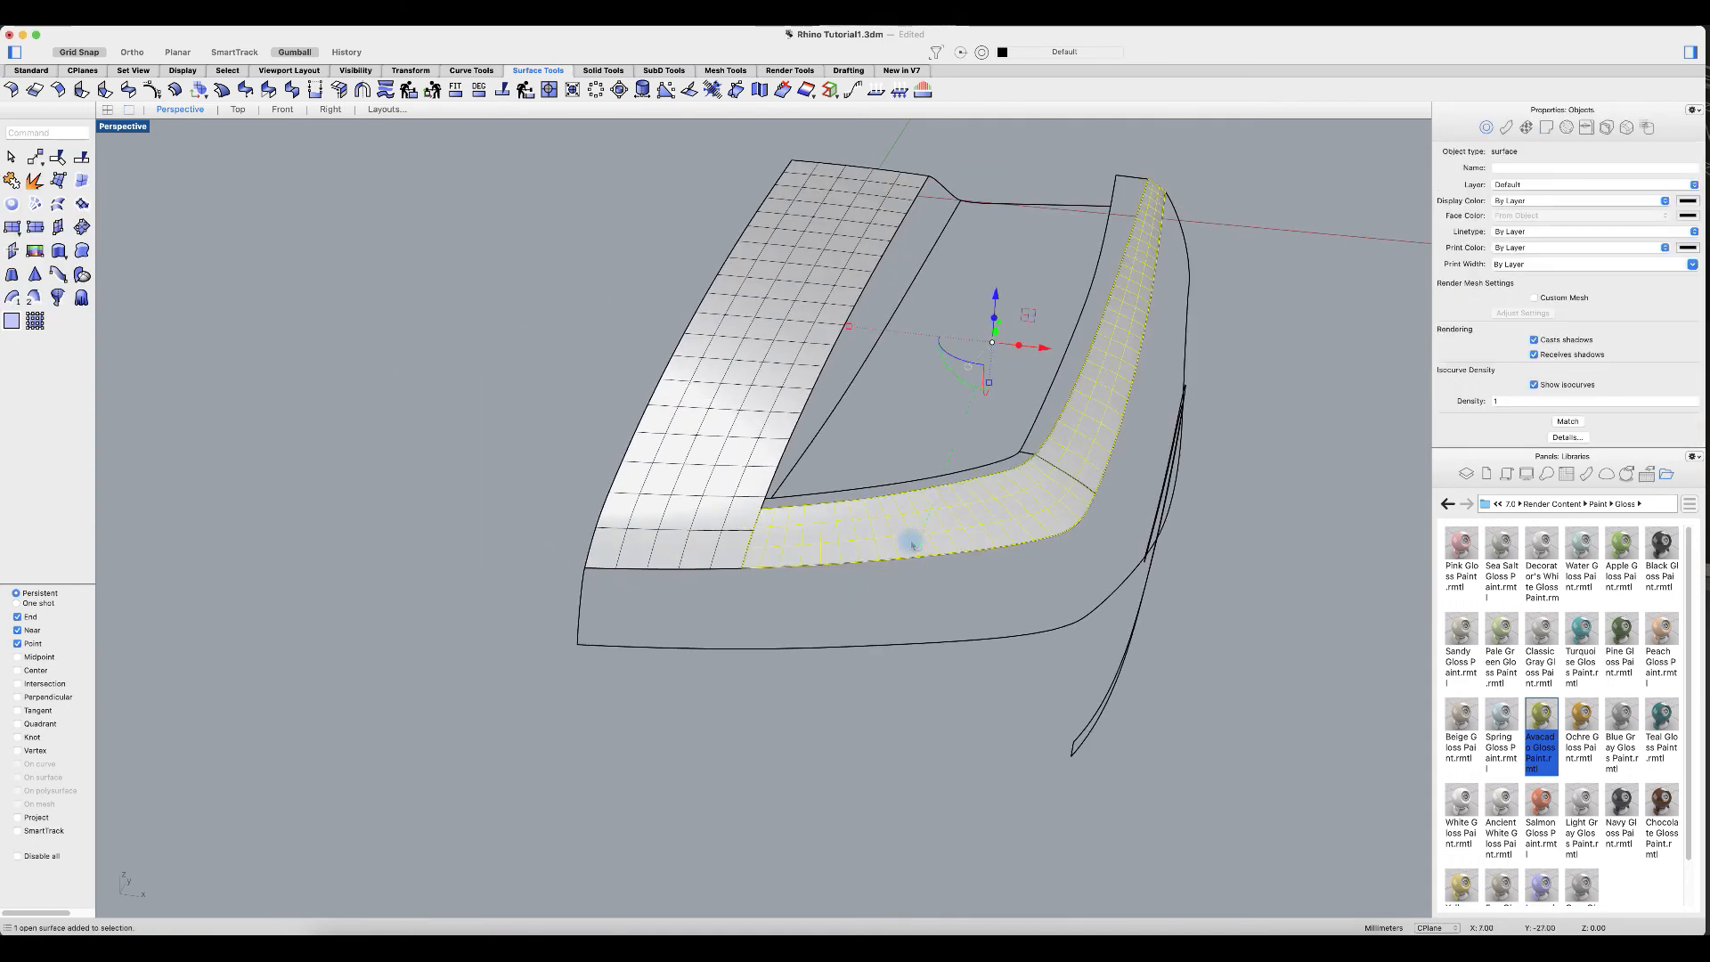
shift+click(738, 504)
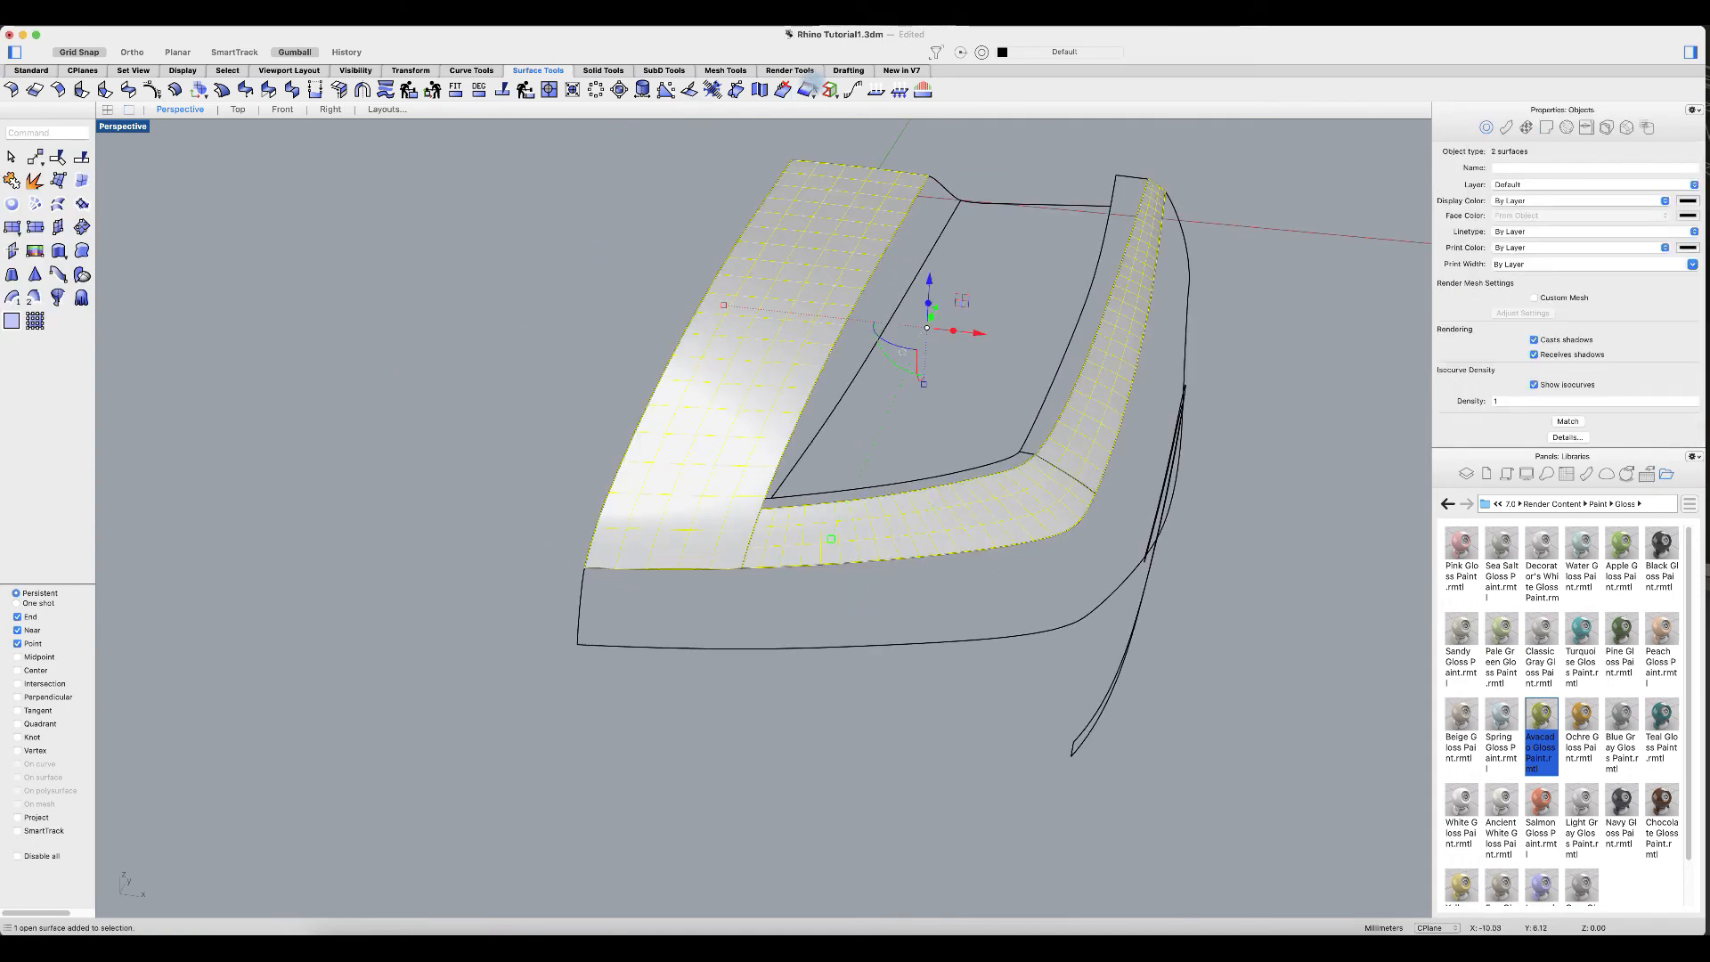
click(806, 90)
click(833, 192)
right_drag(1268, 440, 563, 444)
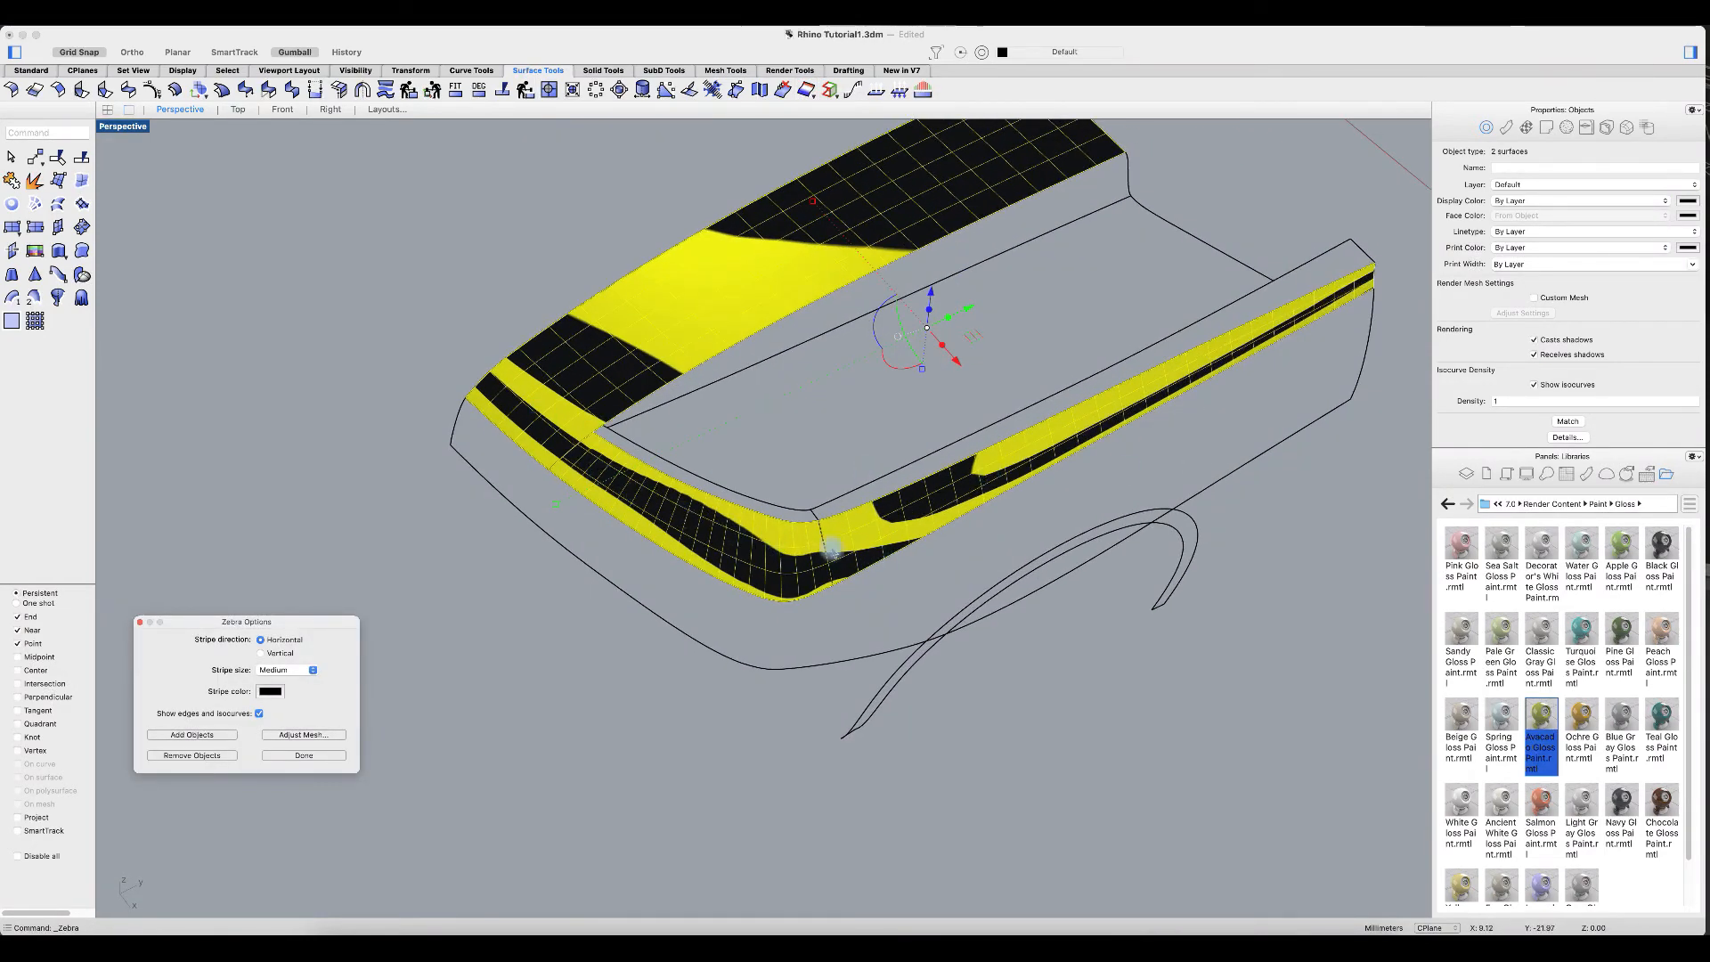
right_drag(946, 543, 900, 482)
click(304, 755)
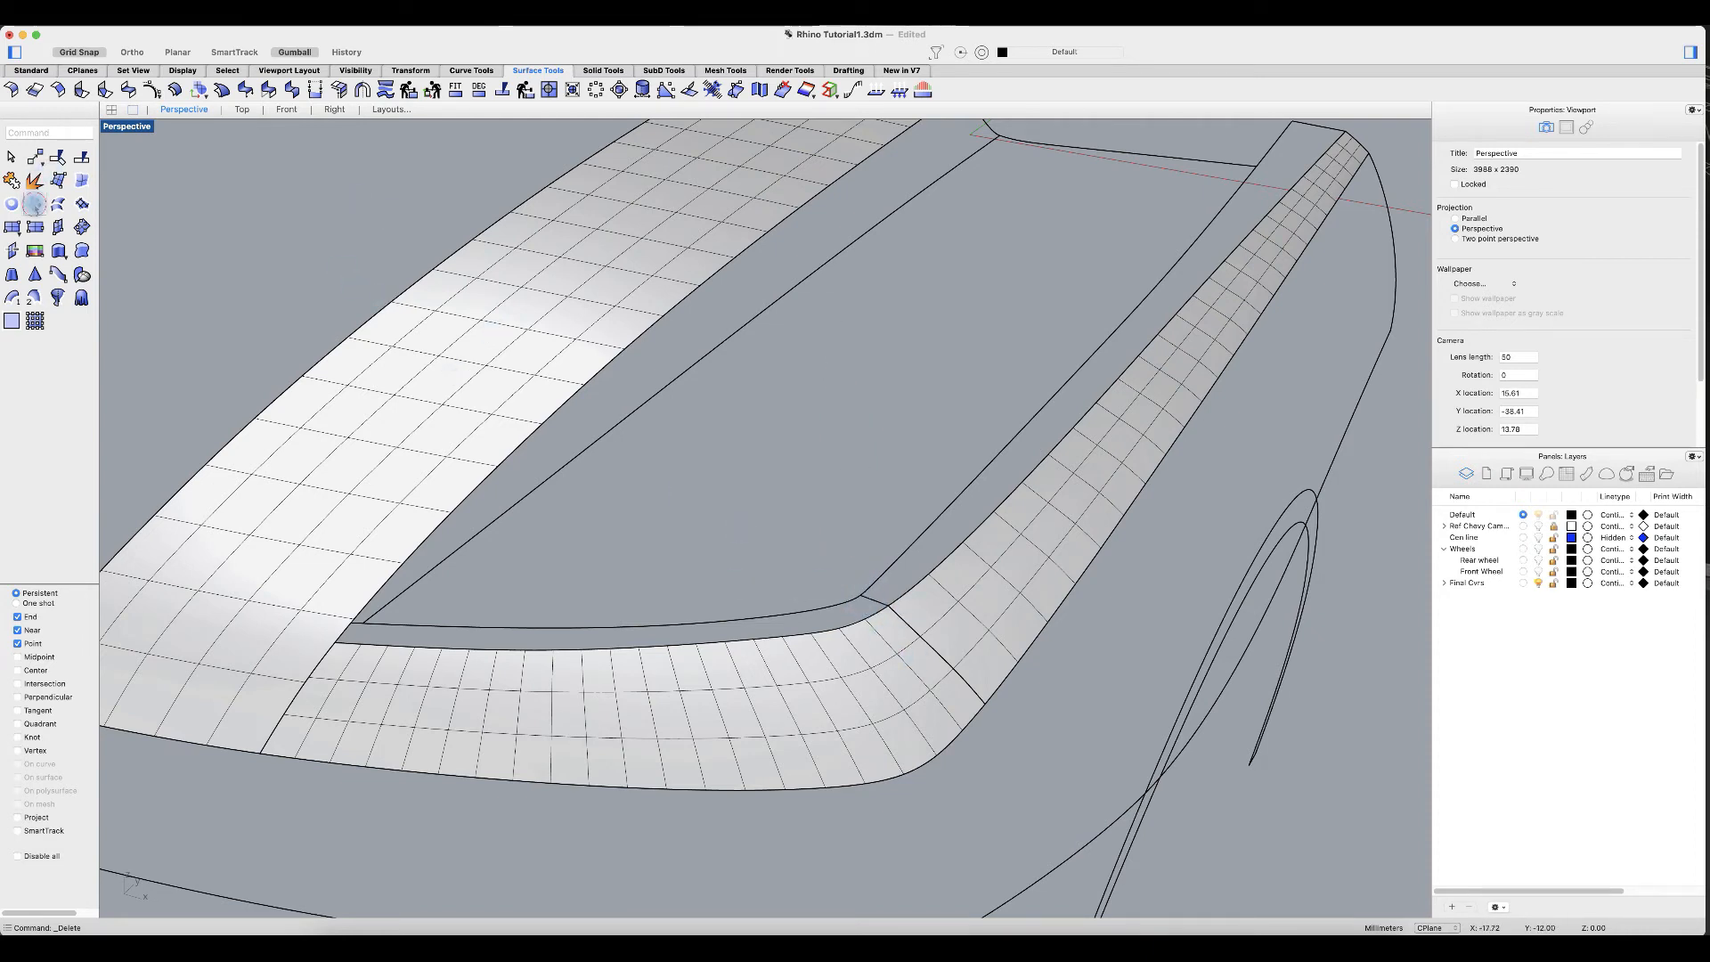
Step: Create a narrow front network surface from the hood edge, inner boundary curve, short corner curve and front surface's upper edge, with curvature matching at the hood edge
click(35, 204)
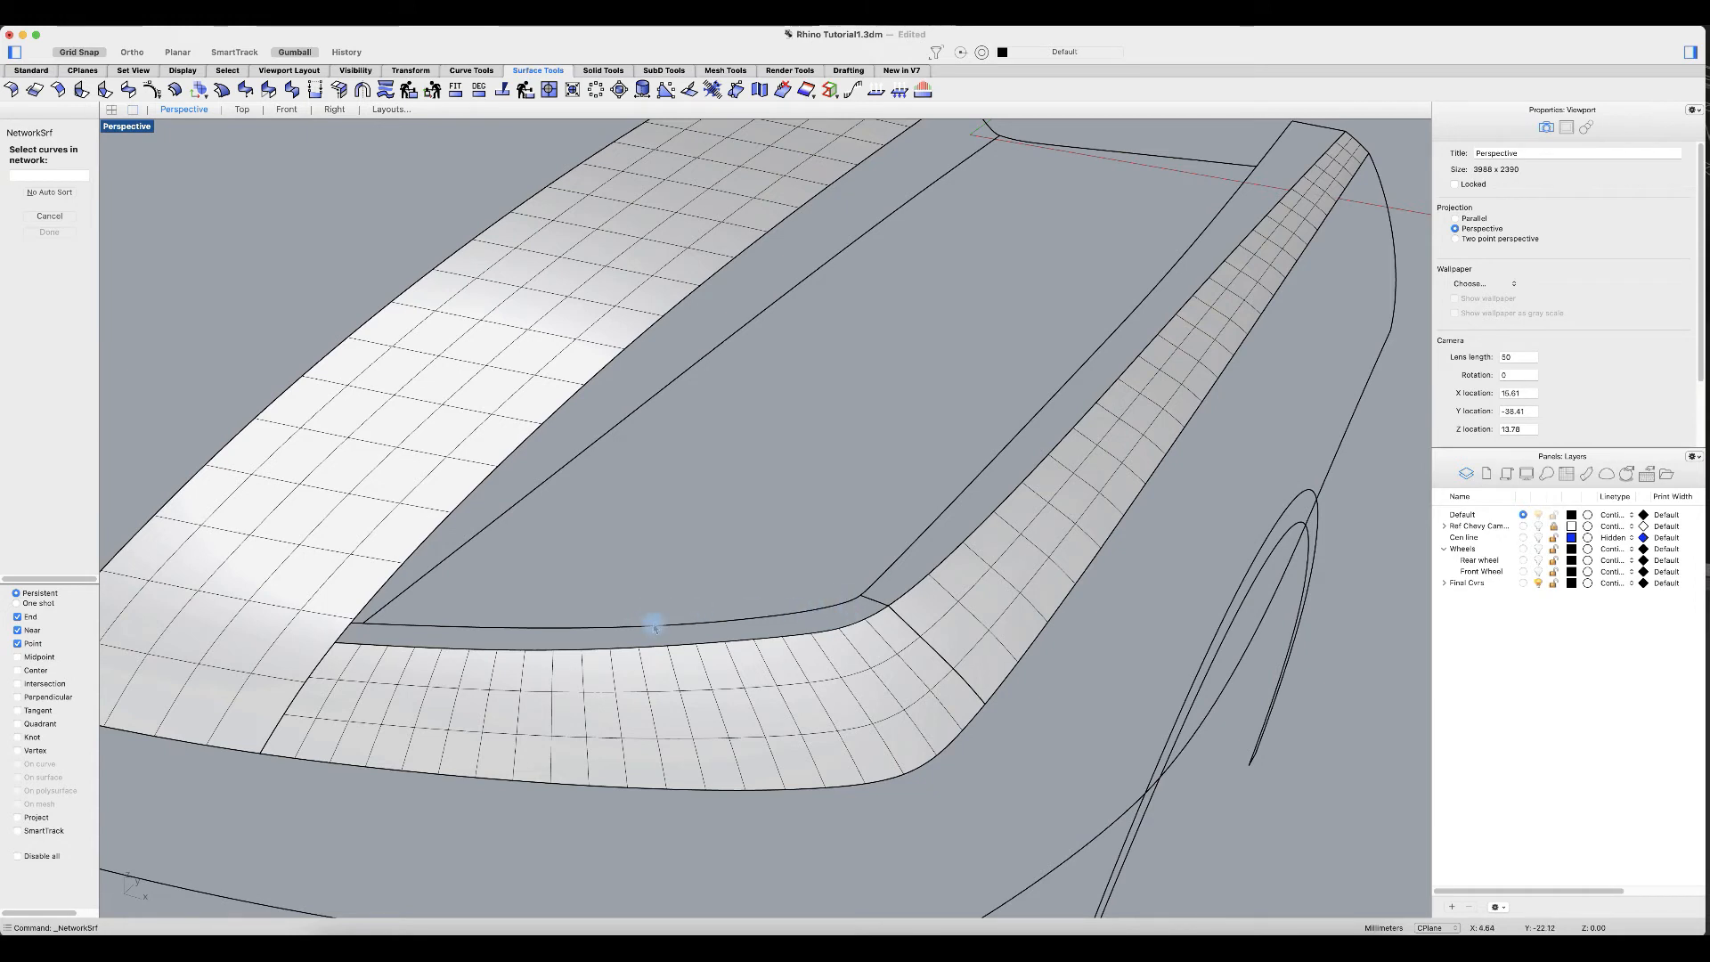
click(352, 633)
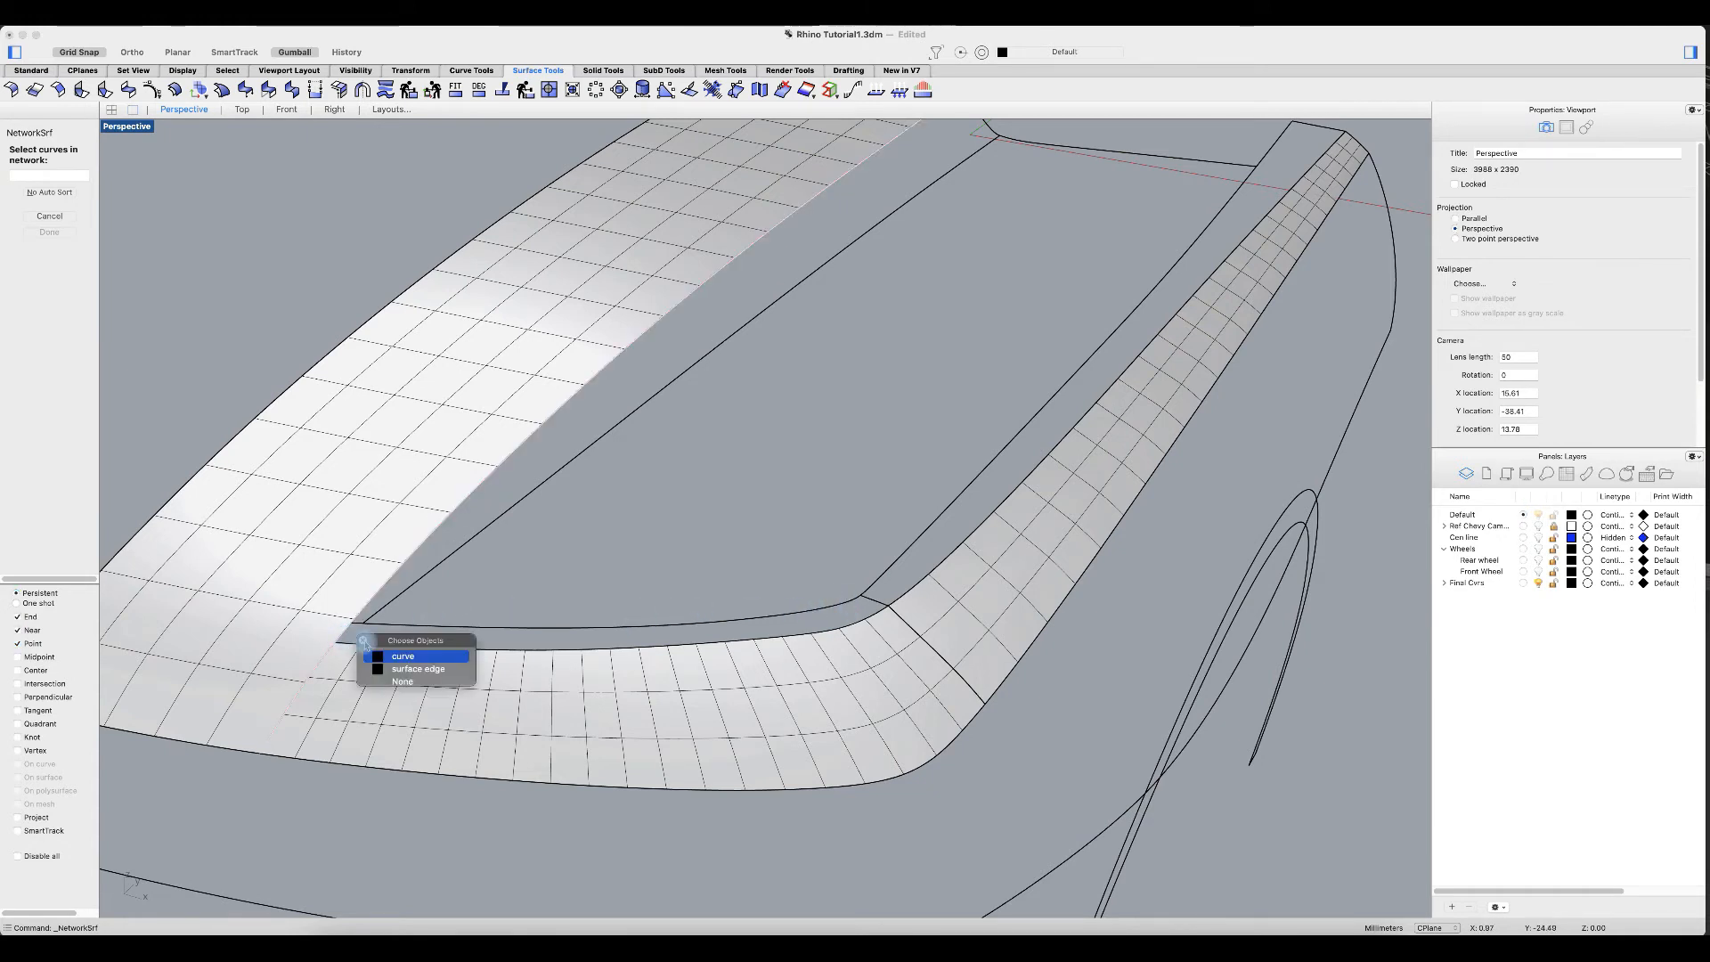
click(418, 669)
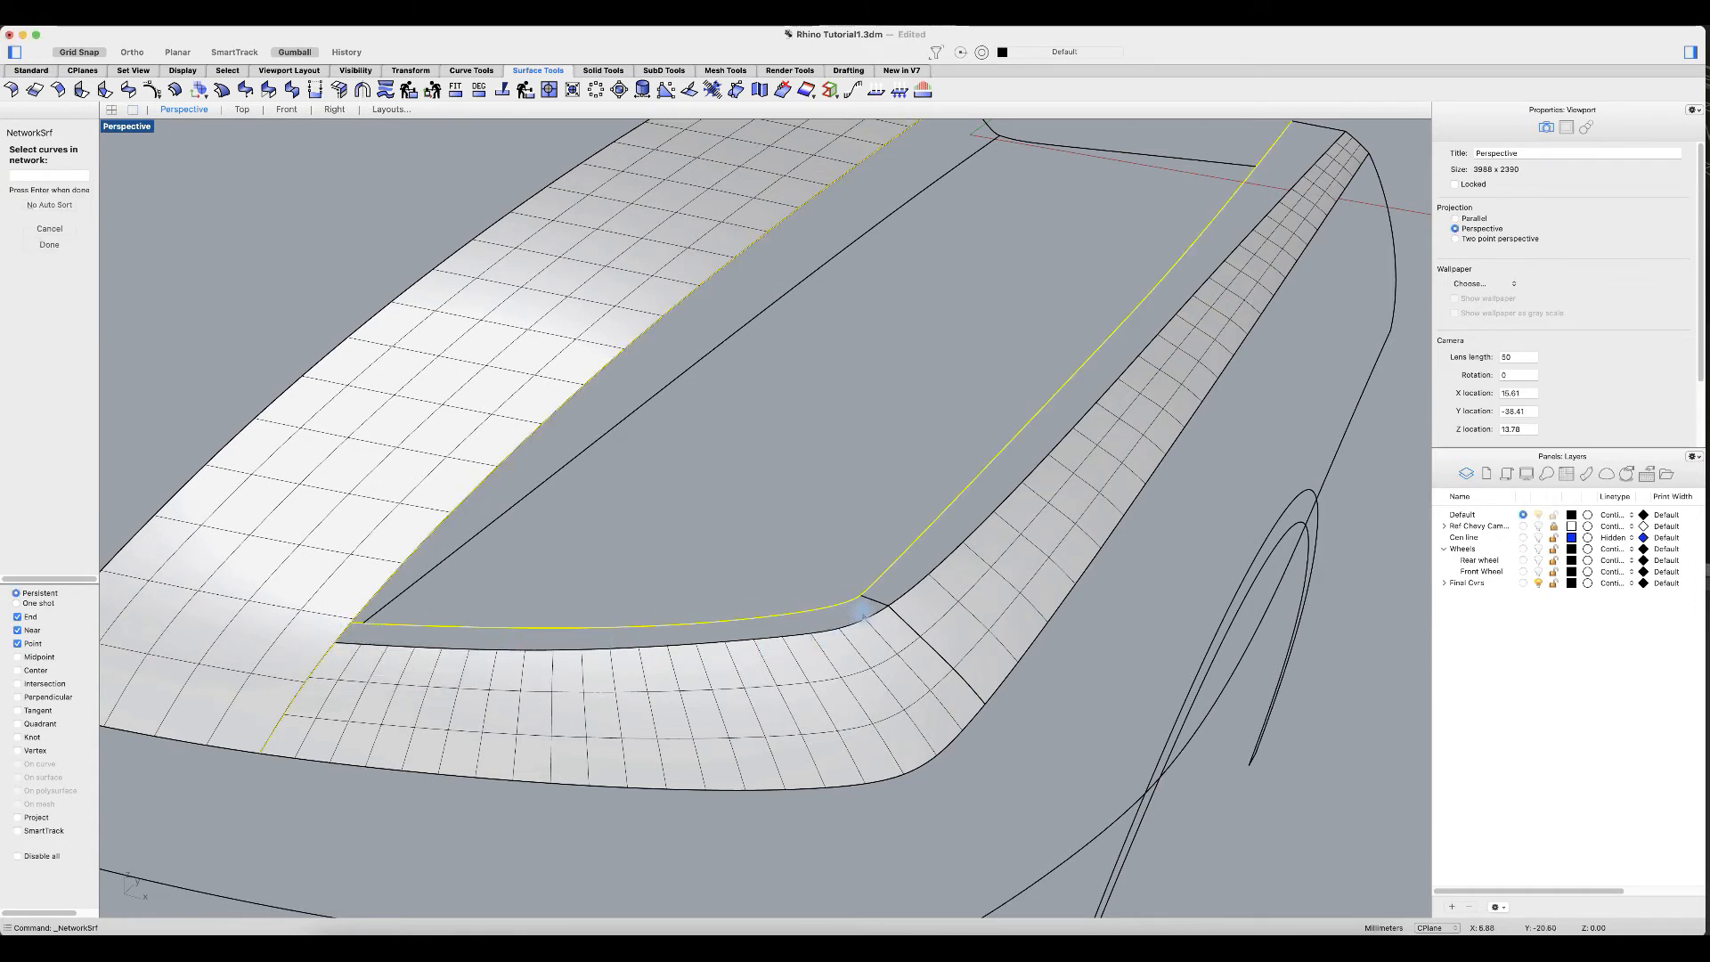
click(858, 623)
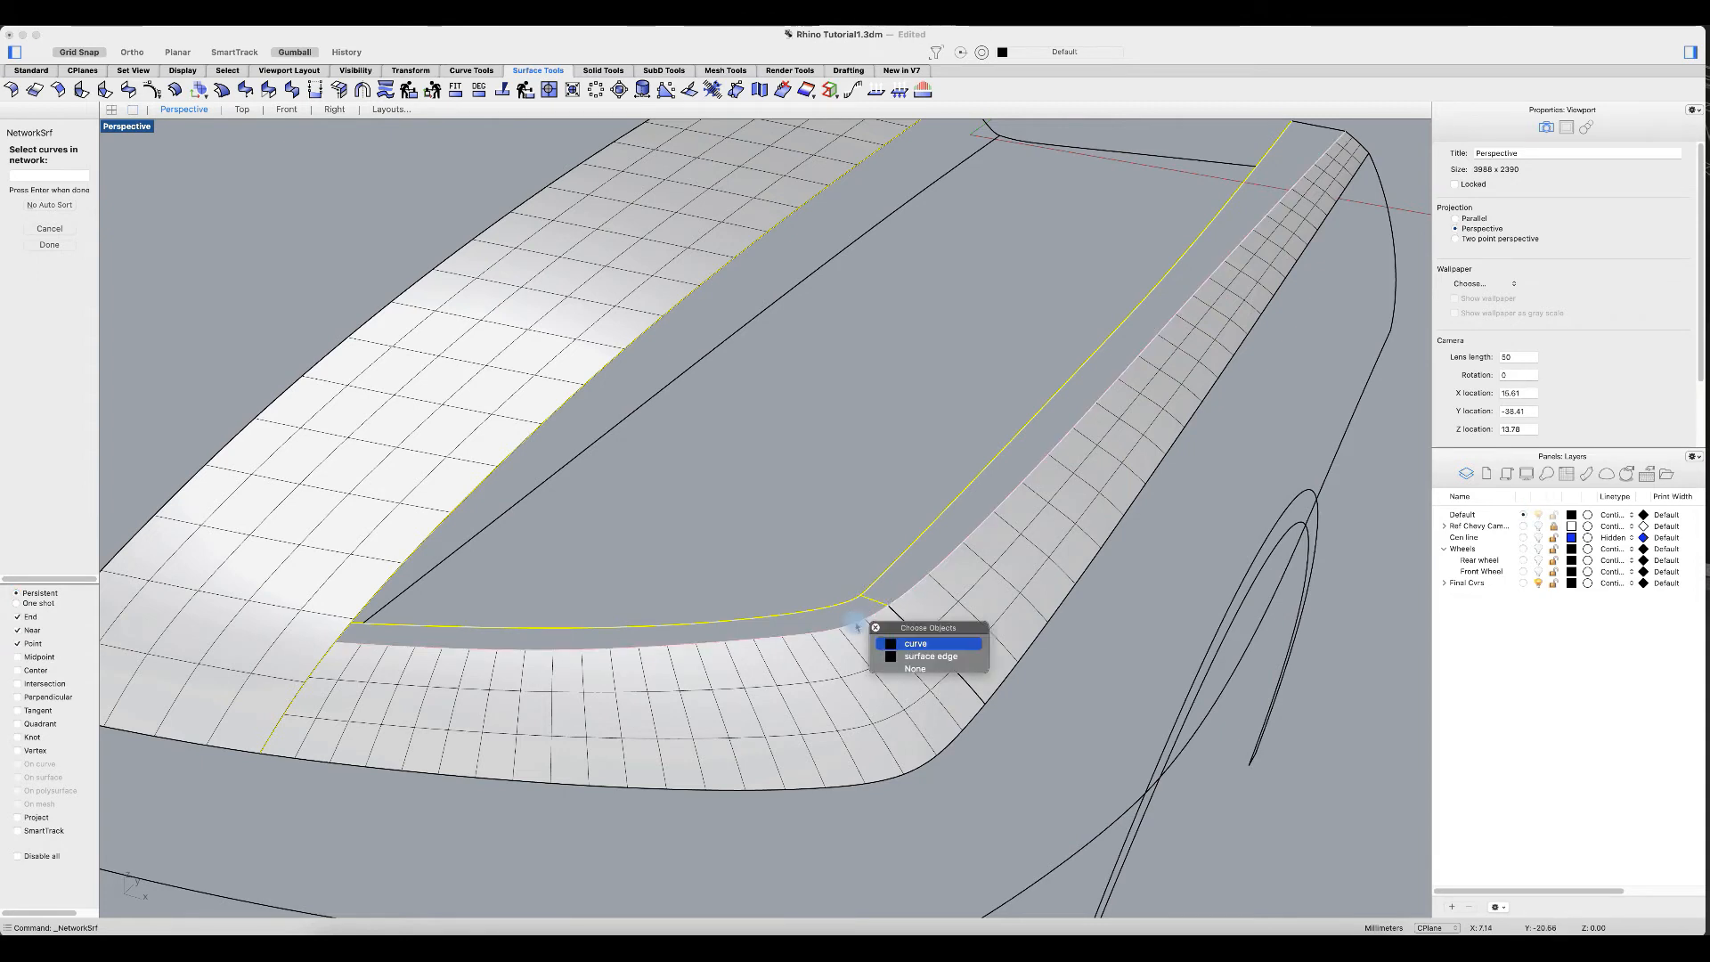
click(926, 667)
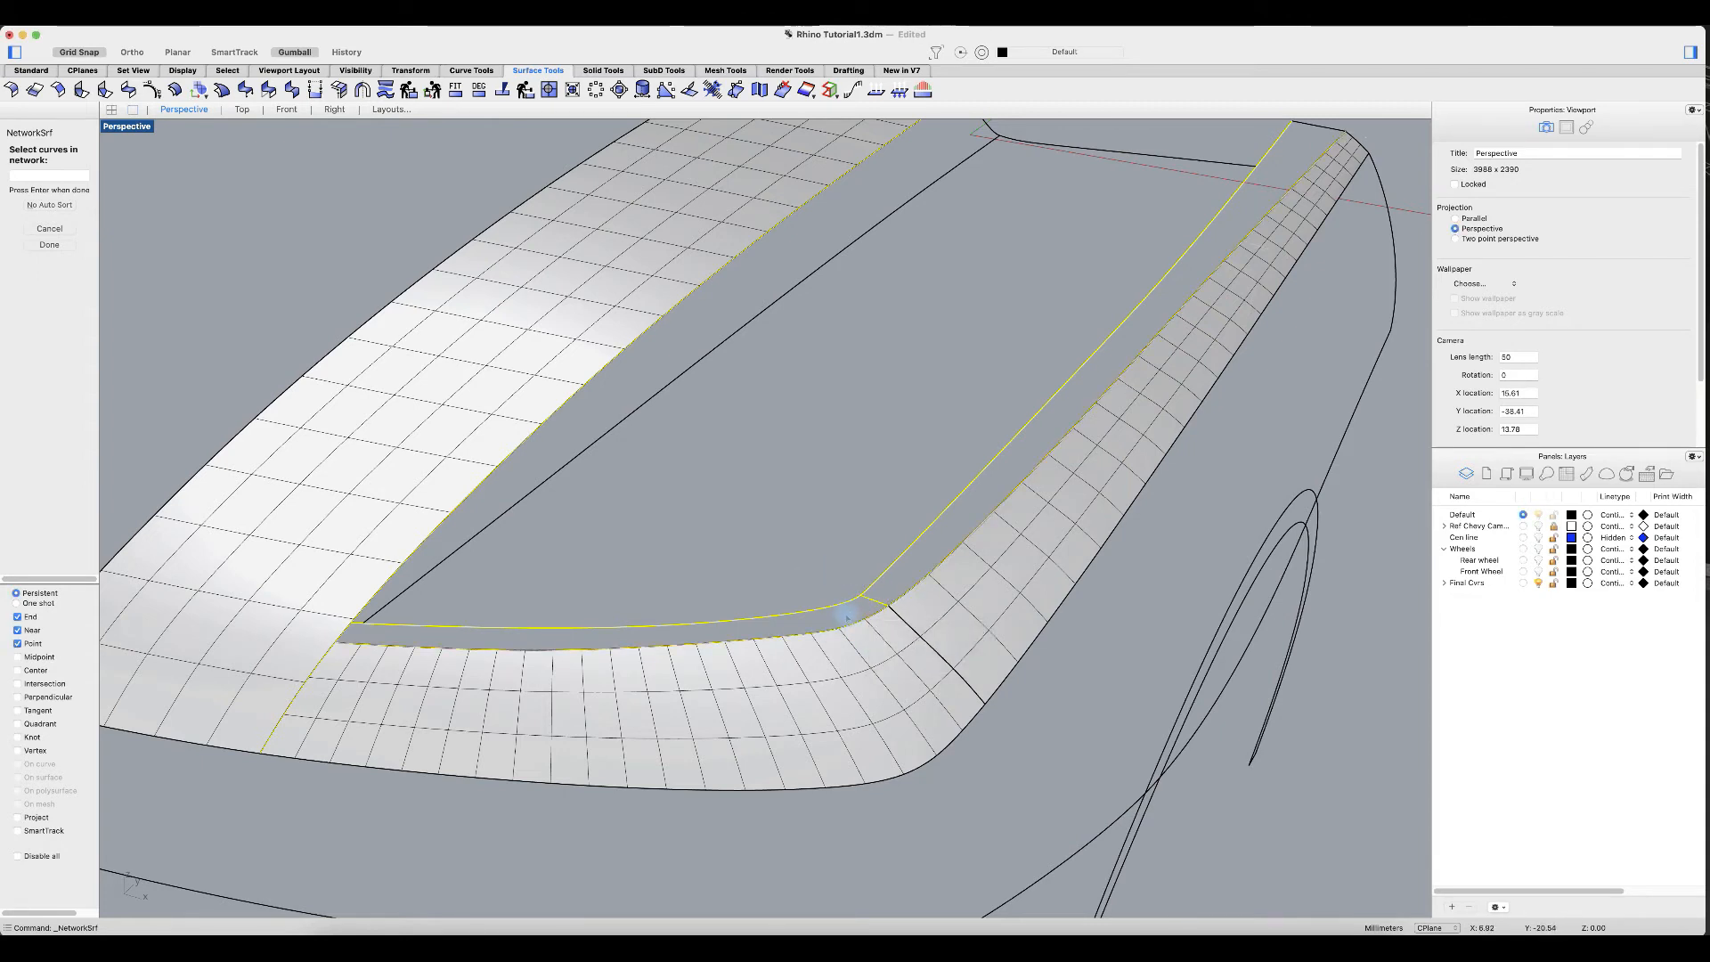
key(Return)
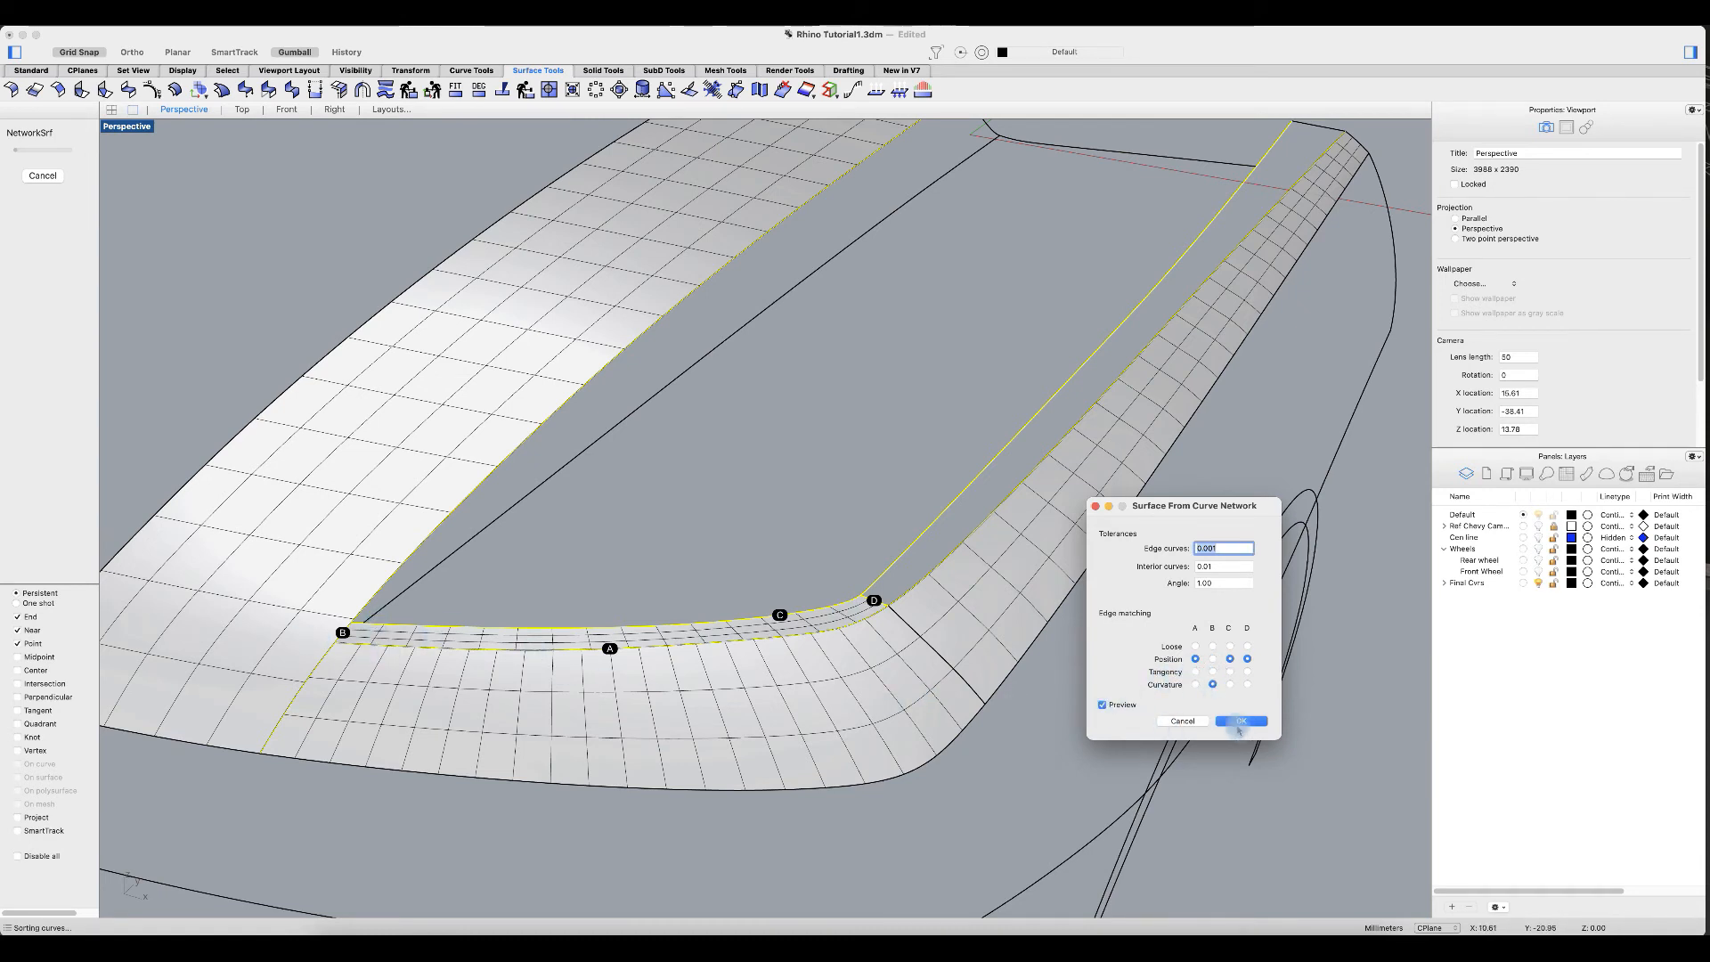
click(1241, 720)
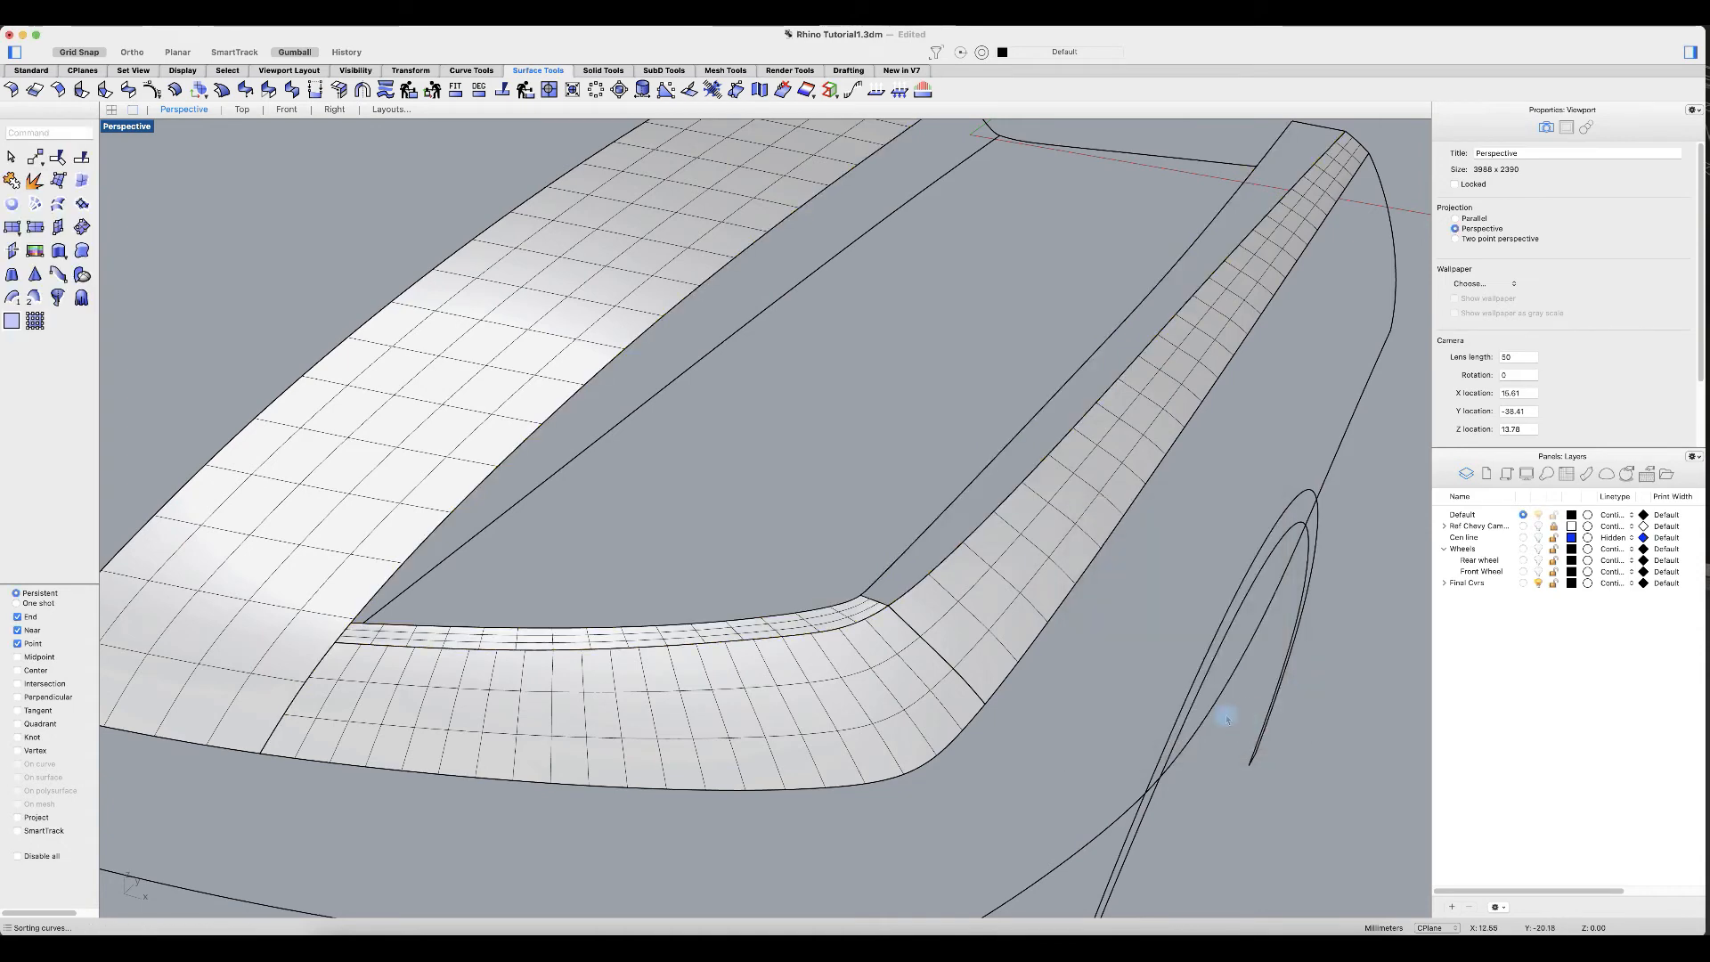
Step: Define a narrow side network surface from the front strip's corner edge, the inner boundary curve, the short rear curve and the side surface's upper edge
scroll(1077, 697, down, 4)
right_drag(1081, 687, 691, 783)
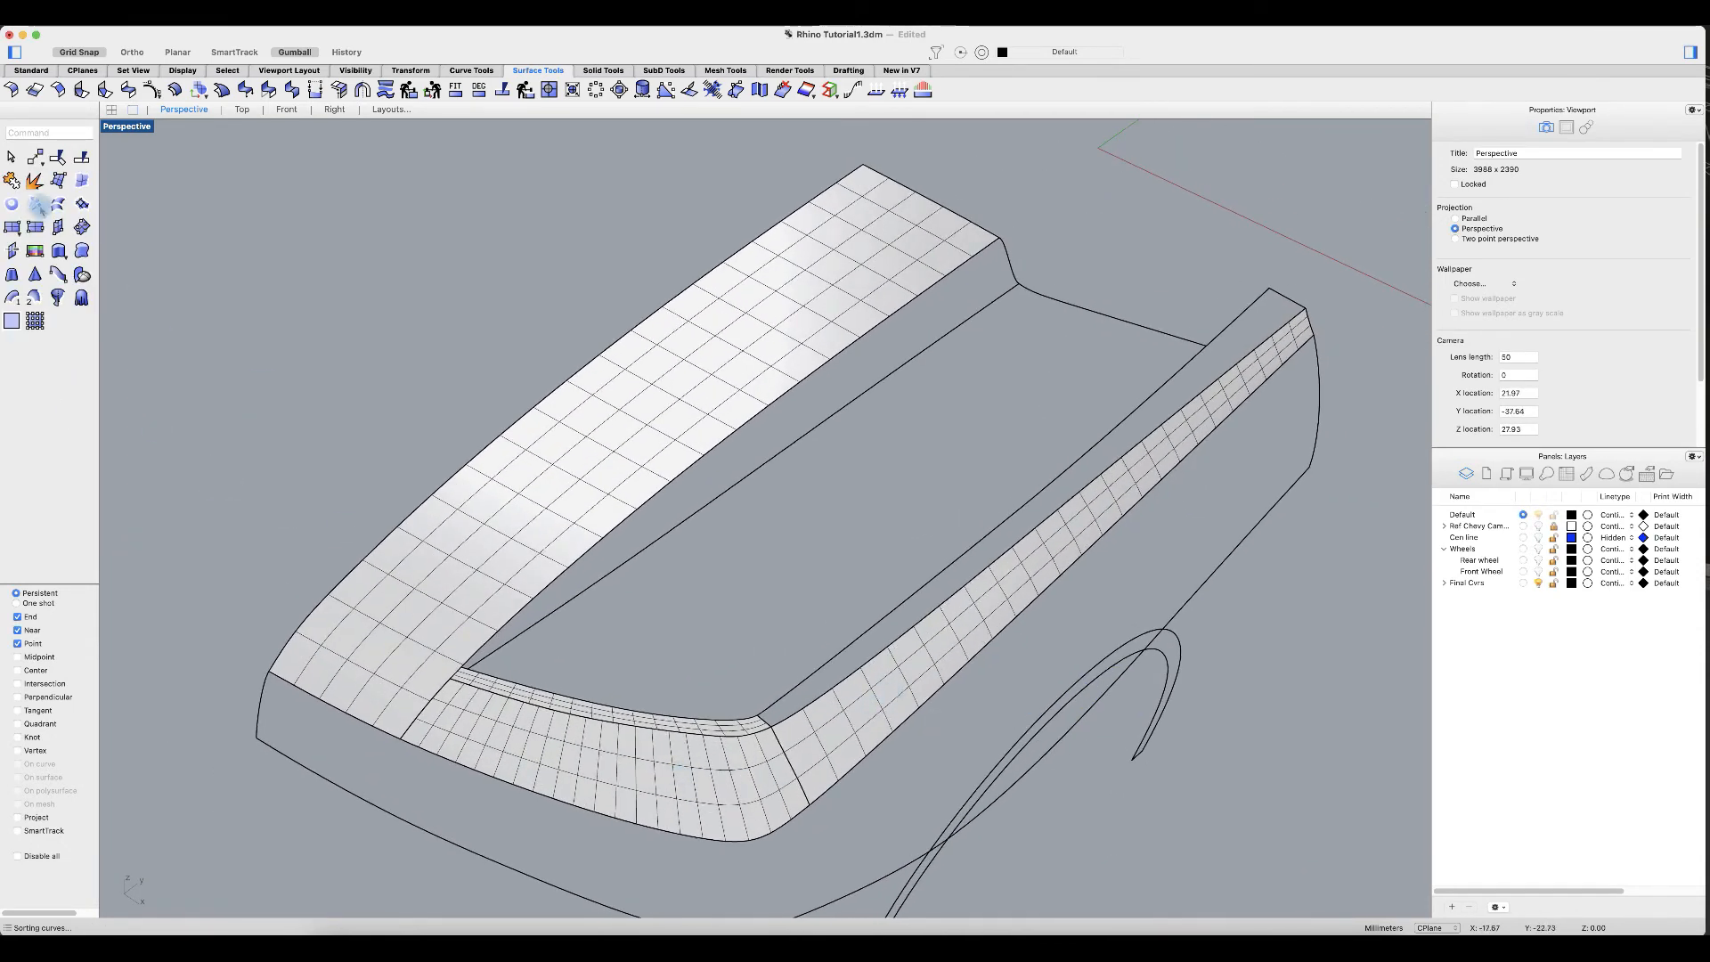
click(34, 204)
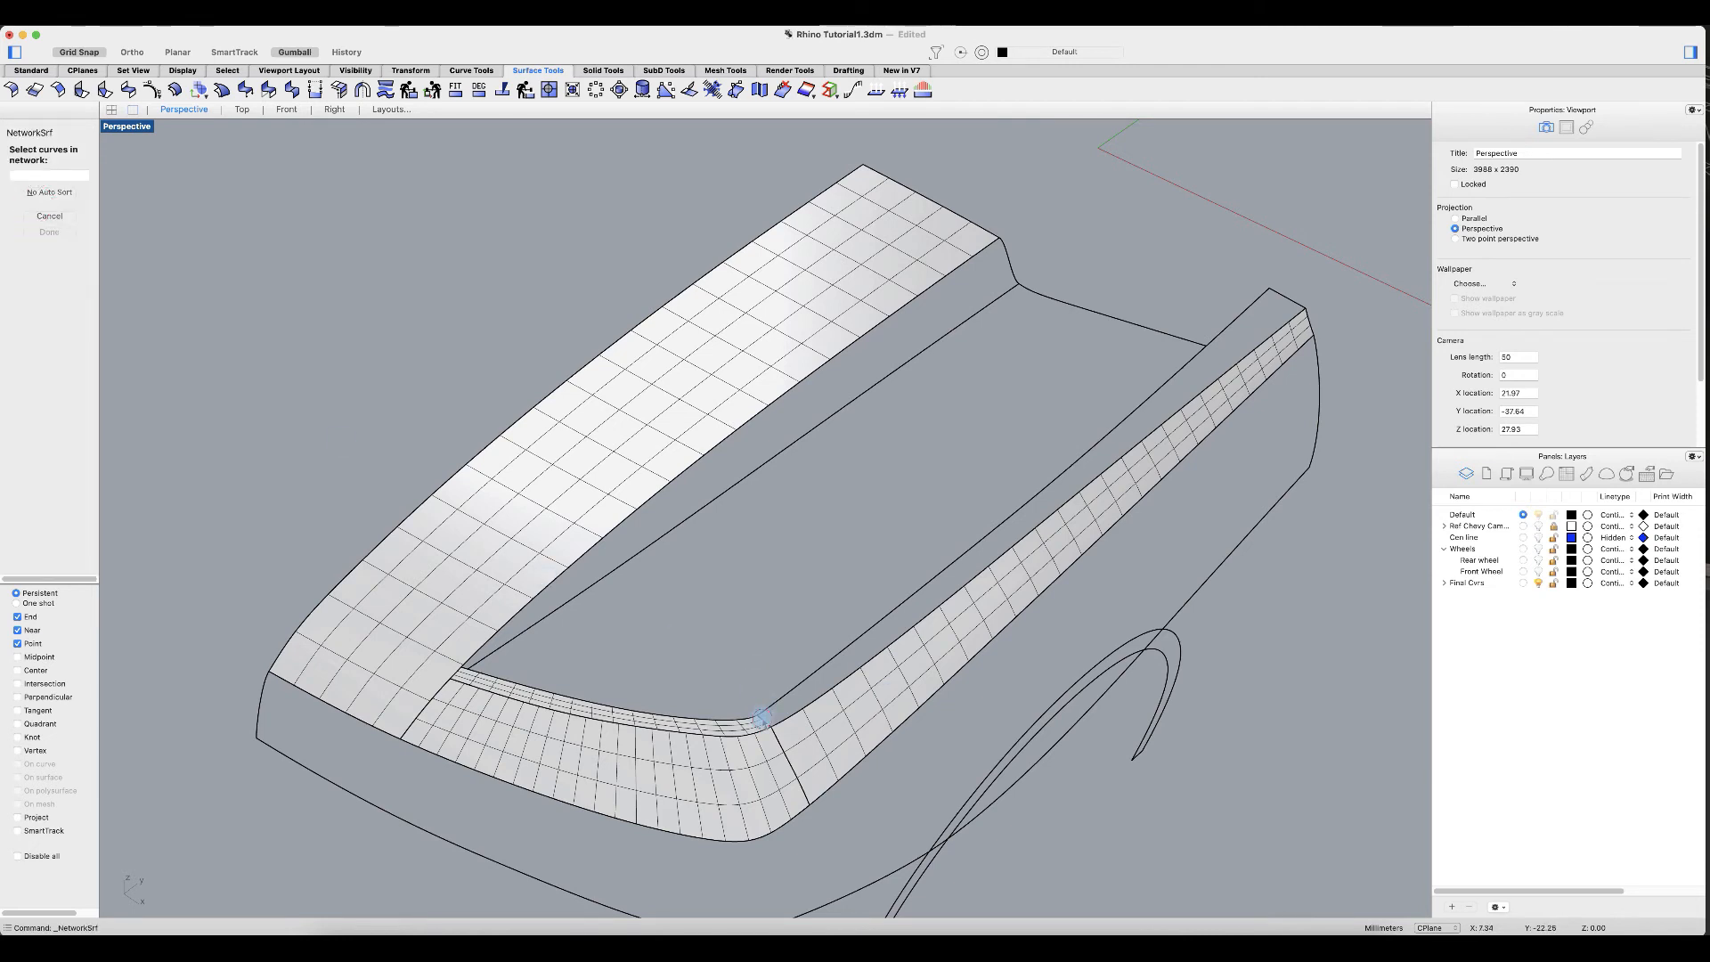
click(762, 717)
click(813, 751)
click(809, 679)
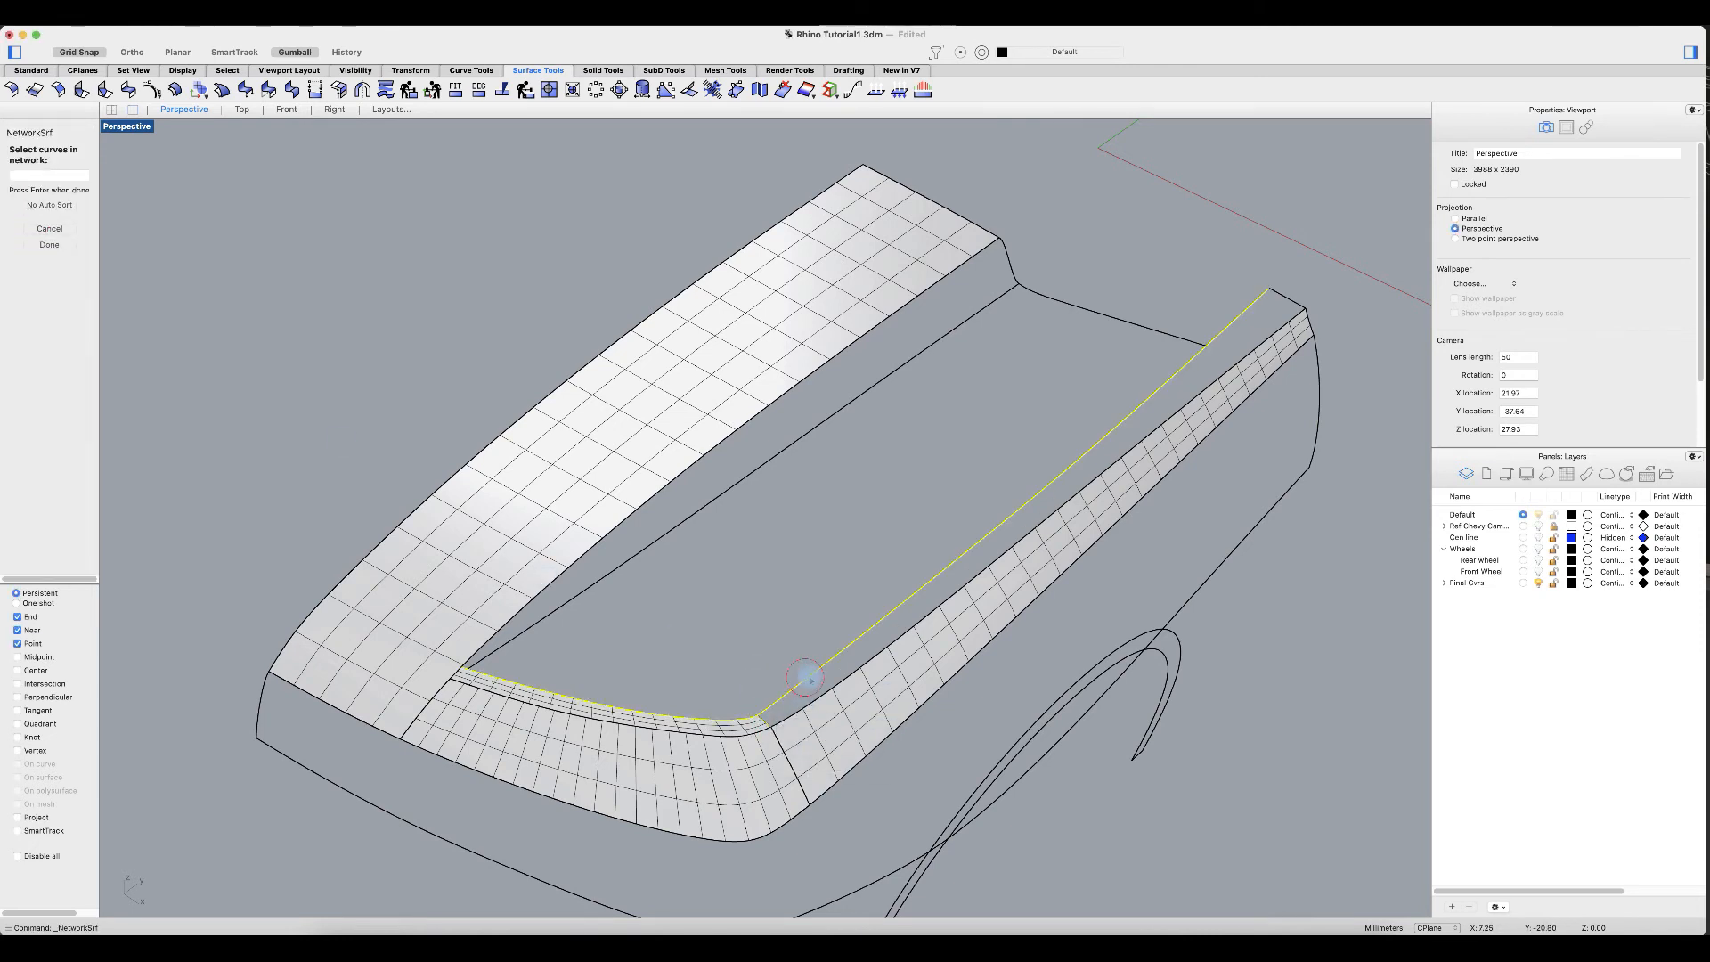
click(1303, 317)
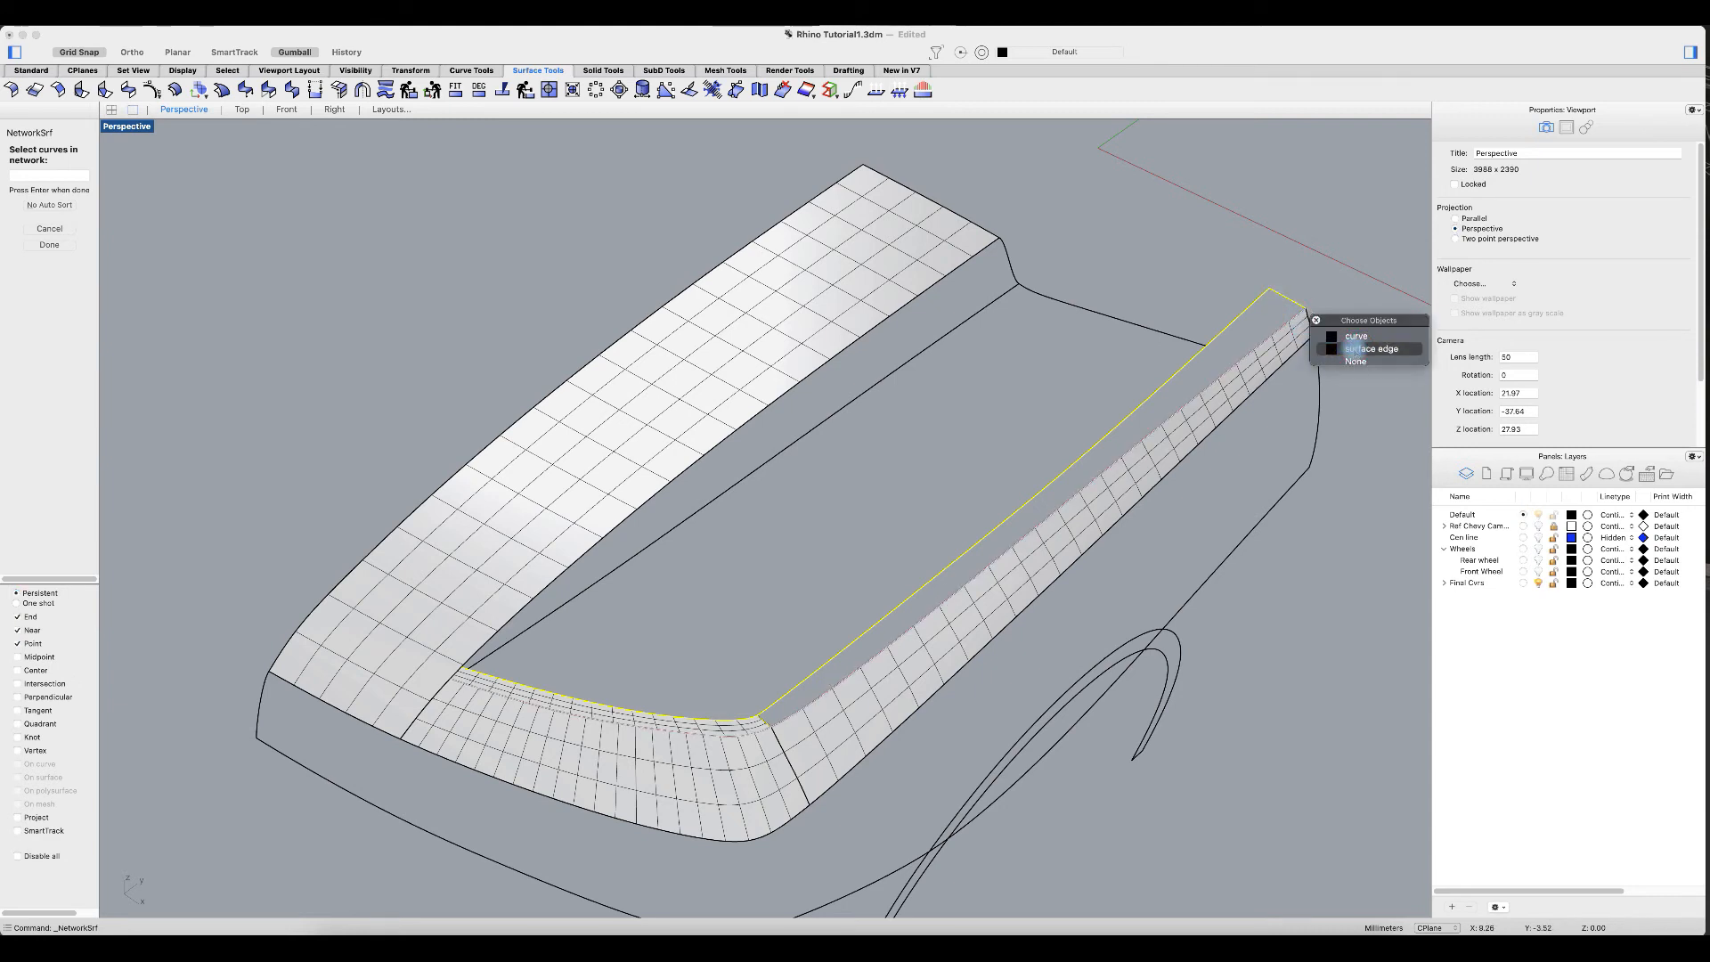
click(1353, 348)
key(Return)
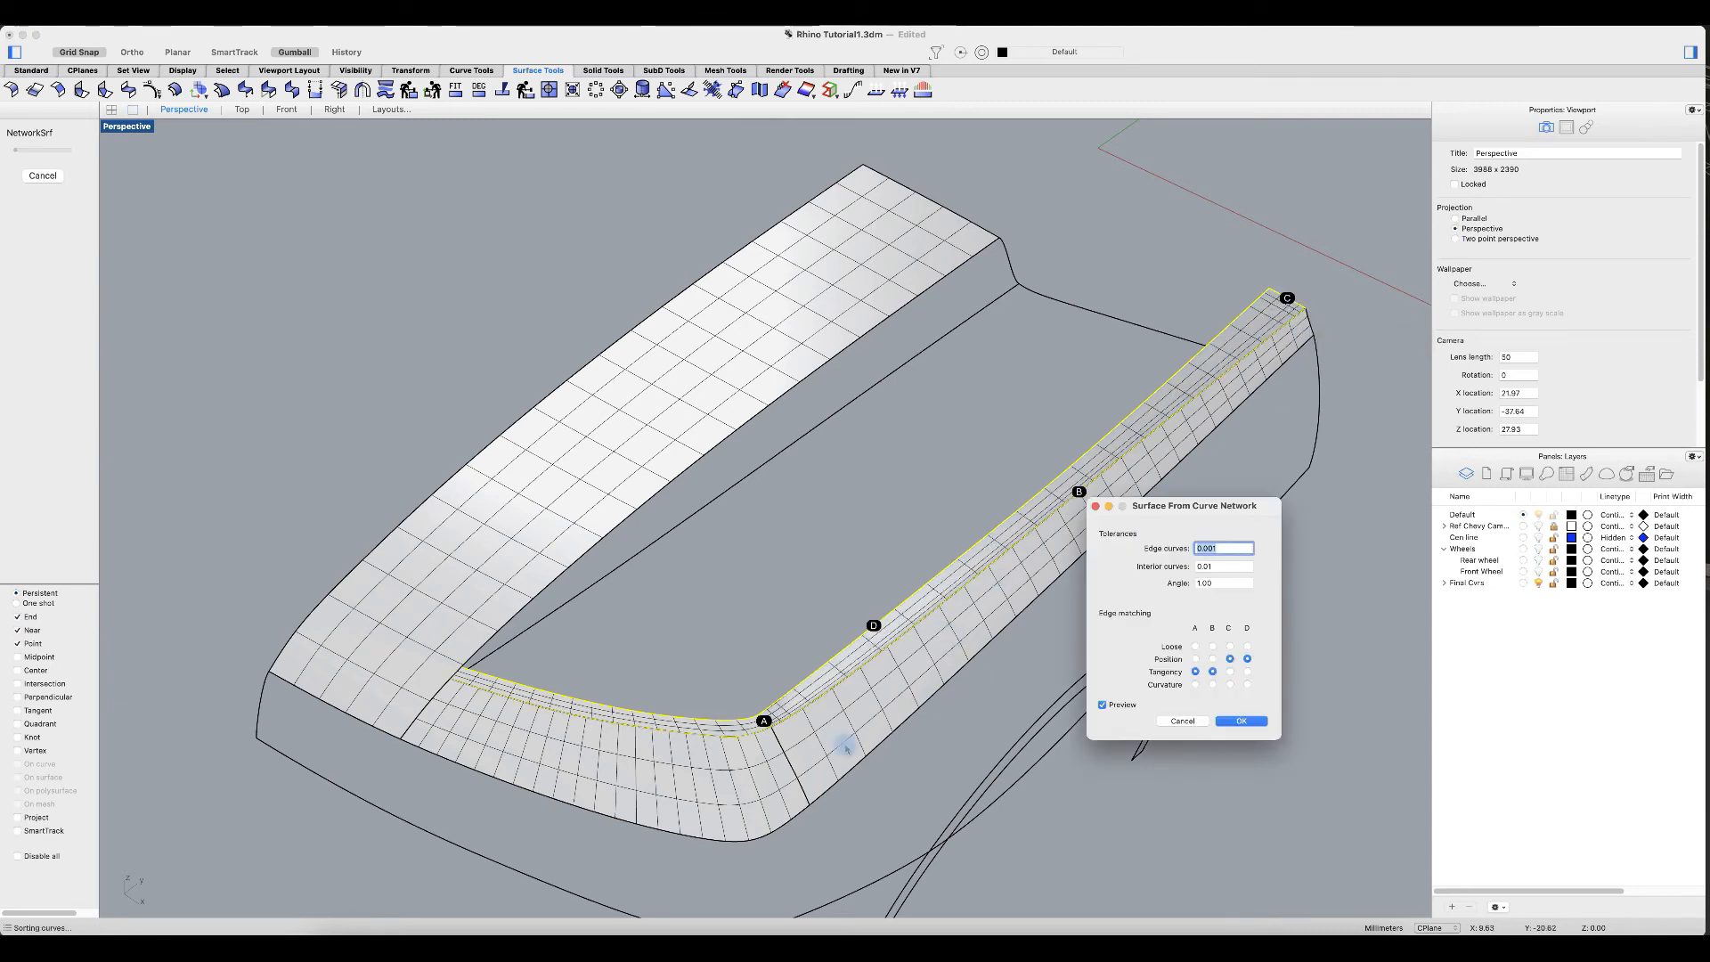
Step: Set edges A and B of the side strip surface to position matching and inspect the preview at the corner
scroll(770, 731, up, 3)
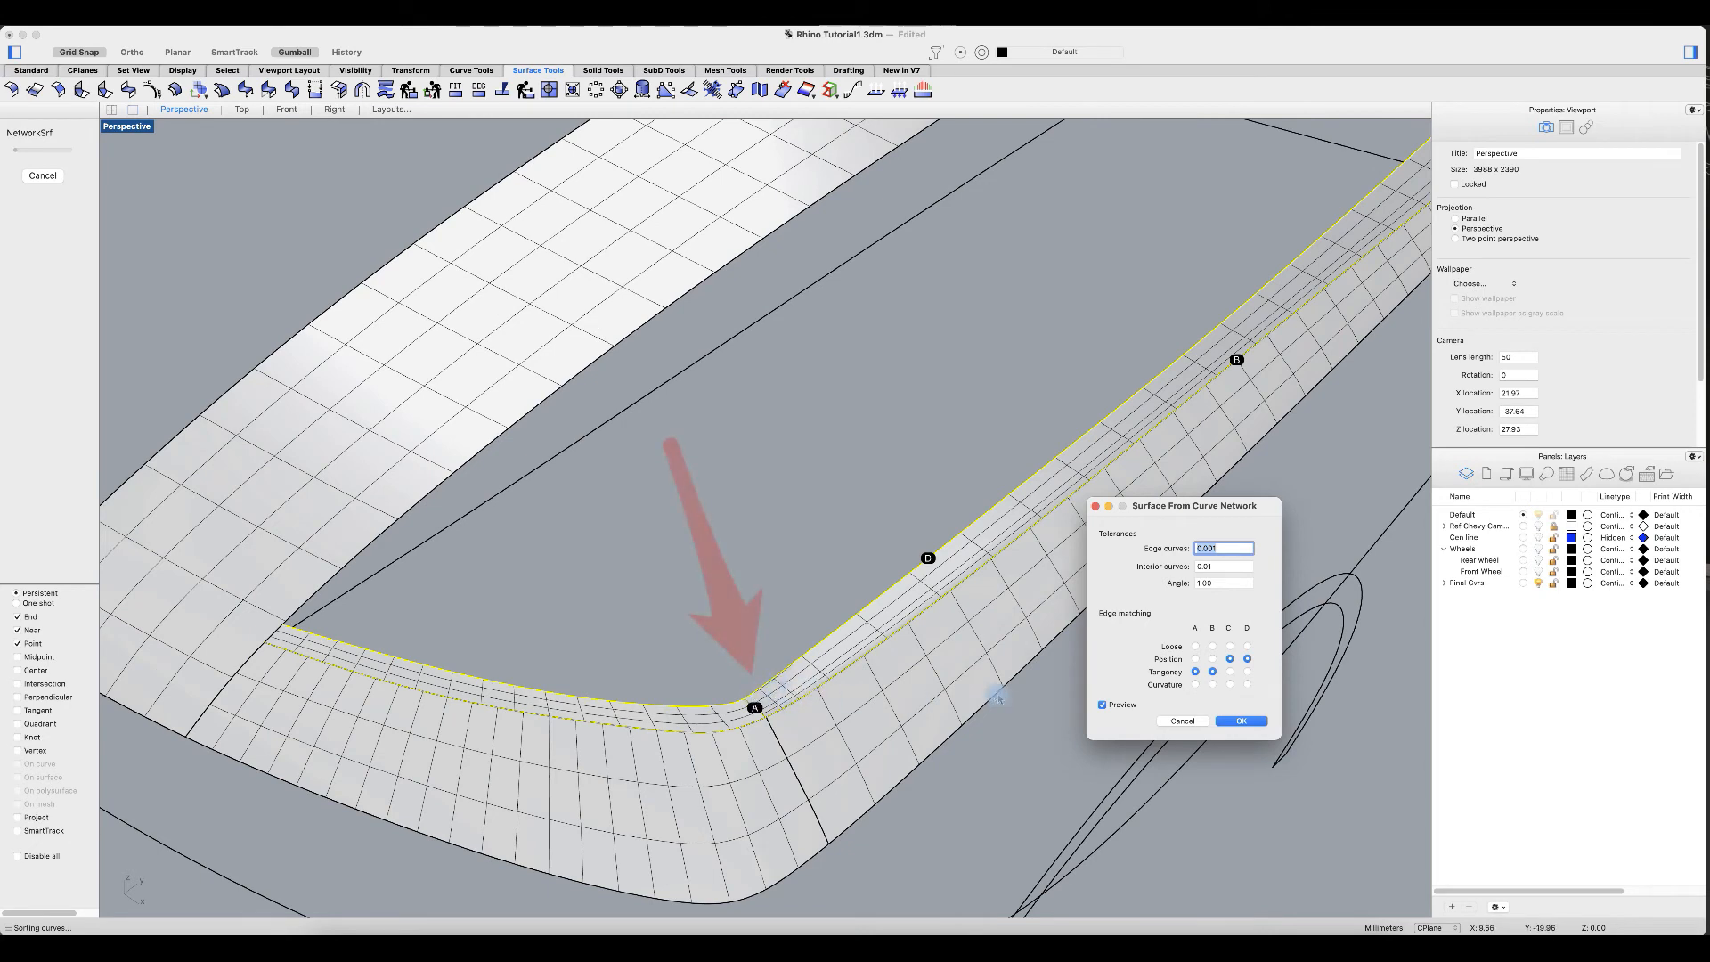
click(1196, 659)
click(1212, 658)
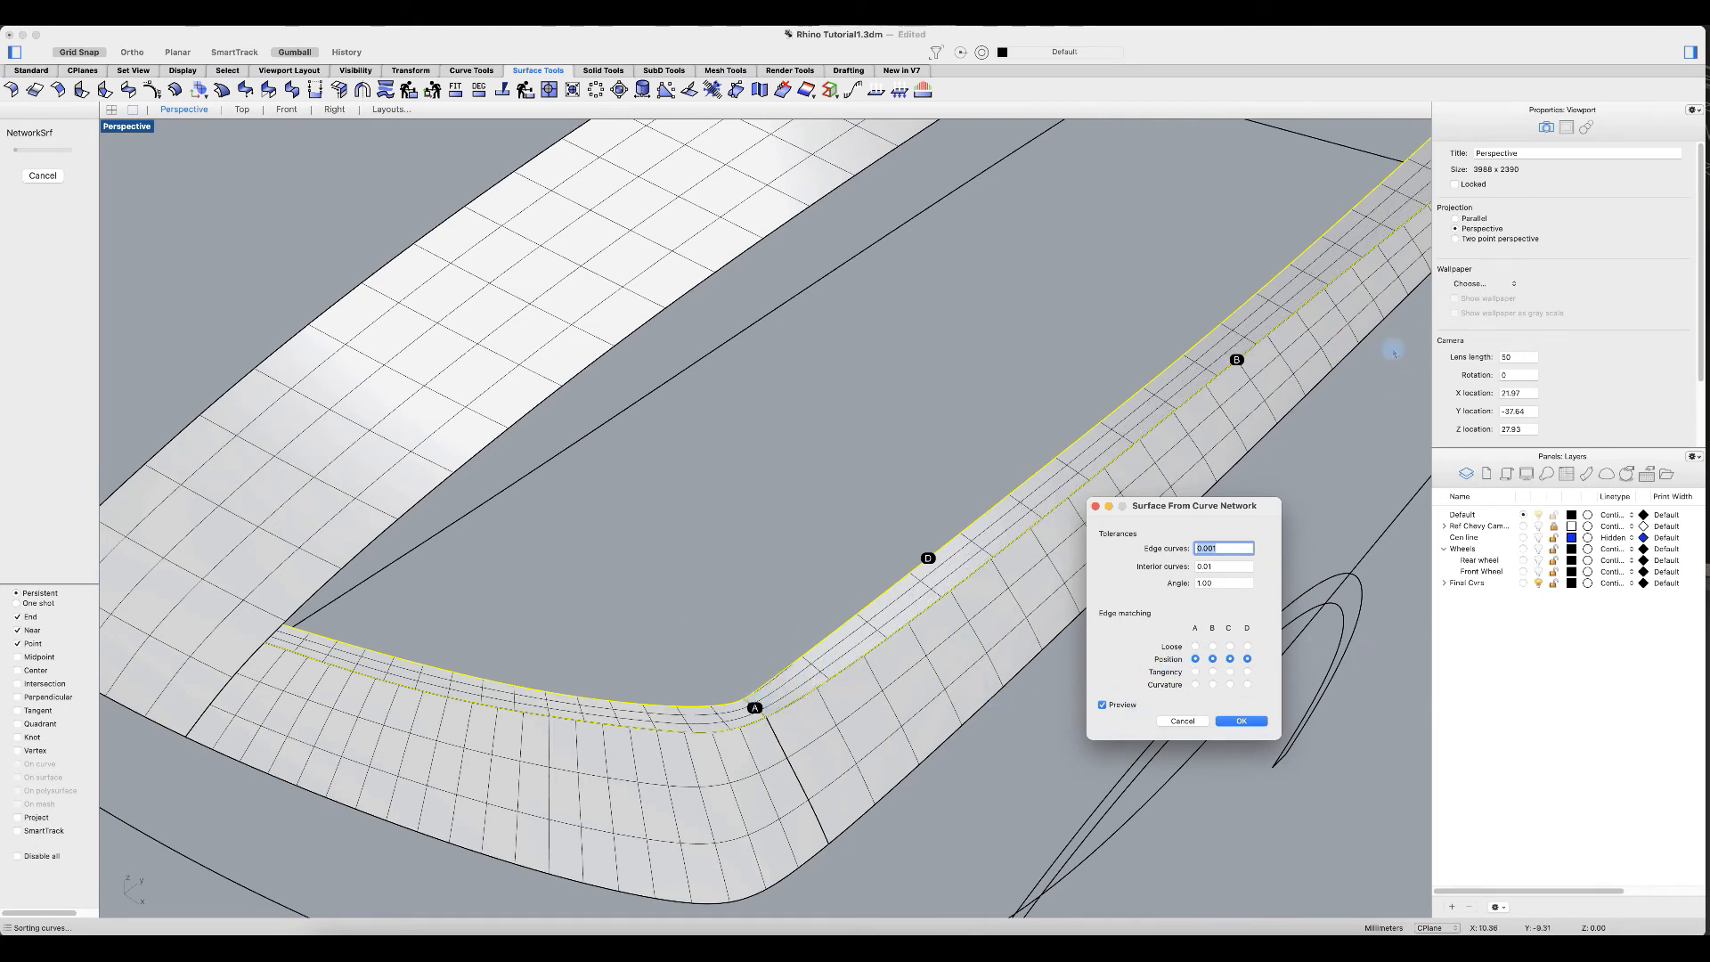
right_drag(1032, 733, 967, 594)
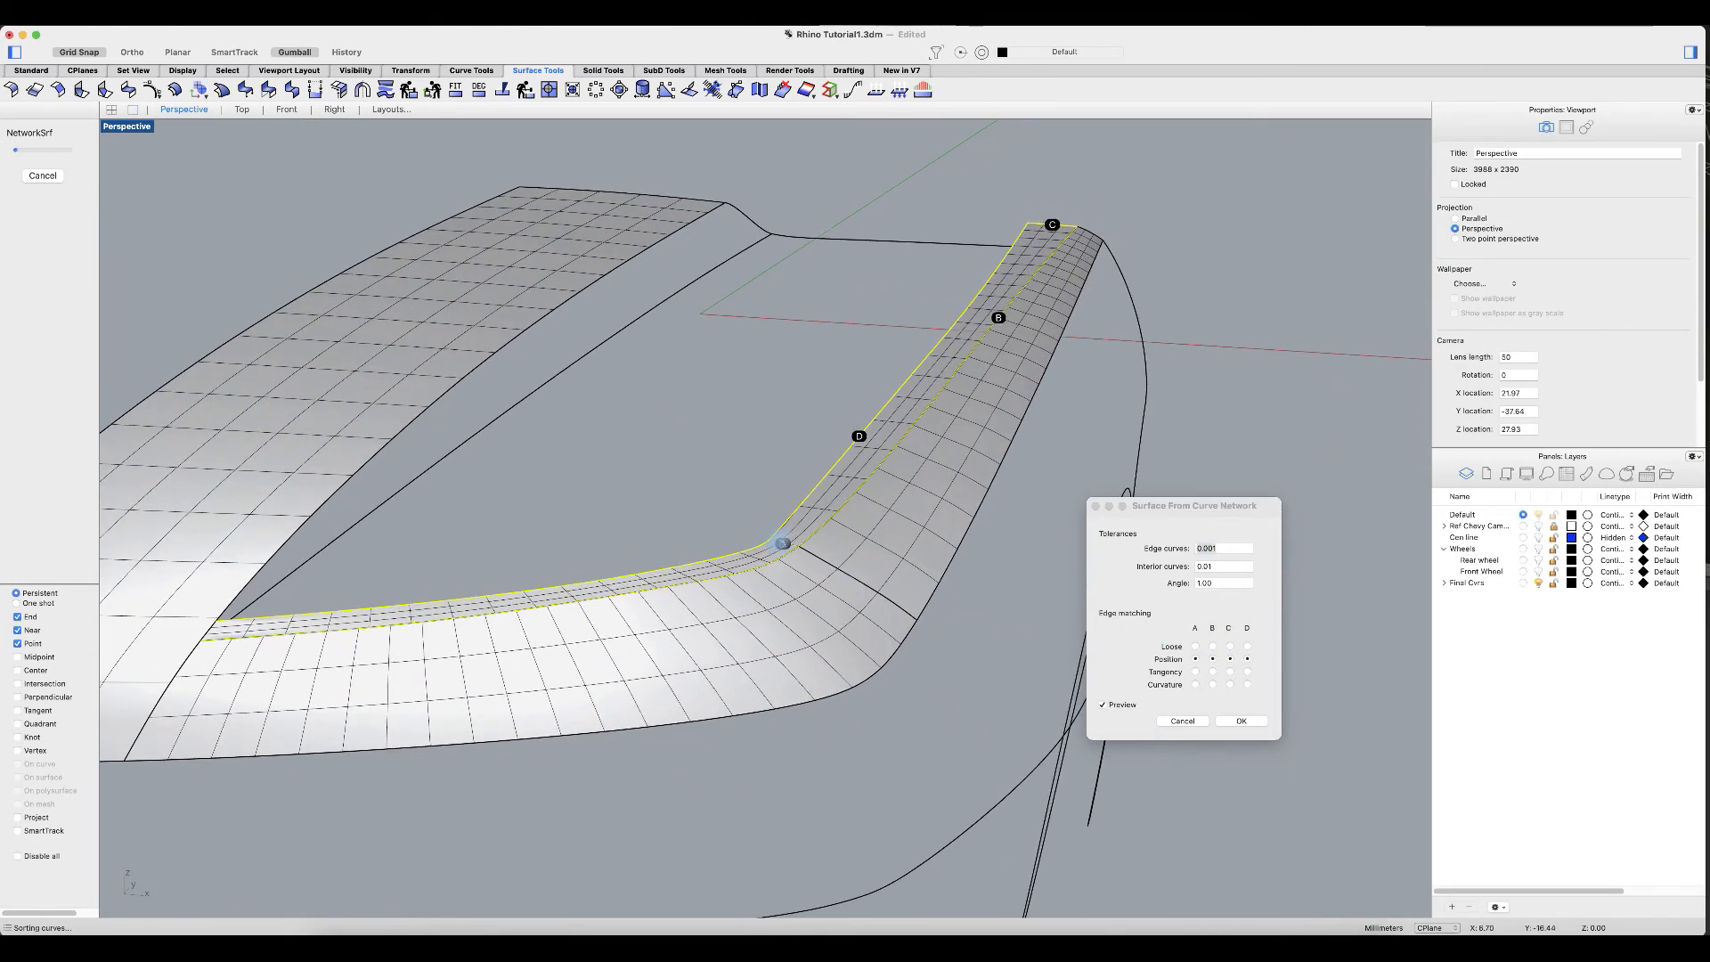
Step: Try tangency and curvature matching at corner edge A of the side strip surface, inspecting the preview for each
click(1195, 672)
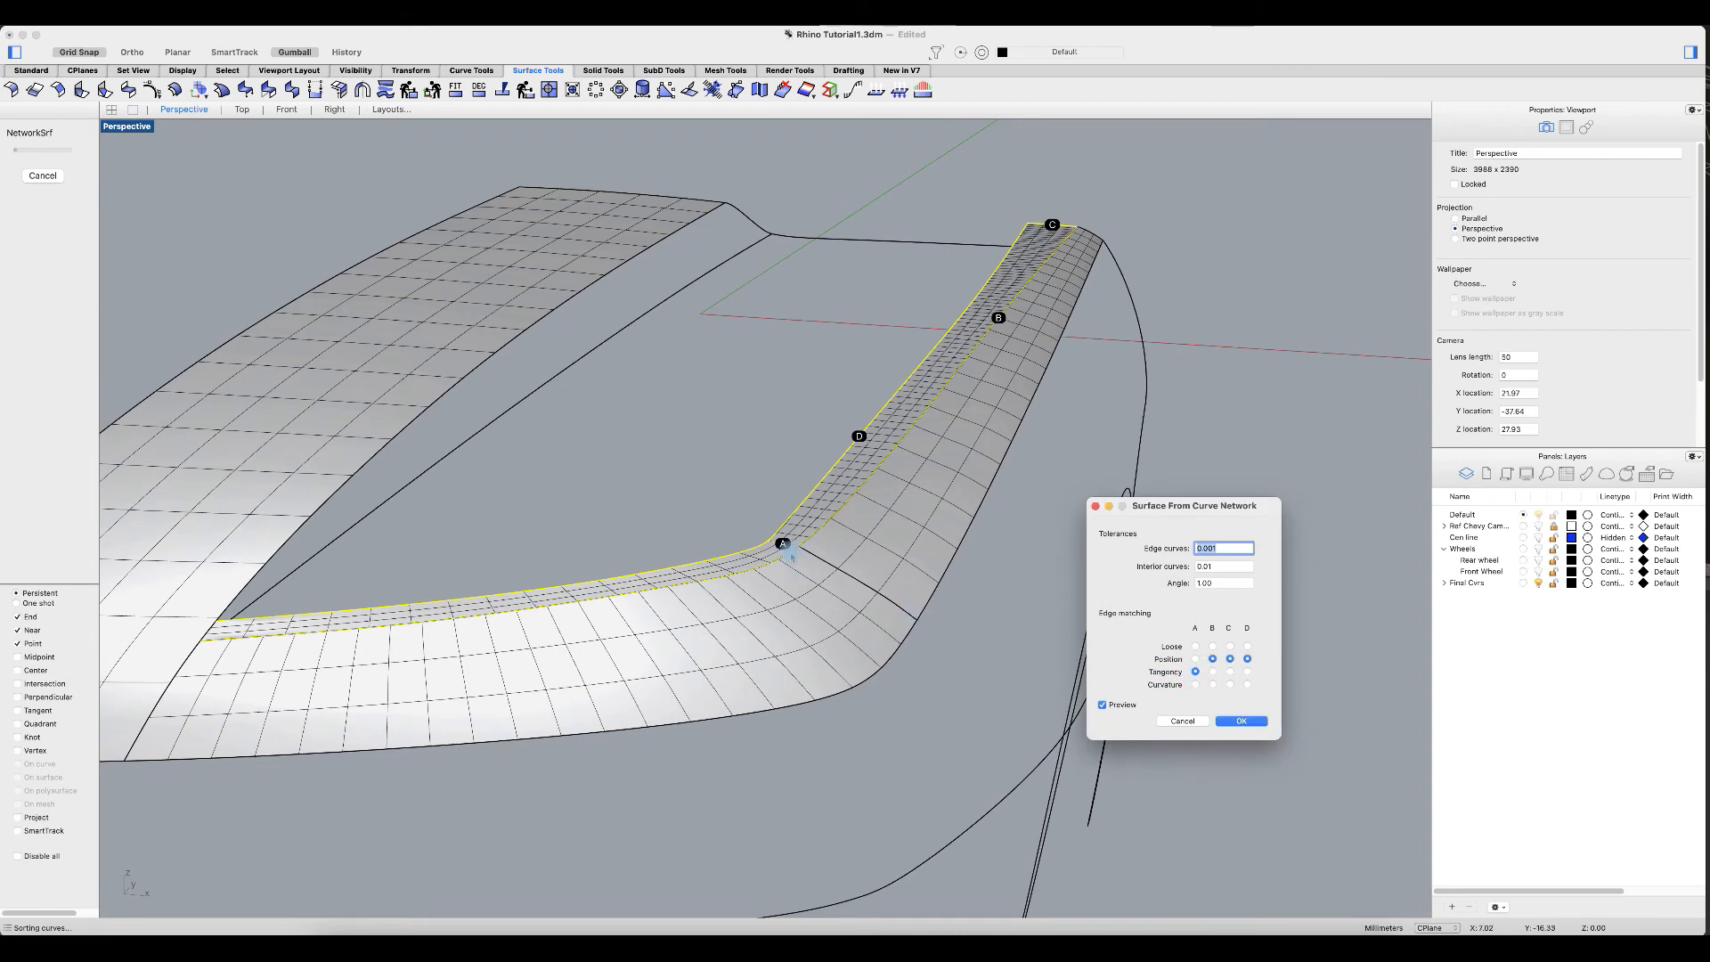
right_drag(784, 557, 770, 572)
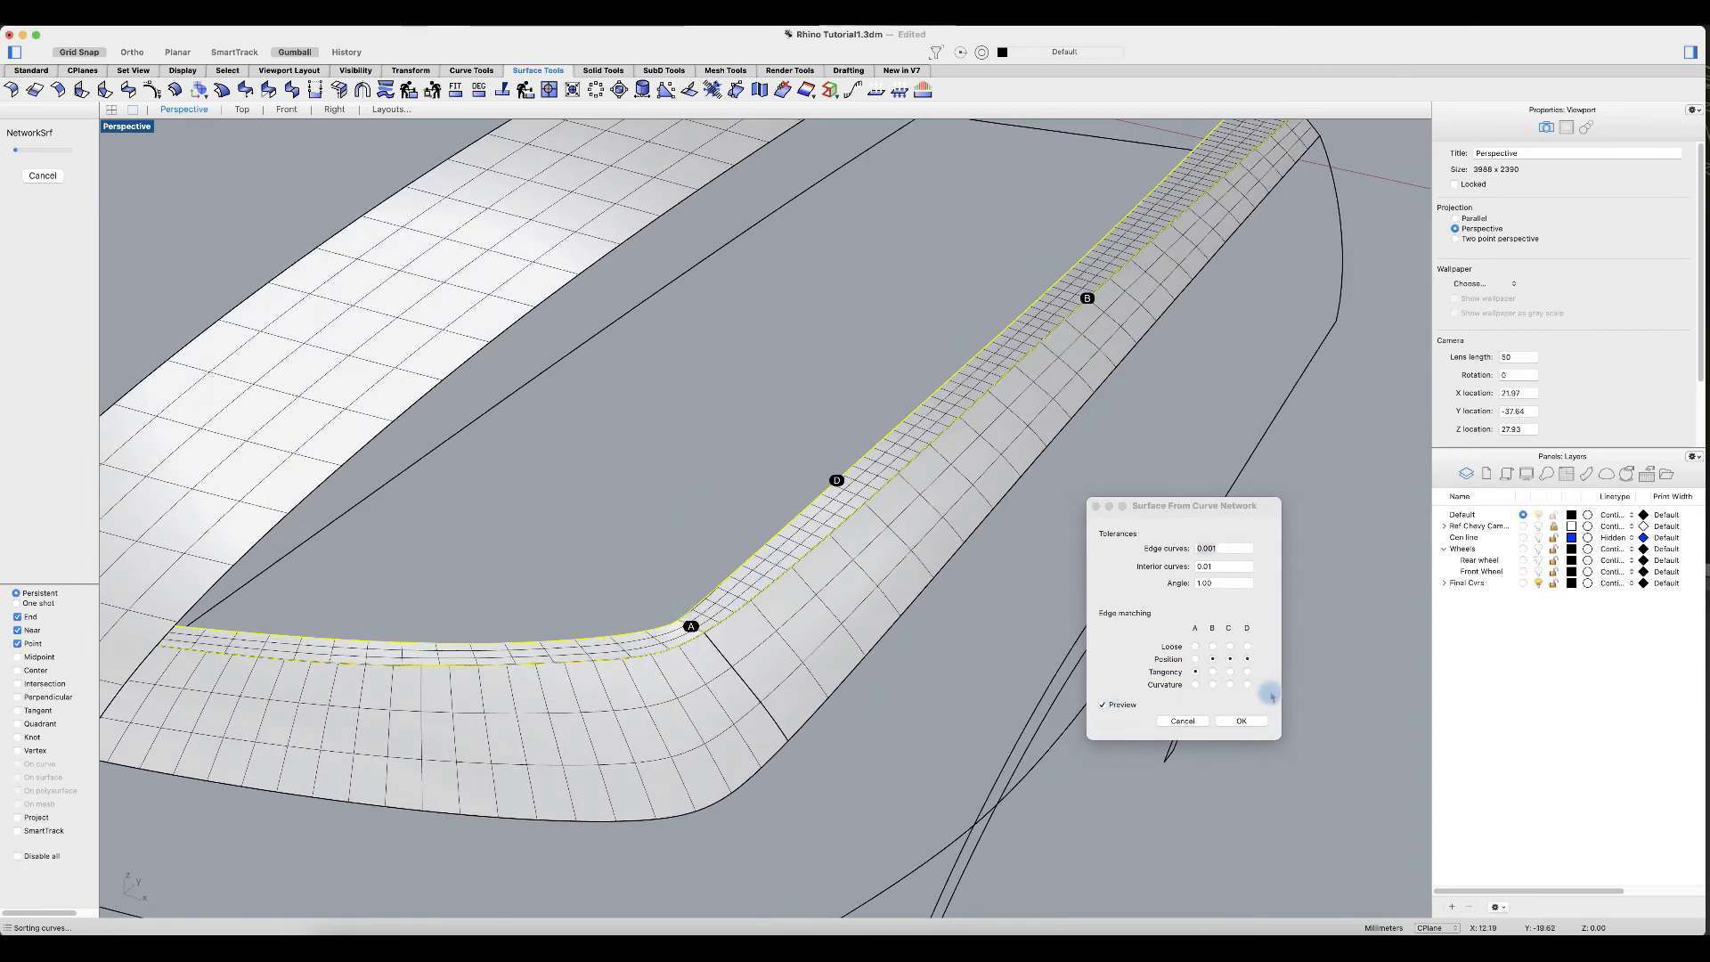
click(1195, 685)
right_drag(752, 570, 806, 463)
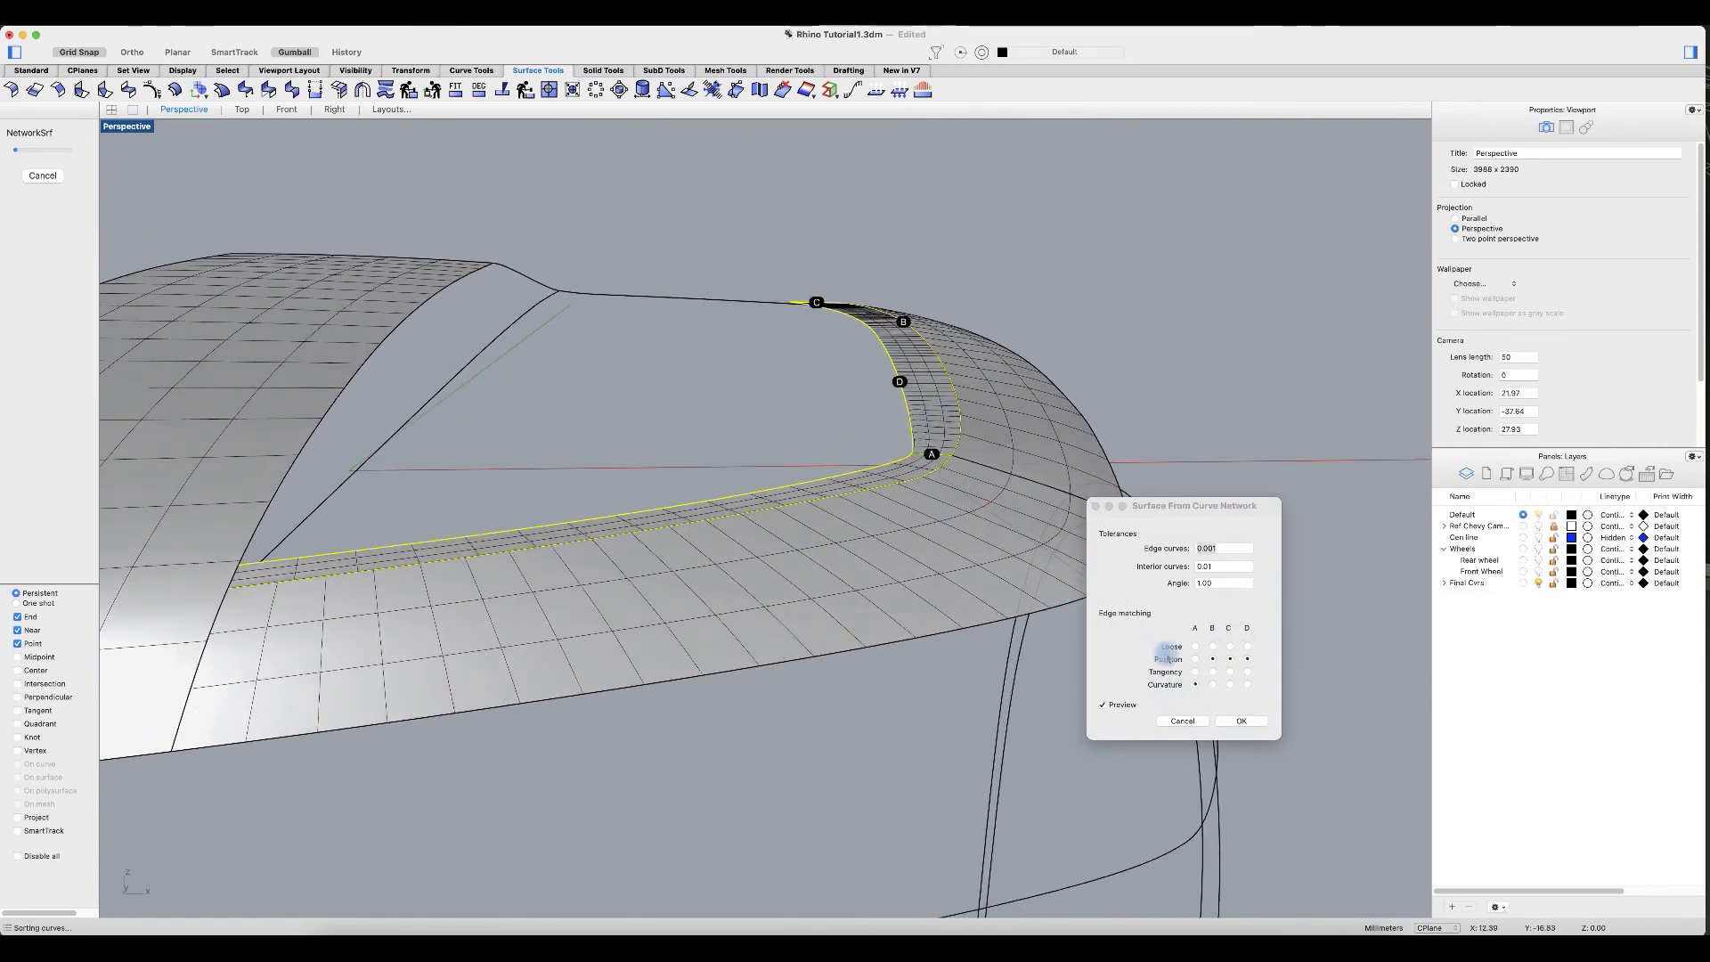
Step: Set edge A to tangency matching and create the narrow side strip surface
click(1195, 672)
right_drag(914, 435, 760, 545)
scroll(759, 545, up, 4)
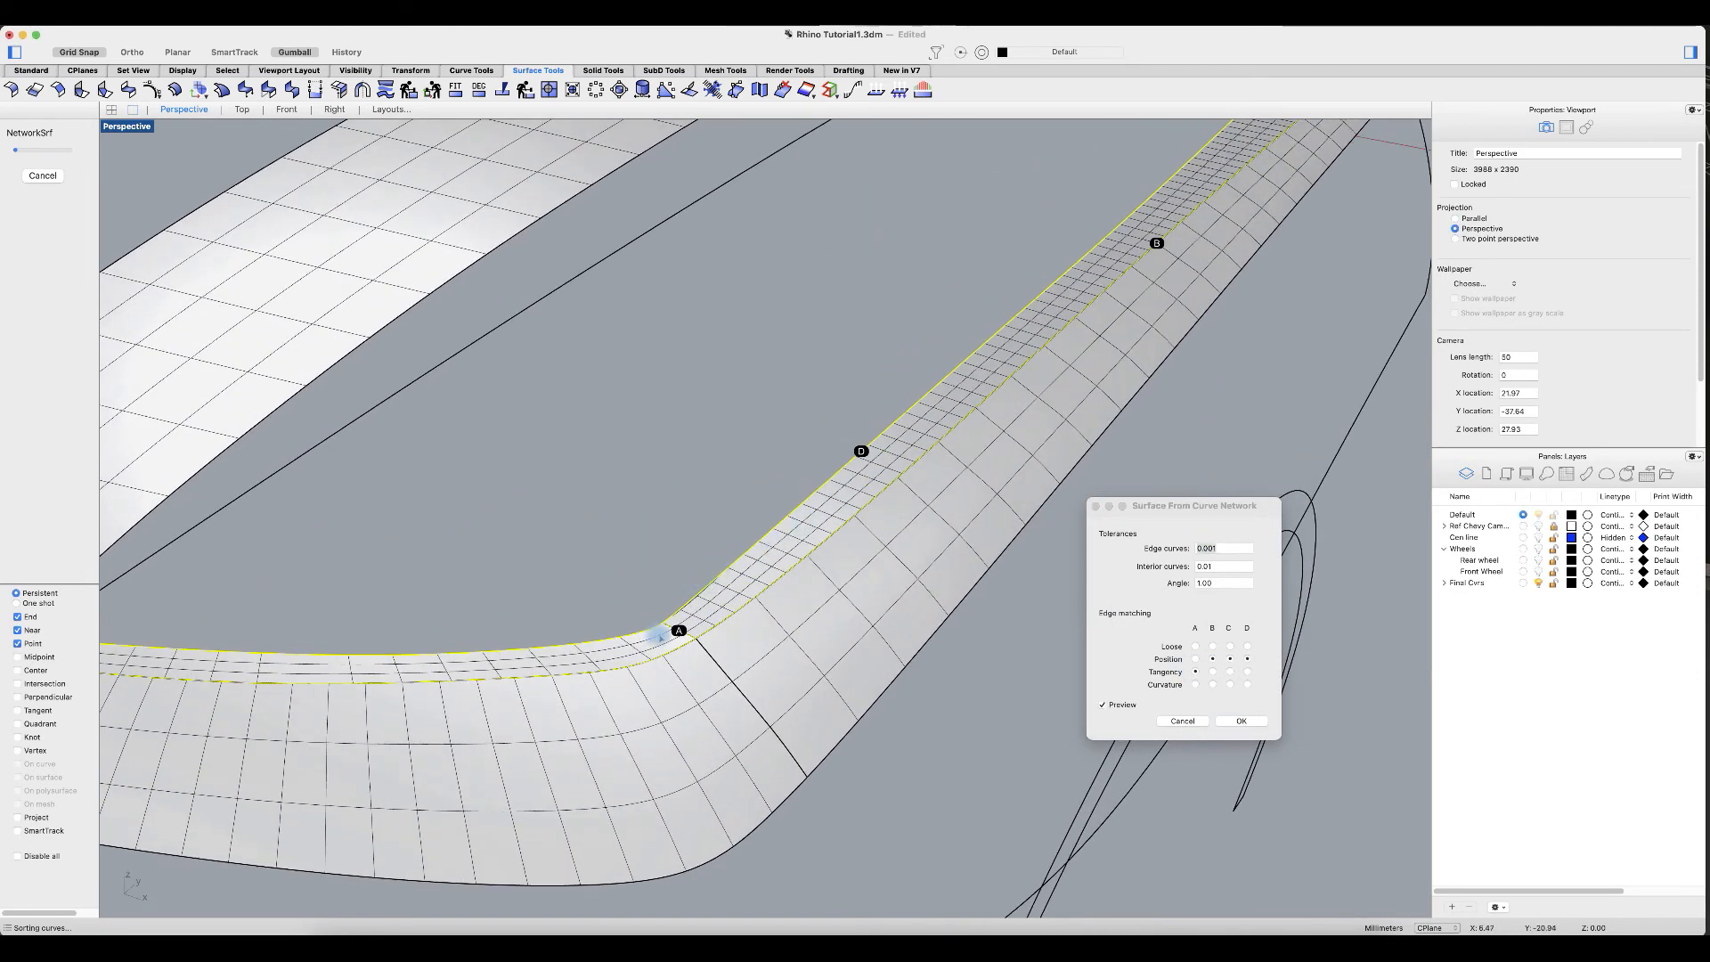
click(1242, 722)
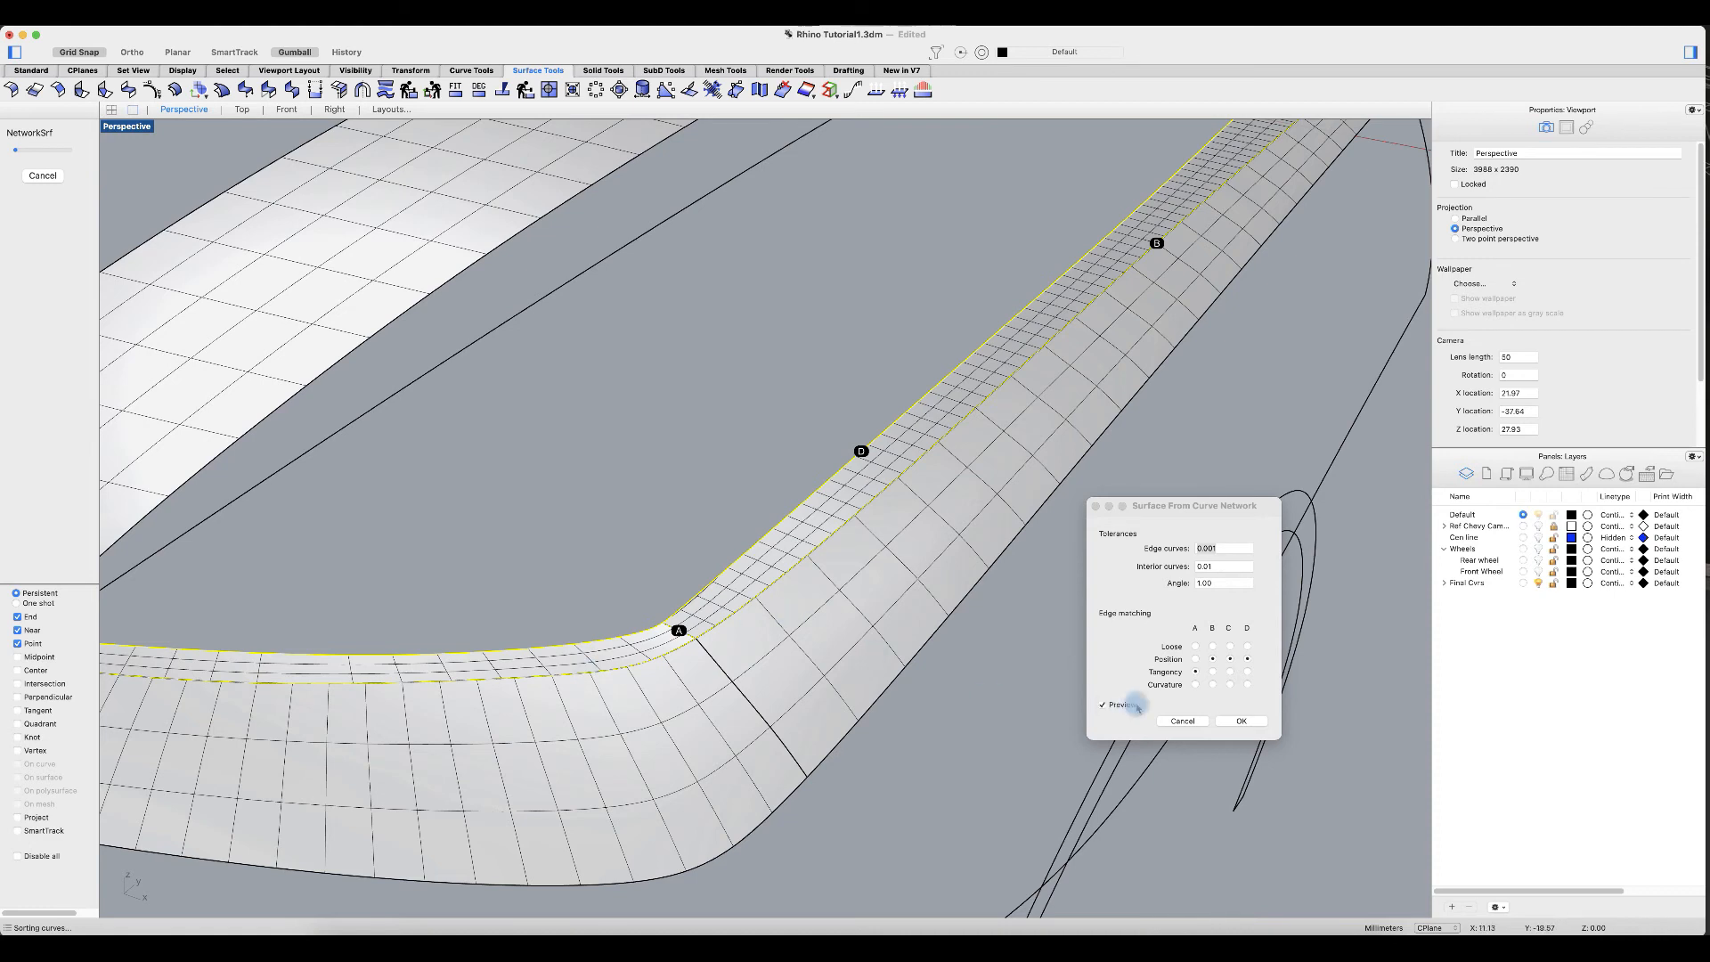
click(1234, 720)
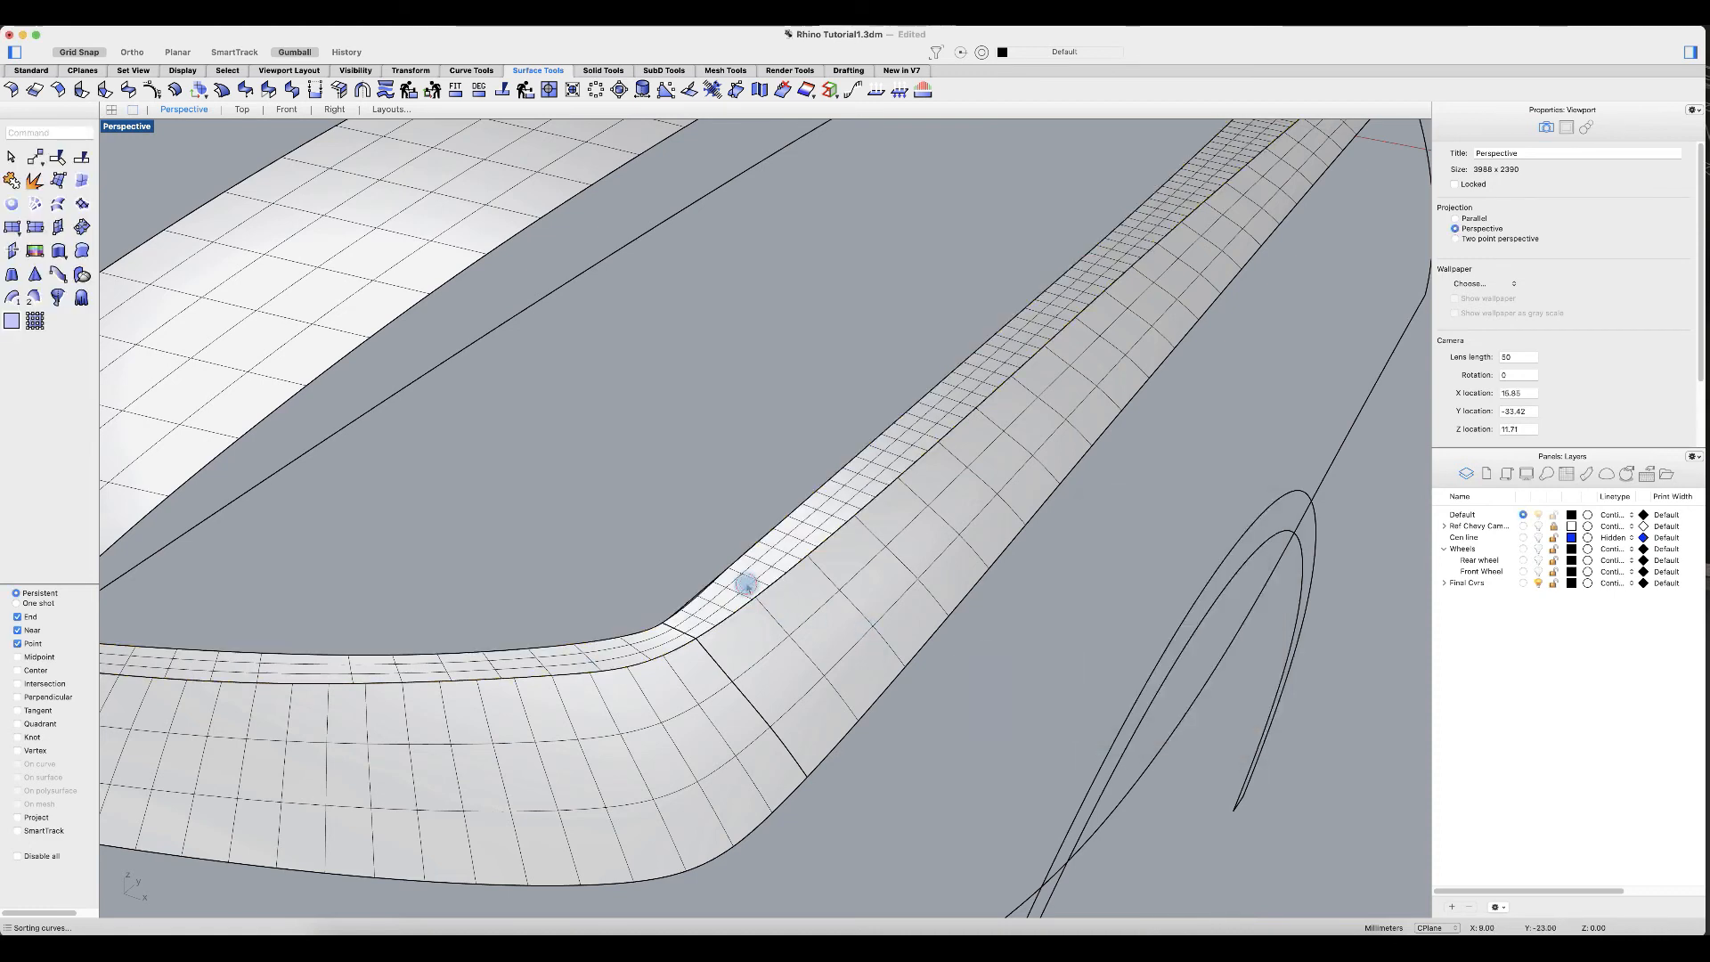
Step: Run a Zebra analysis on the narrow side and front strip surfaces and examine the stripe flow at their corner joint
click(749, 583)
shift+click(646, 639)
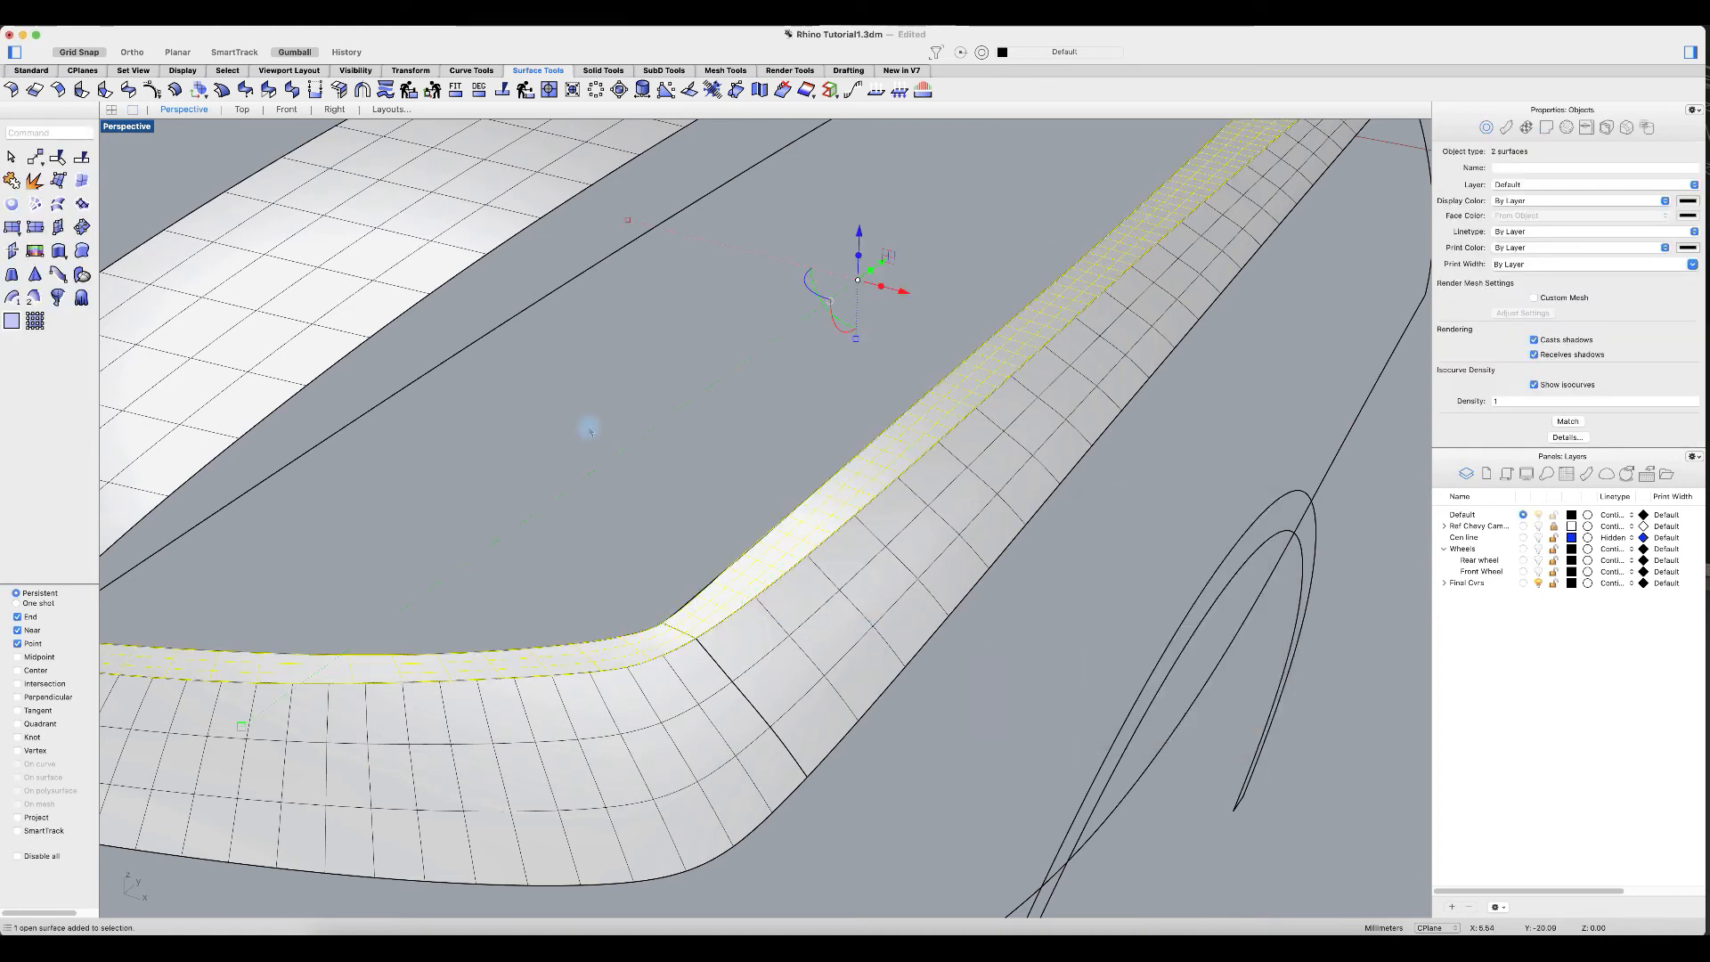
click(812, 94)
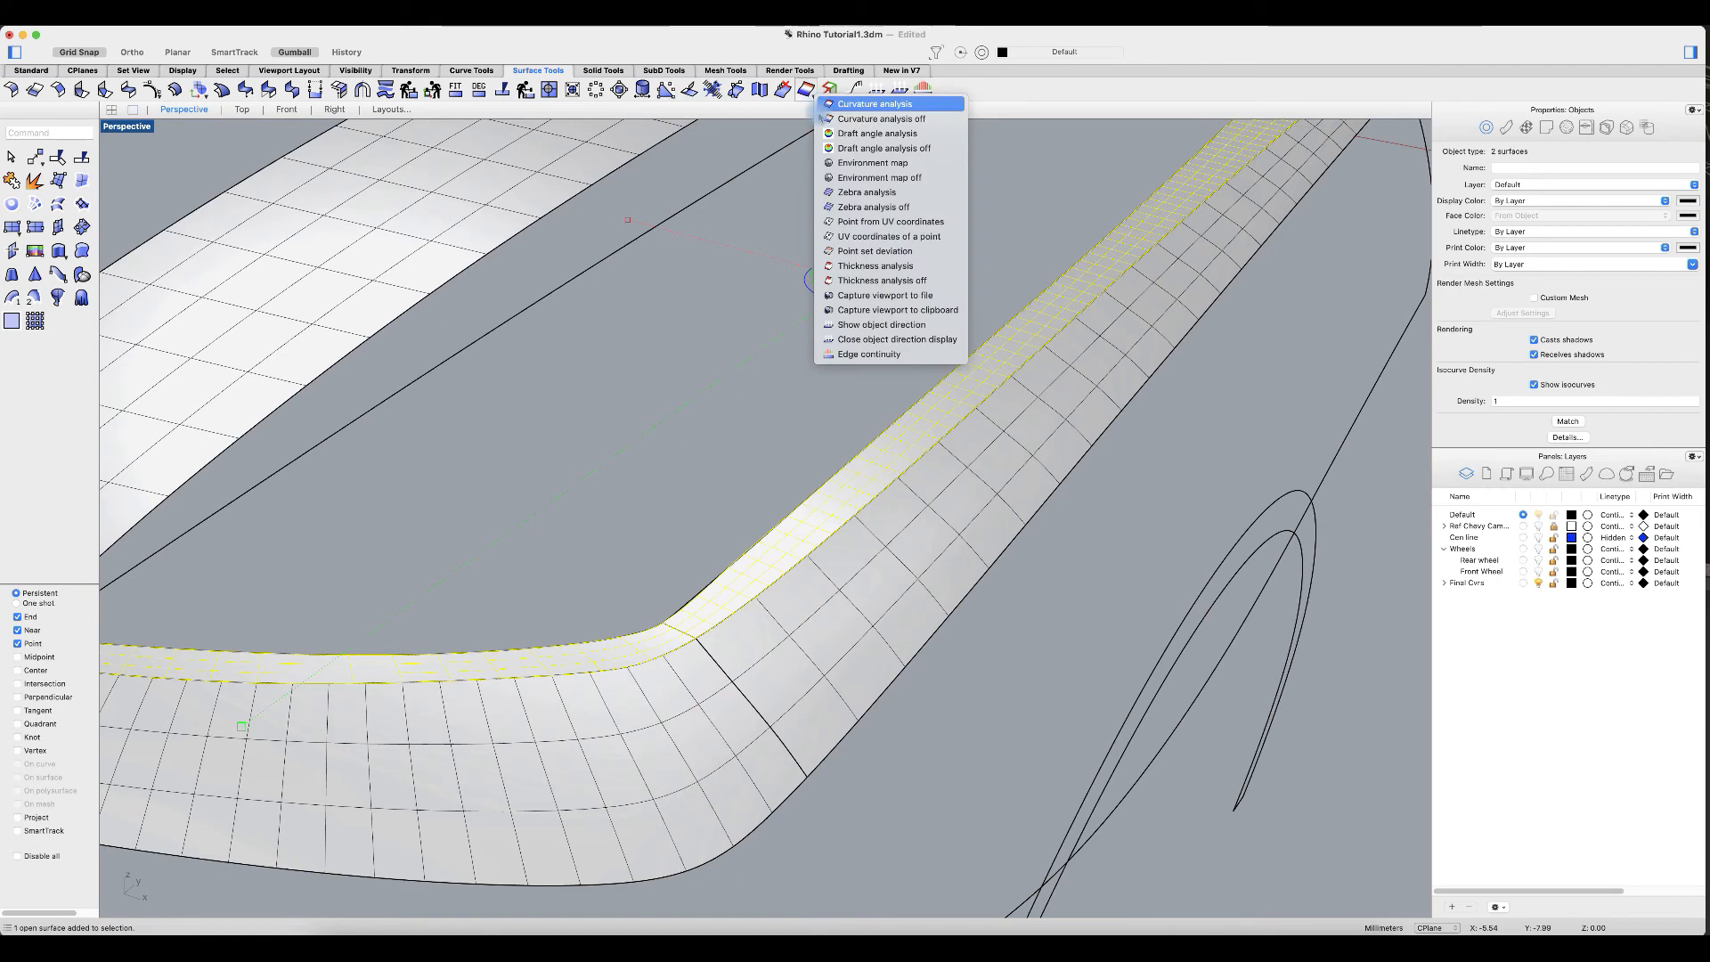
click(855, 184)
mouse_move(716, 446)
right_down()
mouse_move(695, 523)
mouse_move(629, 496)
mouse_move(706, 478)
right_up()
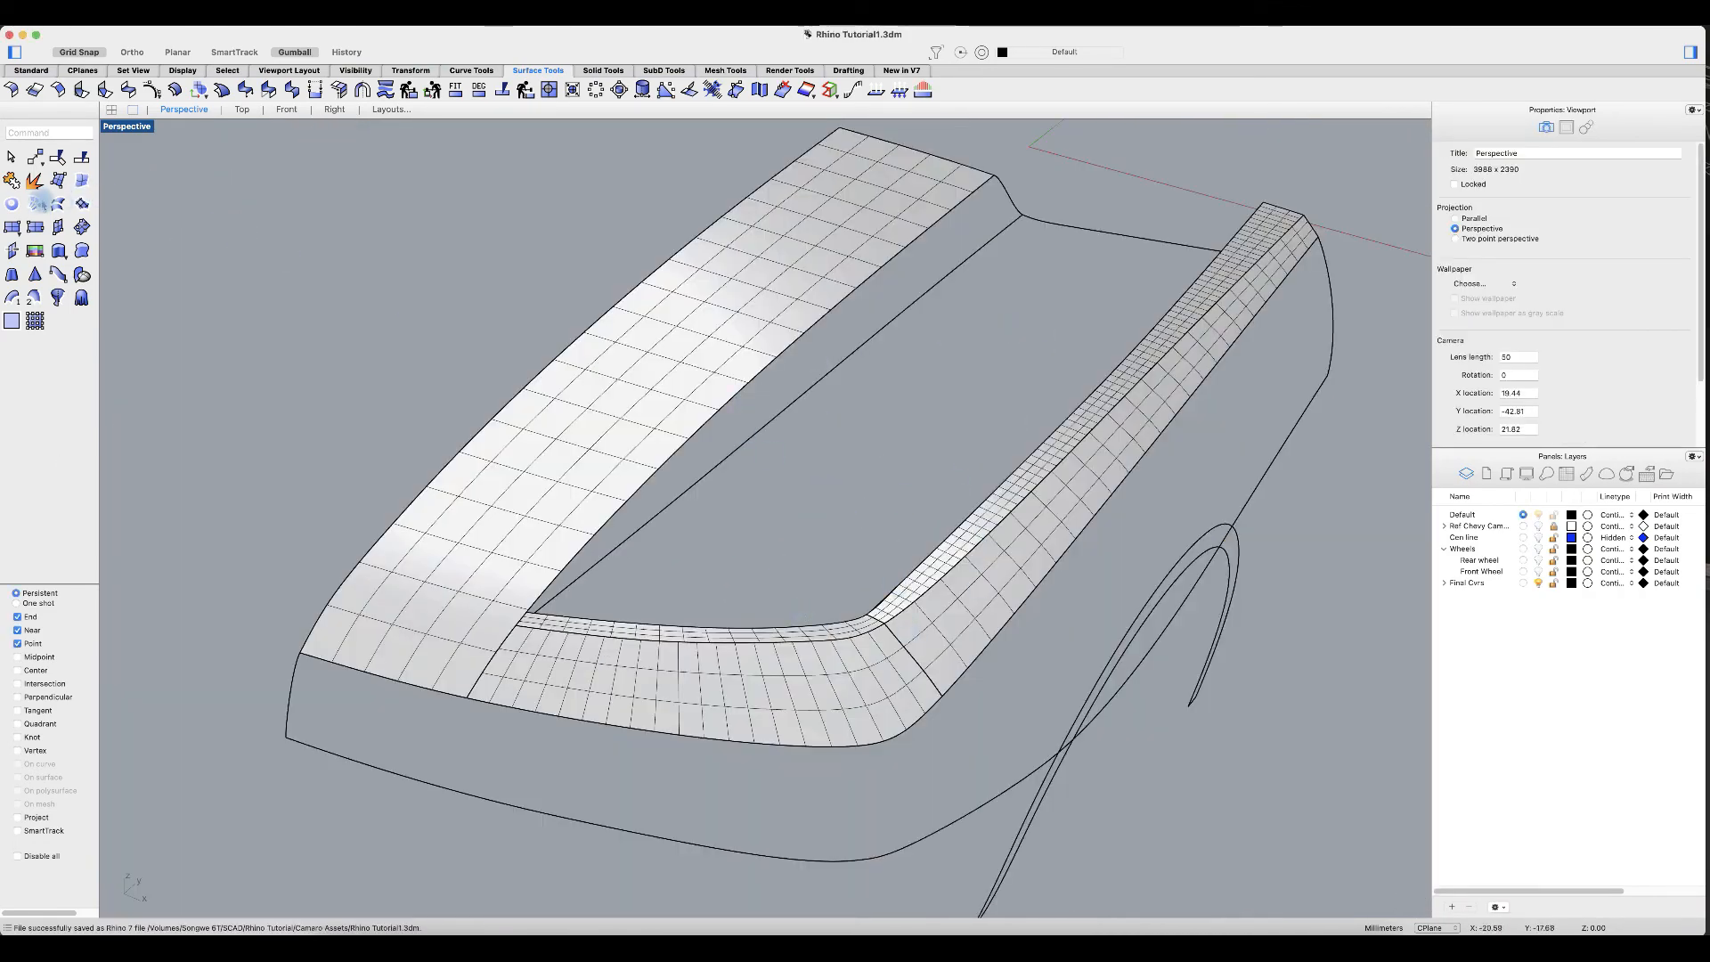
Step: Create a network surface for the recessed hood panel from its front, diagonal, rear and outer boundaries, with edges A and B set to position matching
click(36, 203)
click(663, 627)
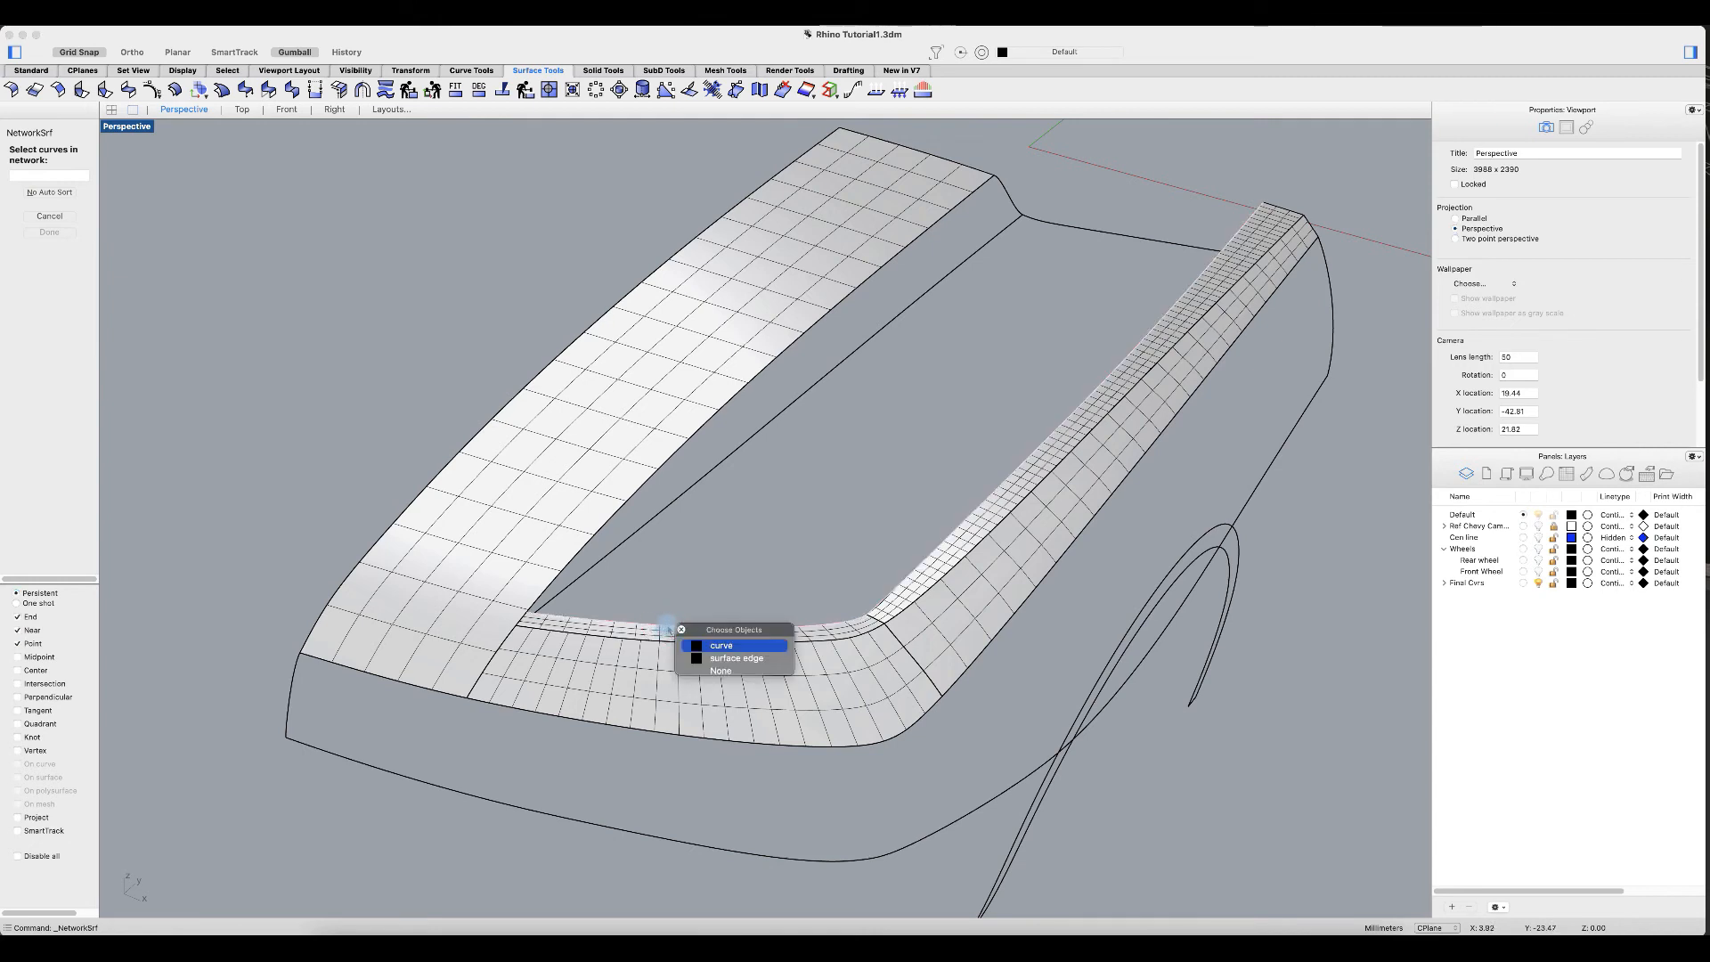
click(726, 658)
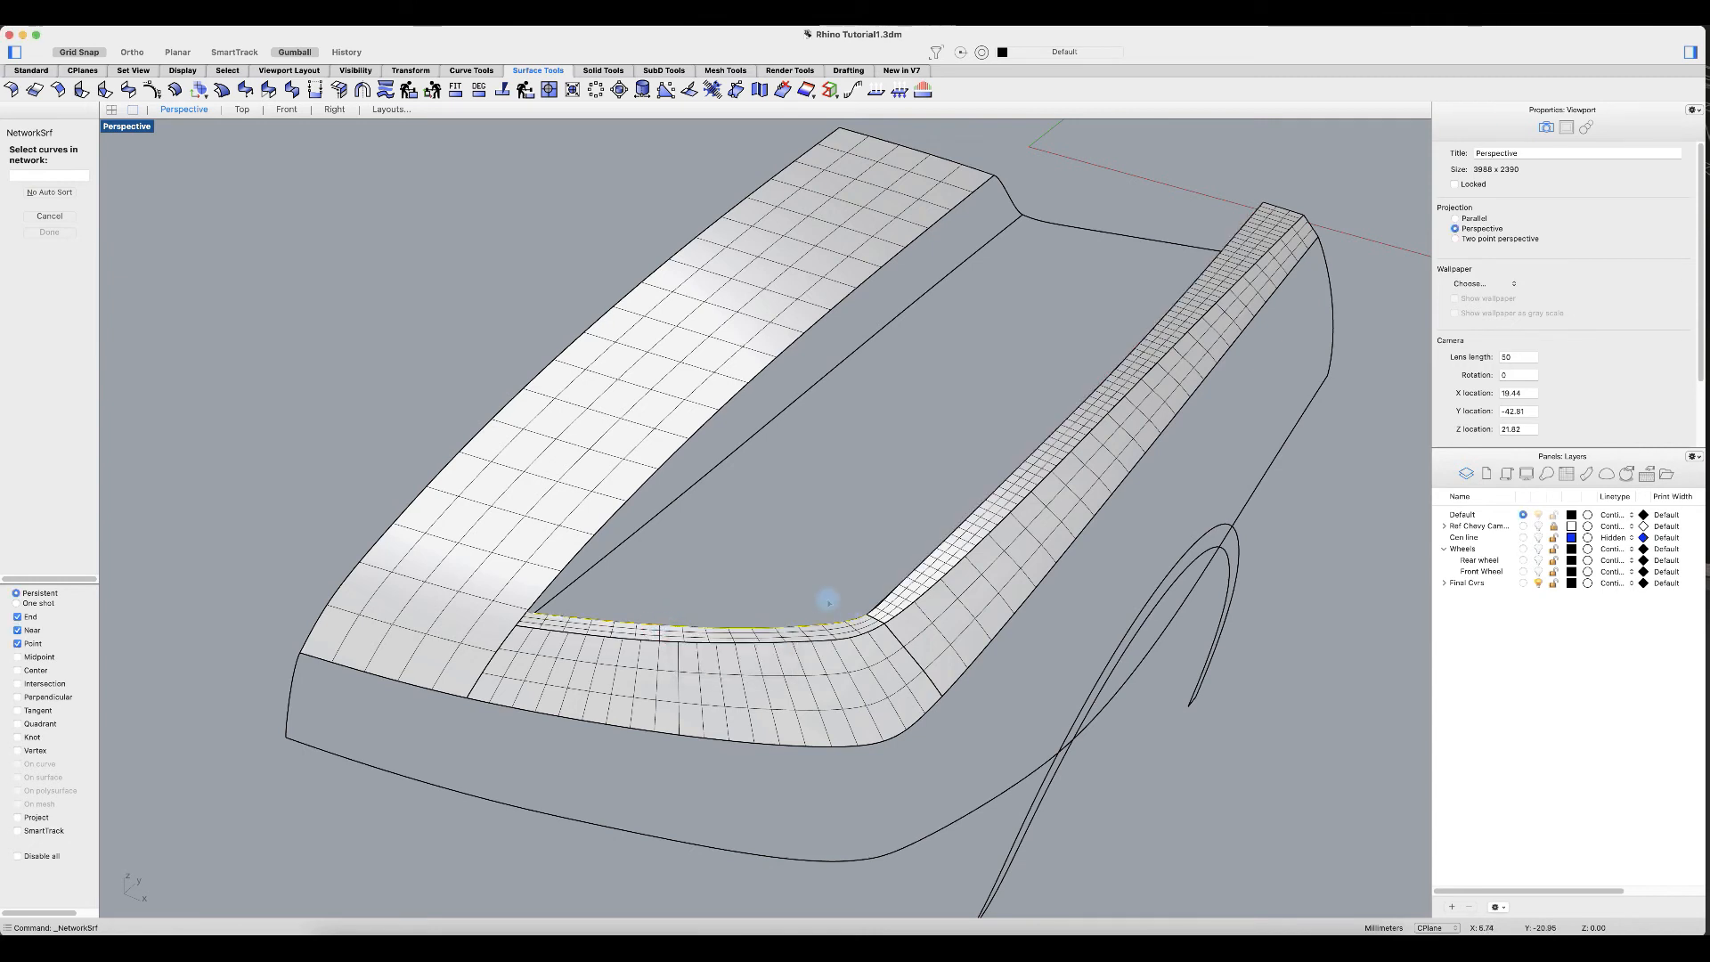
click(627, 545)
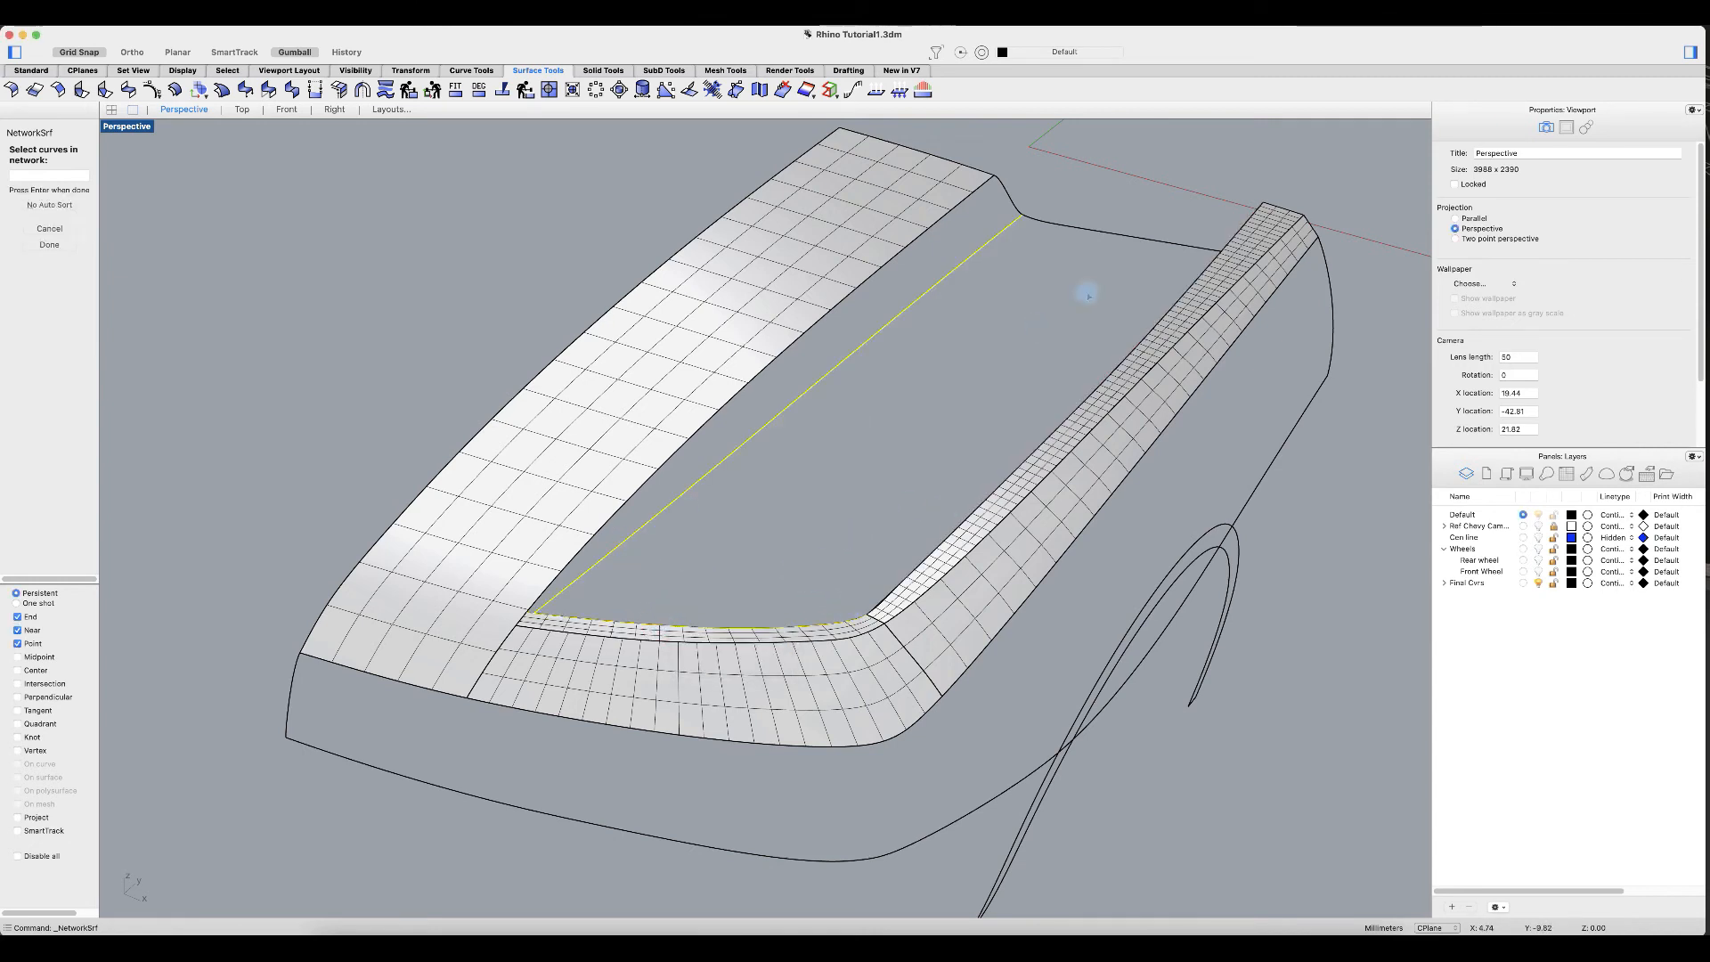
click(1076, 234)
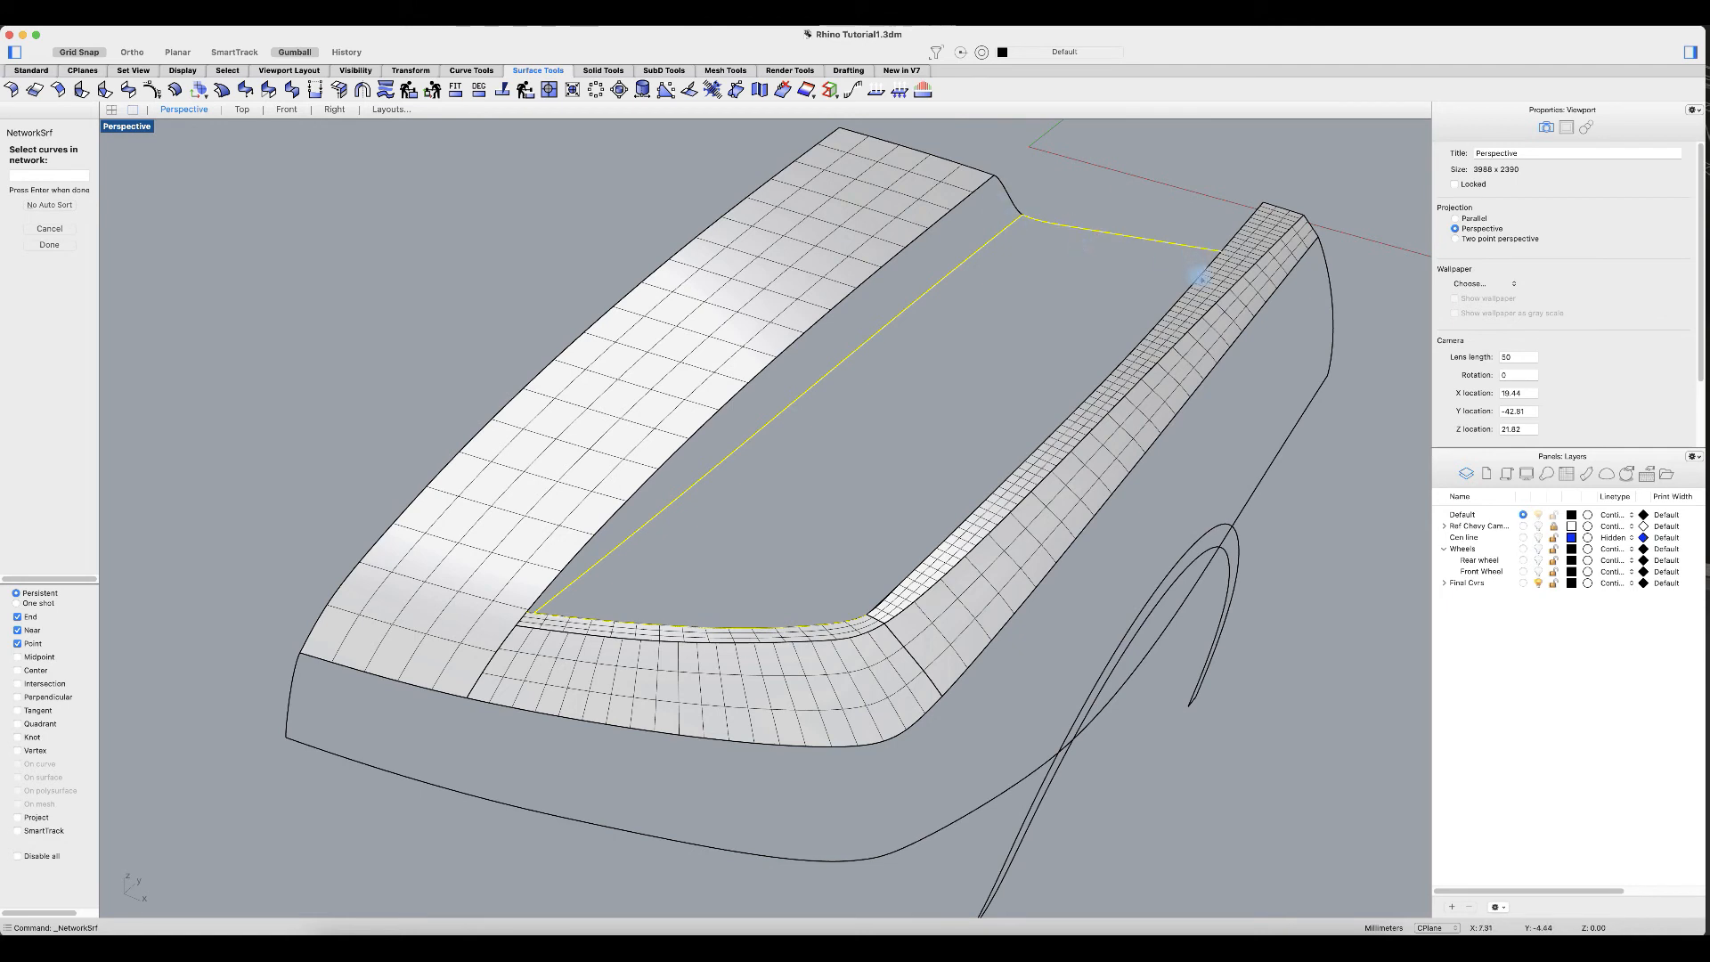
click(1201, 279)
click(1250, 309)
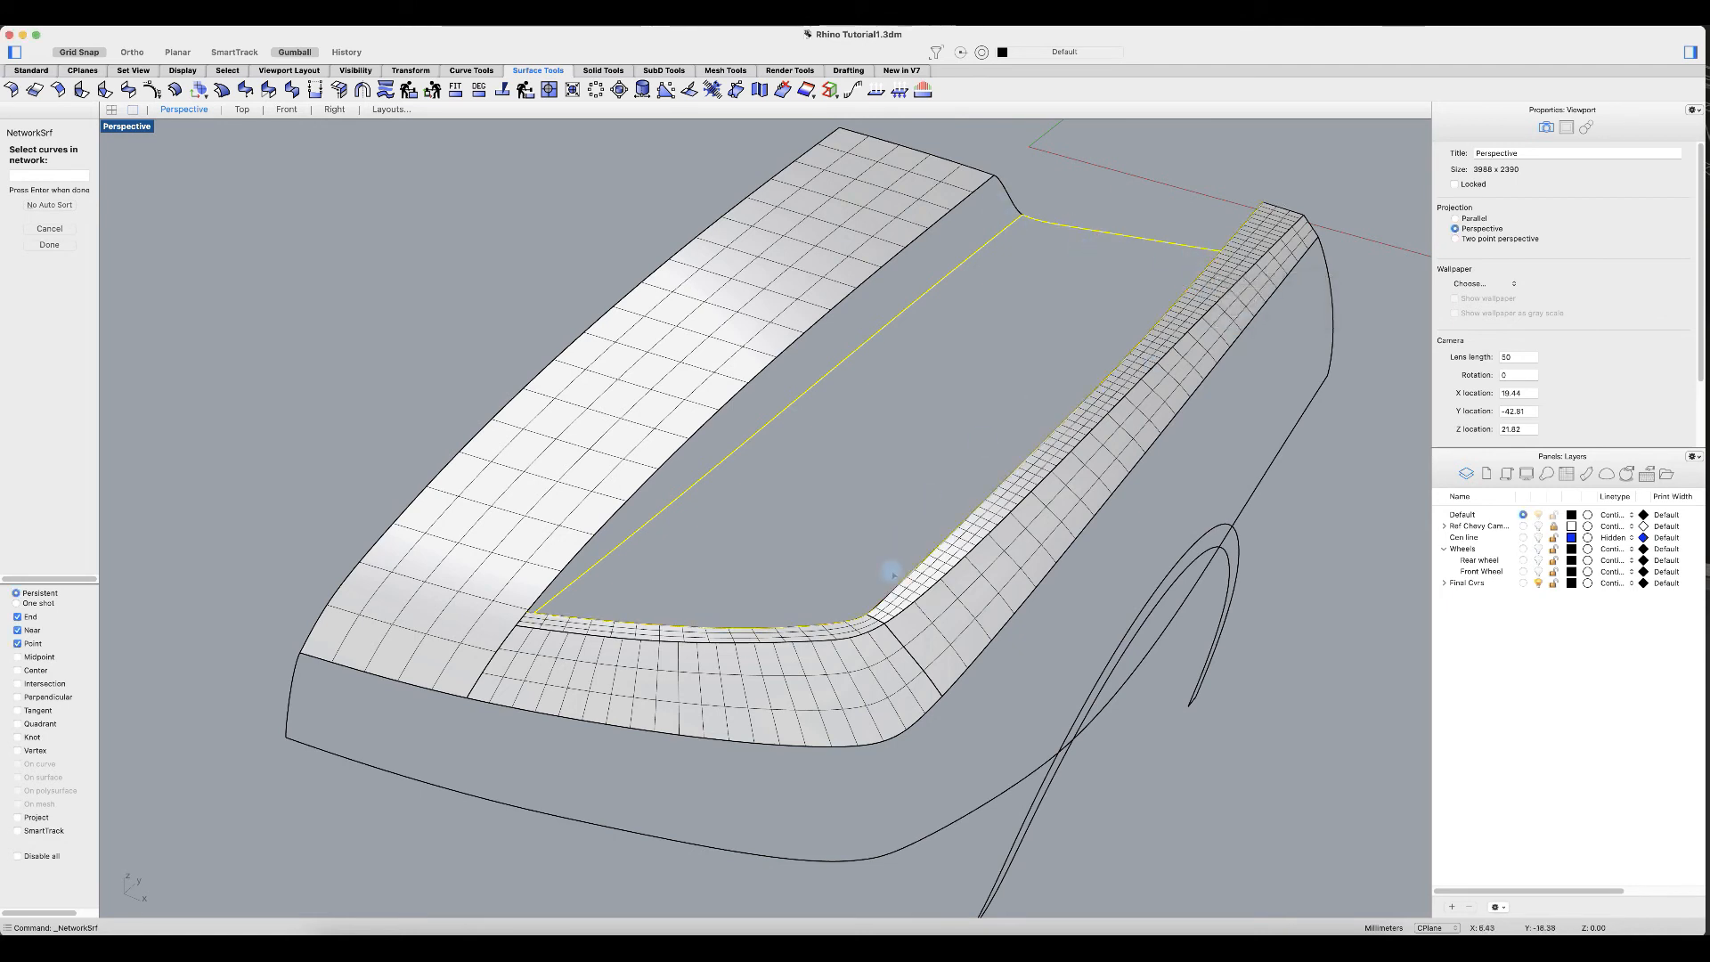
key(Return)
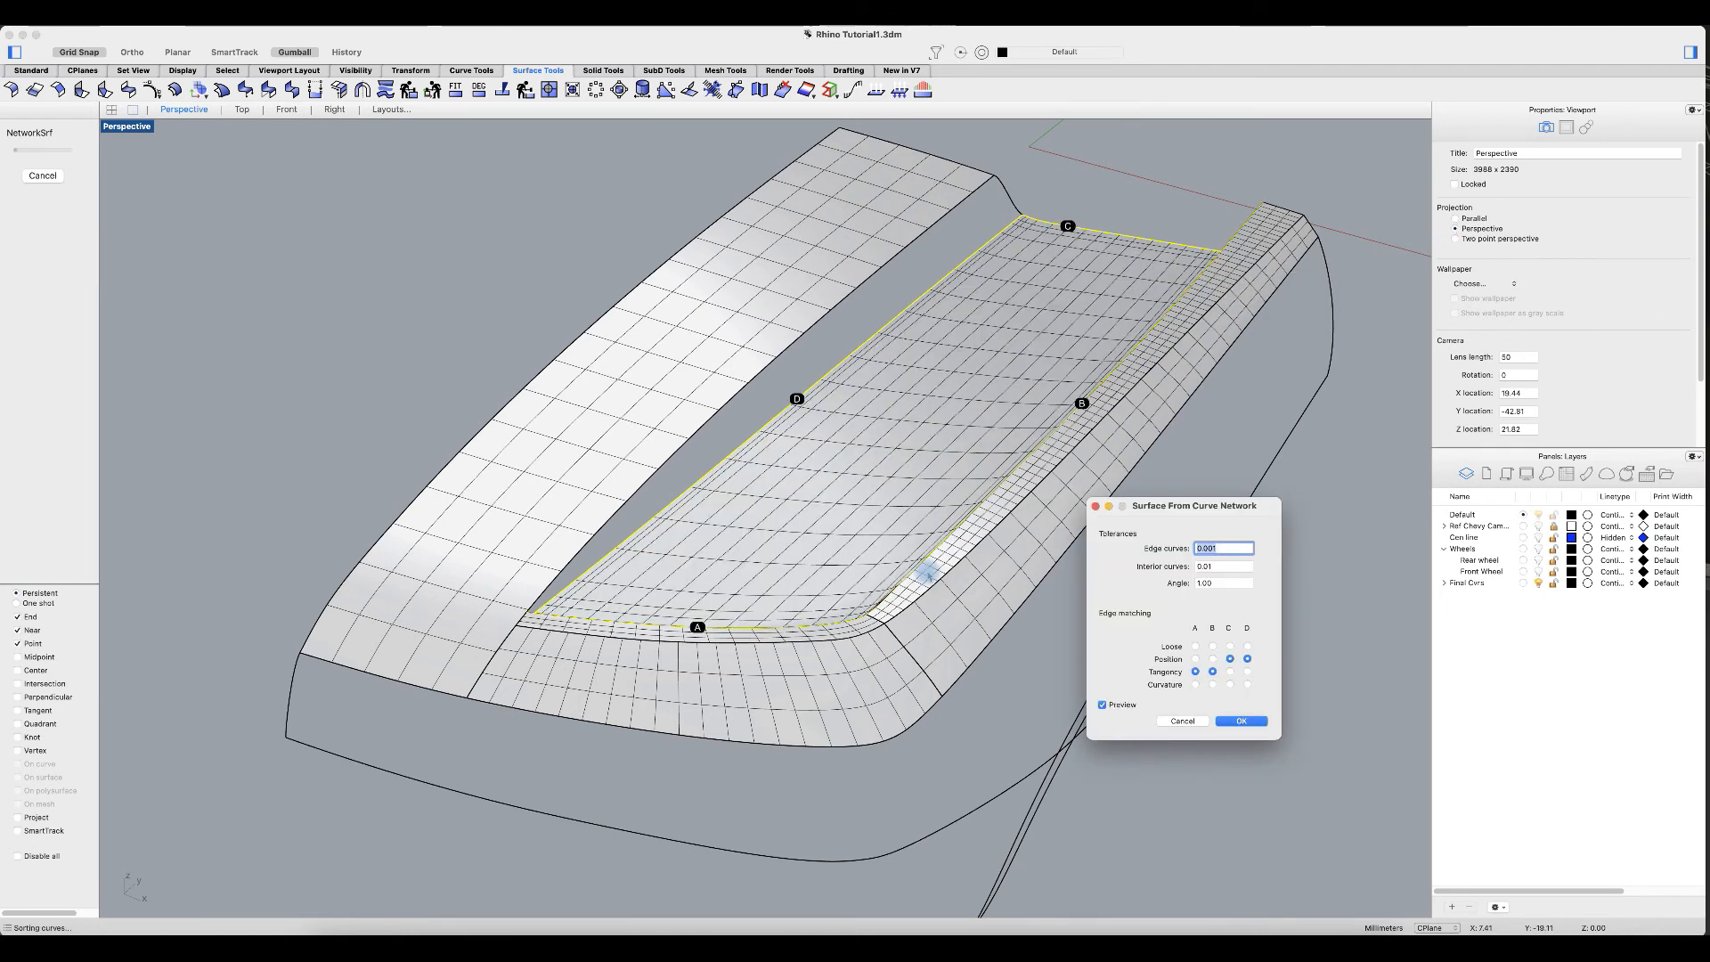
click(1196, 660)
click(1213, 659)
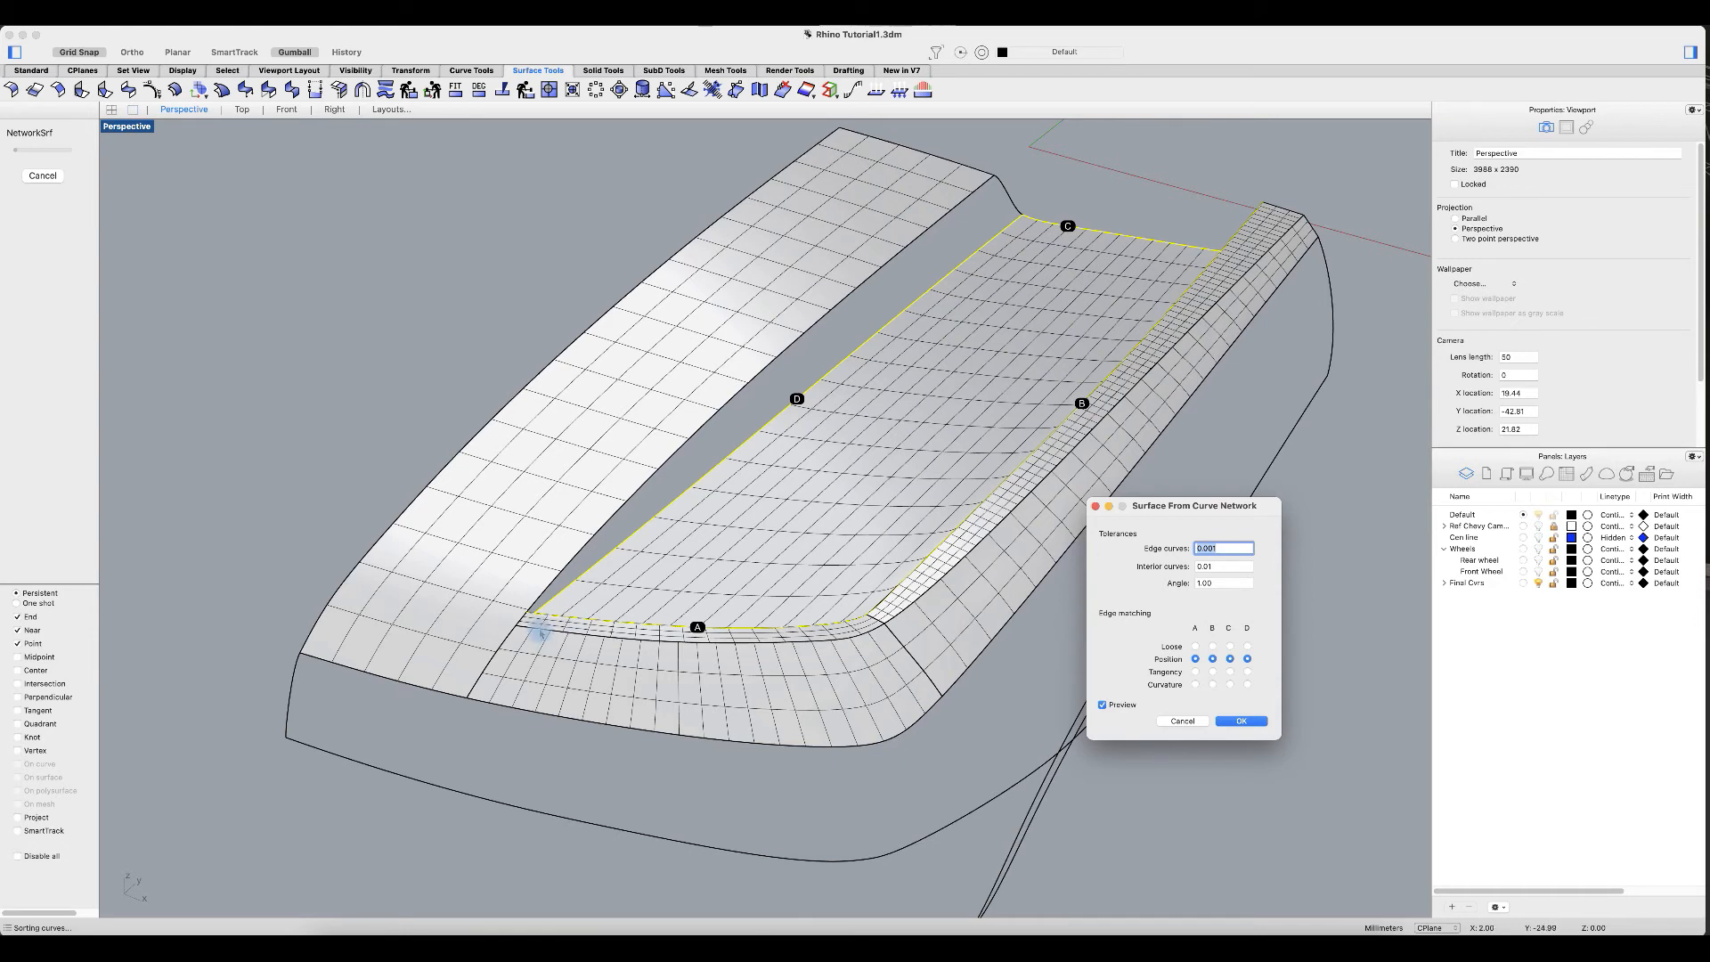
Step: Set up a network surface across the tapered gap between the central hood surface and the recessed panel, using their edges and the short rear curve
click(436, 674)
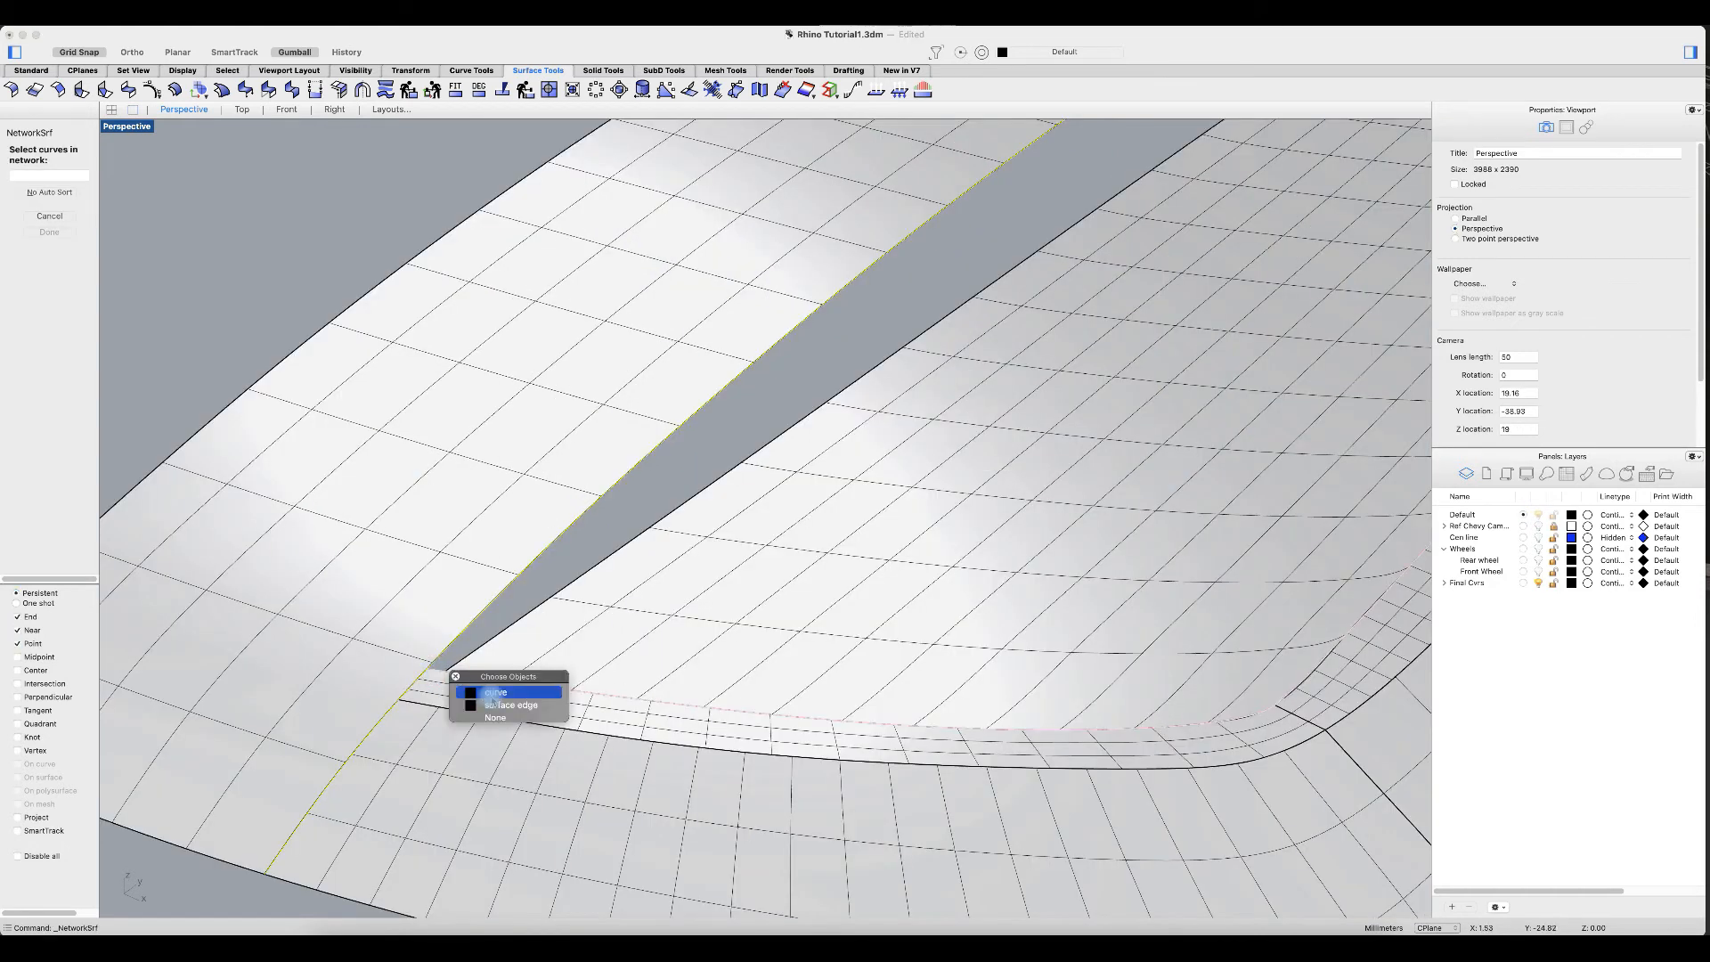
click(497, 700)
click(522, 615)
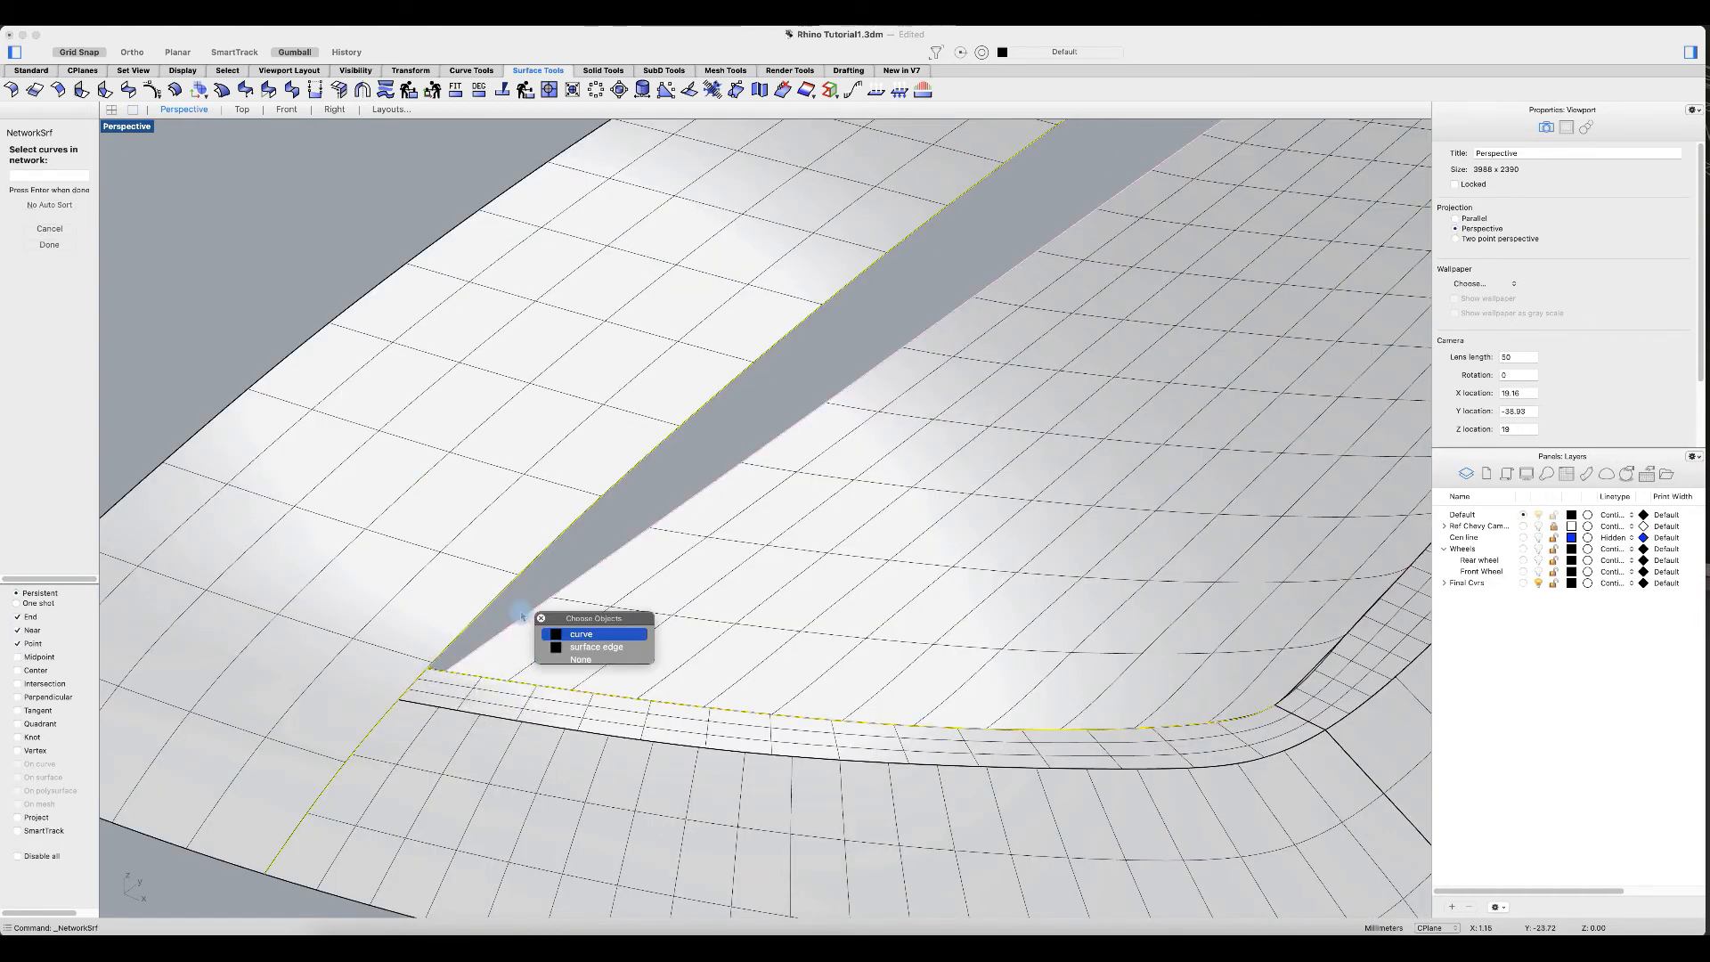
click(599, 647)
scroll(1014, 445, down, 5)
click(1088, 204)
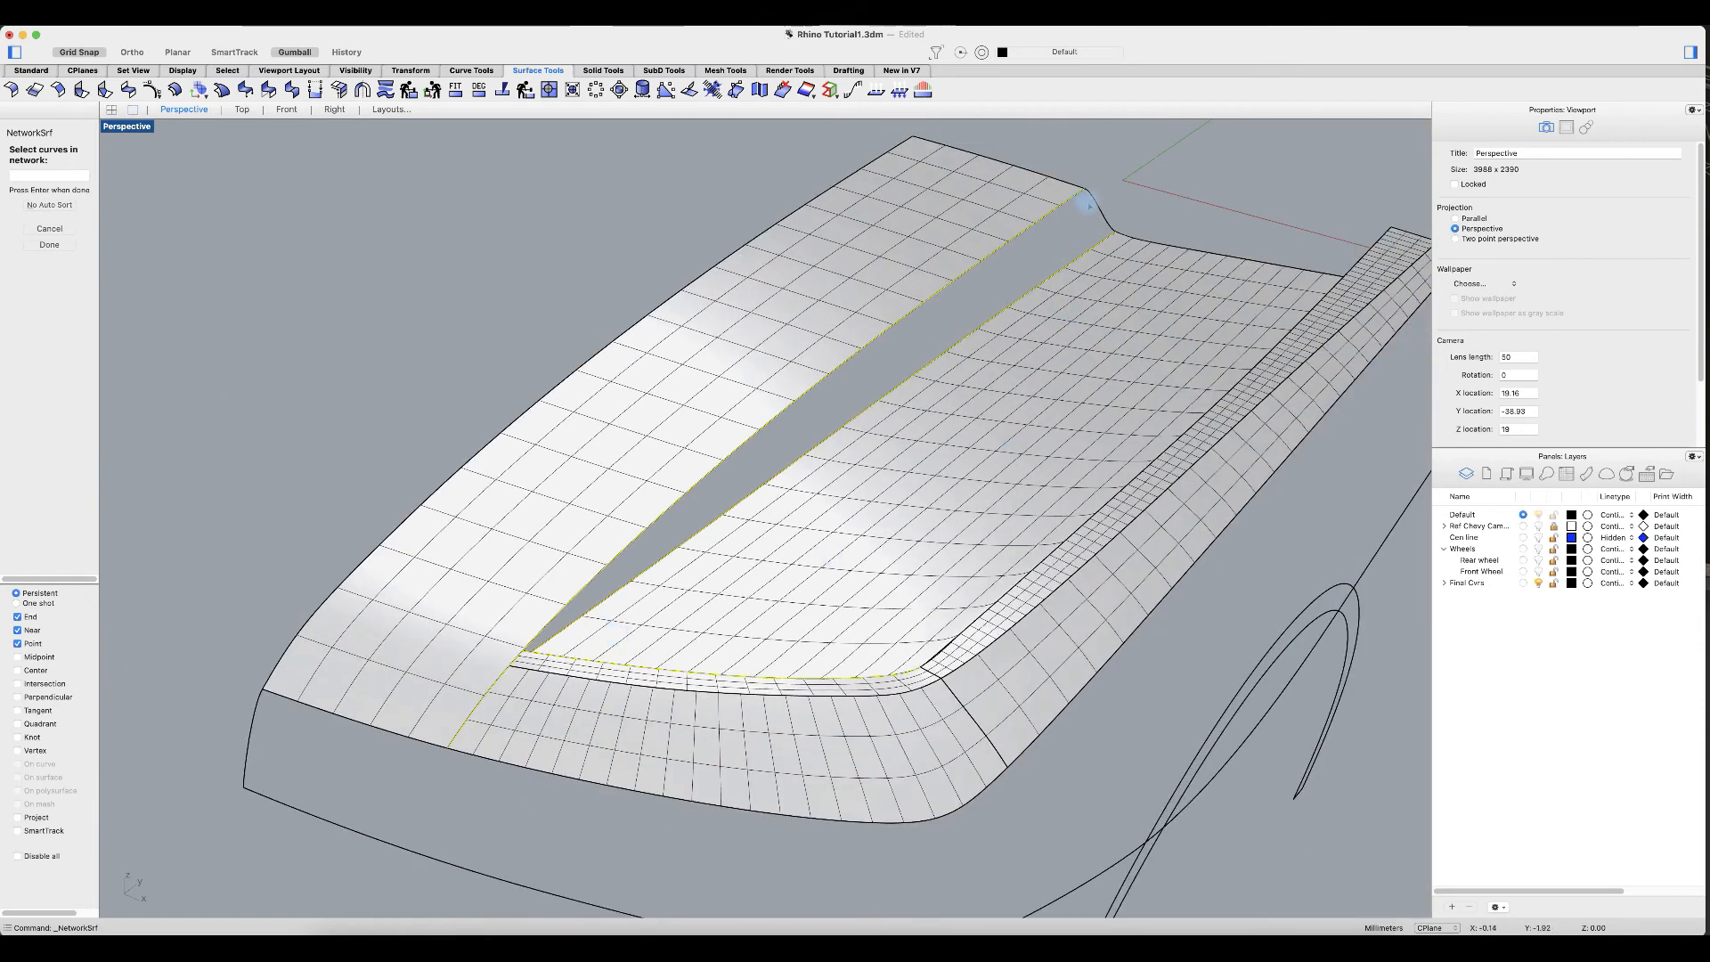
key(Return)
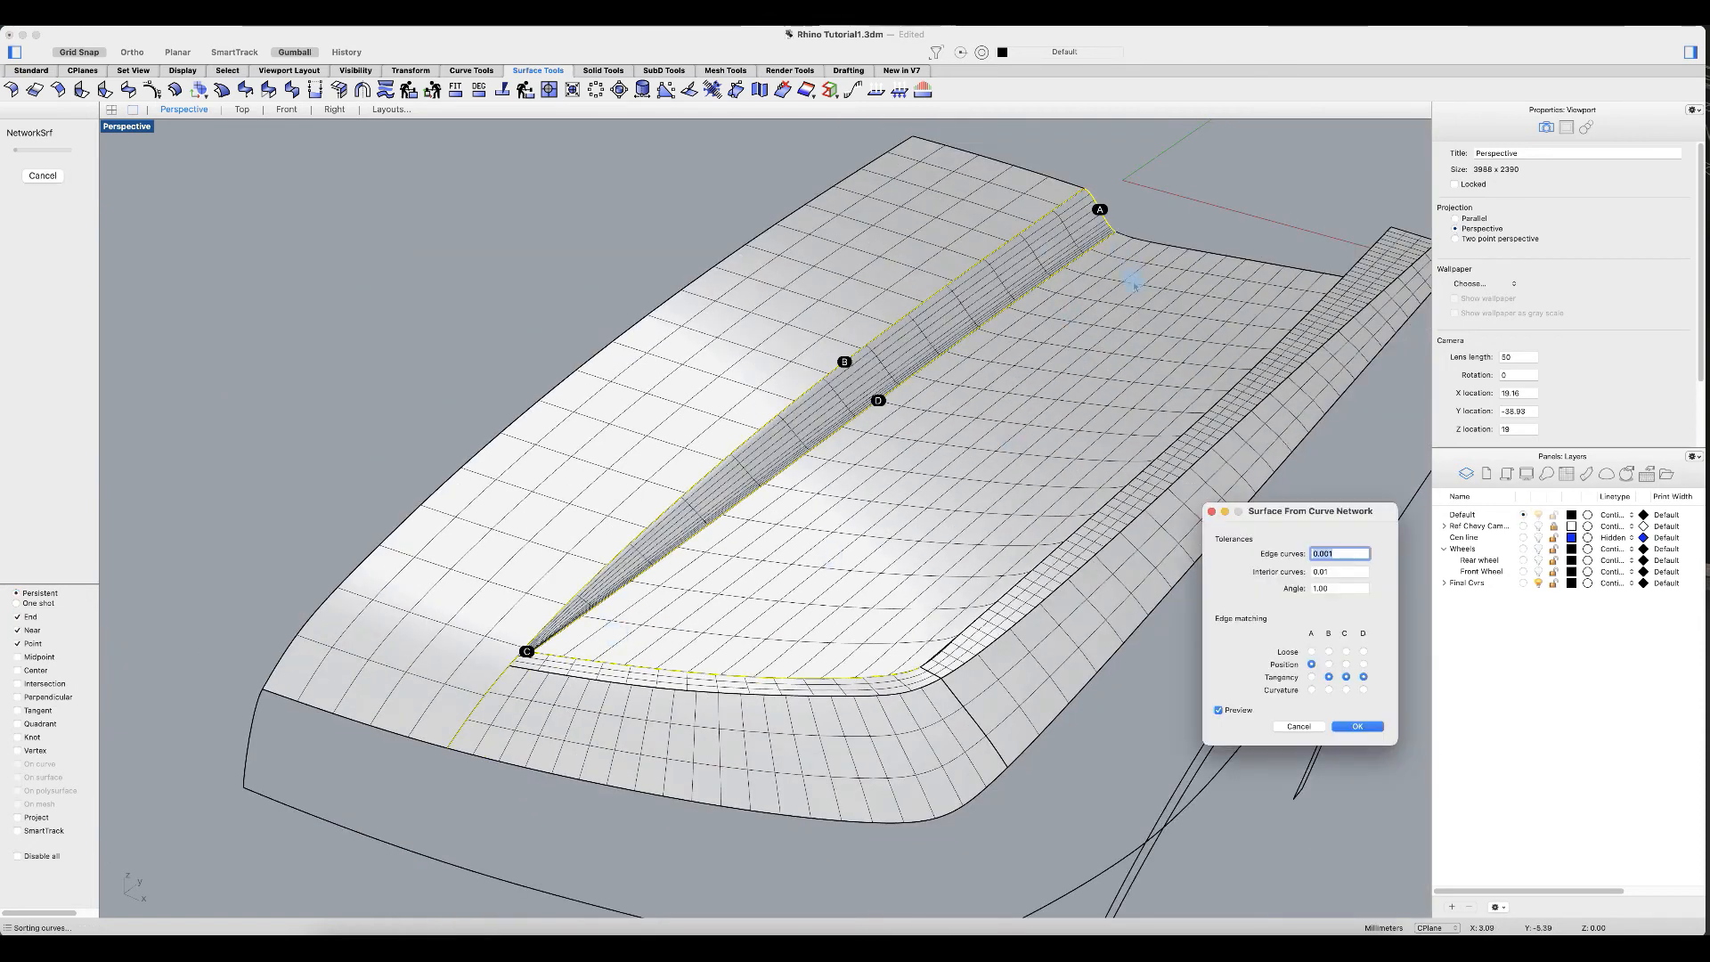
Step: Set edge C of the tapered surface to position matching and edges B and D to tangency, and inspect the preview
click(1328, 664)
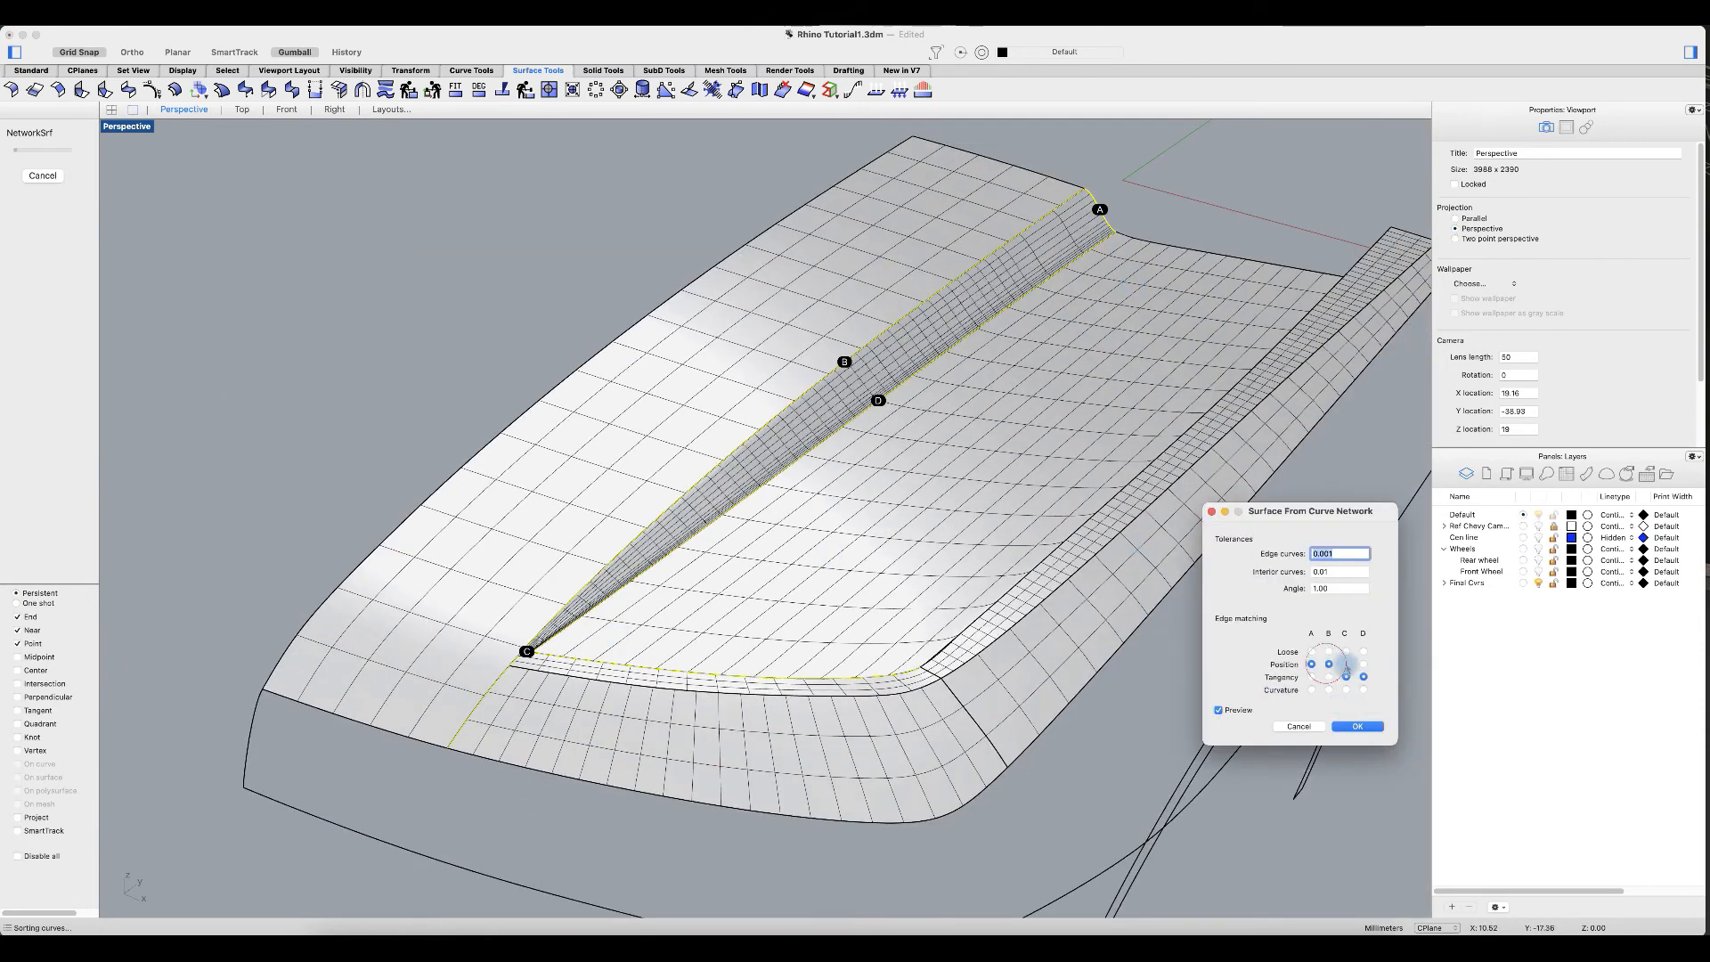
click(1346, 663)
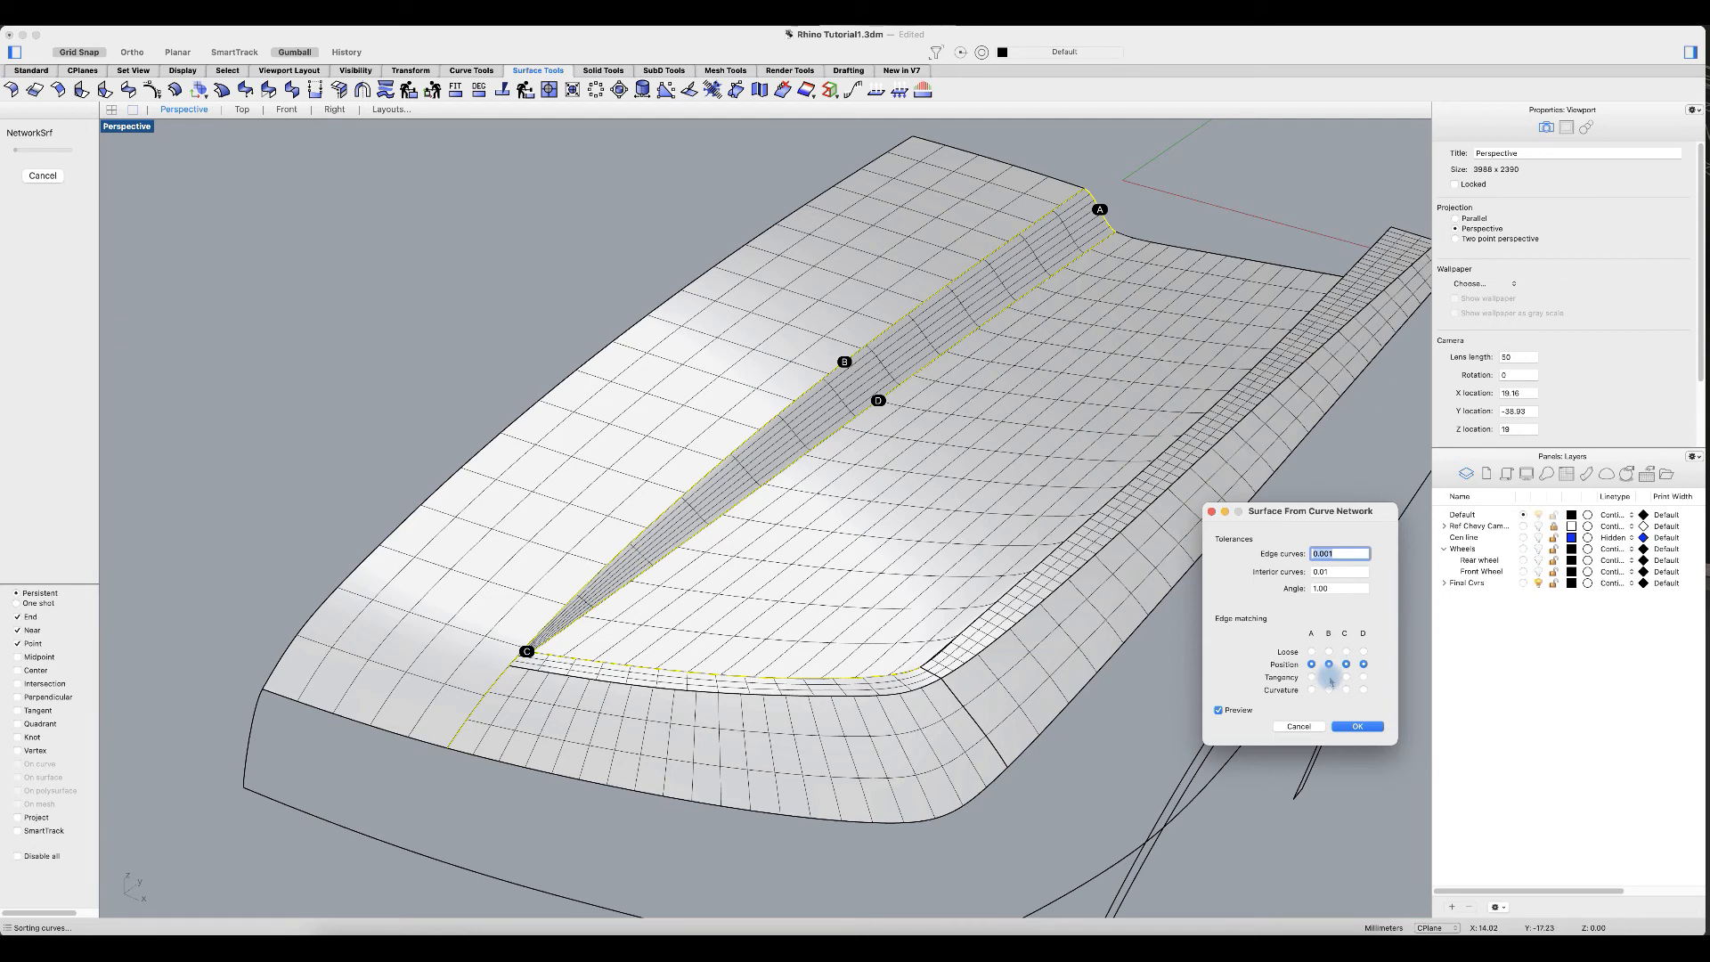
click(1329, 678)
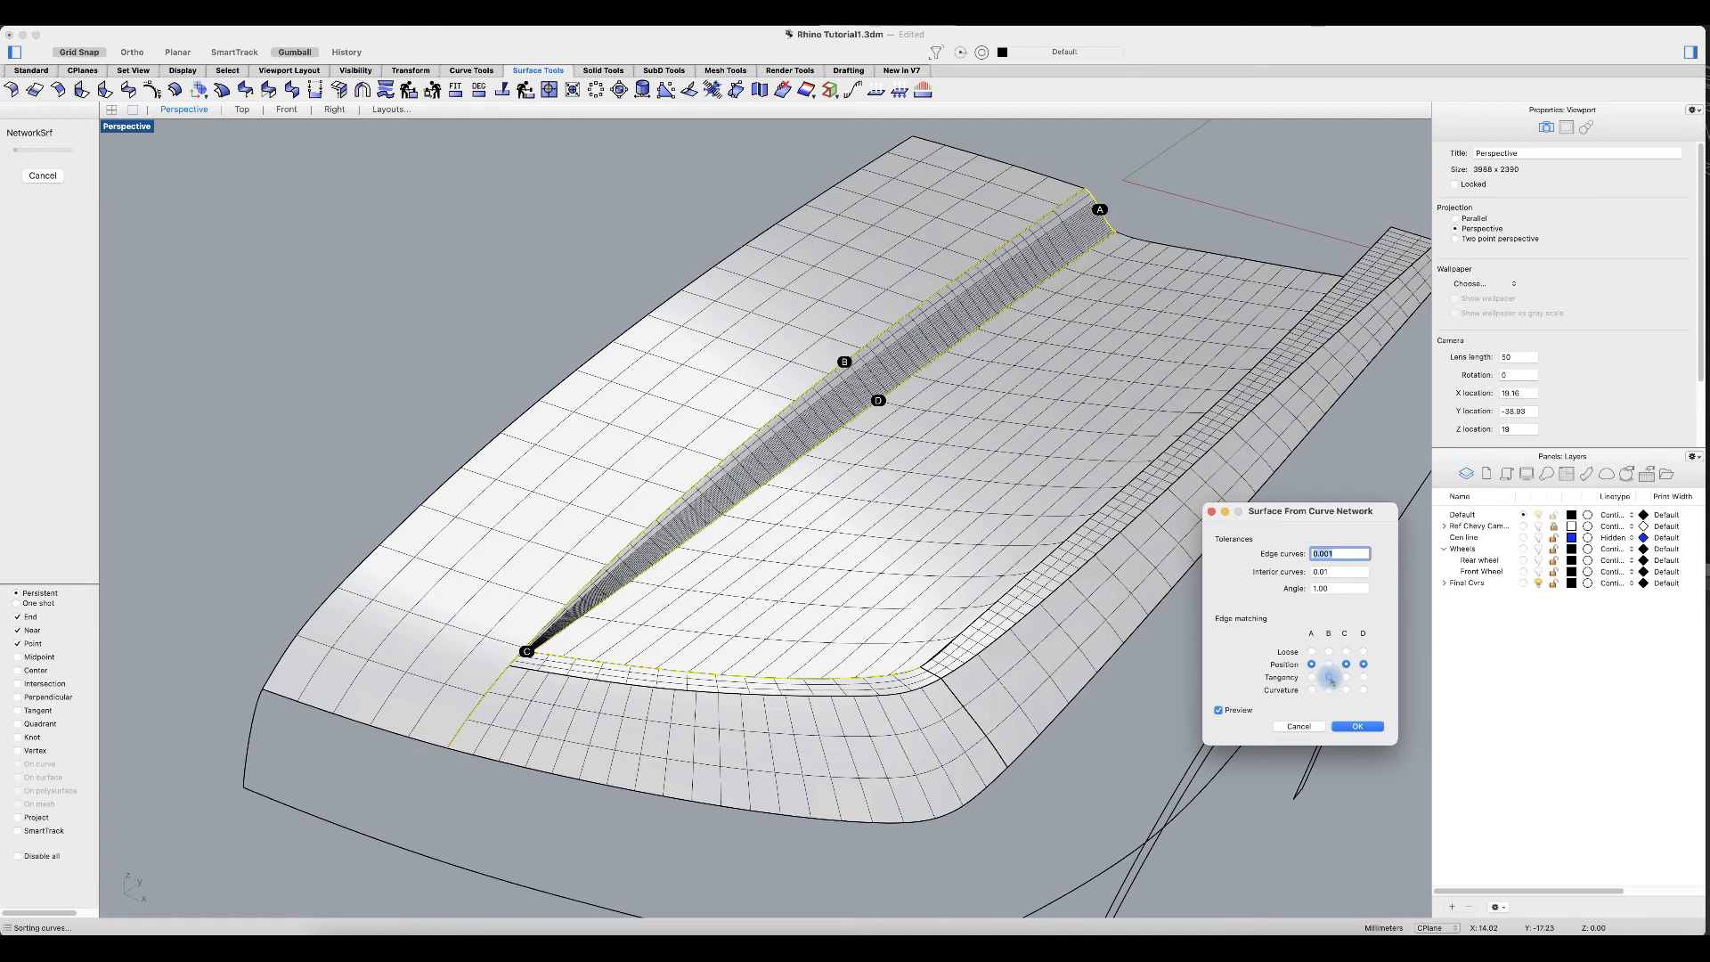
click(1364, 678)
right_drag(840, 487, 880, 475)
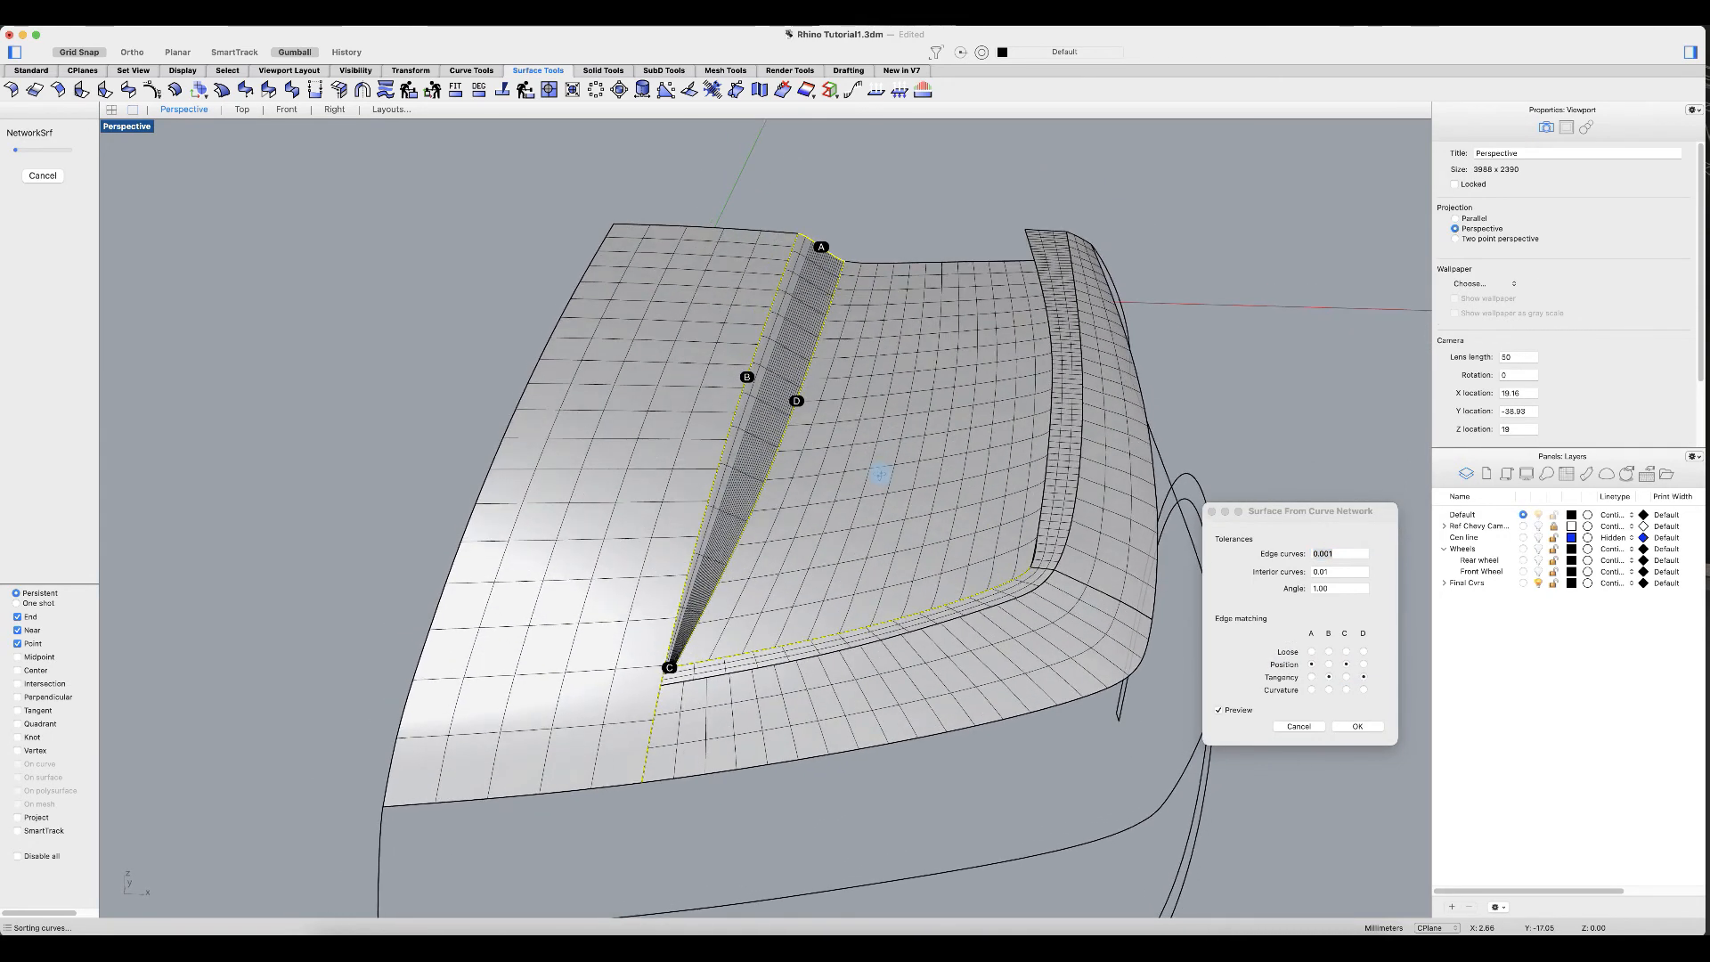
Step: Try position, tangency and curvature matching on edges B and D of the tapered surface, comparing the previews
click(1347, 665)
click(1362, 665)
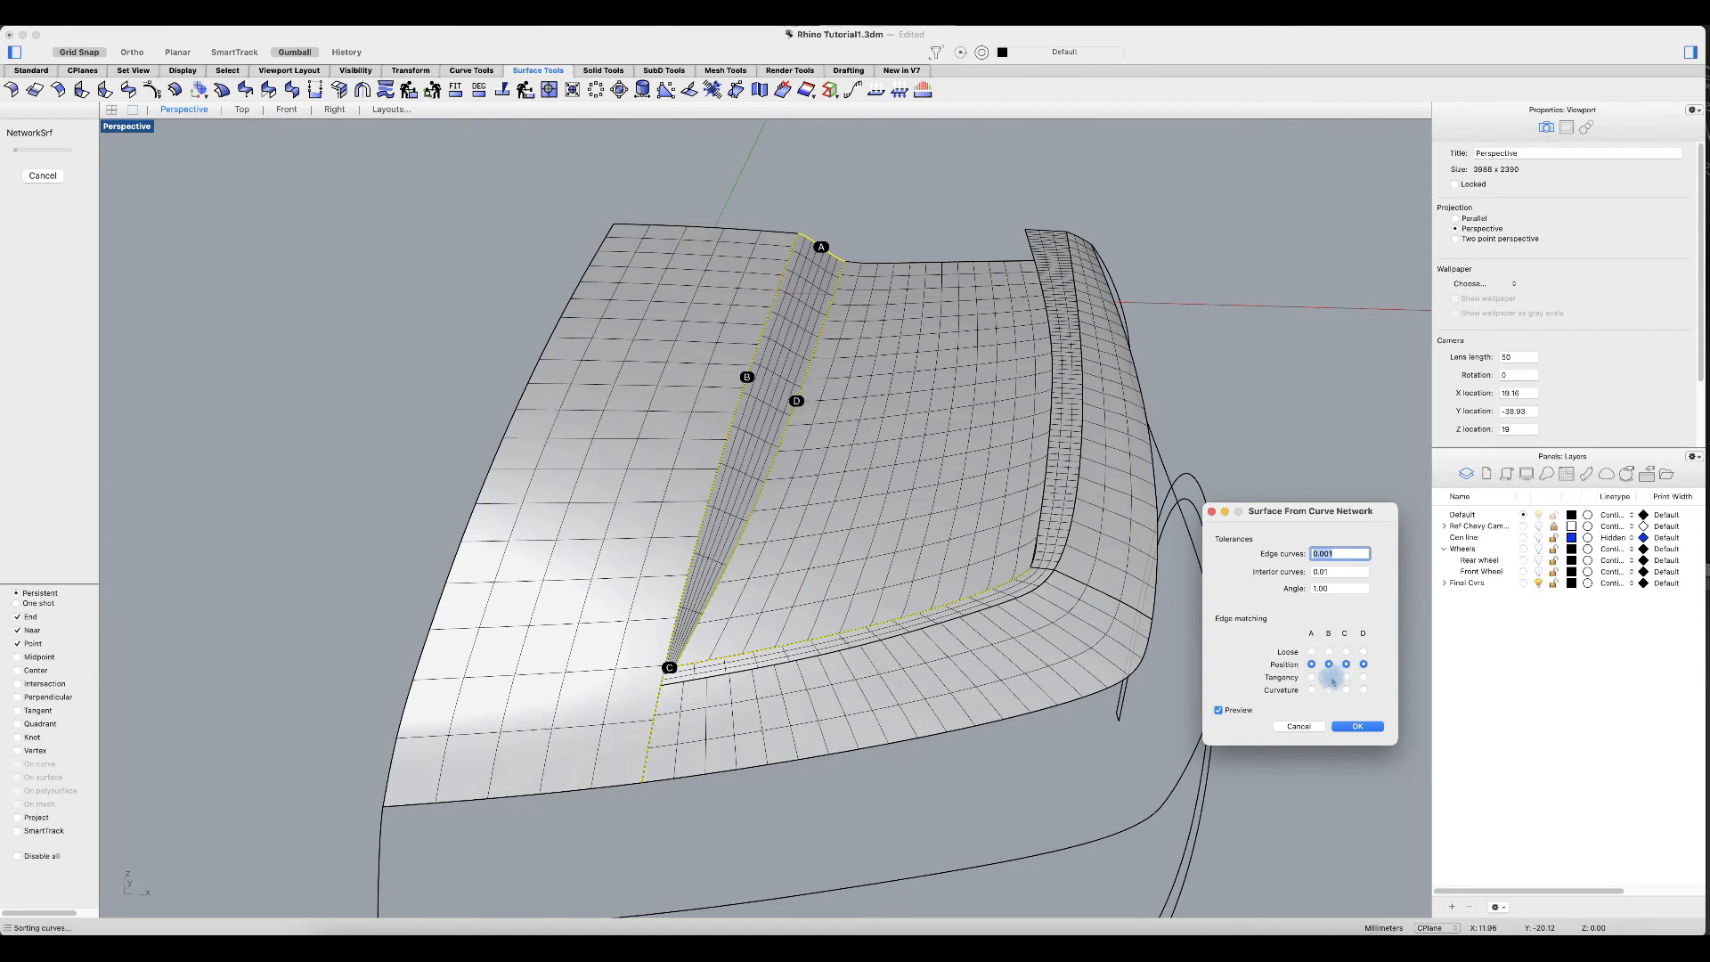
click(1330, 678)
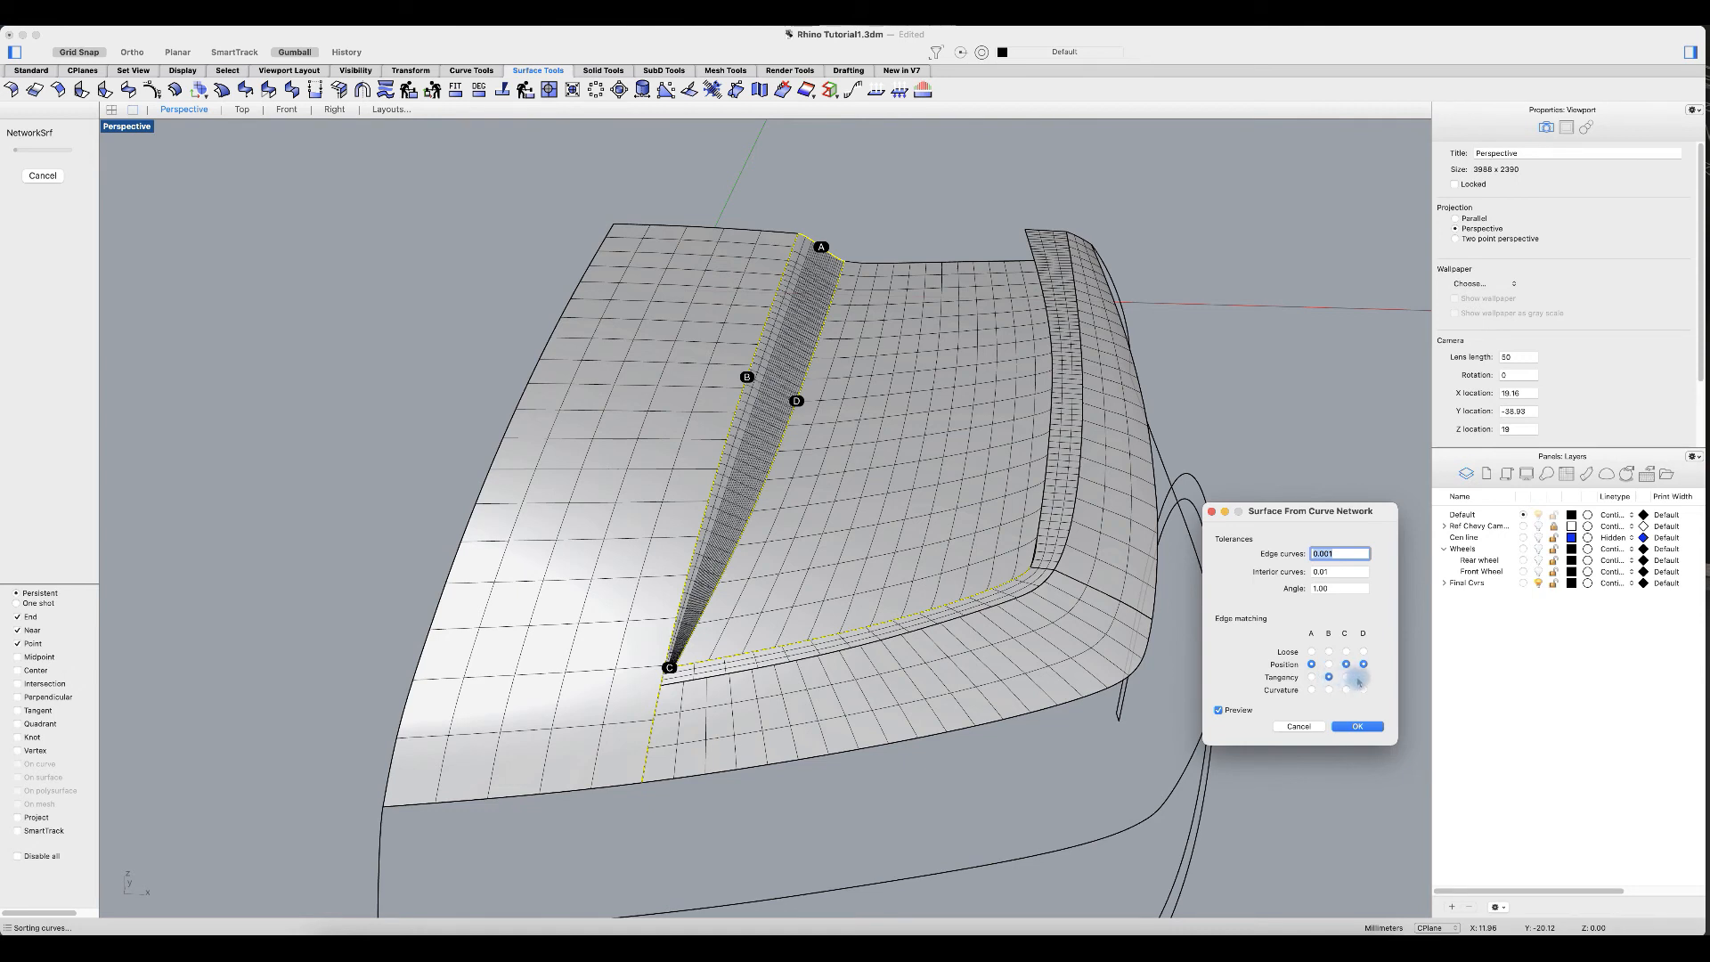
click(1367, 727)
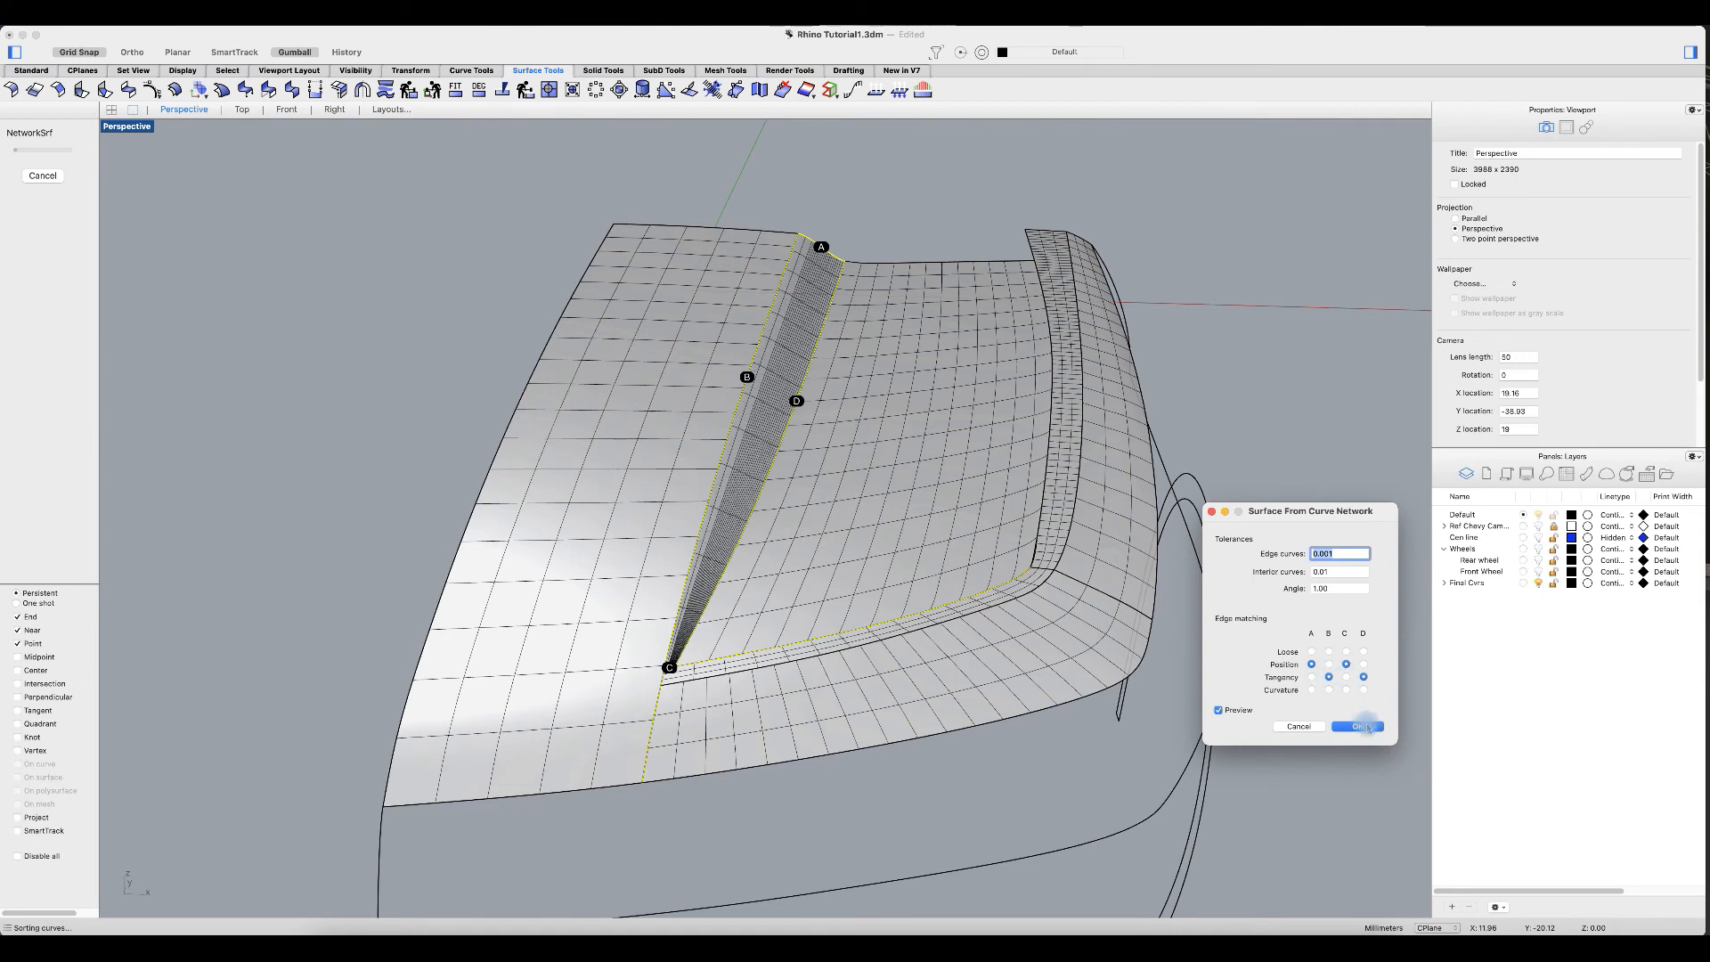
click(1329, 691)
click(1364, 691)
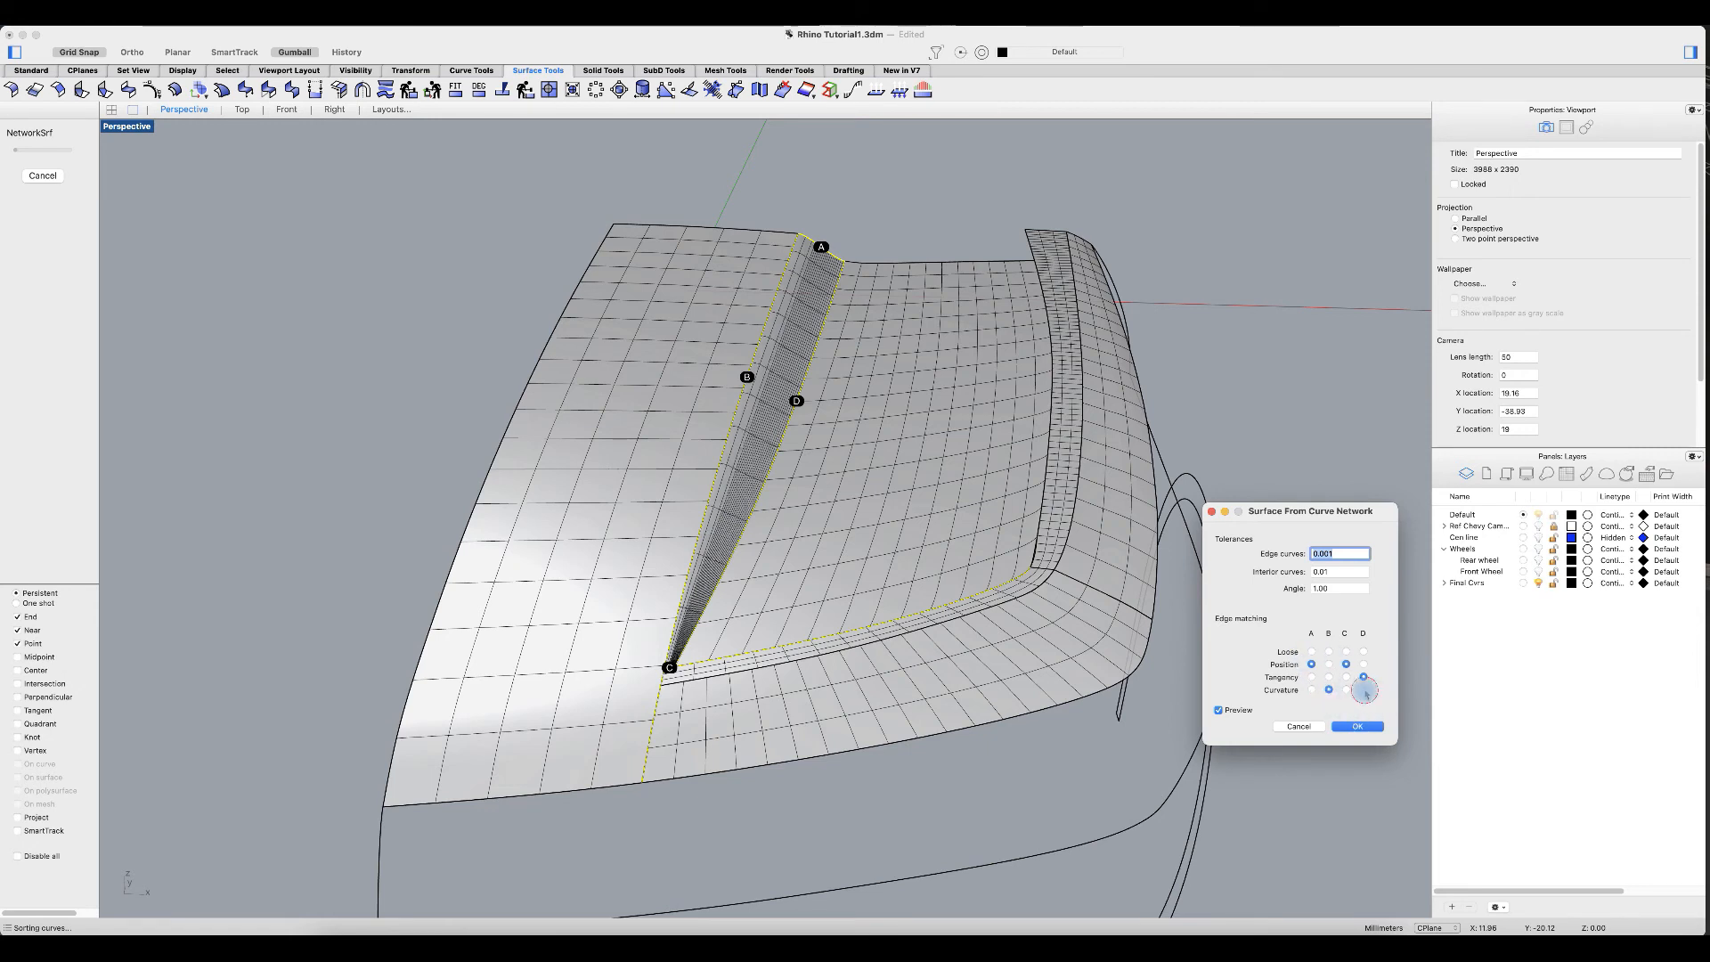
Step: Set edges B and D to tangency matching and create the tapered hood surface
click(1329, 677)
click(1361, 678)
click(1367, 728)
Step: Apply the Avocado Gloss Paint material to all hood surfaces and switch the perspective viewport to Rendered display mode
right_drag(1291, 608, 1292, 606)
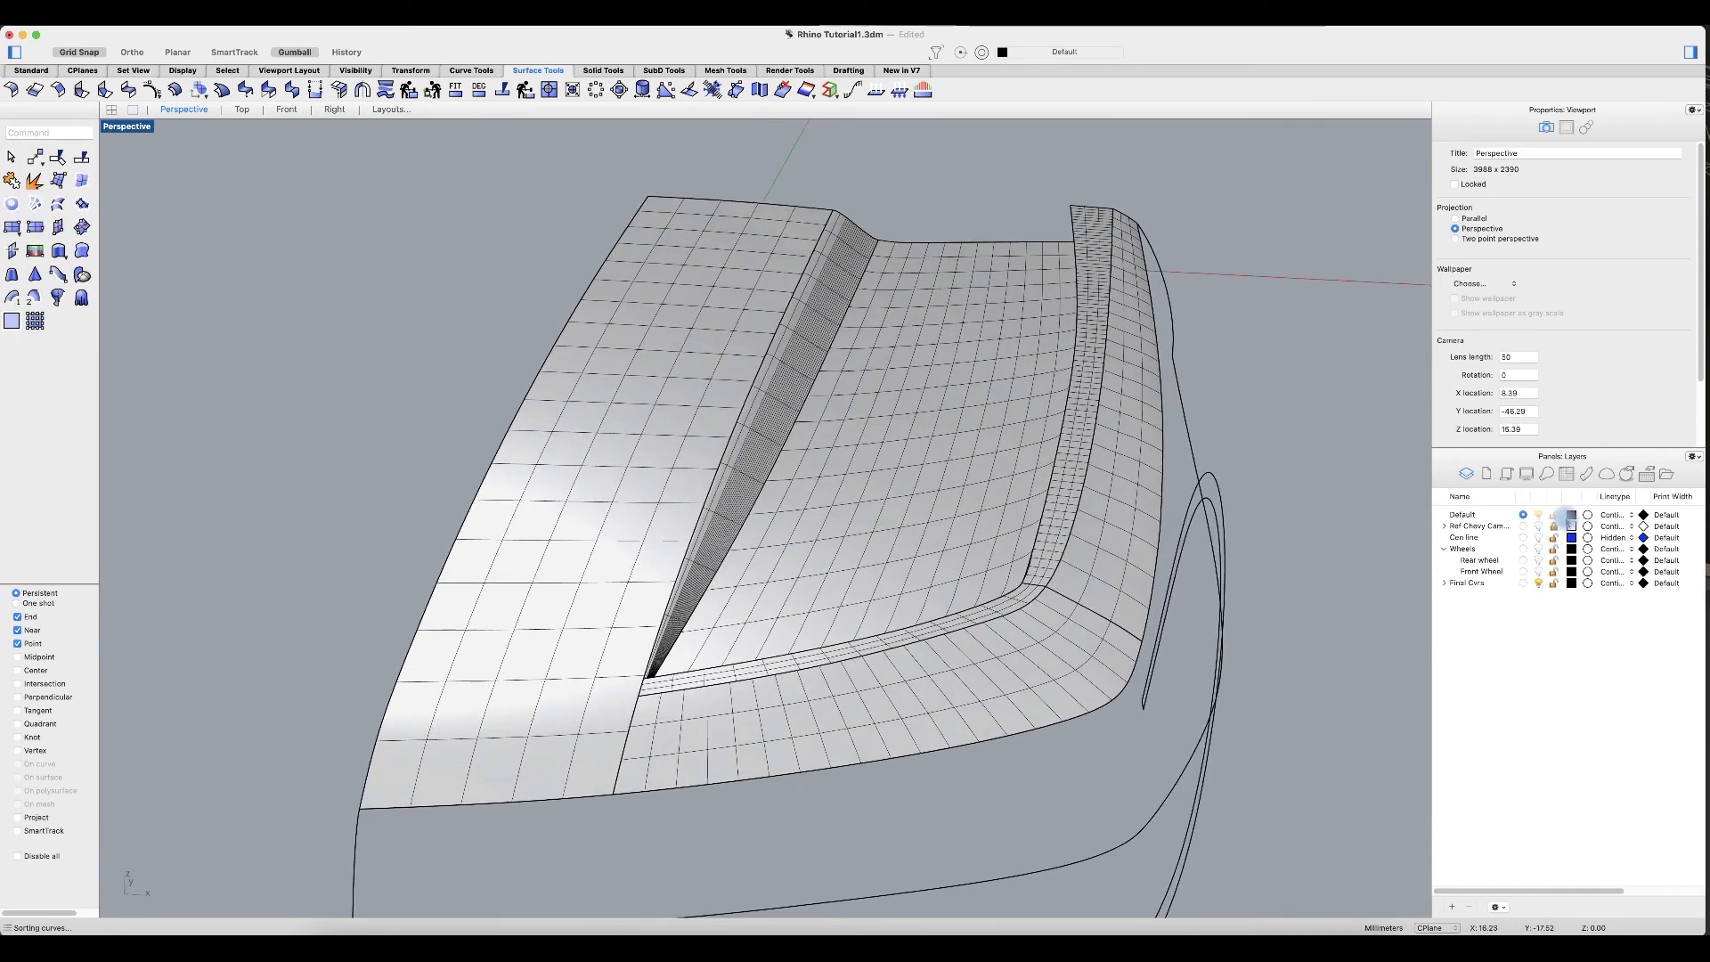
click(1666, 477)
drag(1101, 633, 750, 499)
click(1343, 447)
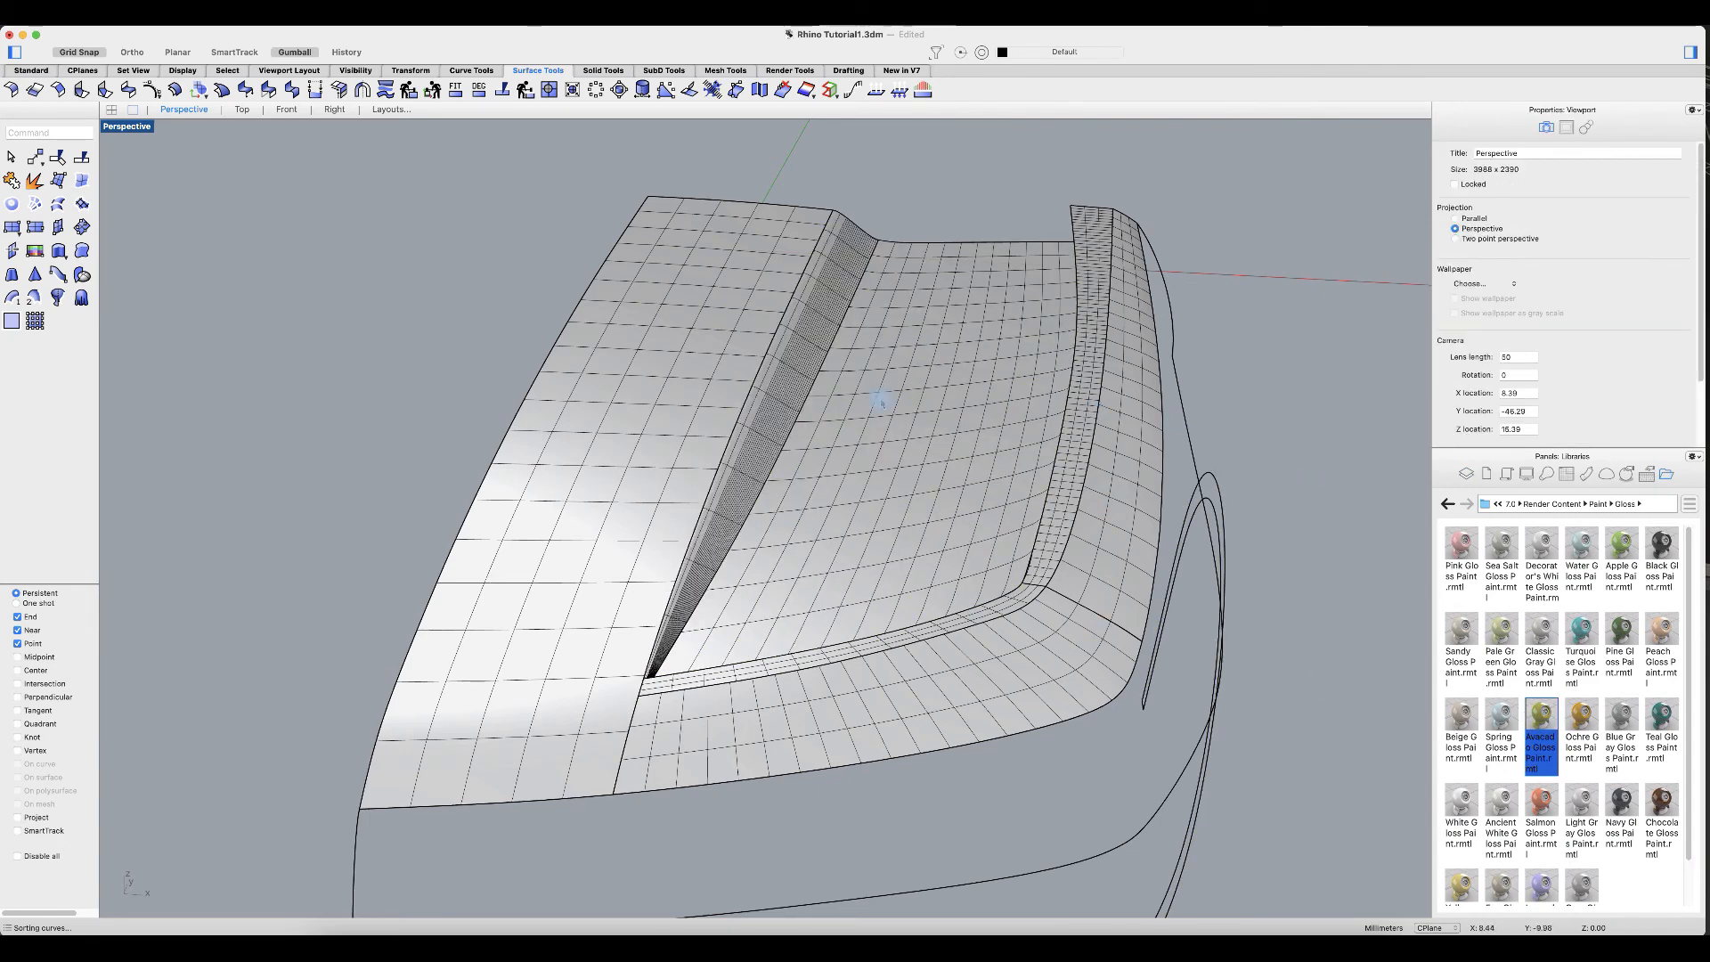
right_click(135, 124)
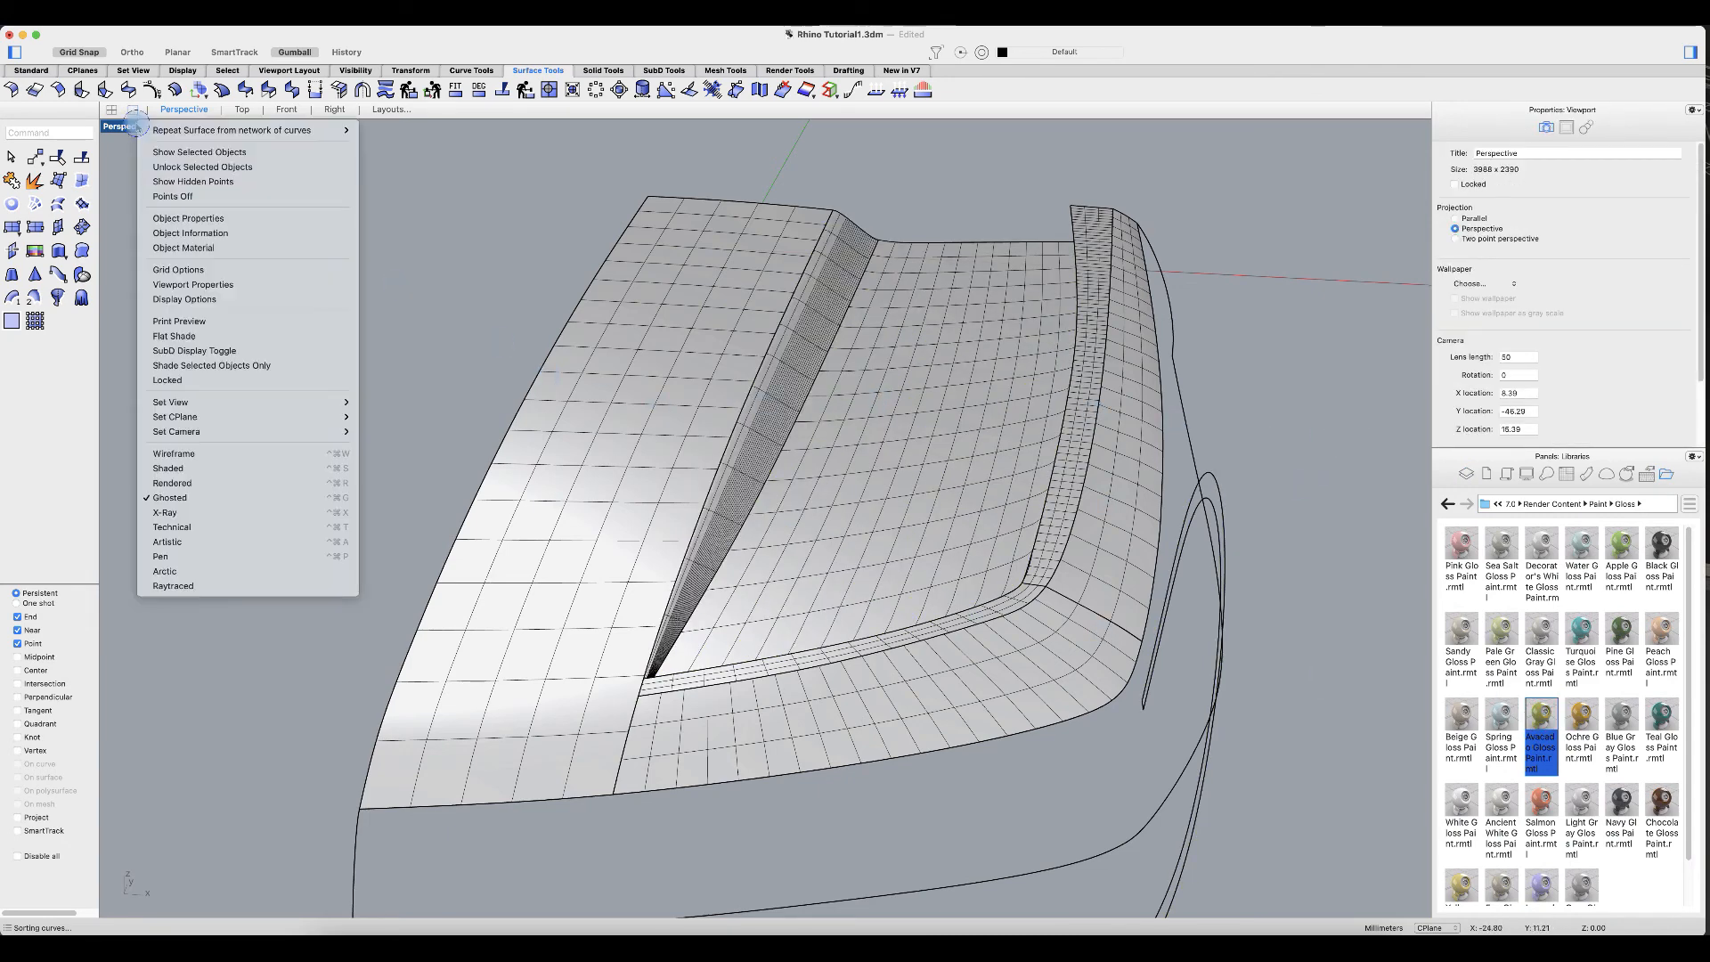
click(201, 488)
right_drag(533, 458, 584, 459)
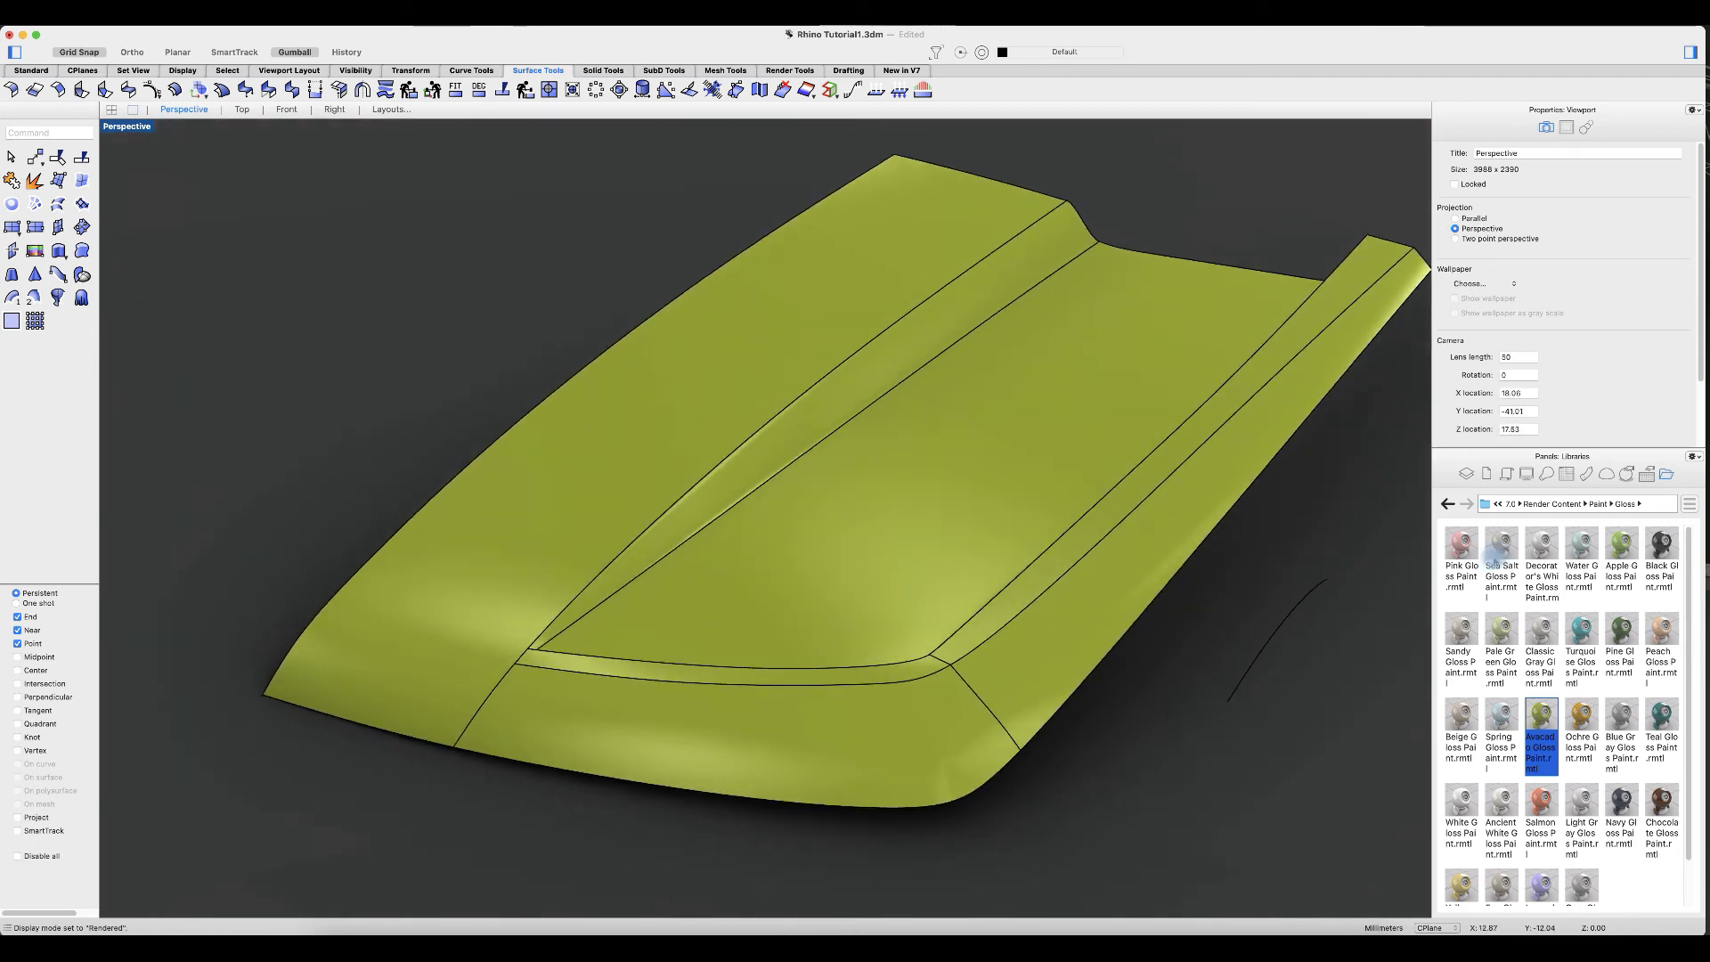
Step: Hide the final curves layer and inspect the rendered hood surfaces from the opposite side
click(1471, 476)
click(1539, 584)
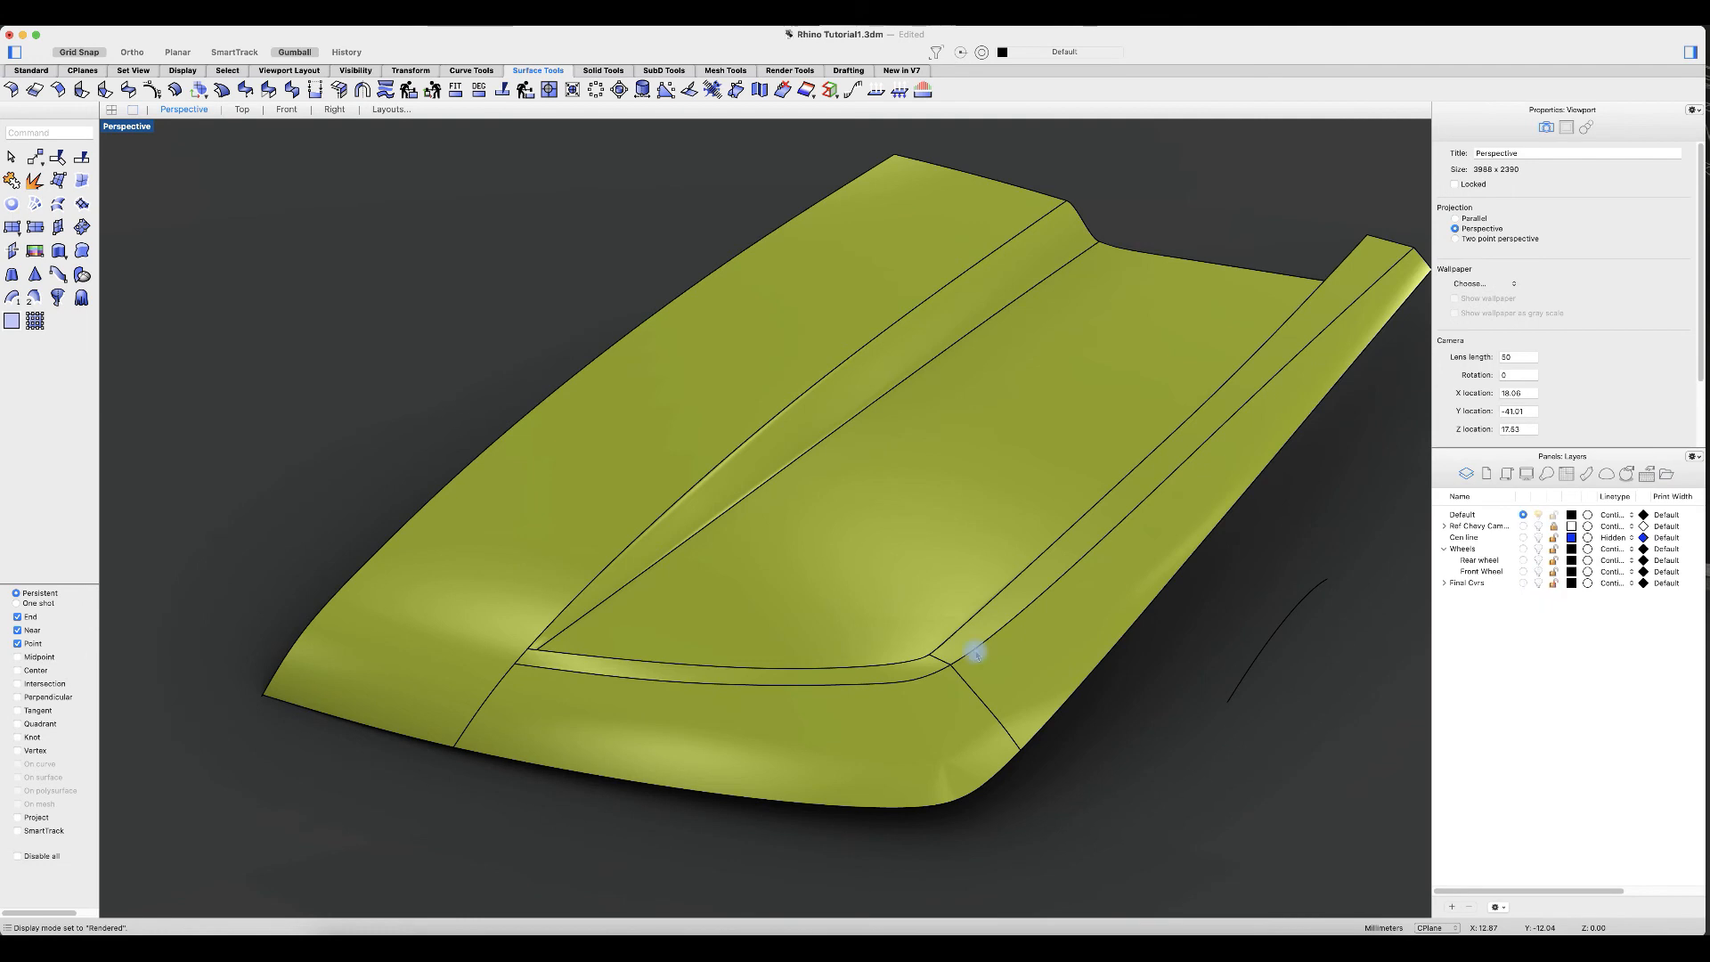
click(1165, 697)
right_drag(1167, 695, 1253, 623)
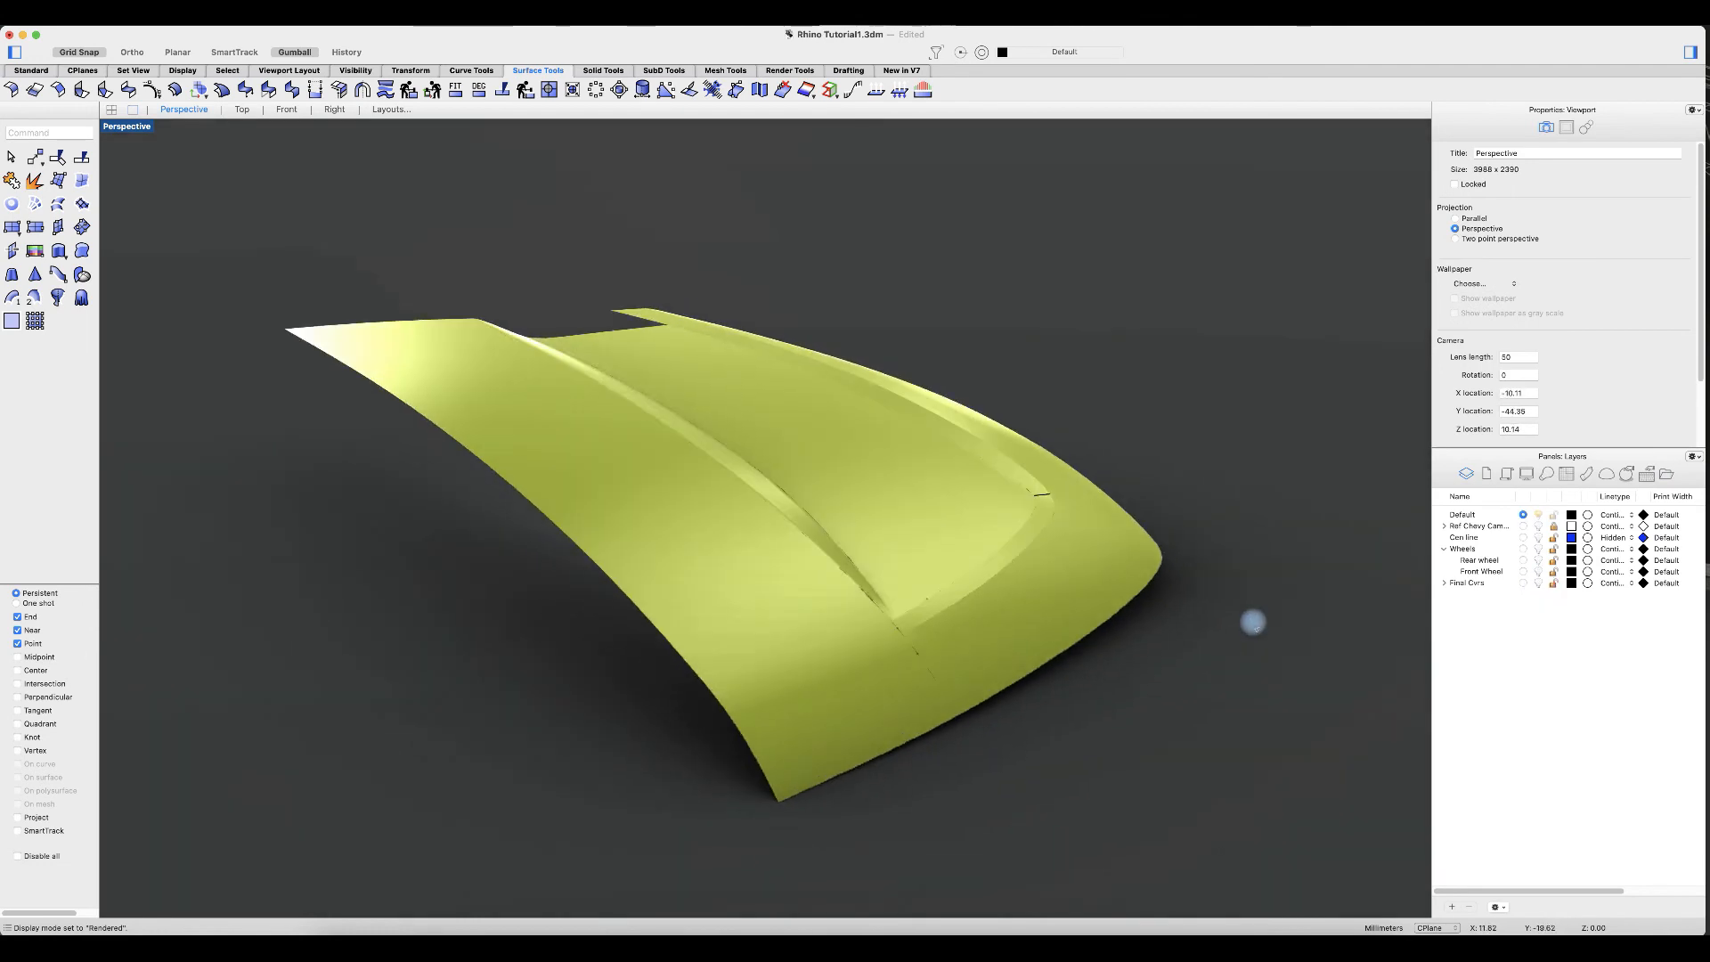
Step: Move the leftover open curve at the front corner of the hood onto the hidden final curves layer
click(1041, 497)
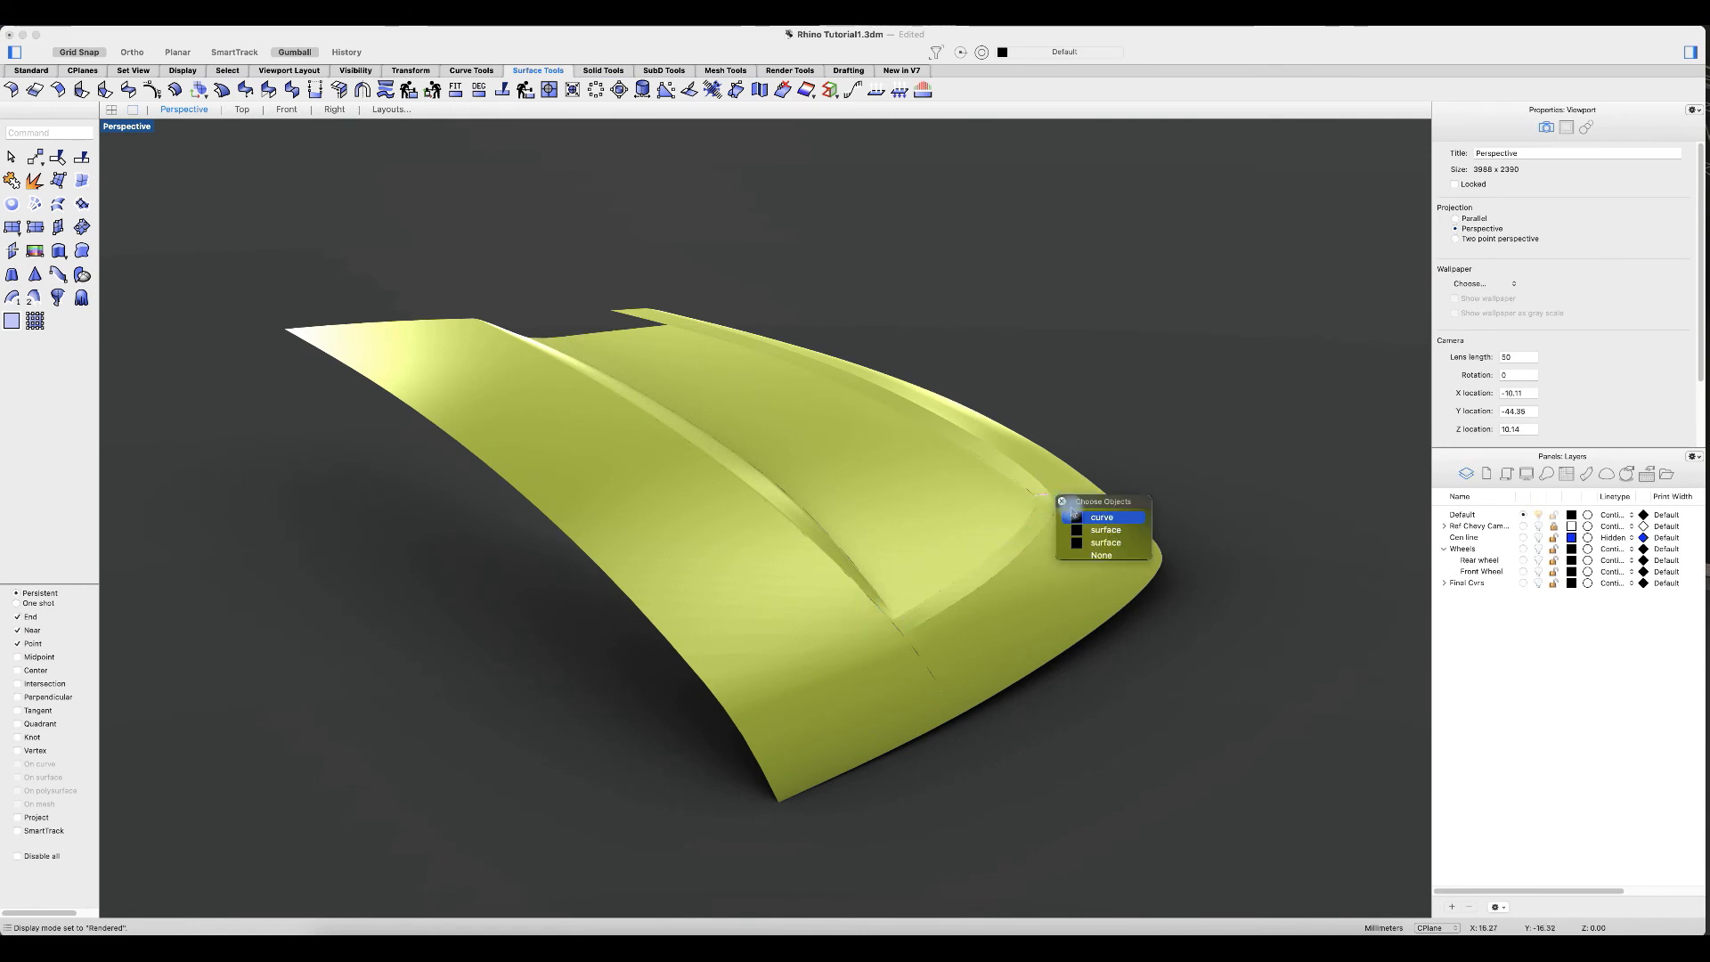
click(1125, 525)
right_click(1481, 582)
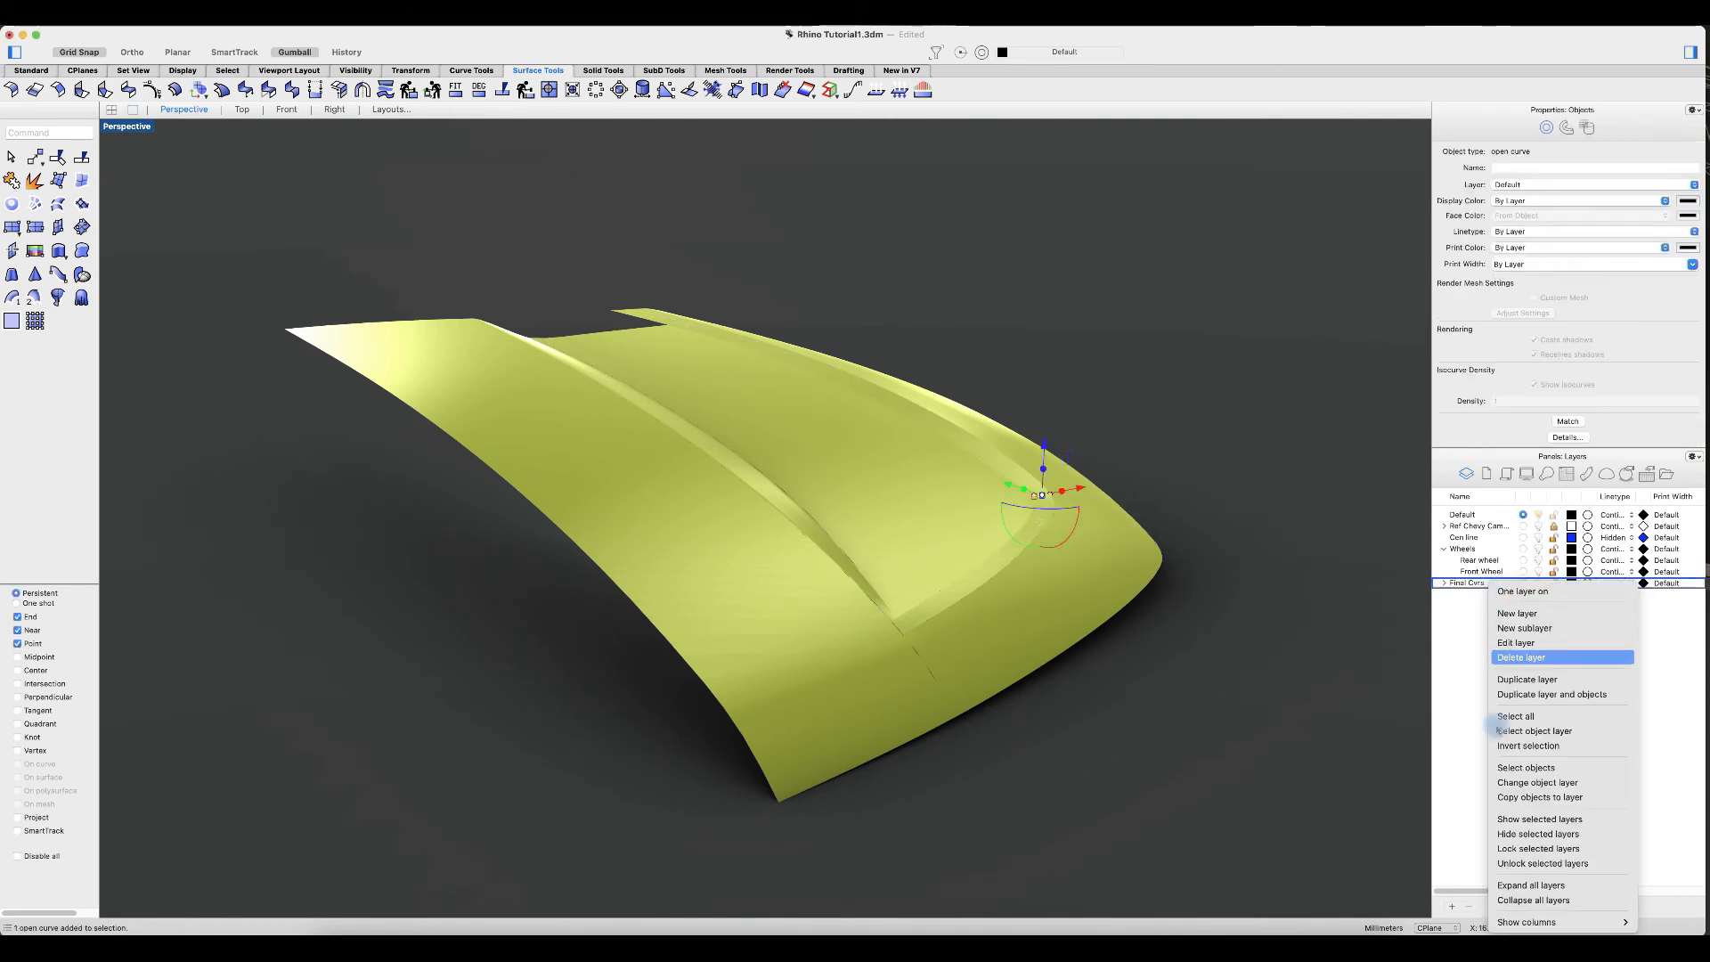
click(1508, 786)
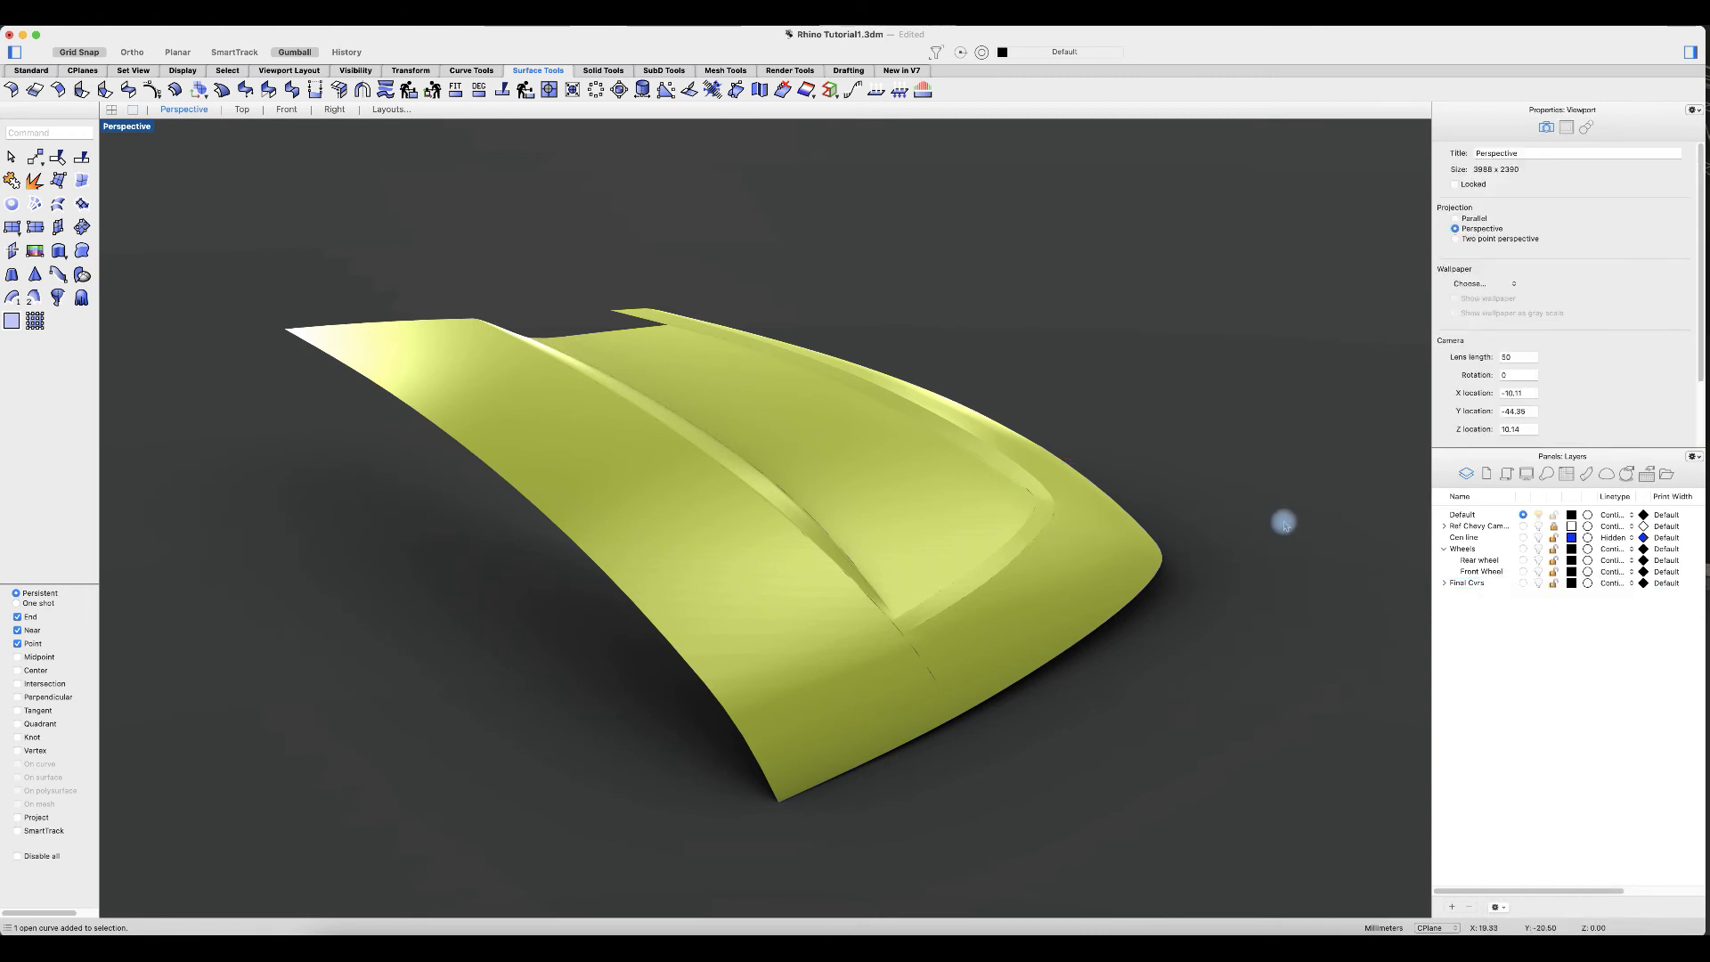
Step: Check the rendered hood from the front, switch the viewport back to Ghosted display mode and save the file
right_drag(1308, 524, 1283, 646)
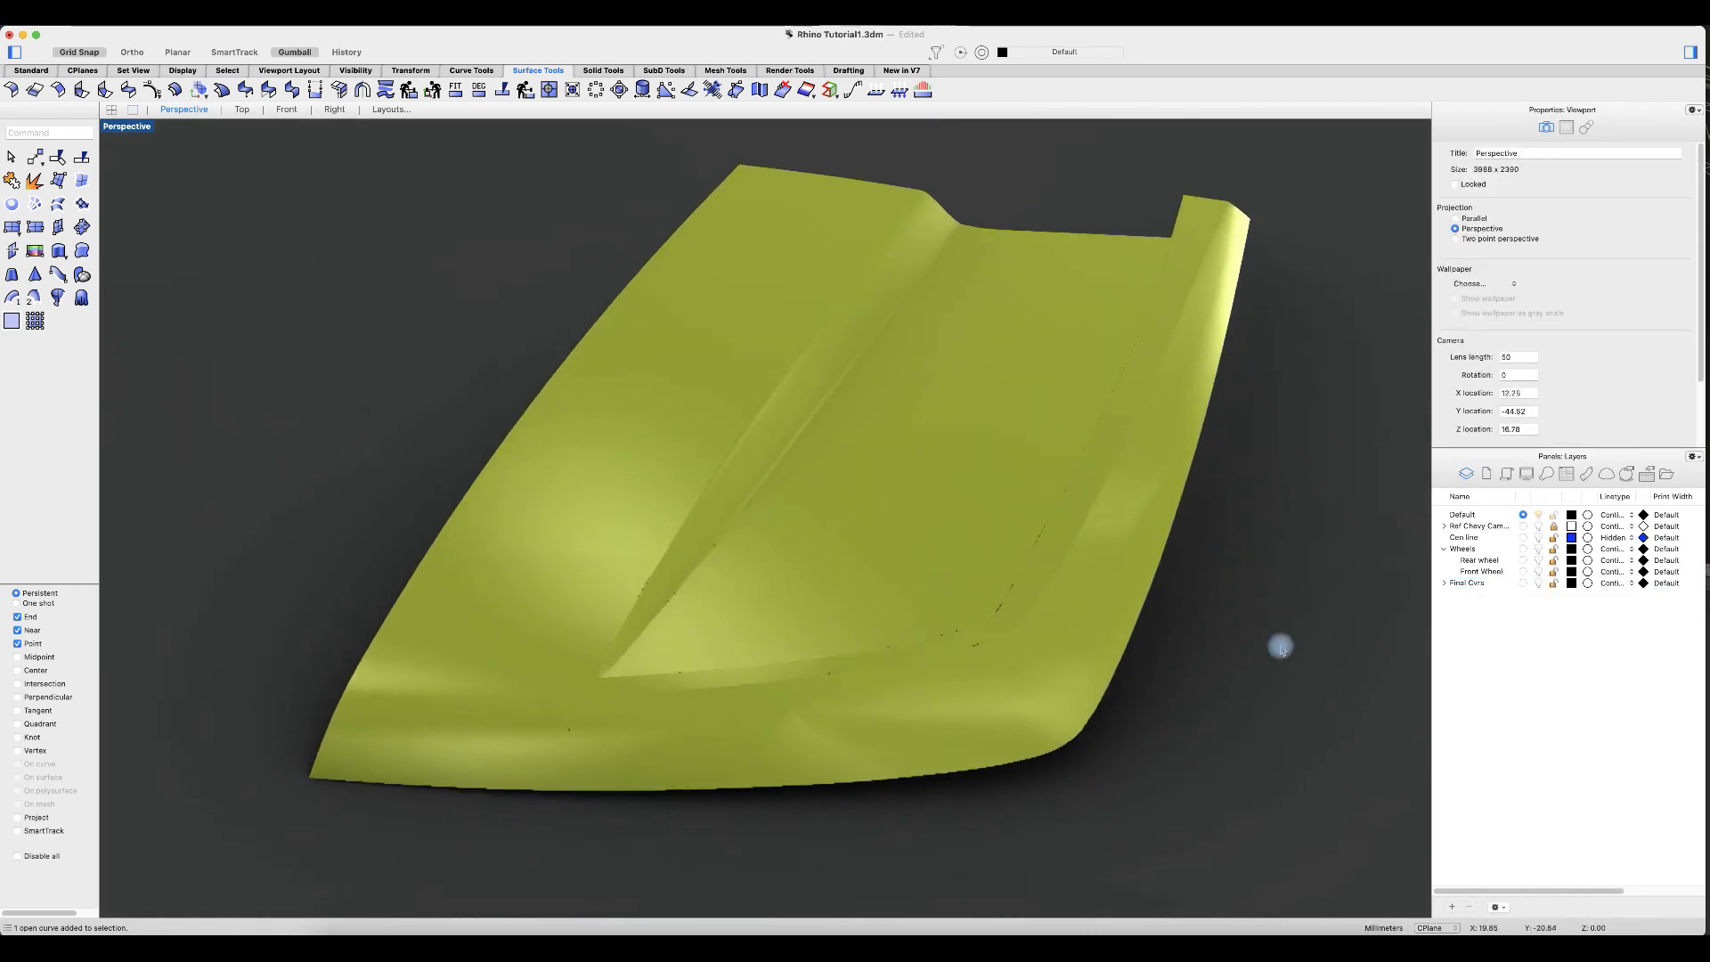
click(125, 127)
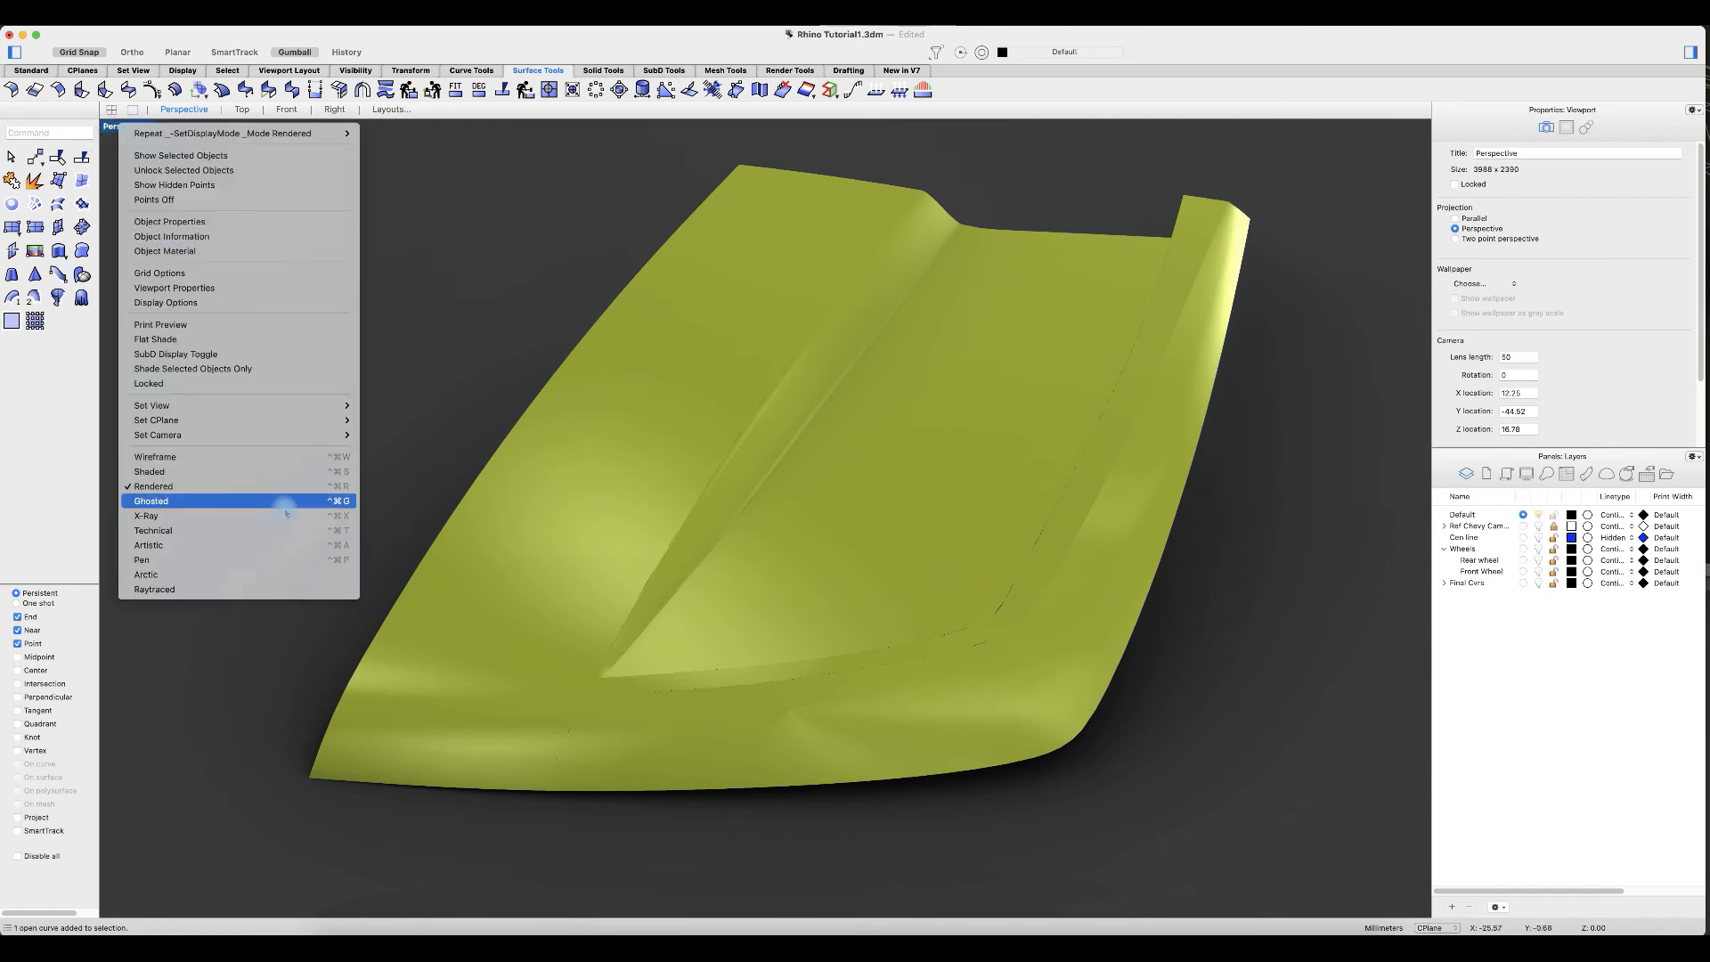
click(240, 502)
click(86, 16)
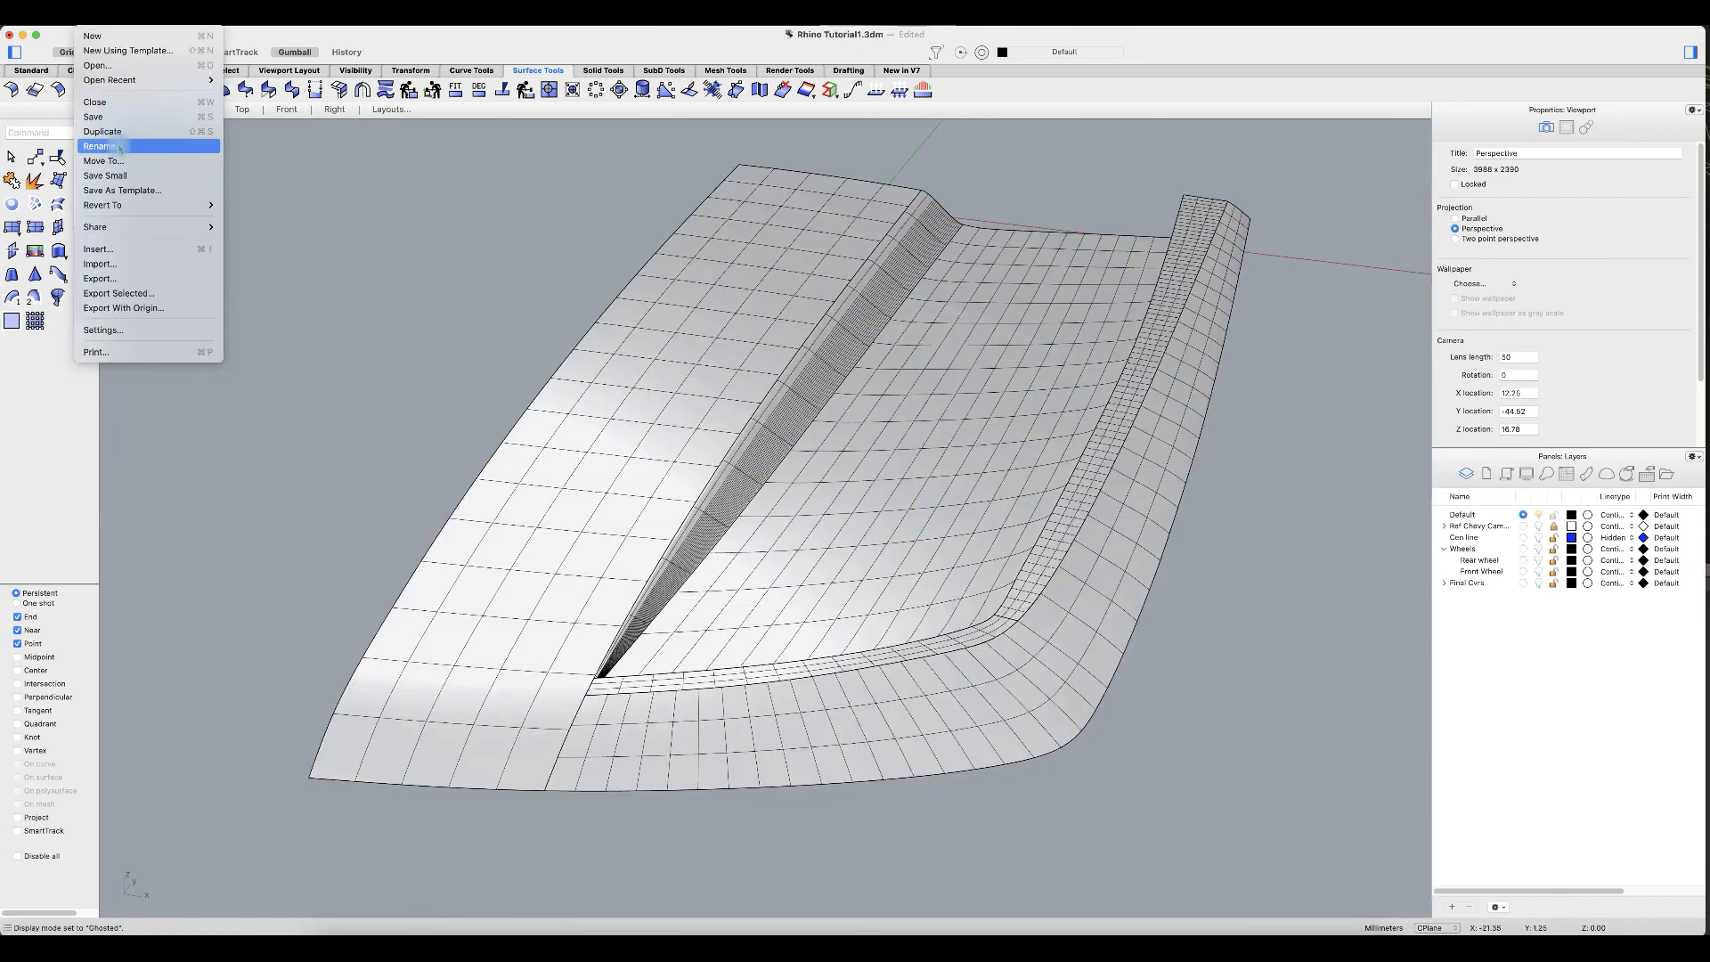
click(116, 120)
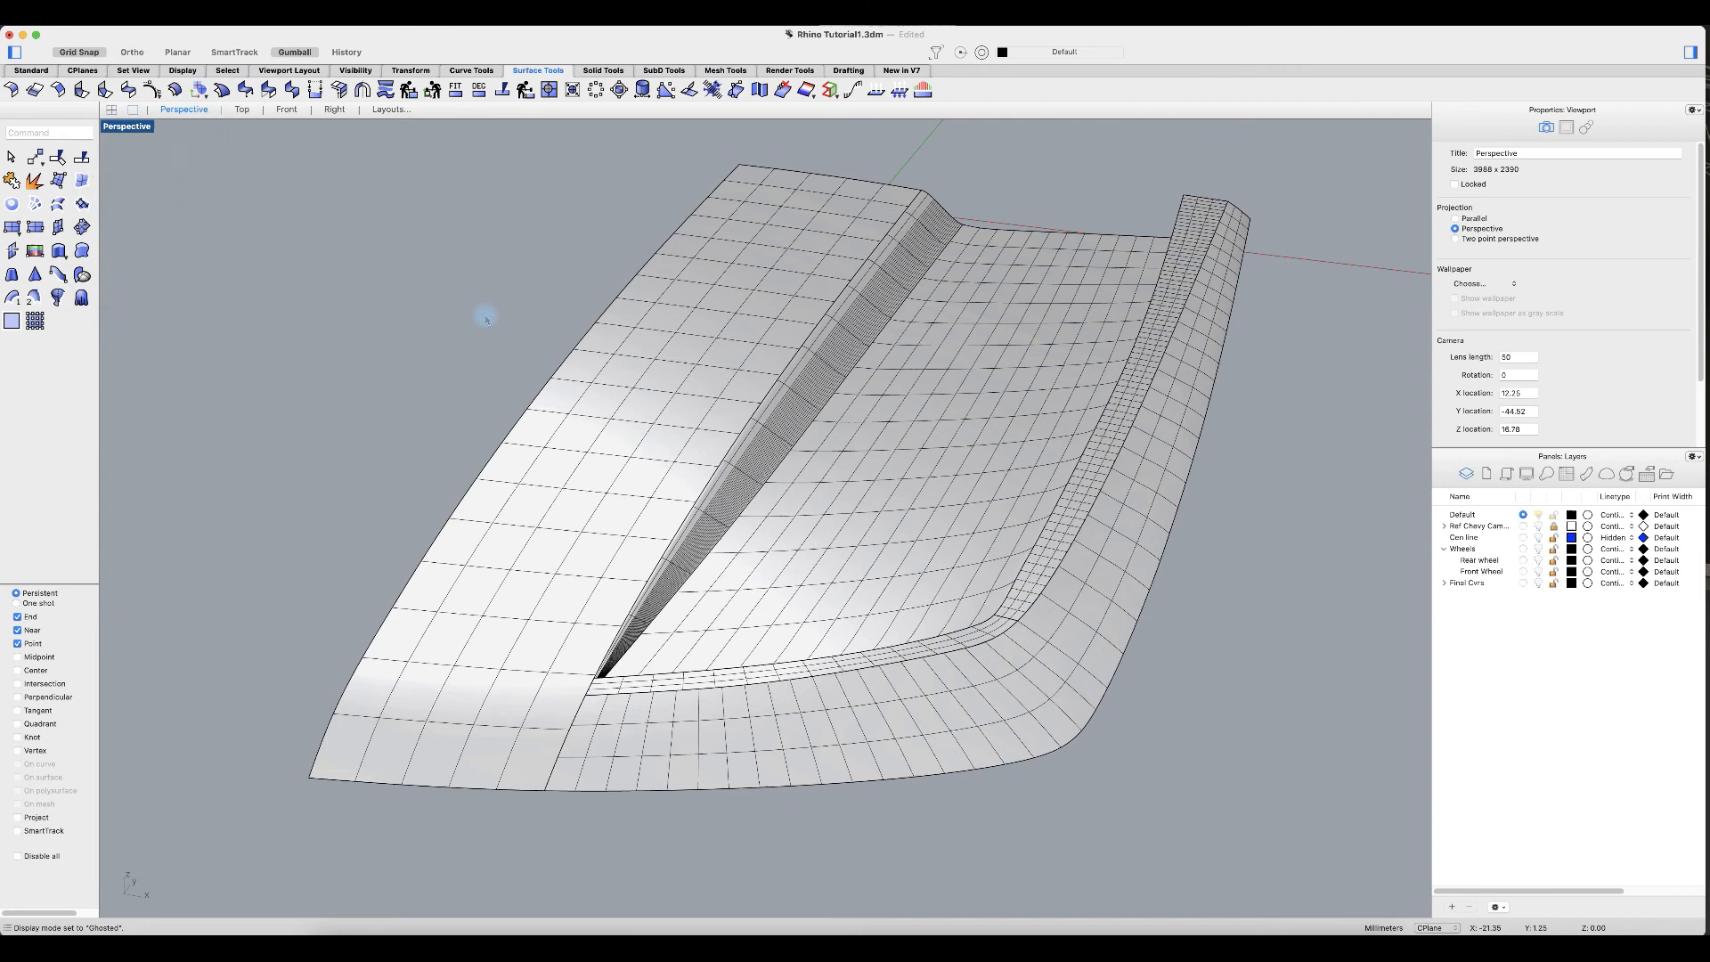
Step: Show the final curves, wheels and Chevy Camaro reference layers, and restore the four-viewport layout with the whole car in the perspective view
click(1538, 583)
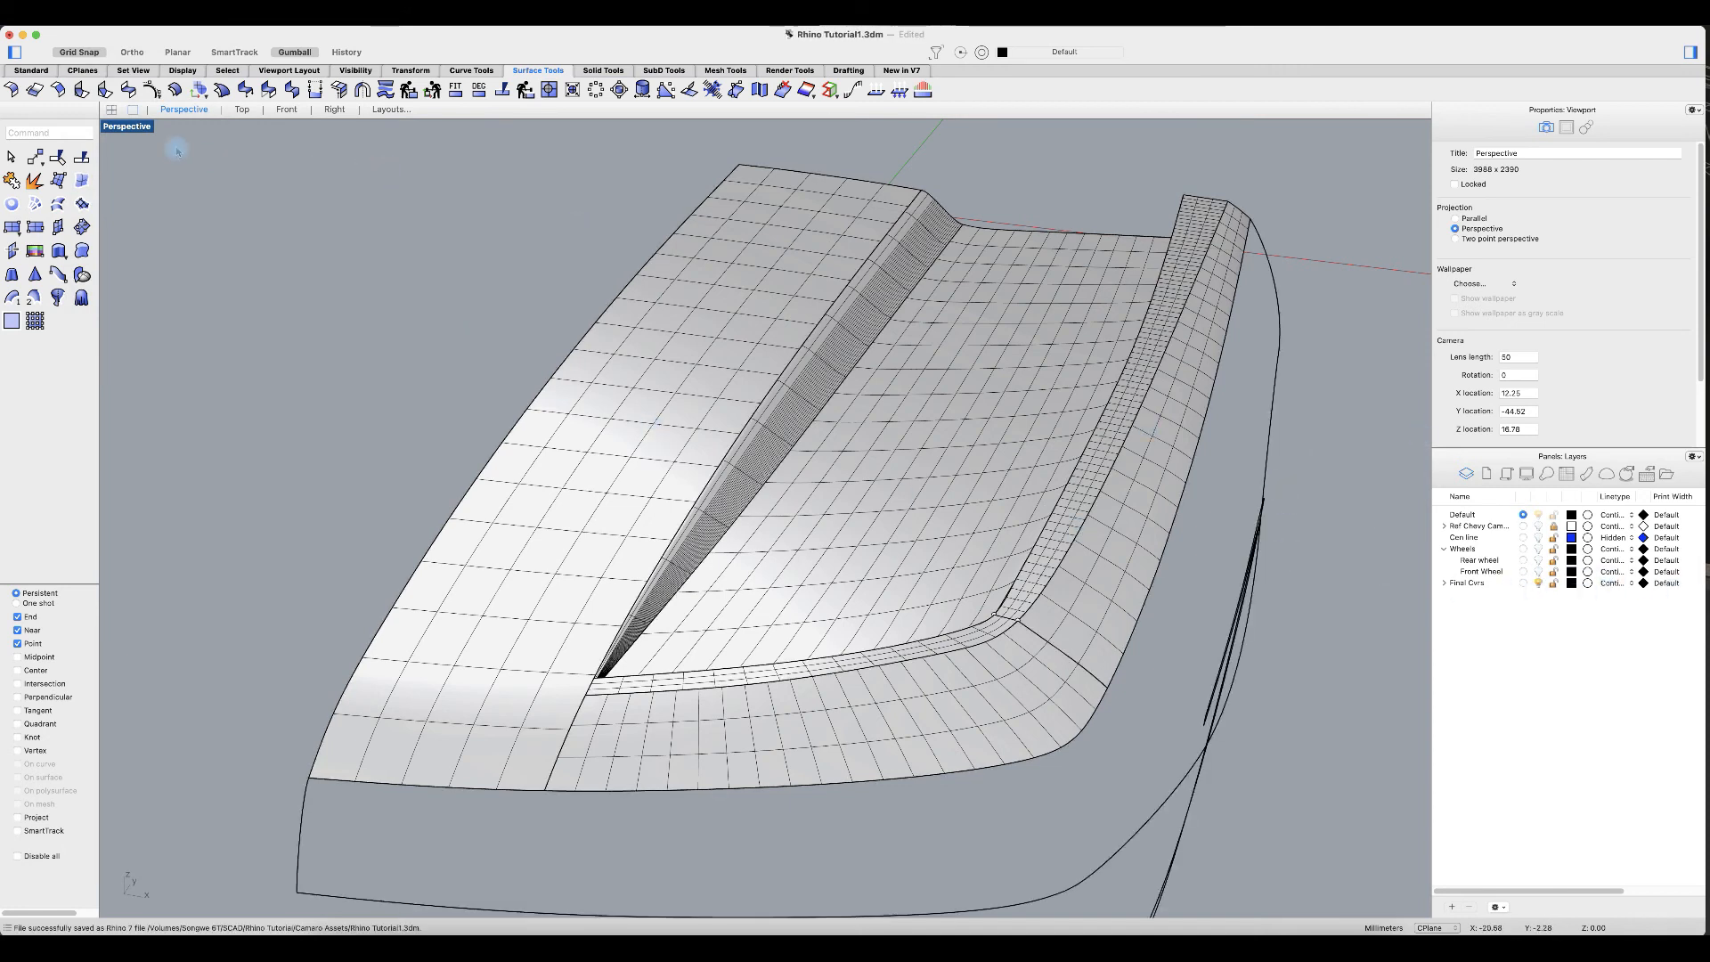
click(1444, 550)
click(1538, 526)
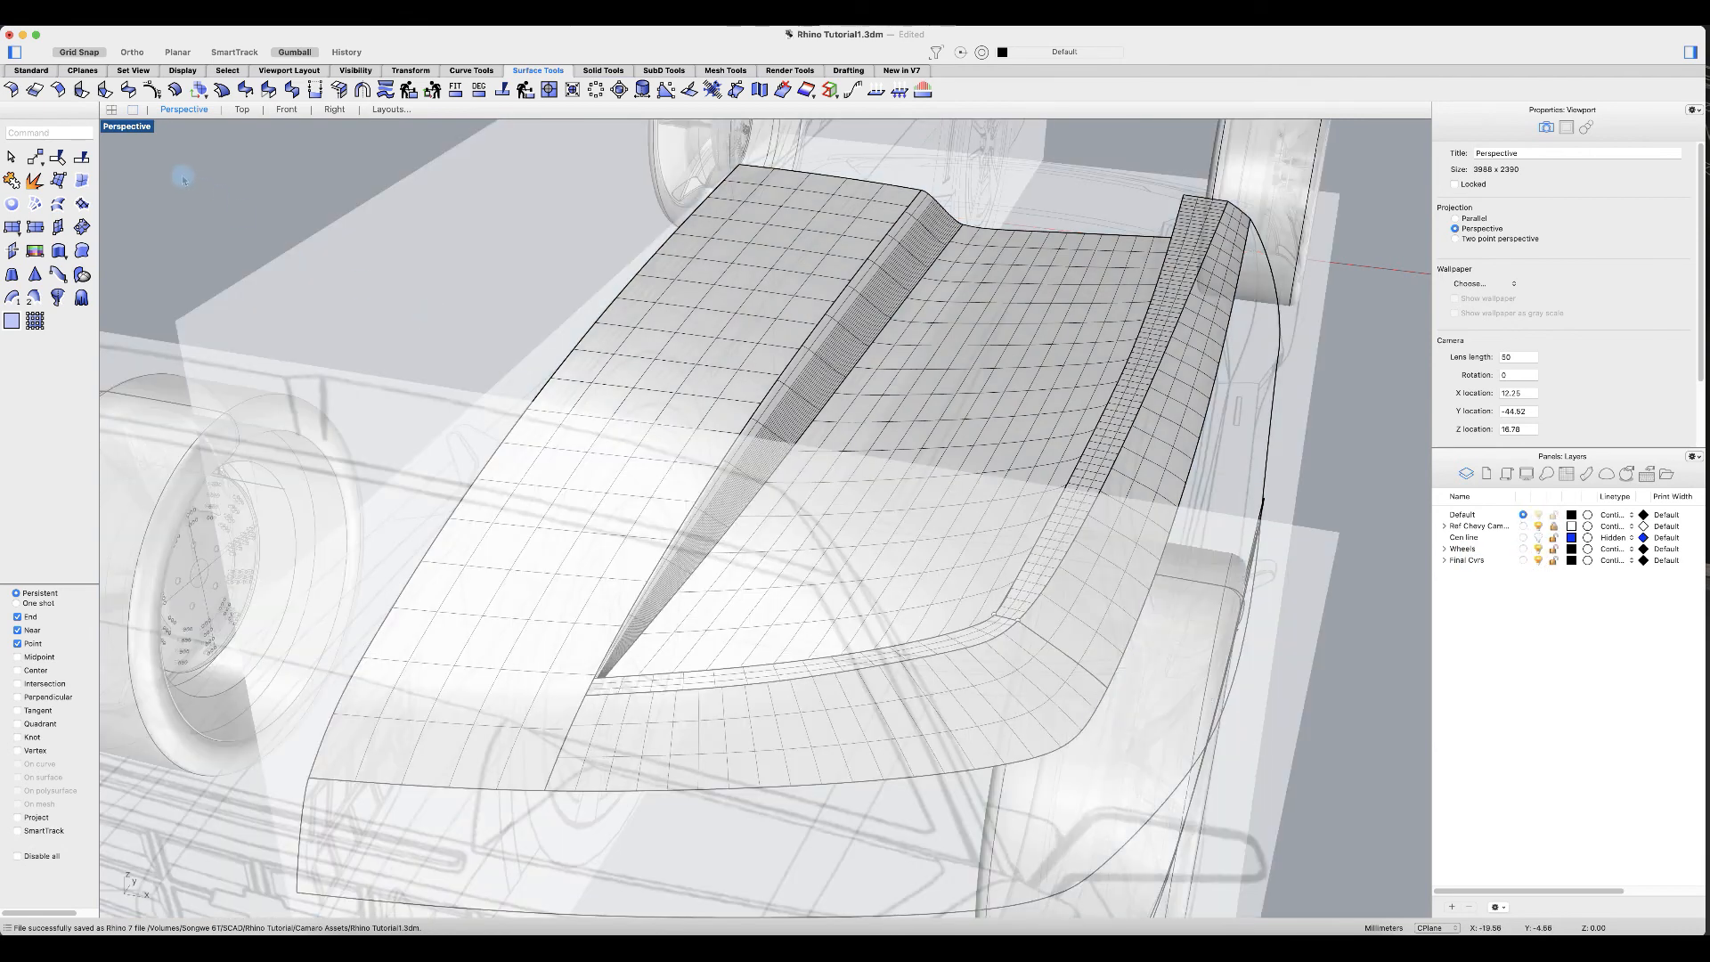
double_click(136, 129)
scroll(1072, 473, down, 5)
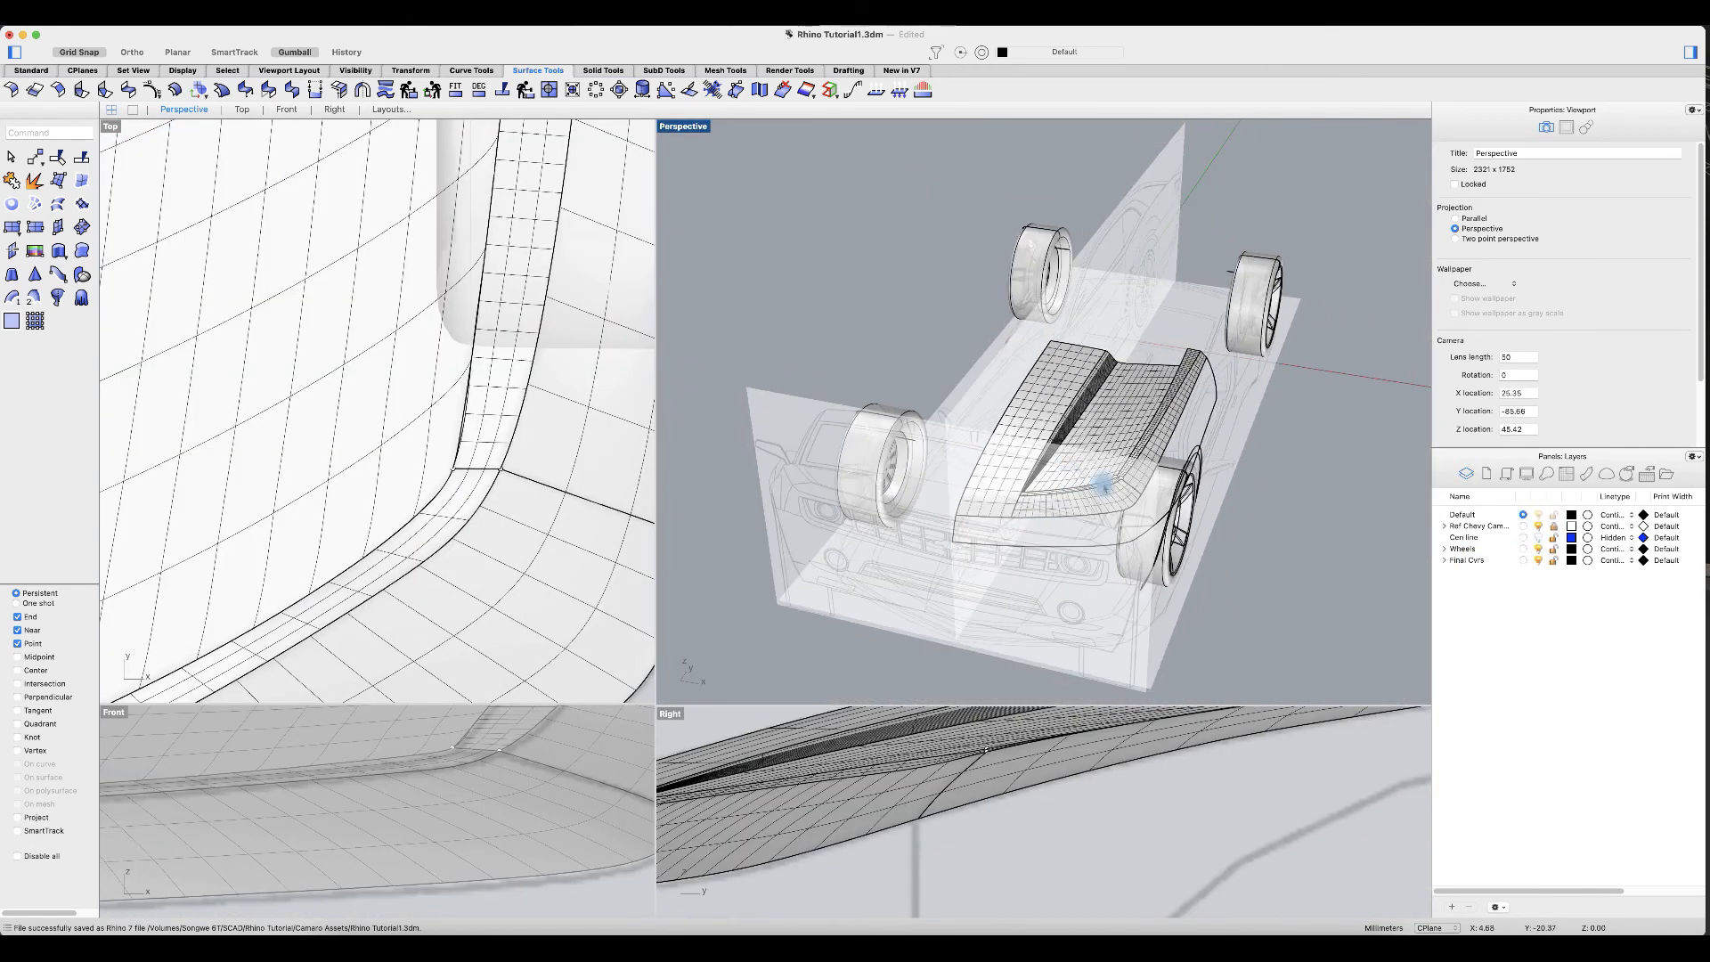
Step: Switch the Perspective viewport to Rendered display mode with the hood and wheels seen from the car's side
right_drag(1158, 497, 1076, 412)
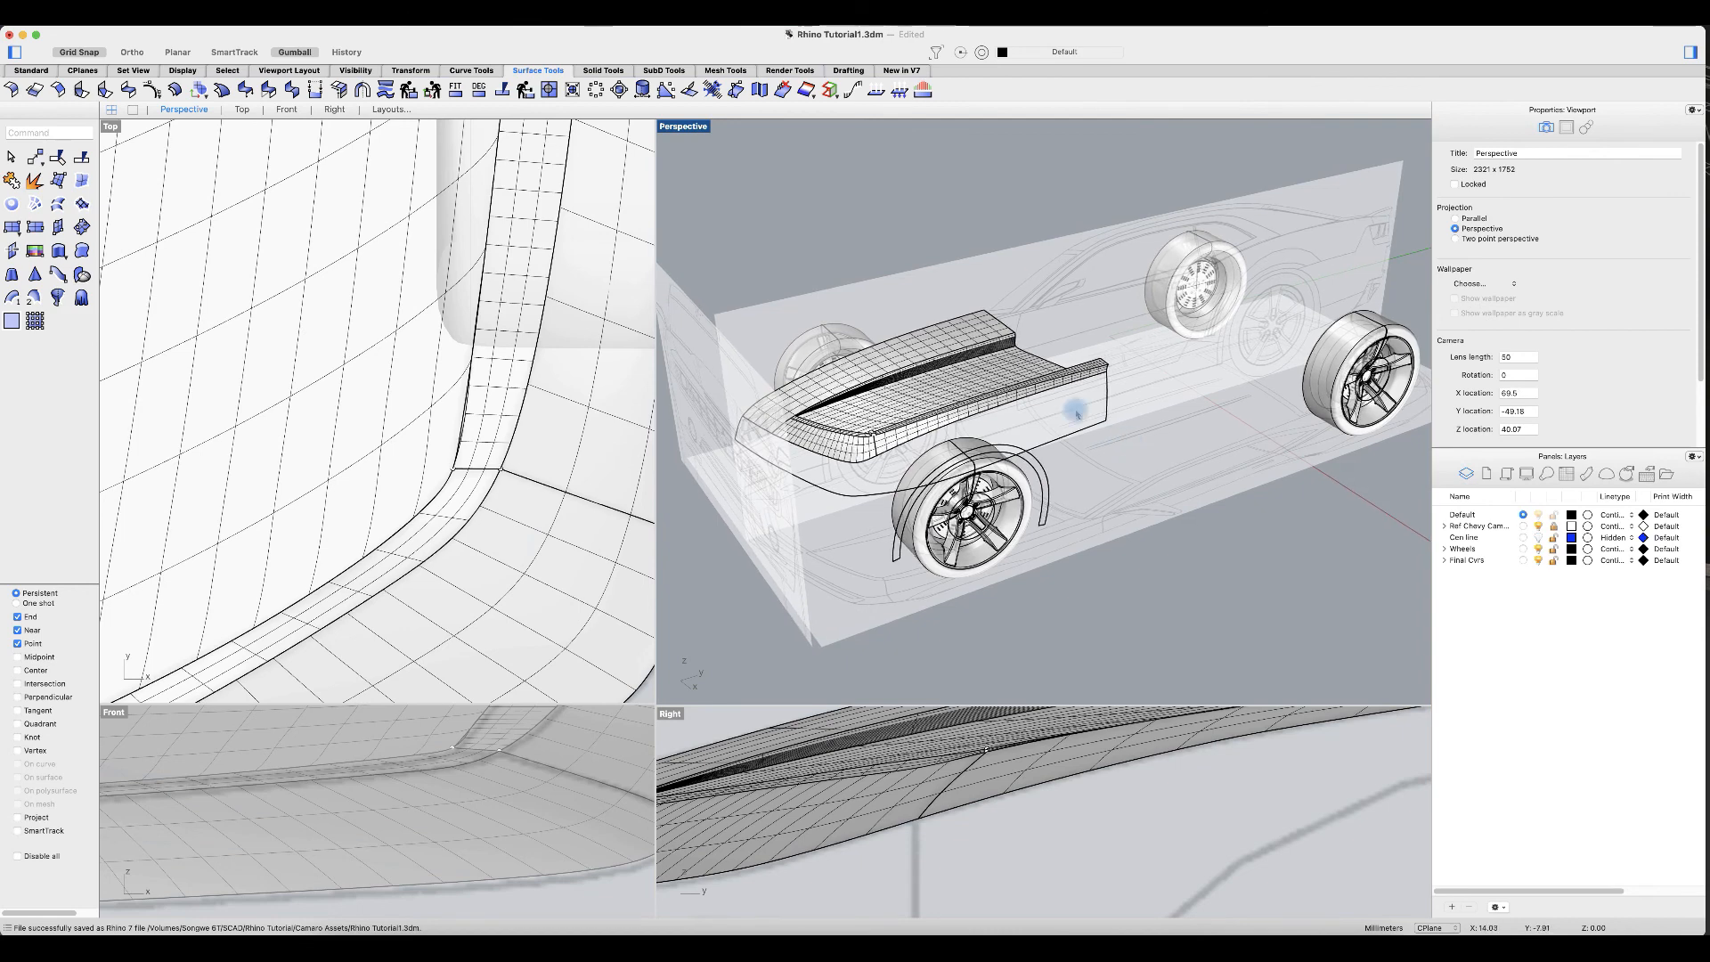
click(687, 135)
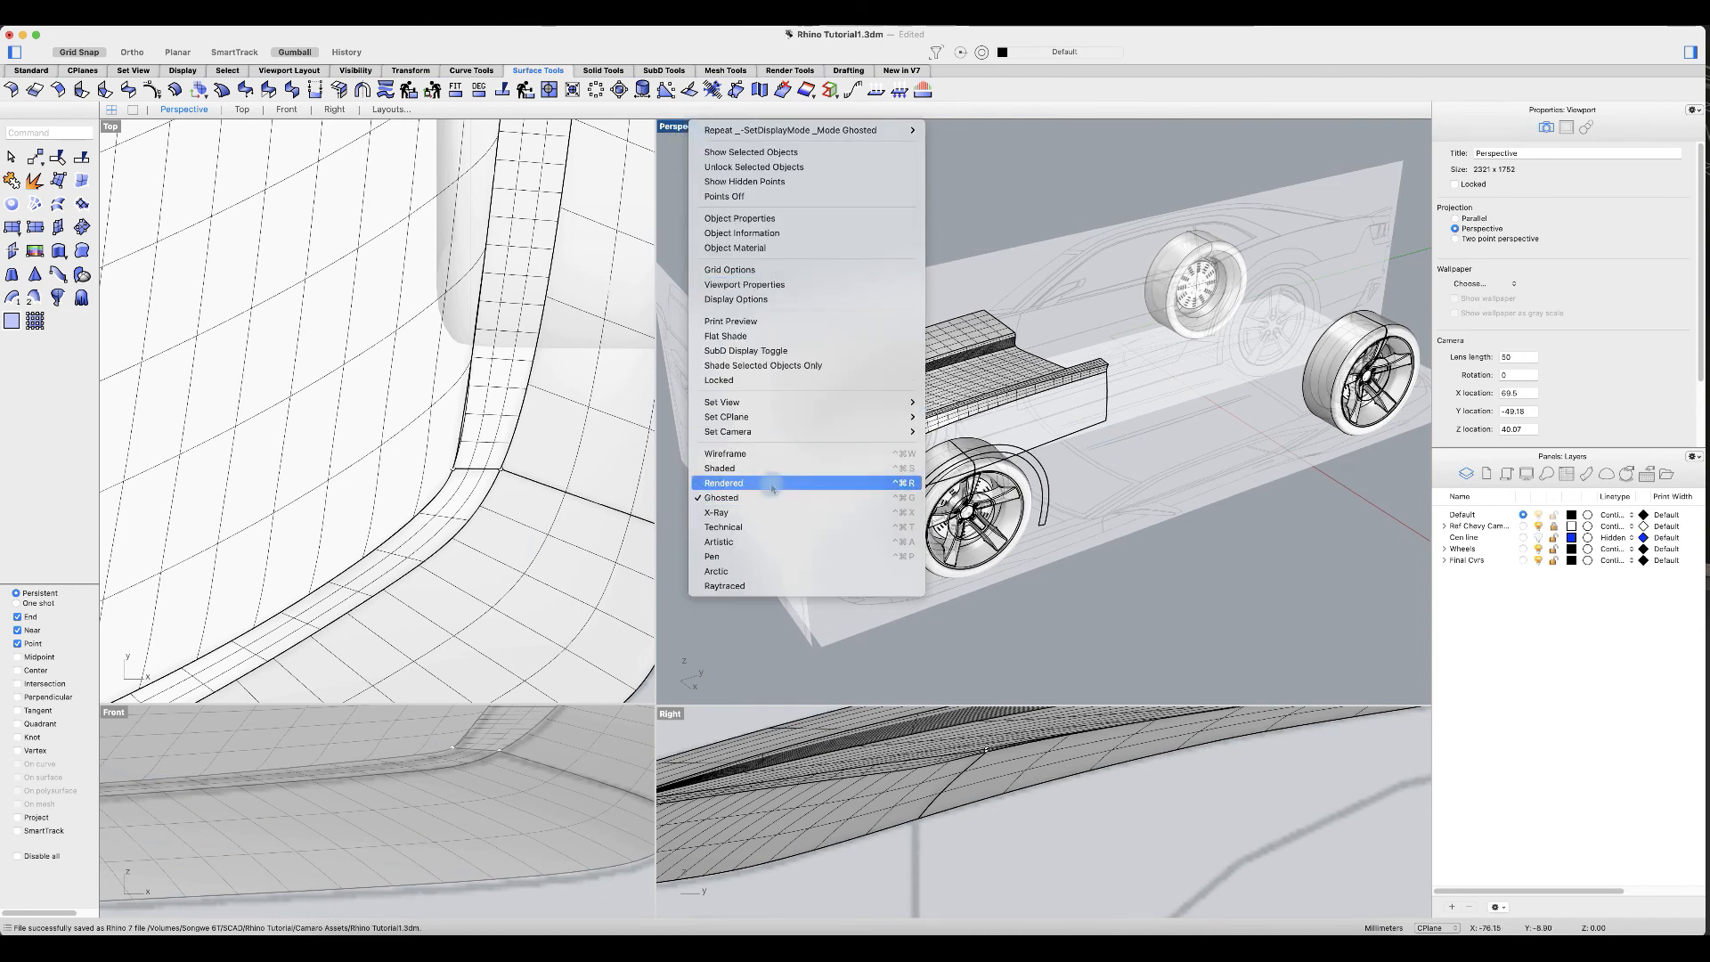
click(1234, 567)
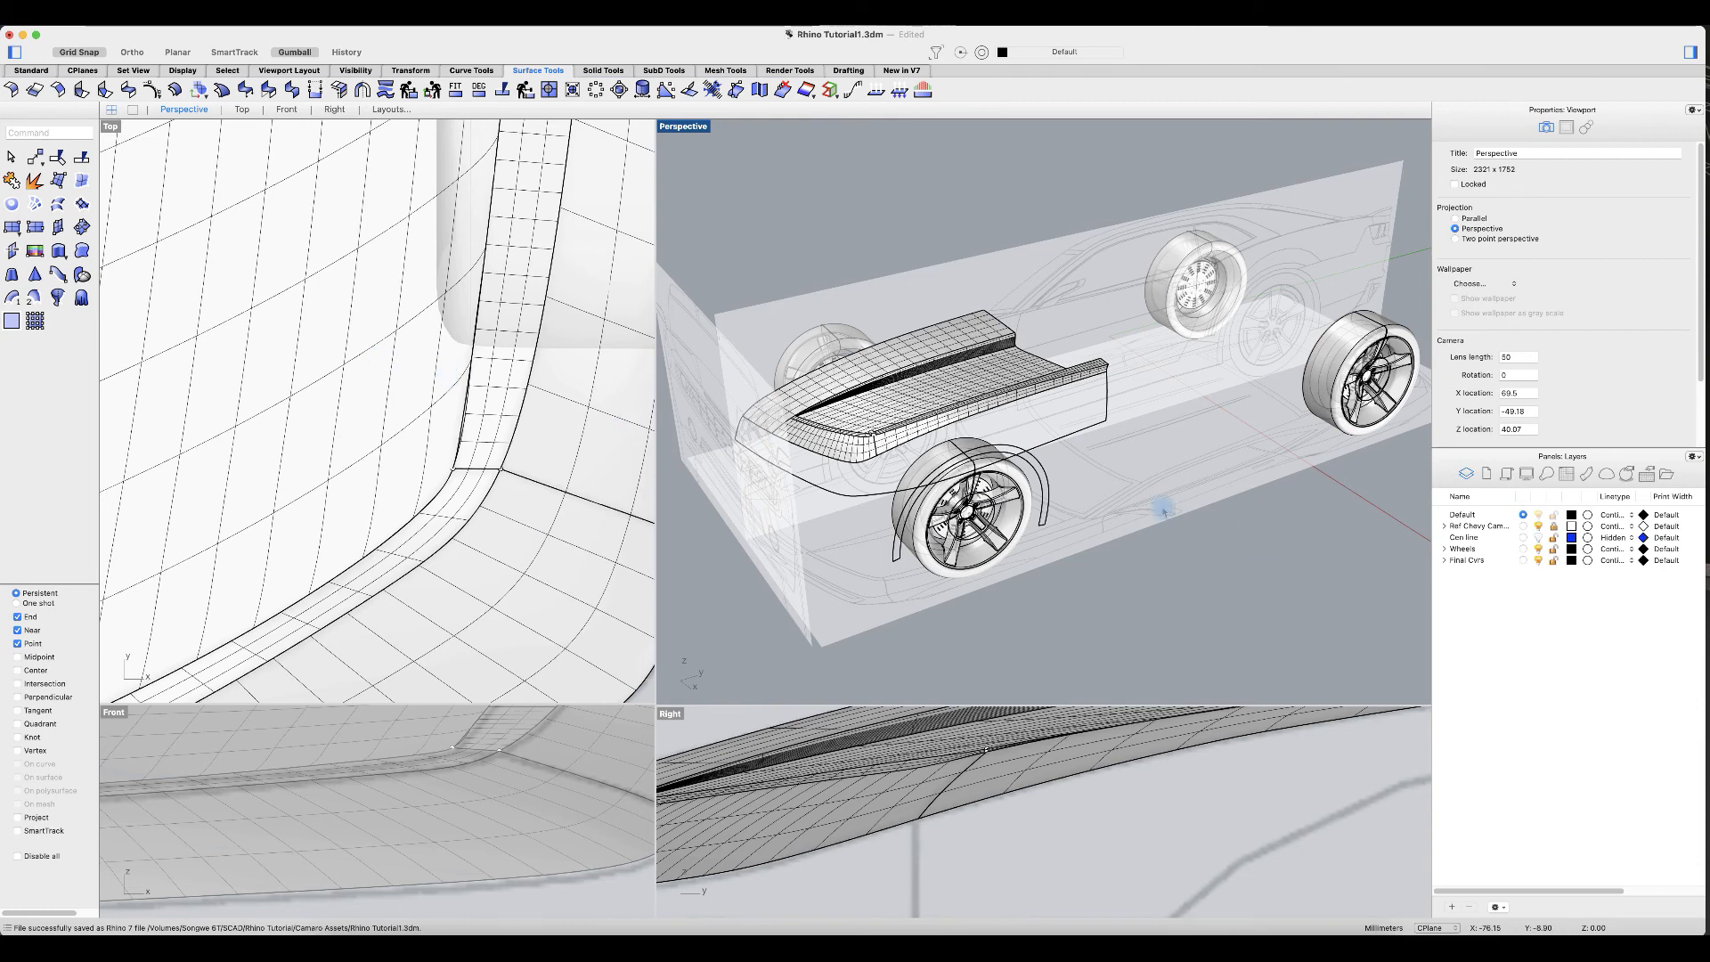
key(ctrl+alt+r)
scroll(436, 475, down, 12)
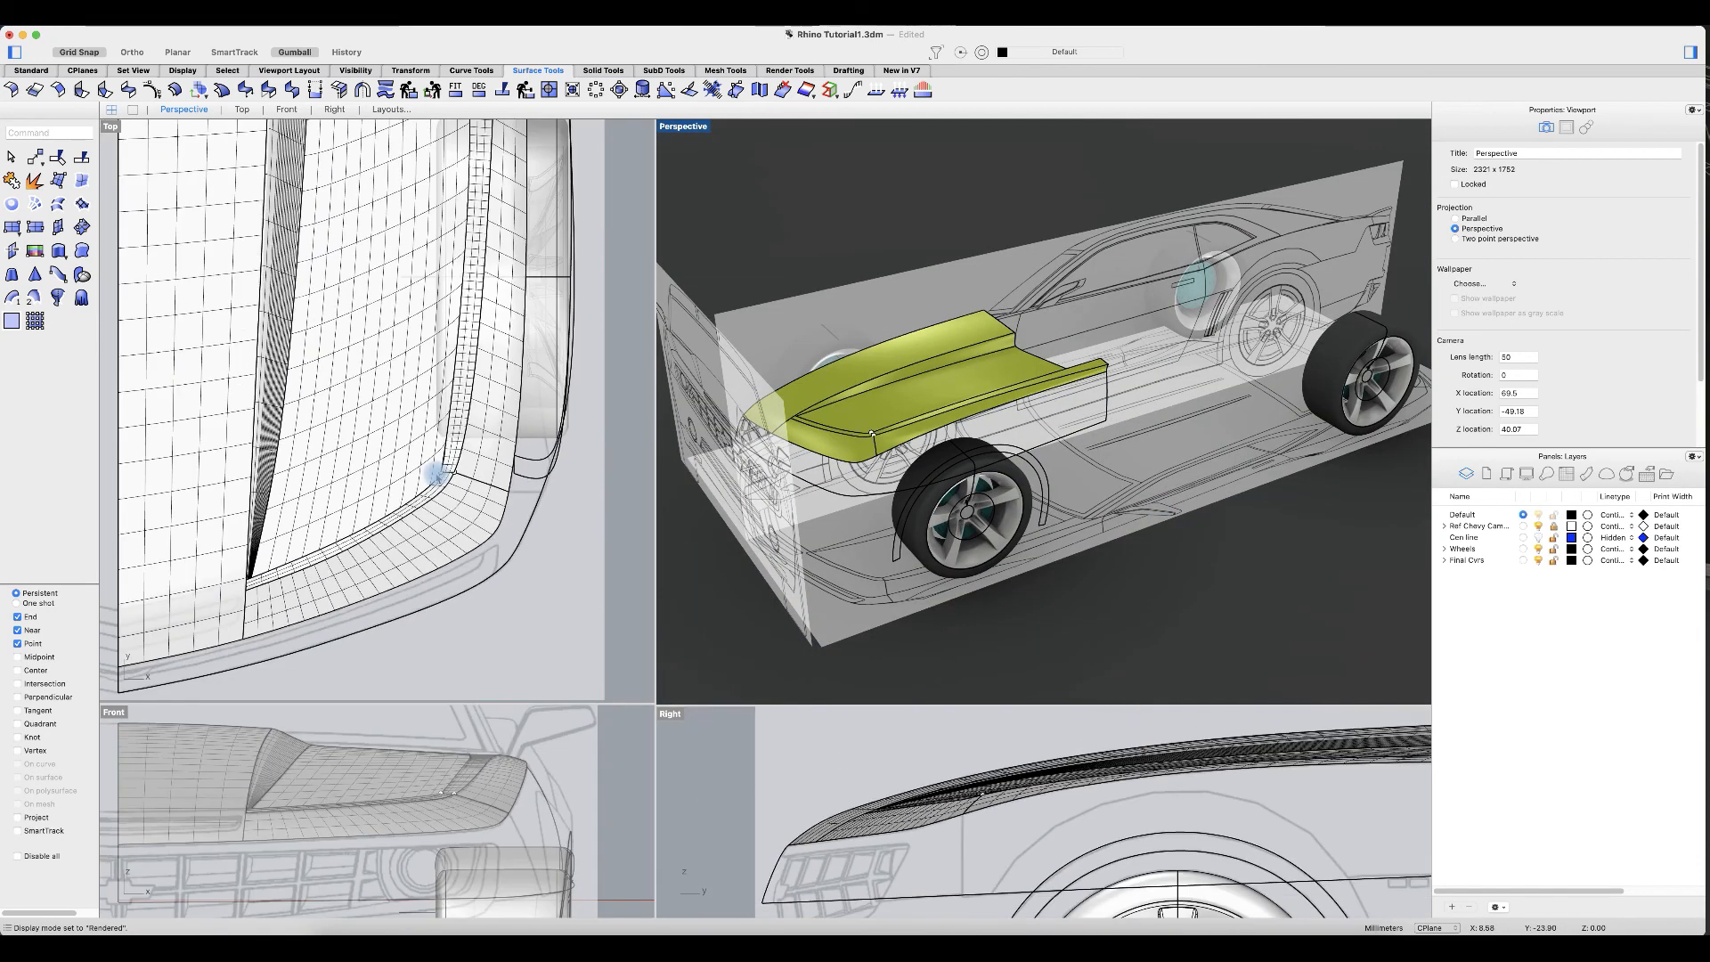
Step: Switch the Top viewport to Rendered display mode and lock the Wheels and final curves layers
scroll(436, 475, down, 4)
click(405, 392)
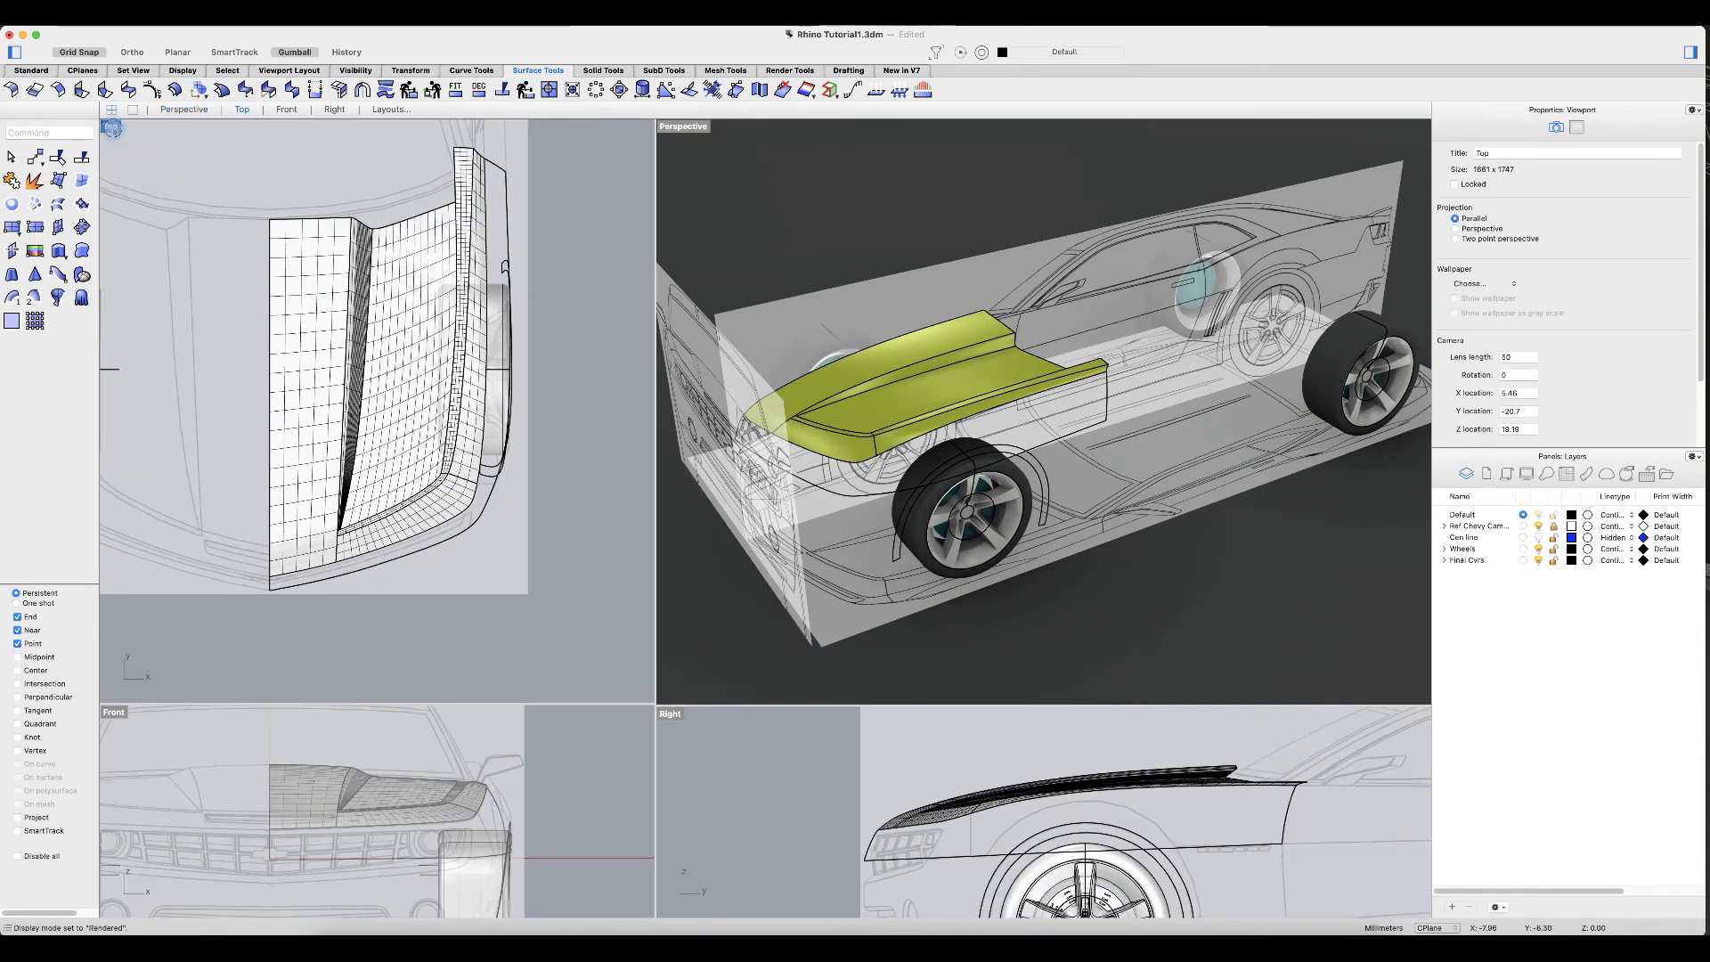
click(113, 127)
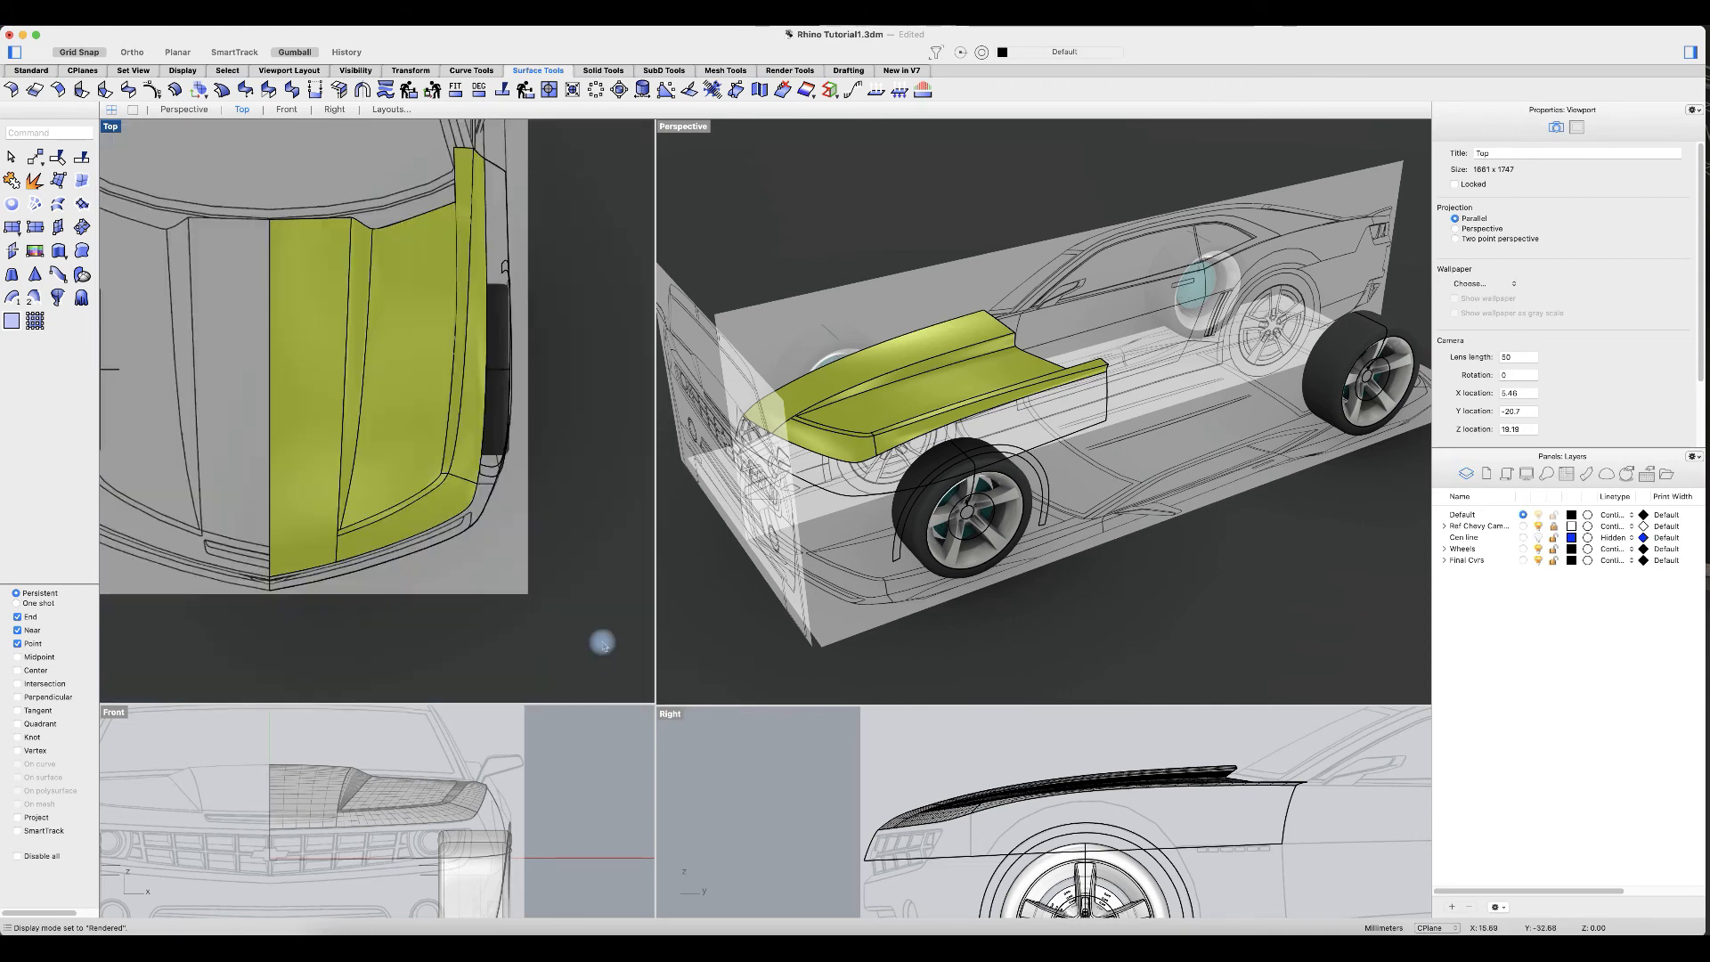
scroll(541, 647, down, 4)
right_drag(608, 584, 626, 580)
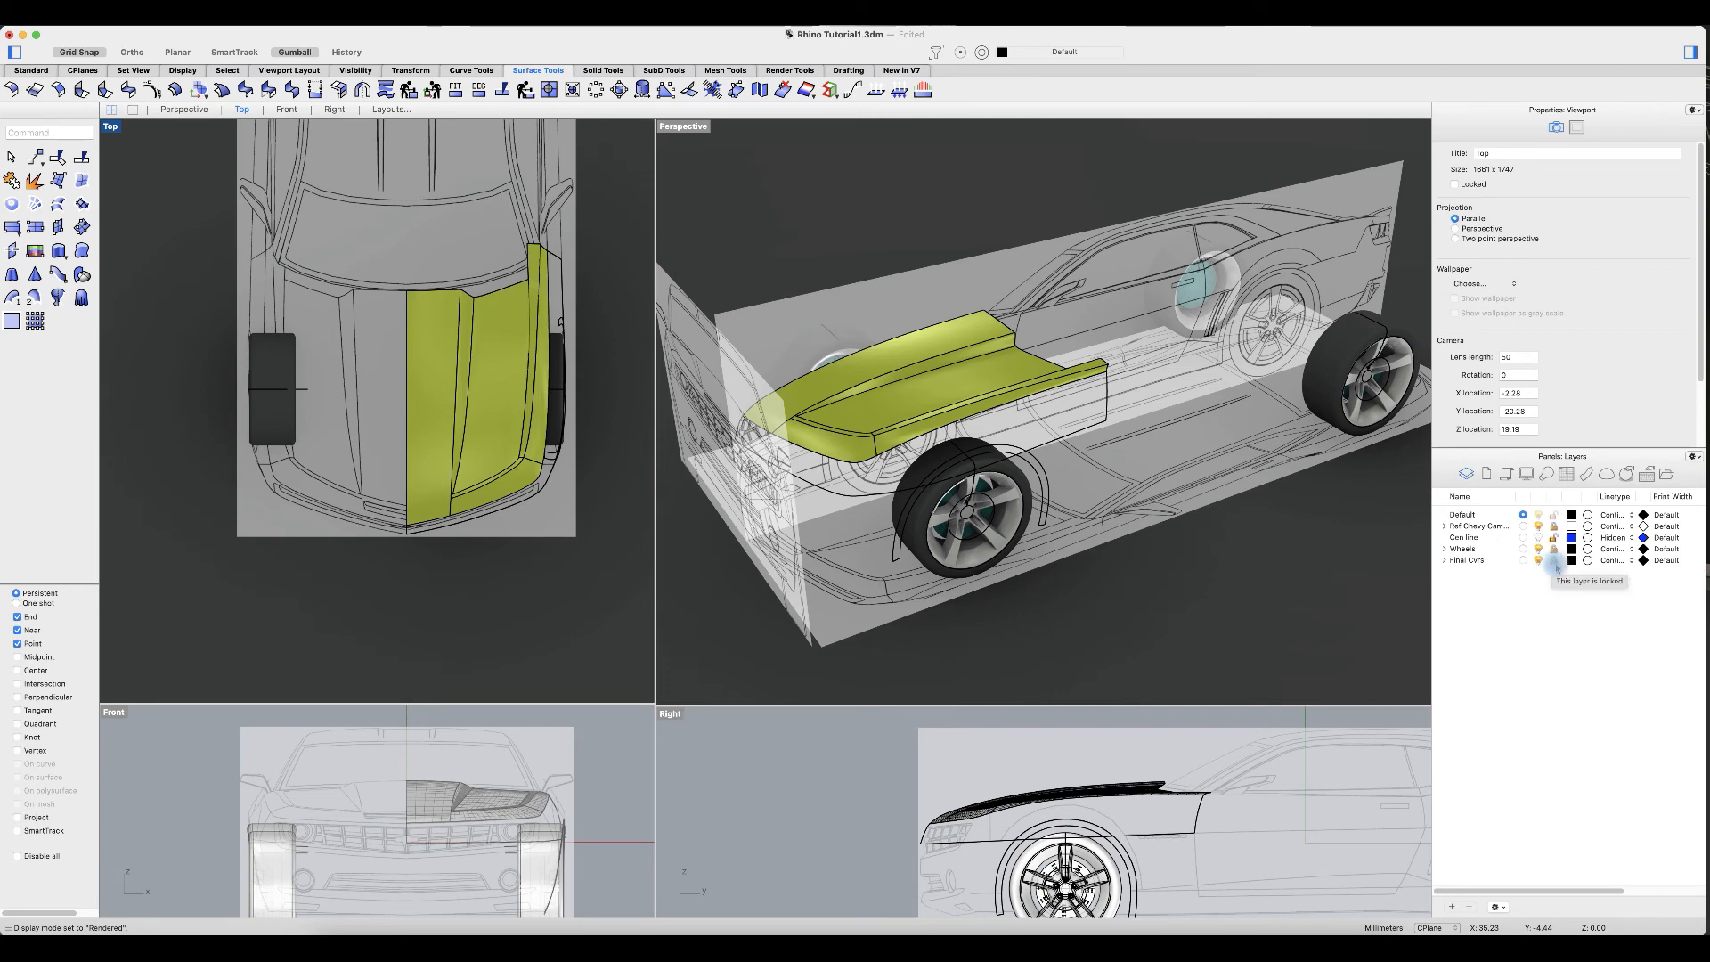
right_drag(1160, 554, 1202, 569)
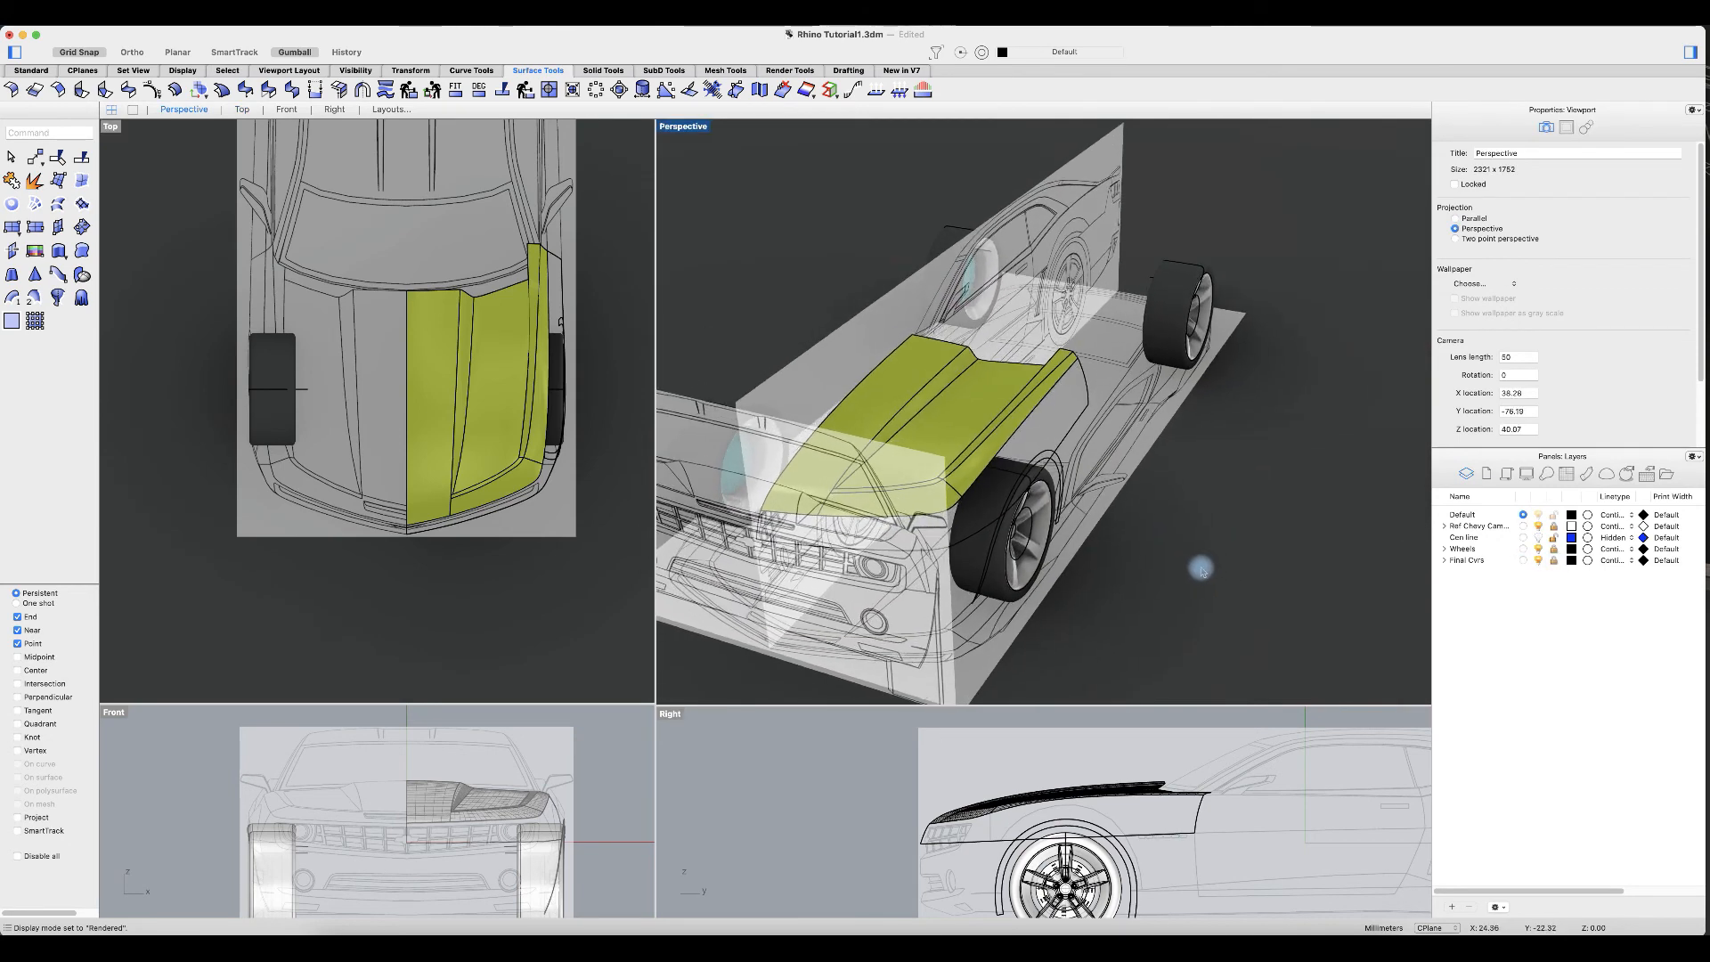
Step: Create a new layer named Surfaces
right_click(1506, 584)
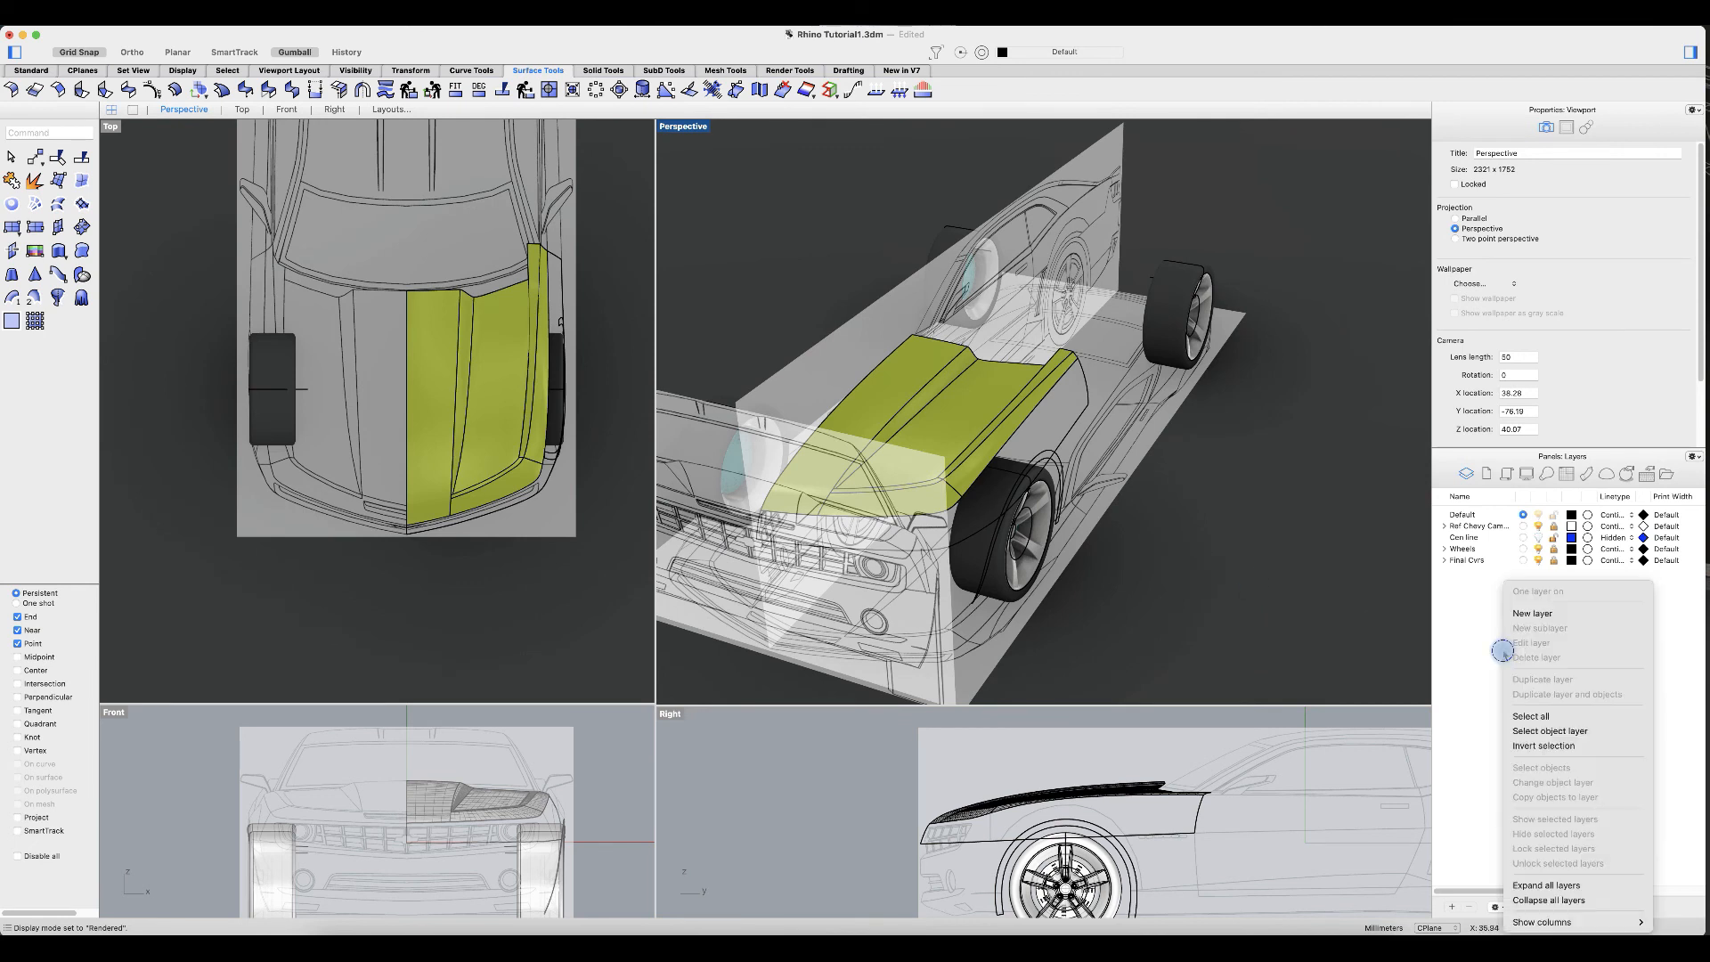
click(1544, 614)
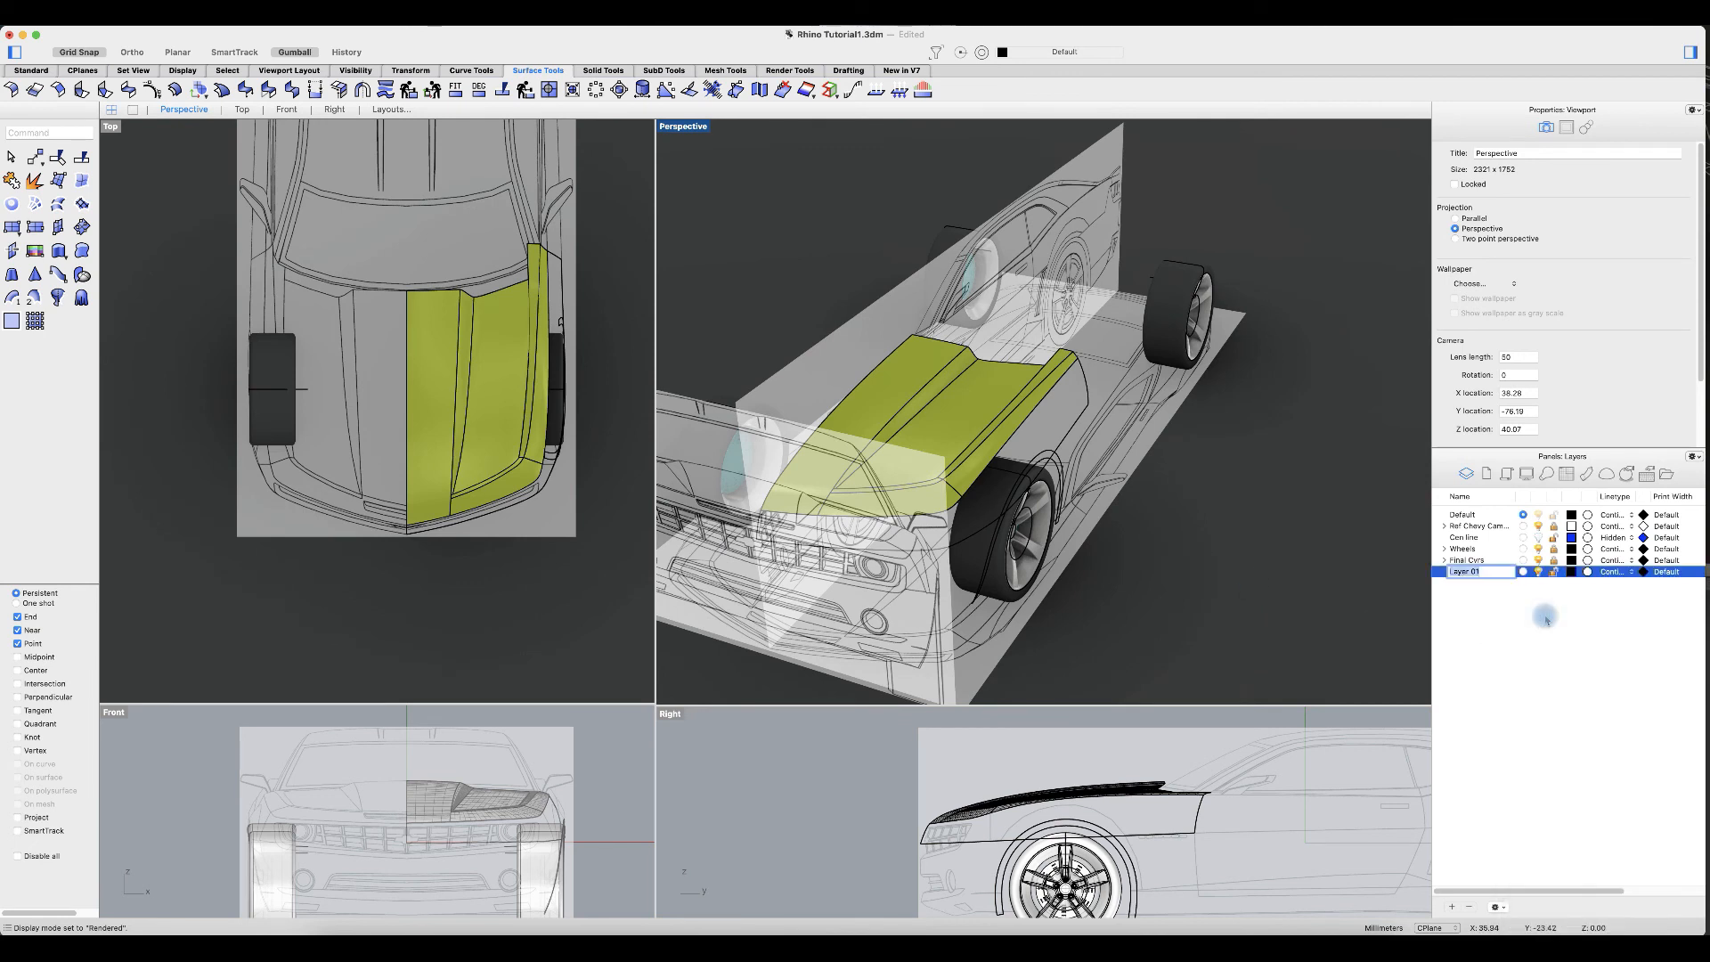
text(Surfaces)
click(1545, 615)
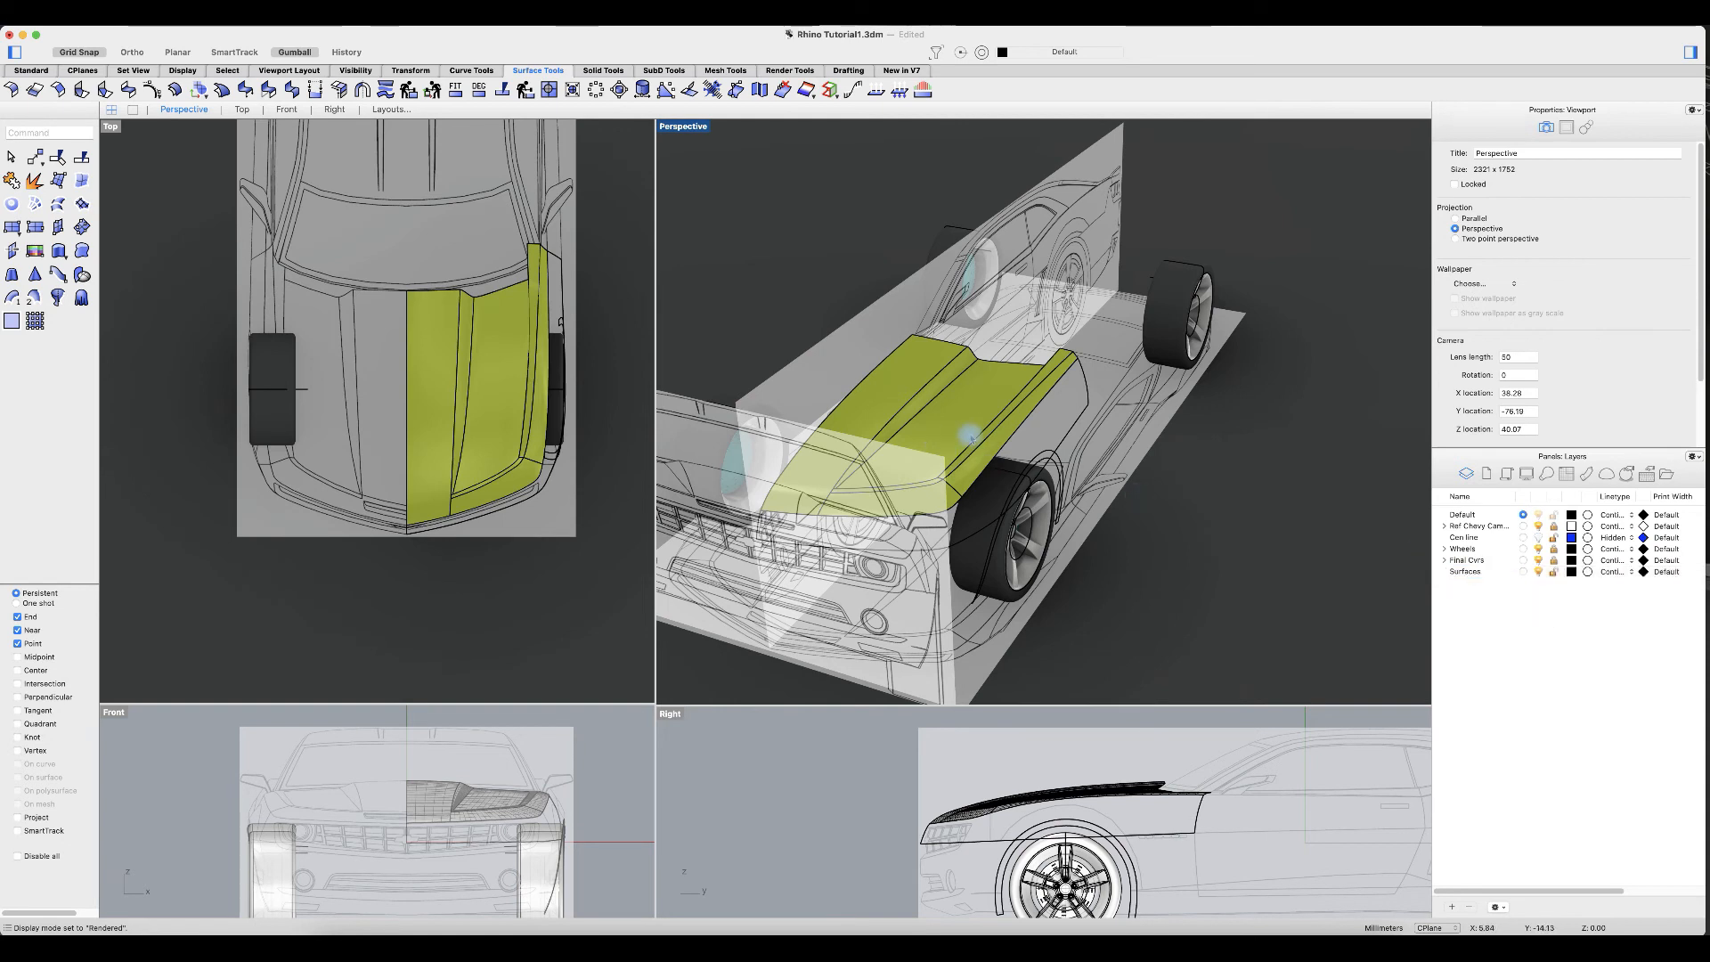
Step: Hide the Chevy Camaro reference, final curves and Wheels layers to isolate the hood surfaces
click(1538, 525)
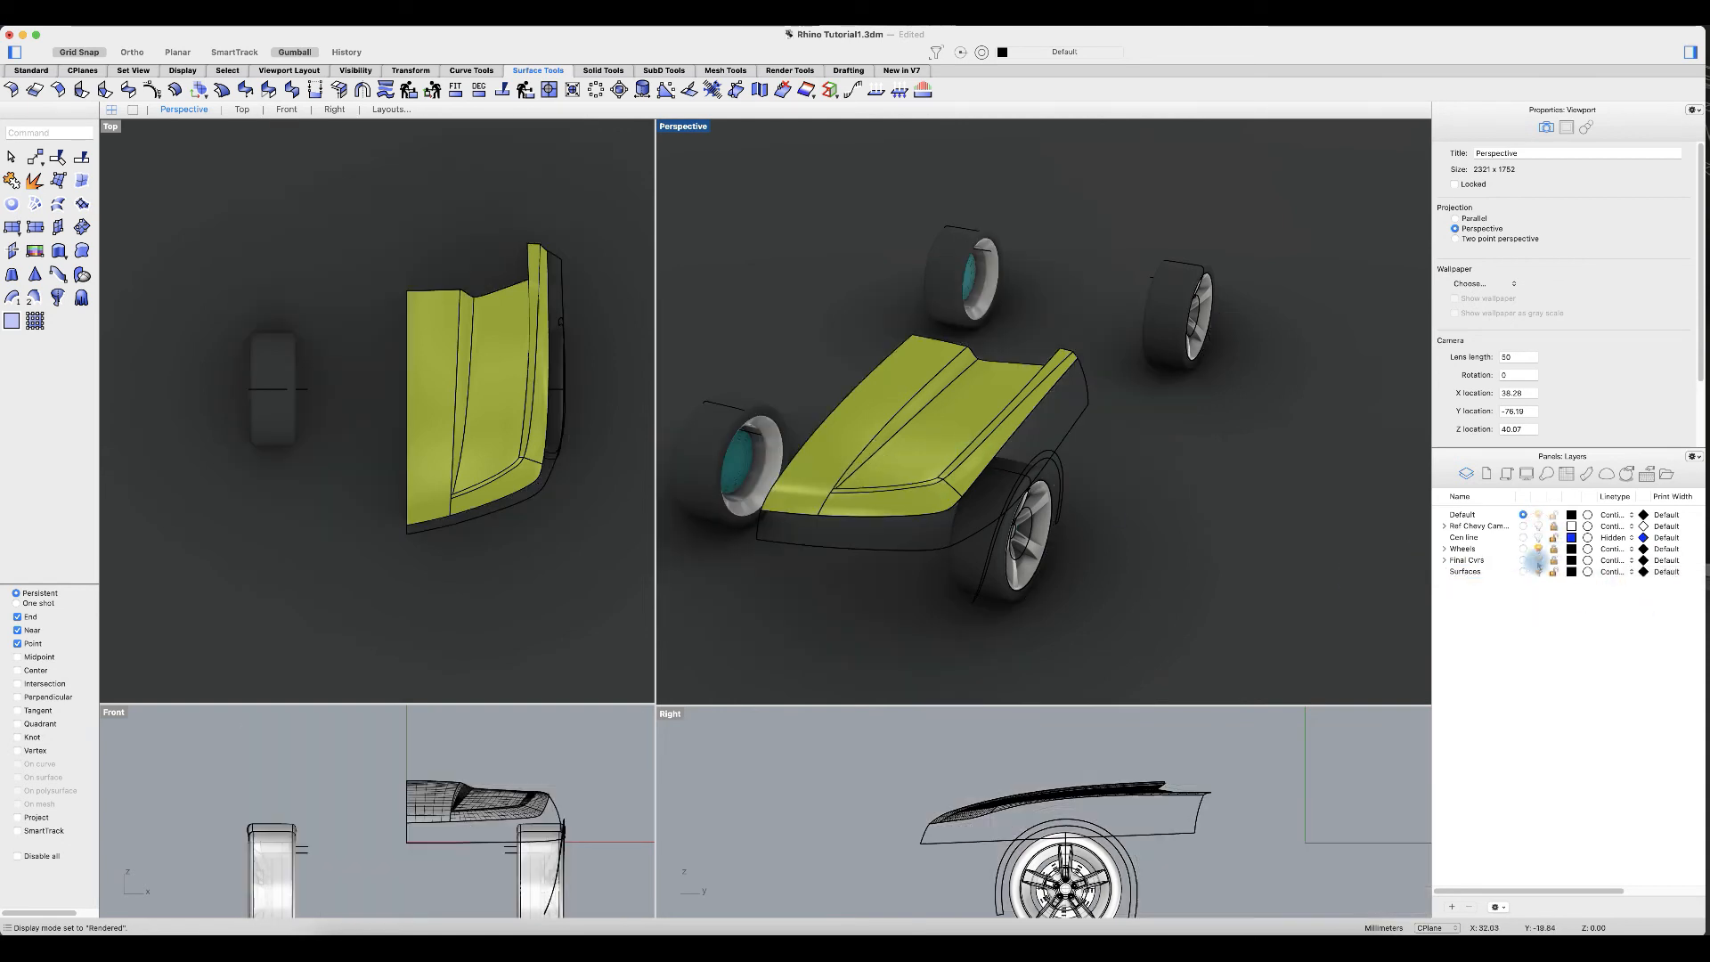
click(1538, 560)
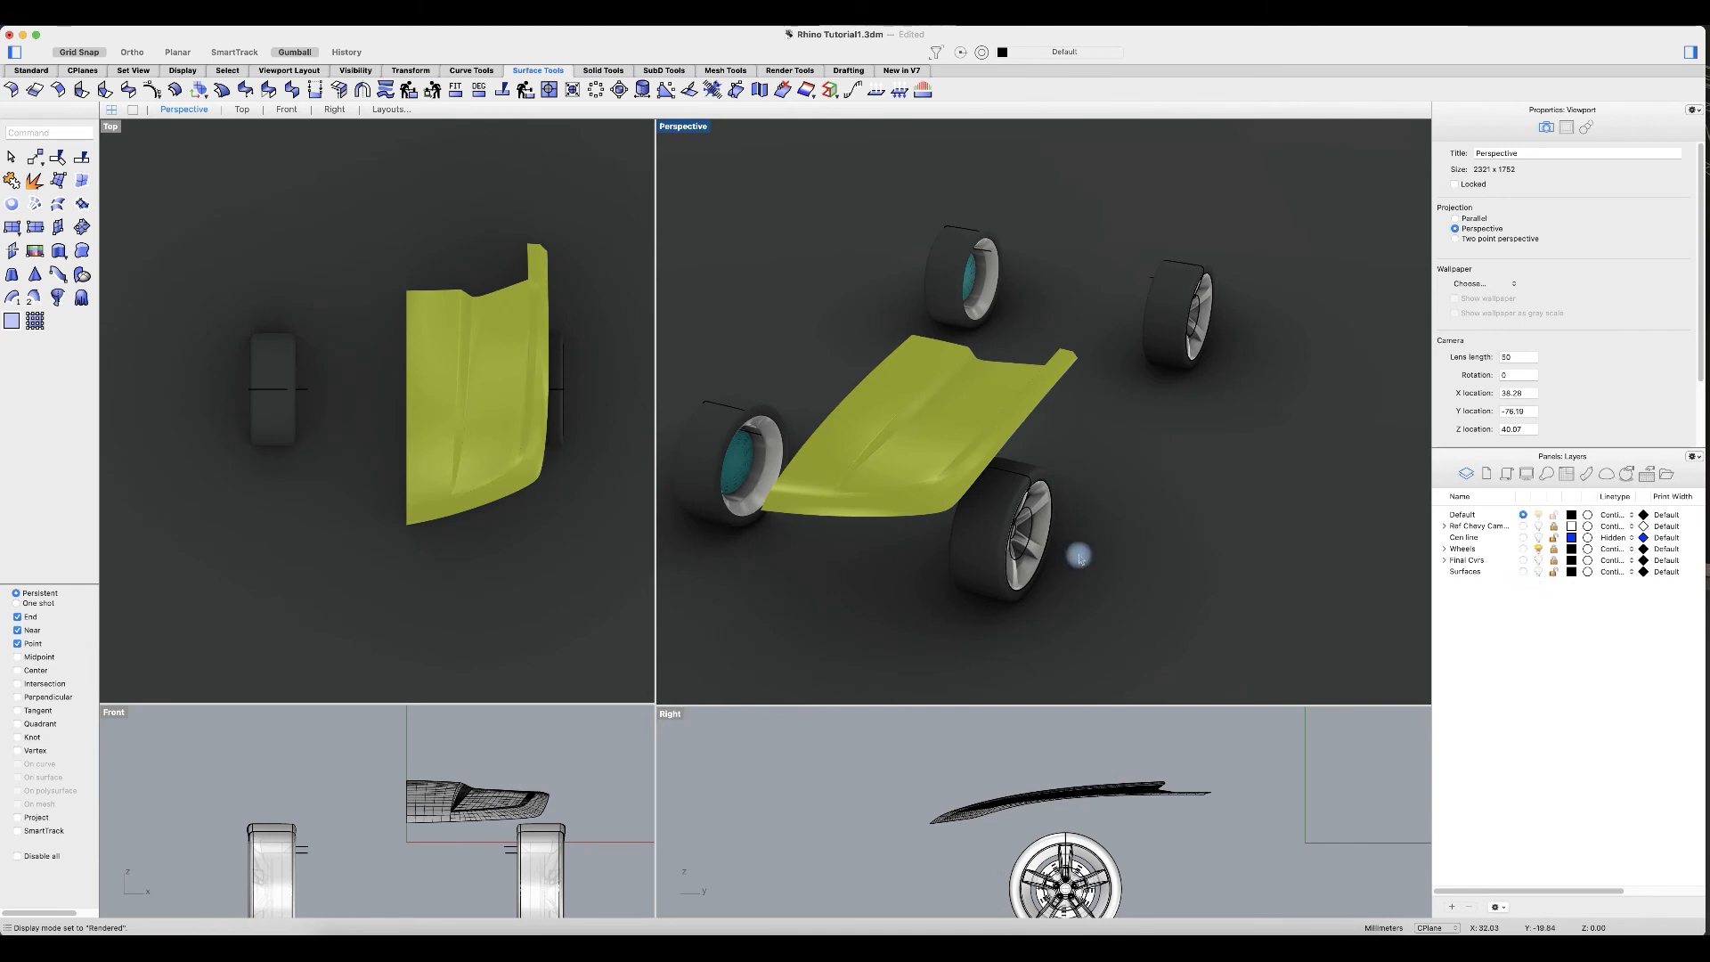
click(1538, 549)
Step: Move all the hood surfaces onto the Surfaces layer and make that layer visible
drag(1080, 593, 704, 292)
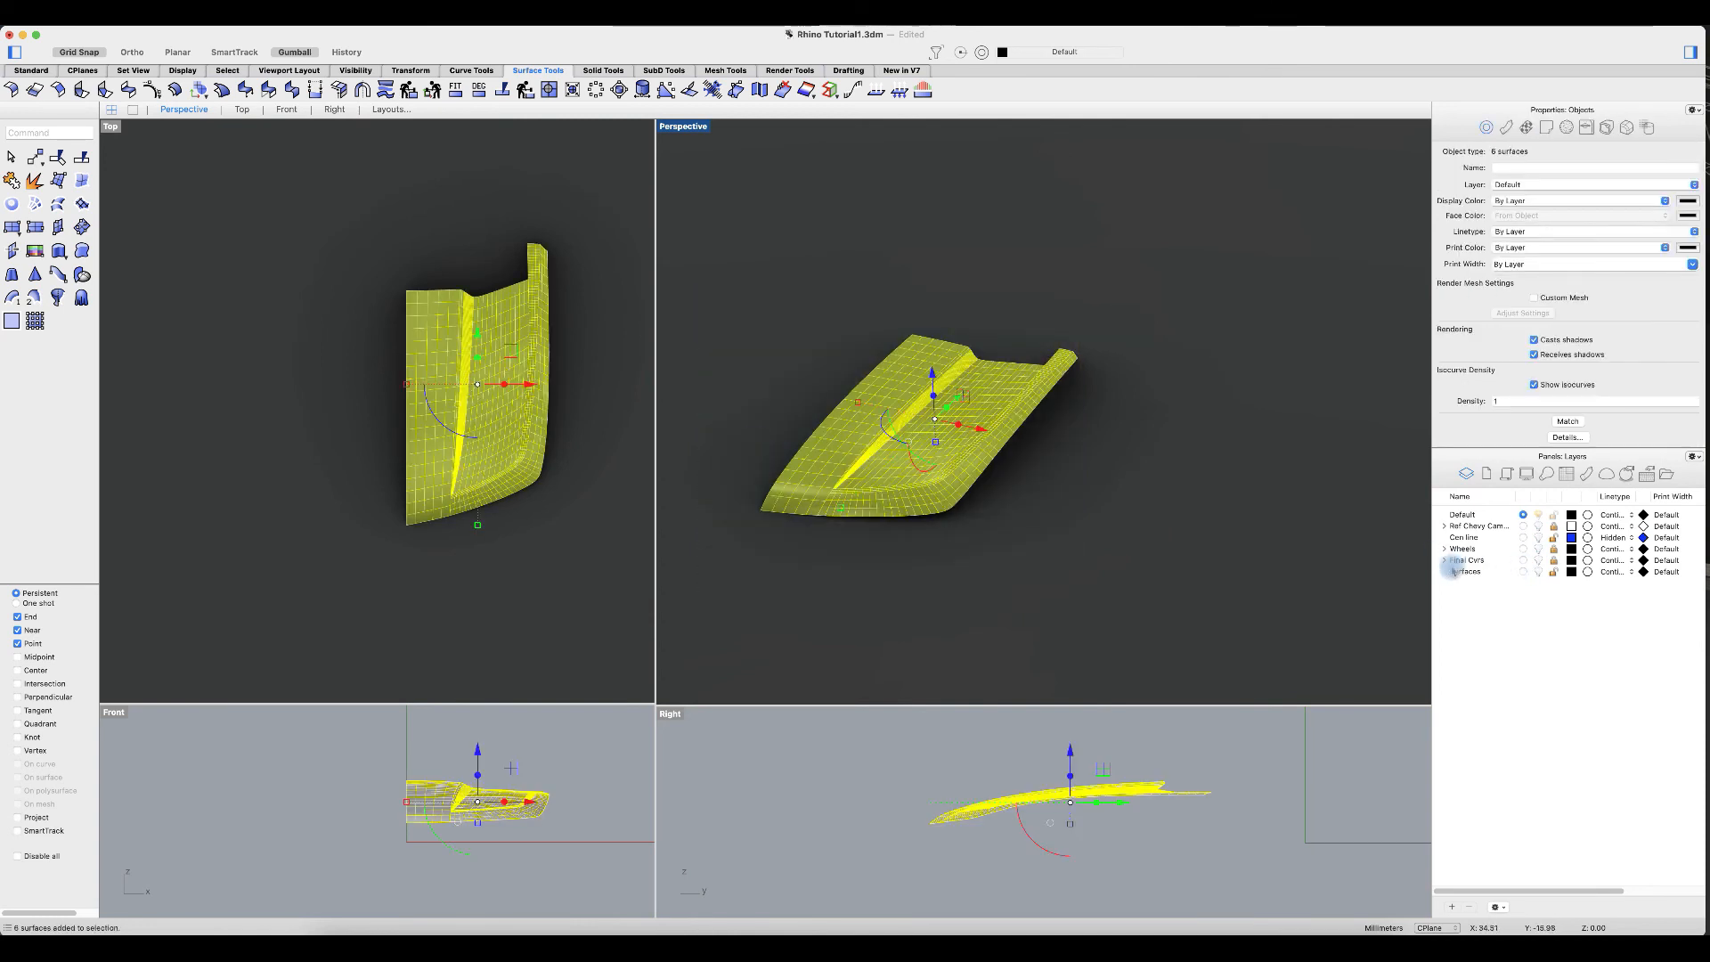
right_click(1458, 573)
click(1508, 770)
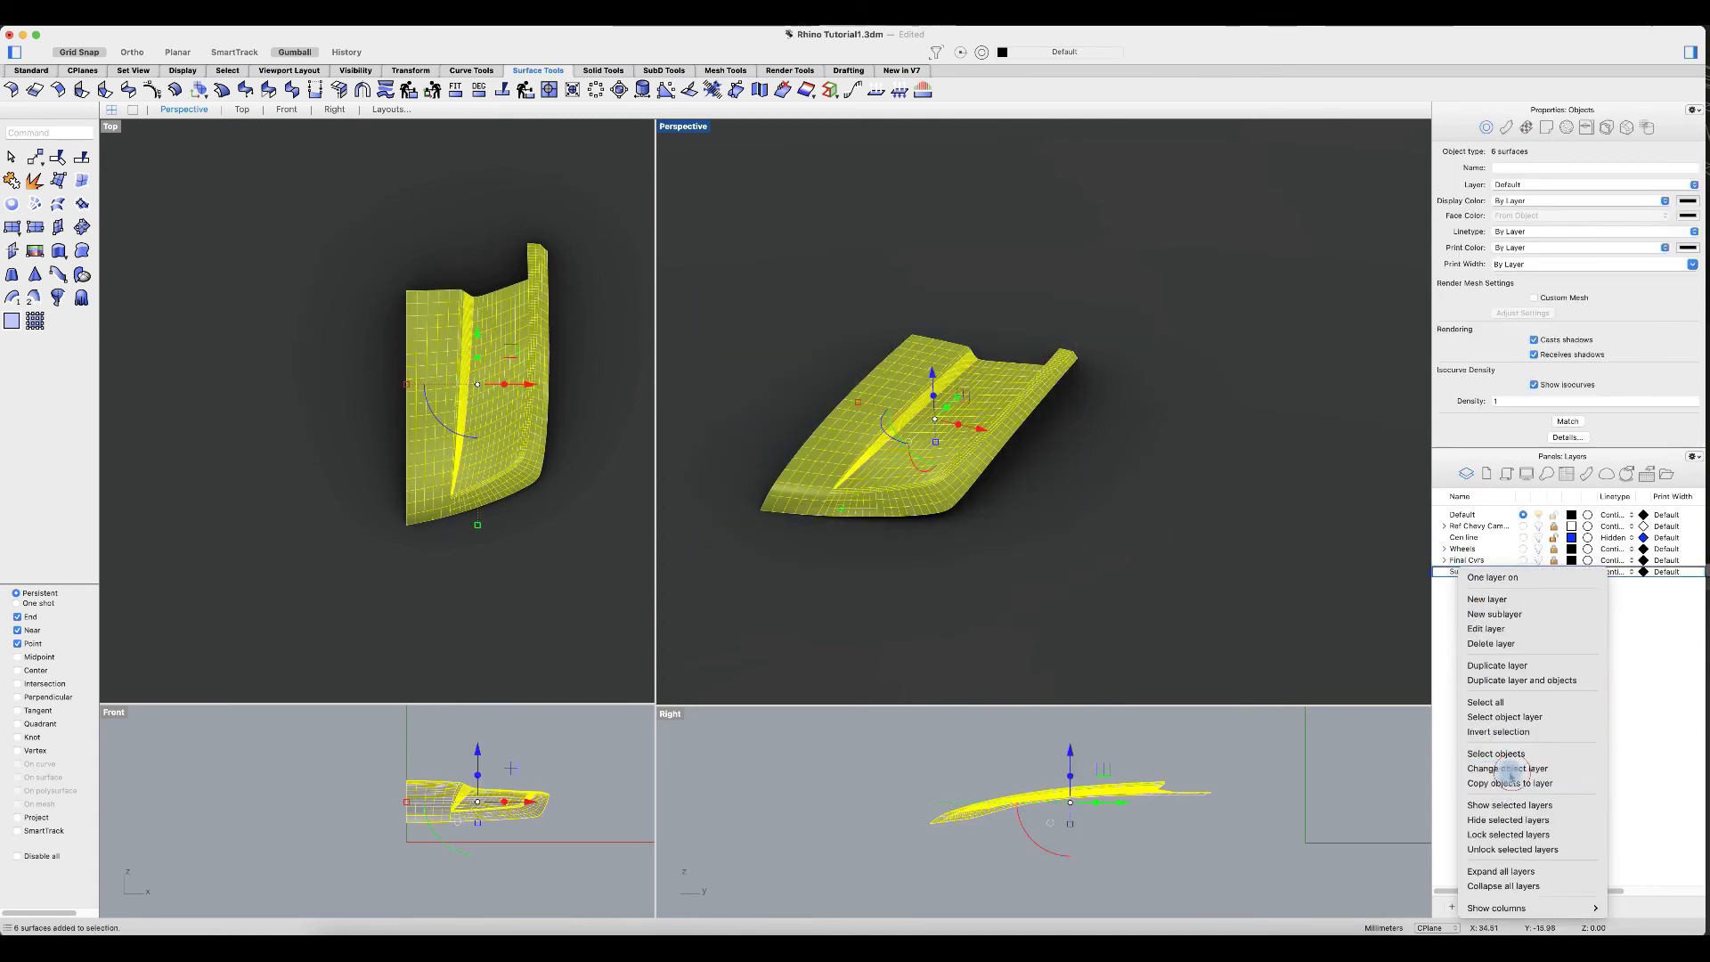
click(1538, 571)
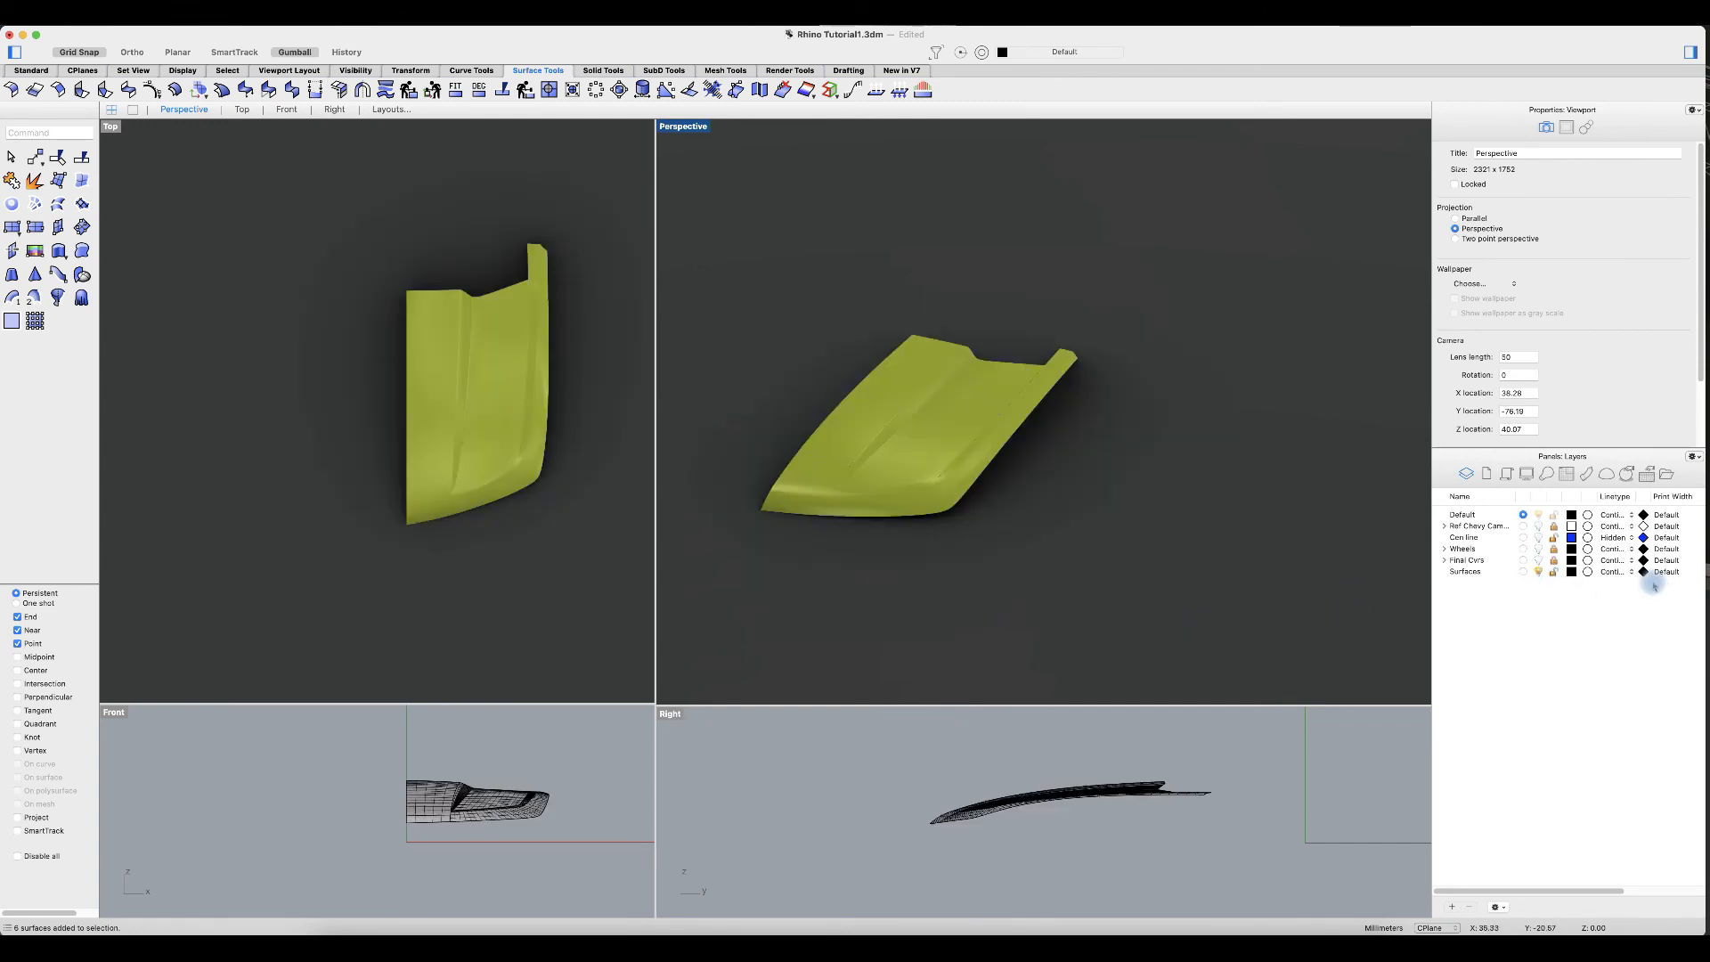
Step: Return the Top viewport to Ghosted display mode and show the Chevy Camaro reference, centre line, Wheels and final curves layers
click(111, 126)
click(245, 497)
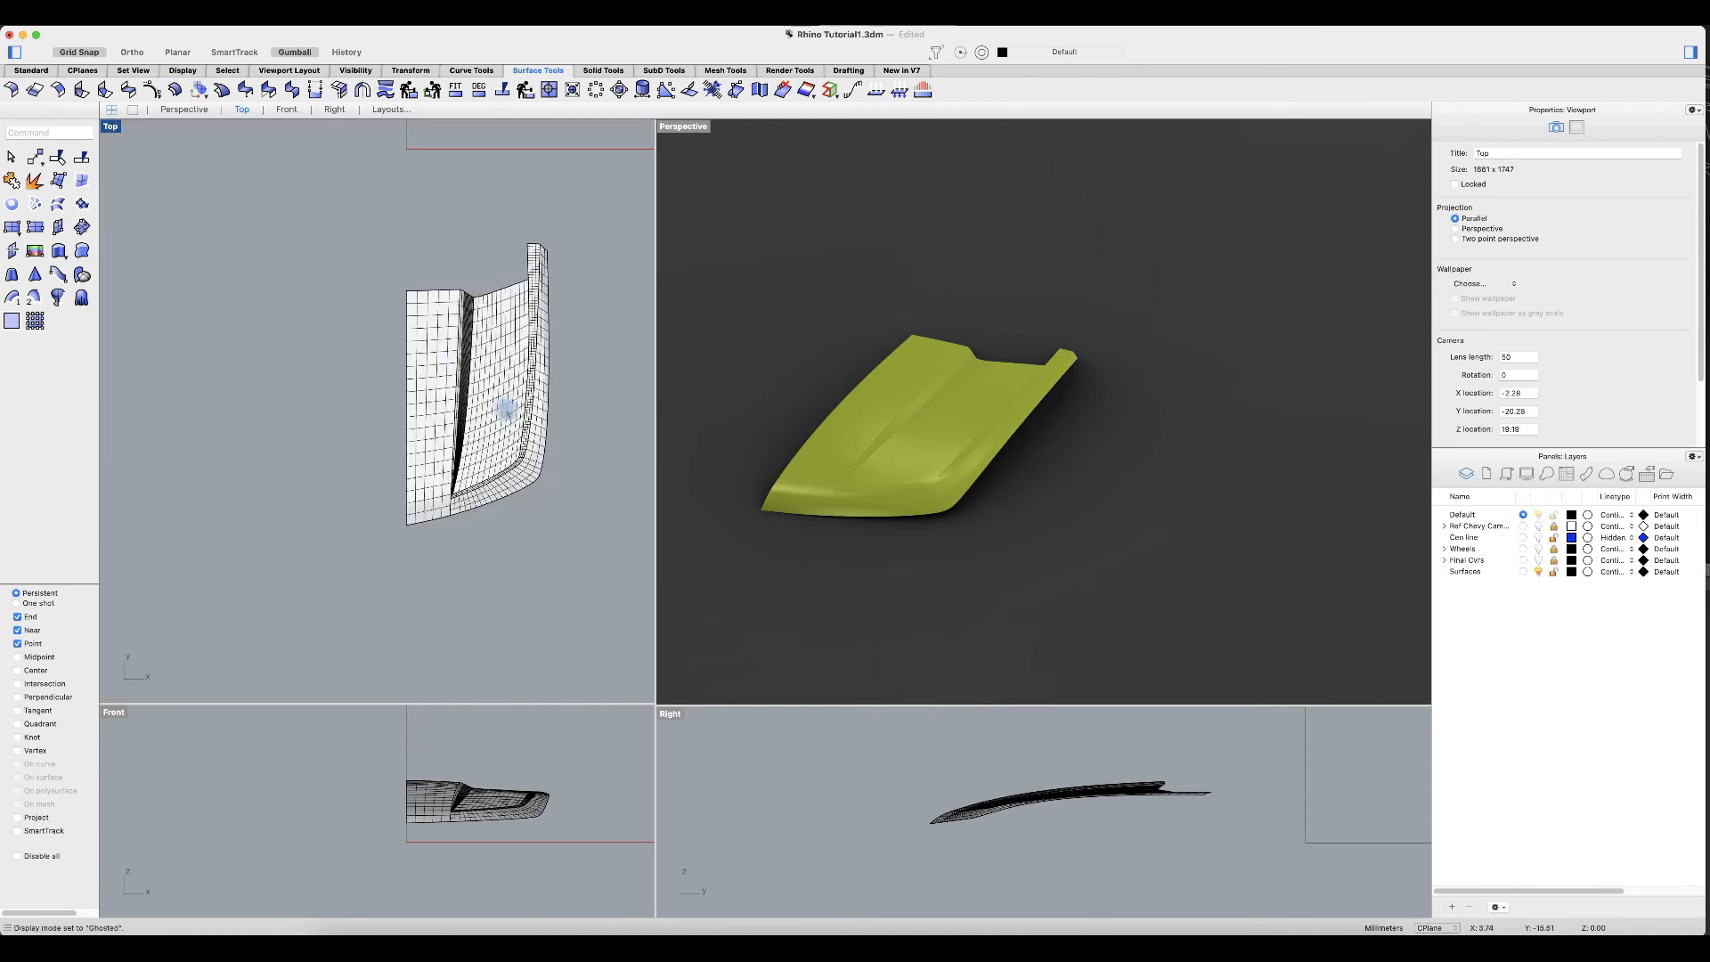
click(1538, 527)
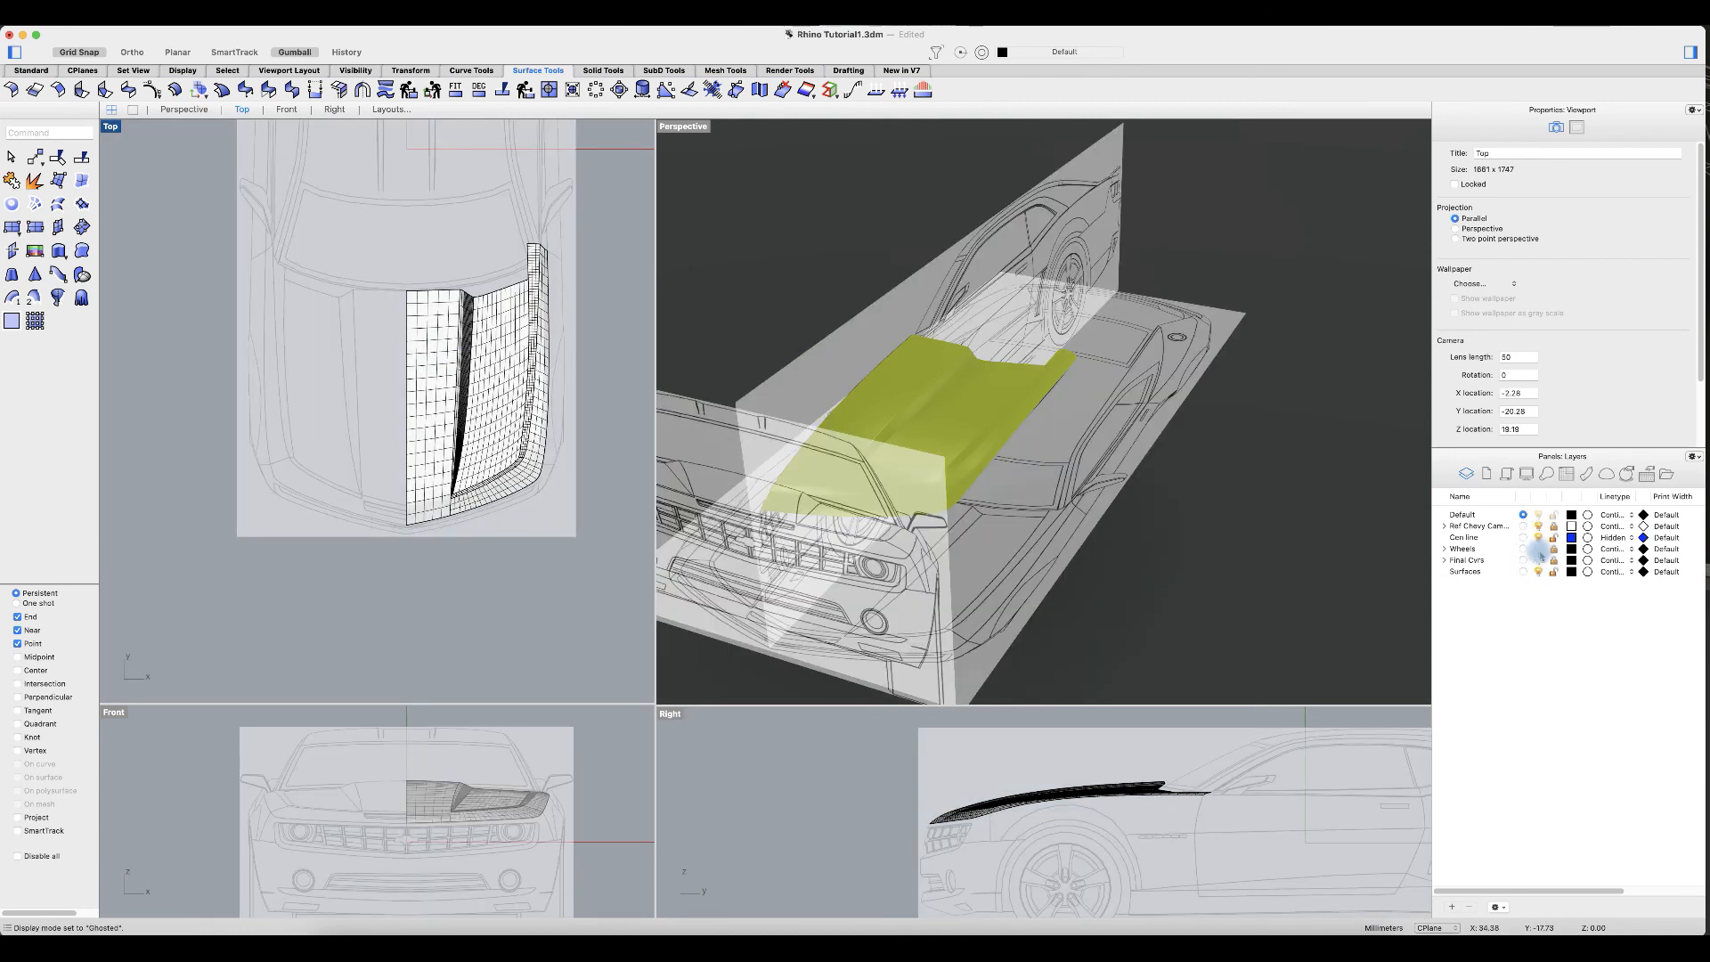
click(1539, 560)
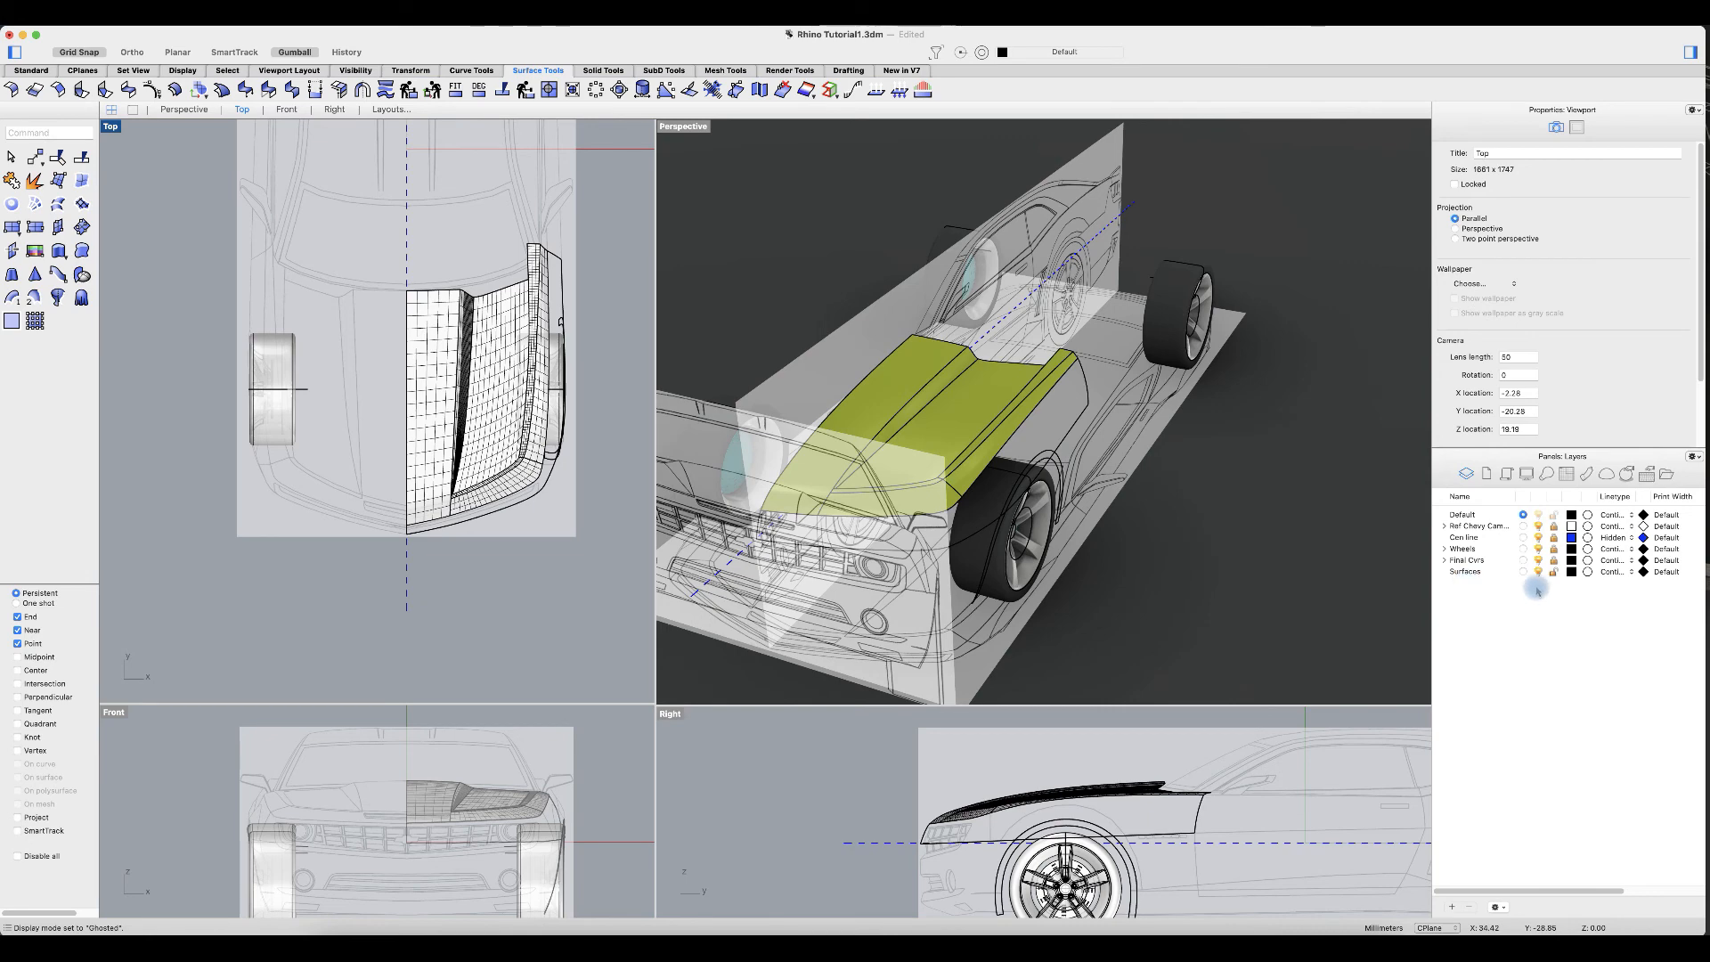
Step: Mirror a copy of all the hood surfaces across the car's centre line in the maximized Top view
drag(545, 520, 321, 235)
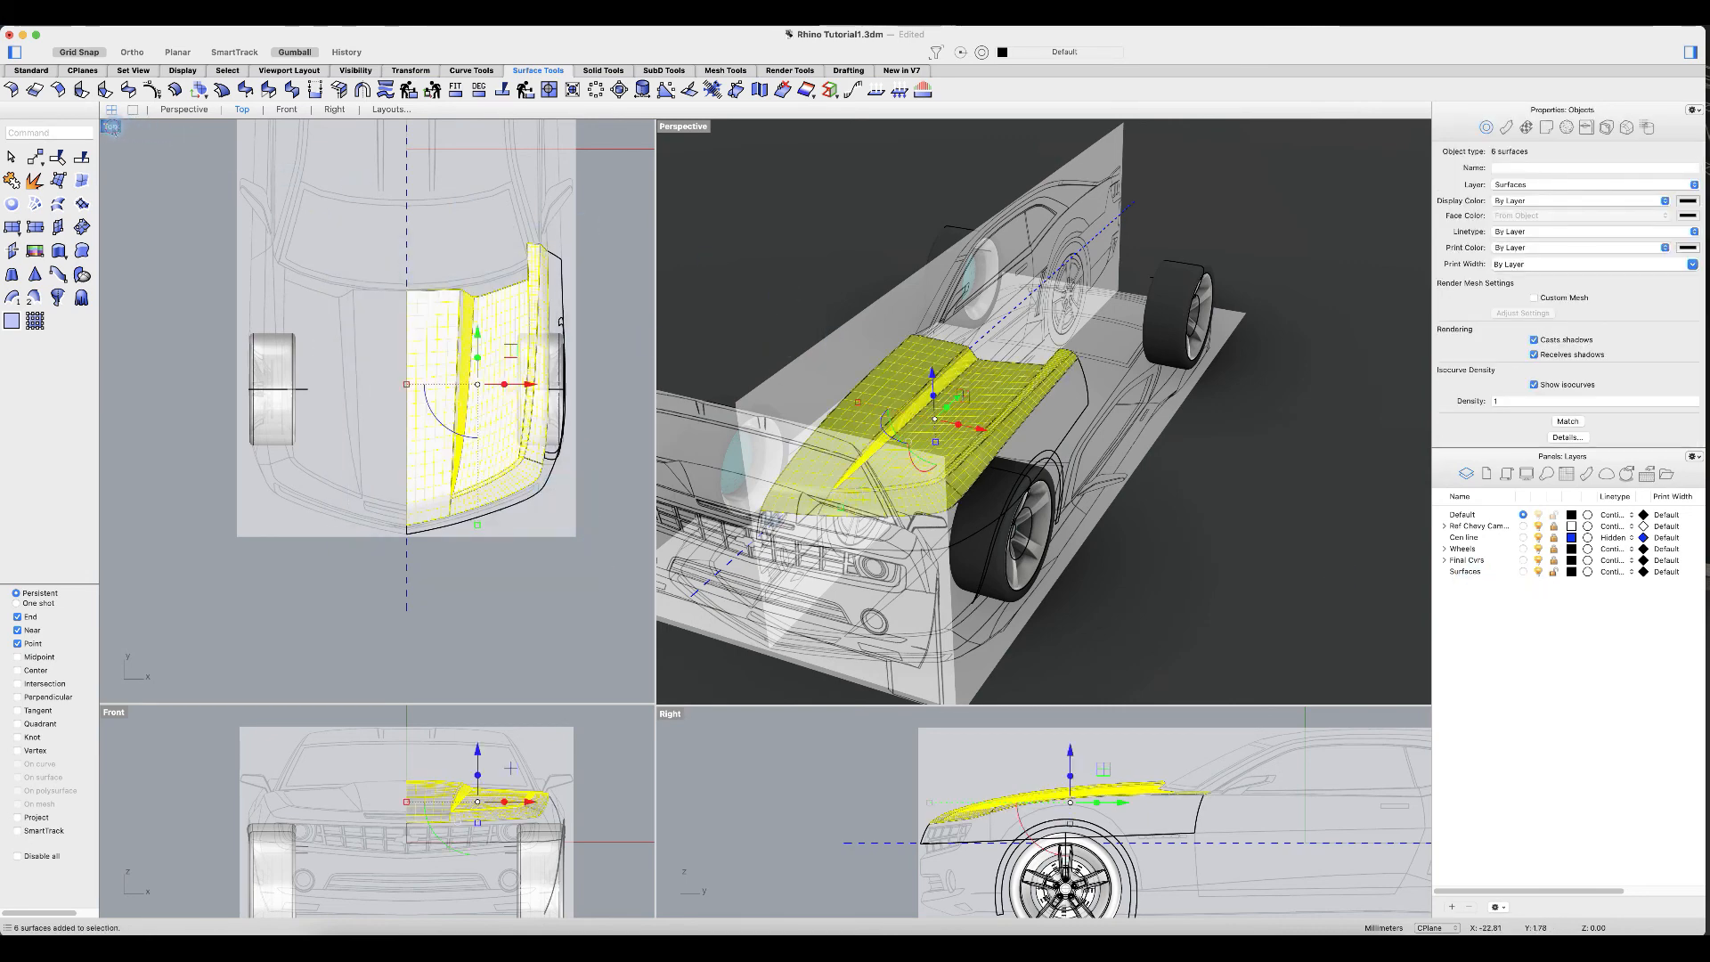
double_click(110, 126)
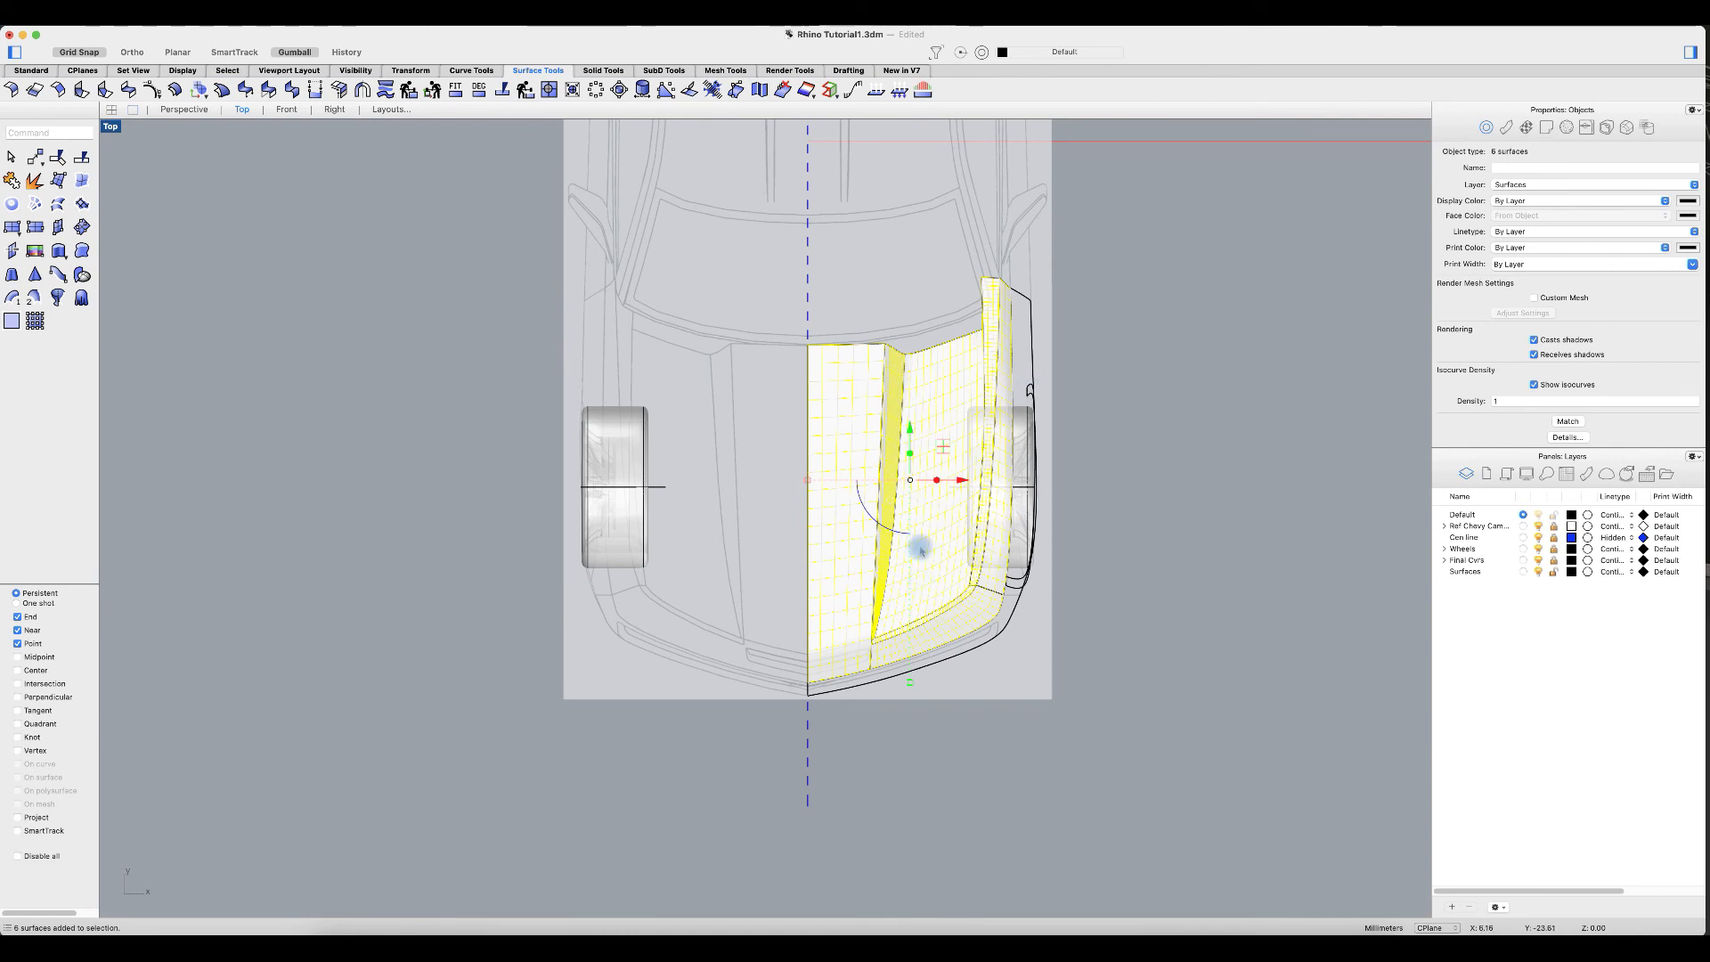
click(405, 71)
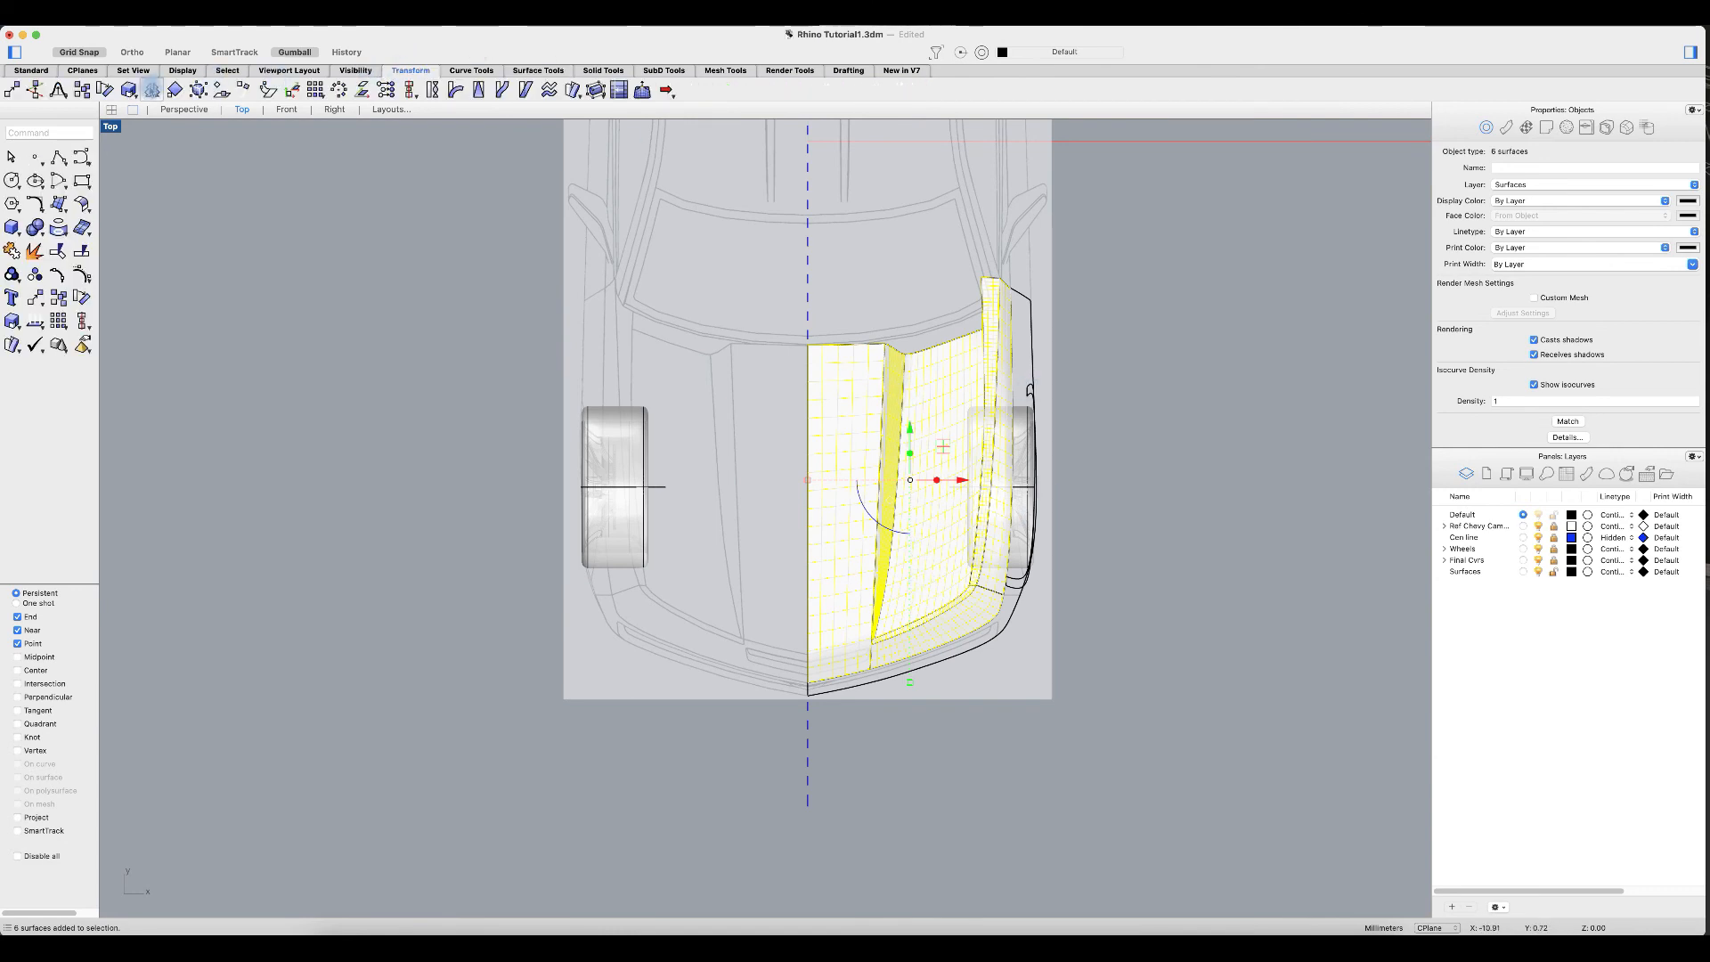
click(152, 89)
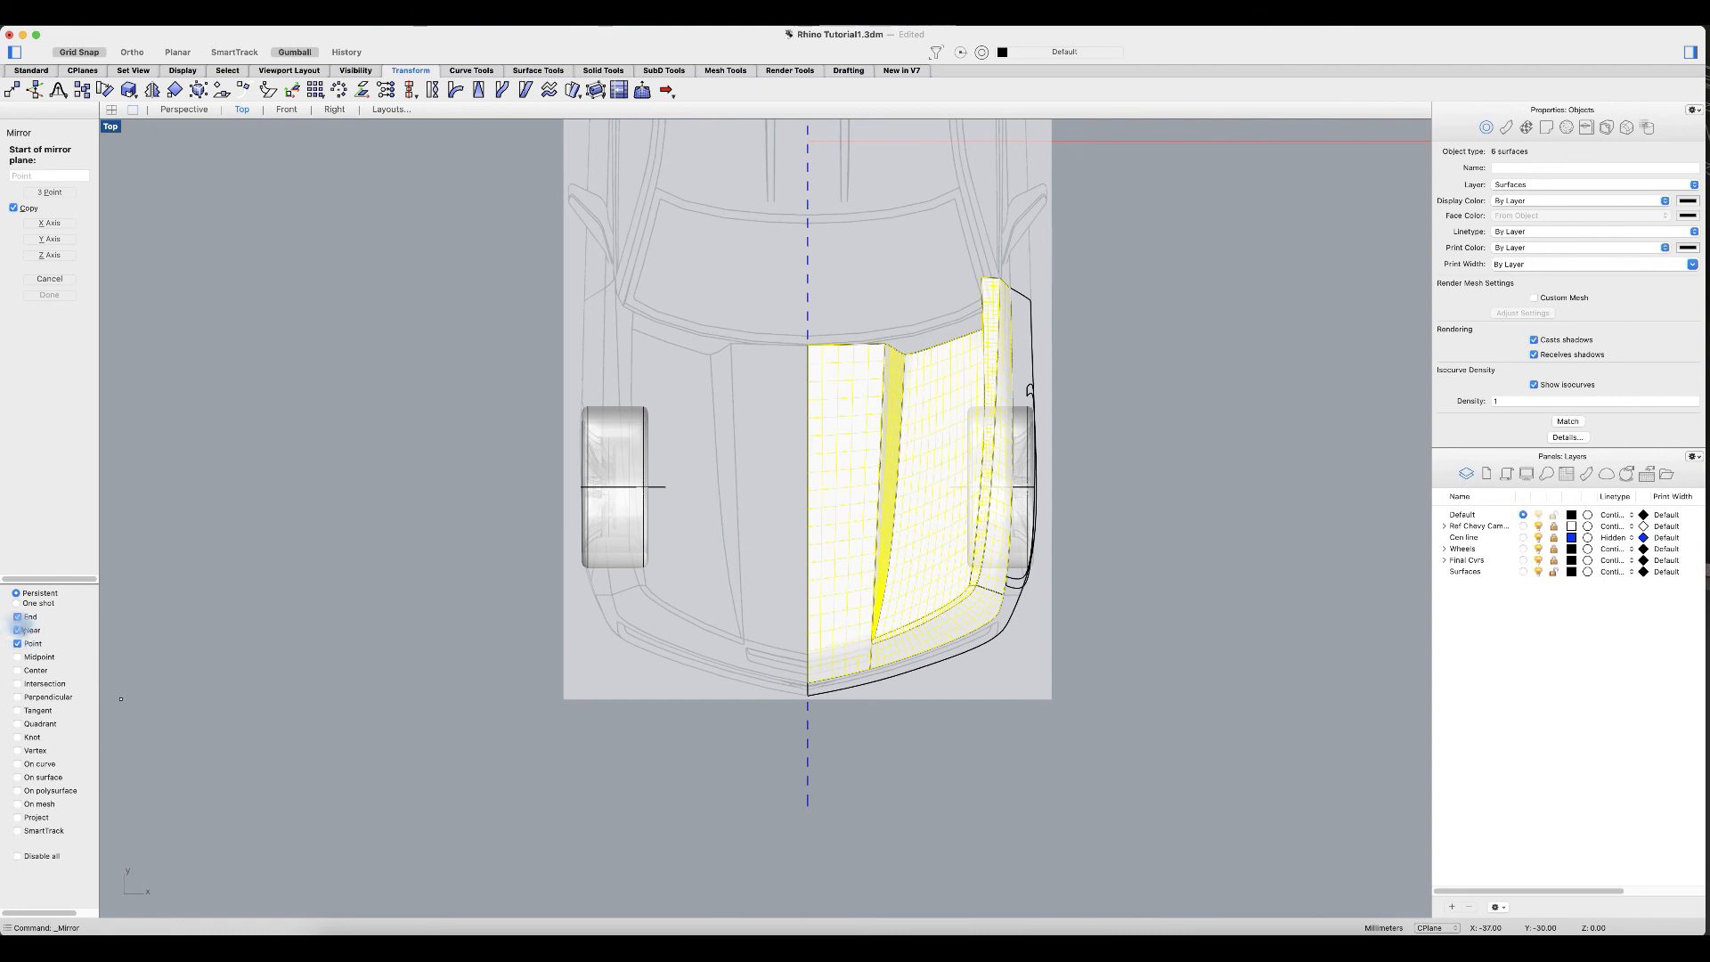
click(808, 806)
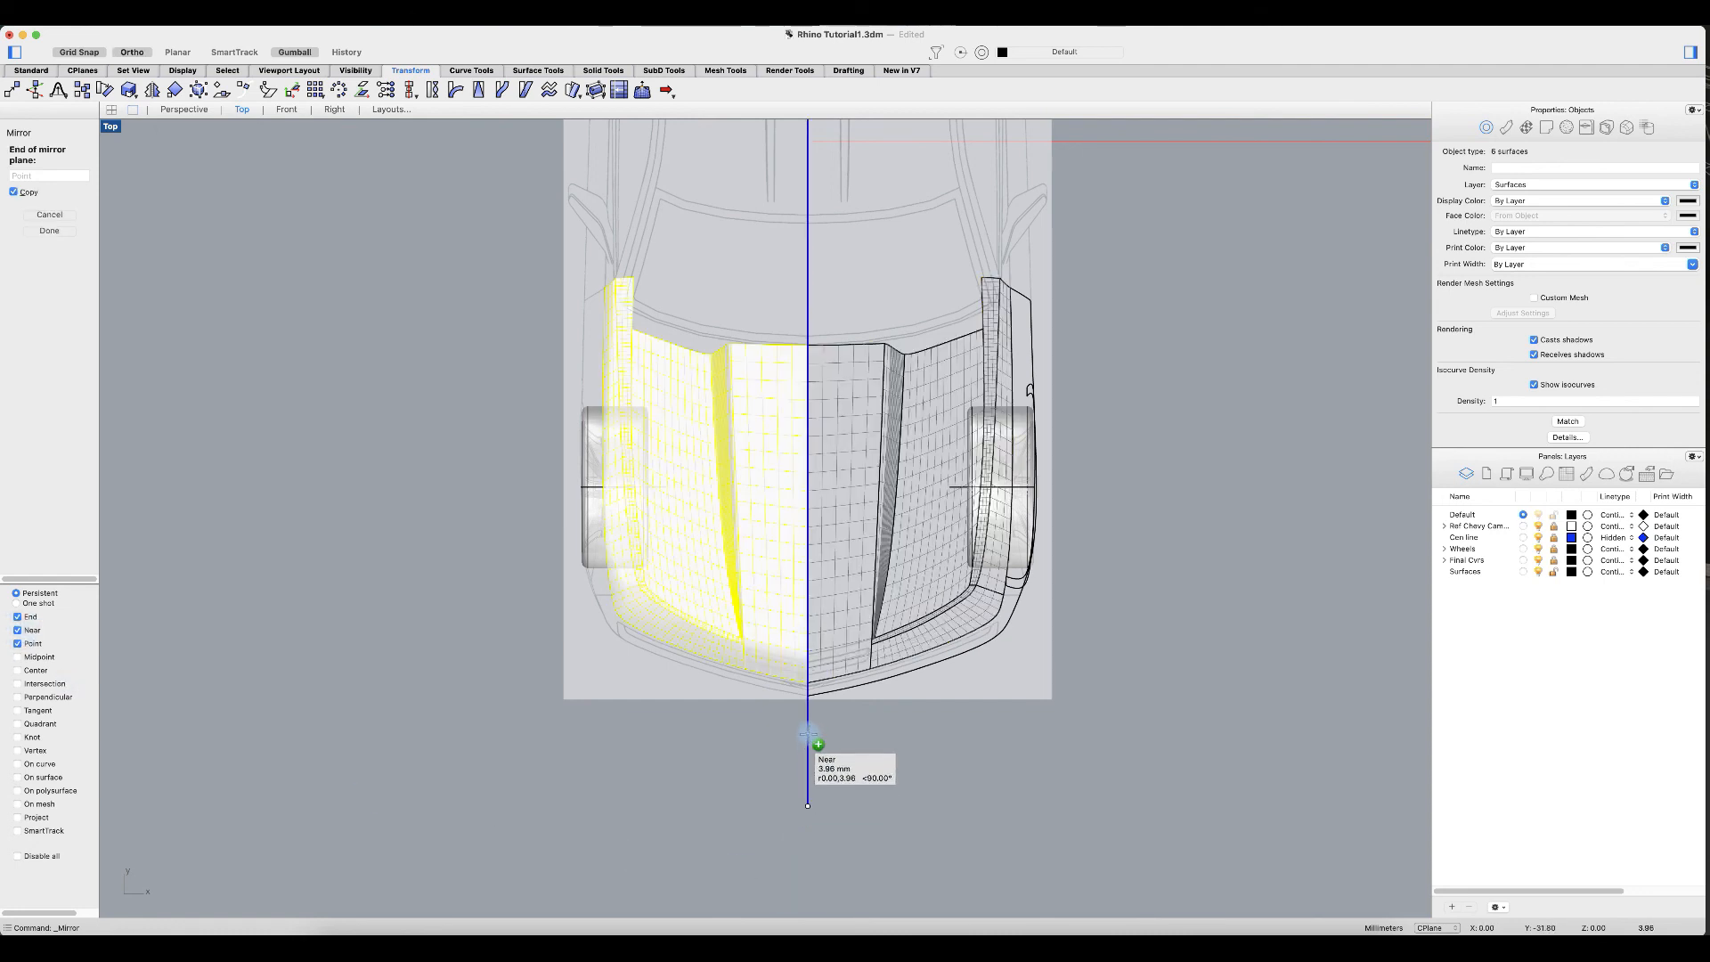
click(810, 736)
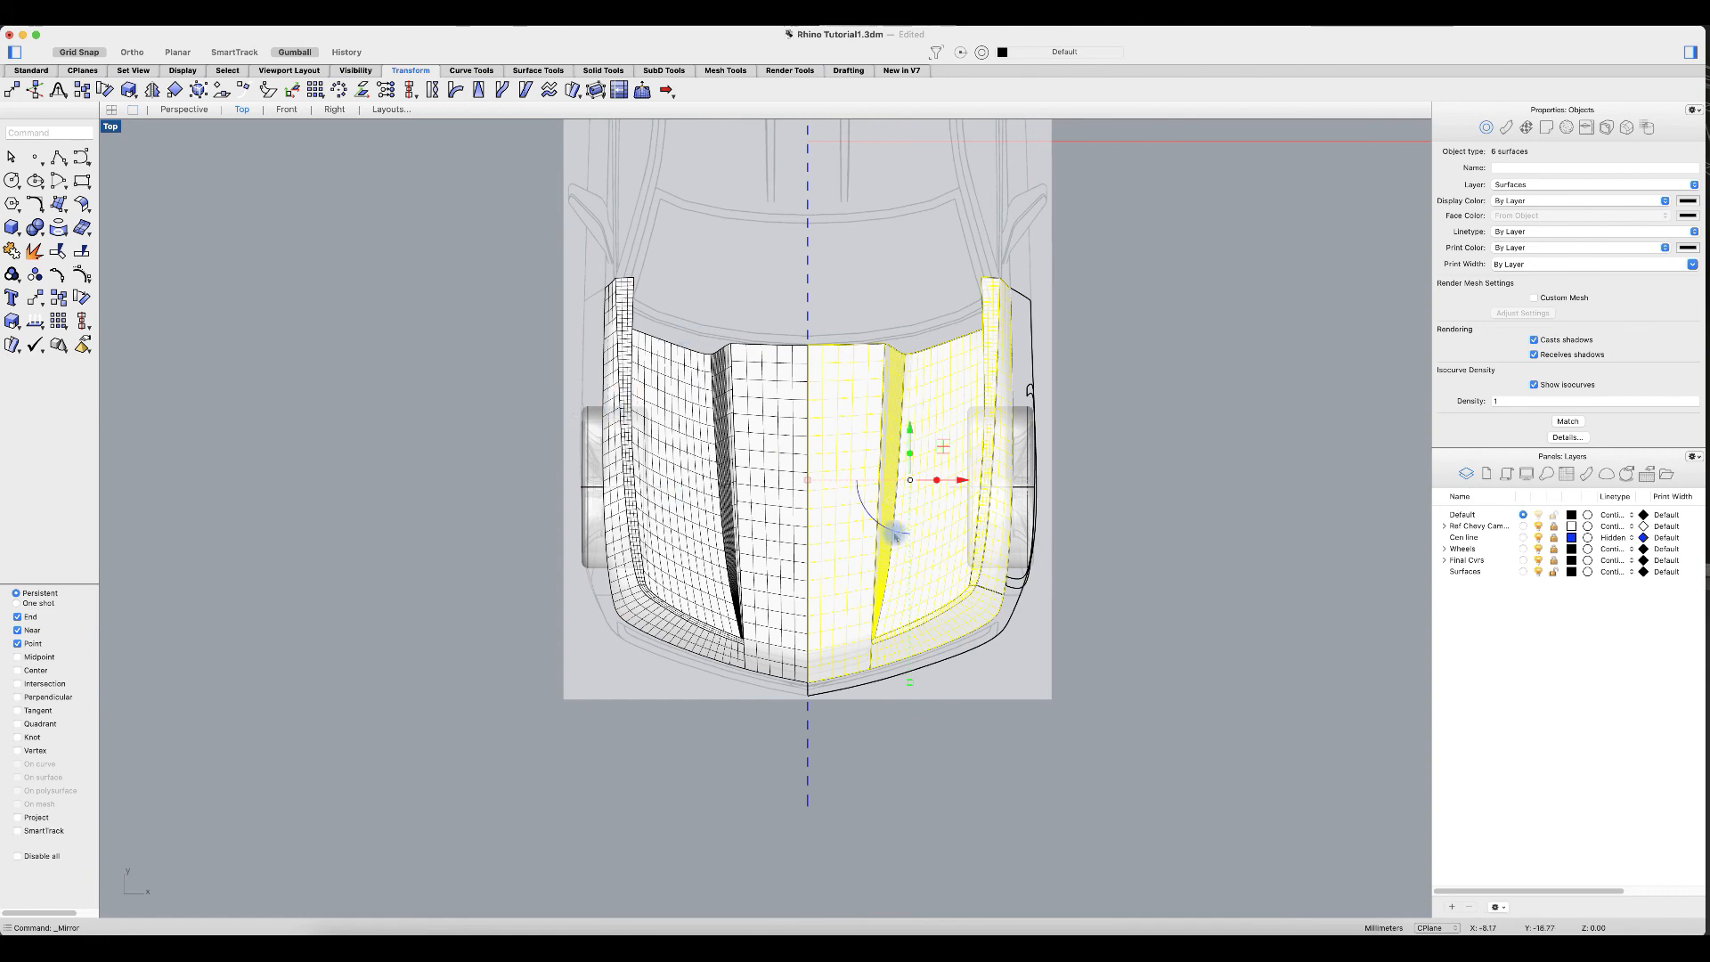
click(1217, 598)
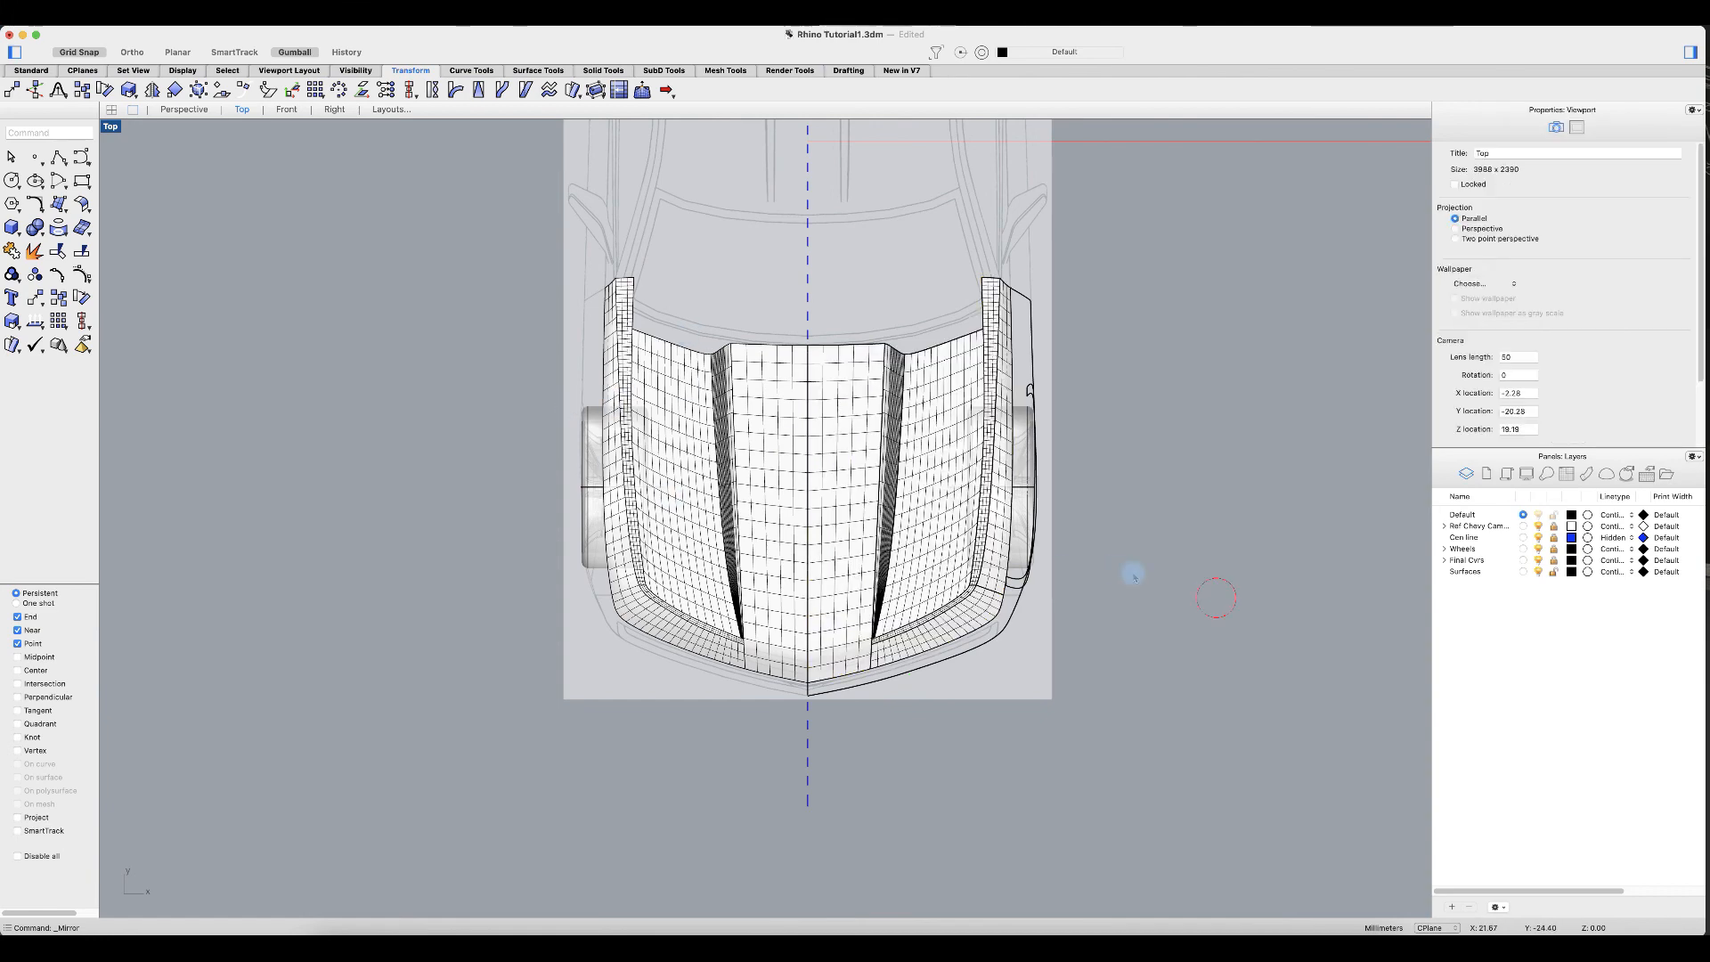
Step: Restore the four-viewport layout and set the Right, Front and Top viewports to Rendered display mode
double_click(110, 126)
mouse_move(1298, 530)
right_down()
mouse_move(1241, 534)
mouse_move(1286, 516)
right_up()
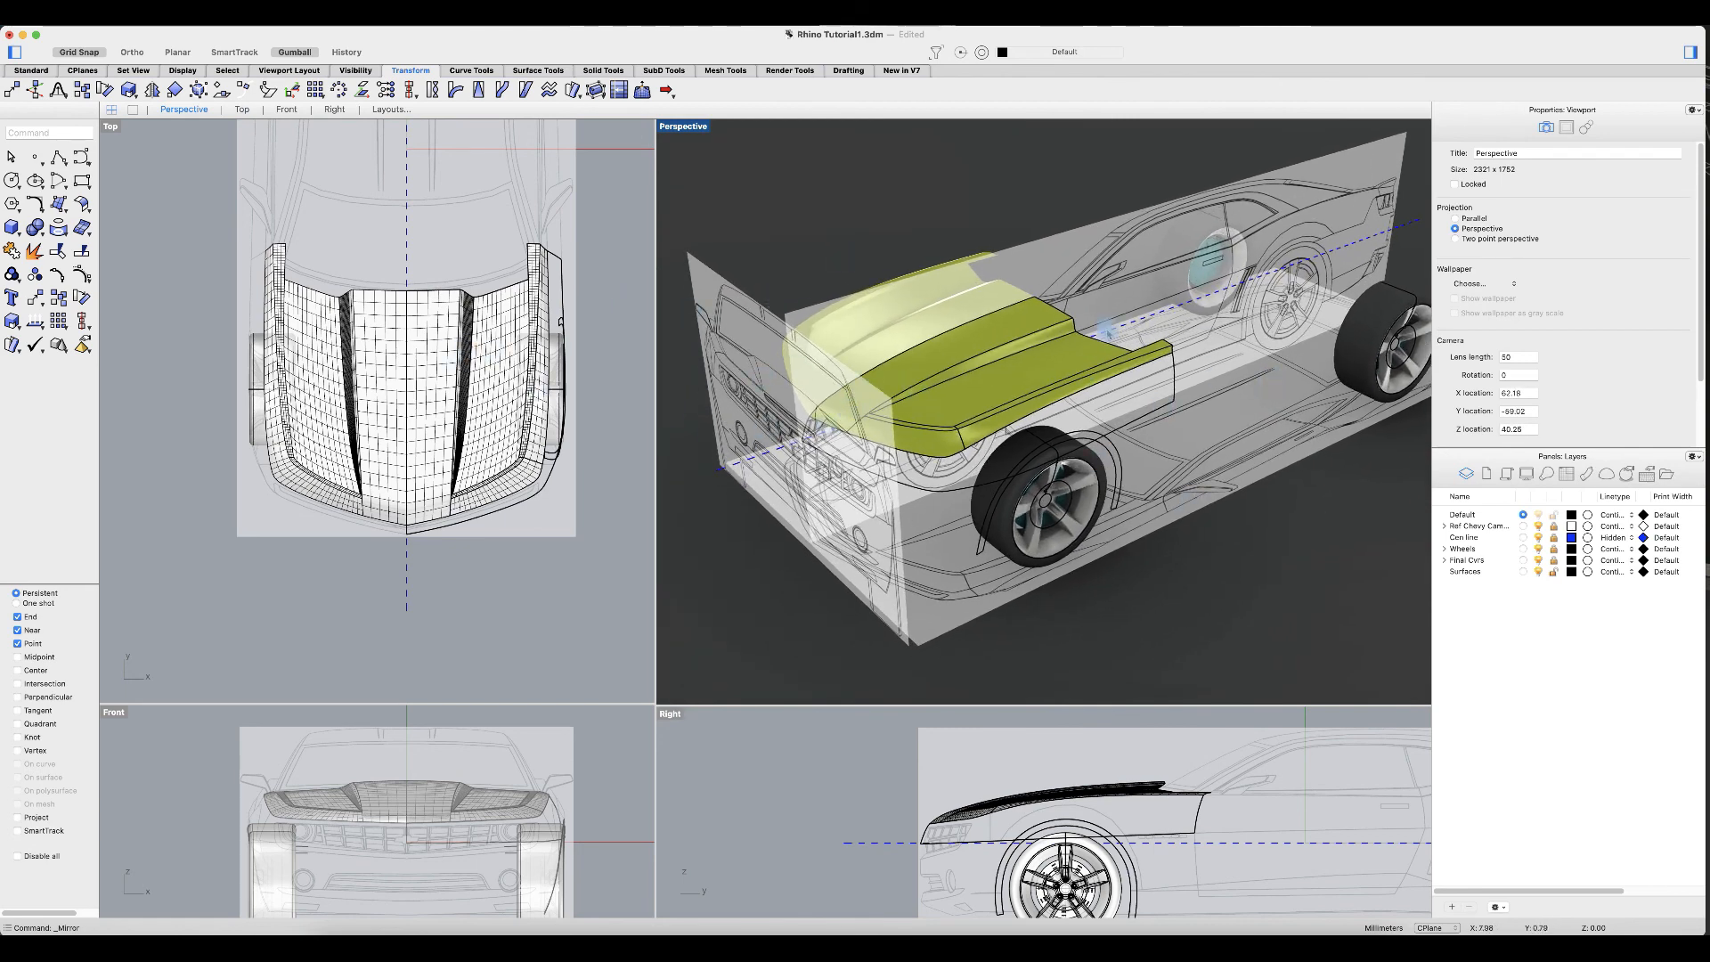
click(670, 716)
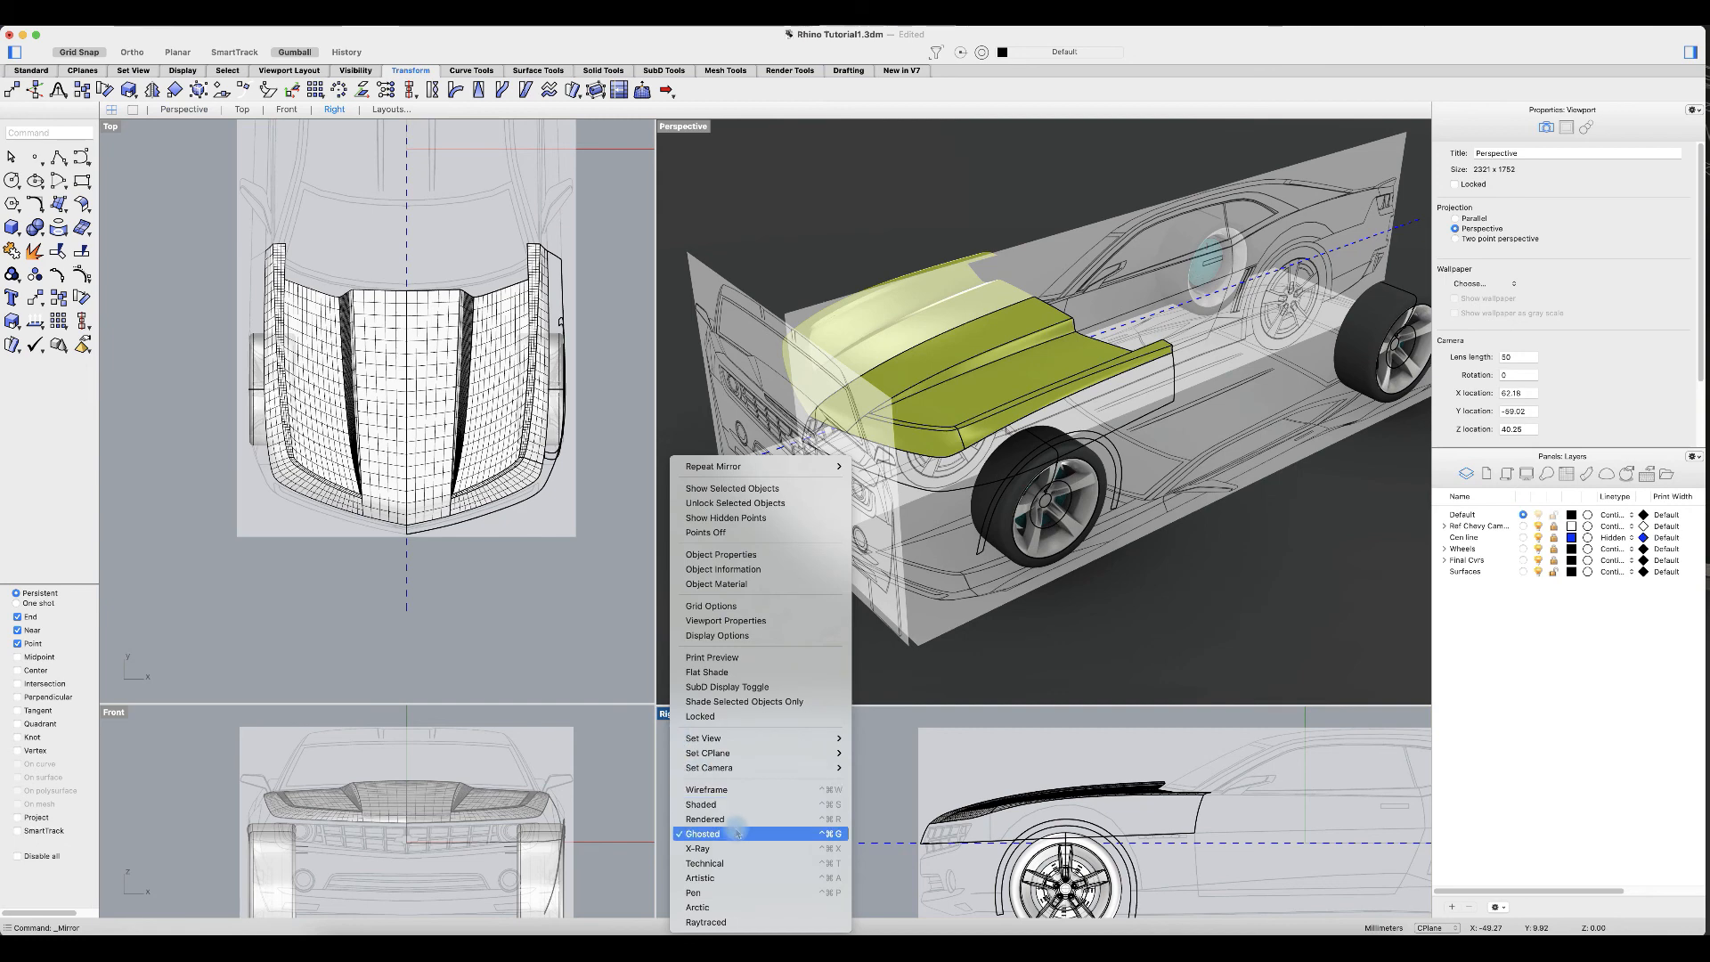
click(736, 821)
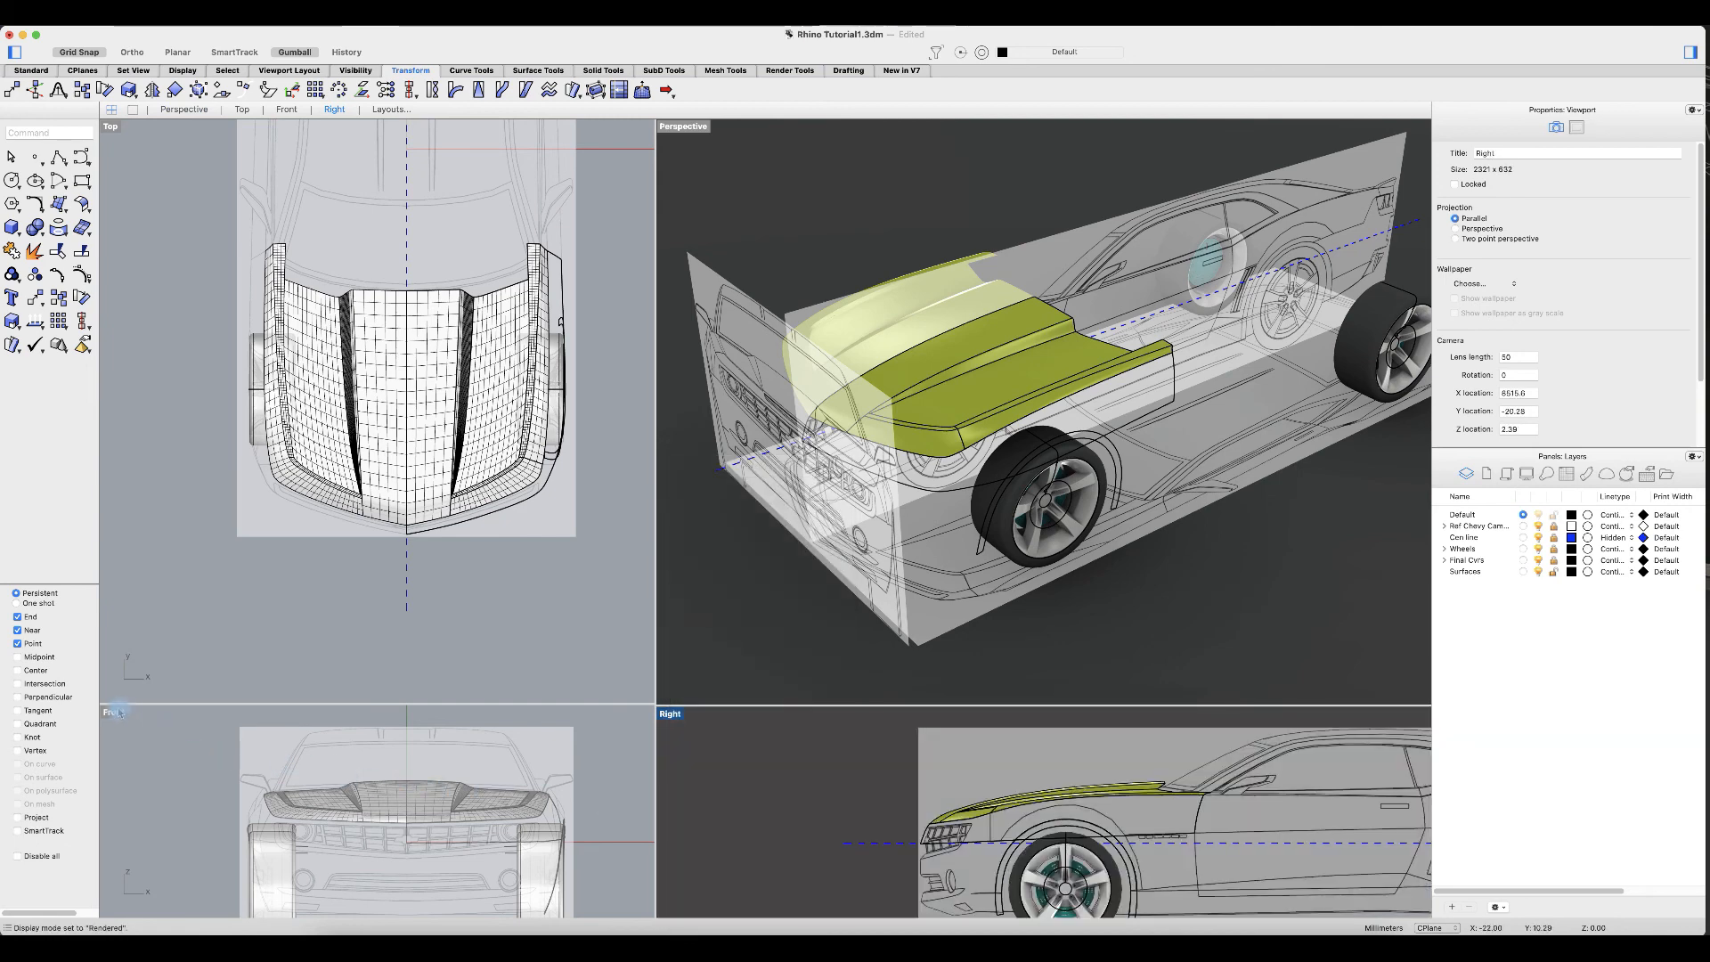
click(122, 713)
click(285, 820)
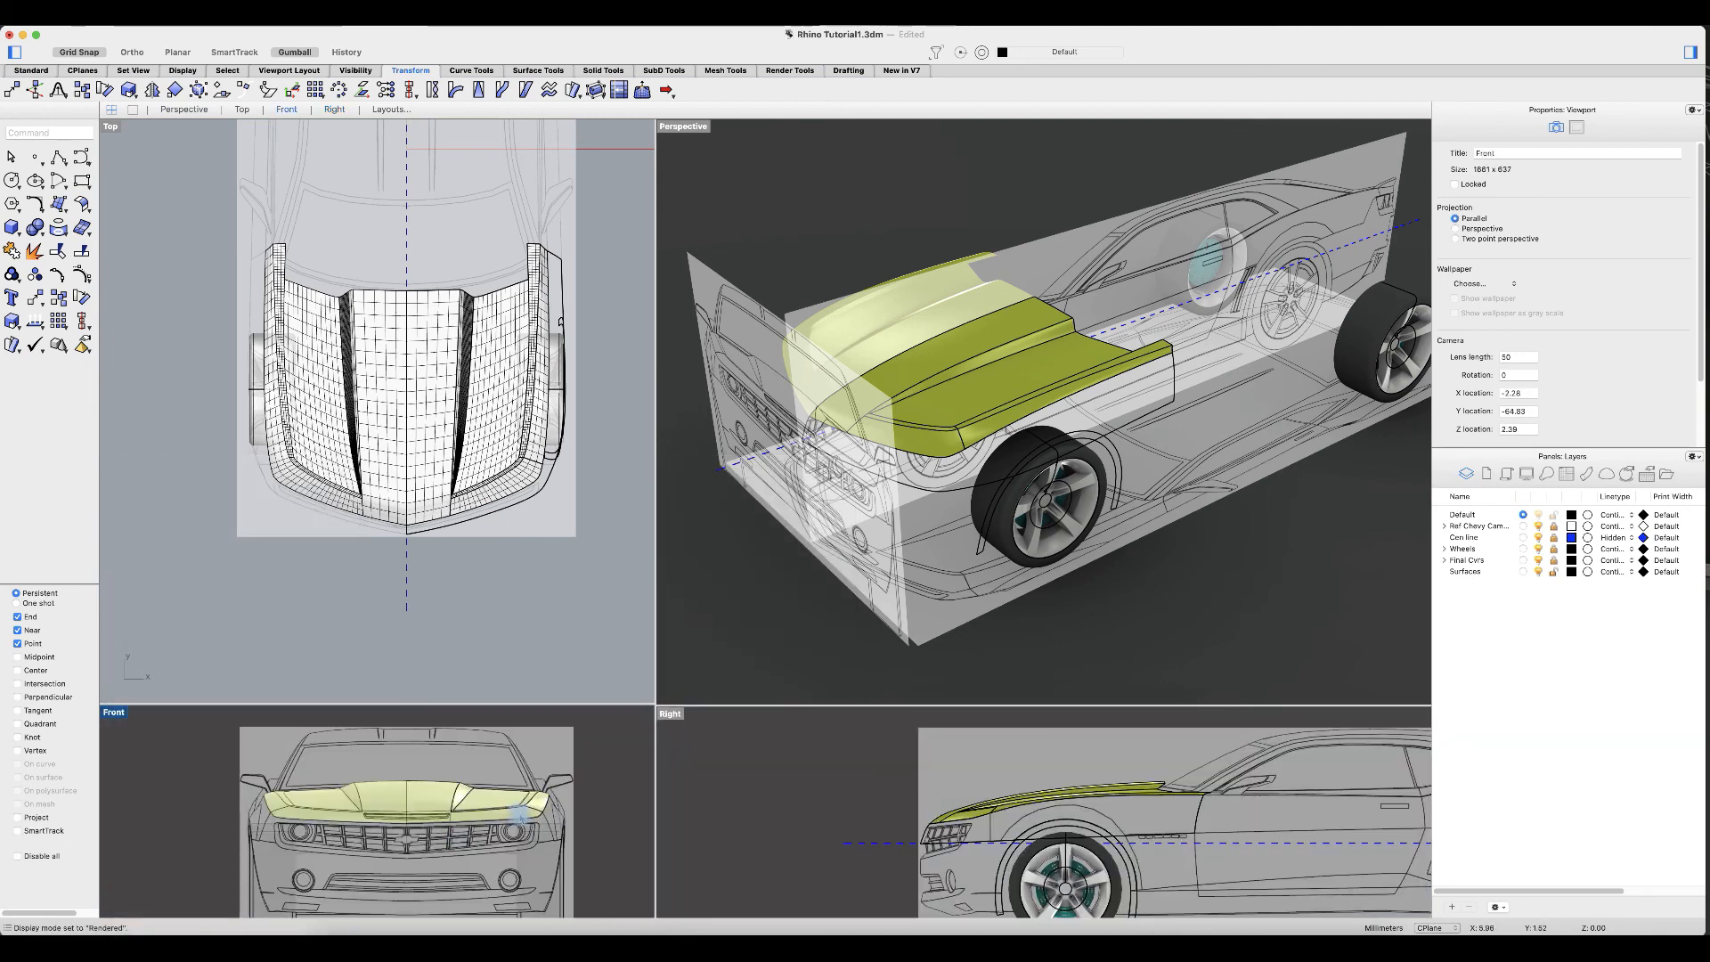
click(109, 127)
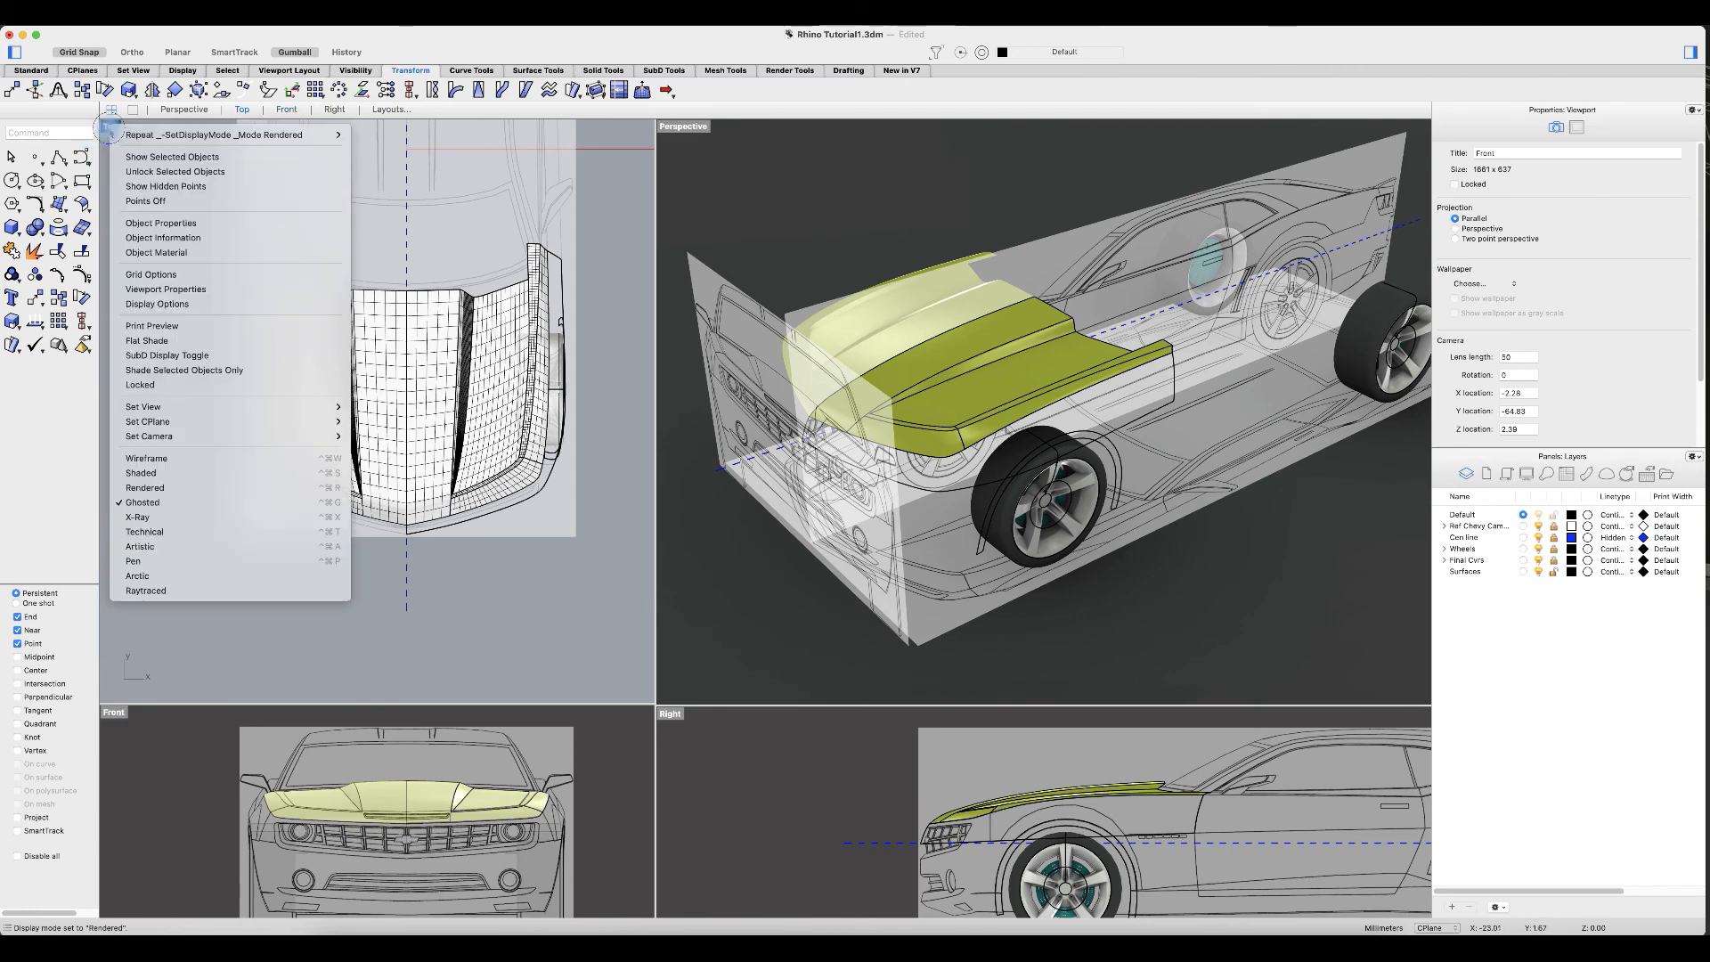
click(173, 488)
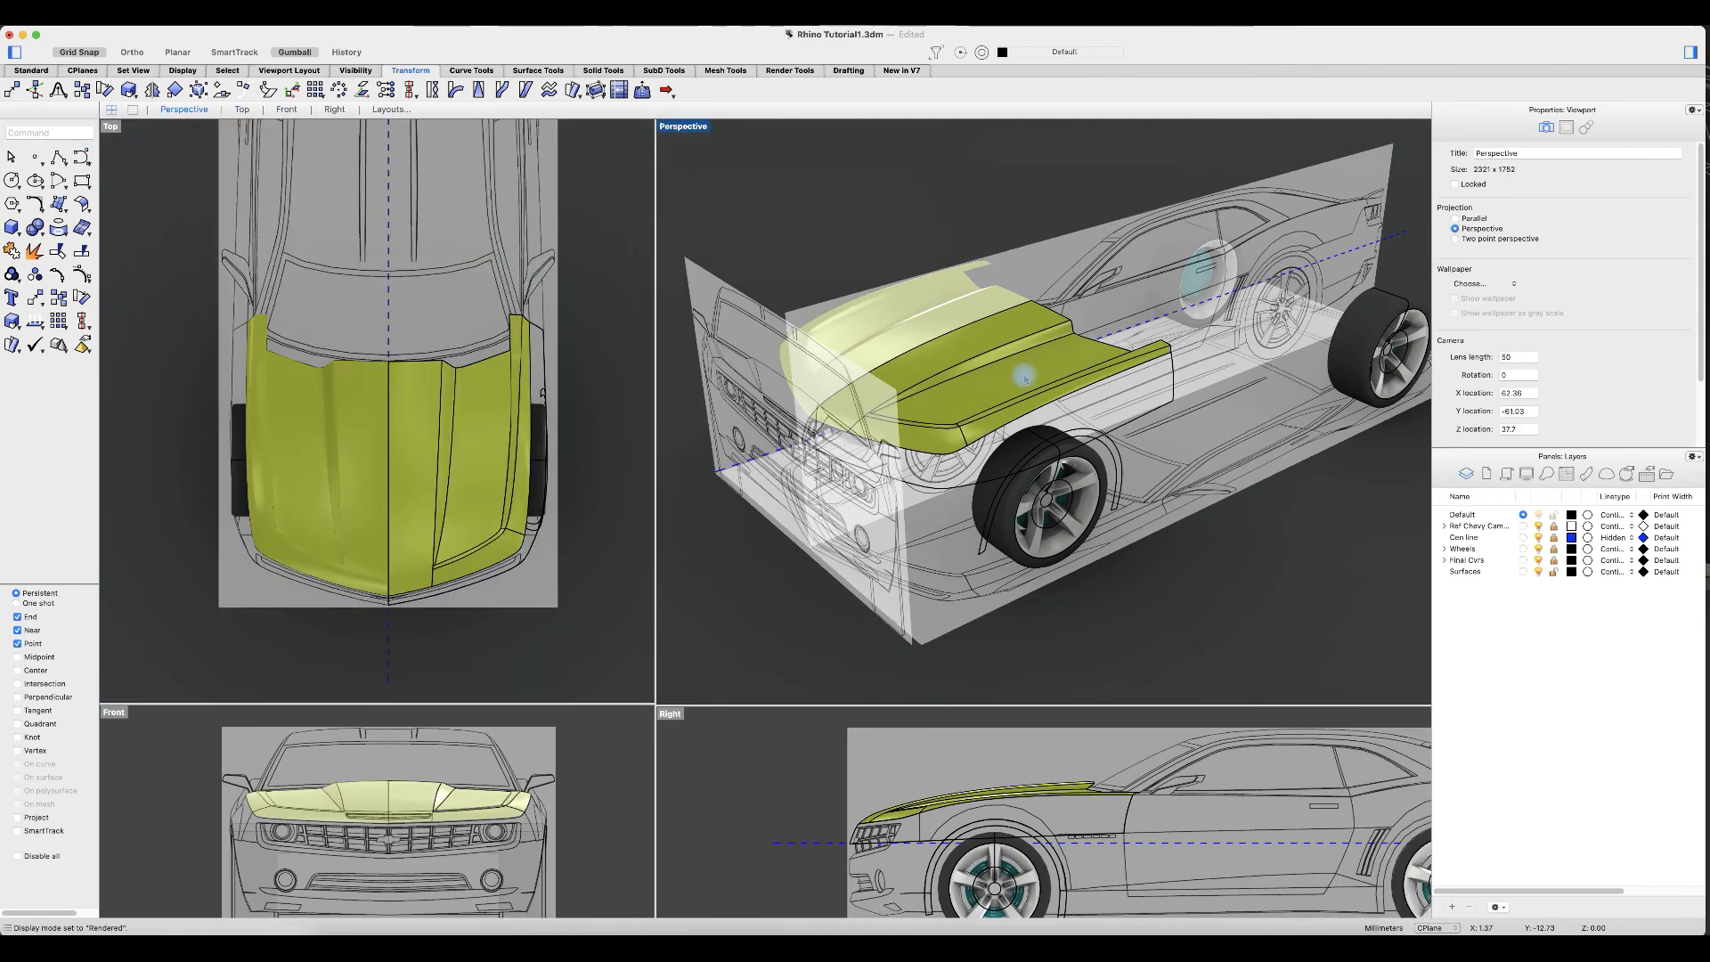
Step: Change the display colour of the Surfaces layer and the Final Crvs layer to White
mouse_move(1126, 565)
right_down()
mouse_move(1078, 554)
mouse_move(1137, 568)
right_up()
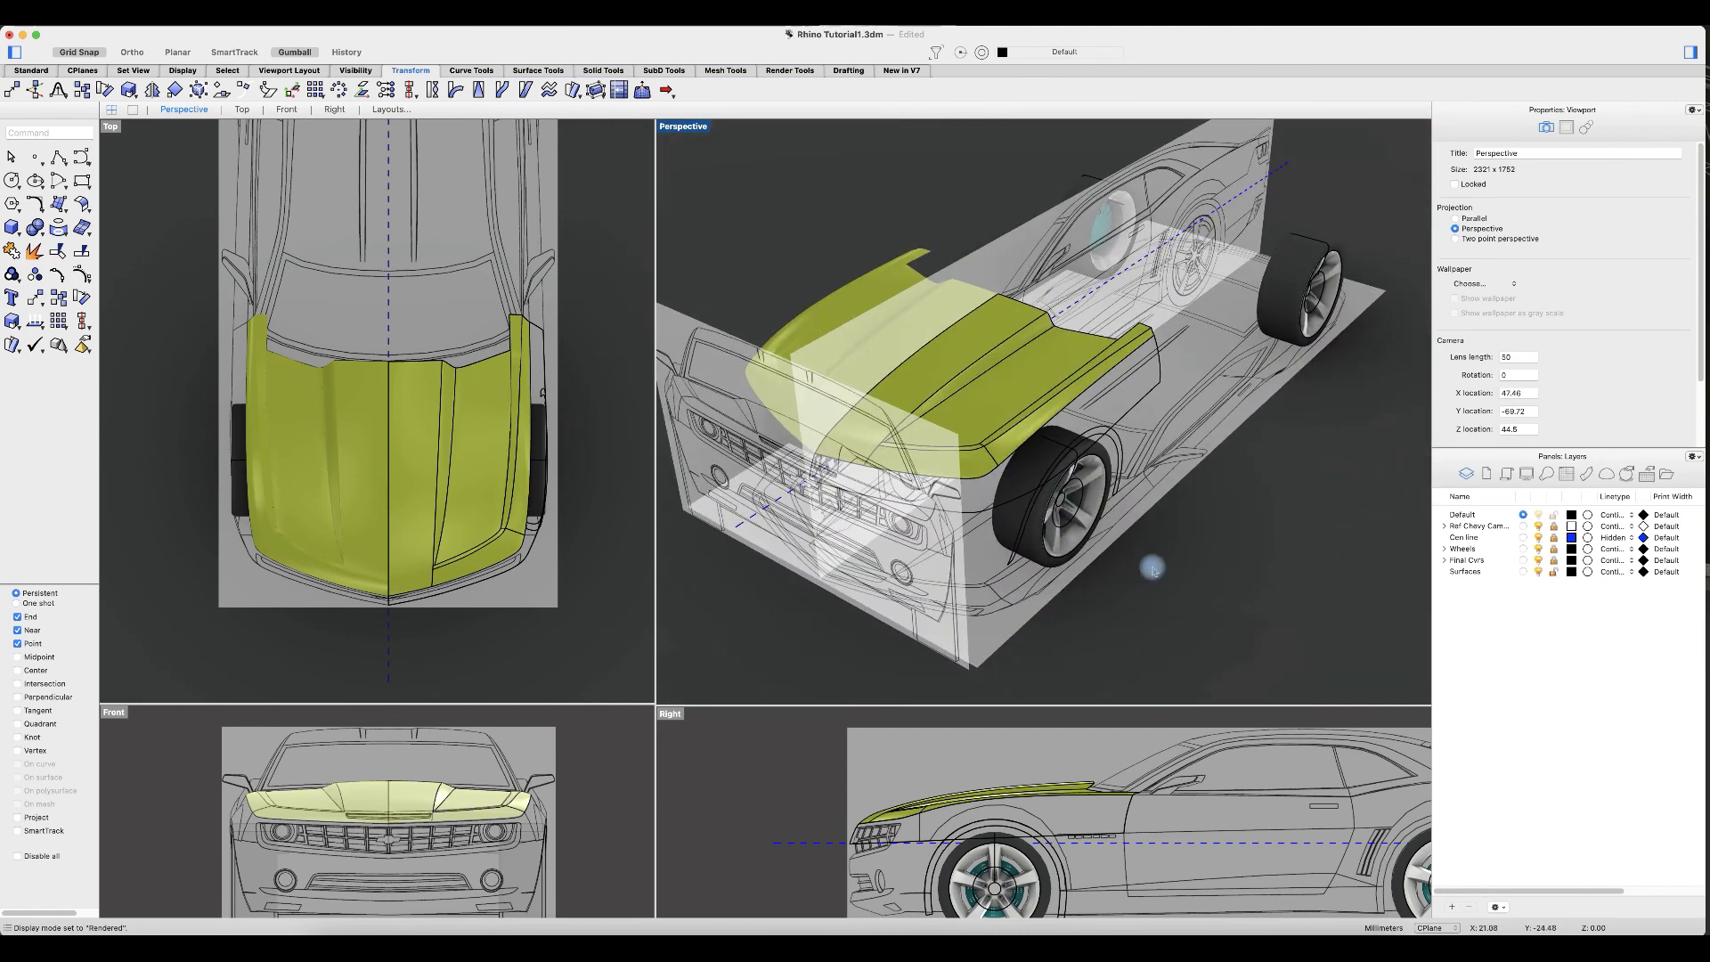
mouse_move(1168, 562)
right_down()
mouse_move(1119, 564)
mouse_move(1144, 564)
right_up()
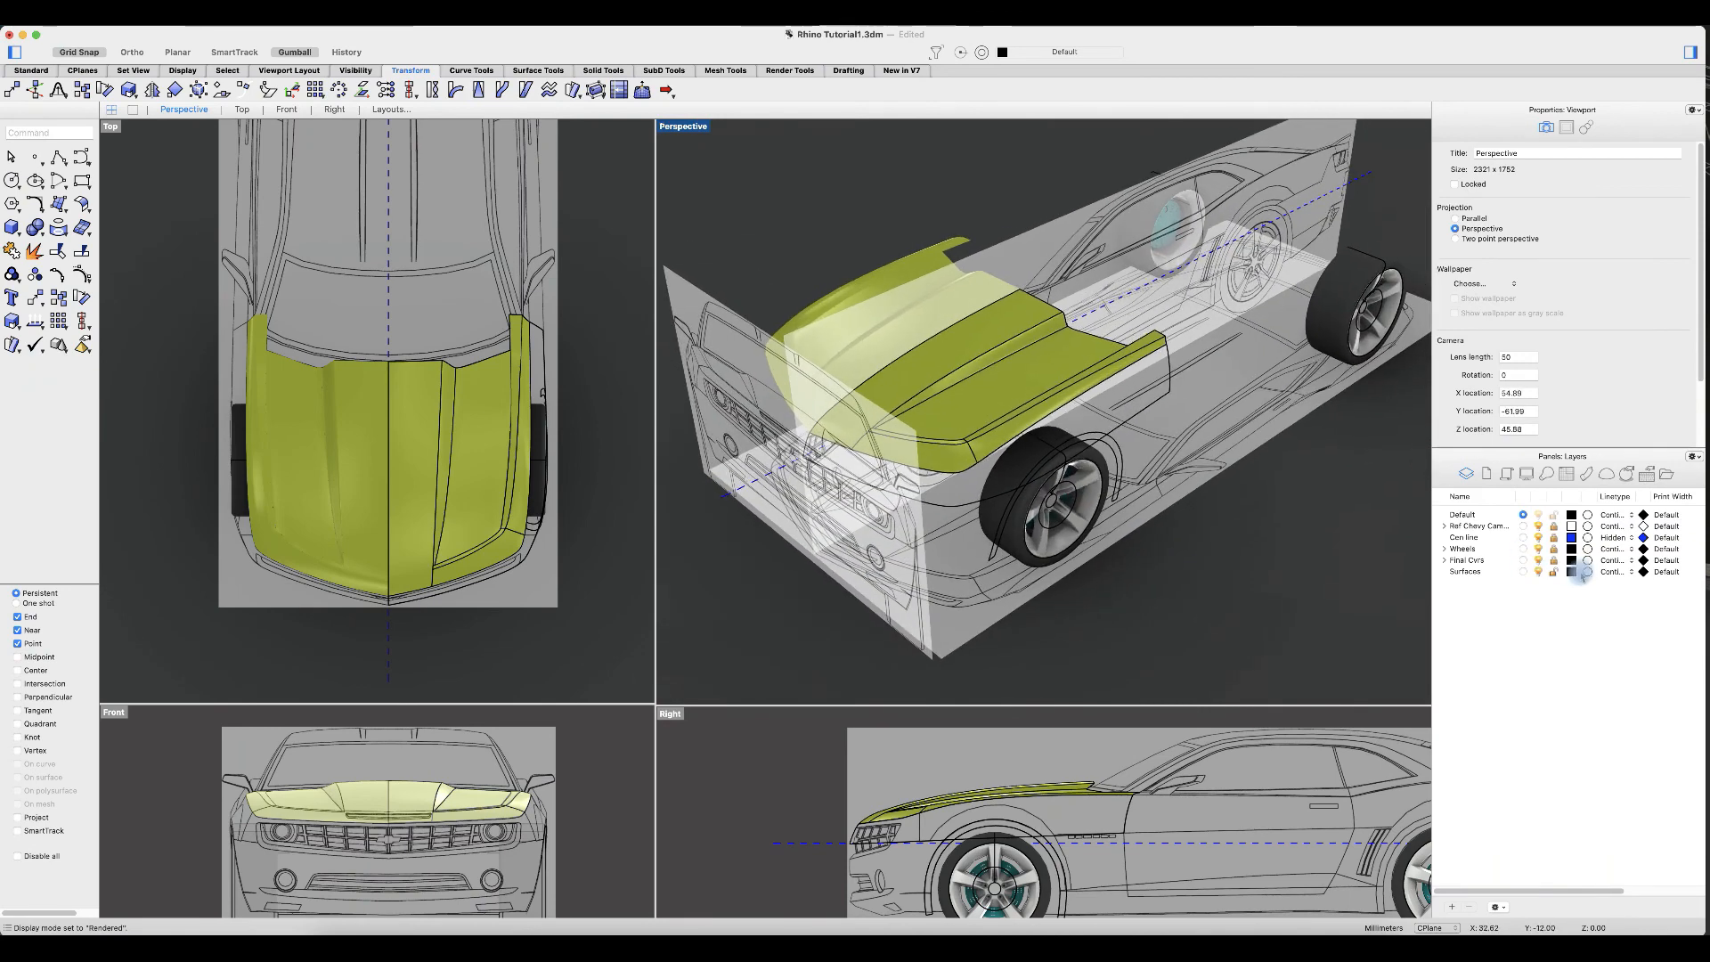
click(1472, 589)
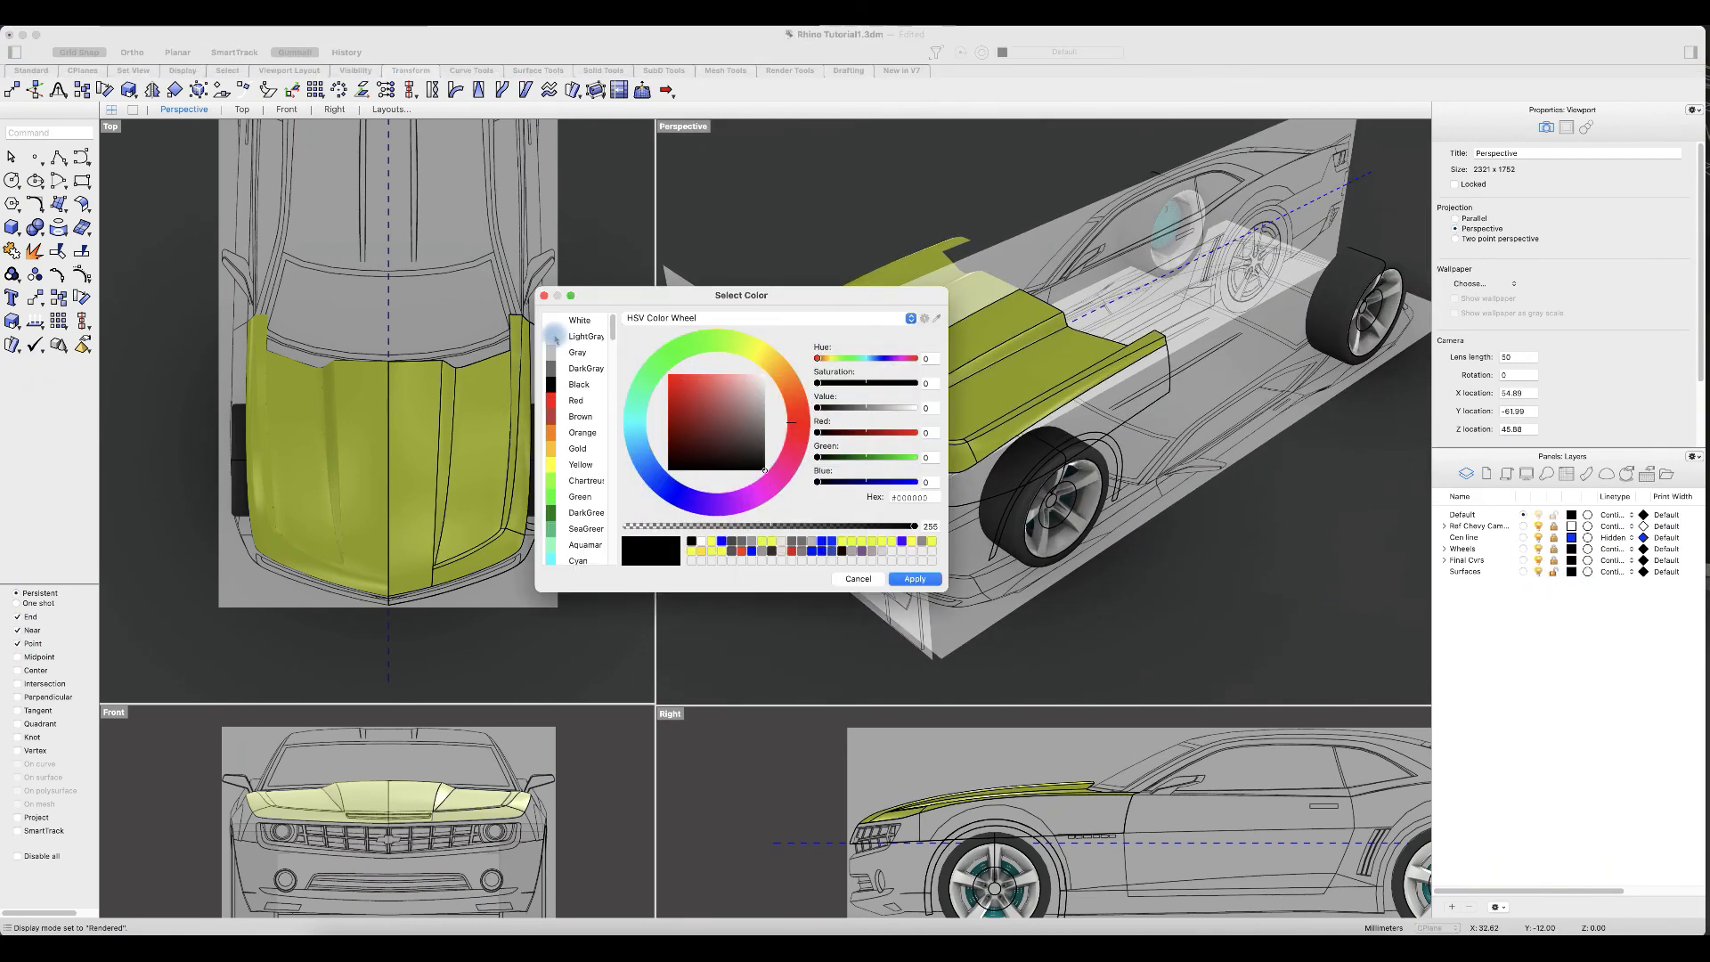
click(564, 319)
click(915, 579)
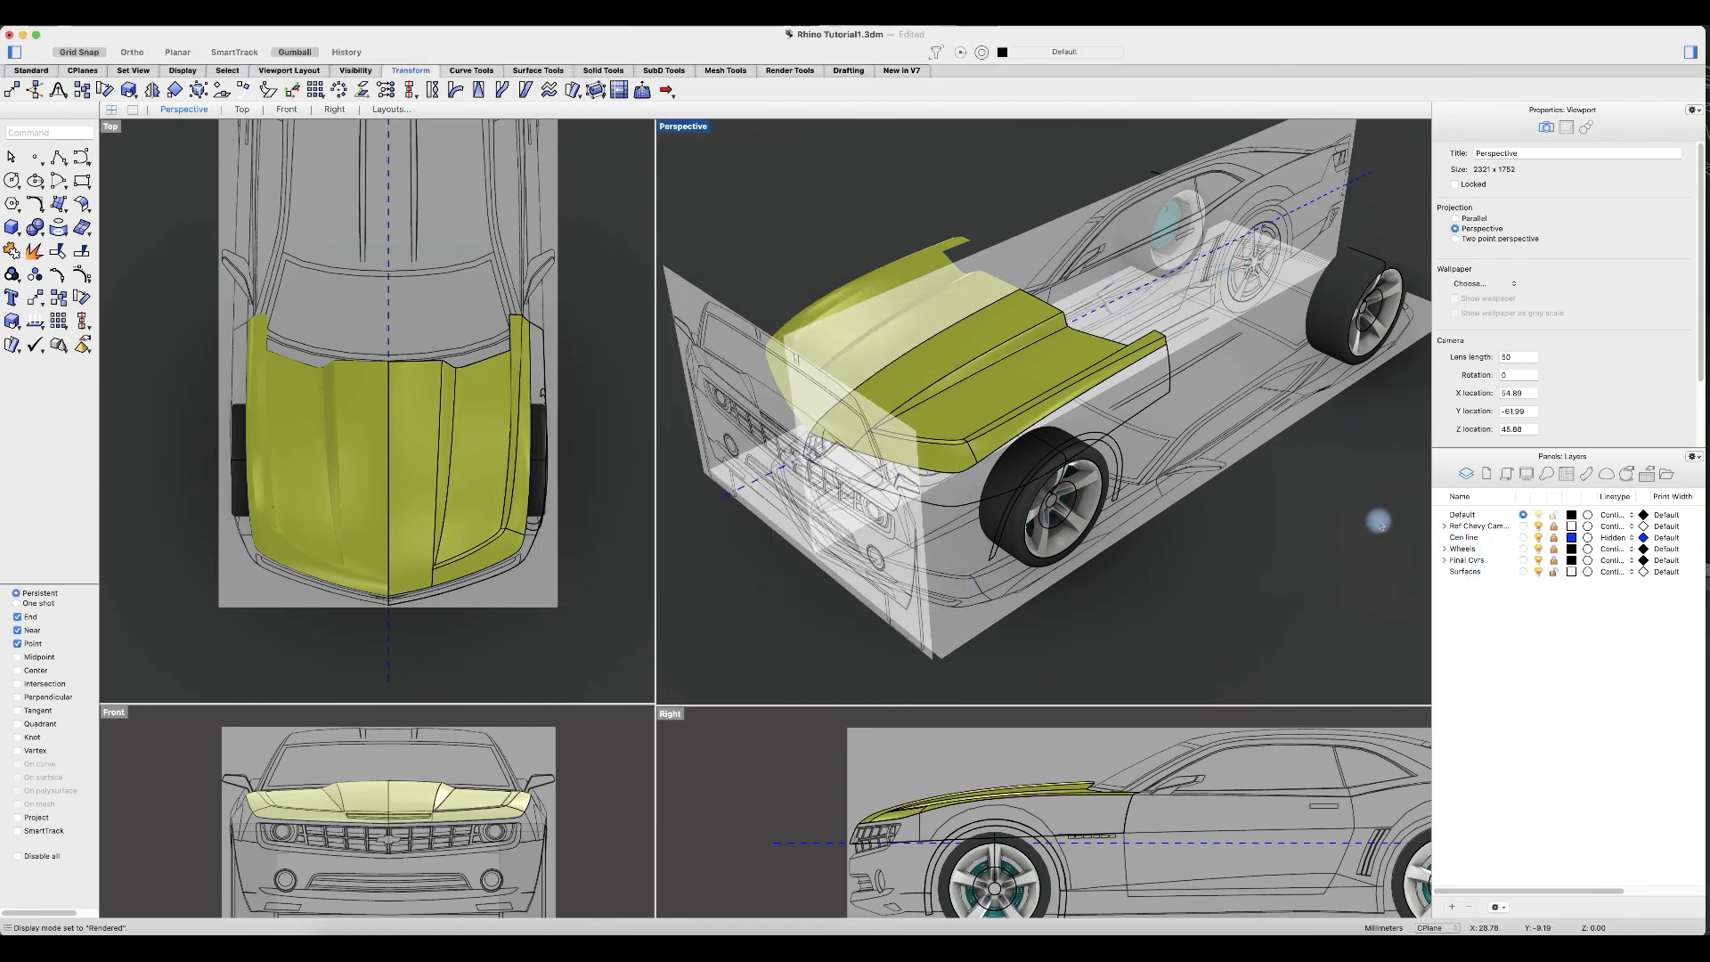
click(1572, 560)
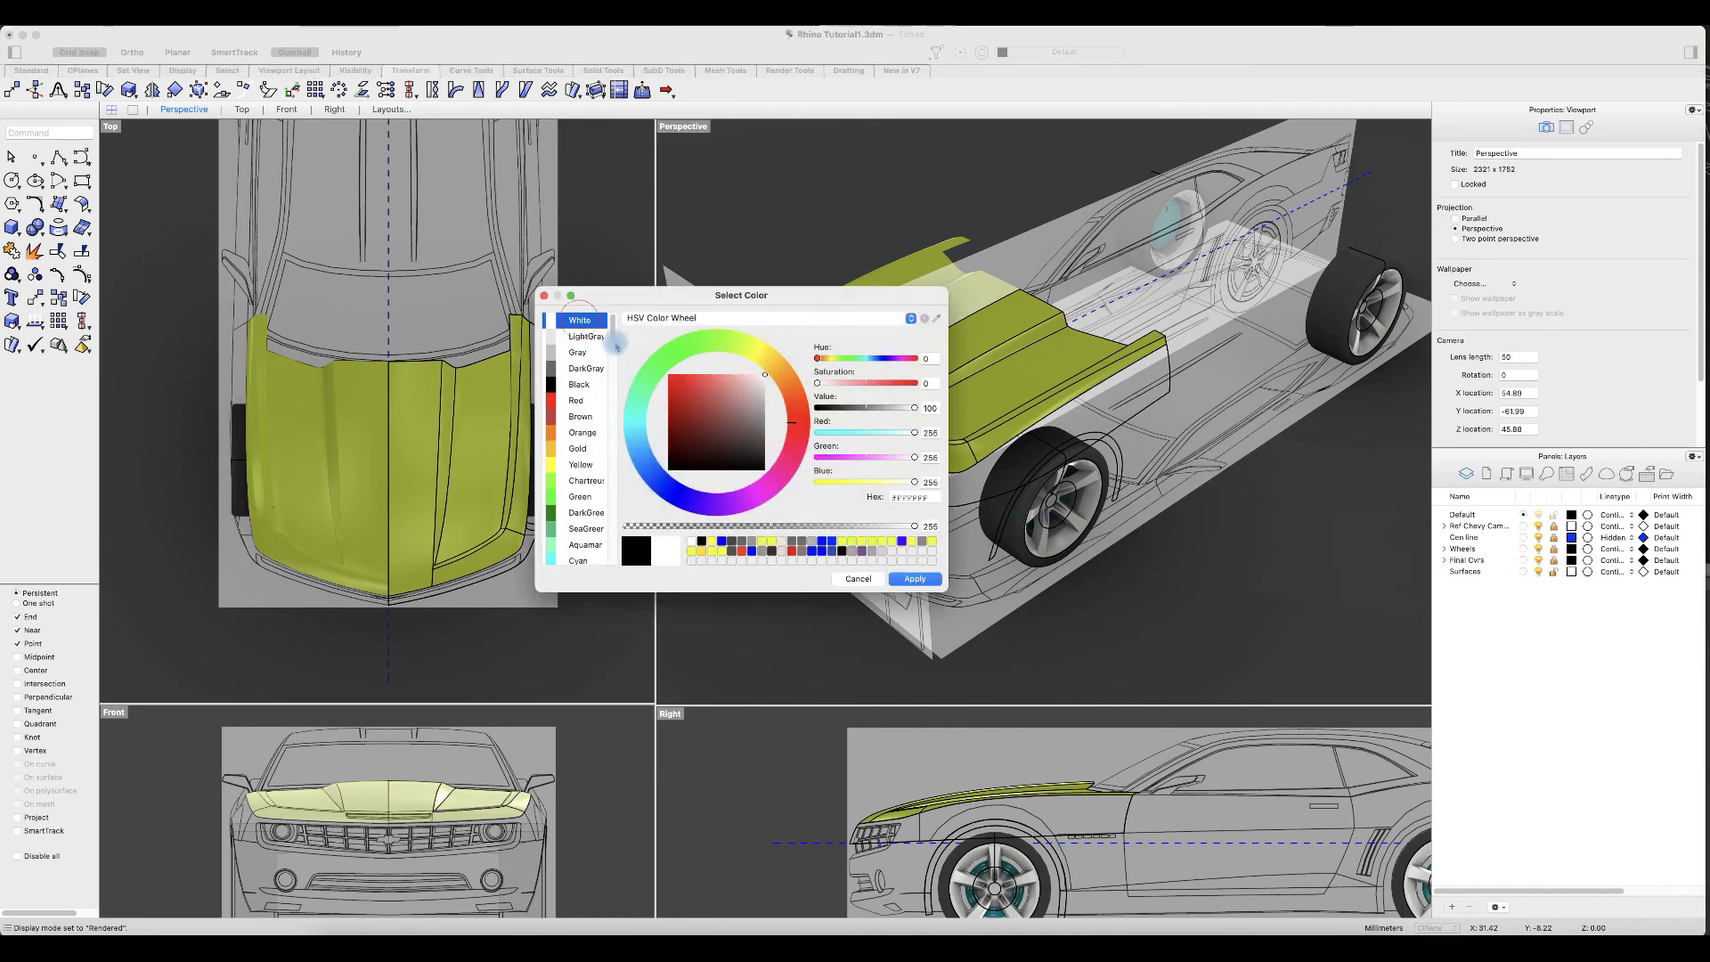
click(931, 579)
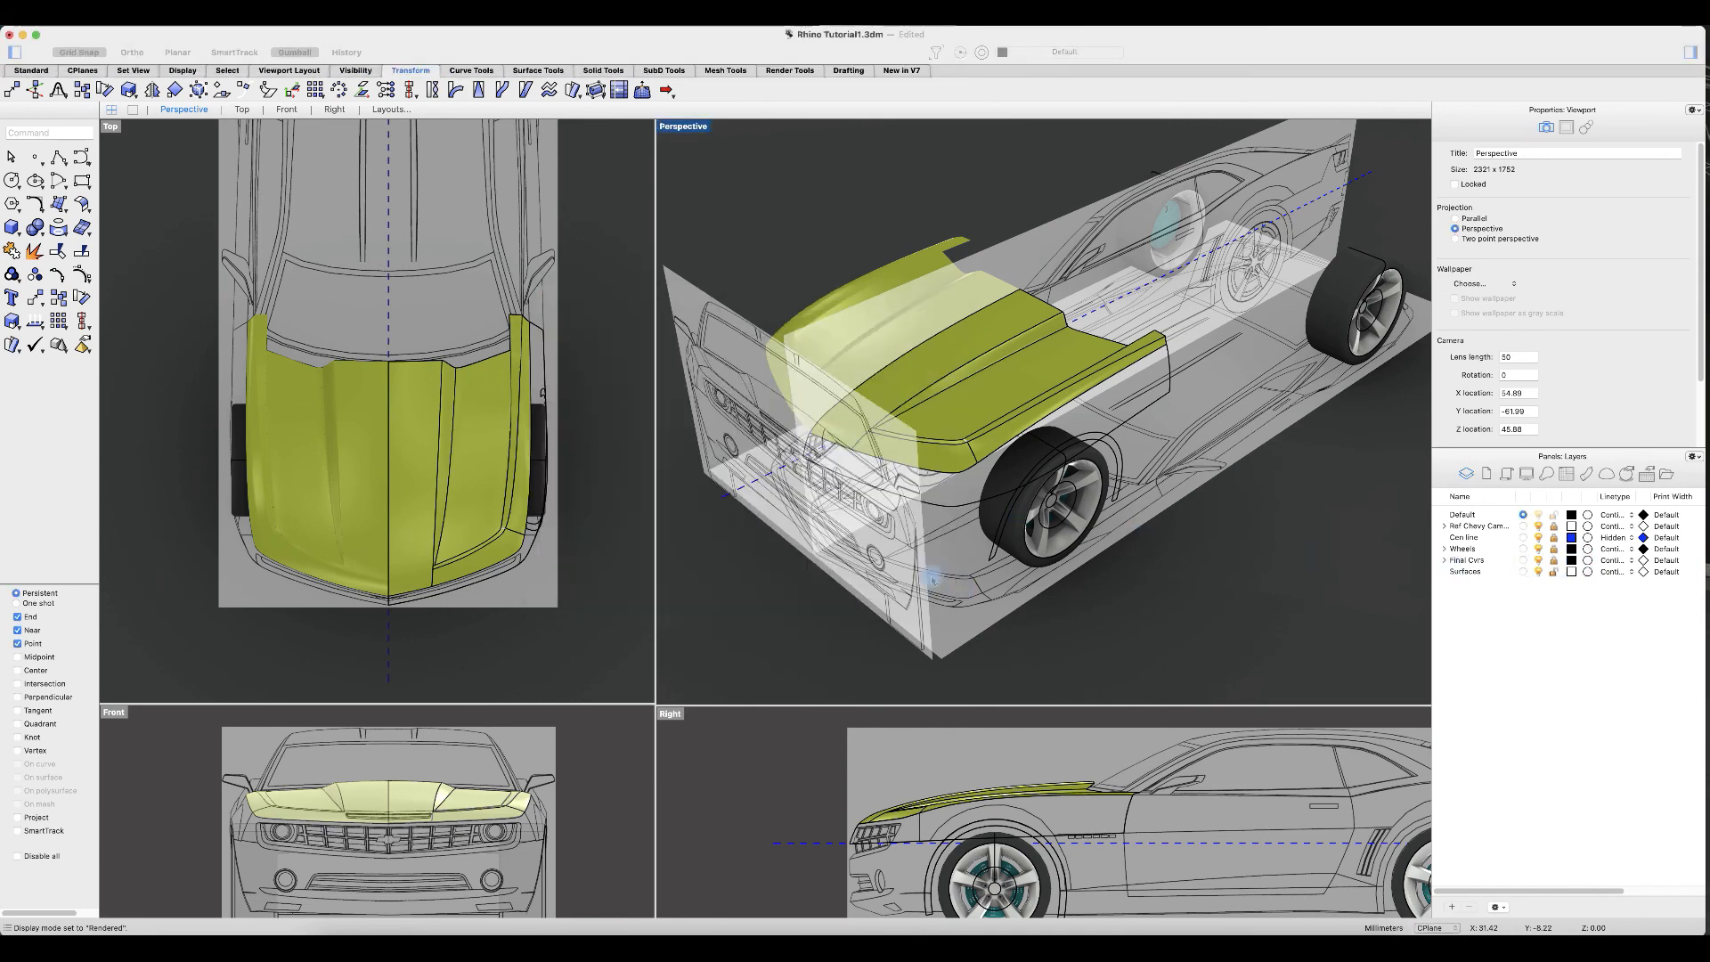
Step: Change the display colour of the Wheels layer and the Front Crvs sublayer to White
click(1571, 549)
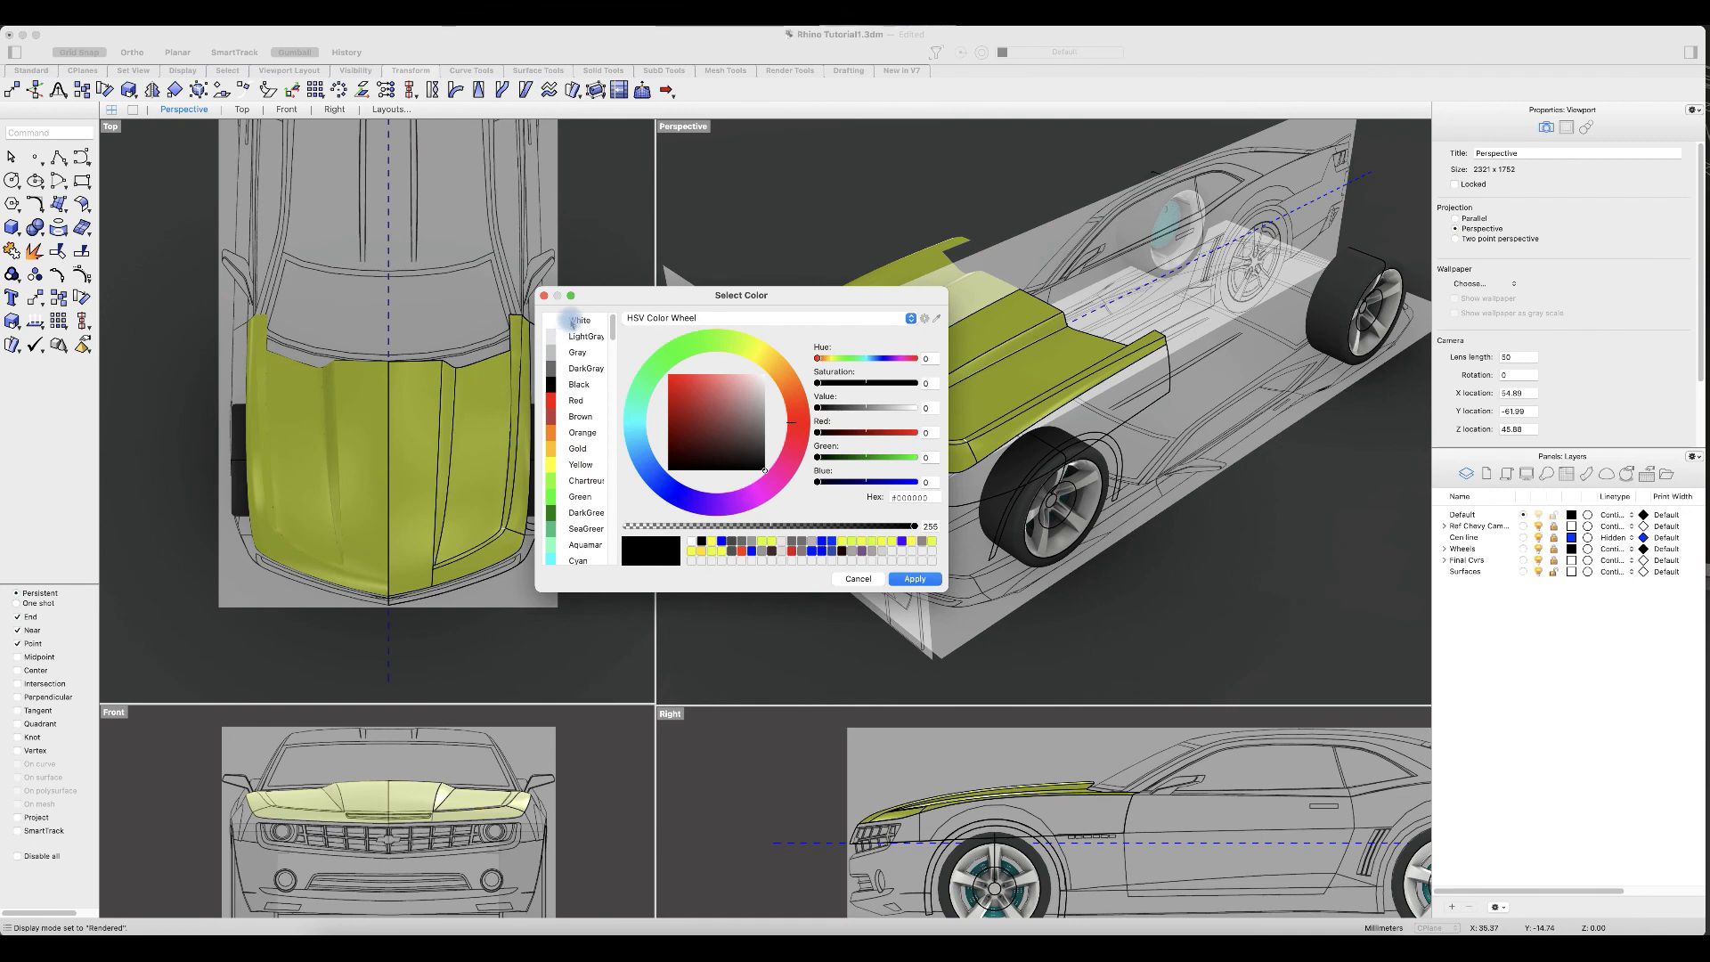
click(573, 320)
click(910, 584)
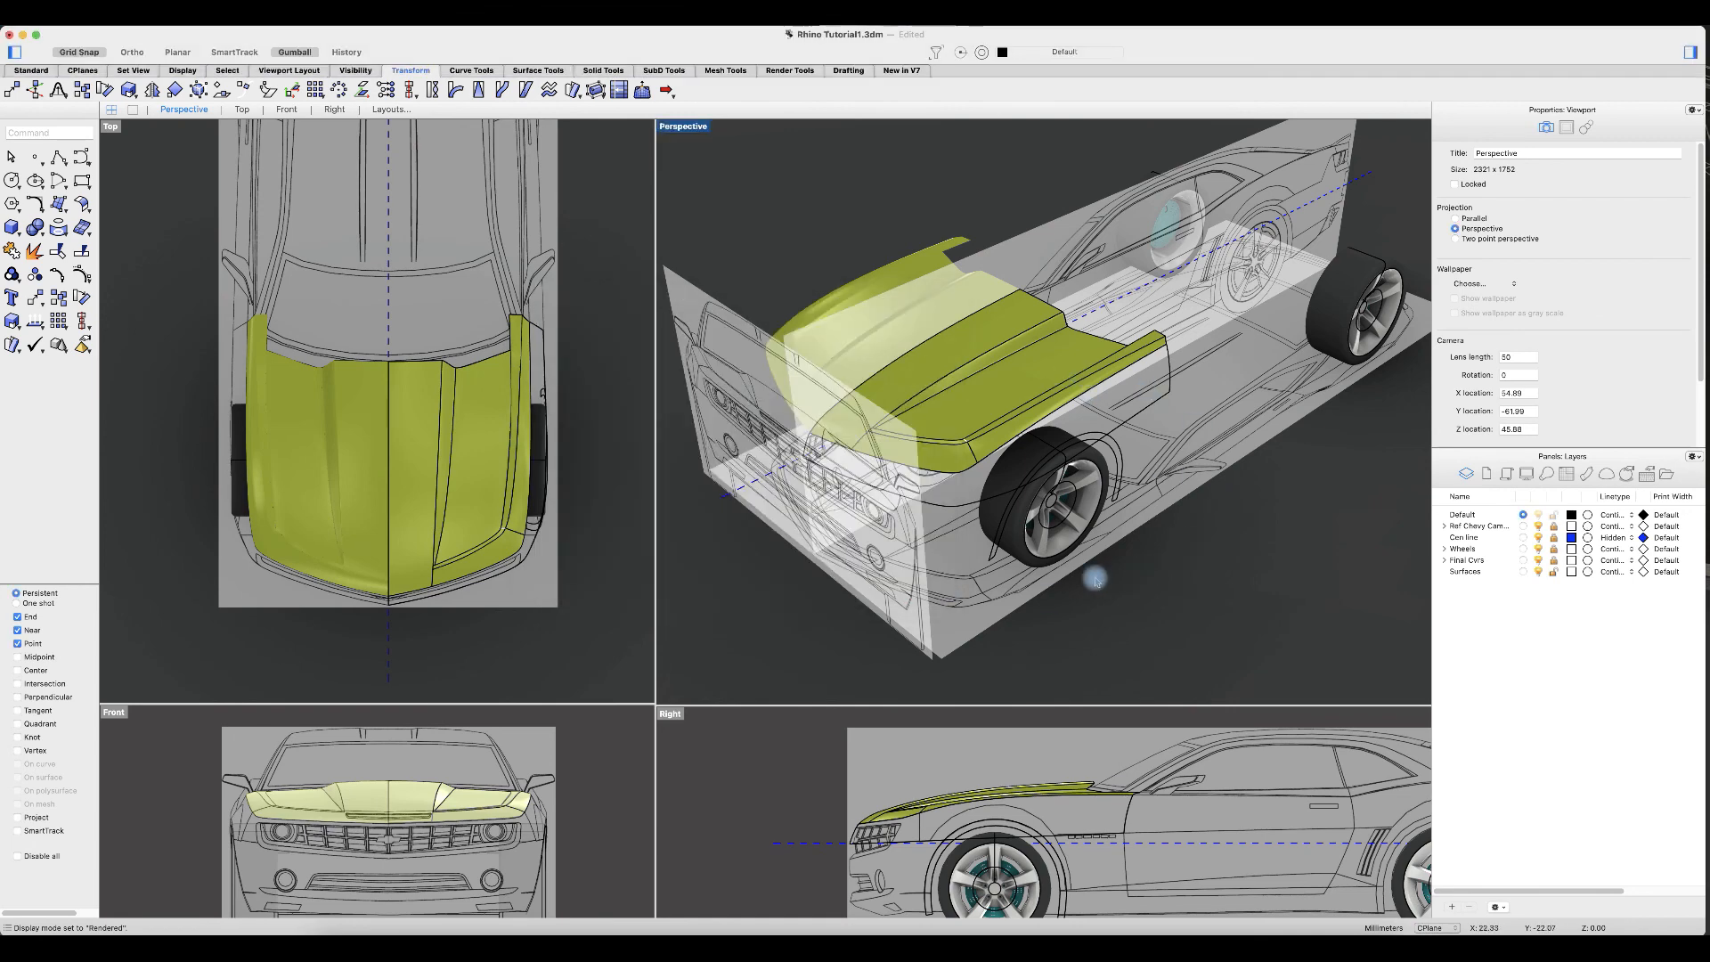
click(1444, 561)
click(1571, 572)
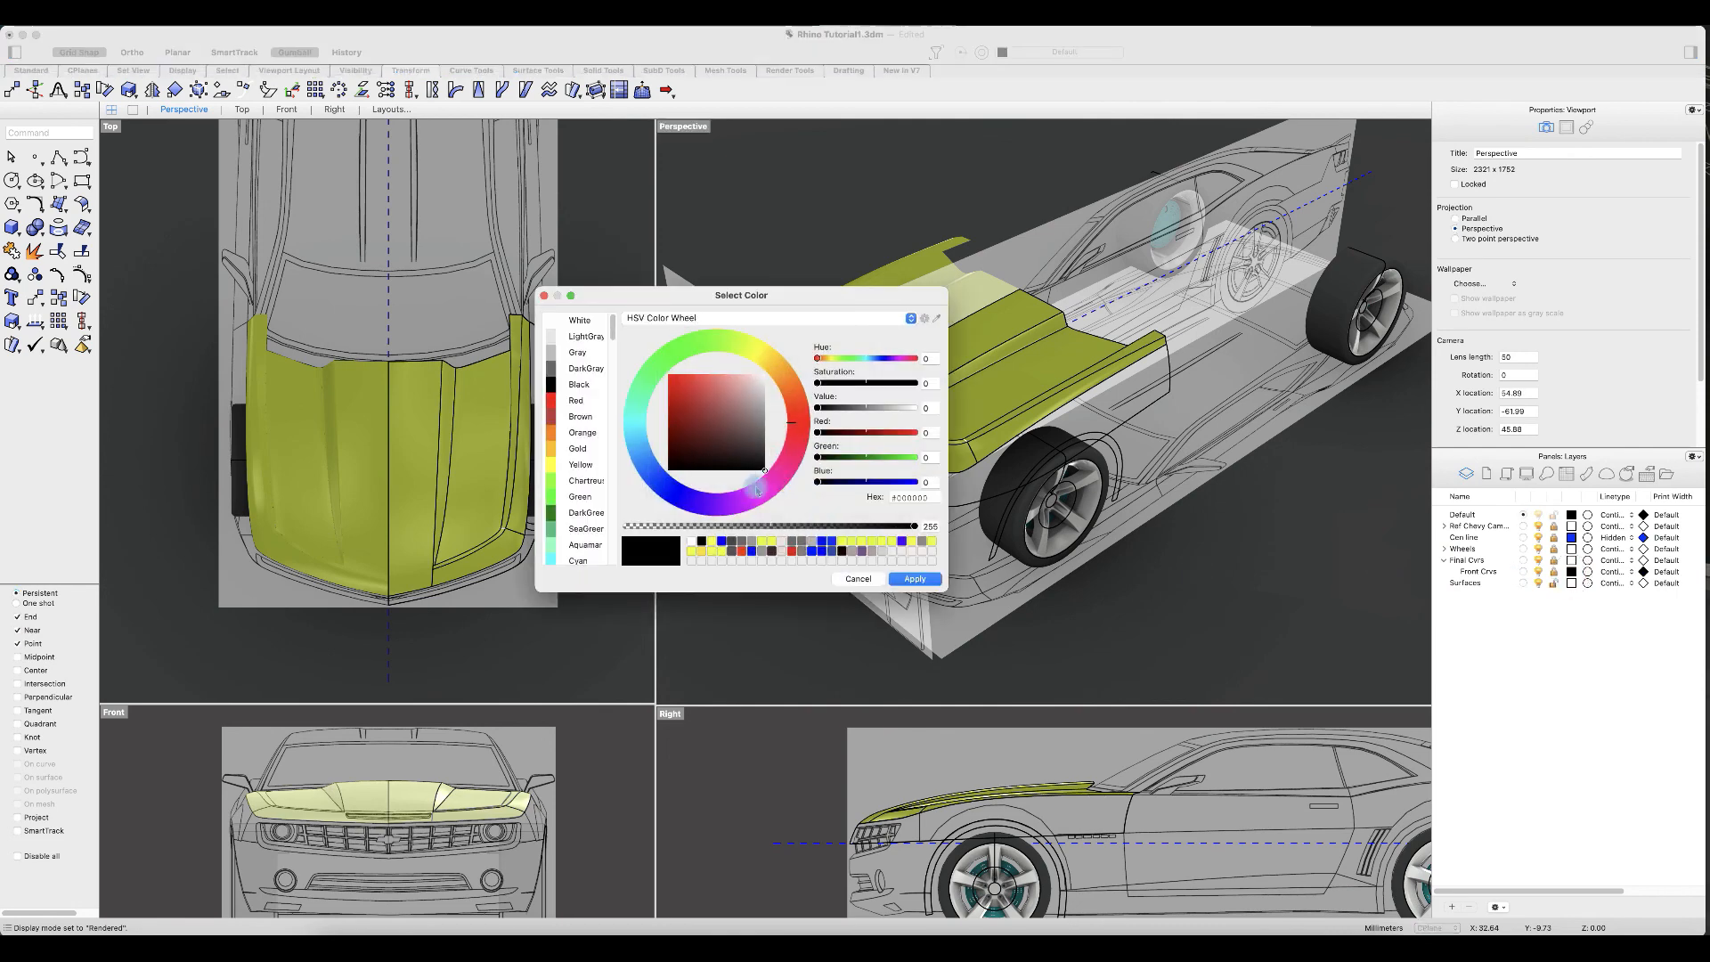
click(574, 322)
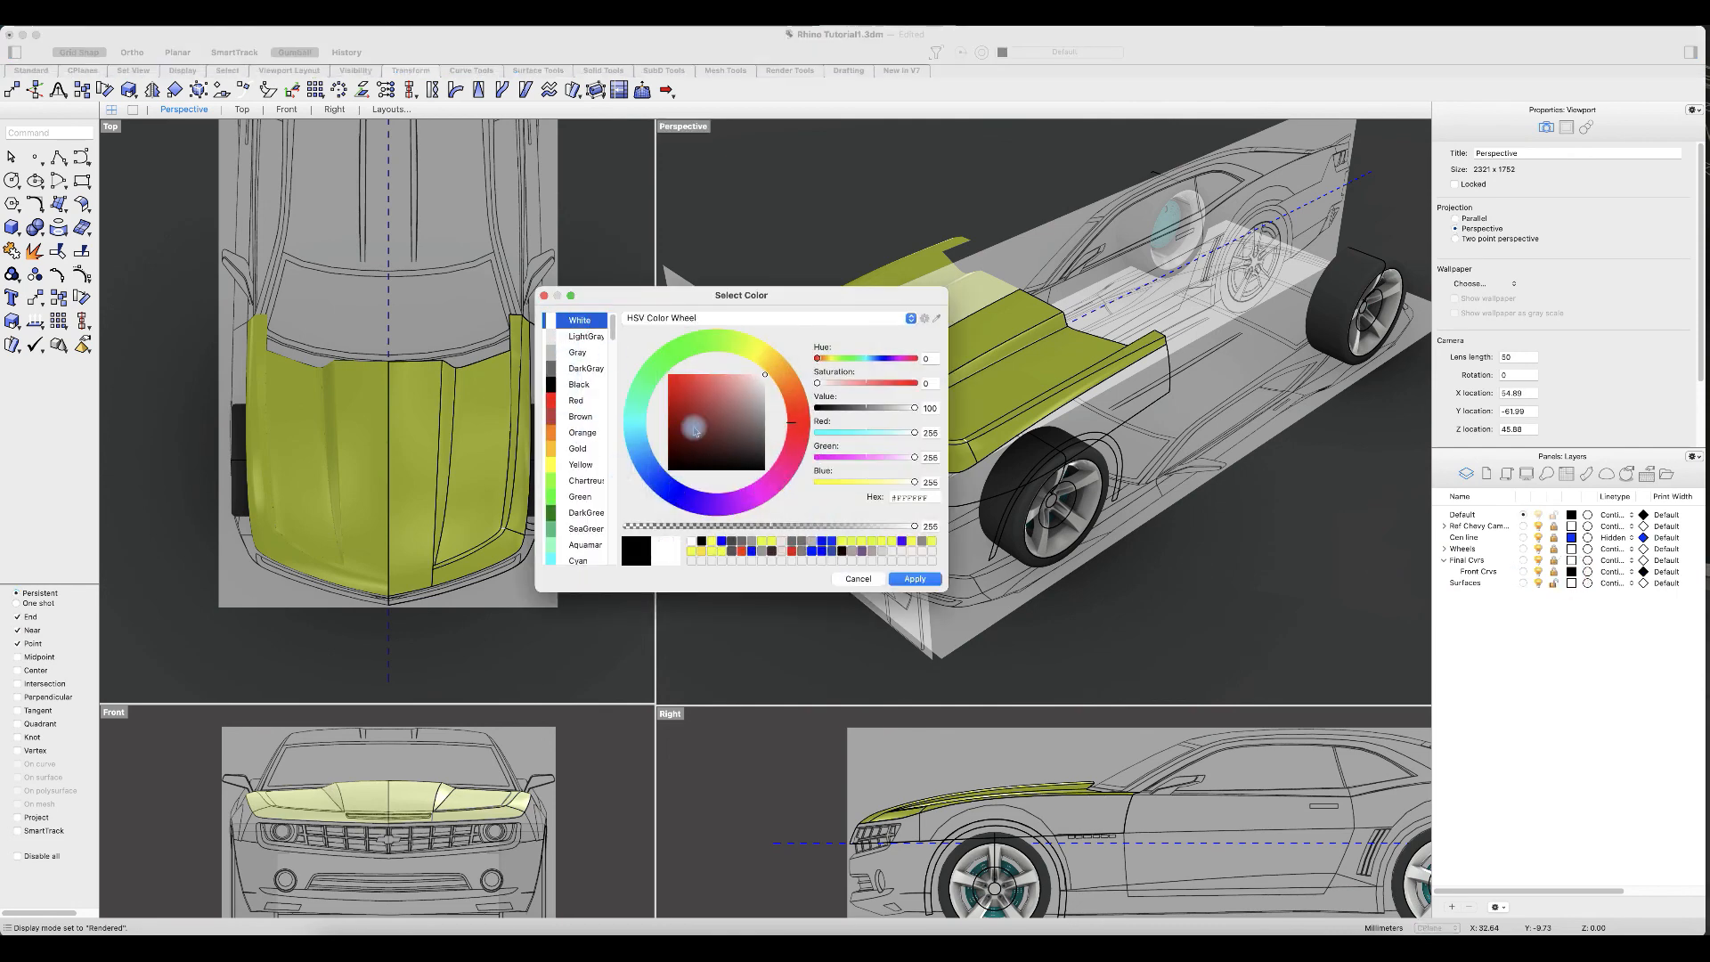
click(915, 579)
click(1213, 626)
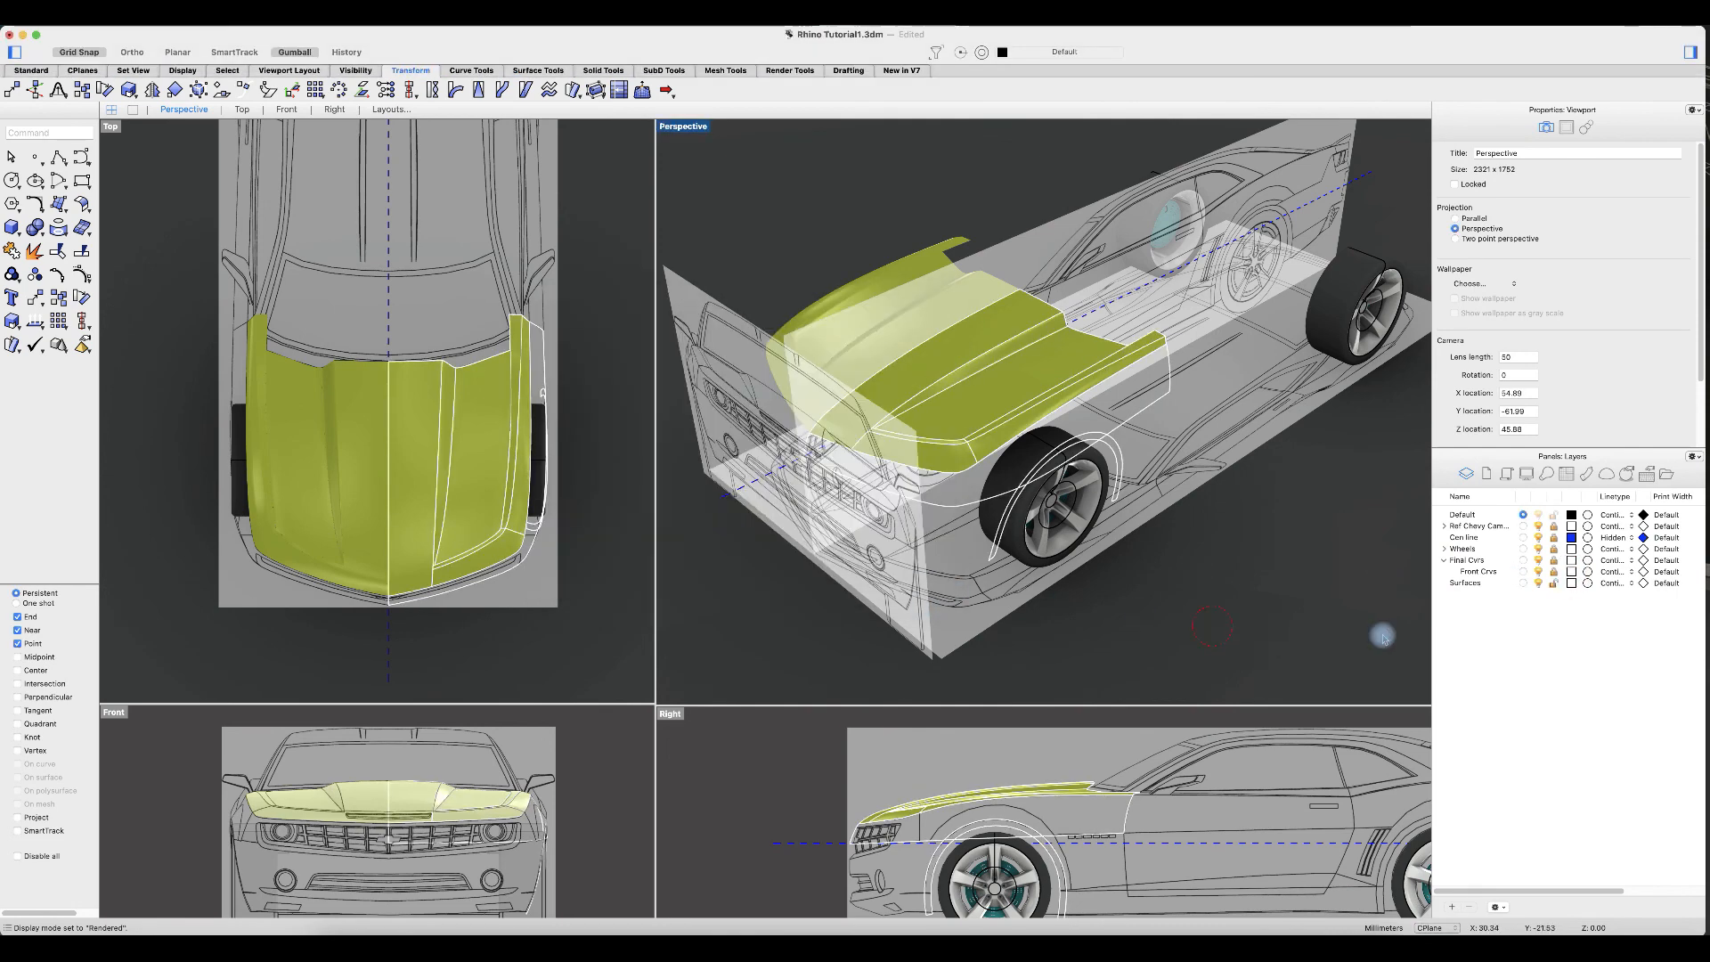
Step: Hide the Ref Chevy Camaro layer and the Surfaces layer, leaving the front curves and wheels displayed
click(1540, 528)
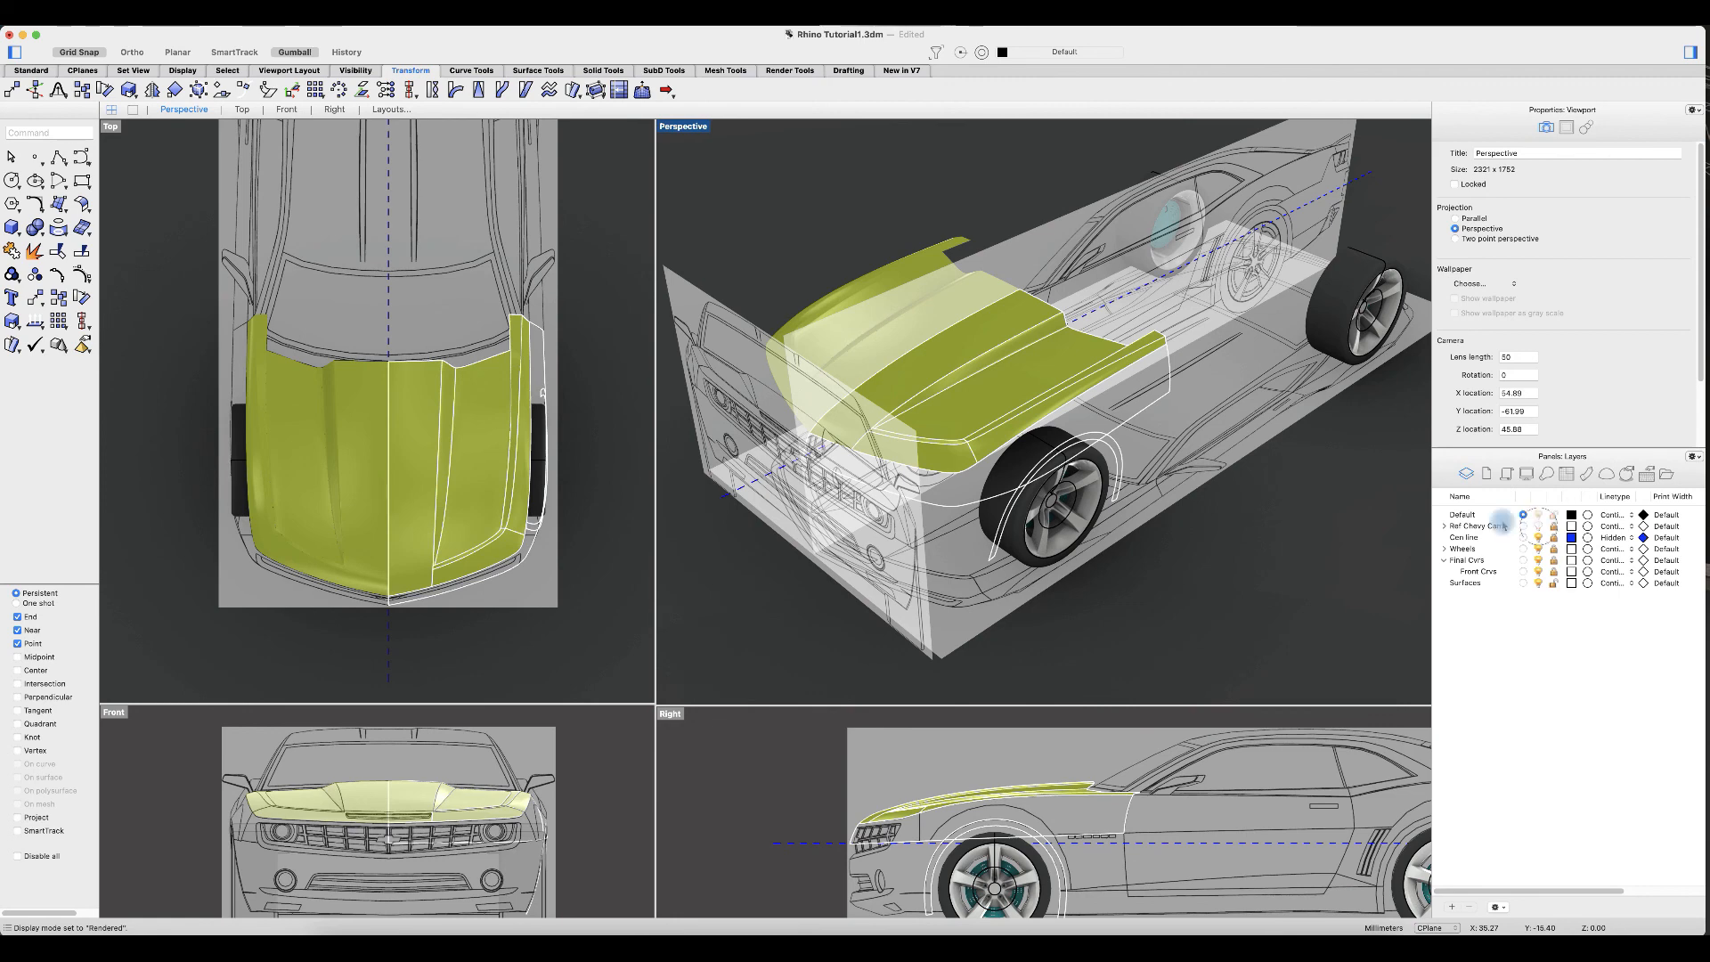
right_drag(1176, 603, 1222, 599)
click(1539, 583)
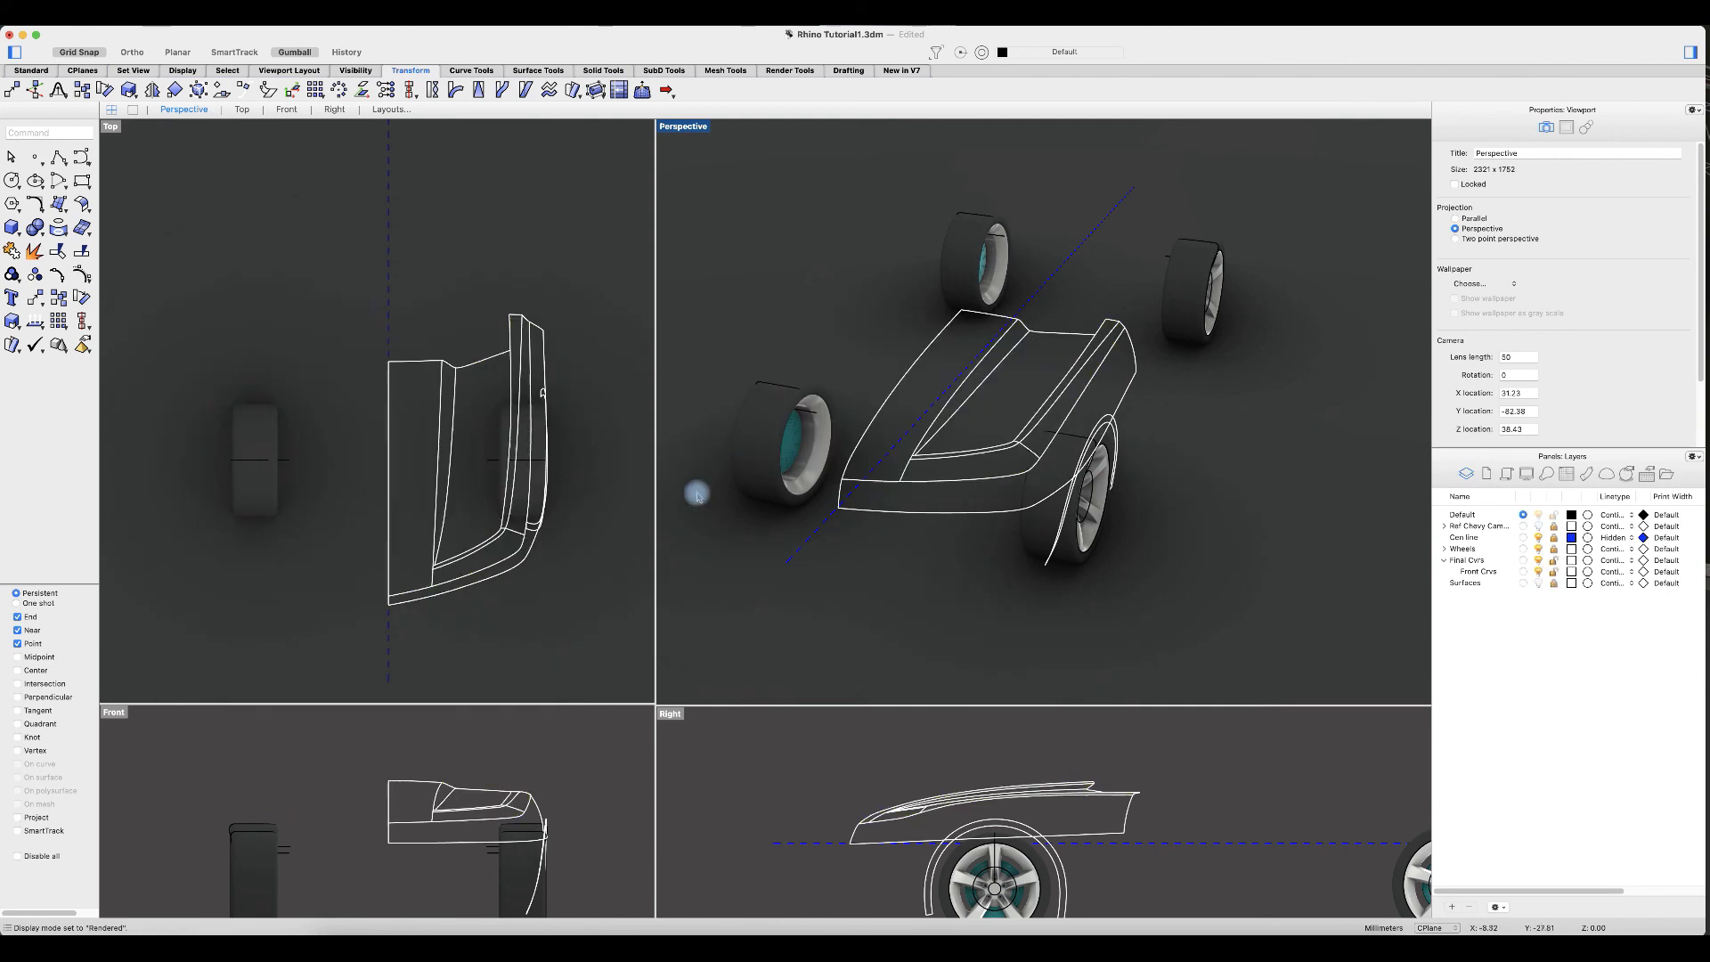
Step: Mirror a copy of the front curves, excluding the curve on the centre line, across the car's centre line in the Top view
drag(615, 664, 335, 290)
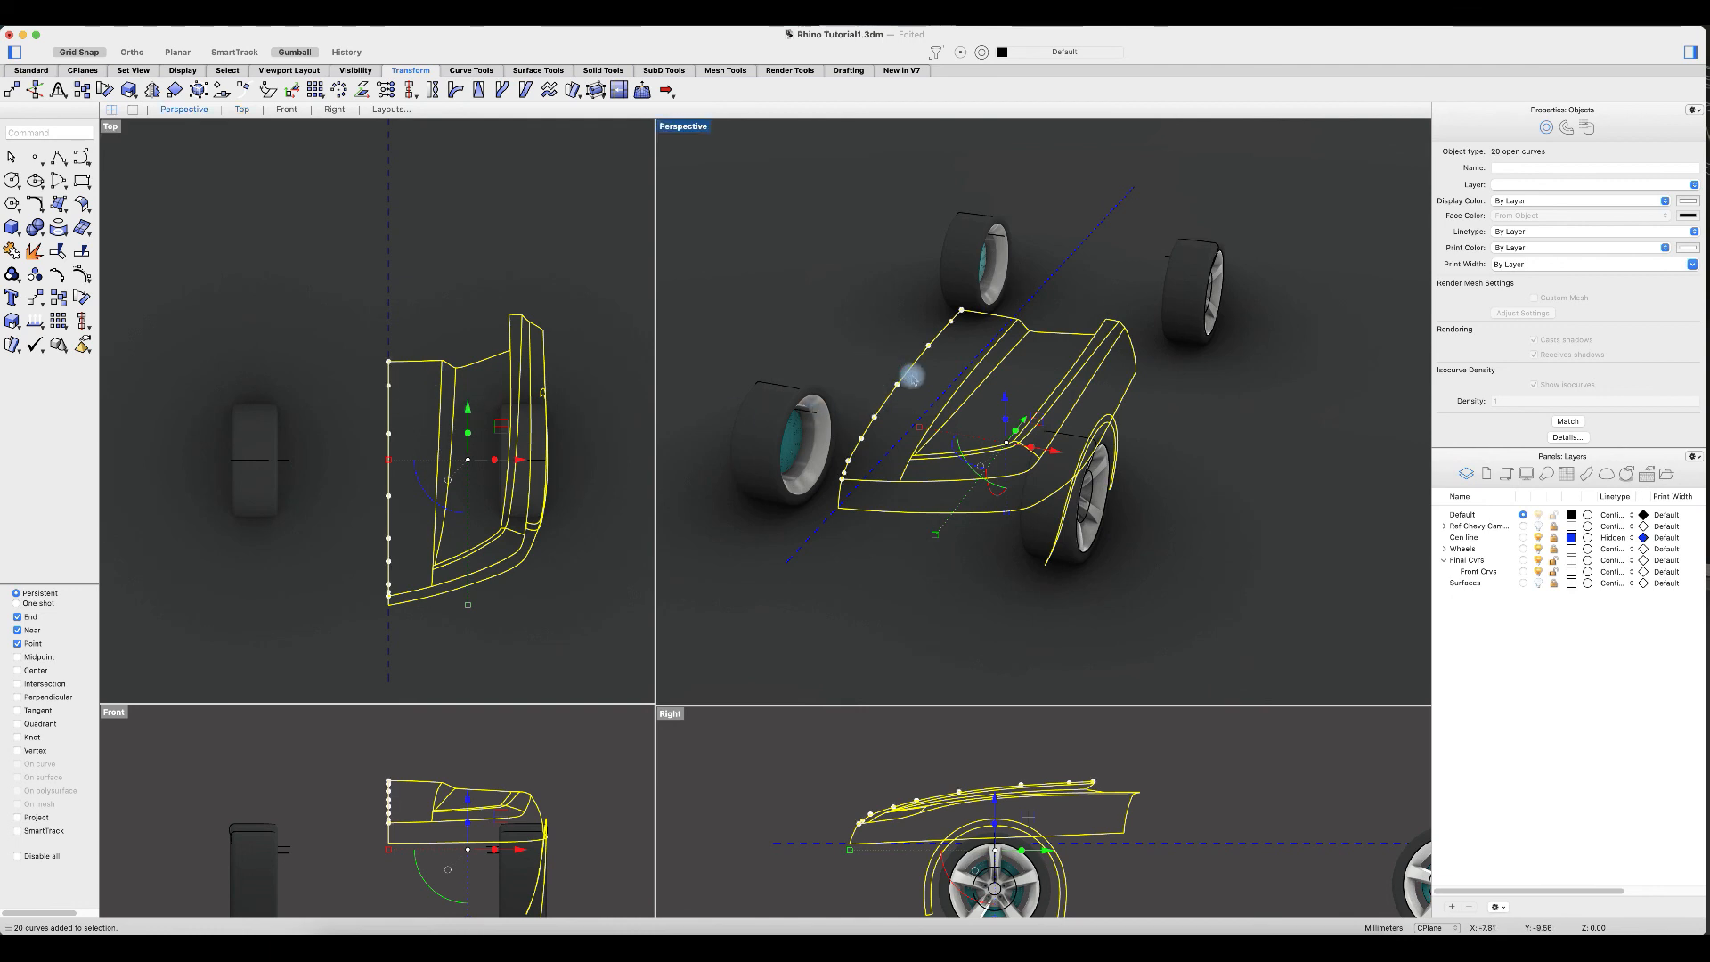
key(Escape)
drag(589, 602, 399, 333)
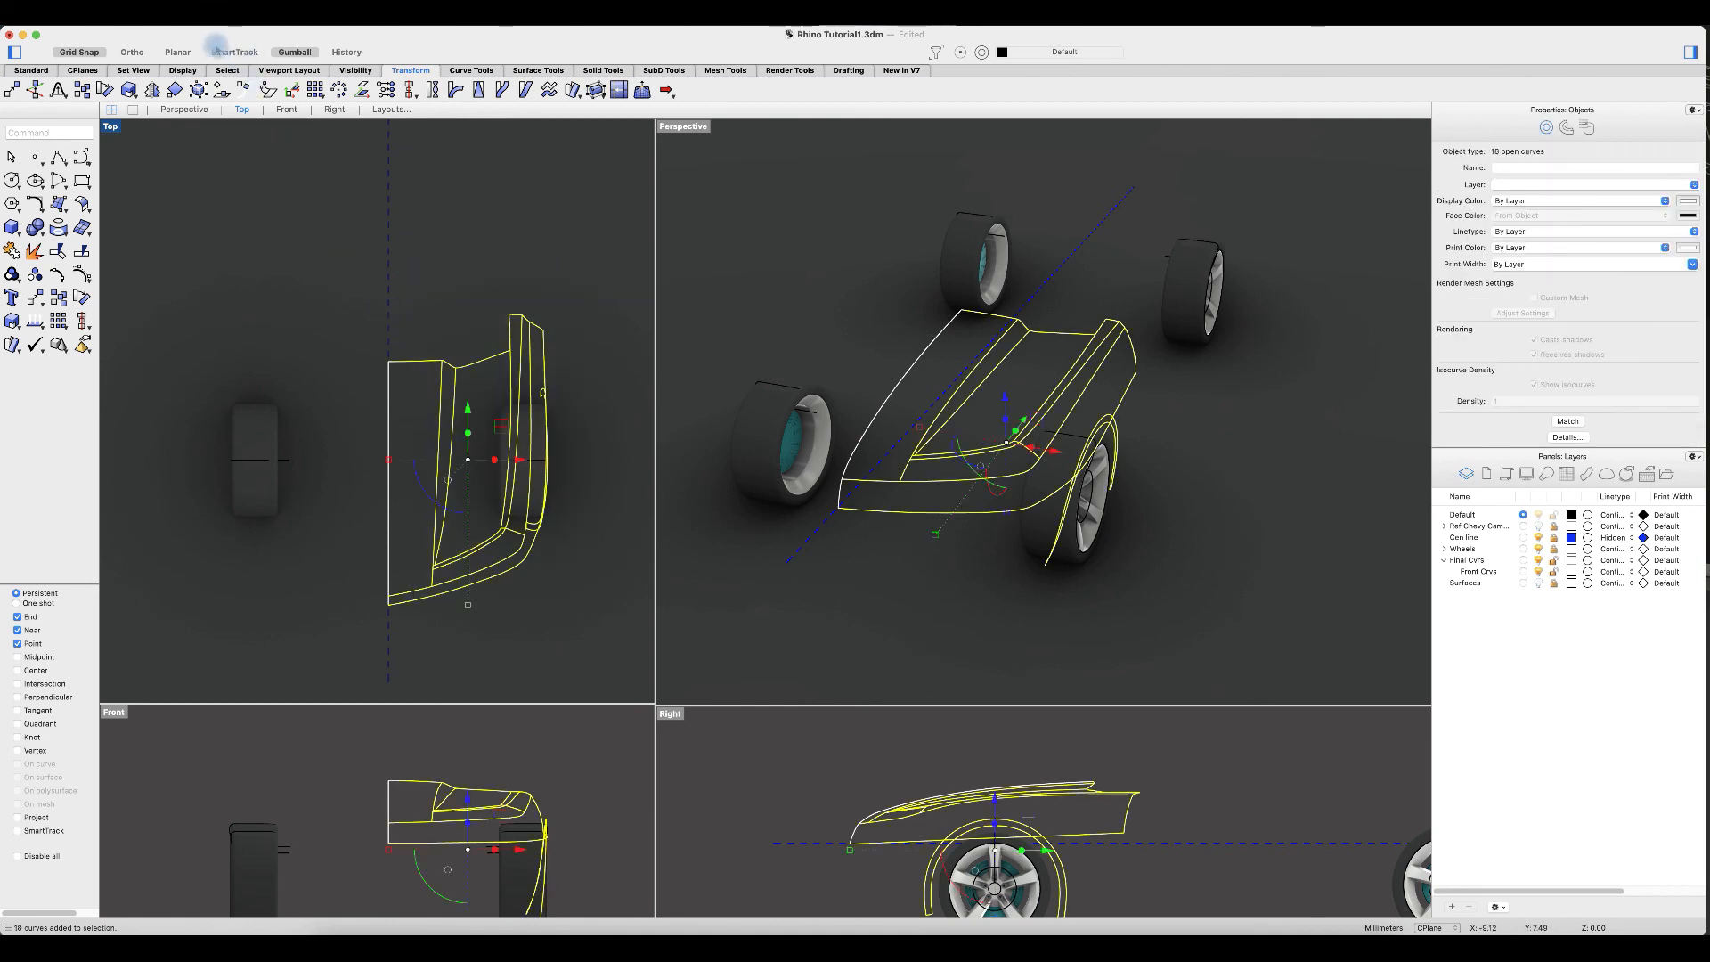
click(151, 90)
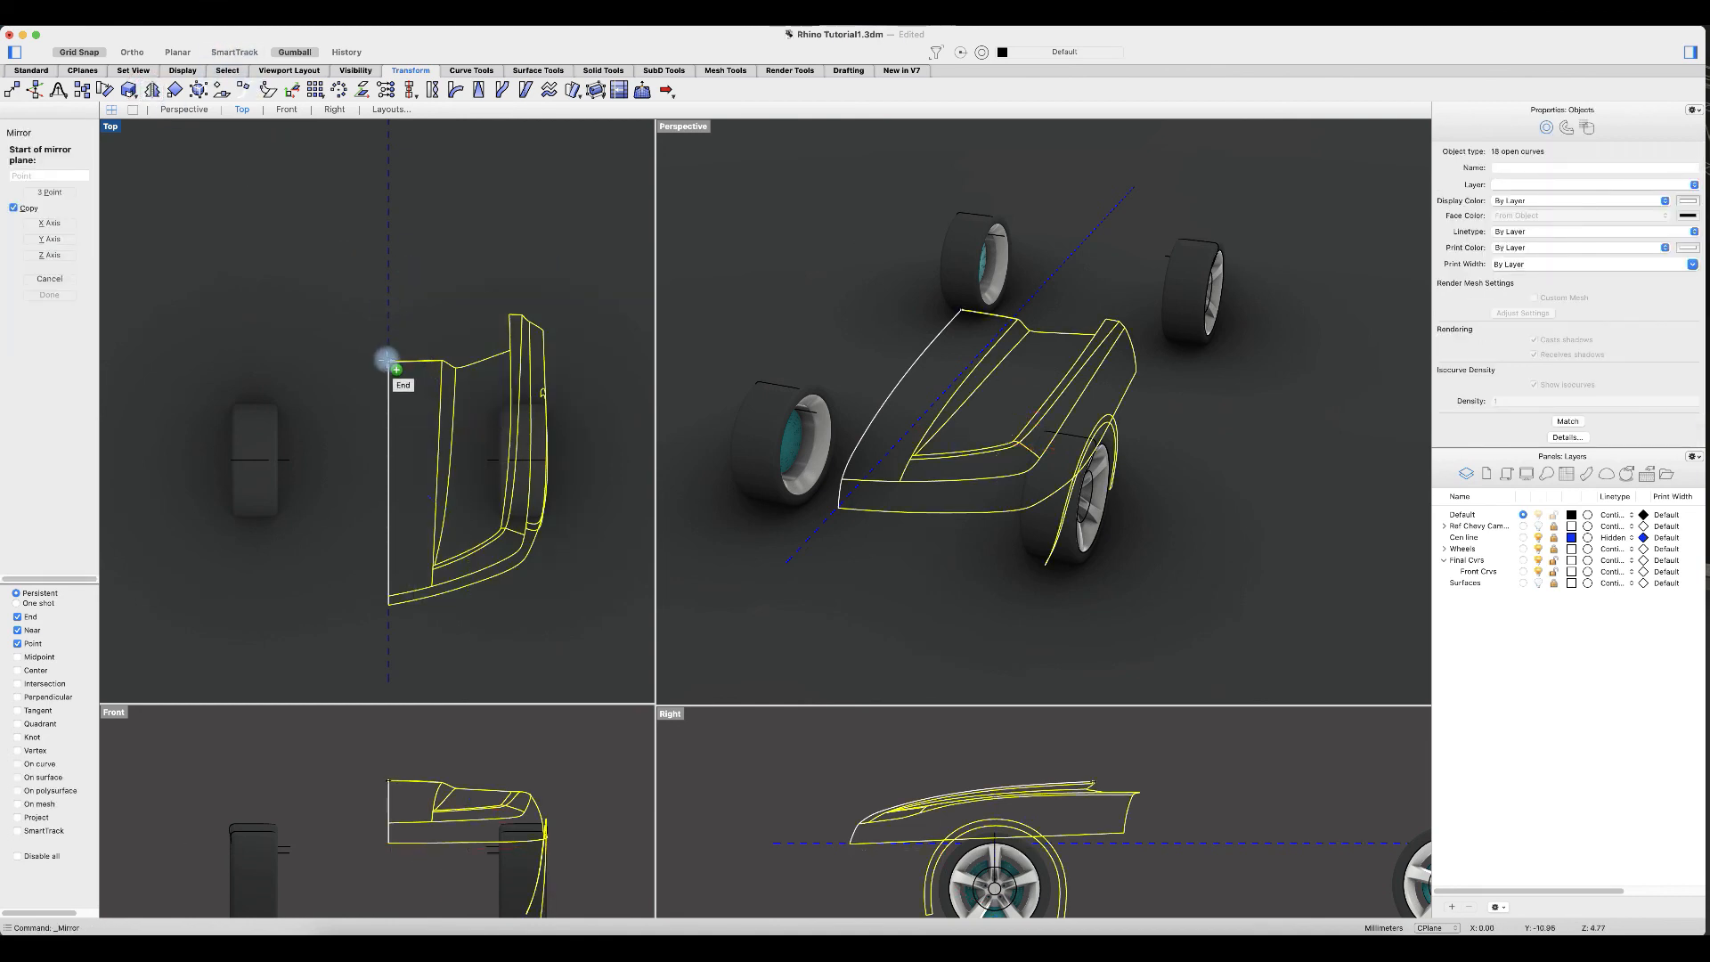
click(388, 361)
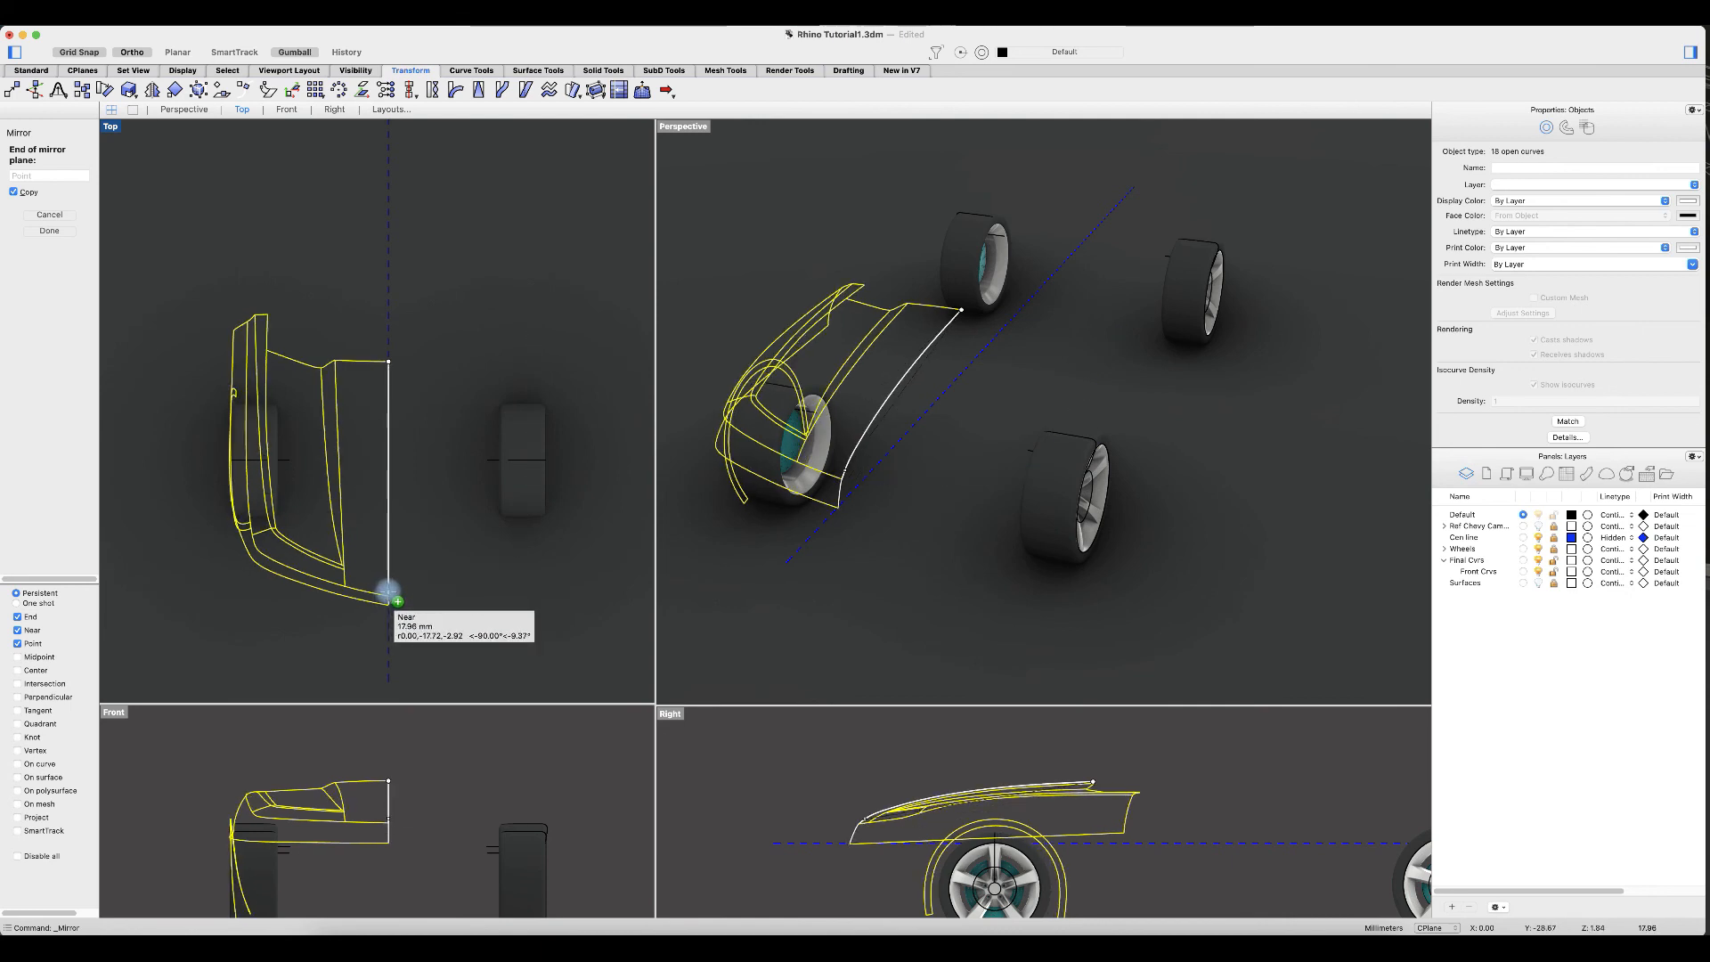
click(388, 592)
key(Escape)
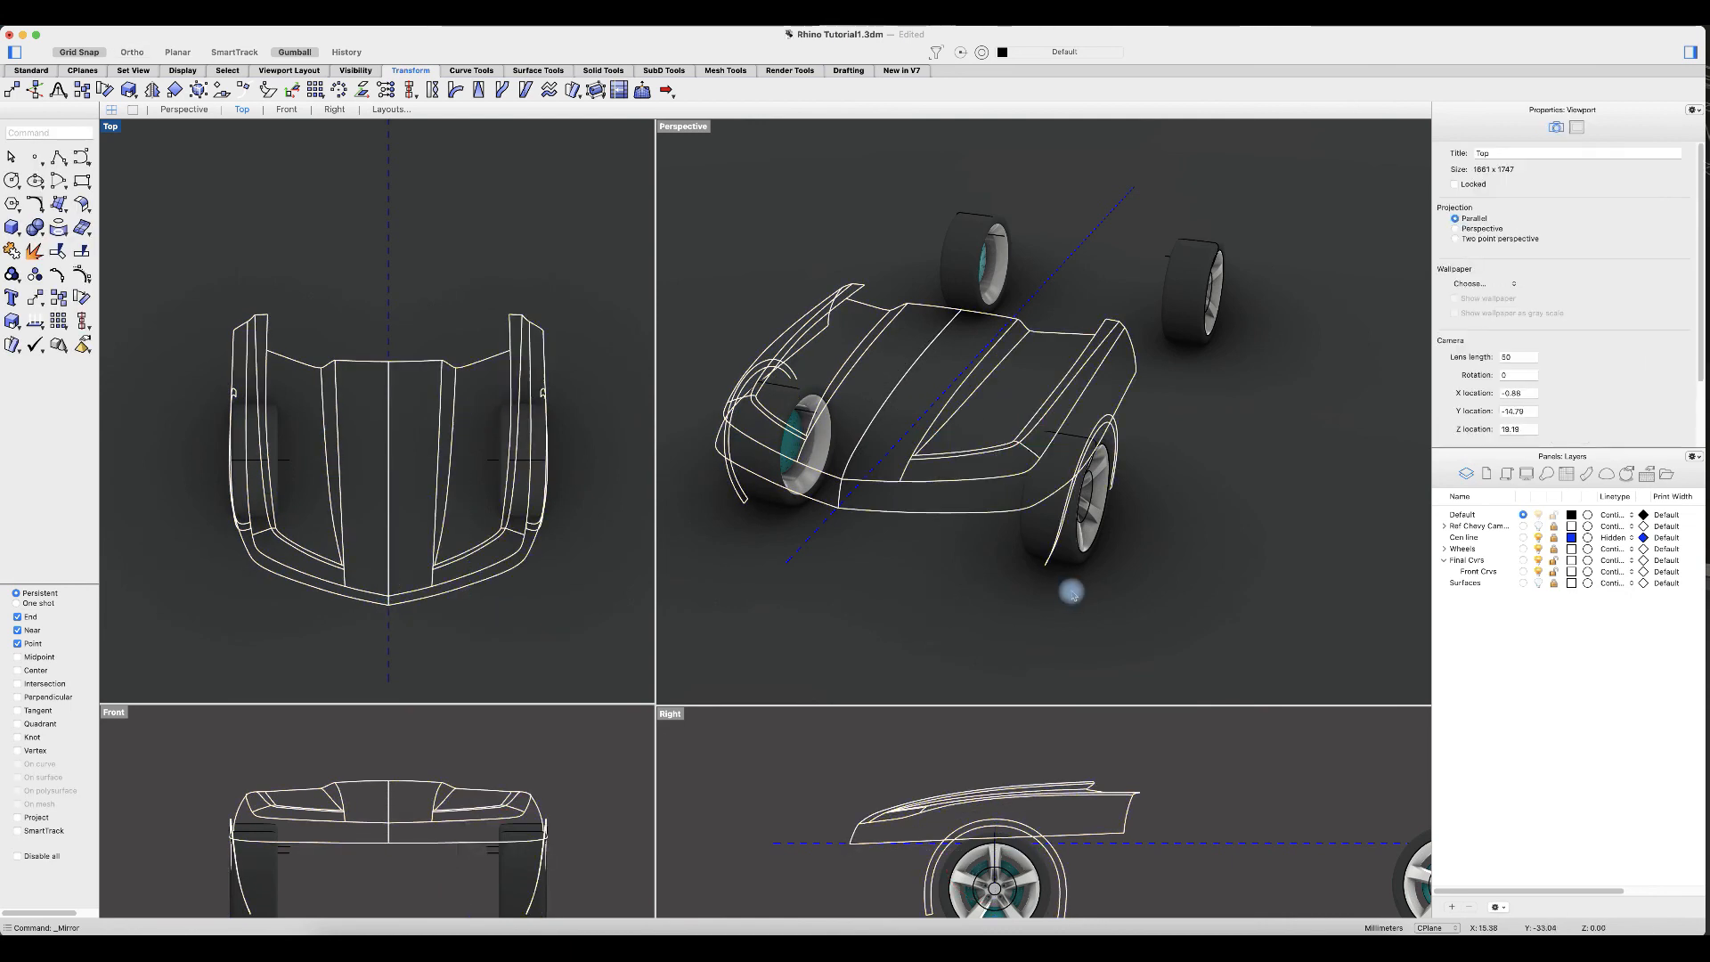
Step: Show the hood surfaces together with the mirrored front curves and save the file
mouse_move(1075, 603)
right_down()
mouse_move(970, 576)
mouse_move(1092, 573)
mouse_move(1115, 599)
mouse_move(1012, 603)
mouse_move(1042, 599)
right_up()
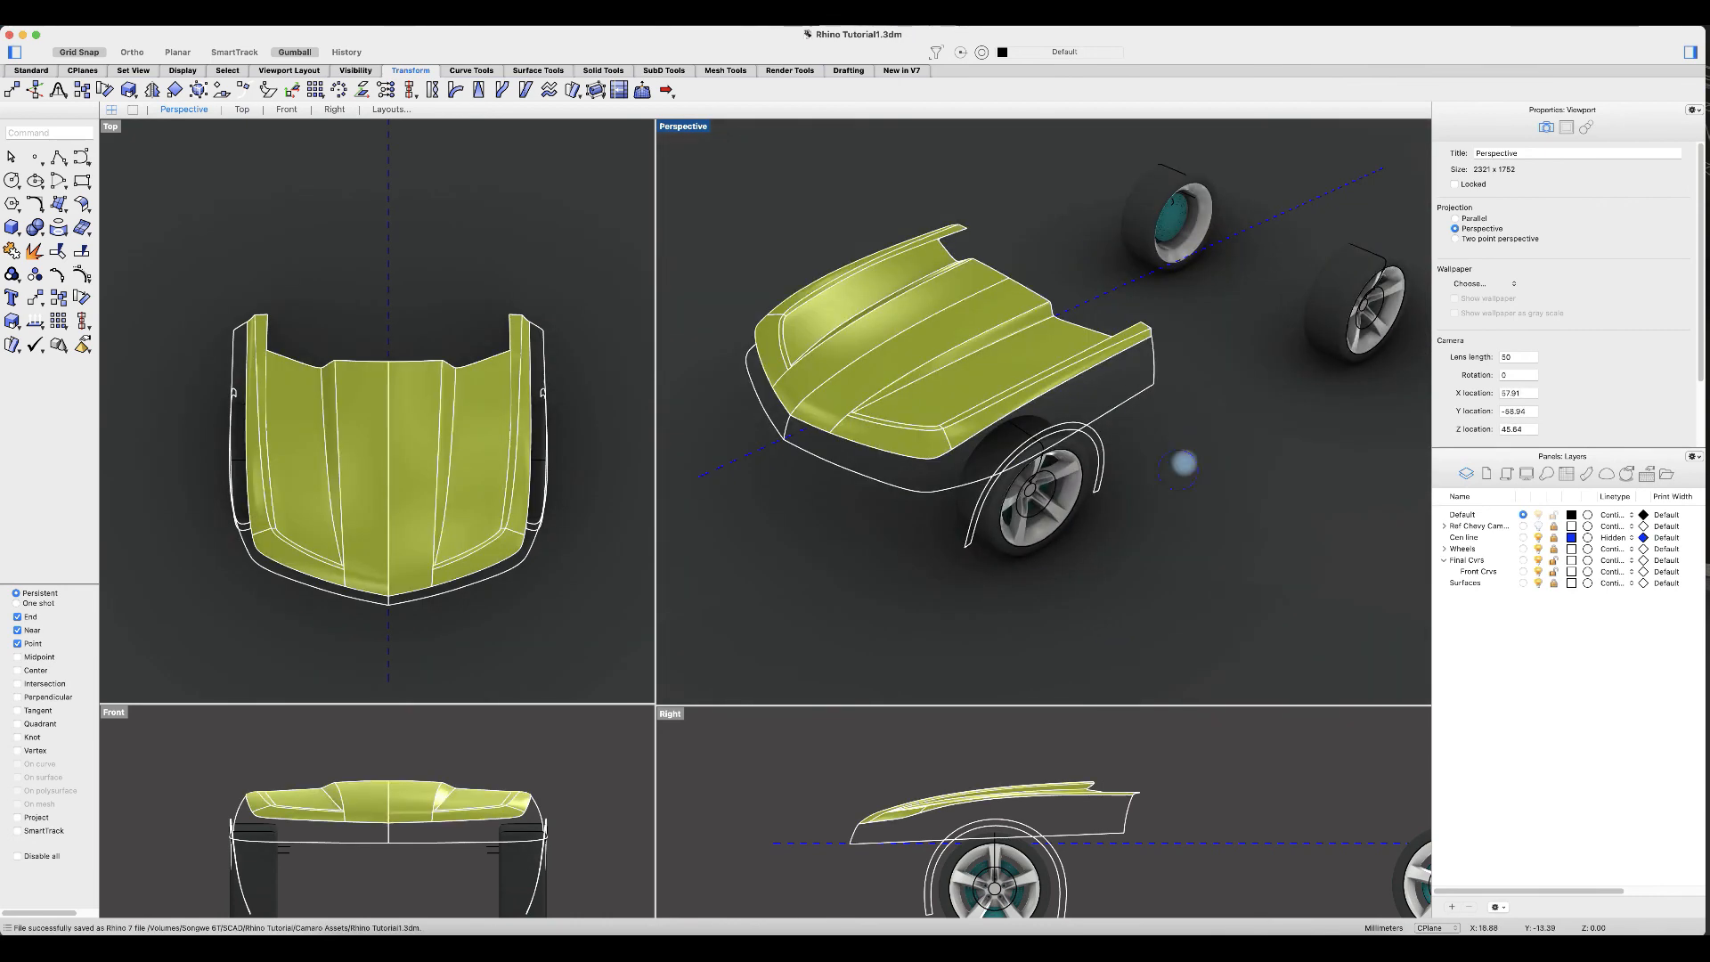
right_drag(1183, 463, 1163, 493)
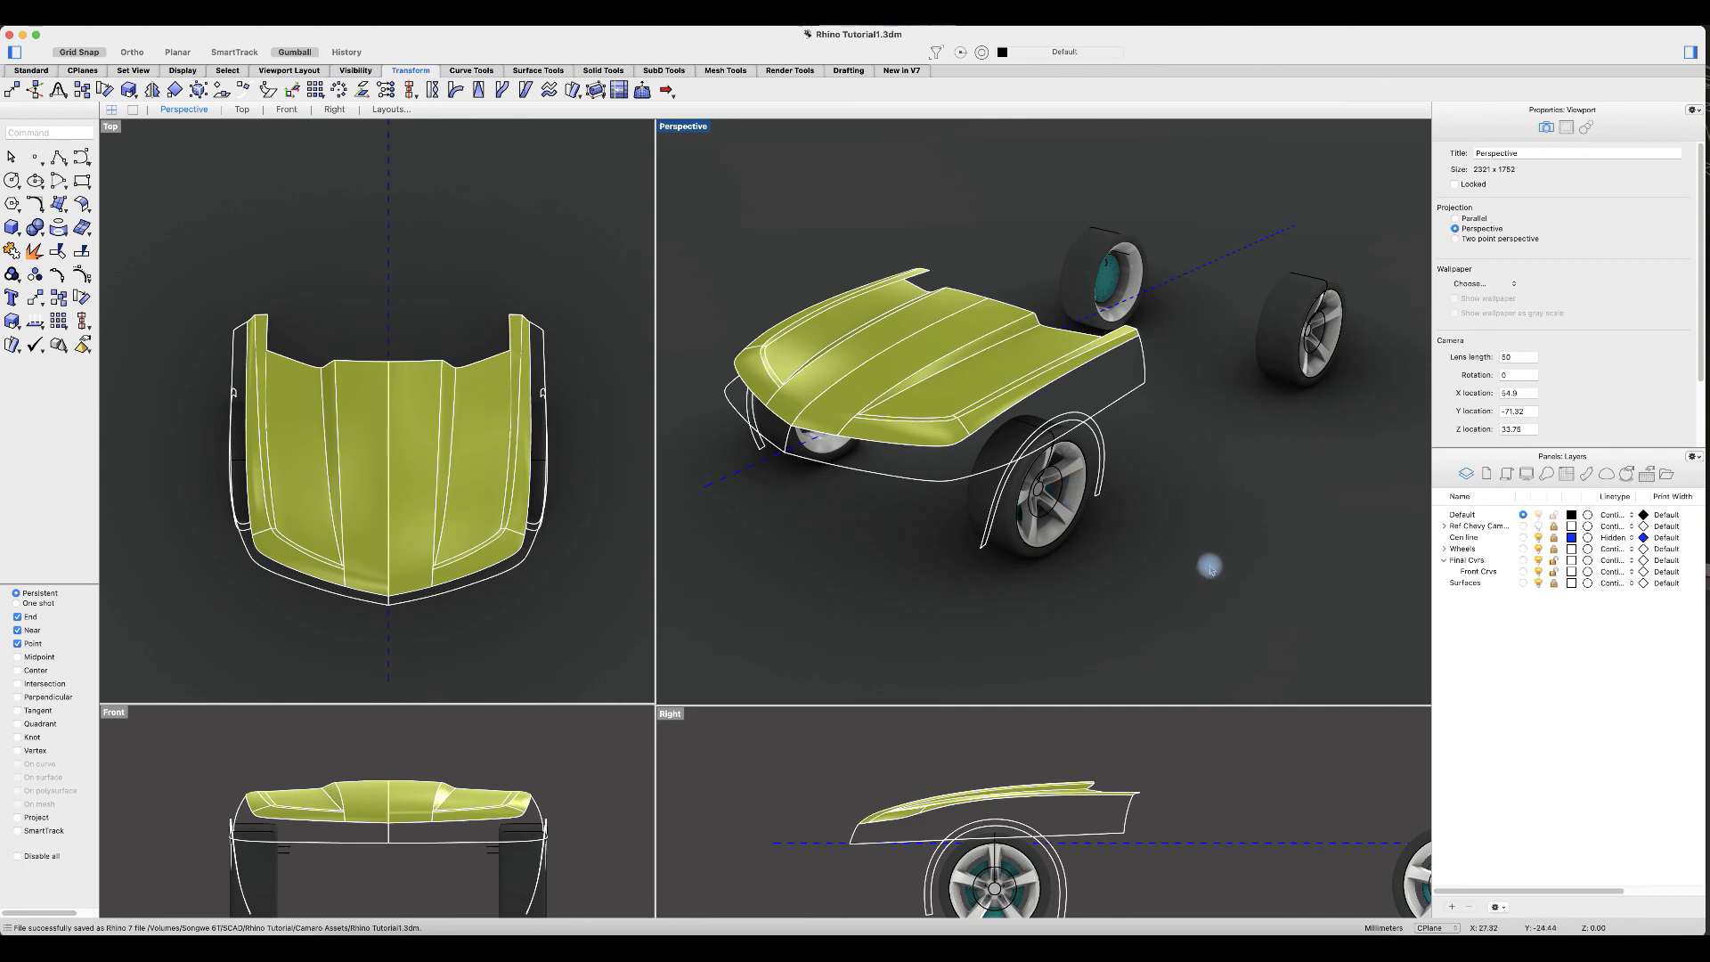
right_drag(1219, 564, 1219, 565)
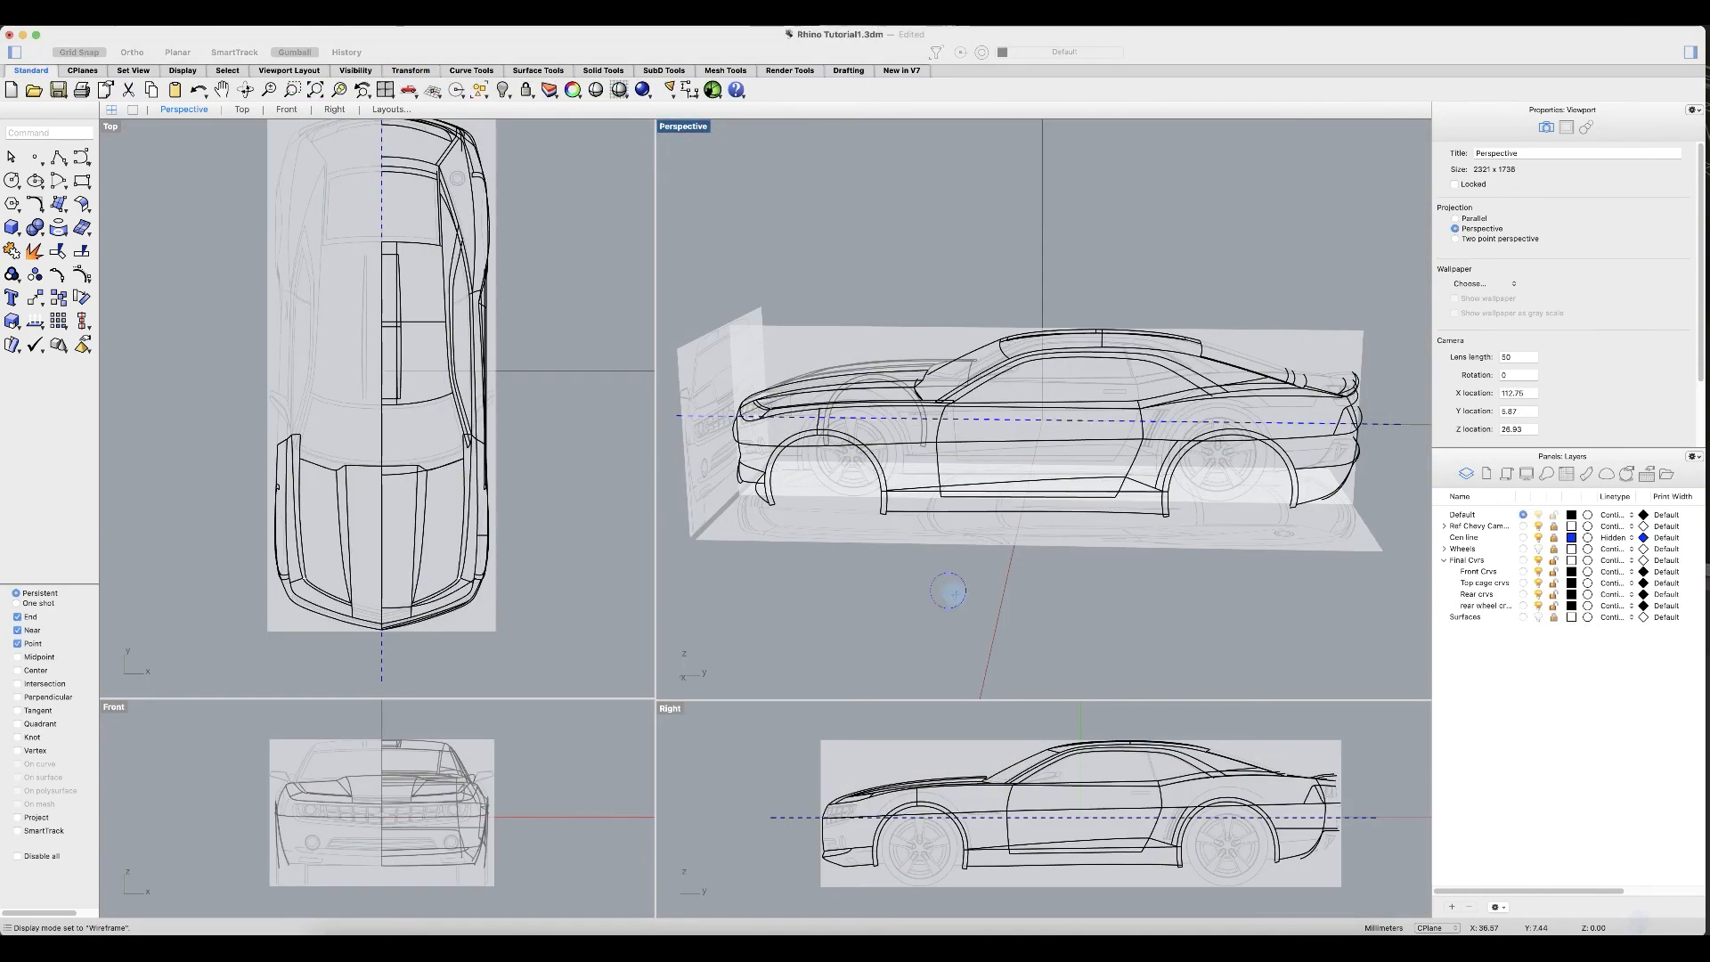
Step: Show the Wheels layer and set the Perspective viewport to Rendered display mode
right_drag(948, 592, 1184, 608)
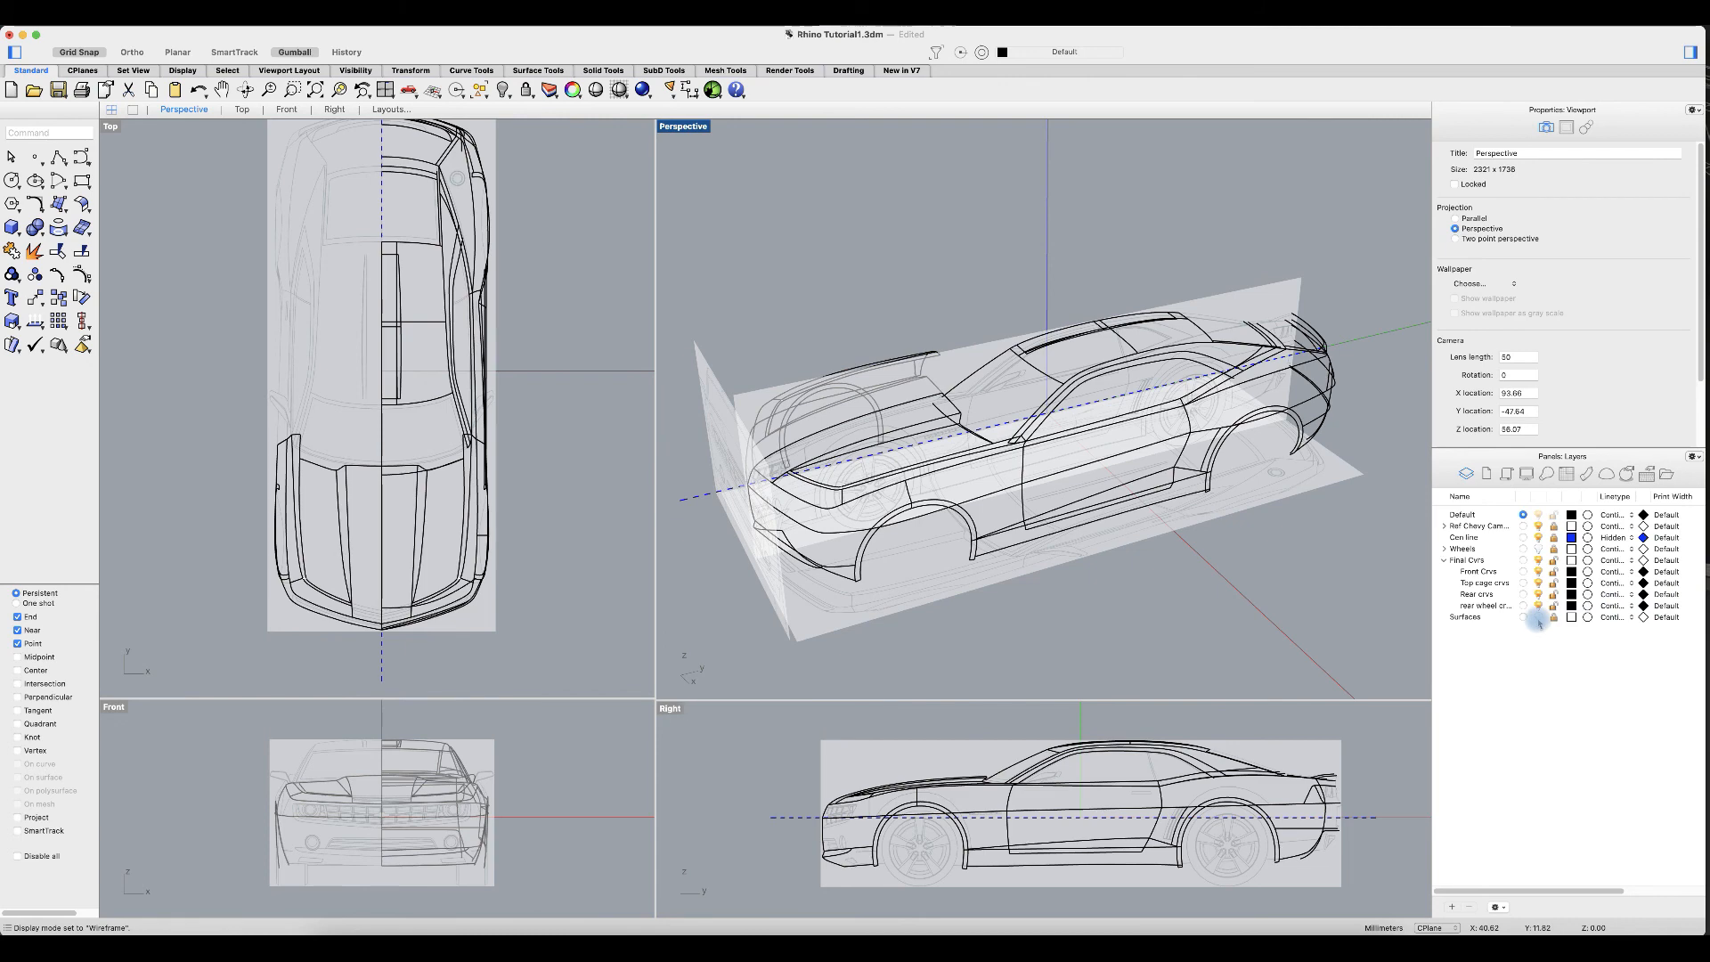
right_click(689, 126)
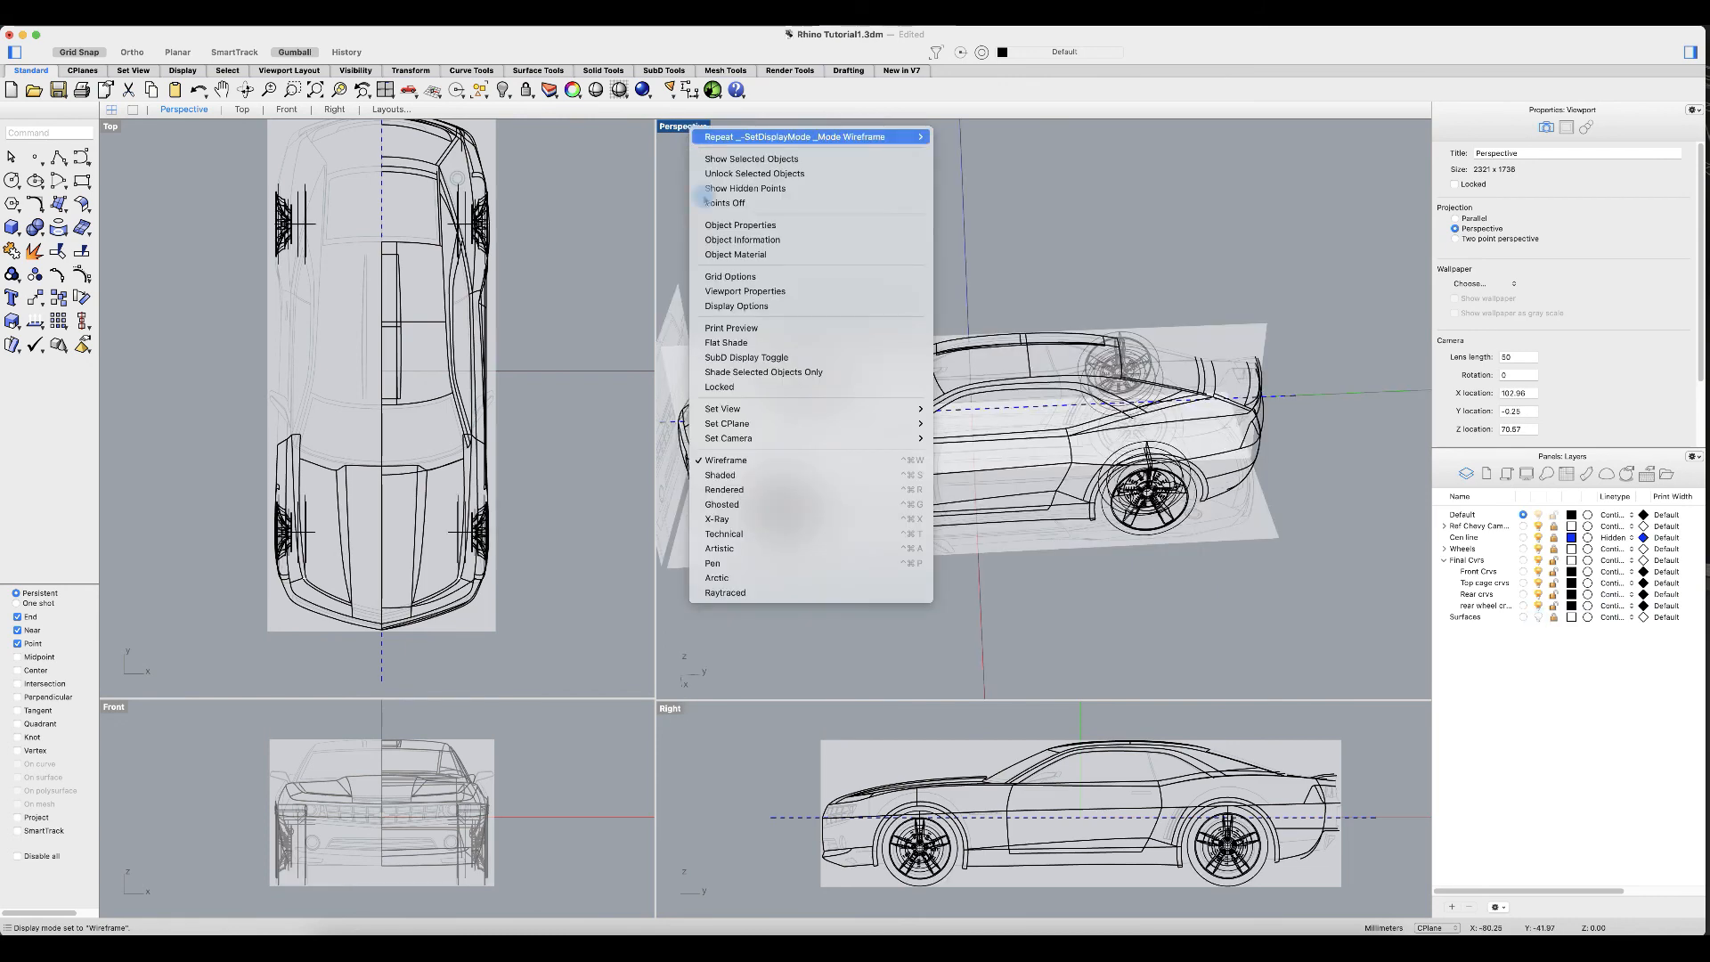
click(760, 492)
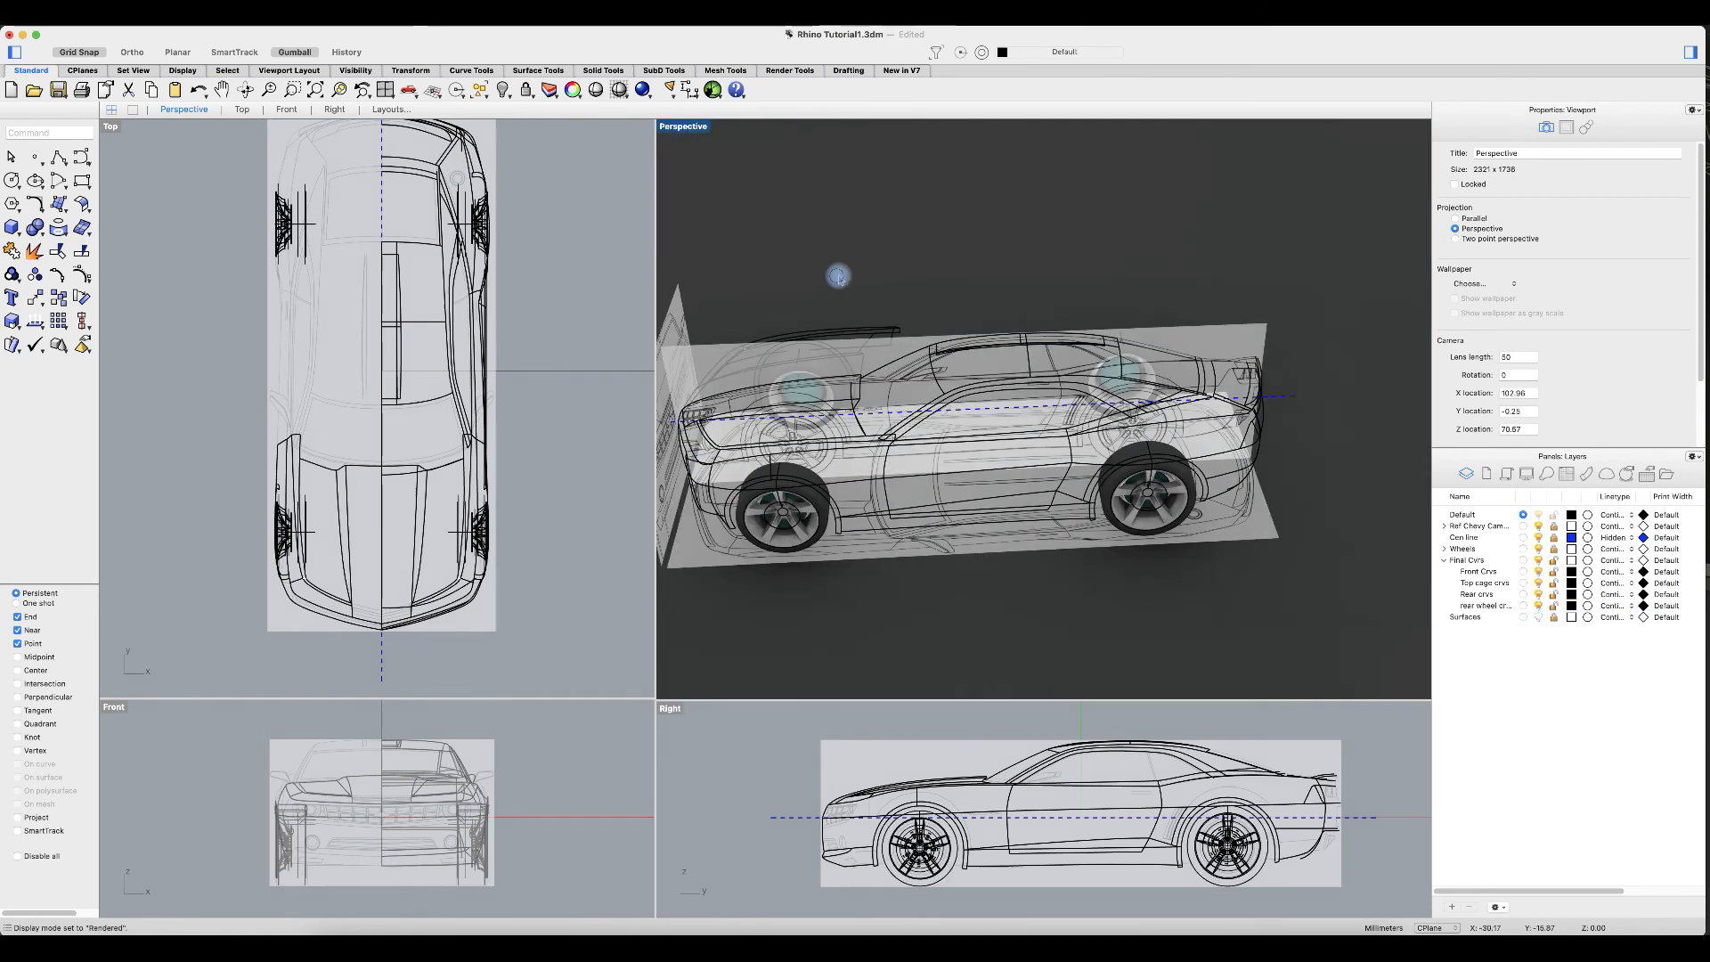
right_drag(835, 279, 933, 268)
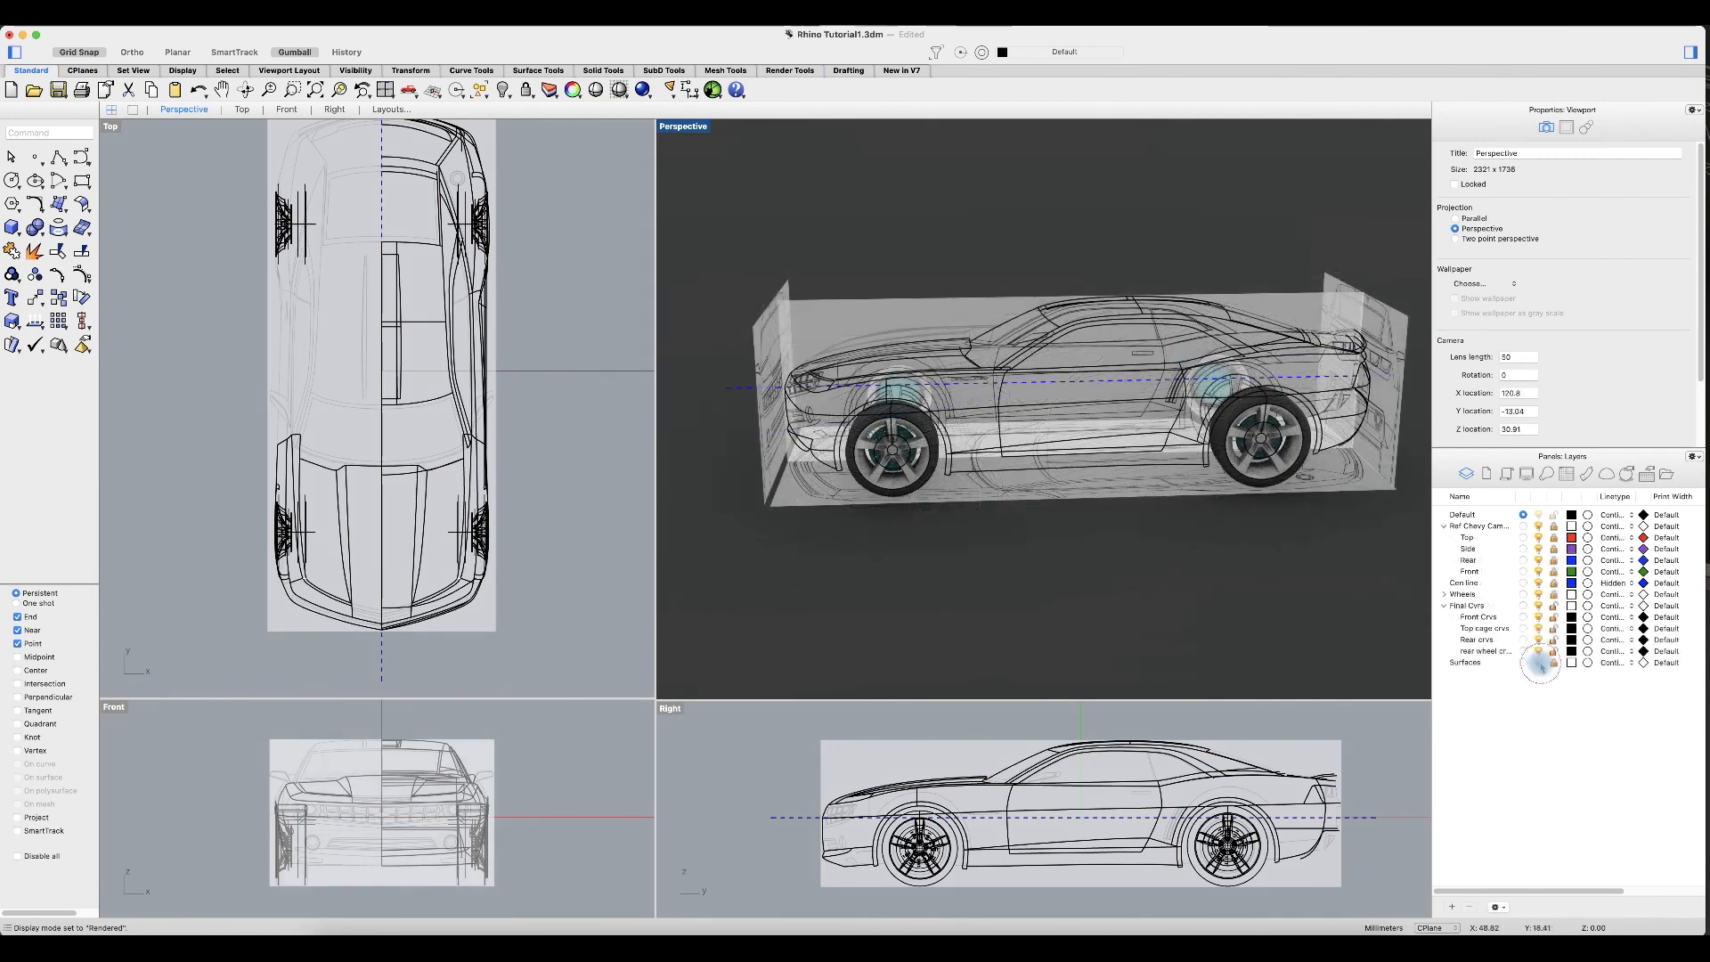
Step: Show the Surfaces layer and hide the Ref Chevy Camaro layer to view the hood with the full set of body curves
click(1539, 663)
right_drag(1134, 534, 1188, 558)
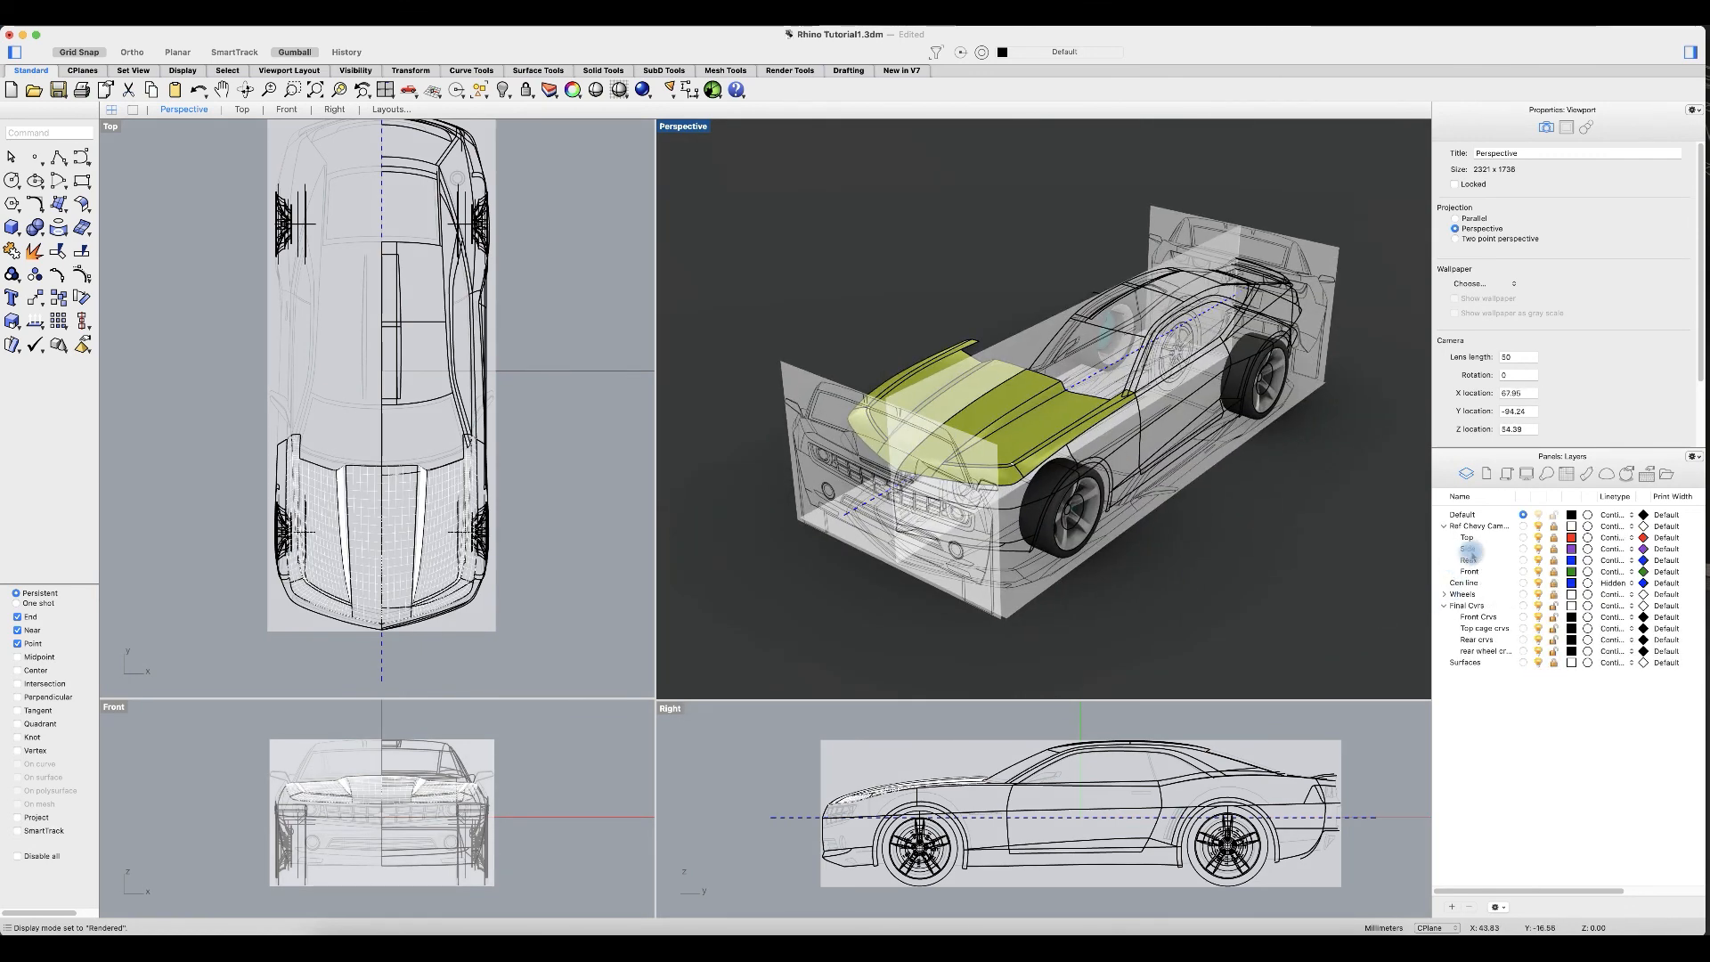
click(1540, 526)
right_drag(1179, 547, 1222, 553)
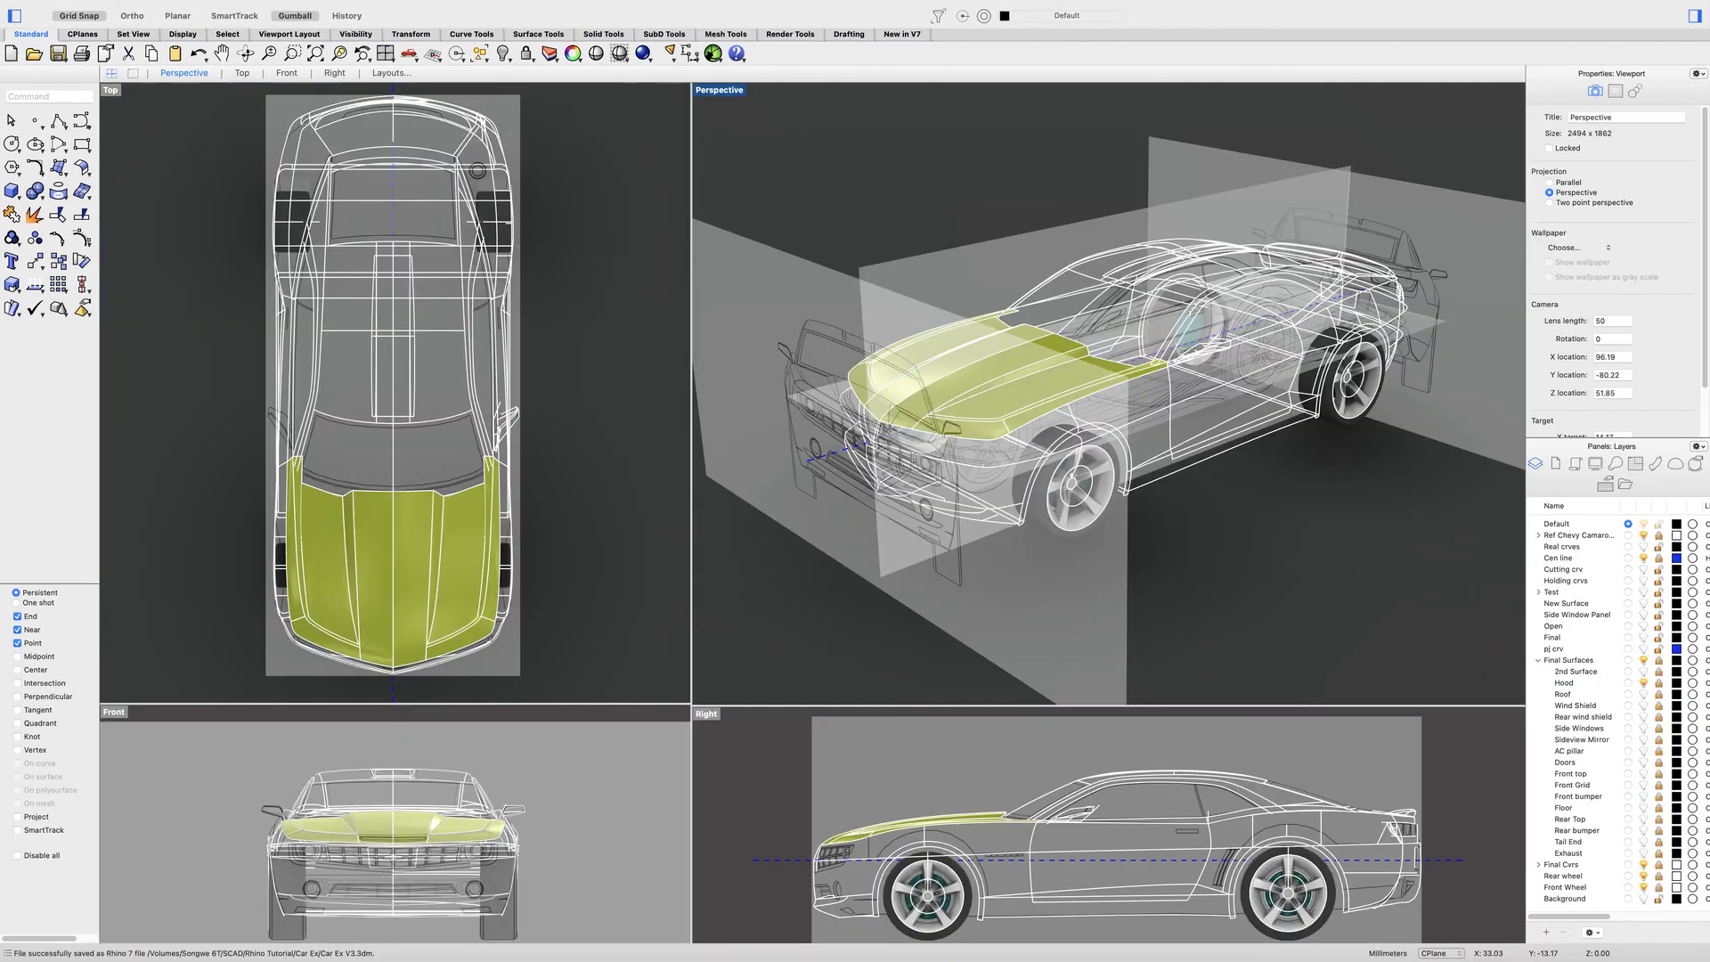
click(1644, 535)
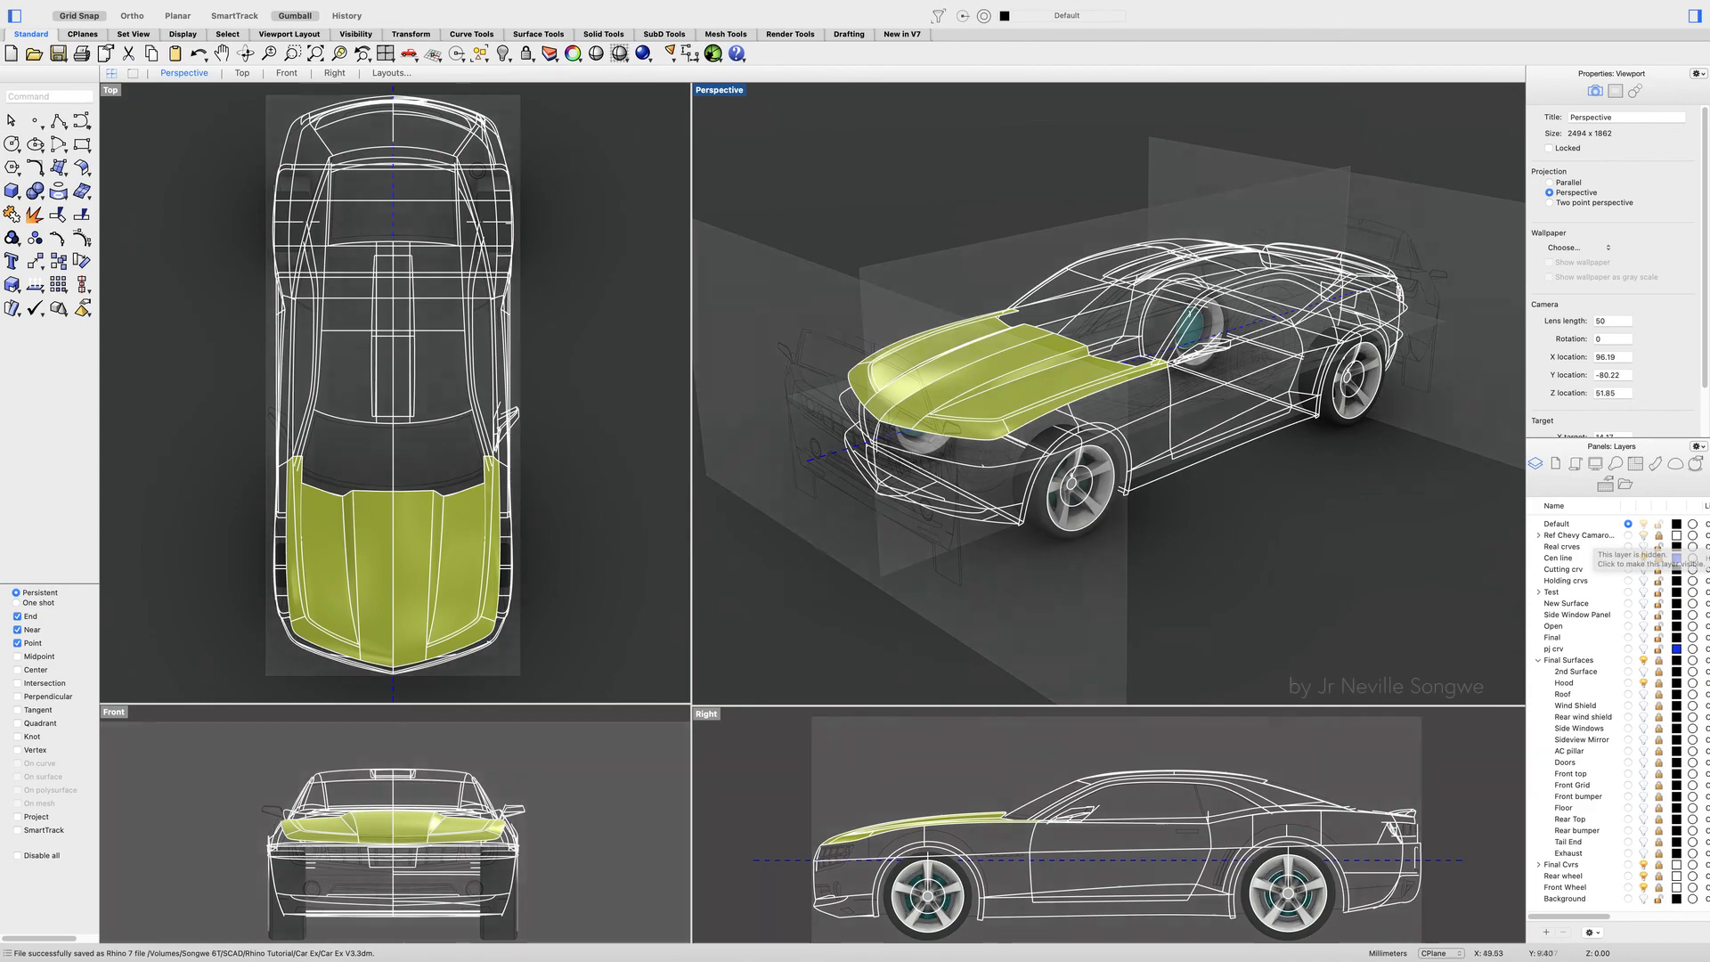